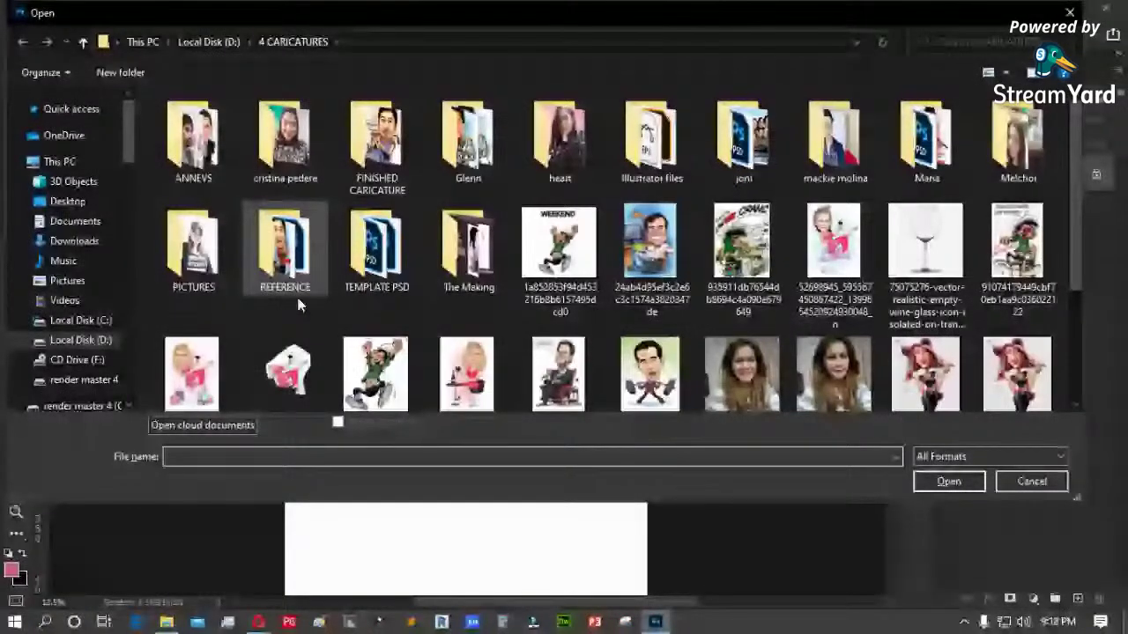
- Open the portrait photos IMG_20210321_195034.jpg and IMG_20210321_195038.jpg from the 4 CARICATURES folder
drag(274, 12, 268, 39)
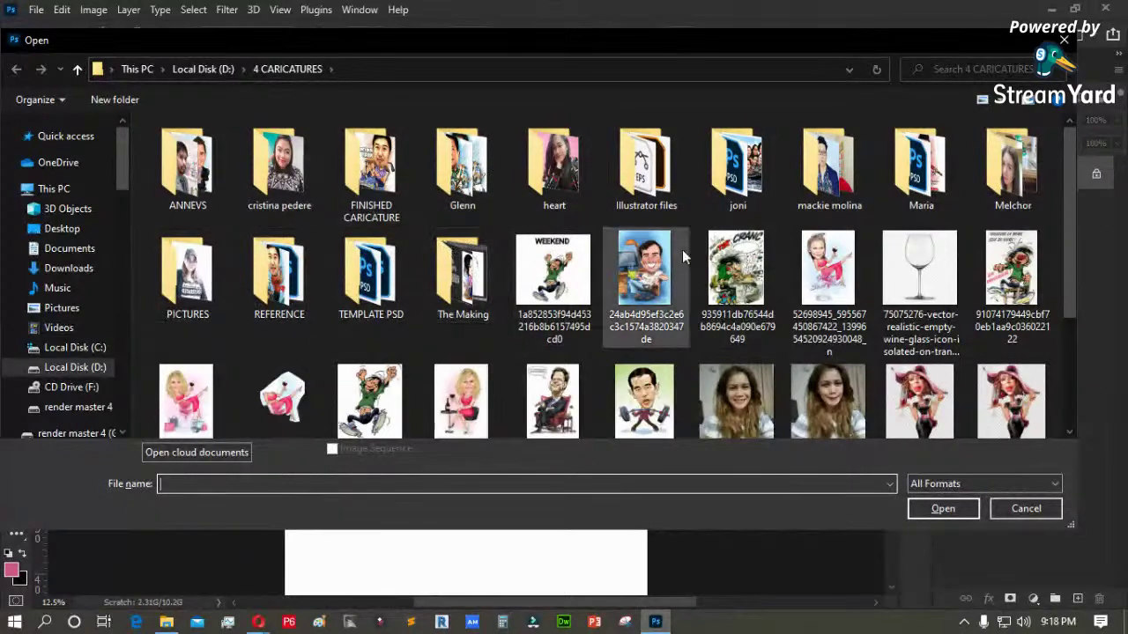
double_click(729, 409)
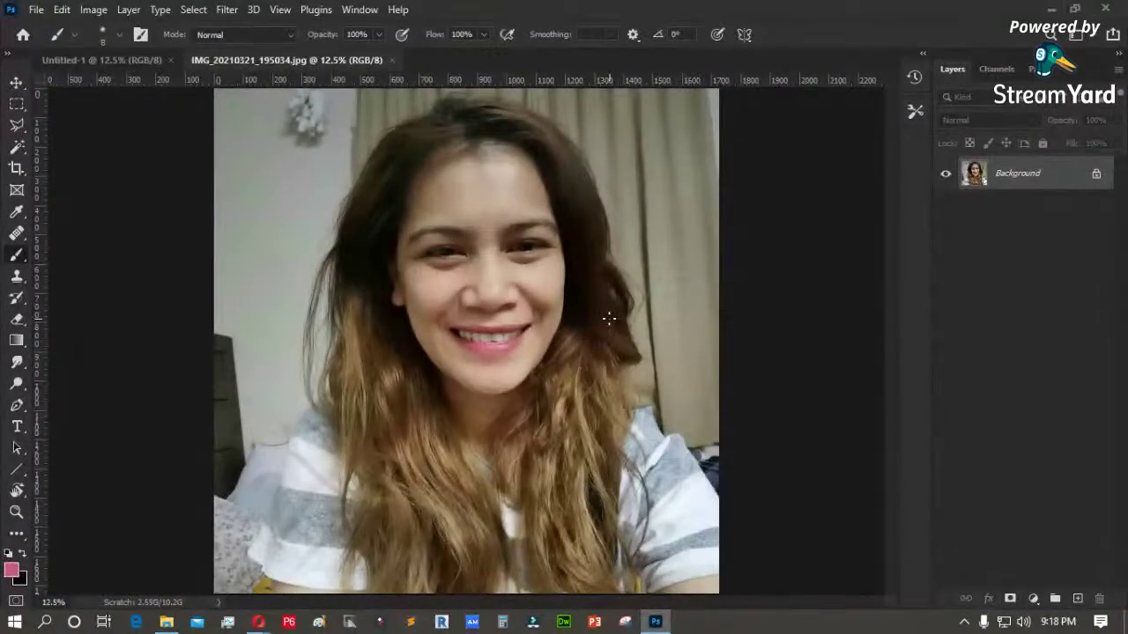
key(ctrl+o)
click(812, 397)
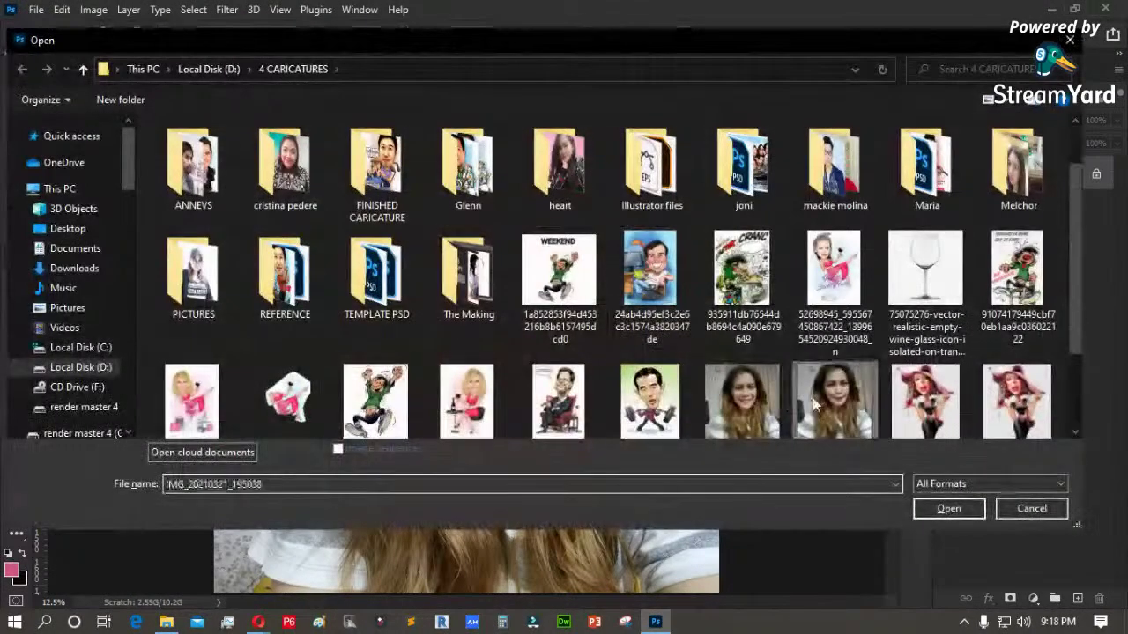
double_click(815, 393)
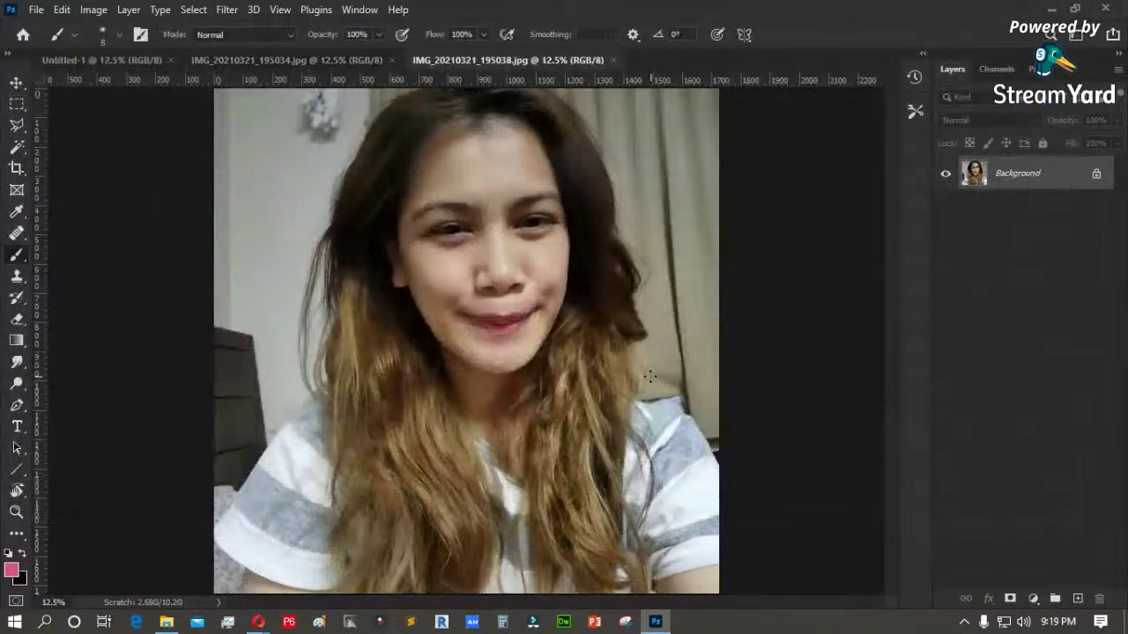
- Inspect the facial detail of IMG_20210321_195038.jpg up close and compare the photo with IMG_20210321_195034.jpg
key(z)
drag(574, 207, 418, 359)
scroll(633, 203, up, 1)
scroll(636, 207, up, 2)
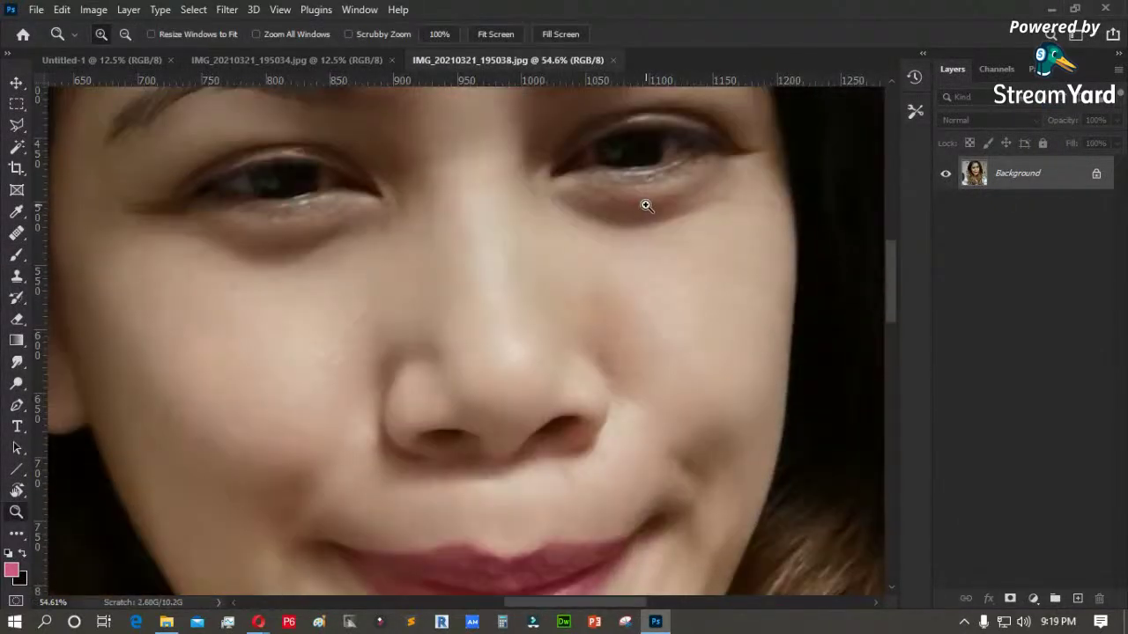
click(484, 37)
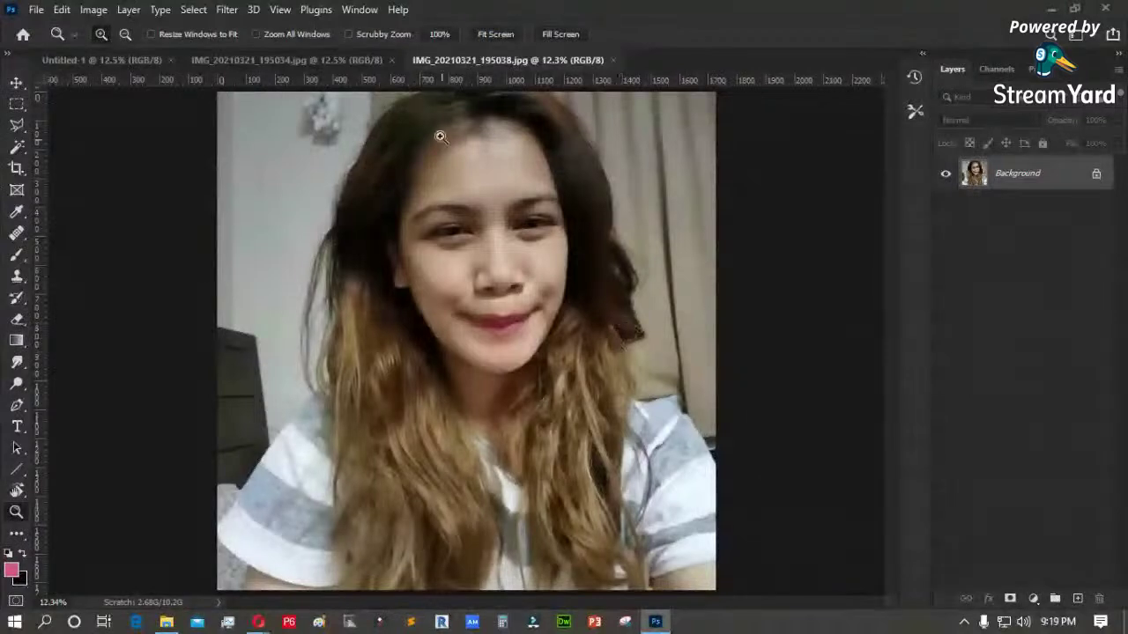
click(305, 54)
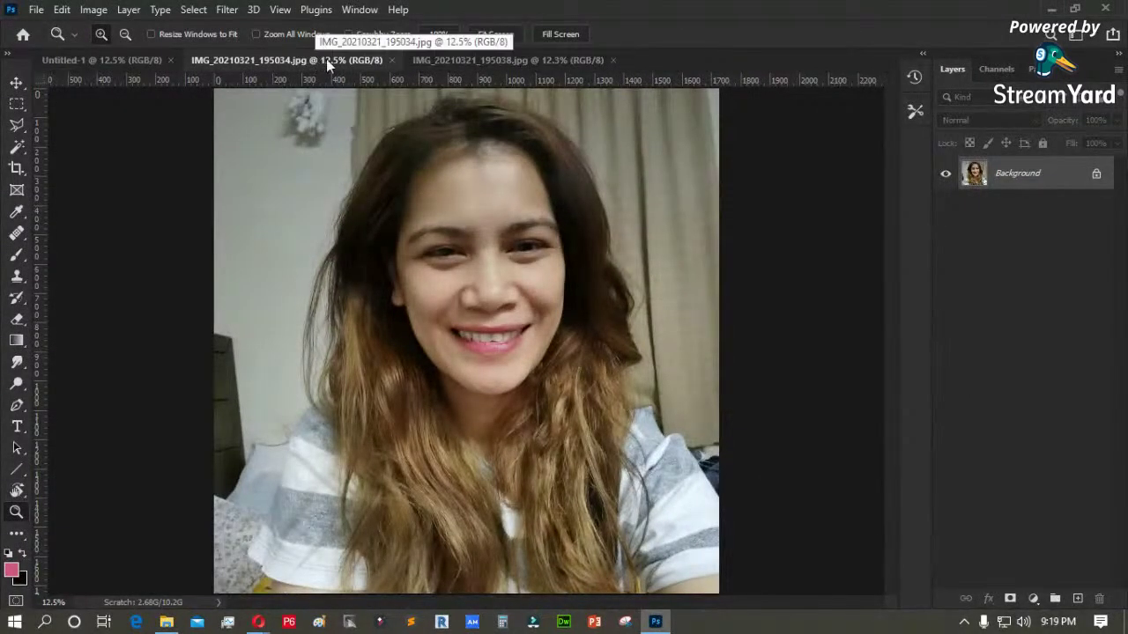
click(475, 59)
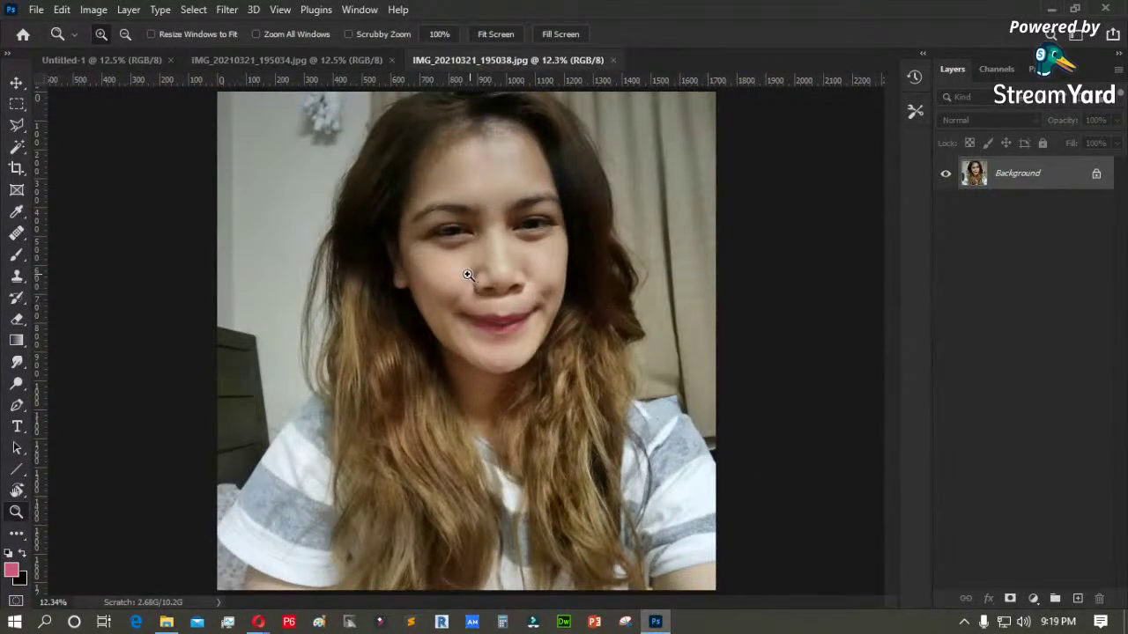
- Copy the background layer of IMG_20210321_195038.jpg into the blank Untitled-1 document as a new layer
key(m)
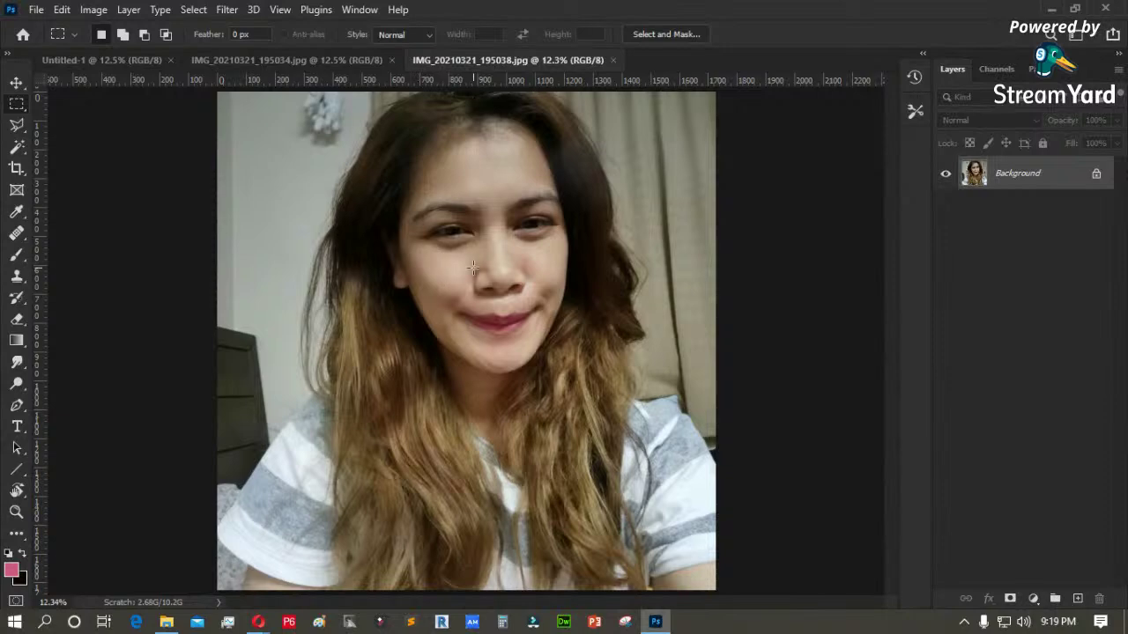
click(124, 61)
click(480, 59)
drag(1020, 174, 406, 234)
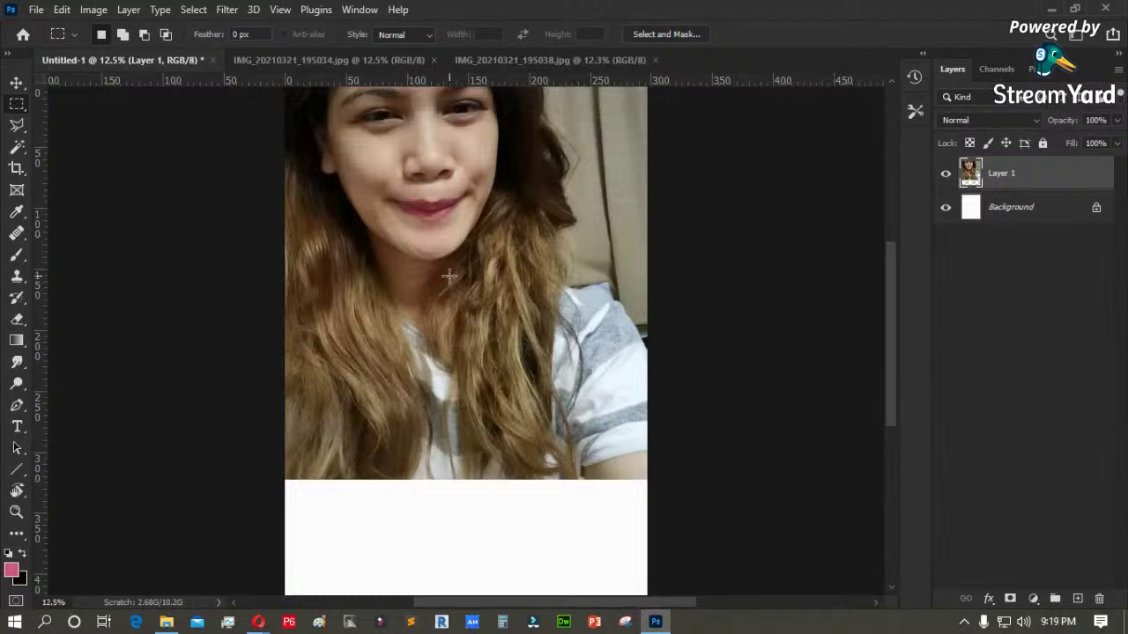
- Scale the portrait layer down and position it on the canvas with white space above and below the photo
key(v)
drag(462, 251, 521, 282)
key(ctrl+t)
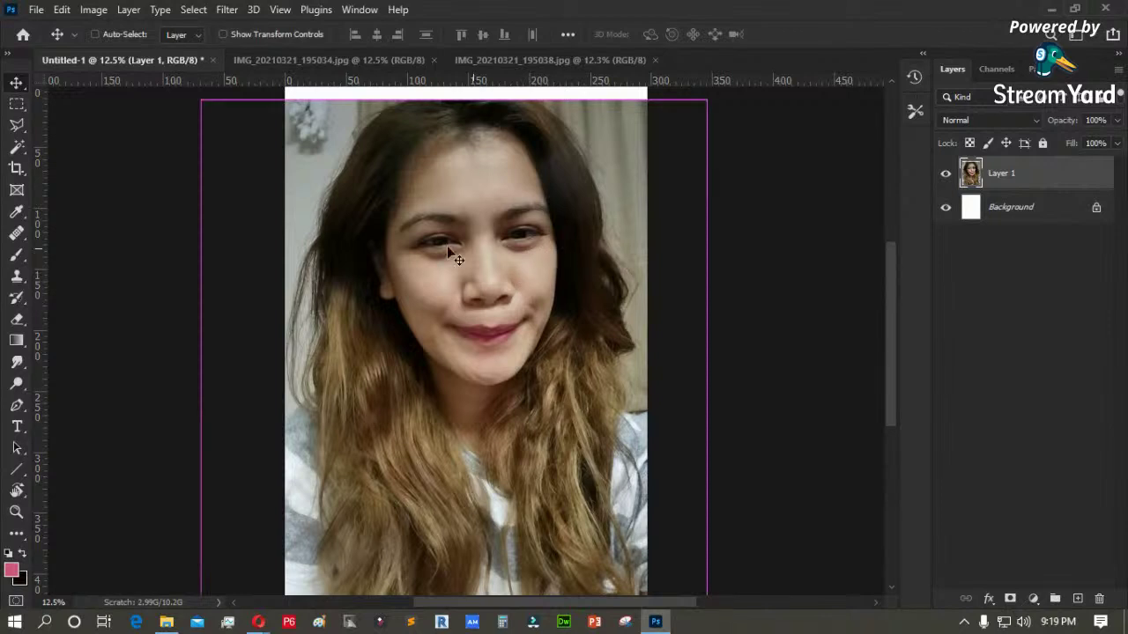
drag(202, 96, 332, 209)
drag(472, 306, 407, 231)
key(Return)
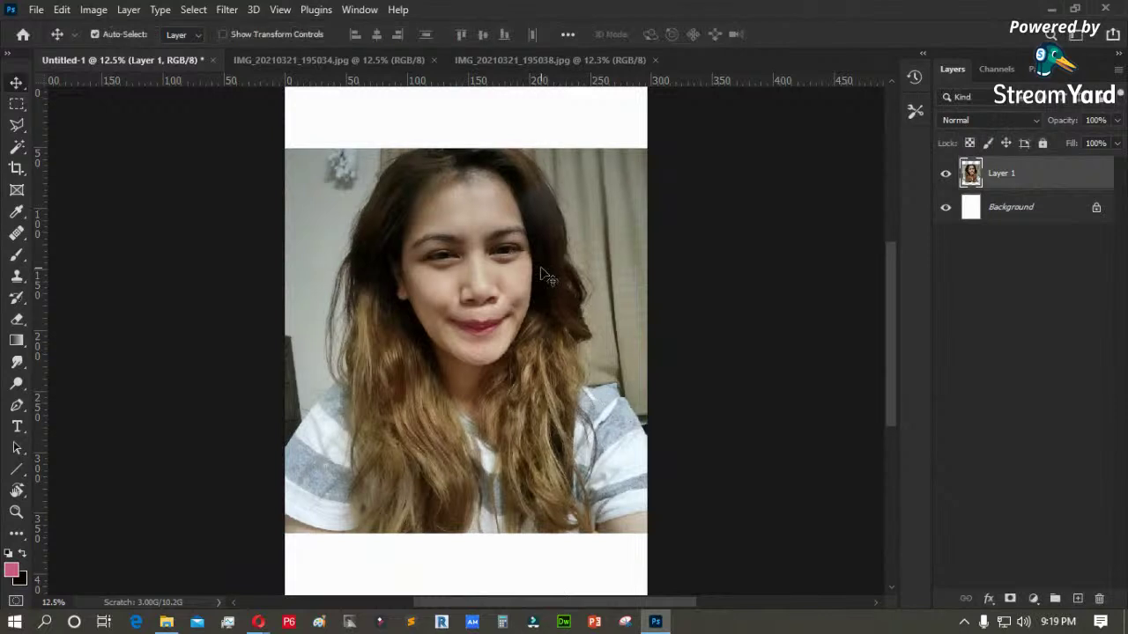
- Lasso the hair along the right side of the head beside the forehead and duplicate it onto a new layer
key(z)
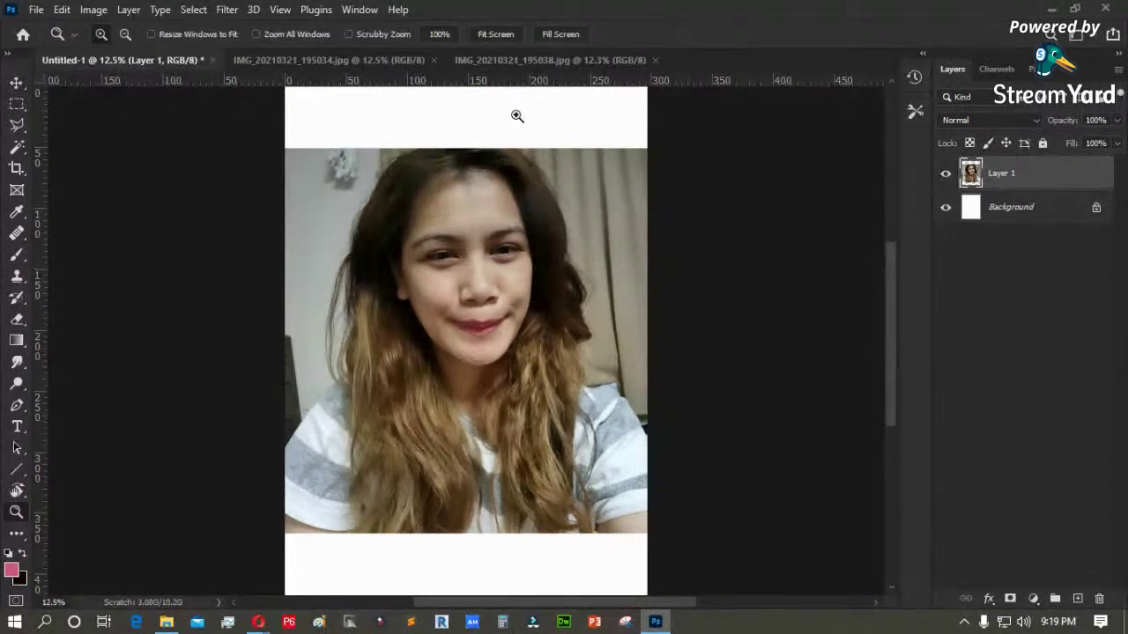
drag(361, 117, 548, 201)
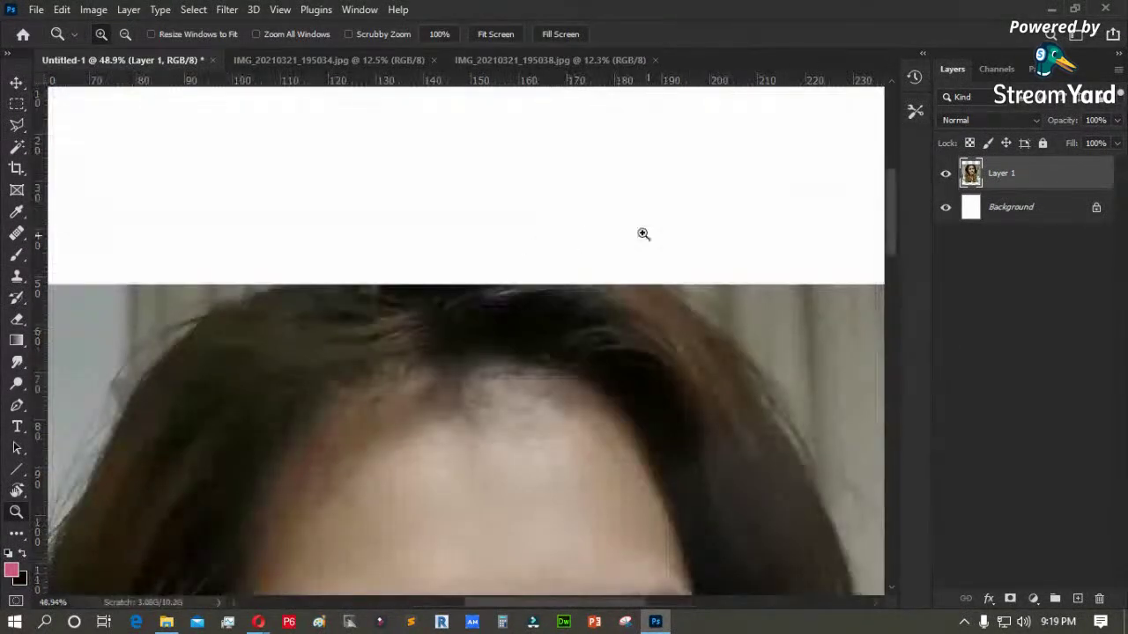
drag(538, 320, 349, 236)
key(l)
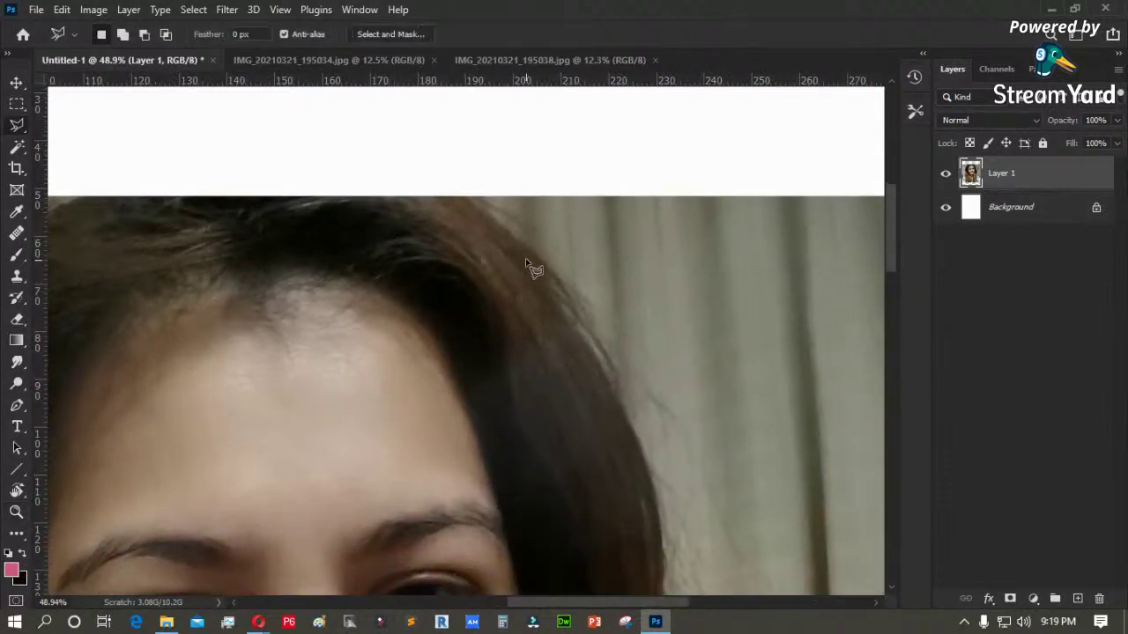
mouse_move(455, 190)
mouse_down()
mouse_move(447, 276)
mouse_move(532, 477)
mouse_move(591, 518)
mouse_move(653, 527)
mouse_move(672, 507)
mouse_move(663, 327)
mouse_move(614, 213)
mouse_move(499, 158)
mouse_up()
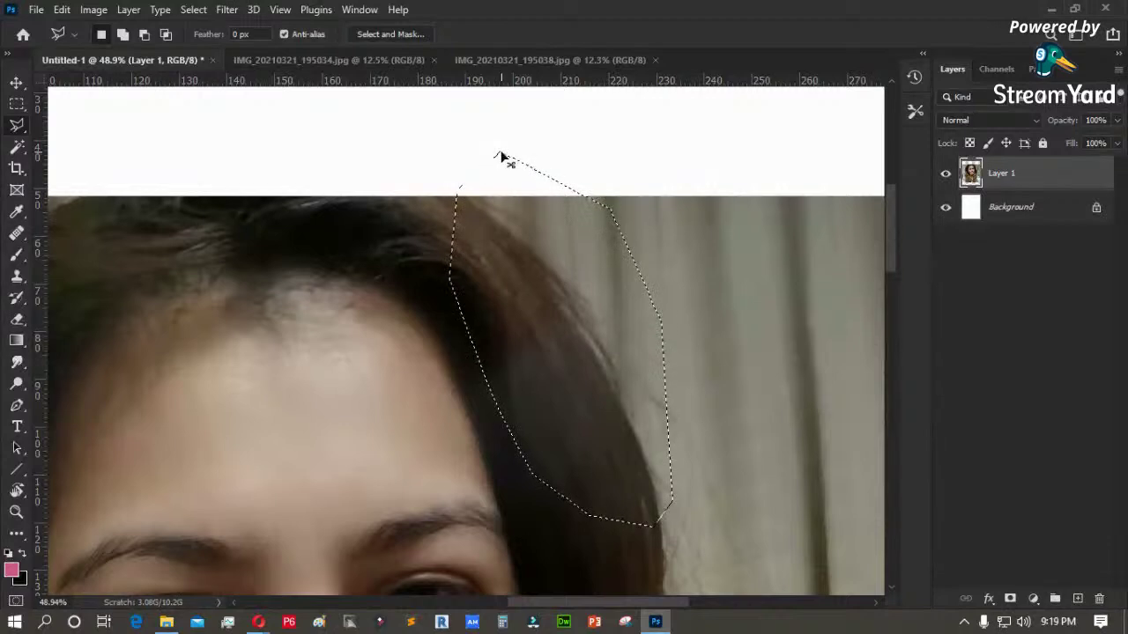
key(ctrl+j)
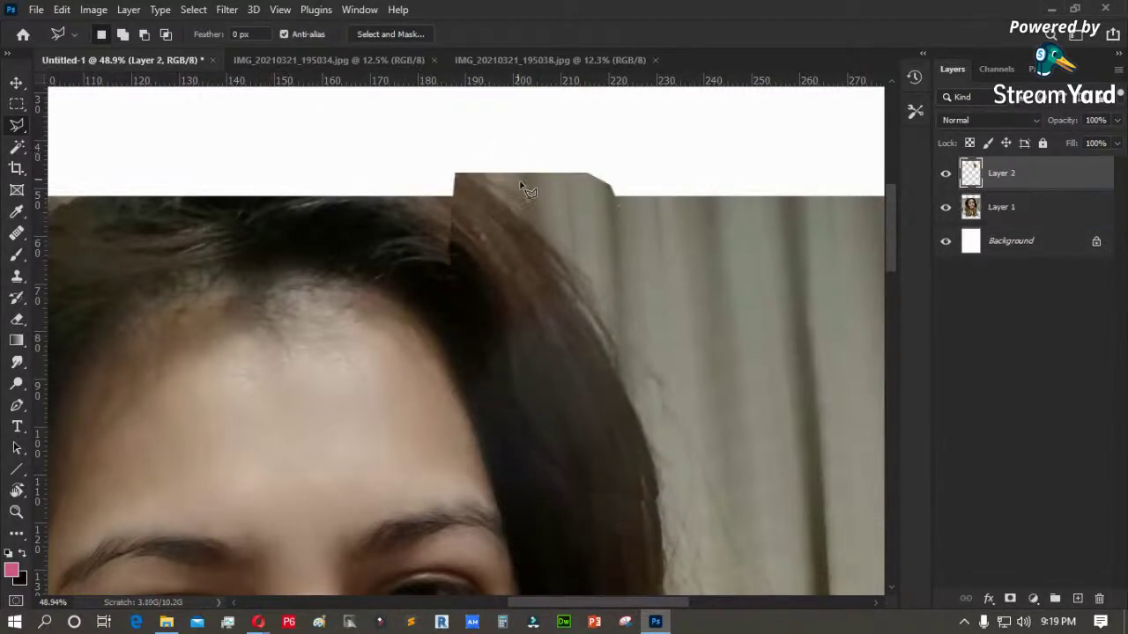
- Rotate the copied hair piece about 60° counterclockwise and place it over the cropped top of the head
key(ctrl+t)
drag(510, 209, 409, 252)
drag(589, 308, 467, 150)
drag(340, 312, 256, 219)
key(space)
drag(299, 268, 507, 297)
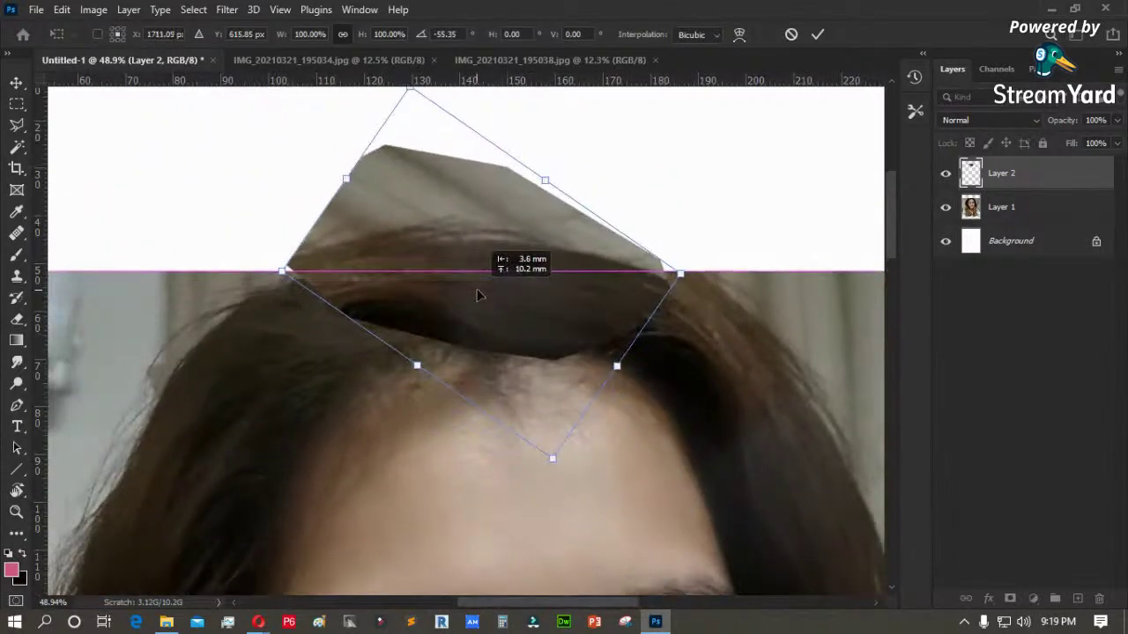
drag(741, 273, 751, 250)
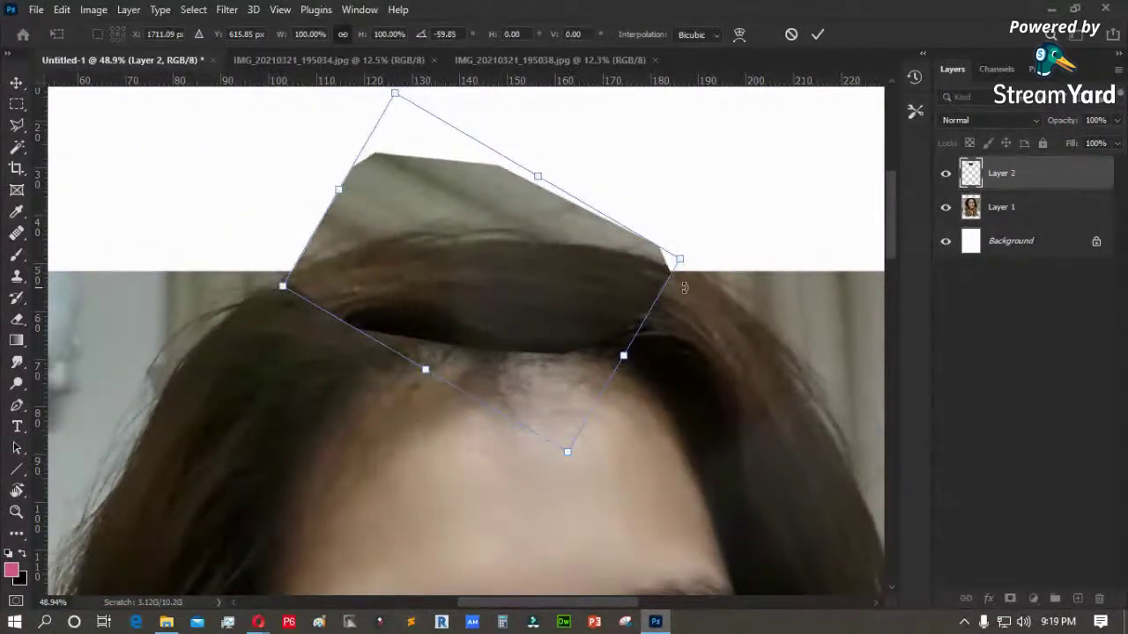
drag(625, 290, 629, 290)
drag(289, 286, 284, 285)
key(Return)
- Erase the upper curtain background of the hair patch with a hard-edged 250-pixel eraser at 72% opacity
key(l)
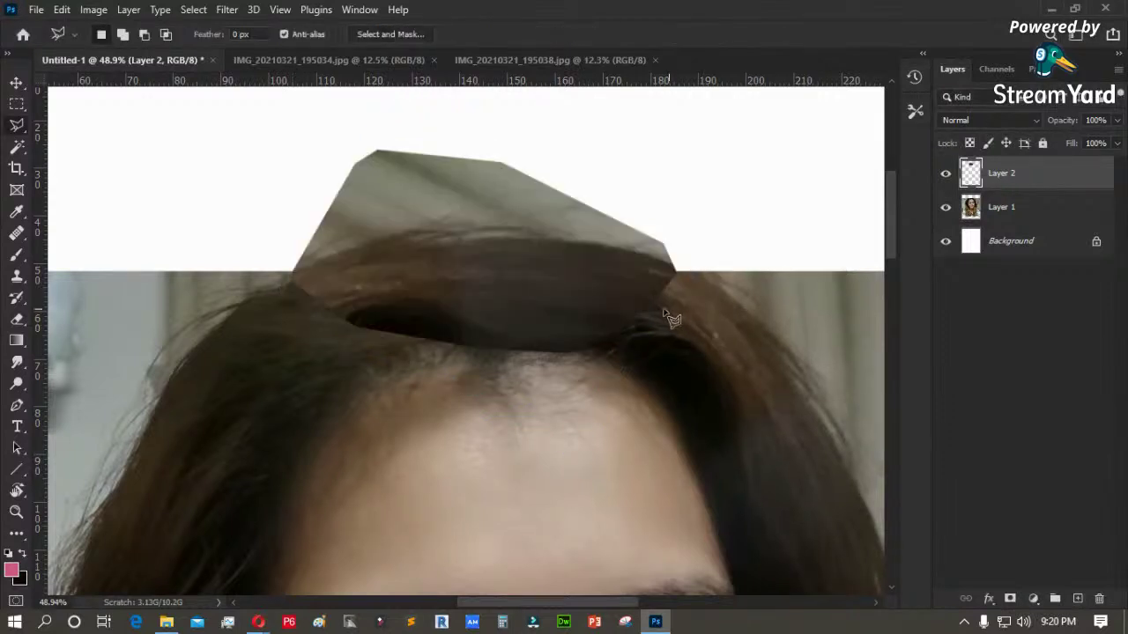
key(e)
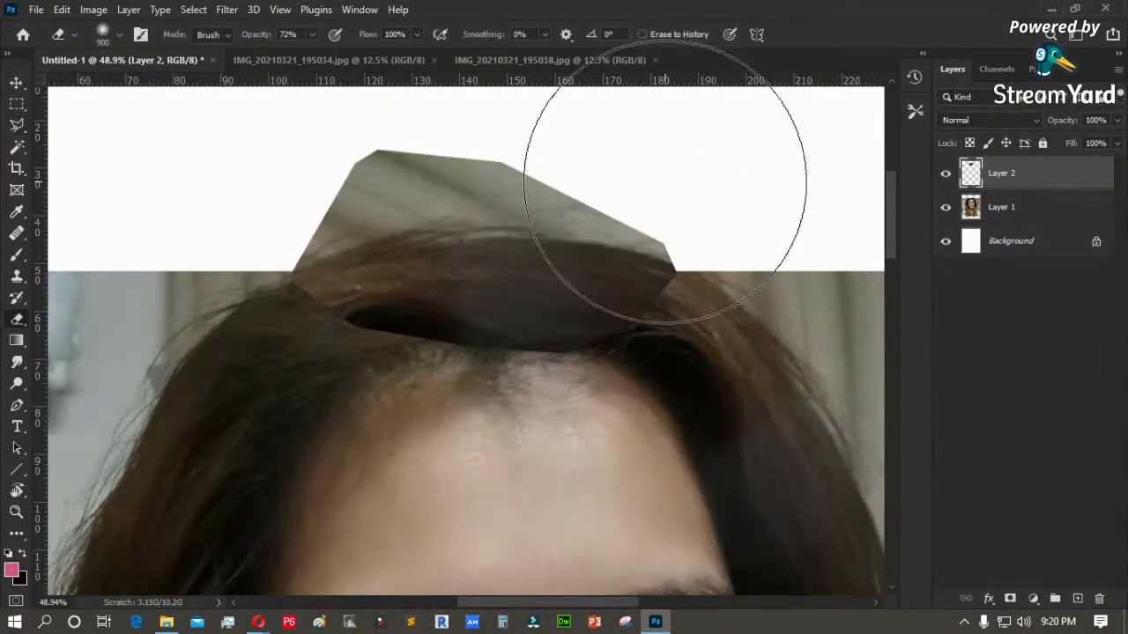
key(bracketleft)
key(bracketleft)
key(bracketleft)
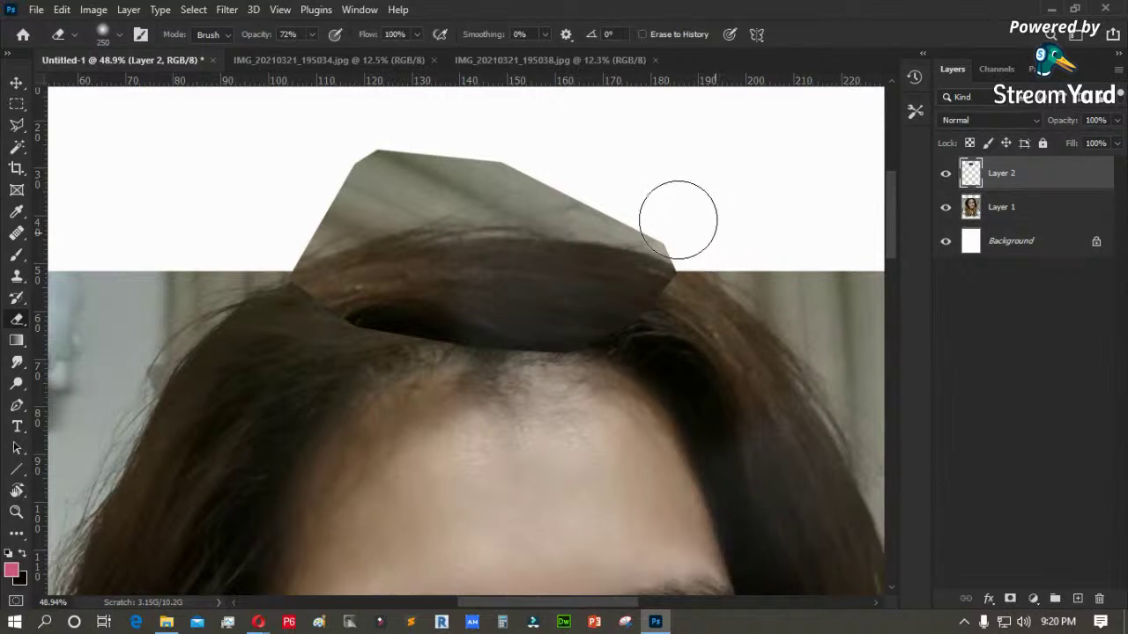
mouse_move(676, 219)
mouse_down()
mouse_move(613, 195)
mouse_move(431, 172)
mouse_up()
right_click(516, 211)
click(566, 349)
click(192, 177)
mouse_move(266, 188)
mouse_down()
mouse_move(537, 147)
mouse_move(371, 149)
mouse_up()
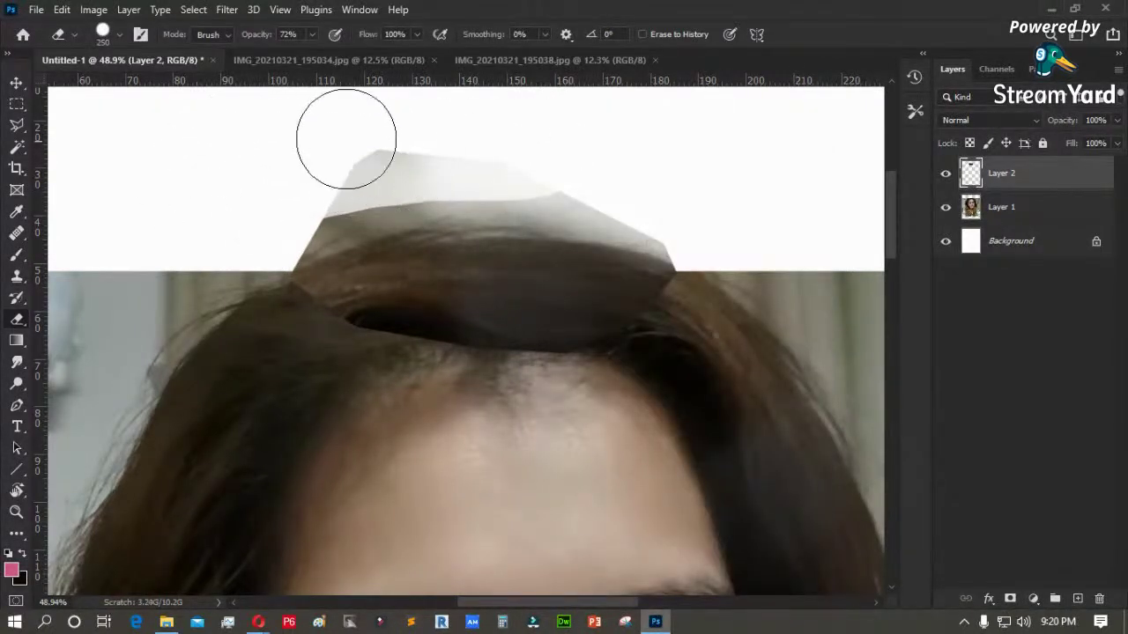
- Set the eraser opacity to 100% and erase the remaining curtain background above the hair patch to shape the head outline
click(313, 35)
drag(315, 54, 614, 175)
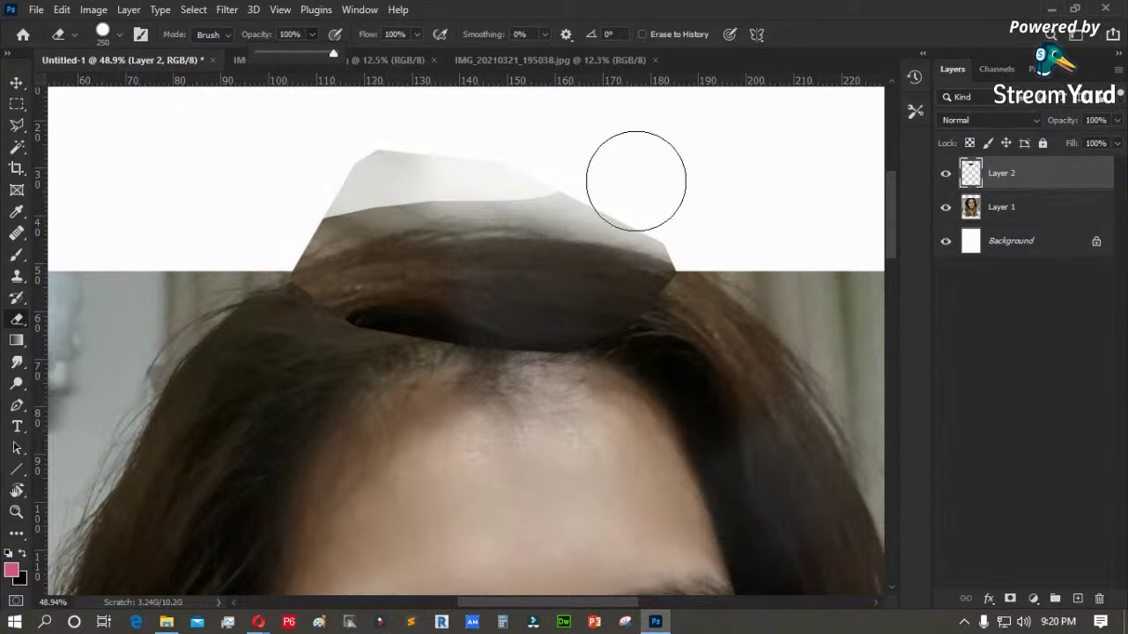
mouse_move(702, 224)
mouse_down()
mouse_move(645, 197)
mouse_move(516, 176)
mouse_move(404, 178)
mouse_move(272, 229)
mouse_up()
mouse_move(723, 230)
mouse_down()
mouse_move(561, 187)
mouse_move(440, 176)
mouse_up()
drag(614, 291, 514, 274)
- Clone hair over the left seam of the patch with the Clone Stamp to blend it into the surrounding hair
key(s)
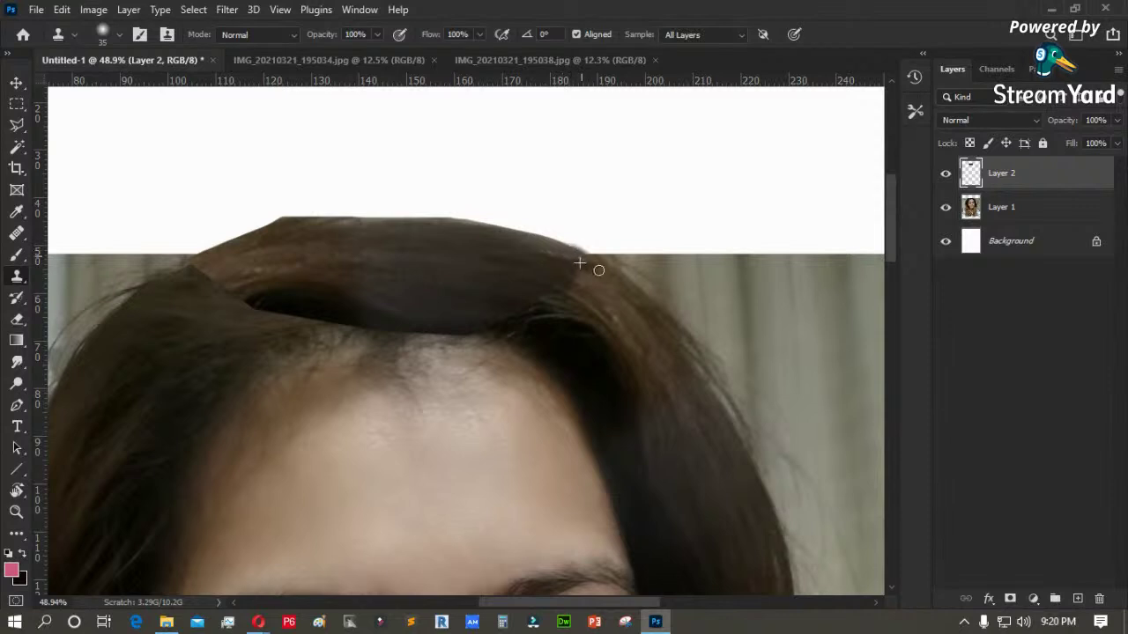
drag(317, 280, 413, 269)
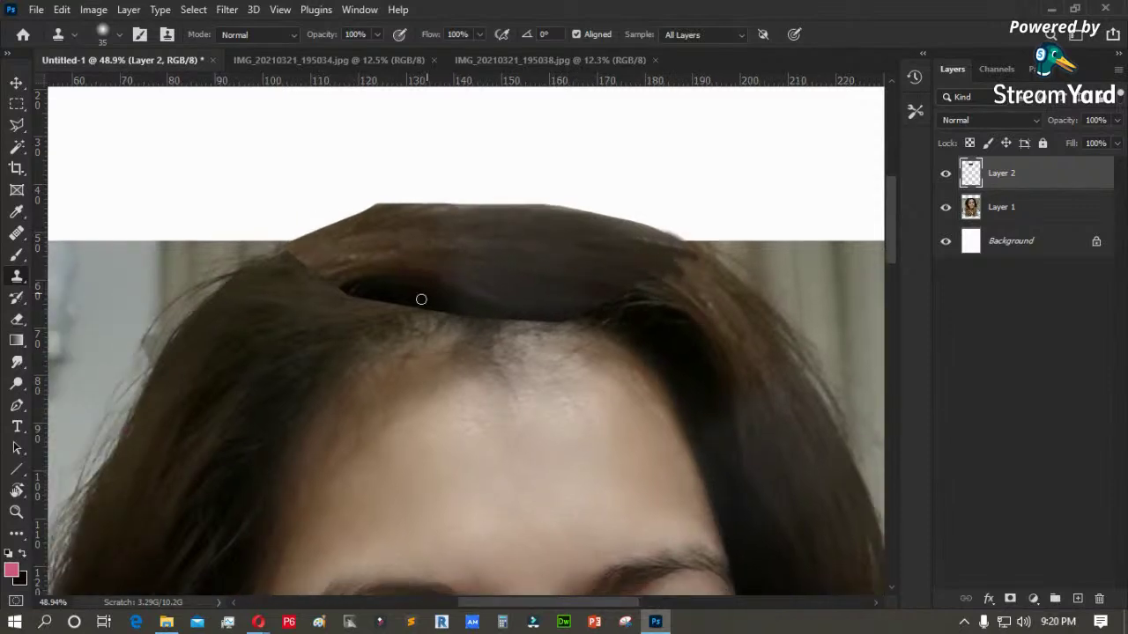
drag(324, 257, 305, 250)
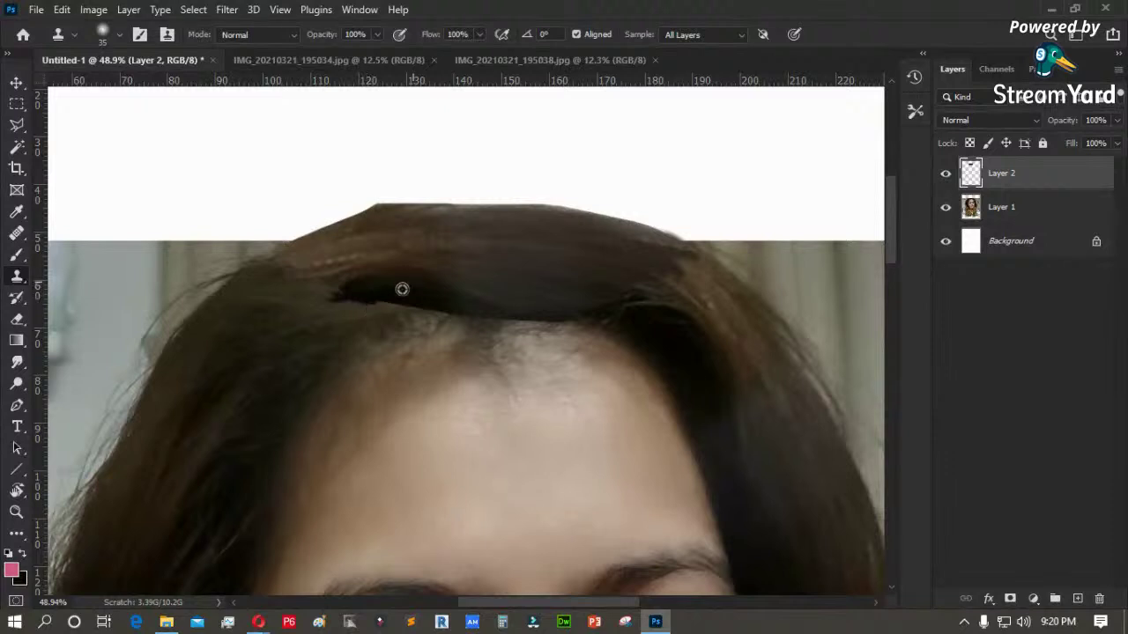
- Smudge the lower edge of the hair patch into the hairline at 100% strength
drag(17, 362, 53, 388)
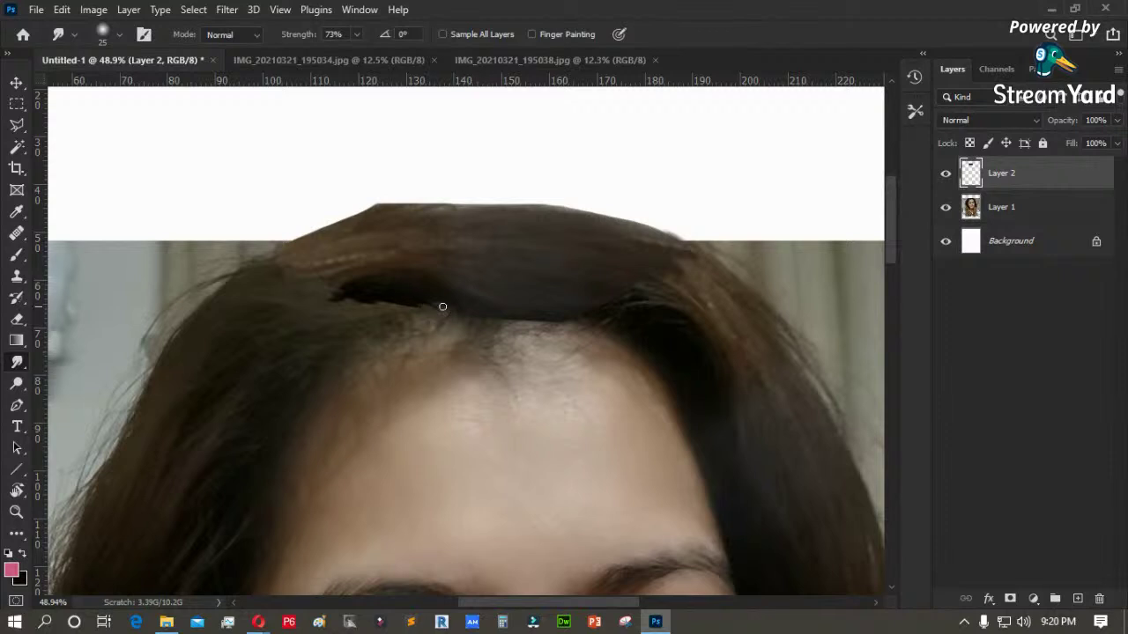
click(356, 36)
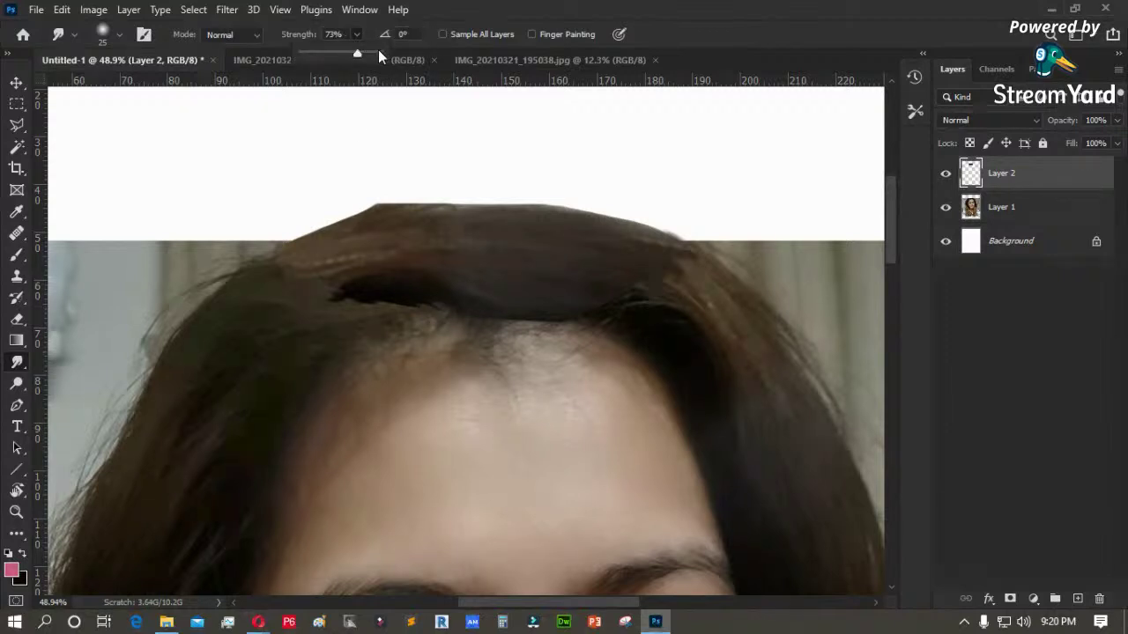
mouse_move(492, 318)
mouse_down()
mouse_move(399, 279)
mouse_move(450, 318)
mouse_move(341, 308)
mouse_move(414, 305)
mouse_up()
drag(530, 306, 573, 319)
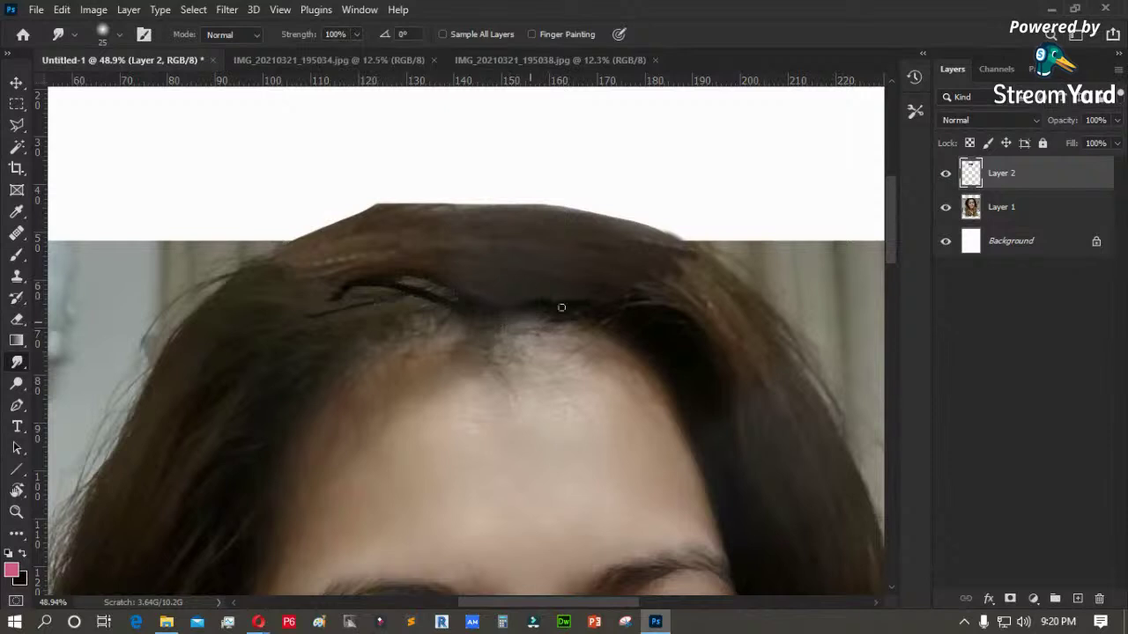
- Fade the lower edge of the hair patch along the hairline using a soft-edged eraser
key(e)
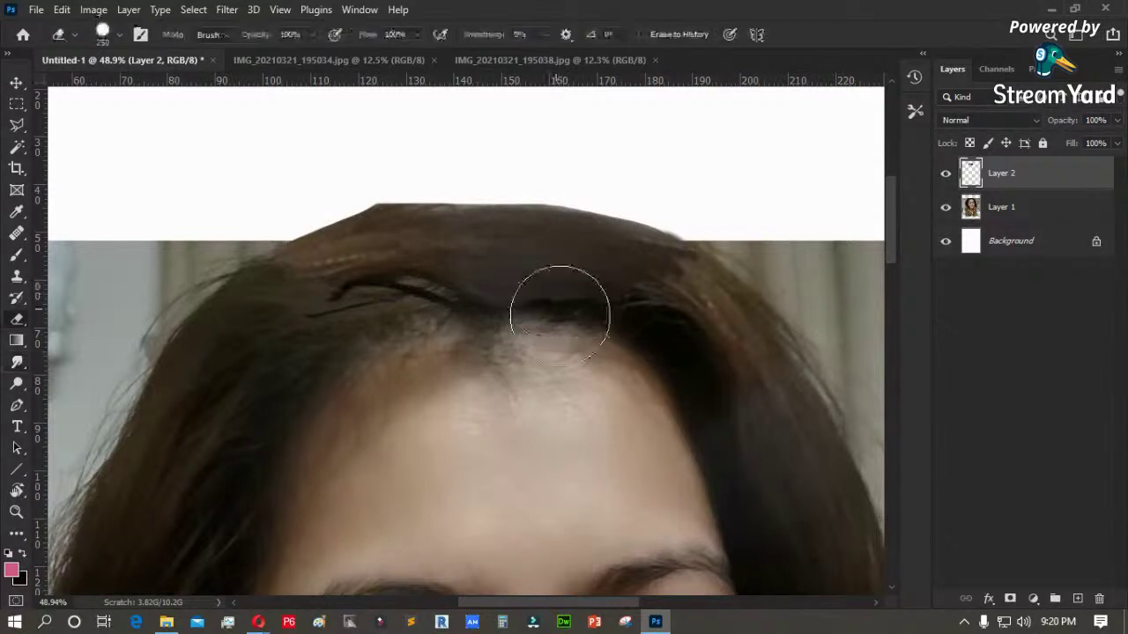
mouse_move(558, 309)
mouse_down()
mouse_move(532, 341)
mouse_move(474, 318)
mouse_up()
right_click(502, 343)
click(596, 347)
mouse_move(403, 338)
mouse_down()
mouse_move(491, 305)
mouse_move(419, 320)
mouse_up()
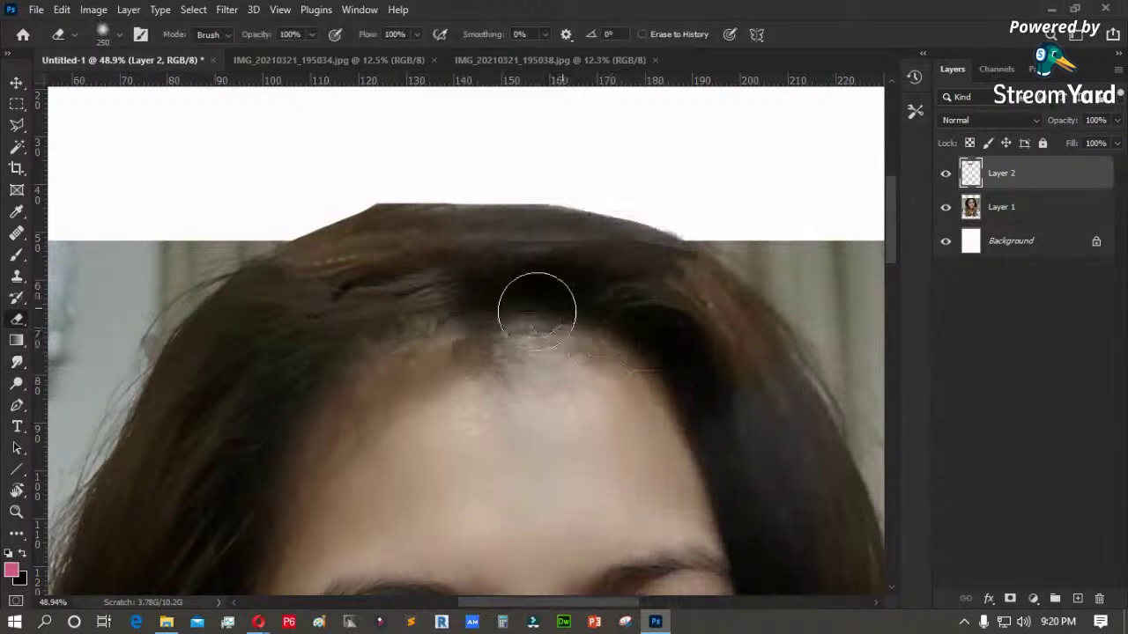
- Clone dark hair across the seam on top of the head and check the rebuilt hair on the whole portrait
key(s)
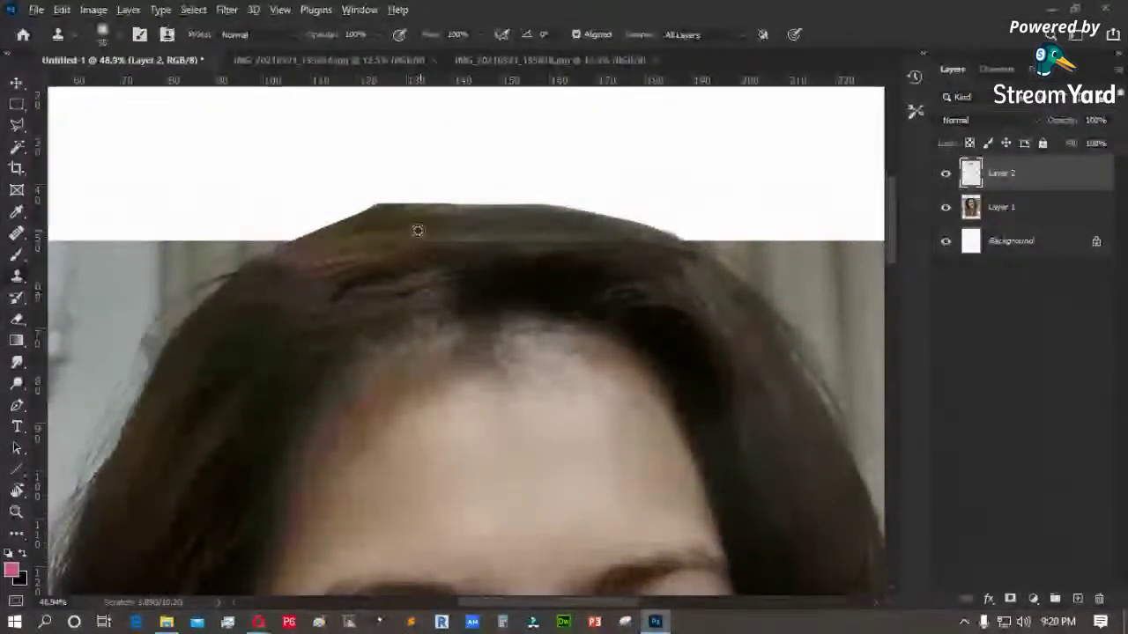
alt+click(470, 255)
mouse_move(537, 243)
mouse_down()
mouse_move(614, 252)
mouse_move(470, 255)
mouse_up()
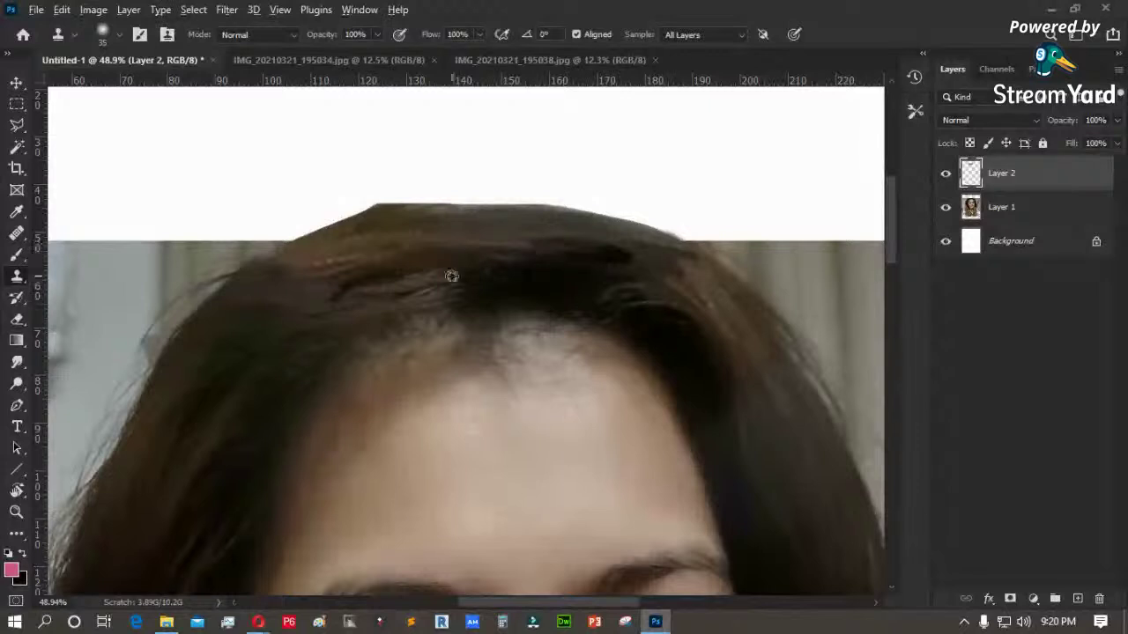
scroll(393, 235, down, 4)
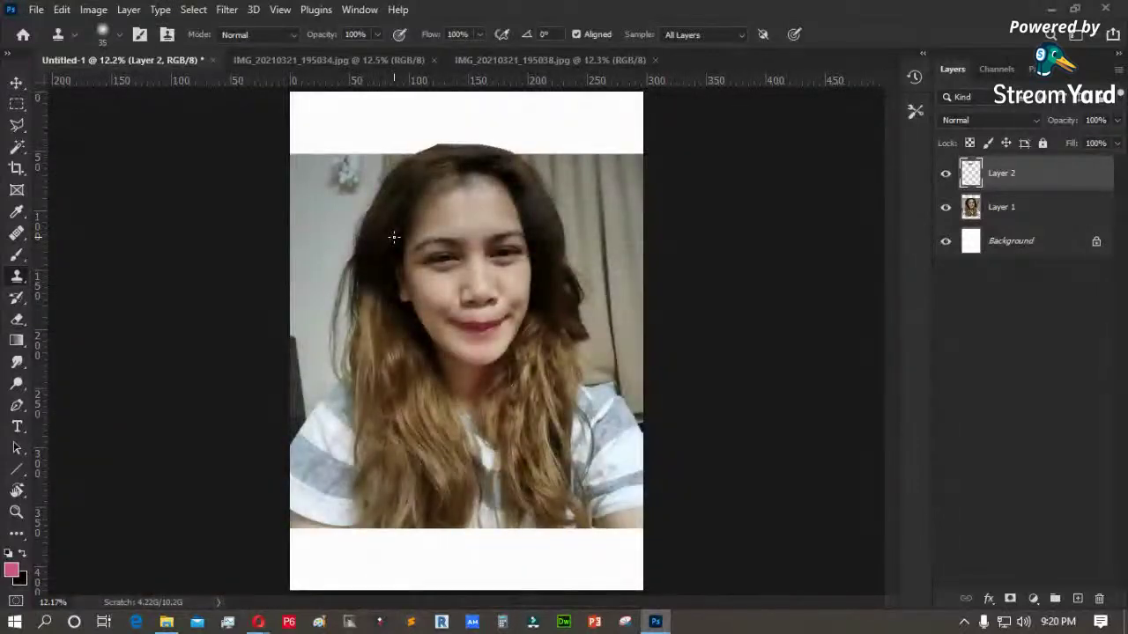
- Copy a rectangle around the top of the head from IMG_20210321_195034.jpg and paste it into Untitled-1
key(v)
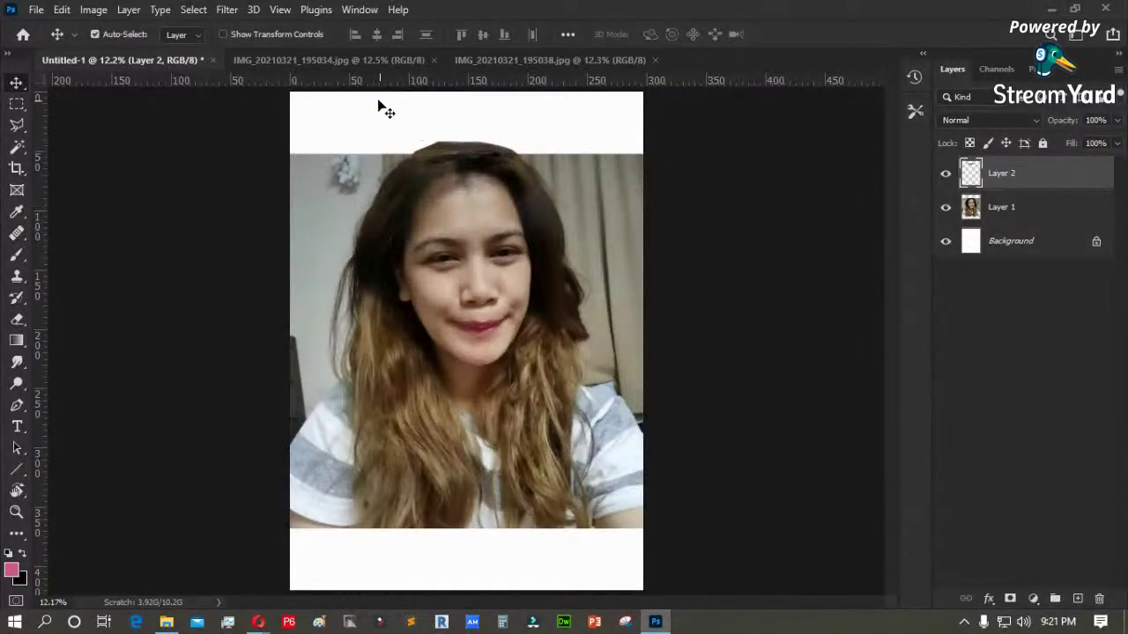
click(359, 59)
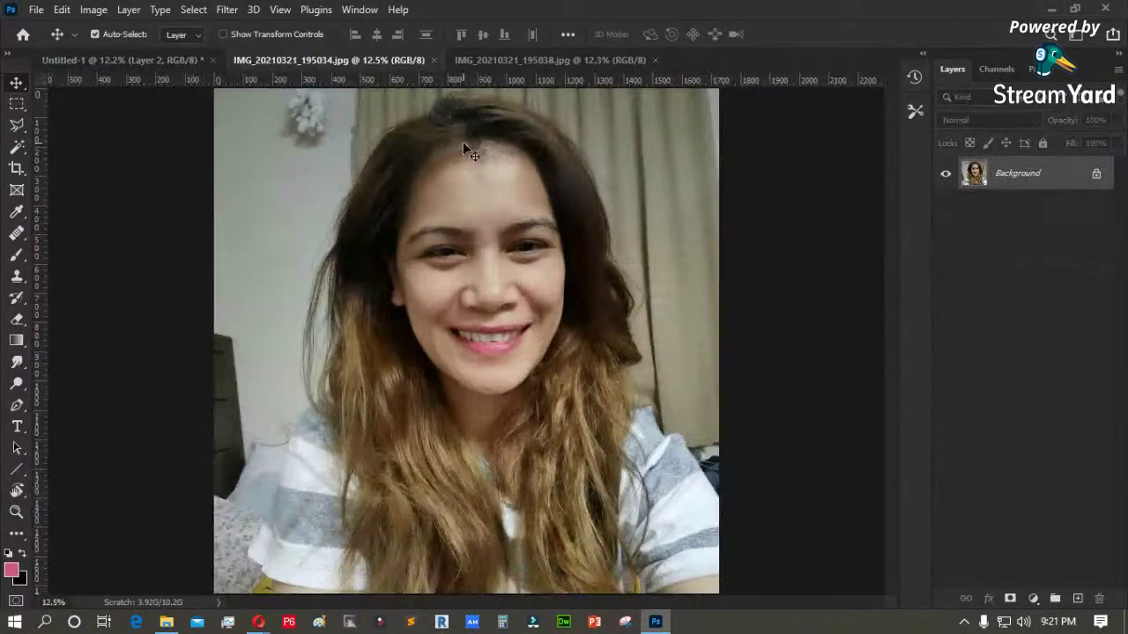
key(m)
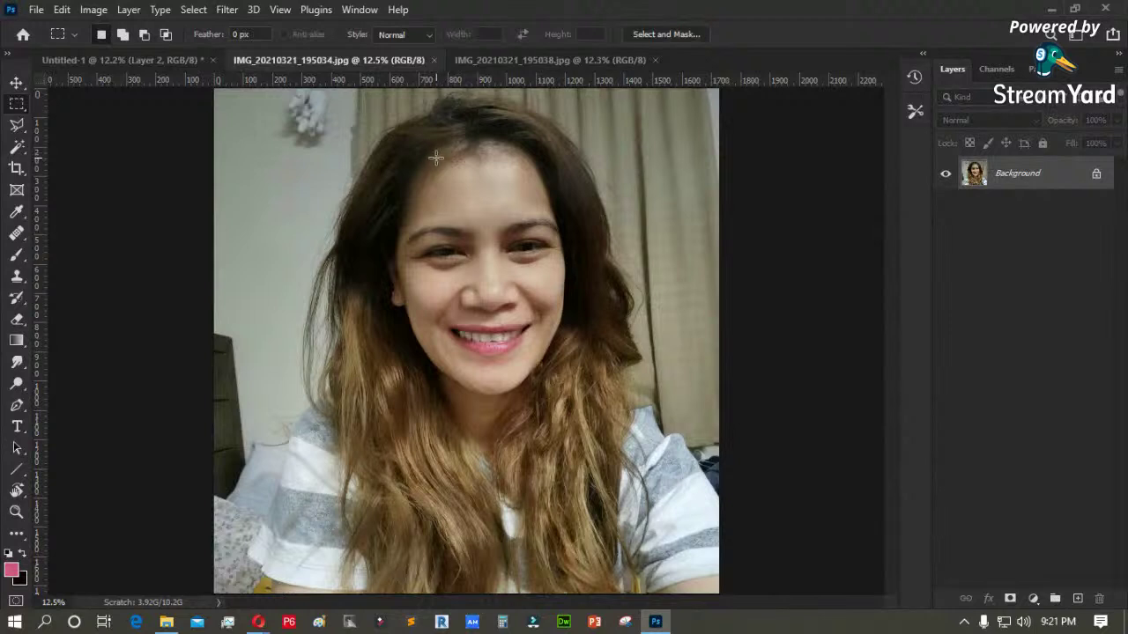
drag(352, 191, 596, 89)
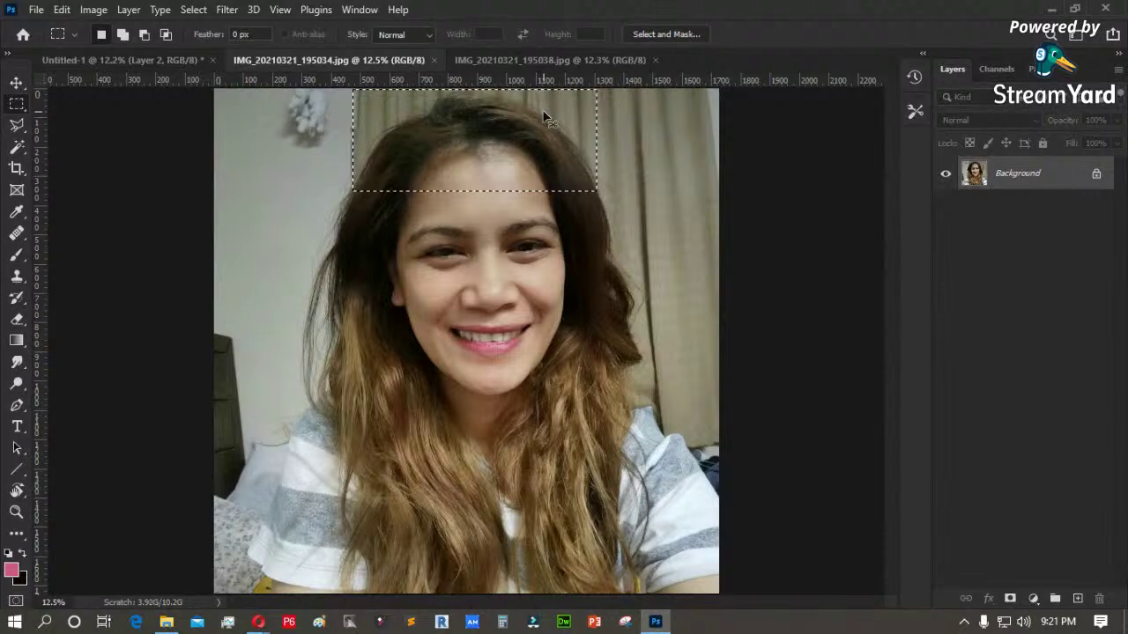
click(150, 60)
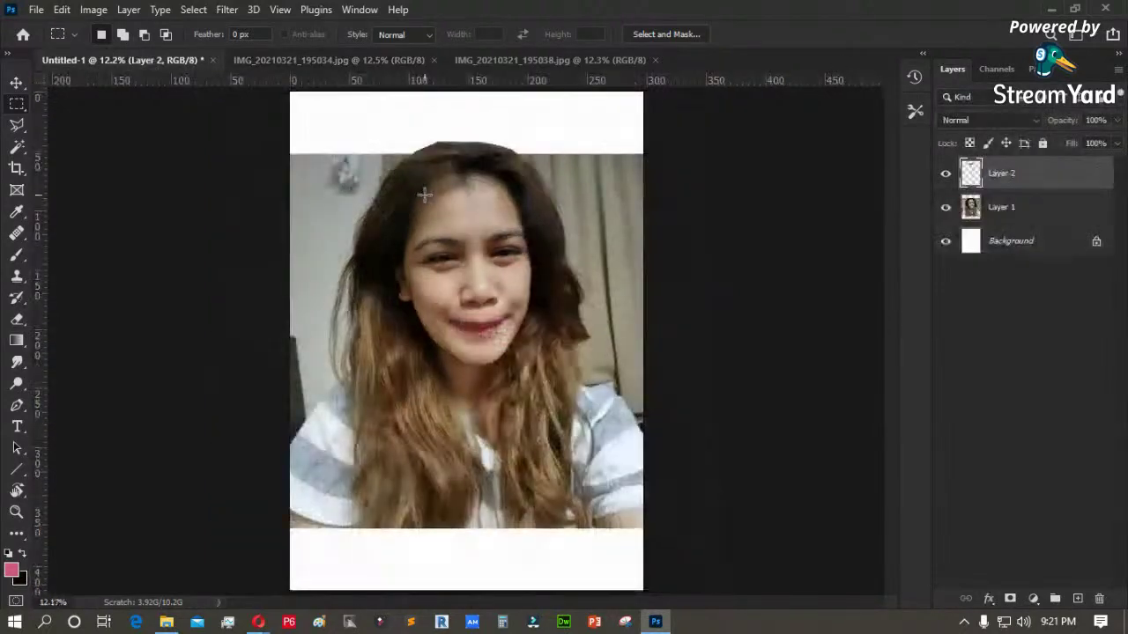
key(ctrl+v)
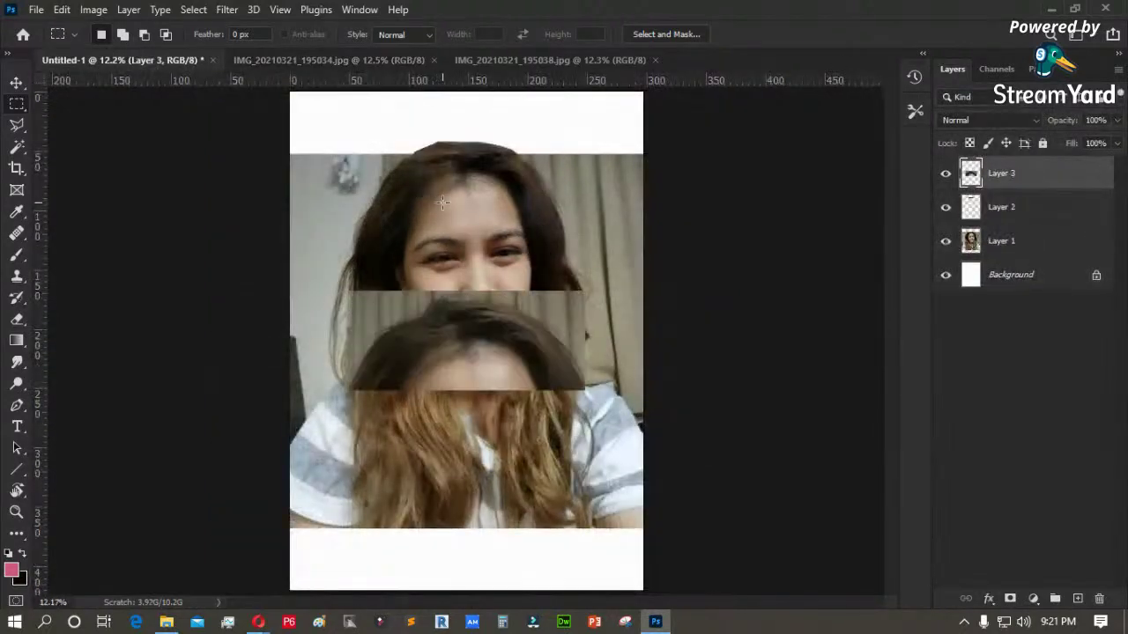
- Hide Layer 2, then scale the pasted head-top patch to about 78% and place it over the top of the portrait's head
click(947, 176)
click(947, 207)
click(946, 173)
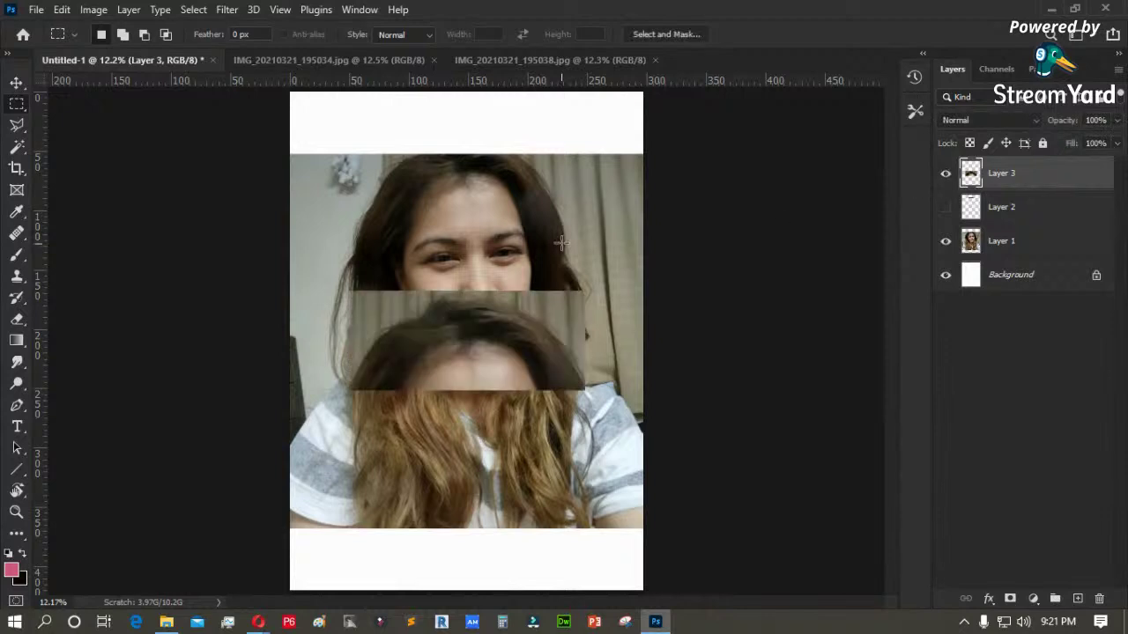
key(ctrl+t)
drag(522, 310, 521, 152)
drag(584, 132, 533, 149)
drag(462, 203, 490, 203)
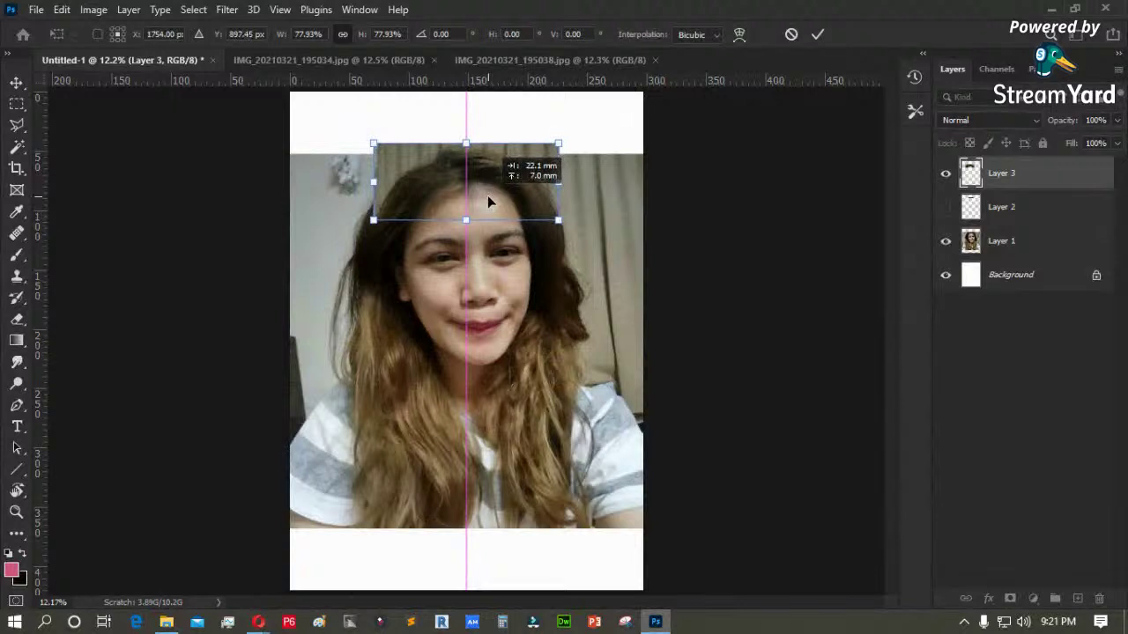
key(Return)
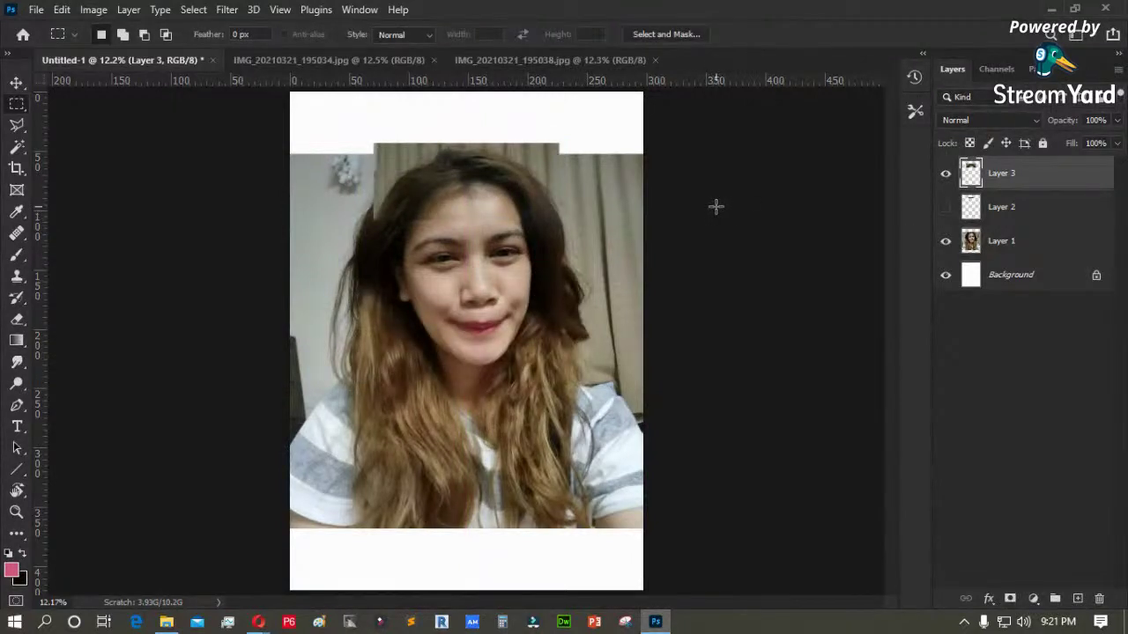
- Nudge the head-top patch slightly left and upward to align it with the portrait's hair and forehead
click(17, 83)
key(shift+Left)
key(shift+Up)
key(shift+Up)
key(shift+Up)
key(shift+Up)
key(shift+Up)
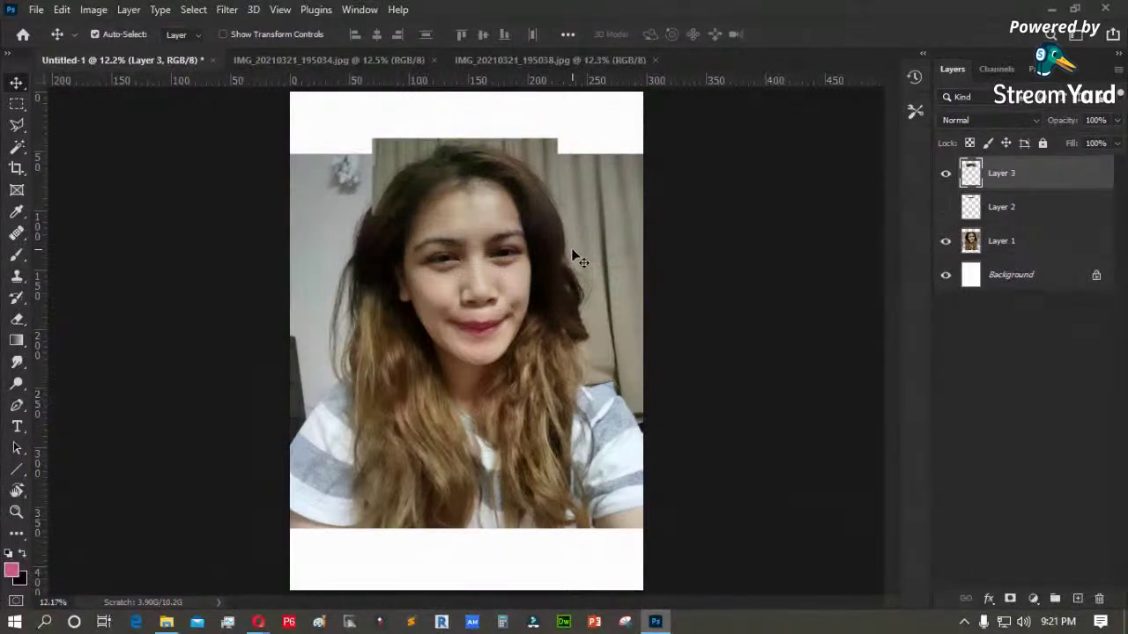
- Check the patch's alignment with the portrait by repeatedly hiding and showing Layer 3
click(947, 175)
click(947, 175)
click(947, 174)
click(947, 175)
click(947, 175)
click(947, 177)
click(947, 177)
click(948, 178)
click(947, 176)
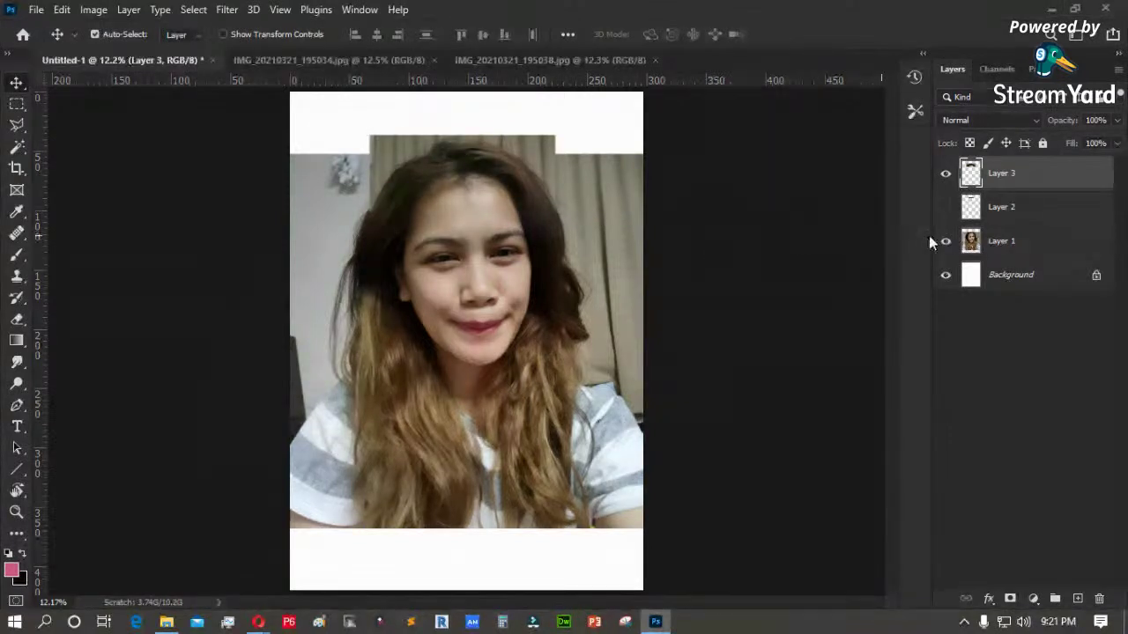
- Delete the hidden Layer 2 and merge Layer 3 with Layer 1
click(1016, 208)
key(Delete)
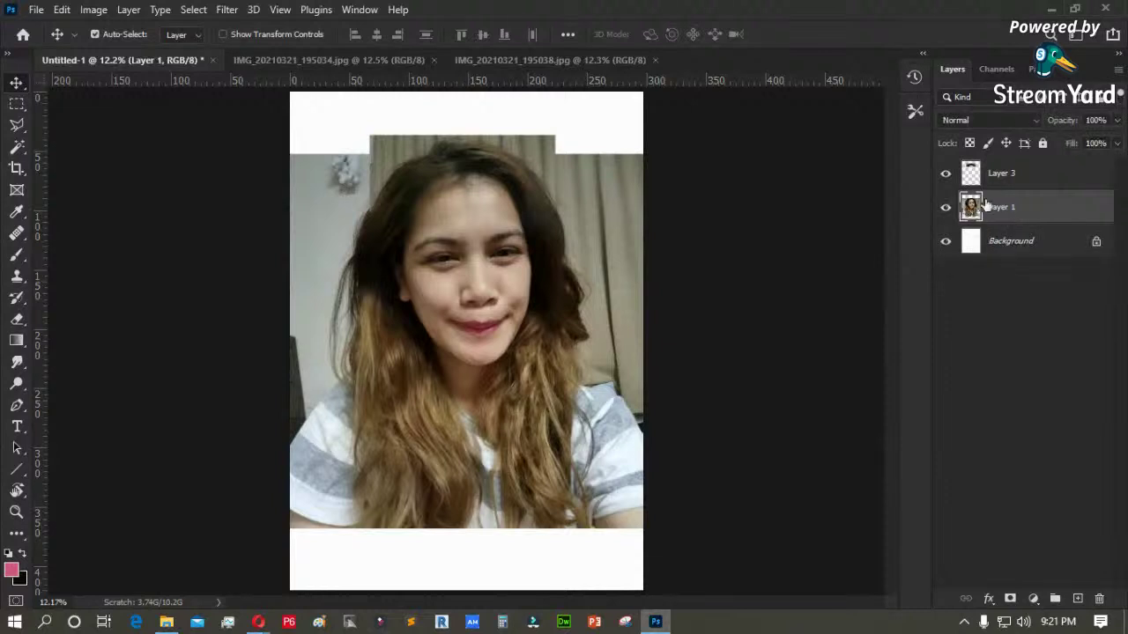
click(1008, 173)
shift+click(1007, 210)
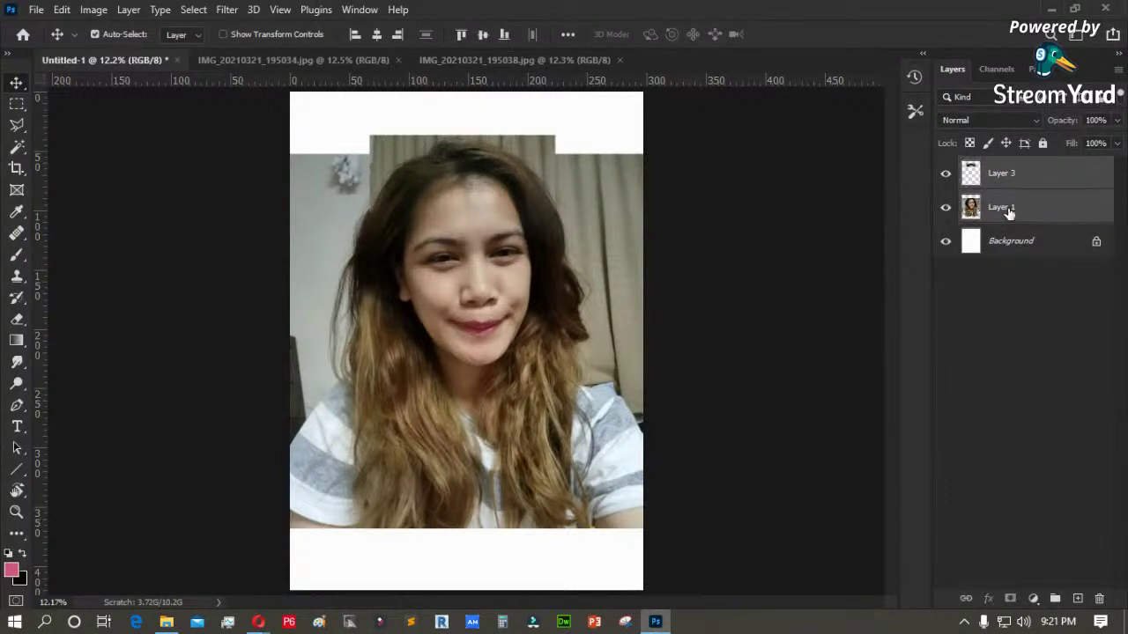
click(1011, 174)
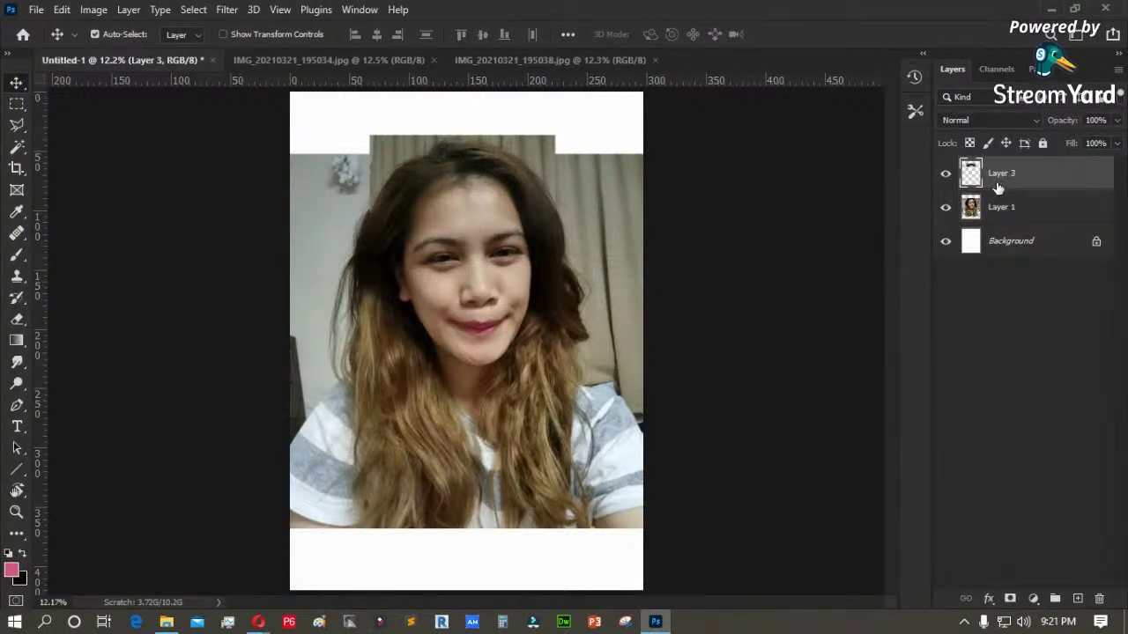
shift+click(1006, 210)
right_click(1007, 211)
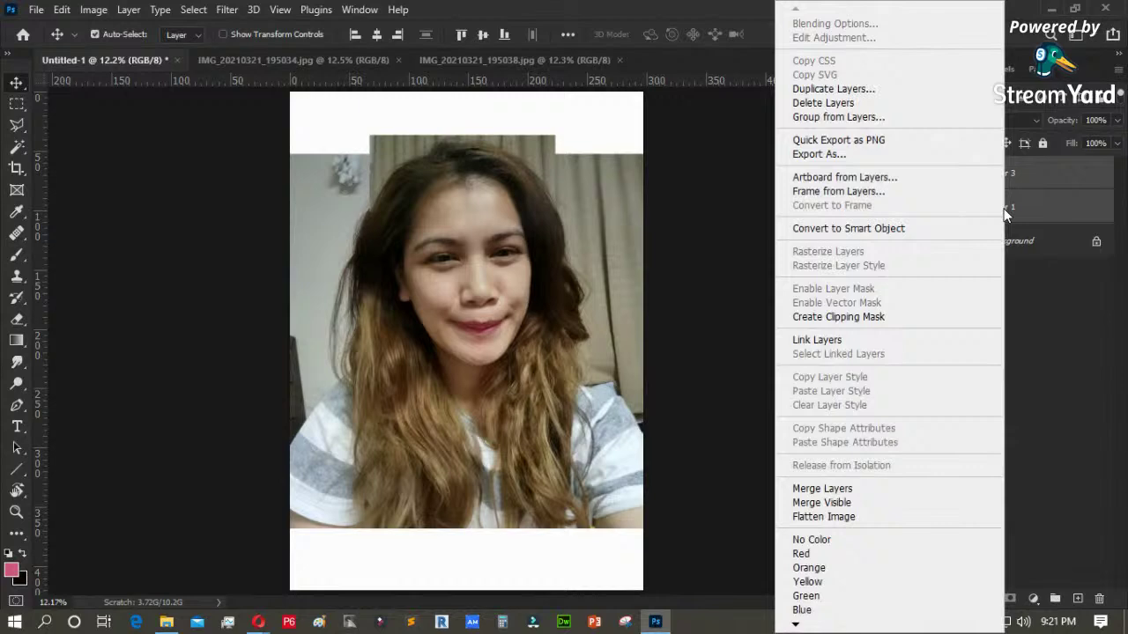
click(865, 488)
- Erase a strip of curtain beside the hair and set the eraser to a hard round 250 px brush with 100% hardness
drag(634, 297, 304, 113)
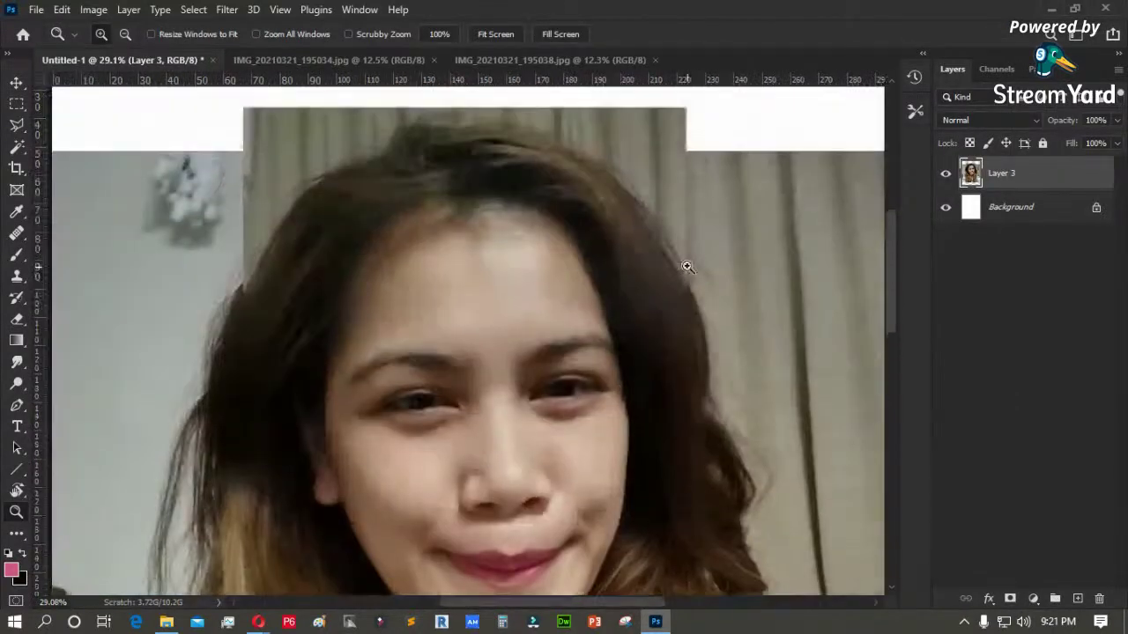
key(e)
mouse_move(704, 131)
mouse_down()
mouse_move(722, 234)
mouse_move(674, 144)
mouse_move(715, 178)
mouse_move(797, 326)
mouse_up()
right_click(264, 232)
click(314, 349)
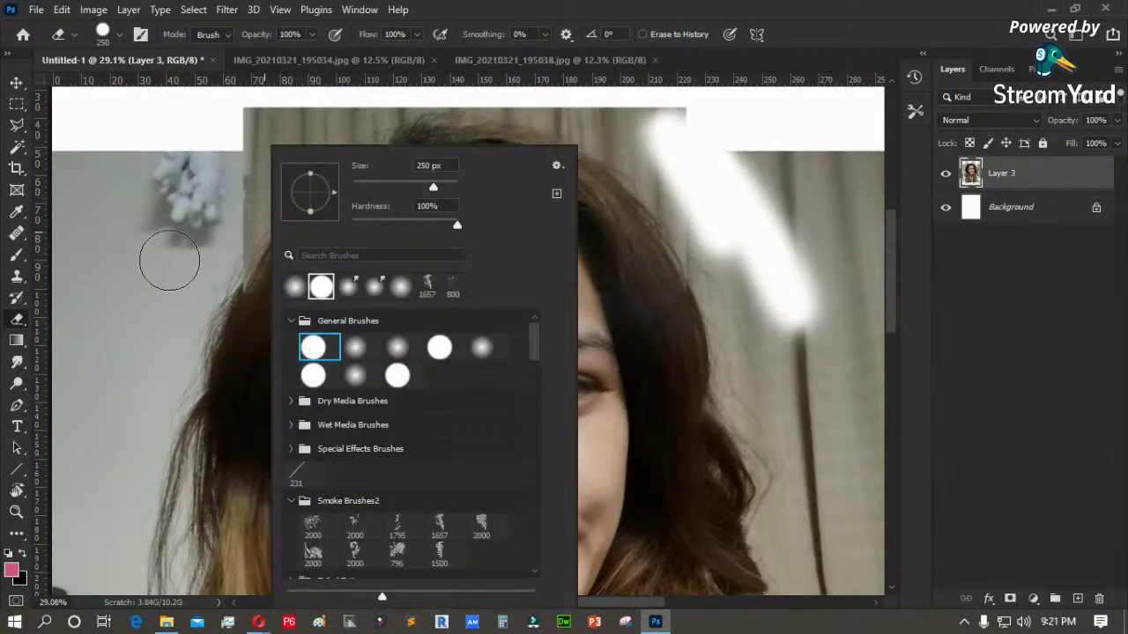
click(169, 261)
- Erase the wall and curtain above the head and along both sides of the upper hair with the hard eraser
drag(129, 242, 371, 190)
drag(348, 145, 327, 211)
mouse_move(351, 142)
mouse_down()
mouse_move(292, 270)
mouse_move(308, 149)
mouse_up()
drag(389, 194, 287, 318)
mouse_move(165, 244)
mouse_down()
mouse_move(332, 205)
mouse_move(310, 273)
mouse_move(448, 173)
mouse_move(599, 156)
mouse_move(748, 194)
mouse_move(521, 172)
mouse_move(587, 165)
mouse_move(789, 265)
mouse_move(620, 172)
mouse_move(561, 185)
mouse_move(675, 396)
mouse_move(796, 302)
mouse_up()
drag(680, 355, 634, 197)
drag(726, 280, 713, 244)
scroll(677, 262, down, 1)
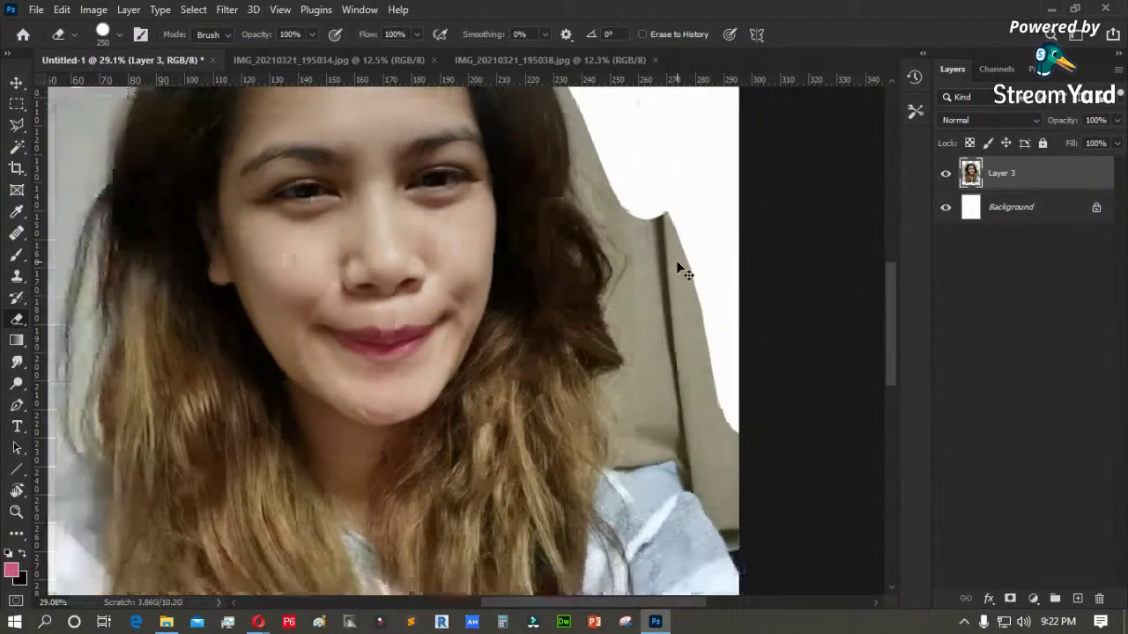
key(ctrl+0)
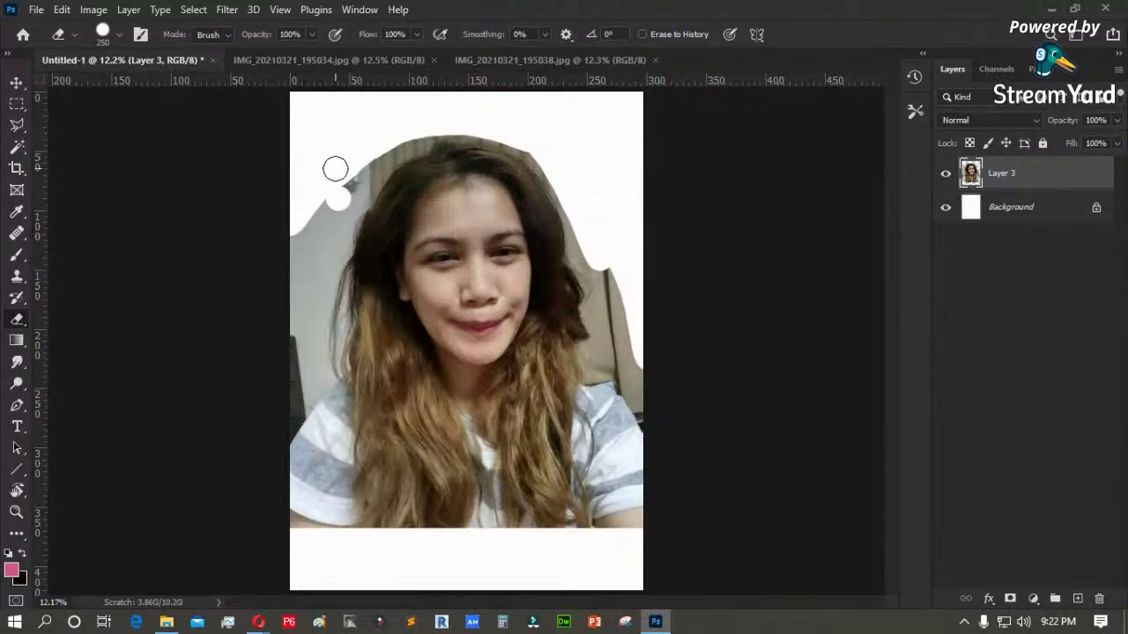
- Try to select the wall and curtain background with the Magic Wand, then clear the selection
key(w)
click(314, 257)
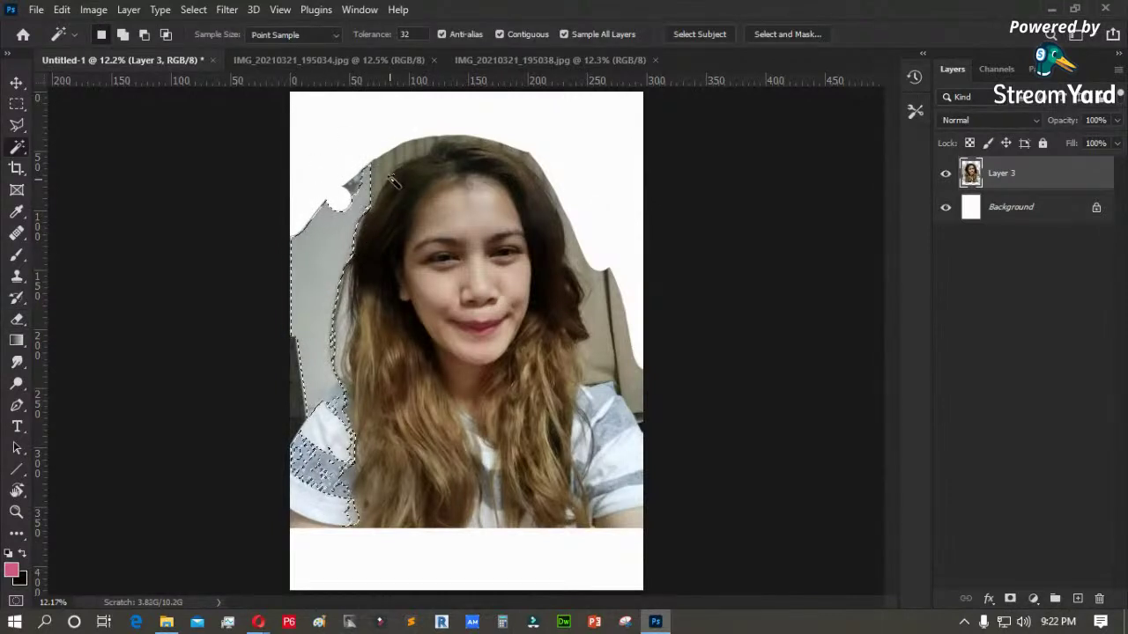
click(608, 326)
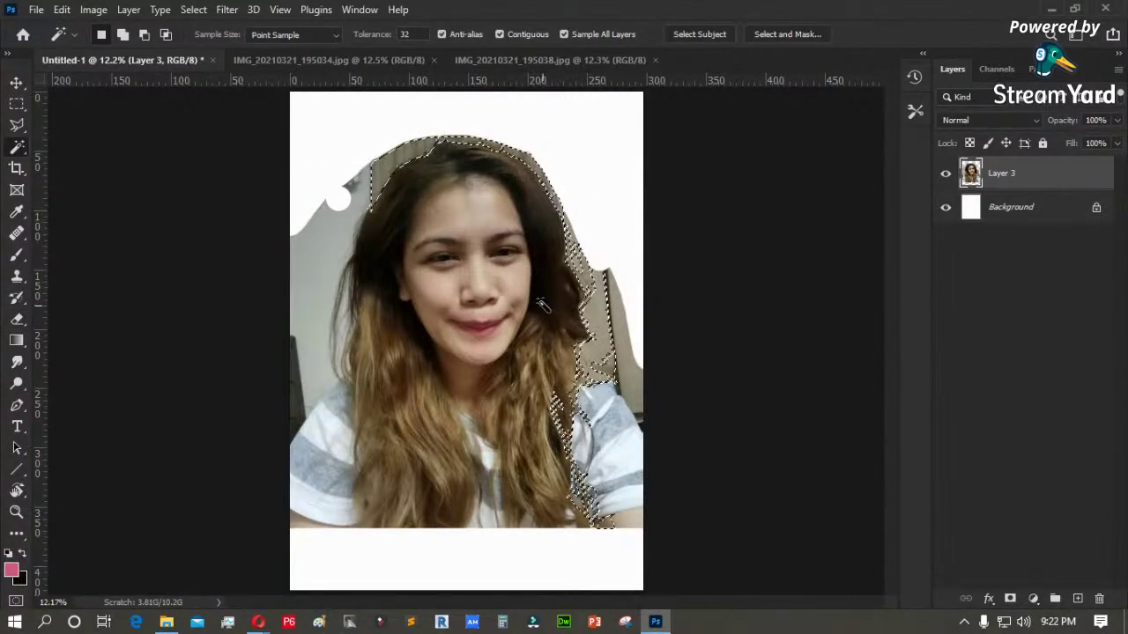
key(m)
key(ctrl+d)
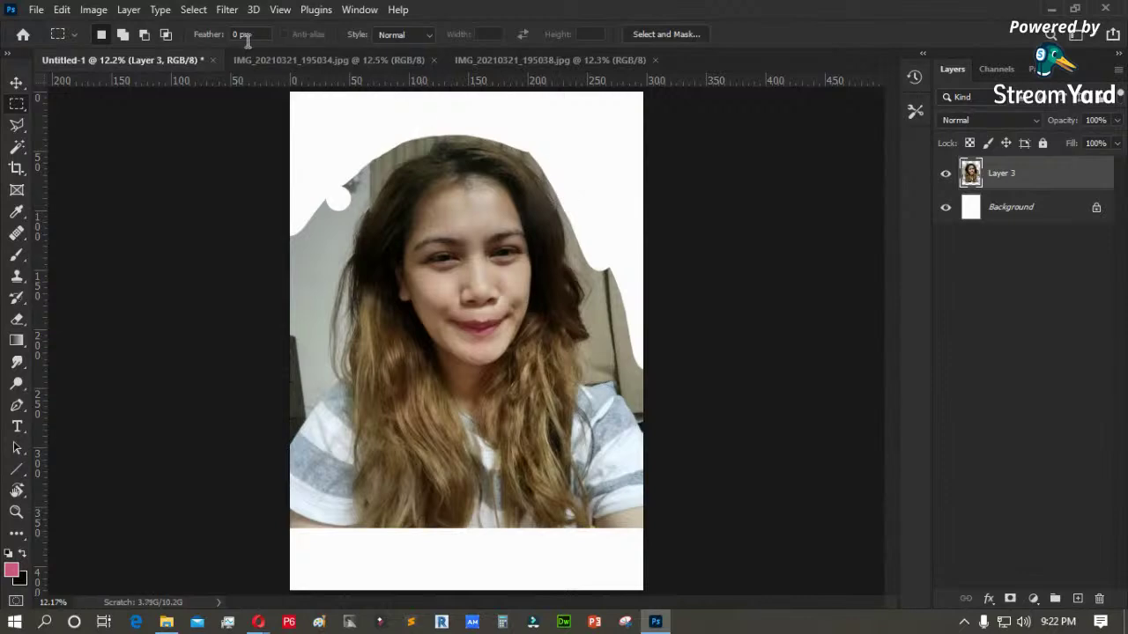
- Try to isolate the portrait from its background in Select and Mask, then cancel it
click(227, 10)
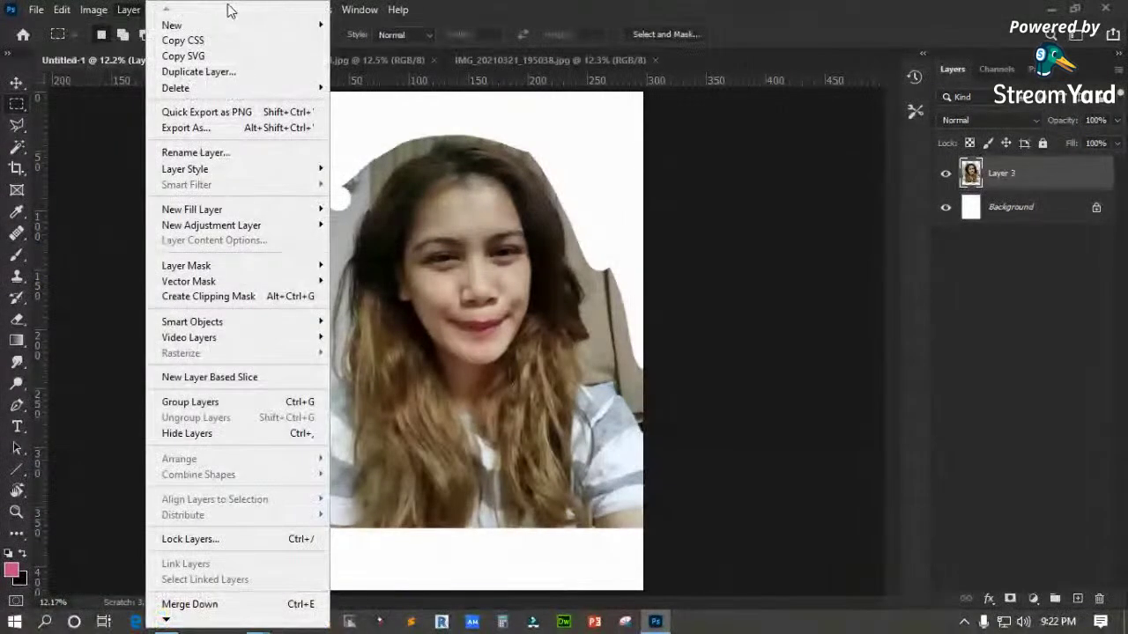
click(448, 133)
click(228, 10)
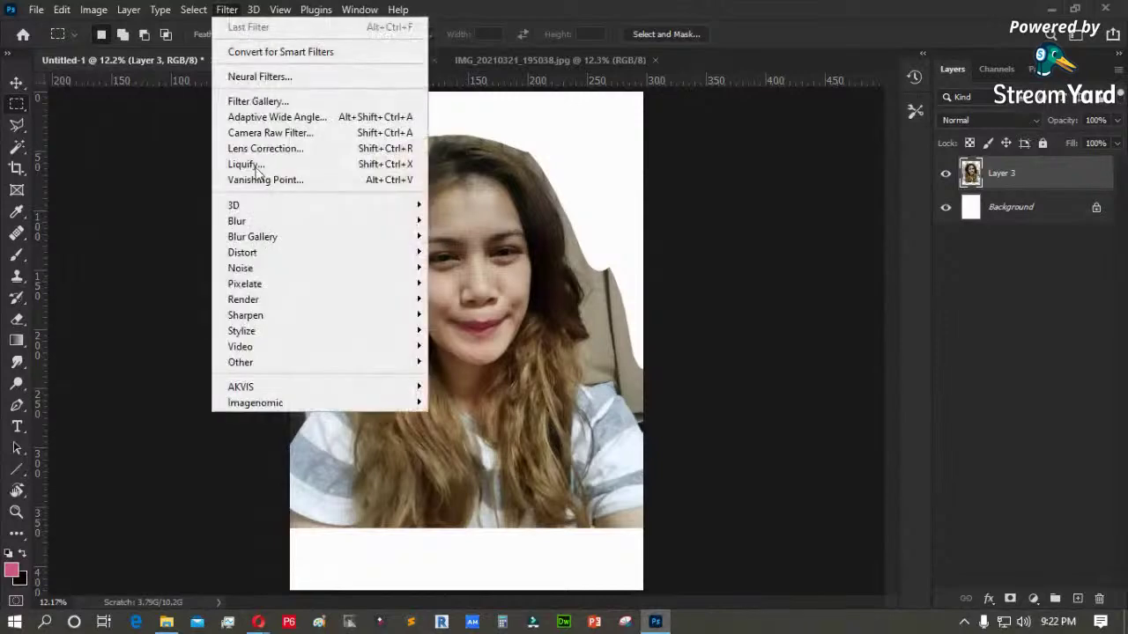
mouse_move(63, 12)
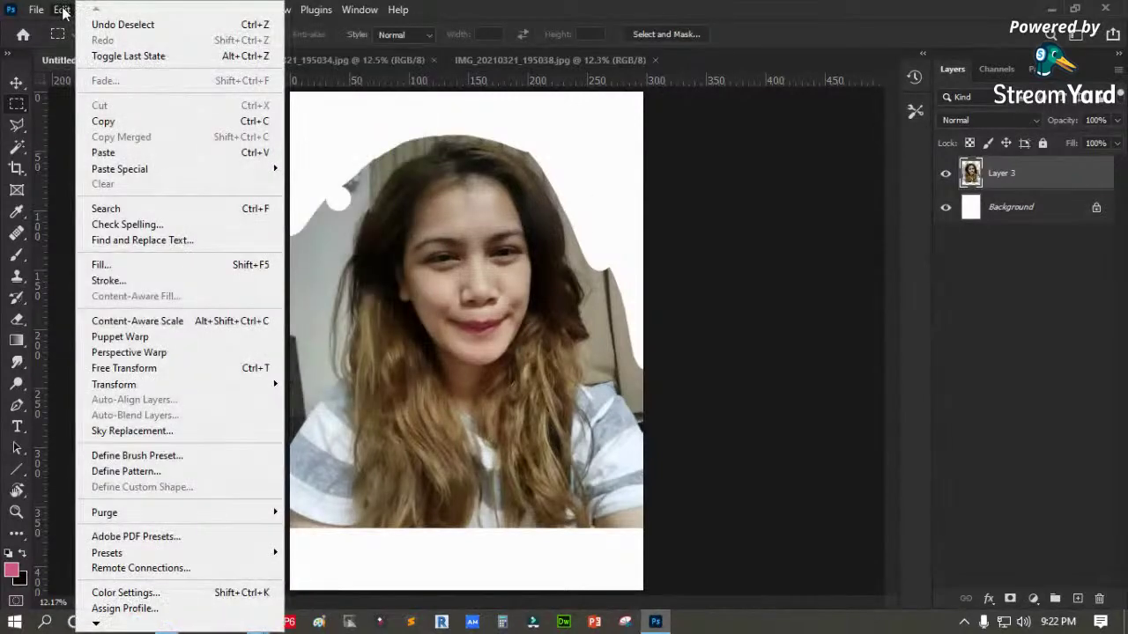
click(122, 269)
click(664, 263)
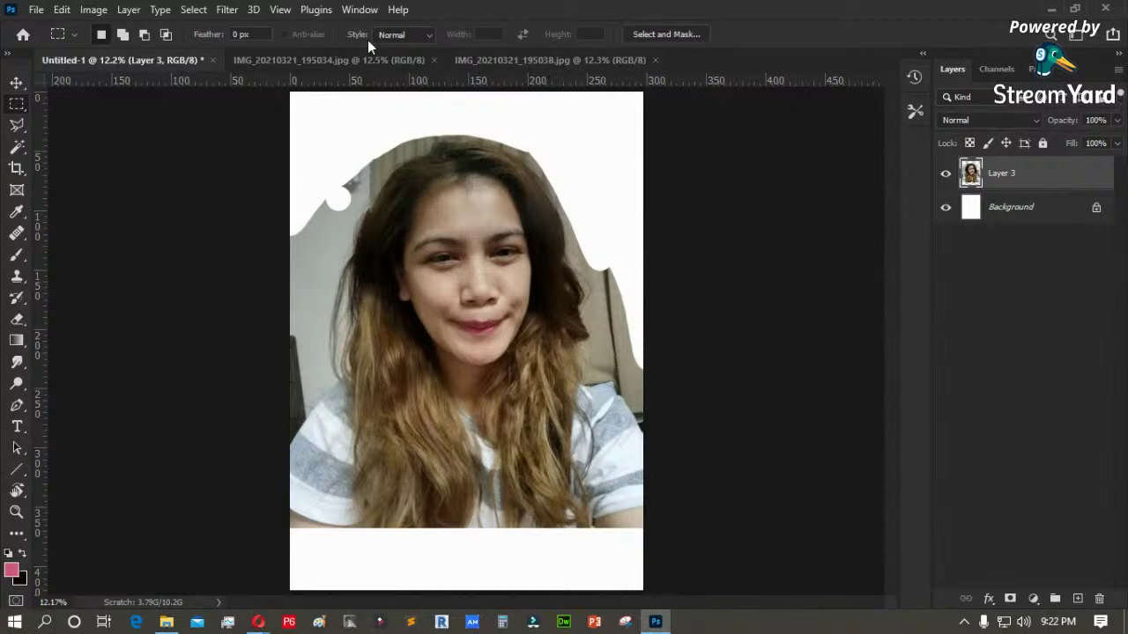
click(667, 35)
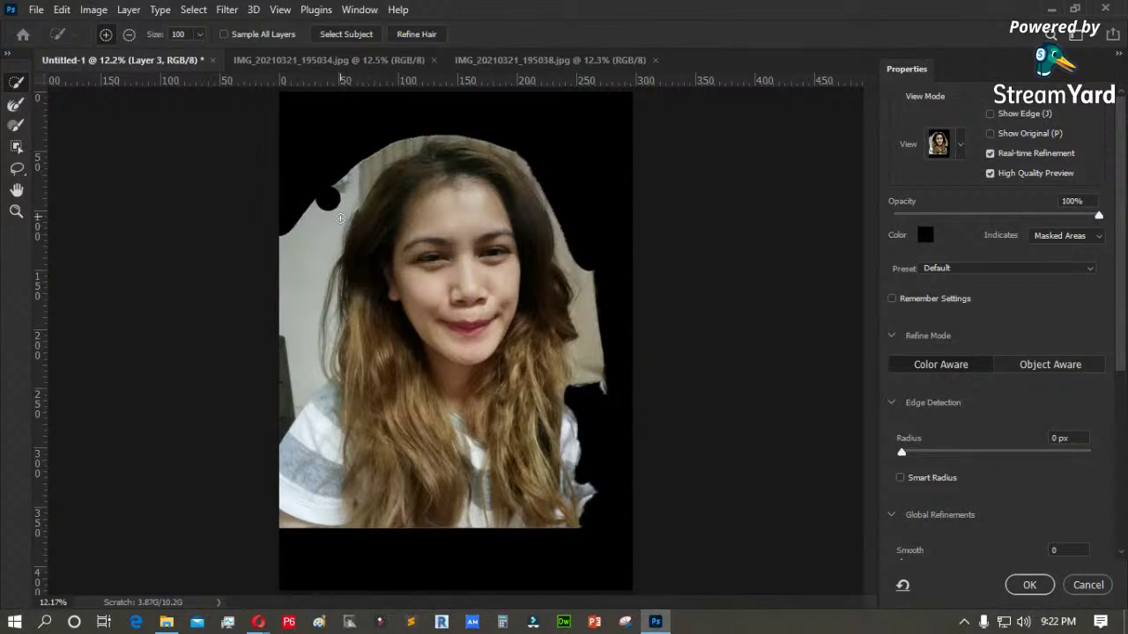
click(1086, 585)
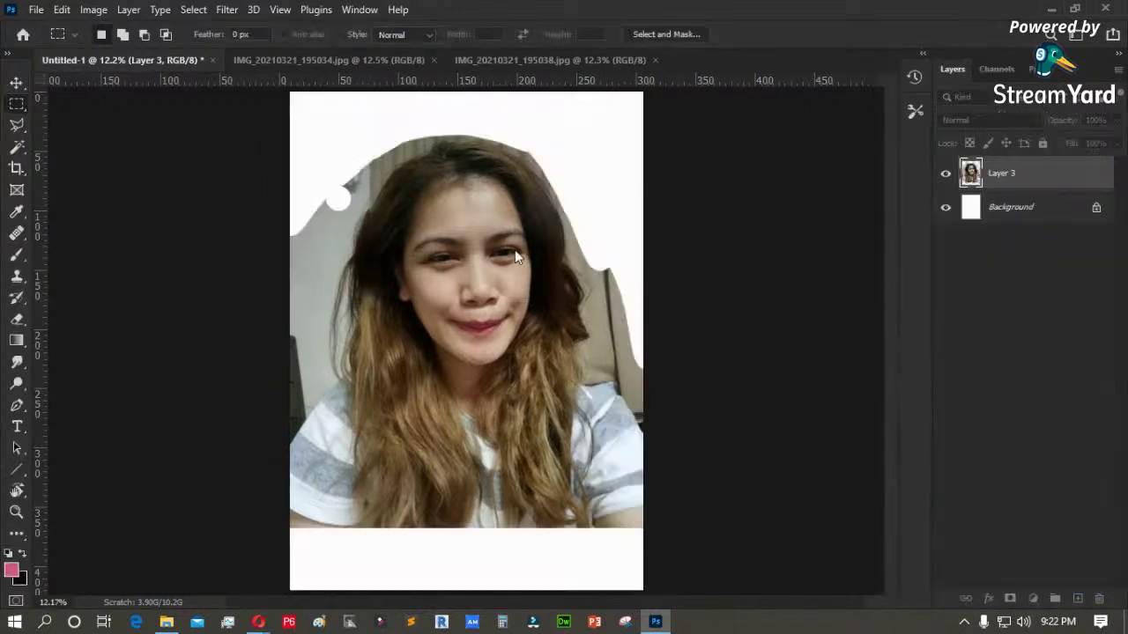
- Delete the wall, curtain and wall-ornament remnants beside the upper-left hair using Magic Wand selections at tolerance 32
key(z)
drag(269, 120, 422, 288)
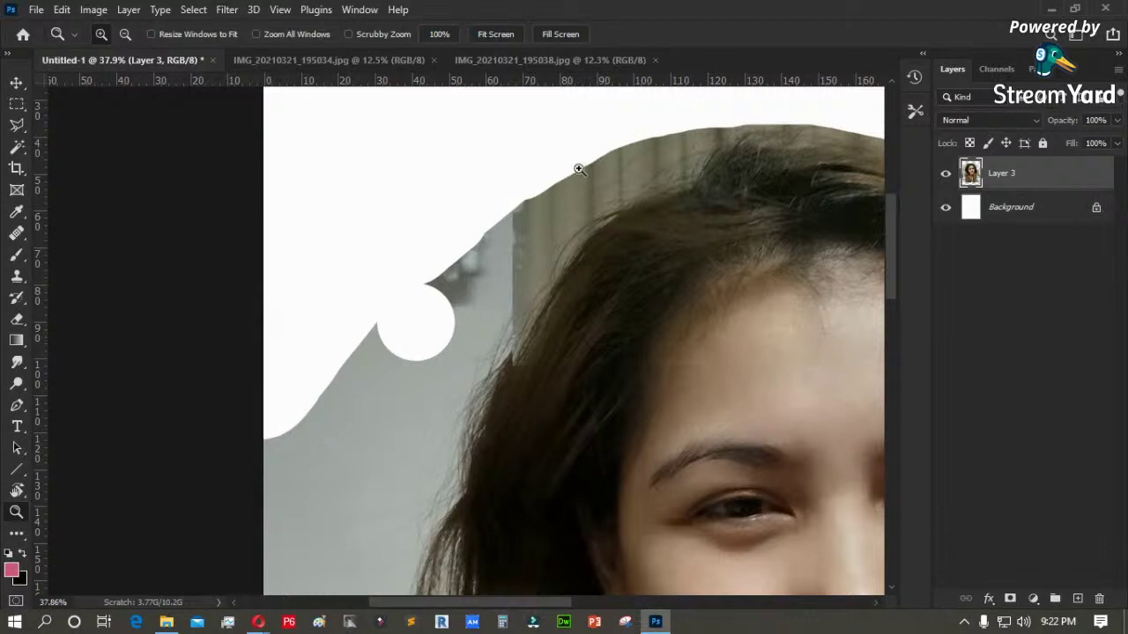
click(18, 145)
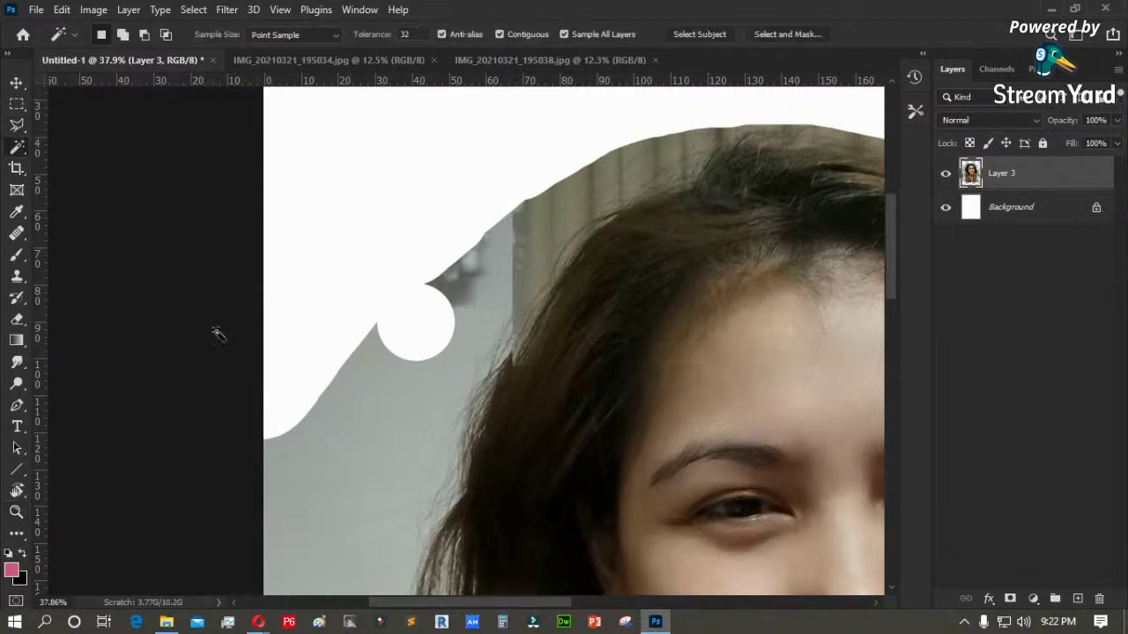
click(393, 424)
key(Delete)
click(551, 240)
key(Delete)
click(462, 274)
key(Delete)
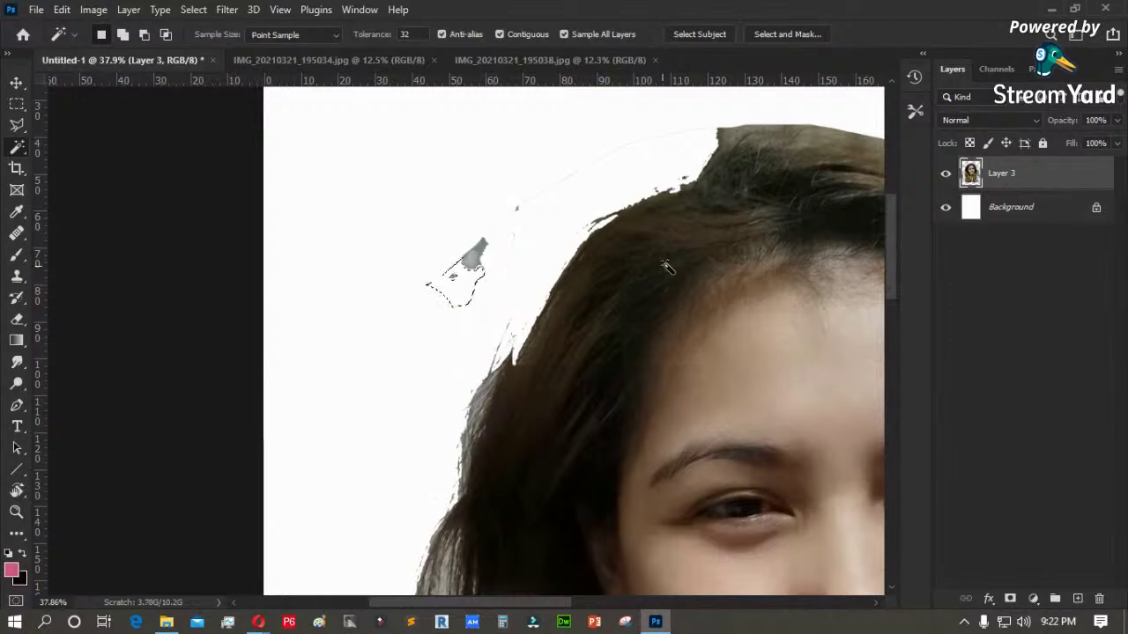
- Try to select the curtain remnant above and right of the hair with the Magic Wand, then clear the selection
drag(724, 222, 315, 303)
click(467, 232)
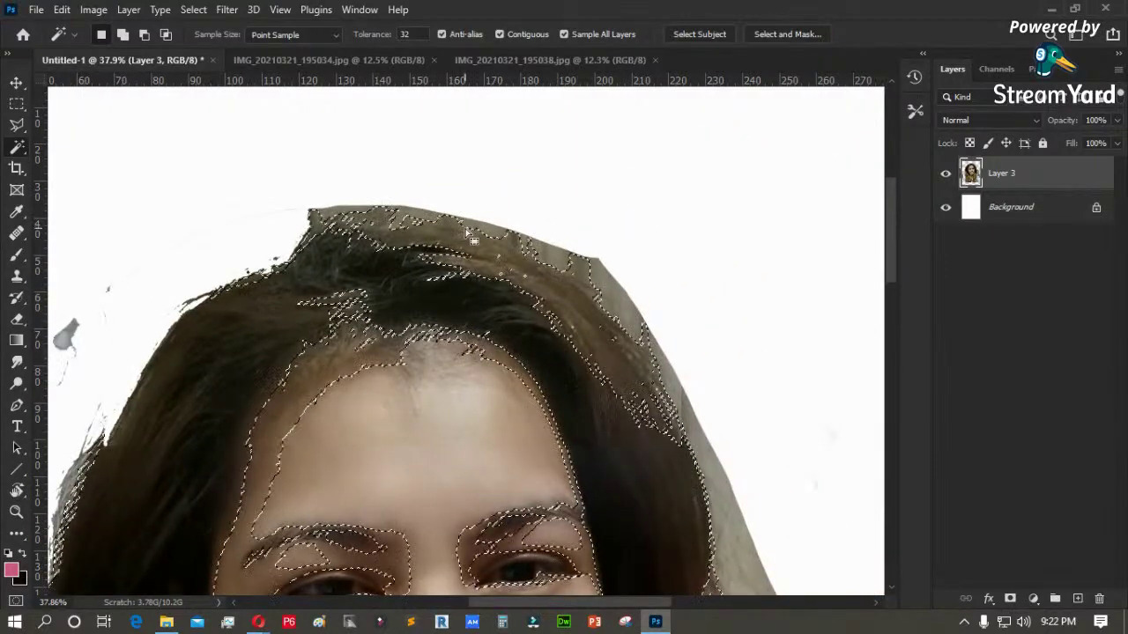
click(573, 263)
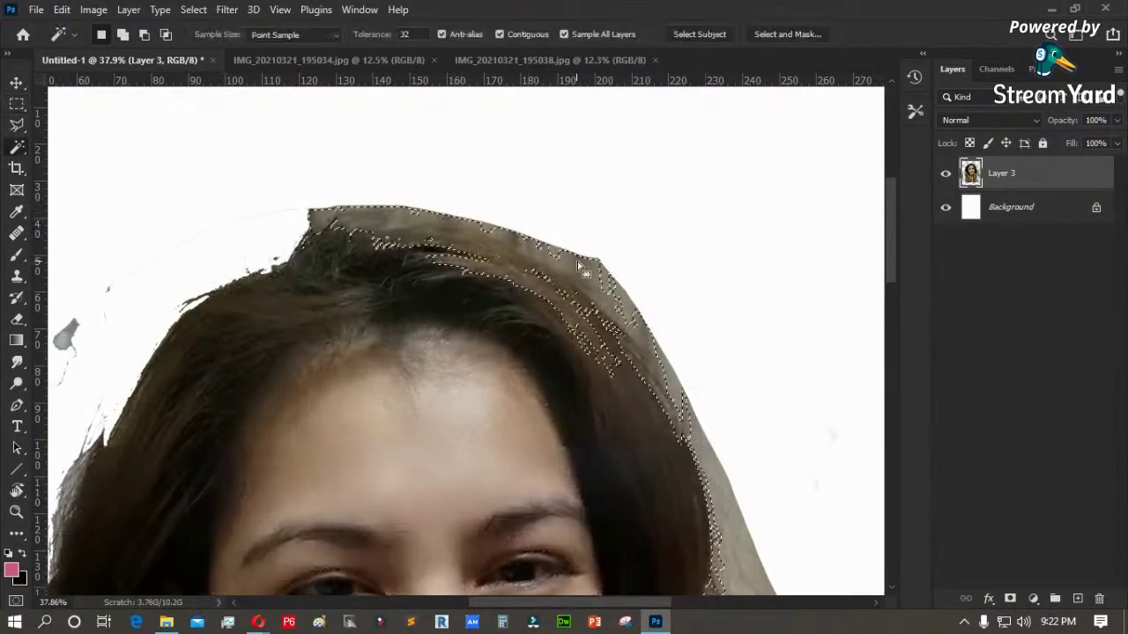
key(z)
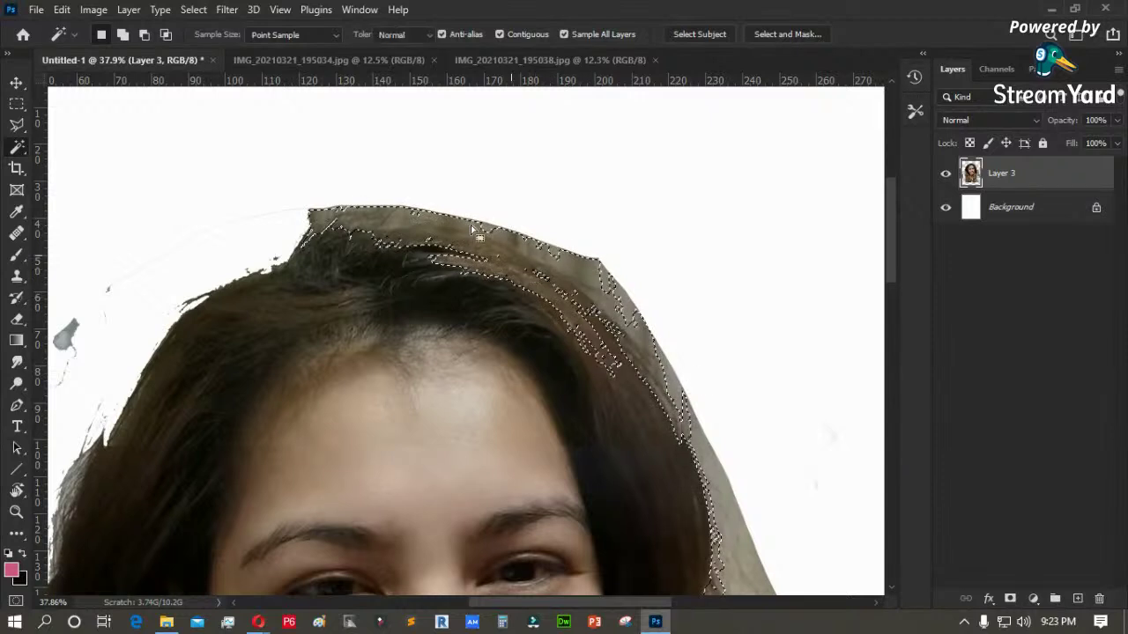
key(ctrl+d)
- Erase the leftover wall and curtain fragments along the top and upper-left edge of the hair with a 250 px eraser
mouse_move(230, 182)
mouse_down()
mouse_move(737, 357)
mouse_move(696, 346)
mouse_move(597, 269)
mouse_move(436, 206)
mouse_move(252, 199)
mouse_move(147, 241)
mouse_move(480, 217)
mouse_move(396, 176)
mouse_move(235, 241)
mouse_move(83, 349)
mouse_up()
key(e)
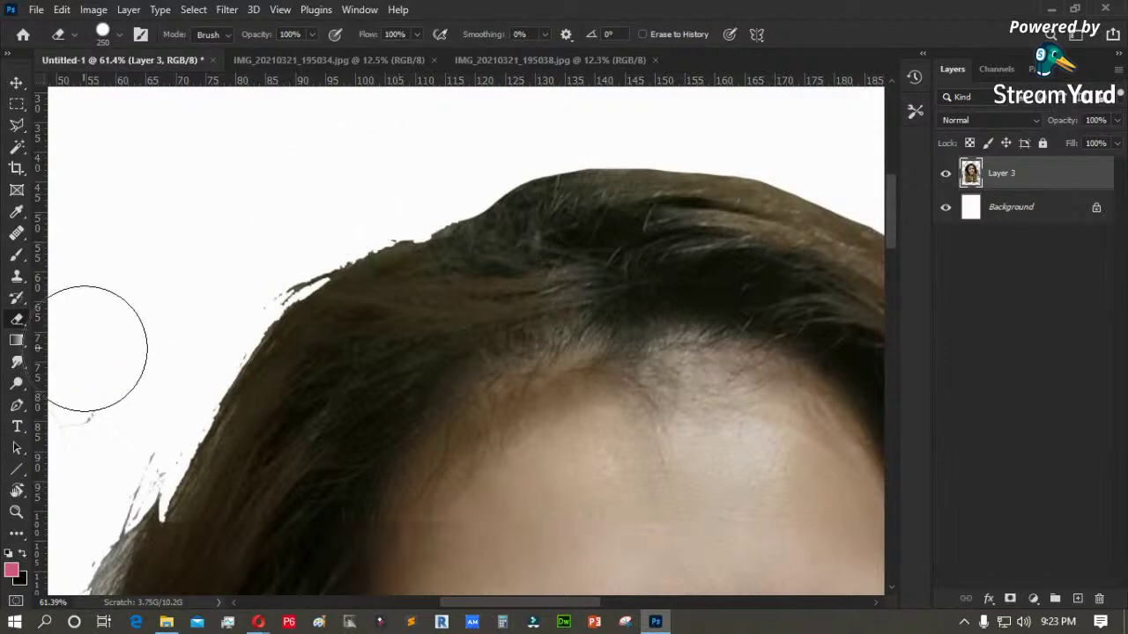
drag(175, 312, 316, 242)
drag(375, 208, 193, 362)
drag(183, 435, 295, 213)
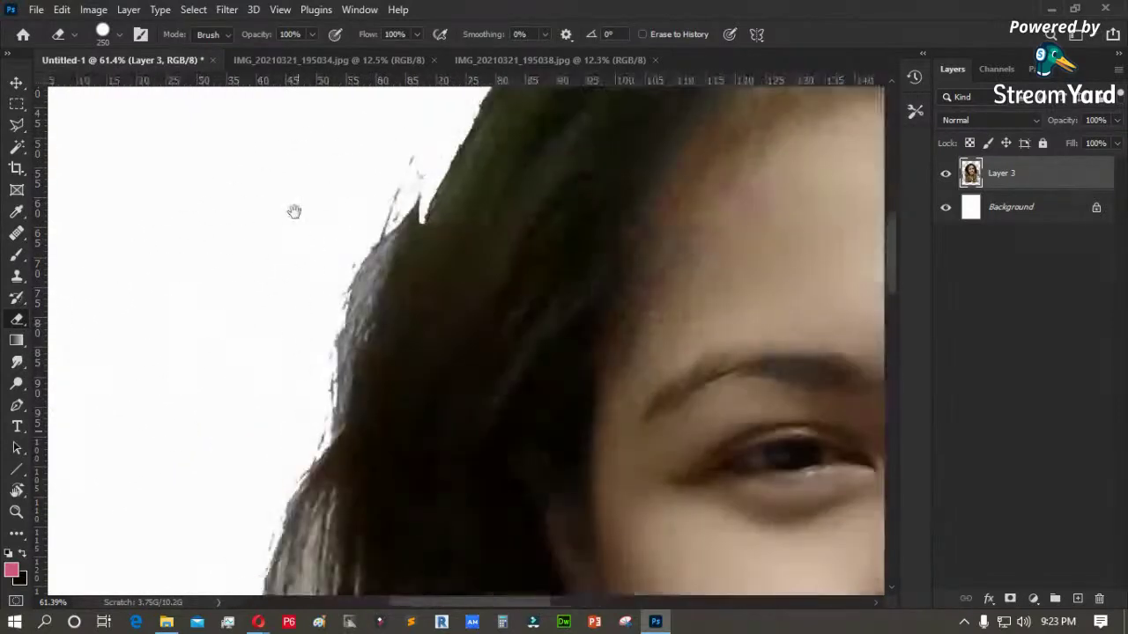
mouse_move(361, 177)
mouse_down()
mouse_move(297, 277)
mouse_move(267, 473)
mouse_up()
drag(267, 473, 249, 209)
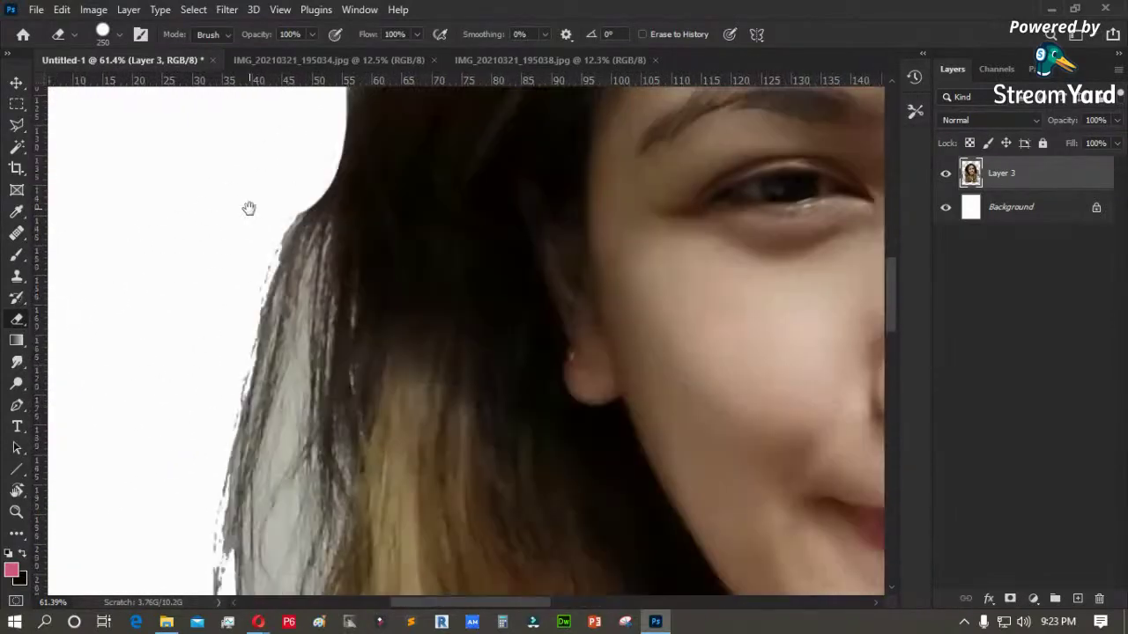
key(ctrl+0)
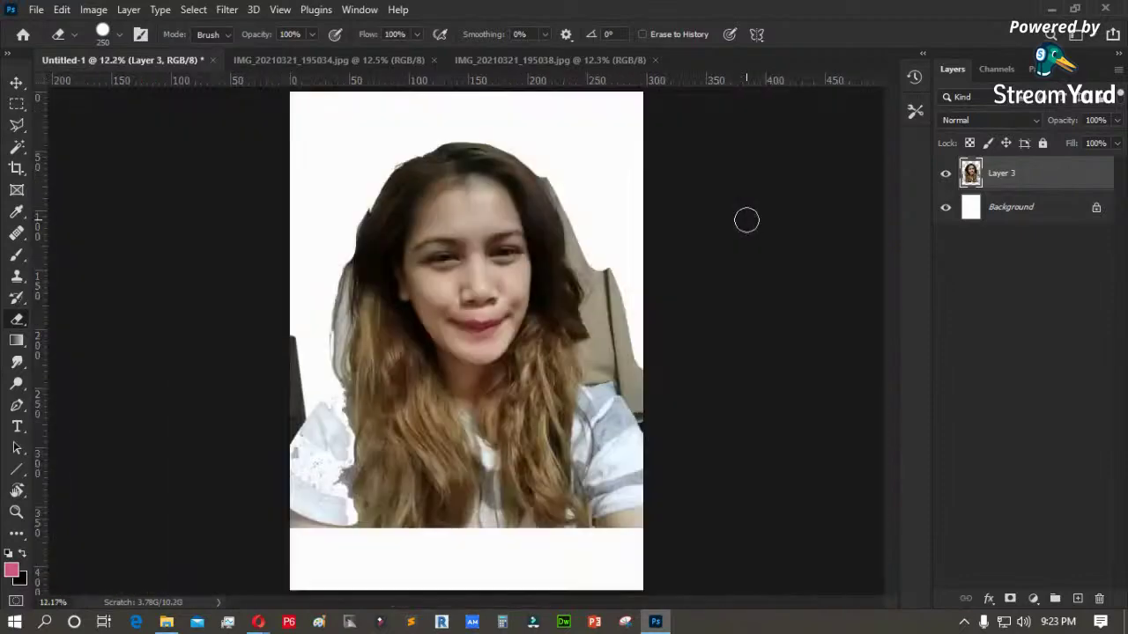
- Duplicate Layer 3 and toggle the copy's visibility to compare it with the original
drag(1001, 172, 1078, 597)
click(950, 174)
click(947, 174)
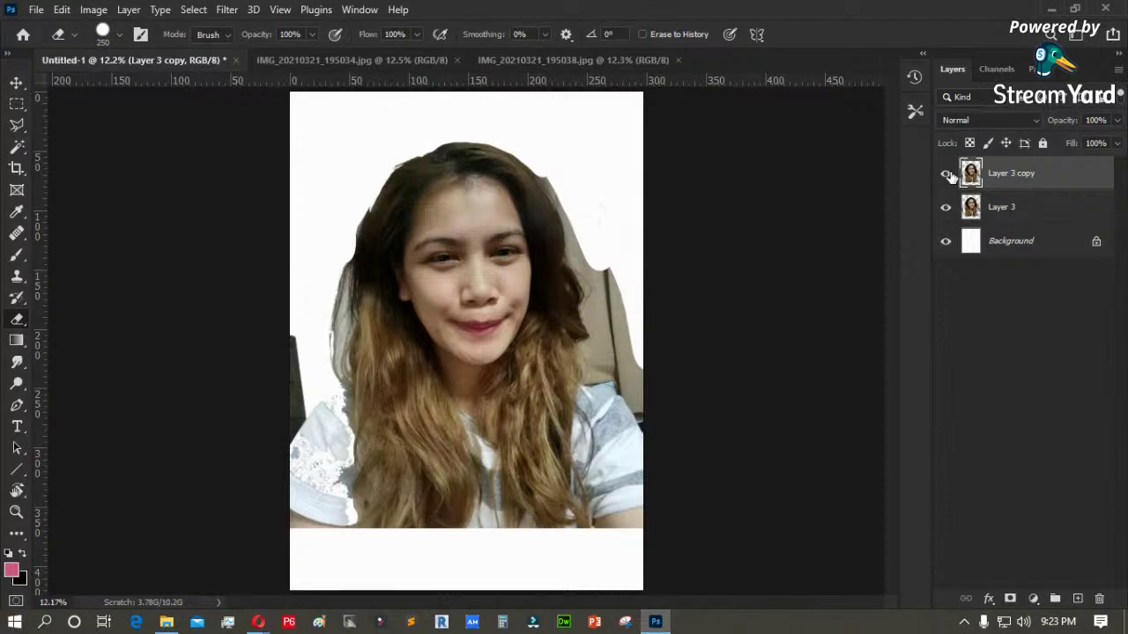
click(948, 176)
click(950, 177)
click(947, 174)
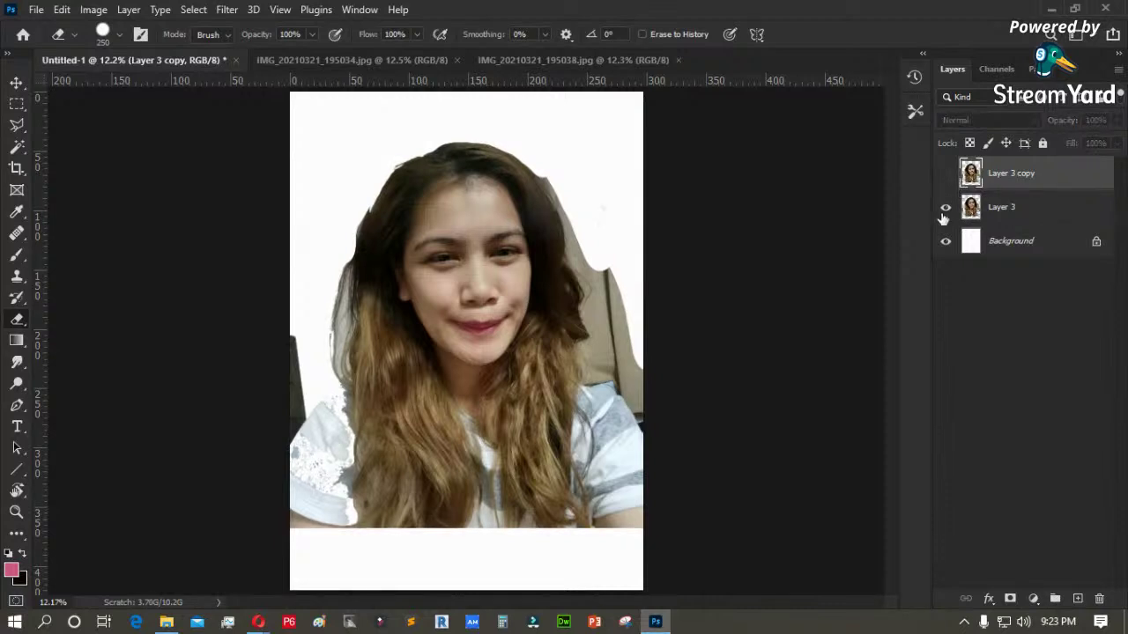
click(948, 174)
- Try erasing the curtain beside the right hair on the layer copy with Layer 3 hidden, compare both layers, and undo the erasing
key(z)
drag(470, 141, 683, 342)
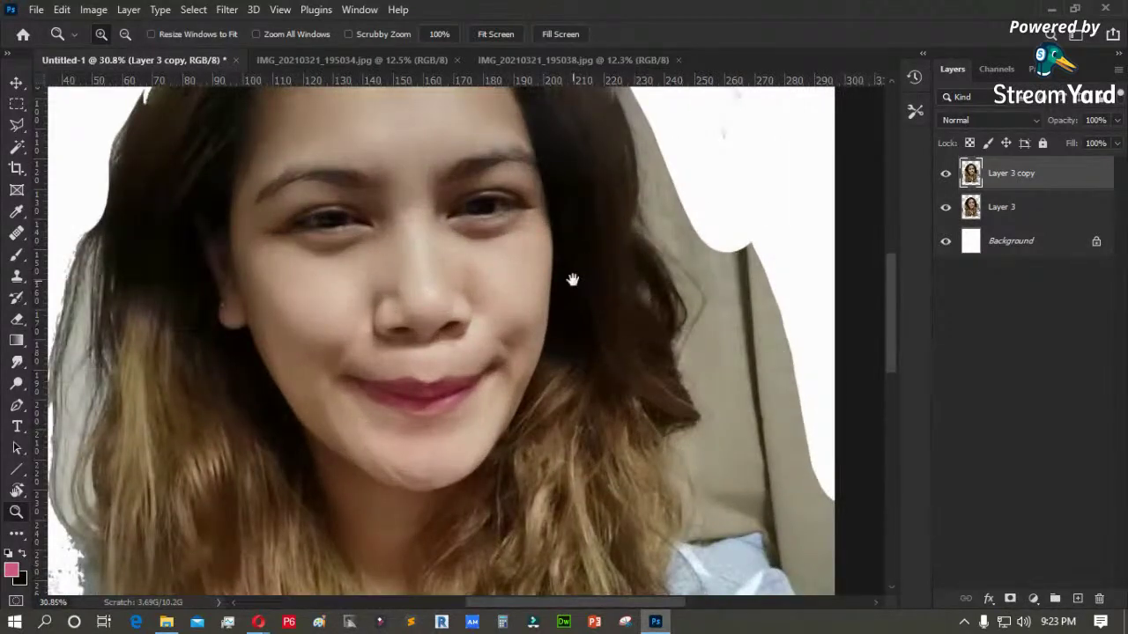
drag(572, 256, 506, 463)
click(945, 207)
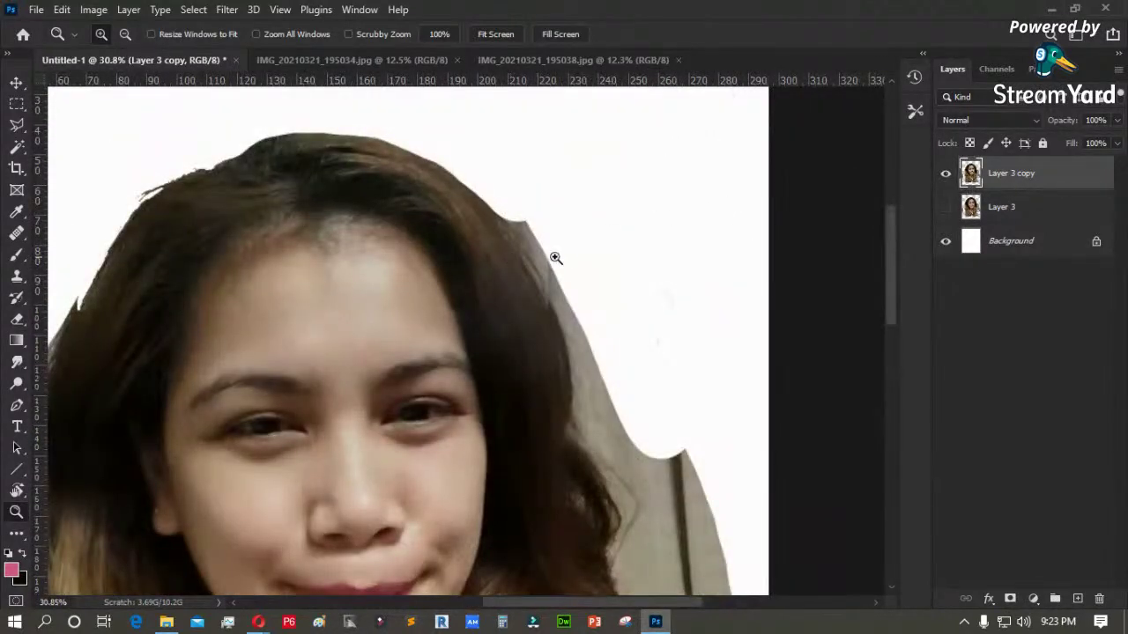
key(e)
mouse_move(590, 255)
mouse_down()
mouse_move(542, 216)
mouse_move(552, 285)
mouse_move(619, 302)
mouse_up()
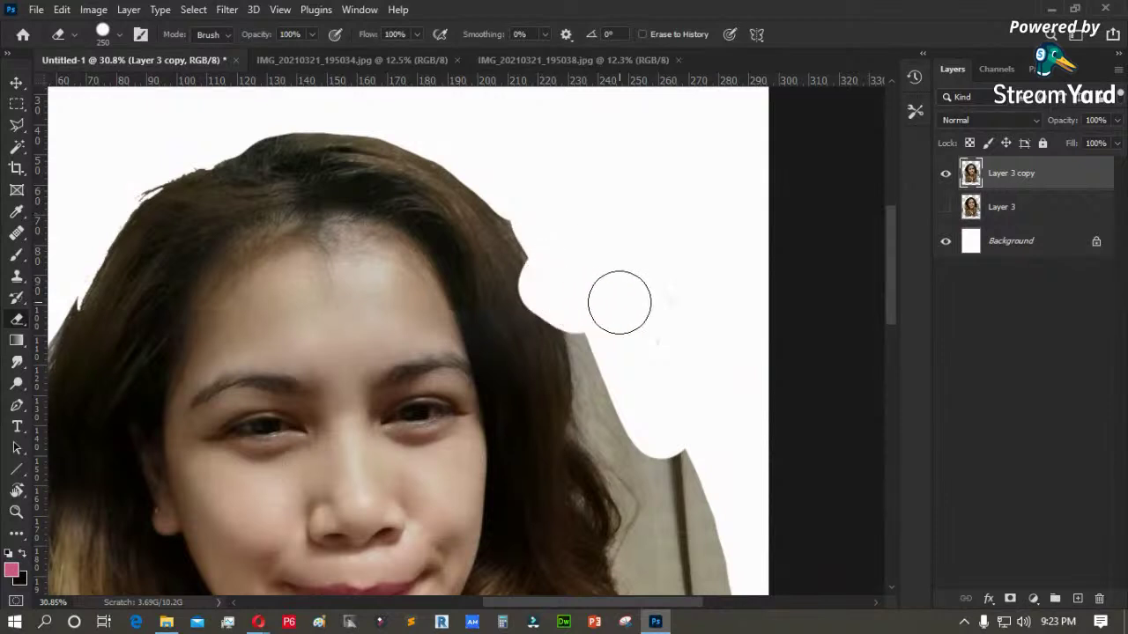
click(947, 209)
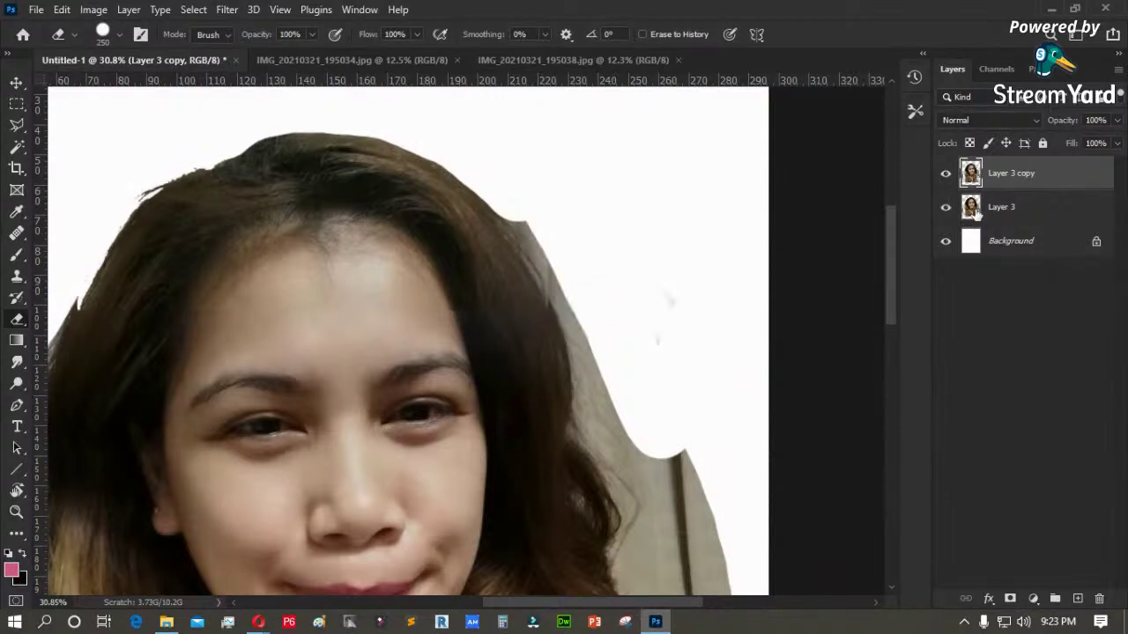
click(946, 210)
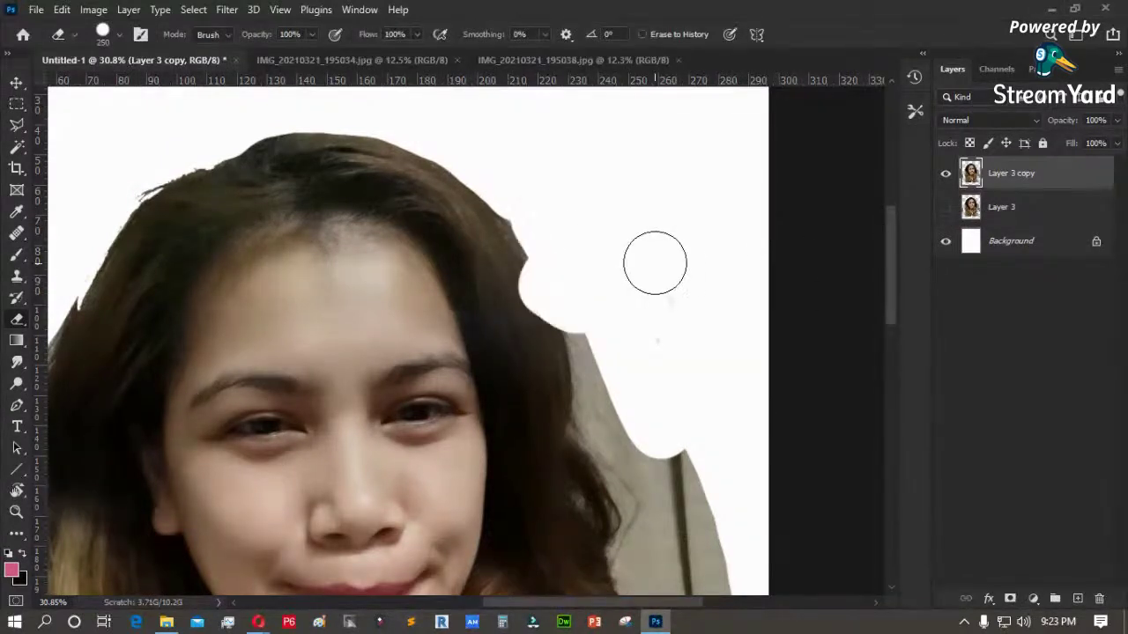
key(ctrl+z)
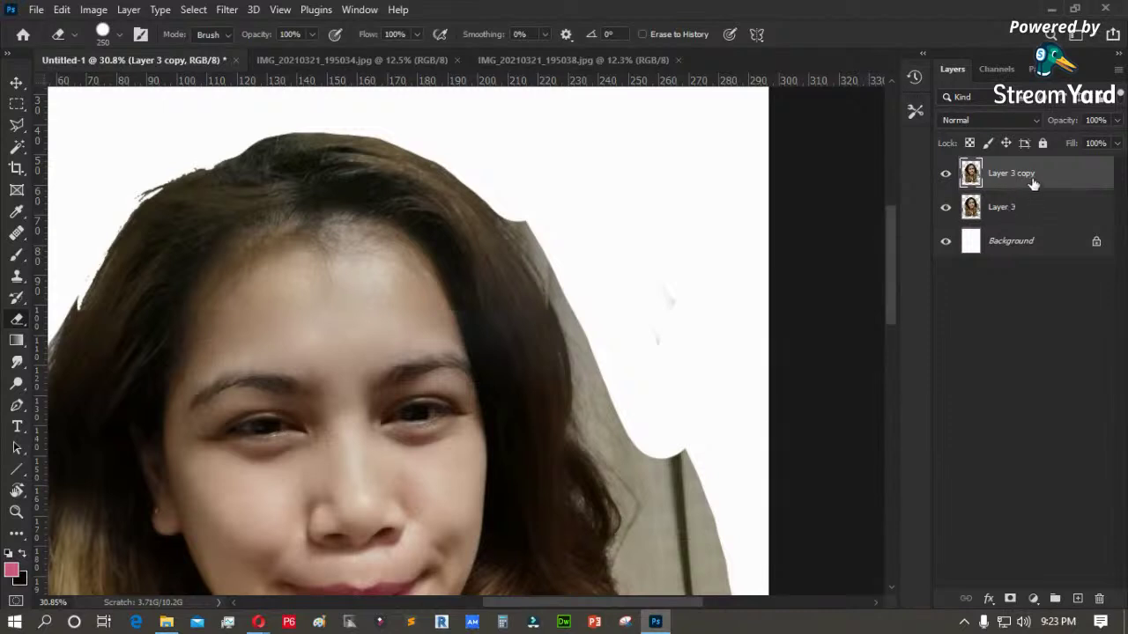
- Merge the copy into Layer 3, duplicate the layer again, and undo the duplication
click(1016, 210)
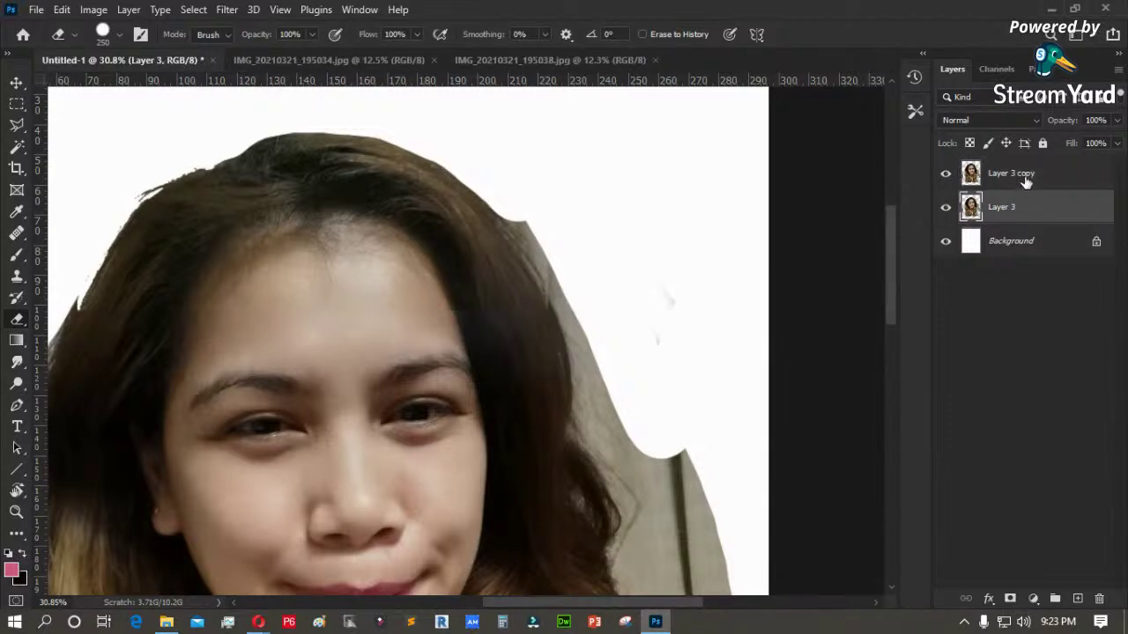
click(1026, 177)
key(ctrl+e)
drag(1001, 185, 1080, 598)
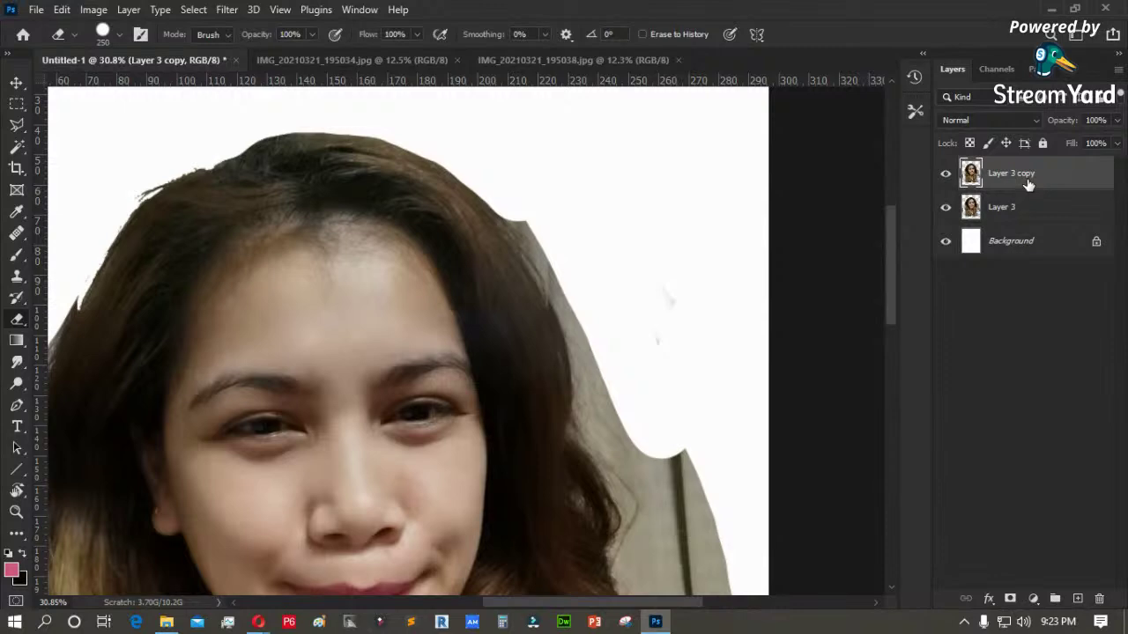
key(ctrl+z)
- Duplicate Layer 3 as "Layer 3 copy" through the Duplicate Layer command, undo and redo it, and delete the copy
right_click(996, 182)
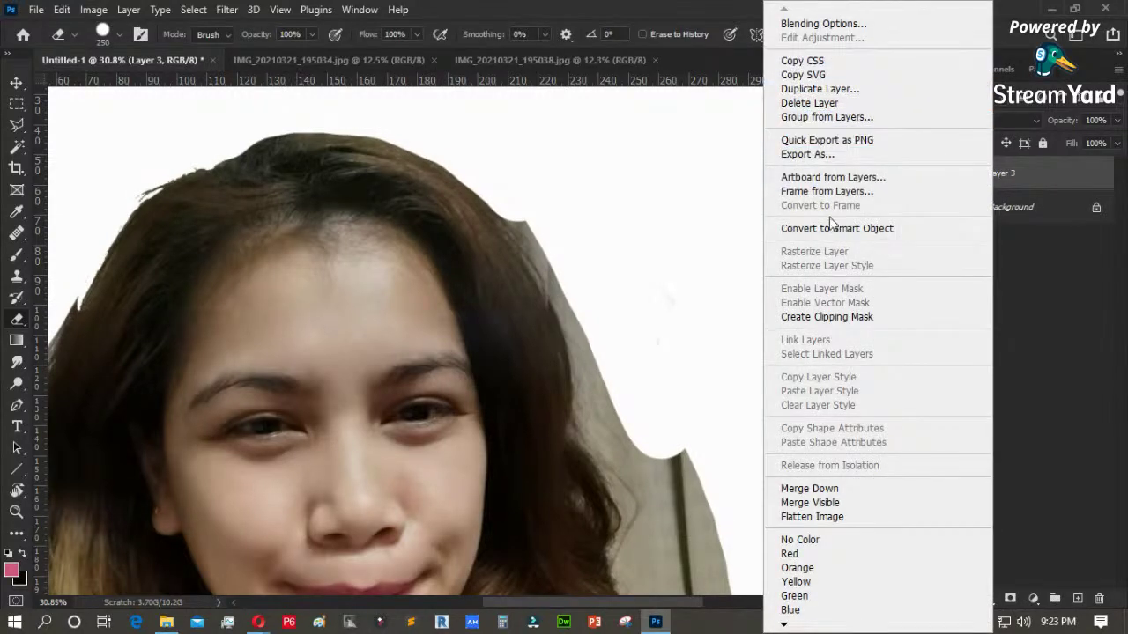
click(820, 89)
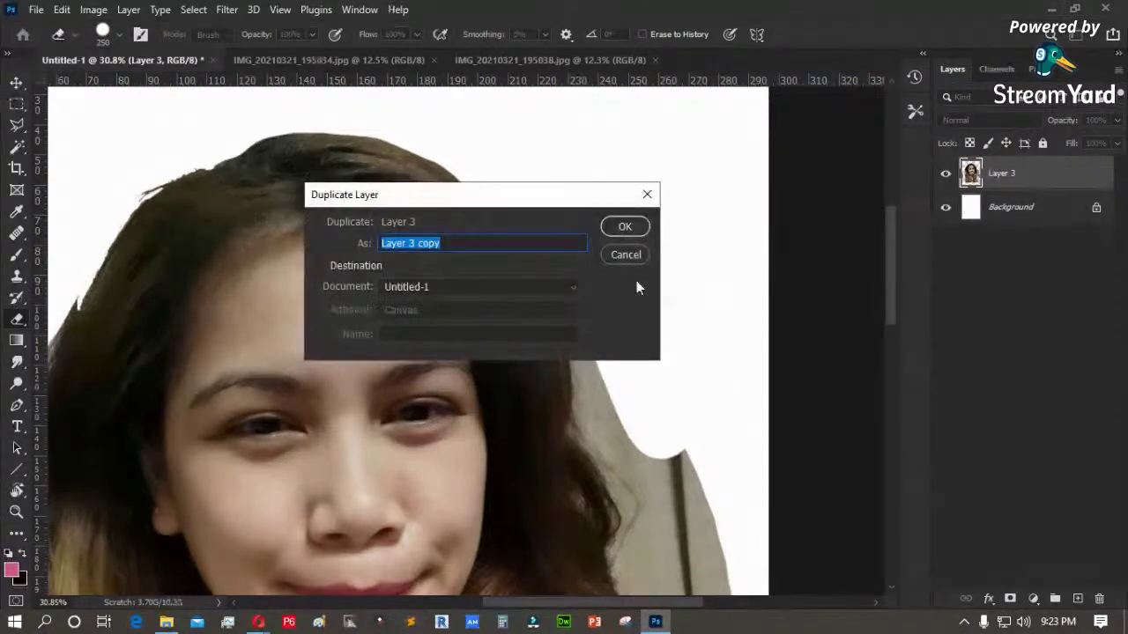
click(634, 228)
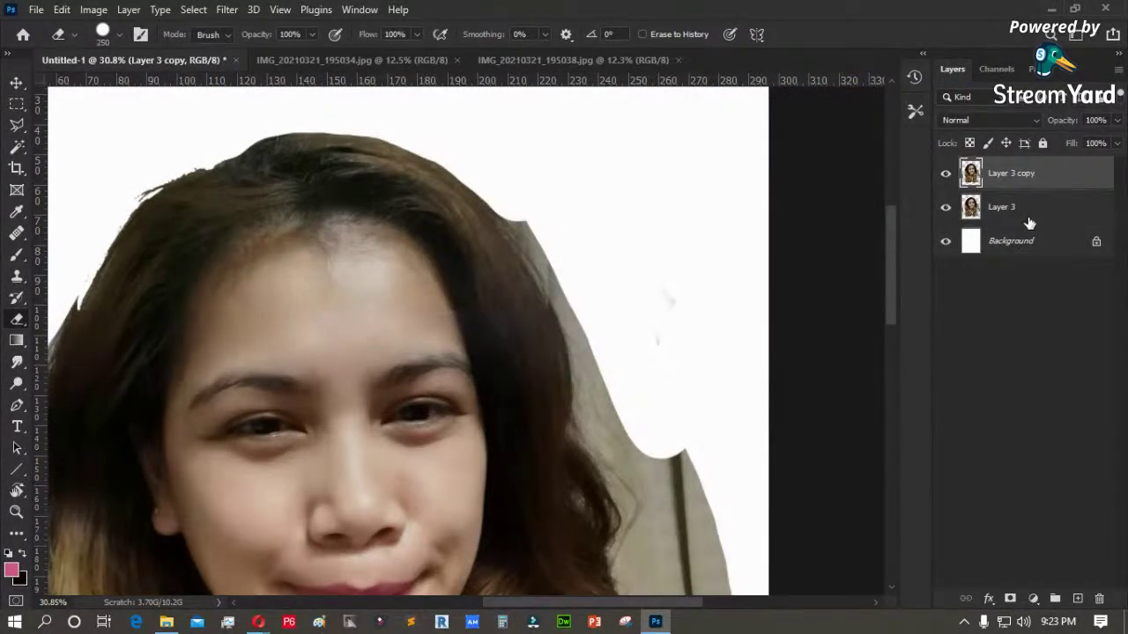
key(ctrl+z)
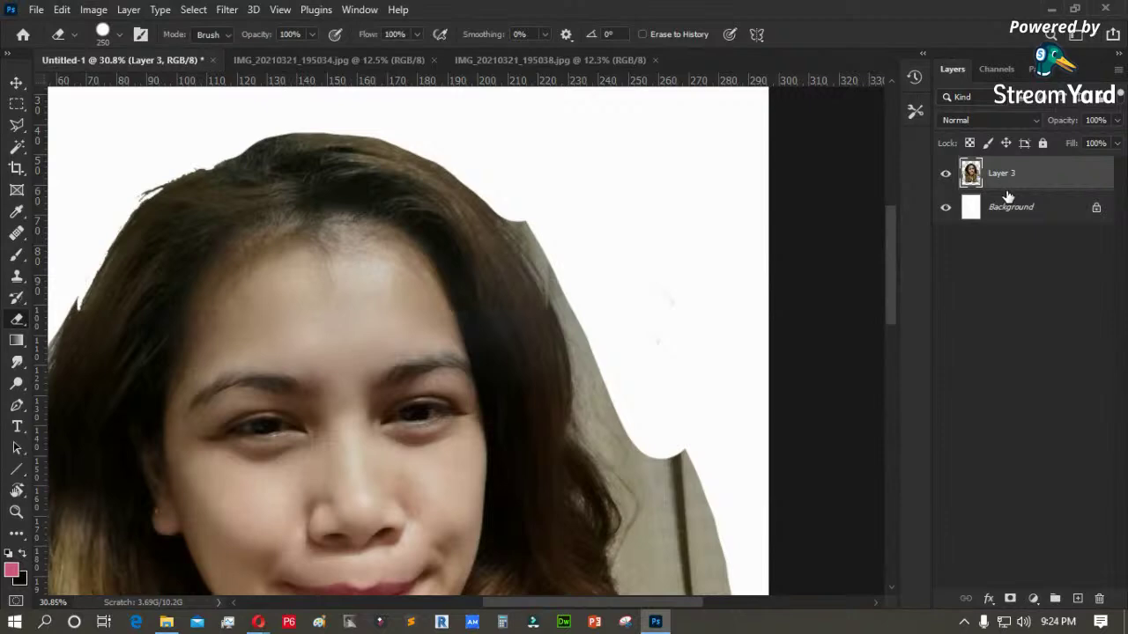
key(ctrl+shift+z)
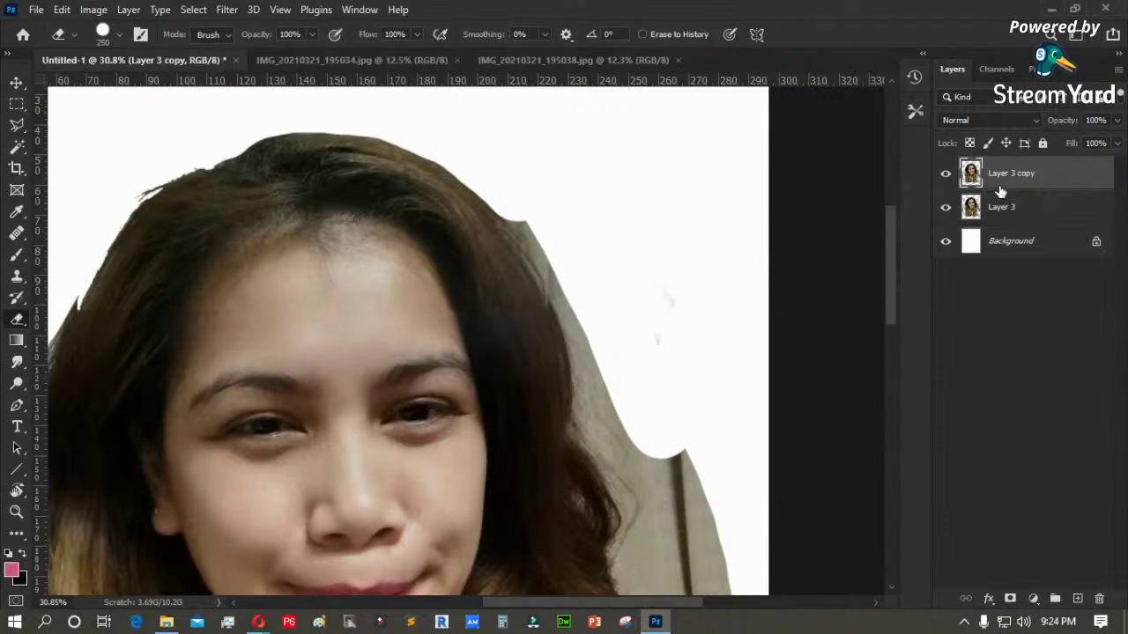
key(Delete)
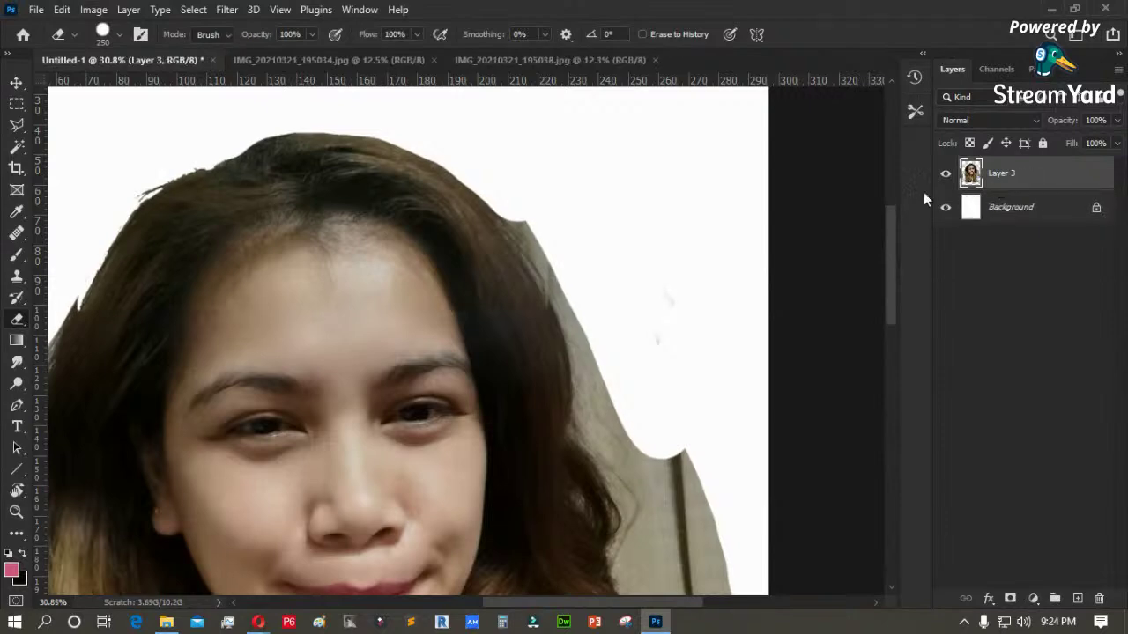
click(62, 10)
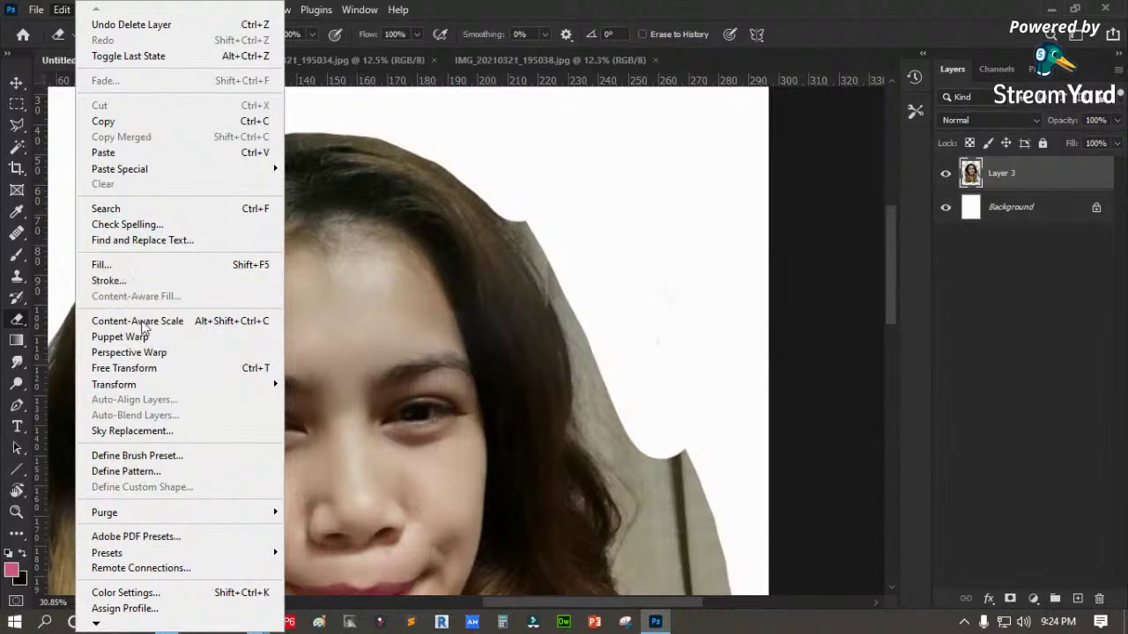
click(969, 323)
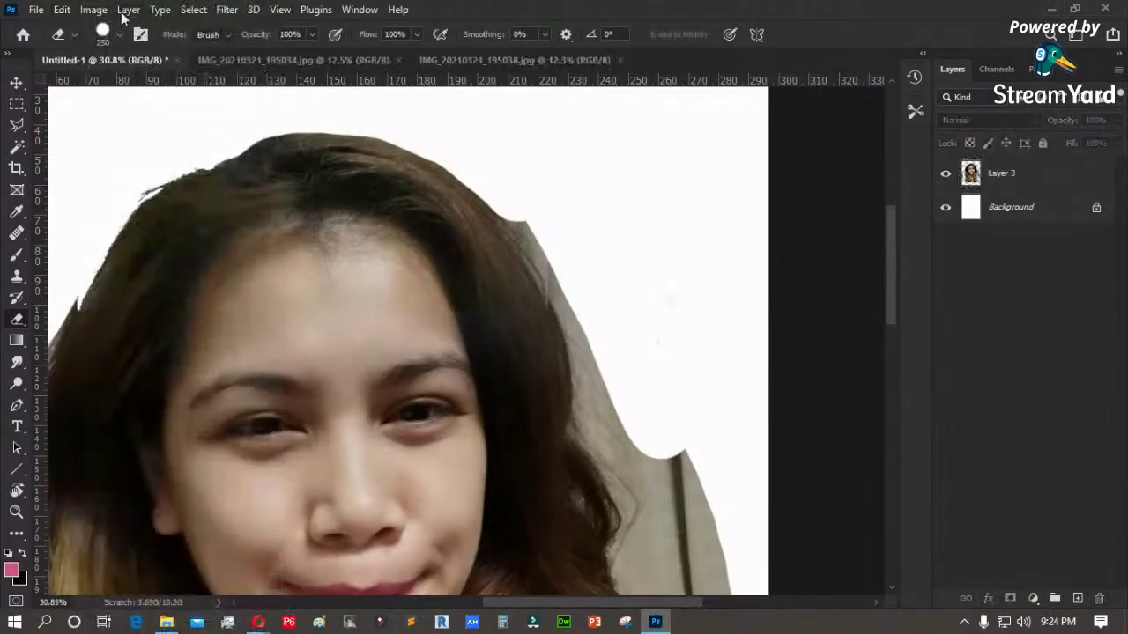
click(93, 9)
mouse_move(105, 35)
mouse_move(61, 10)
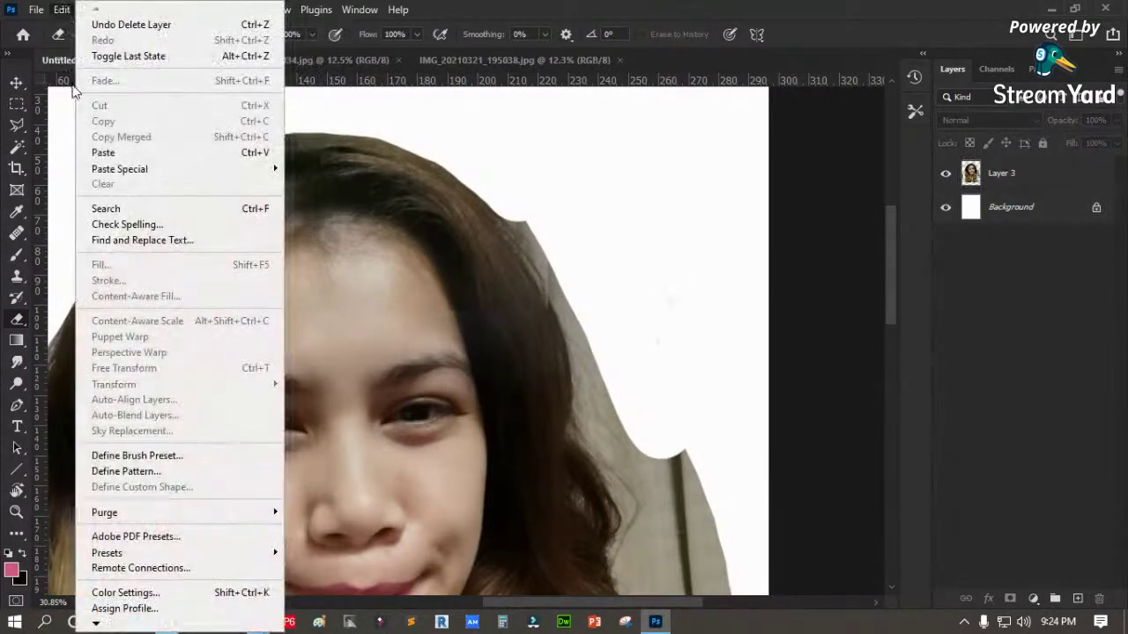
mouse_move(120, 168)
click(1013, 314)
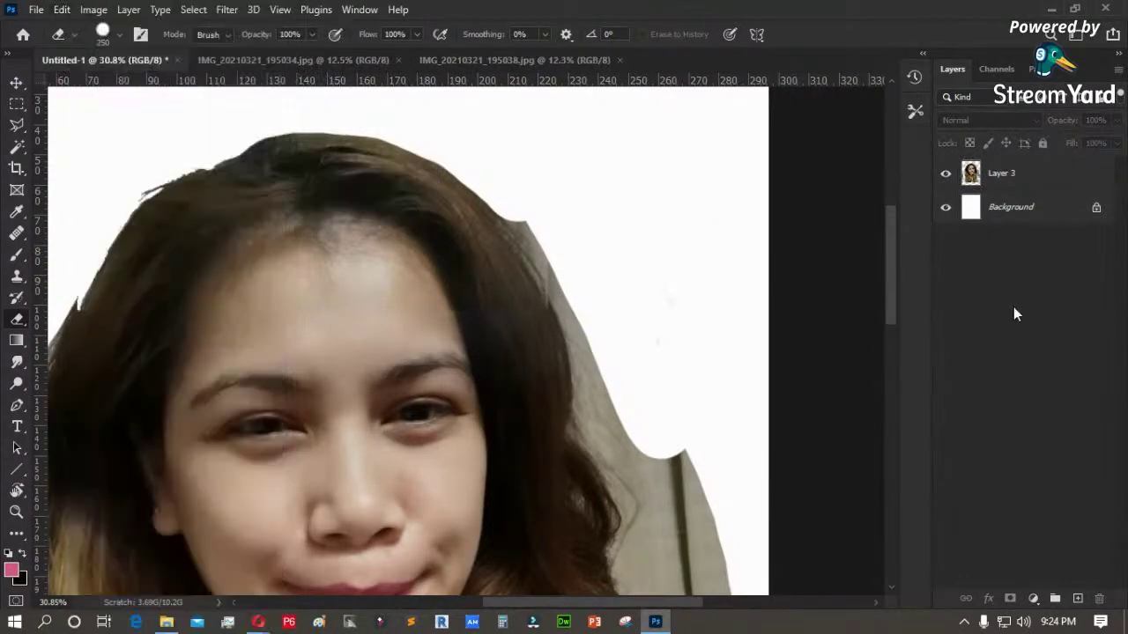
- Duplicate Layer 3 and hide the original layer as a backup
click(1007, 187)
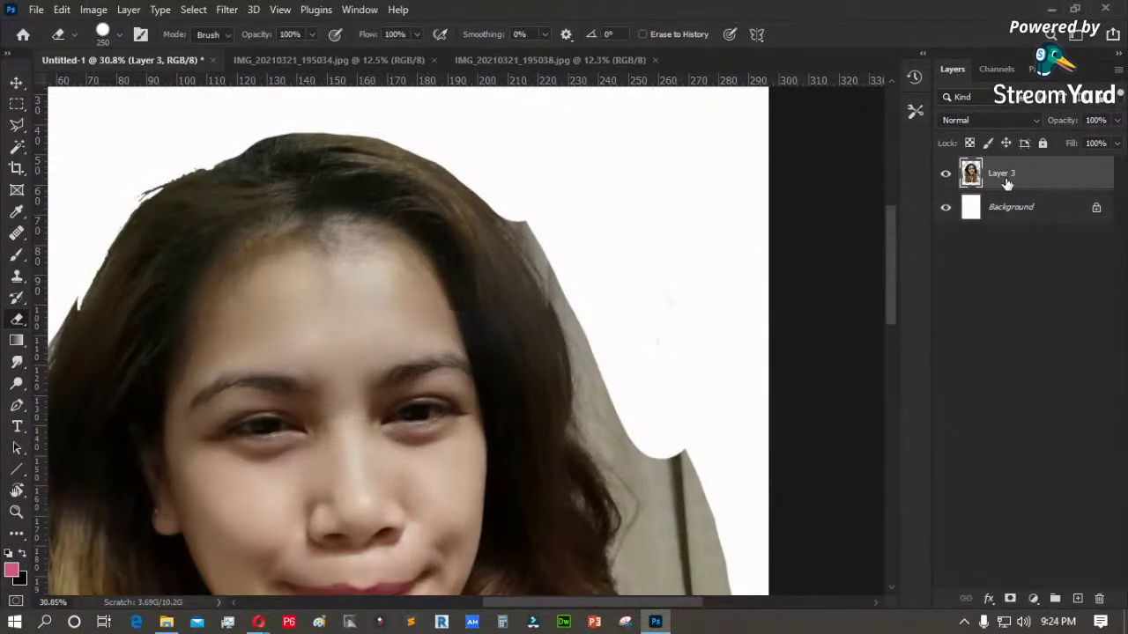
key(ctrl+j)
click(946, 207)
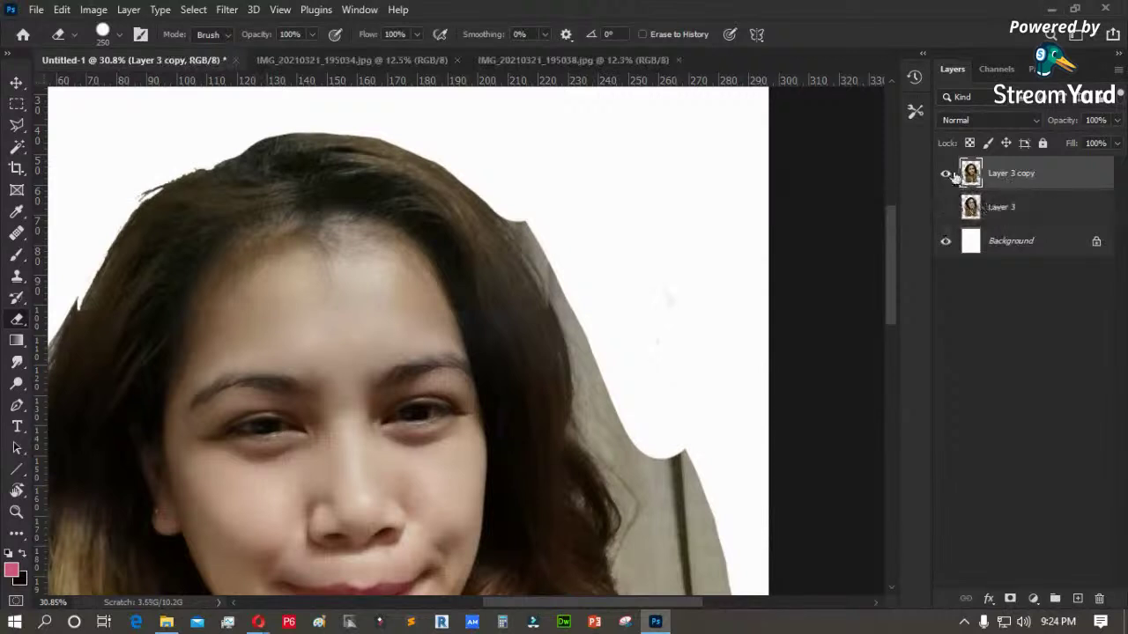
- Erase the curtain along the upper-right edge of the hair on Layer 3 copy with a smaller eraser
key(z)
drag(411, 163, 663, 394)
key(e)
drag(443, 187, 554, 429)
mouse_move(504, 282)
mouse_down()
mouse_move(447, 179)
mouse_move(441, 204)
mouse_move(416, 164)
mouse_up()
key(alt+Tab)
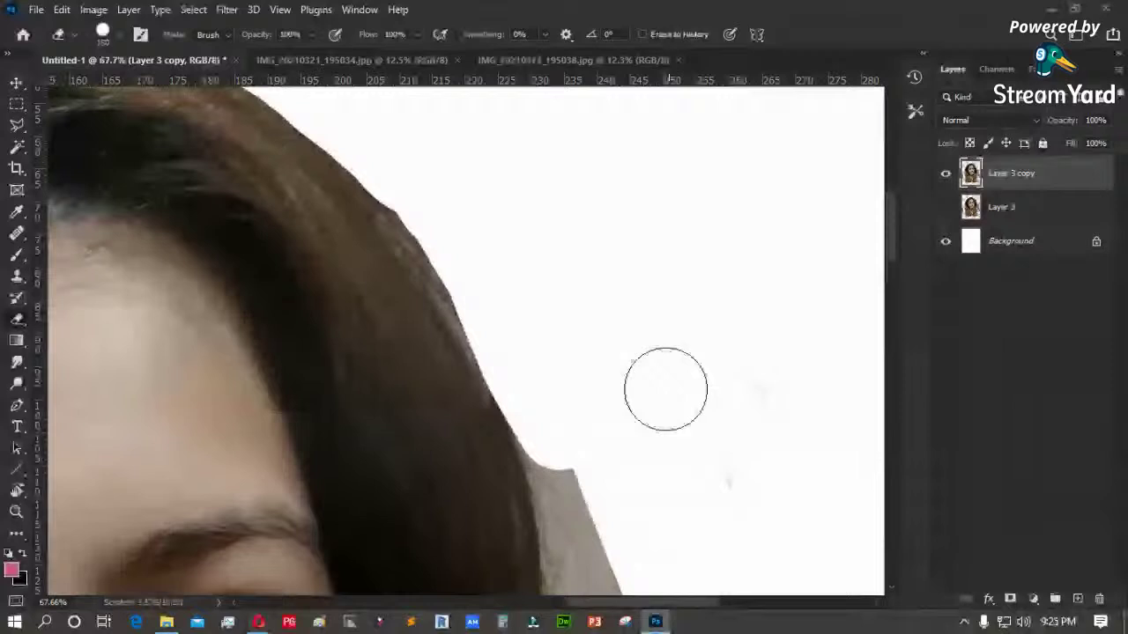
drag(665, 388, 555, 203)
mouse_move(451, 253)
mouse_down()
mouse_move(468, 333)
mouse_move(470, 460)
mouse_move(529, 496)
mouse_move(482, 467)
mouse_up()
- Erase the curtain around the dark curls on the right side of the hair with a 150 px eraser
mouse_move(481, 468)
mouse_down()
mouse_move(429, 323)
mouse_move(483, 403)
mouse_move(467, 264)
mouse_move(669, 511)
mouse_up()
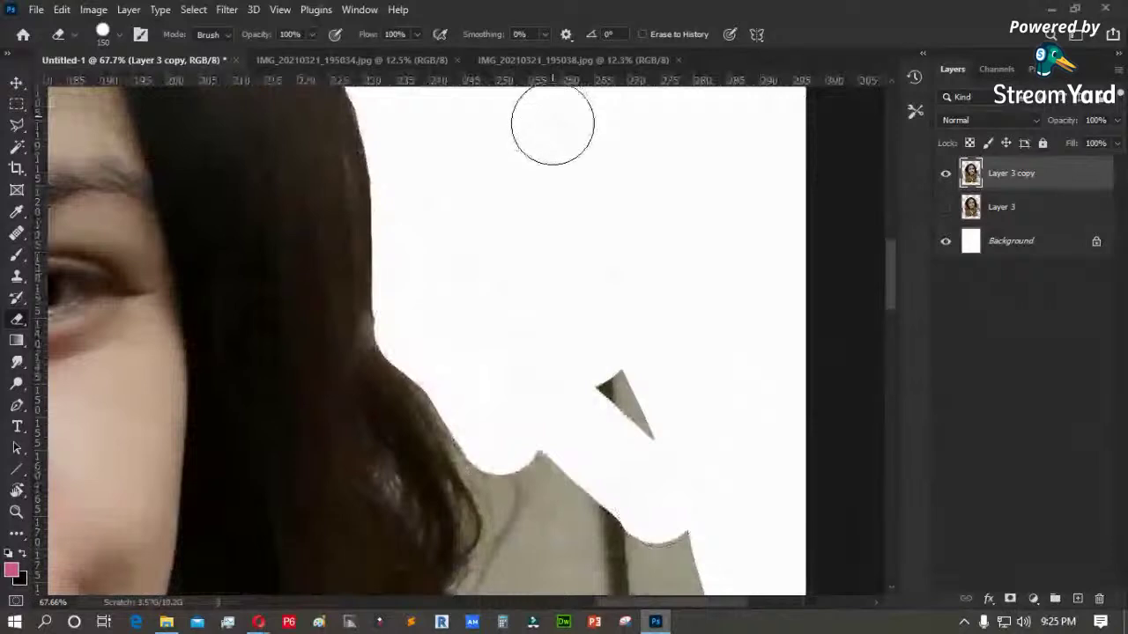
drag(552, 128, 694, 615)
drag(591, 478, 531, 306)
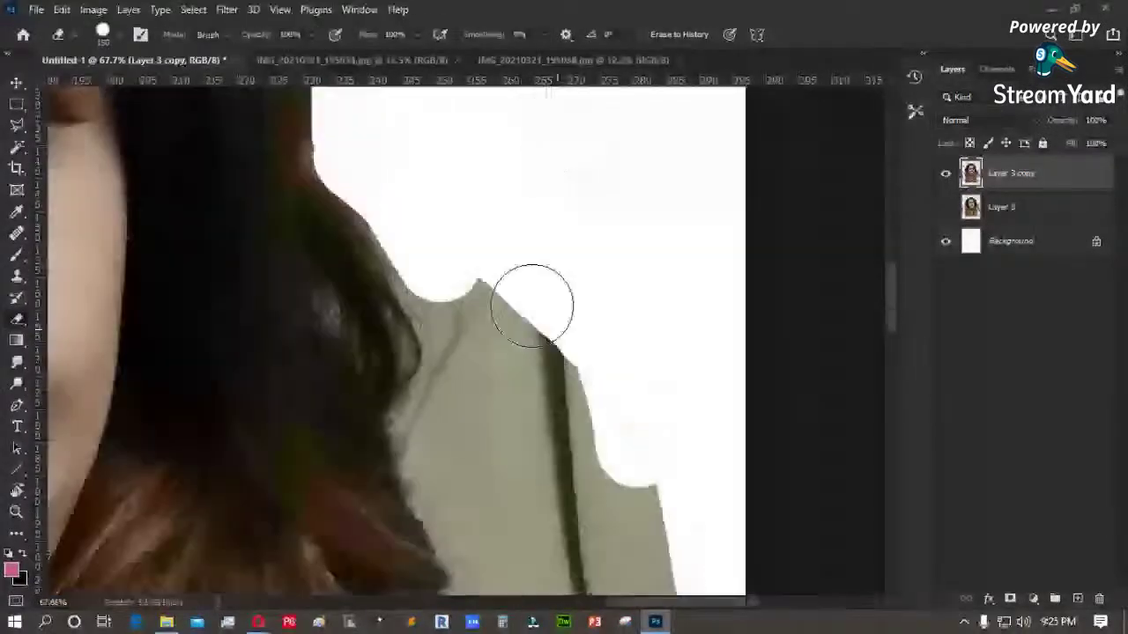
drag(432, 328, 447, 319)
mouse_move(428, 413)
mouse_down()
mouse_move(467, 503)
mouse_move(433, 445)
mouse_move(499, 299)
mouse_move(588, 498)
mouse_up()
mouse_move(593, 467)
mouse_down()
mouse_move(559, 214)
mouse_move(672, 526)
mouse_move(544, 302)
mouse_move(441, 240)
mouse_move(444, 297)
mouse_move(443, 255)
mouse_move(468, 335)
mouse_move(464, 371)
mouse_up()
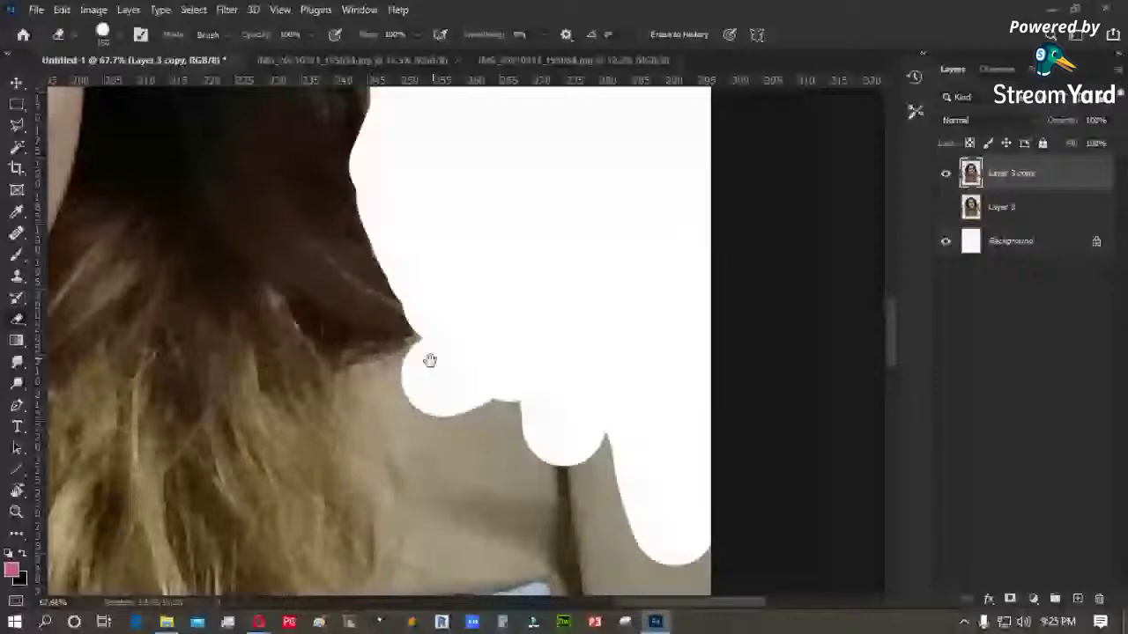
drag(430, 360, 504, 285)
- Erase a strip down the lower-right edge of the hair to the photo's bottom, separating the hair from the shoulder
mouse_move(509, 202)
mouse_down()
mouse_move(485, 197)
mouse_move(509, 326)
mouse_move(489, 429)
mouse_up()
mouse_move(501, 403)
mouse_down()
mouse_move(513, 282)
mouse_move(483, 514)
mouse_up()
mouse_move(497, 442)
mouse_down()
mouse_move(548, 259)
mouse_move(440, 411)
mouse_up()
drag(465, 195, 454, 511)
drag(455, 512, 418, 322)
mouse_move(406, 345)
mouse_down()
mouse_move(416, 479)
mouse_move(470, 258)
mouse_up()
drag(430, 376, 716, 376)
key(ctrl+0)
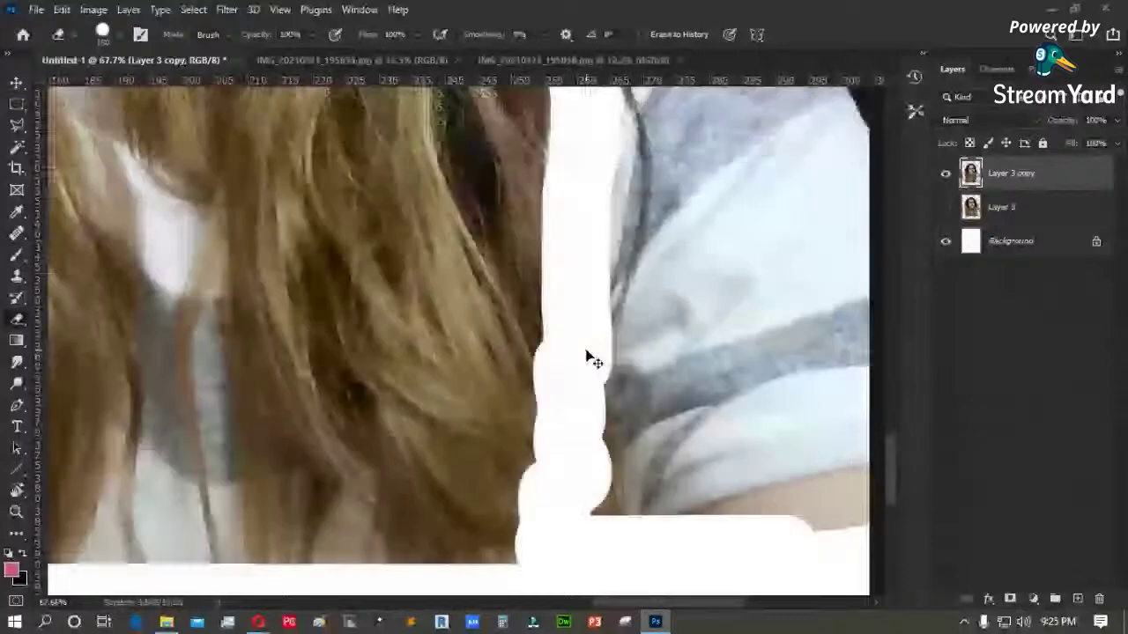
key(ctrl+0)
- Delete the separated right shoulder and curtain remnant with a Polygonal Lasso selection, and clear the selection
key(w)
click(705, 307)
click(605, 326)
click(586, 356)
click(577, 534)
click(678, 546)
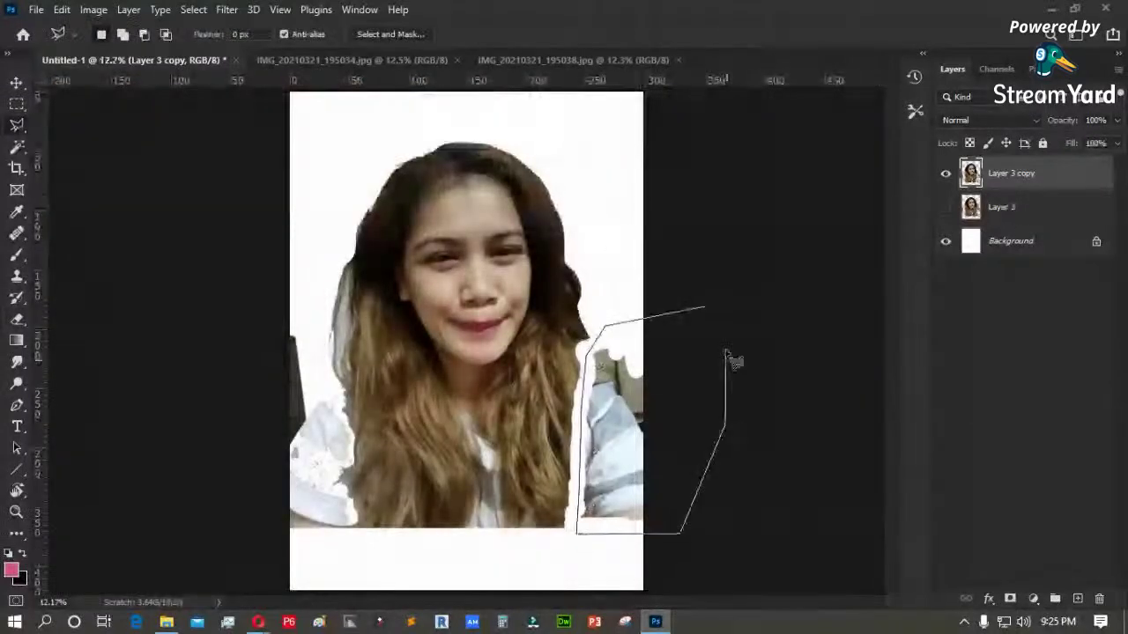
double_click(731, 358)
key(Delete)
key(ctrl+d)
key(m)
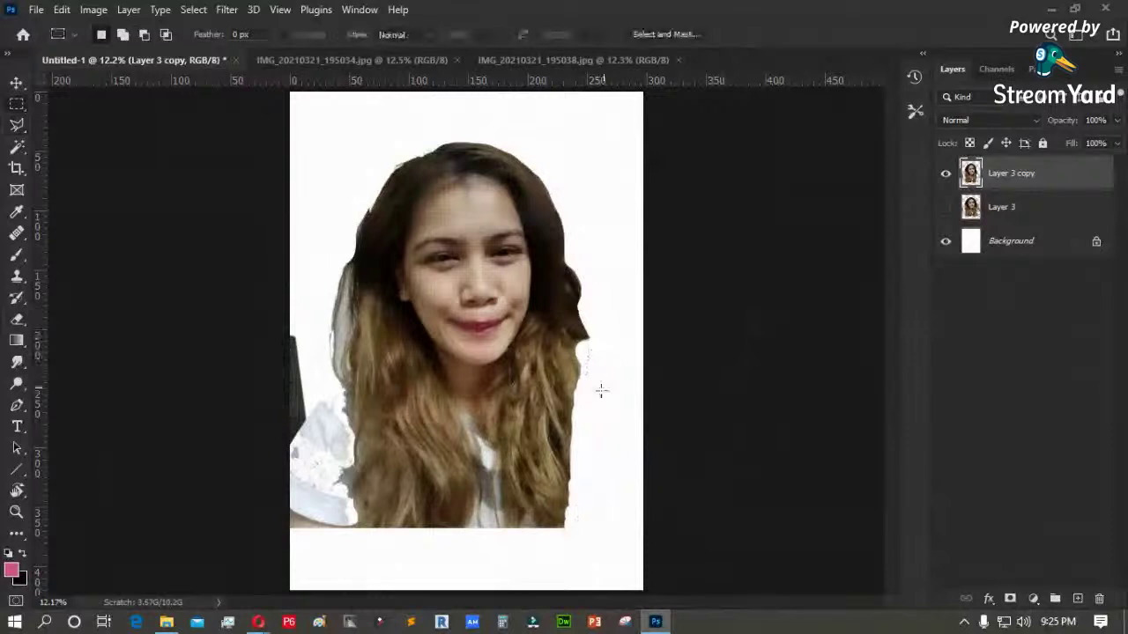
- Erase along the left edge of the hair down to the photo's bottom to separate it from the shoulder and background
key(z)
drag(219, 214, 419, 484)
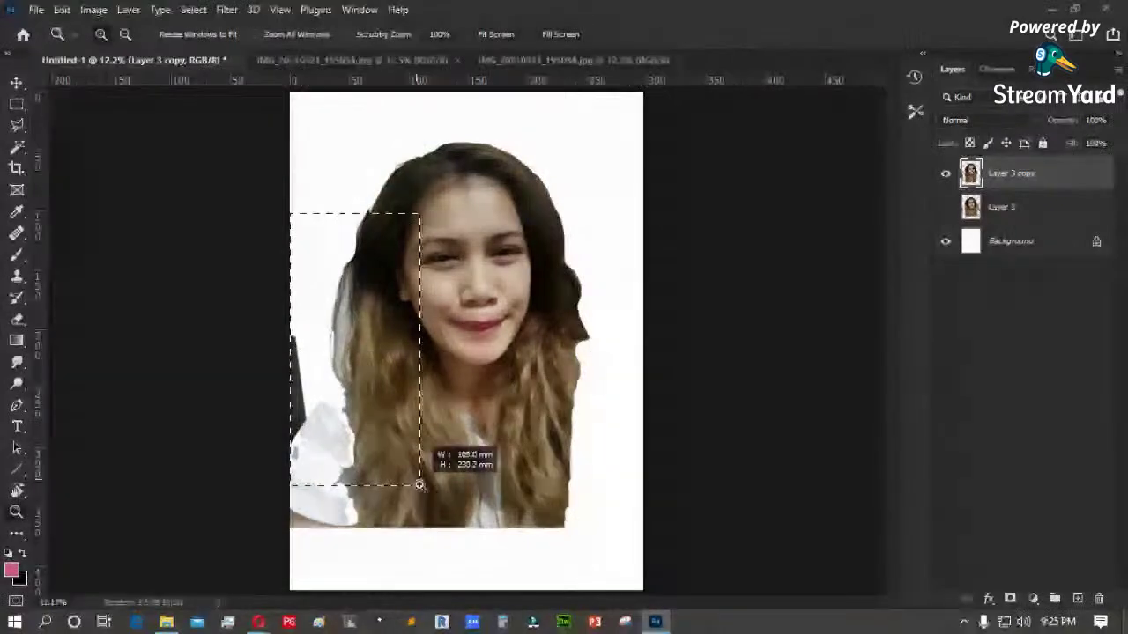
drag(419, 485, 420, 484)
key(e)
mouse_move(297, 196)
mouse_down()
mouse_move(294, 368)
mouse_move(310, 412)
mouse_move(277, 345)
mouse_move(306, 388)
mouse_move(295, 443)
mouse_move(307, 491)
mouse_move(278, 560)
mouse_move(316, 516)
mouse_move(296, 451)
mouse_move(313, 377)
mouse_move(297, 344)
mouse_move(313, 266)
mouse_move(295, 227)
mouse_move(103, 457)
mouse_move(264, 572)
mouse_up()
- Delete the remaining left shoulder and background with a lasso selection, and clear the selection
key(l)
key(Delete)
key(ctrl+d)
key(m)
drag(449, 377, 367, 391)
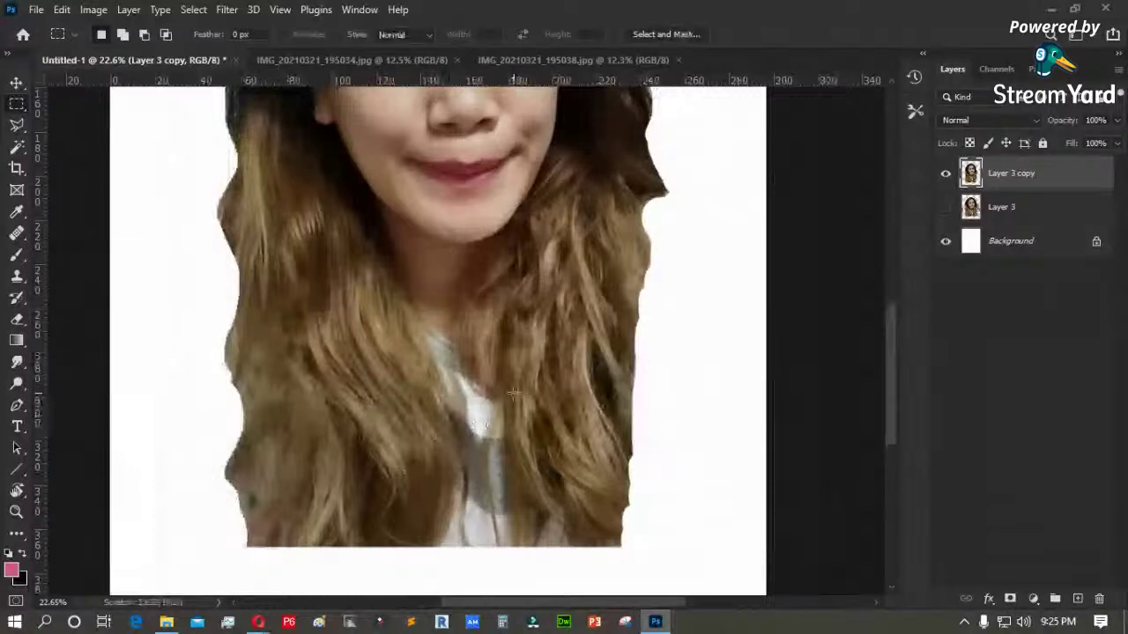
- Erase the white shirt showing between the two sides of the hair below the neck
key(e)
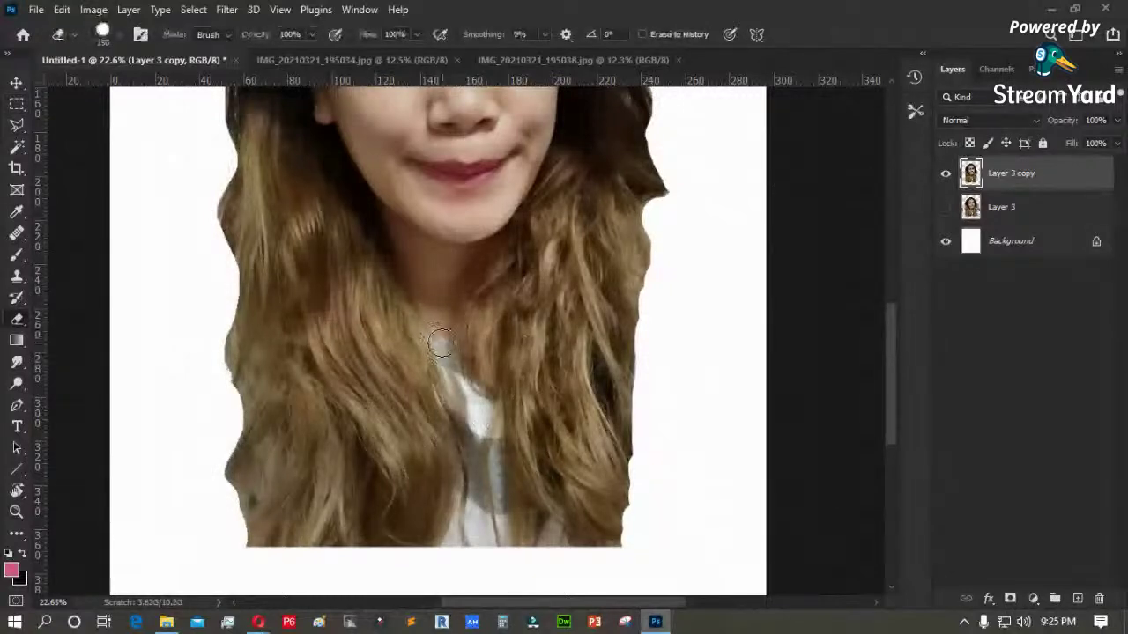
mouse_move(444, 350)
mouse_down()
mouse_move(529, 514)
mouse_move(533, 543)
mouse_move(486, 477)
mouse_move(512, 537)
mouse_move(492, 550)
mouse_move(572, 553)
mouse_up()
- Erase the rough fringe along the upper-left edge of the hair to leave a smooth outline
drag(312, 222, 423, 464)
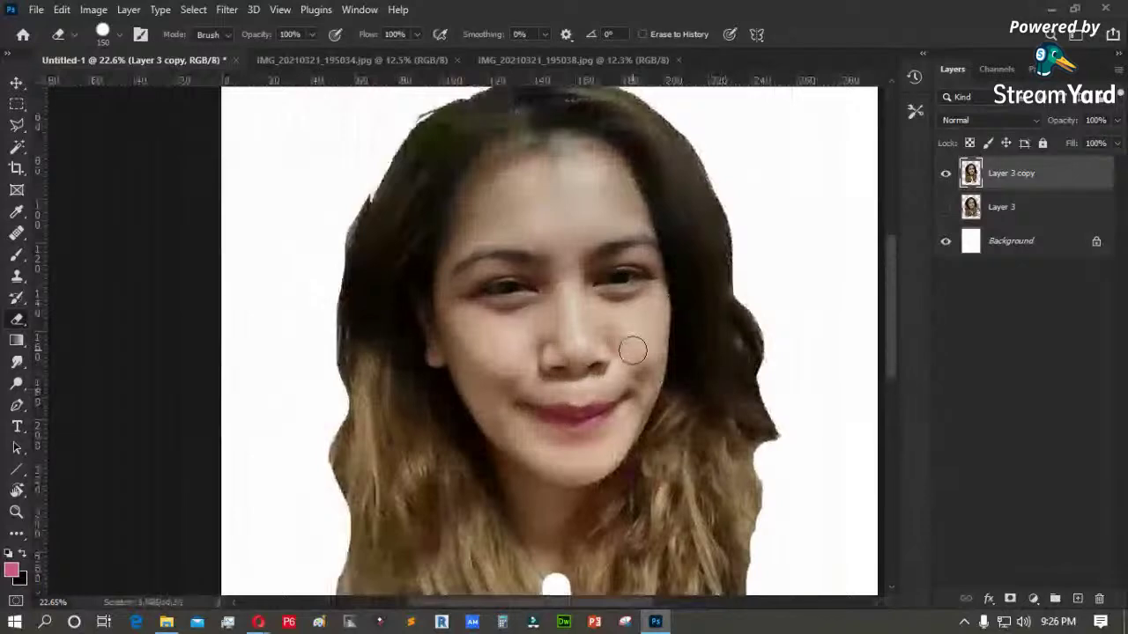
key(z)
drag(481, 313, 464, 305)
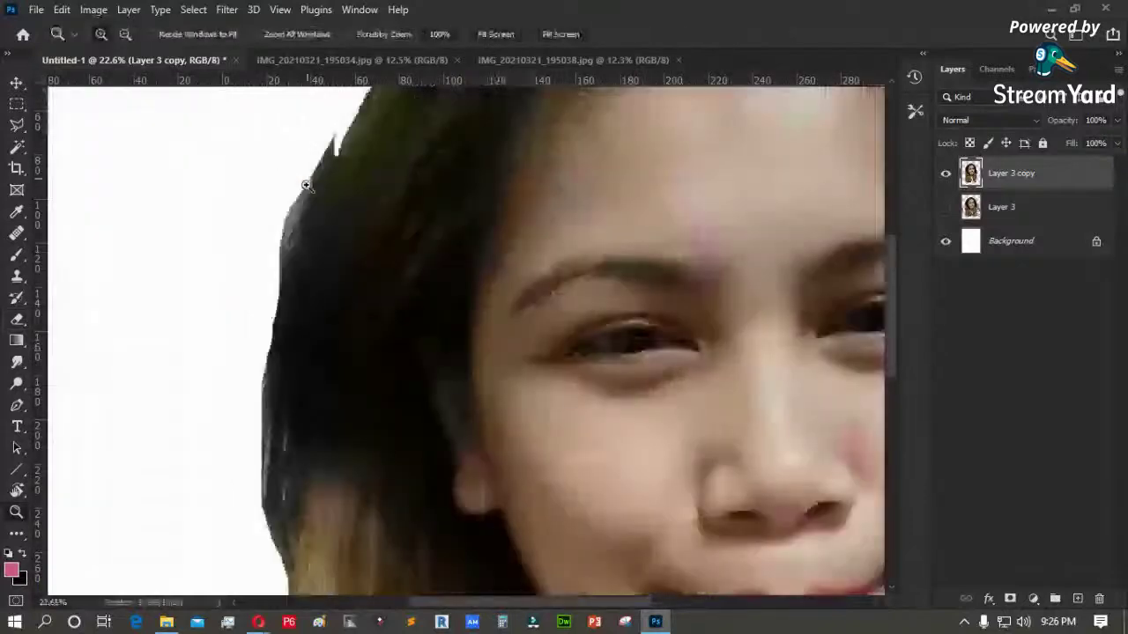
key(e)
drag(310, 159, 241, 378)
key(space)
drag(249, 305, 253, 392)
drag(328, 226, 257, 386)
mouse_move(495, 165)
mouse_down()
mouse_move(380, 244)
mouse_move(333, 293)
mouse_move(228, 474)
mouse_move(211, 247)
mouse_up()
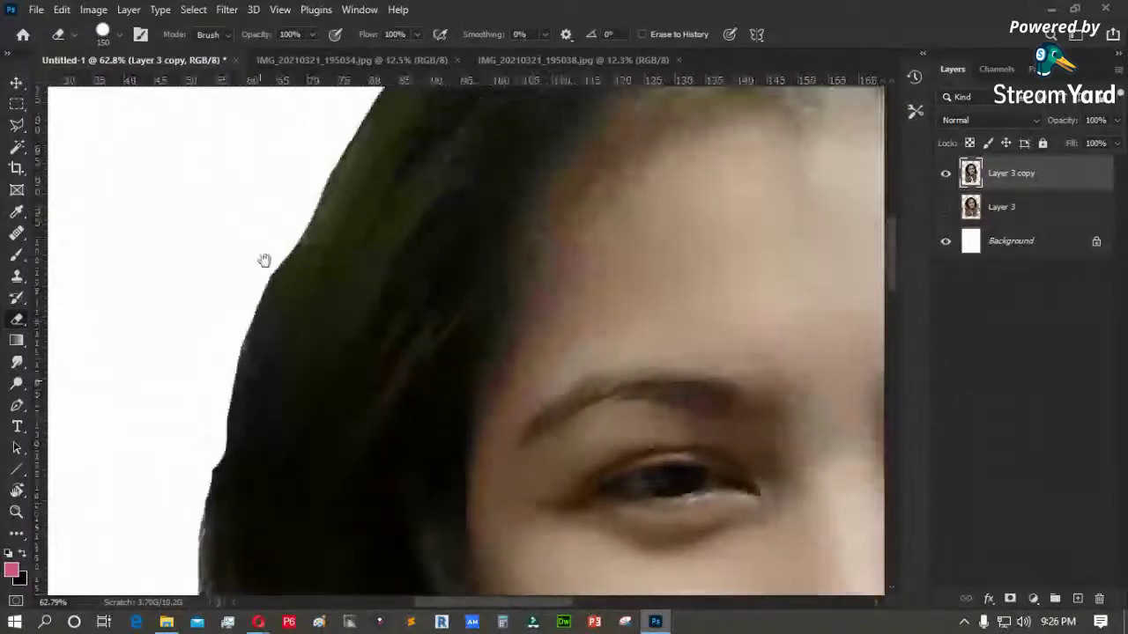
- Smudge a strand outward from the bulge on the left hair edge beside the mouth, using a 9 px Smudge brush
scroll(264, 259, down, 5)
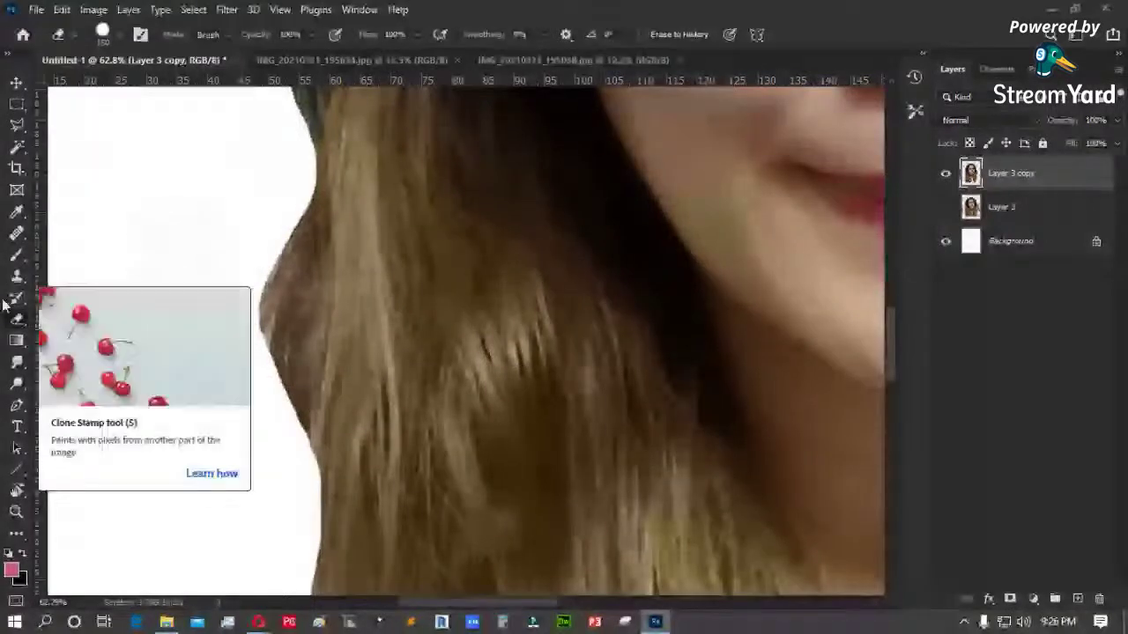
click(20, 363)
click(84, 392)
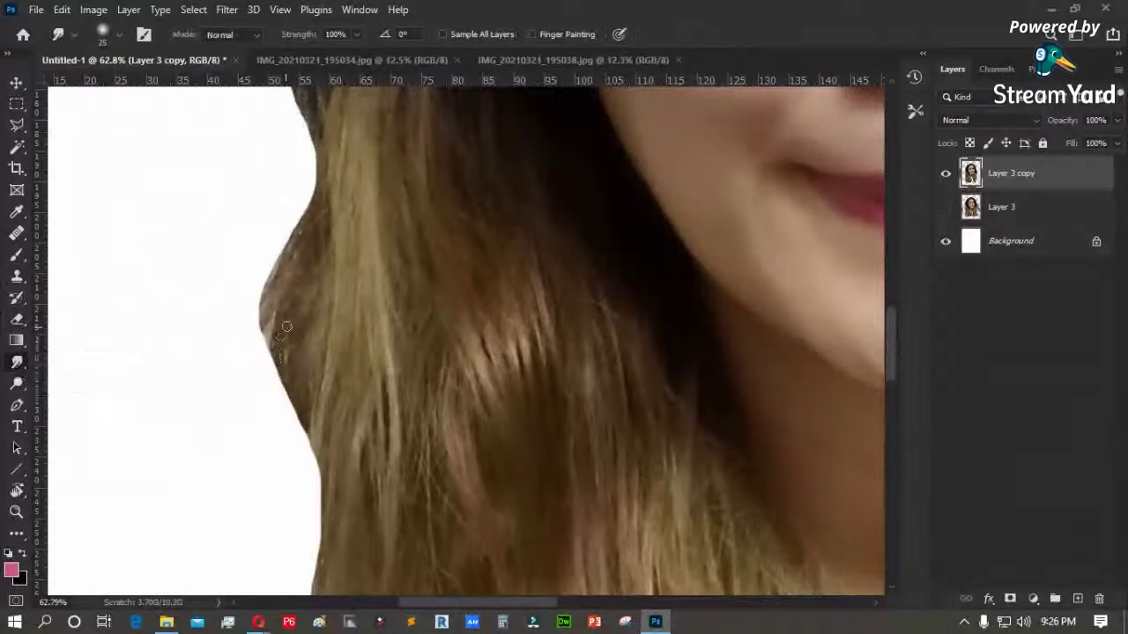
key(bracketleft)
key(bracketleft)
key(bracketleft)
key(bracketleft)
drag(272, 366, 282, 438)
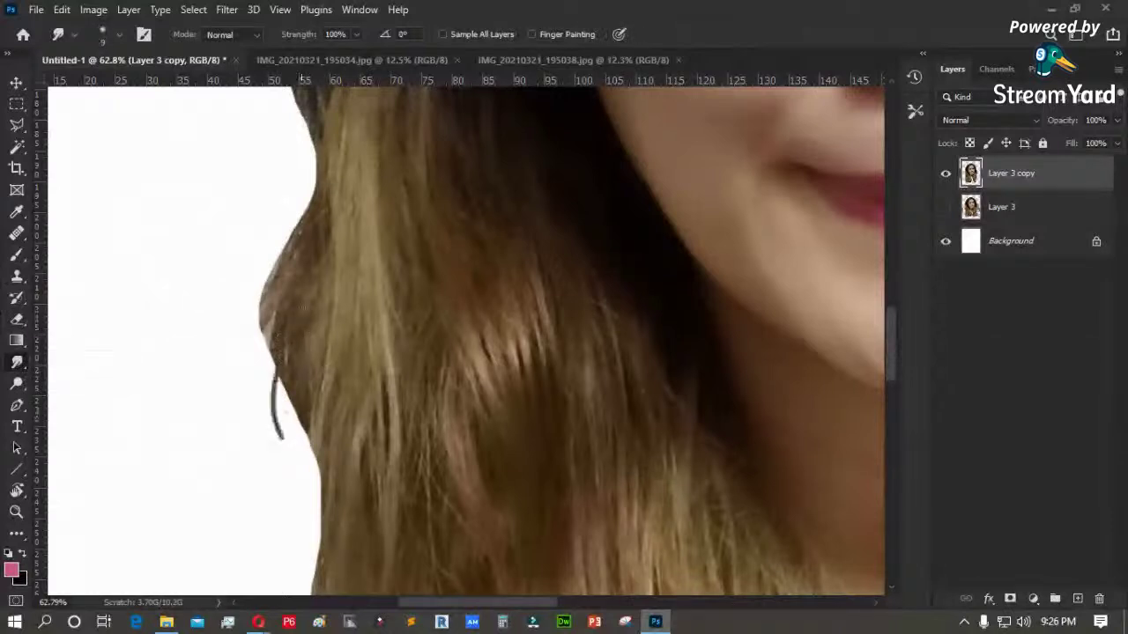
- Pull a cluster of finer strands downward from the left hair bulge with a 6 px Smudge brush
key(bracketleft)
key(bracketleft)
drag(272, 327, 264, 420)
drag(270, 331, 258, 422)
drag(275, 317, 260, 420)
mouse_move(265, 334)
mouse_down()
mouse_move(266, 450)
mouse_move(282, 447)
mouse_up()
drag(275, 357, 284, 447)
mouse_move(268, 344)
mouse_down()
mouse_move(289, 453)
mouse_move(310, 465)
mouse_move(288, 349)
mouse_move(303, 448)
mouse_up()
drag(279, 381, 307, 454)
drag(275, 352, 304, 462)
mouse_move(291, 388)
mouse_down()
mouse_move(315, 461)
mouse_move(293, 483)
mouse_up()
drag(269, 335, 278, 509)
drag(286, 387, 293, 506)
- Examine the brush preset folders for a brush suited to hair strands, including the dry media, wet media and special effects brushes
key(z)
drag(206, 294, 397, 555)
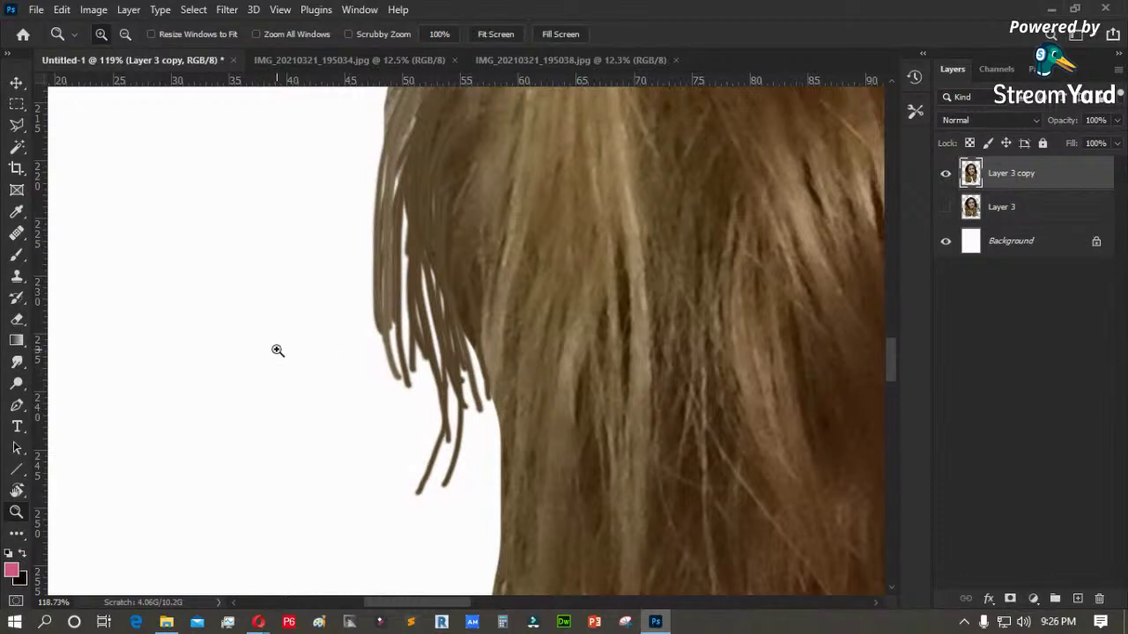
right_click(276, 262)
click(520, 247)
key(b)
right_click(258, 270)
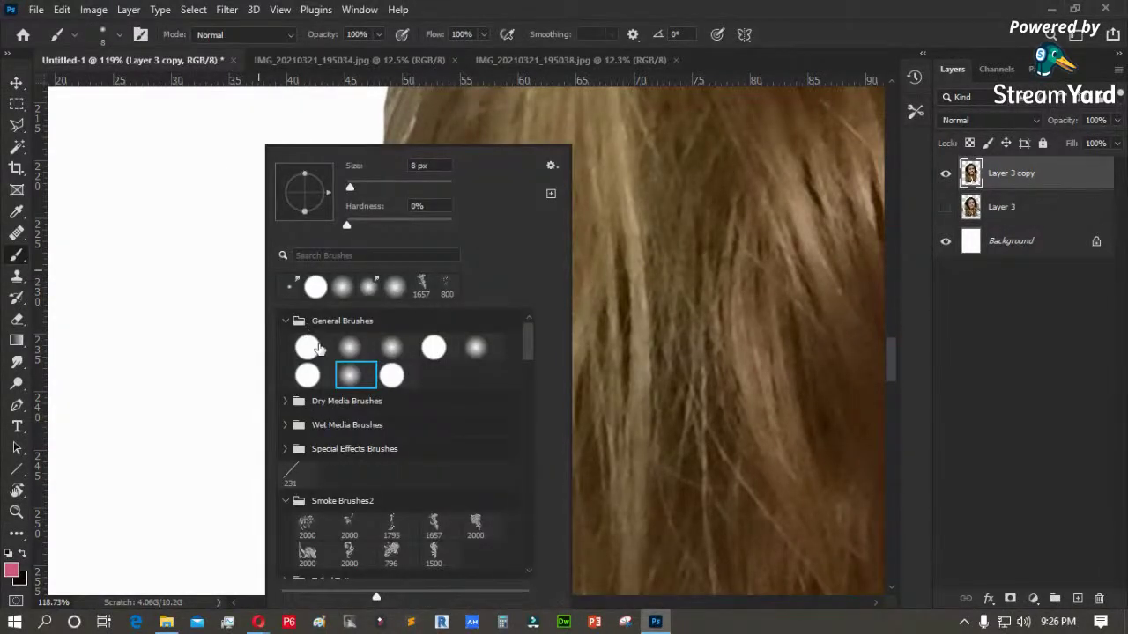
scroll(460, 430, down, 5)
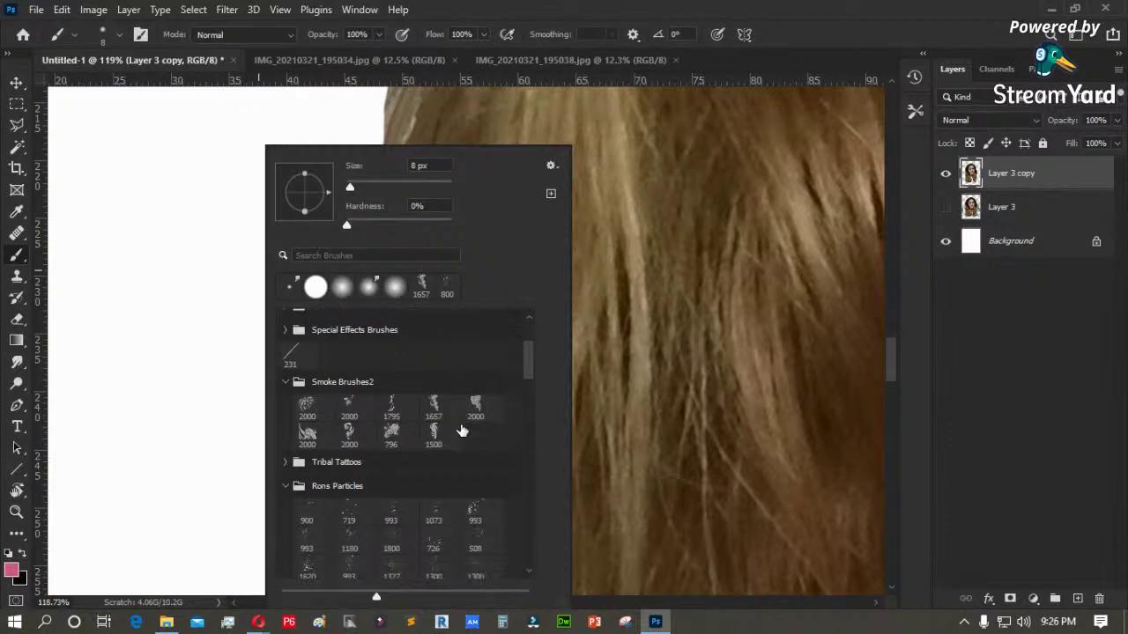
scroll(461, 429, down, 2)
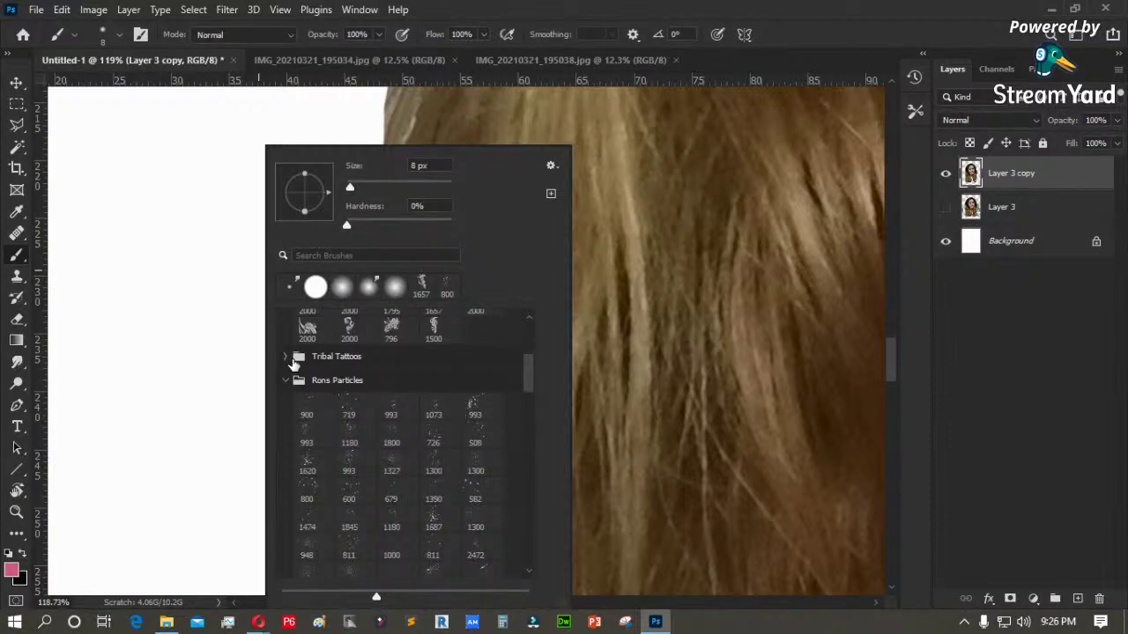
click(287, 356)
click(287, 356)
scroll(413, 450, down, 2)
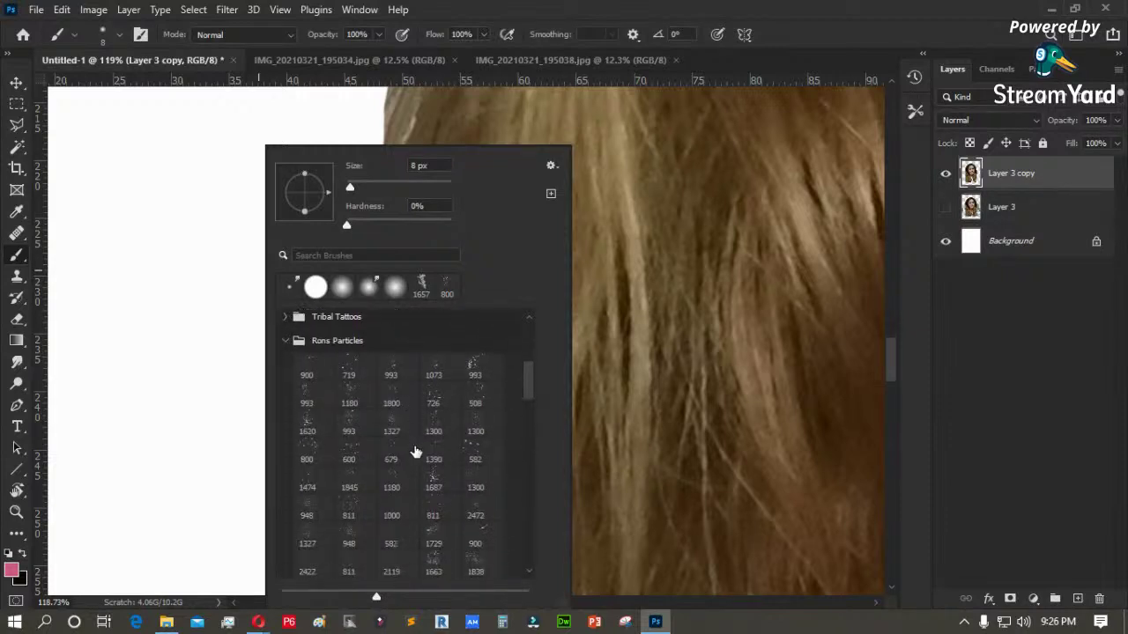
drag(529, 393, 527, 559)
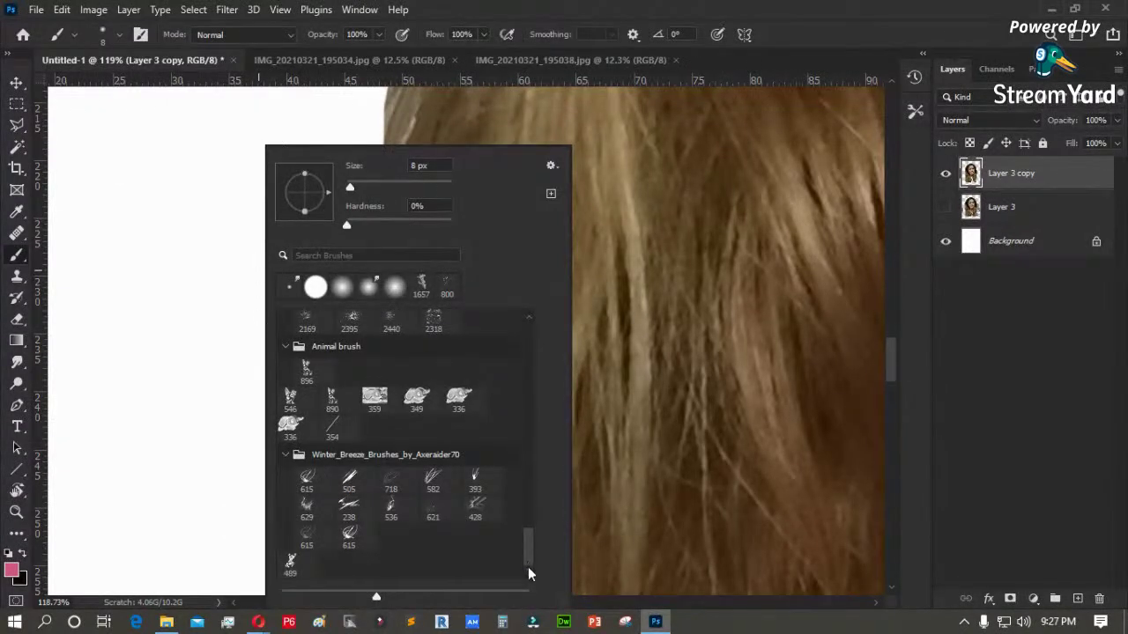
drag(528, 566, 527, 349)
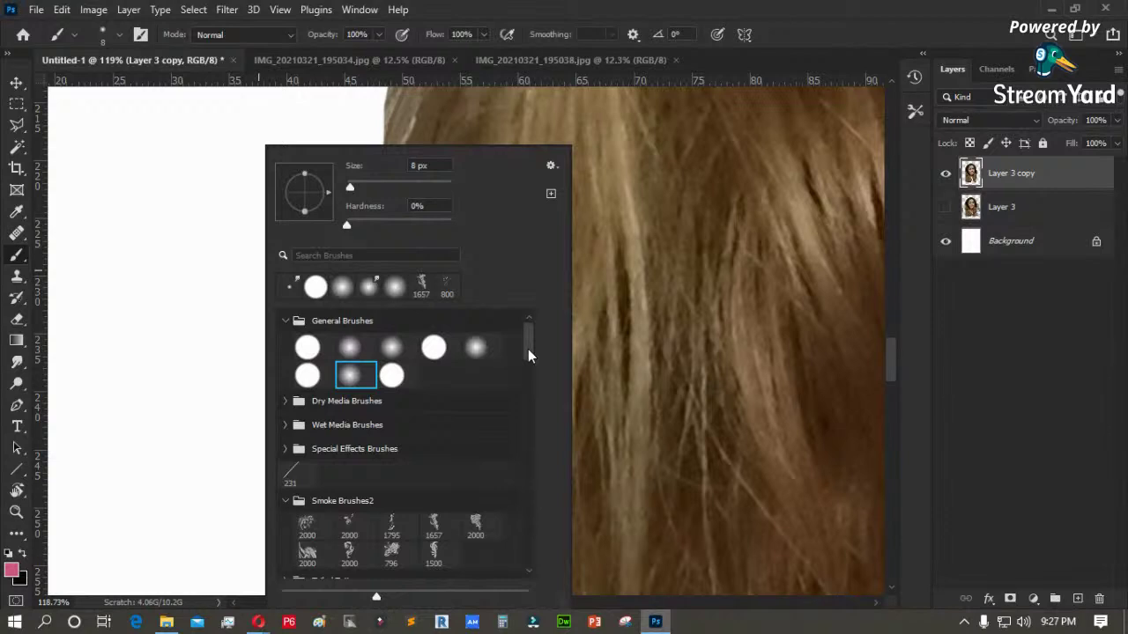
click(286, 449)
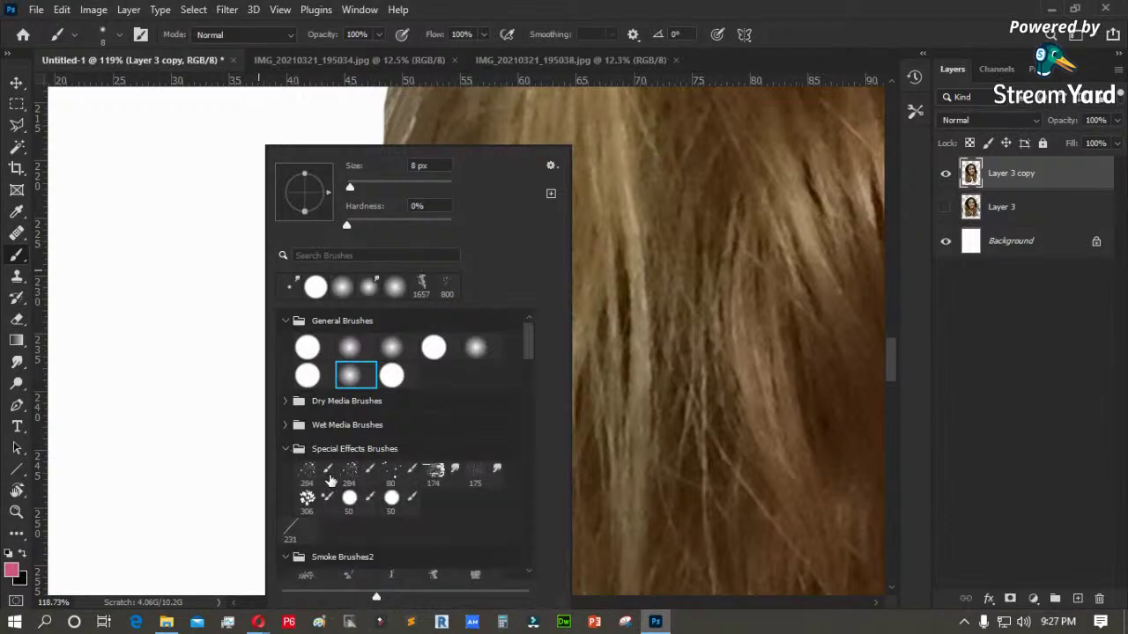
click(286, 425)
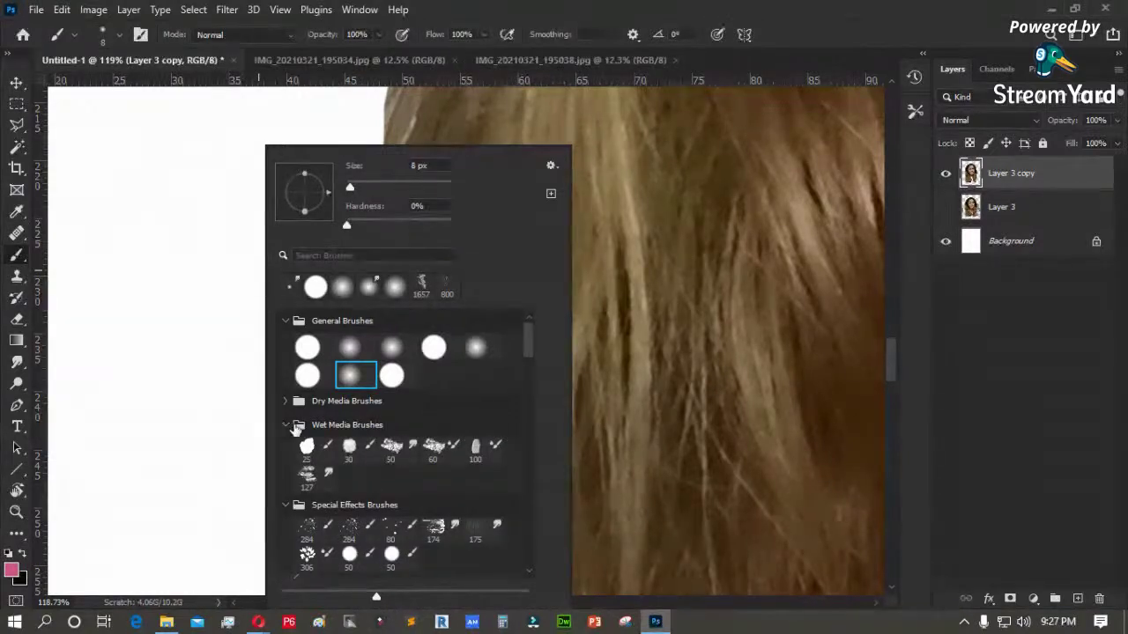
click(286, 402)
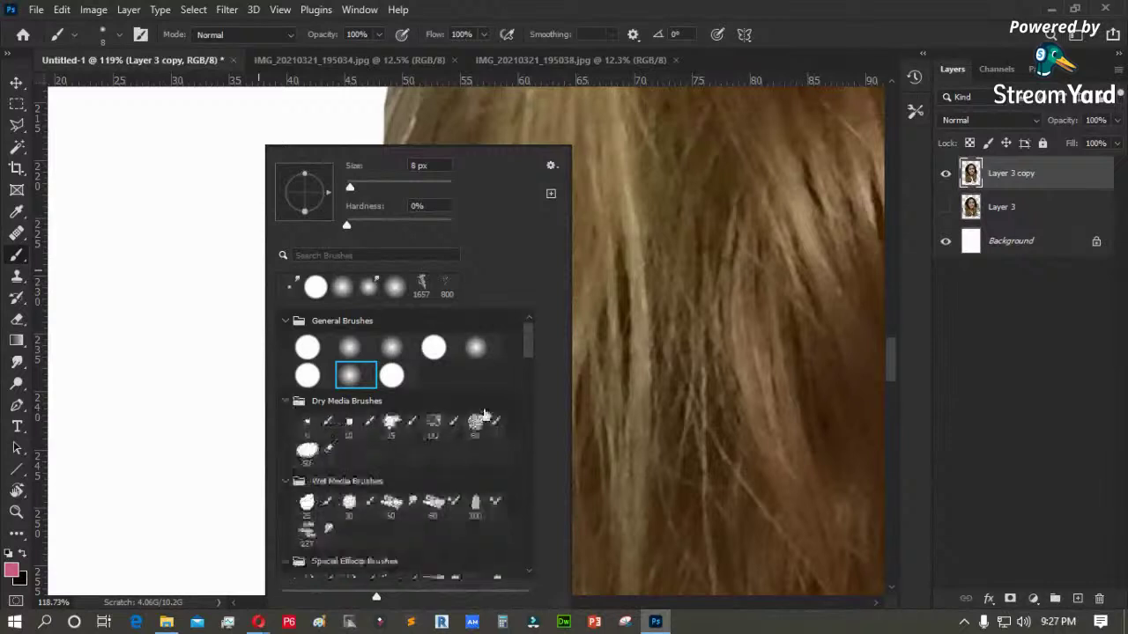
click(284, 322)
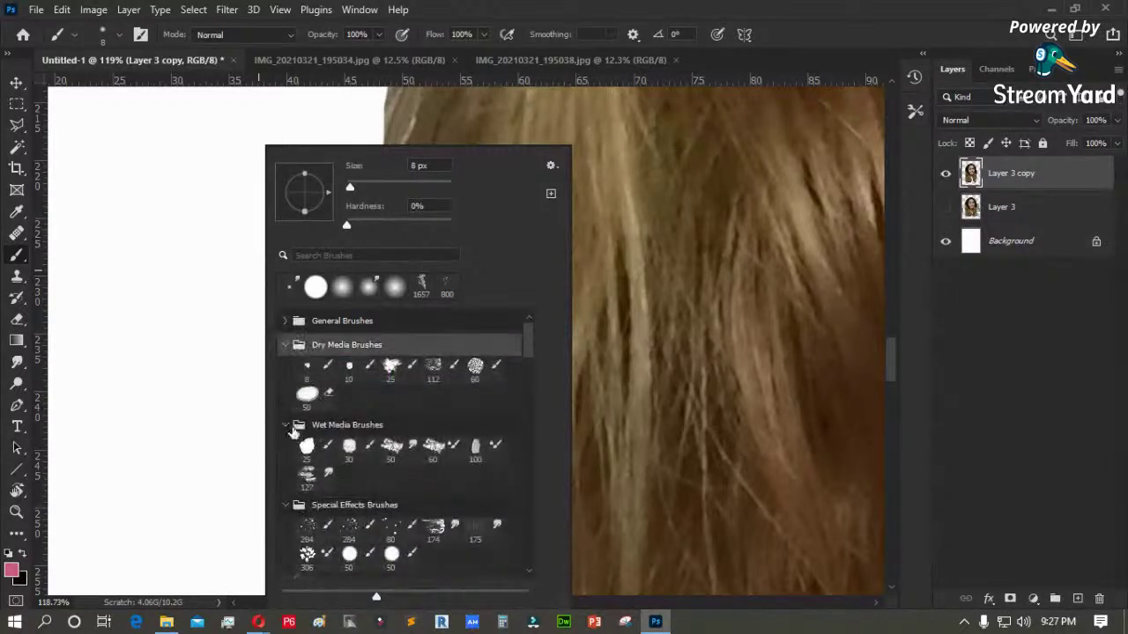
click(1027, 419)
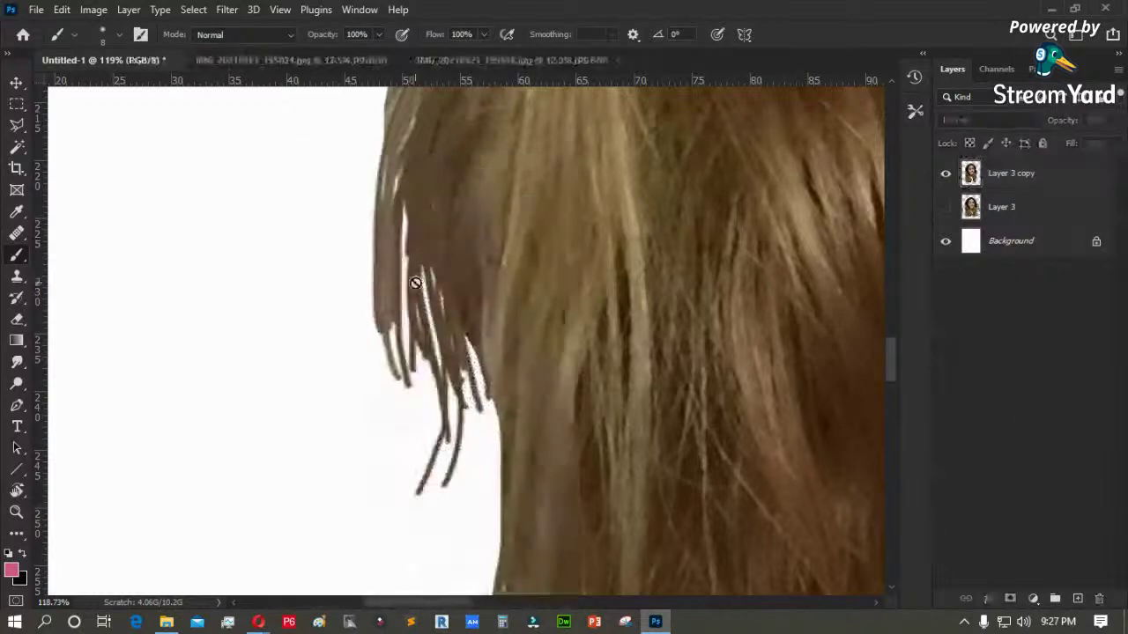
- Try to paint a strand through the left hair tips on Layer 3 copy with the Brush tool, and undo it
click(989, 176)
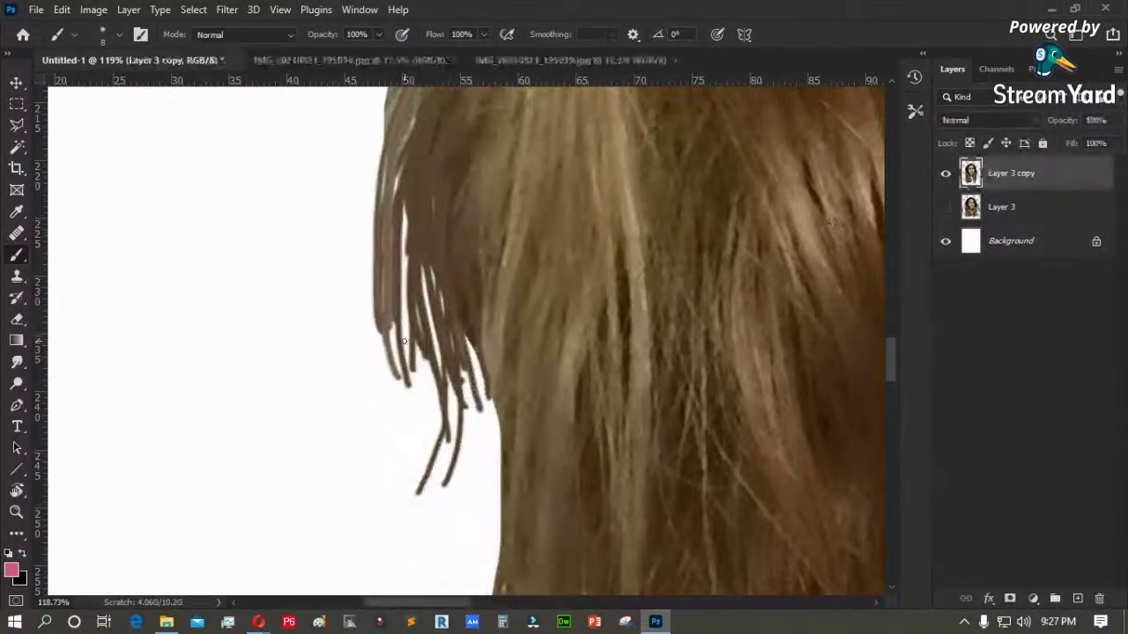
drag(404, 257, 389, 403)
key(ctrl+z)
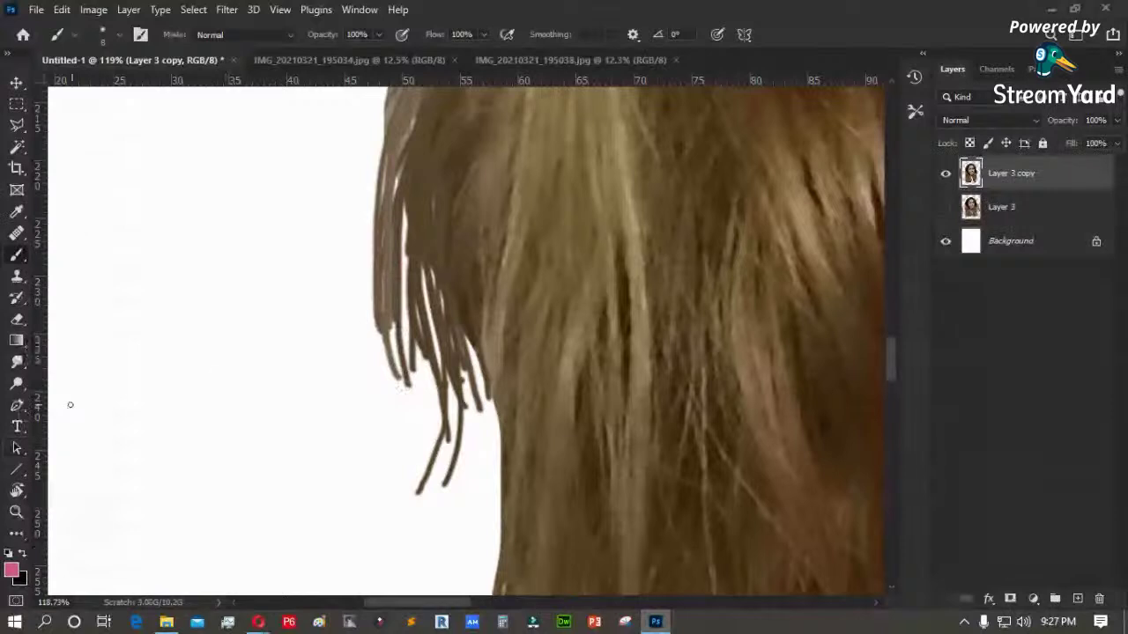
- Smudge thin flyaway strands out of the left hair tips with a 3 px Smudge brush
click(17, 364)
click(88, 394)
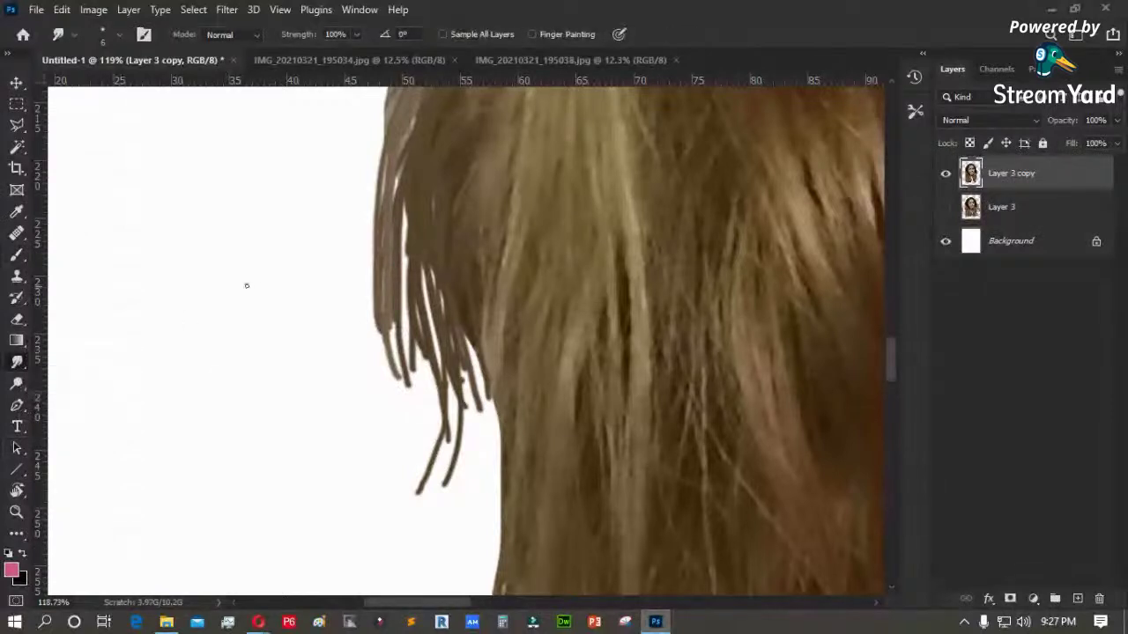
key(bracketleft)
key(bracketleft)
key(bracketleft)
mouse_move(403, 204)
mouse_down()
mouse_move(389, 384)
mouse_move(404, 233)
mouse_move(373, 431)
mouse_up()
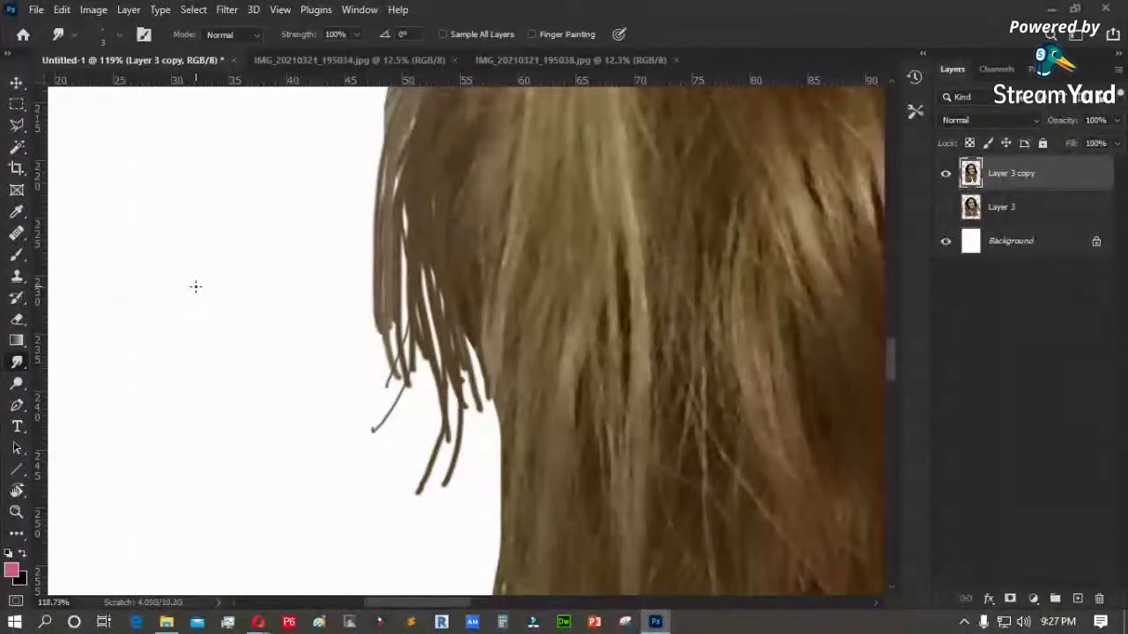
- Enable Scattering on both axes for the Smudge brush, set Scatter to 377%, and collapse the brush settings
key(F5)
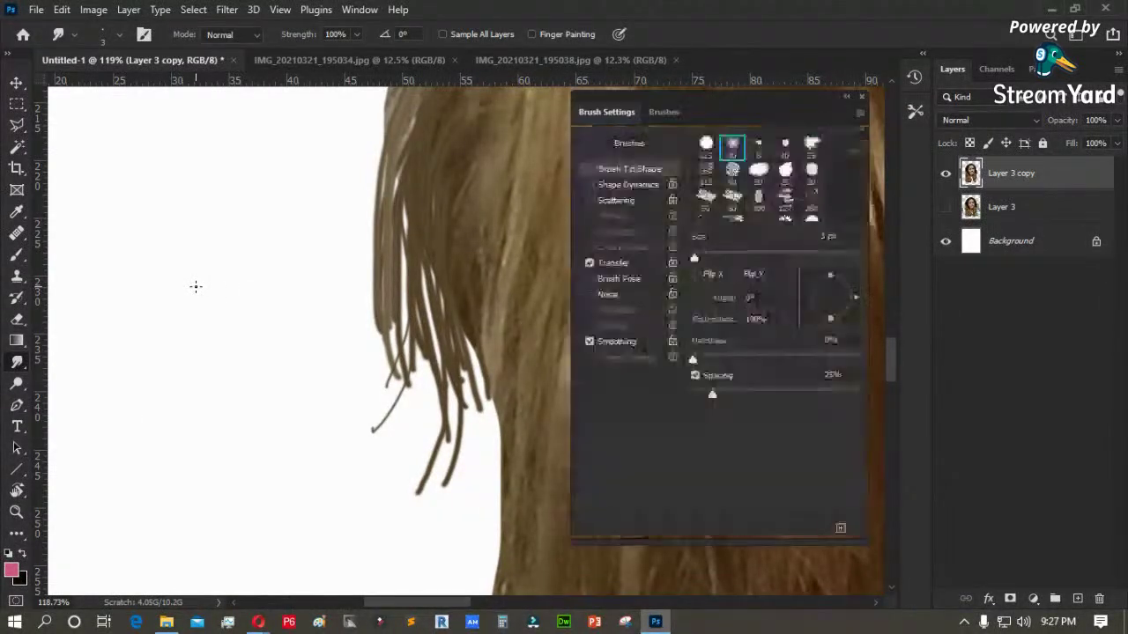
mouse_move(683, 96)
mouse_down()
mouse_move(560, 158)
mouse_move(280, 230)
mouse_up()
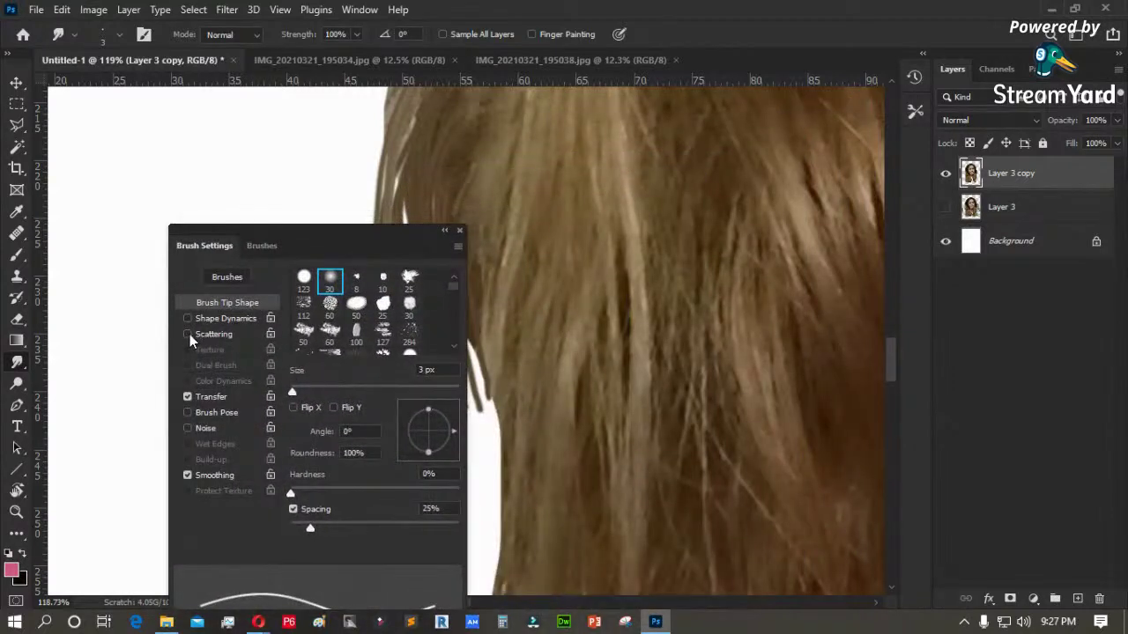
click(210, 336)
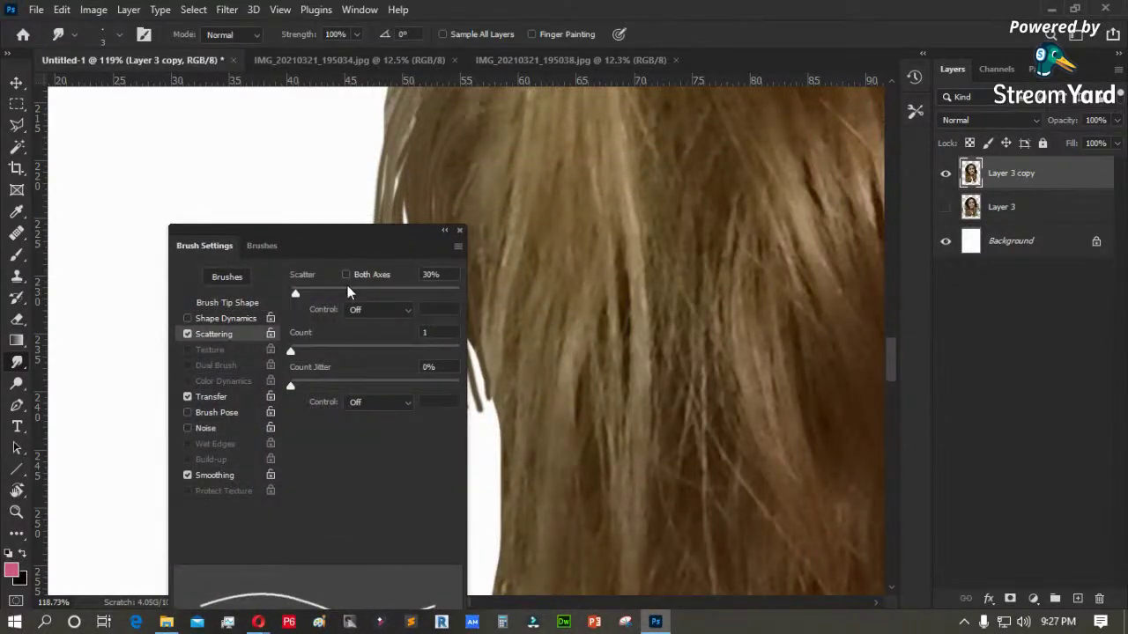
drag(299, 289, 322, 292)
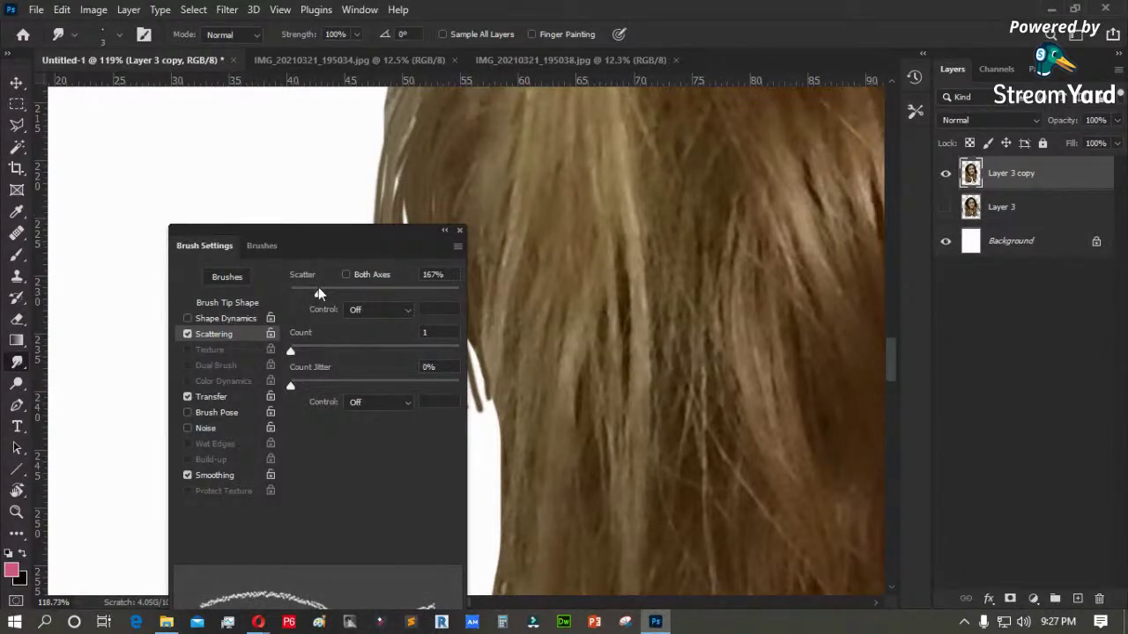
click(347, 274)
drag(317, 294, 314, 294)
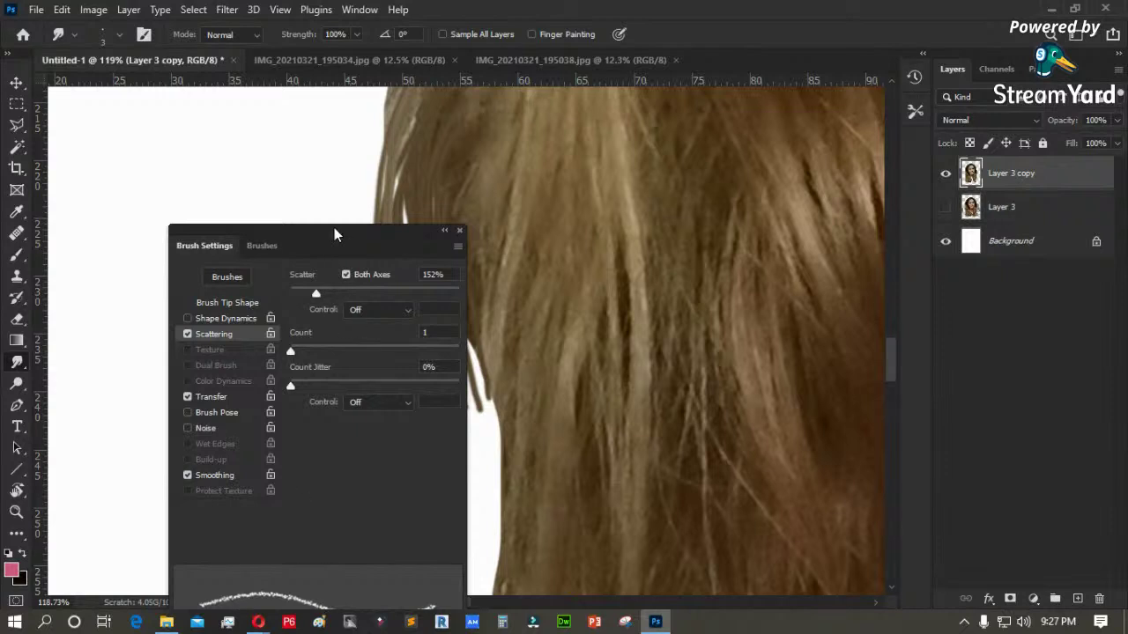
drag(335, 234, 350, 126)
drag(331, 182, 275, 185)
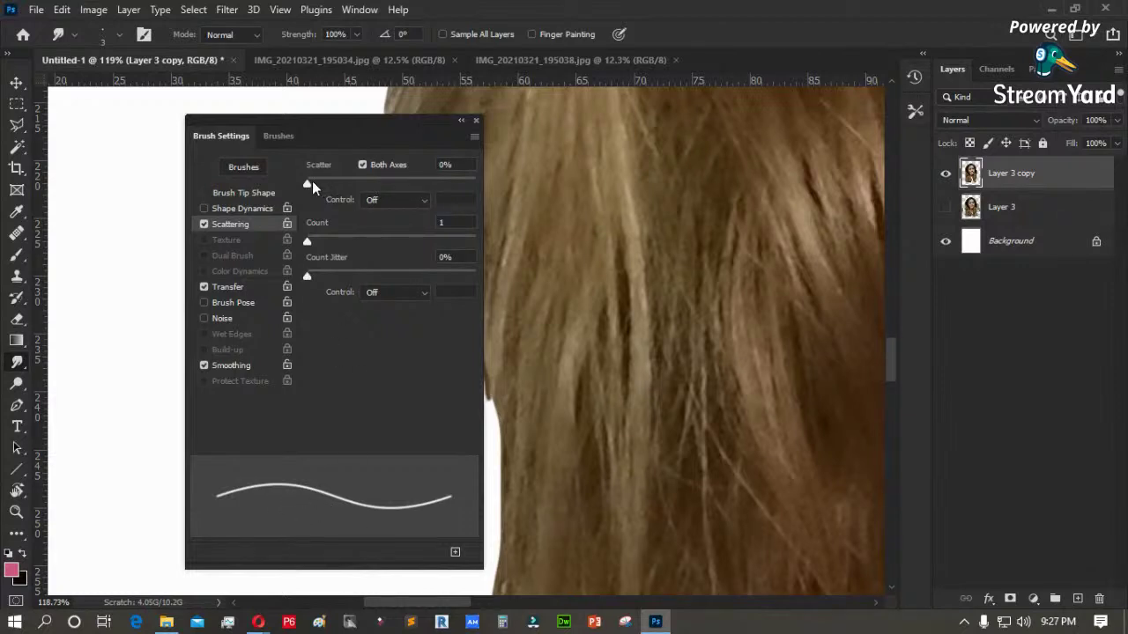
drag(312, 181, 371, 181)
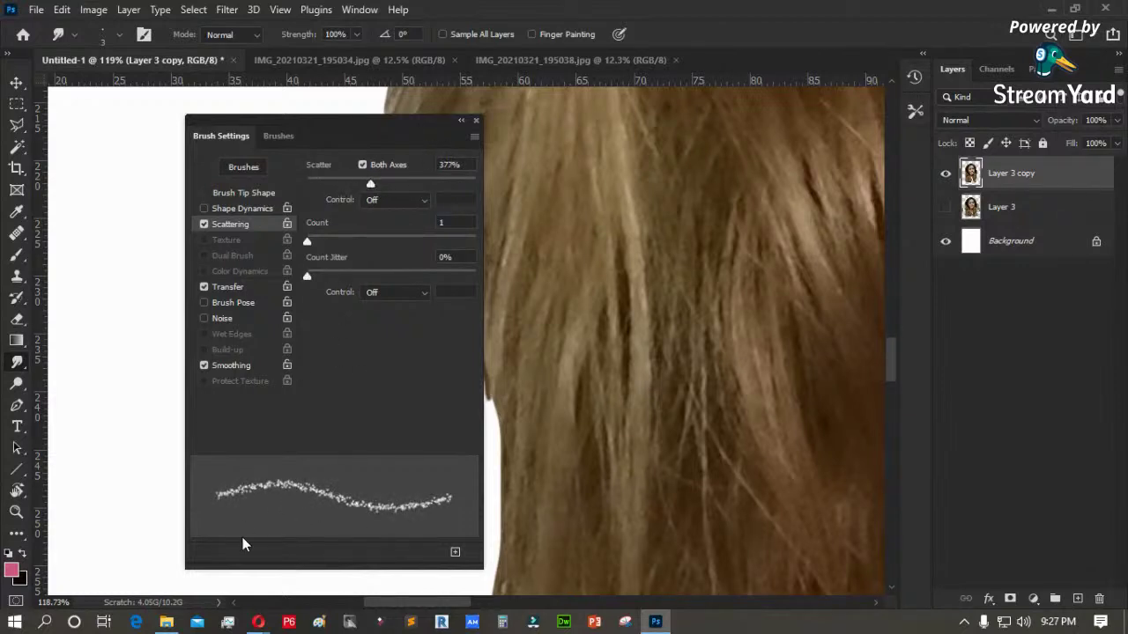
click(460, 120)
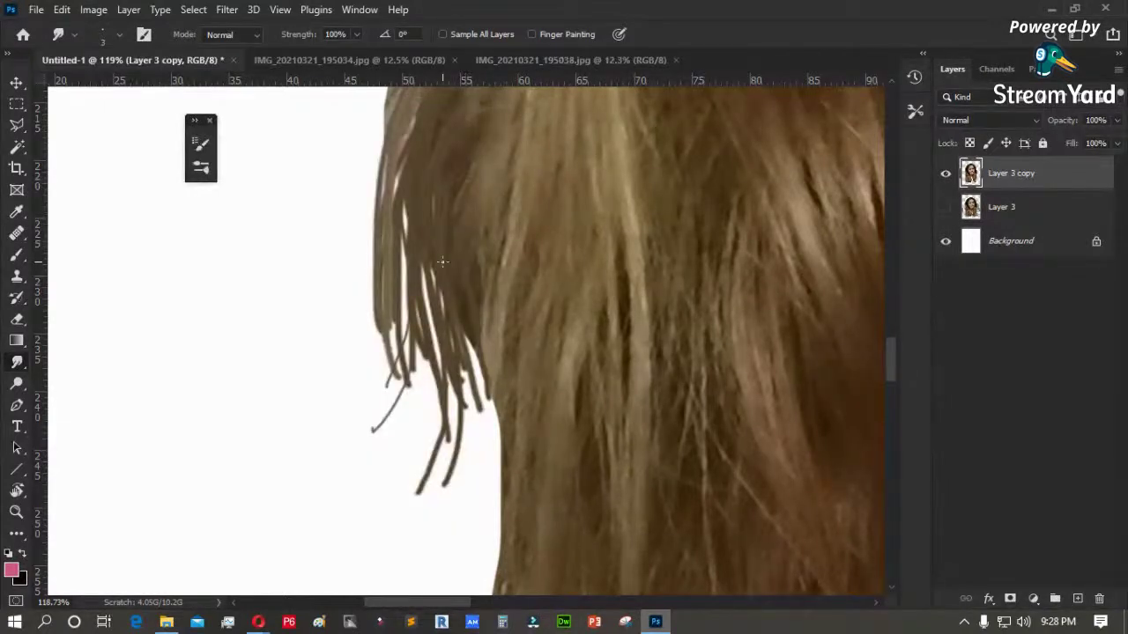
- Smudge several scattered strokes downward from the left hair tips to test the brush as hair strands
drag(423, 284, 384, 458)
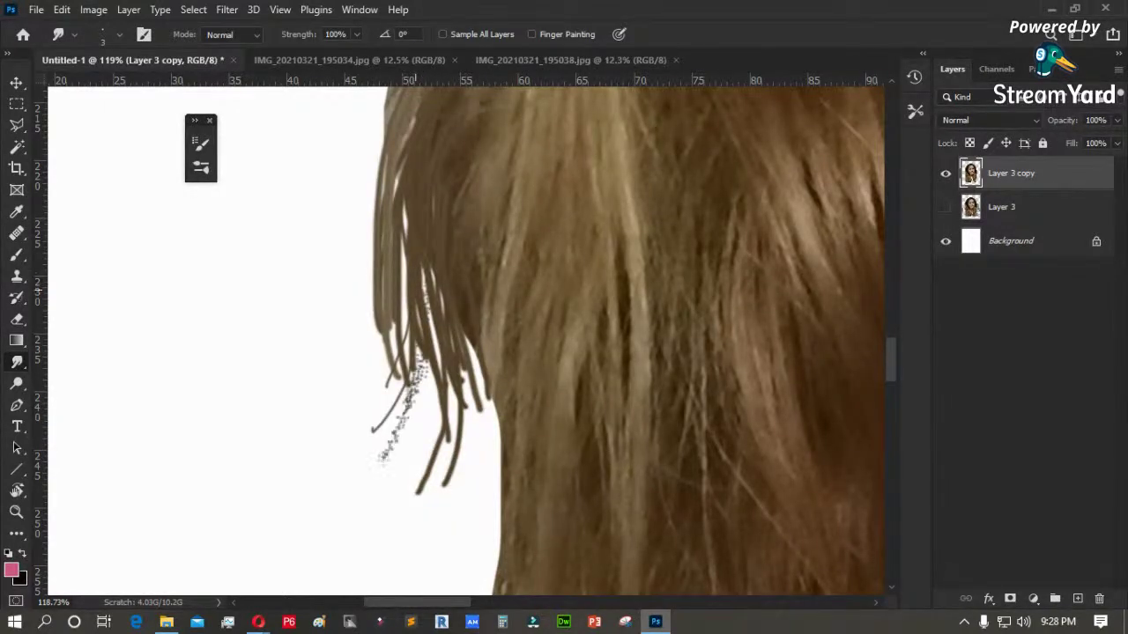
drag(425, 319, 398, 488)
drag(436, 354, 398, 495)
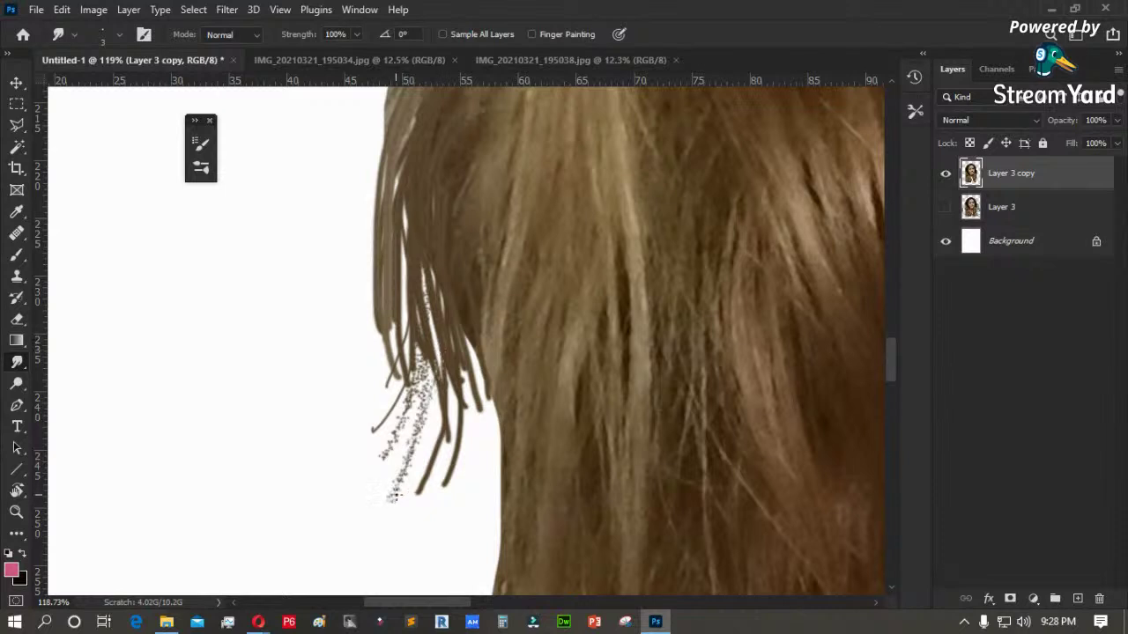
drag(443, 425, 424, 482)
- Turn off Scattering for the Smudge brush
key(F5)
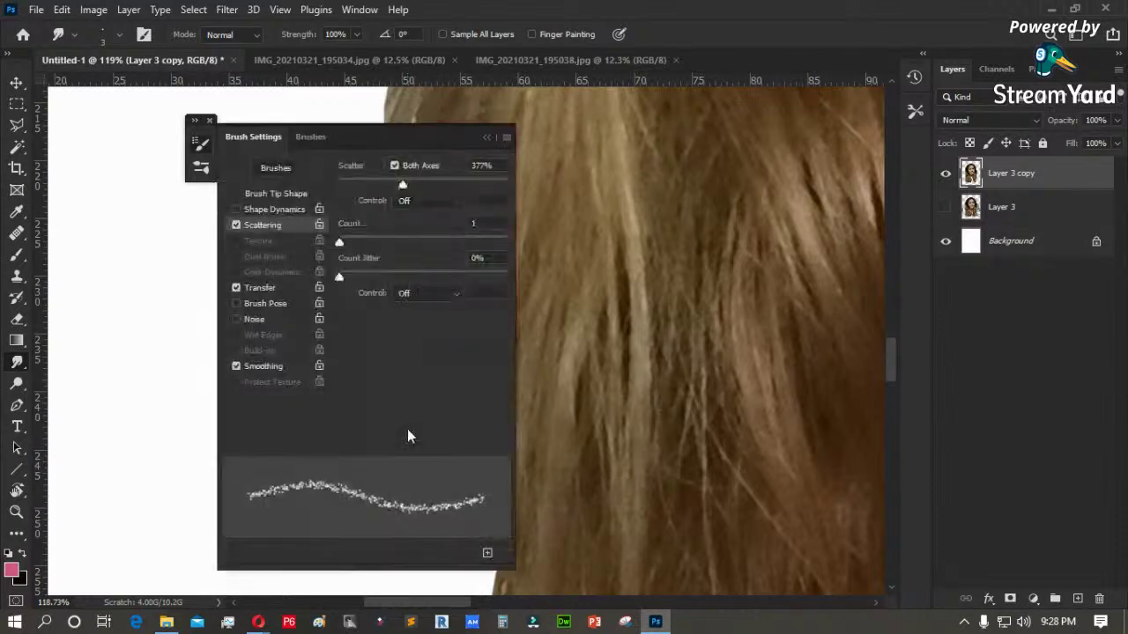
click(236, 225)
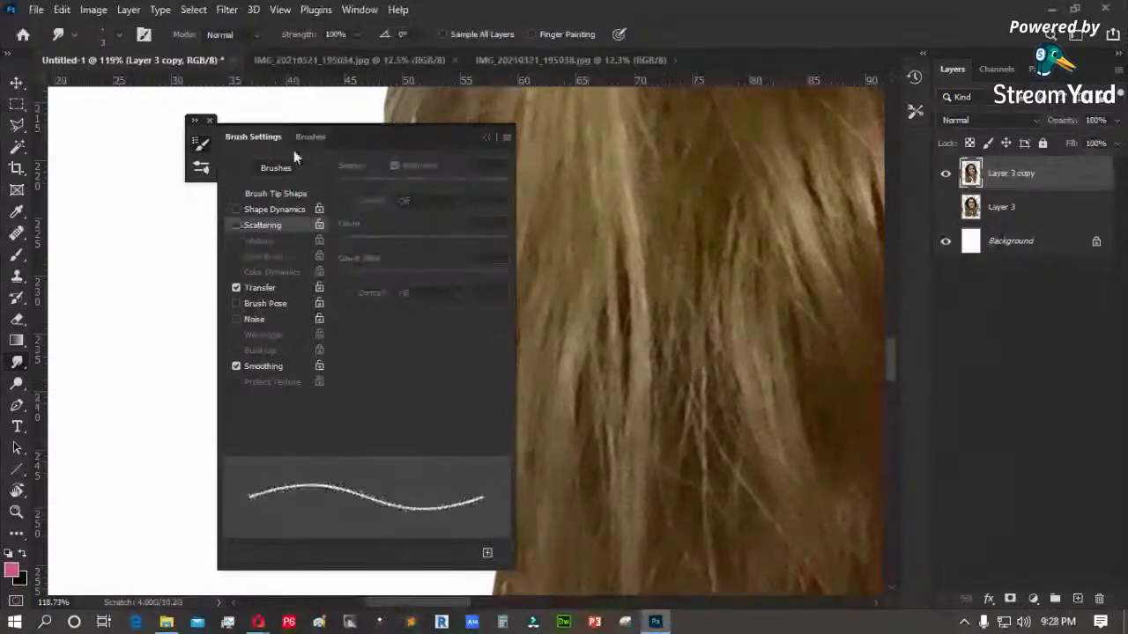
- Browse the Brush tool's presets, folding the Dry Media, Wet Media, Special Effects and Smoke Brushes2 groups
click(485, 136)
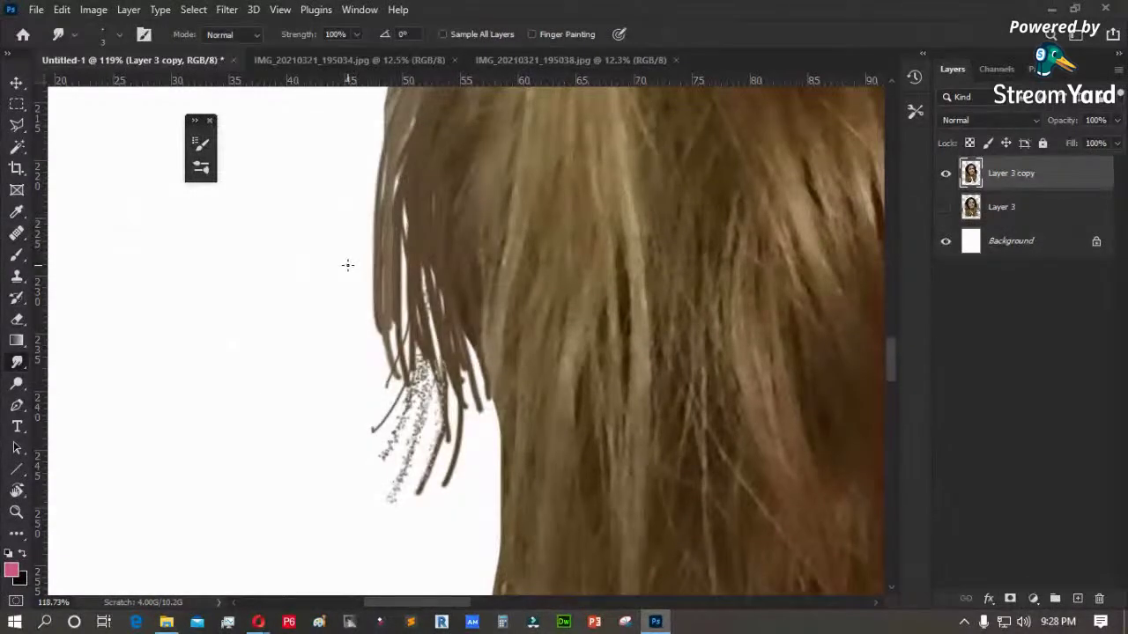
key(b)
right_click(394, 228)
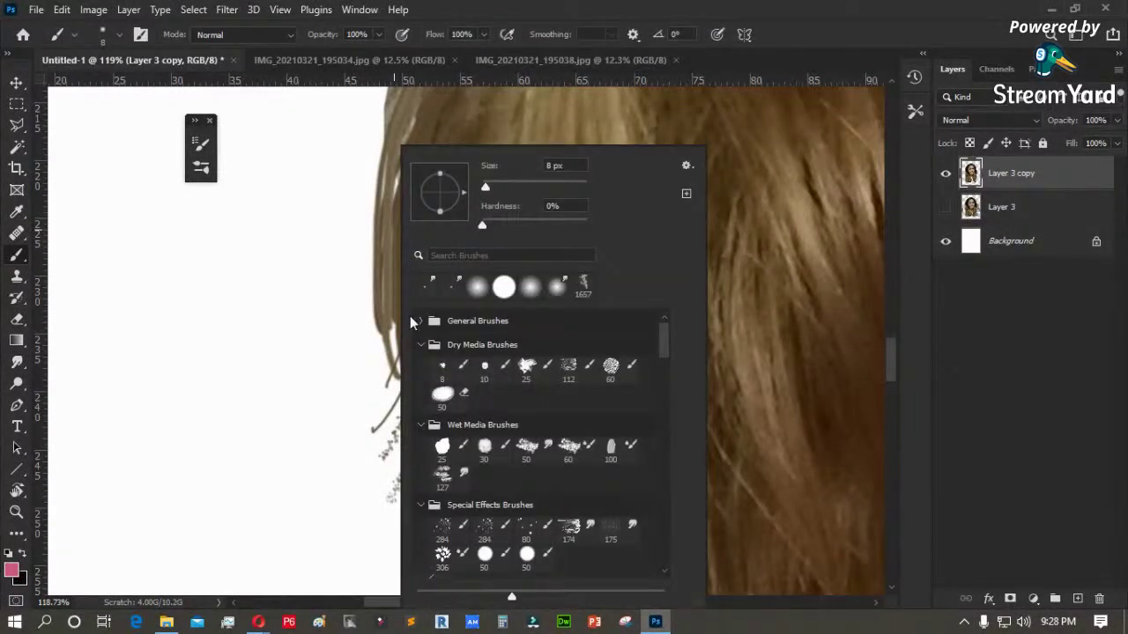
click(420, 344)
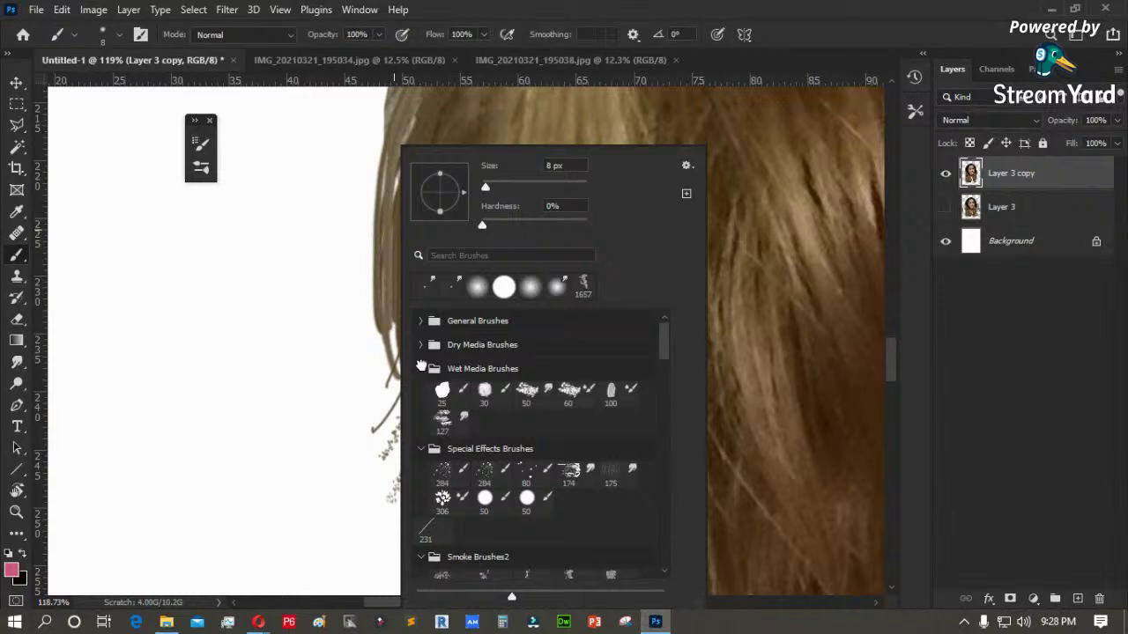
click(421, 368)
click(420, 392)
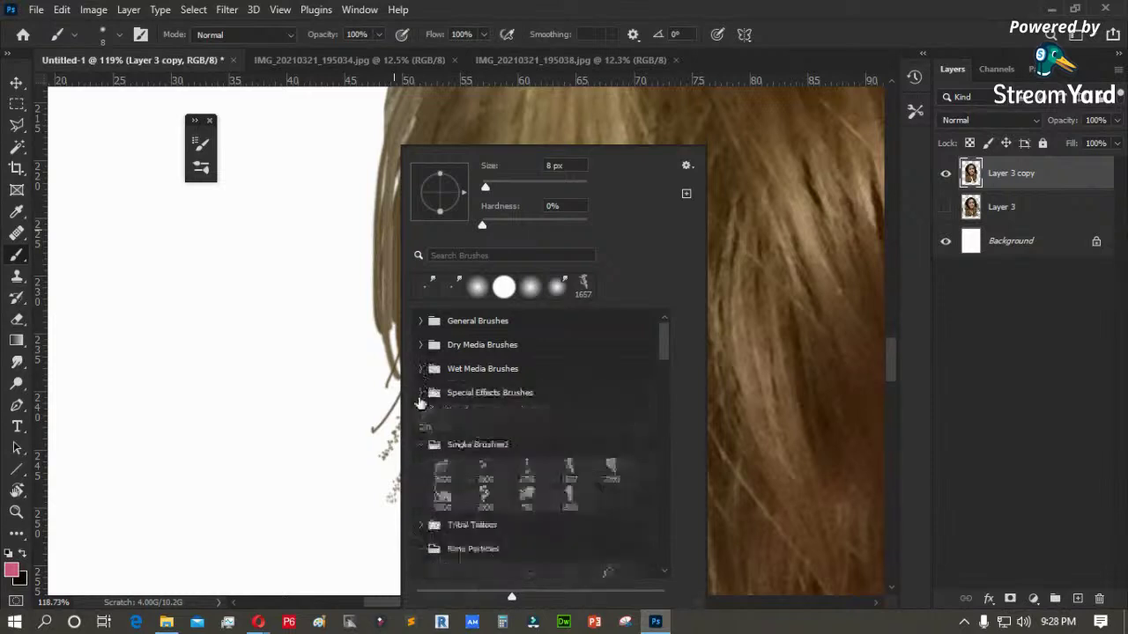
click(420, 445)
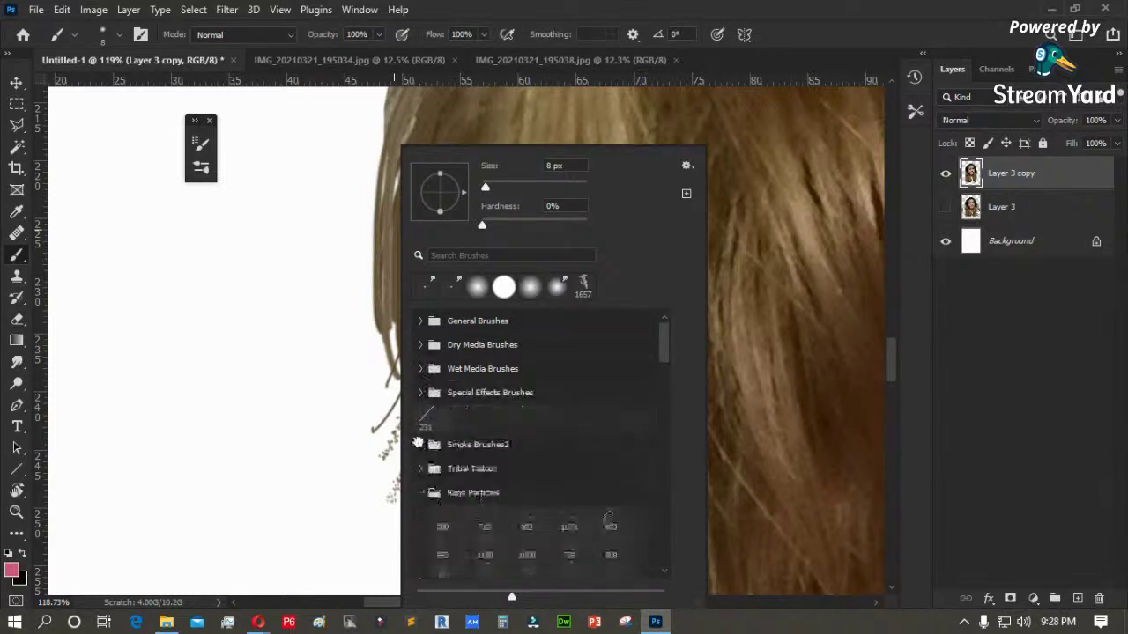
click(421, 495)
scroll(523, 441, down, 10)
scroll(464, 400, up, 4)
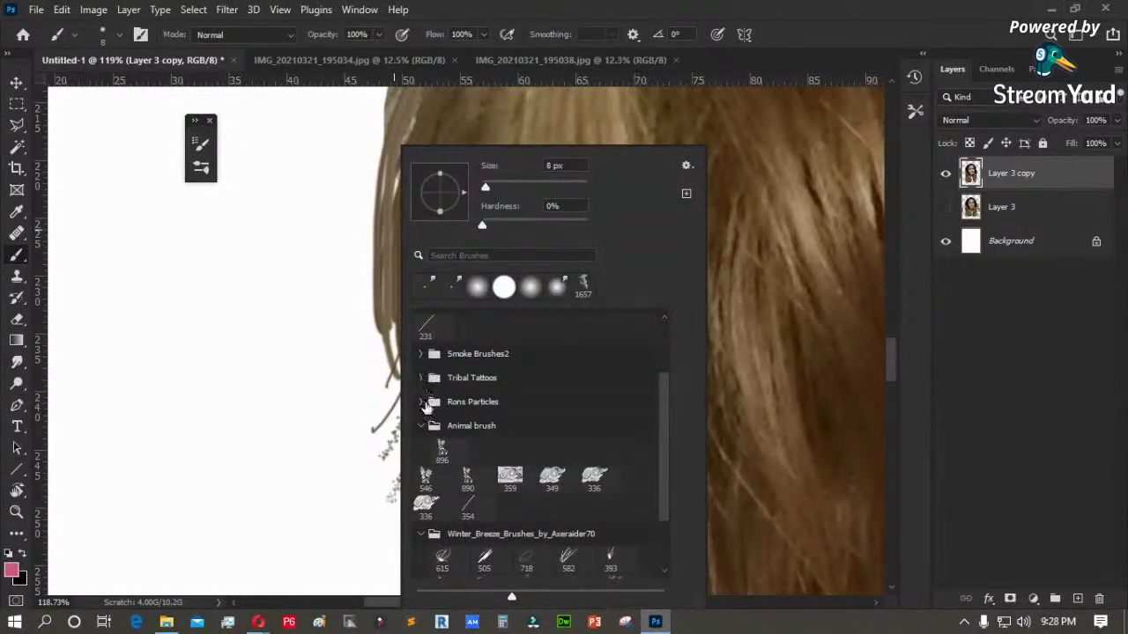
click(422, 402)
- Add the Legacy Brushes set to the brush presets
click(686, 166)
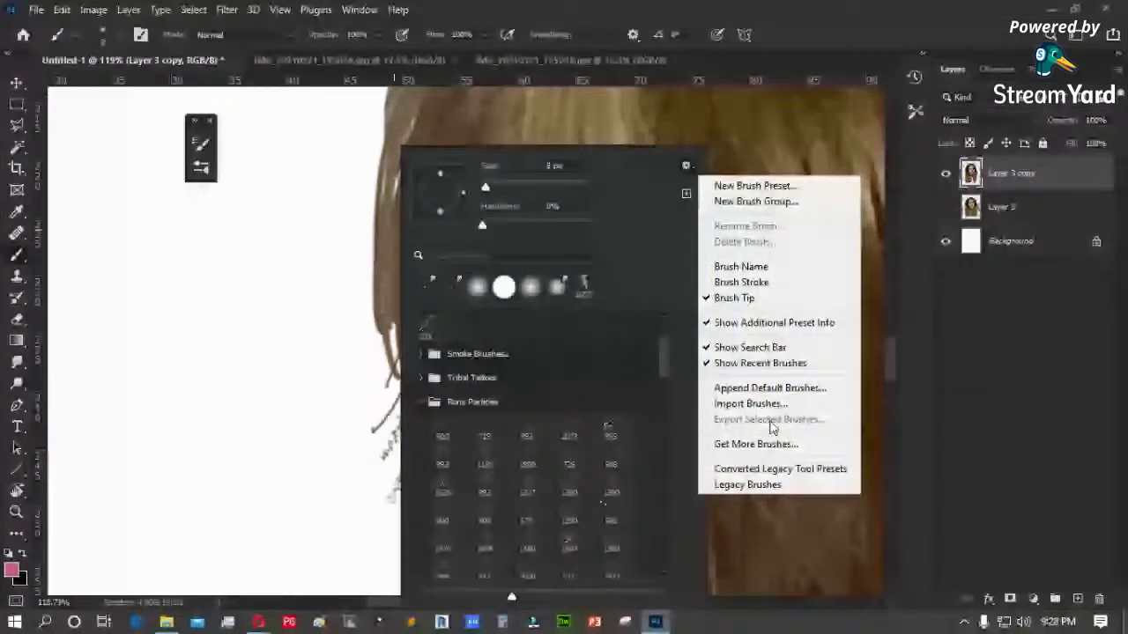
click(755, 484)
click(520, 243)
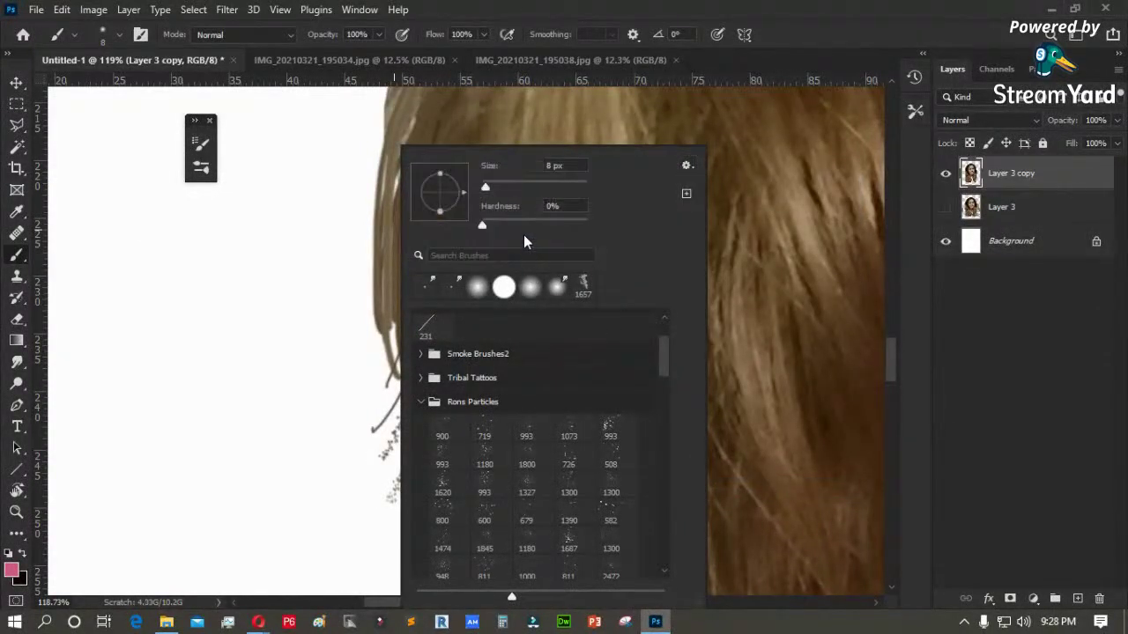
- Choose a bristle brush from the Wet Media Brushes group of the Legacy Brushes and test it on the white area
drag(664, 353, 665, 548)
click(423, 568)
scroll(532, 544, down, 5)
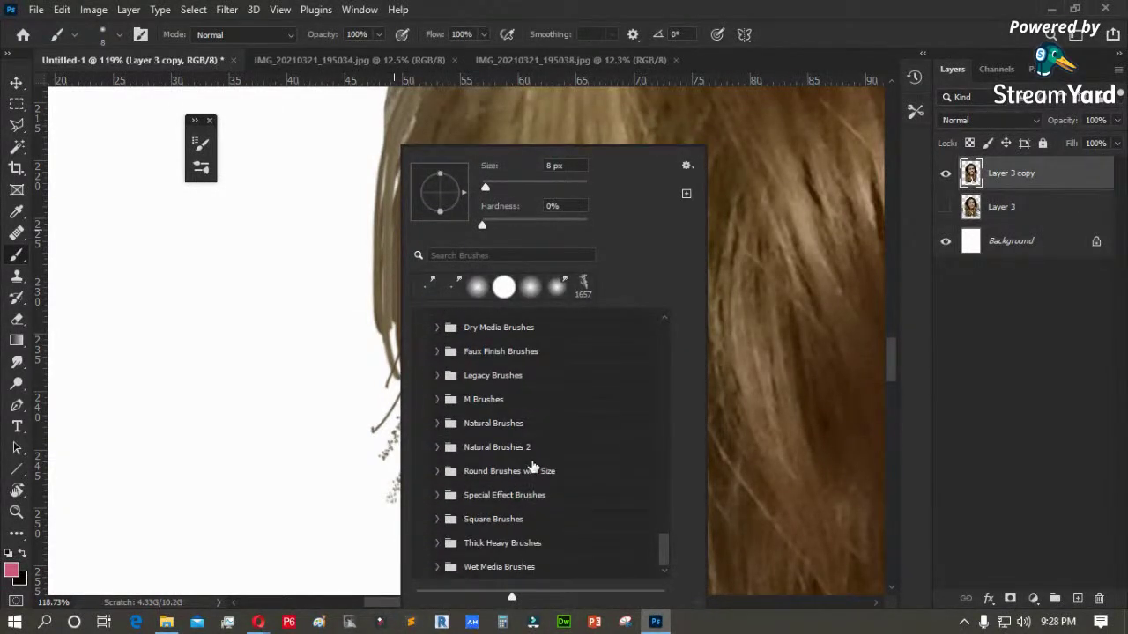
click(440, 567)
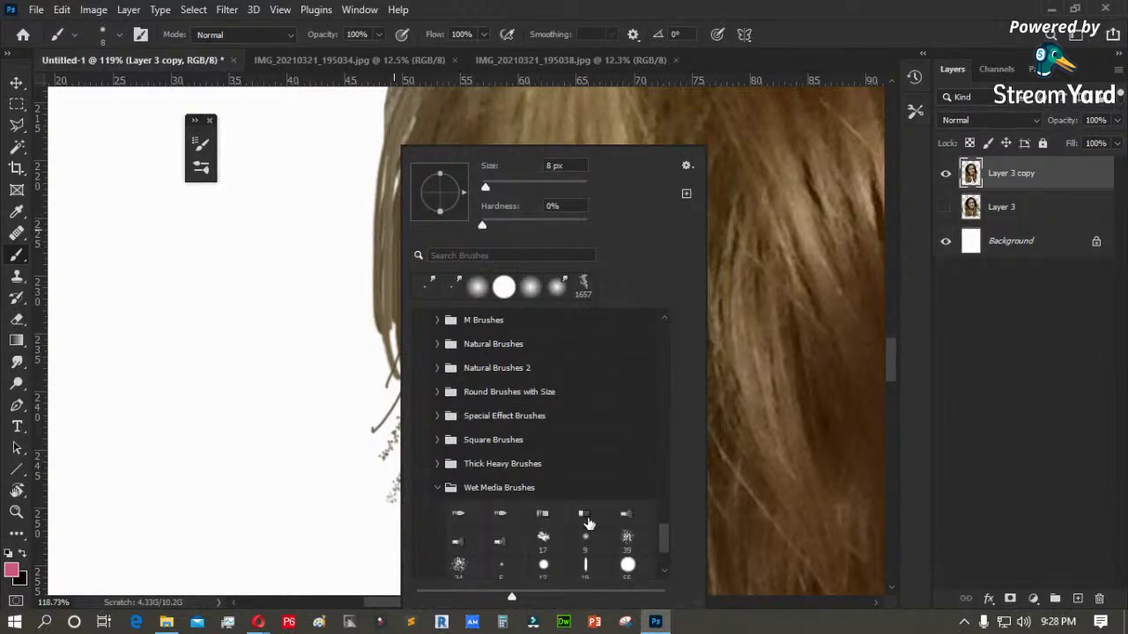
click(456, 543)
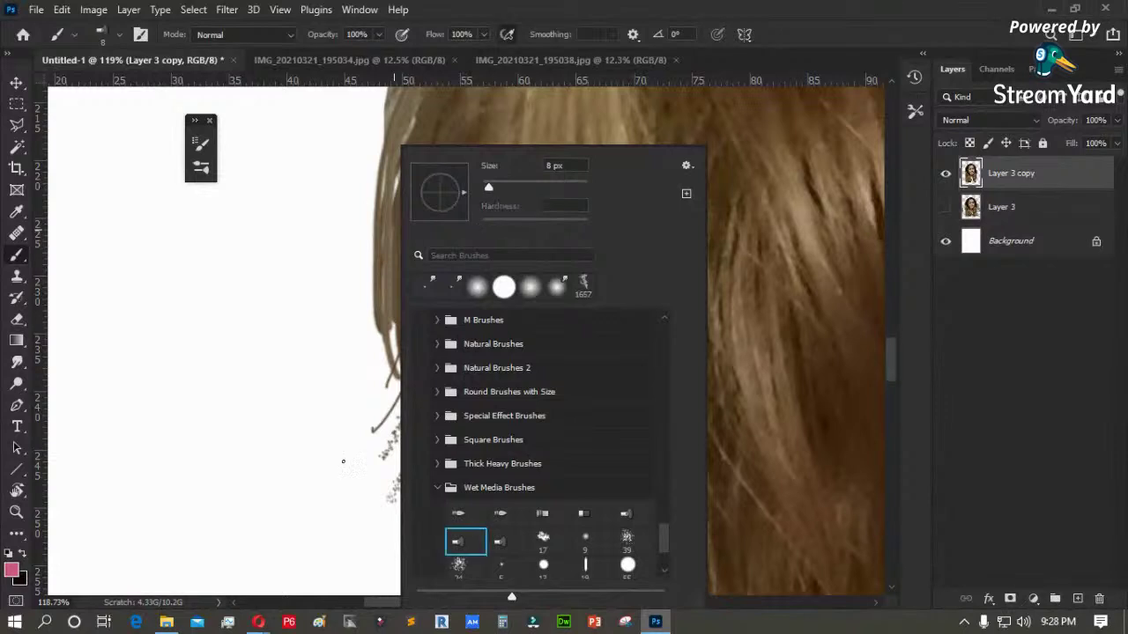
click(503, 543)
click(245, 379)
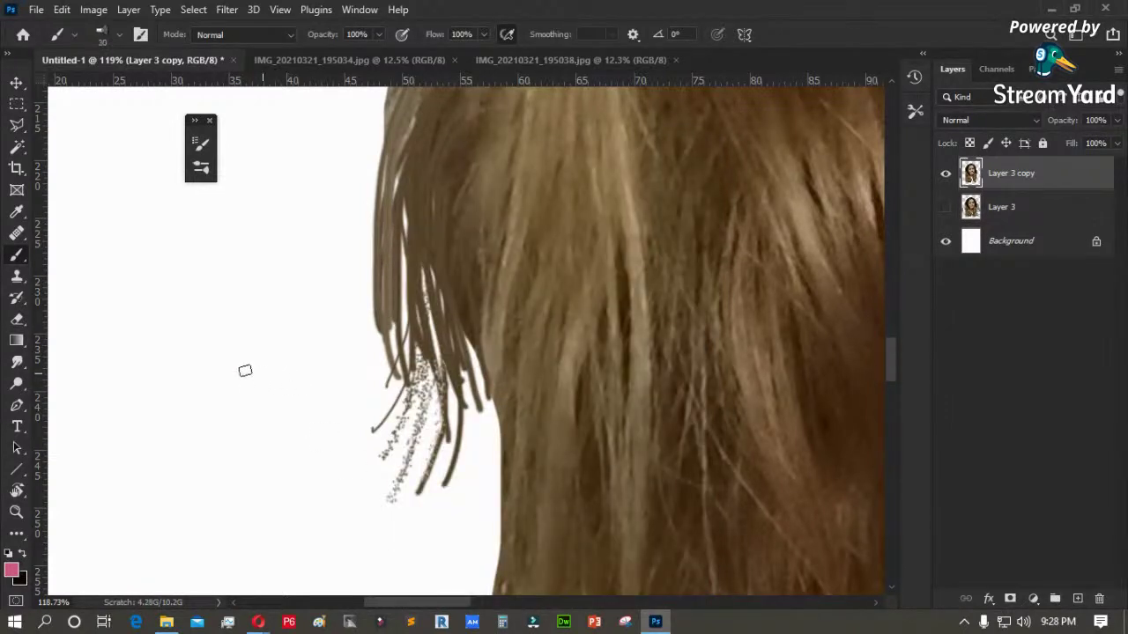
- Try smudging three strands down from the left hair tips with the Smudge tool
click(18, 386)
right_click(17, 386)
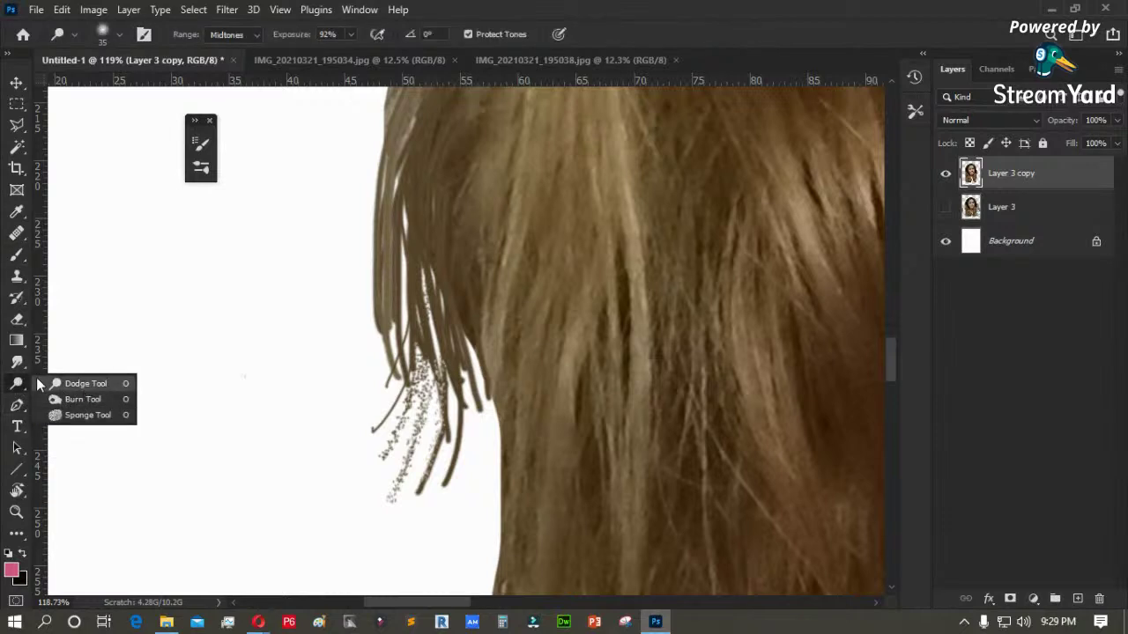
click(17, 362)
right_click(17, 362)
click(69, 394)
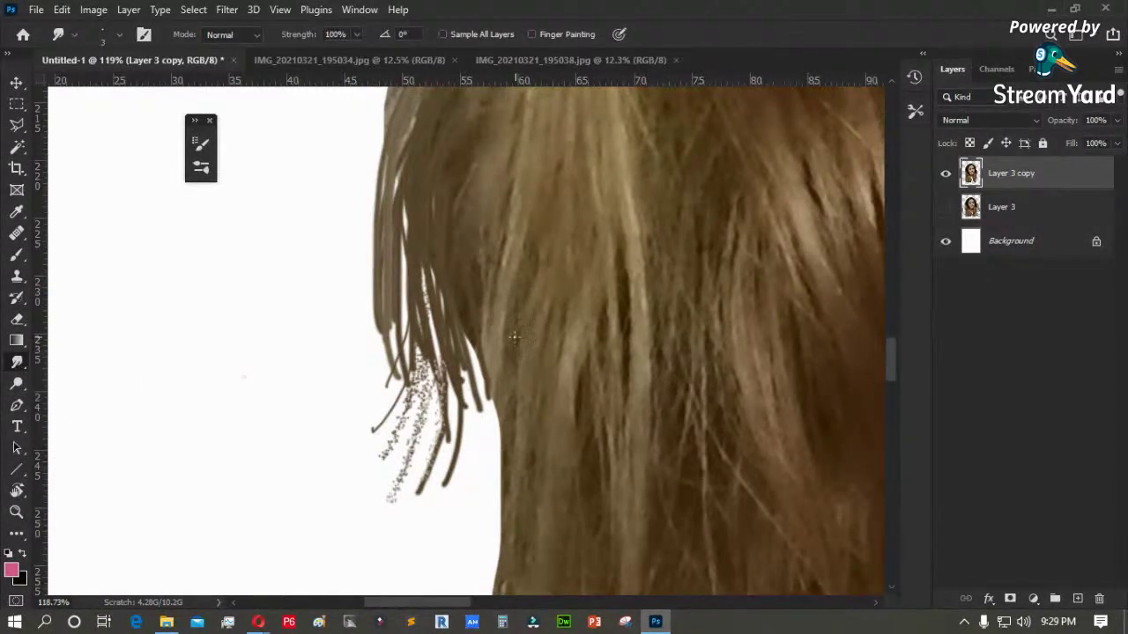
drag(423, 354, 386, 454)
drag(410, 328, 389, 444)
drag(467, 375, 441, 518)
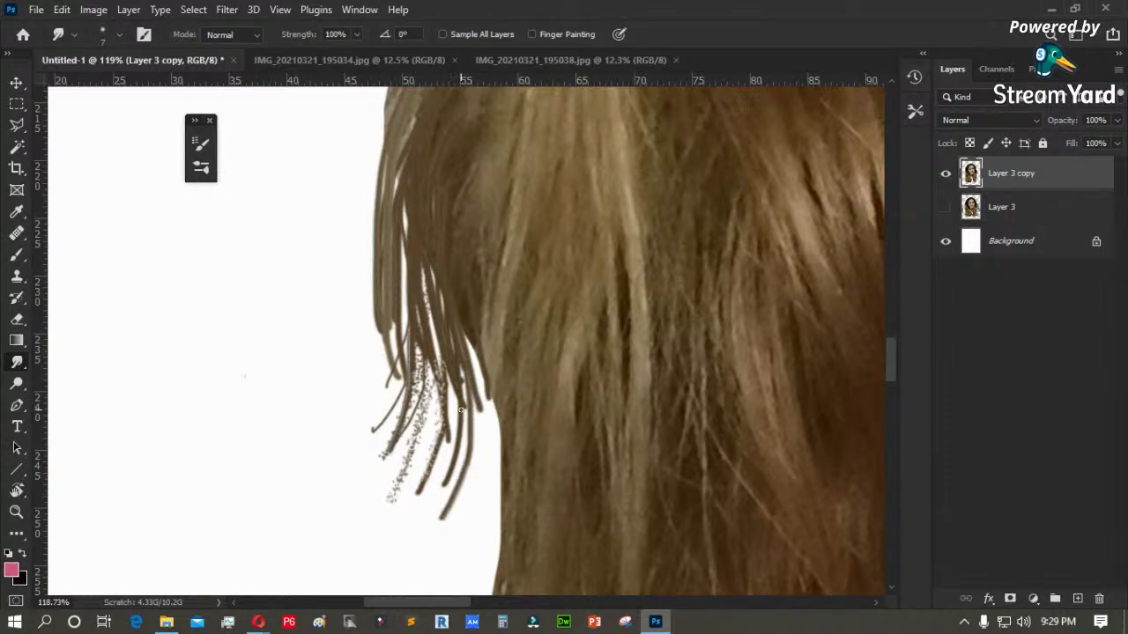
- Undo the last smudged strands, the brush test mark and the earlier scattered strokes at the left hair tips
key(ctrl+z)
key(ctrl+z)
key(ctrl+z)
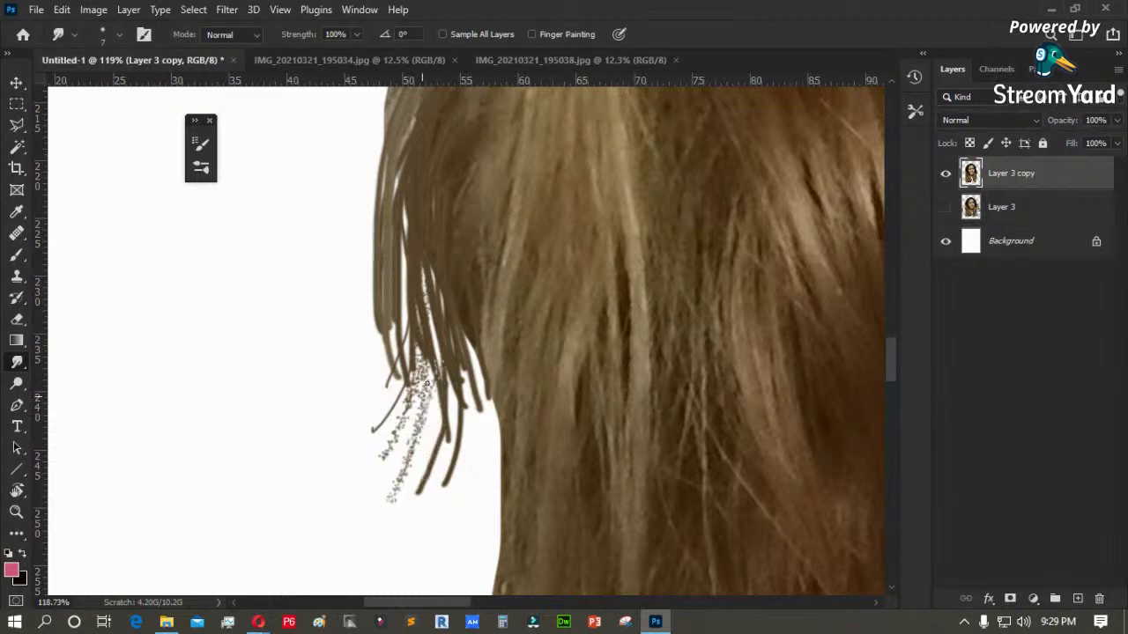
key(ctrl+z)
key(ctrl+z)
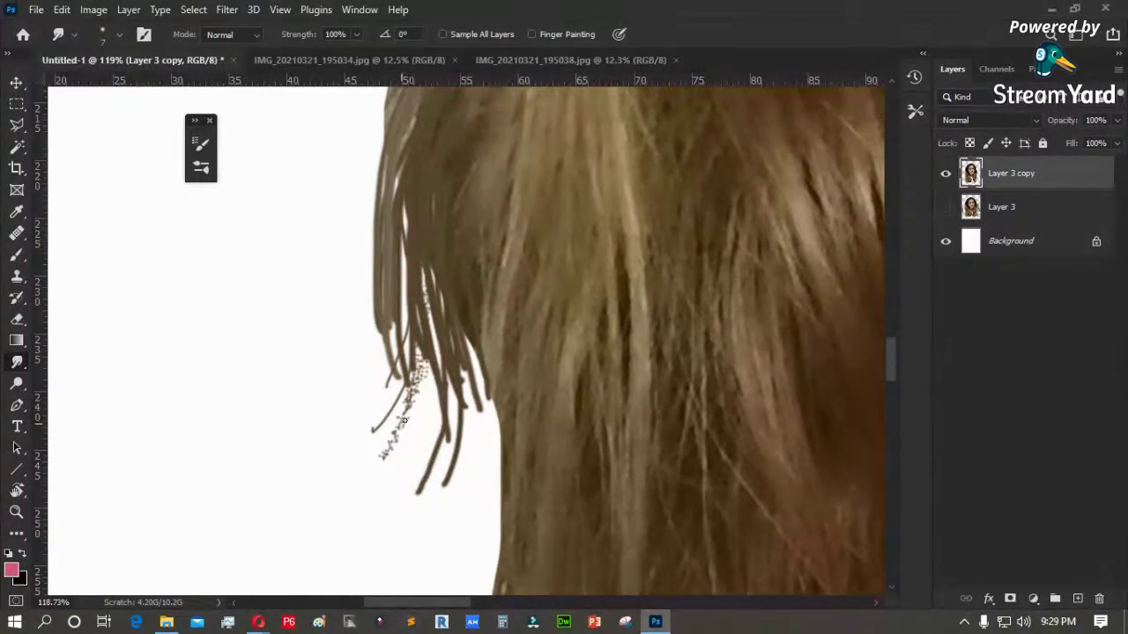
key(ctrl+z)
key(ctrl+z)
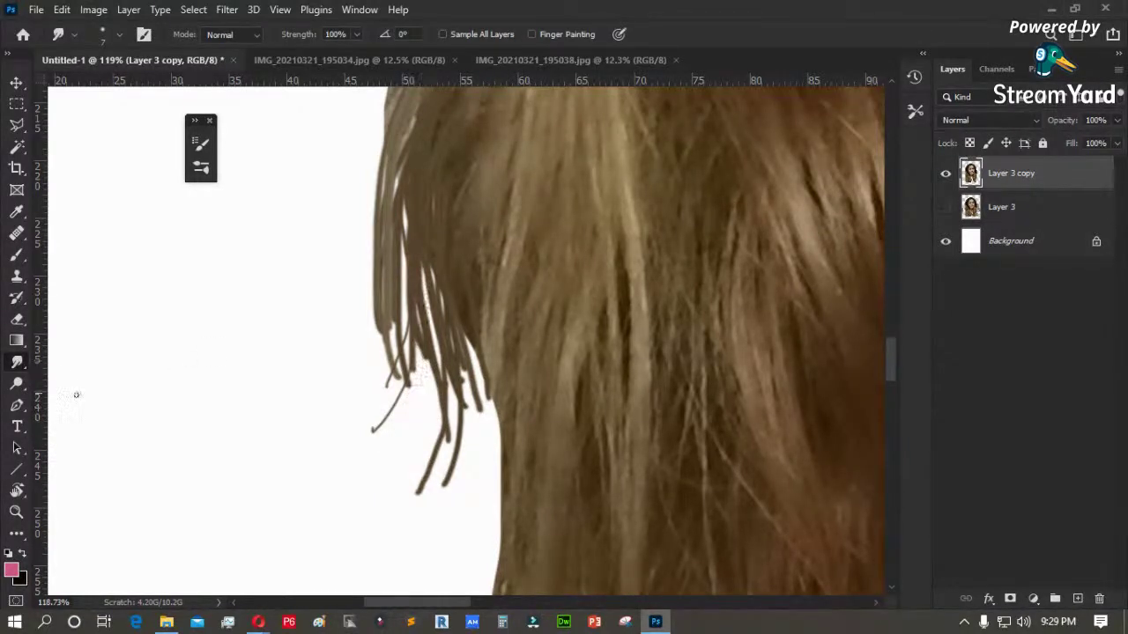
- Smudge one strand downward from the middle of the left hair tips with the Smudge tool
right_click(17, 361)
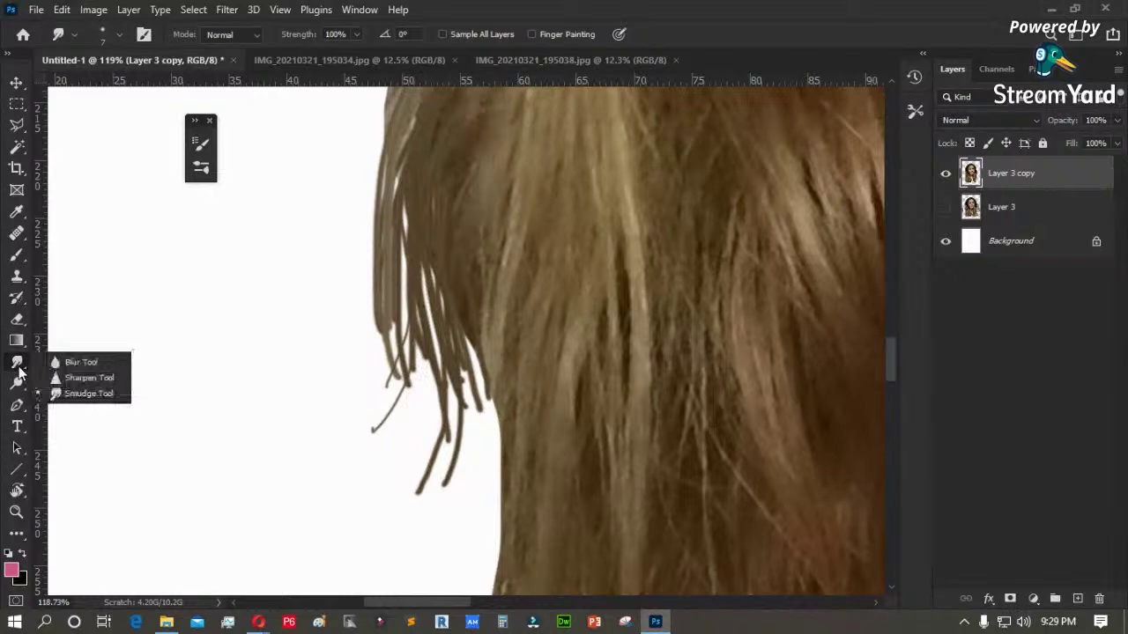
click(121, 389)
drag(414, 337, 413, 426)
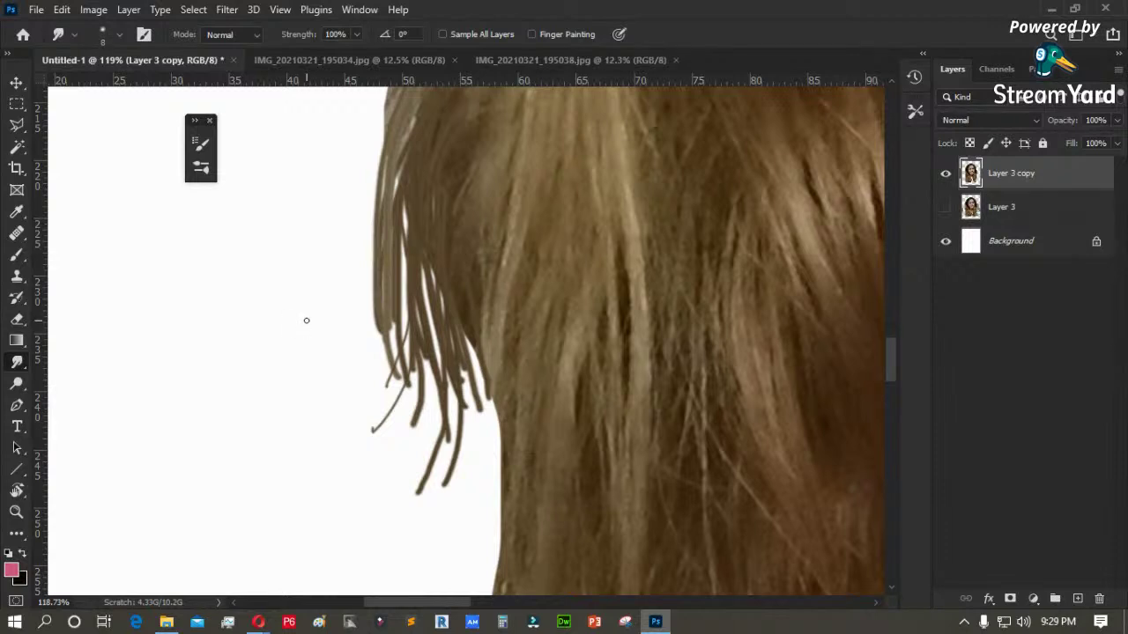
- Reduce the Smudge brush to 3 px and smudge several thin strands downward across the left hair tips
key(bracketright)
key(bracketright)
key(bracketright)
key(bracketright)
key(bracketright)
key(bracketright)
key(bracketright)
key(bracketright)
key(bracketleft)
key(bracketleft)
key(bracketleft)
key(bracketleft)
key(bracketleft)
key(bracketleft)
key(bracketleft)
key(bracketleft)
mouse_move(401, 328)
mouse_down()
mouse_move(390, 418)
mouse_move(403, 453)
mouse_up()
drag(438, 300, 439, 434)
drag(421, 335, 419, 442)
mouse_move(428, 359)
mouse_down()
mouse_move(427, 445)
mouse_move(427, 429)
mouse_move(446, 480)
mouse_up()
drag(484, 331, 486, 480)
drag(486, 374, 482, 486)
drag(467, 332, 469, 445)
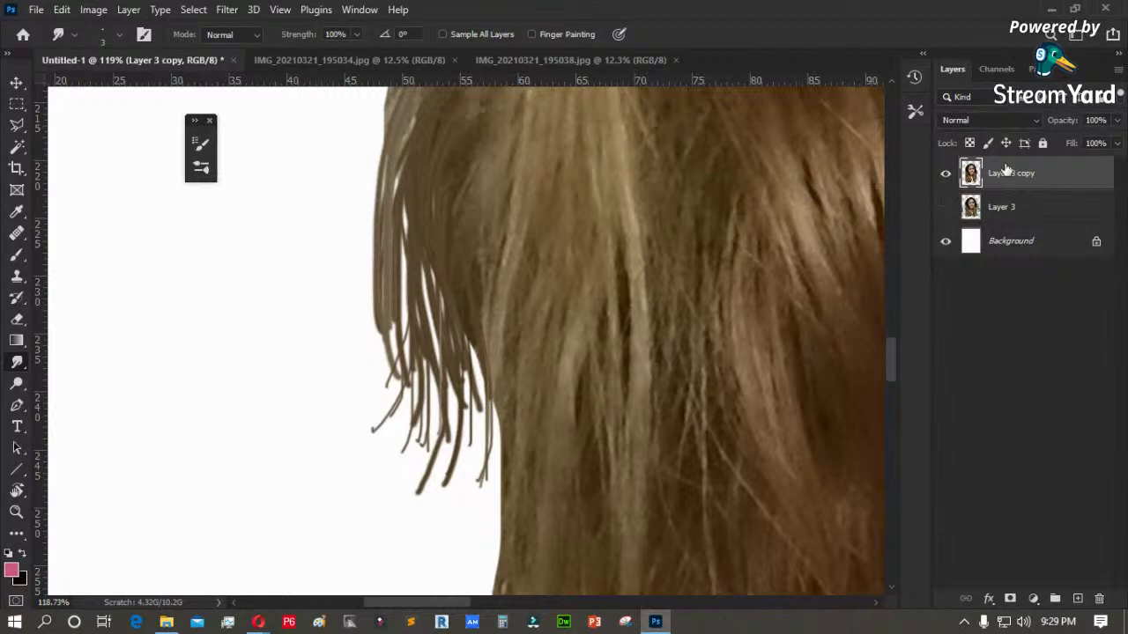
- Add a new layer above Layer 3 copy and choose a hair-like Brush preset from the Wet Media Brushes group
click(1078, 599)
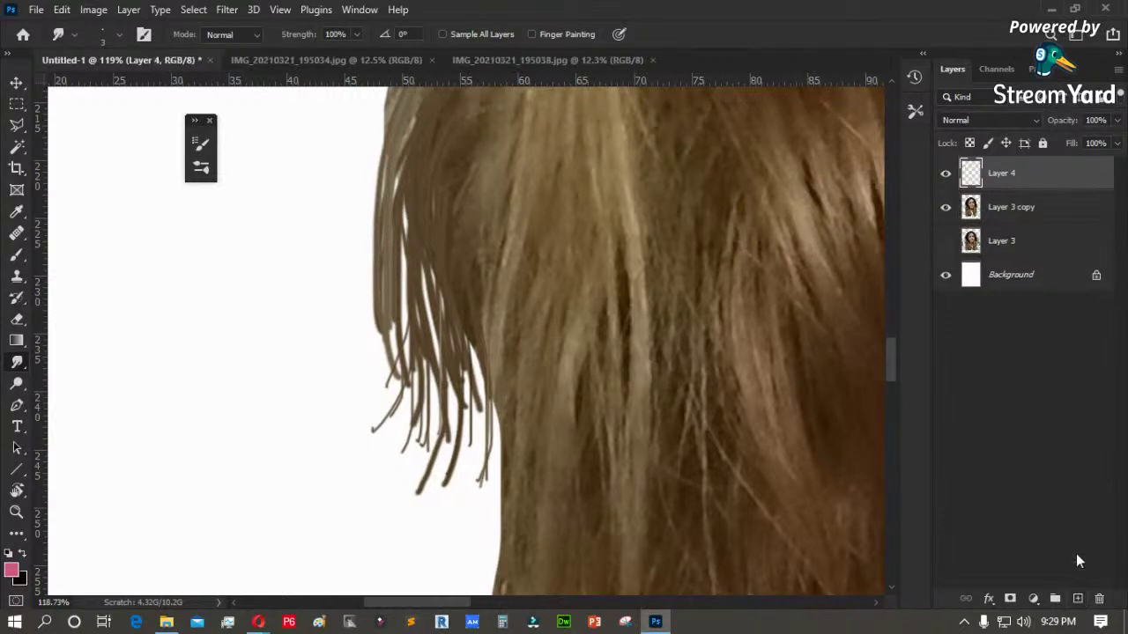
key(b)
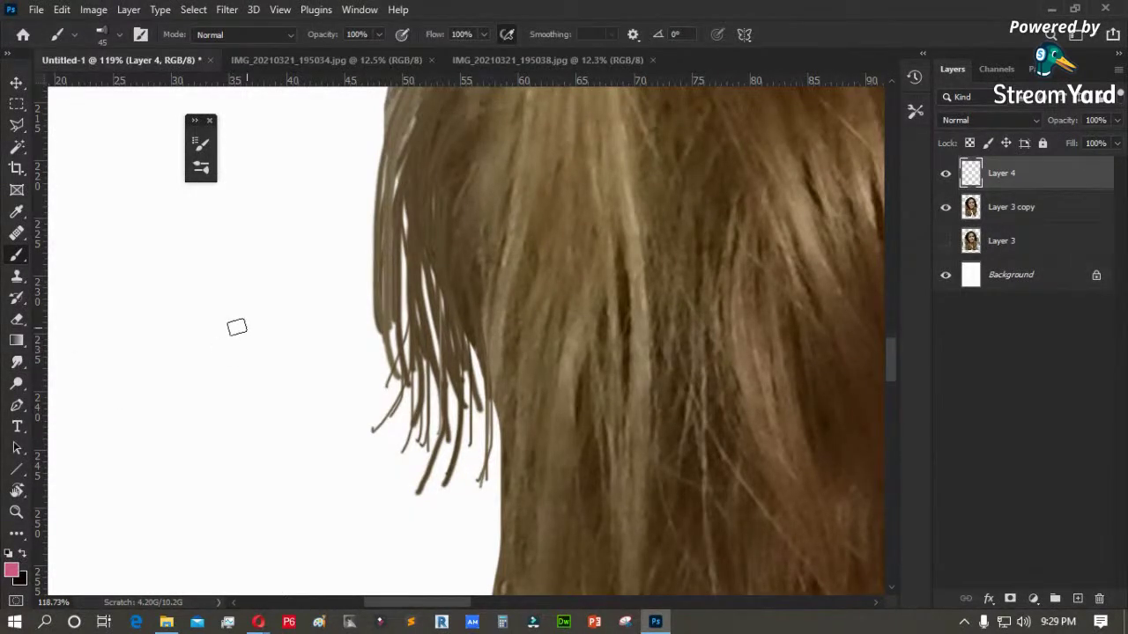
right_click(239, 320)
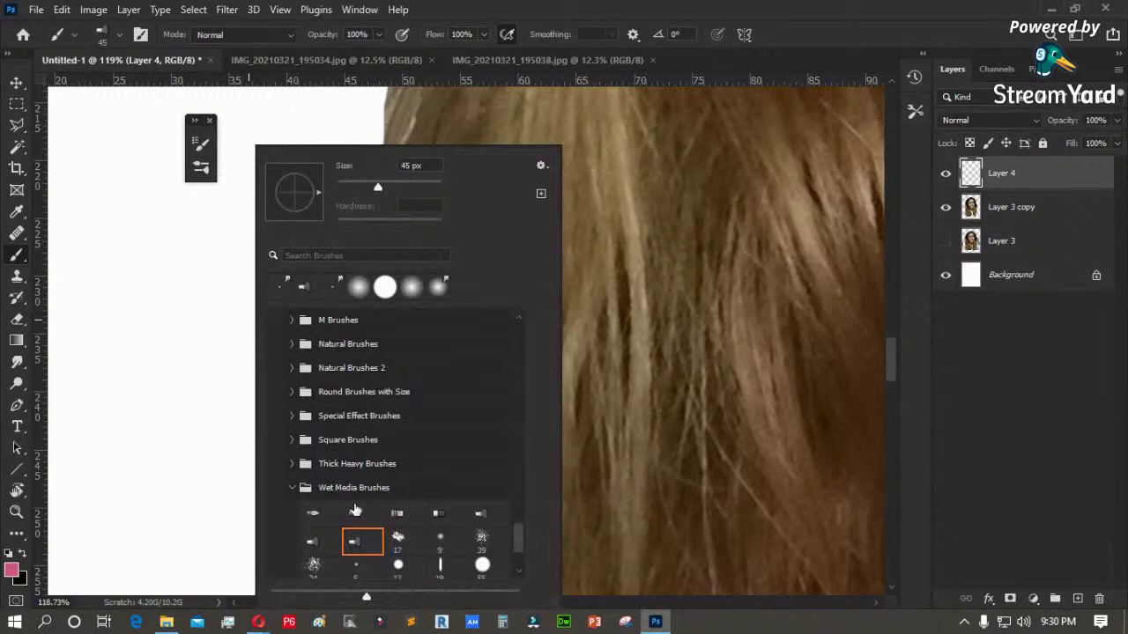
scroll(519, 546, down, 1)
scroll(519, 544, down, 2)
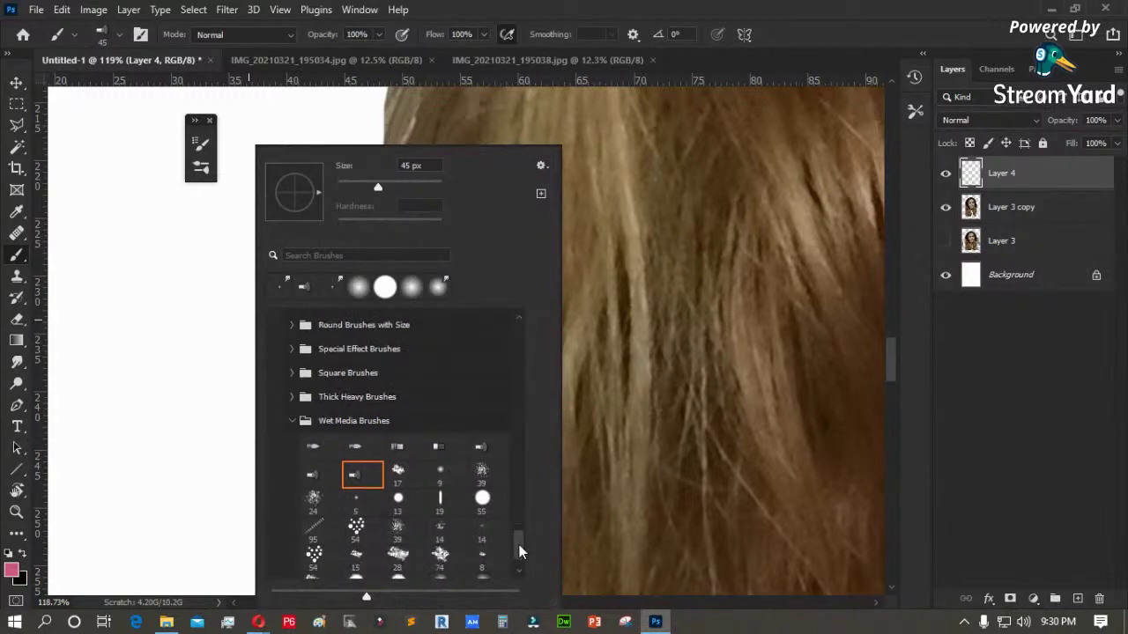
scroll(519, 544, up, 2)
click(397, 462)
click(143, 408)
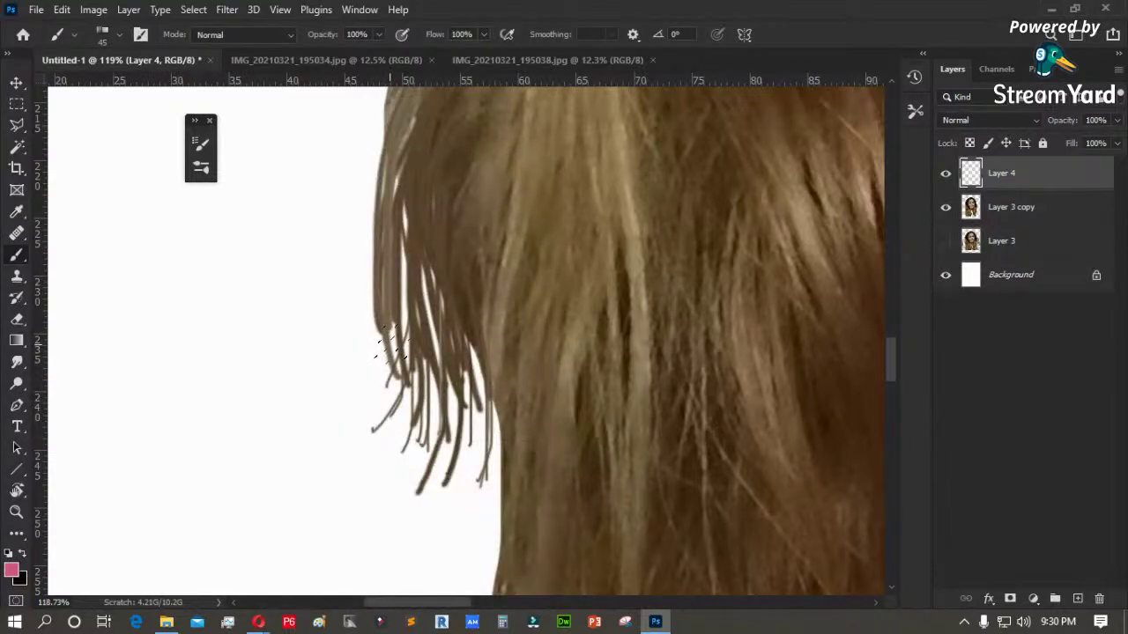
- Sample a brown from the hair as the foreground color and move Layer 4 beneath Layer 3 copy
key(i)
click(468, 303)
click(457, 300)
key(b)
drag(996, 180, 999, 221)
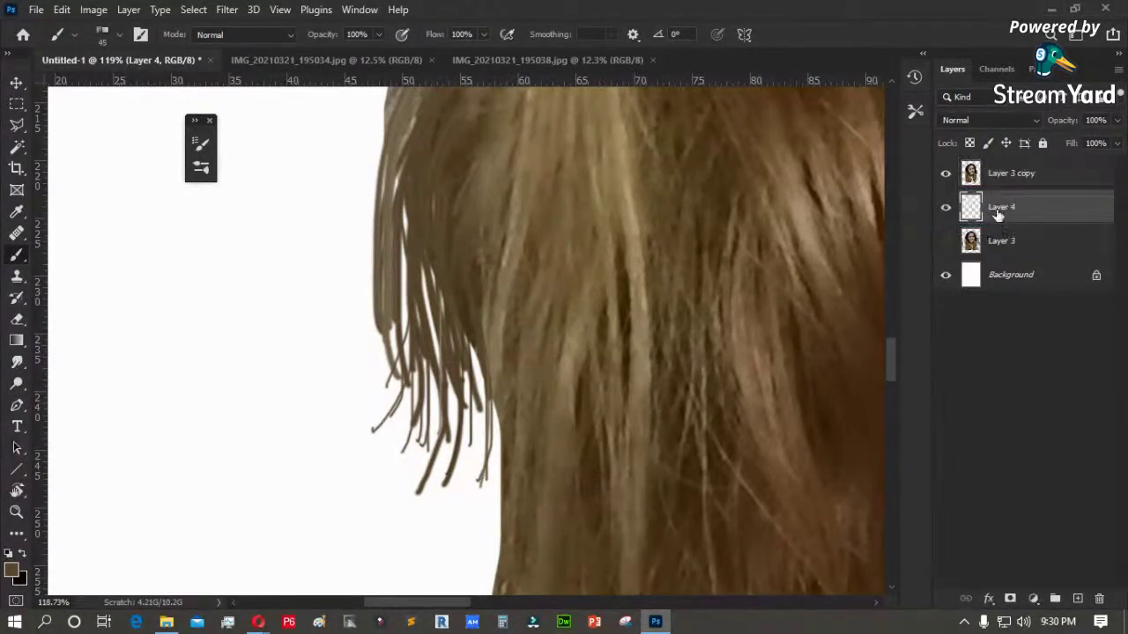
- Paint fine brown strands on Layer 4 at the left hair tips and along the hair edge just below them
drag(450, 390, 424, 447)
drag(467, 414, 442, 482)
key(space)
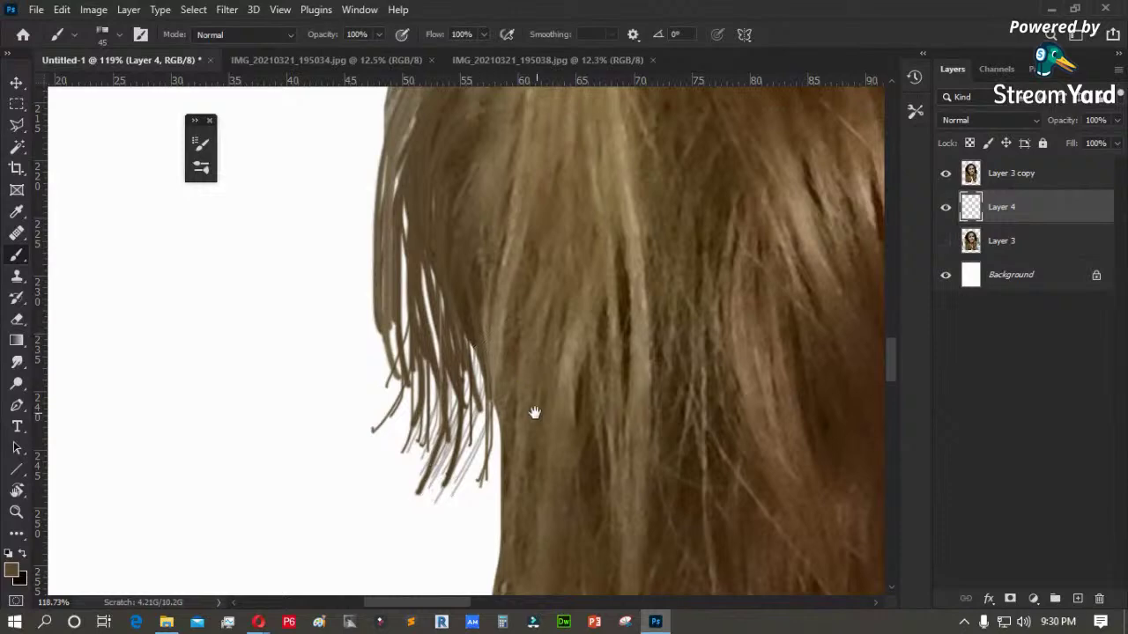
drag(537, 414, 522, 359)
mouse_move(489, 267)
mouse_down()
mouse_move(460, 492)
mouse_move(479, 480)
mouse_move(457, 447)
mouse_move(491, 250)
mouse_move(406, 441)
mouse_up()
key(space)
drag(490, 233, 425, 430)
mouse_move(507, 219)
mouse_down()
mouse_move(468, 407)
mouse_move(412, 459)
mouse_up()
drag(495, 226, 372, 481)
drag(490, 361, 394, 506)
drag(494, 392, 397, 518)
- Continue painting fine strands on Layer 4 down the left hair edge to the small notch
key(space)
drag(407, 520, 422, 374)
drag(482, 216, 378, 430)
drag(470, 282, 369, 533)
drag(470, 303, 379, 548)
drag(467, 330, 397, 545)
mouse_move(467, 354)
mouse_down()
mouse_move(421, 534)
mouse_move(391, 395)
mouse_up()
key(space)
drag(432, 255, 379, 432)
drag(433, 297, 395, 448)
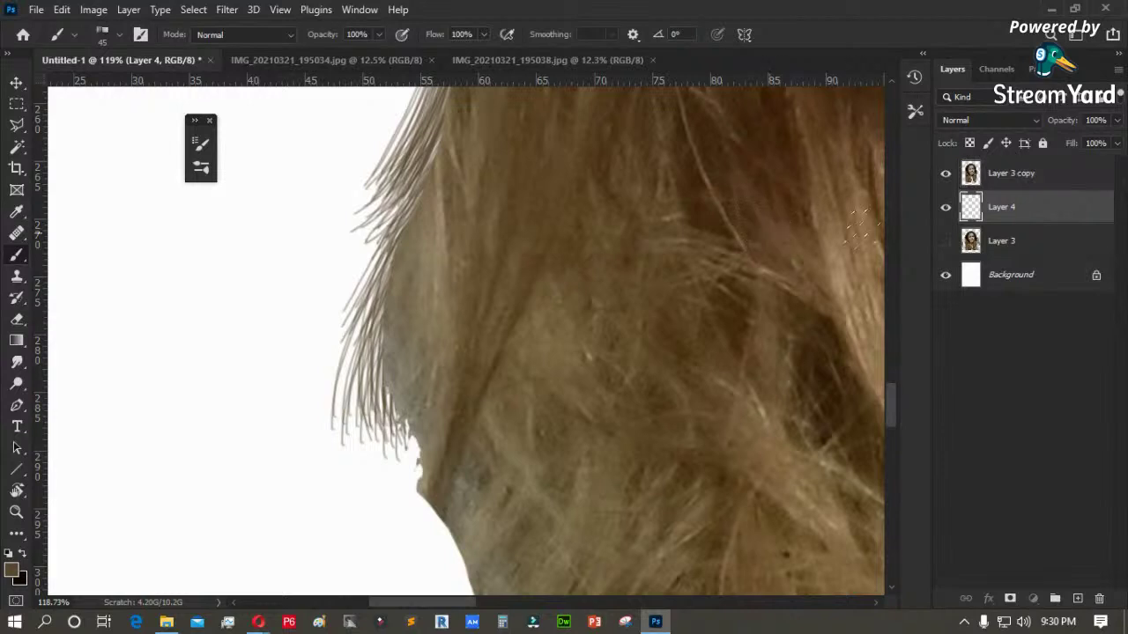
- Try Layer 4 above Layer 3 copy, then return it beneath that layer
drag(1001, 205, 1001, 167)
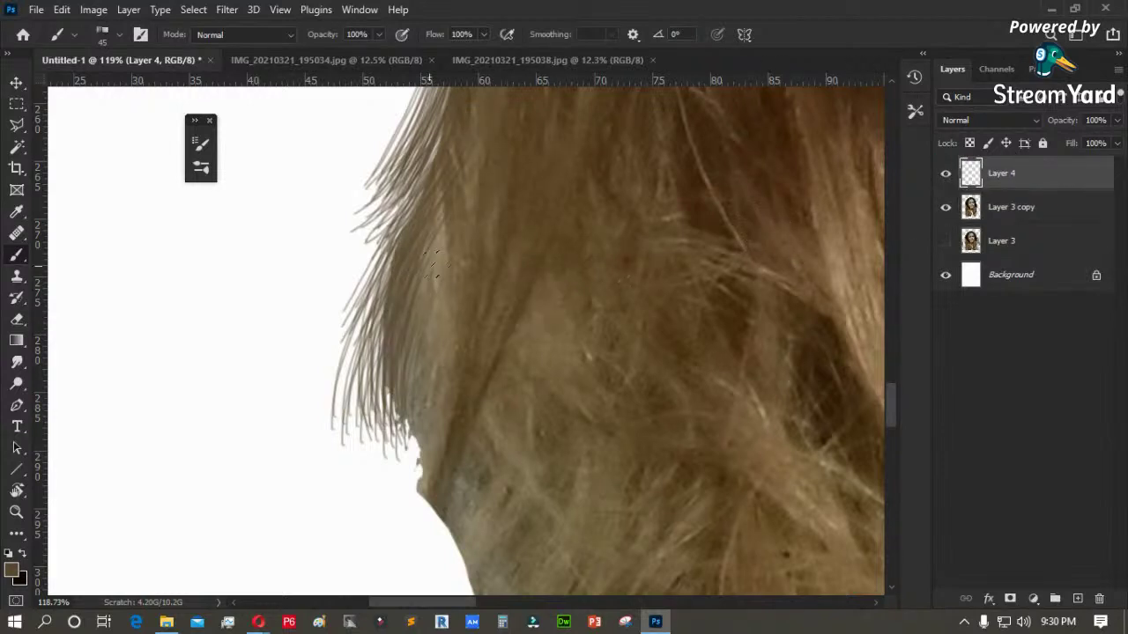
key(space)
drag(494, 230, 476, 398)
drag(1045, 176, 1014, 169)
- Paint short fine strands on Layer 4 along the hair edge just below the notch
scroll(411, 334, down, 3)
drag(382, 463, 375, 513)
drag(393, 495, 378, 532)
key(space)
drag(441, 477, 403, 309)
drag(382, 414, 366, 460)
drag(397, 433, 383, 481)
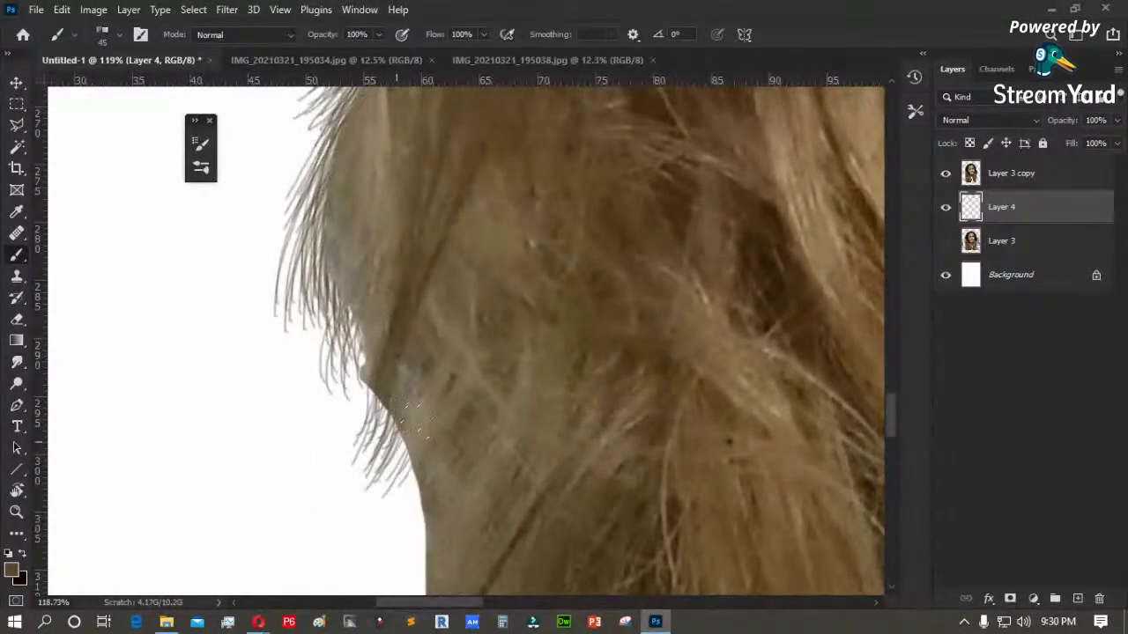
- Show Layer 3 and set its Fill to 65% as a reference for the original hair outline
click(946, 242)
click(1000, 249)
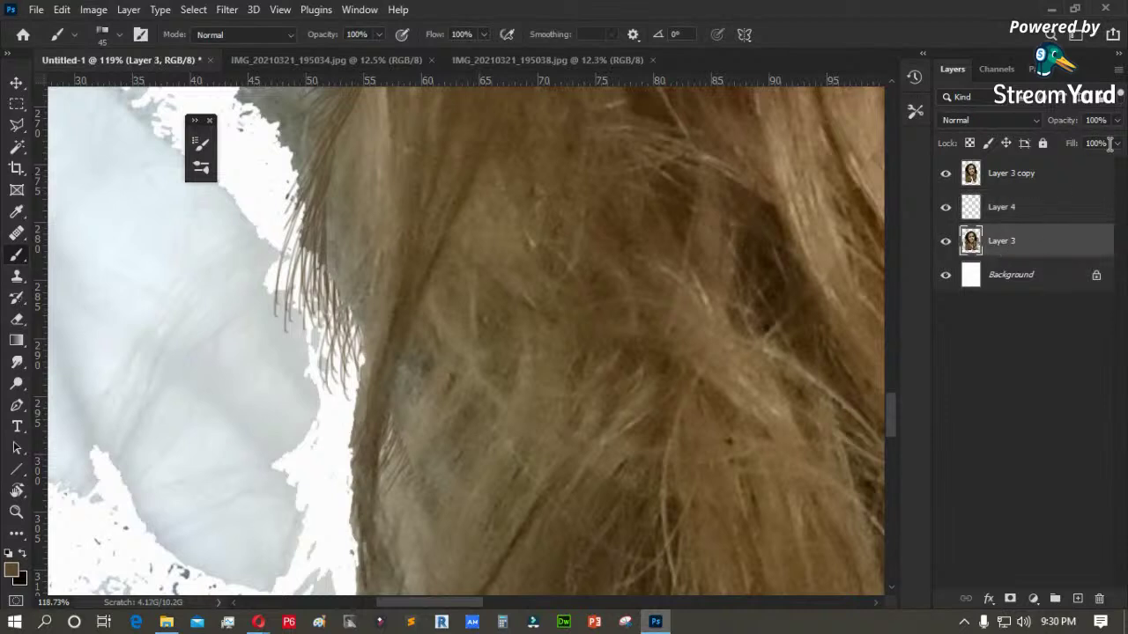
drag(1091, 169, 1089, 163)
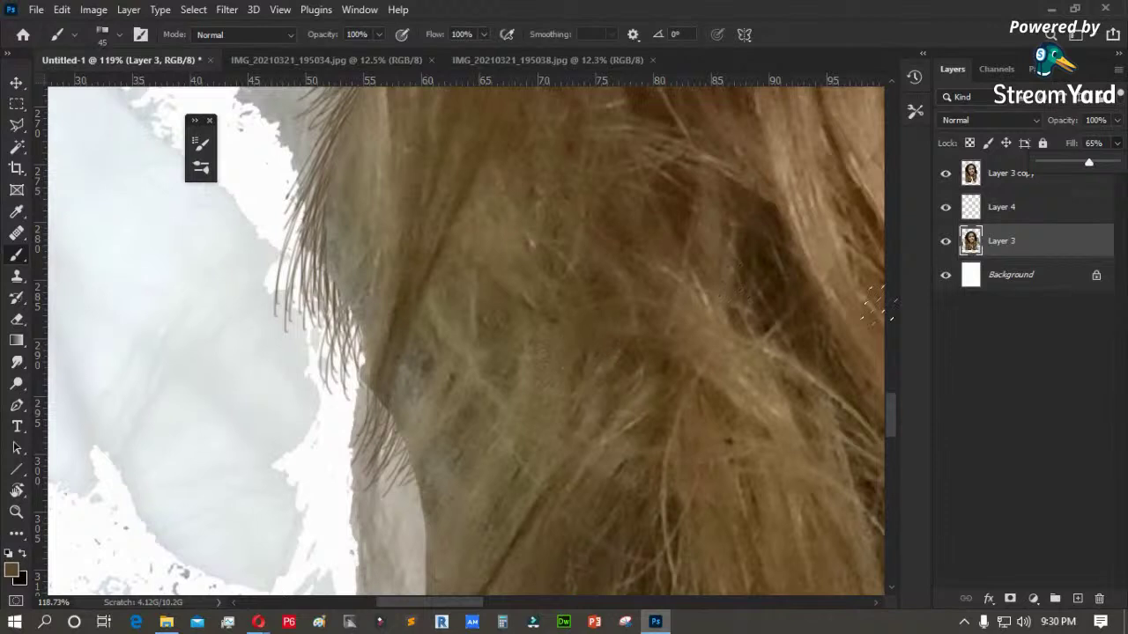
- Paint overlapping fine strands on Layer 3 copy over the inward-curving lower part of the left hair edge
click(993, 187)
drag(416, 434, 373, 322)
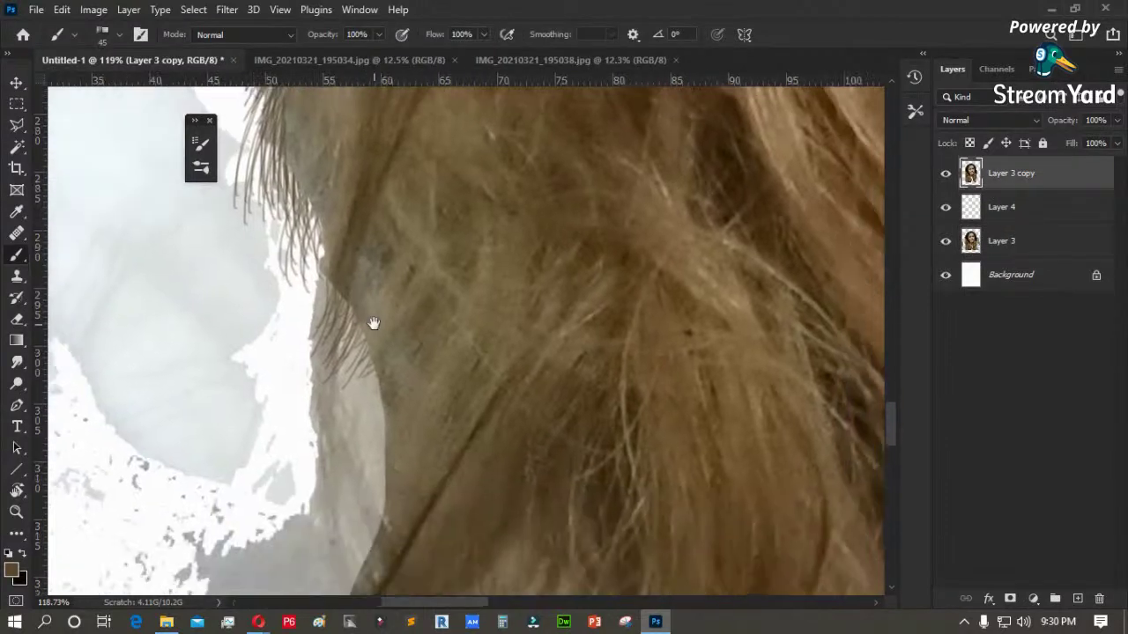
drag(377, 199, 344, 343)
drag(342, 189, 321, 359)
drag(368, 273, 352, 409)
drag(393, 326, 365, 474)
drag(411, 387, 383, 474)
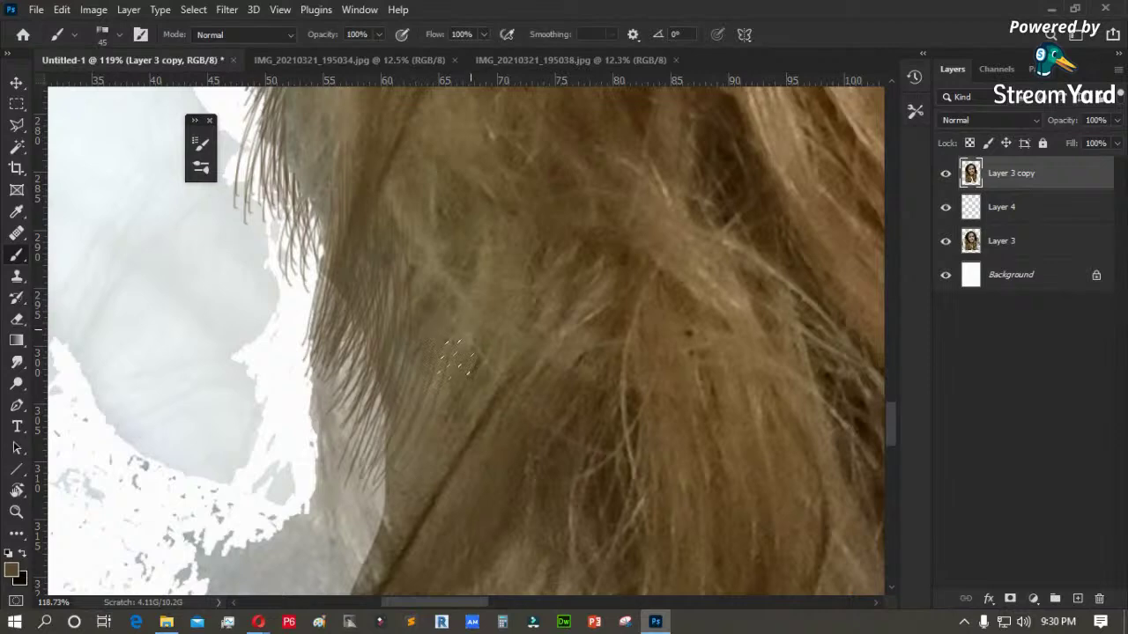
- Paint fine strands on Layer 3 copy over the left hair edge where it starts to slant outward
mouse_move(396, 430)
mouse_down()
mouse_move(395, 309)
mouse_move(363, 413)
mouse_up()
drag(396, 375, 352, 467)
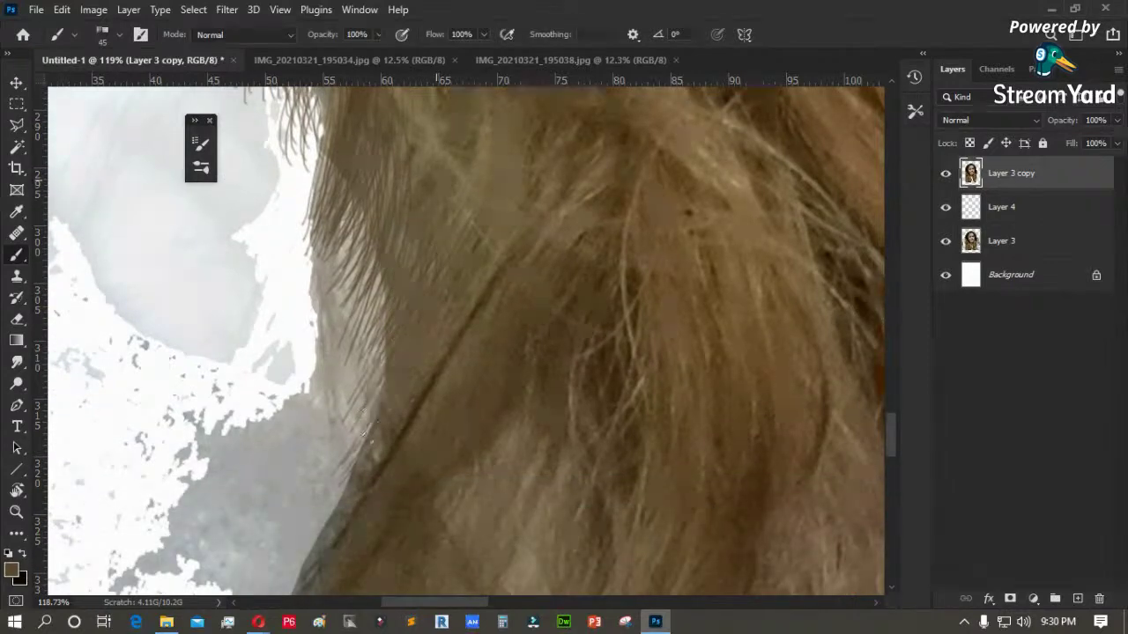
drag(379, 326, 328, 416)
- Paint fine strands on Layer 4 along the outward-slanting lower part of the left hair edge
click(1022, 210)
mouse_move(375, 373)
mouse_down()
mouse_move(306, 485)
mouse_move(321, 480)
mouse_up()
mouse_move(365, 421)
mouse_down()
mouse_move(321, 506)
mouse_move(332, 292)
mouse_up()
drag(378, 238, 268, 449)
drag(361, 282, 313, 476)
drag(370, 225, 277, 379)
mouse_move(342, 270)
mouse_down()
mouse_move(251, 459)
mouse_move(307, 485)
mouse_move(292, 458)
mouse_up()
drag(353, 295, 311, 471)
- Paint short curved strands on Layer 4 around the outward bulge near the end of the left hair
mouse_move(338, 422)
mouse_down()
mouse_move(296, 313)
mouse_move(286, 411)
mouse_up()
drag(304, 327, 265, 414)
drag(250, 284, 229, 365)
drag(278, 234, 249, 370)
drag(315, 351, 286, 430)
drag(328, 370, 300, 428)
- Paint overlapping strands on Layer 4 fanning outward from the lower-left corner of the hair
mouse_move(415, 456)
mouse_down()
mouse_move(352, 299)
mouse_move(289, 392)
mouse_up()
mouse_move(379, 292)
mouse_down()
mouse_move(304, 374)
mouse_move(302, 403)
mouse_up()
drag(420, 340, 311, 446)
mouse_move(321, 405)
mouse_down()
mouse_move(273, 458)
mouse_move(280, 476)
mouse_up()
drag(324, 430, 269, 504)
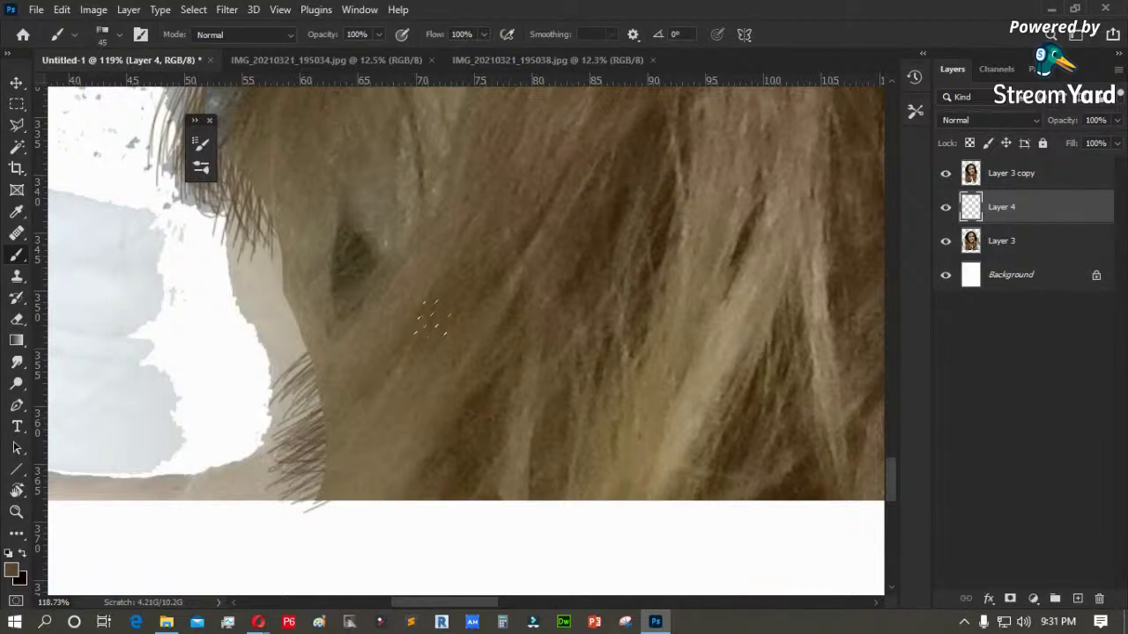
drag(321, 392, 231, 467)
drag(264, 459, 204, 492)
drag(322, 384, 269, 428)
mouse_move(291, 406)
mouse_down()
mouse_move(237, 440)
mouse_move(236, 476)
mouse_up()
mouse_move(324, 454)
mouse_down()
mouse_move(220, 511)
mouse_move(245, 500)
mouse_up()
- Paint strands on Layer 3 copy over the lower-left corner so the hair blends into the fanned strands
click(1020, 173)
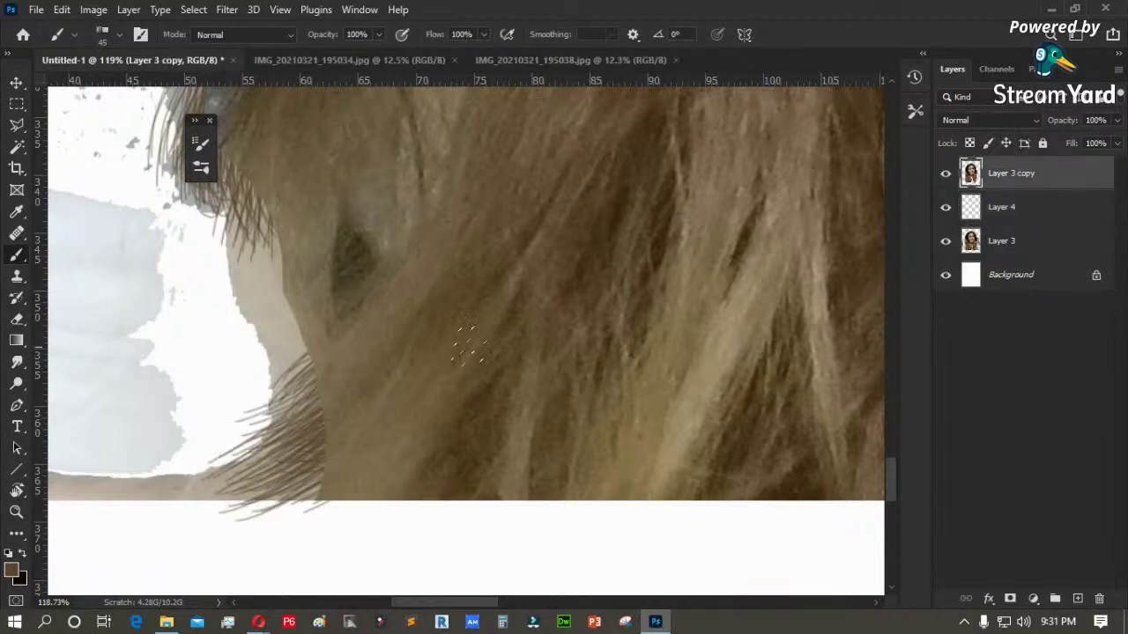
drag(356, 328, 211, 467)
drag(357, 379, 321, 410)
drag(334, 340, 257, 412)
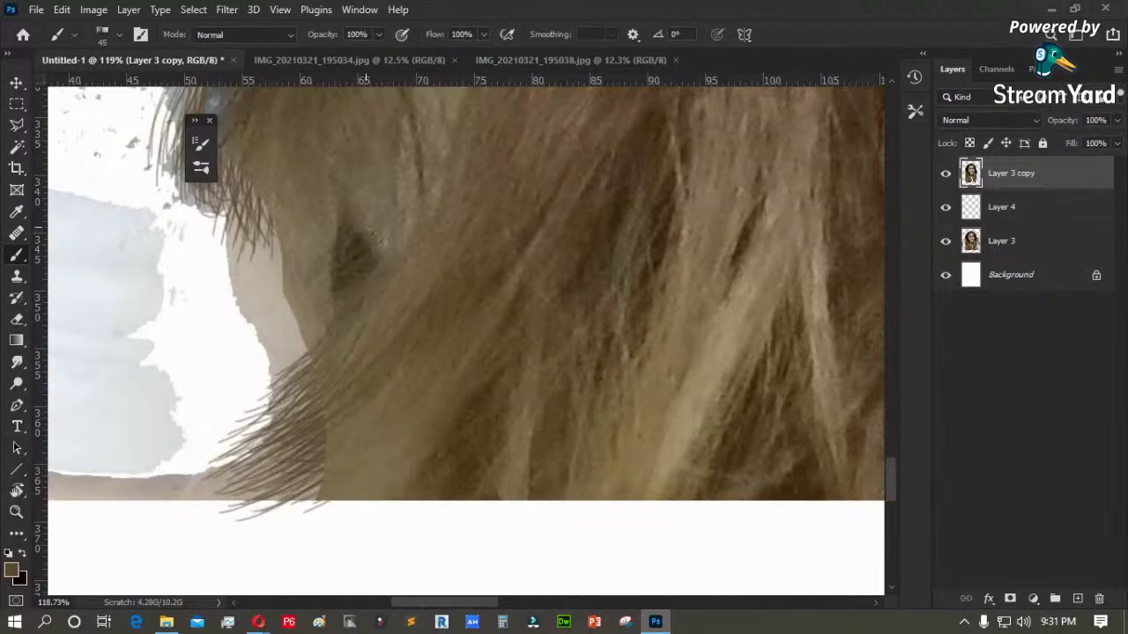
drag(326, 315, 239, 414)
mouse_move(339, 462)
mouse_down()
mouse_move(229, 540)
mouse_move(255, 522)
mouse_up()
- Paint overlapping strands on Layer 3 copy over the bulge and the gap above the lower-left hair corner
drag(320, 355, 334, 459)
drag(286, 233, 253, 336)
drag(242, 190, 227, 359)
drag(260, 229, 266, 368)
drag(252, 282, 203, 405)
drag(264, 313, 236, 419)
mouse_move(296, 292)
mouse_down()
mouse_move(261, 360)
mouse_move(245, 451)
mouse_up()
drag(304, 310, 233, 487)
drag(271, 448, 223, 499)
mouse_move(330, 340)
mouse_down()
mouse_move(248, 480)
mouse_move(289, 439)
mouse_up()
drag(364, 379, 282, 471)
drag(352, 401, 263, 458)
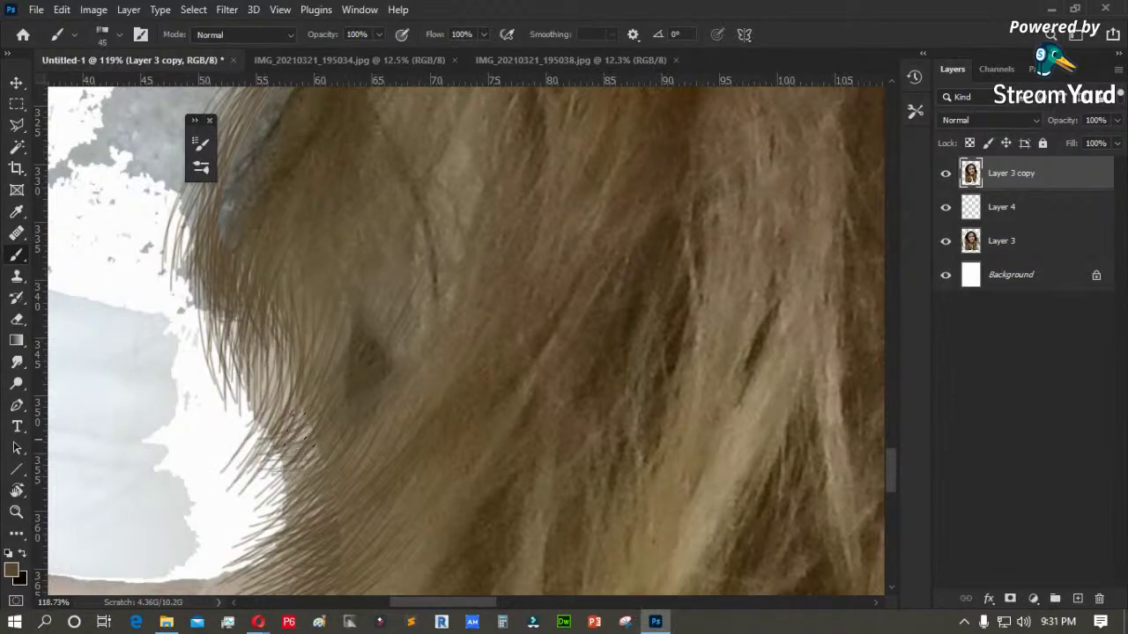
- Paint a tuft of long strands on Layer 3 copy hanging past the straight bottom edge of the left hair
drag(477, 405, 245, 261)
drag(322, 397, 296, 522)
drag(363, 388, 352, 539)
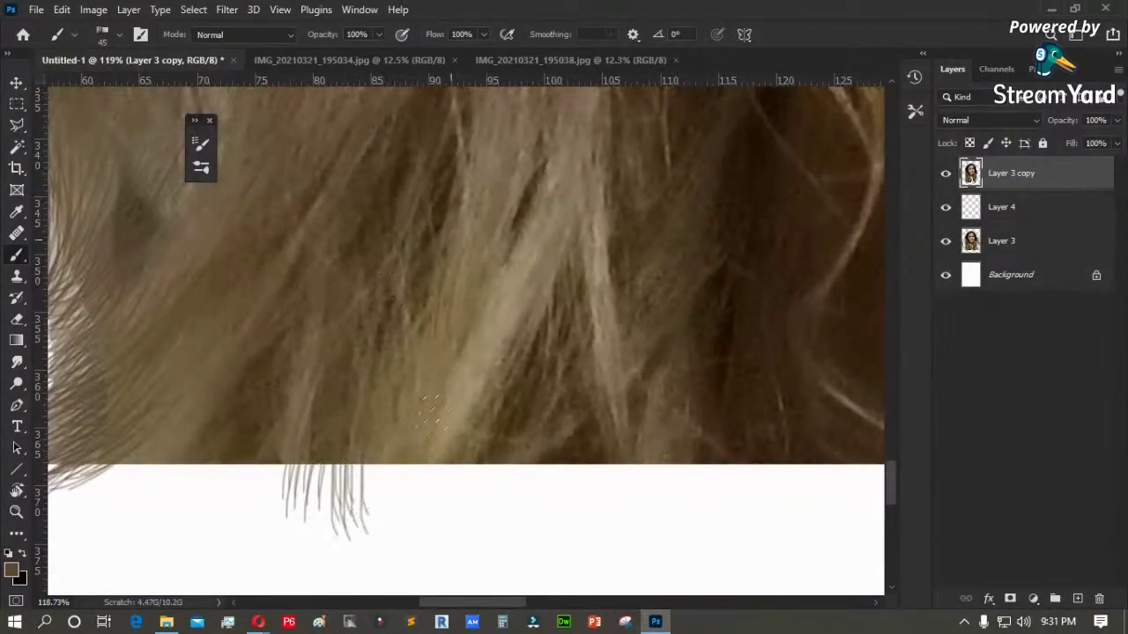
drag(451, 261, 411, 537)
mouse_move(414, 388)
mouse_down()
mouse_move(398, 568)
mouse_move(354, 527)
mouse_up()
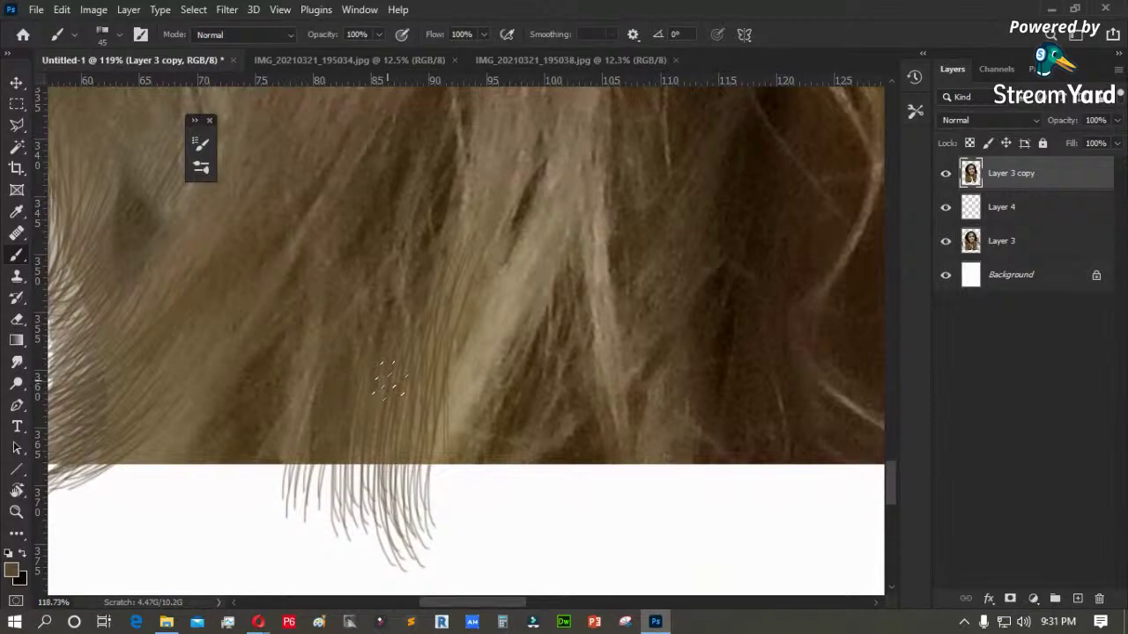
- Compare the whole portrait with and without Layer 3, leaving Layer 3 hidden
key(ctrl+0)
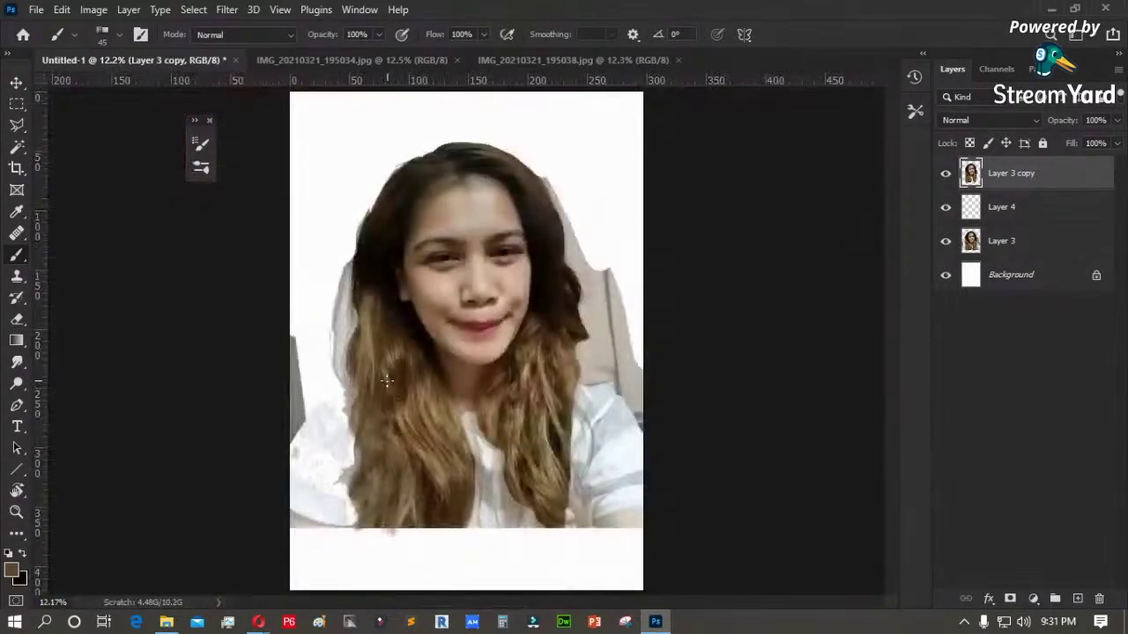
click(947, 242)
click(946, 242)
click(947, 243)
click(947, 243)
click(948, 243)
- Sample the dark brown of the upper-left hair and paint a few fine strands on Layer 4 along that edge
key(z)
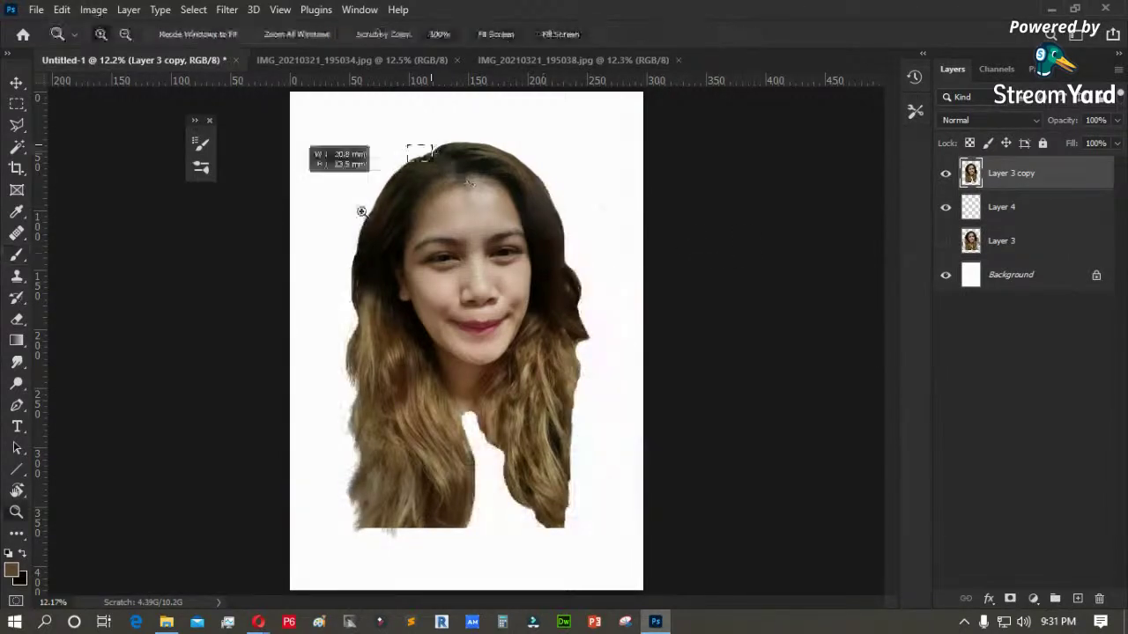
click(414, 270)
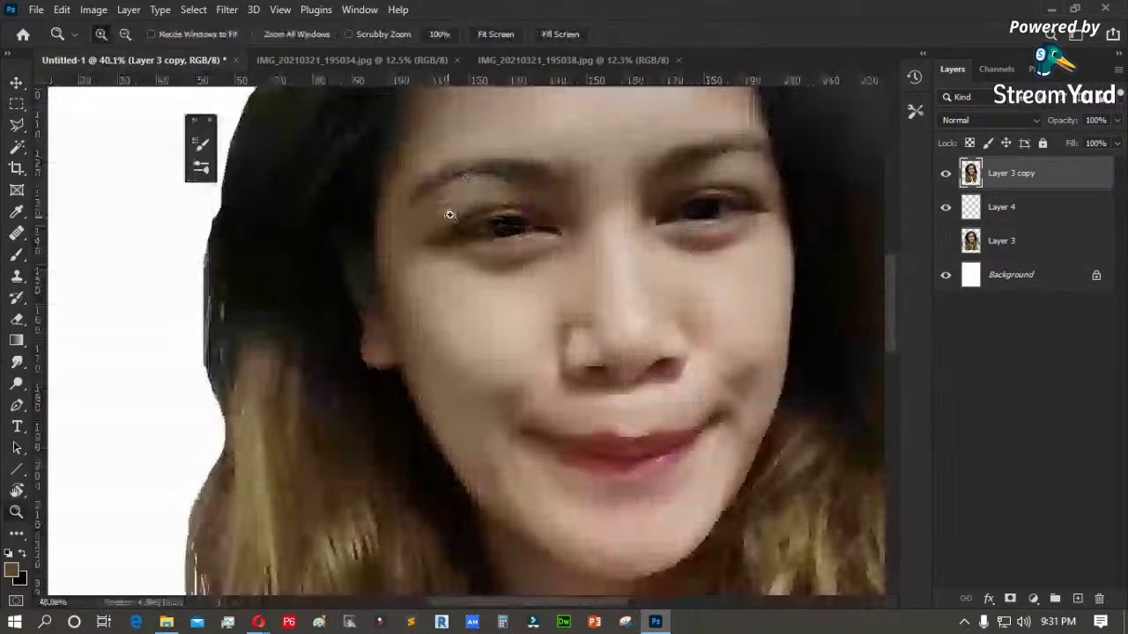
drag(449, 215, 577, 464)
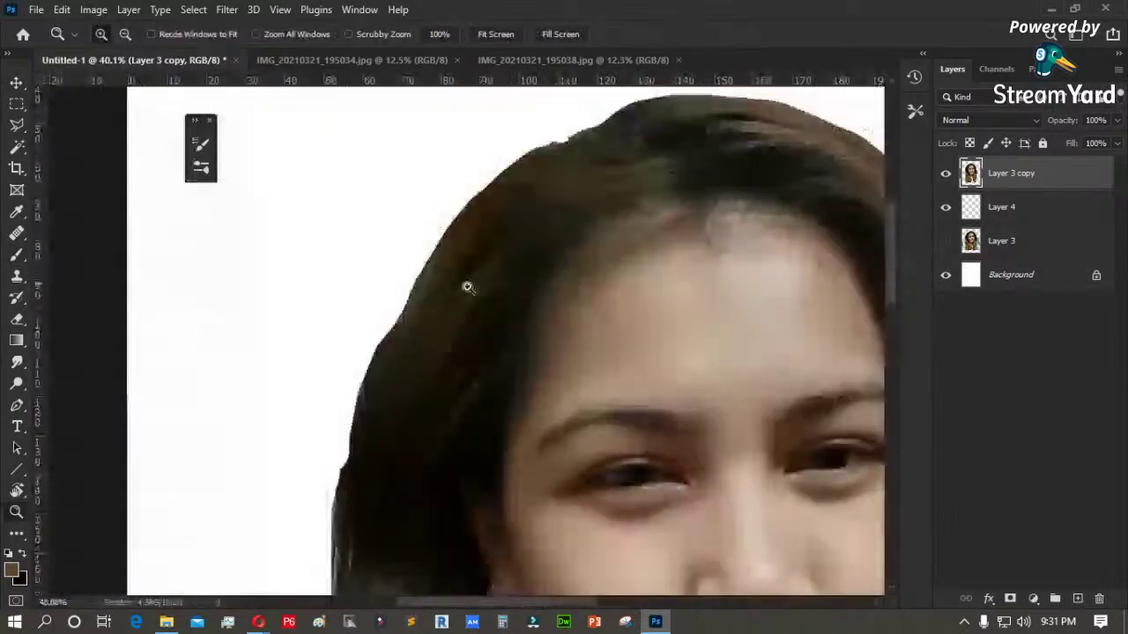
click(978, 212)
drag(578, 125, 270, 505)
key(i)
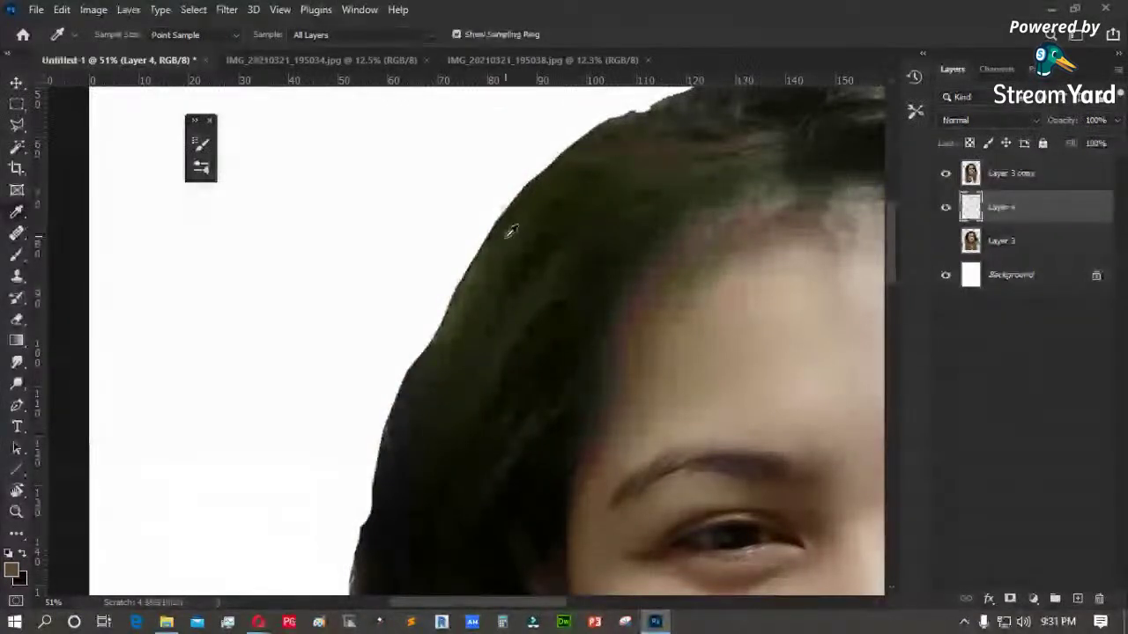
click(499, 237)
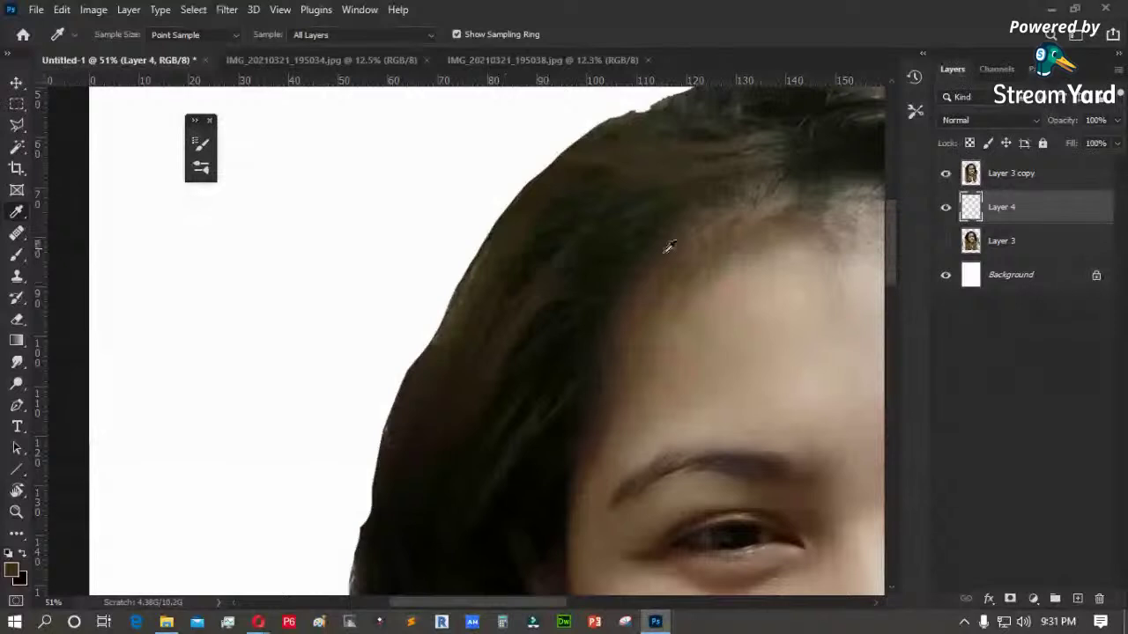
key(b)
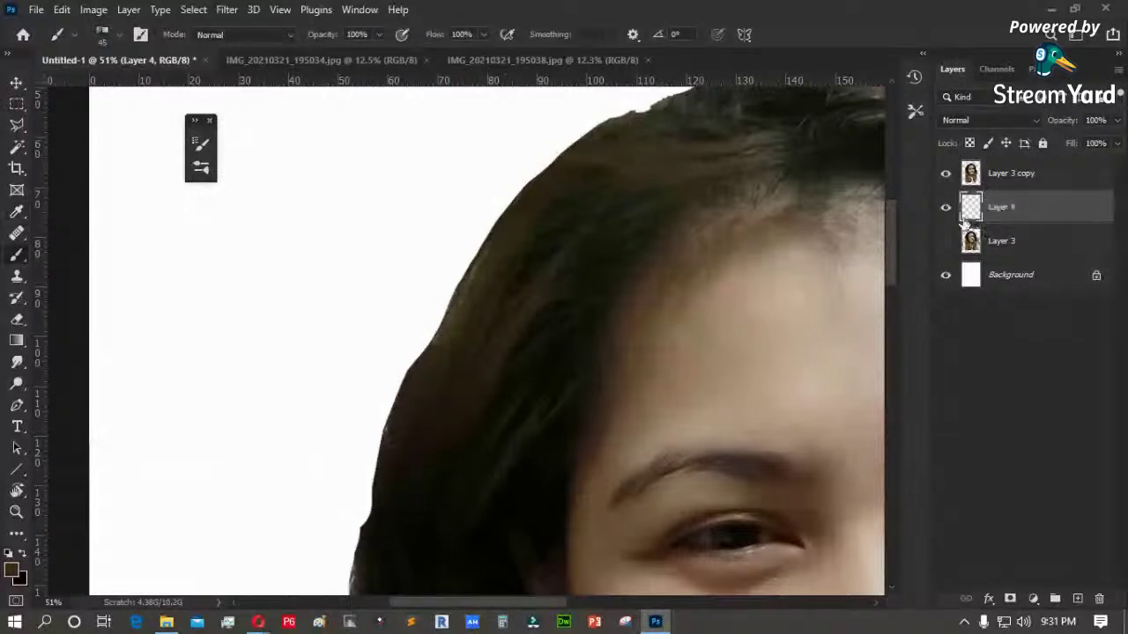
mouse_move(434, 333)
mouse_down()
mouse_move(490, 243)
mouse_move(436, 324)
mouse_up()
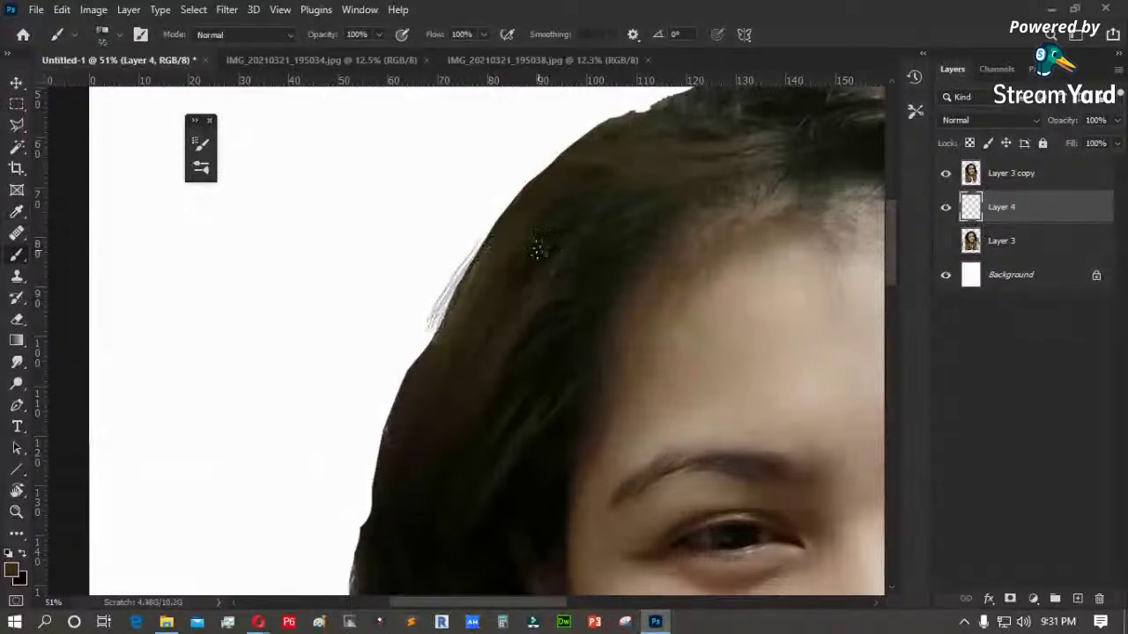
- Enlarge the brush to 90 and paint dark strands on Layer 4 down the upper-left hair edge
key(bracketright)
key(bracketright)
key(bracketright)
key(bracketright)
drag(518, 204, 425, 375)
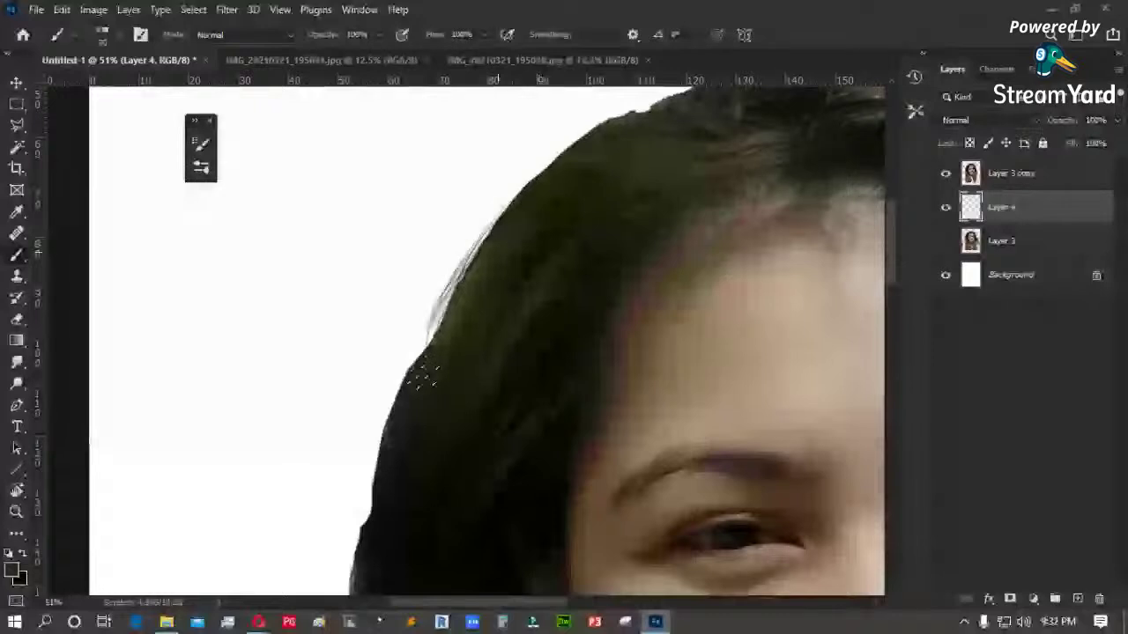
drag(449, 330, 421, 380)
mouse_move(411, 438)
mouse_down()
mouse_move(428, 317)
mouse_move(365, 405)
mouse_up()
drag(420, 309, 360, 416)
mouse_move(432, 279)
mouse_down()
mouse_move(381, 441)
mouse_move(403, 370)
mouse_up()
- Paint long dark strands on Layer 4 down the left hair edge from eye level to below the mouth
scroll(380, 370, down, 4)
mouse_move(408, 290)
mouse_down()
mouse_move(390, 453)
mouse_move(385, 314)
mouse_move(403, 486)
mouse_move(392, 328)
mouse_move(410, 349)
mouse_move(384, 515)
mouse_up()
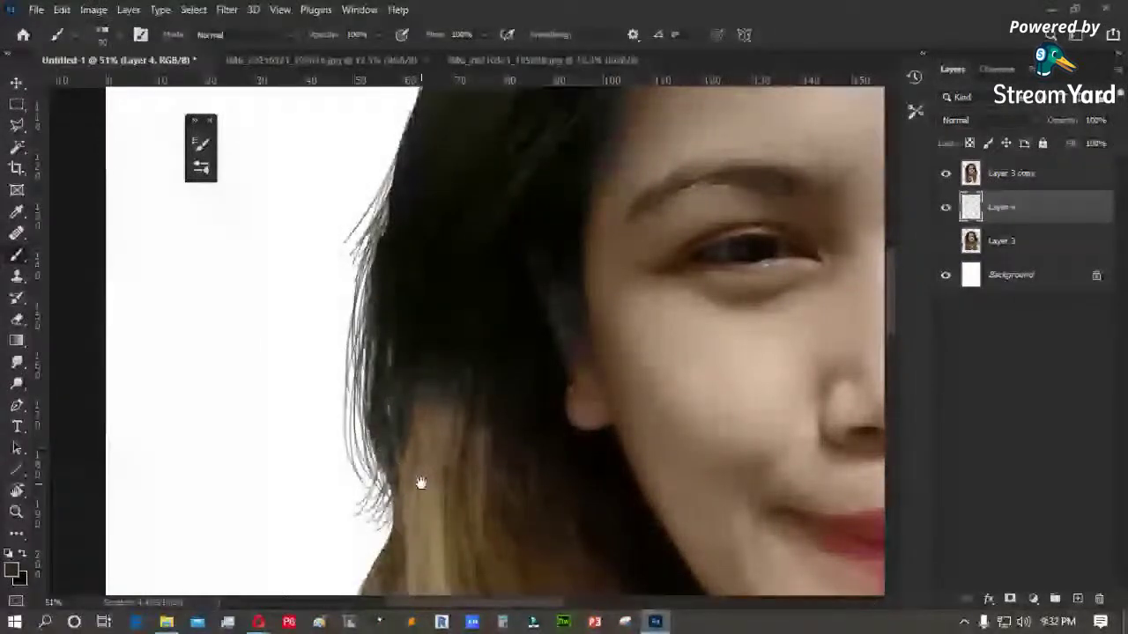
drag(420, 483, 423, 342)
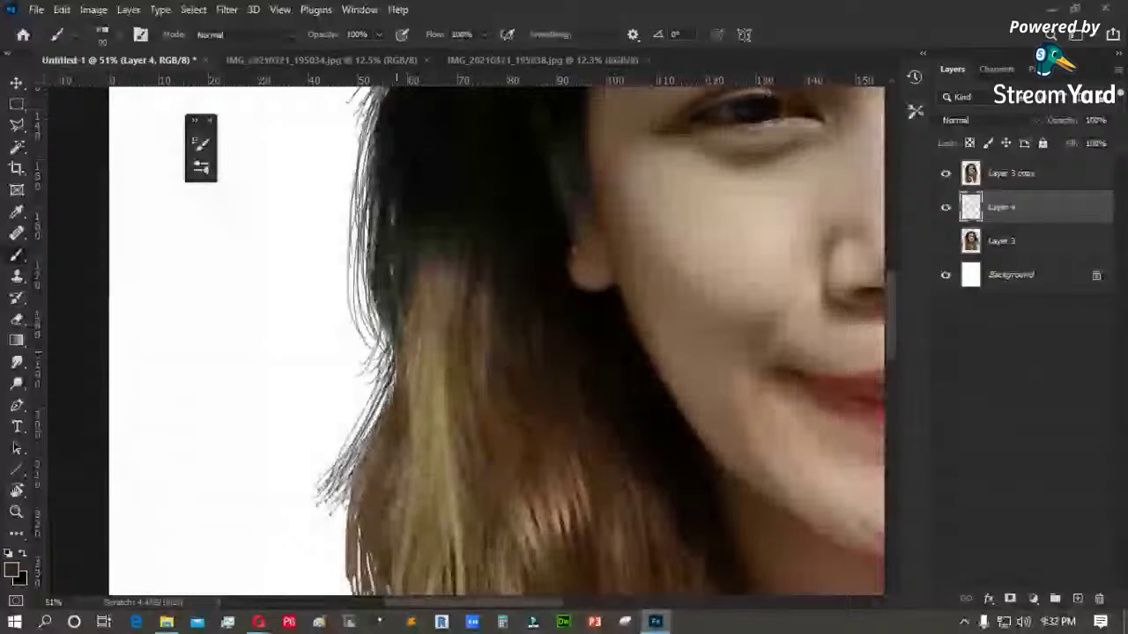
drag(410, 486, 358, 304)
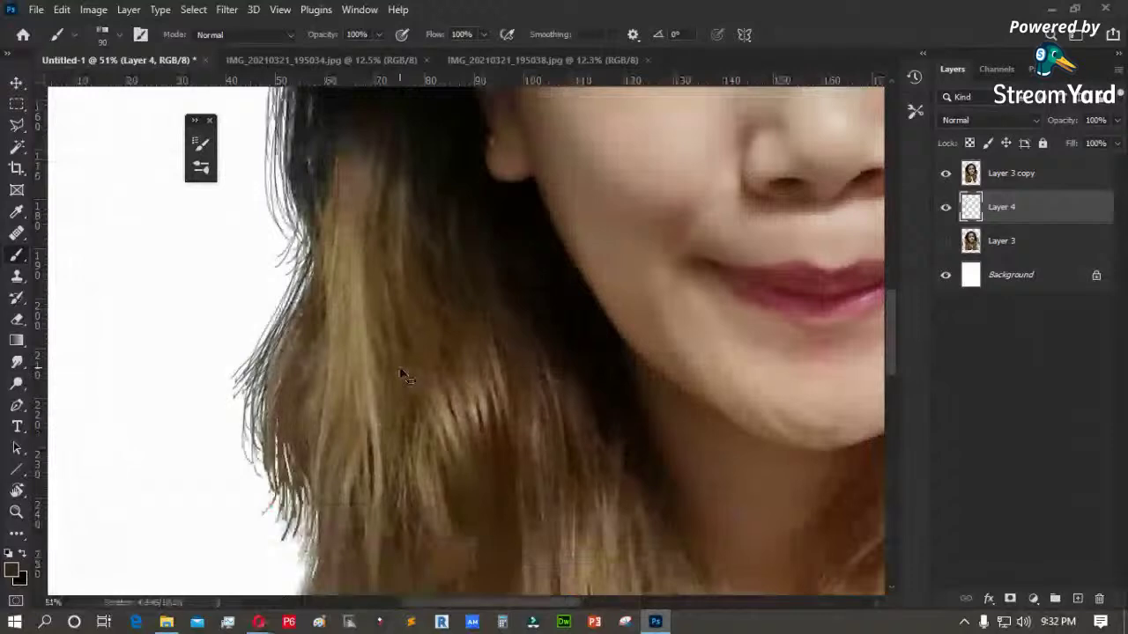
- Examine the portrait photos in a client's folder inside 4 CARICATURES at a larger thumbnail size
key(ctrl+o)
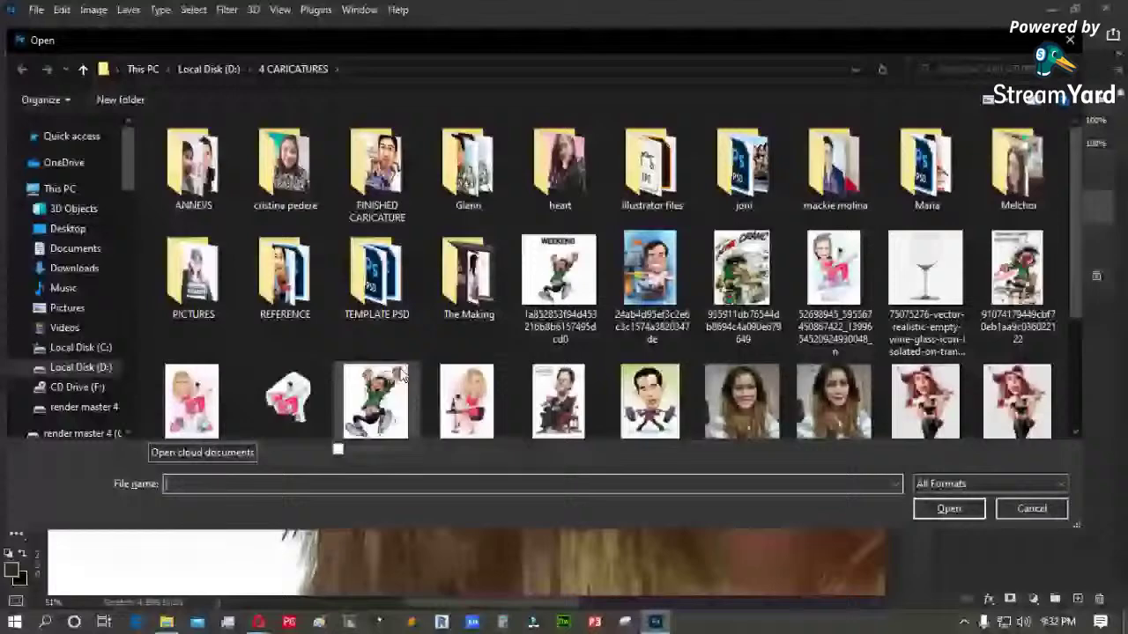
double_click(833, 163)
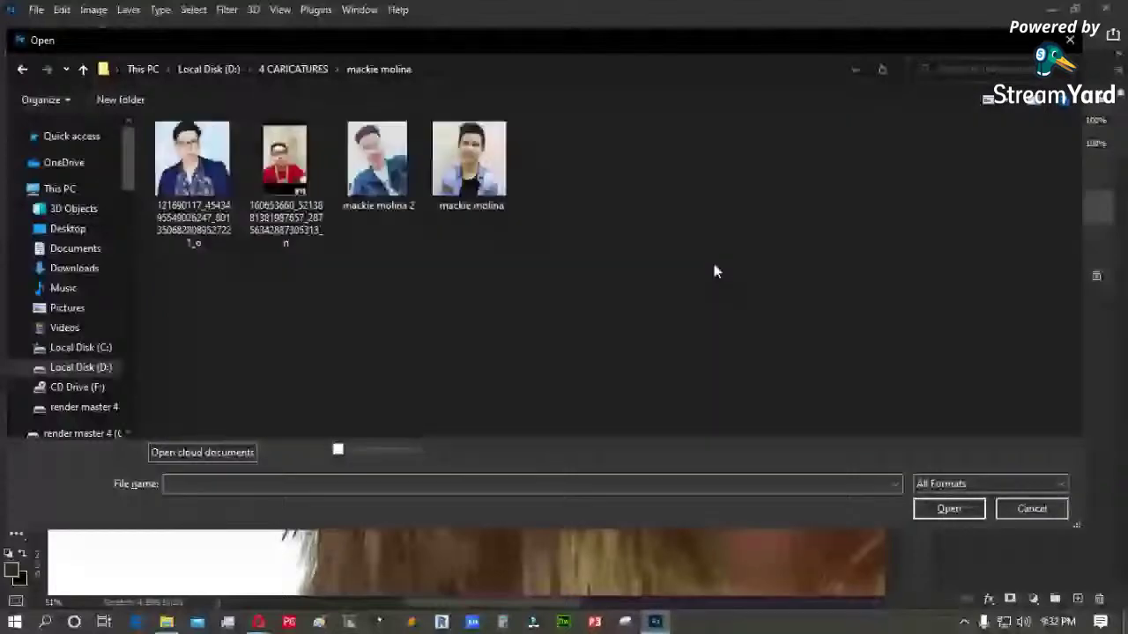
right_click(513, 275)
mouse_move(564, 284)
click(696, 285)
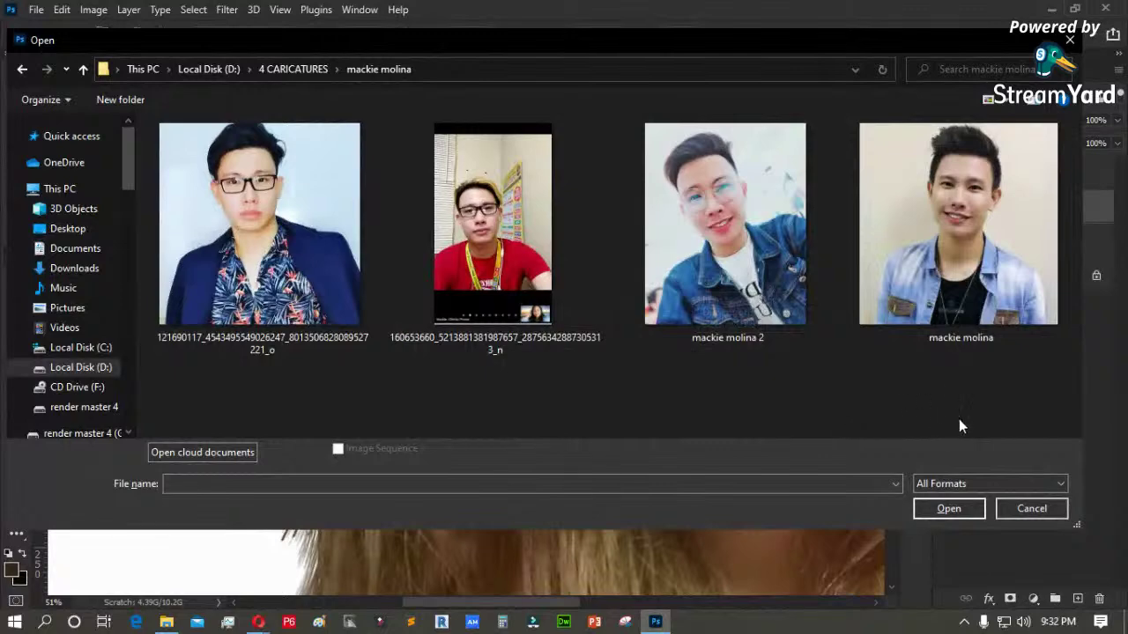
click(1033, 507)
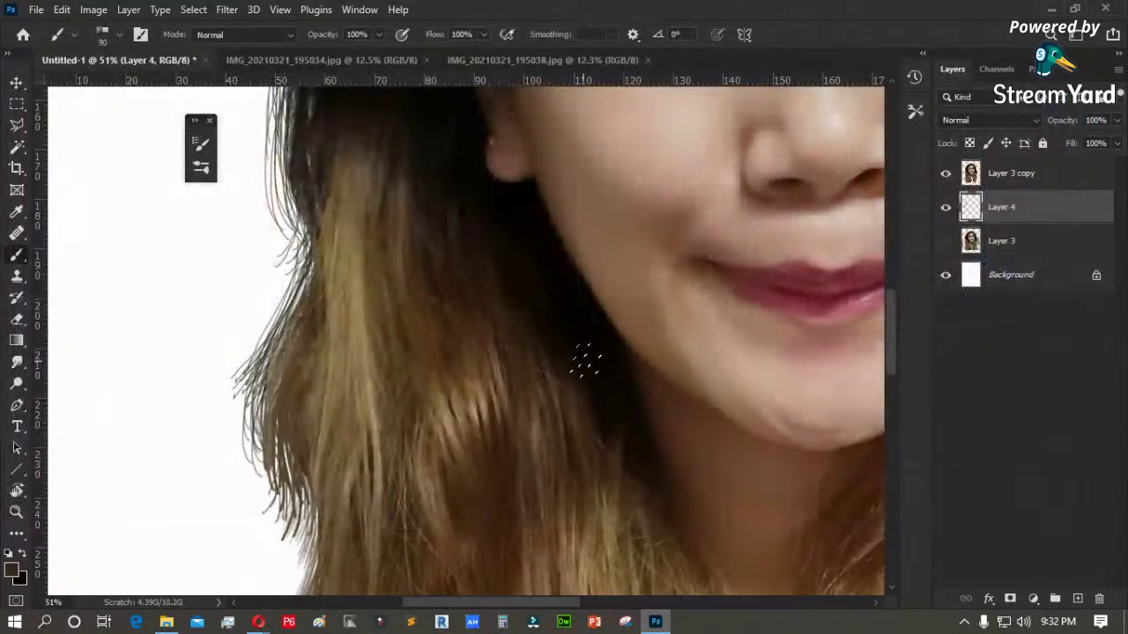
- Paint more curved dark strands on Layer 4 along the left hair edge at chin level
drag(312, 373, 301, 324)
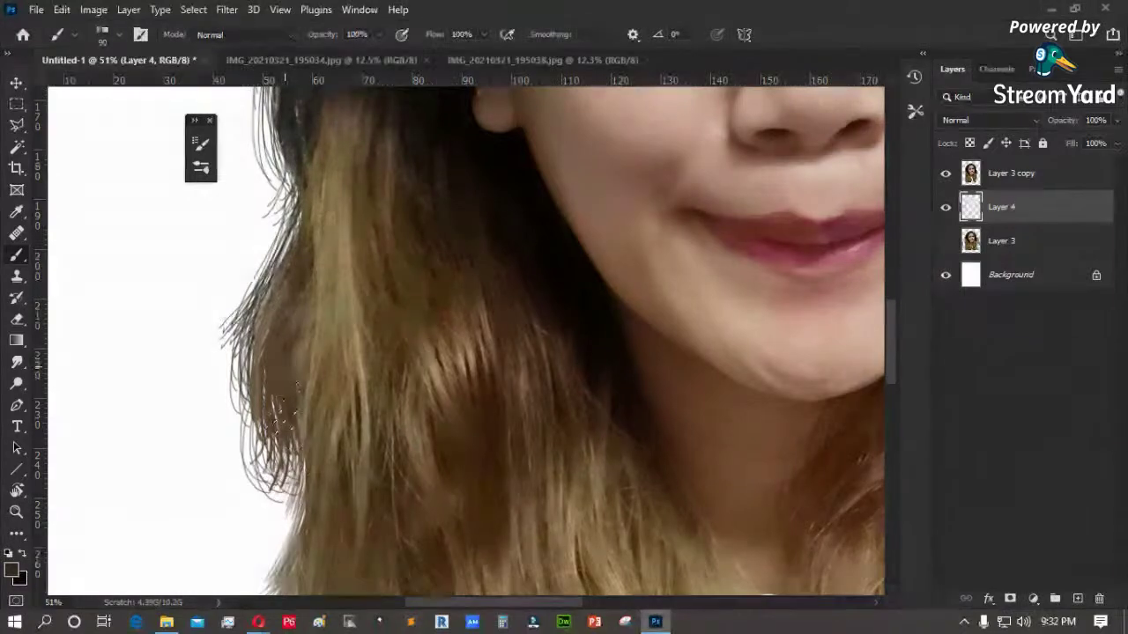
drag(295, 423, 270, 274)
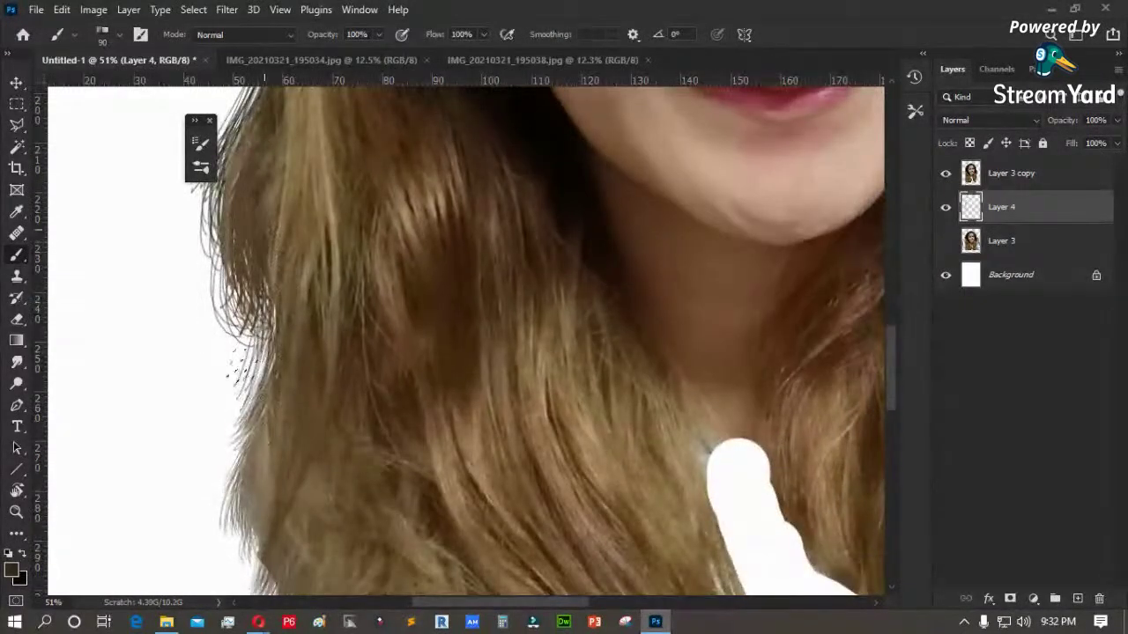
- Sample a light brown hair tone and paint fine strands on Layer 4 beside the top of the white neck gap
drag(550, 388, 234, 323)
drag(467, 399, 463, 214)
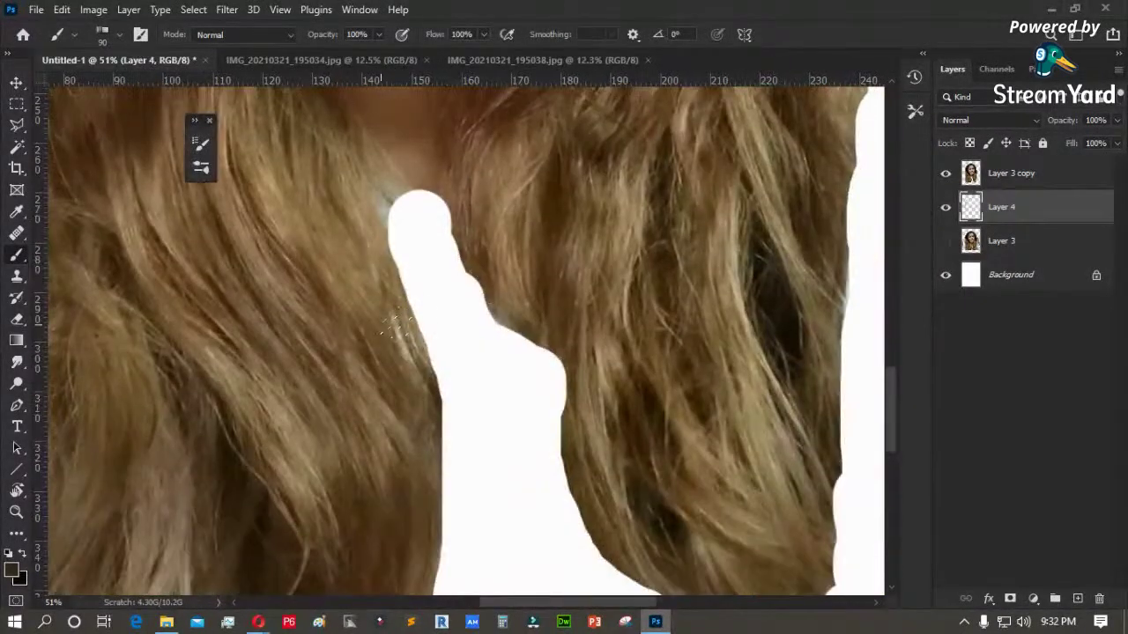
key(i)
click(367, 274)
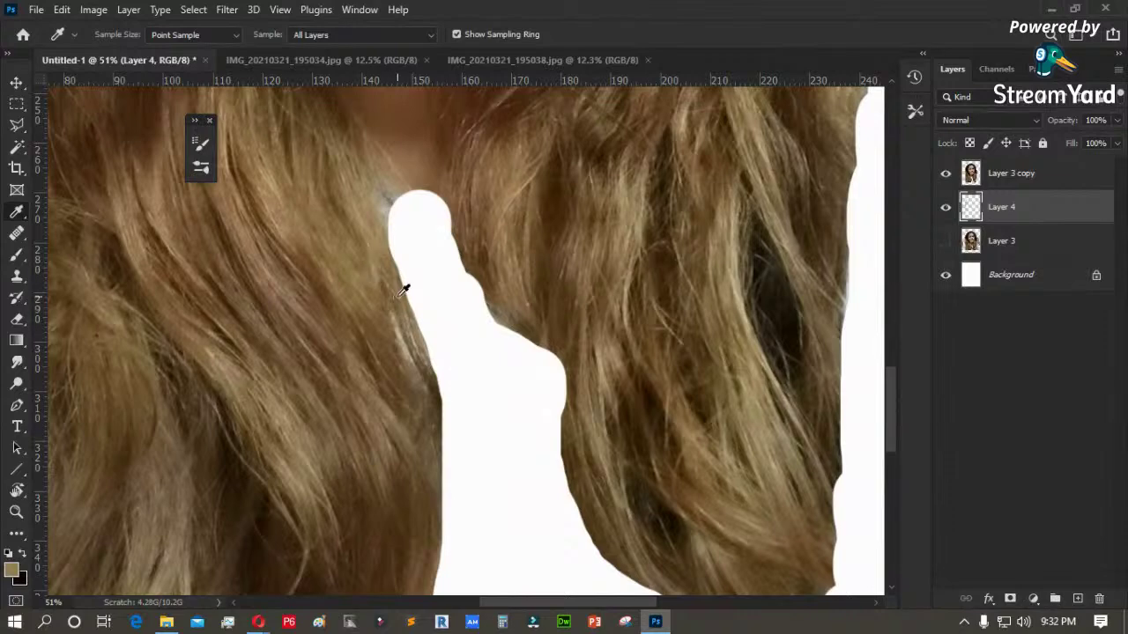
key(b)
drag(363, 239, 407, 337)
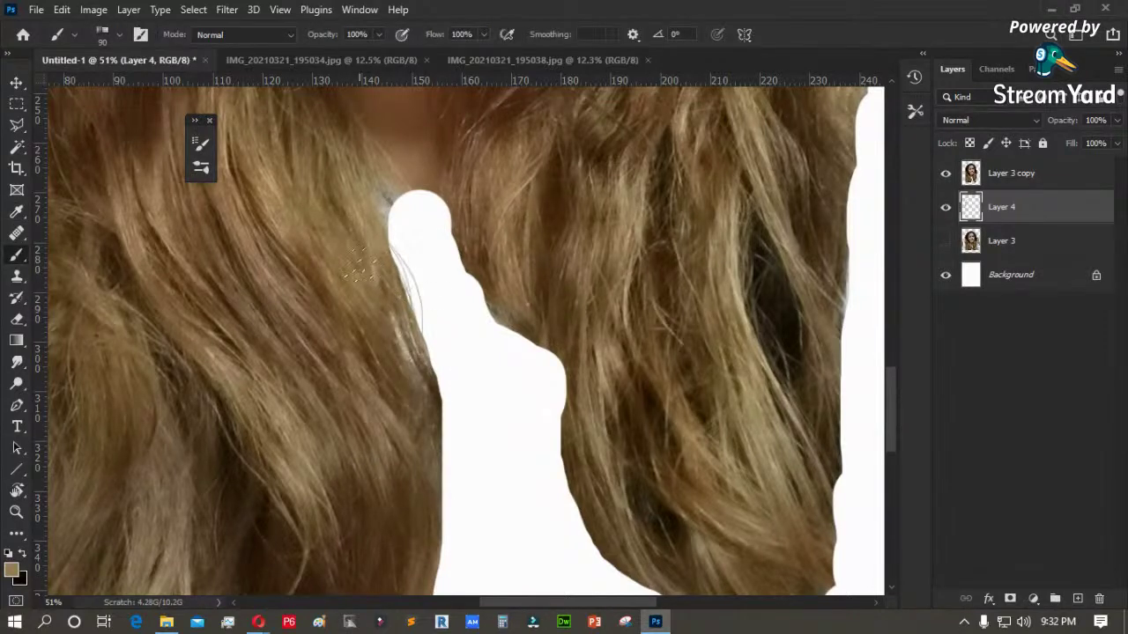
drag(392, 242, 422, 335)
drag(390, 220, 407, 306)
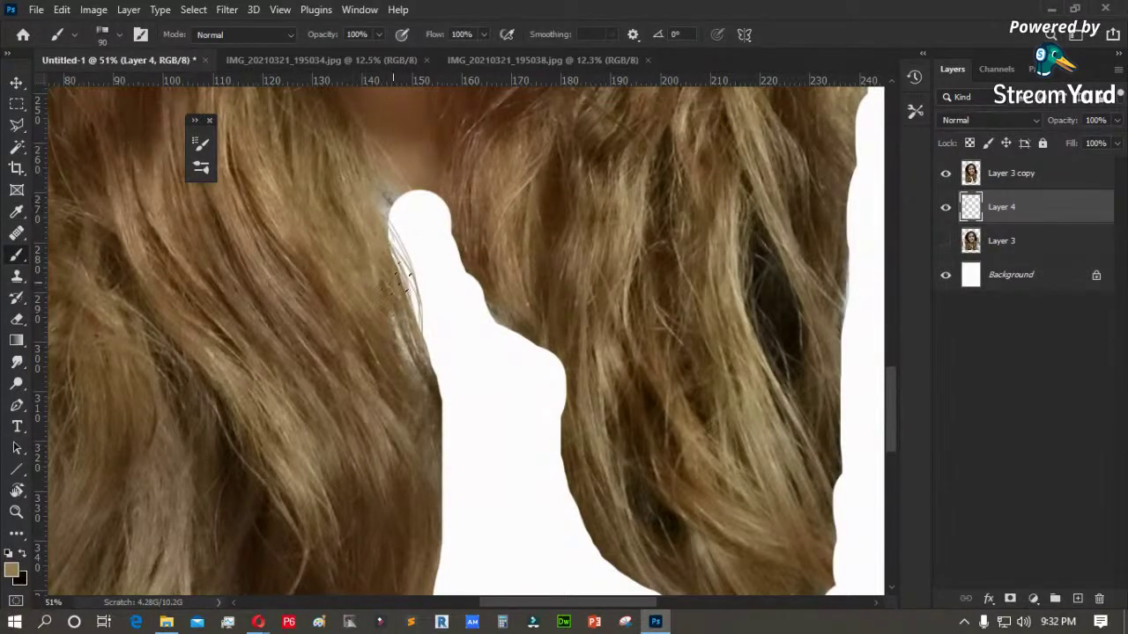
- Paint long strands on Layer 4 down the inner edge of the left hair to its straight bottom end
scroll(392, 282, down, 5)
drag(416, 287, 390, 513)
mouse_move(415, 387)
mouse_down()
mouse_move(393, 478)
mouse_move(591, 423)
mouse_up()
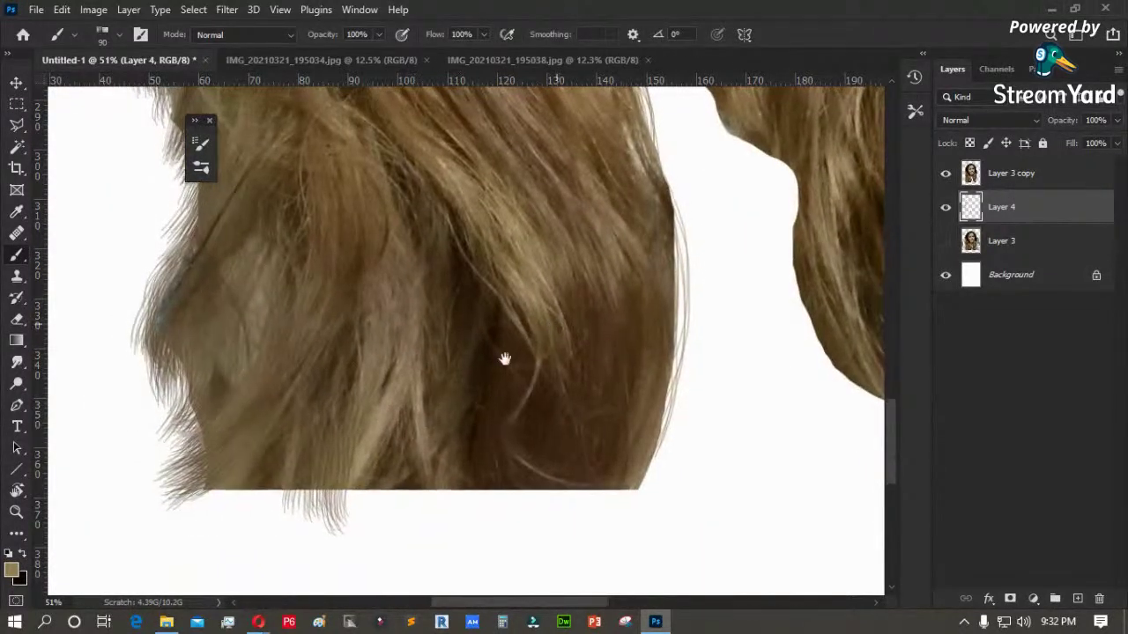
- Paint long curved strands on Layer 4 along the inner edge of the right hair lock, facing the white gap
drag(659, 254, 255, 417)
drag(429, 353, 411, 325)
drag(406, 337, 392, 428)
drag(402, 304, 388, 400)
drag(397, 333, 403, 461)
mouse_move(389, 326)
mouse_down()
mouse_move(410, 389)
mouse_move(383, 373)
mouse_move(415, 322)
mouse_move(407, 476)
mouse_up()
drag(388, 333, 401, 453)
- Sample a darker brown from the right hair lock and add strands down its inner edge on Layer 4
alt+click(371, 289)
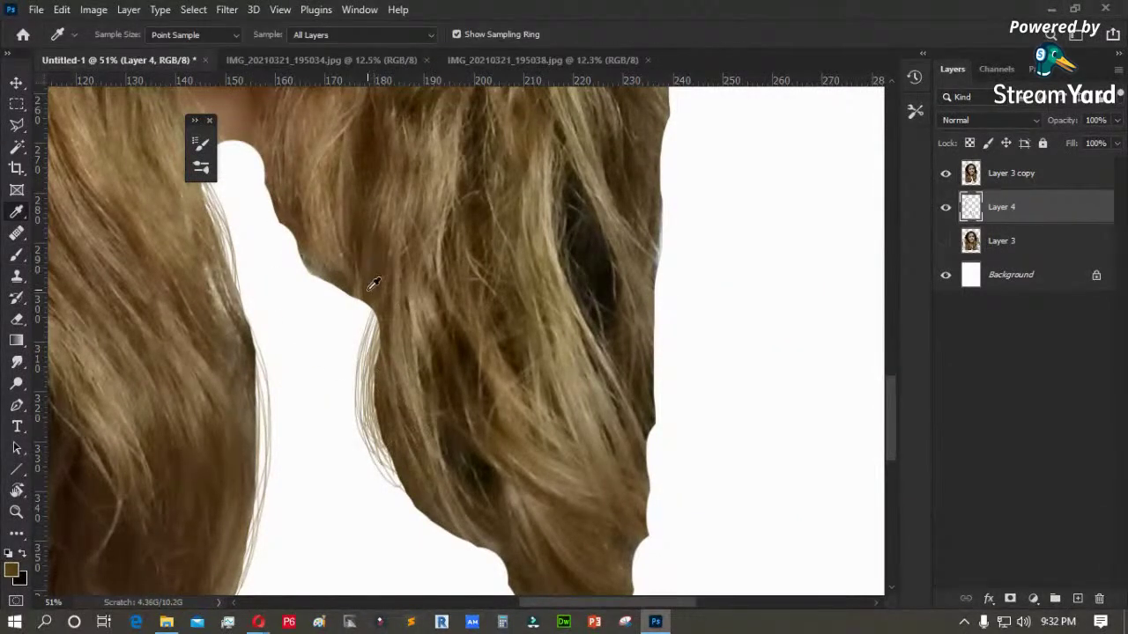
mouse_move(384, 286)
mouse_down()
mouse_move(377, 353)
mouse_move(389, 423)
mouse_up()
mouse_move(385, 271)
mouse_down()
mouse_move(389, 399)
mouse_move(380, 293)
mouse_move(391, 402)
mouse_move(423, 423)
mouse_up()
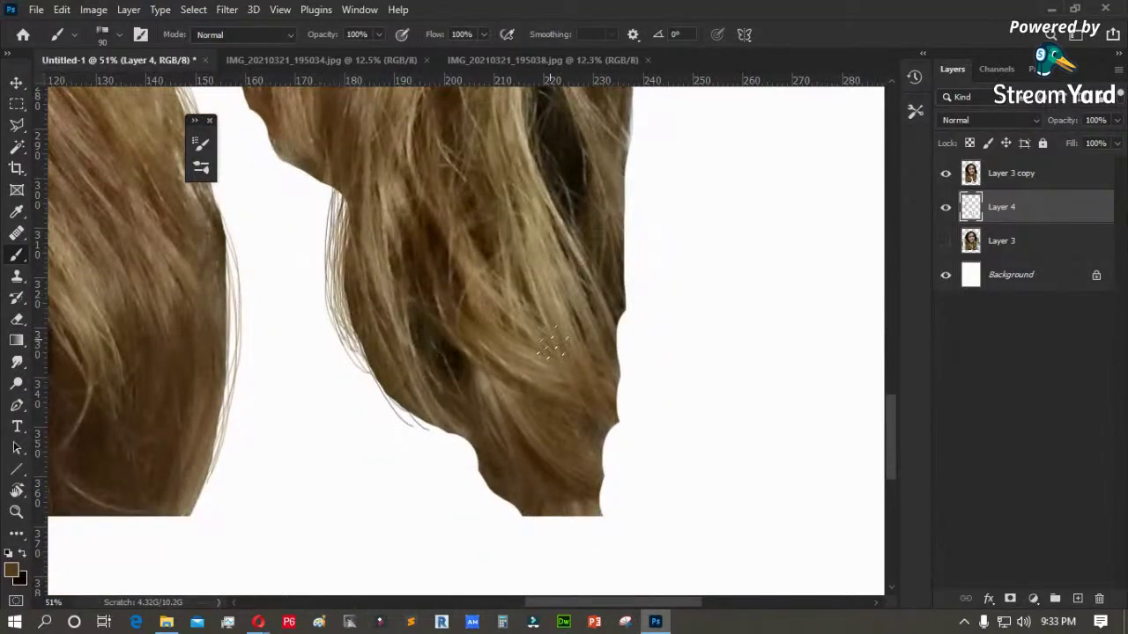
- Paint overlapping strands on Layer 4 flaring outward from the lower outer edge of the right hair
mouse_move(621, 387)
mouse_down()
mouse_move(645, 440)
mouse_move(630, 476)
mouse_move(660, 489)
mouse_up()
drag(617, 458, 657, 486)
mouse_move(619, 400)
mouse_down()
mouse_move(650, 460)
mouse_move(636, 509)
mouse_up()
drag(617, 317, 656, 423)
drag(618, 379, 653, 485)
drag(622, 328, 674, 458)
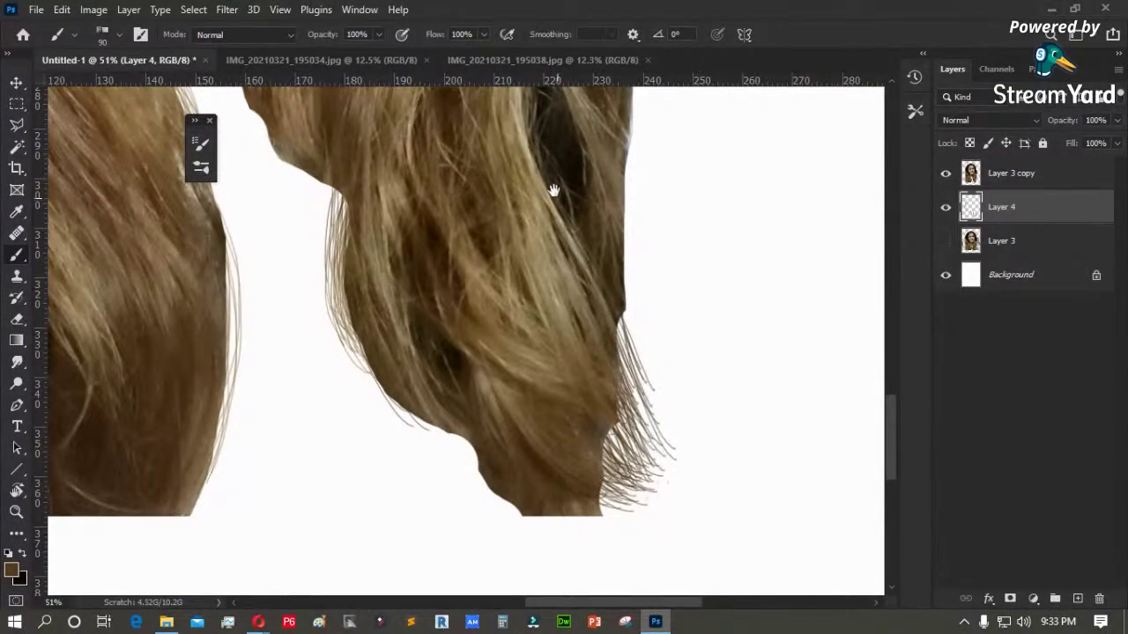
- Paint downward-flaring strands on Layer 4 along the middle outer edge of the right hair and inspect them up close
drag(560, 205, 558, 537)
drag(599, 458, 526, 367)
drag(557, 403, 578, 509)
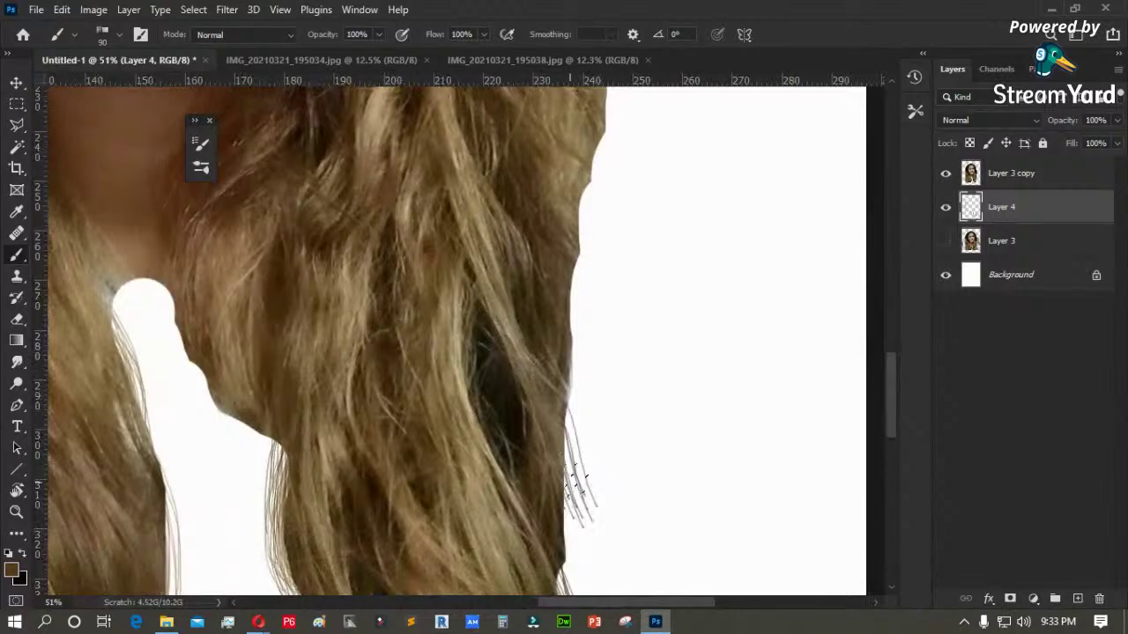
drag(318, 463, 366, 383)
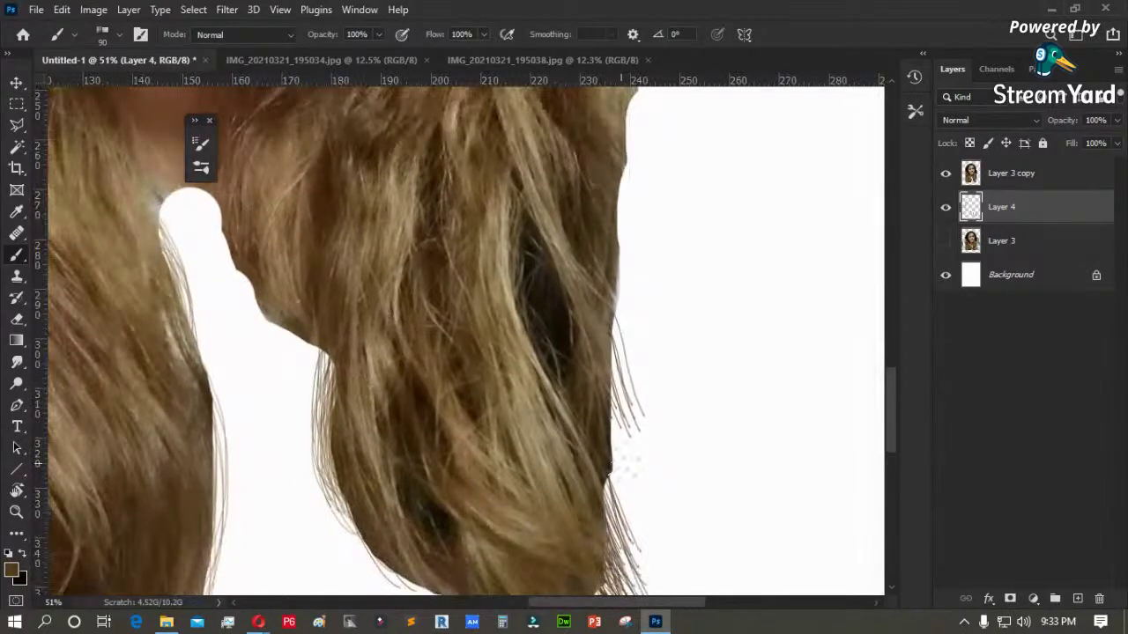
key(z)
drag(667, 252, 540, 459)
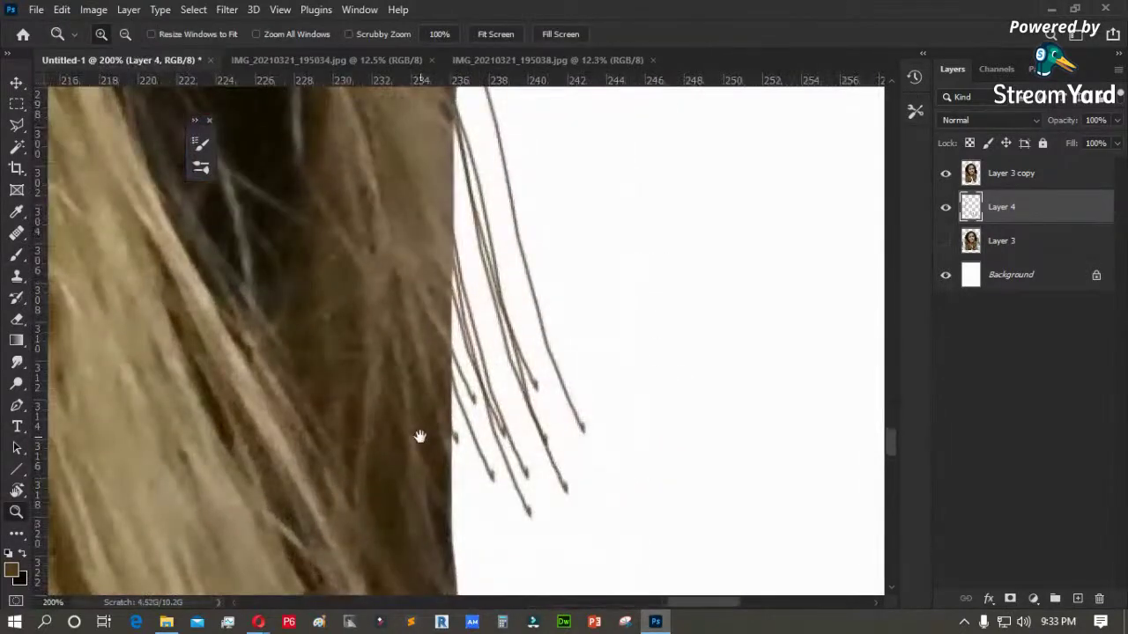
drag(420, 437, 407, 315)
key(ctrl+0)
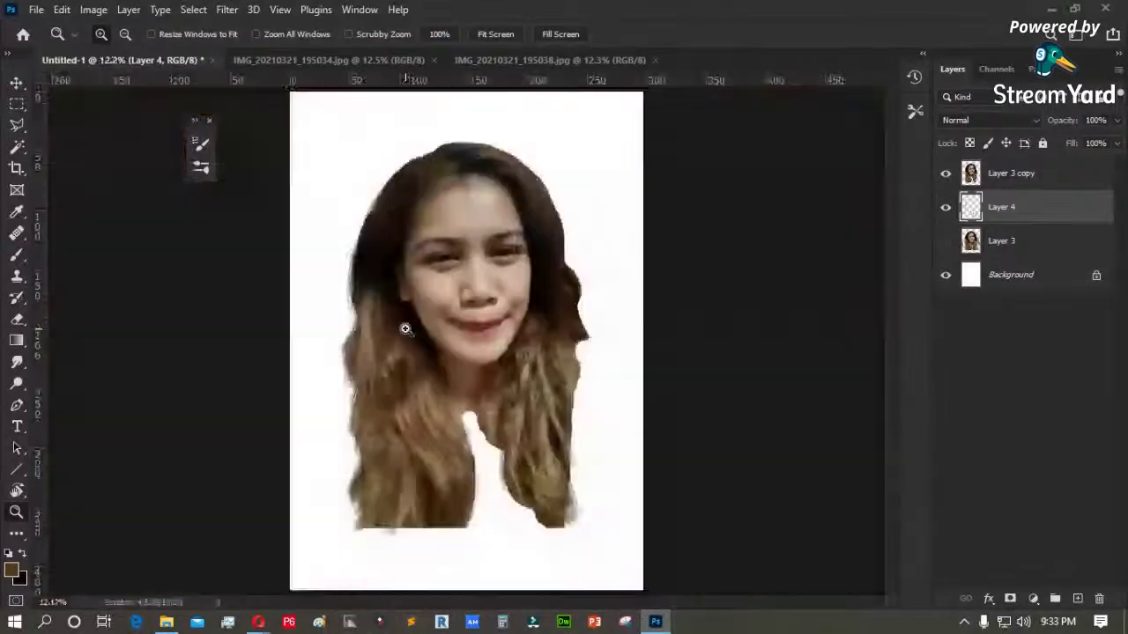
- Paint long strands on Layer 4 down the outer edge of the right hair, starting just below its pointed dark tip
drag(622, 261, 386, 421)
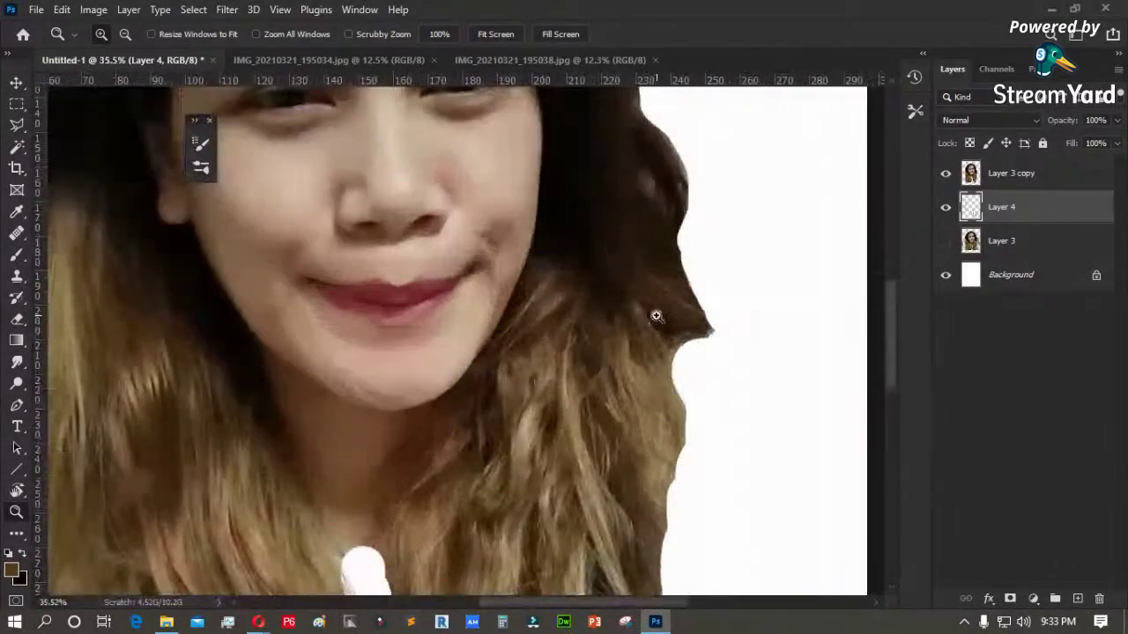
drag(625, 296, 513, 282)
drag(633, 258, 488, 498)
key(b)
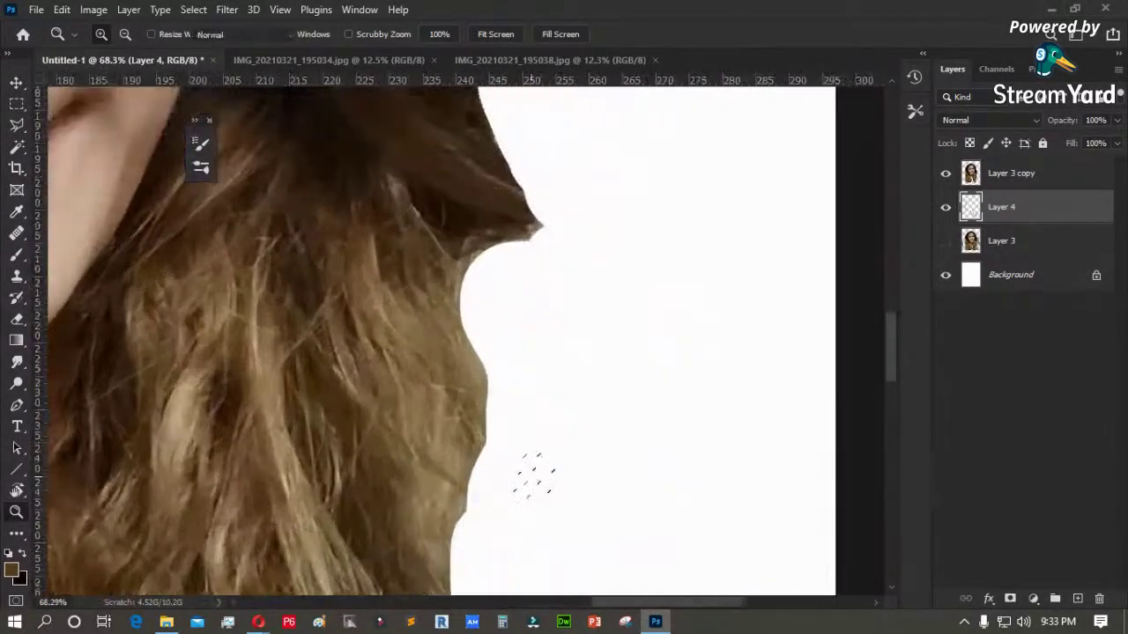
key(b)
mouse_move(462, 299)
mouse_down()
mouse_move(490, 476)
mouse_move(480, 508)
mouse_move(492, 430)
mouse_up()
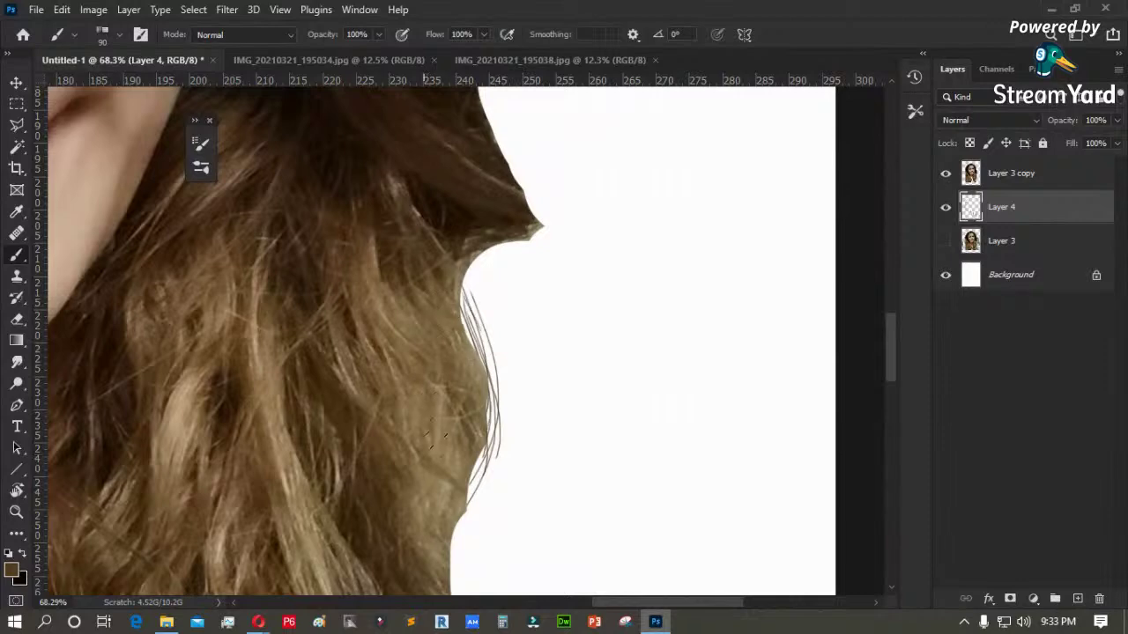
mouse_move(467, 302)
mouse_down()
mouse_move(481, 363)
mouse_move(474, 475)
mouse_up()
mouse_move(422, 438)
mouse_down()
mouse_move(389, 319)
mouse_move(420, 431)
mouse_up()
drag(422, 357, 409, 487)
mouse_move(436, 353)
mouse_down()
mouse_move(406, 442)
mouse_move(418, 363)
mouse_move(383, 335)
mouse_up()
drag(418, 285, 419, 458)
drag(419, 315, 428, 491)
mouse_move(383, 449)
mouse_down()
mouse_move(401, 542)
mouse_move(391, 479)
mouse_up()
- Smudge the outer edge of the right hair on Layer 3 copy outward into thin strands with a 3 px tip
click(1019, 176)
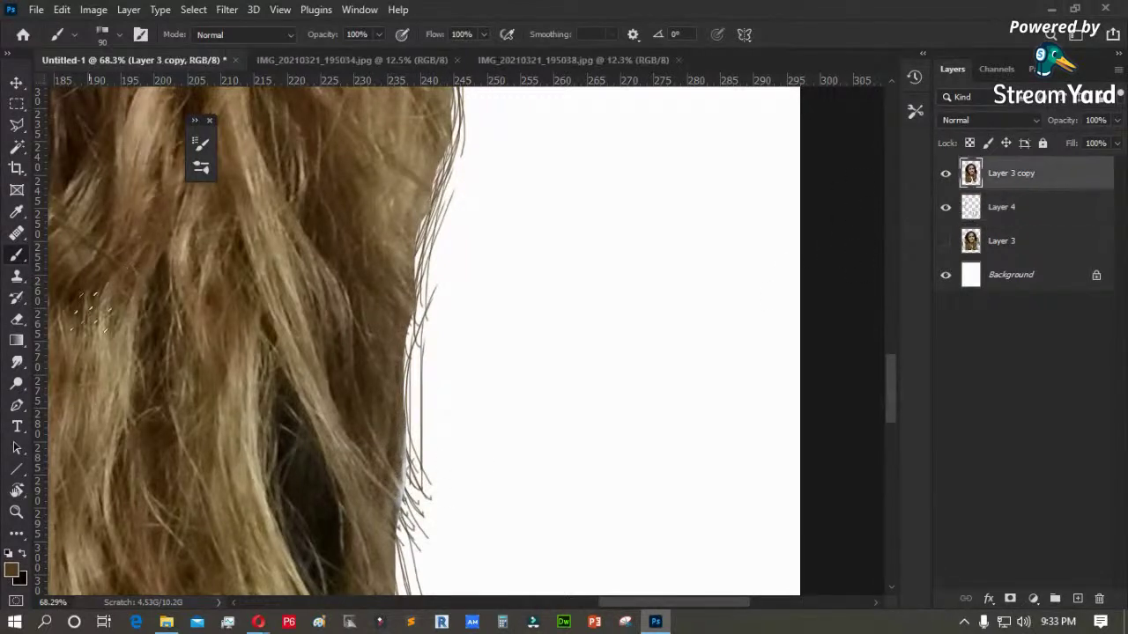
click(17, 361)
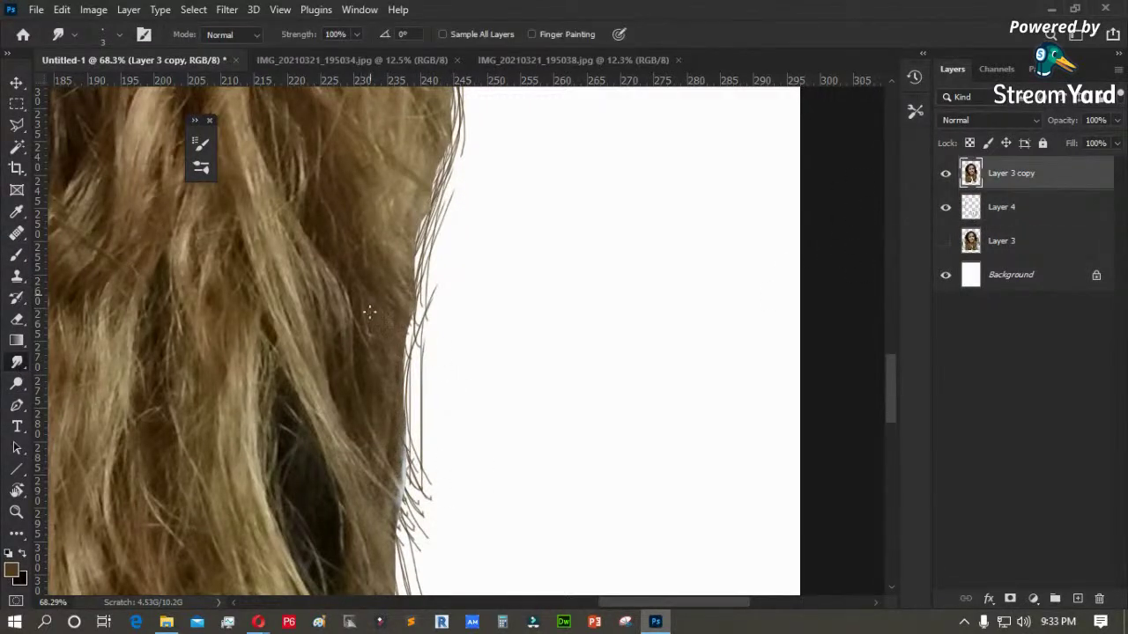
drag(398, 492, 429, 569)
drag(399, 399, 427, 518)
drag(403, 354, 435, 474)
drag(408, 319, 419, 386)
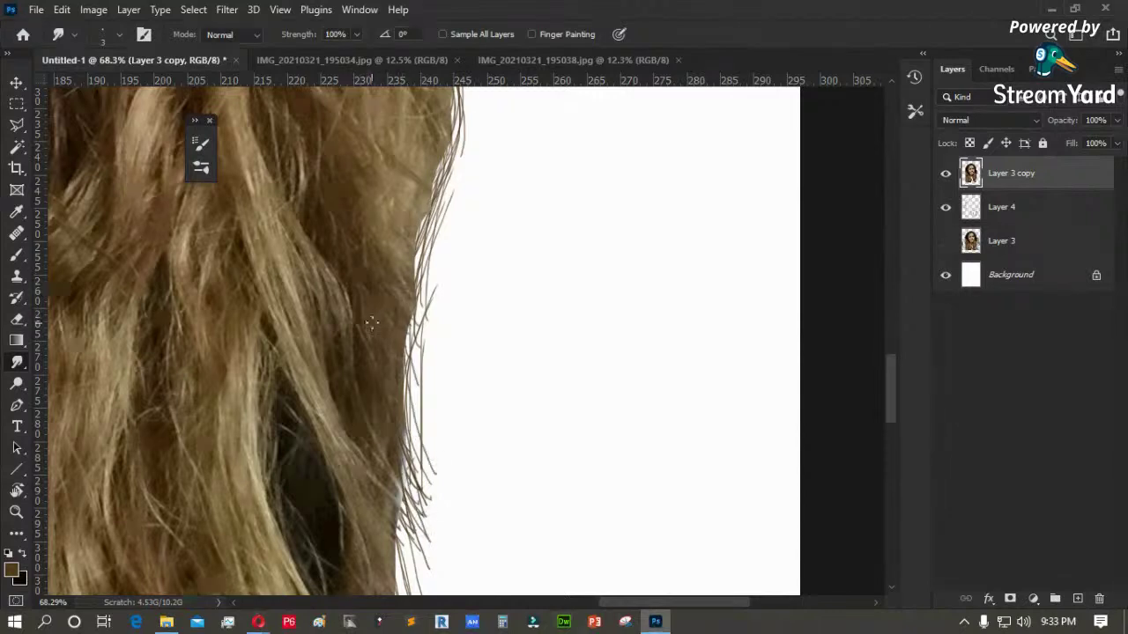
- Choose the recent multi-strand hair brush tip for the Smudge tool and enlarge it to 60 px
click(143, 35)
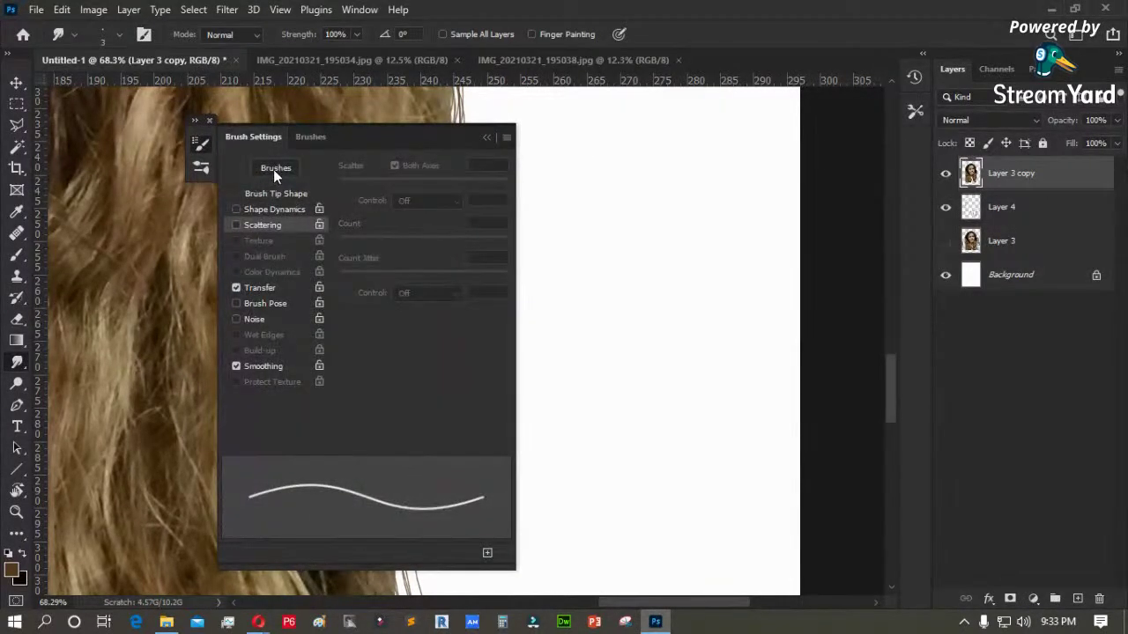
click(309, 138)
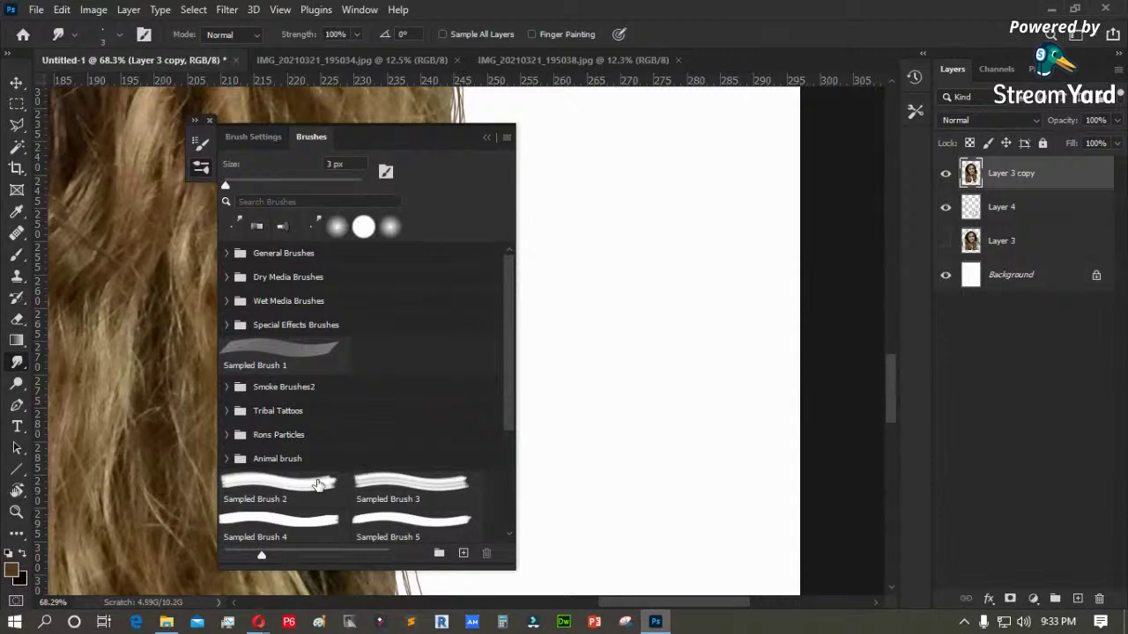
scroll(342, 377, down, 2)
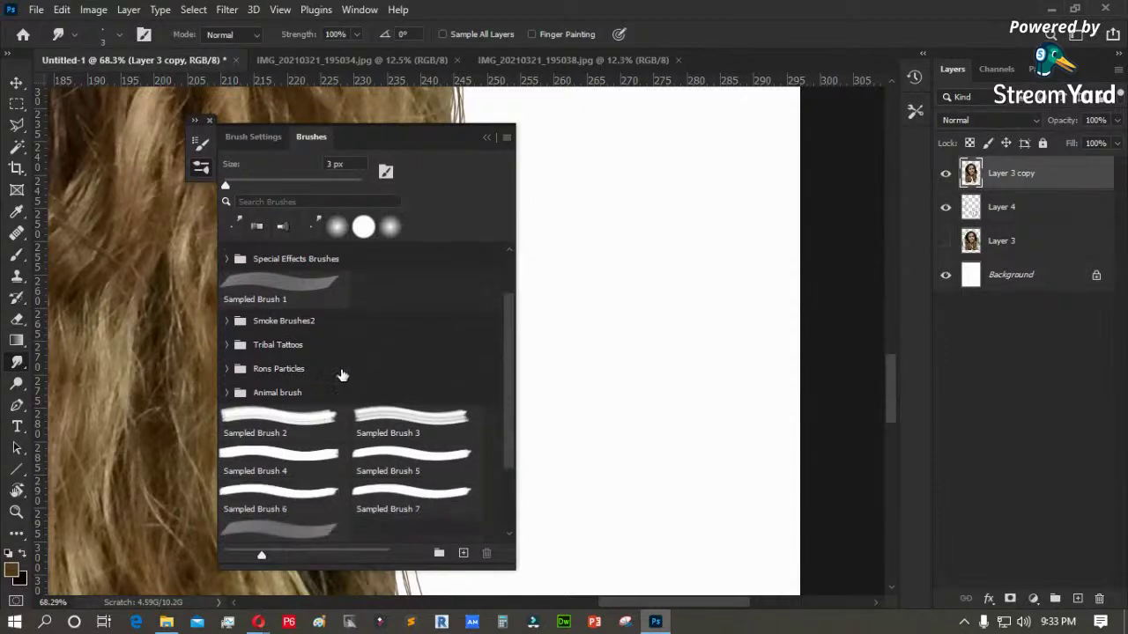
click(256, 227)
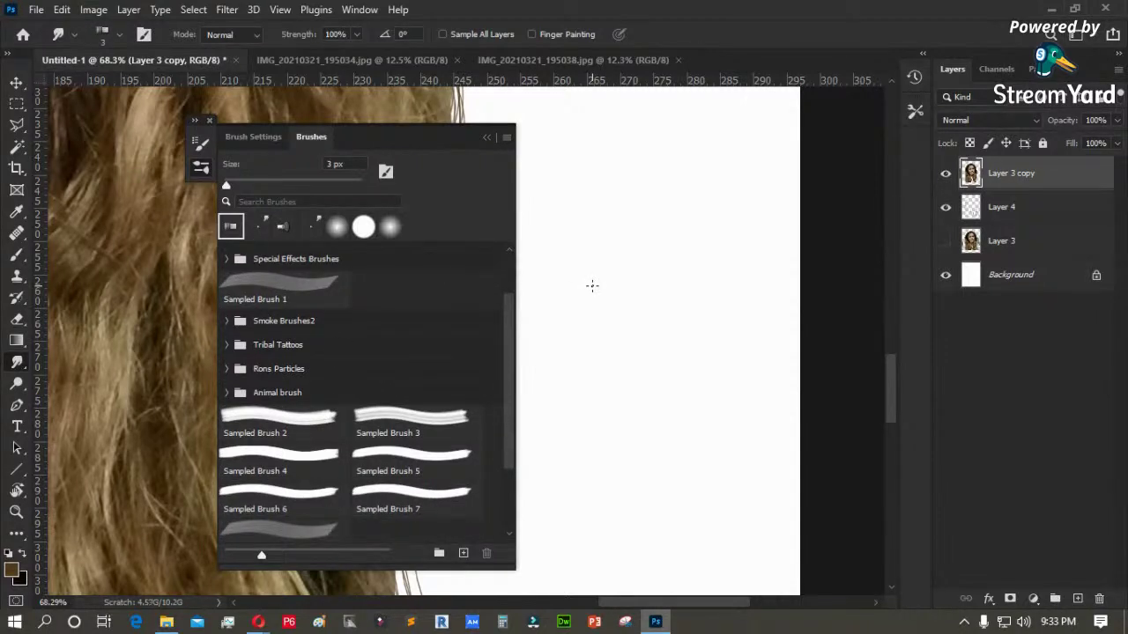
key(bracketright)
key(bracketright)
key(bracketright)
key(bracketright)
key(bracketright)
click(599, 192)
key(bracketright)
key(bracketright)
key(bracketright)
key(bracketright)
key(bracketright)
key(bracketright)
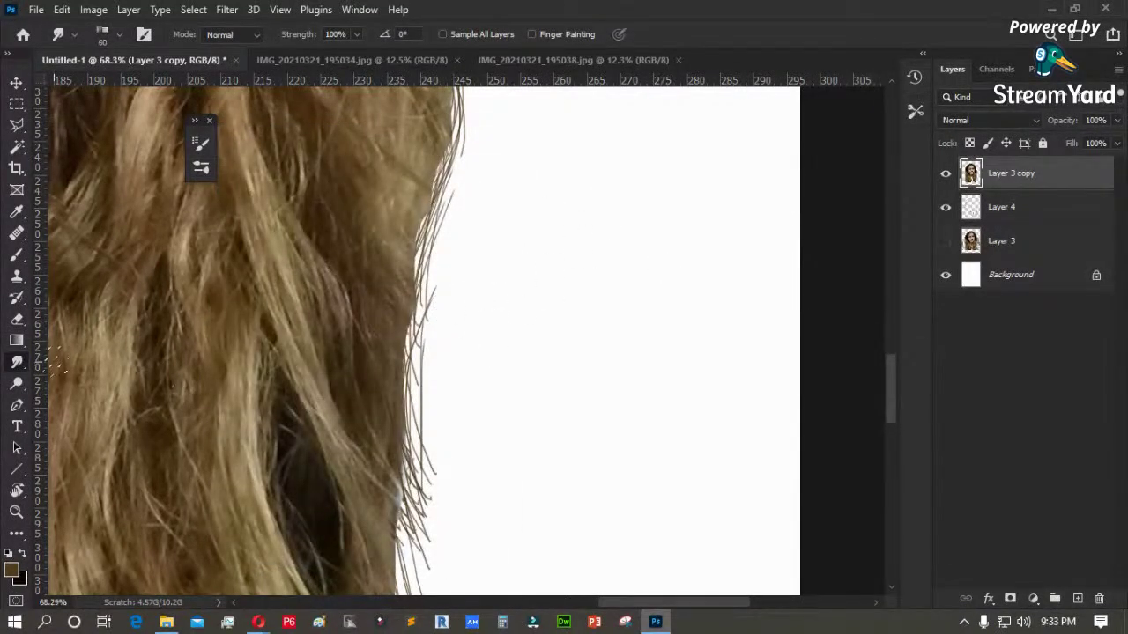
- Smudge fine strands outward down the outer edge of the right hair on Layer 3 copy to its lower end
drag(430, 298, 443, 467)
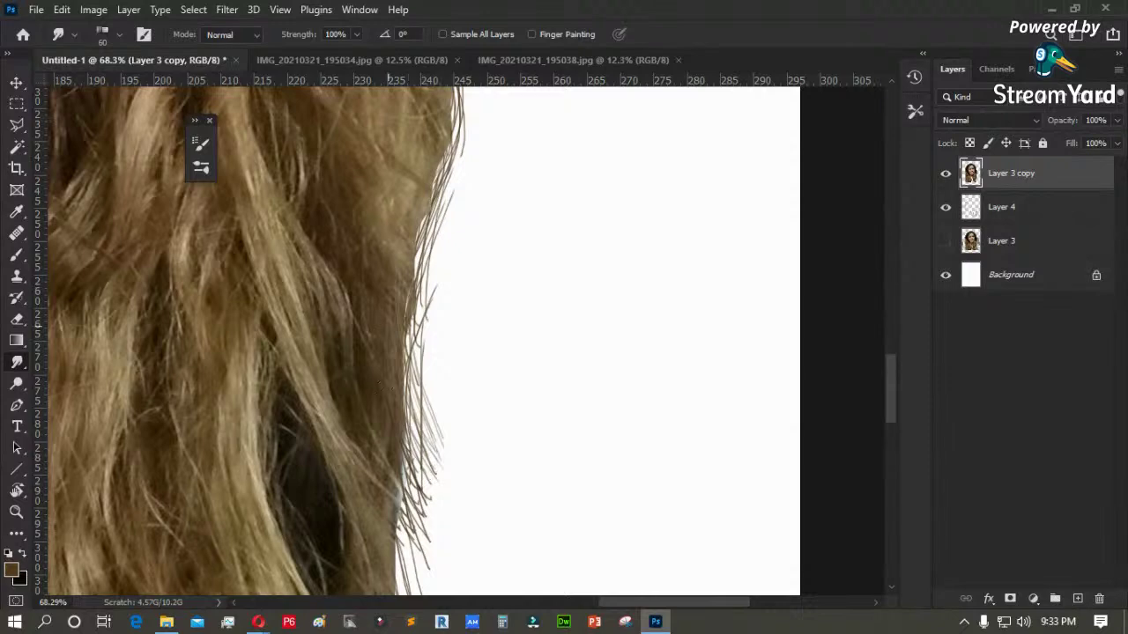
scroll(406, 352, down, 3)
mouse_move(392, 425)
mouse_down()
mouse_move(415, 516)
mouse_move(367, 281)
mouse_move(426, 387)
mouse_up()
drag(393, 231, 413, 396)
drag(372, 254, 407, 406)
mouse_move(348, 278)
mouse_down()
mouse_move(375, 421)
mouse_move(409, 444)
mouse_up()
drag(336, 333, 384, 476)
mouse_move(347, 401)
mouse_down()
mouse_move(406, 515)
mouse_move(406, 540)
mouse_up()
mouse_move(348, 507)
mouse_down()
mouse_move(407, 545)
mouse_move(393, 555)
mouse_up()
- Smudge curved strands out of the lower inner edge of the right hair lock, down to its straight bottom end
drag(252, 401, 358, 430)
drag(221, 388, 289, 510)
drag(199, 422, 305, 533)
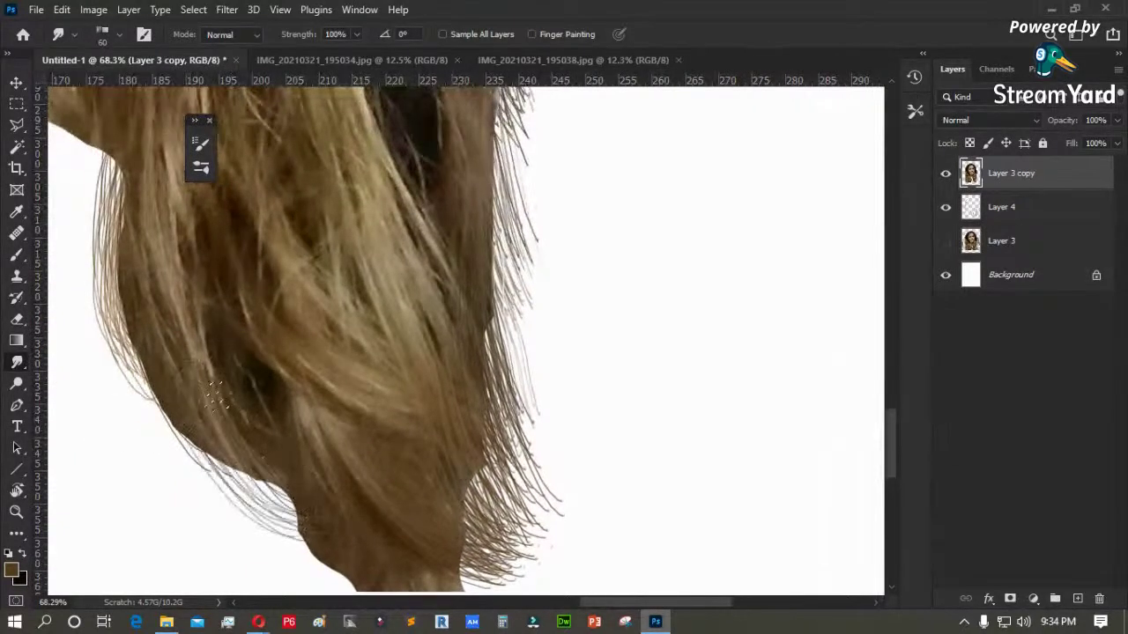
scroll(259, 352, down, 3)
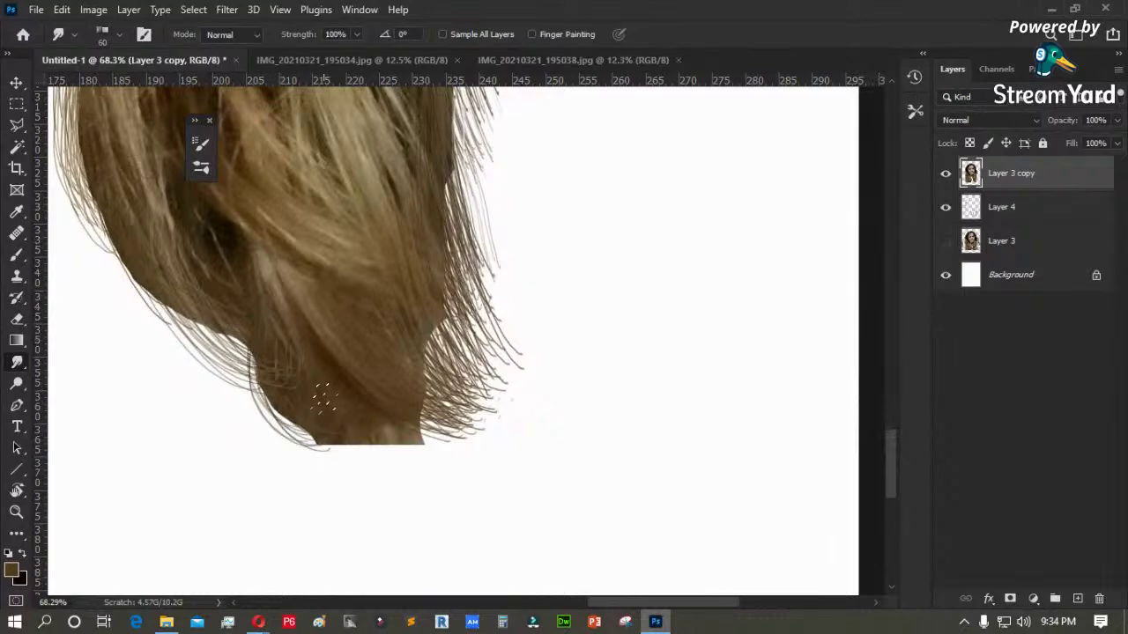
key(ctrl+0)
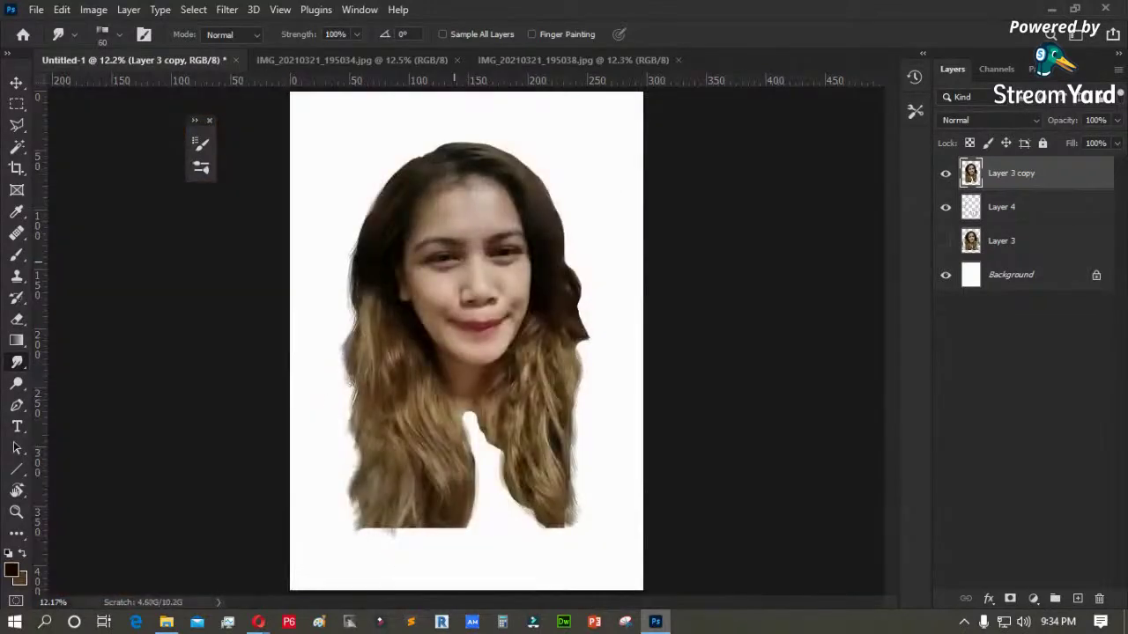
- Sample a dark brown from the right hair just above its pointed outer tip
key(z)
drag(496, 214, 581, 367)
drag(678, 344, 467, 311)
drag(304, 148, 541, 432)
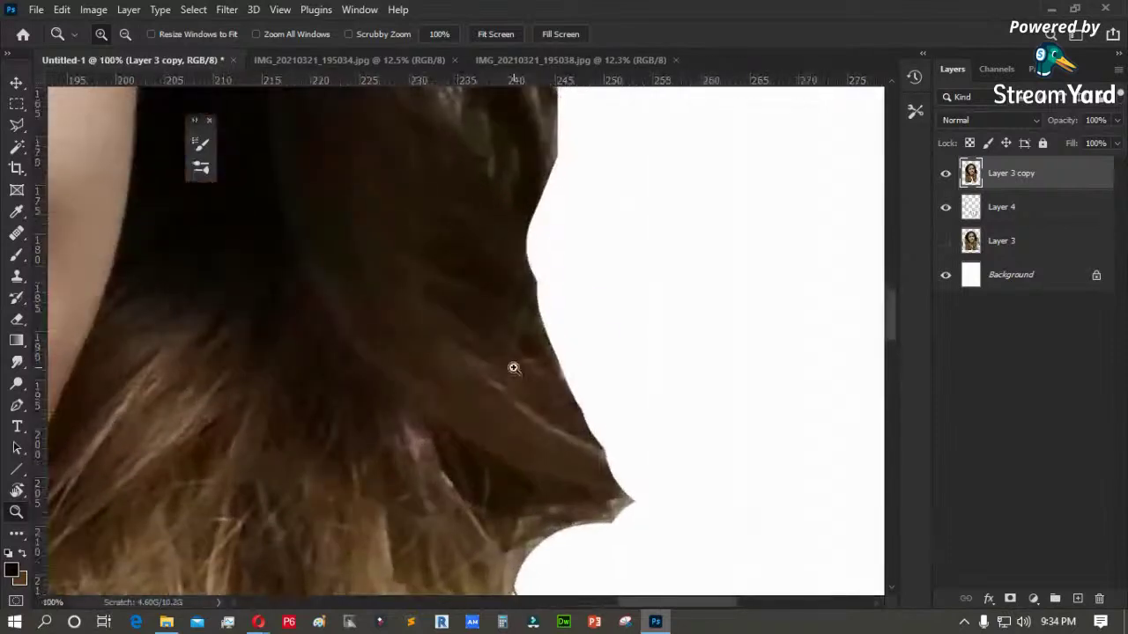
key(i)
click(543, 374)
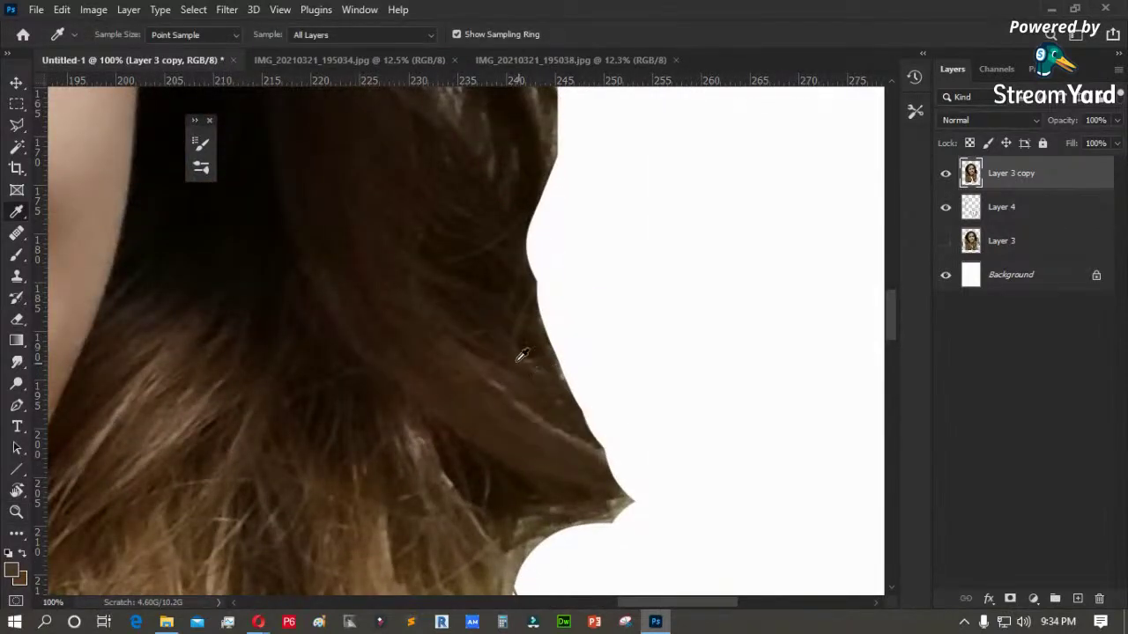
click(533, 386)
- Paint dark brown strands on Layer 3 copy around the pointed outer tip of the right hair and the edge above it
key(b)
mouse_move(490, 289)
mouse_down()
mouse_move(582, 397)
mouse_move(590, 434)
mouse_up()
drag(474, 263, 564, 411)
mouse_move(499, 243)
mouse_down()
mouse_move(587, 416)
mouse_move(620, 436)
mouse_move(605, 441)
mouse_move(617, 451)
mouse_up()
mouse_move(509, 435)
mouse_down()
mouse_move(448, 260)
mouse_move(596, 354)
mouse_up()
drag(445, 267, 581, 349)
mouse_move(433, 298)
mouse_down()
mouse_move(550, 382)
mouse_move(578, 363)
mouse_up()
mouse_move(435, 309)
mouse_down()
mouse_move(596, 389)
mouse_move(556, 445)
mouse_move(487, 467)
mouse_up()
drag(431, 331, 512, 440)
drag(450, 361, 555, 423)
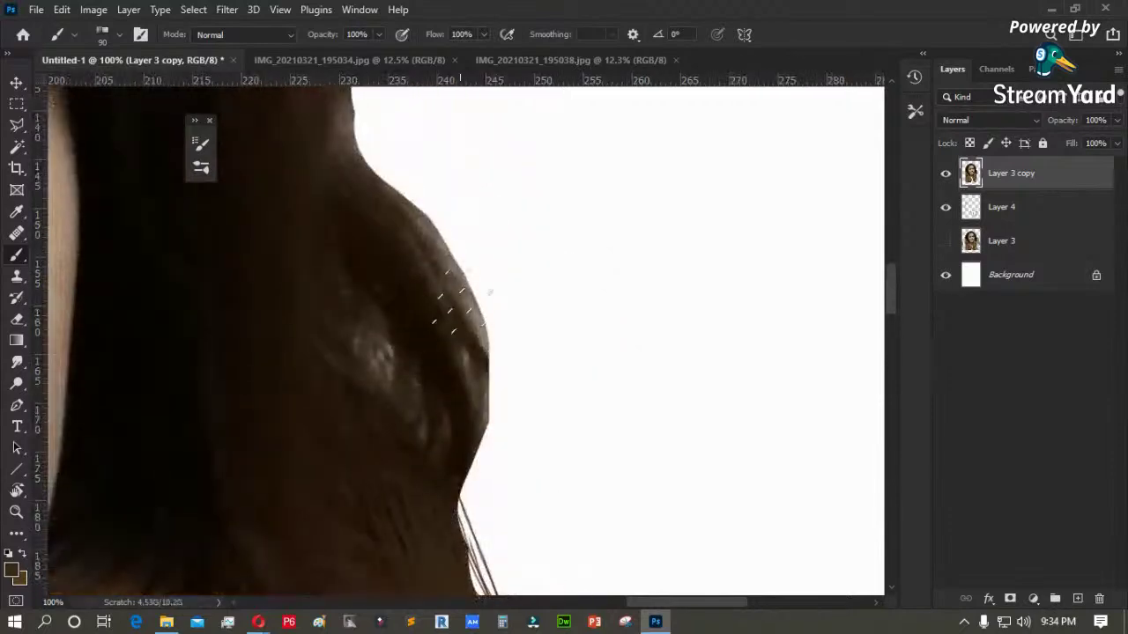
- Paint dark strands on Layer 3 copy along the rounded bulge on the outer edge of the right hair
mouse_move(388, 215)
mouse_down()
mouse_move(461, 390)
mouse_move(460, 447)
mouse_up()
drag(368, 174, 441, 441)
drag(355, 161, 452, 479)
drag(407, 222, 450, 467)
drag(383, 270, 520, 617)
- Paint long dark strands on Layer 3 copy up the right side of the head, from beside the eye to the temple
mouse_move(439, 202)
mouse_down()
mouse_move(474, 292)
mouse_move(476, 490)
mouse_up()
drag(451, 295, 465, 458)
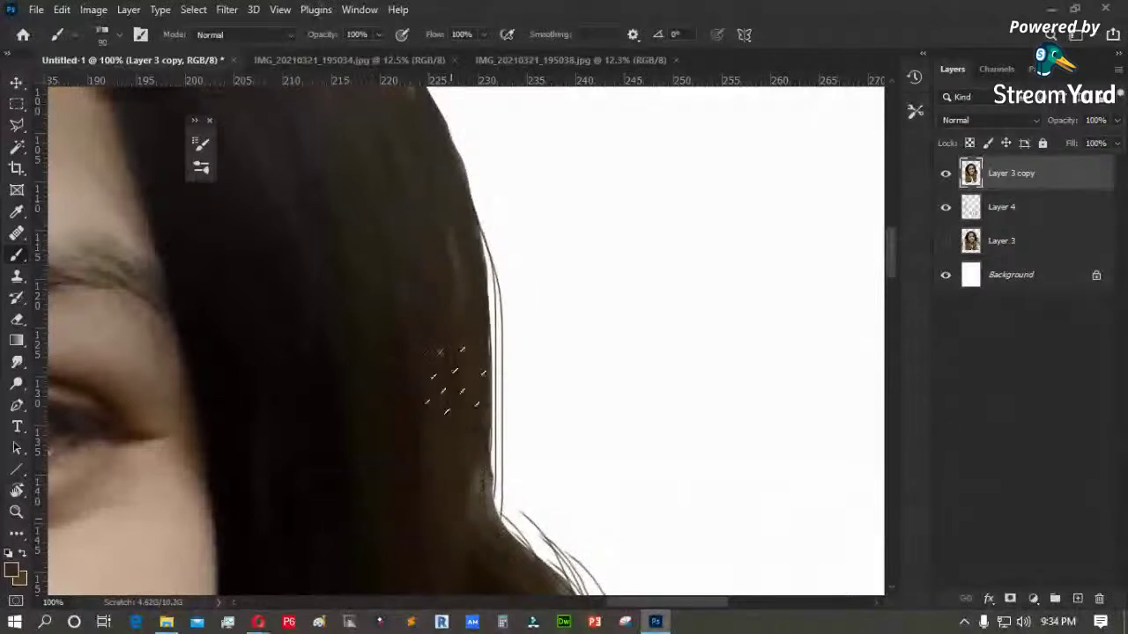
drag(455, 243, 476, 414)
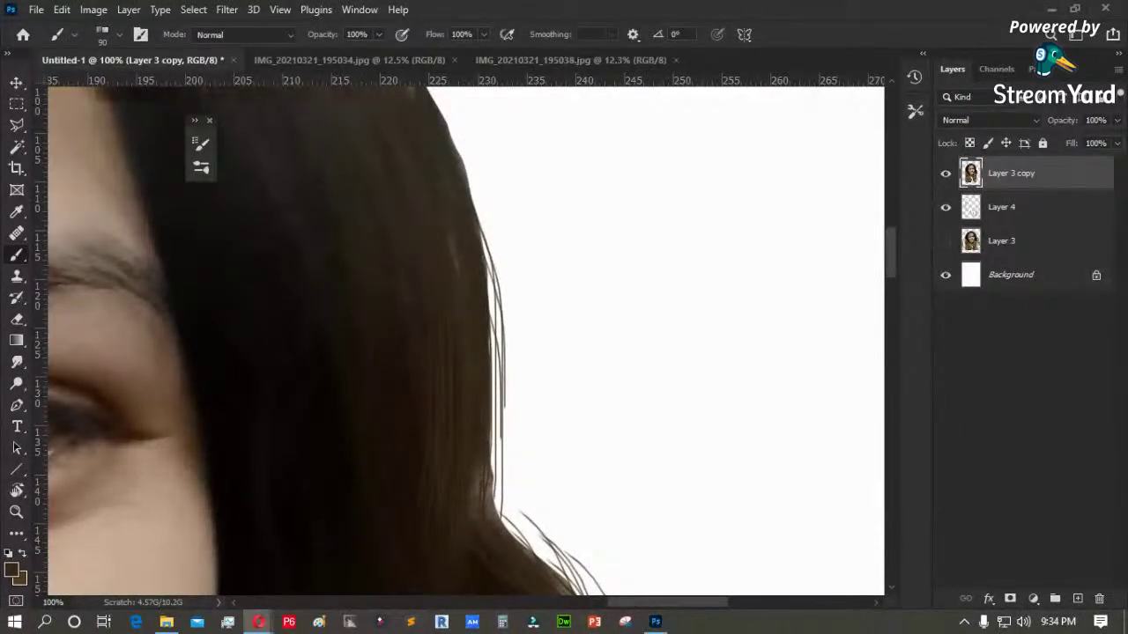
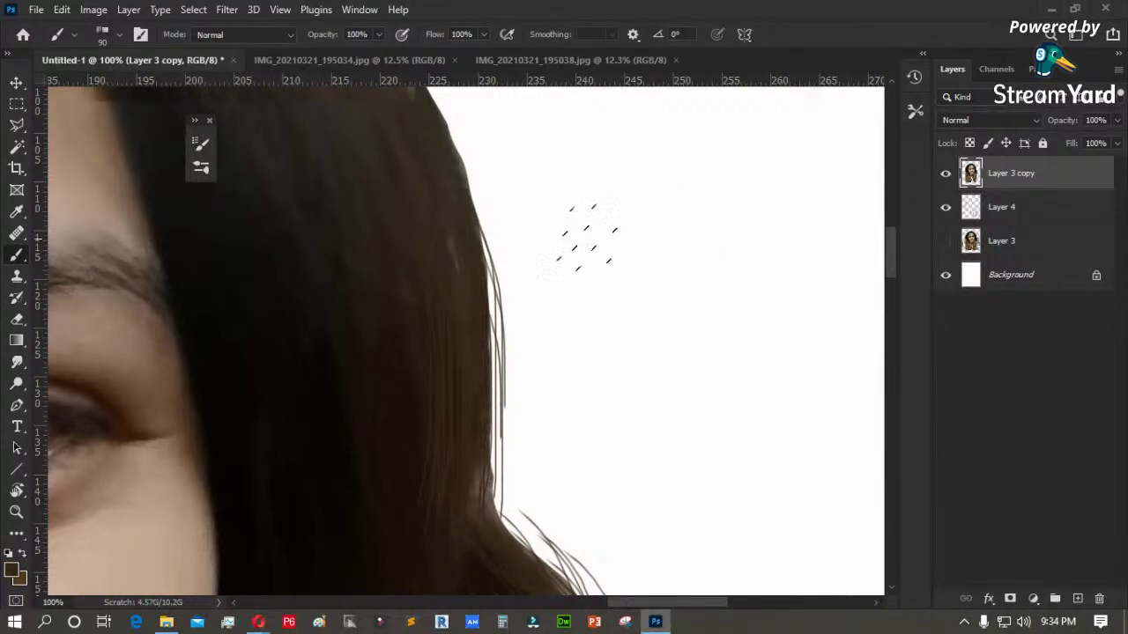
drag(414, 228, 507, 425)
drag(457, 247, 531, 434)
drag(439, 195, 530, 424)
drag(462, 275, 530, 427)
drag(435, 217, 535, 452)
drag(477, 402, 474, 392)
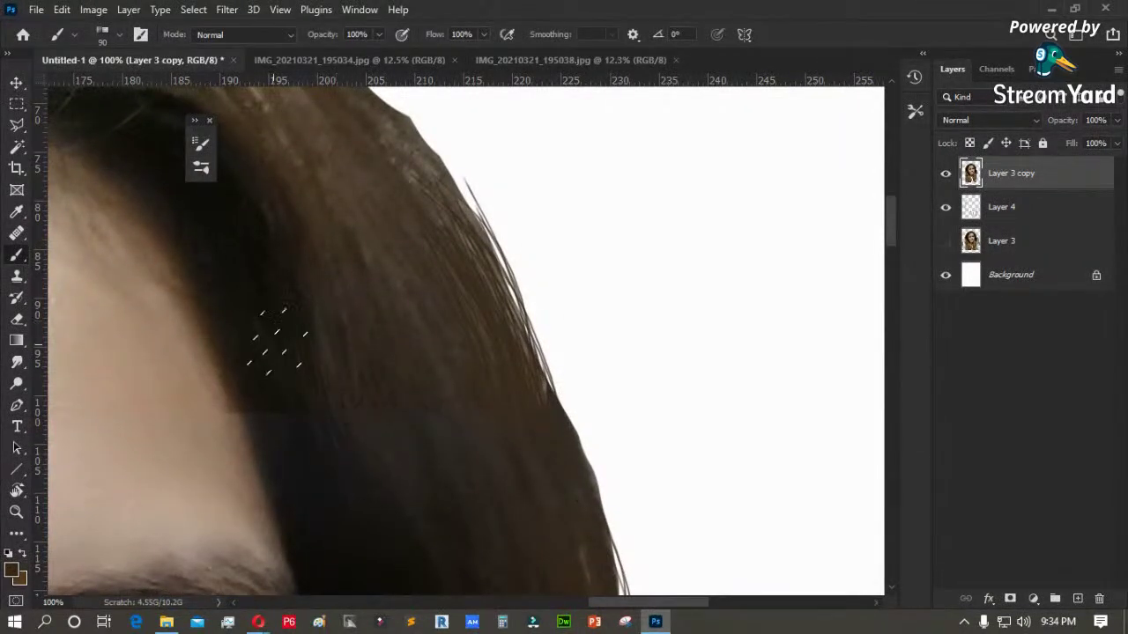
- Paint overlapping curved strands on Layer 3 copy along the upper right curve of the head towards the crown
drag(393, 176, 520, 359)
mouse_move(440, 230)
mouse_down()
mouse_move(560, 363)
mouse_move(531, 340)
mouse_up()
mouse_move(463, 305)
mouse_down()
mouse_move(508, 317)
mouse_move(542, 365)
mouse_up()
drag(379, 257, 525, 374)
drag(368, 261, 533, 348)
drag(415, 242, 589, 392)
drag(368, 255, 584, 391)
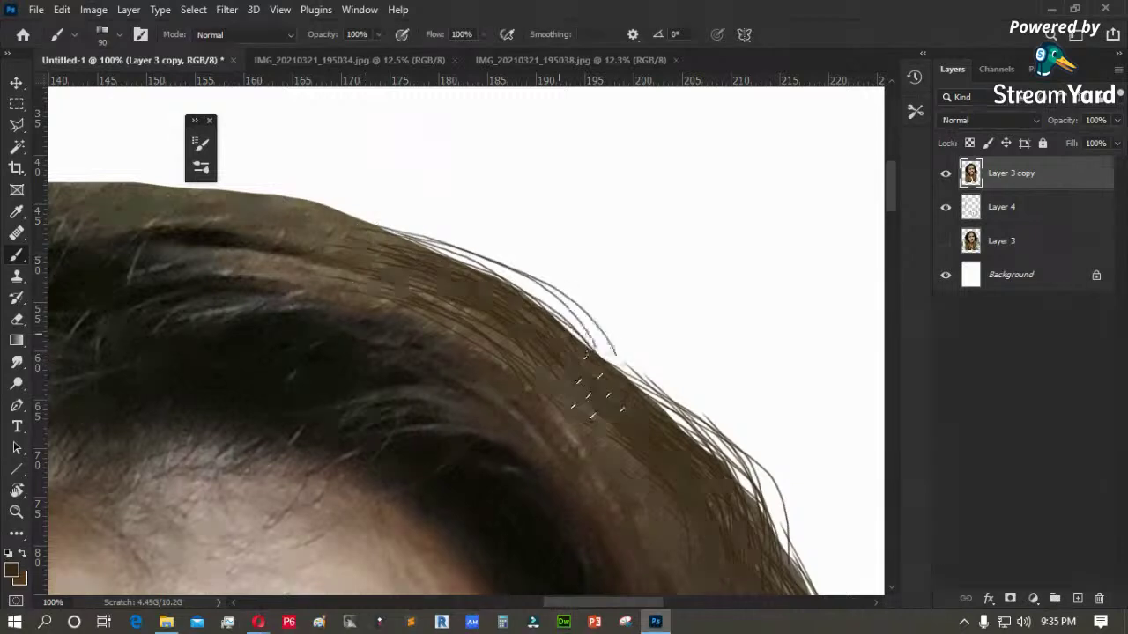
drag(388, 240, 652, 388)
mouse_move(443, 317)
mouse_down()
mouse_move(738, 398)
mouse_move(660, 335)
mouse_up()
mouse_move(418, 339)
mouse_down()
mouse_move(654, 375)
mouse_move(595, 309)
mouse_move(627, 333)
mouse_up()
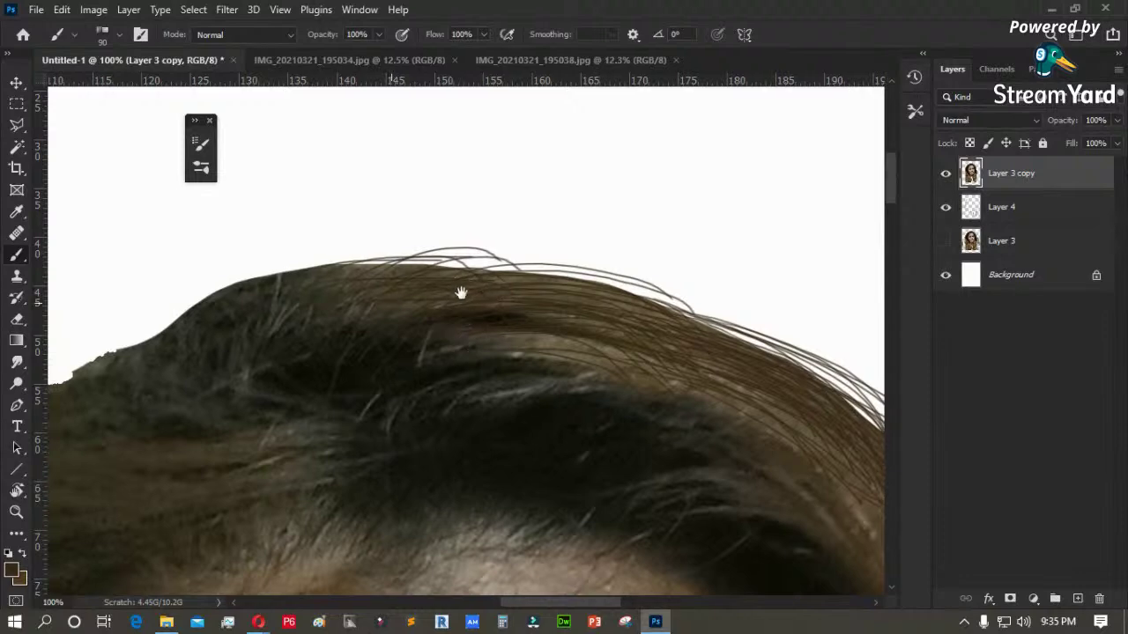
- Paint loose strands on Layer 3 copy rising over the top edge of the crown
drag(379, 308, 537, 280)
drag(440, 265, 539, 253)
drag(571, 212, 572, 203)
mouse_move(524, 257)
mouse_down()
mouse_move(666, 234)
mouse_move(691, 248)
mouse_up()
drag(659, 272, 674, 273)
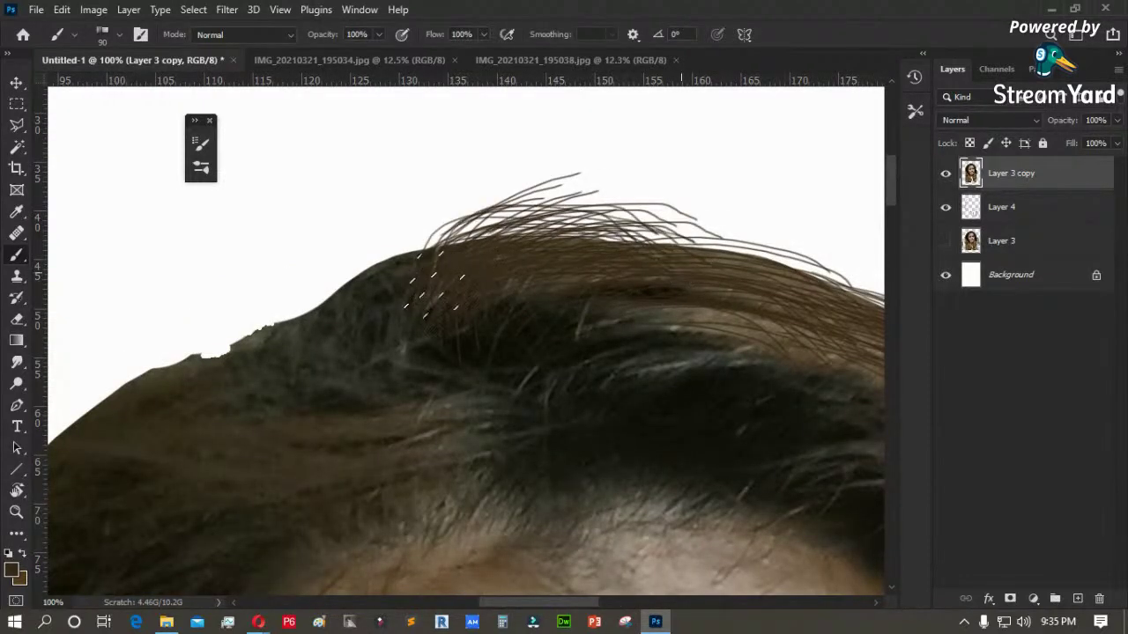
drag(448, 271, 704, 268)
drag(433, 348, 715, 239)
mouse_move(549, 252)
mouse_down()
mouse_move(439, 266)
mouse_move(432, 280)
mouse_move(385, 293)
mouse_move(428, 284)
mouse_move(420, 239)
mouse_up()
- Paint long sweeping strands on Layer 3 copy down the upper left outline of the head
drag(557, 215, 332, 341)
drag(496, 209, 326, 324)
mouse_move(569, 199)
mouse_down()
mouse_move(402, 256)
mouse_move(323, 319)
mouse_up()
drag(523, 259, 291, 359)
mouse_move(410, 318)
mouse_down()
mouse_move(557, 175)
mouse_move(367, 326)
mouse_up()
drag(486, 176, 352, 338)
drag(539, 148, 352, 343)
- Paint strands across the dip between the upper left hair and the crown, covering the remaining bare outline
drag(749, 93, 533, 339)
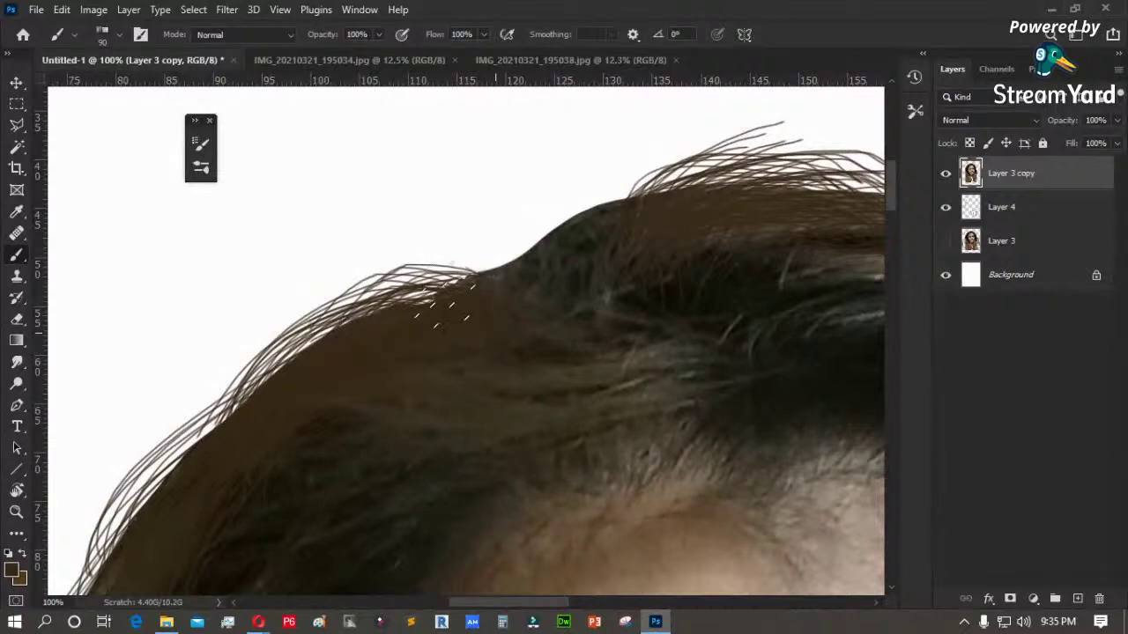
drag(463, 305, 440, 342)
mouse_move(579, 249)
mouse_down()
mouse_move(520, 308)
mouse_move(542, 326)
mouse_up()
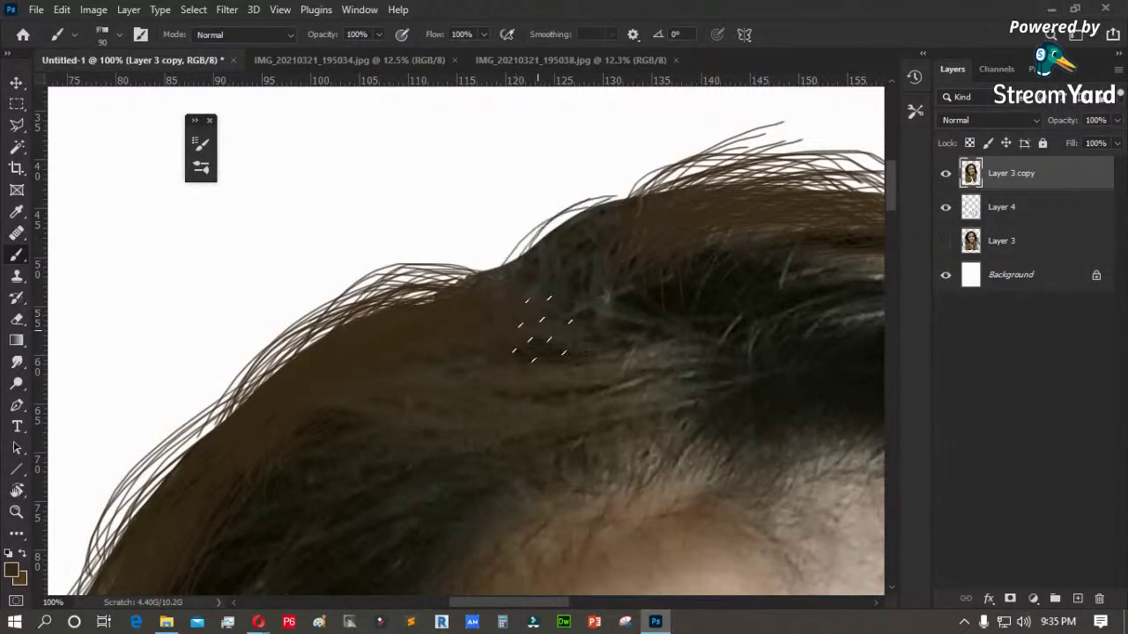
drag(626, 247, 659, 213)
drag(553, 286, 706, 234)
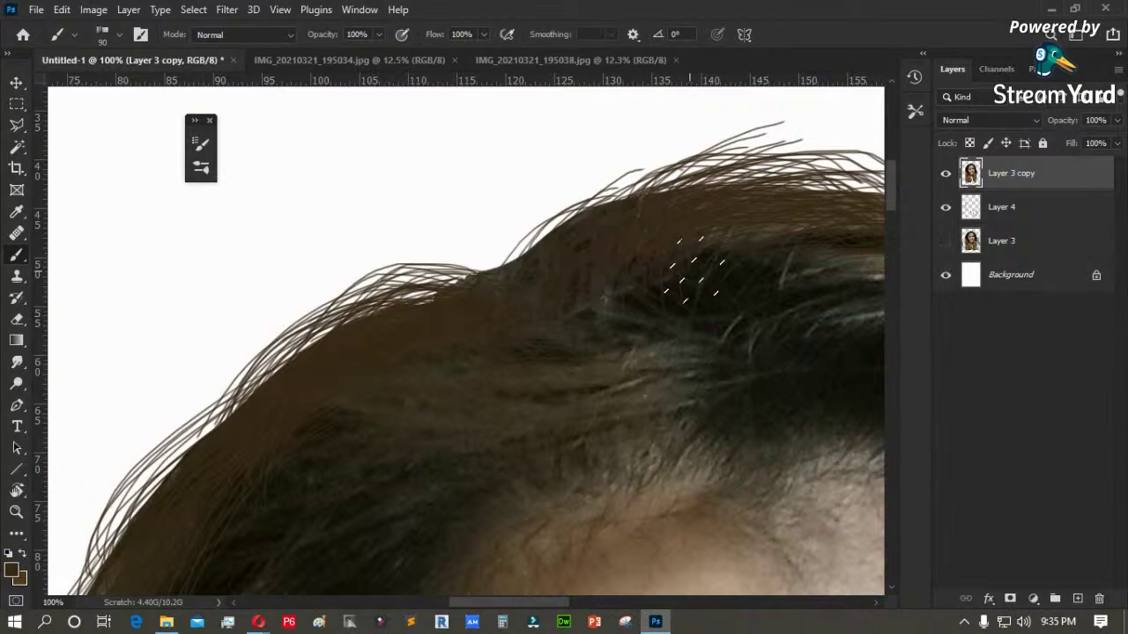
key(ctrl+0)
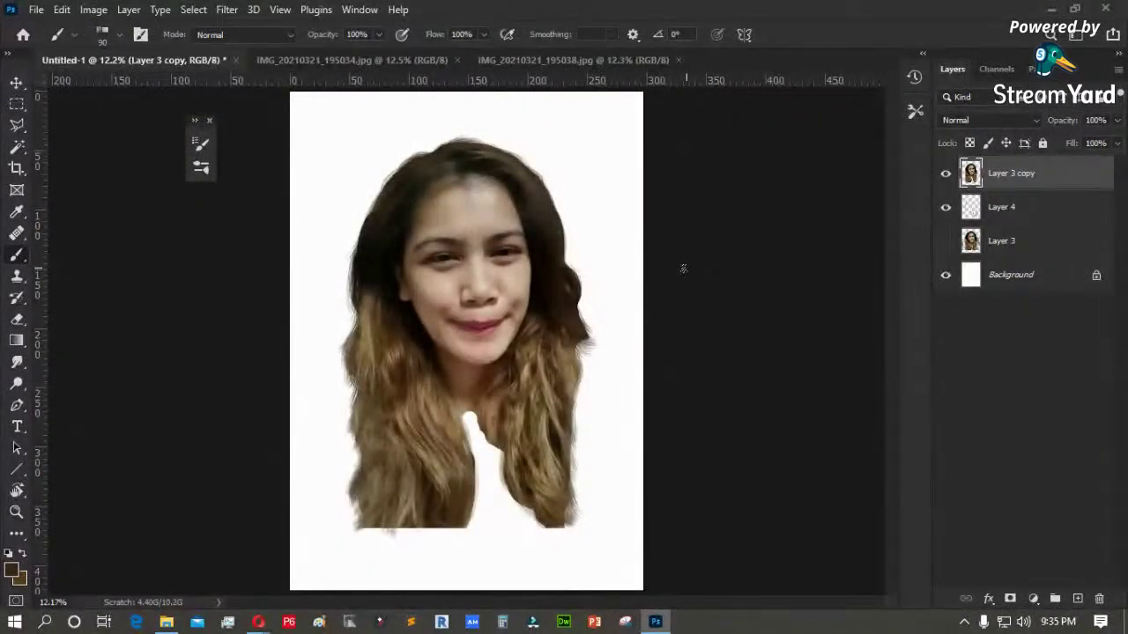
key(z)
drag(429, 356, 532, 527)
drag(539, 485, 540, 487)
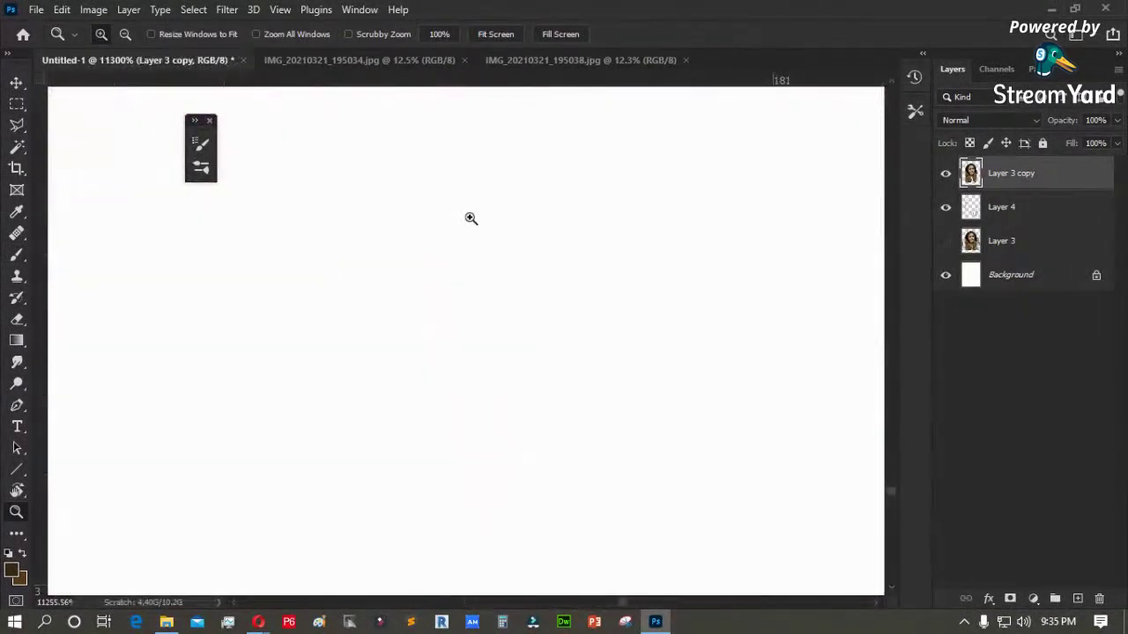
click(497, 33)
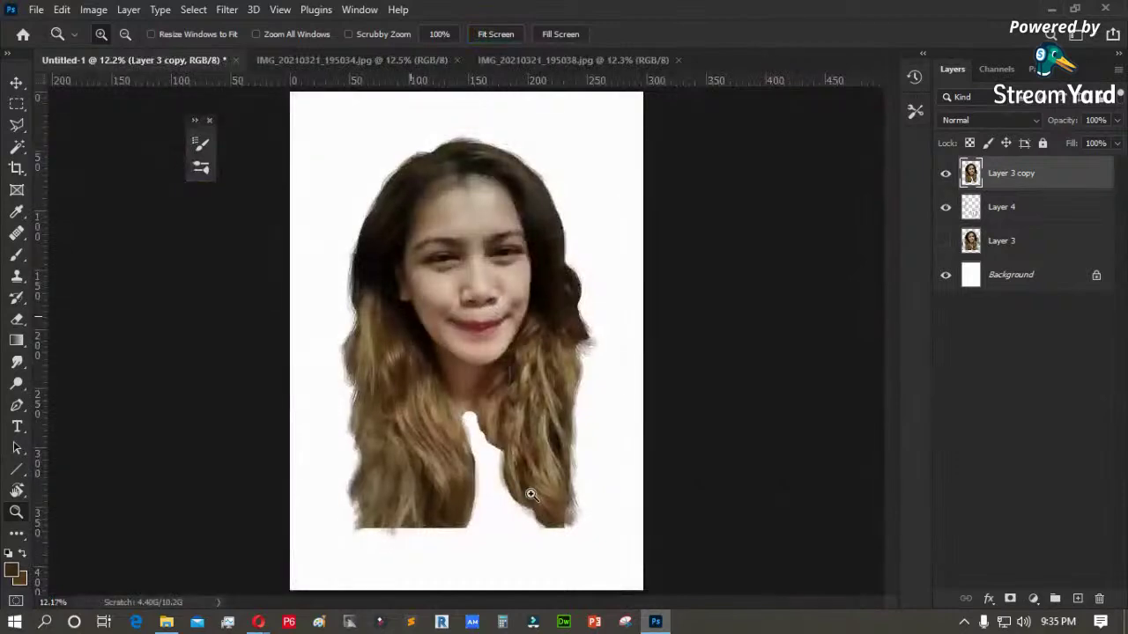
- Smudge strands on Layer 3 copy from the upper inner edge of the right hair section into the gap below the neck
click(349, 328)
drag(349, 327, 411, 341)
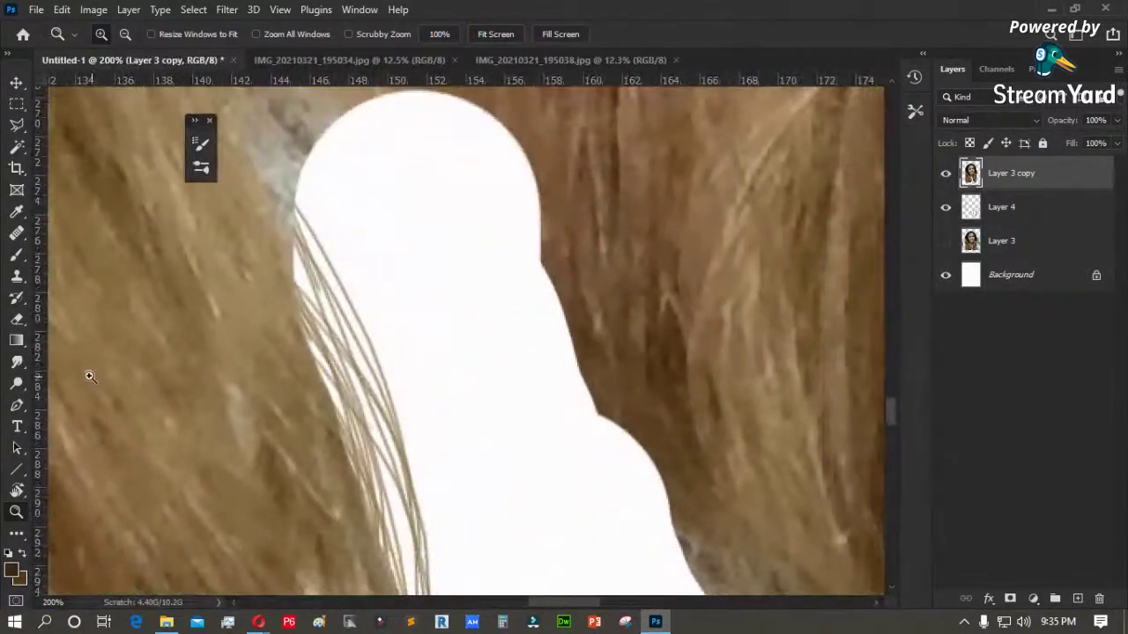
click(16, 363)
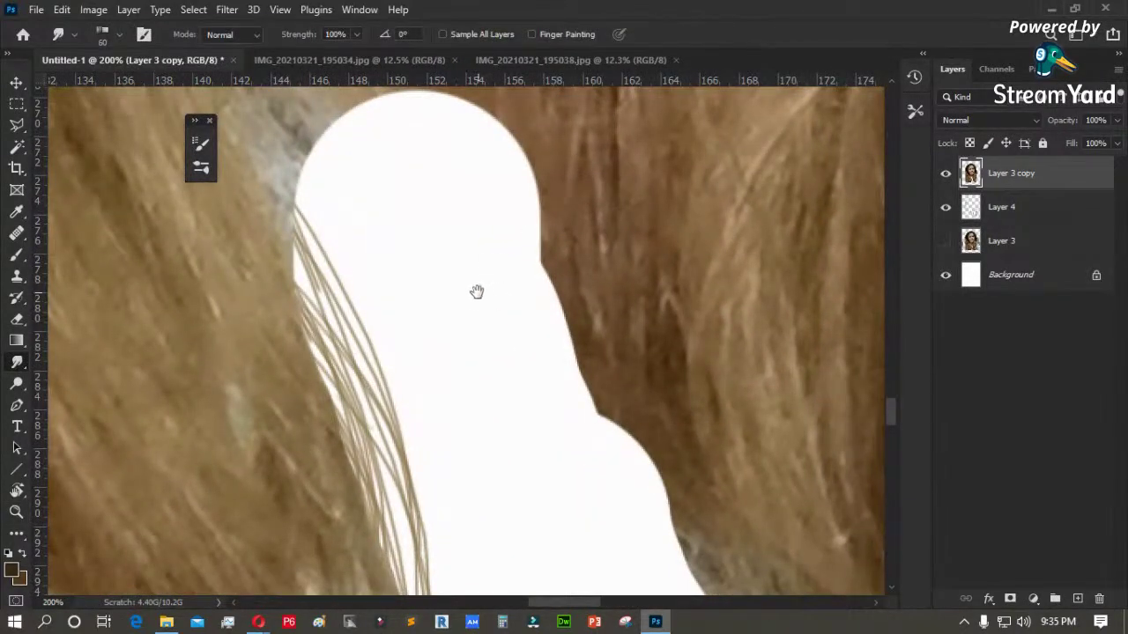
drag(477, 292, 406, 367)
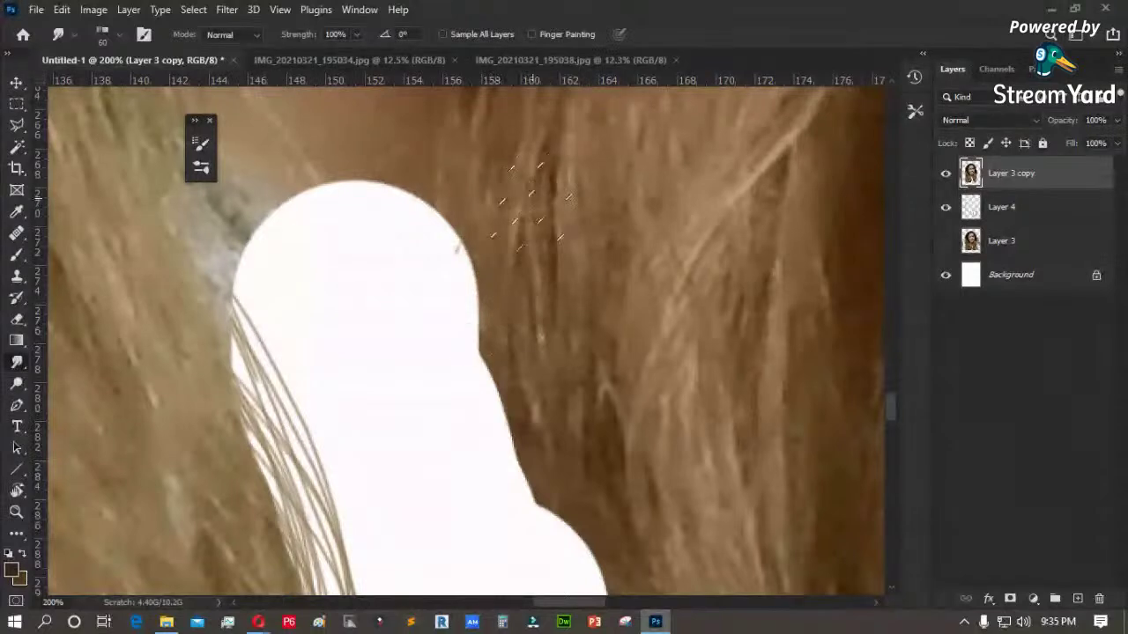
mouse_move(467, 225)
mouse_down()
mouse_move(401, 379)
mouse_move(432, 330)
mouse_up()
drag(454, 207, 449, 401)
mouse_move(472, 245)
mouse_down()
mouse_move(439, 285)
mouse_move(492, 219)
mouse_move(489, 197)
mouse_move(508, 362)
mouse_up()
mouse_move(487, 238)
mouse_down()
mouse_move(453, 290)
mouse_move(467, 328)
mouse_up()
mouse_move(443, 248)
mouse_down()
mouse_move(425, 393)
mouse_move(433, 416)
mouse_move(435, 276)
mouse_up()
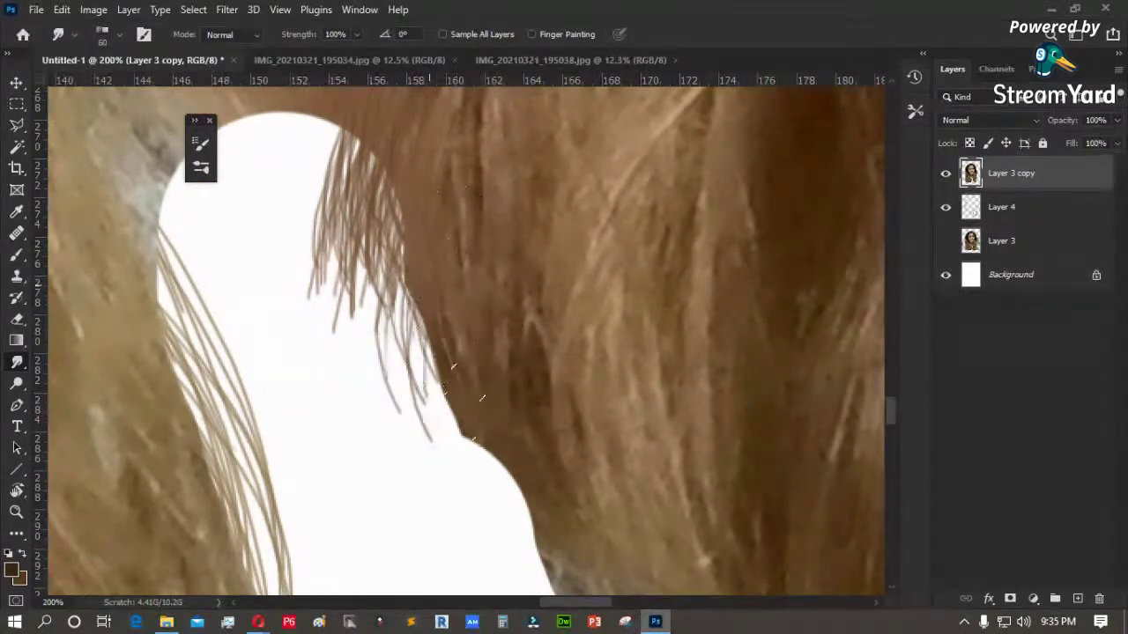
- Smudge longer strands further down the inner edge of the right hair section to the notch in its outline
mouse_move(403, 199)
mouse_down()
mouse_move(439, 406)
mouse_move(475, 404)
mouse_up()
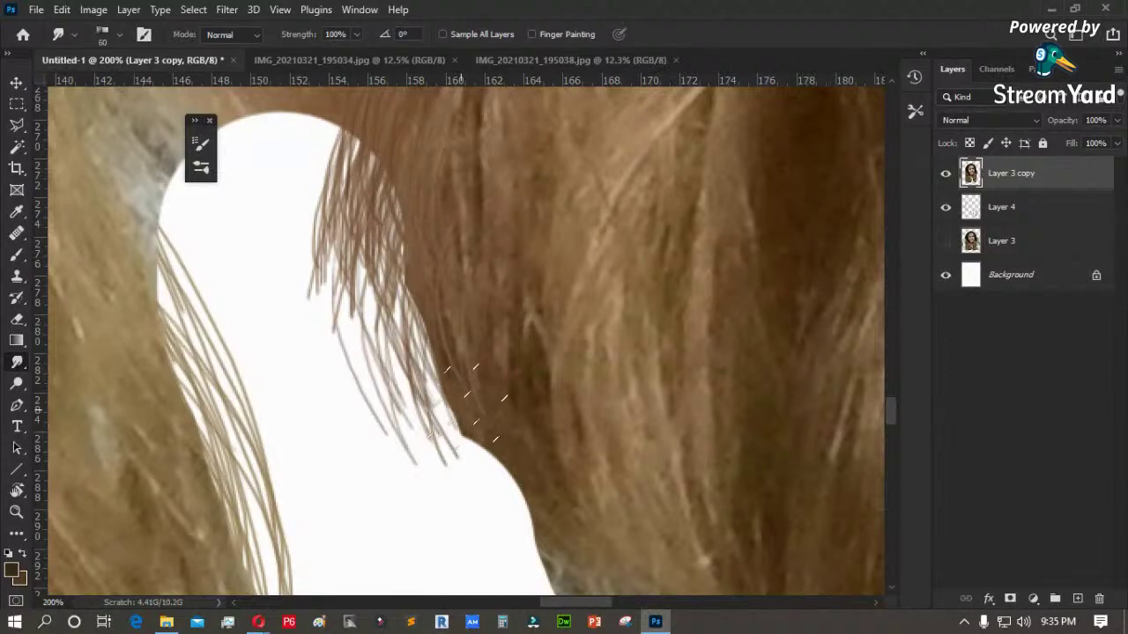
drag(410, 247, 457, 473)
drag(487, 388, 526, 509)
- Smudge curved strands along the sloping lower inner edge of the right hair section down to the existing strands
drag(575, 453, 496, 330)
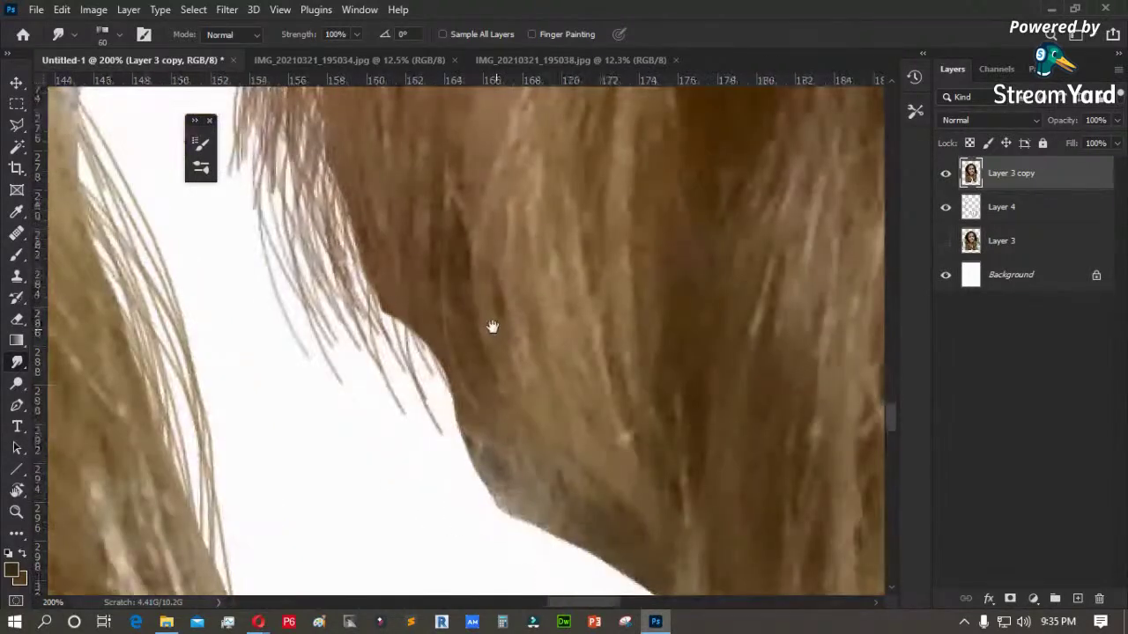
mouse_move(365, 188)
mouse_down()
mouse_move(445, 377)
mouse_move(382, 265)
mouse_move(457, 416)
mouse_up()
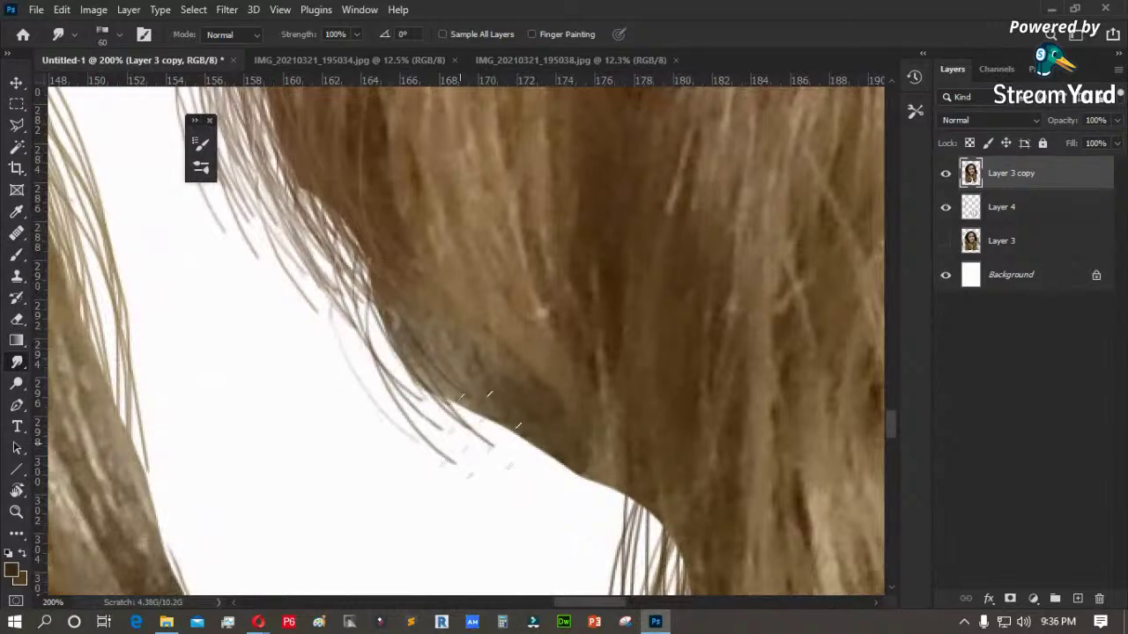
drag(375, 277, 462, 412)
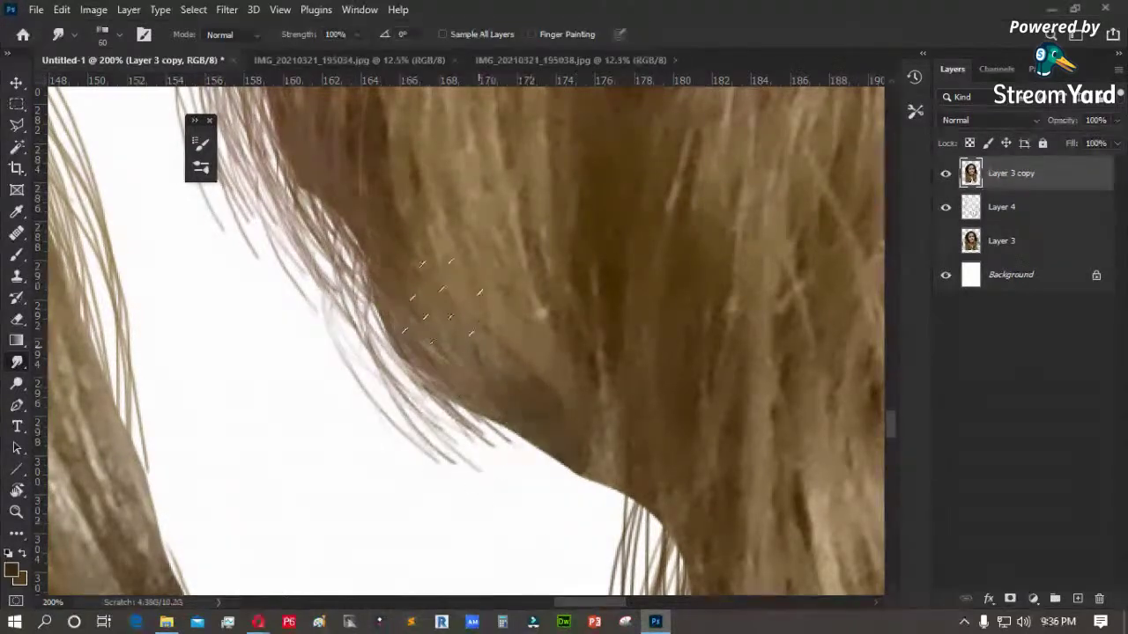
drag(452, 304, 564, 498)
mouse_move(467, 366)
mouse_down()
mouse_move(564, 447)
mouse_move(537, 480)
mouse_move(556, 396)
mouse_up()
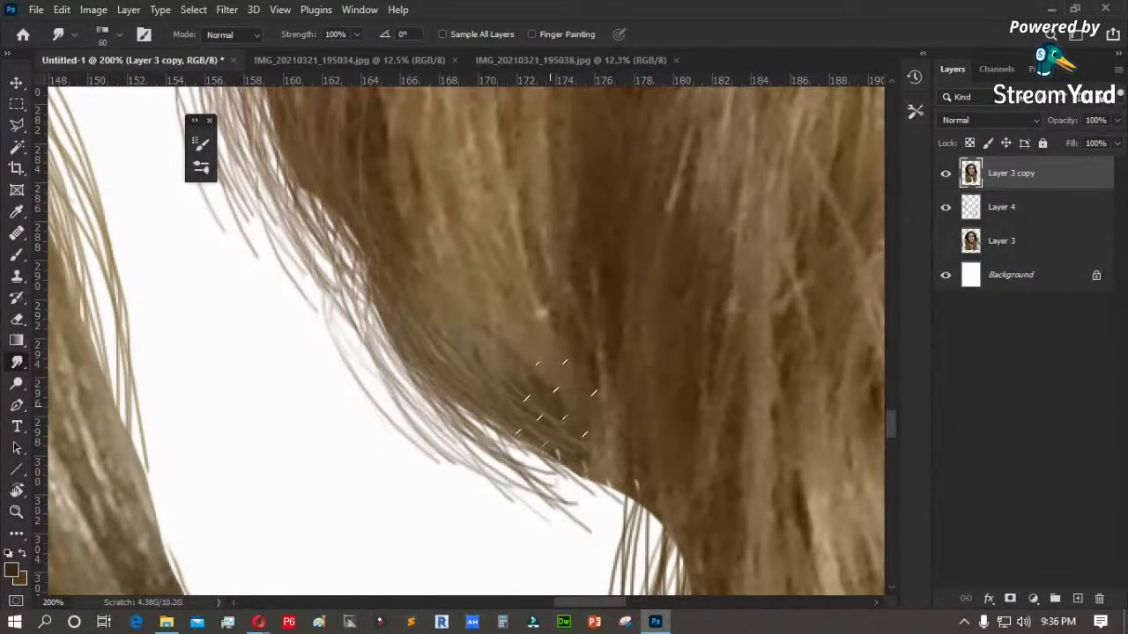
drag(375, 281, 712, 407)
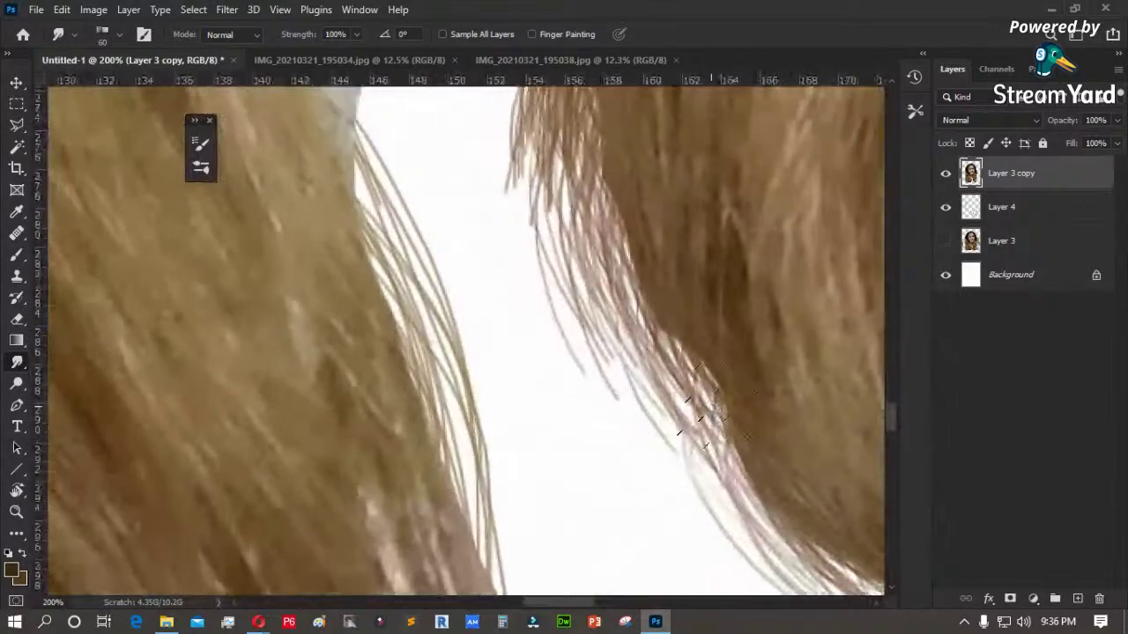
key(ctrl+0)
key(z)
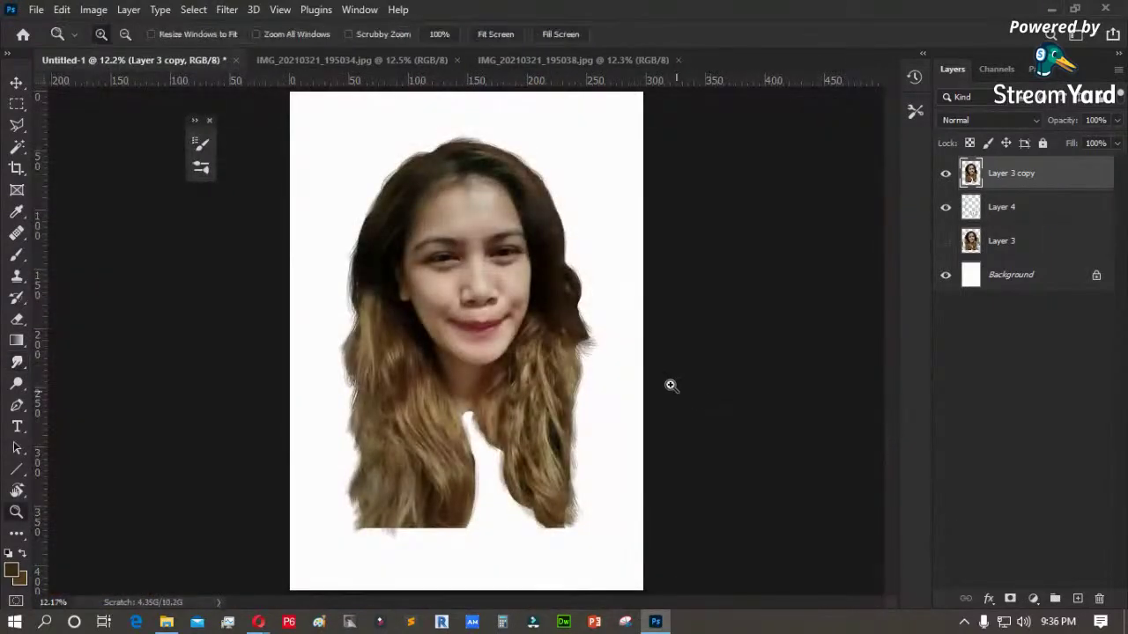
- Smudge strands on Layer 3 copy below the dark curl at the outer right edge to blend it into the lighter hair
drag(486, 170, 589, 295)
click(481, 39)
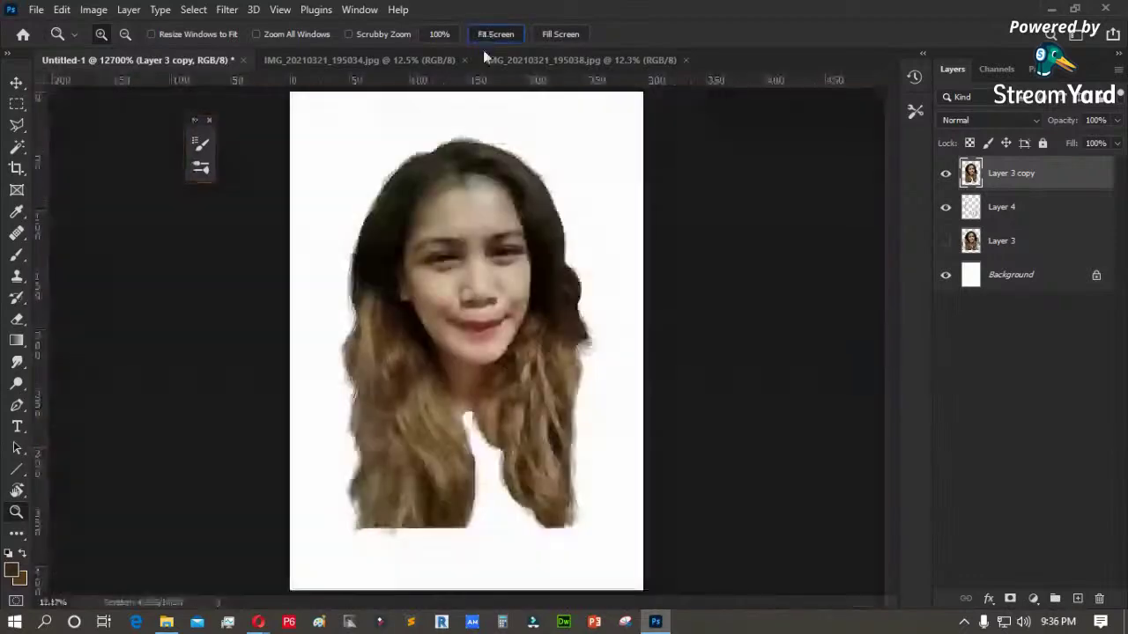
click(447, 242)
drag(591, 230, 717, 435)
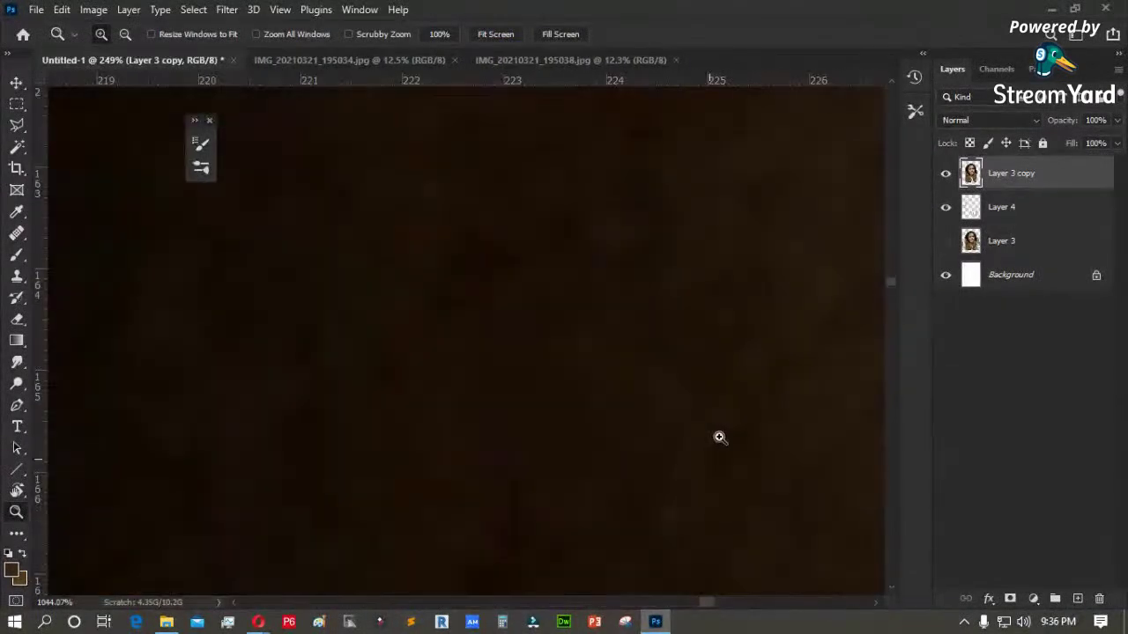
click(495, 34)
click(504, 311)
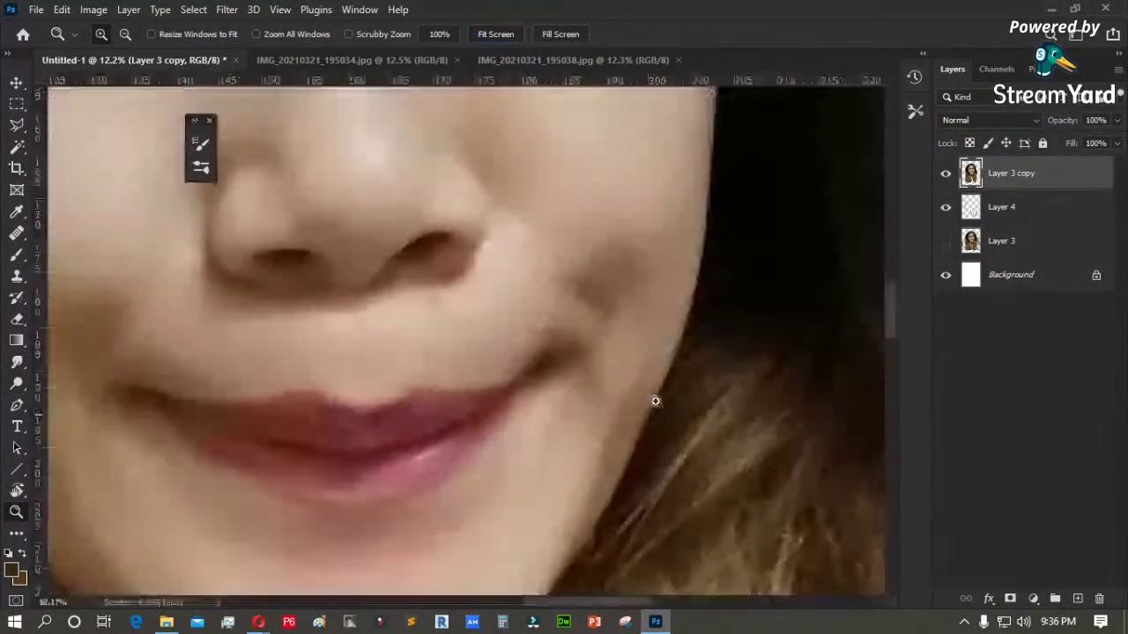
drag(687, 393, 220, 279)
drag(461, 341, 285, 258)
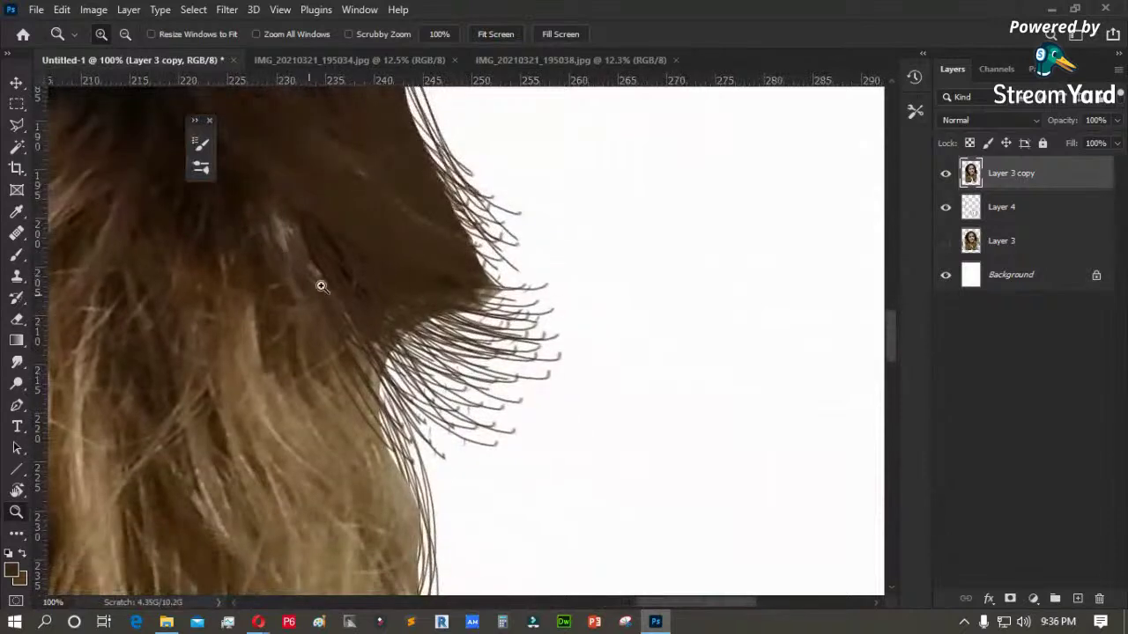
click(17, 363)
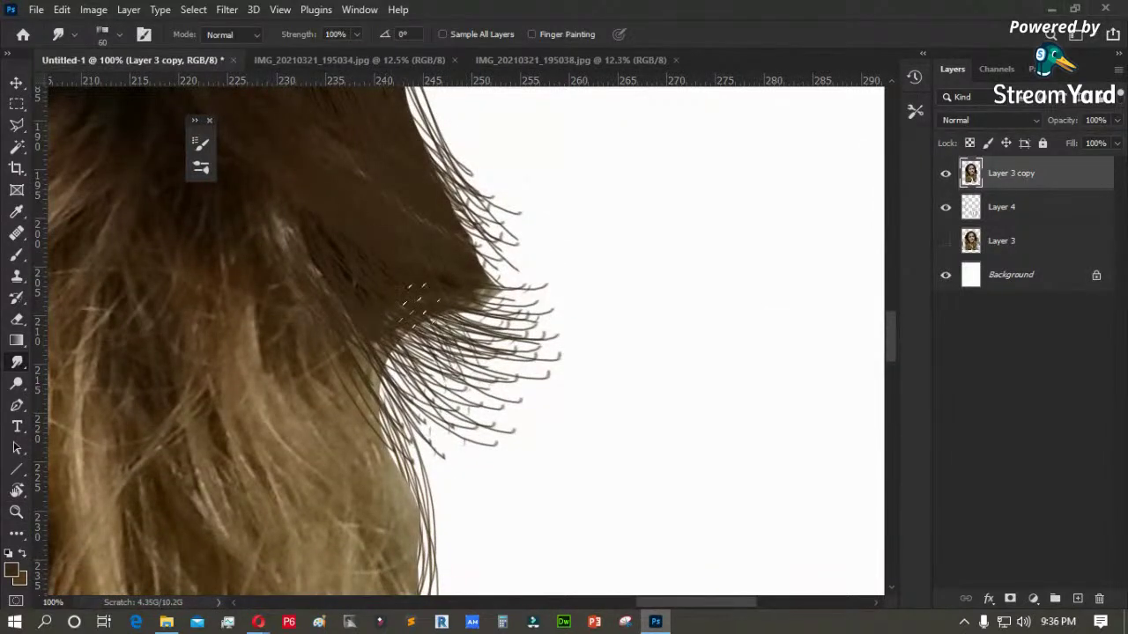
drag(335, 381, 360, 284)
drag(376, 176, 430, 390)
drag(374, 198, 438, 453)
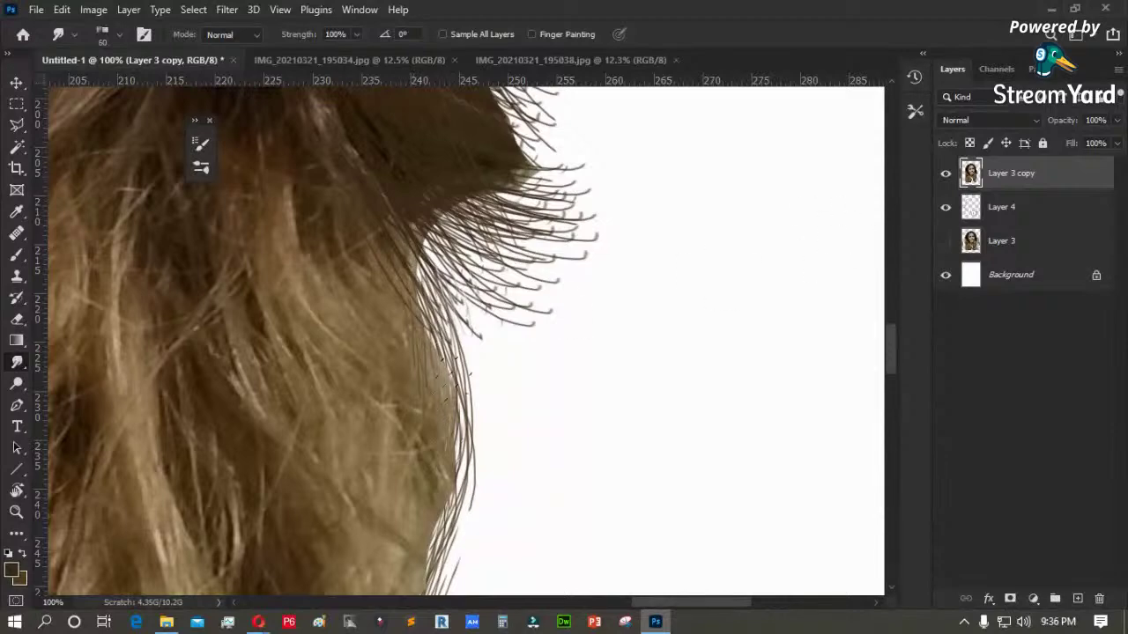
key(ctrl+0)
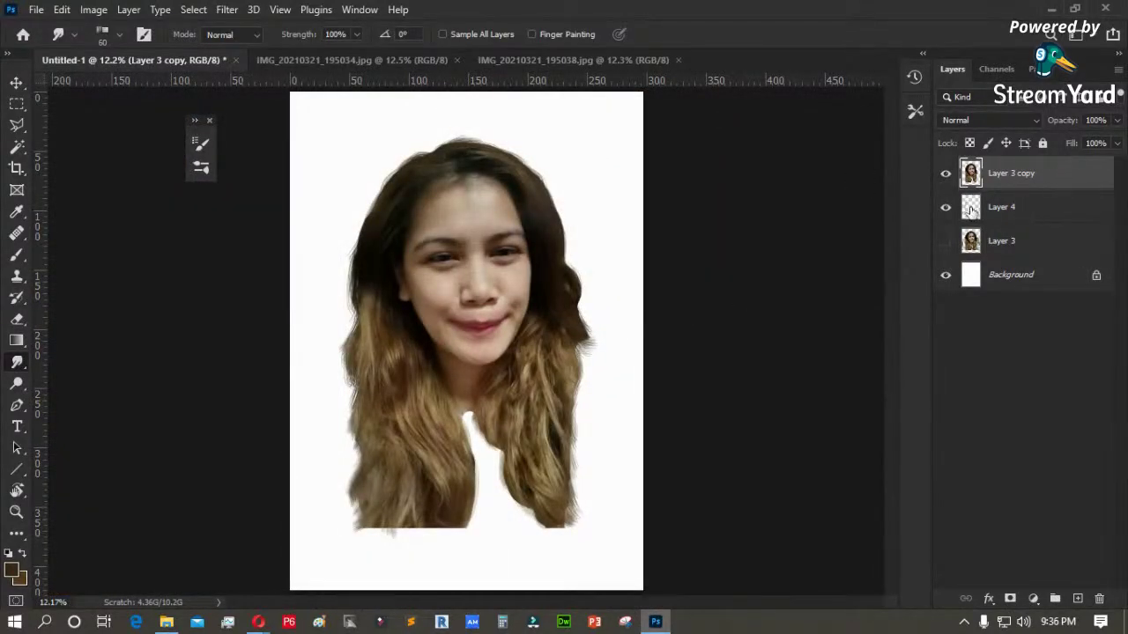
- Compare Layer 3 copy and Layer 4 by toggling their visibility, and merge the two layers into one
click(945, 174)
click(945, 207)
click(946, 207)
click(946, 174)
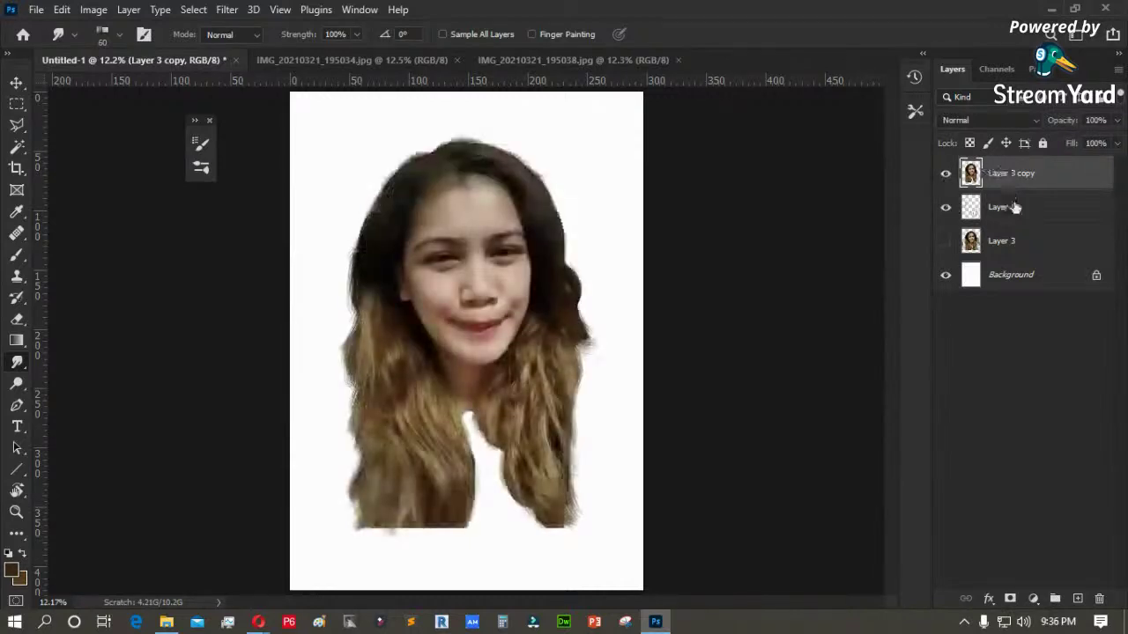
ctrl+click(1014, 209)
click(1016, 211)
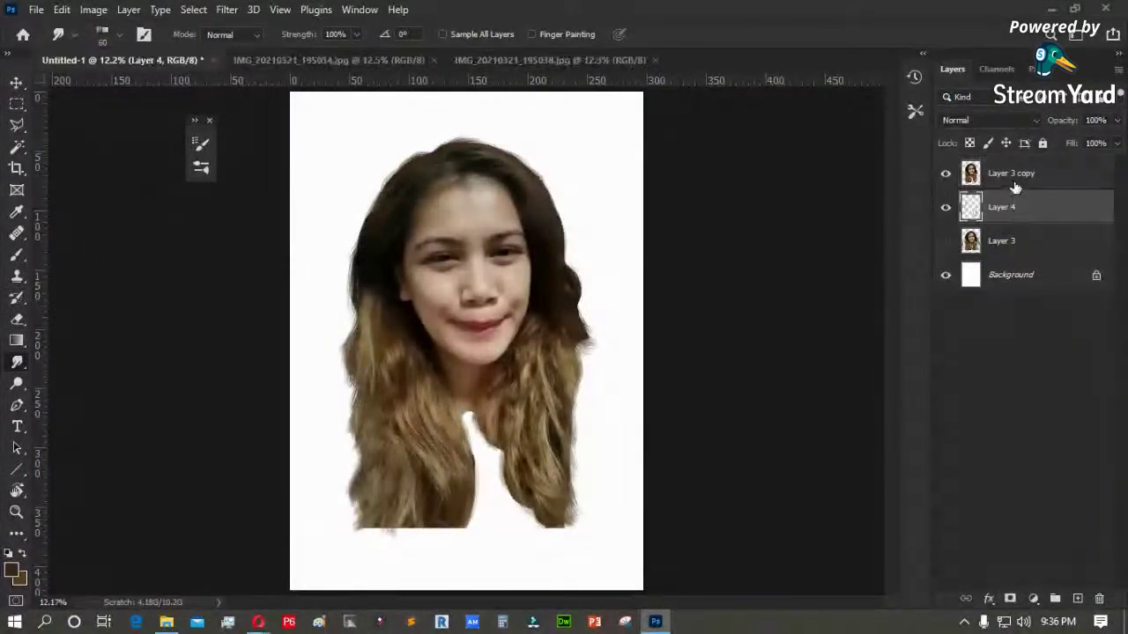
click(1018, 179)
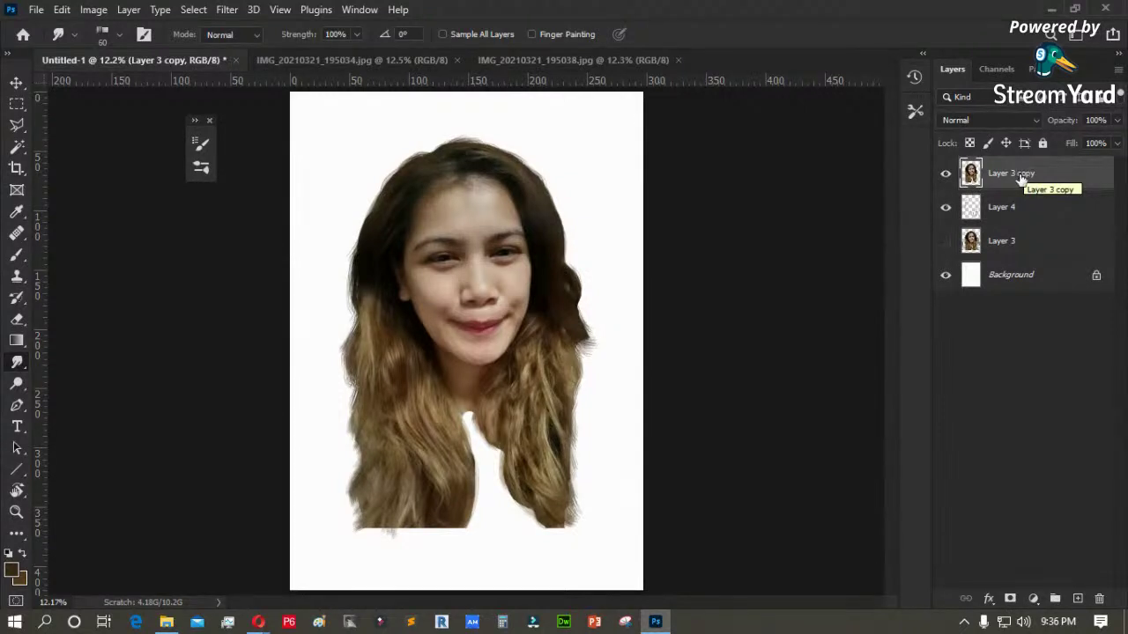
shift+click(996, 208)
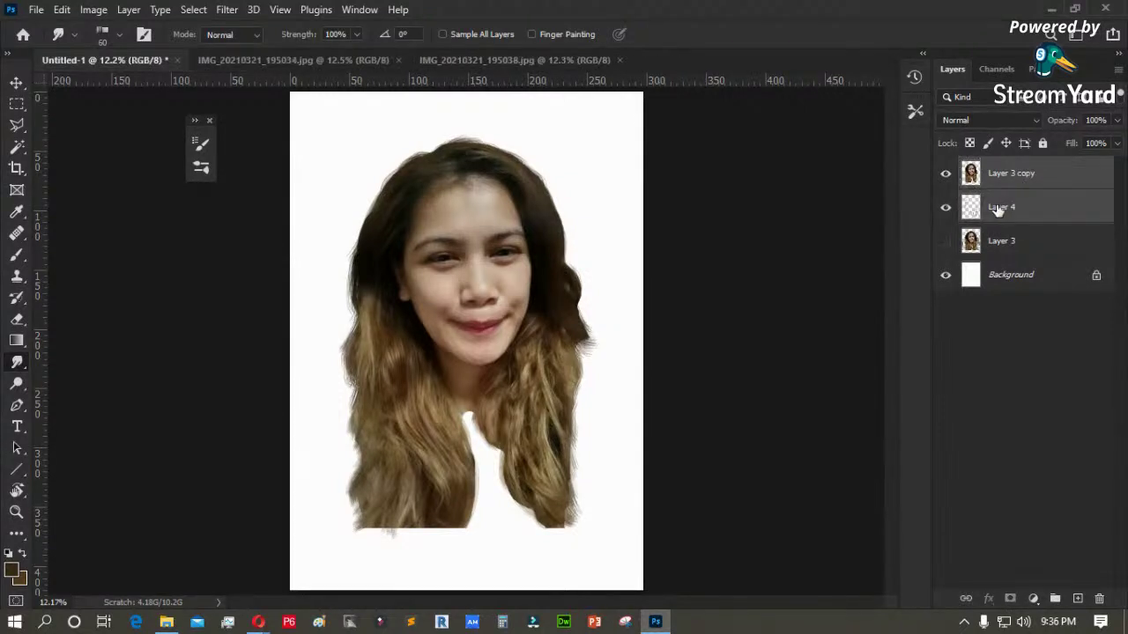
right_click(999, 209)
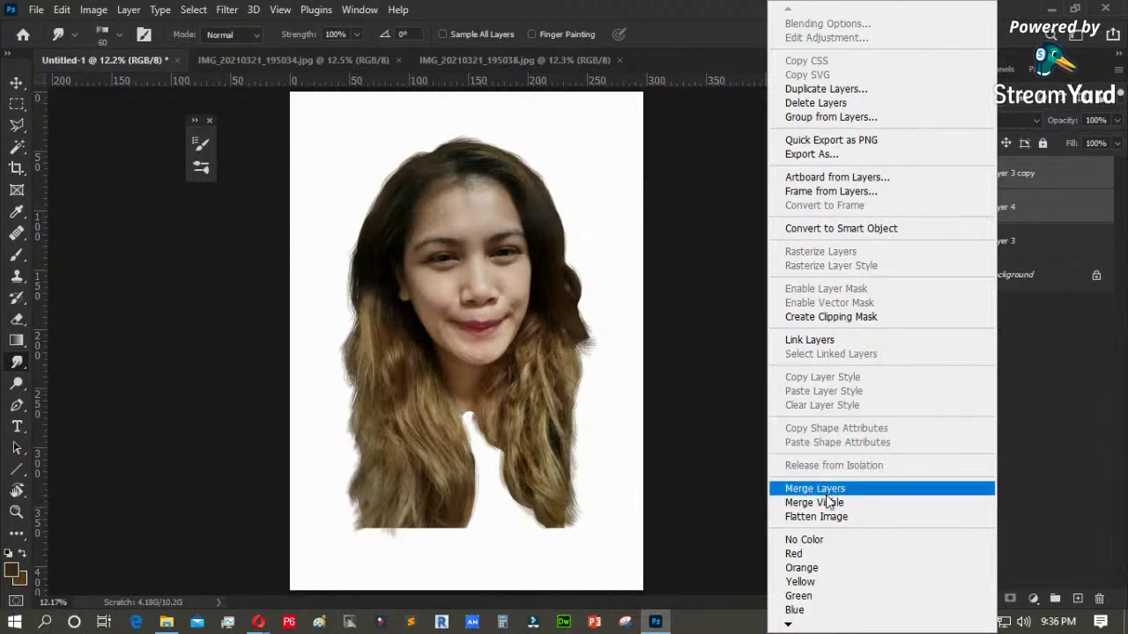
click(826, 494)
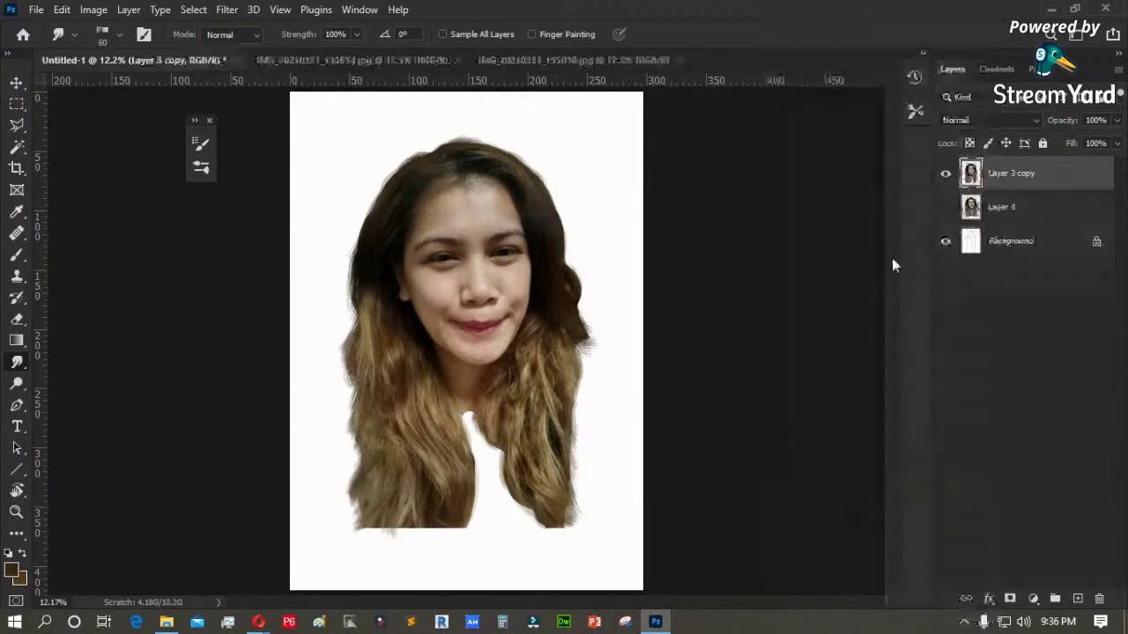
- Check the merged layer by toggling its visibility, and examine the lower hair edges up close
click(946, 174)
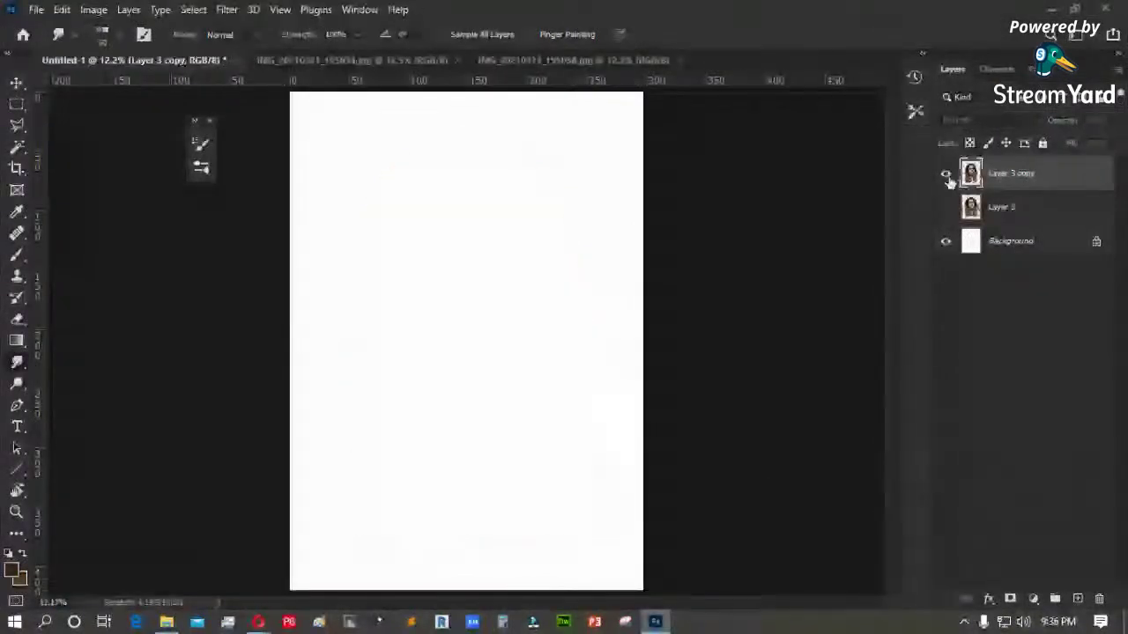
click(946, 176)
click(947, 175)
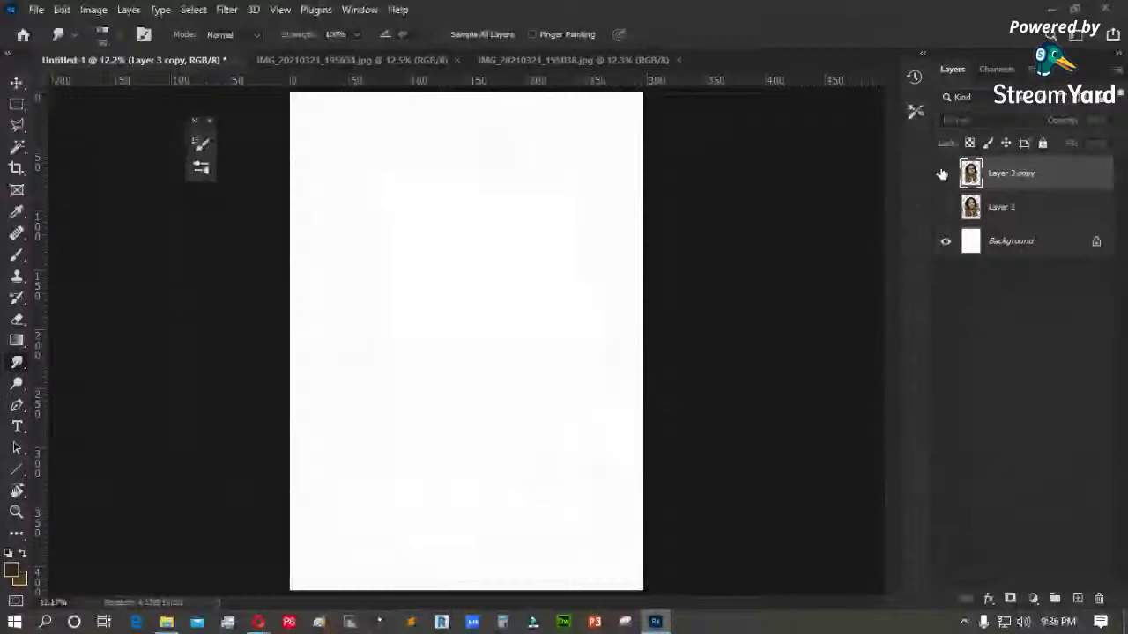
click(946, 174)
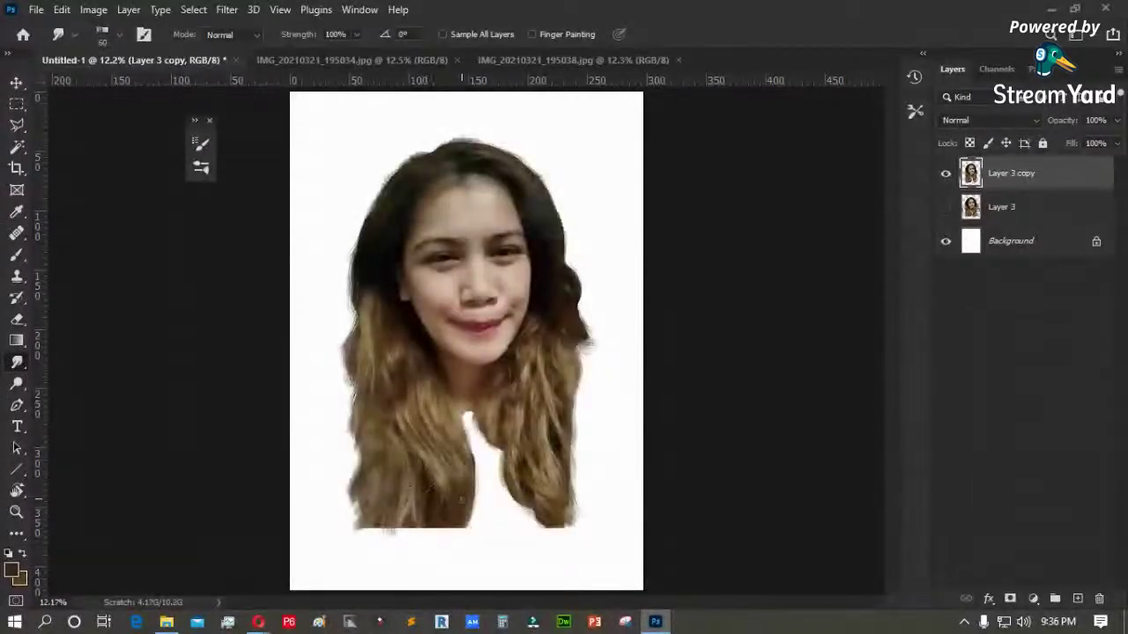
key(z)
drag(303, 348, 487, 544)
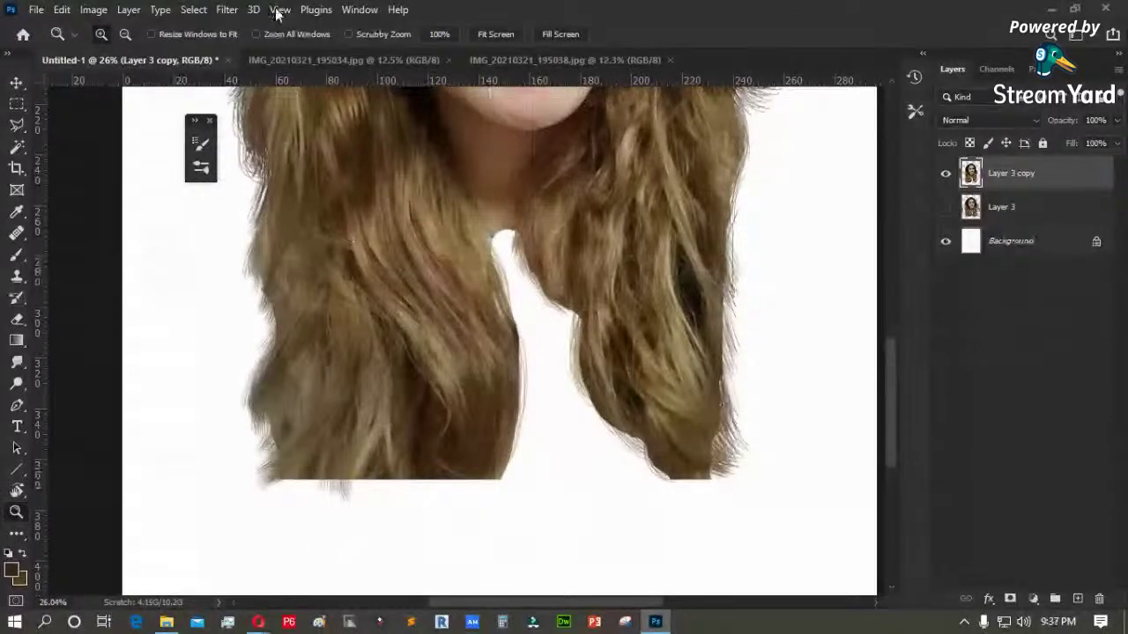
click(227, 9)
click(263, 164)
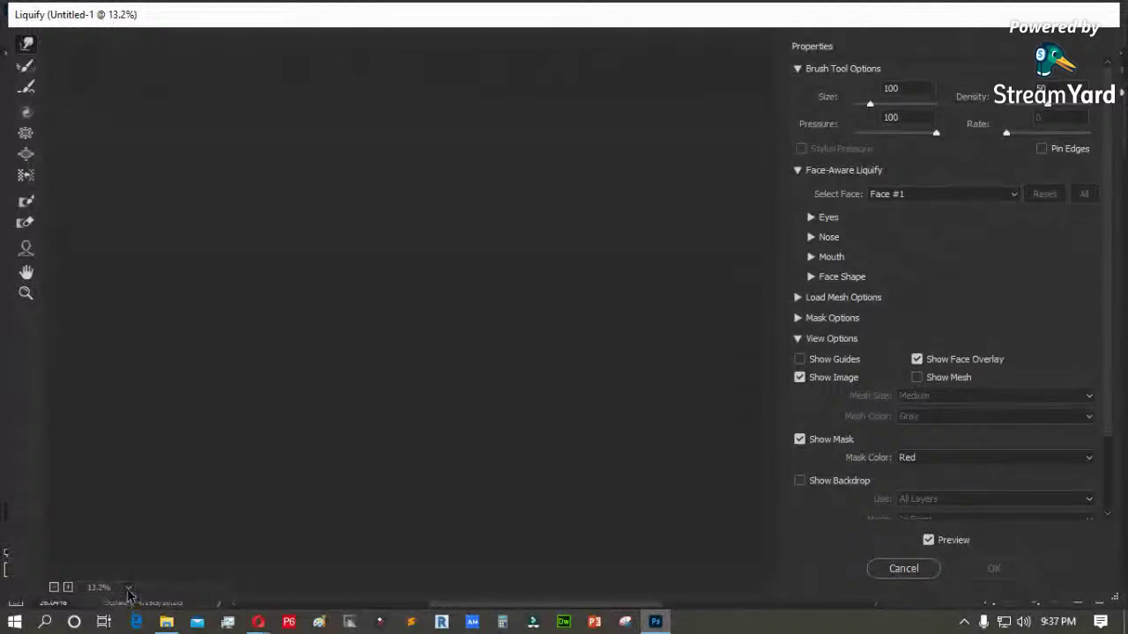
click(128, 589)
click(115, 550)
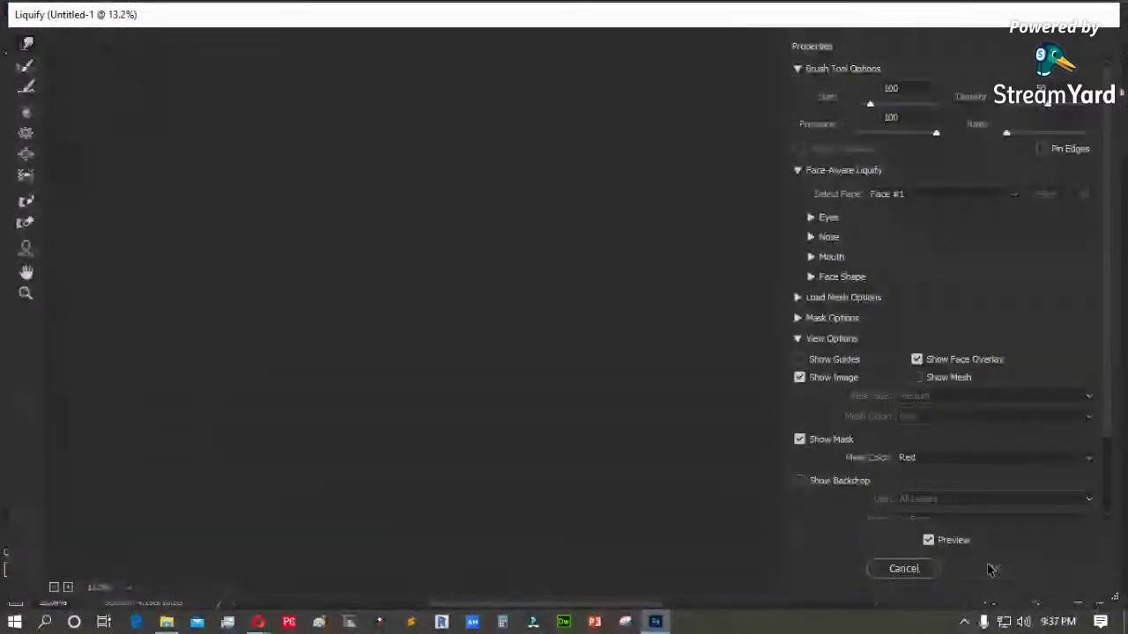
click(800, 480)
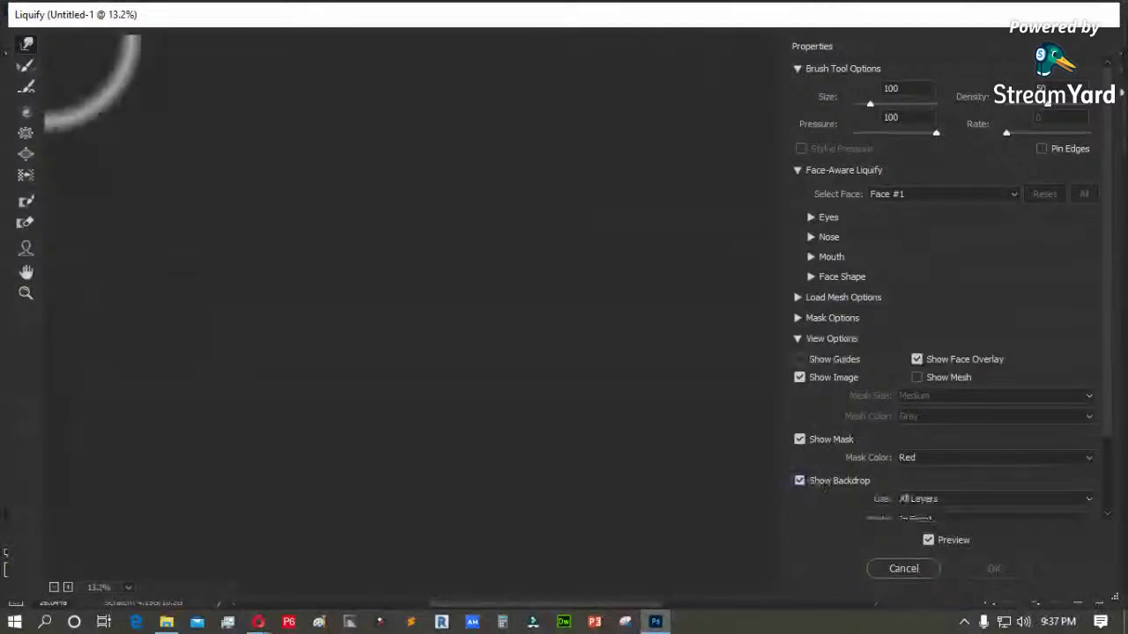
click(26, 294)
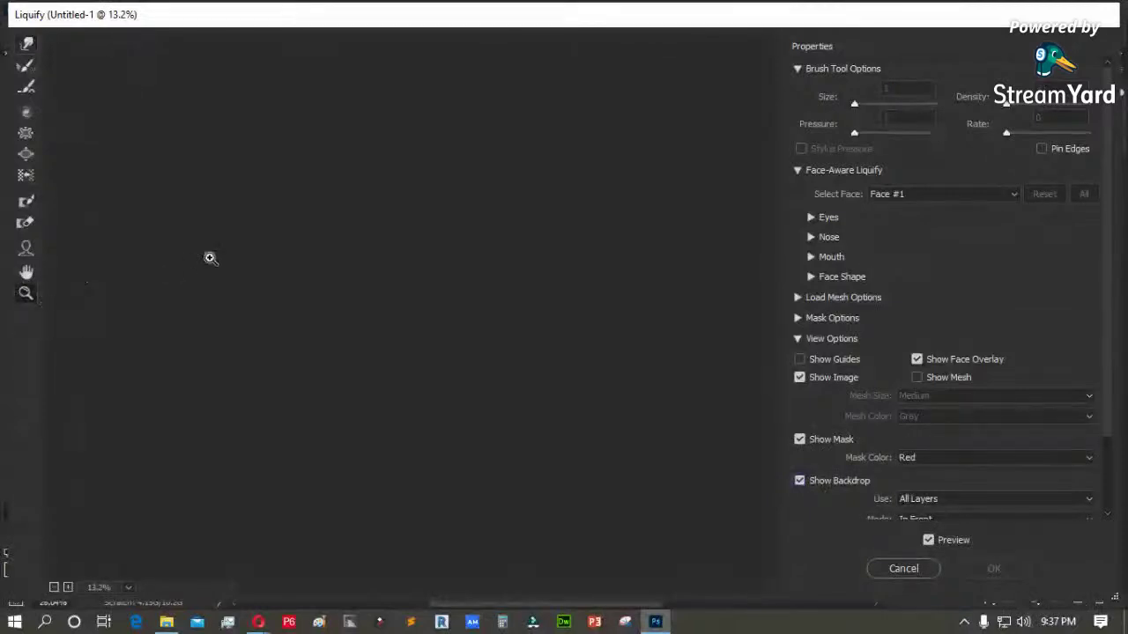
scroll(238, 256, down, 5)
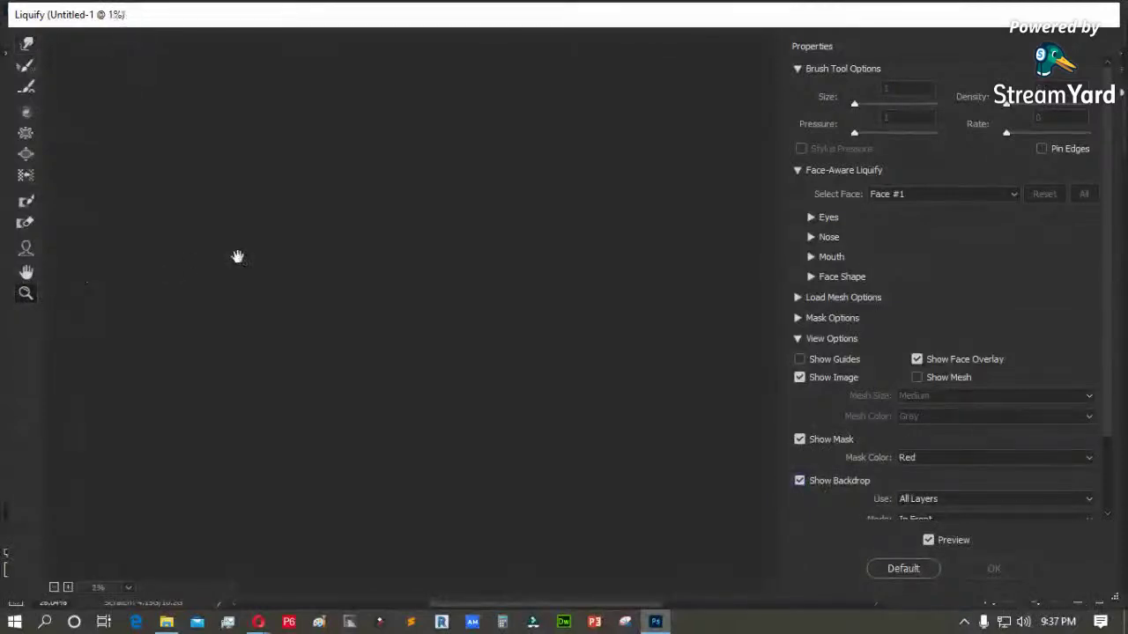
right_click(254, 299)
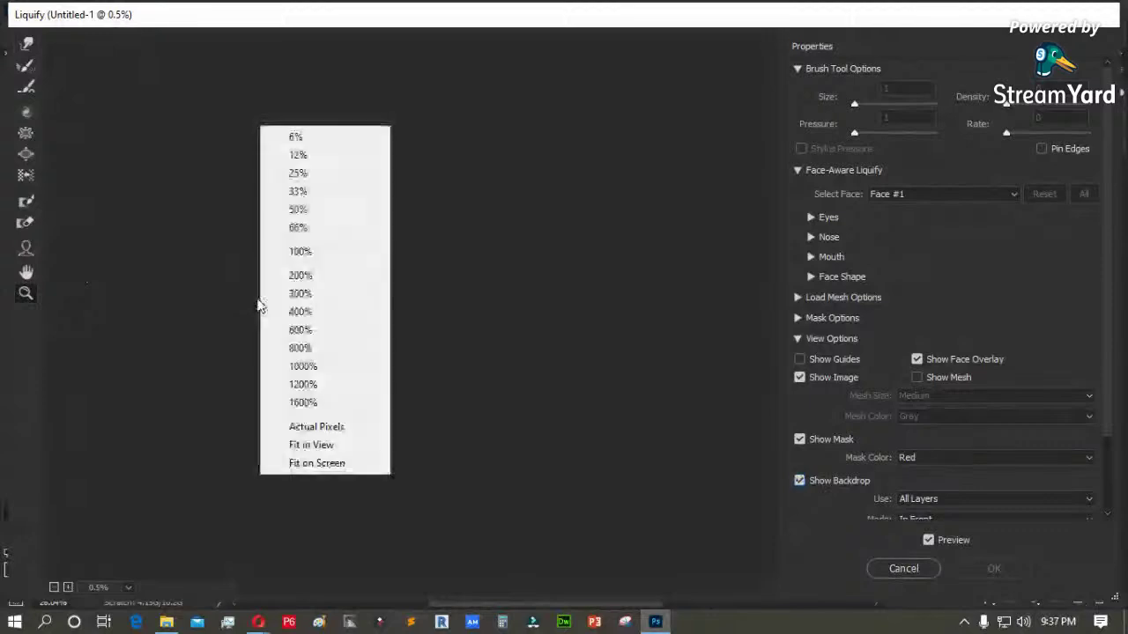
click(338, 416)
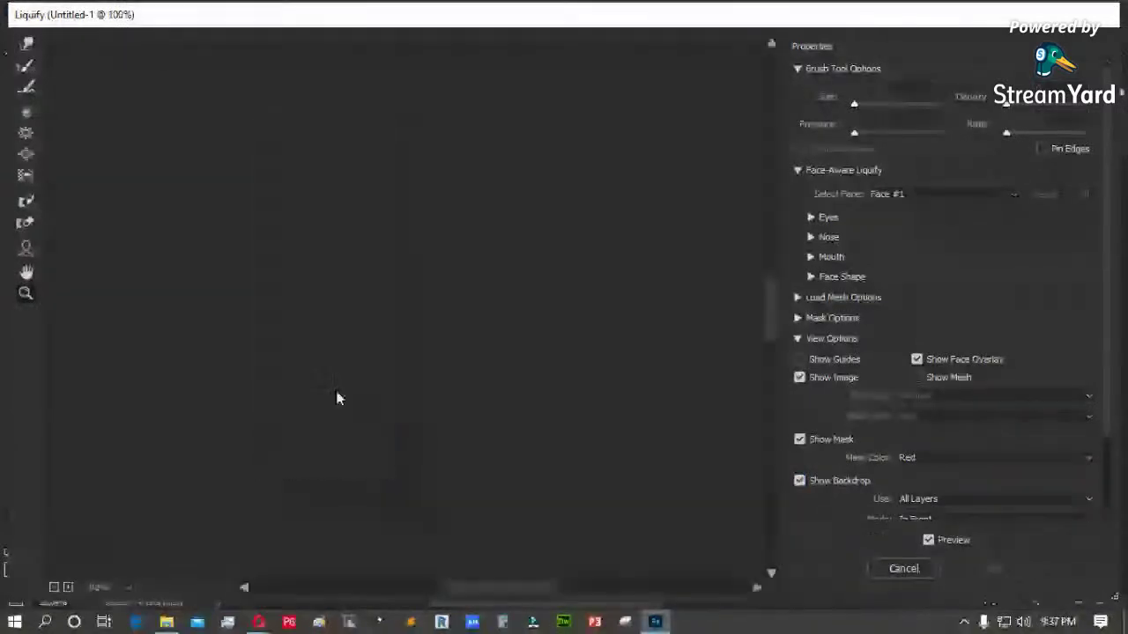
right_click(337, 396)
click(393, 554)
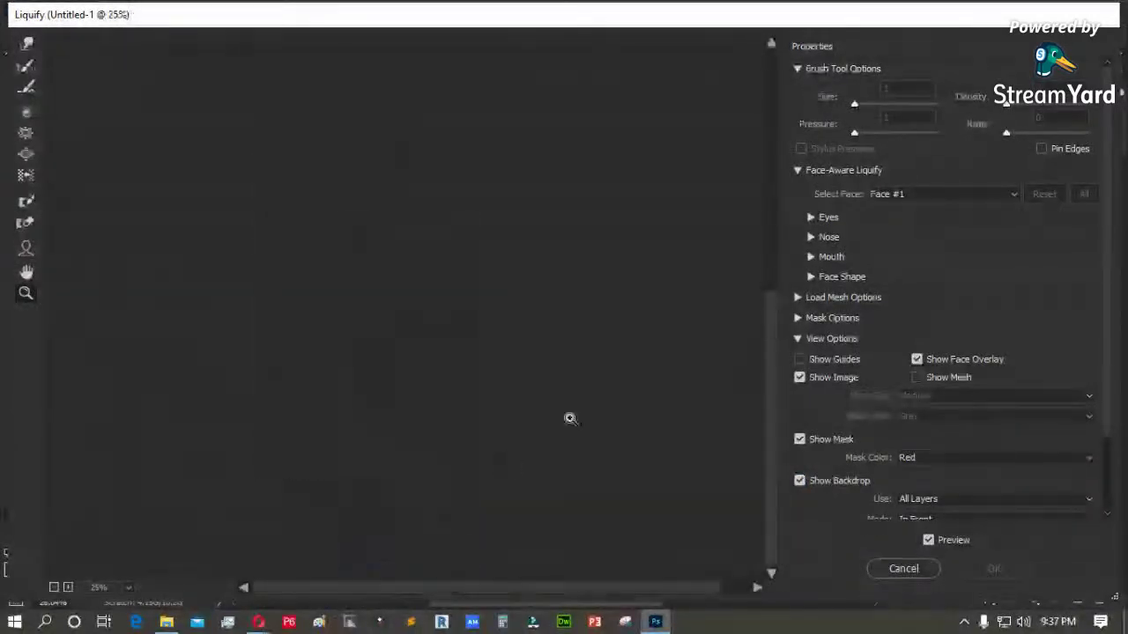
click(903, 569)
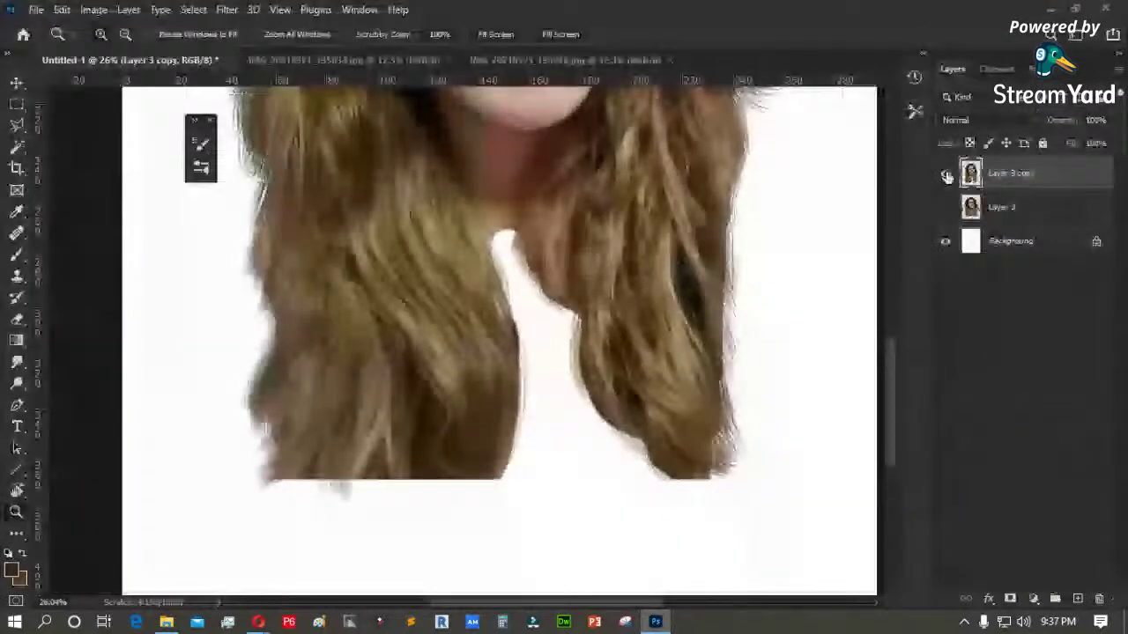
click(227, 10)
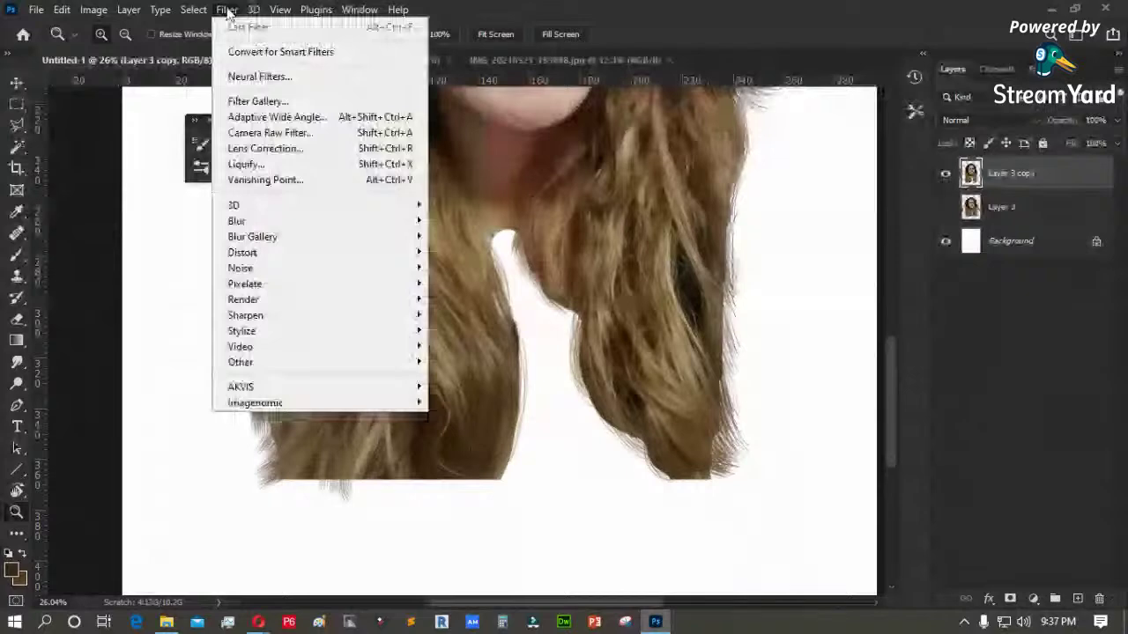
click(260, 165)
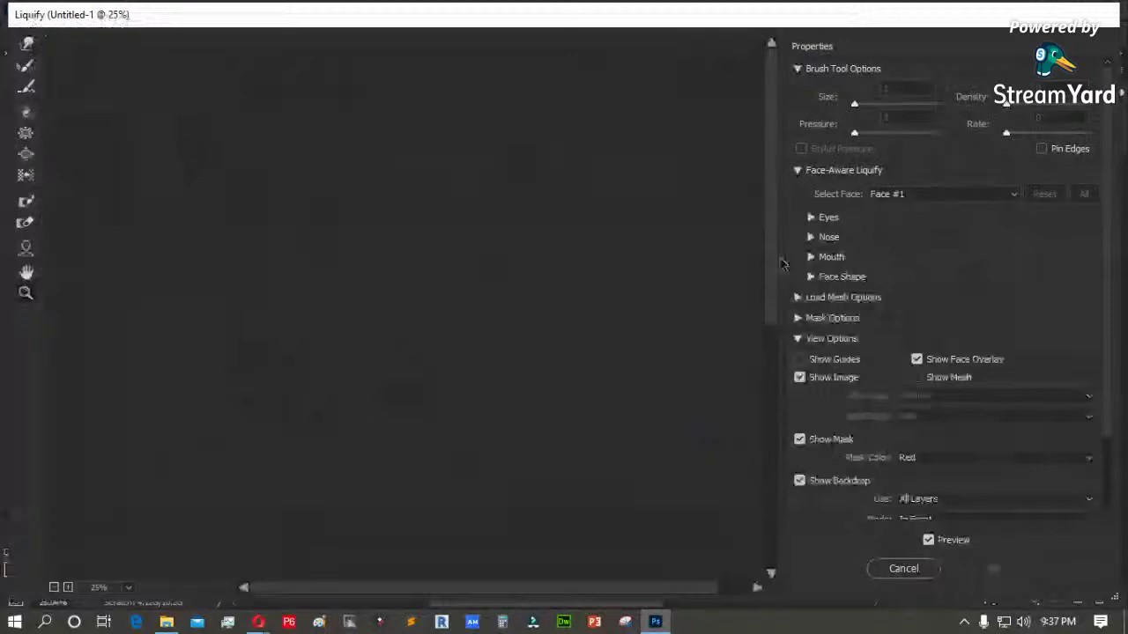
click(769, 461)
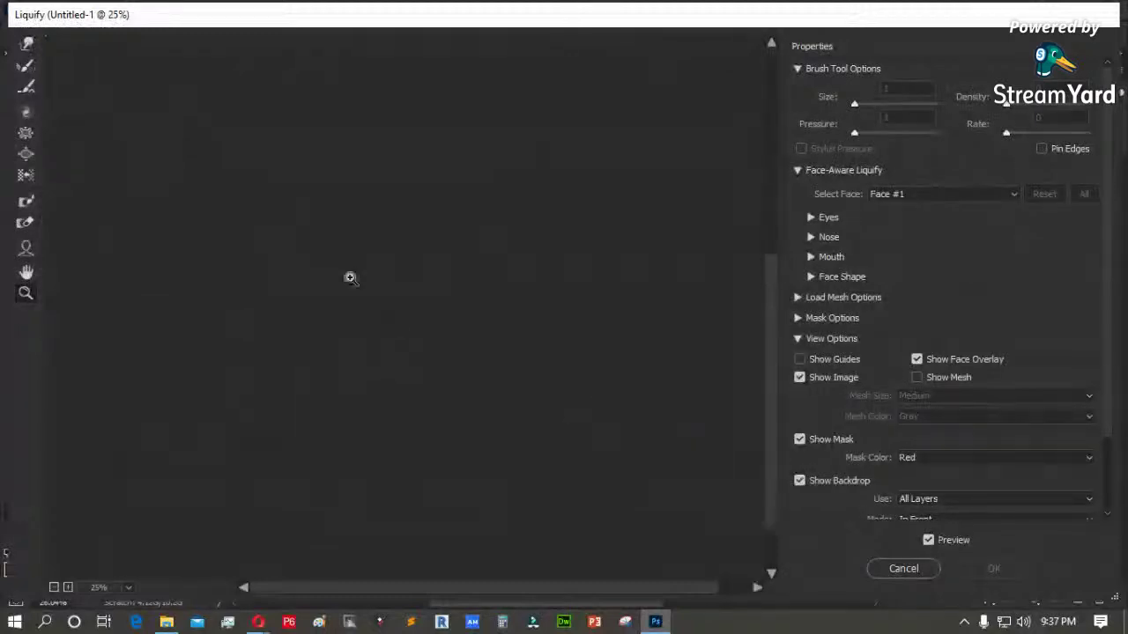
click(26, 45)
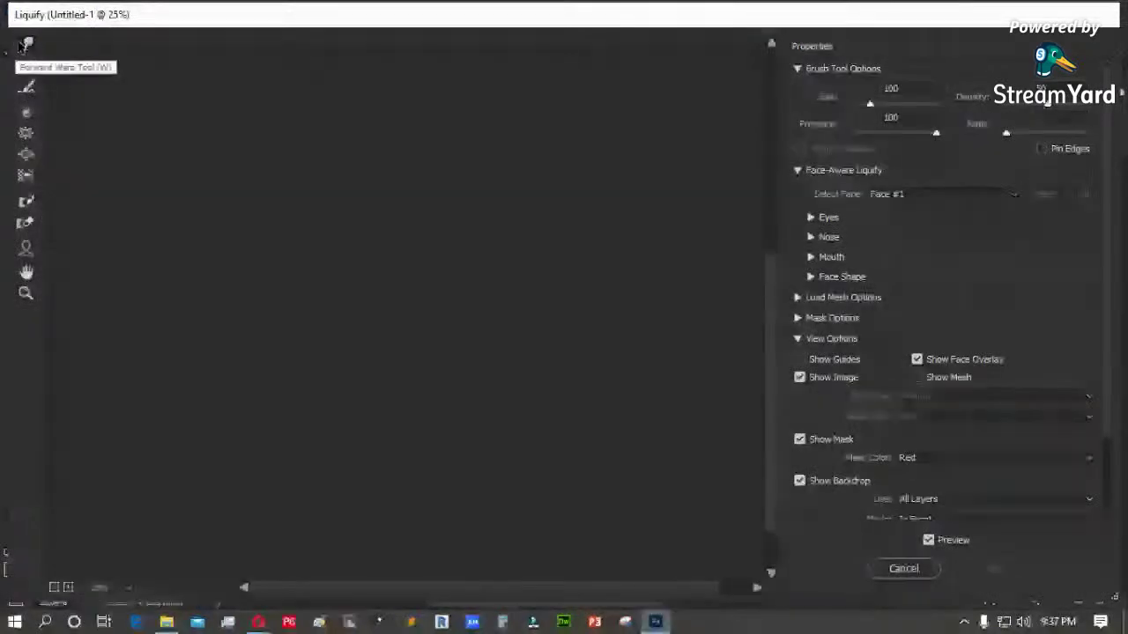
click(25, 293)
click(128, 586)
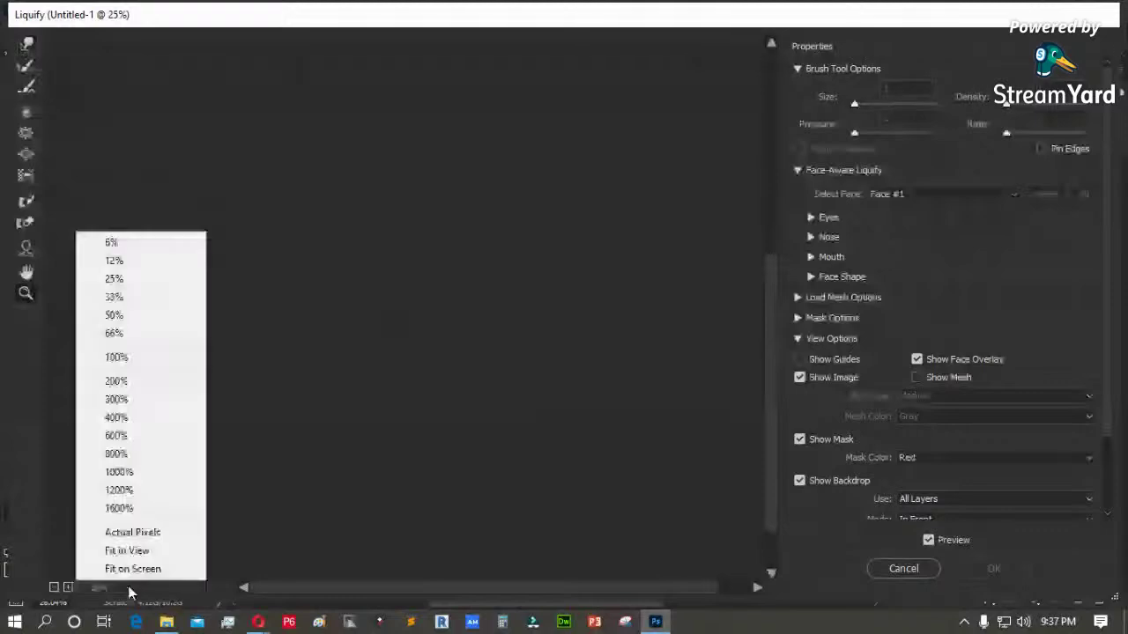
click(129, 571)
click(127, 587)
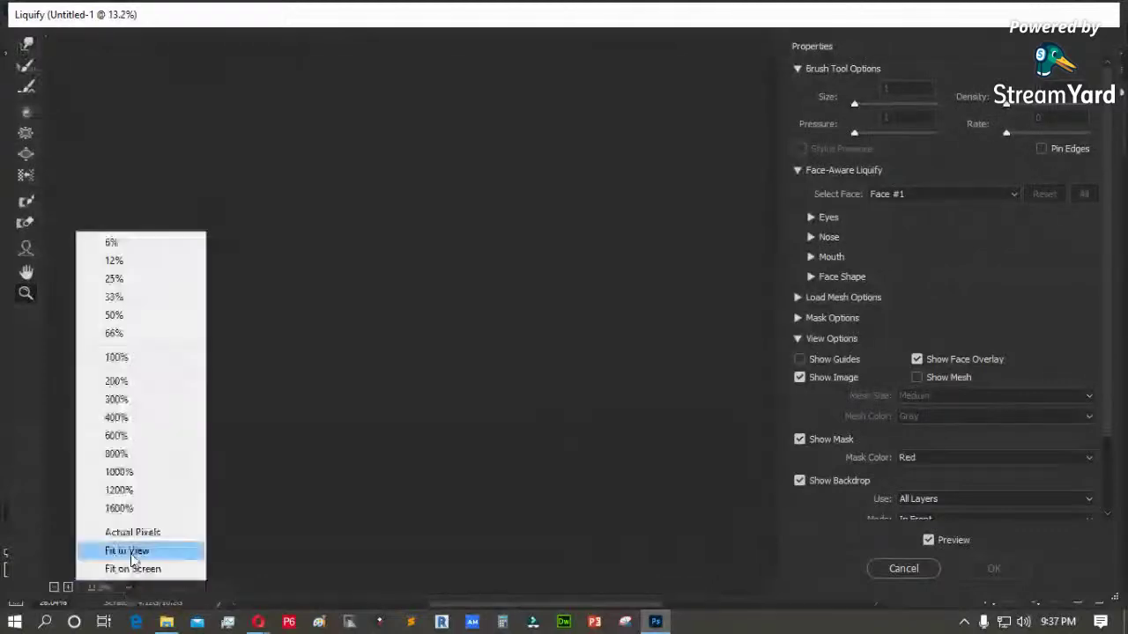
click(137, 534)
click(127, 575)
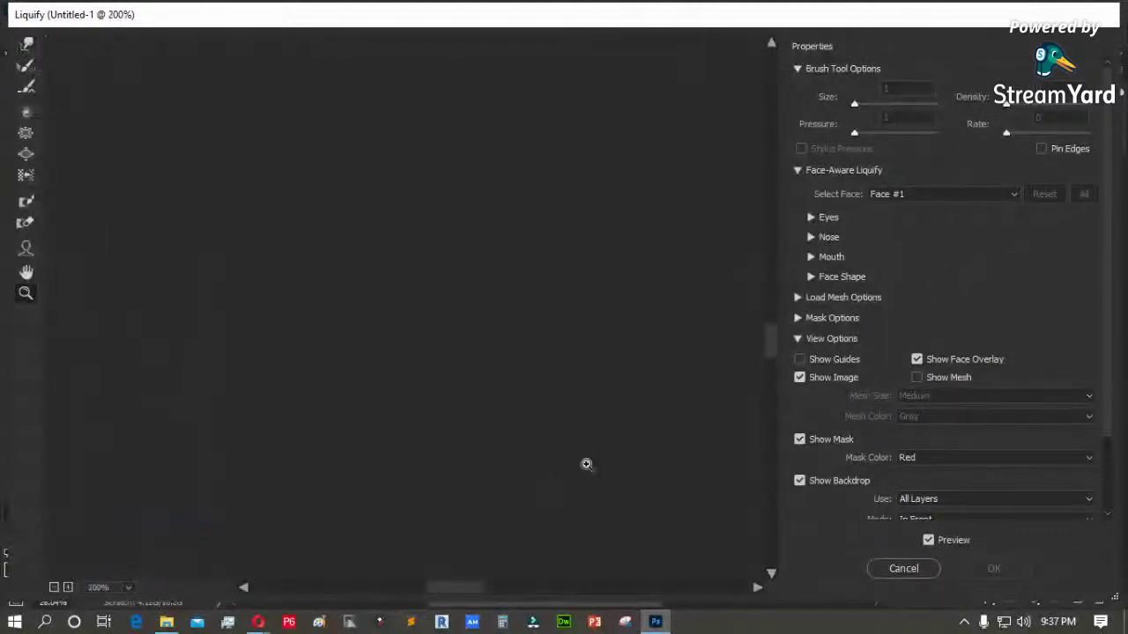
scroll(920, 480, down, 3)
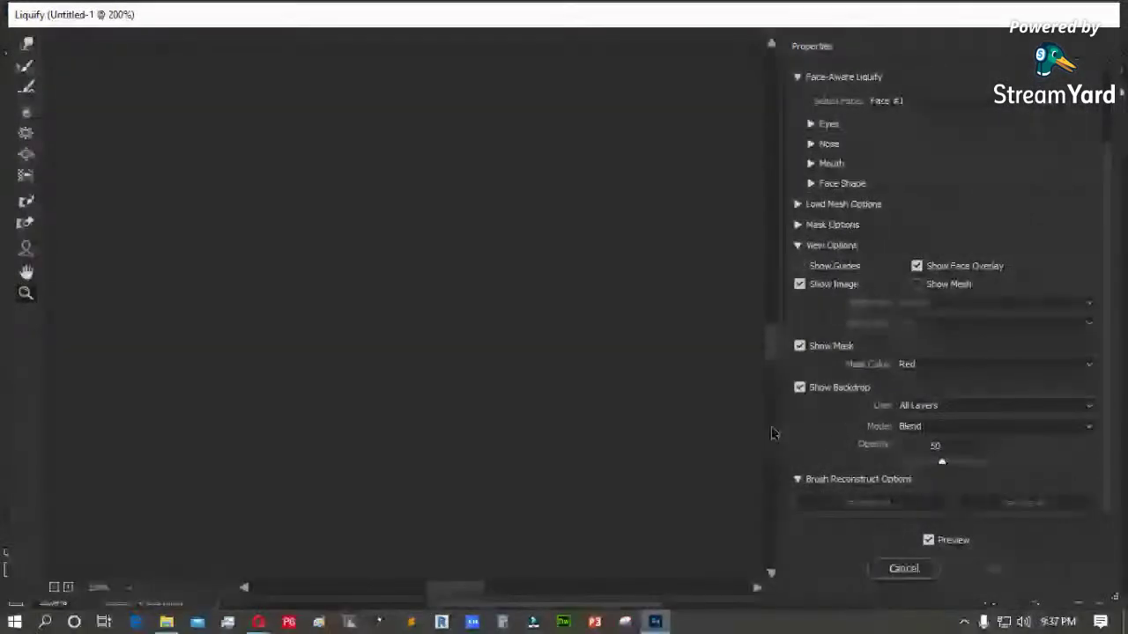
scroll(797, 172, up, 3)
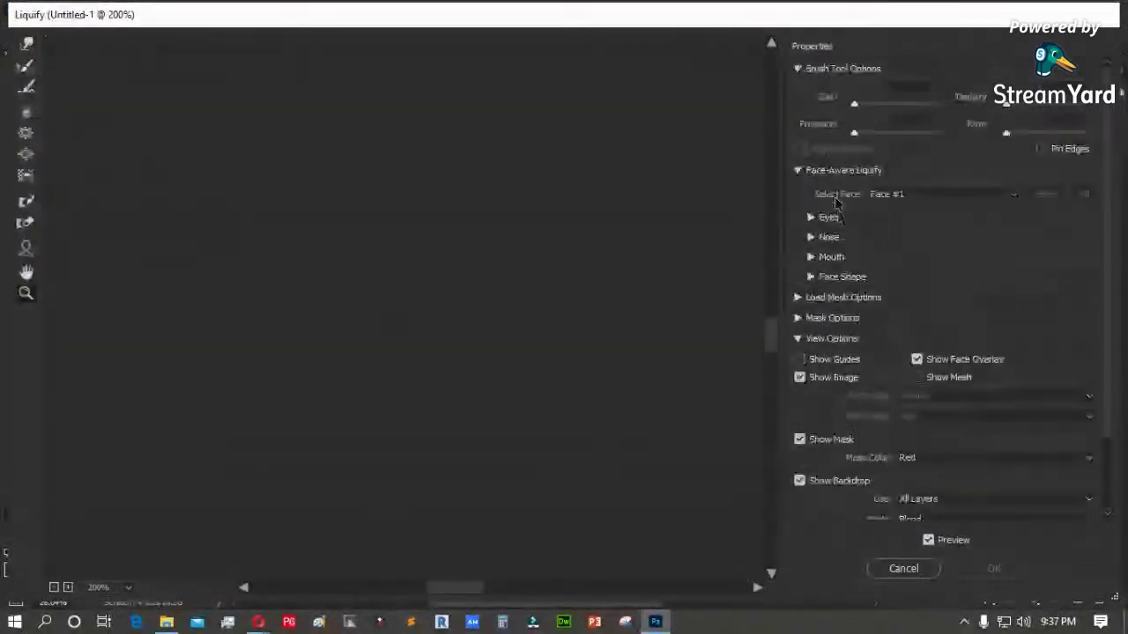
click(798, 170)
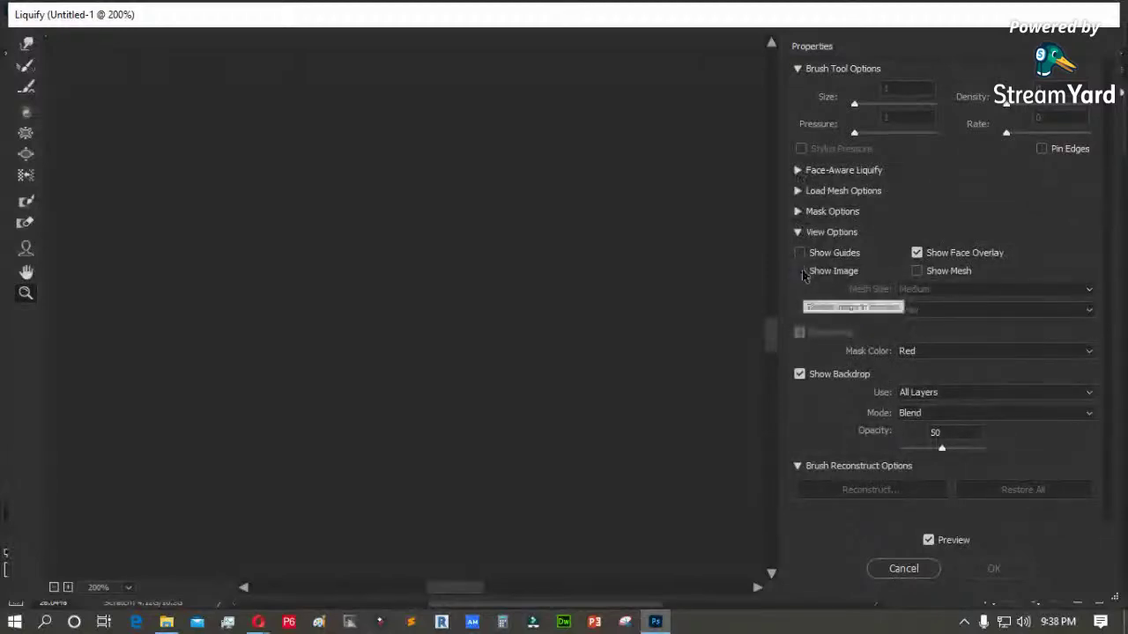
click(917, 271)
click(917, 271)
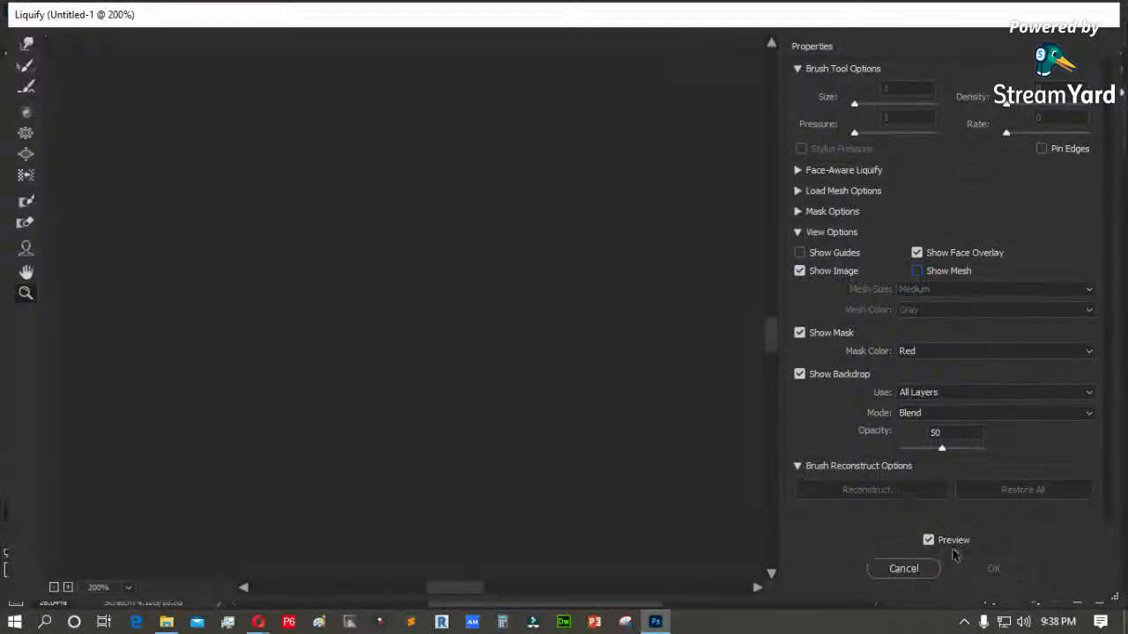
click(910, 569)
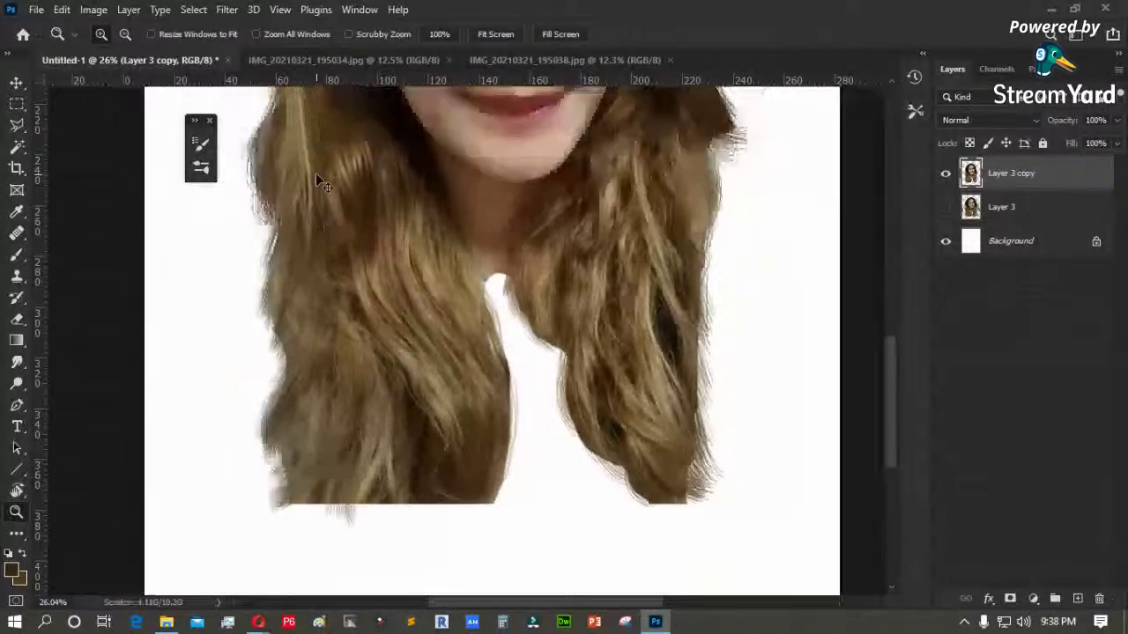
- Duplicate Layer 3 copy above the original, leaving no extra blank layer in the stack
key(ctrl+0)
click(397, 299)
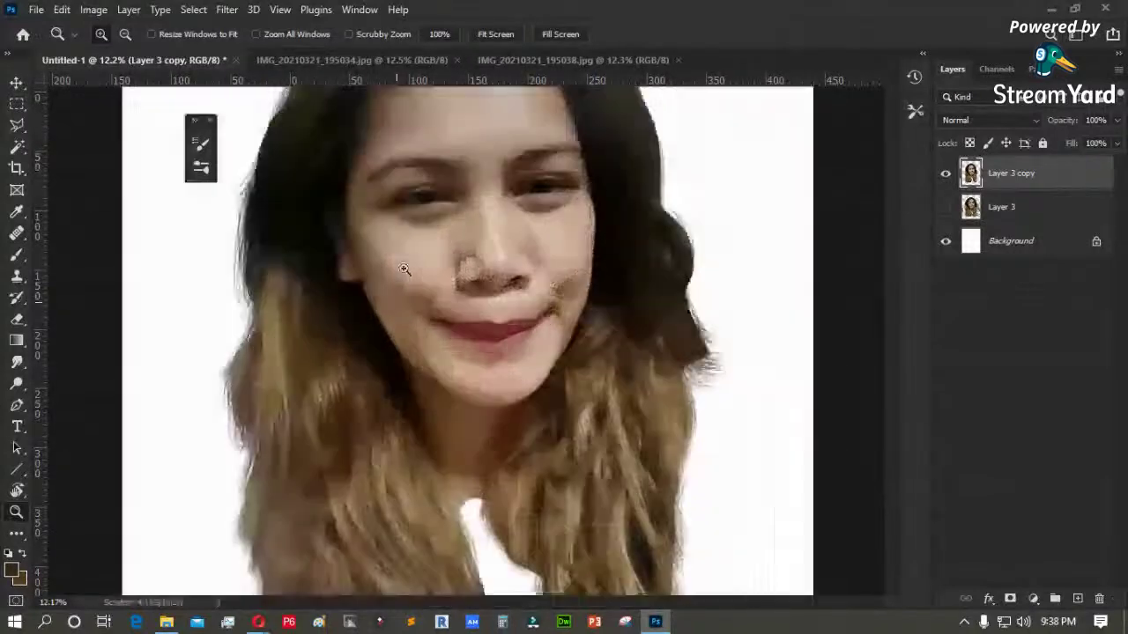
drag(435, 119, 302, 248)
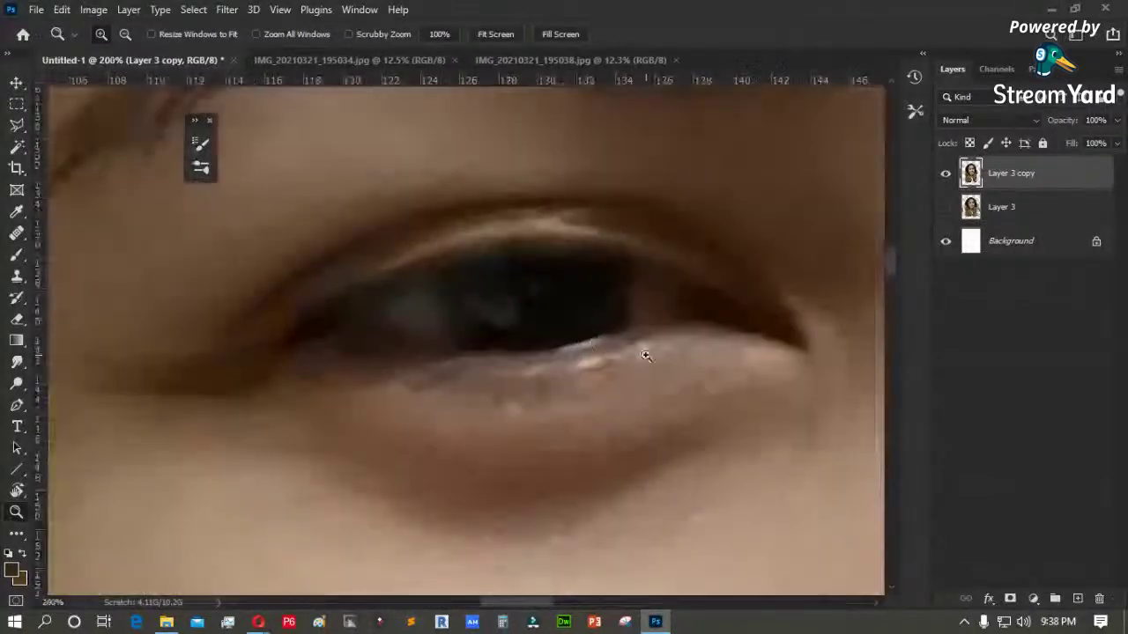
click(494, 34)
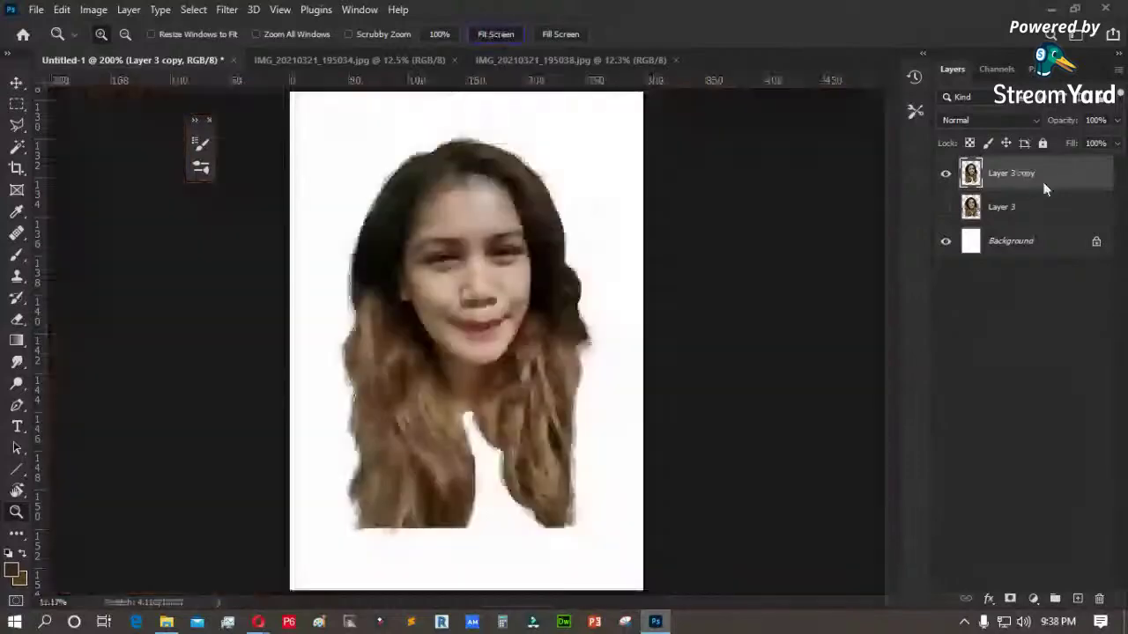
drag(1031, 182, 1076, 598)
click(1077, 598)
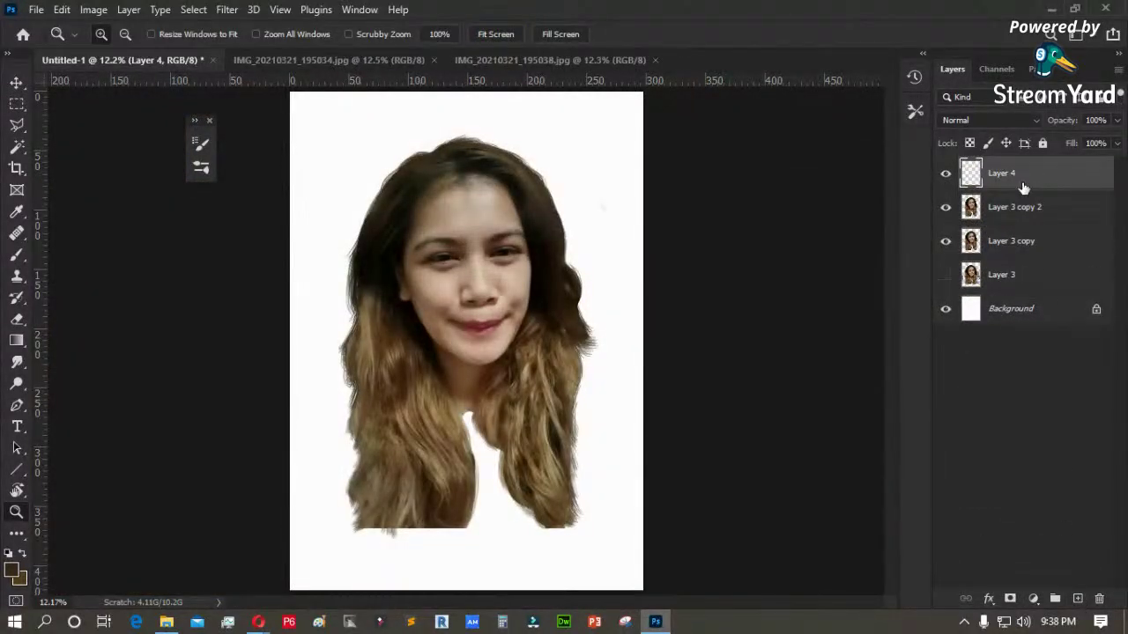
key(ctrl+z)
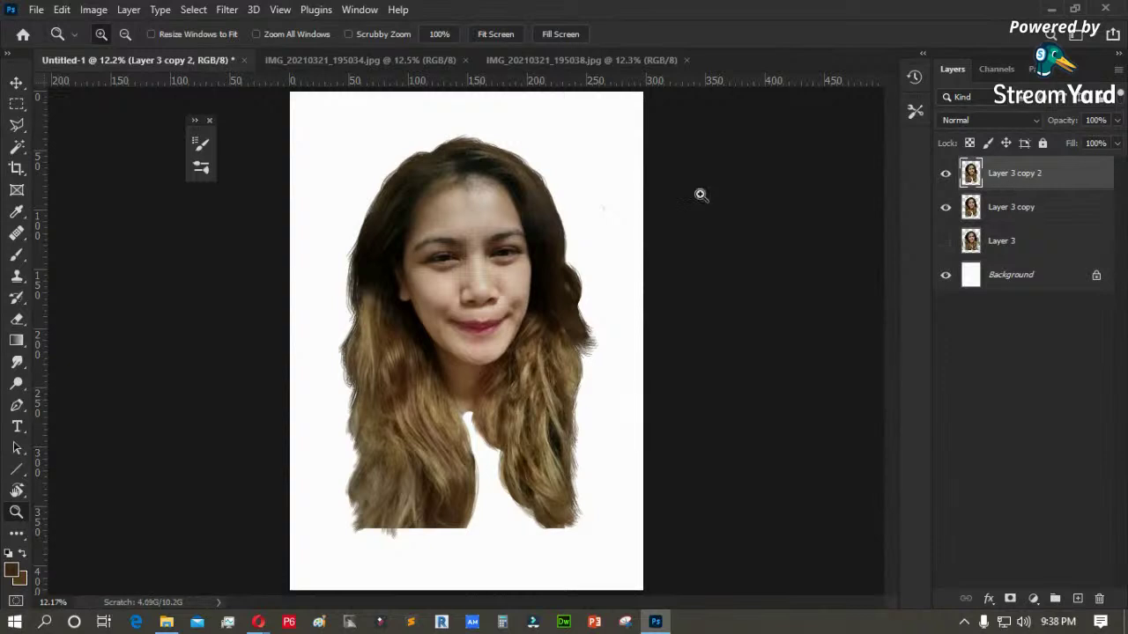
click(107, 9)
mouse_move(112, 34)
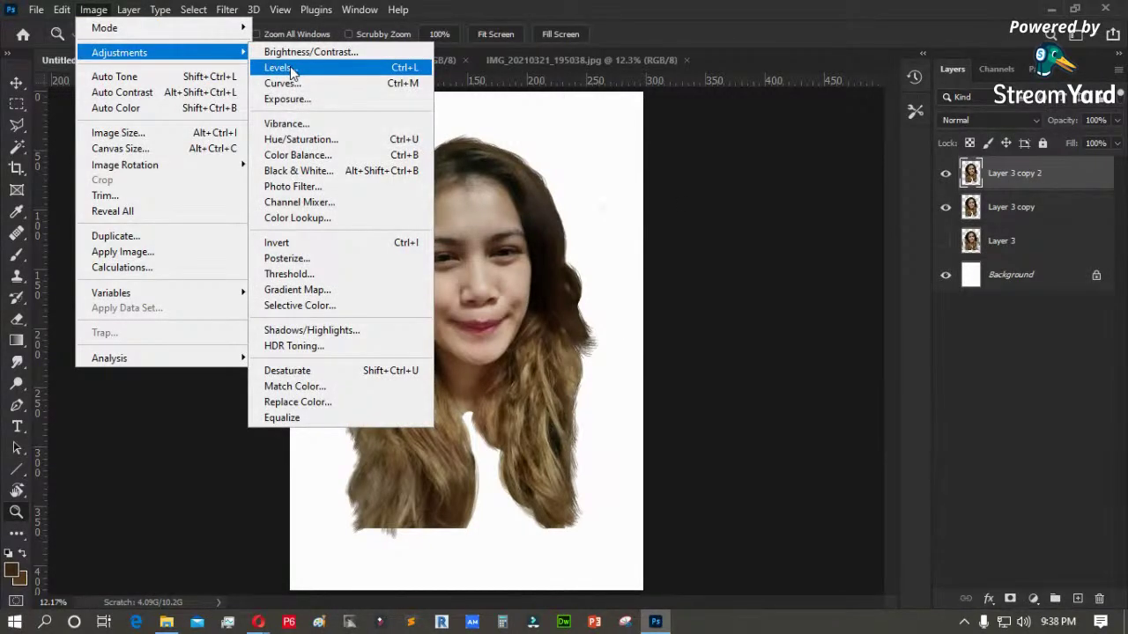
click(292, 70)
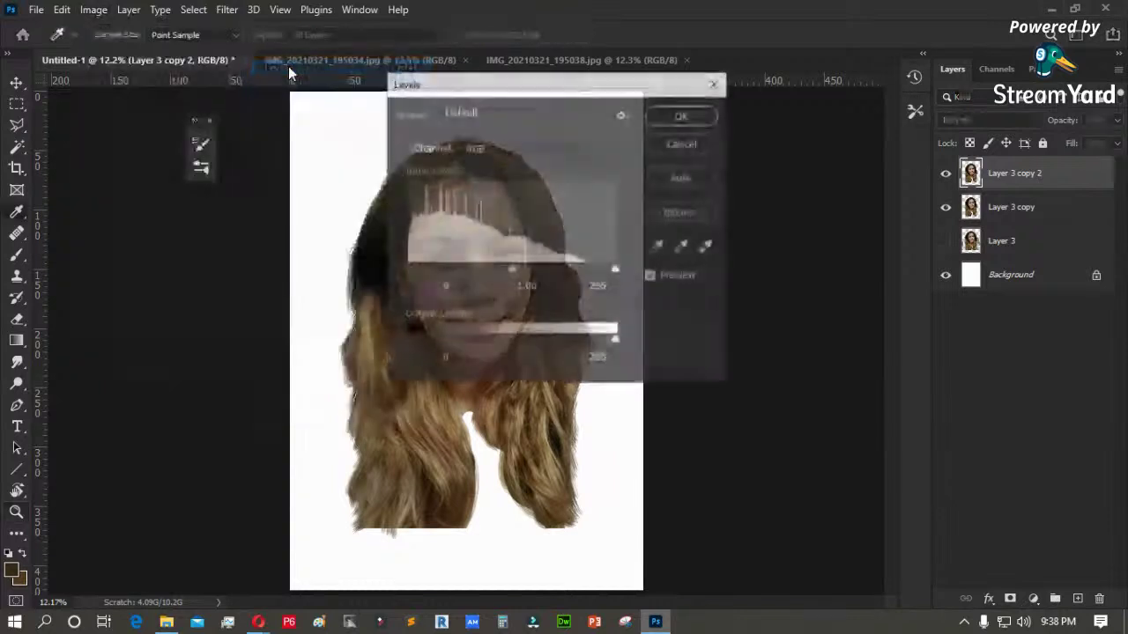
drag(529, 93, 650, 98)
drag(637, 274, 603, 275)
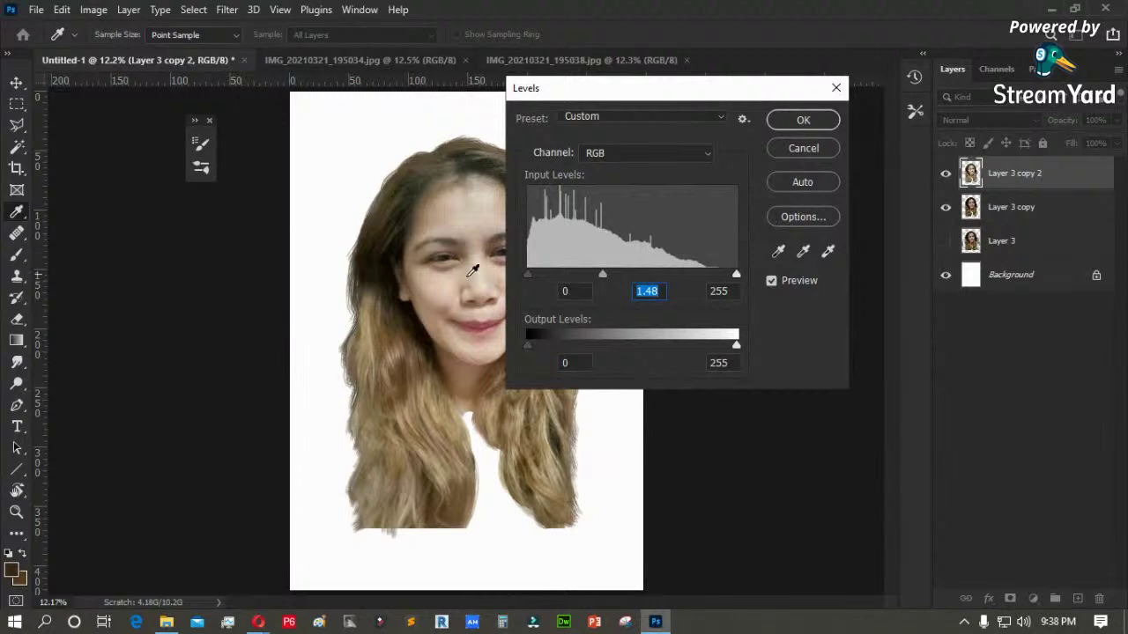
drag(527, 275, 532, 274)
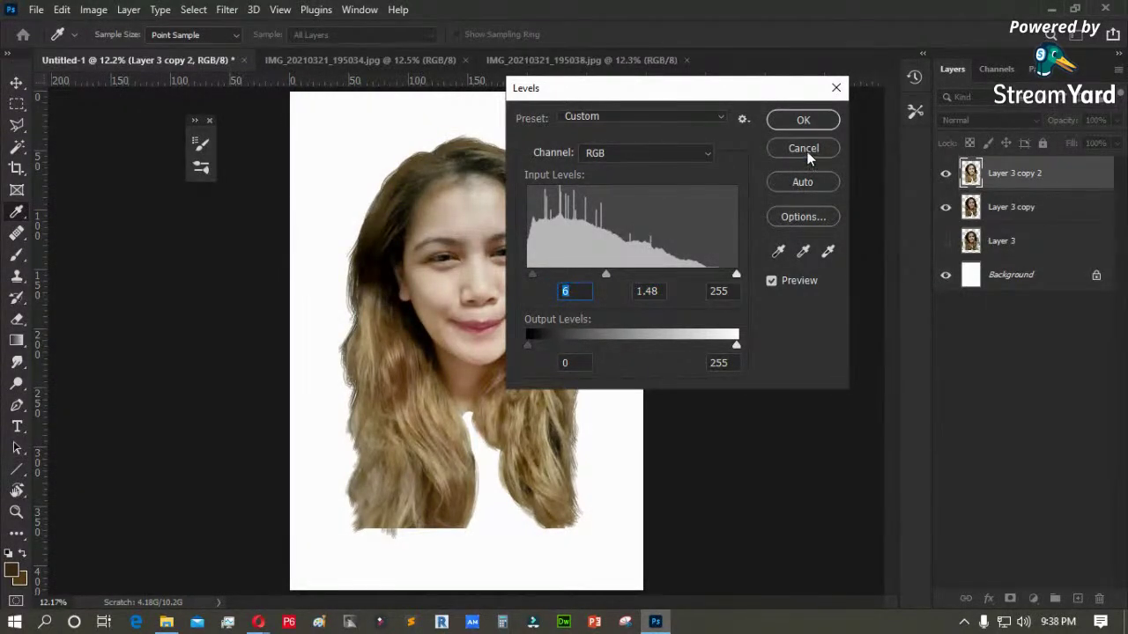
click(804, 148)
key(z)
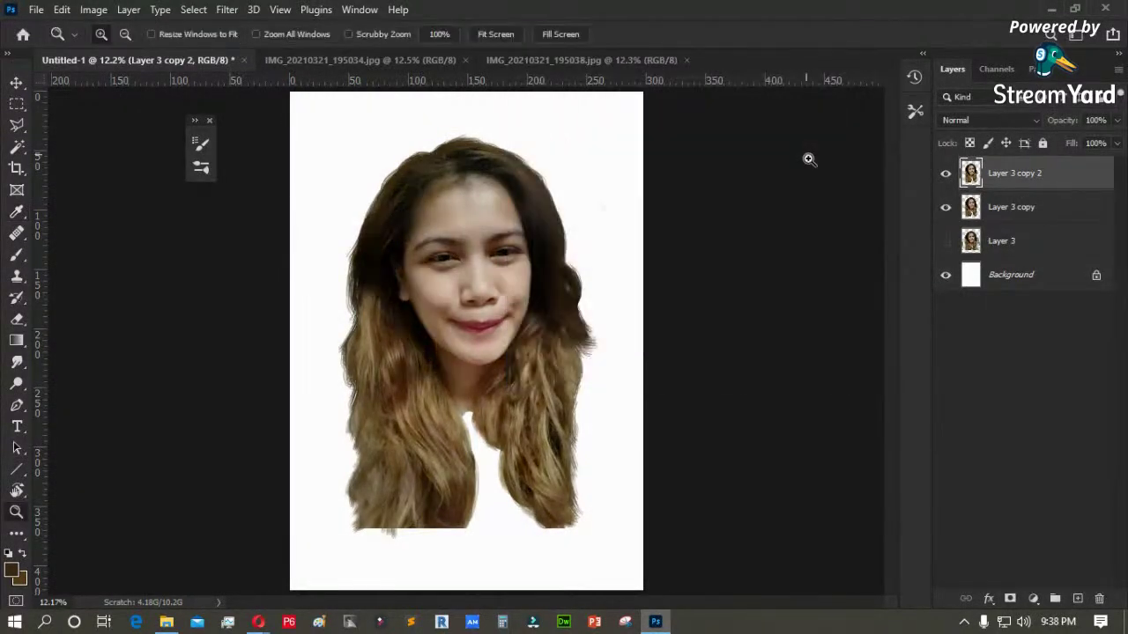
- Add a Levels adjustment layer above Layer 3 copy 2 with black input 20 and midtones 3.16, and inspect the eye up close
click(1033, 600)
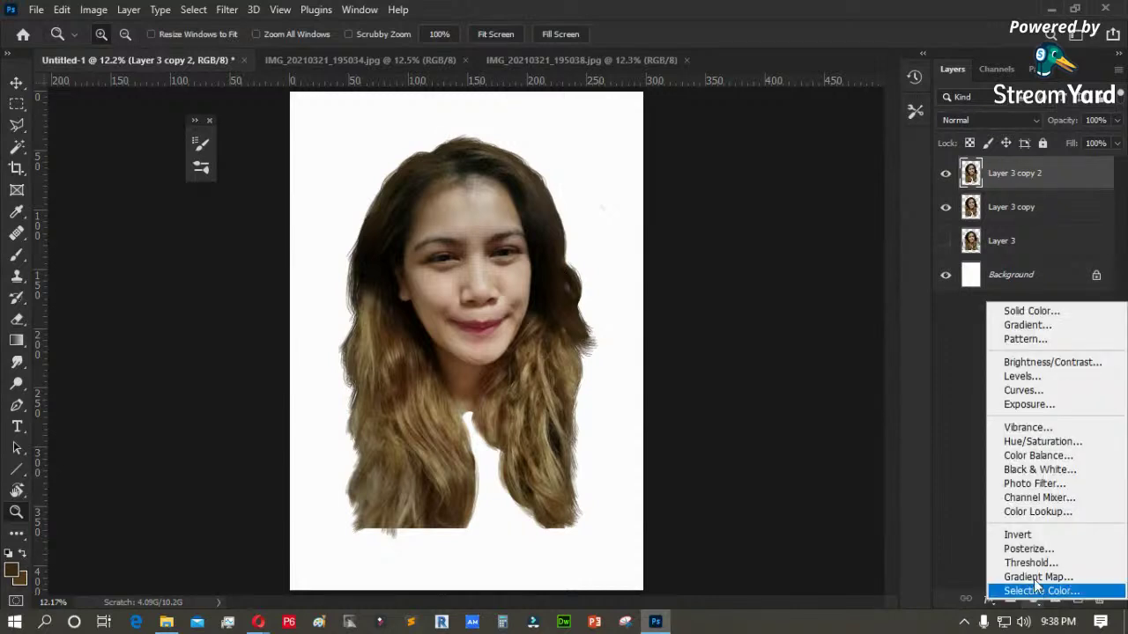
click(1021, 379)
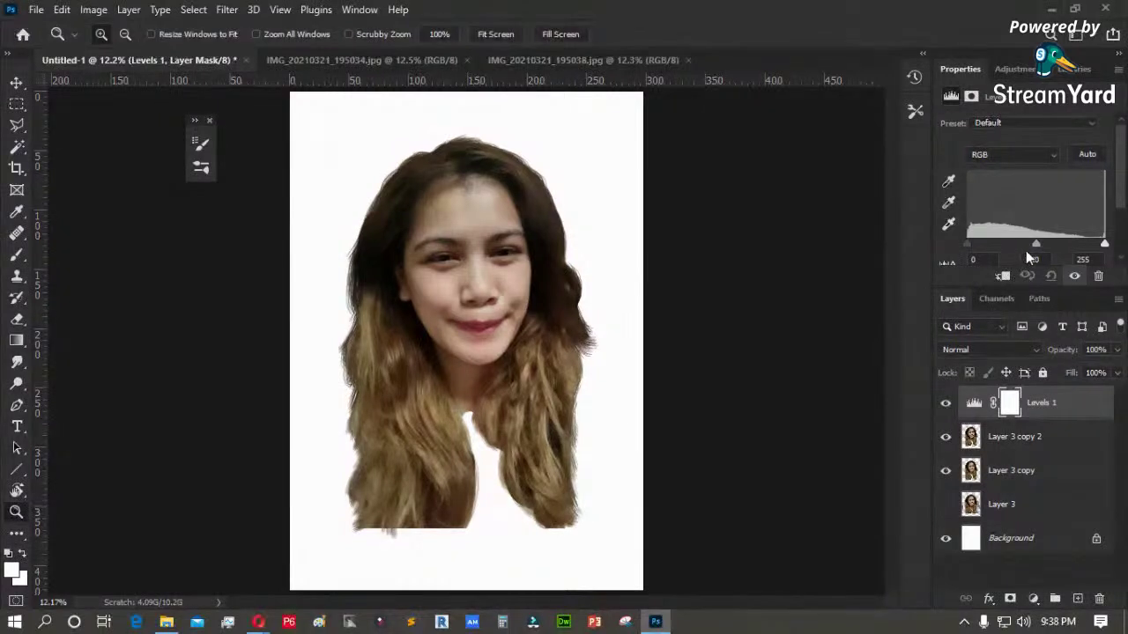
drag(966, 241, 992, 243)
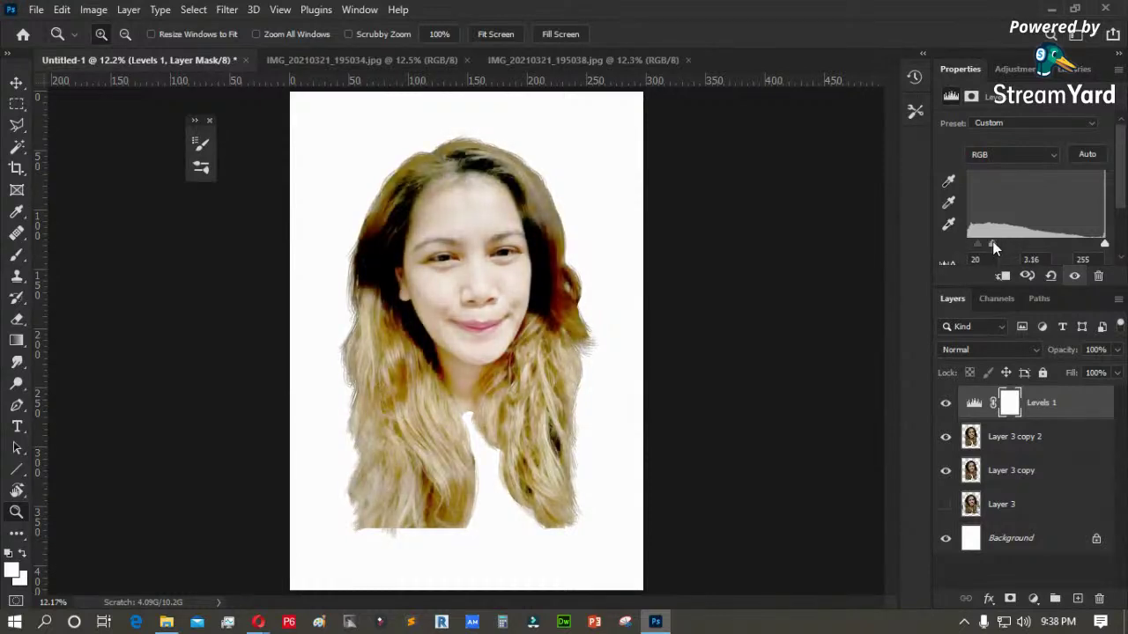
drag(365, 216, 489, 285)
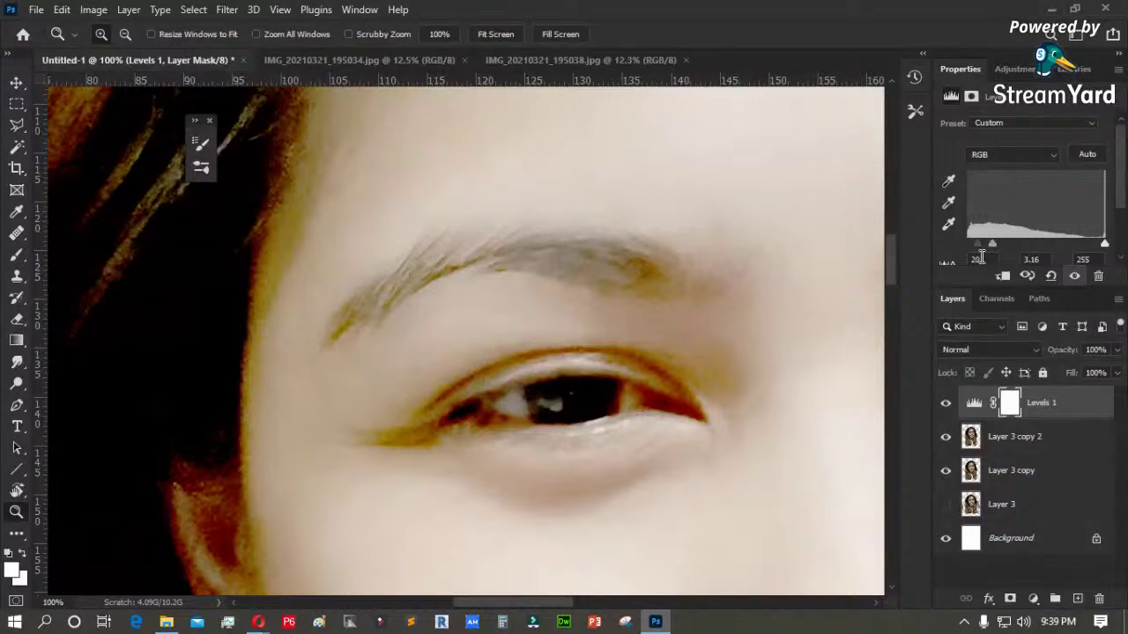
- Set the Levels 1 midtones to 1.60 and compare the eye with the adjustment on and off
click(945, 402)
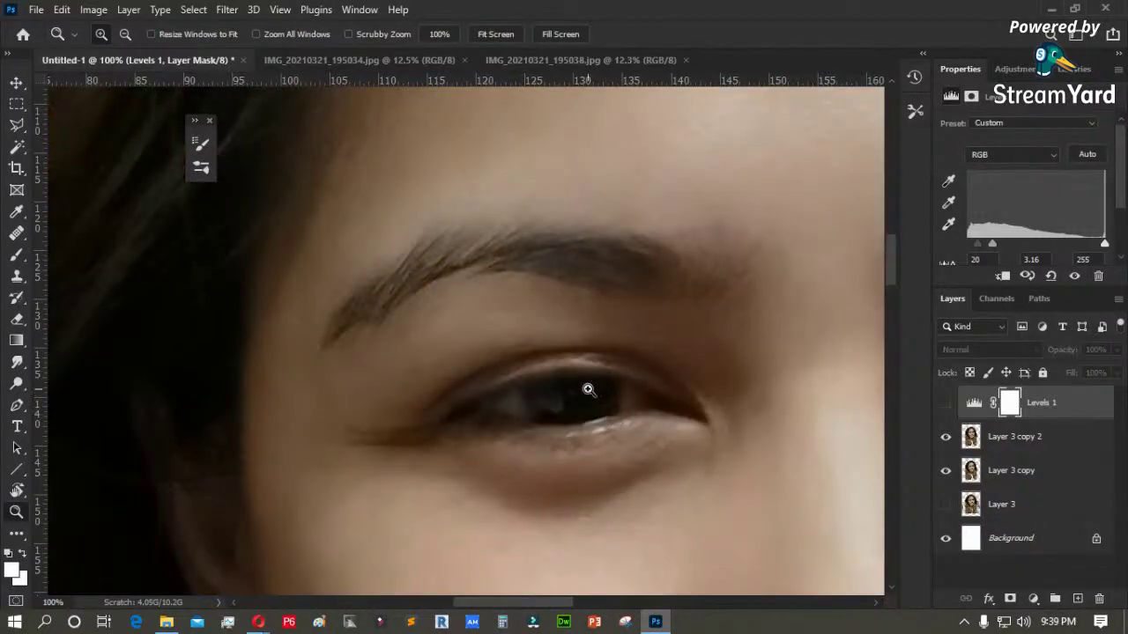
click(946, 403)
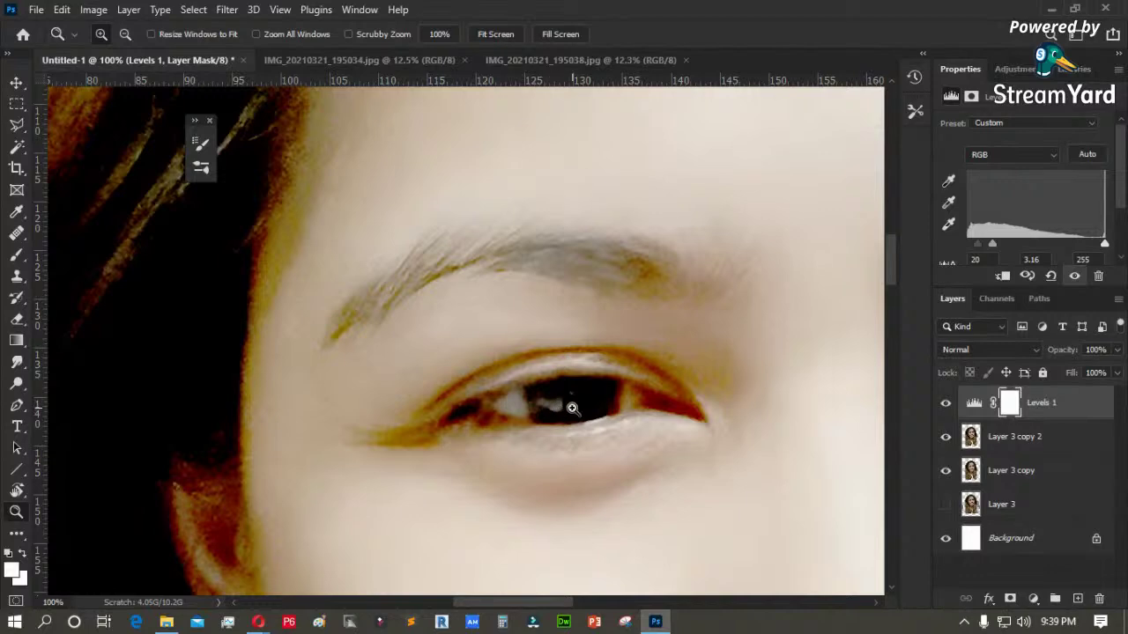
drag(992, 245, 1020, 245)
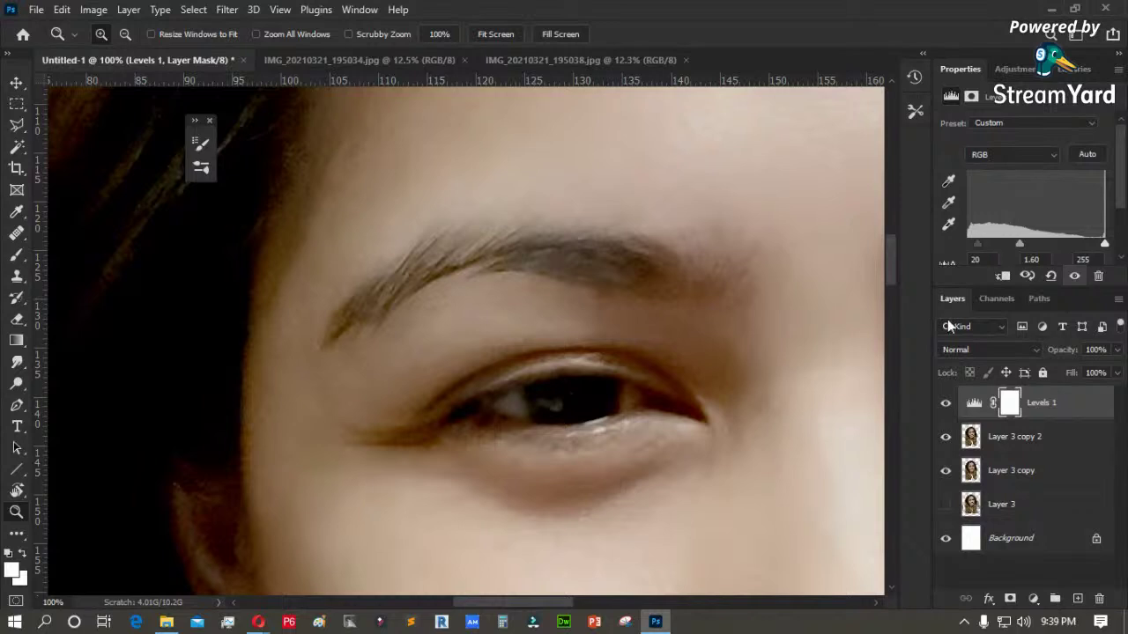
click(945, 404)
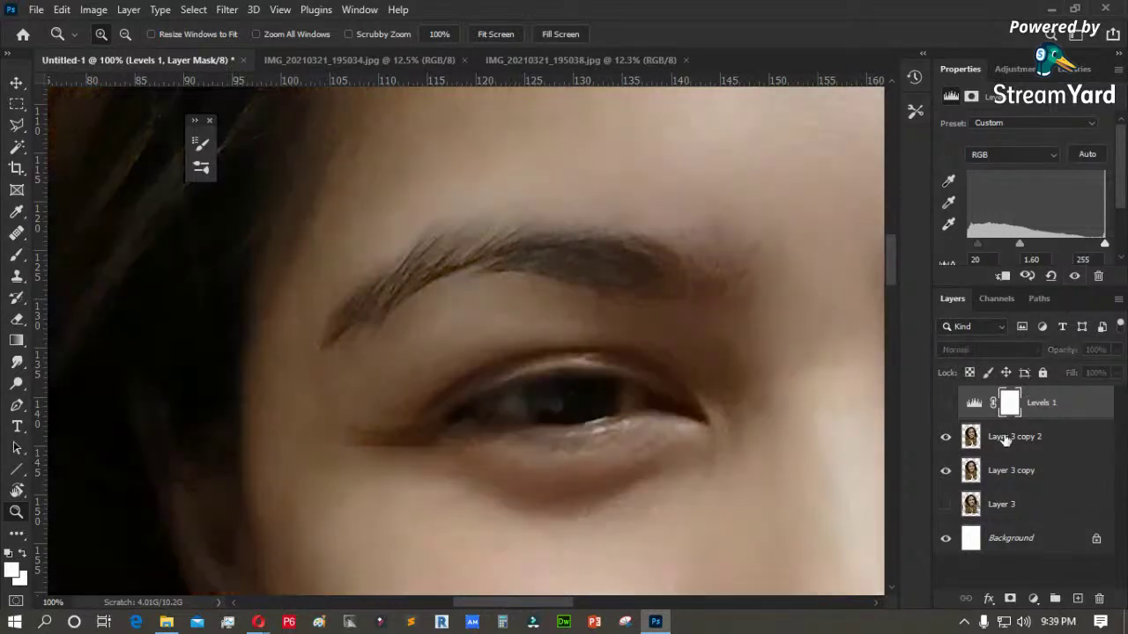
- Hide Layer 3 copy and apply Levels directly to Layer 3 copy 2 with black input 12 and midtones 1.83
click(996, 440)
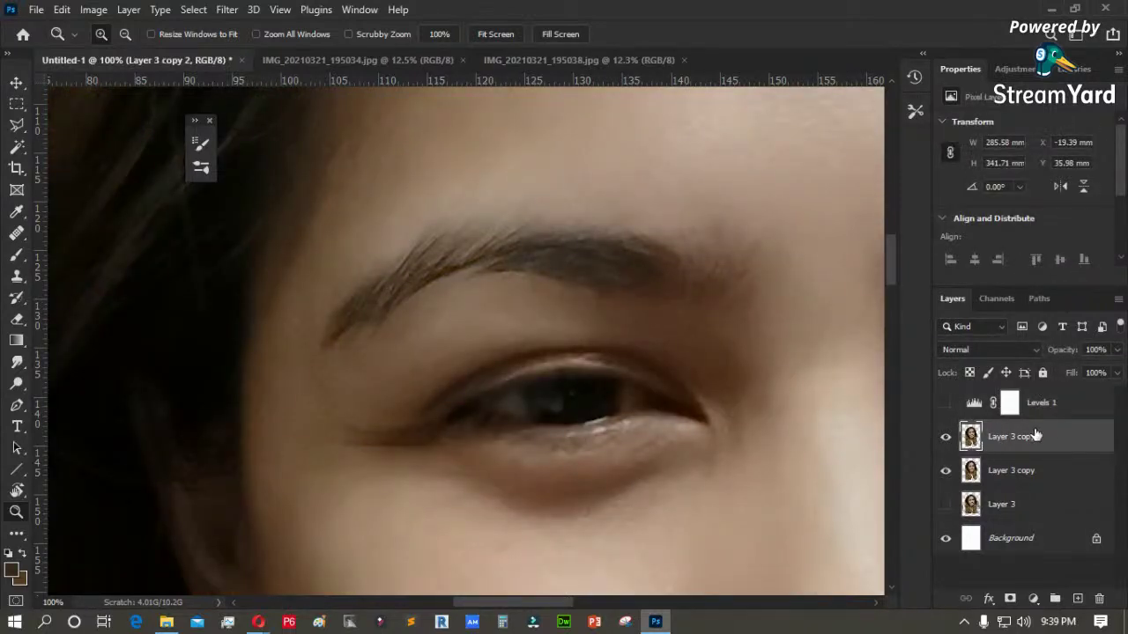
click(946, 471)
click(95, 10)
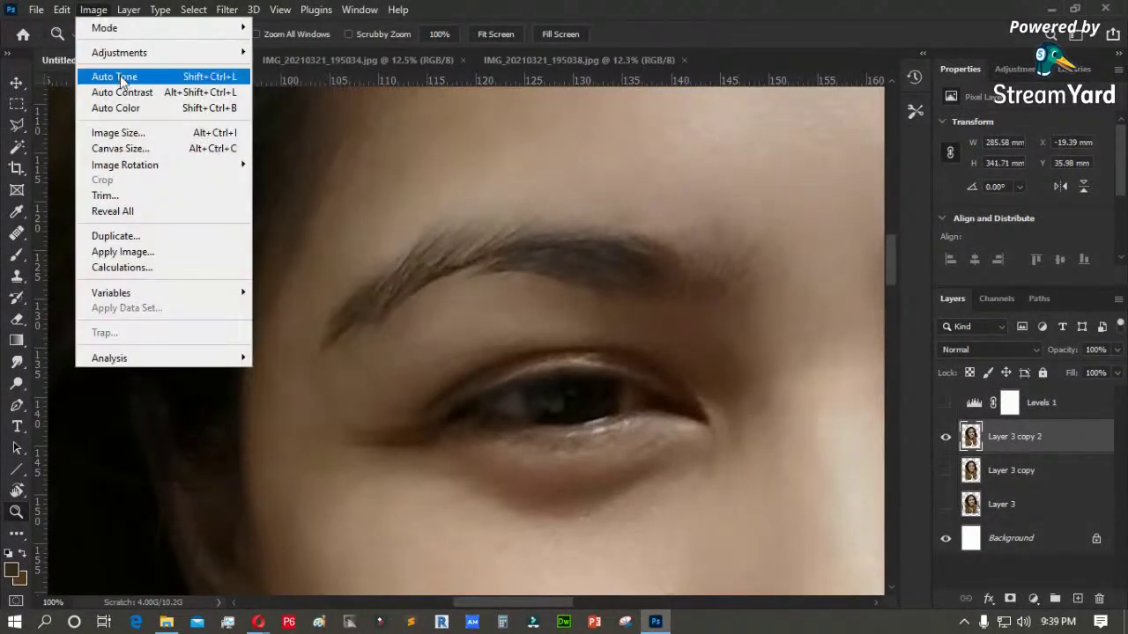
mouse_move(128, 35)
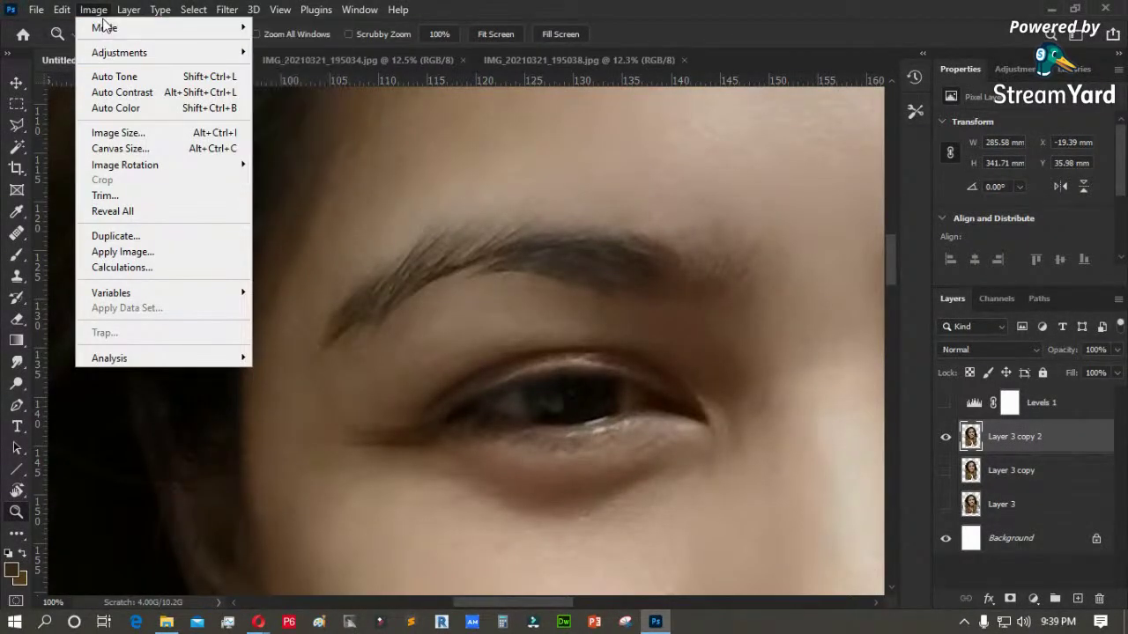
mouse_move(111, 54)
click(279, 67)
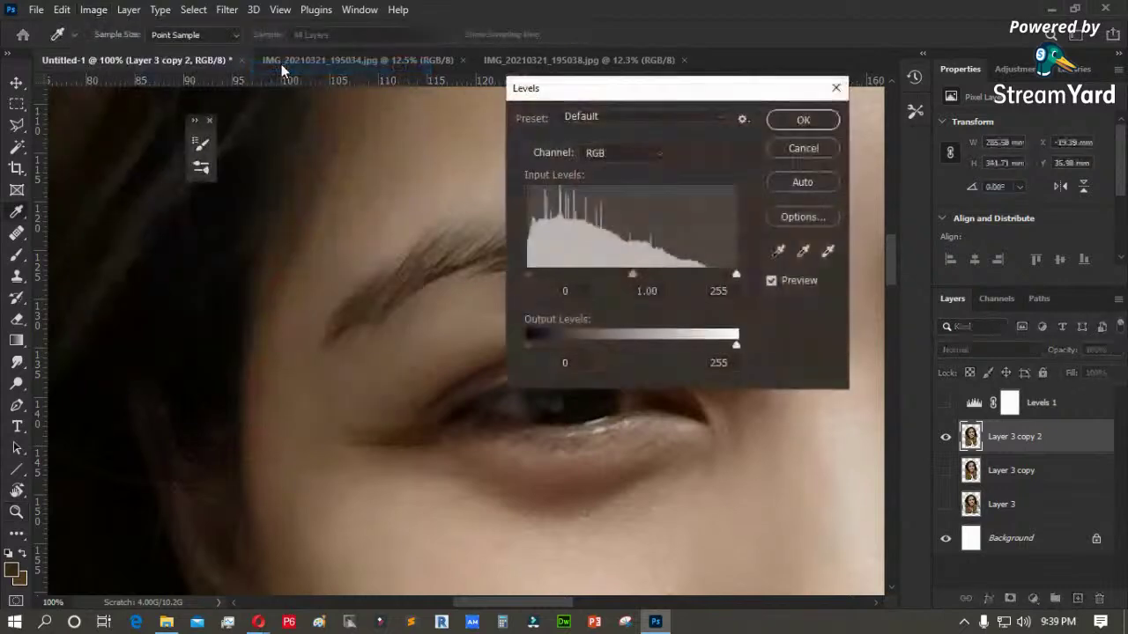
drag(635, 276, 600, 275)
drag(527, 273, 595, 274)
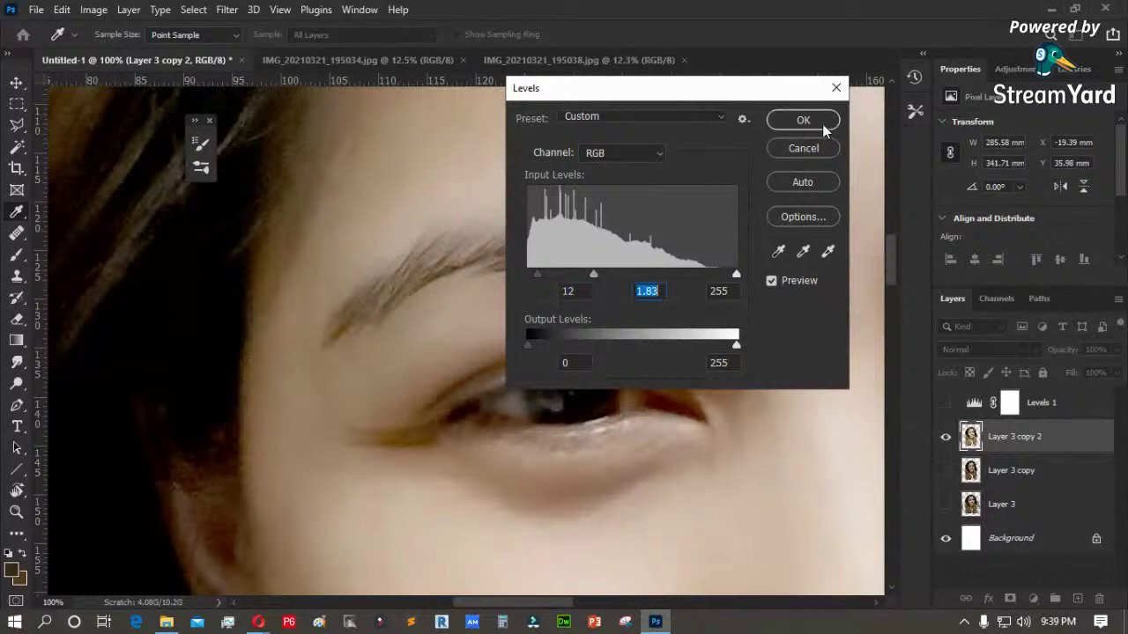
click(825, 121)
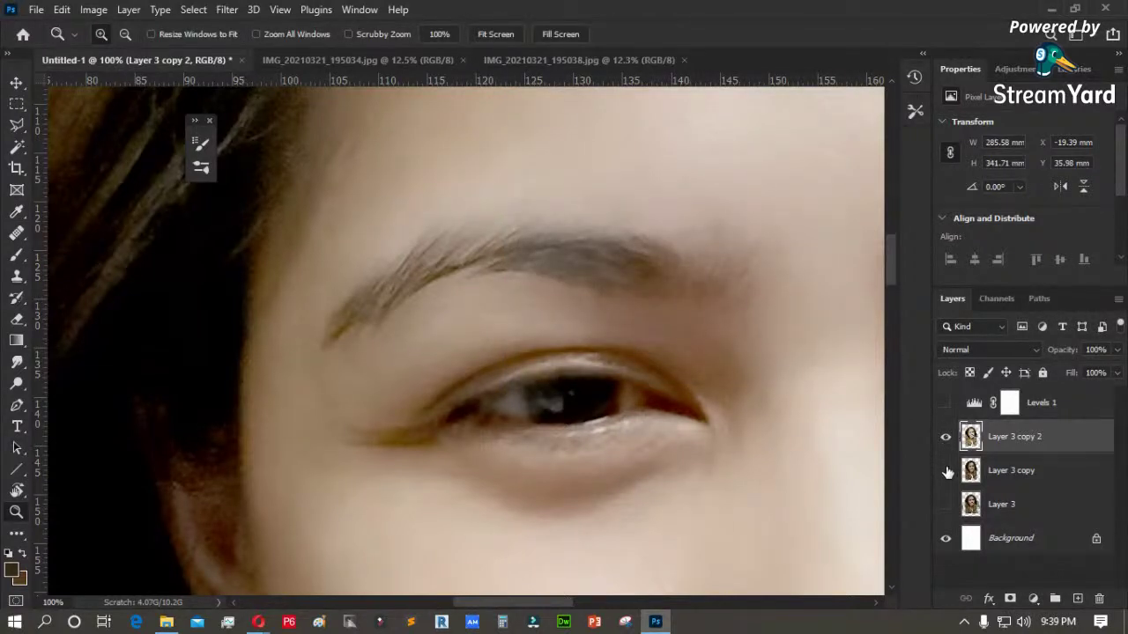
- Compare the directly corrected Layer 3 copy 2 with Layer 3 copy and the Levels 1 adjustment by toggling their visibility
click(947, 441)
click(946, 472)
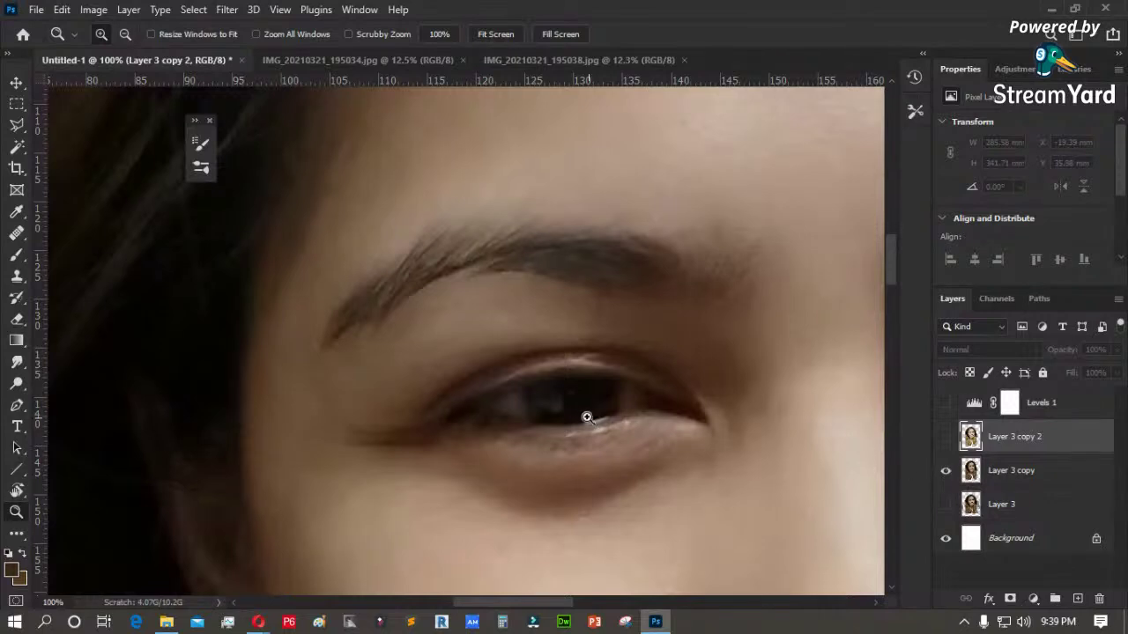
click(946, 438)
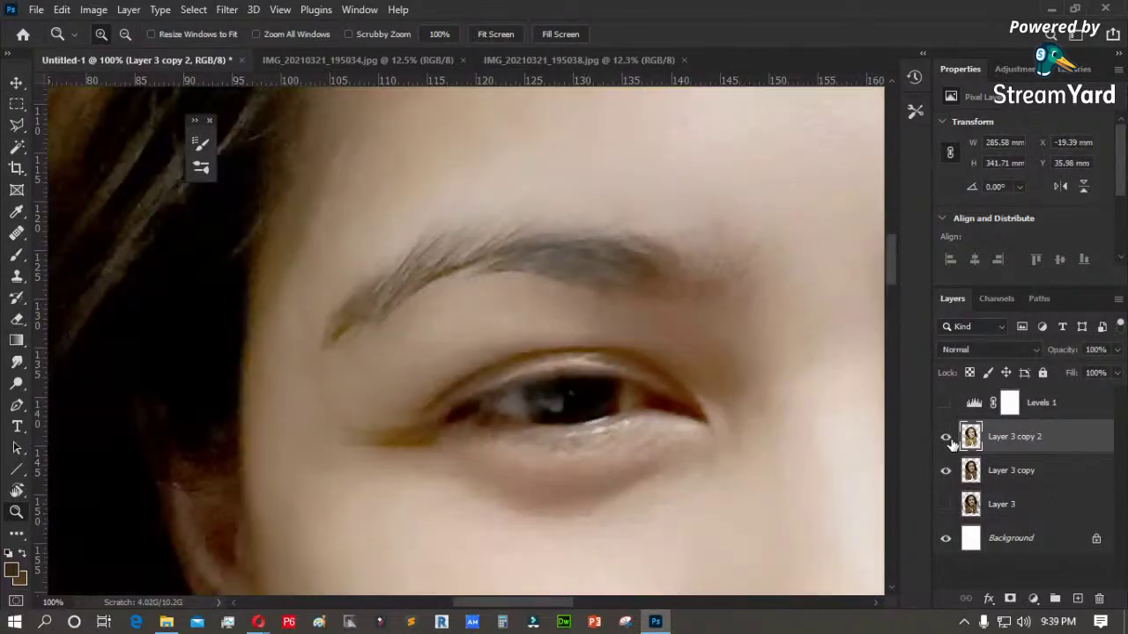
click(948, 440)
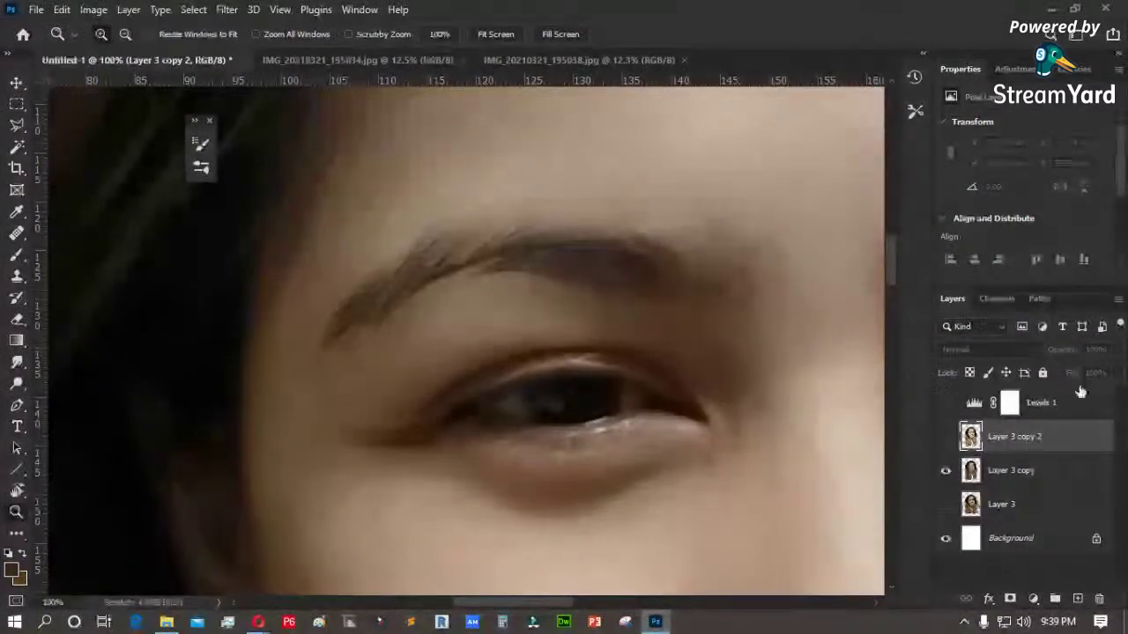
click(946, 402)
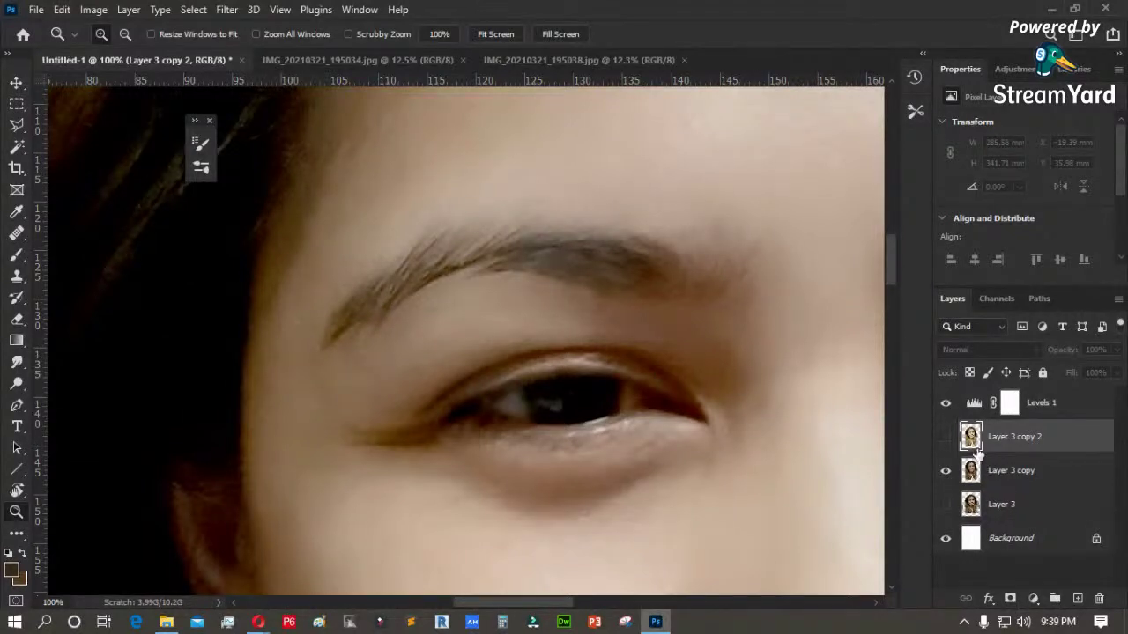
click(946, 437)
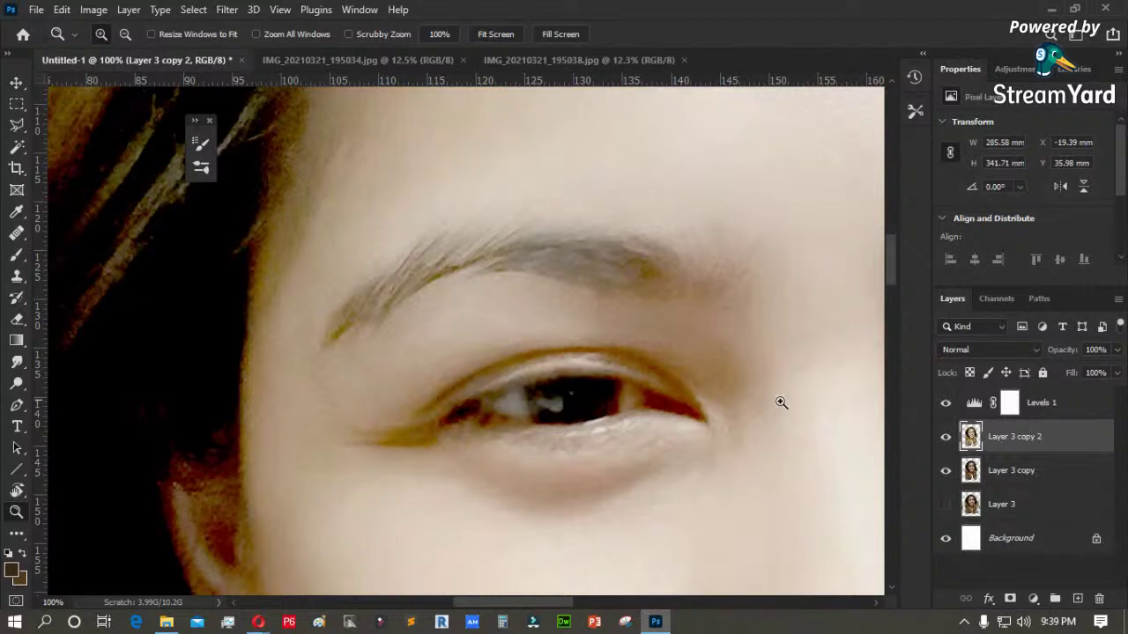
- Delete Layer 3 copy 2 and check the effect of Levels 1 on Layer 3 copy by toggling its visibility
click(1099, 598)
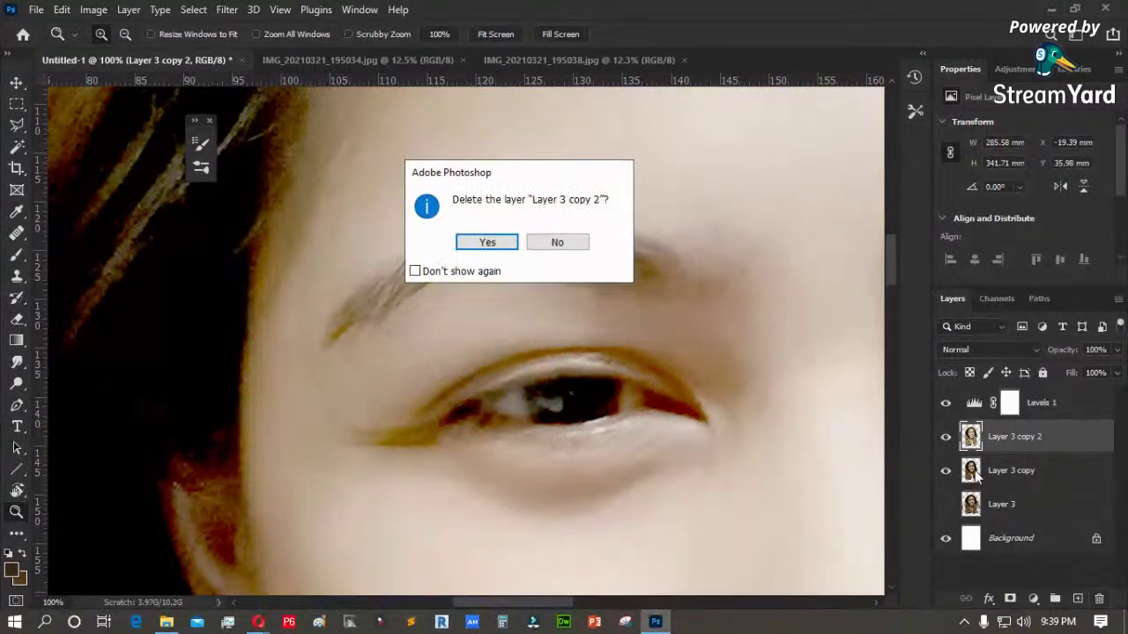
click(494, 245)
click(946, 403)
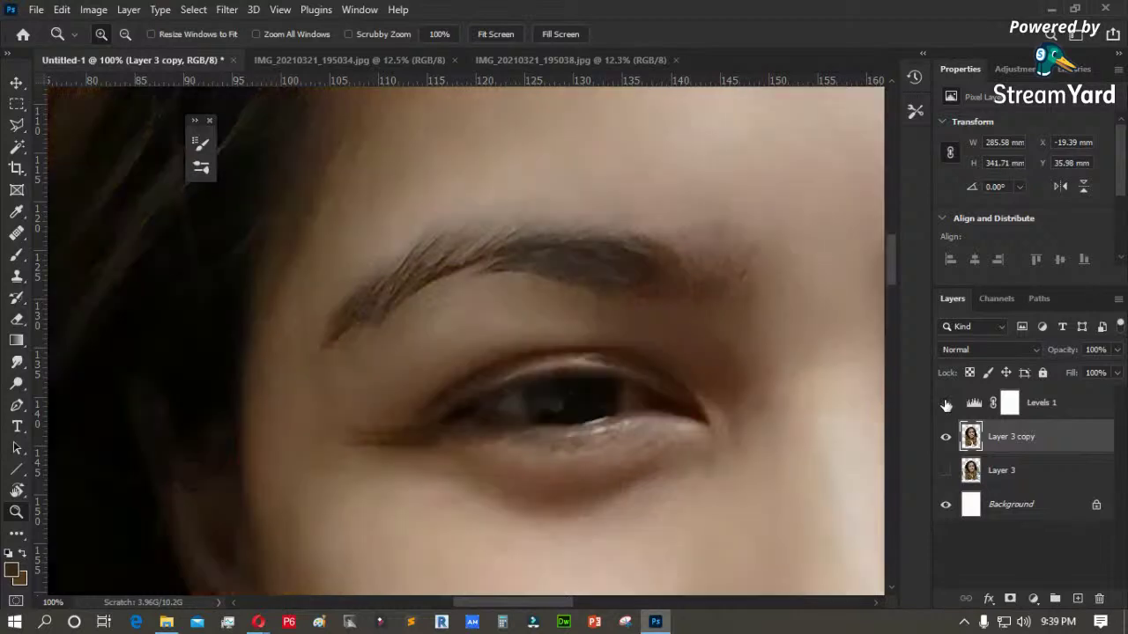
click(946, 403)
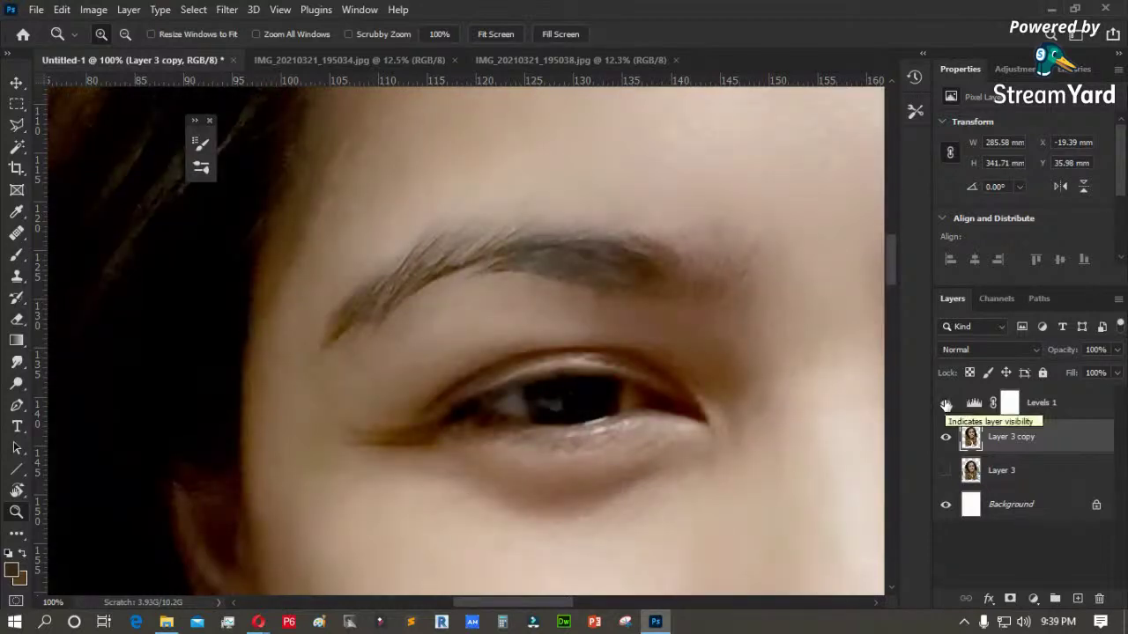
- Add a blank layer between Levels 1 and Layer 3 copy, and browse the brush presets for the Brush tool
click(1077, 598)
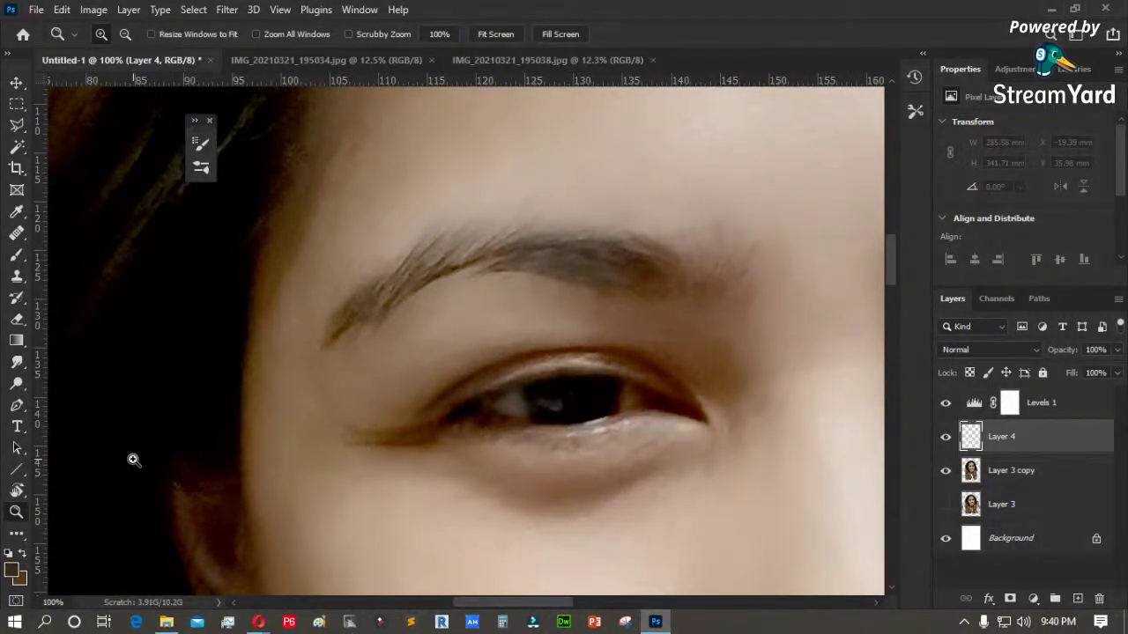
key(b)
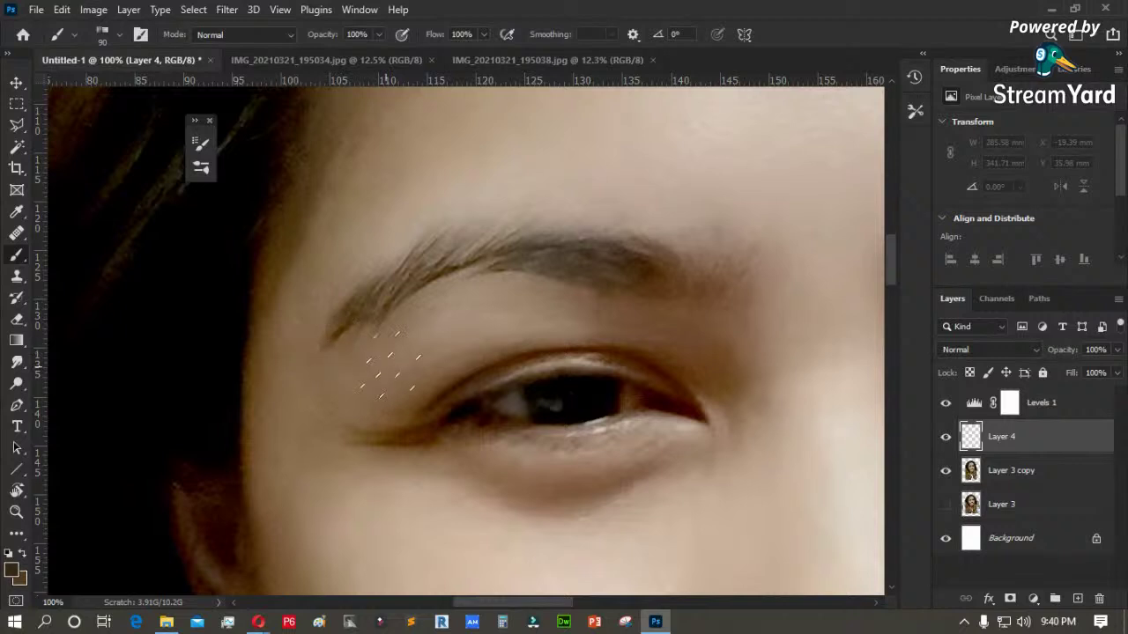
right_click(407, 336)
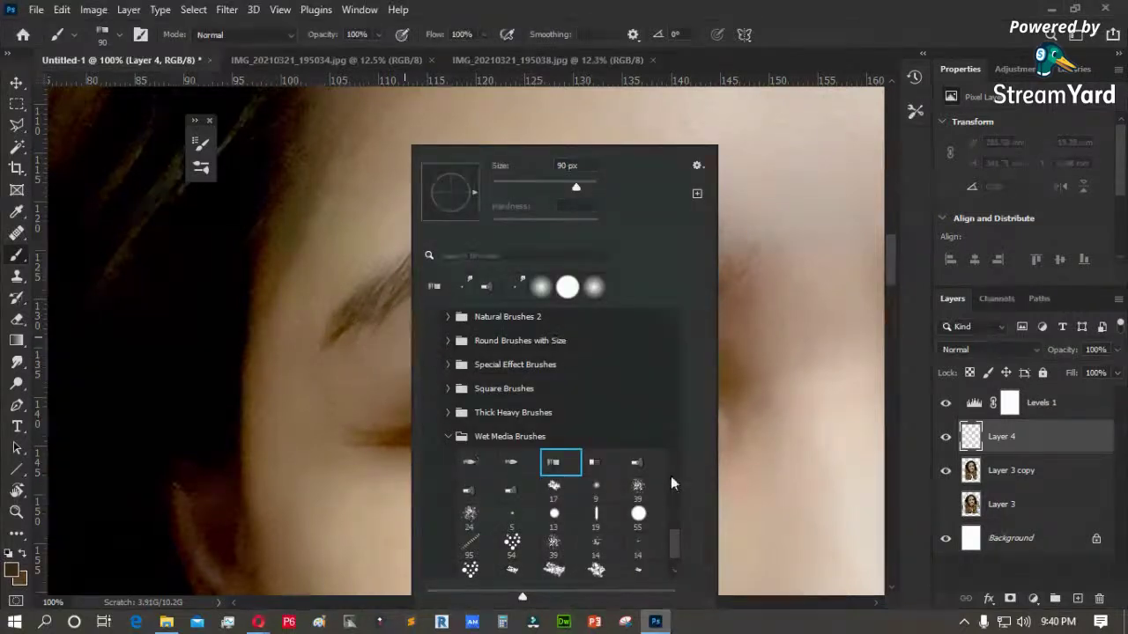
mouse_move(679, 534)
mouse_down()
mouse_move(688, 442)
mouse_move(675, 331)
mouse_up()
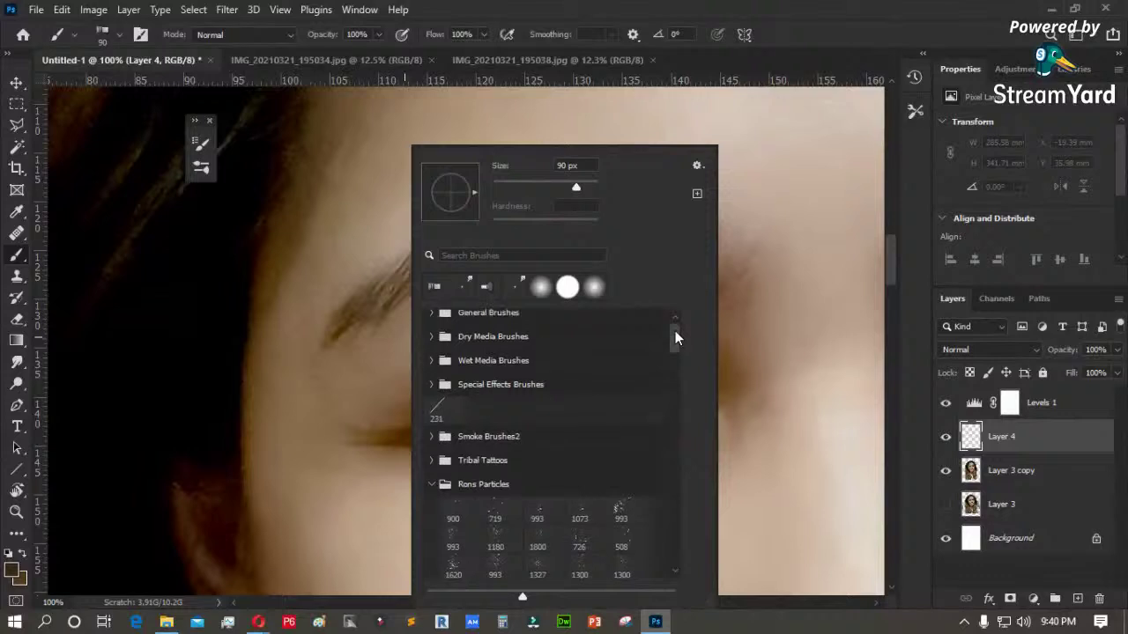
- Pick the hard round brush from General Brushes, flatten its tip, angle it to 27° and reduce its size to about 21 px
scroll(675, 340, up, 1)
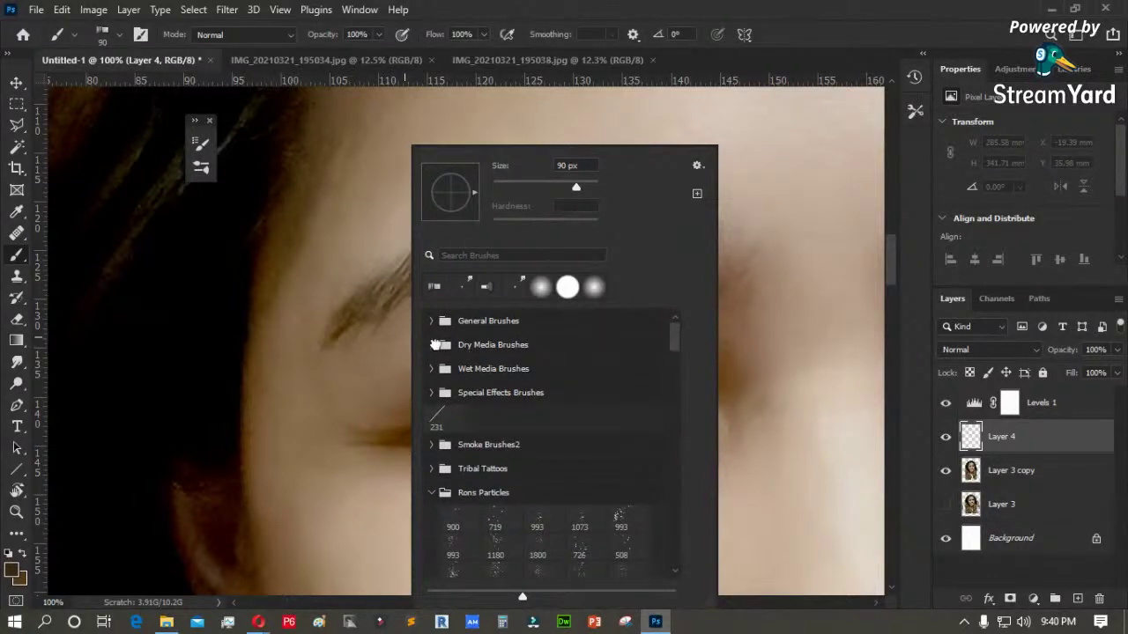
click(433, 345)
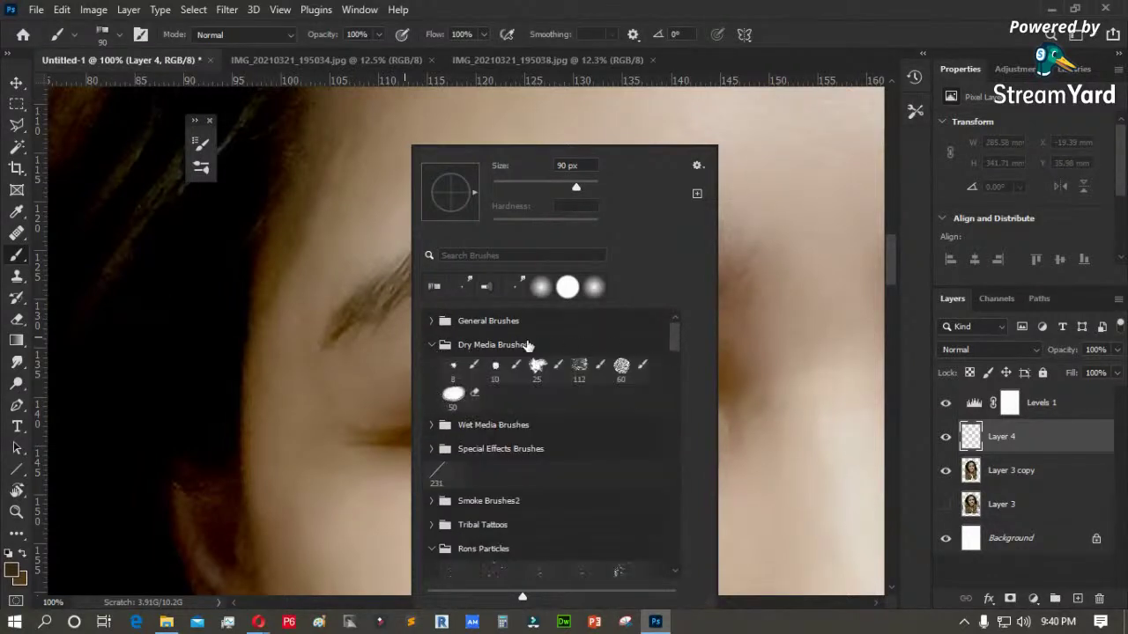
click(431, 322)
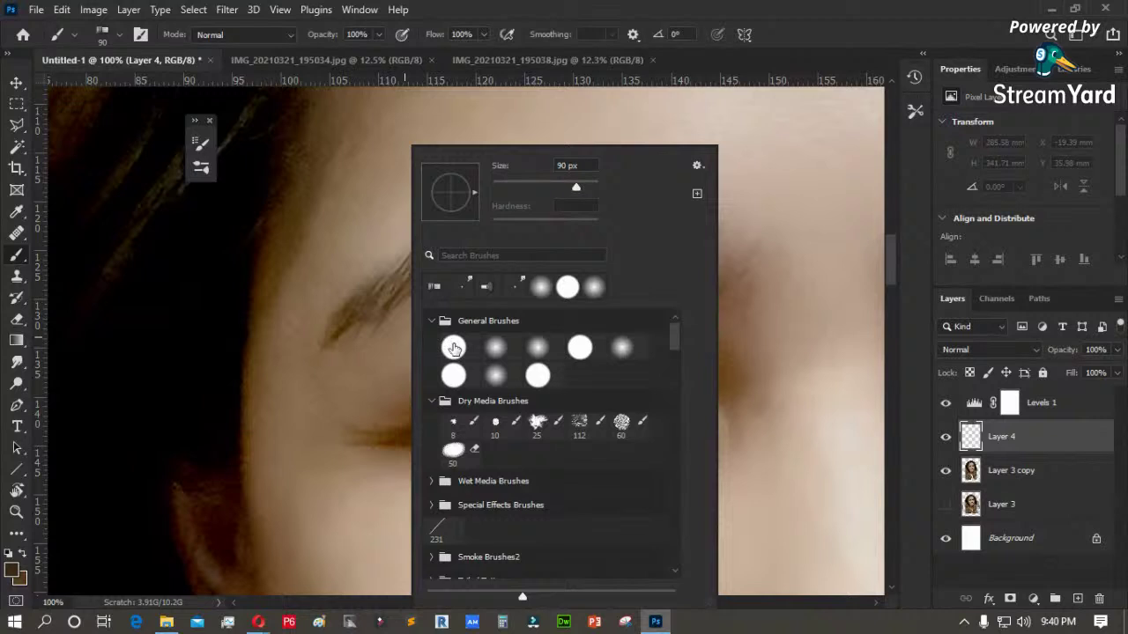
click(453, 348)
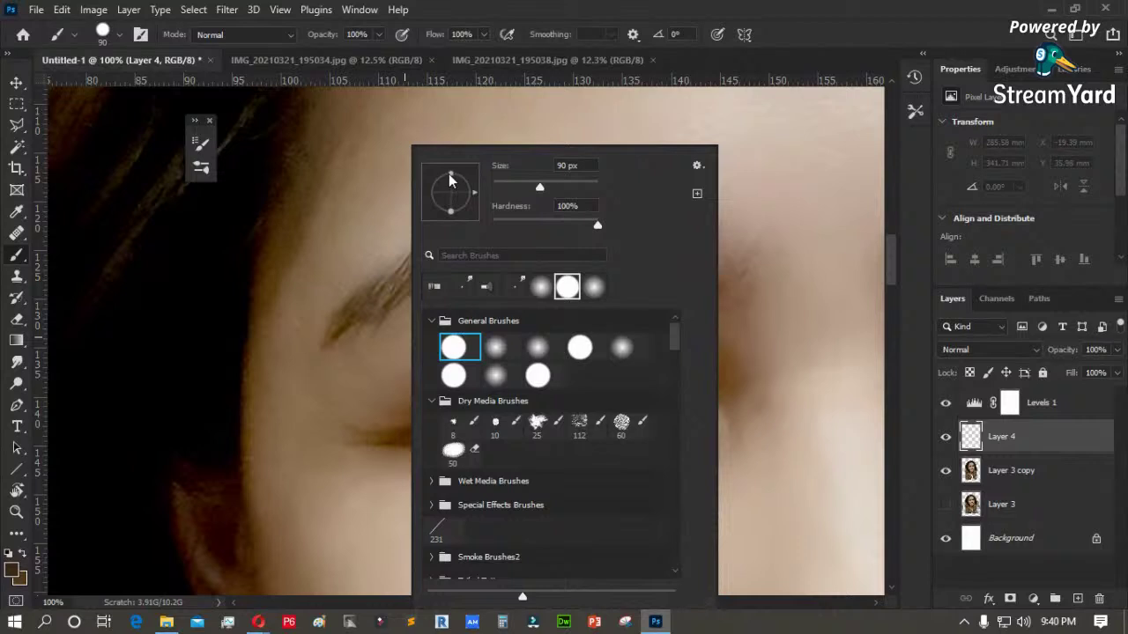
drag(449, 174, 450, 192)
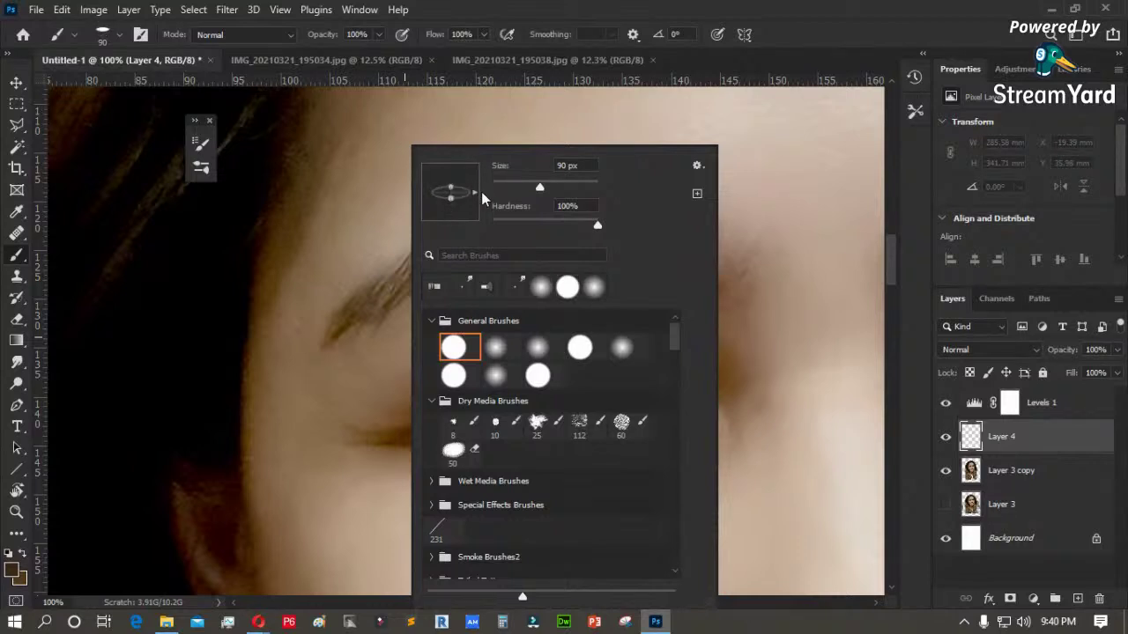
drag(475, 192, 473, 182)
click(493, 186)
click(503, 186)
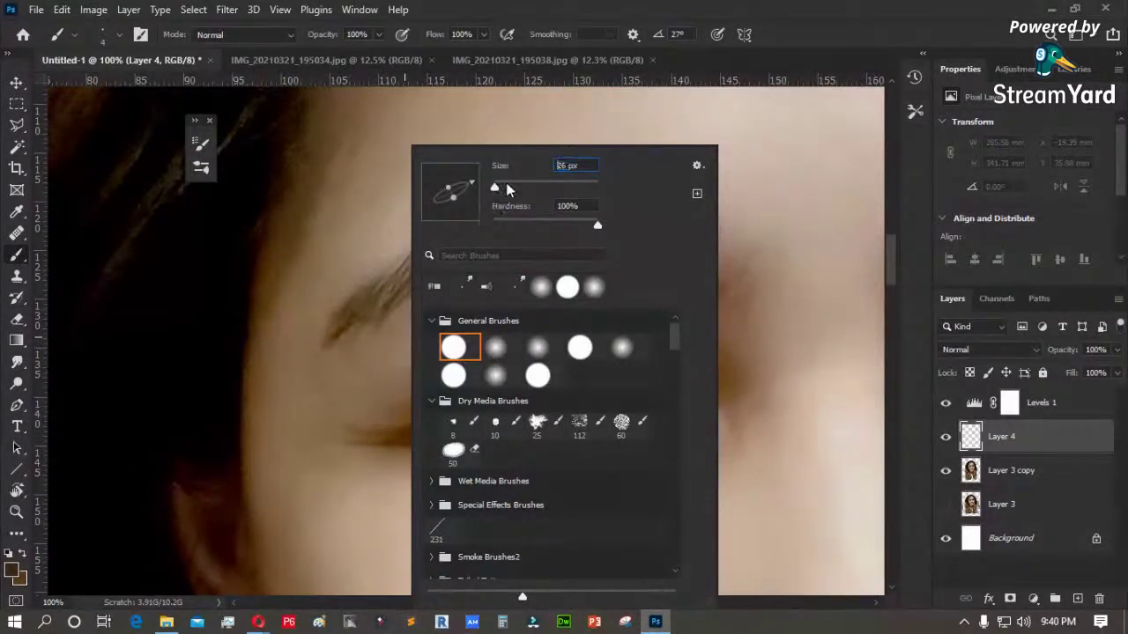
click(770, 63)
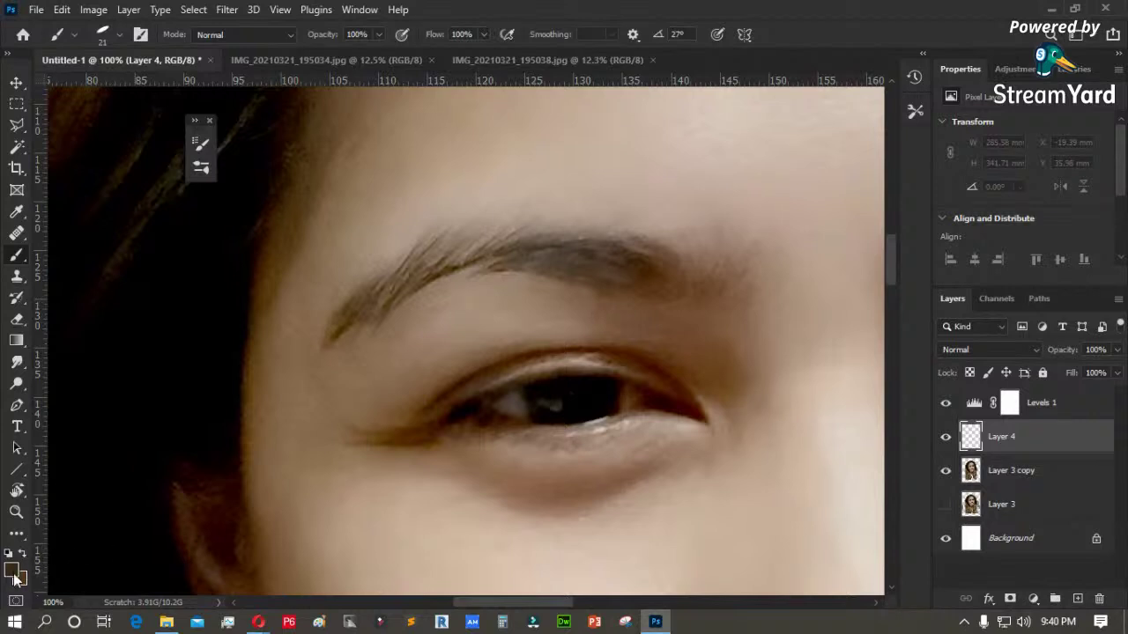
- Set the foreground color to black and reduce the brush size to 4 px
click(16, 573)
mouse_move(179, 333)
mouse_down()
mouse_move(94, 337)
mouse_move(33, 363)
mouse_up()
click(421, 134)
key(bracketleft)
key(bracketleft)
- Paint thin black hair strokes on Layer 4 along the outer tail and arch of the eyebrow on the portrait's left side
key(z)
drag(759, 158, 324, 388)
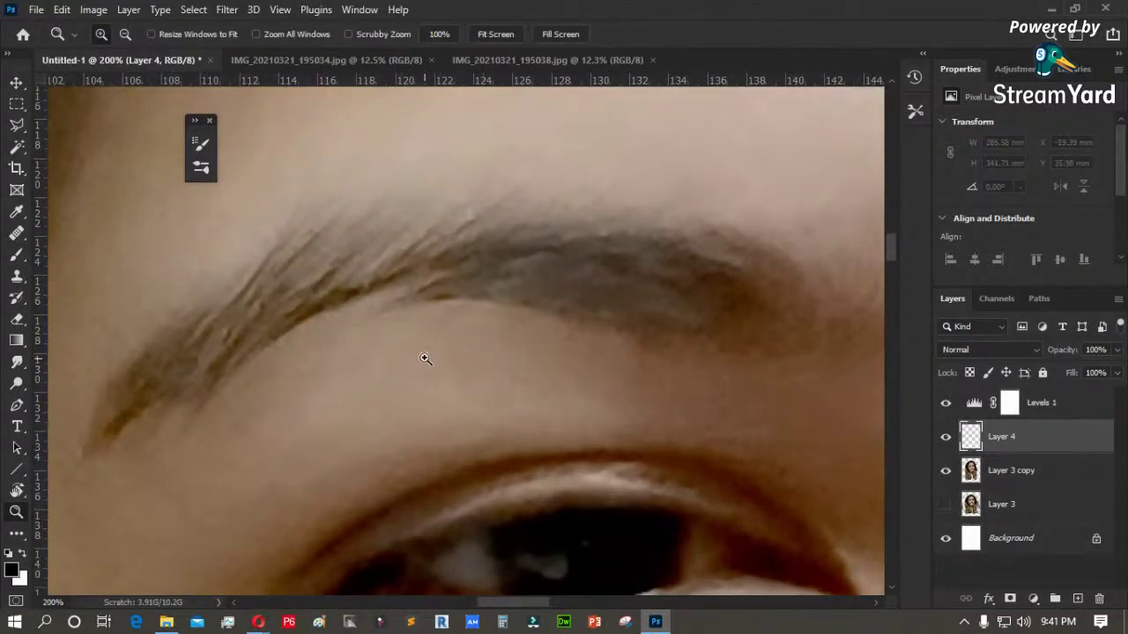
key(b)
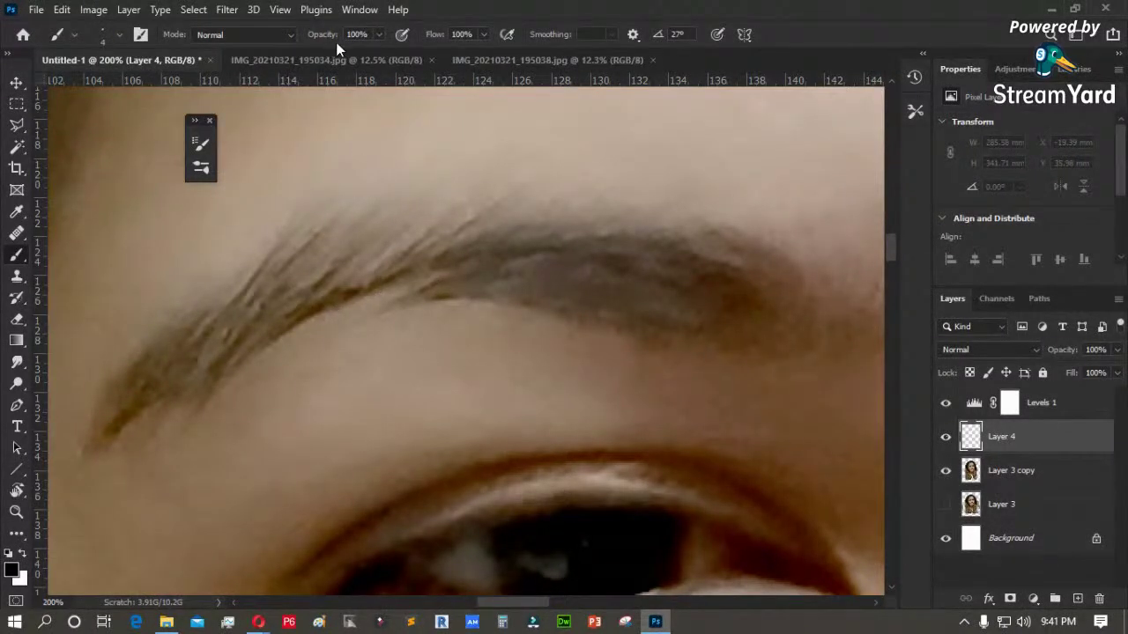
drag(109, 424, 171, 338)
drag(137, 403, 244, 286)
drag(174, 363, 293, 269)
drag(204, 354, 321, 270)
drag(241, 338, 365, 242)
drag(283, 308, 396, 250)
drag(296, 305, 415, 251)
drag(372, 281, 511, 231)
drag(410, 264, 578, 229)
drag(467, 269, 620, 243)
mouse_move(508, 261)
mouse_down()
mouse_move(650, 255)
mouse_move(634, 248)
mouse_move(781, 269)
mouse_move(569, 213)
mouse_up()
mouse_move(713, 249)
mouse_down()
mouse_move(529, 240)
mouse_move(576, 250)
mouse_up()
drag(620, 245, 405, 247)
drag(534, 224, 347, 282)
drag(423, 227, 326, 280)
drag(370, 242, 273, 309)
mouse_move(330, 240)
mouse_down()
mouse_move(245, 328)
mouse_move(203, 342)
mouse_up()
drag(261, 263, 204, 330)
drag(244, 284, 139, 389)
drag(193, 328, 166, 350)
drag(143, 390, 118, 415)
drag(153, 340, 100, 414)
drag(162, 352, 107, 431)
drag(180, 400, 266, 324)
drag(171, 372, 292, 309)
drag(277, 330, 431, 268)
drag(341, 303, 466, 259)
drag(417, 288, 538, 267)
drag(472, 283, 607, 281)
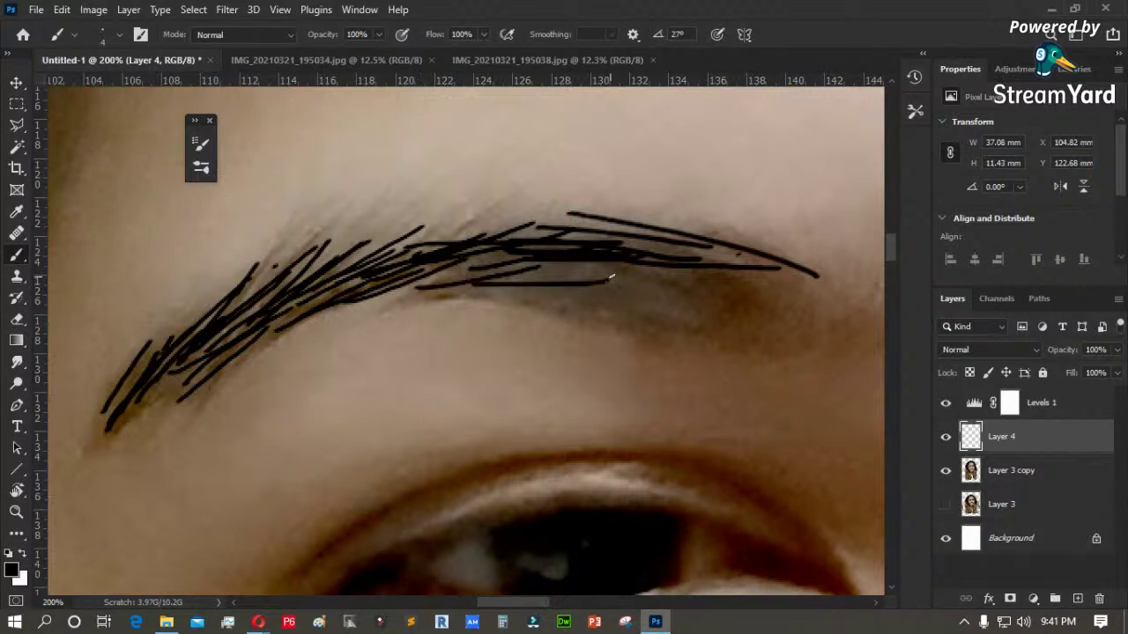
- Extend the black hair strokes over the lower edge and inner end of the same eyebrow, using finer short strokes near the nose bridge
drag(701, 257, 514, 260)
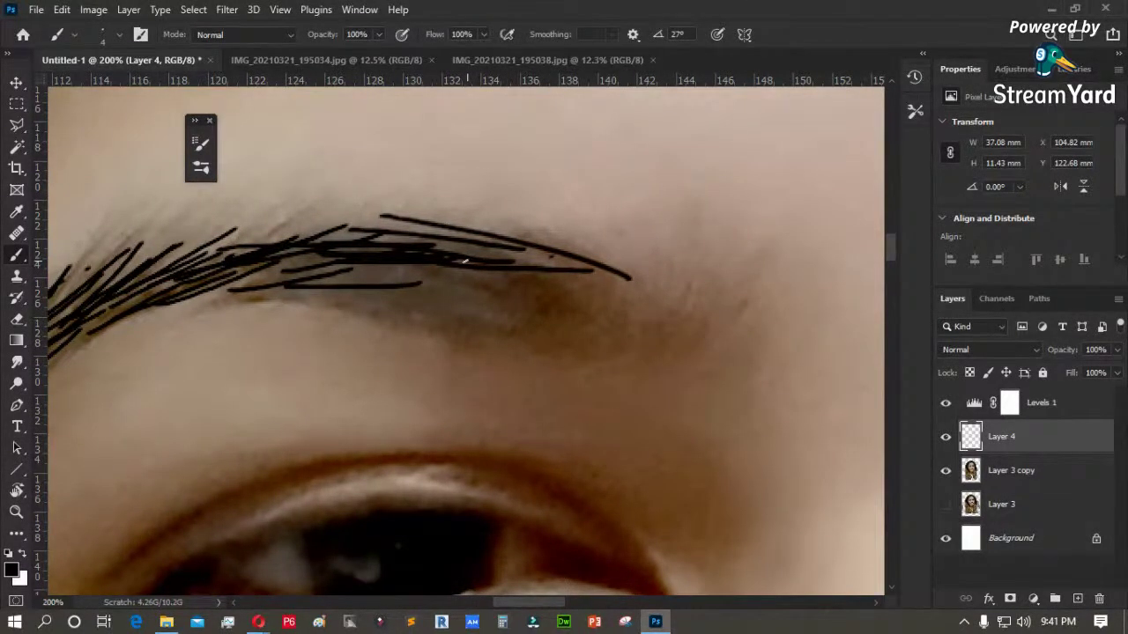
mouse_move(311, 283)
mouse_down()
mouse_move(474, 276)
mouse_move(356, 292)
mouse_move(441, 288)
mouse_move(422, 286)
mouse_move(514, 288)
mouse_up()
mouse_move(366, 294)
mouse_down()
mouse_move(519, 303)
mouse_move(524, 321)
mouse_up()
drag(425, 299, 546, 323)
drag(459, 291, 608, 318)
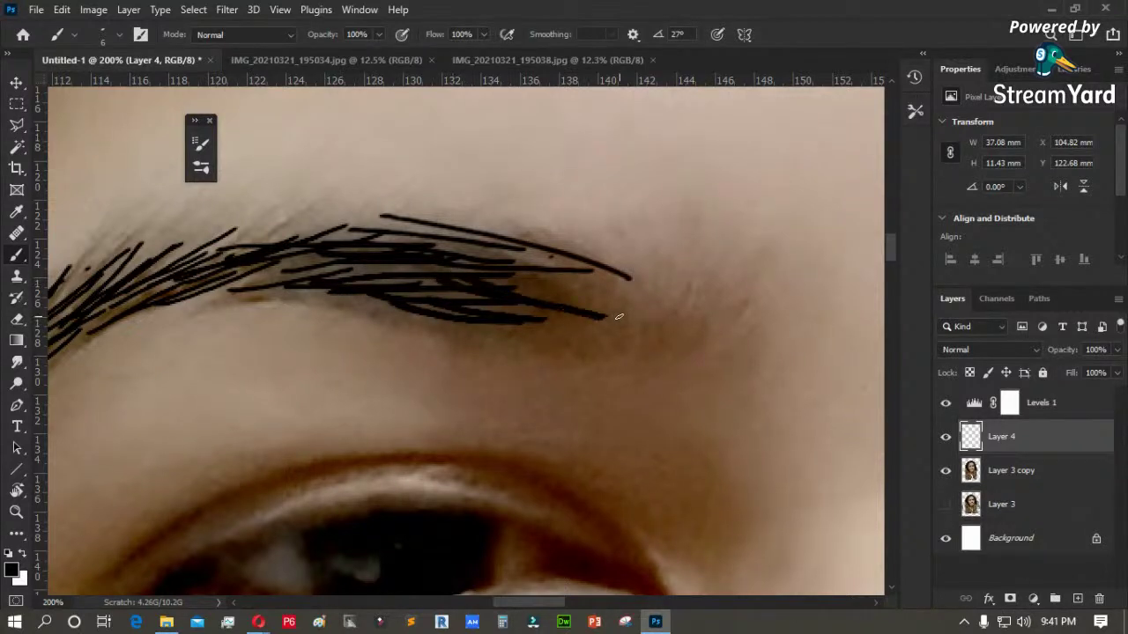
key([)
drag(549, 274, 618, 330)
drag(578, 271, 634, 315)
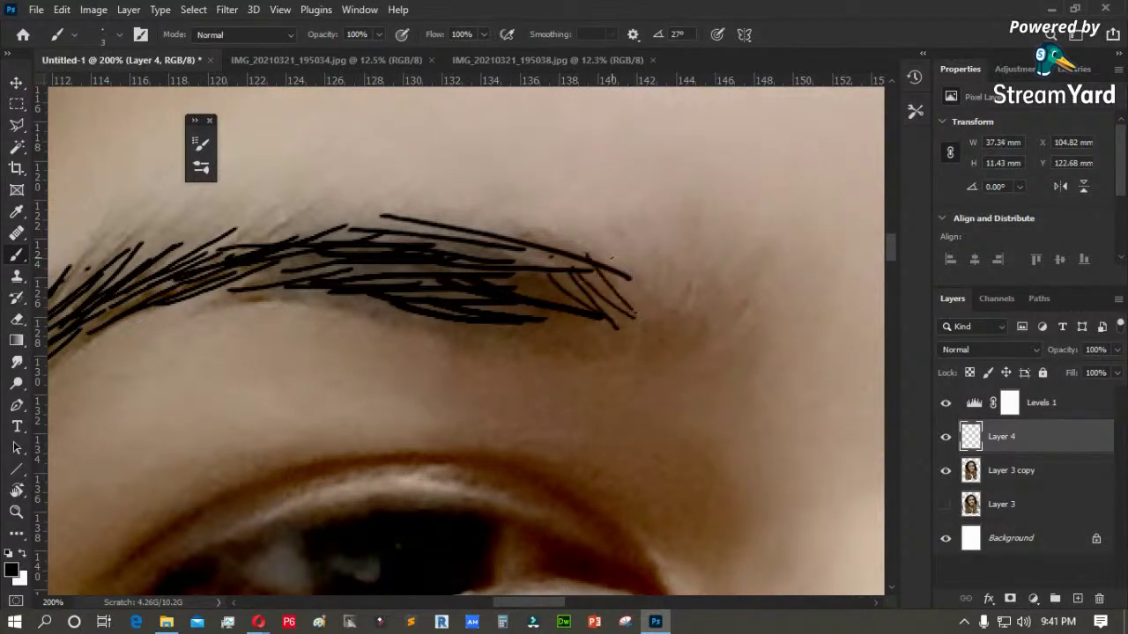
drag(648, 275, 666, 328)
drag(692, 291, 681, 326)
mouse_move(707, 289)
mouse_down()
mouse_move(694, 322)
mouse_move(706, 324)
mouse_up()
drag(735, 300, 724, 321)
drag(667, 276, 664, 309)
drag(613, 256, 634, 319)
drag(573, 259, 632, 317)
drag(532, 271, 610, 305)
mouse_move(510, 271)
mouse_down()
mouse_move(607, 308)
mouse_move(569, 297)
mouse_move(228, 304)
mouse_move(181, 289)
mouse_up()
drag(269, 263, 181, 280)
drag(368, 270, 710, 204)
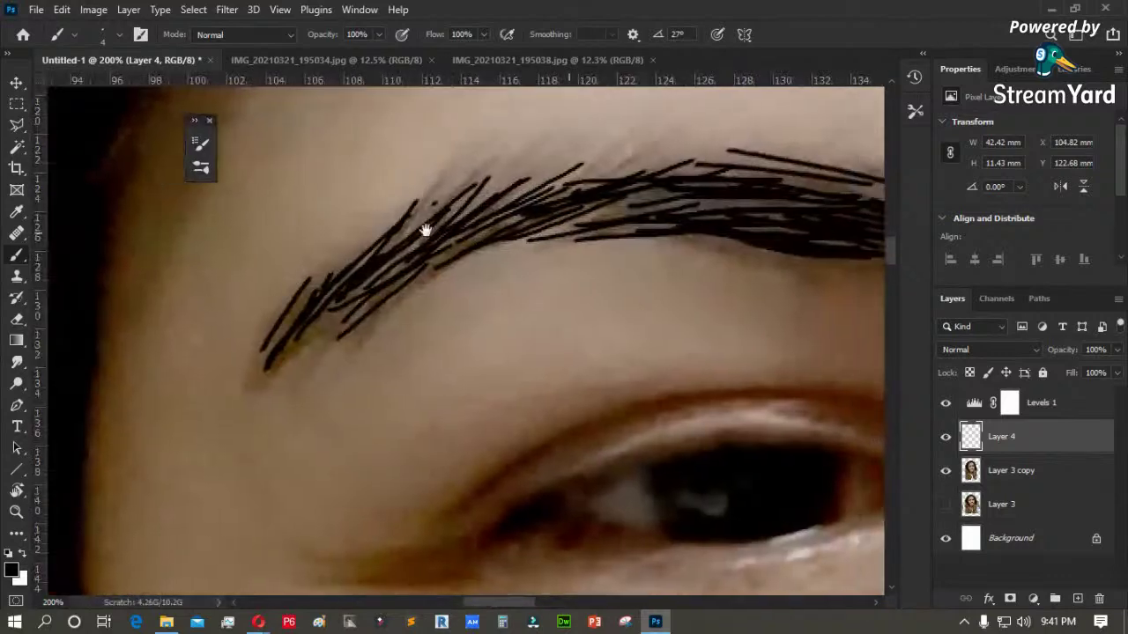
- Hide and reshow Layer 4 to compare the portrait with and without the first painted eyebrow
key(ctrl+0)
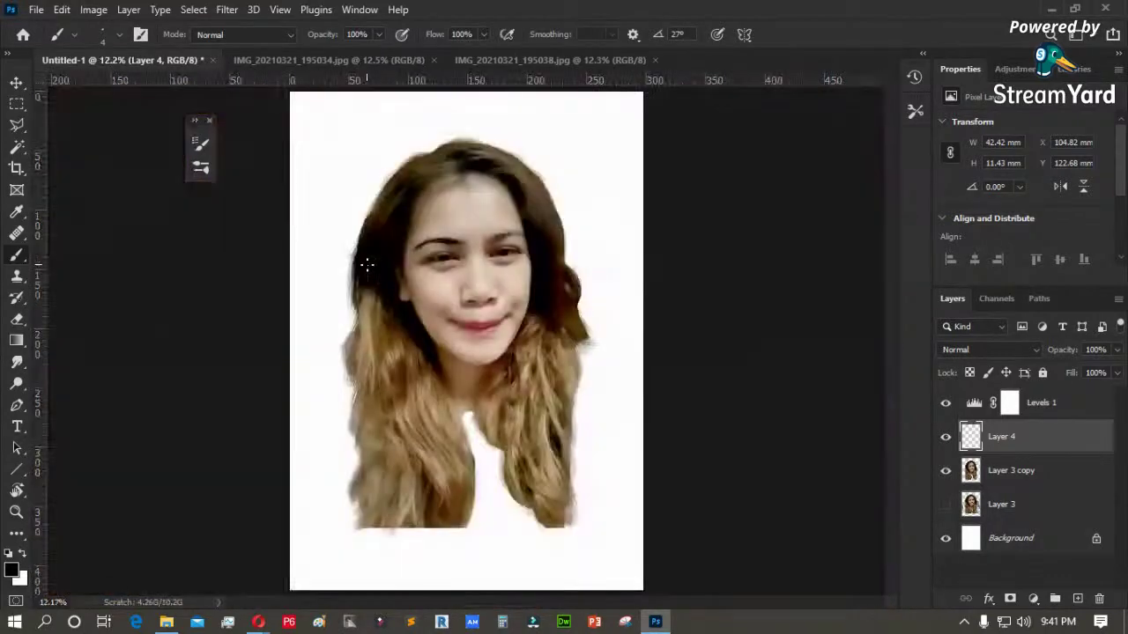
key(z)
click(945, 437)
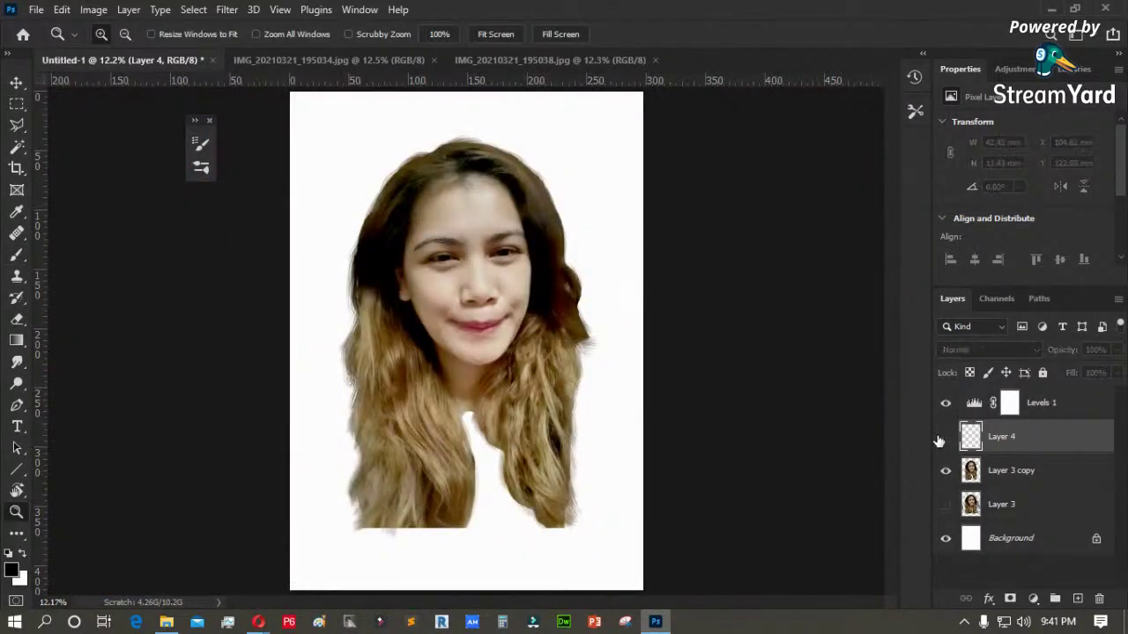
drag(559, 204, 463, 275)
drag(500, 221, 481, 339)
drag(678, 233, 310, 412)
click(943, 440)
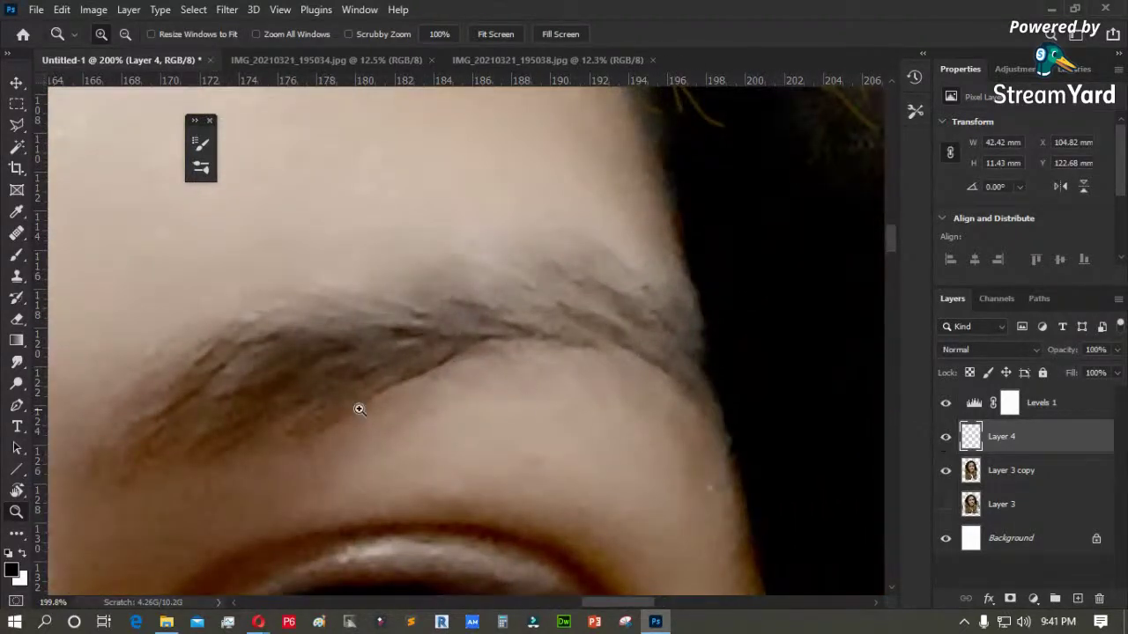
- Paint thin black hair strokes on Layer 4 over the inner end and middle of the eyebrow on the portrait's right side
key(b)
drag(269, 373, 317, 353)
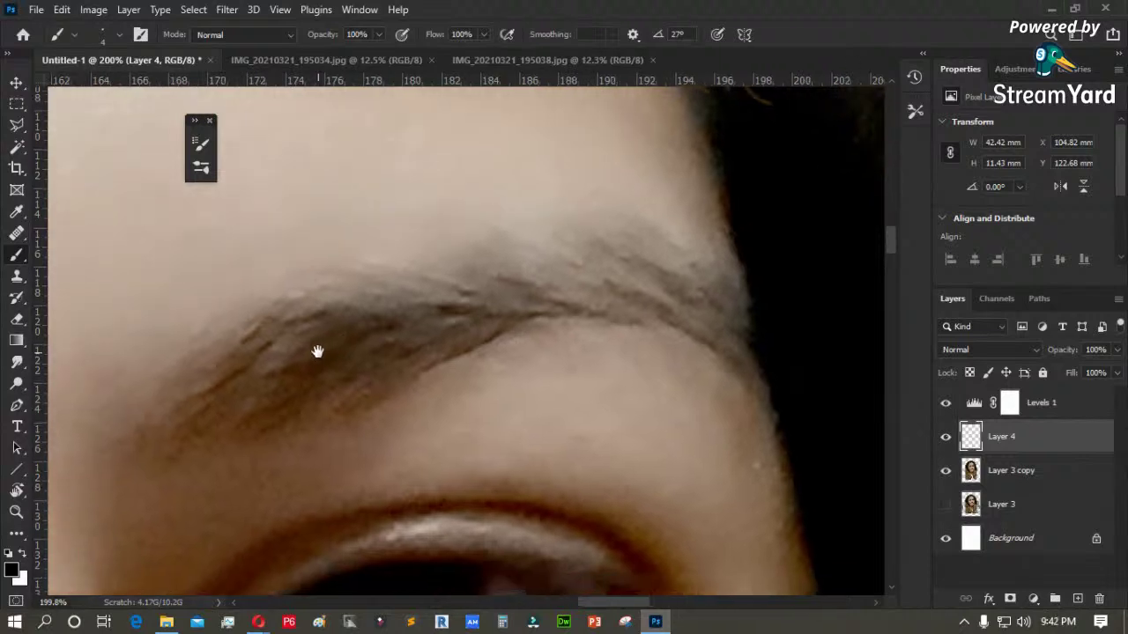
mouse_move(228, 362)
mouse_down()
mouse_move(217, 404)
mouse_move(262, 347)
mouse_up()
drag(225, 401, 312, 354)
mouse_move(258, 407)
mouse_down()
mouse_move(302, 374)
mouse_move(411, 322)
mouse_up()
drag(361, 380, 458, 341)
drag(378, 381, 428, 353)
drag(386, 381, 477, 333)
drag(413, 351, 491, 314)
mouse_move(365, 361)
mouse_down()
mouse_move(441, 316)
mouse_move(490, 315)
mouse_move(472, 310)
mouse_up()
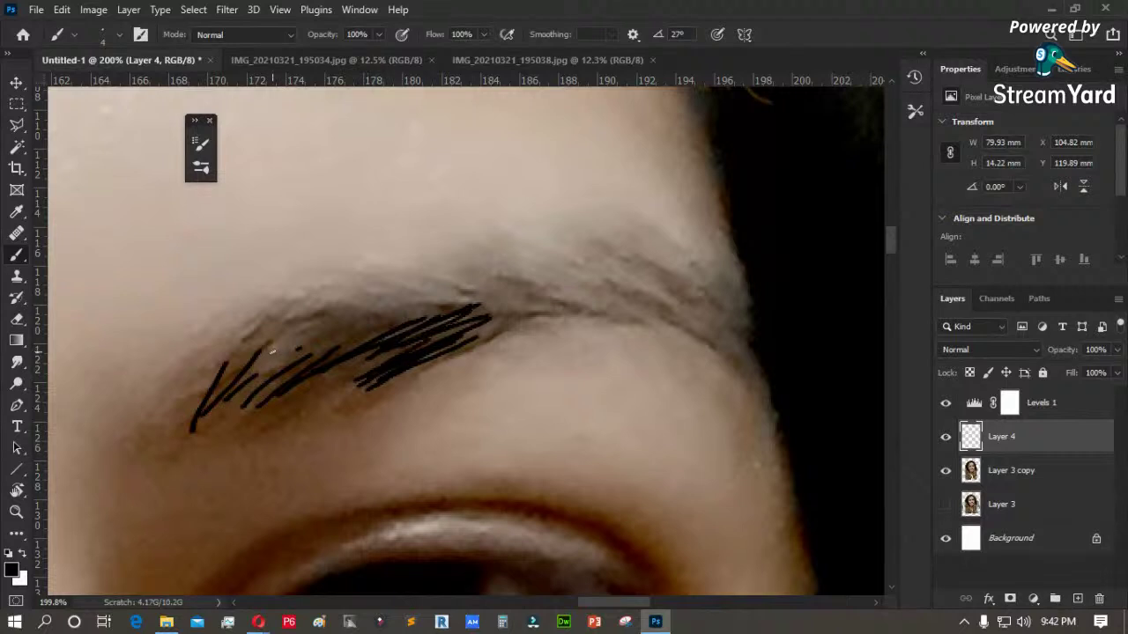
drag(266, 365, 370, 285)
drag(240, 386, 261, 360)
mouse_move(256, 363)
mouse_down()
mouse_move(326, 303)
mouse_move(312, 300)
mouse_up()
mouse_move(209, 381)
mouse_down()
mouse_move(268, 324)
mouse_move(233, 343)
mouse_up()
drag(178, 409, 237, 337)
drag(173, 409, 241, 316)
drag(187, 388, 250, 324)
drag(231, 370, 303, 304)
drag(257, 373, 396, 294)
drag(307, 362, 386, 313)
drag(301, 352, 421, 290)
drag(338, 332, 378, 310)
drag(381, 319, 448, 292)
drag(436, 310, 509, 284)
drag(379, 284, 511, 284)
drag(414, 294, 560, 312)
drag(476, 298, 613, 304)
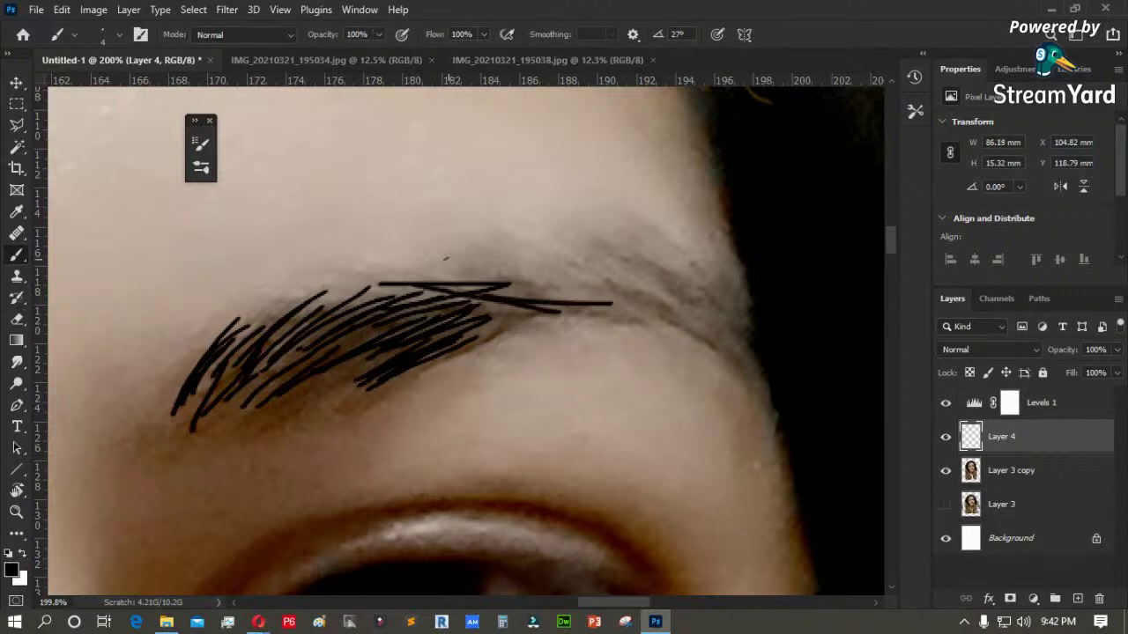
- Continue the hair strokes along the arch and outer tail of the second eyebrow, filling the remaining gaps
drag(440, 259, 605, 288)
drag(509, 258, 666, 294)
drag(589, 270, 699, 315)
drag(661, 282, 740, 320)
drag(673, 259, 719, 309)
drag(630, 277, 750, 333)
drag(592, 266, 690, 309)
drag(621, 291, 752, 356)
drag(568, 291, 718, 337)
drag(529, 294, 625, 314)
drag(444, 279, 495, 291)
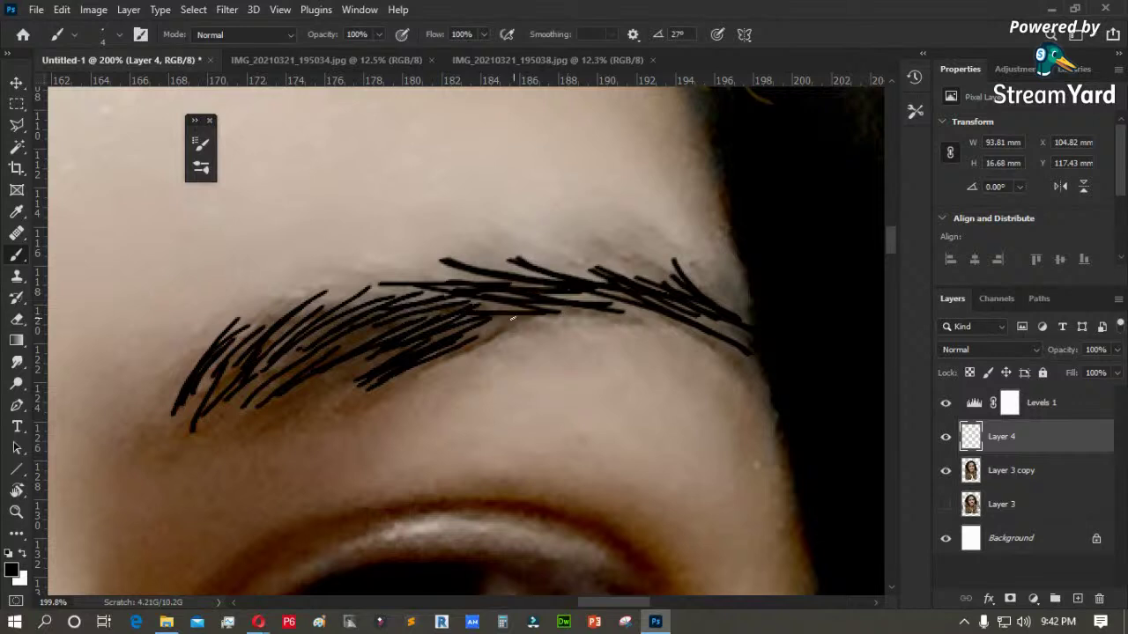
mouse_move(644, 255)
mouse_down()
mouse_move(752, 306)
mouse_move(589, 253)
mouse_up()
drag(692, 281, 551, 257)
drag(621, 277, 477, 262)
drag(420, 292, 268, 354)
drag(369, 302, 268, 371)
drag(328, 311, 249, 376)
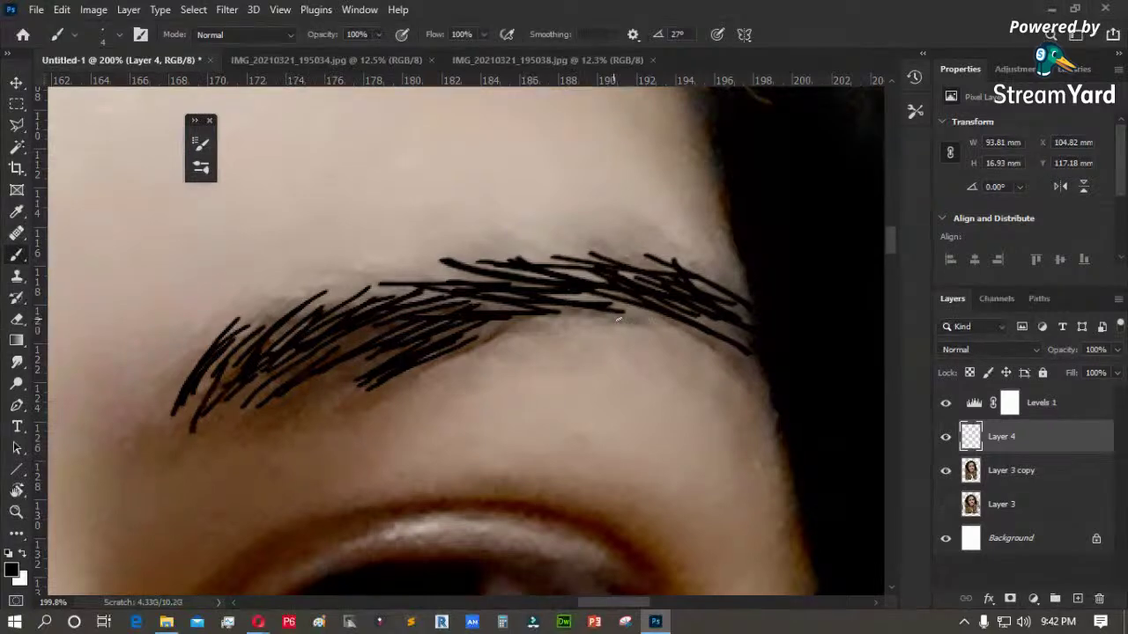
drag(707, 344, 756, 369)
drag(709, 318, 763, 340)
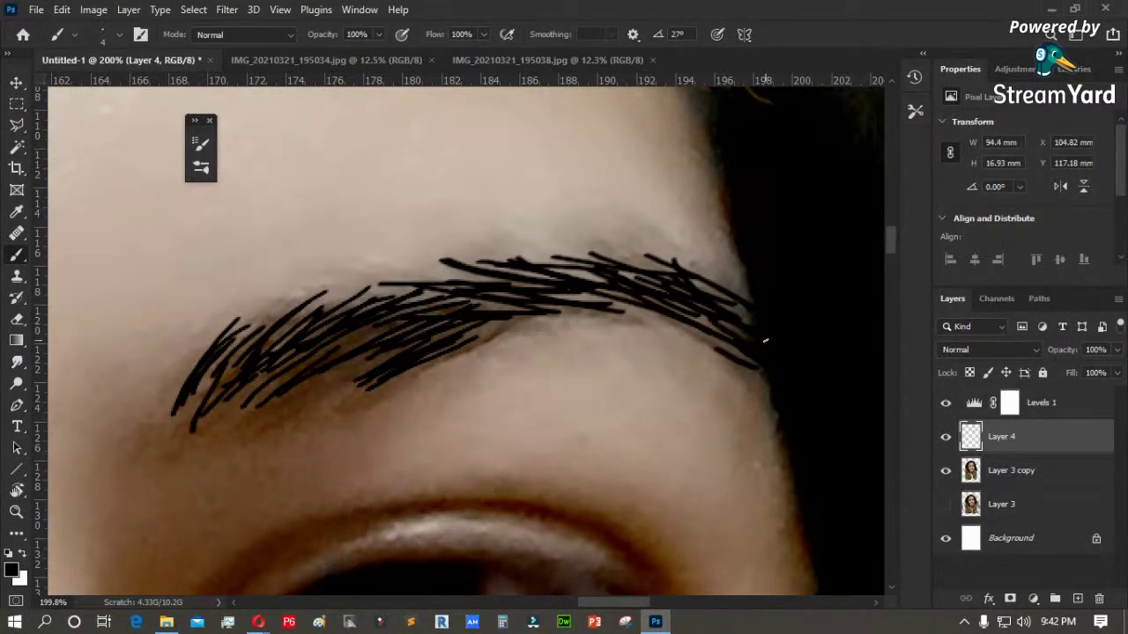
- Toggle the visibility of Layer 4 to compare the whole portrait with and without both painted eyebrows
key(ctrl+0)
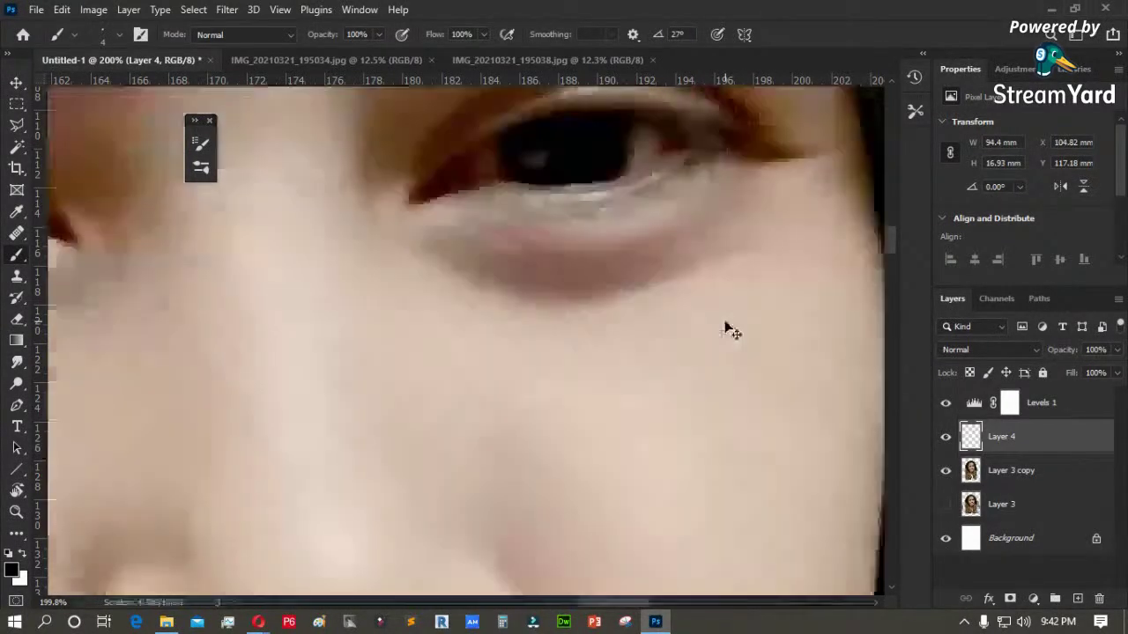
key(z)
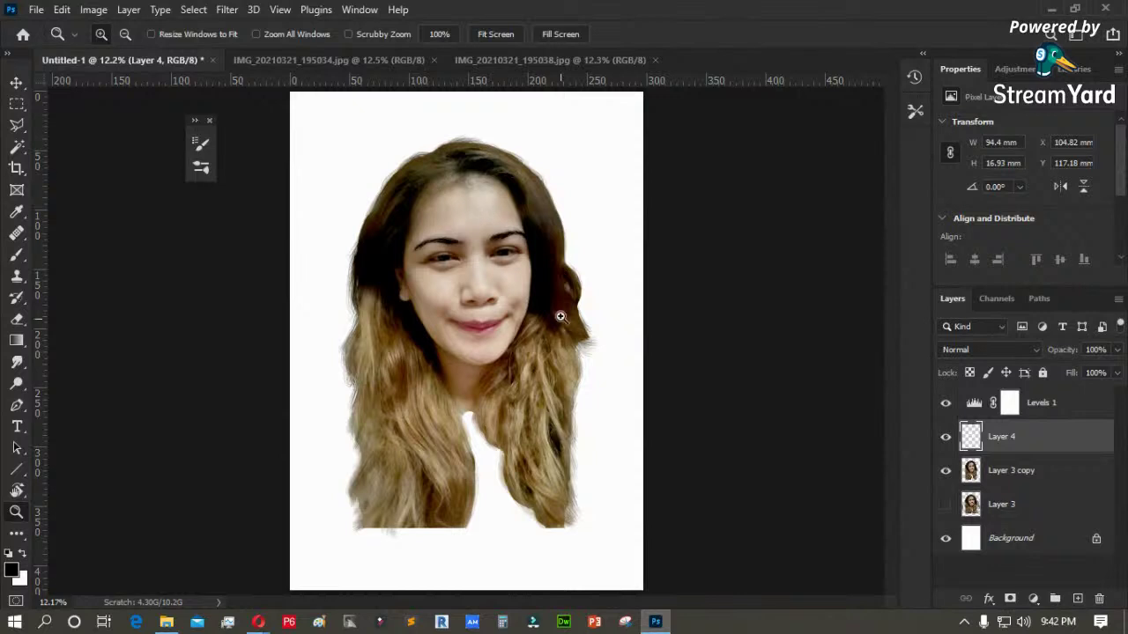
click(945, 441)
click(946, 440)
click(946, 439)
click(947, 439)
click(946, 438)
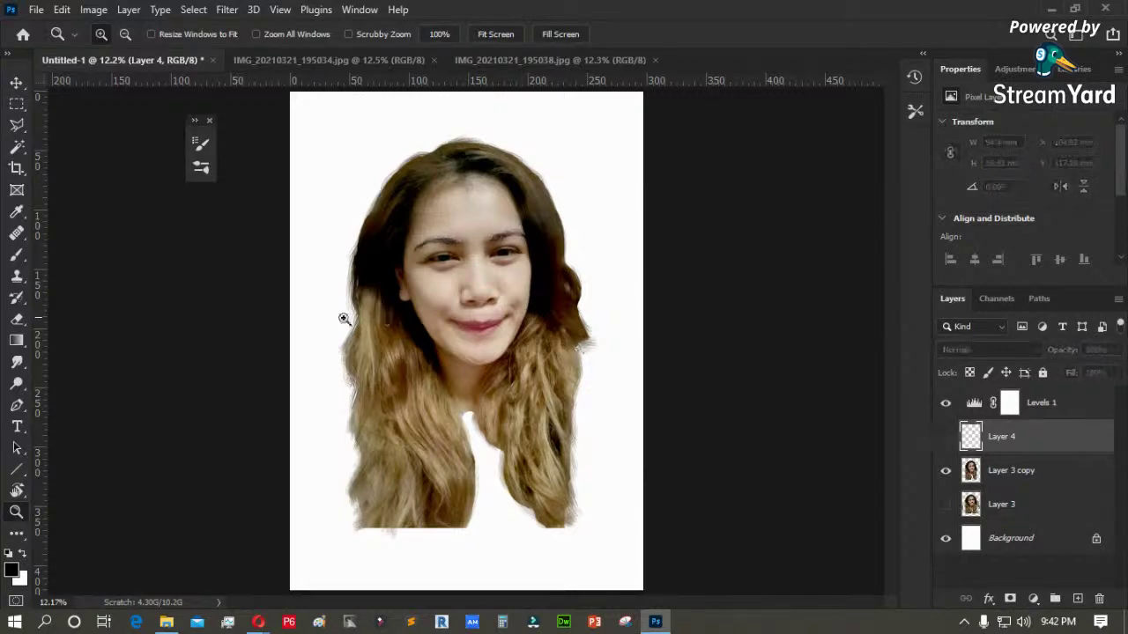
- Turn Layer 4 back on and paint a few thin black strands along the upper left edge of the hair
drag(466, 138, 319, 278)
click(319, 278)
drag(621, 172, 581, 370)
click(259, 458)
click(259, 458)
click(946, 437)
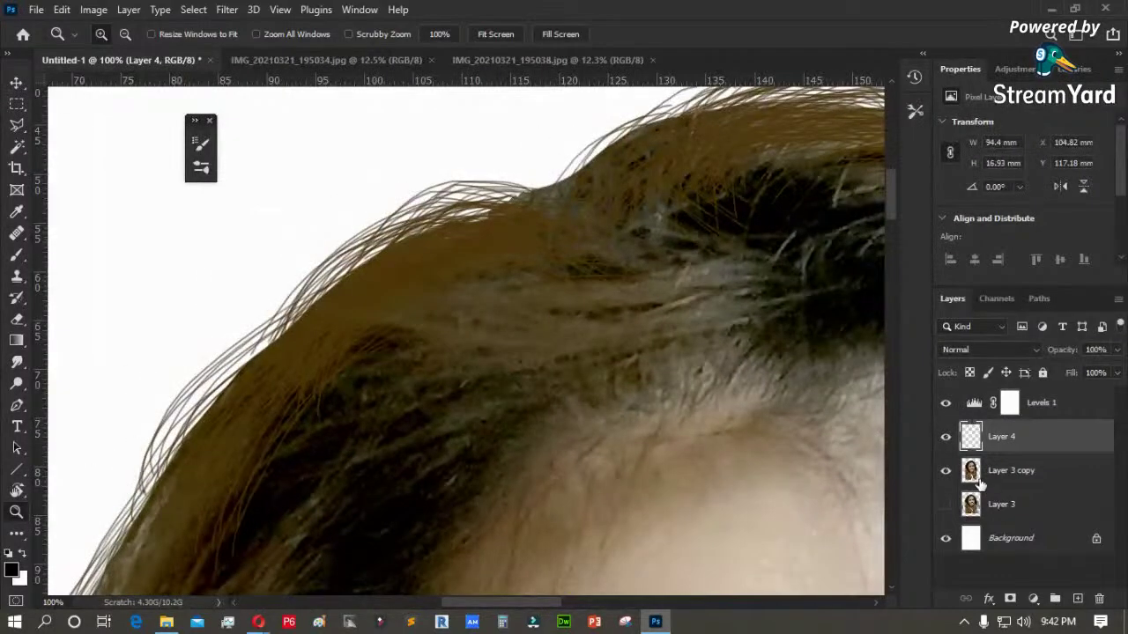
key(b)
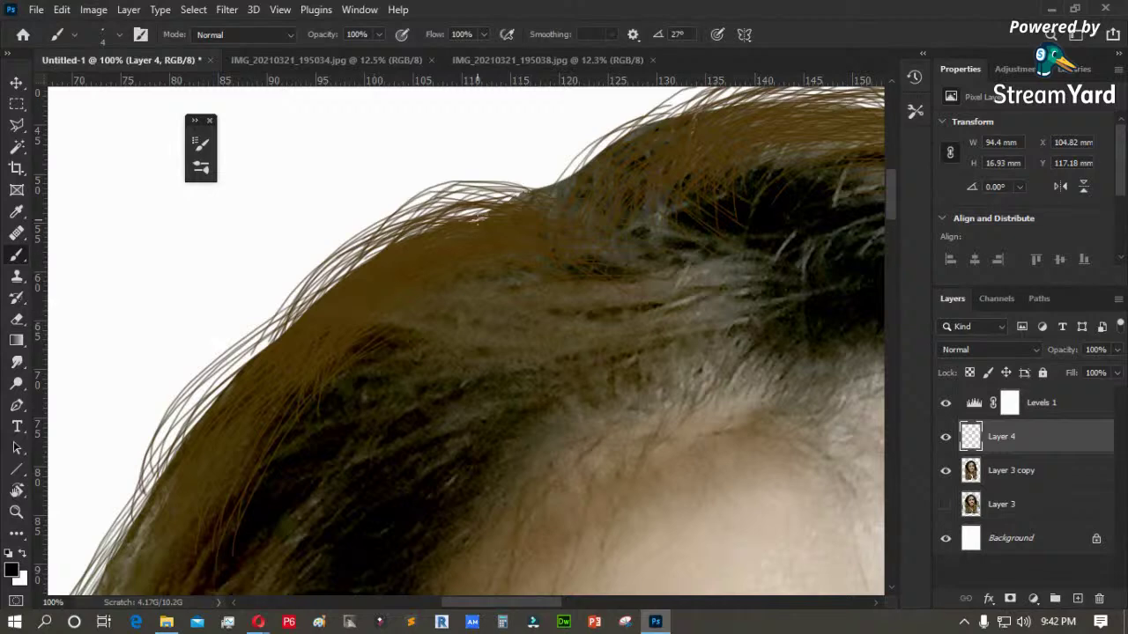
mouse_move(308, 309)
mouse_down()
mouse_move(414, 245)
mouse_move(485, 241)
mouse_up()
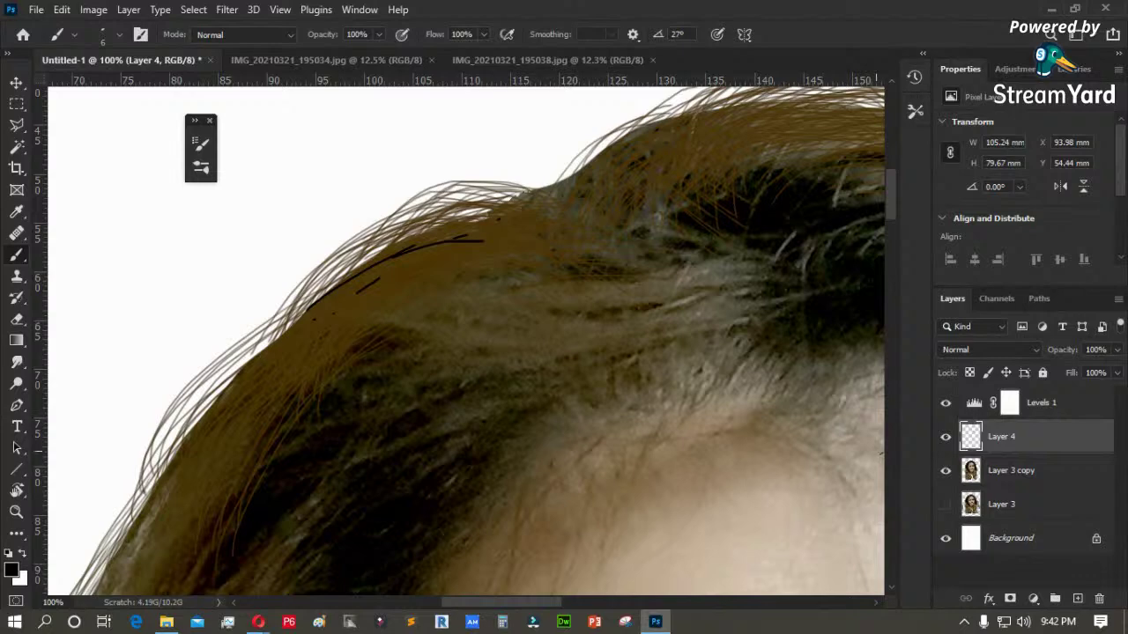
- Make Layer 3 visible beneath Layer 3 copy and set its fill to 100%
click(946, 471)
click(946, 504)
click(996, 504)
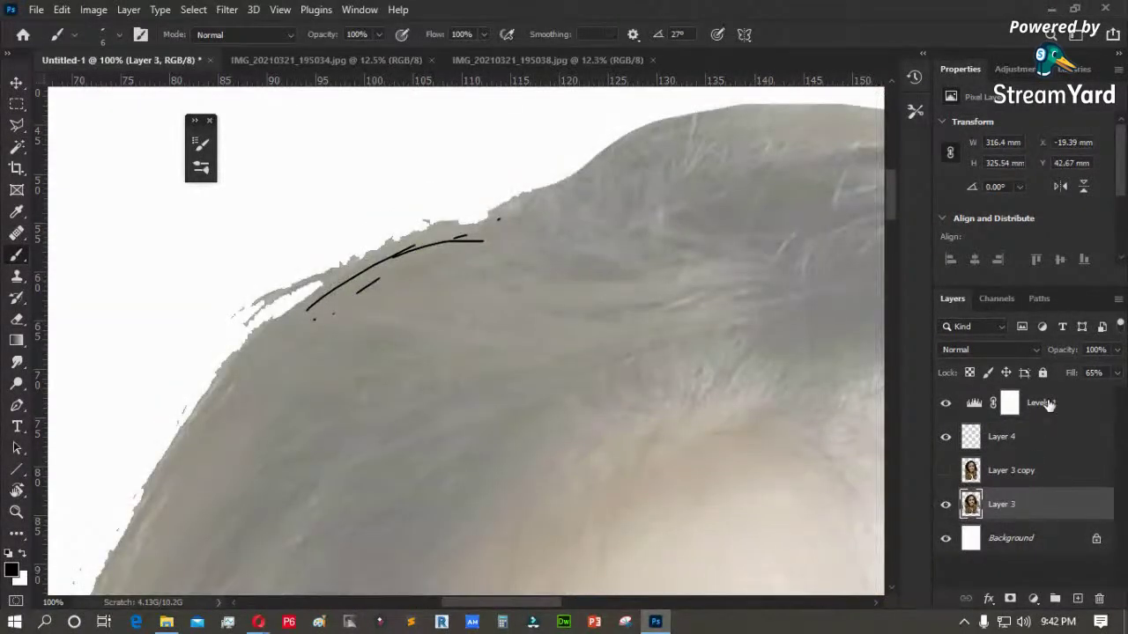
click(1116, 372)
click(1117, 394)
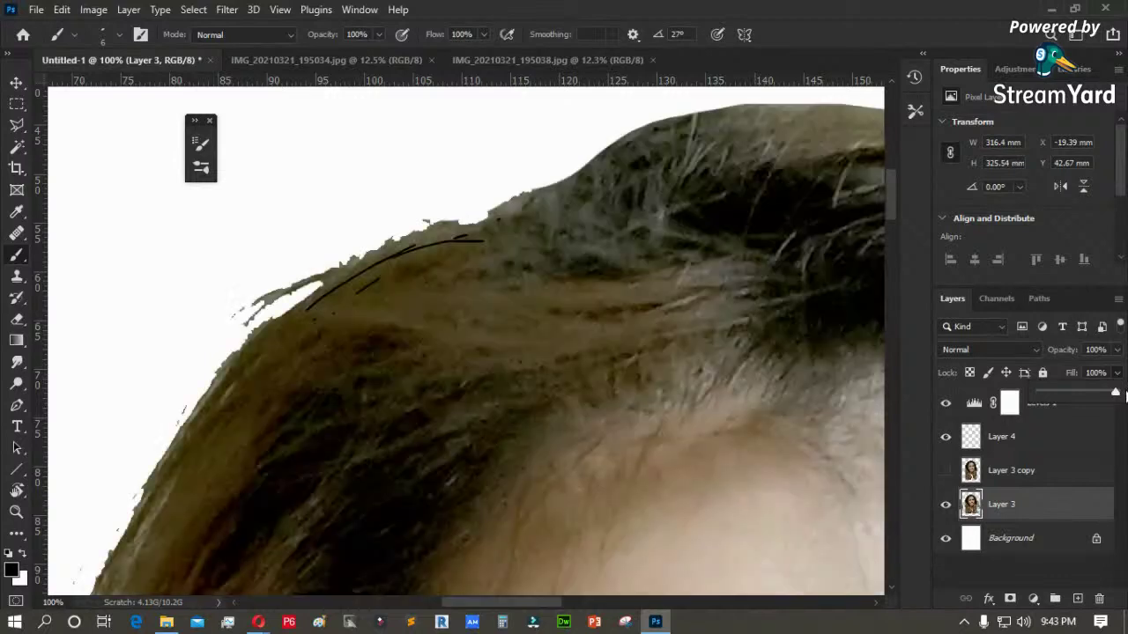
click(1011, 473)
click(944, 471)
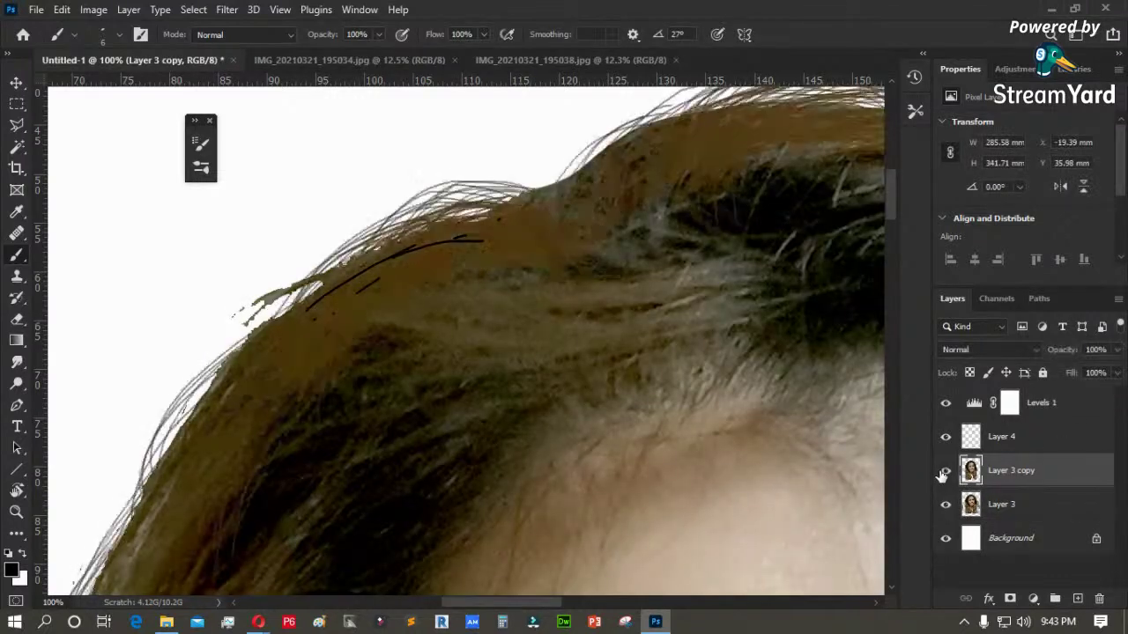
- Sample the brown hair color as the foreground color while the Levels 1 adjustment is temporarily hidden
click(946, 404)
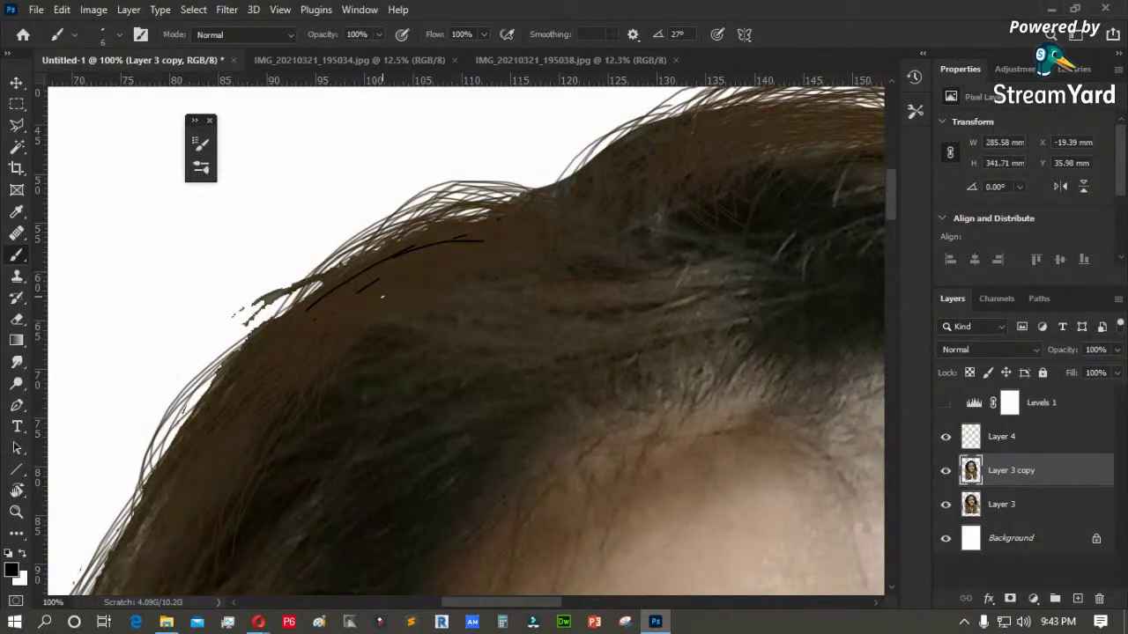
key(i)
click(384, 296)
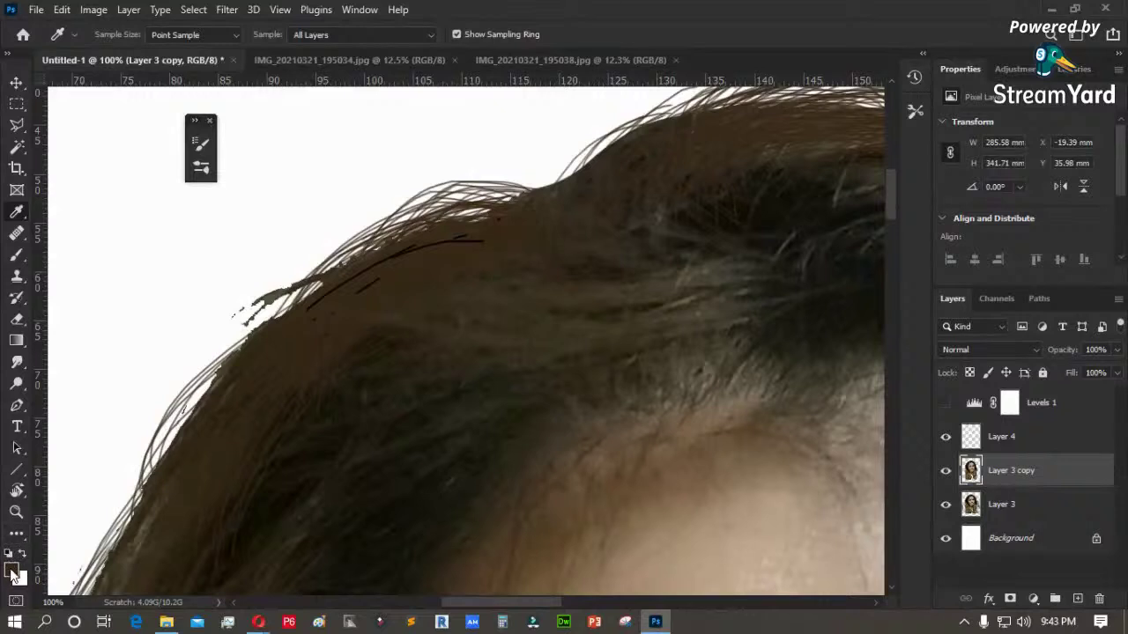
click(945, 403)
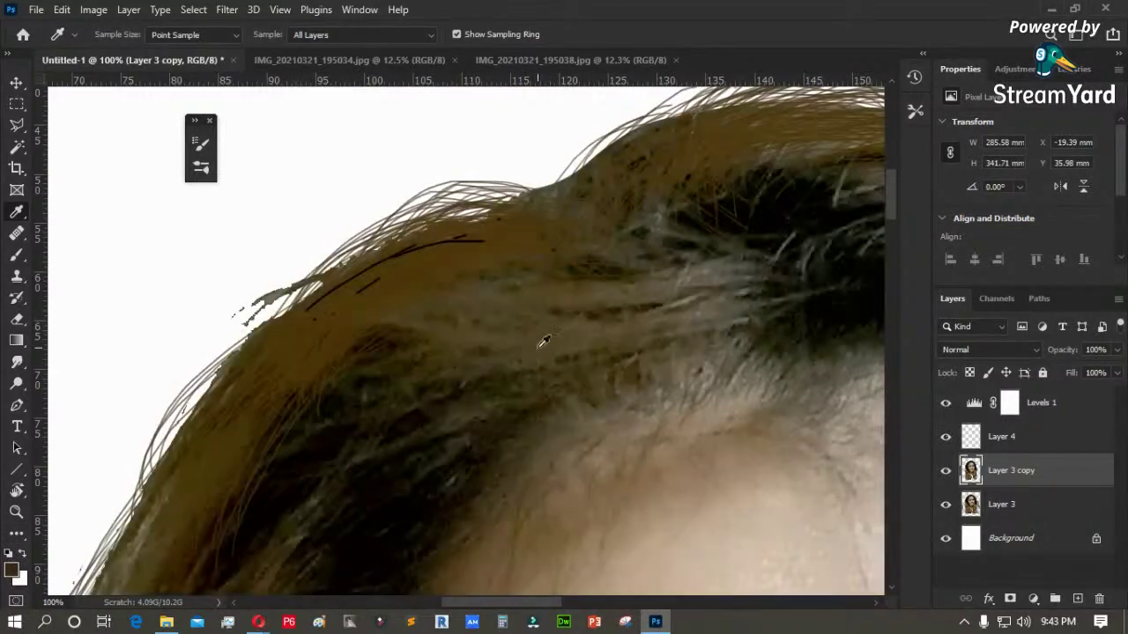
- Select Layer 4 and paint a few thin strands in the sampled brown along the upper left edge of the hair
click(1043, 452)
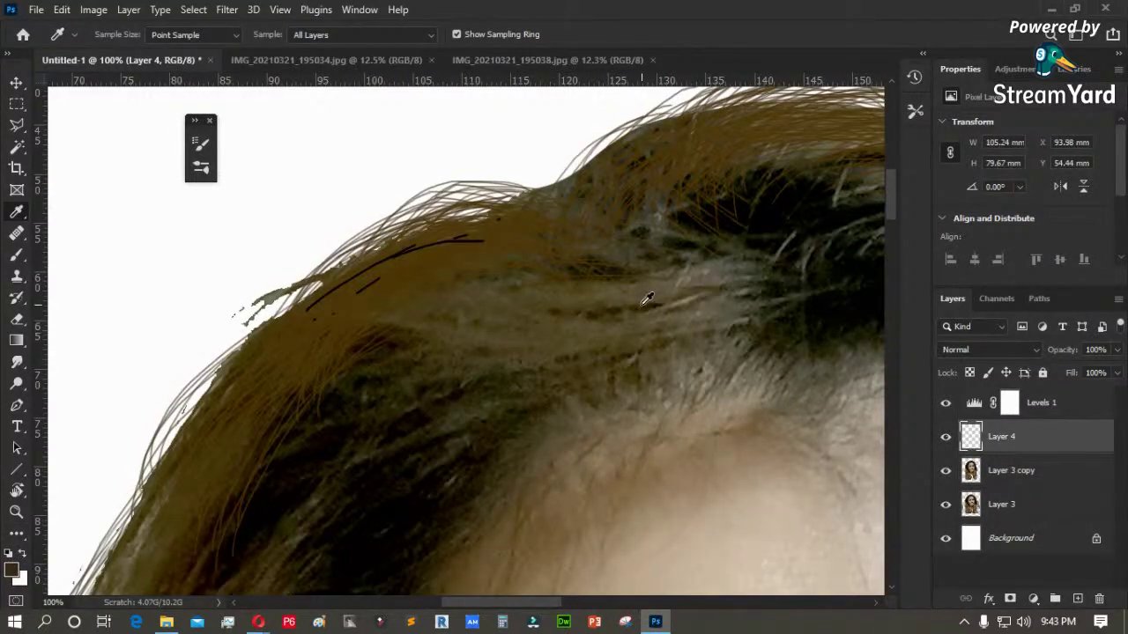
key(b)
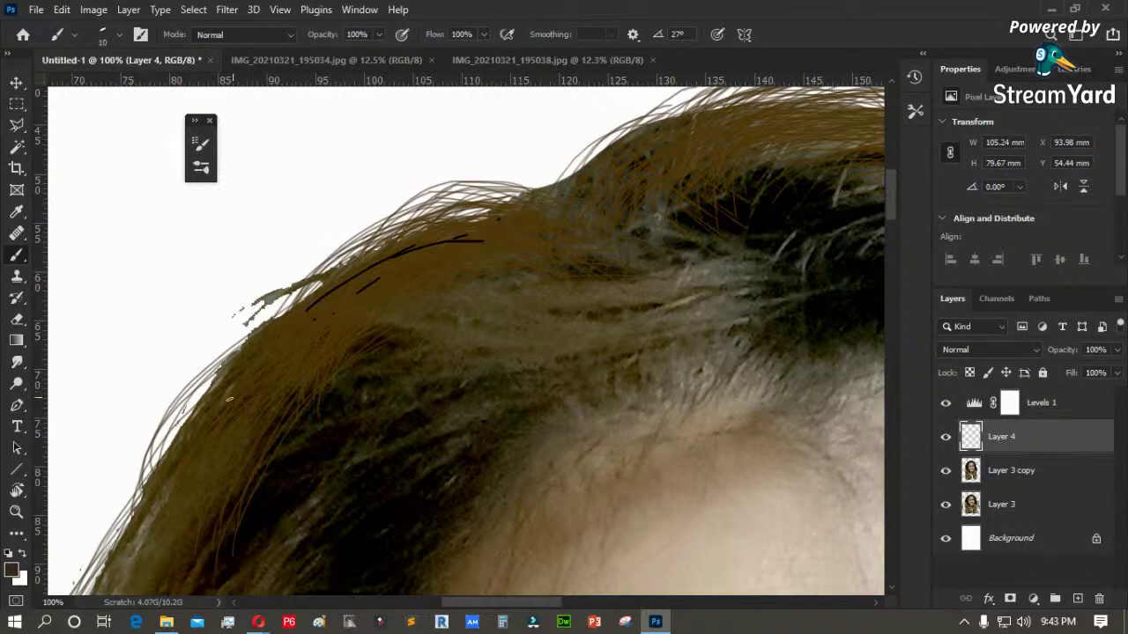
drag(181, 450, 253, 356)
drag(458, 211, 471, 257)
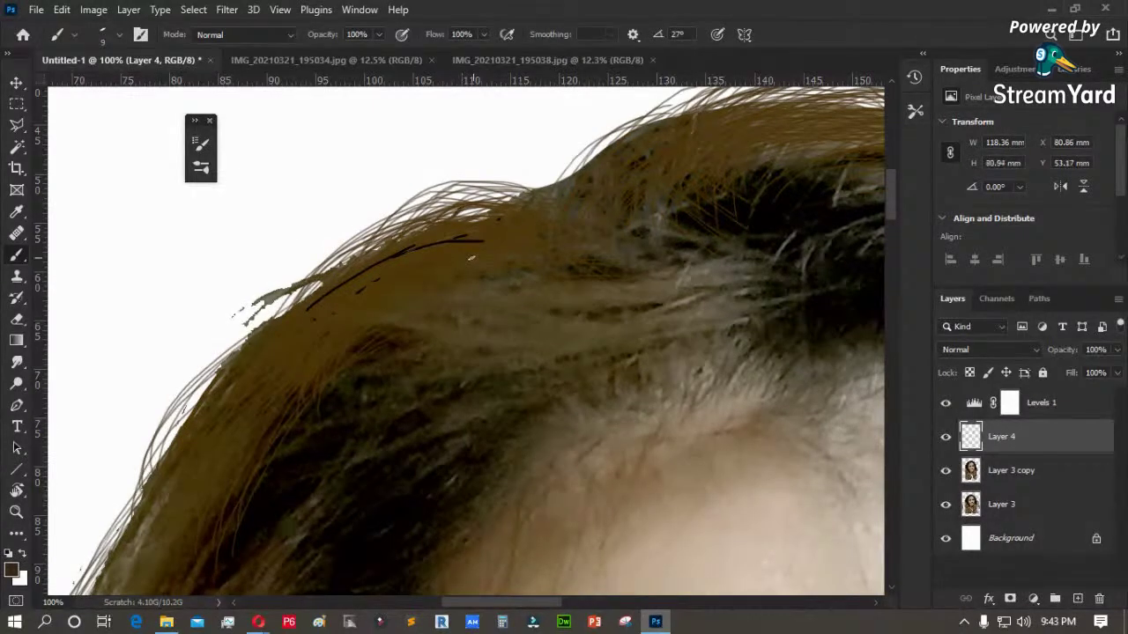
- Set the foreground color to the very dark brown #20160b
click(9, 571)
click(196, 329)
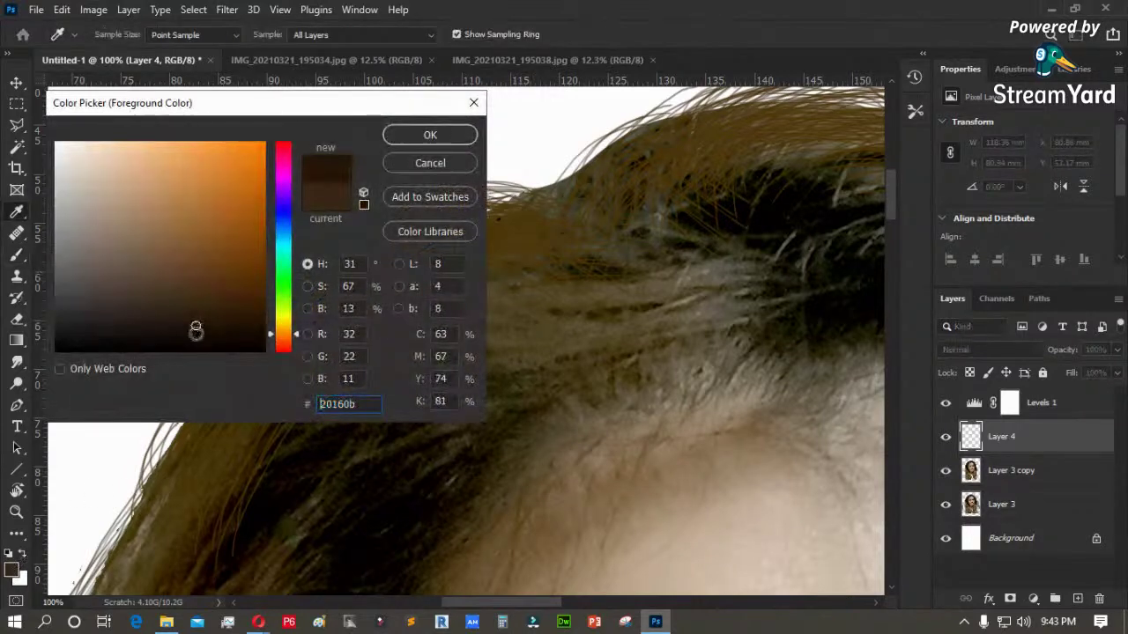
click(425, 137)
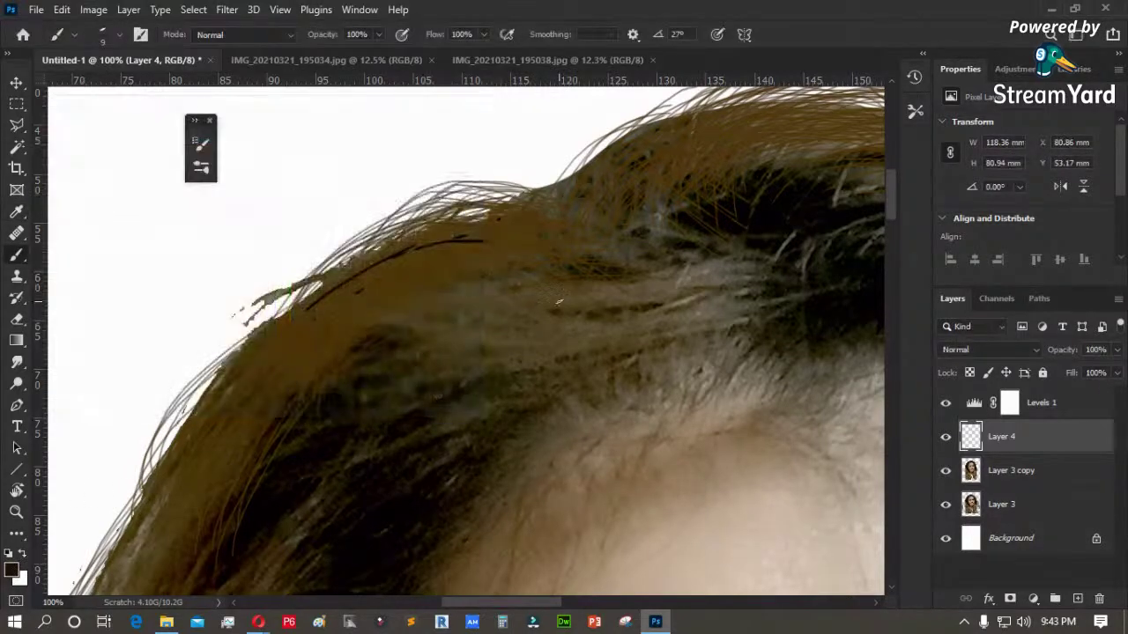
- Paint thin dark strands on Layer 4 along the upper left edge of the hair, following its curve down to the temple
drag(354, 373, 457, 225)
mouse_move(339, 241)
mouse_down()
mouse_move(268, 343)
mouse_move(267, 322)
mouse_up()
drag(324, 284, 248, 440)
drag(366, 200, 355, 210)
drag(293, 289, 203, 442)
drag(274, 325, 178, 483)
mouse_move(231, 374)
mouse_down()
mouse_move(134, 523)
mouse_move(185, 396)
mouse_up()
drag(239, 316, 153, 531)
mouse_move(222, 363)
mouse_down()
mouse_move(138, 511)
mouse_move(143, 478)
mouse_move(133, 483)
mouse_move(211, 347)
mouse_move(152, 439)
mouse_up()
drag(182, 337, 148, 409)
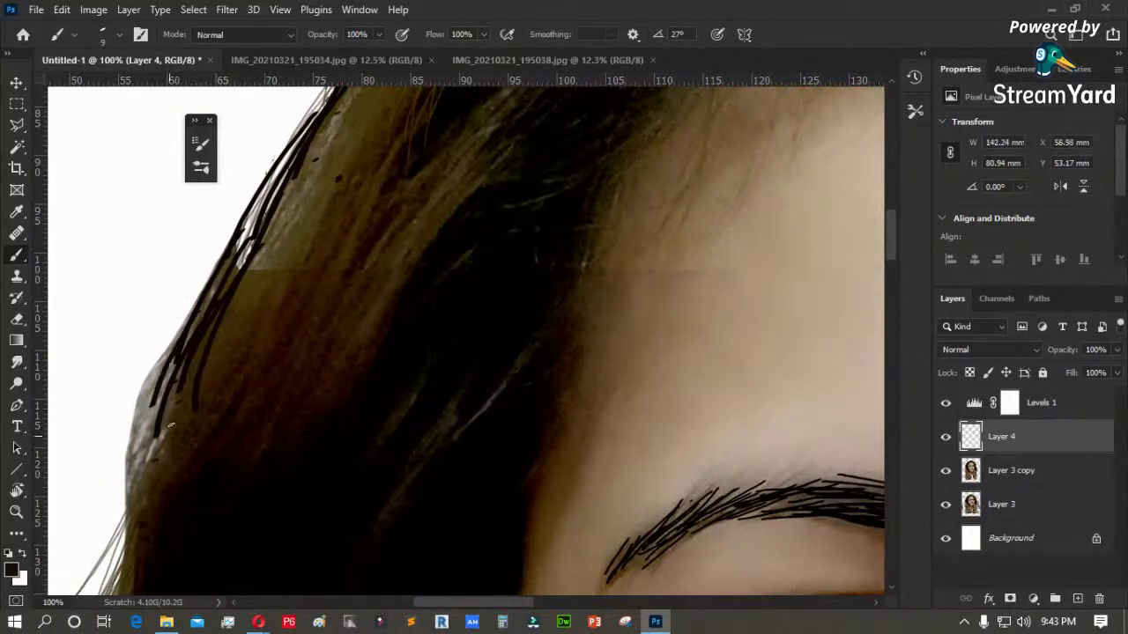
- Continue the dark strands down the left outer edge of the hair from the temple to ear level
drag(176, 359, 141, 506)
drag(157, 405, 127, 517)
drag(154, 366, 136, 458)
drag(167, 435, 222, 266)
drag(212, 306, 169, 460)
drag(194, 359, 154, 469)
drag(212, 274, 131, 447)
drag(191, 351, 128, 473)
drag(203, 378, 144, 492)
drag(148, 510, 248, 272)
mouse_move(268, 227)
mouse_down()
mouse_move(168, 428)
mouse_move(156, 393)
mouse_up()
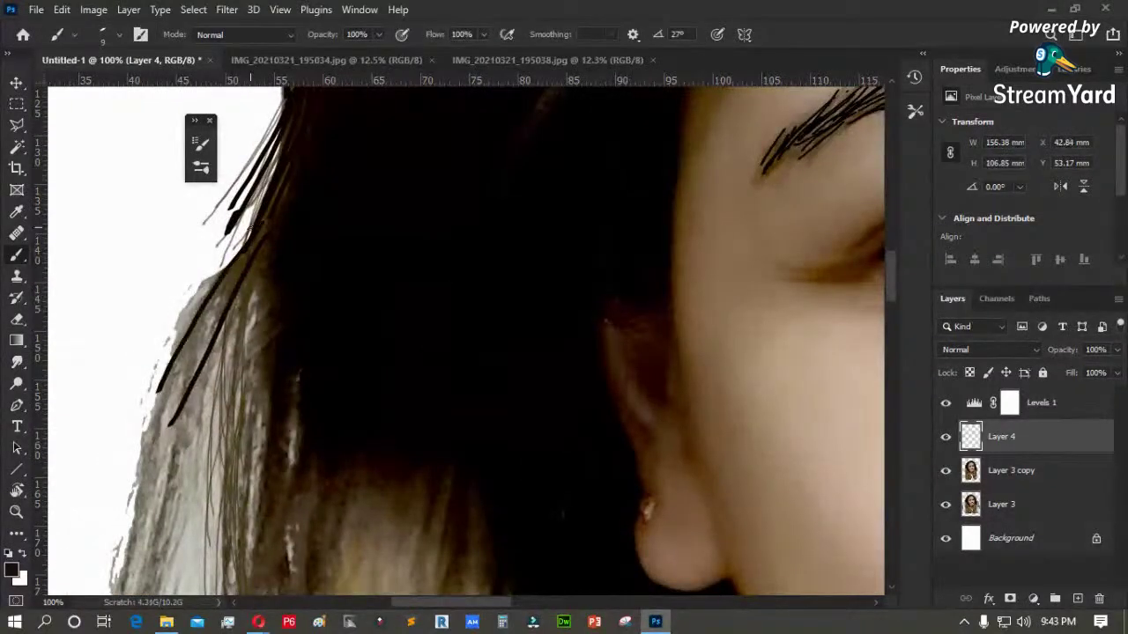
- Hide Layer 3 and paint long dark strands down the left outer edge from ear level to the start of the blonde hair
click(947, 504)
mouse_move(266, 262)
mouse_down()
mouse_move(214, 430)
mouse_move(225, 467)
mouse_up()
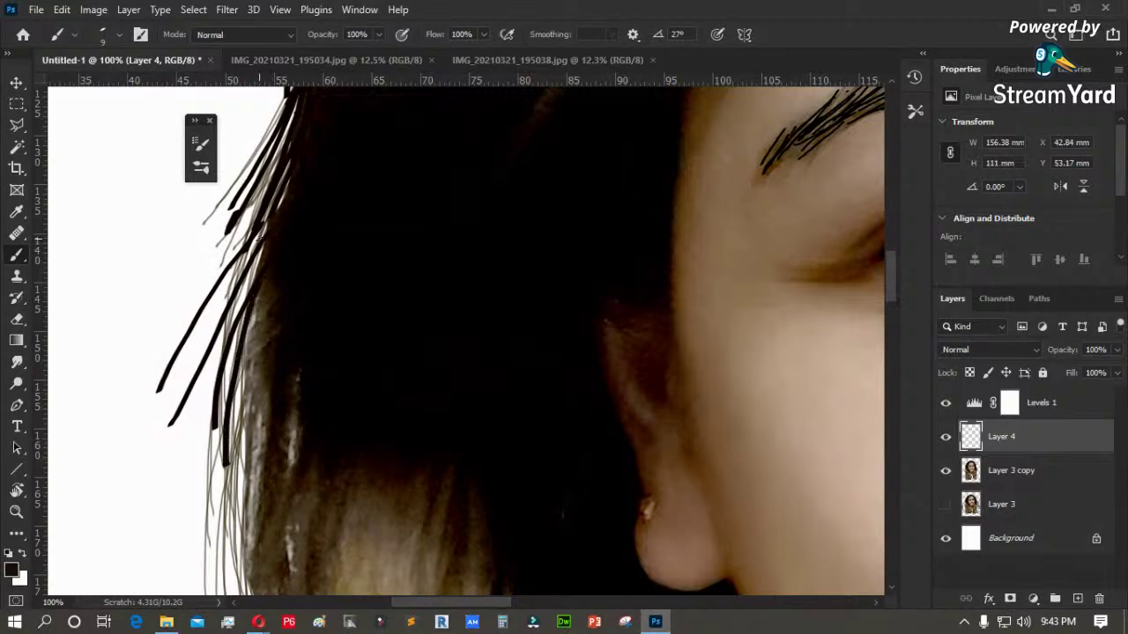
drag(259, 239, 223, 485)
drag(237, 445, 237, 486)
drag(249, 465, 224, 338)
drag(220, 263, 217, 475)
mouse_move(223, 324)
mouse_down()
mouse_move(216, 498)
mouse_move(204, 491)
mouse_up()
mouse_move(216, 394)
mouse_down()
mouse_move(248, 512)
mouse_move(248, 348)
mouse_up()
mouse_move(214, 281)
mouse_down()
mouse_move(246, 401)
mouse_move(280, 413)
mouse_up()
drag(220, 248, 274, 379)
drag(221, 208, 308, 458)
mouse_move(256, 368)
mouse_down()
mouse_move(273, 500)
mouse_move(292, 278)
mouse_up()
mouse_move(306, 199)
mouse_down()
mouse_move(246, 418)
mouse_move(218, 441)
mouse_move(244, 418)
mouse_move(234, 426)
mouse_up()
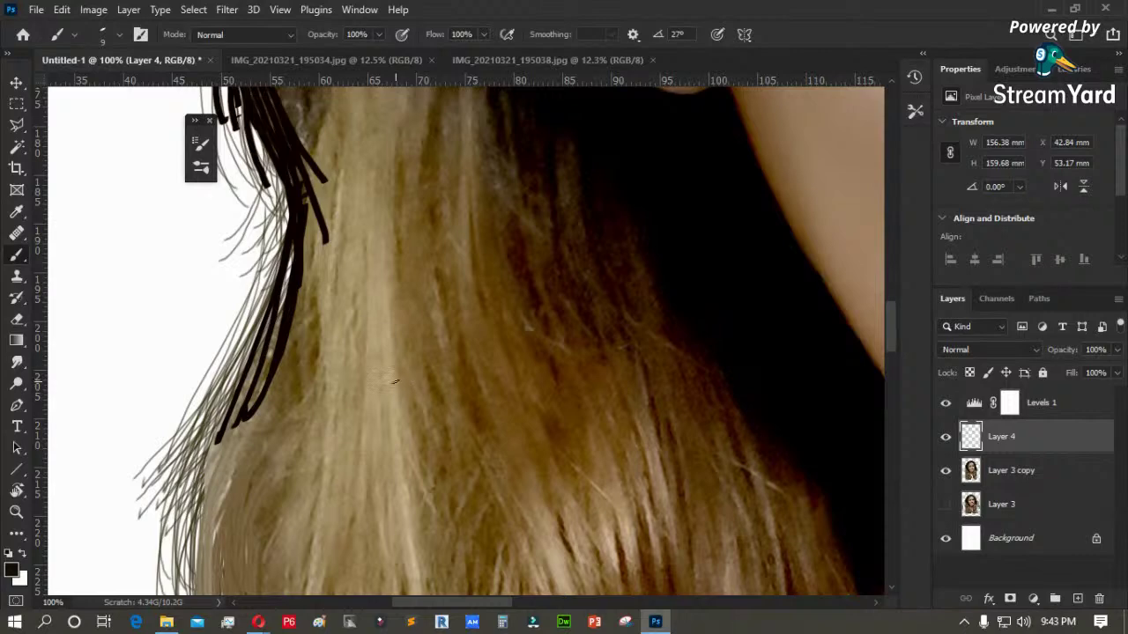
- Sample the blonde hair color as the foreground color with the Levels 1 adjustment temporarily hidden
click(944, 403)
key(i)
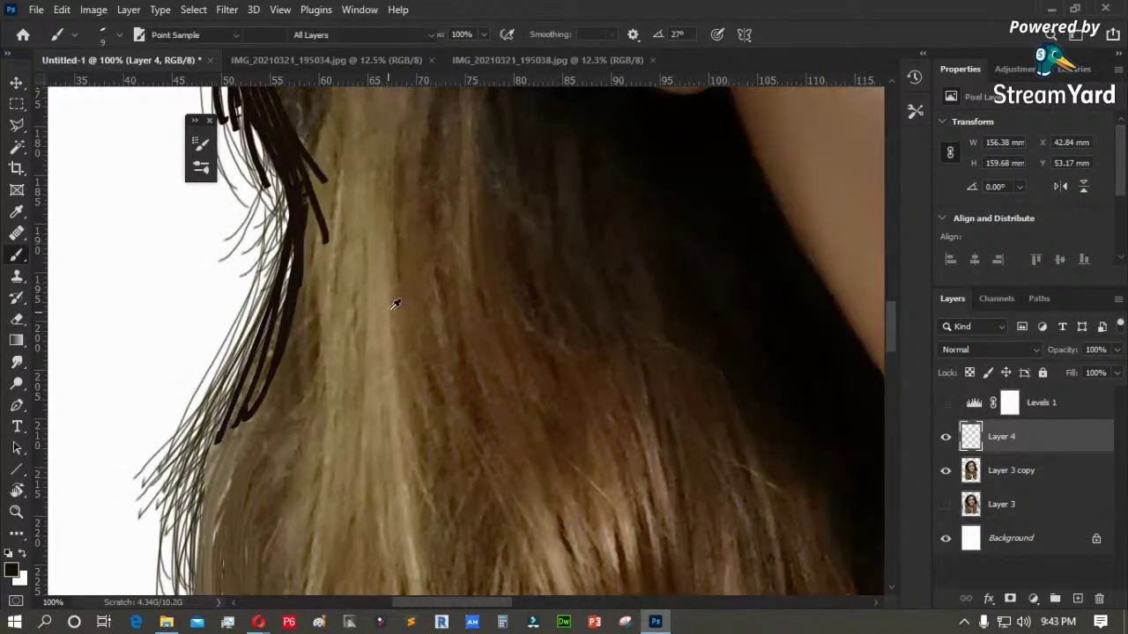
click(388, 308)
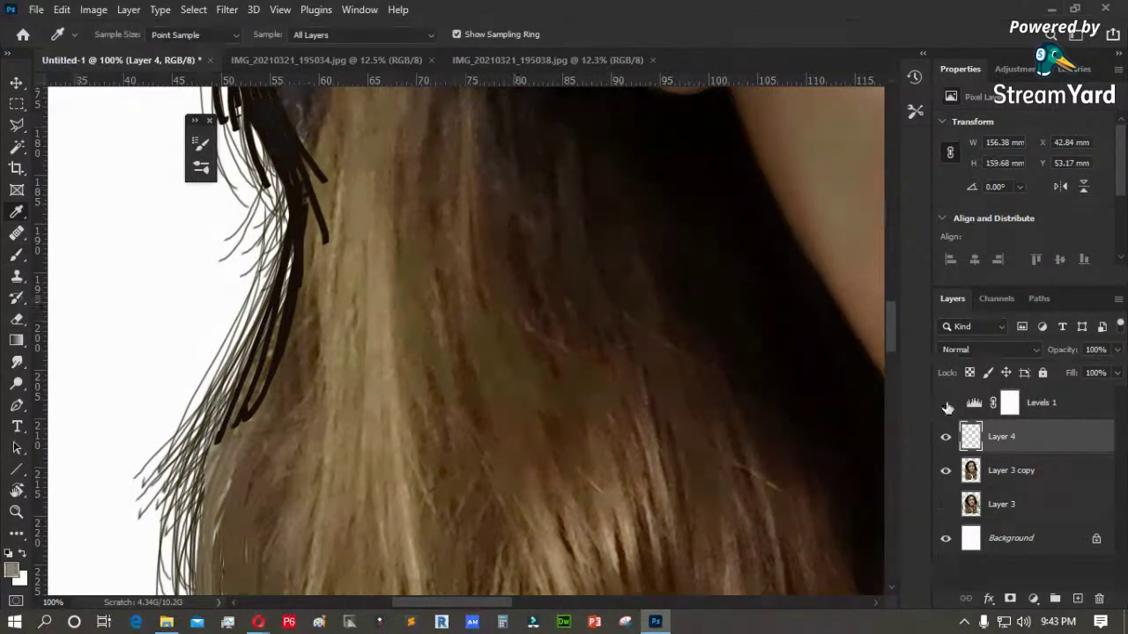
click(947, 403)
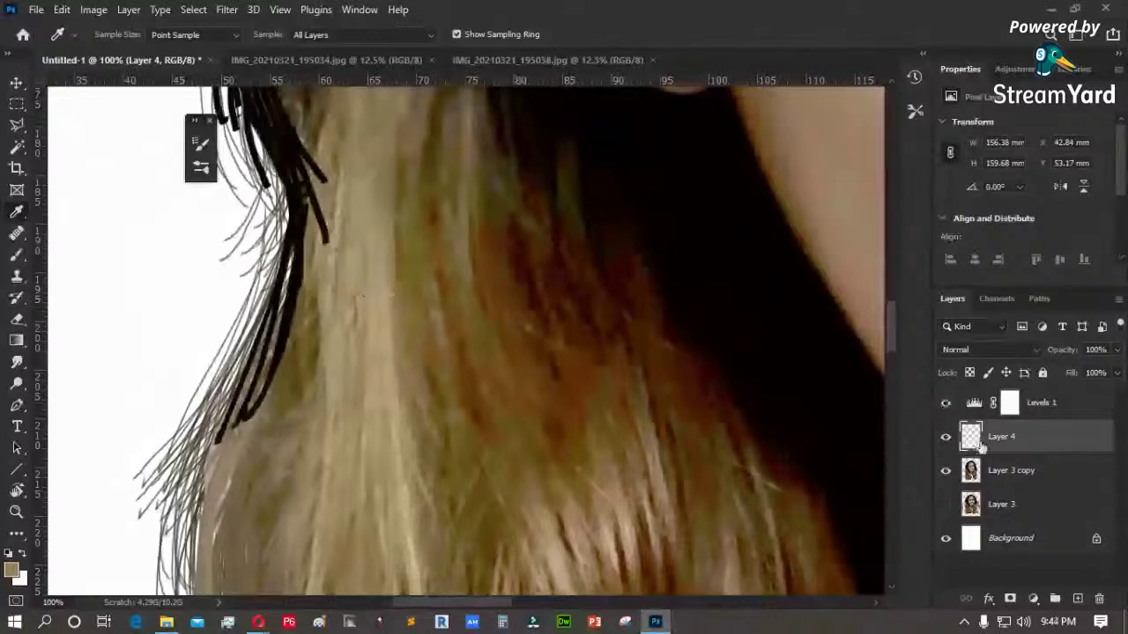
- Paint thin blonde strands on Layer 4 over the dark strands and down the lower left outer edge of the hair
key(b)
mouse_move(299, 231)
mouse_down()
mouse_move(251, 424)
mouse_move(264, 367)
mouse_up()
mouse_move(285, 270)
mouse_down()
mouse_move(229, 447)
mouse_move(206, 476)
mouse_move(220, 345)
mouse_up()
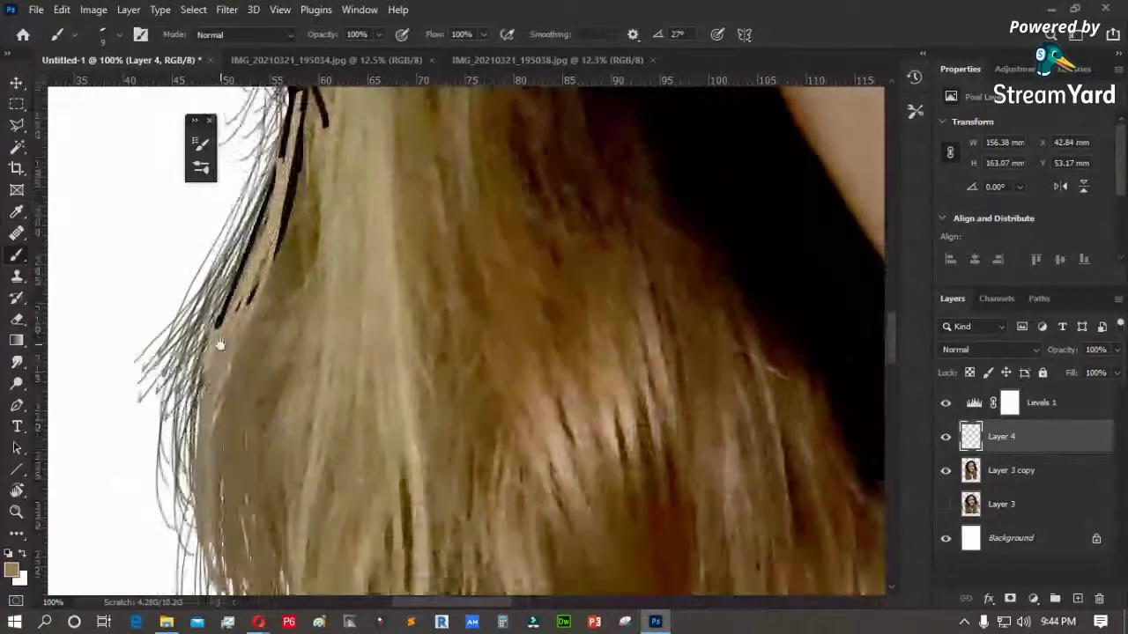
mouse_move(269, 230)
mouse_down()
mouse_move(203, 352)
mouse_move(189, 483)
mouse_up()
drag(224, 300, 208, 487)
mouse_move(234, 324)
mouse_down()
mouse_move(221, 503)
mouse_move(199, 314)
mouse_move(210, 454)
mouse_up()
drag(197, 292, 257, 449)
mouse_move(262, 447)
mouse_down()
mouse_move(259, 313)
mouse_move(253, 466)
mouse_up()
drag(245, 289, 243, 497)
drag(294, 303, 265, 477)
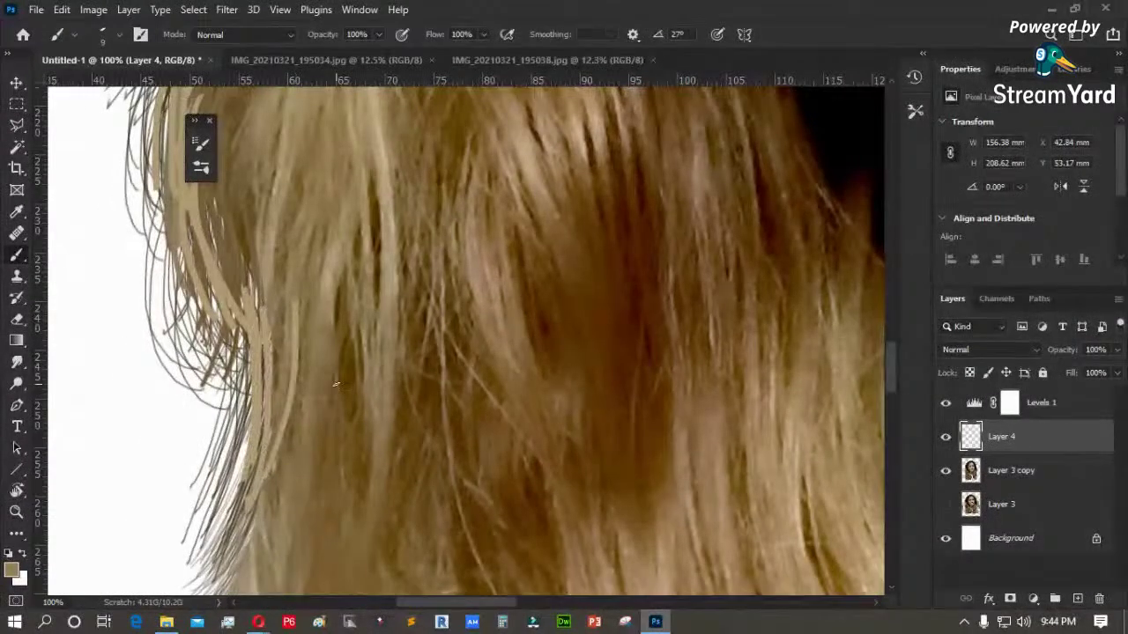
- Sample the brown hair color at the upper right edge of the hair as the foreground color
key(ctrl+0)
key(z)
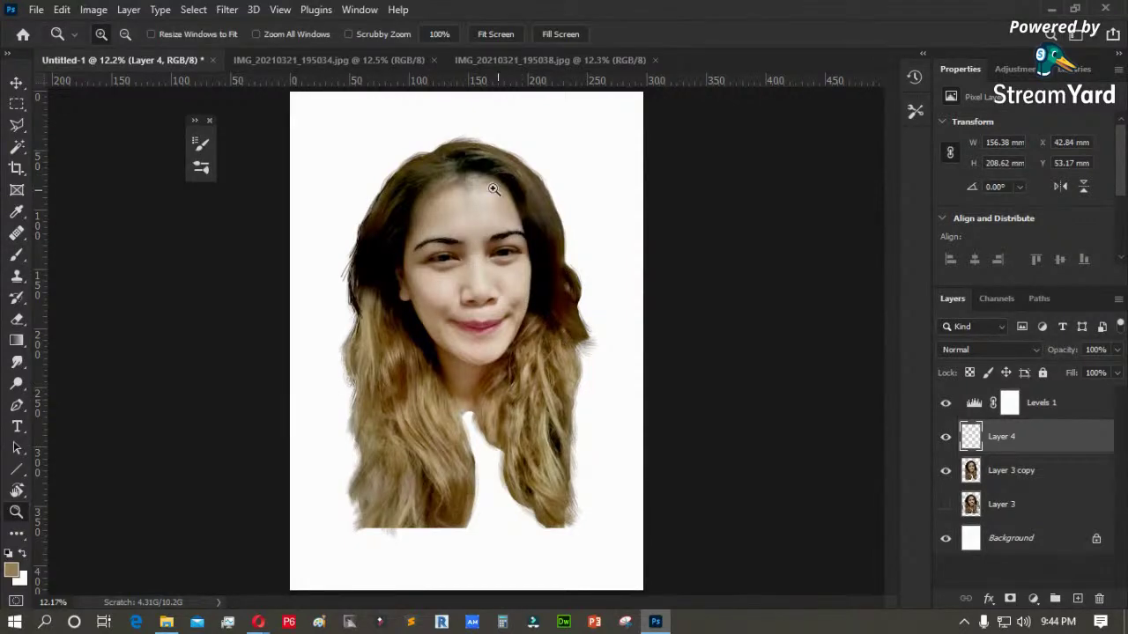
drag(433, 131, 564, 204)
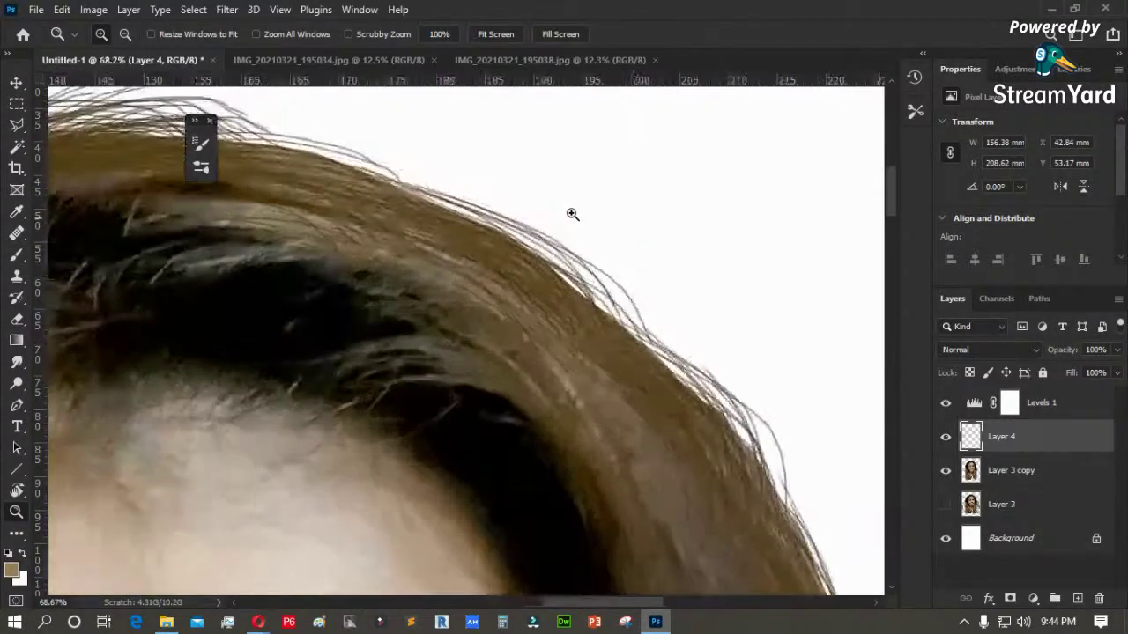
drag(422, 201, 667, 395)
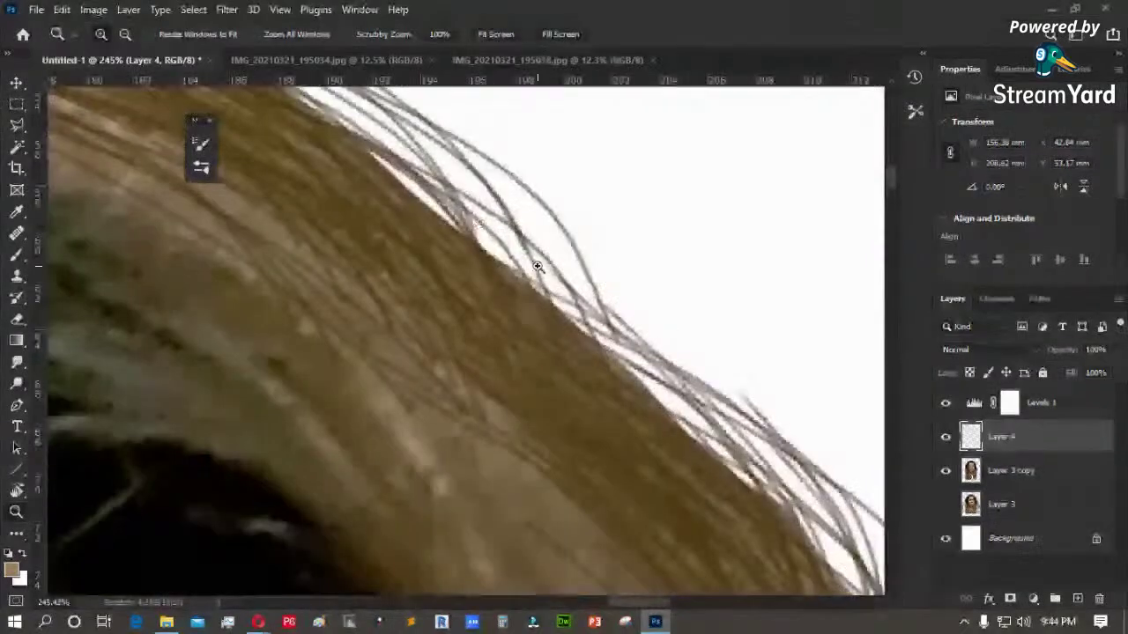
key(i)
click(449, 276)
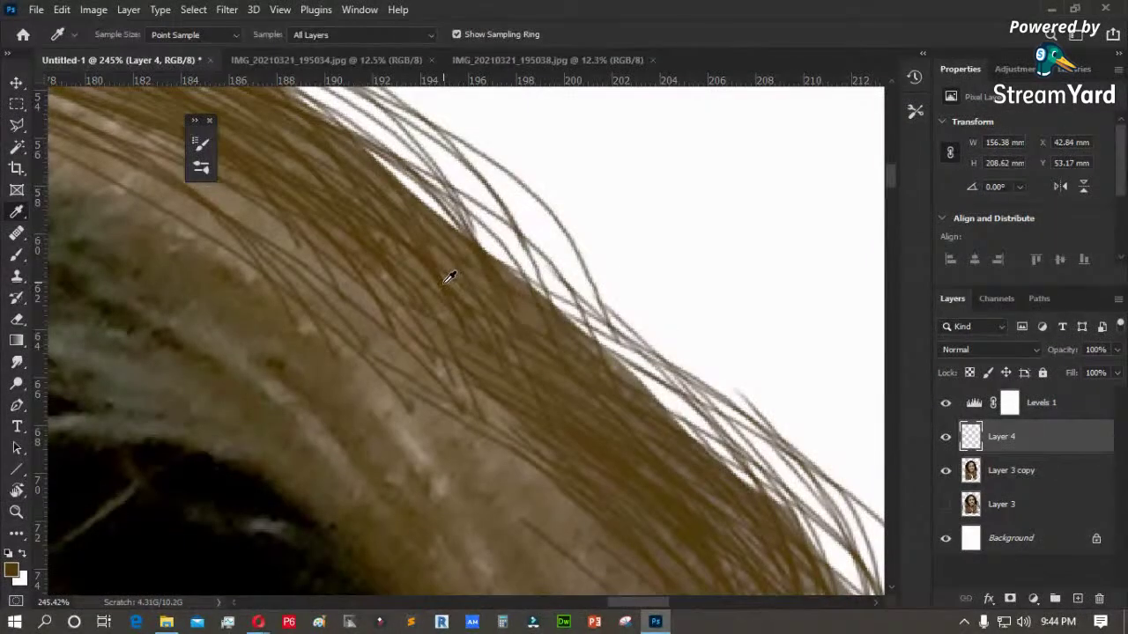
- Paint brown strands along the upper right edge of the hair, reducing the brush size to 4 px for the finer ones
key(b)
drag(455, 263, 552, 350)
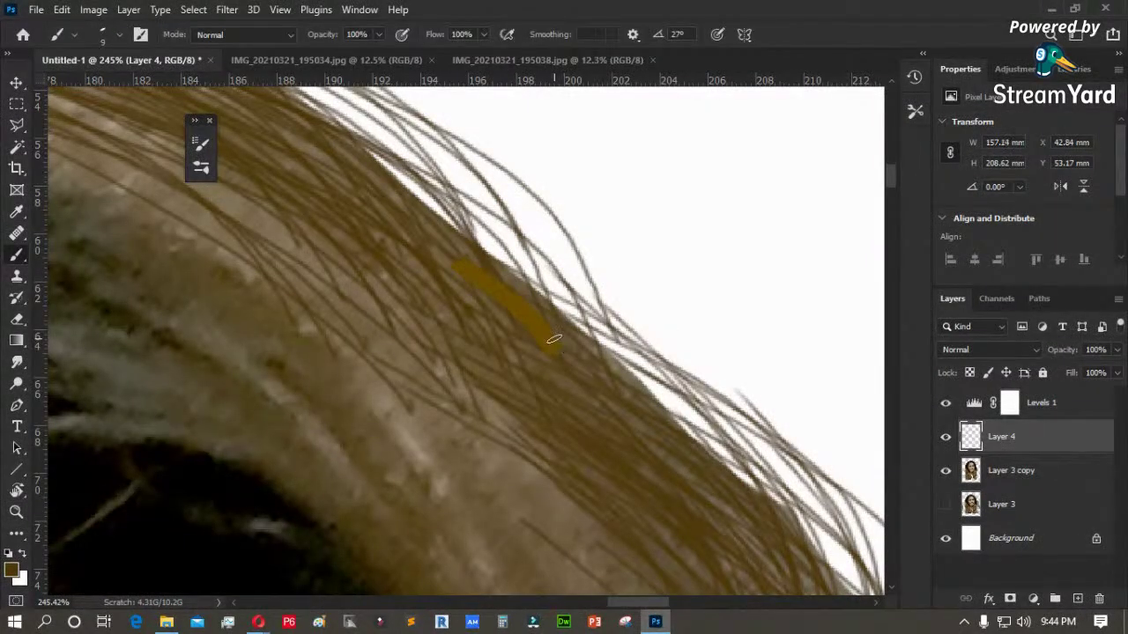
drag(489, 280, 619, 373)
drag(496, 231, 667, 407)
drag(526, 271, 618, 370)
drag(534, 289, 685, 431)
mouse_move(604, 357)
mouse_down()
mouse_move(421, 205)
mouse_move(550, 378)
mouse_up()
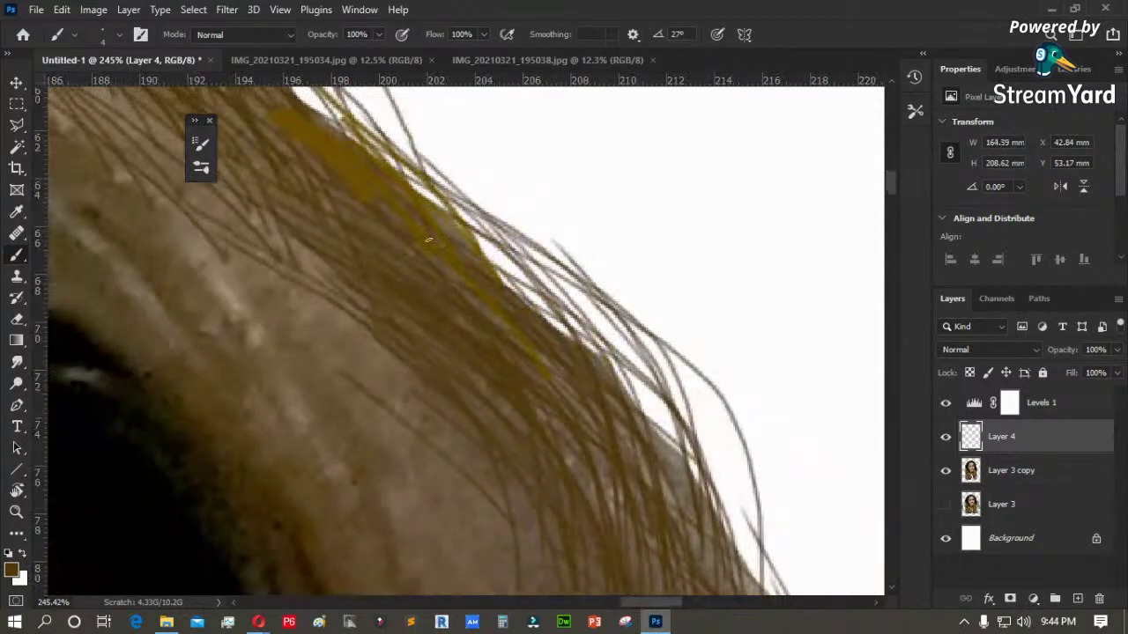
- Resample a darker brown from the upper right hair with the Levels 1 adjustment temporarily hidden
click(945, 403)
key(i)
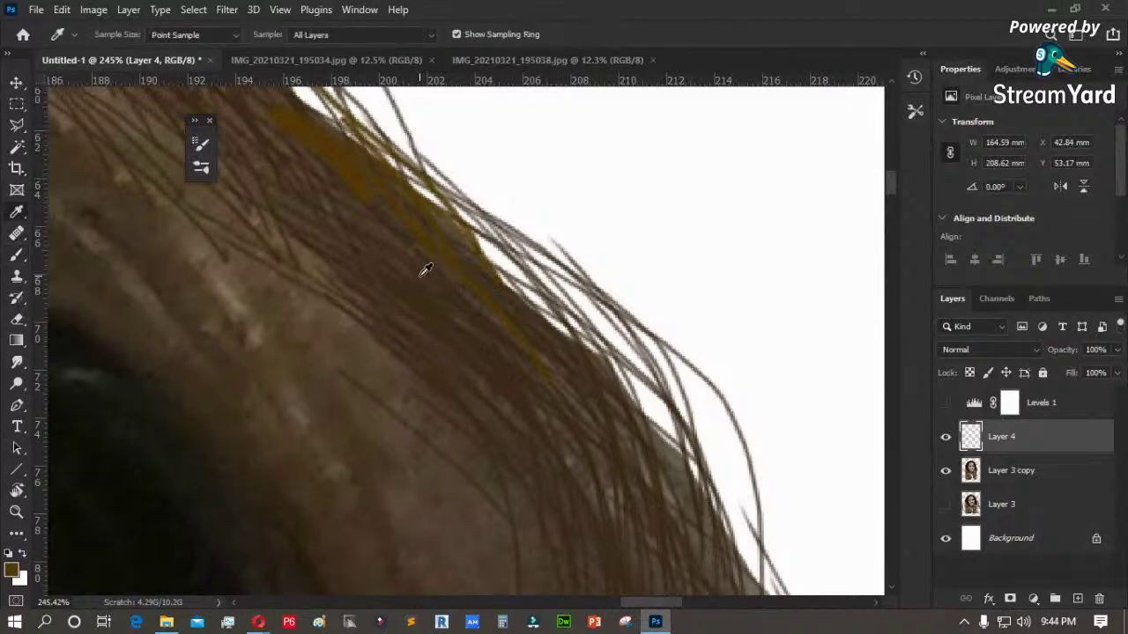
click(945, 405)
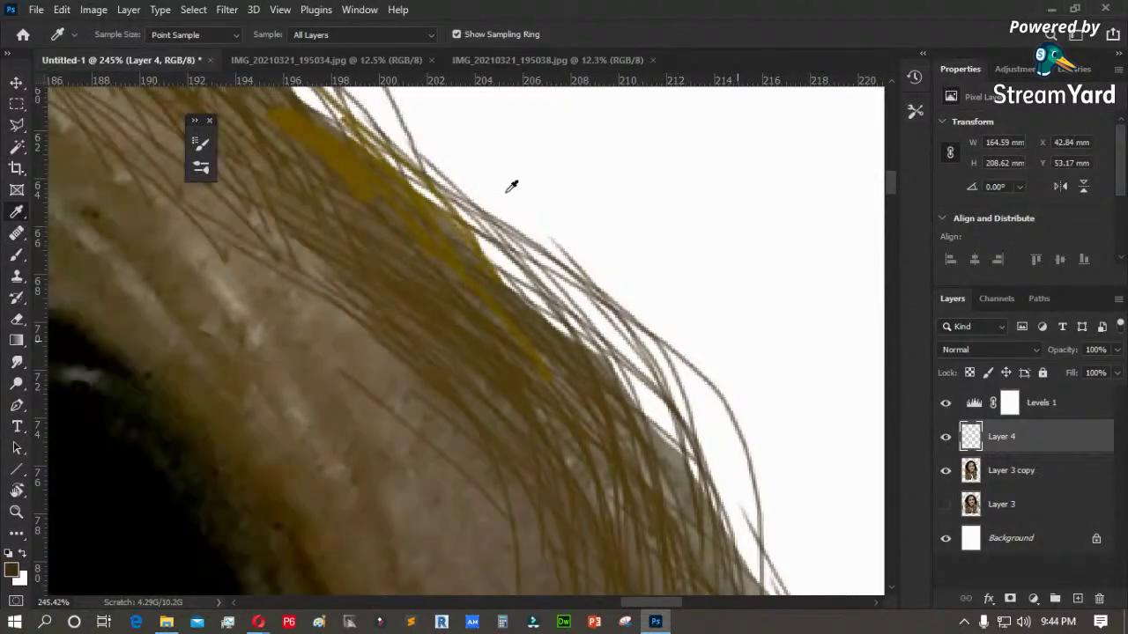
- Paint fine darker brown strands down the upper right edge of the hair, covering the flat gaps between the existing hairs
key(b)
drag(447, 213, 587, 412)
drag(488, 245, 562, 393)
mouse_move(547, 347)
mouse_down()
mouse_move(452, 147)
mouse_move(561, 373)
mouse_up()
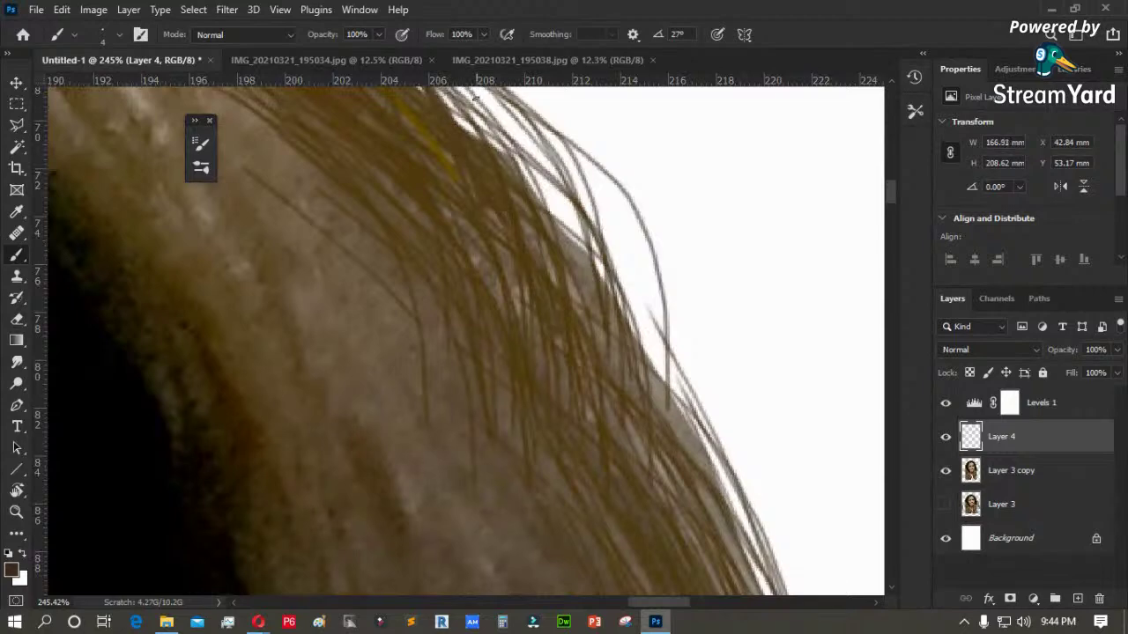
drag(476, 96, 597, 358)
drag(542, 226, 627, 367)
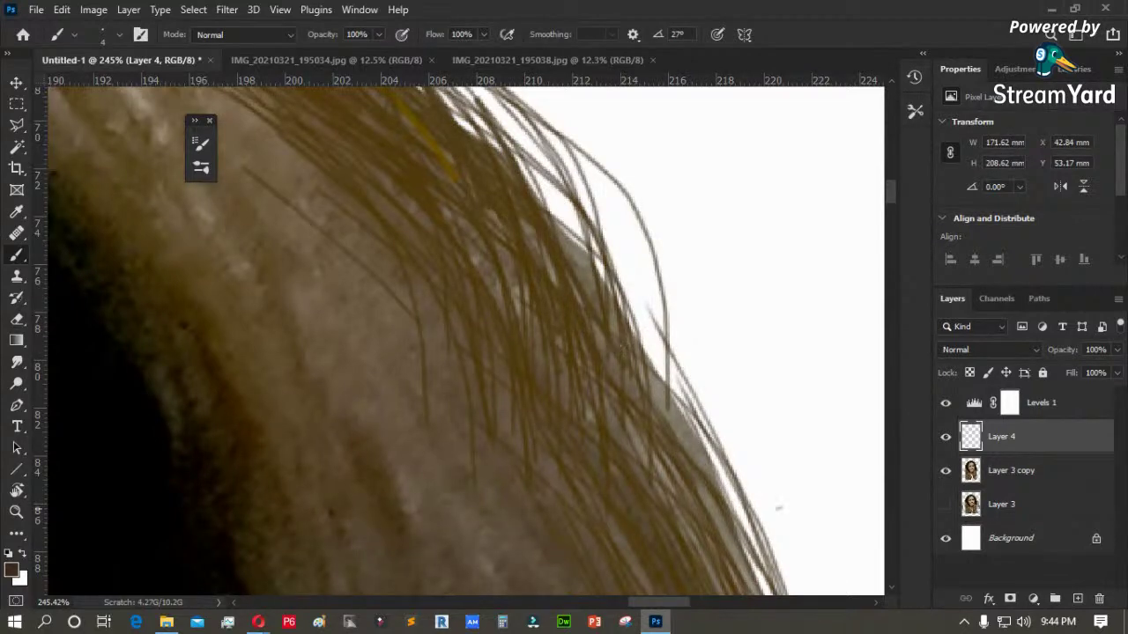
mouse_move(258, 622)
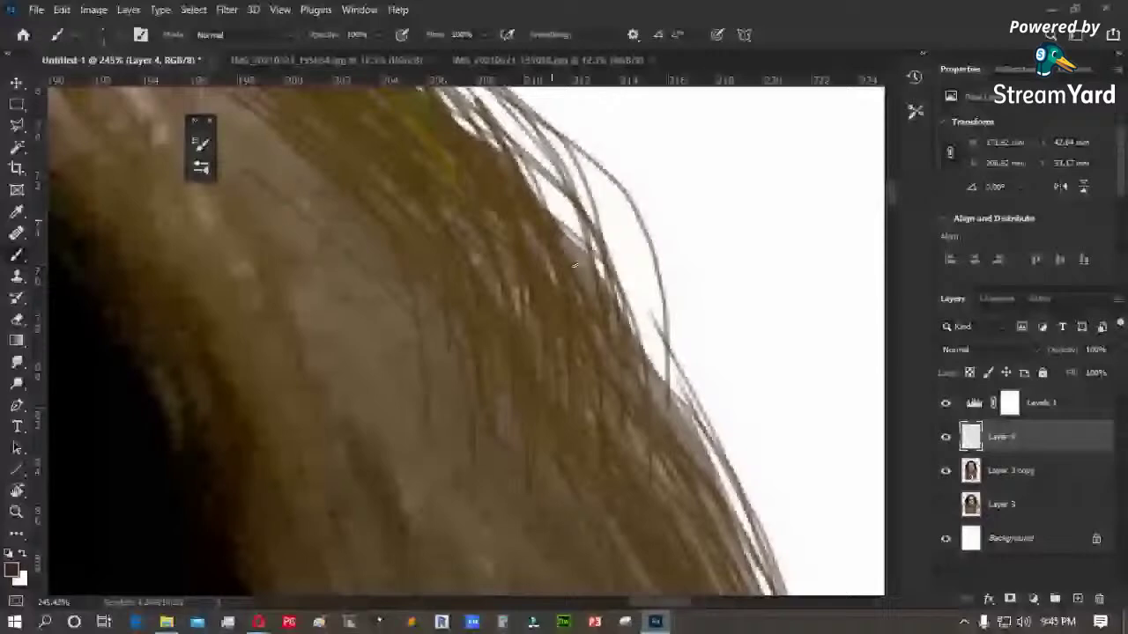
drag(575, 264, 512, 153)
drag(617, 370, 566, 257)
drag(706, 551, 658, 441)
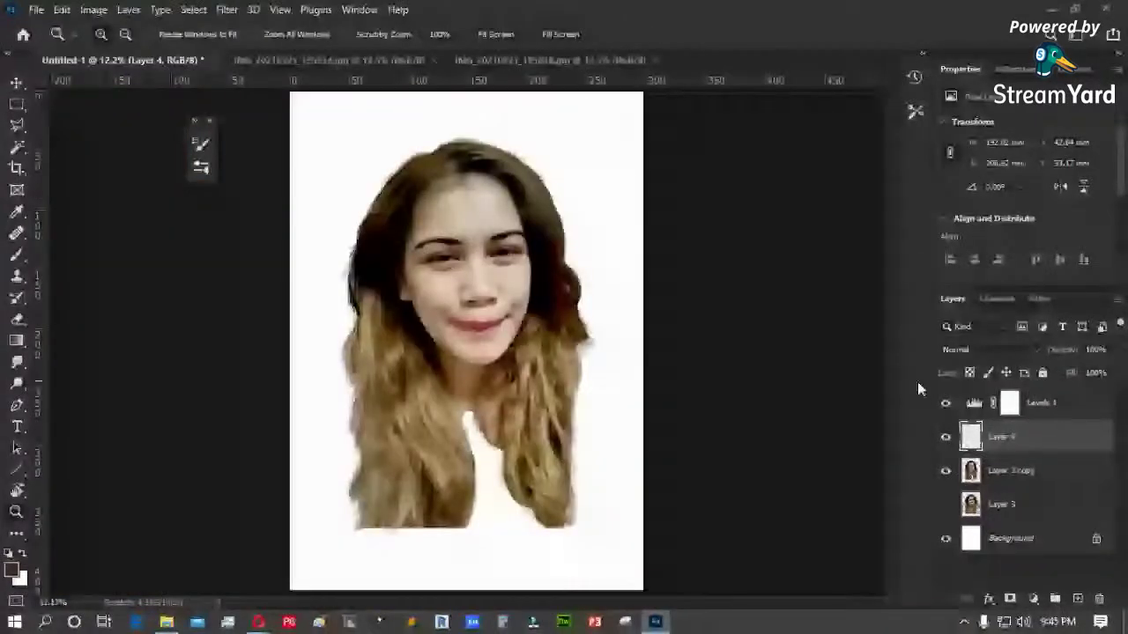
- Sample the light blonde color from the hair lock just left of the white gap below the neck
click(401, 366)
click(456, 453)
click(456, 453)
click(476, 458)
drag(550, 433, 455, 289)
drag(389, 231, 553, 463)
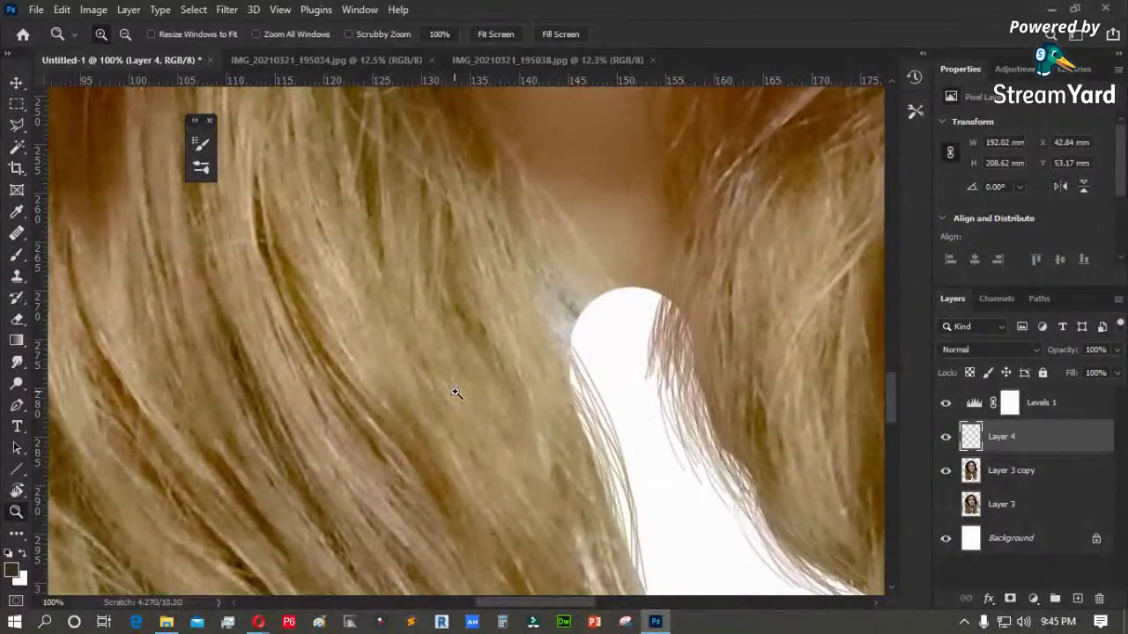
key(b)
alt+click(505, 306)
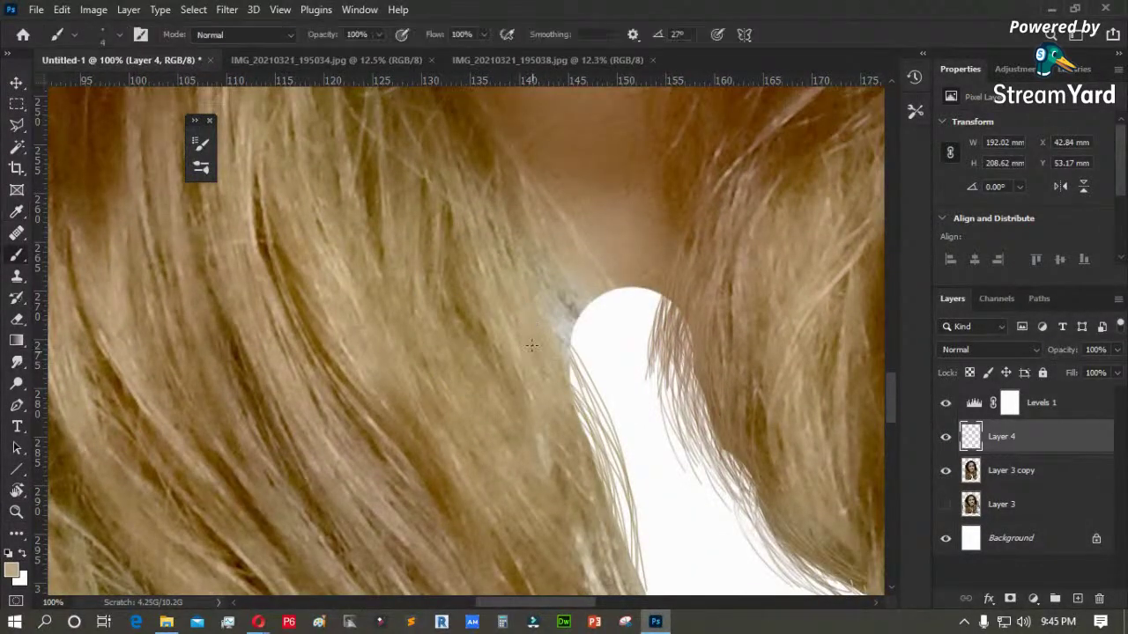
- Paint thin light blonde strands over the inner edge of the left hair lock beside the top of the white gap
mouse_move(521, 321)
mouse_down()
mouse_move(549, 419)
mouse_move(527, 324)
mouse_move(580, 441)
mouse_move(523, 303)
mouse_move(575, 433)
mouse_up()
drag(507, 290, 569, 448)
mouse_move(518, 299)
mouse_down()
mouse_move(557, 389)
mouse_move(562, 433)
mouse_up()
drag(511, 264, 574, 401)
drag(476, 223, 569, 384)
mouse_move(510, 302)
mouse_down()
mouse_move(556, 362)
mouse_move(532, 256)
mouse_up()
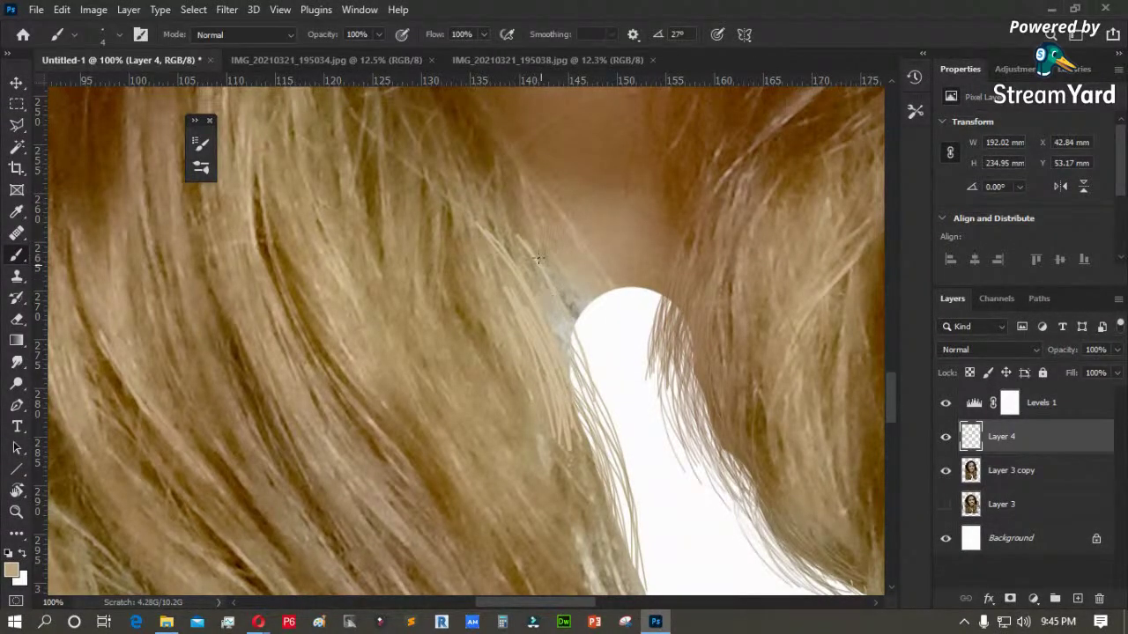
mouse_move(555, 398)
mouse_down()
mouse_move(499, 261)
mouse_move(540, 383)
mouse_up()
drag(493, 236, 542, 375)
mouse_move(522, 241)
mouse_down()
mouse_move(548, 423)
mouse_move(475, 273)
mouse_up()
- Extend the thin light strands farther down the inner edge of the left hair lock
drag(567, 462, 509, 297)
drag(449, 110, 423, 118)
drag(514, 382, 453, 160)
drag(467, 199, 517, 338)
drag(488, 255, 529, 372)
mouse_move(486, 224)
mouse_down()
mouse_move(527, 363)
mouse_move(525, 453)
mouse_up()
drag(496, 240, 531, 414)
- Sample a medium brown from the left hair lock with the Levels 1 adjustment temporarily hidden and return to the Brush tool
key(i)
click(947, 402)
click(442, 284)
key(b)
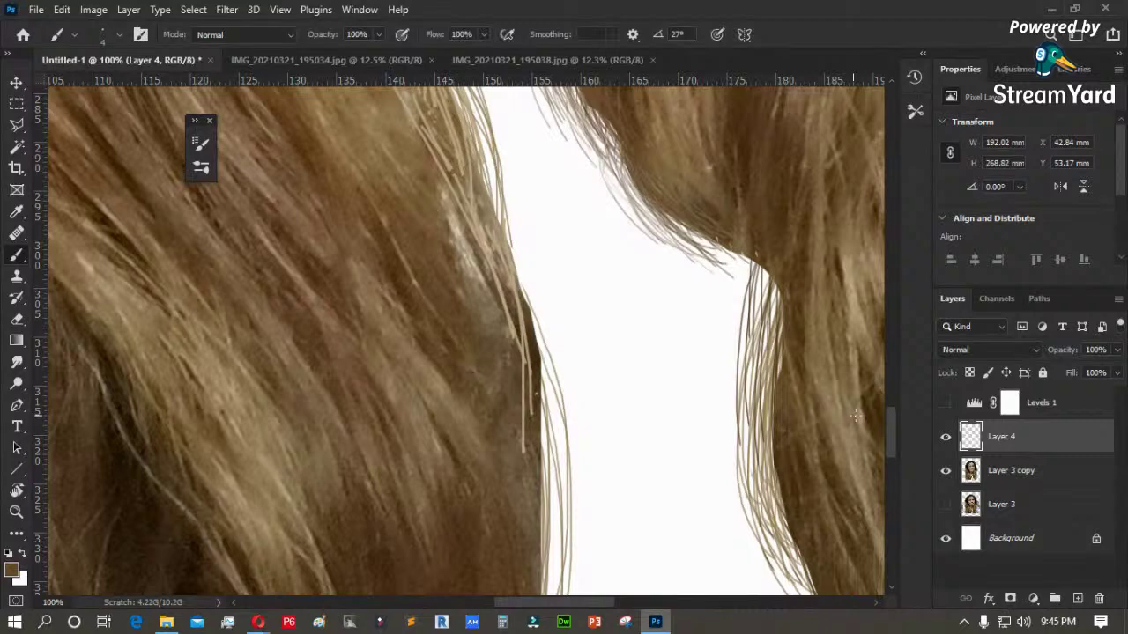
click(944, 403)
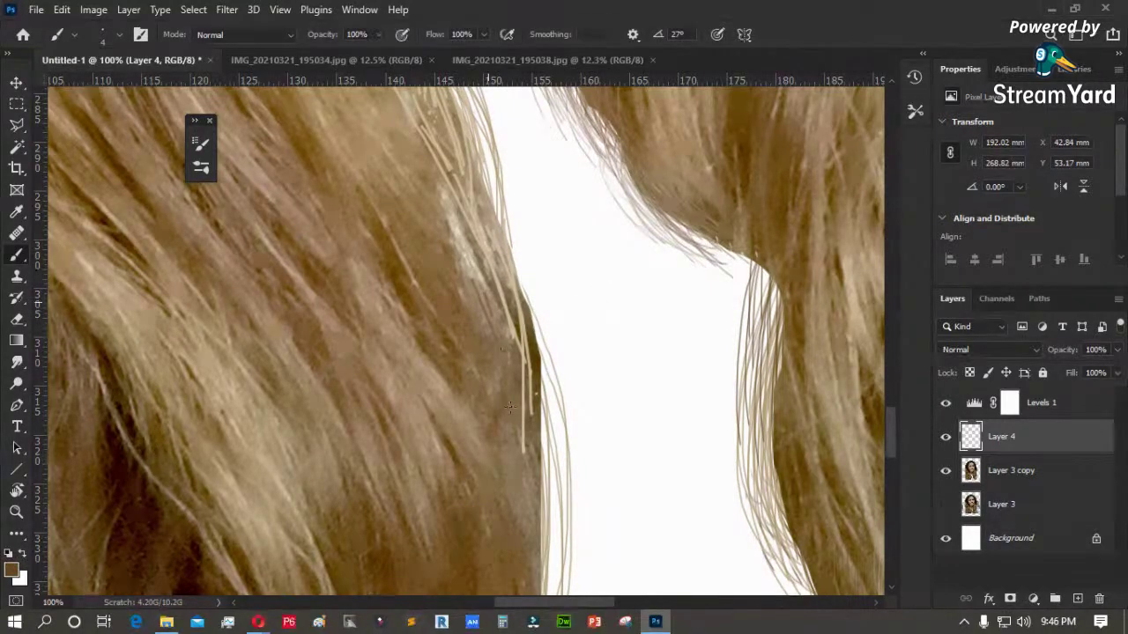
- Switch to the recently used multi-bristle brush preset from the Wet Media Brushes group
right_click(510, 407)
click(552, 289)
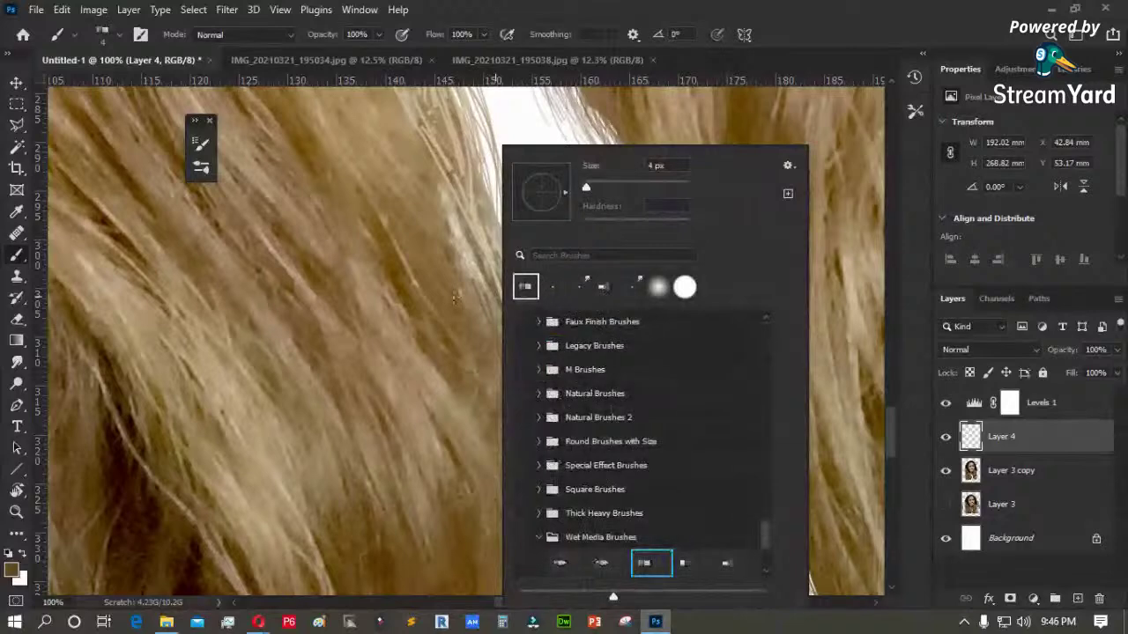
click(453, 298)
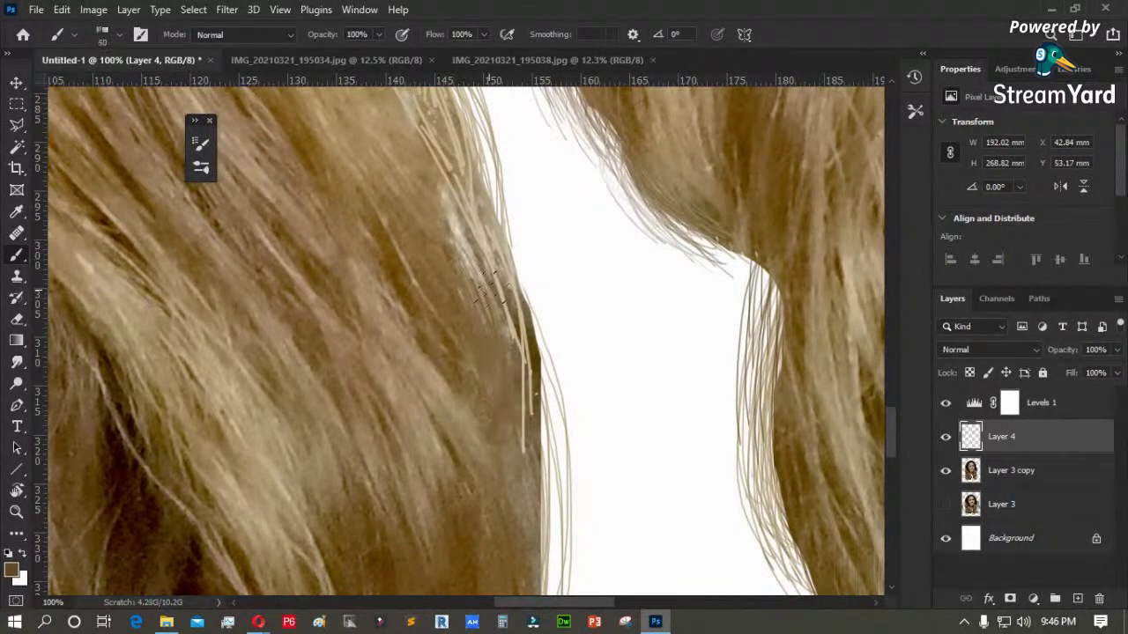
- Paint multi-bristle brown strands down the inner edge of the left hair lock, enlarging the brush to 80 px
mouse_move(477, 251)
mouse_down()
mouse_move(529, 406)
mouse_move(524, 495)
mouse_move(486, 295)
mouse_up()
drag(493, 326, 505, 445)
drag(494, 255, 520, 436)
drag(494, 335, 532, 480)
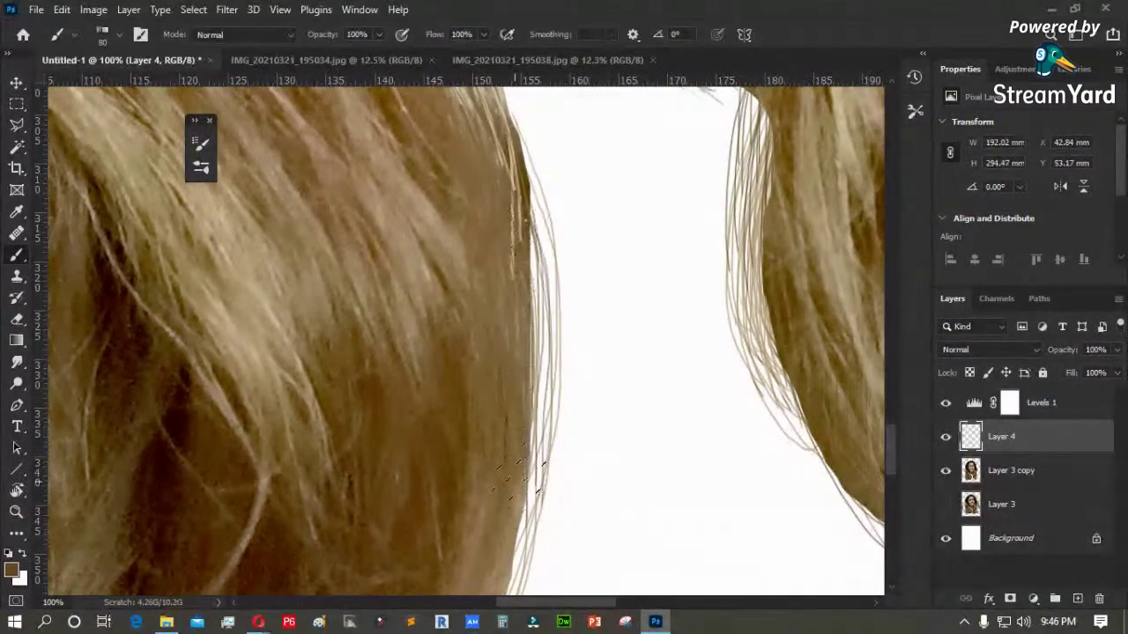
- Paint sweeping brown bristle strokes over the lower end of the left hair lock beside the white gap
drag(466, 447, 463, 259)
mouse_move(460, 256)
mouse_down()
mouse_move(428, 448)
mouse_move(397, 495)
mouse_up()
drag(459, 353, 410, 480)
drag(460, 390, 392, 502)
drag(486, 323, 359, 539)
drag(430, 423, 379, 493)
drag(388, 420, 474, 344)
drag(503, 247, 370, 493)
mouse_move(476, 326)
mouse_down()
mouse_move(447, 378)
mouse_move(357, 472)
mouse_up()
- Paint brown bristle strands past the straight bottom cut of the left hair, working toward its outer edge
drag(437, 353, 304, 476)
drag(427, 256, 313, 503)
drag(528, 277, 449, 484)
drag(351, 380, 613, 354)
drag(385, 269, 409, 463)
drag(357, 290, 380, 480)
drag(326, 304, 374, 504)
mouse_move(283, 339)
mouse_down()
mouse_move(328, 414)
mouse_move(348, 392)
mouse_move(513, 415)
mouse_up()
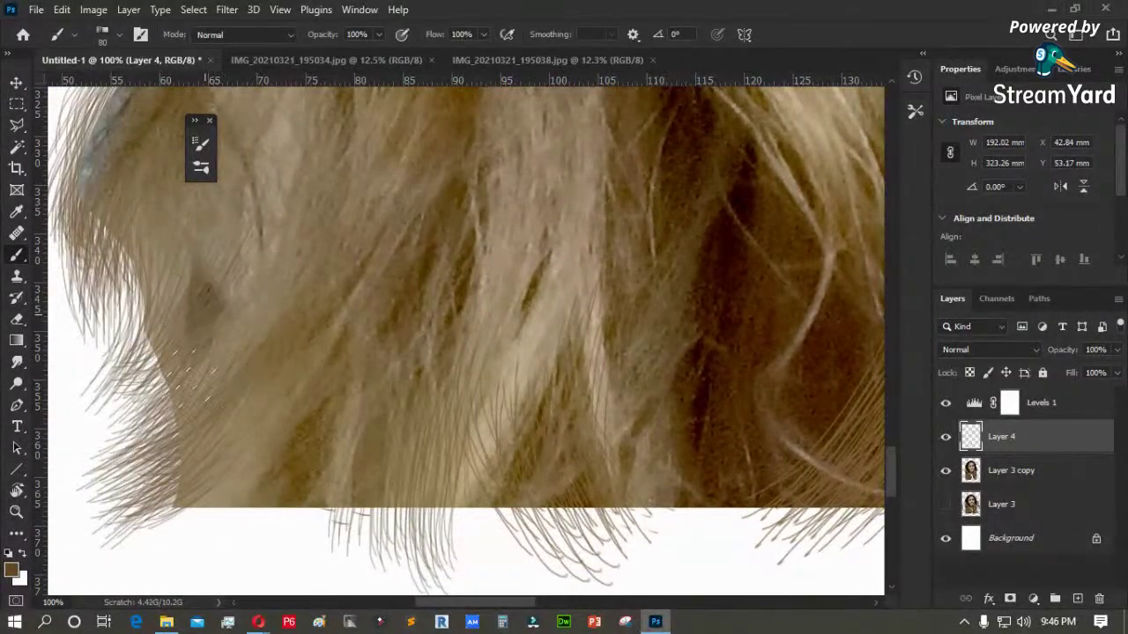
key(ctrl+0)
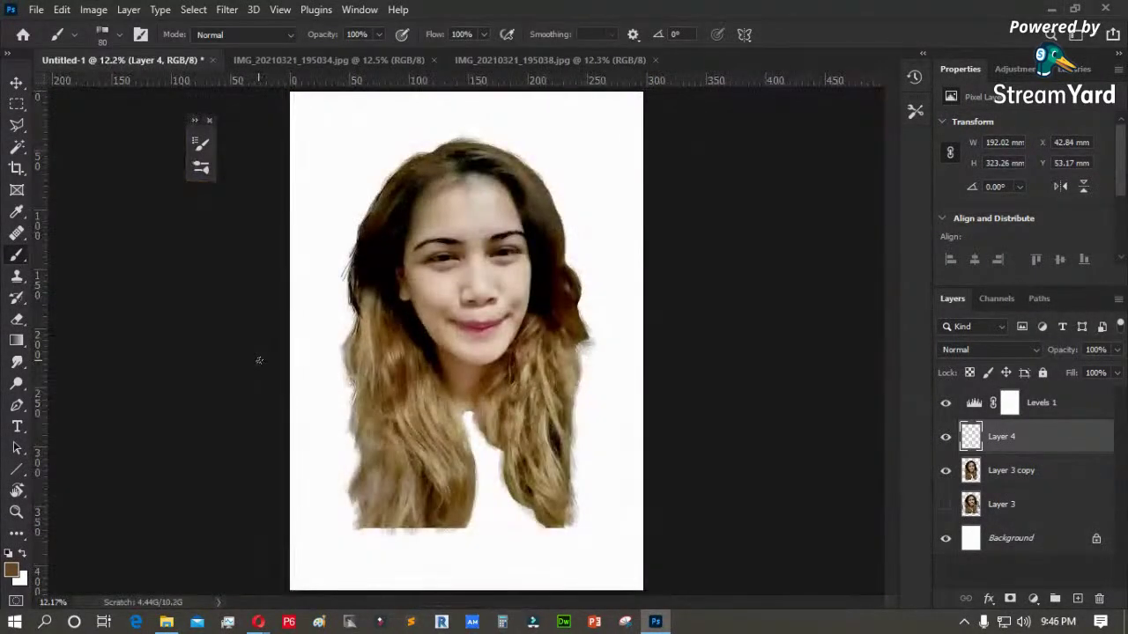
click(1035, 474)
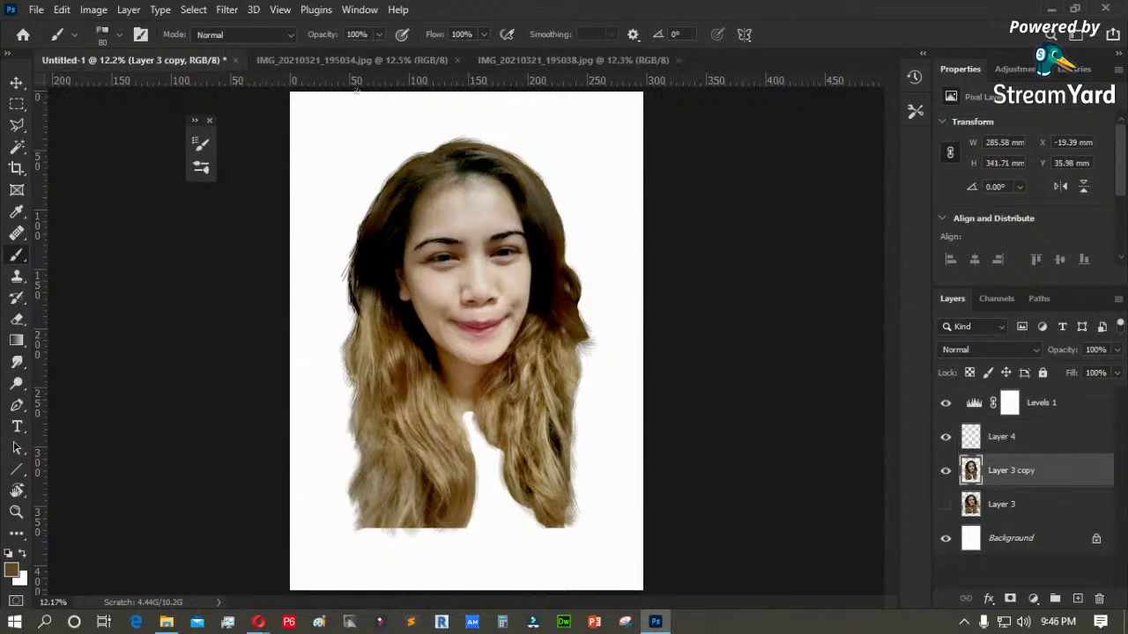
click(234, 11)
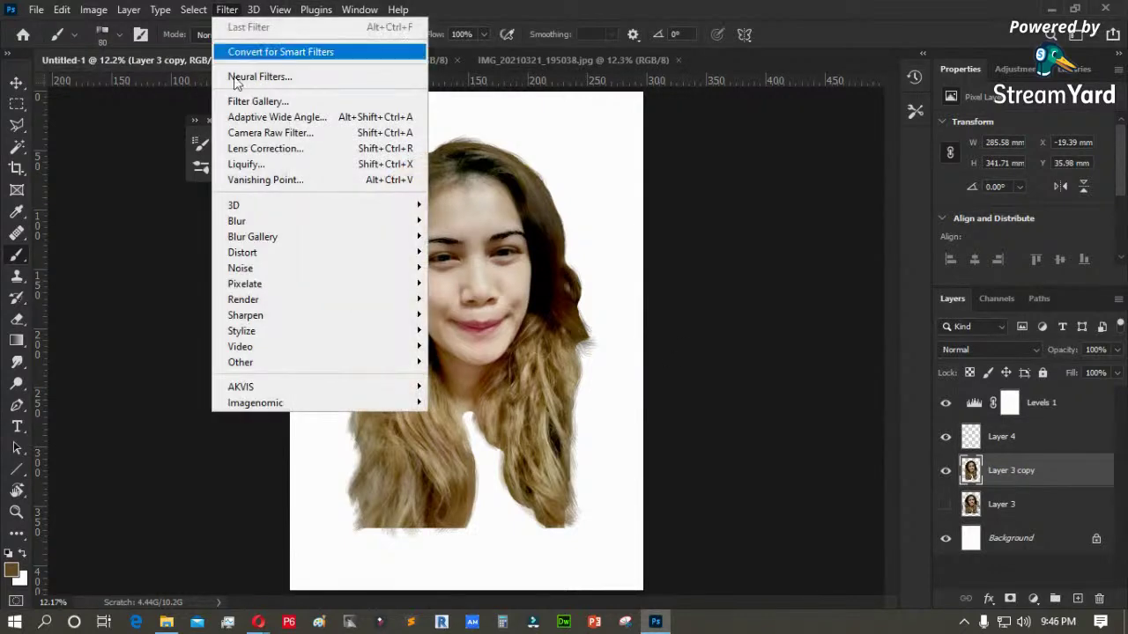
click(249, 161)
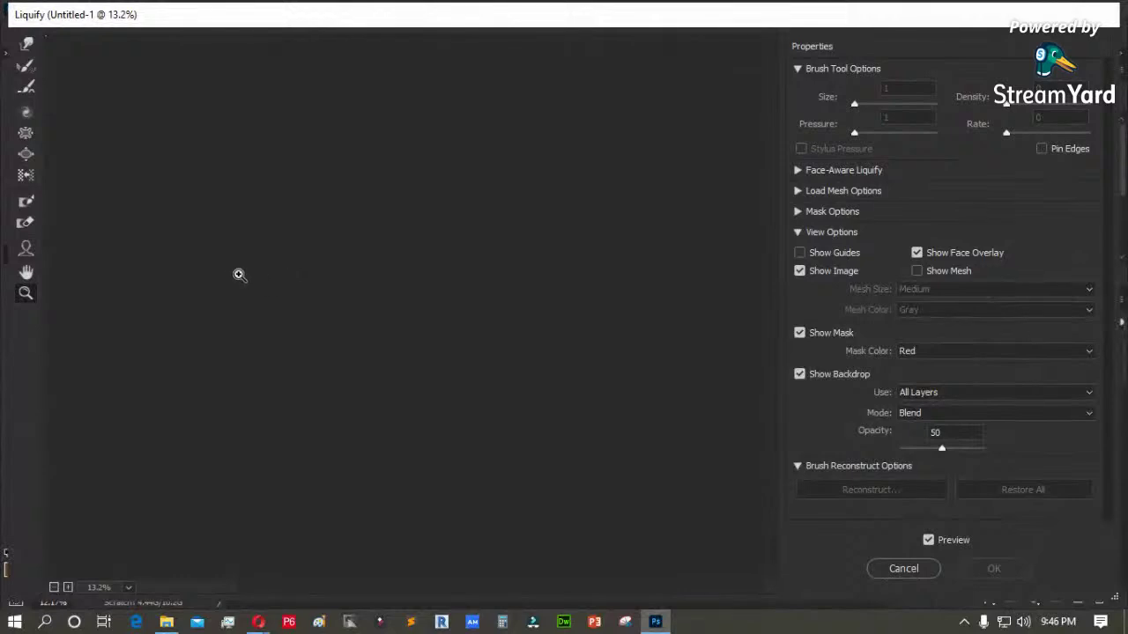
click(316, 382)
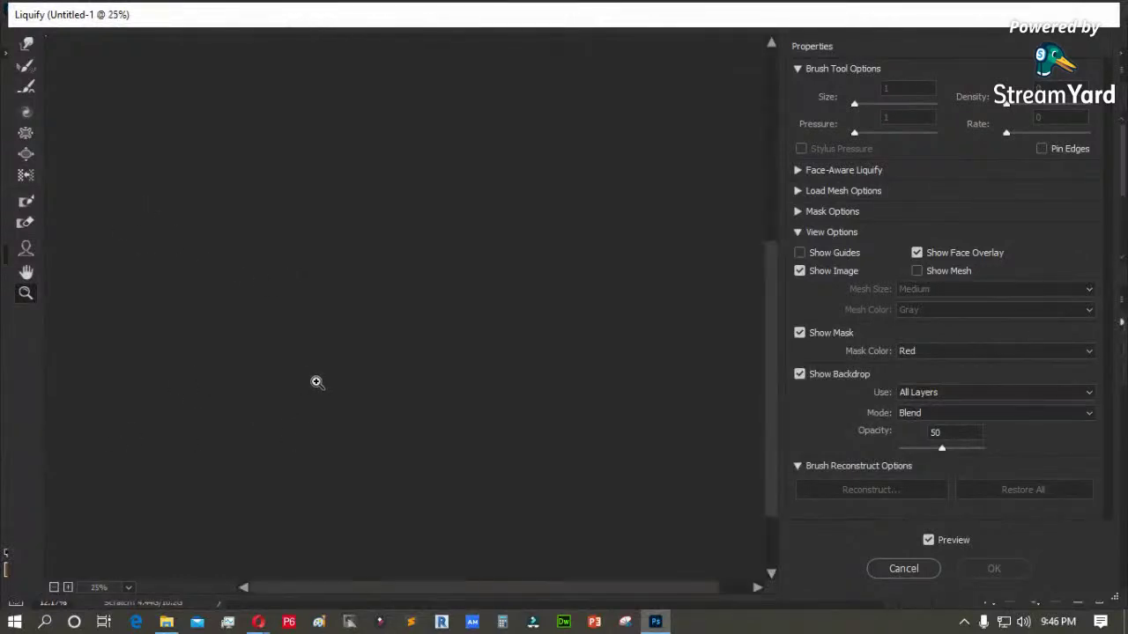
alt+click(366, 364)
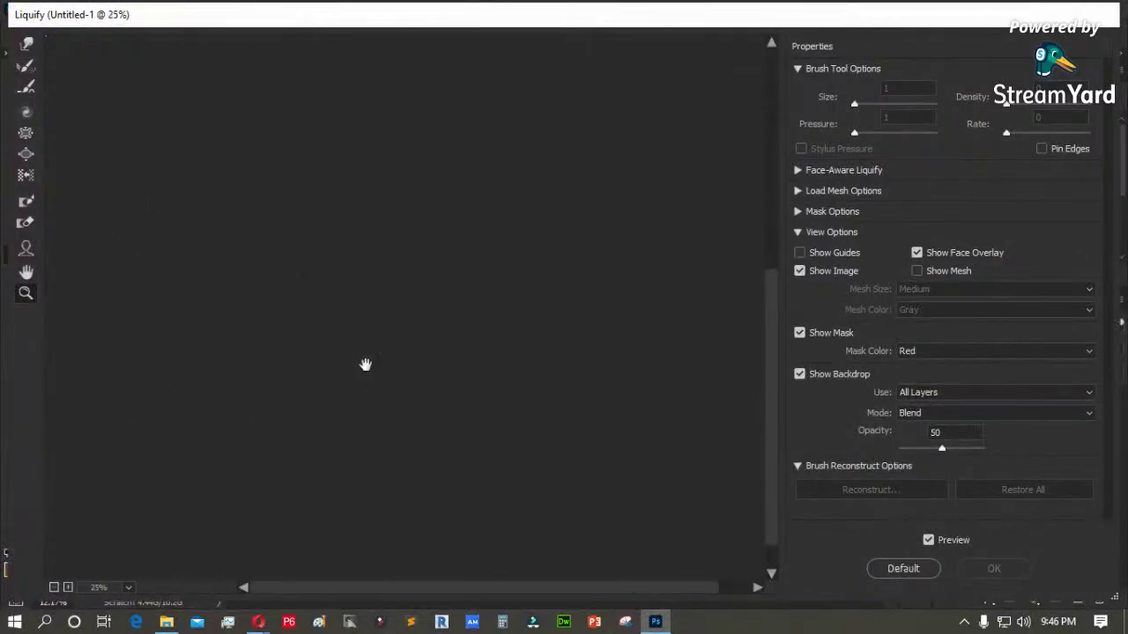
alt+click(365, 364)
key(ctrl+minus)
key(ctrl+minus)
key(ctrl+minus)
key(ctrl+minus)
key(ctrl+minus)
key(ctrl+minus)
key(ctrl+minus)
key(ctrl+minus)
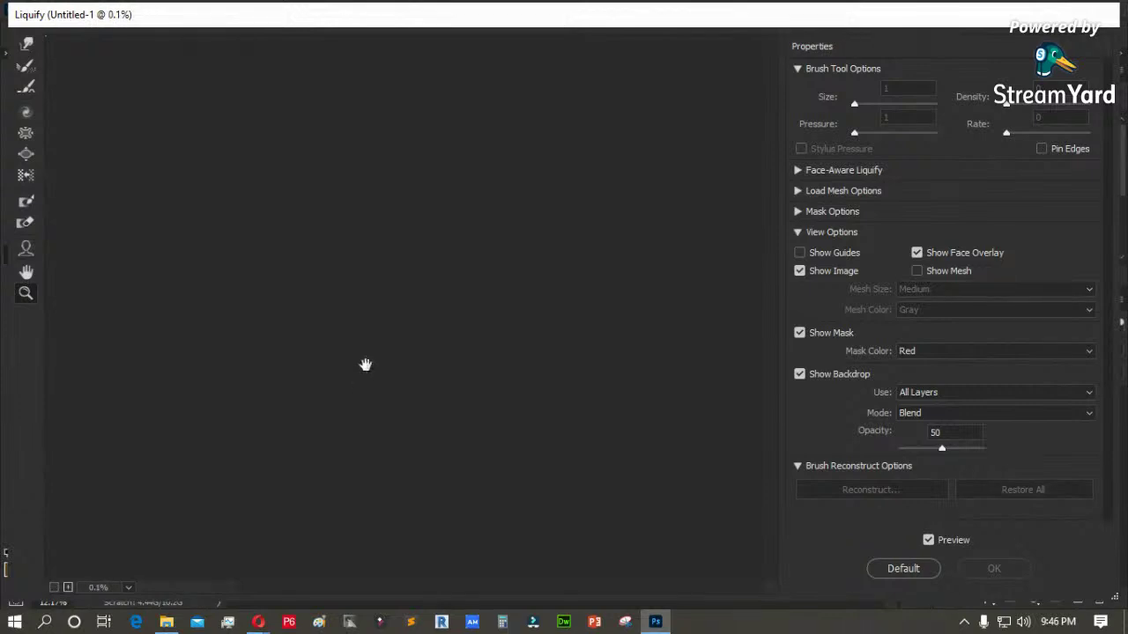
key(ctrl+plus)
key(ctrl+plus)
click(25, 44)
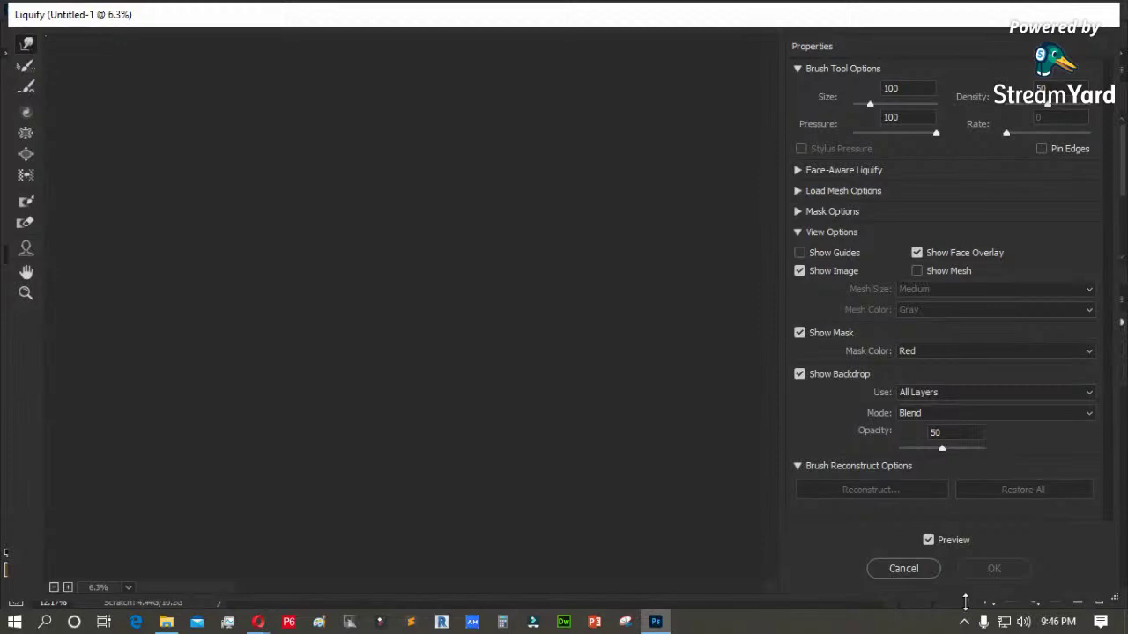
click(908, 568)
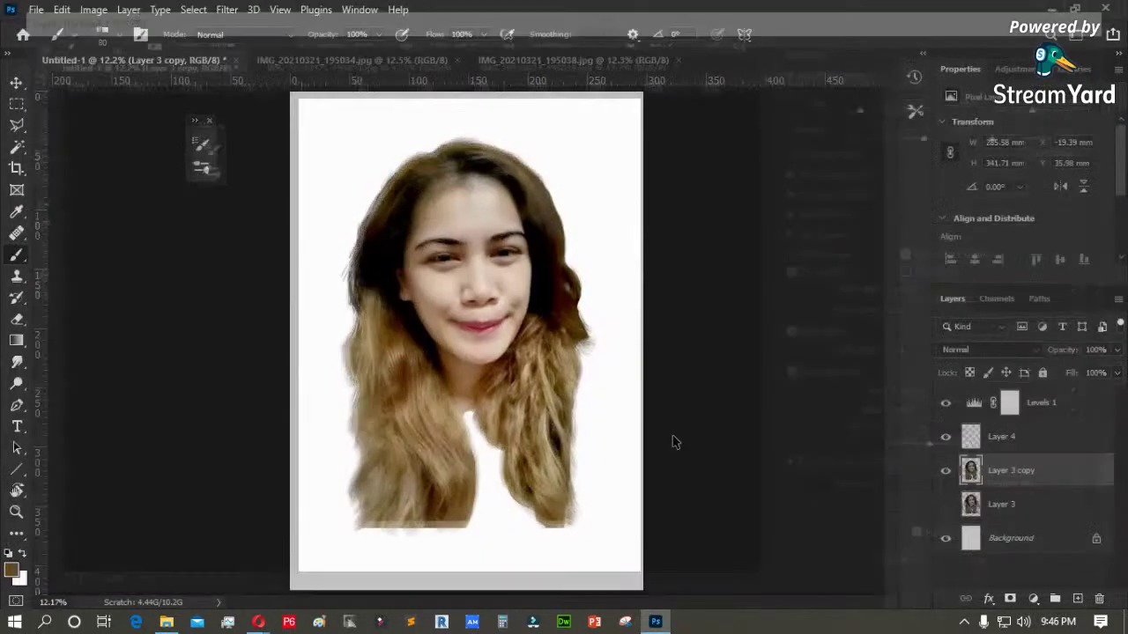
- Enable the Content-Aware Tracing Tool in the Technology Previews preferences
click(36, 11)
mouse_move(61, 10)
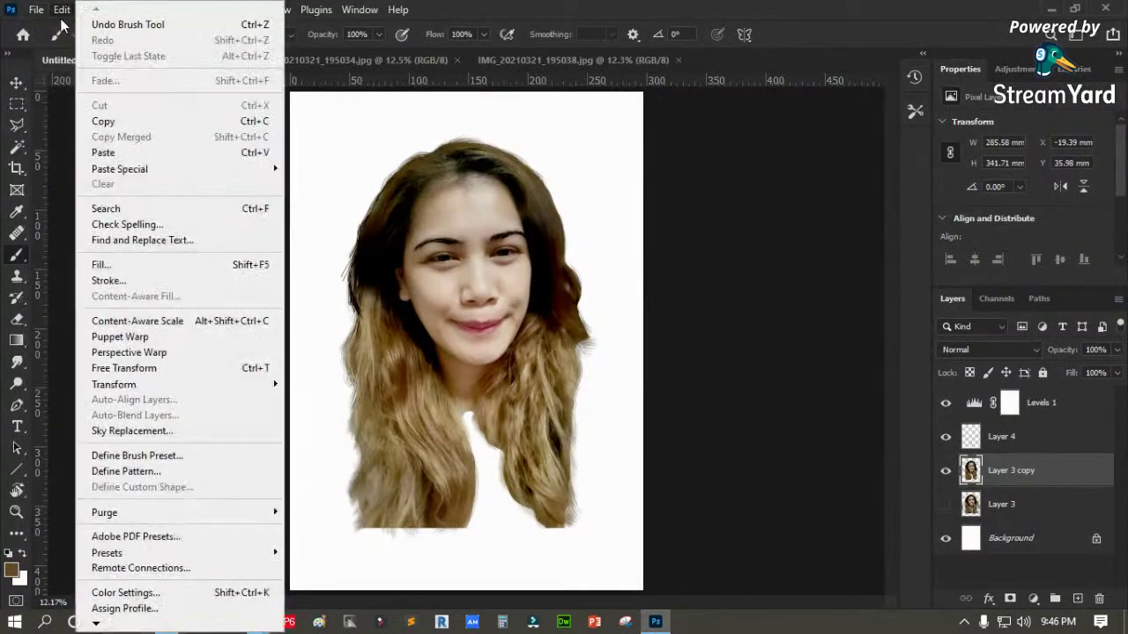
mouse_move(97, 624)
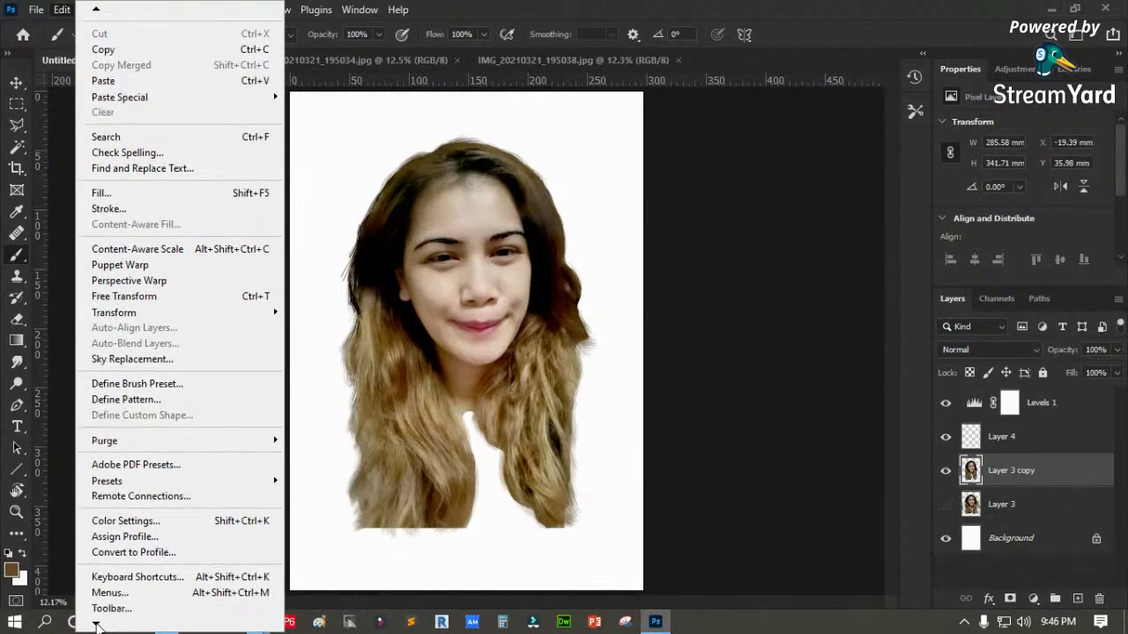
mouse_move(97, 597)
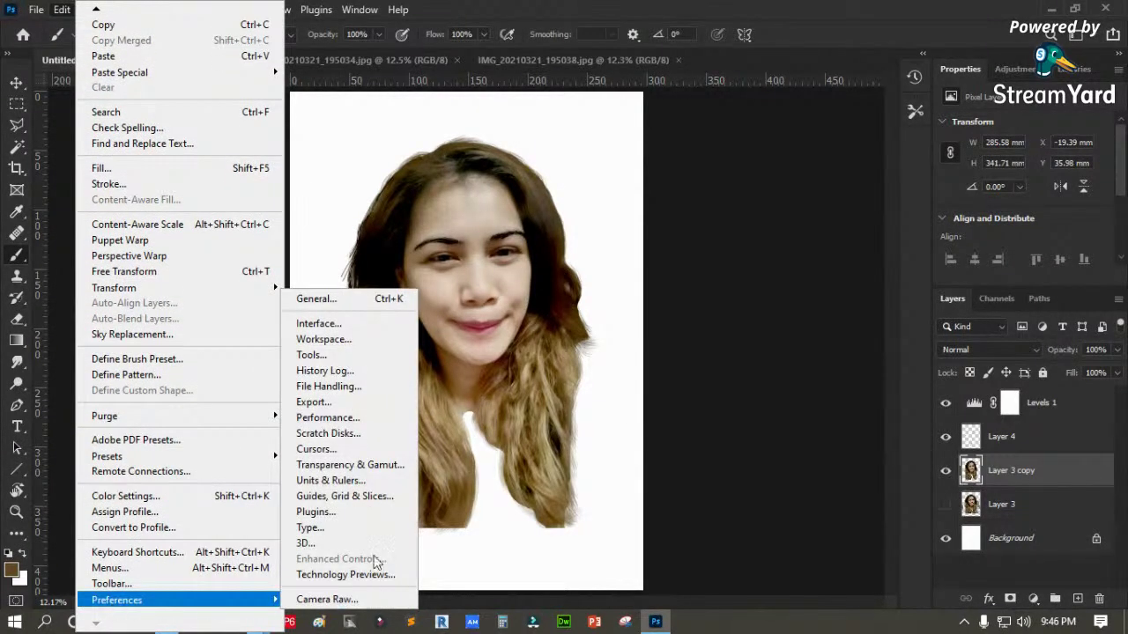
click(337, 299)
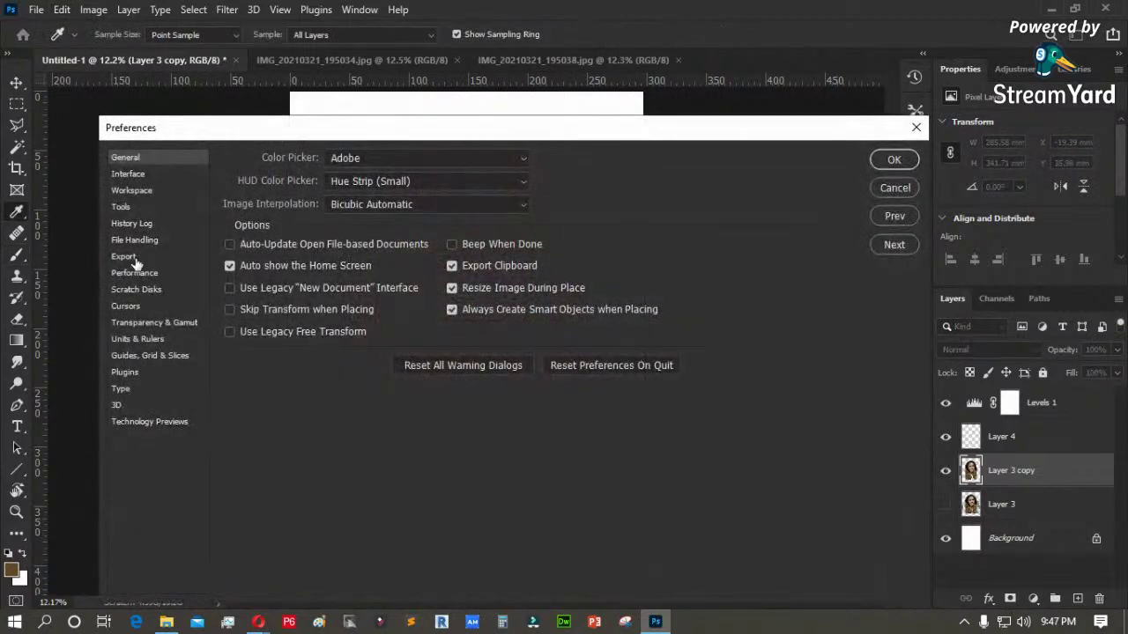
click(134, 274)
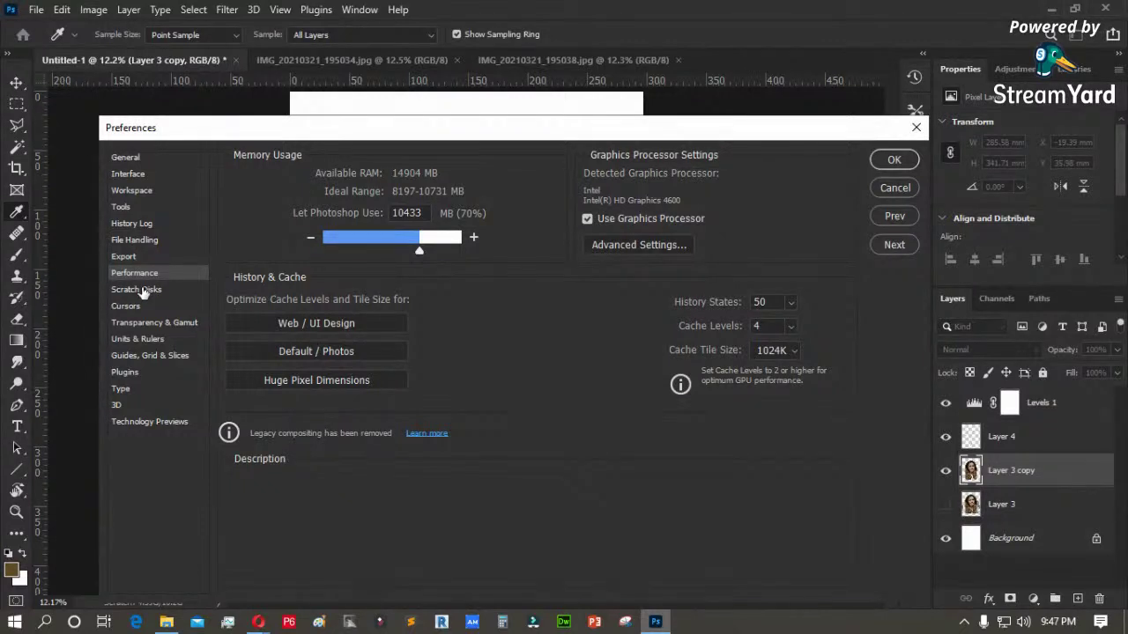
click(117, 420)
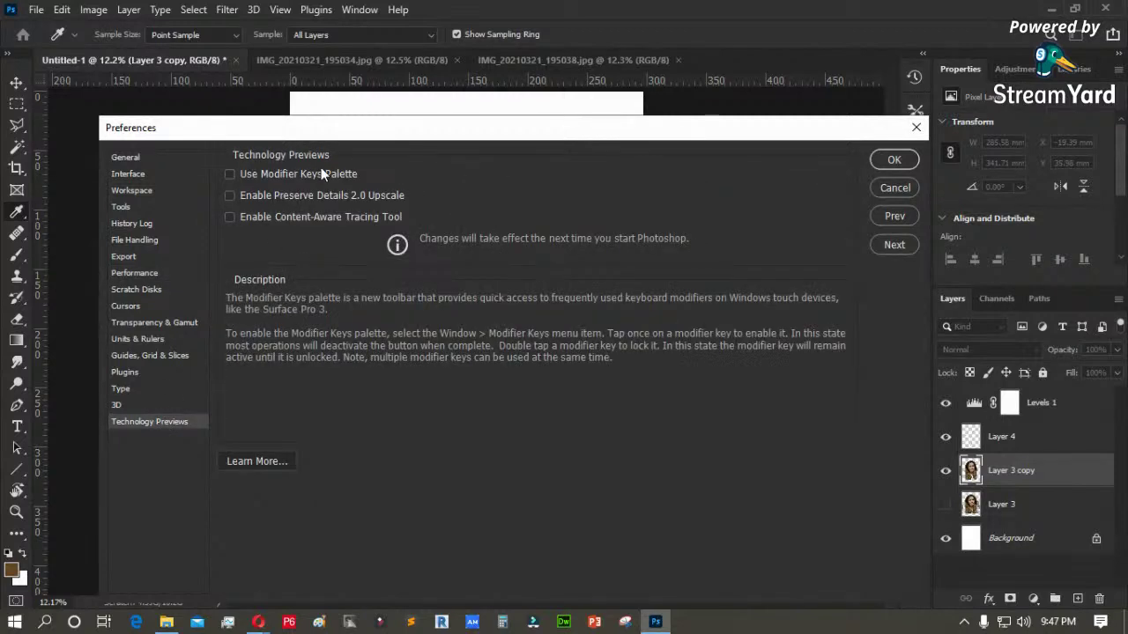
click(232, 220)
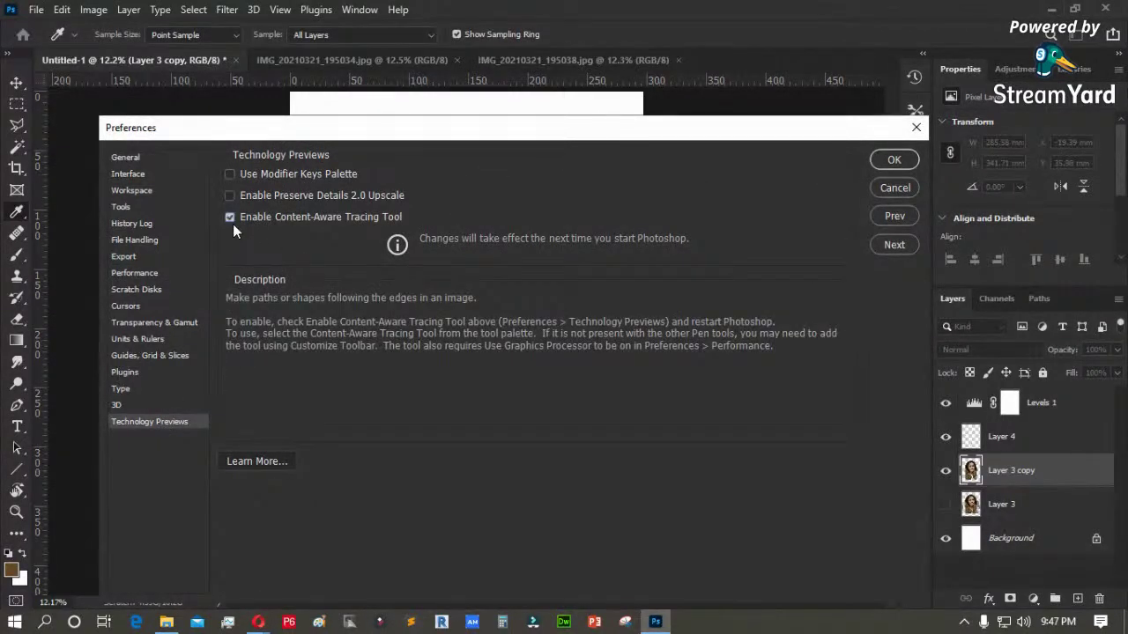
- Enable showing all Filter Gallery groups and names in the Plugins preferences and apply the preference changes
click(126, 391)
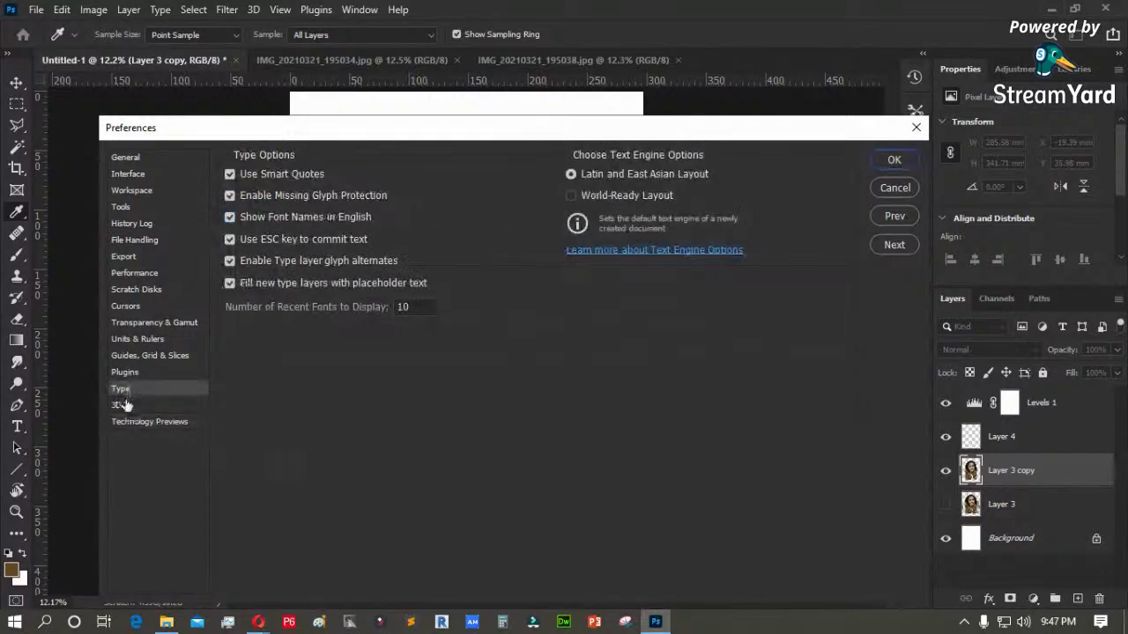
click(121, 407)
click(125, 373)
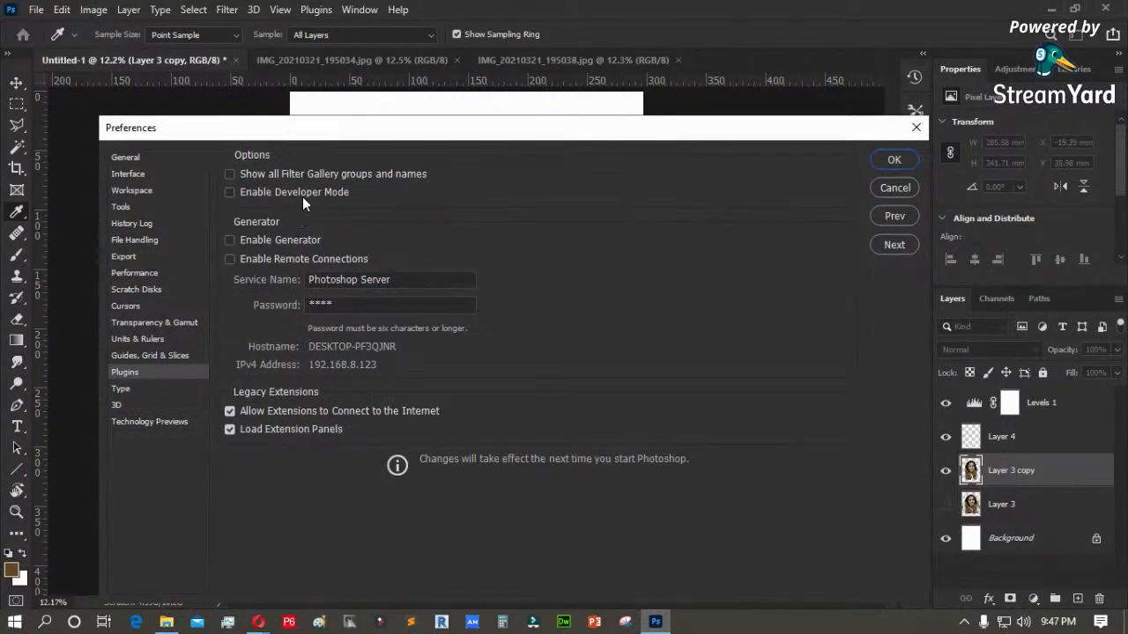
click(332, 172)
click(896, 164)
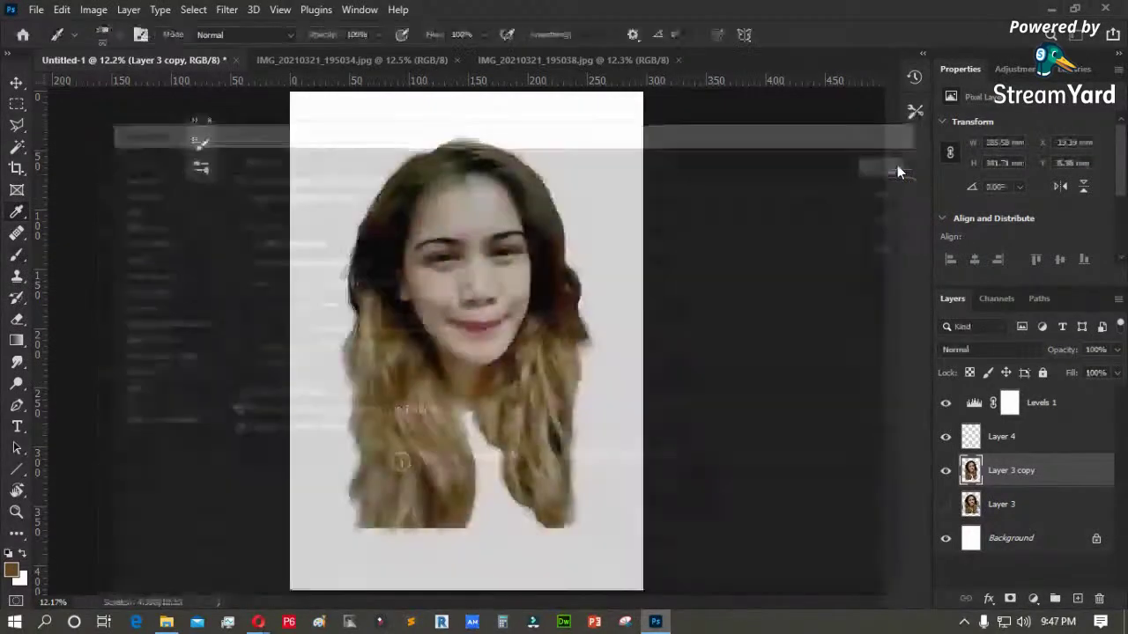
click(227, 10)
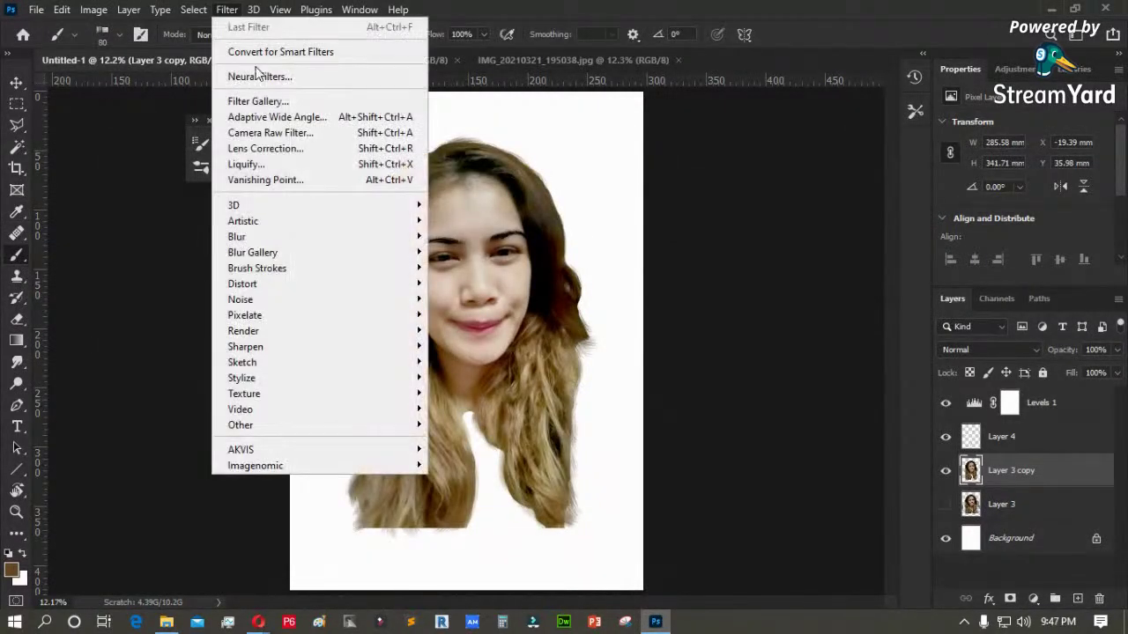
click(275, 161)
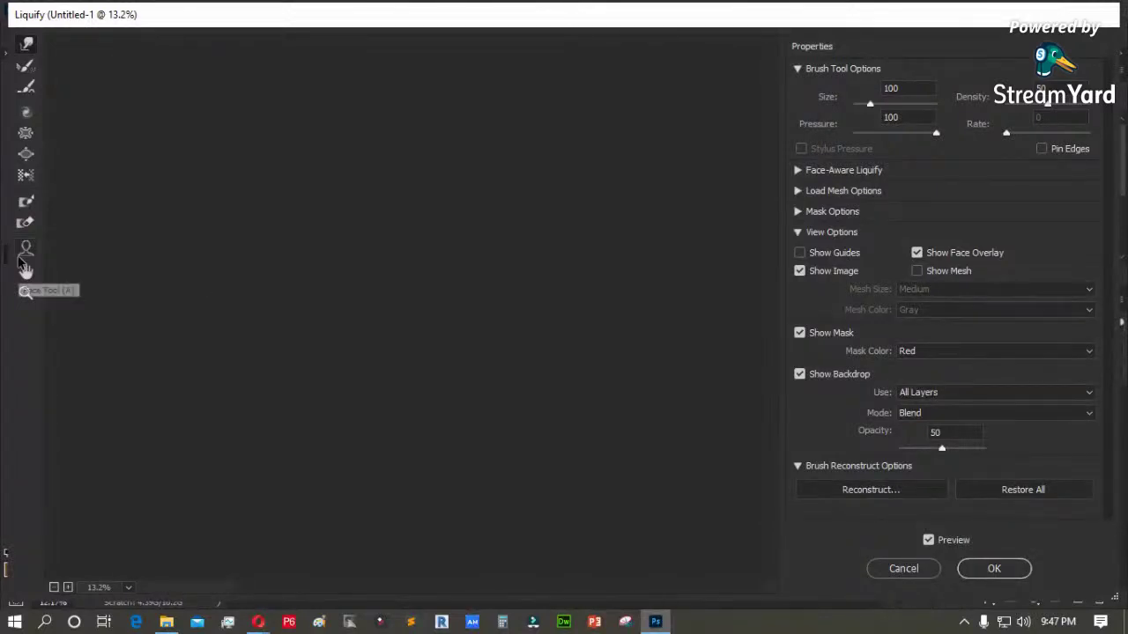
click(25, 65)
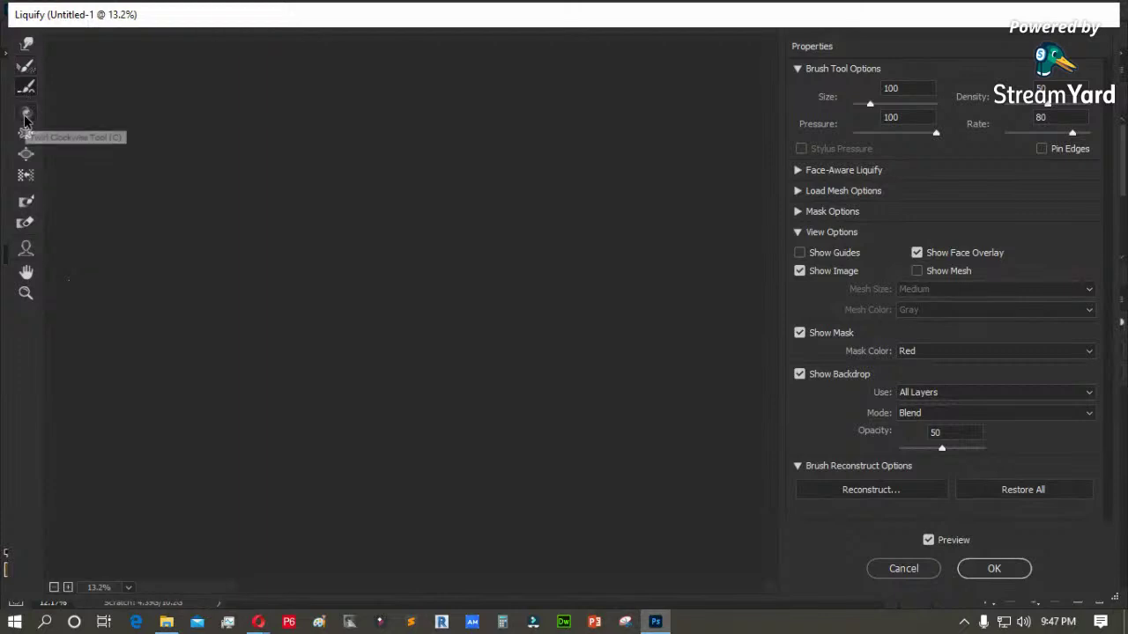
click(26, 201)
click(26, 248)
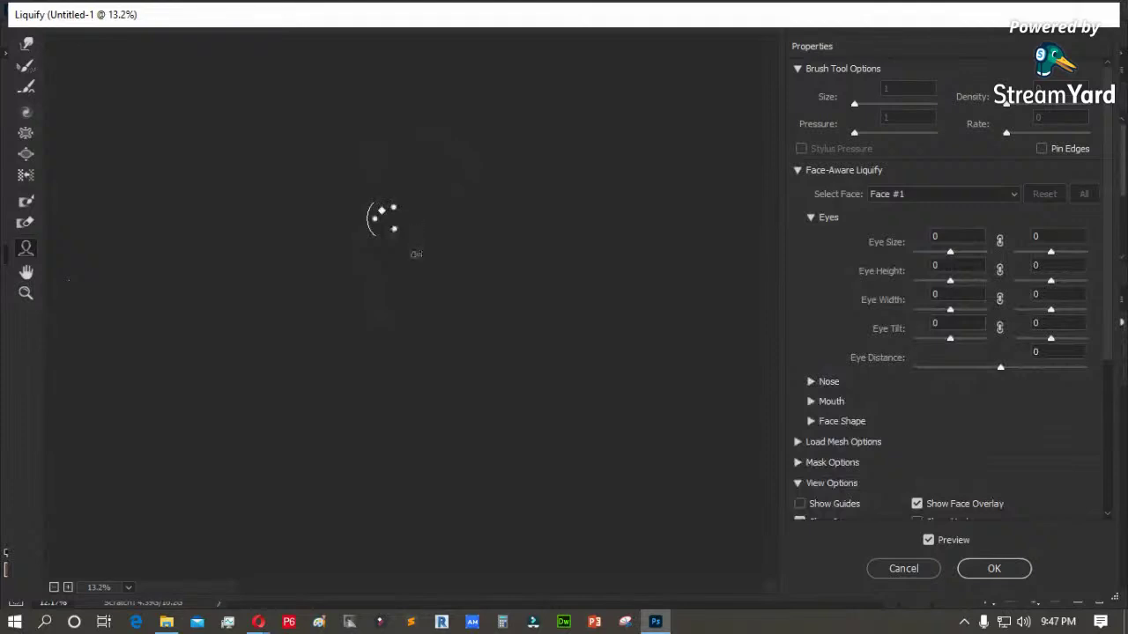
mouse_move(393, 318)
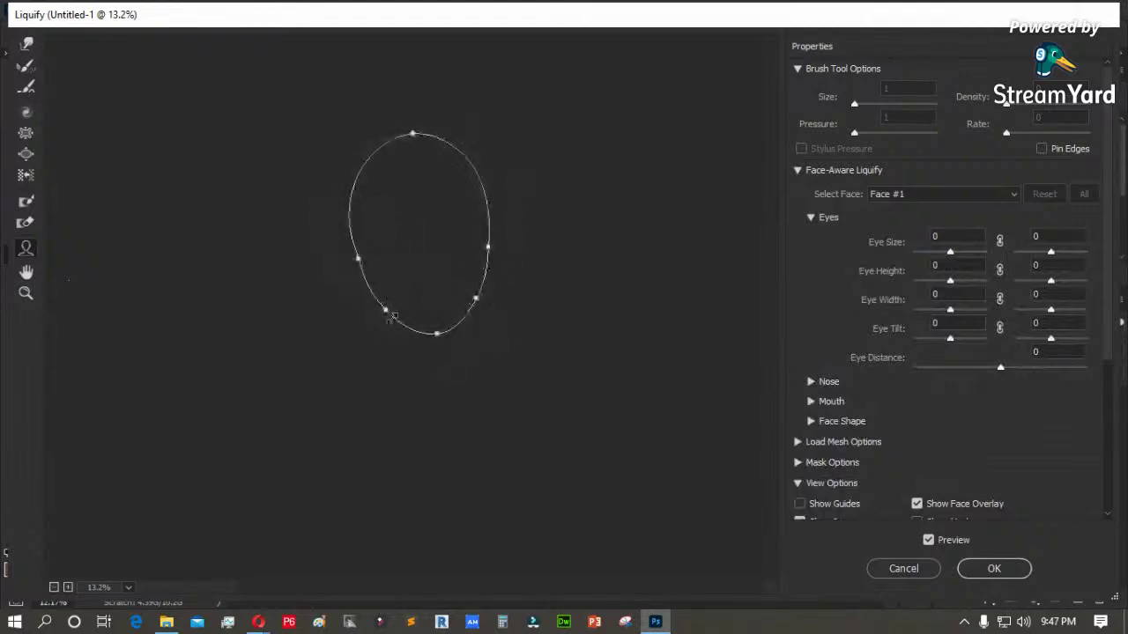
scroll(933, 512, down, 2)
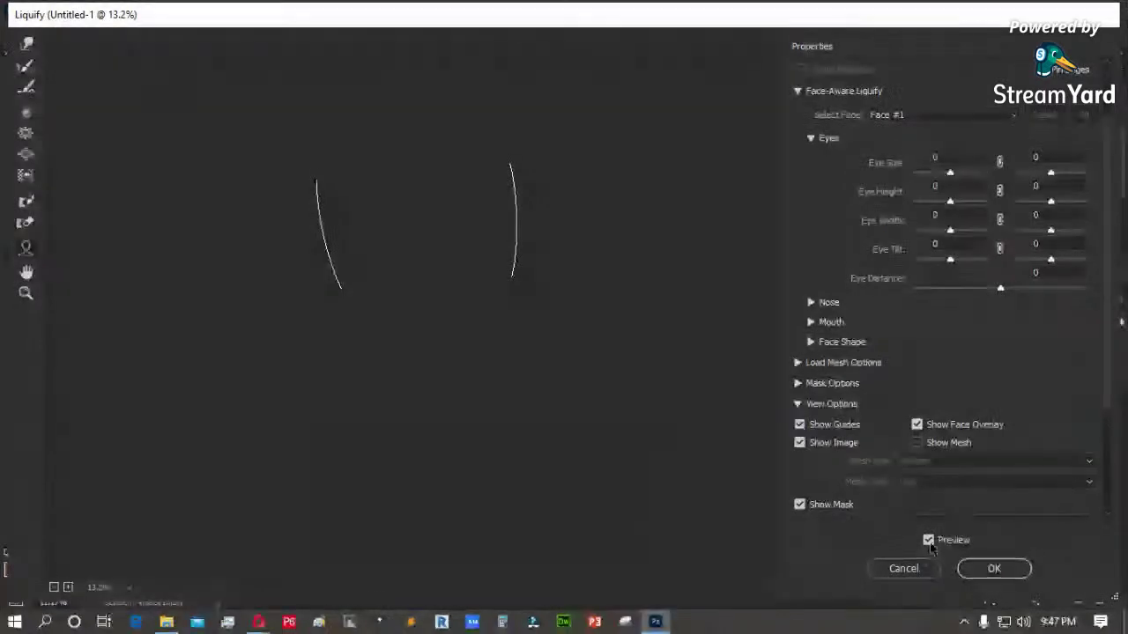
scroll(930, 543, down, 3)
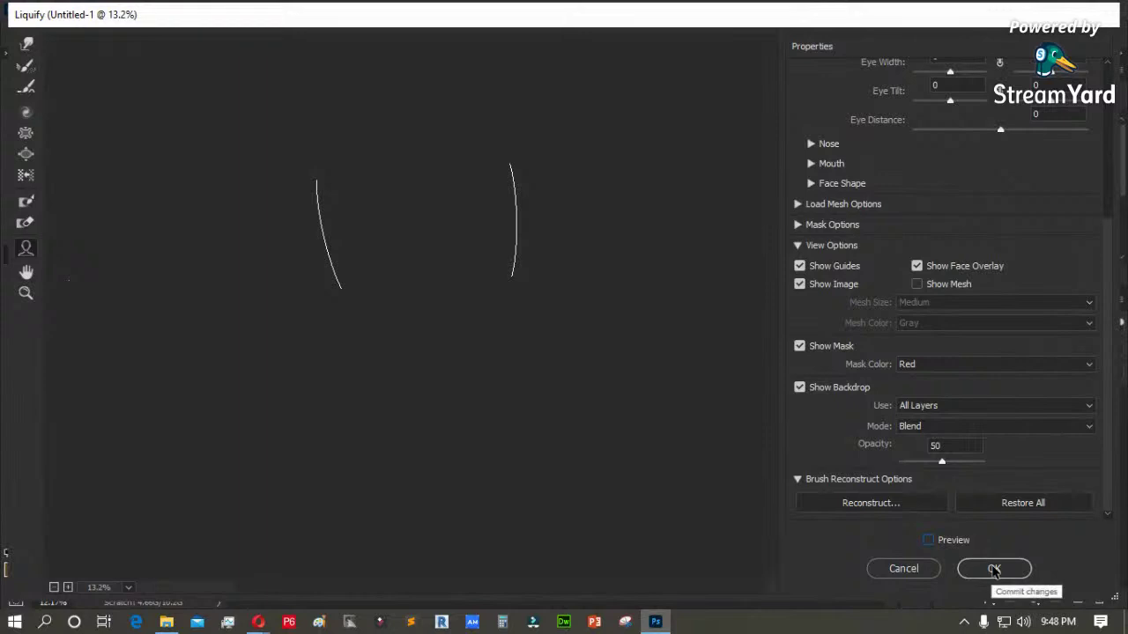
click(900, 568)
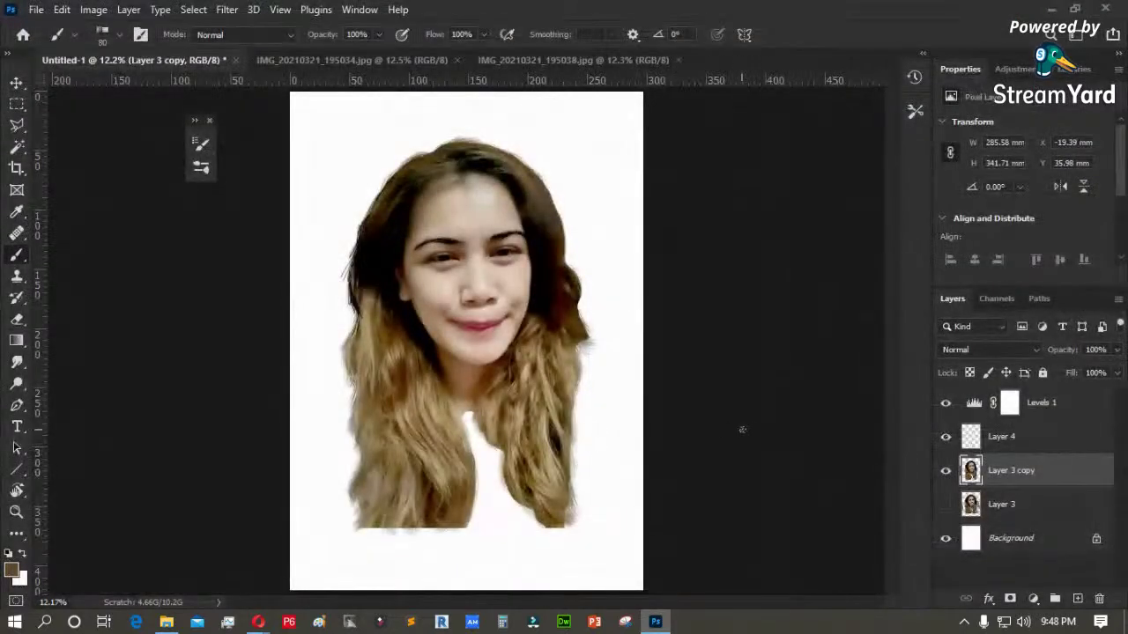
- Toggle the visibility of Layer 3 copy and Levels 1 to compare the portrait, and inspect the eye up close
key(z)
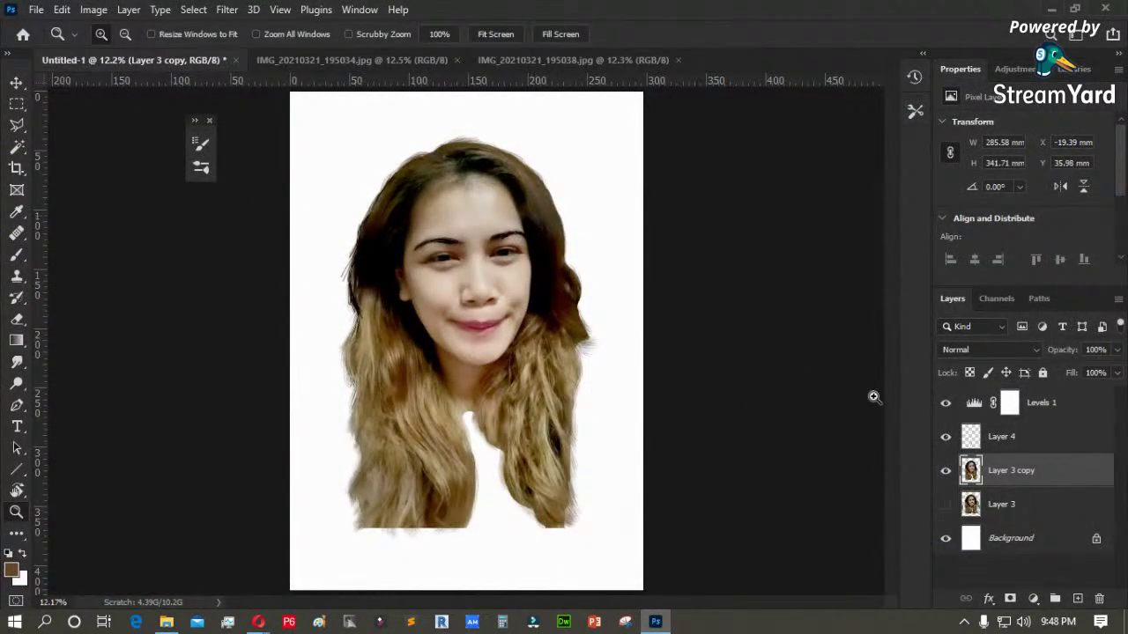
click(946, 470)
click(946, 471)
click(945, 471)
click(946, 471)
click(946, 405)
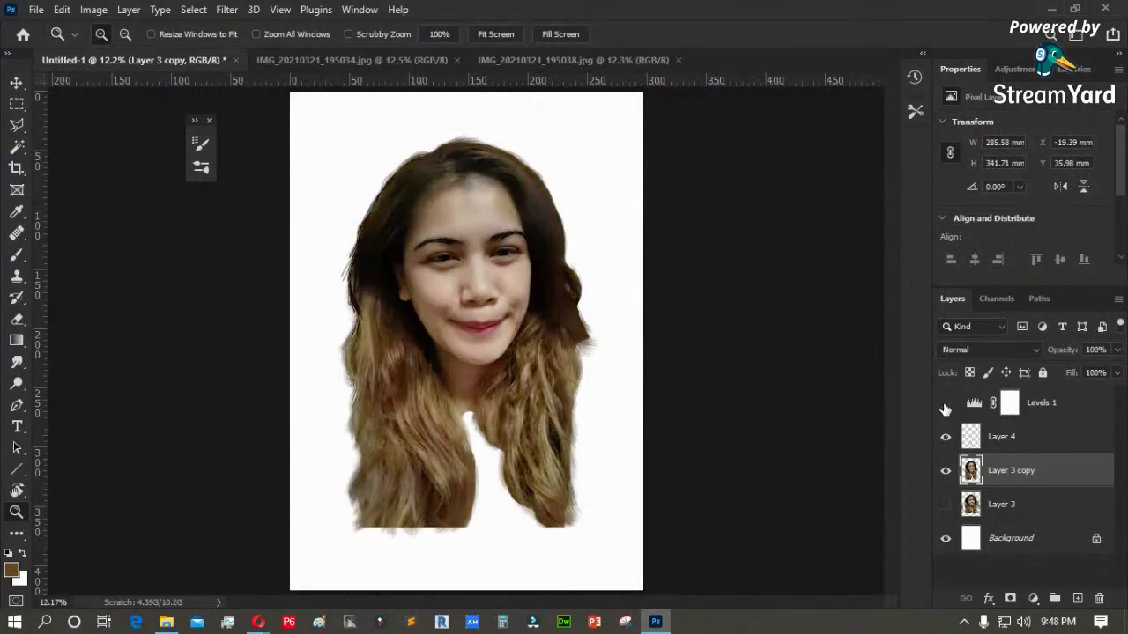
drag(476, 235, 408, 289)
click(433, 287)
click(946, 403)
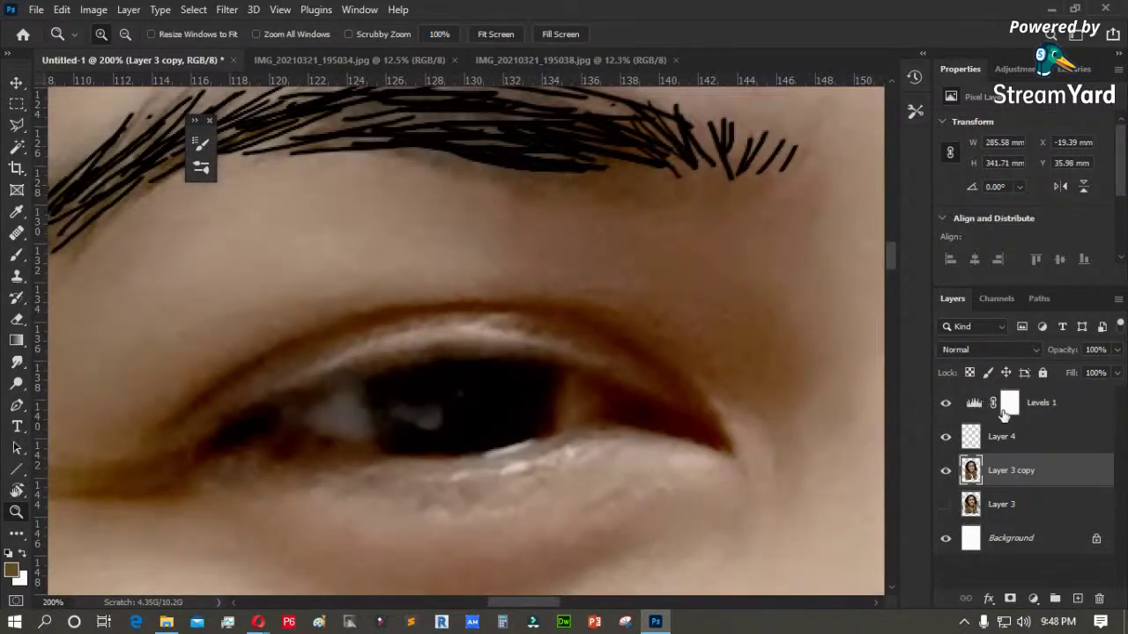
- Add a new layer above Layer 4 and switch the Brush tool to the soft round brush with 0% hardness
double_click(1003, 437)
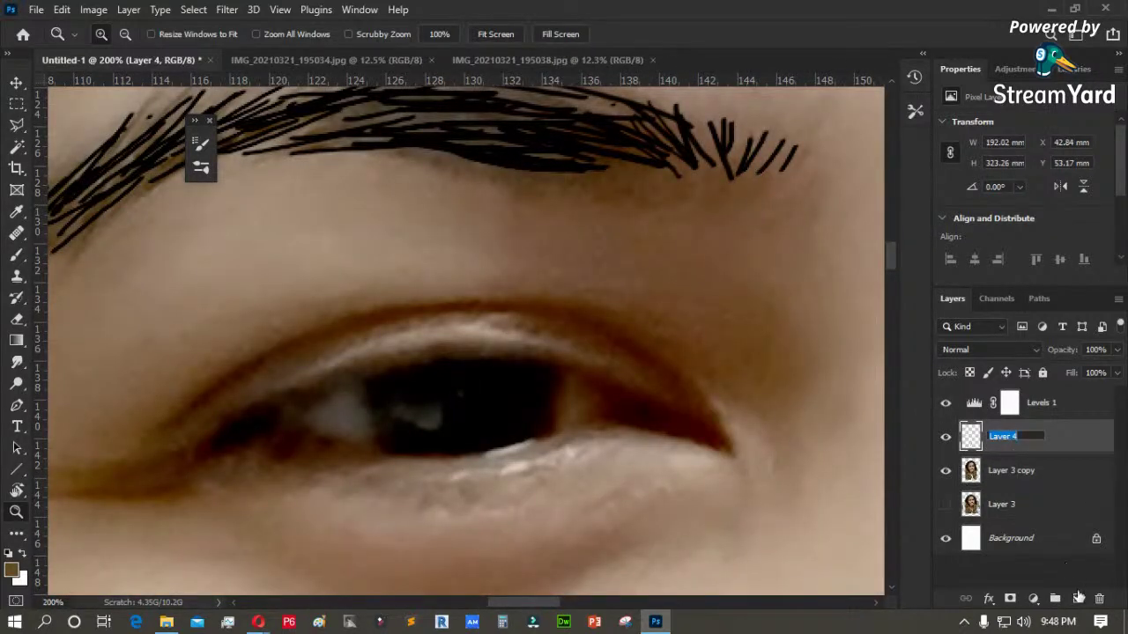
click(1077, 598)
drag(694, 280, 257, 455)
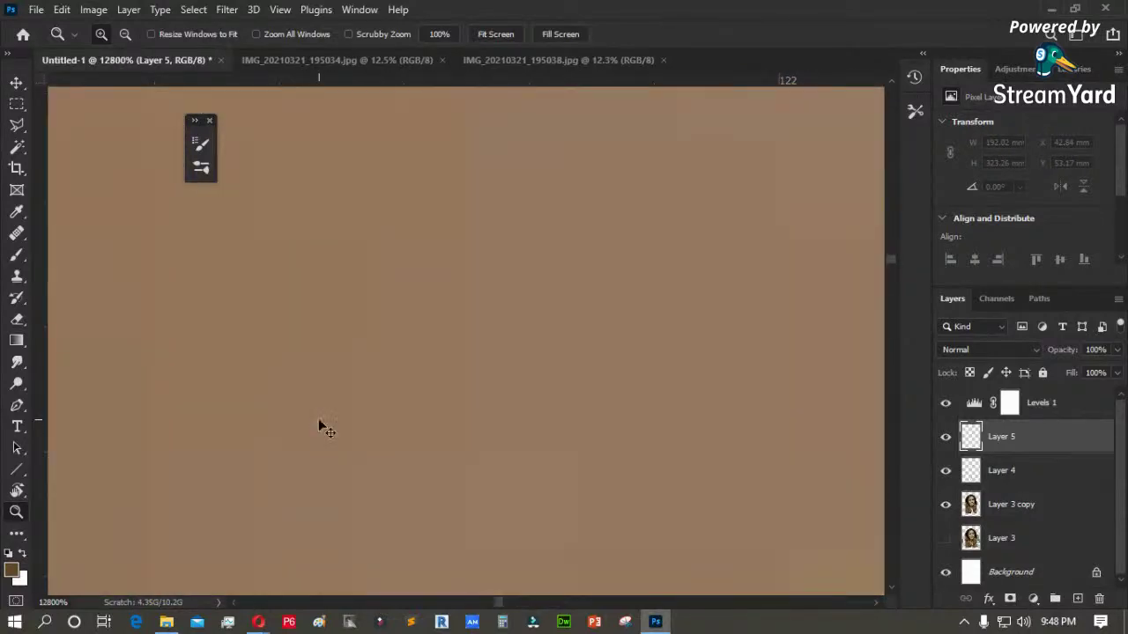
key(ctrl+0)
drag(485, 216, 393, 272)
mouse_move(665, 288)
mouse_down()
mouse_move(301, 508)
mouse_move(259, 513)
mouse_up()
key(b)
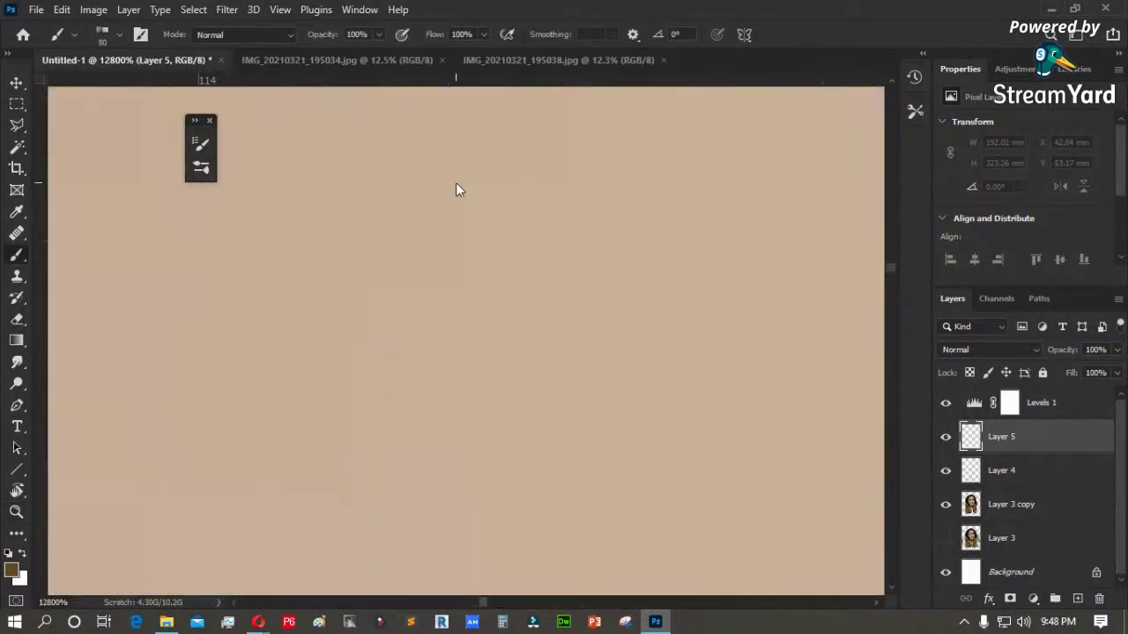
right_click(459, 186)
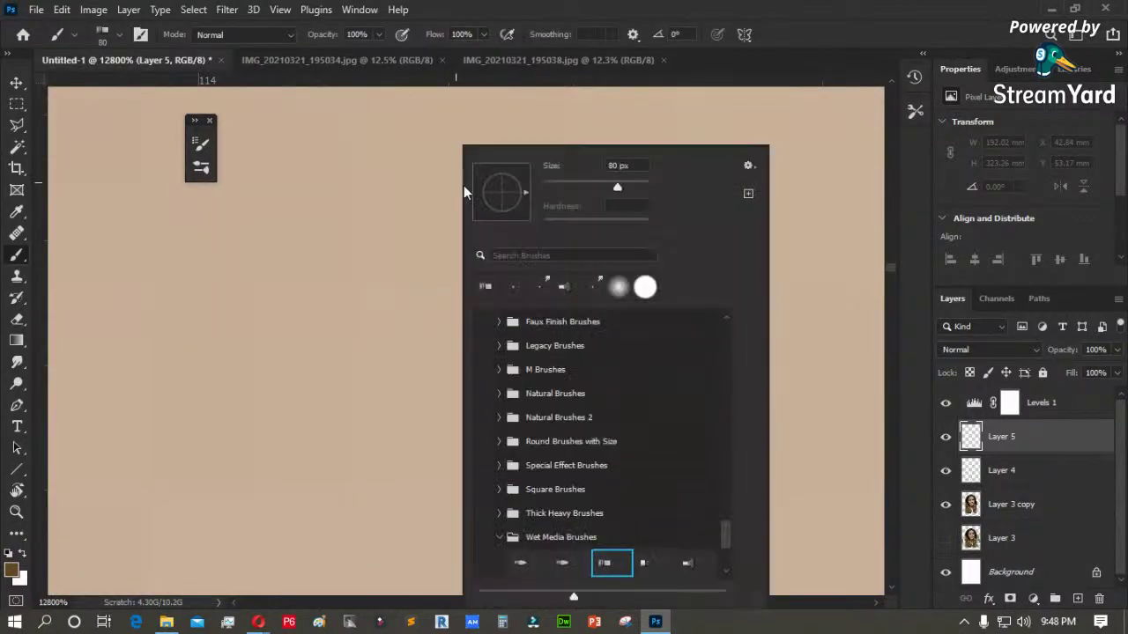
click(645, 289)
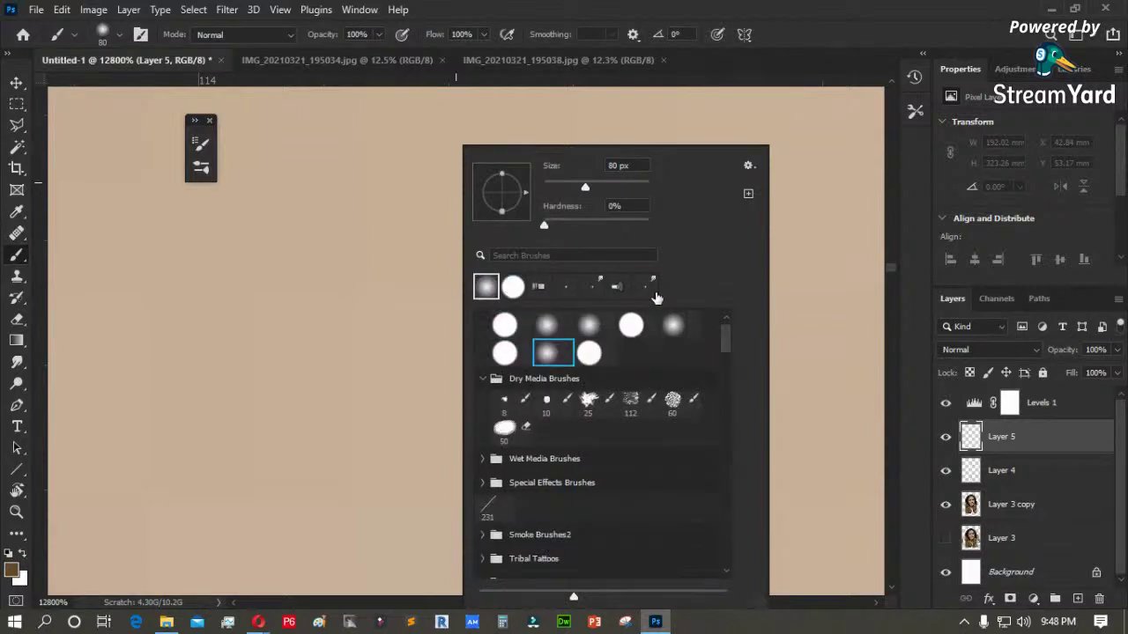
- Switch the Brush tool to the angled elliptical brush at 27° with 100% hardness for detailing the eye
click(575, 293)
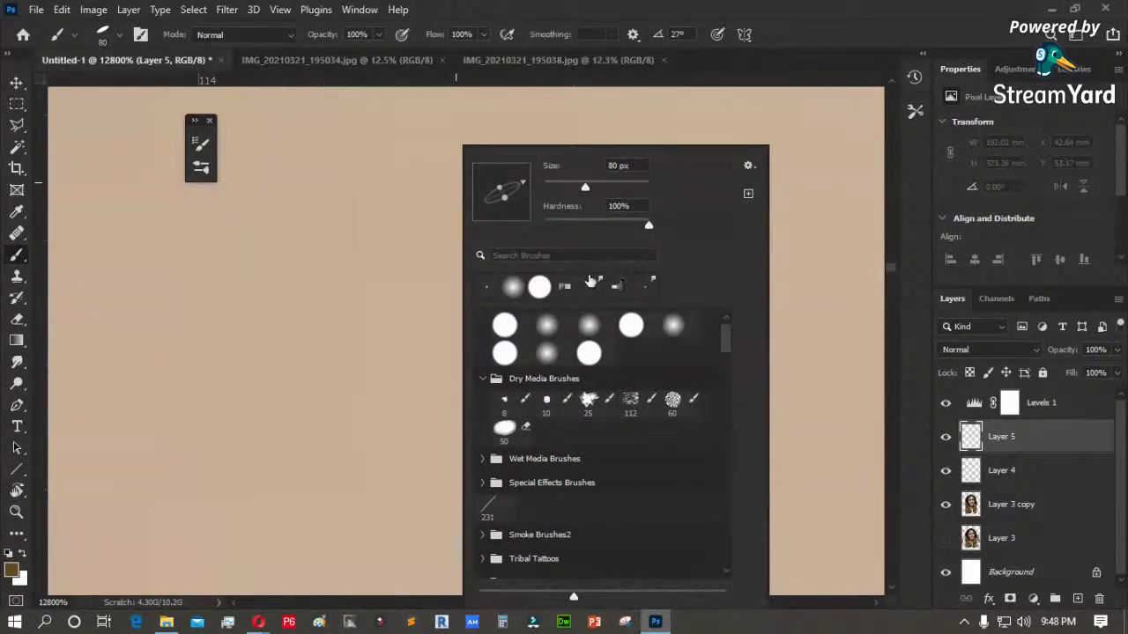
click(849, 32)
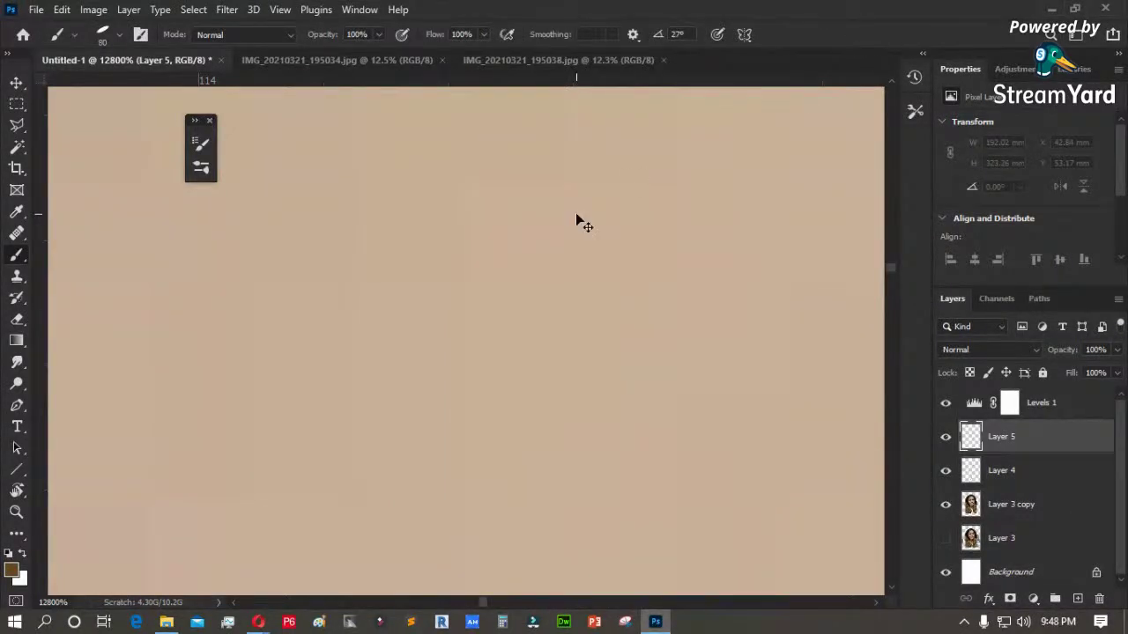
key(ctrl+minus)
key(ctrl+minus)
key(ctrl+minus)
key(ctrl+minus)
key(ctrl+minus)
key(ctrl+minus)
key(ctrl+minus)
key(ctrl+minus)
key(ctrl+minus)
key(ctrl+minus)
key(ctrl+minus)
key(ctrl+minus)
key(ctrl+minus)
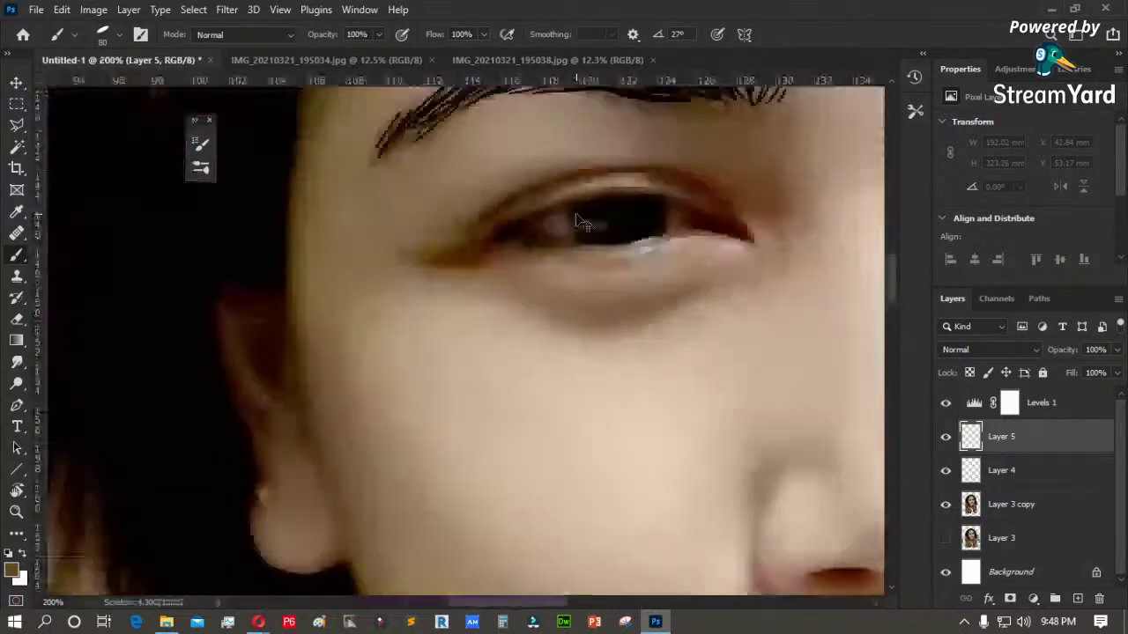
key(ctrl+minus)
key(ctrl+minus)
key(z)
click(575, 248)
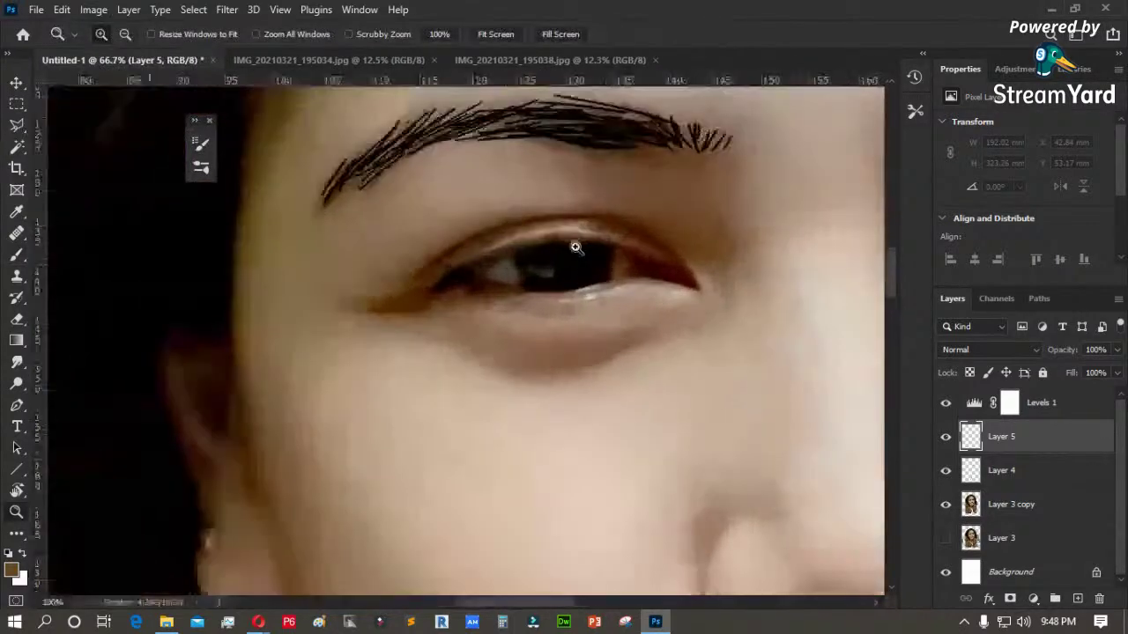
click(576, 247)
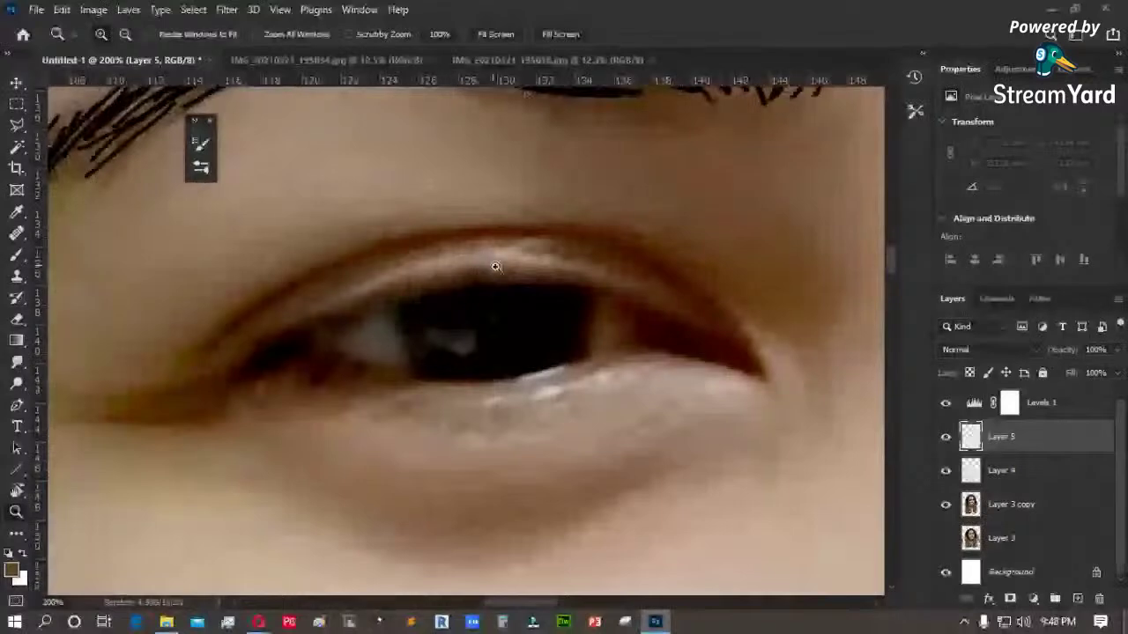
key(b)
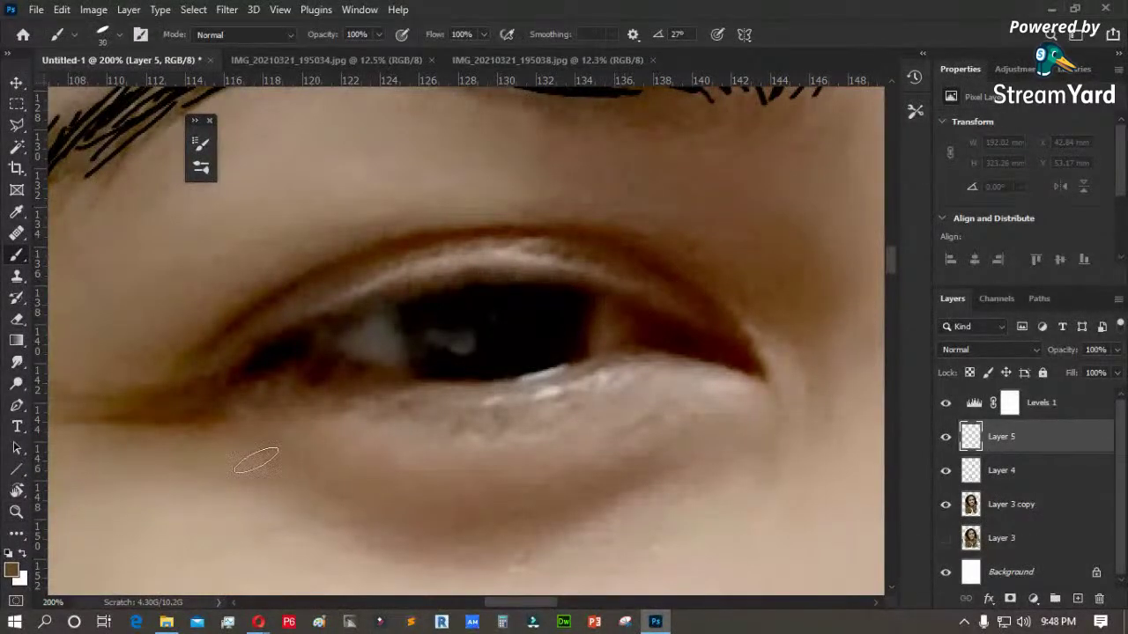
- Set the foreground colour to black and reduce the brush size to 5 px
key(d)
click(13, 570)
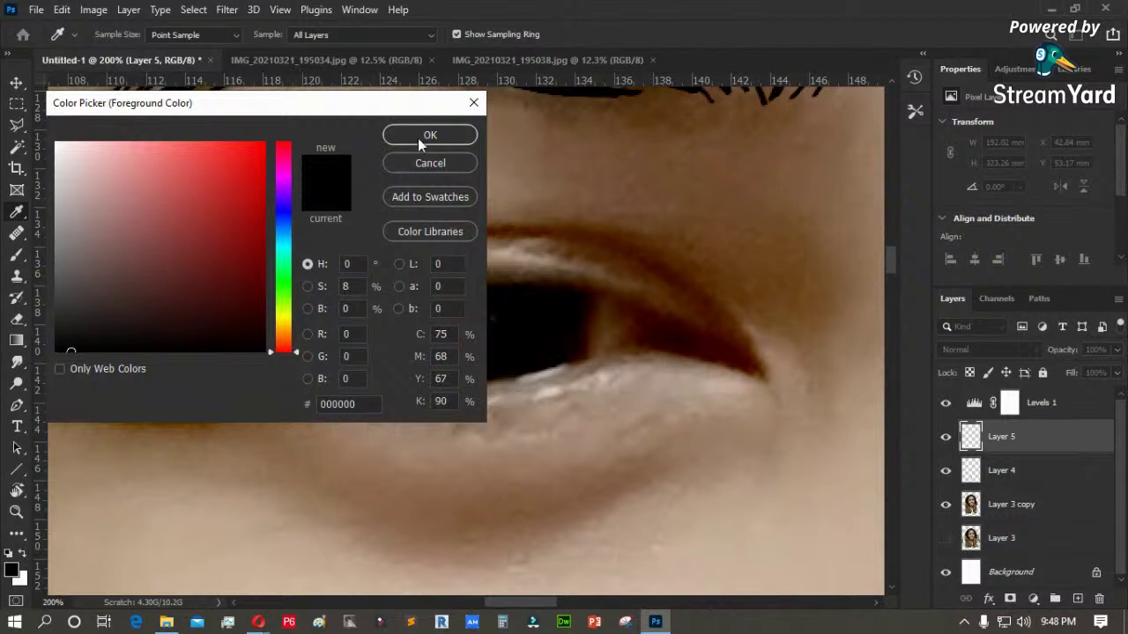
click(428, 136)
key(bracketleft)
key(bracketleft)
key(bracketleft)
key(bracketleft)
key(bracketleft)
key(bracketleft)
key(bracketleft)
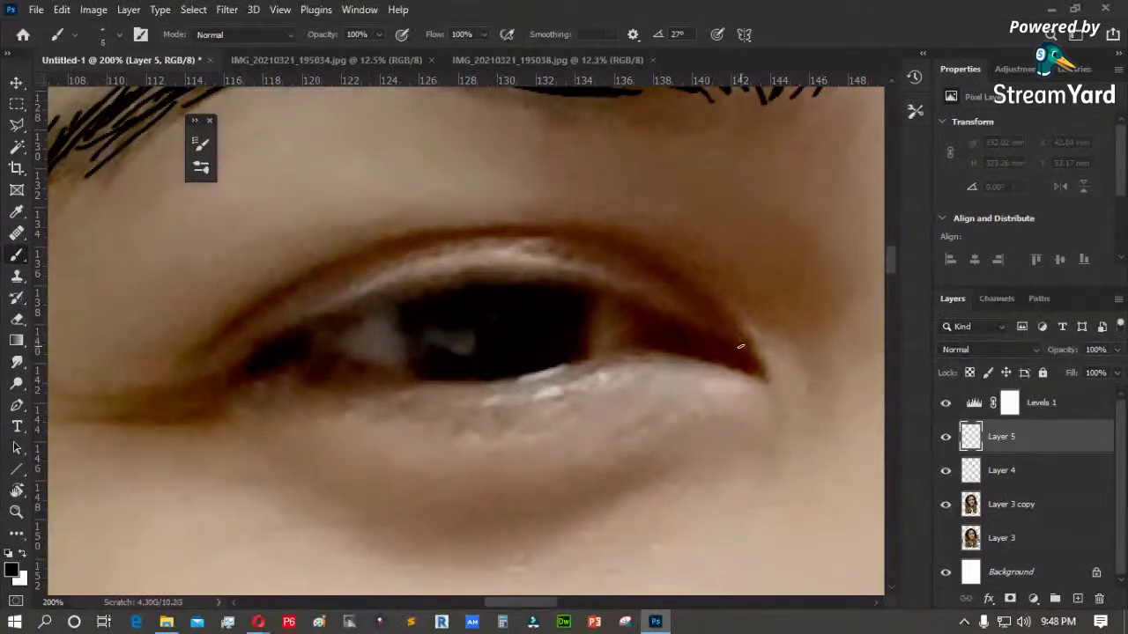
- Draw thin black lines along the eyelid crease and the upper lash line on Layer 5 with a 4 px brush
drag(742, 341, 718, 314)
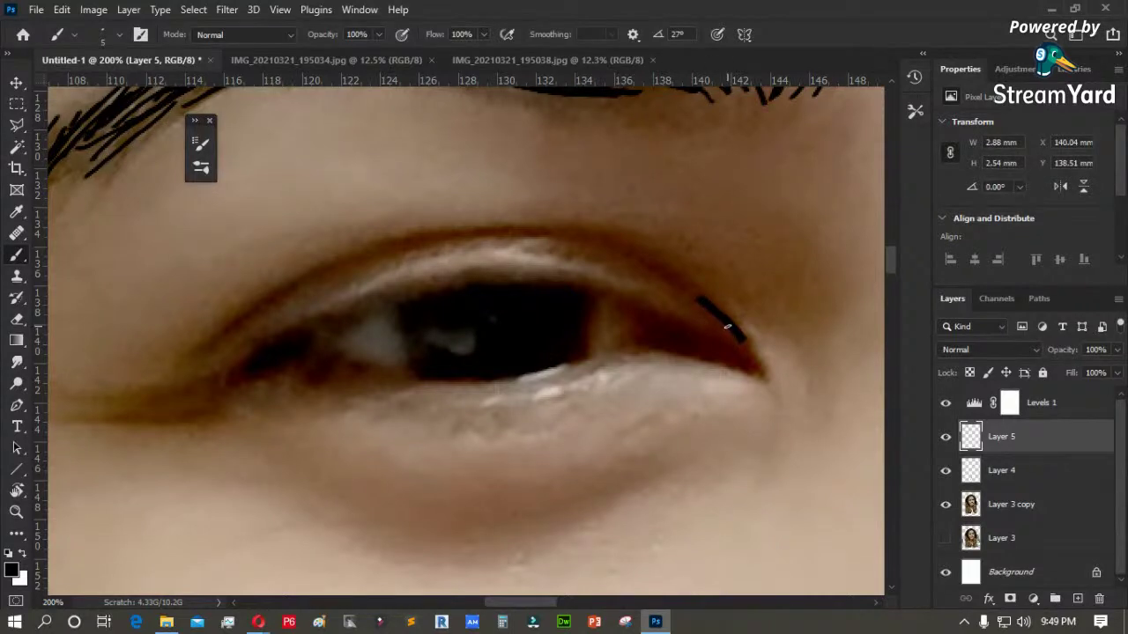
key(ctrl+z)
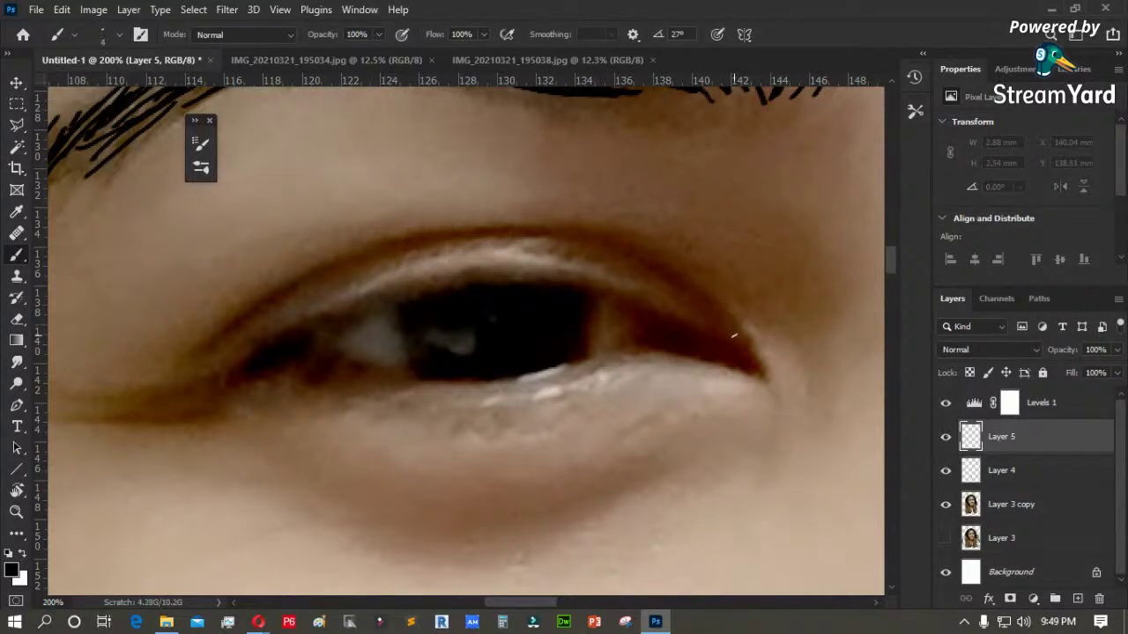
mouse_move(725, 329)
mouse_down()
mouse_move(635, 258)
mouse_move(534, 234)
mouse_move(430, 237)
mouse_move(306, 284)
mouse_up()
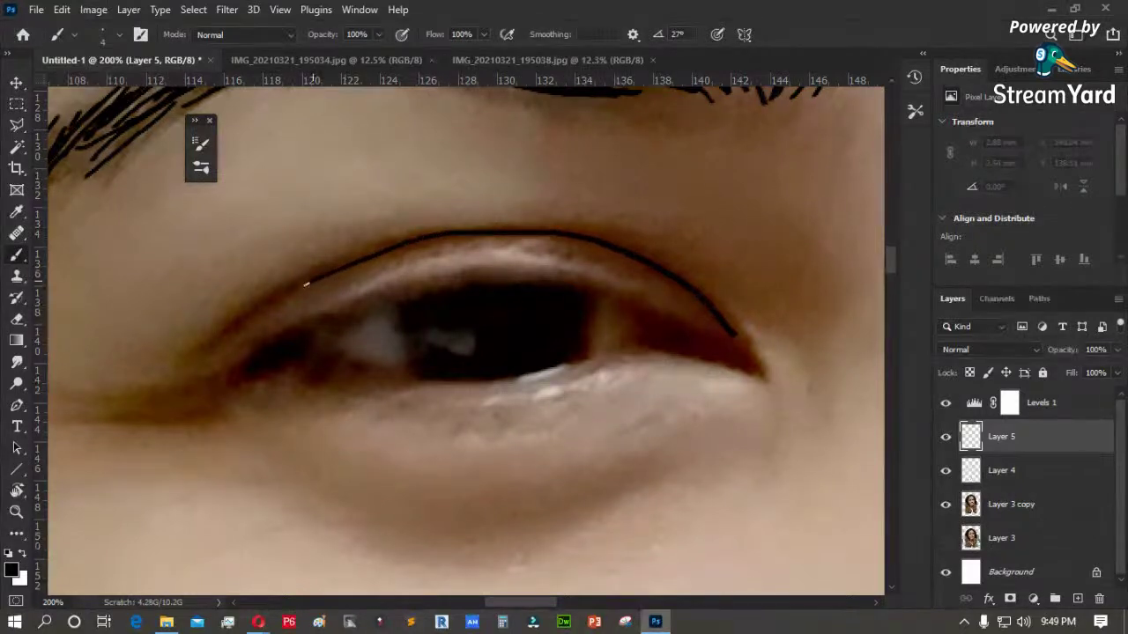
drag(216, 337, 219, 336)
mouse_move(730, 346)
mouse_down()
mouse_move(618, 292)
mouse_move(530, 281)
mouse_move(452, 282)
mouse_move(284, 340)
mouse_move(435, 315)
mouse_up()
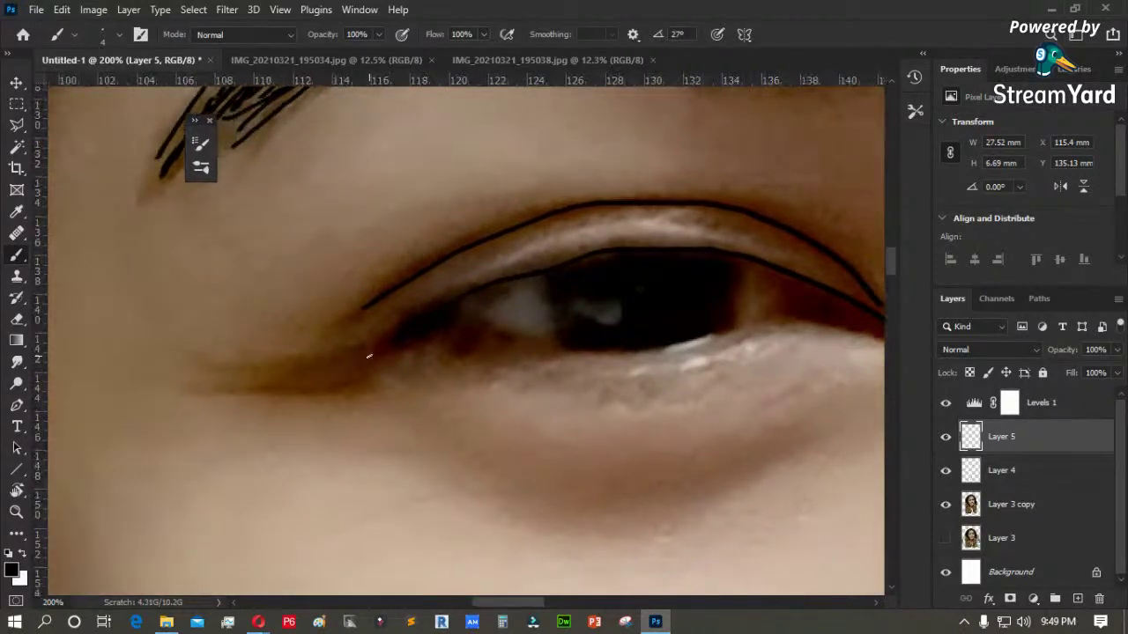
- Paint fine black lashes sweeping out from the outer eye corner and short lashes along the upper lash line
drag(374, 340, 253, 364)
mouse_move(374, 341)
mouse_down()
mouse_move(256, 371)
mouse_move(247, 405)
mouse_move(295, 383)
mouse_move(216, 387)
mouse_move(226, 367)
mouse_up()
drag(408, 316, 342, 340)
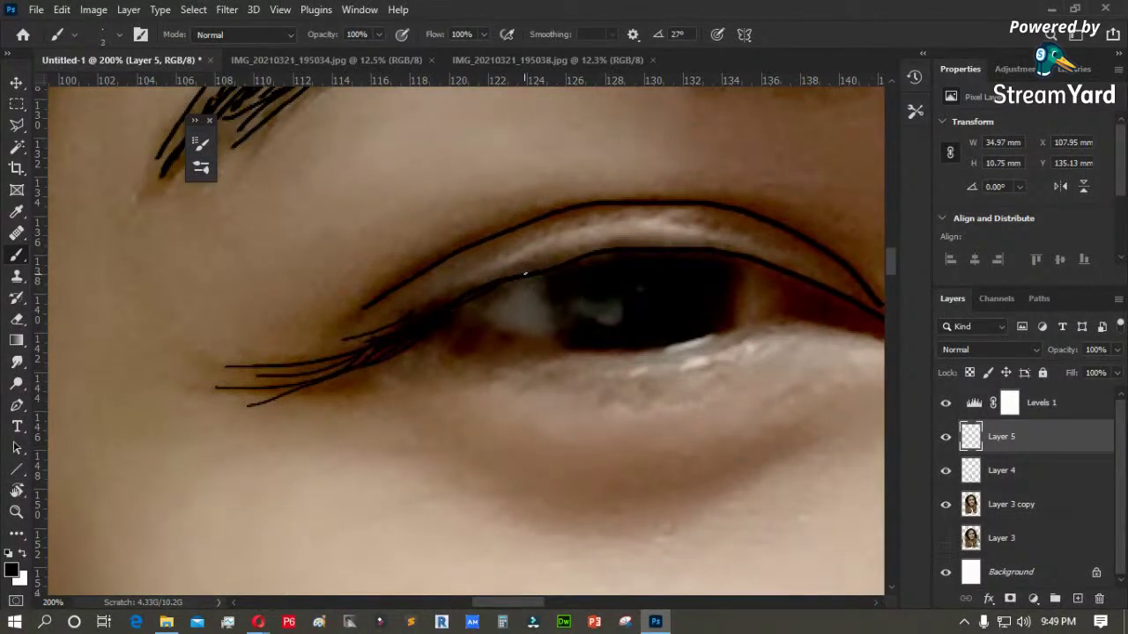
mouse_move(551, 259)
mouse_down()
mouse_move(600, 249)
mouse_move(485, 276)
mouse_up()
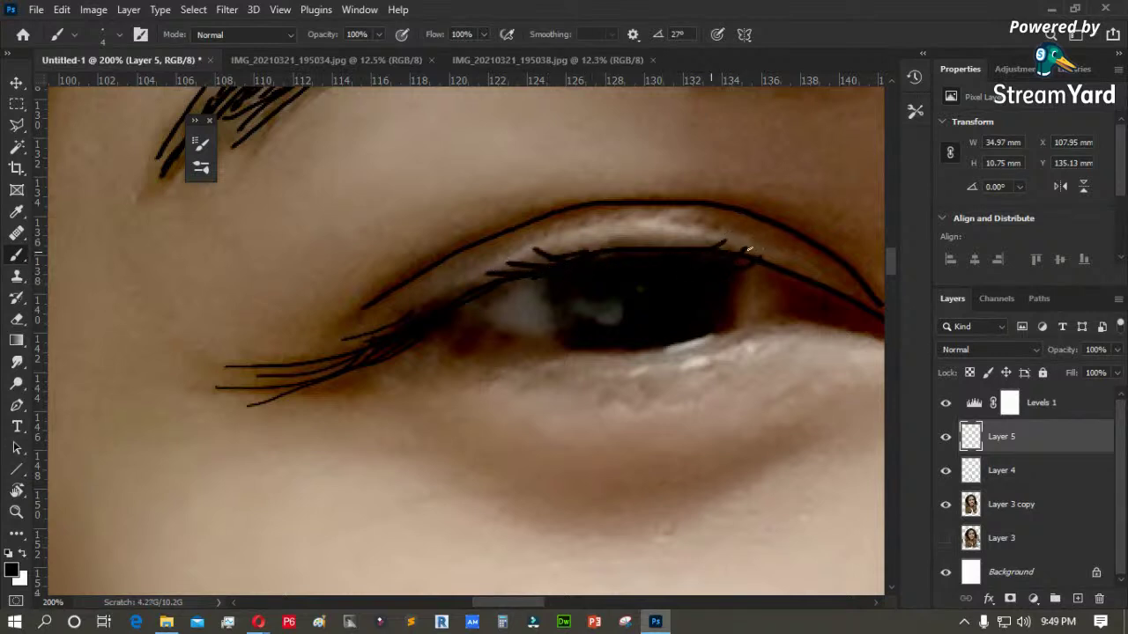
- Paint short lashes and a dark line along the lower lid, and fill the inner eye corner with black strokes
mouse_move(573, 349)
mouse_down()
mouse_move(524, 360)
mouse_move(495, 353)
mouse_up()
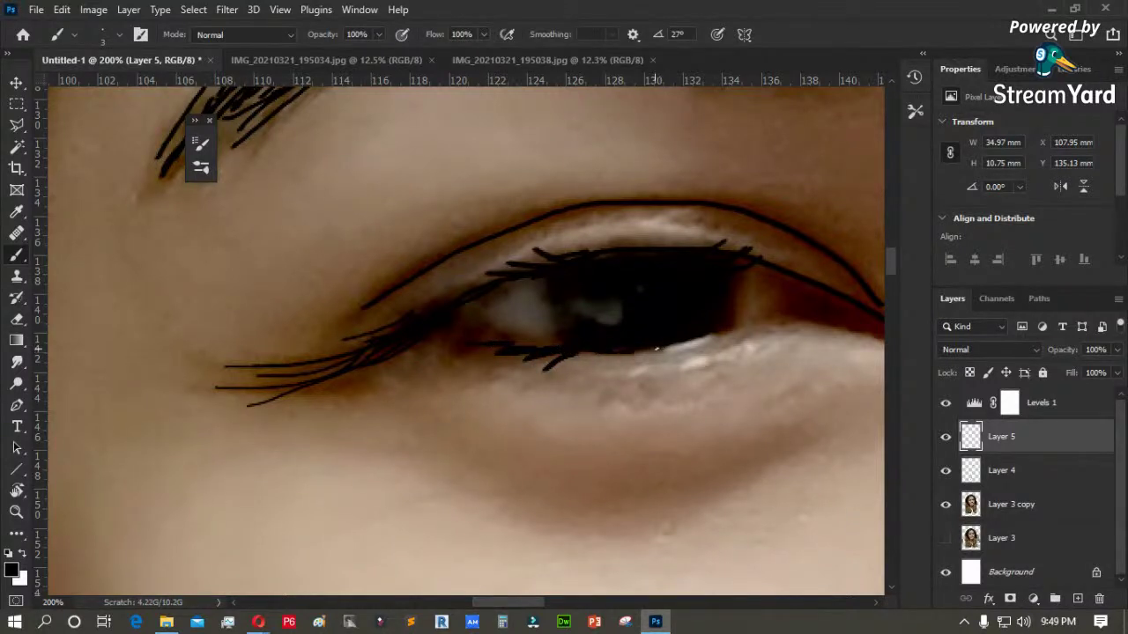
drag(743, 314, 681, 319)
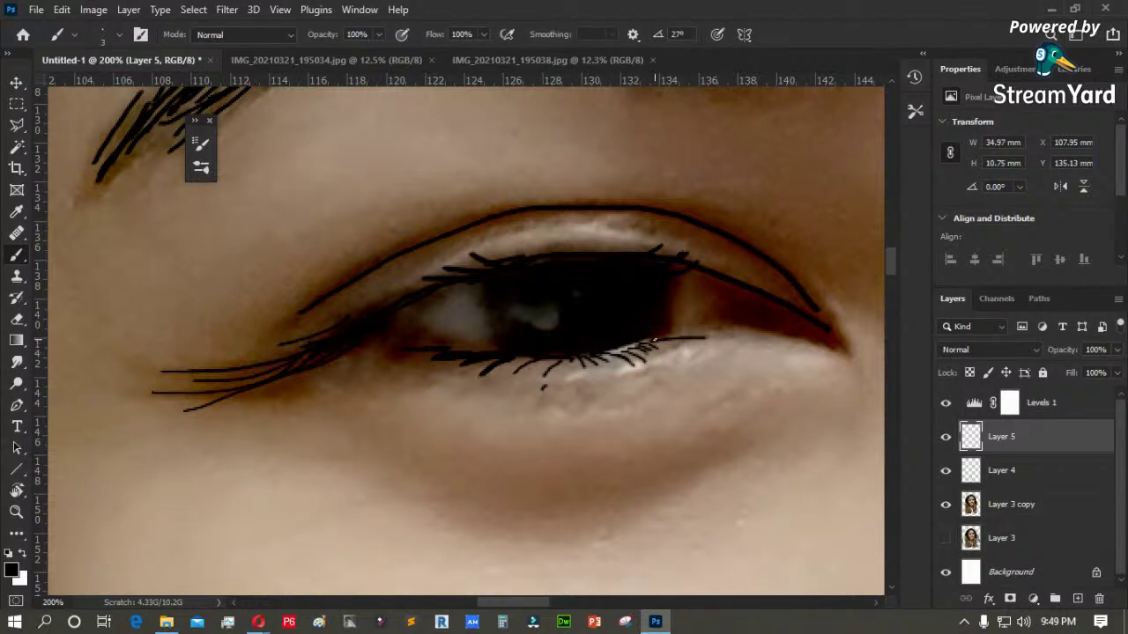
mouse_move(659, 336)
mouse_down()
mouse_move(765, 333)
mouse_move(827, 346)
mouse_up()
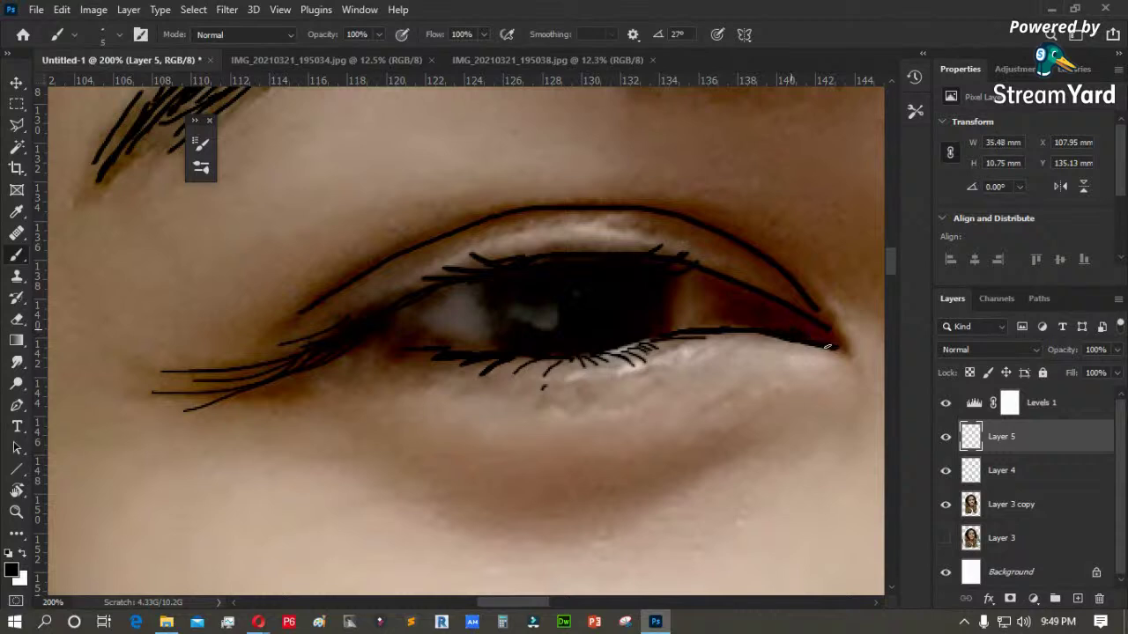
mouse_move(767, 310)
mouse_down()
mouse_move(823, 326)
mouse_move(668, 264)
mouse_up()
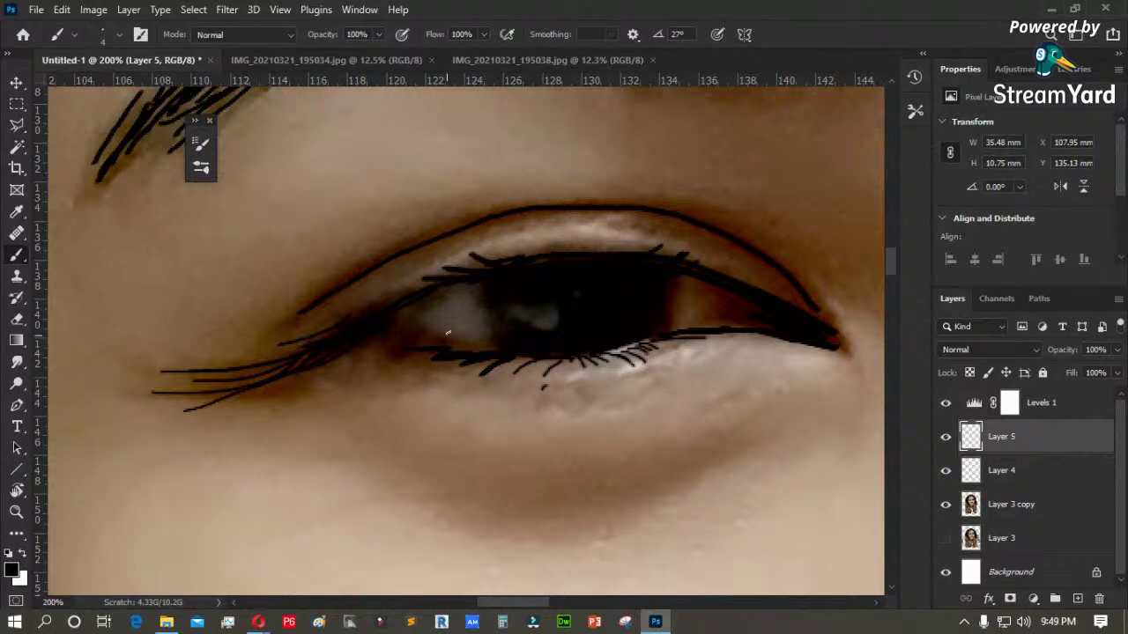
- Switch to the soft round brush with 0% hardness and lower the brush opacity to 21%
right_click(562, 328)
click(651, 327)
double_click(827, 10)
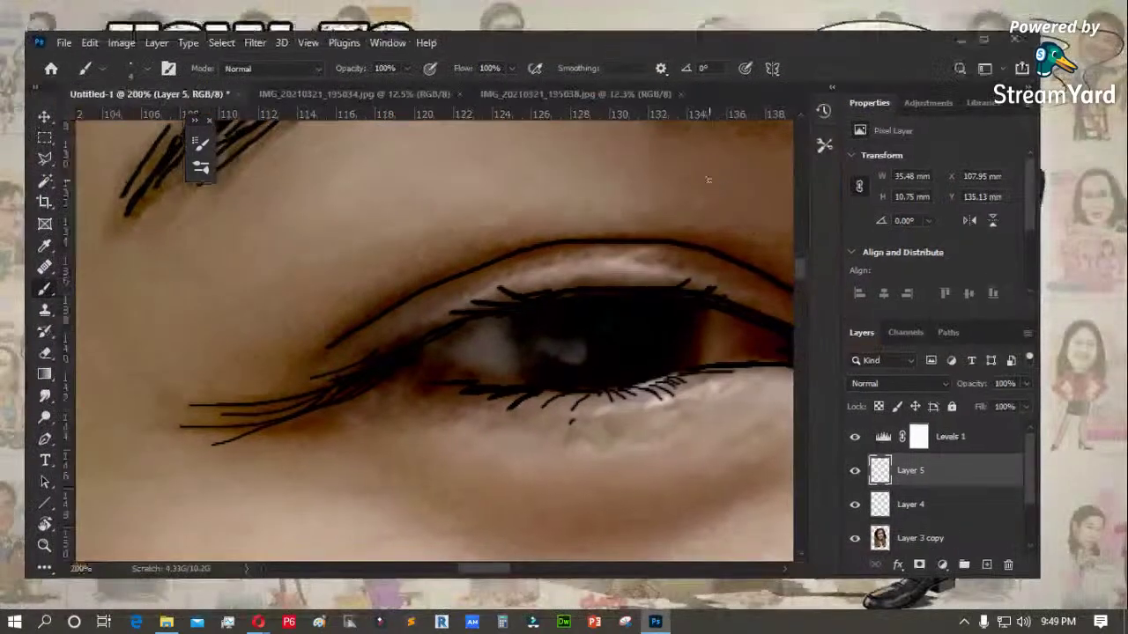
click(986, 38)
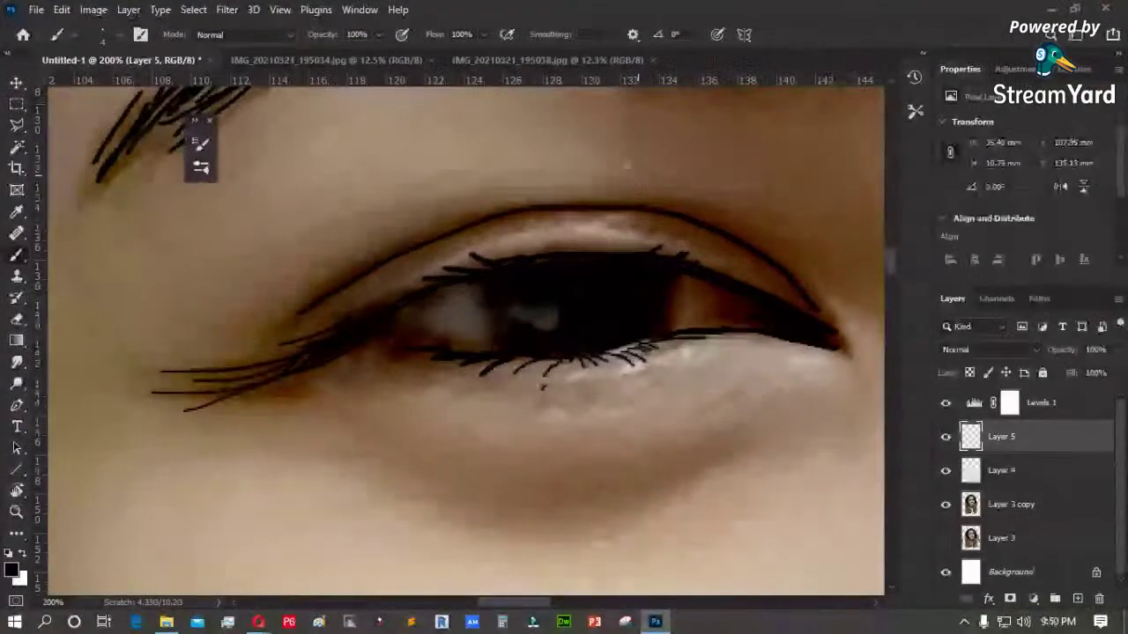
right_click(535, 262)
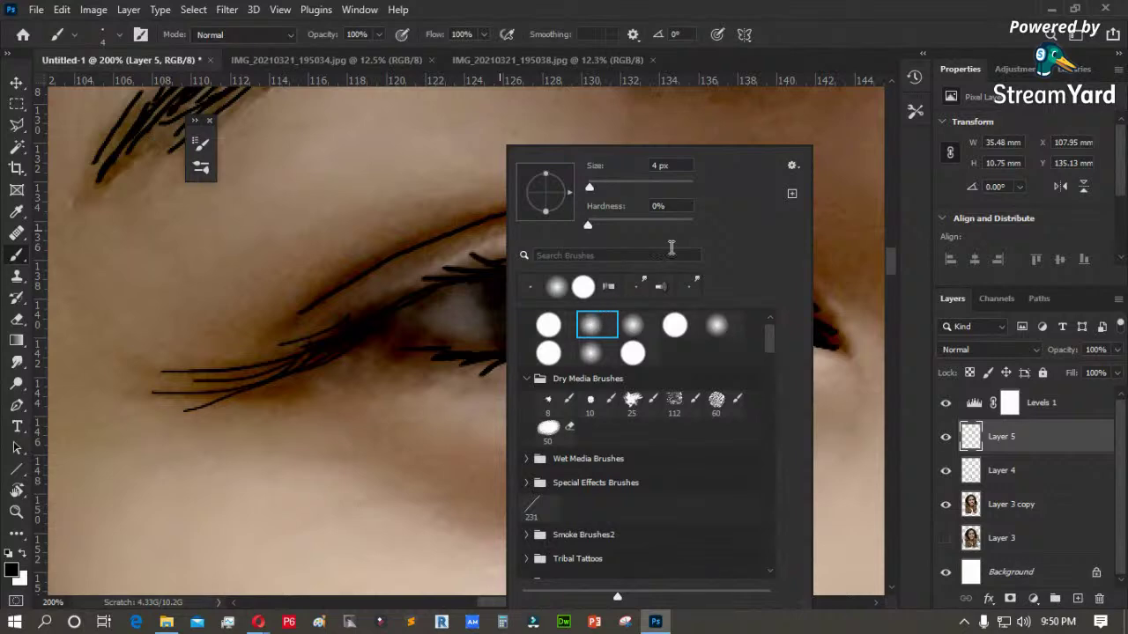
click(1075, 7)
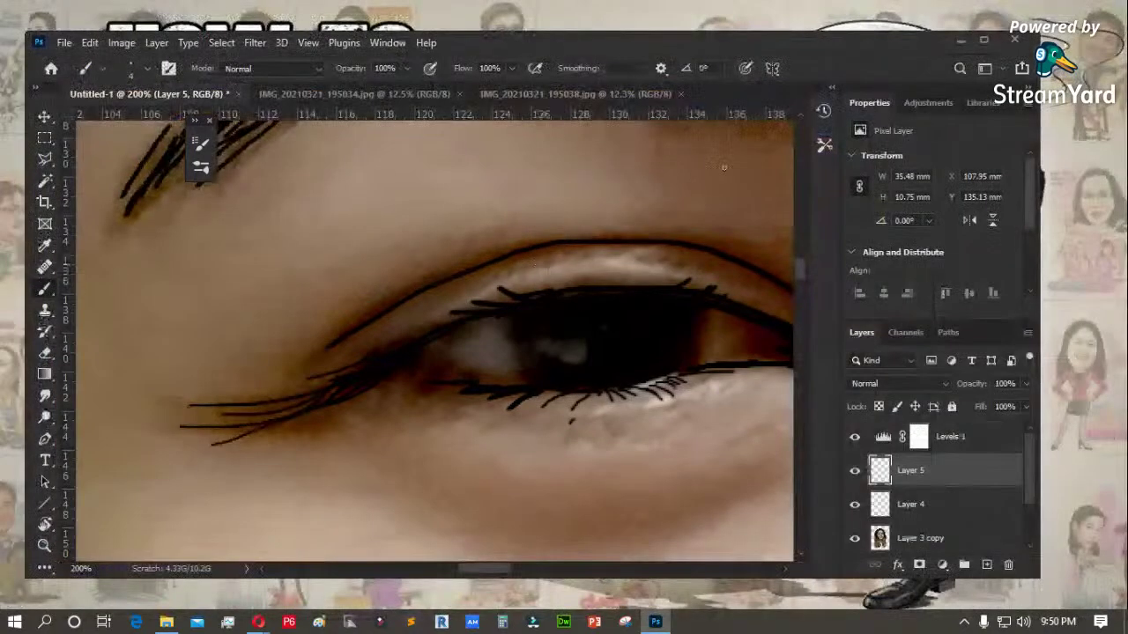
click(984, 42)
click(379, 35)
drag(339, 53, 331, 53)
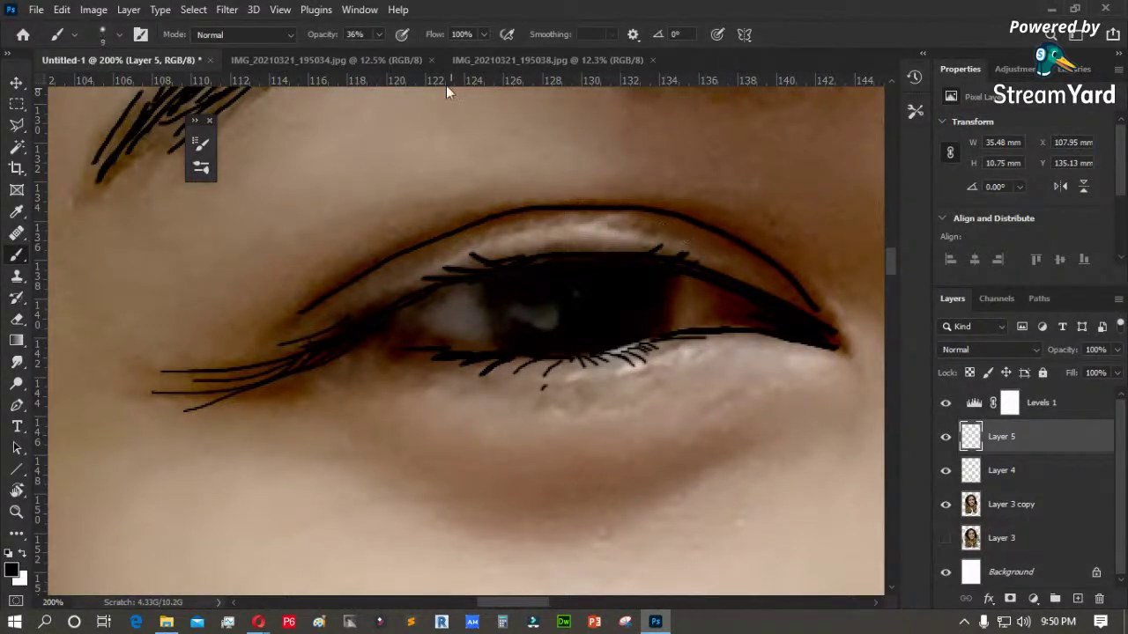
click(379, 34)
drag(374, 53, 367, 53)
- Softly shade the eyelid crease, the outer-corner lashes, the lower lash line and the inner side of the iris in black
key(bracketright)
mouse_move(669, 219)
mouse_down()
mouse_move(566, 213)
mouse_move(473, 227)
mouse_move(304, 317)
mouse_up()
key(bracketleft)
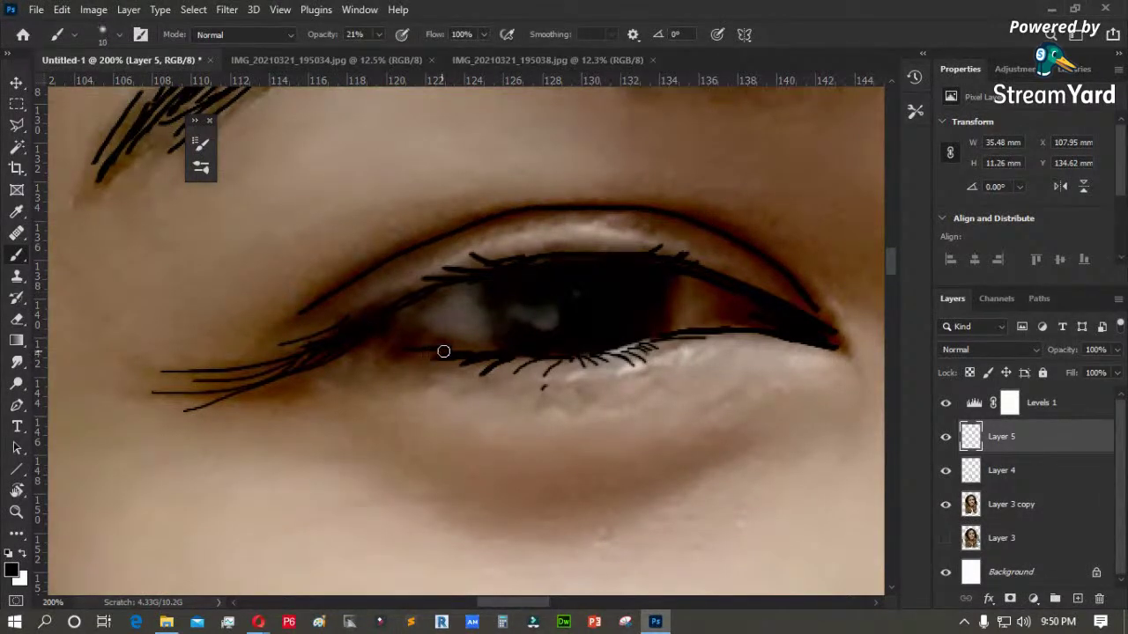
key(bracketleft)
drag(388, 334, 238, 390)
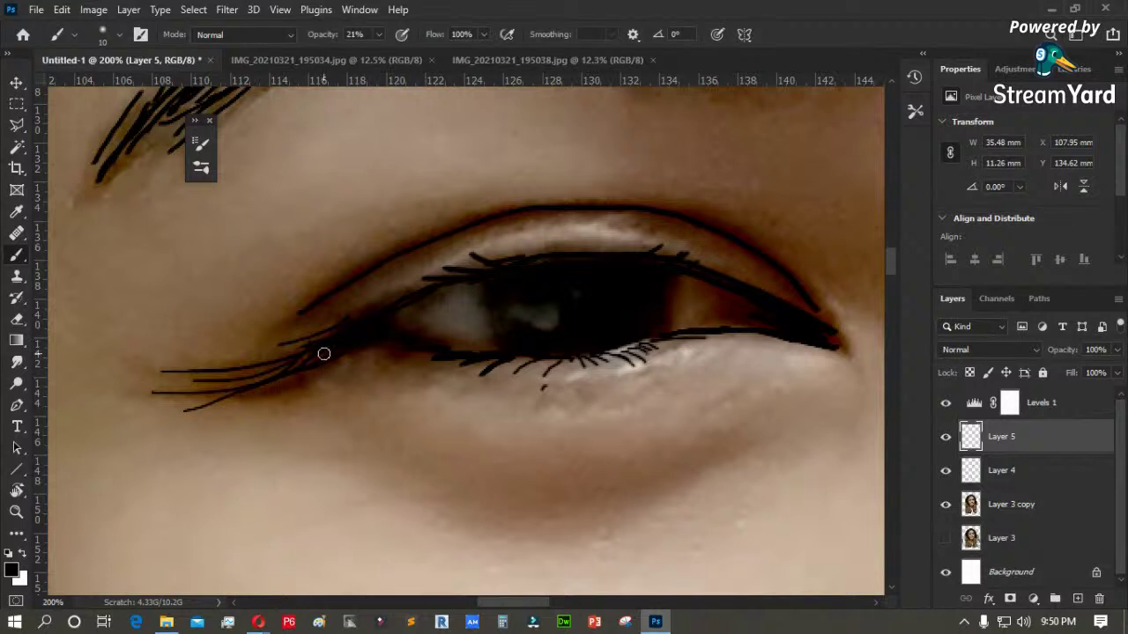
mouse_move(282, 353)
mouse_down()
mouse_move(225, 376)
mouse_move(295, 354)
mouse_move(120, 362)
mouse_move(315, 349)
mouse_move(194, 396)
mouse_up()
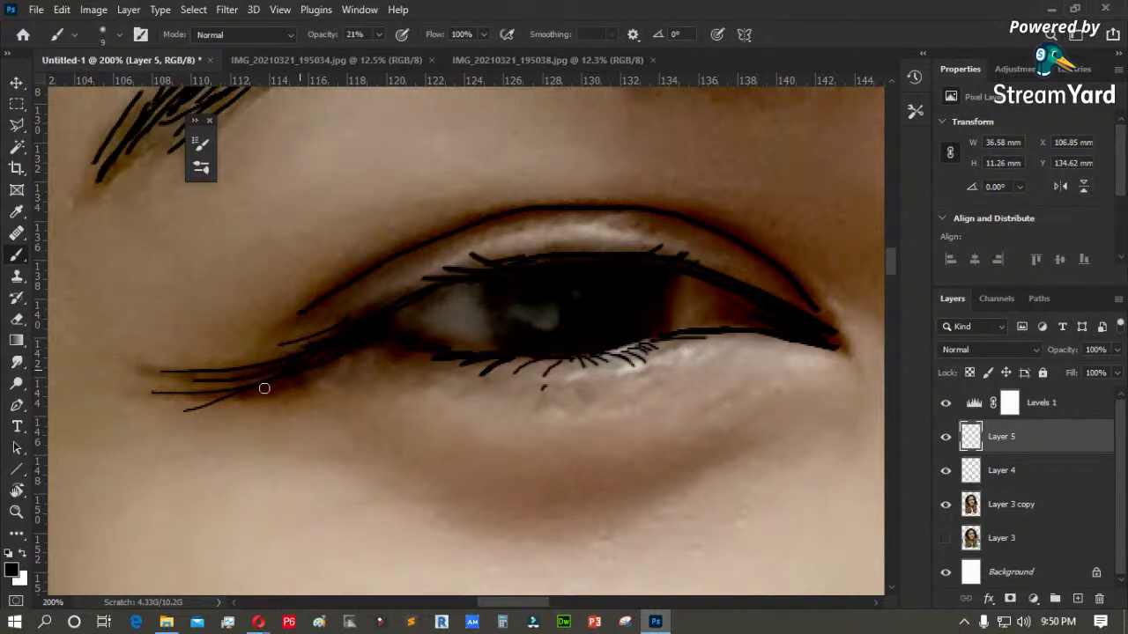
drag(485, 363, 416, 381)
drag(542, 368, 505, 370)
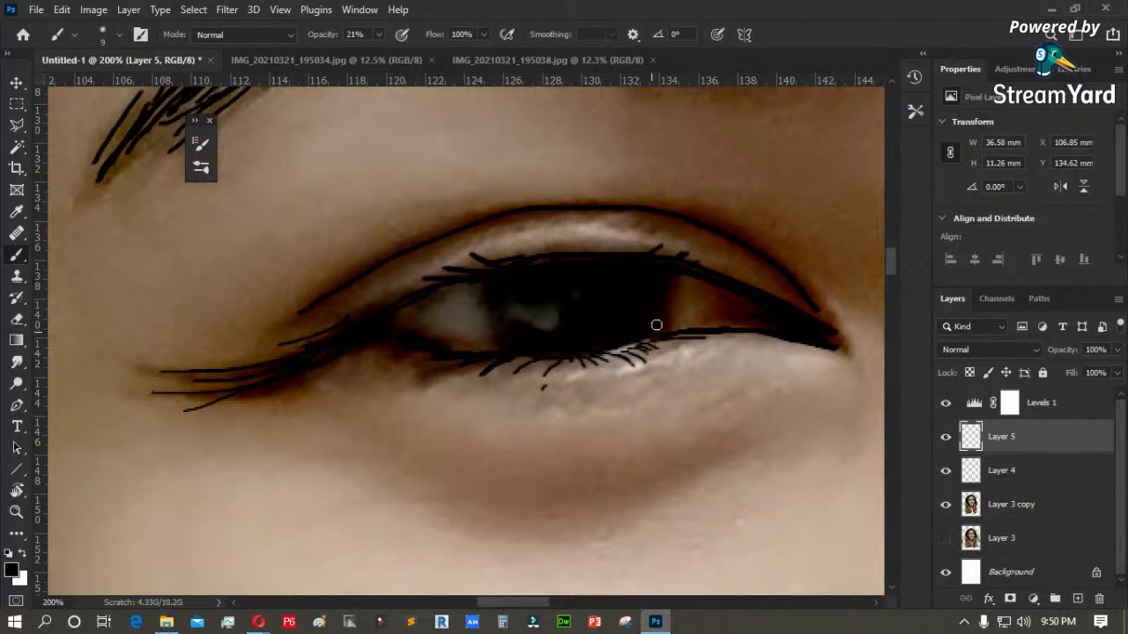
key(bracketright)
key(bracketright)
- Toggle the visibility of Layer 3 copy and Levels 1 to check the painted eye lines and shading
click(946, 505)
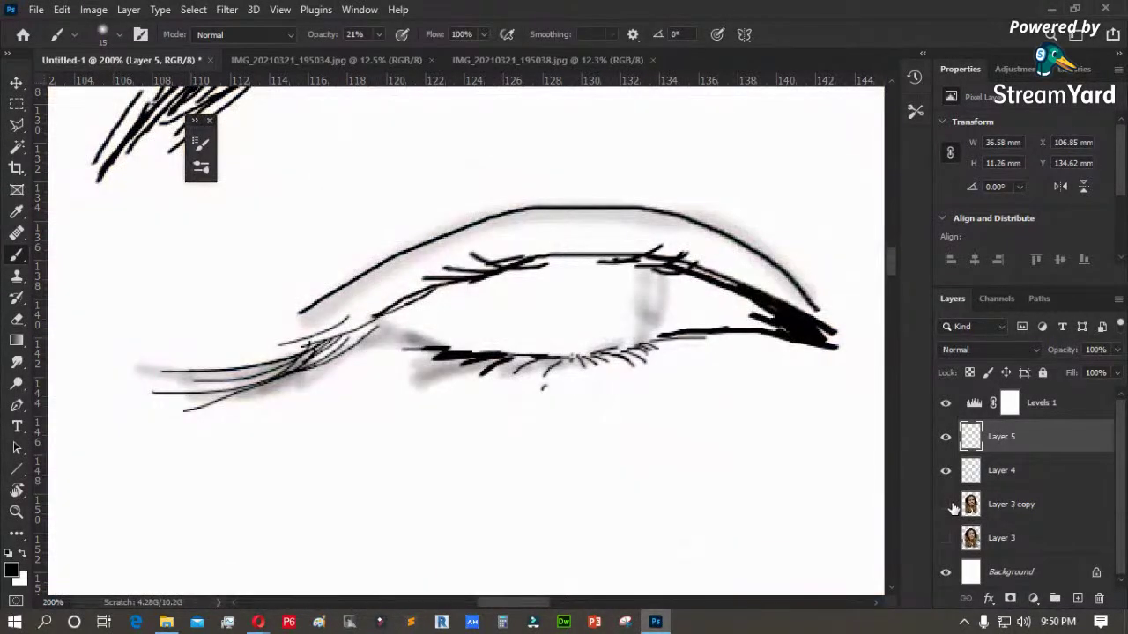
click(946, 505)
key(bracketleft)
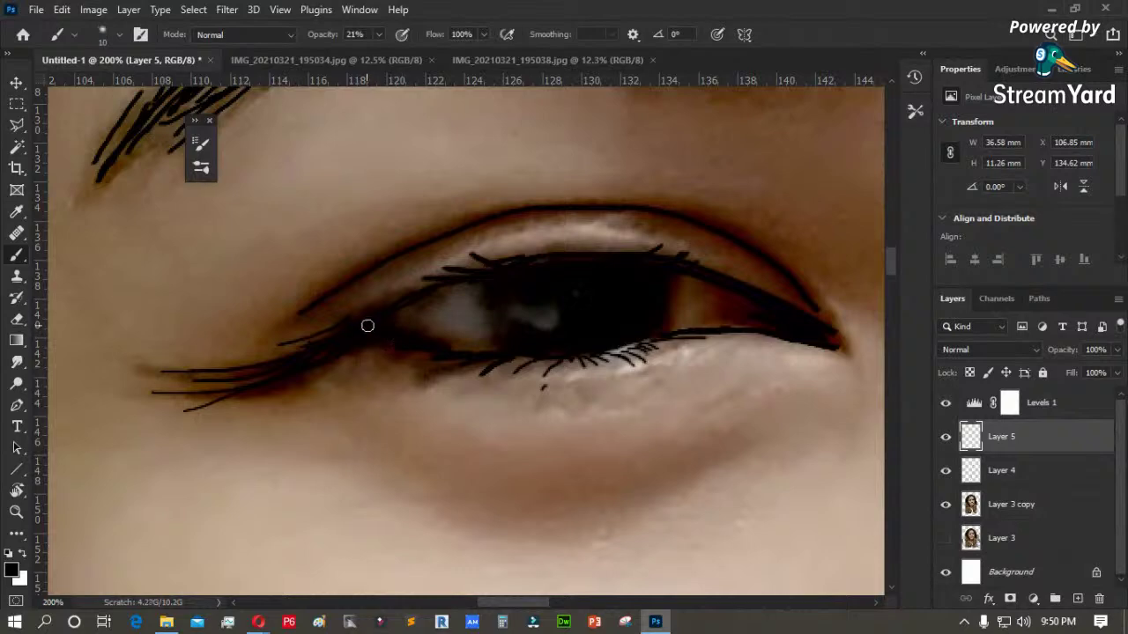
click(945, 403)
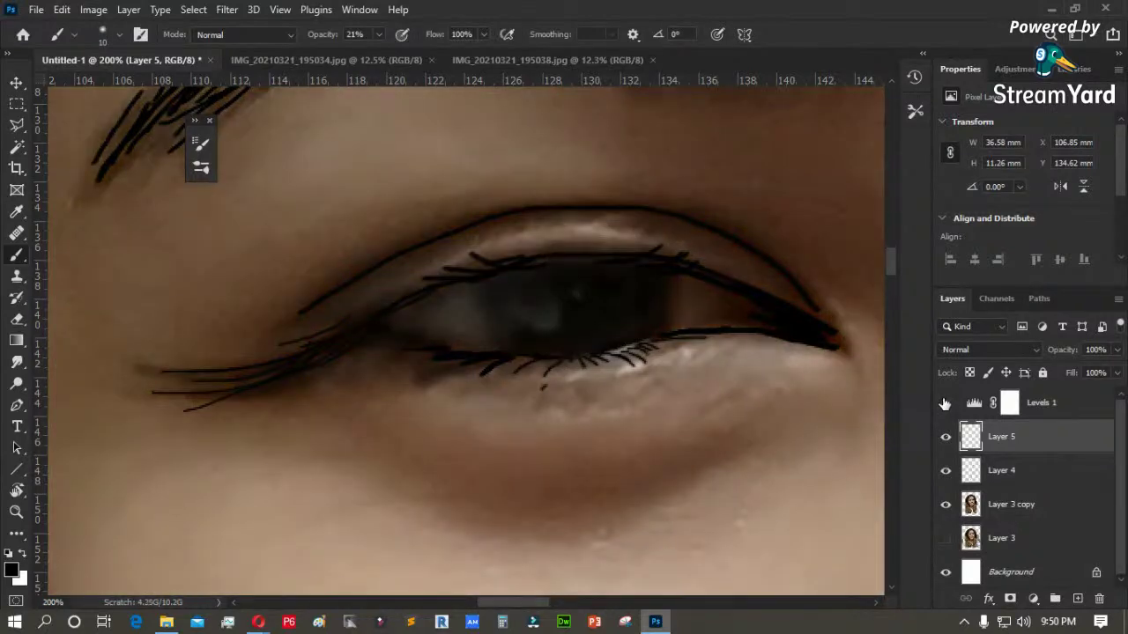
click(944, 402)
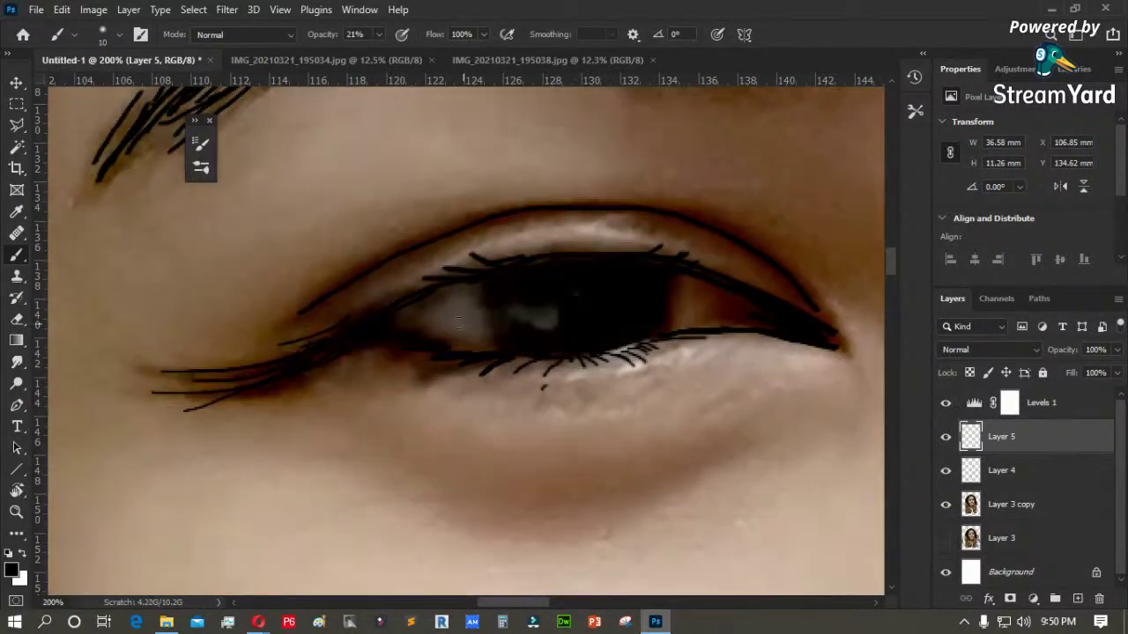
- Switch to the hard round brush with 100% opacity and a size of 10 px for painting the iris
right_click(605, 312)
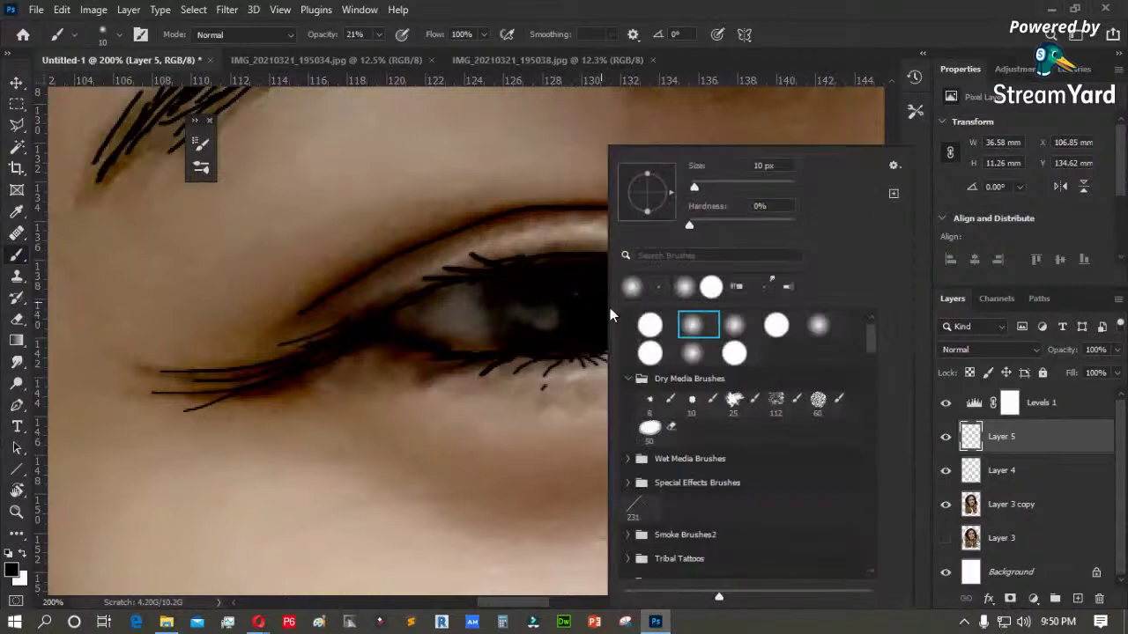
click(646, 327)
click(557, 280)
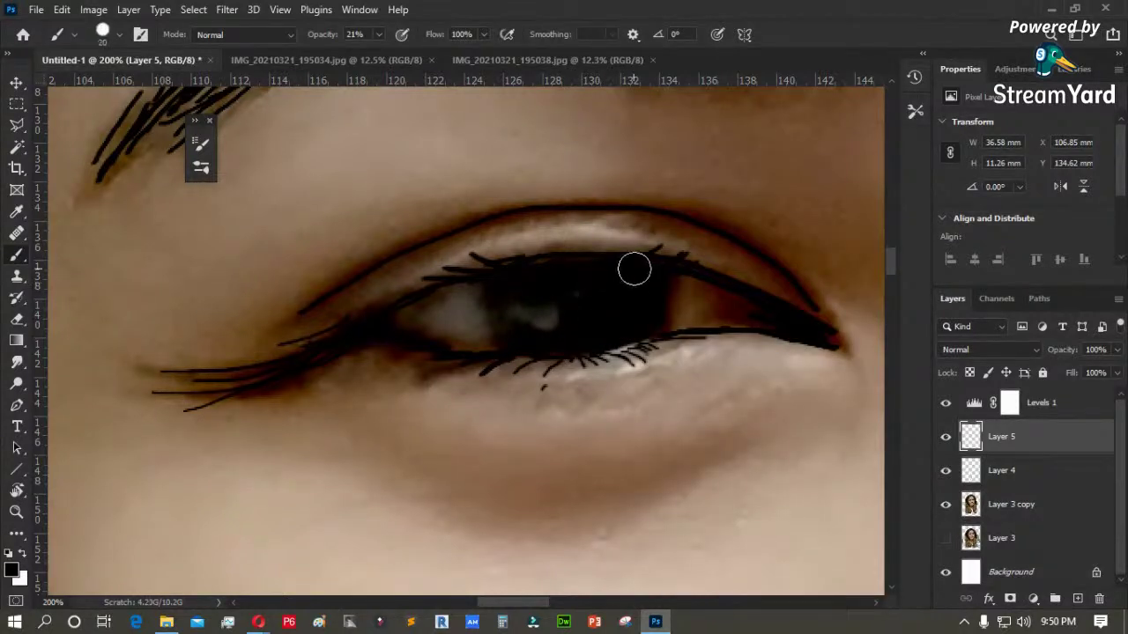
click(379, 34)
drag(379, 52, 503, 67)
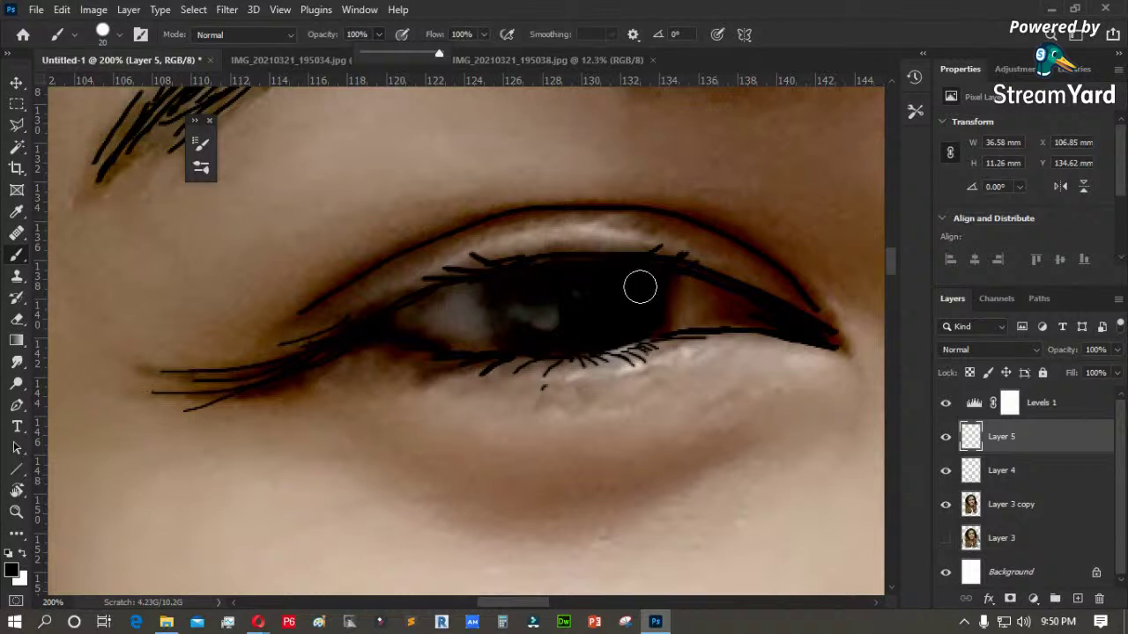
key(bracketleft)
key(bracketleft)
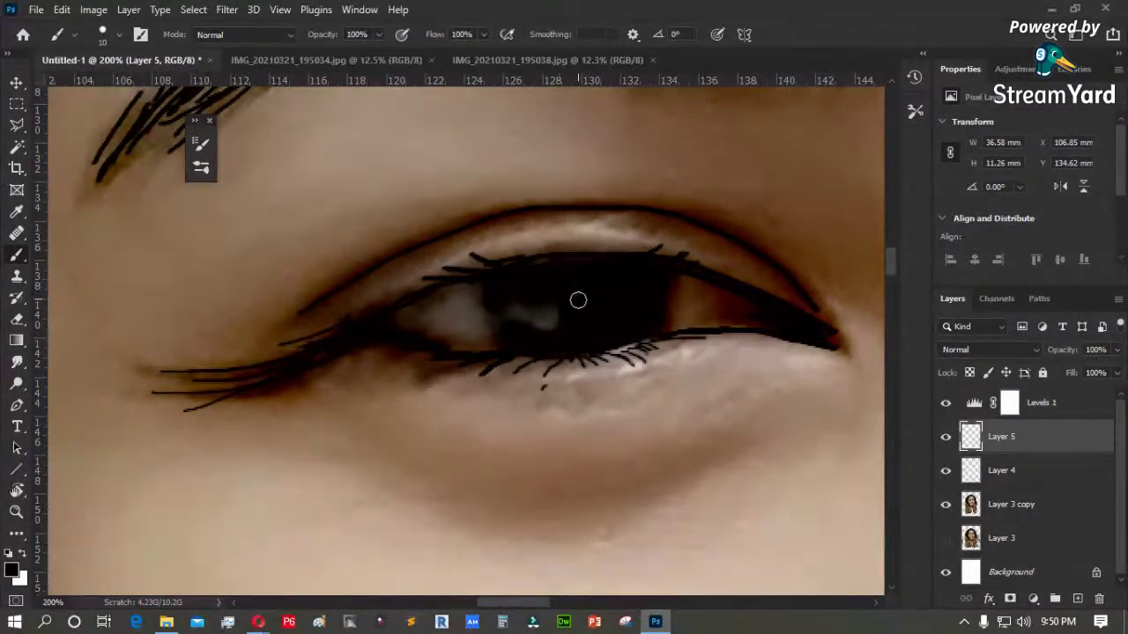
- Set the foreground colour to the dark grey #58584e for painting the iris highlight
key(i)
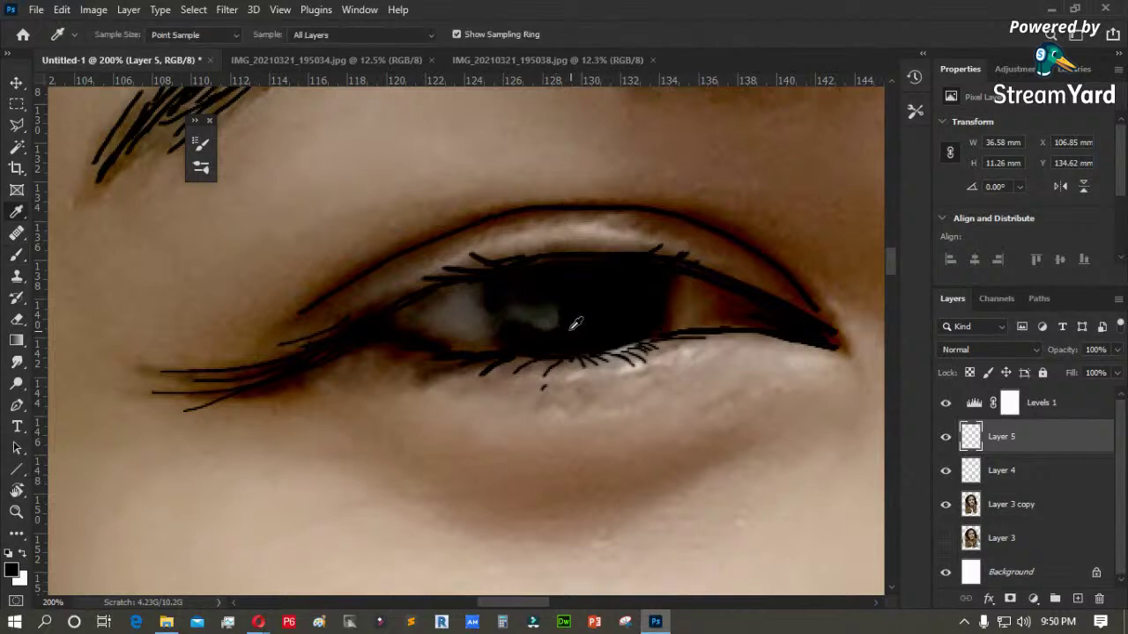
click(15, 573)
click(79, 279)
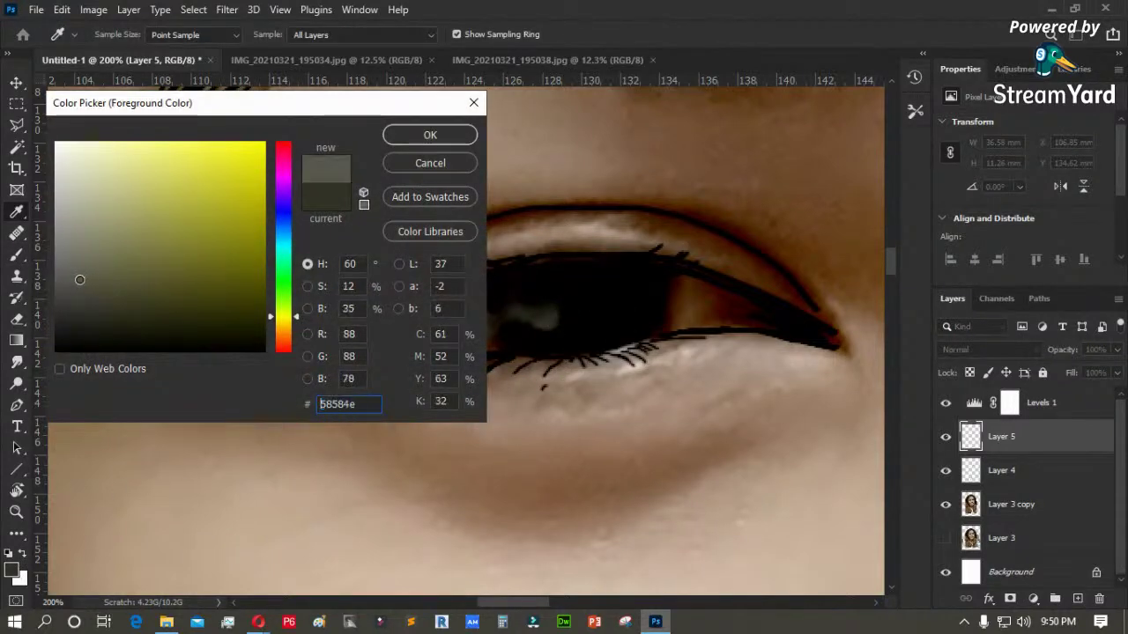
click(445, 137)
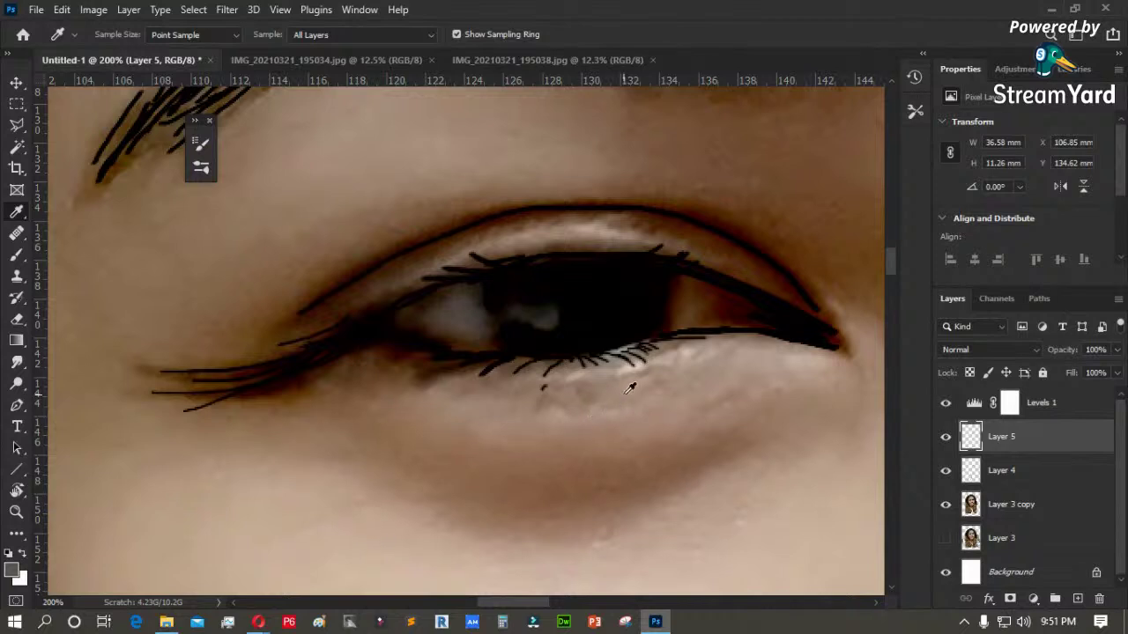
key(b)
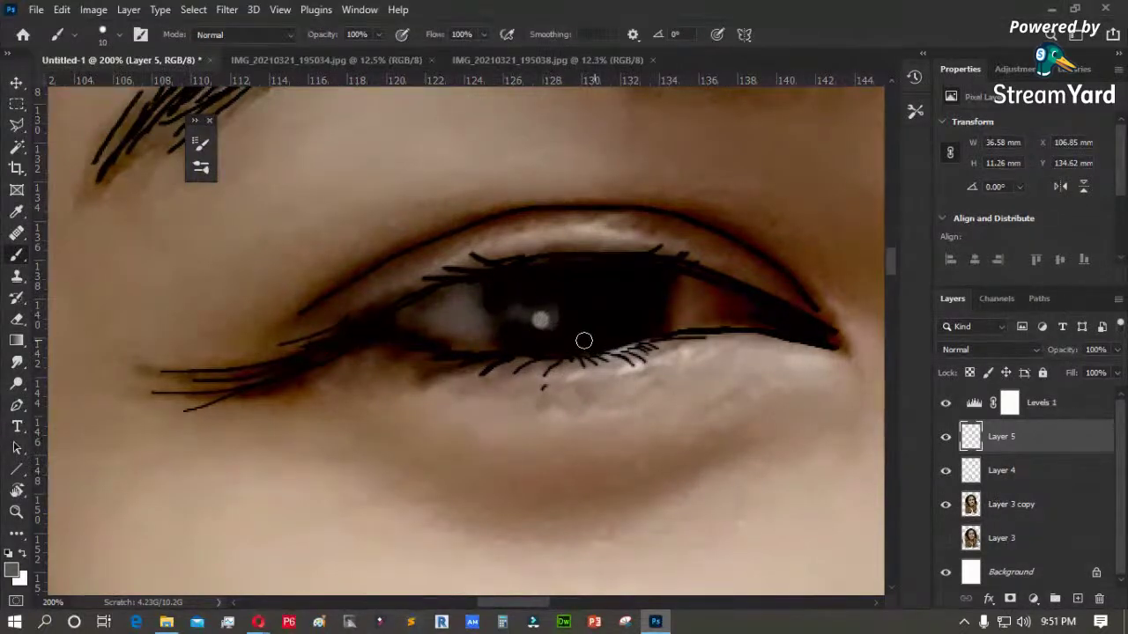
- Undo the full-strength highlight dabs, switch to the soft round brush and lower its opacity to 19%
key(ctrl+z)
right_click(584, 315)
click(633, 289)
click(633, 289)
click(545, 317)
key(ctrl+z)
click(377, 35)
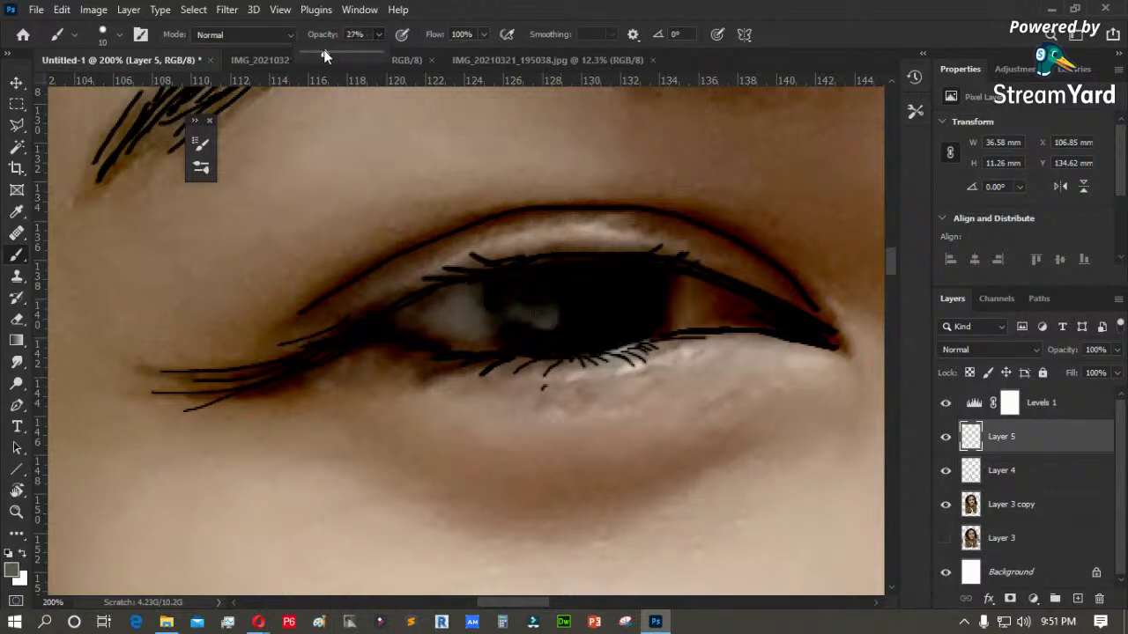
right_click(538, 308)
click(599, 290)
- Paint a soft grey highlight on the iris with the brush enlarged to 25 px
click(532, 314)
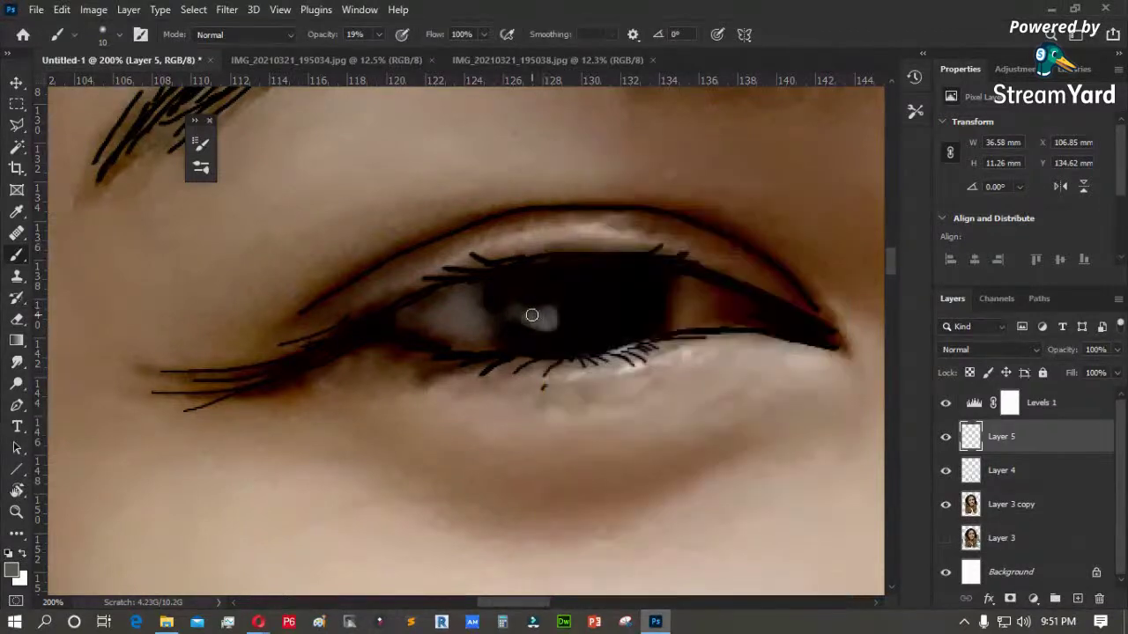
key(bracketright)
key(bracketright)
key(bracketright)
mouse_move(530, 318)
mouse_down()
mouse_move(543, 324)
mouse_move(521, 304)
mouse_move(551, 317)
mouse_move(599, 312)
mouse_move(573, 323)
mouse_move(544, 313)
mouse_up()
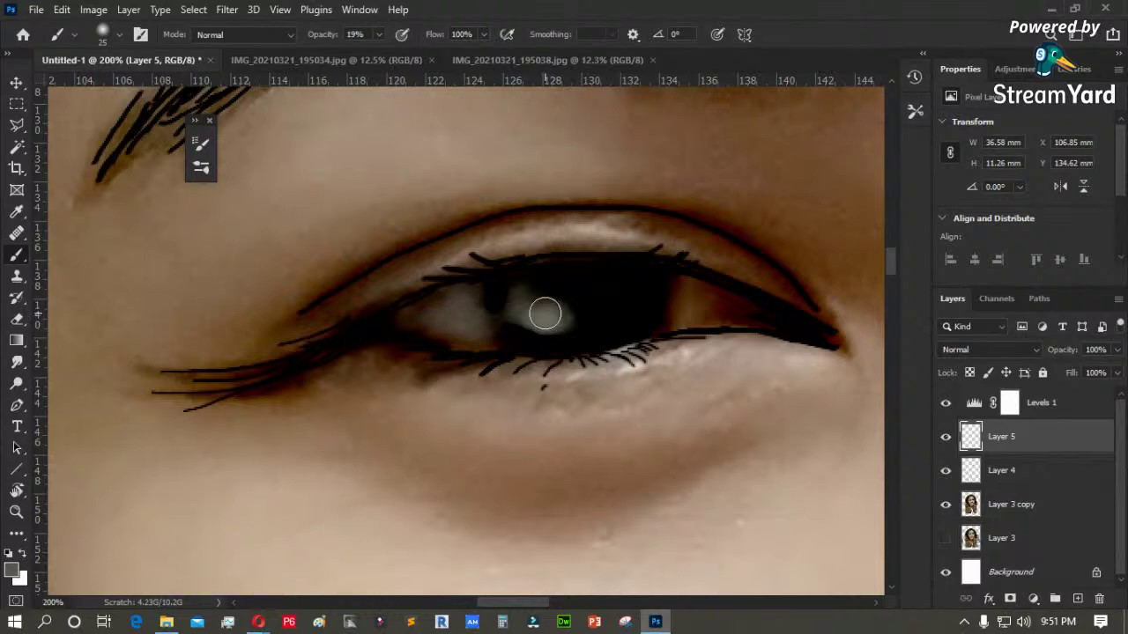
- Sample black from the iris, softly darken the area around its grey highlight and lower the brush opacity to 3%
key(ctrl+0)
key(z)
drag(568, 217, 345, 340)
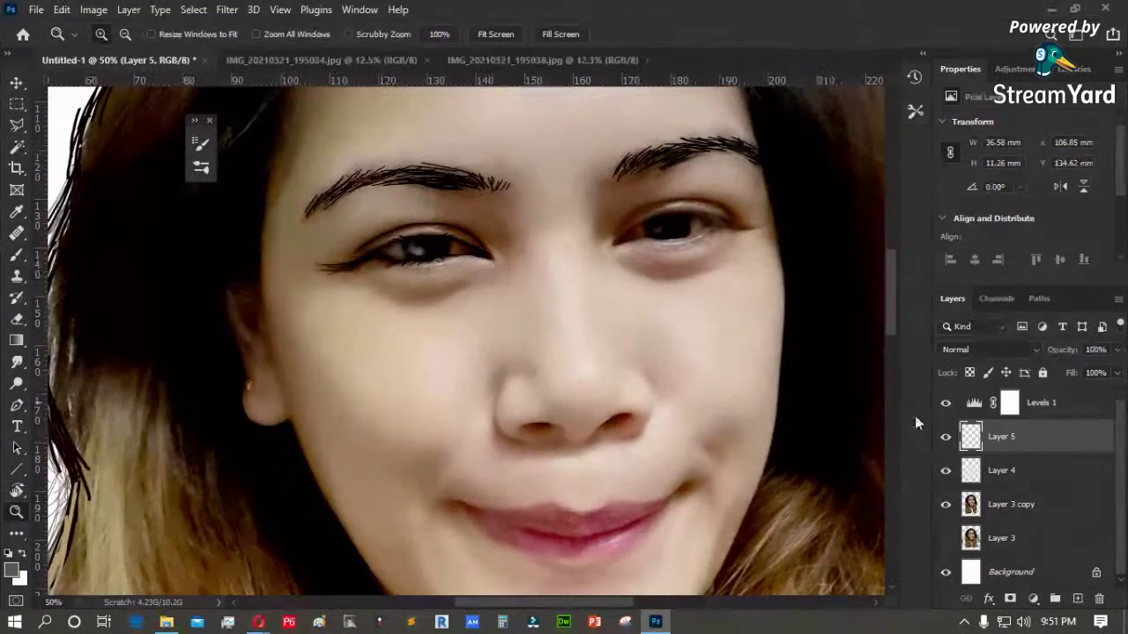
drag(519, 200, 304, 320)
drag(384, 221, 576, 393)
key(i)
click(600, 256)
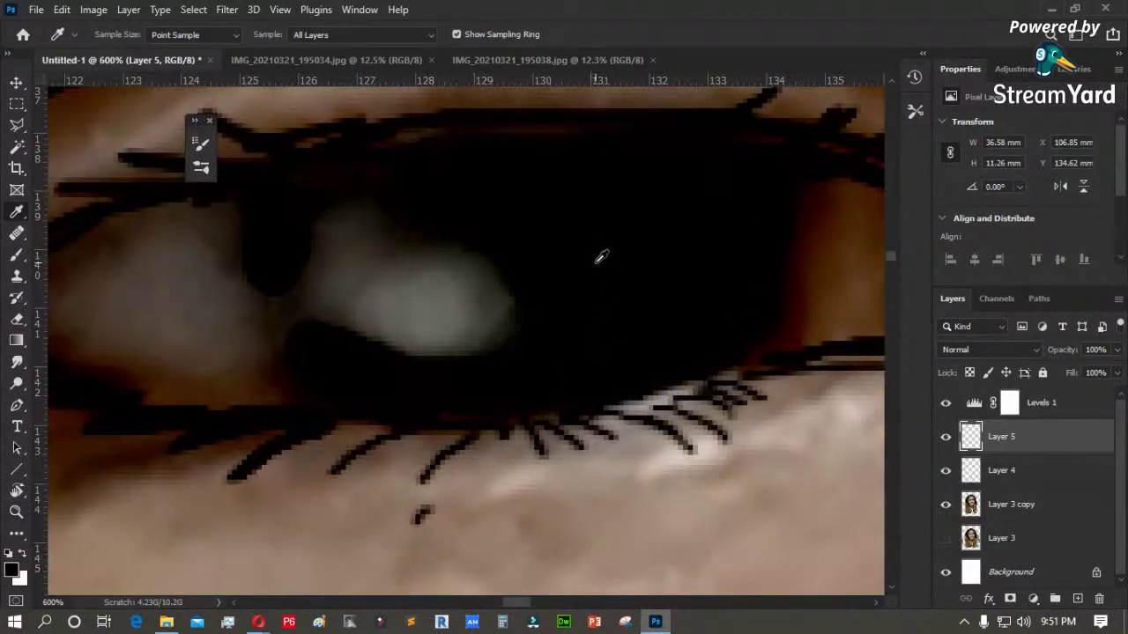
key(b)
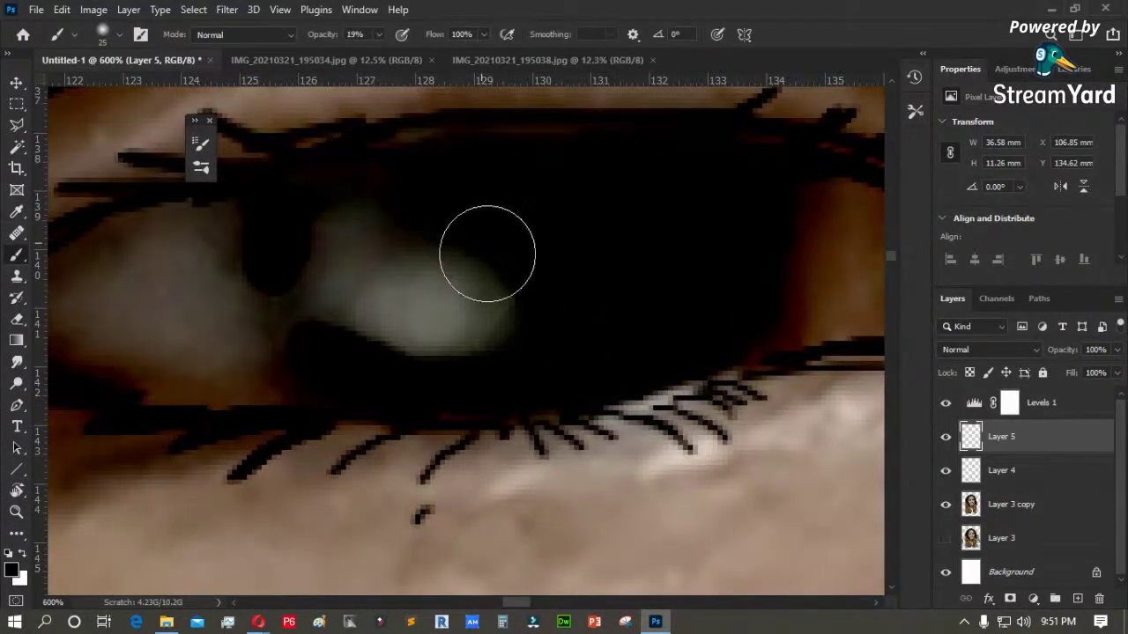
mouse_move(503, 307)
mouse_down()
mouse_move(324, 282)
mouse_move(331, 301)
mouse_move(319, 315)
mouse_move(288, 215)
mouse_move(278, 228)
mouse_move(285, 335)
mouse_move(289, 311)
mouse_move(341, 352)
mouse_move(352, 335)
mouse_move(418, 335)
mouse_move(413, 345)
mouse_move(405, 298)
mouse_move(408, 335)
mouse_up()
drag(370, 58, 360, 56)
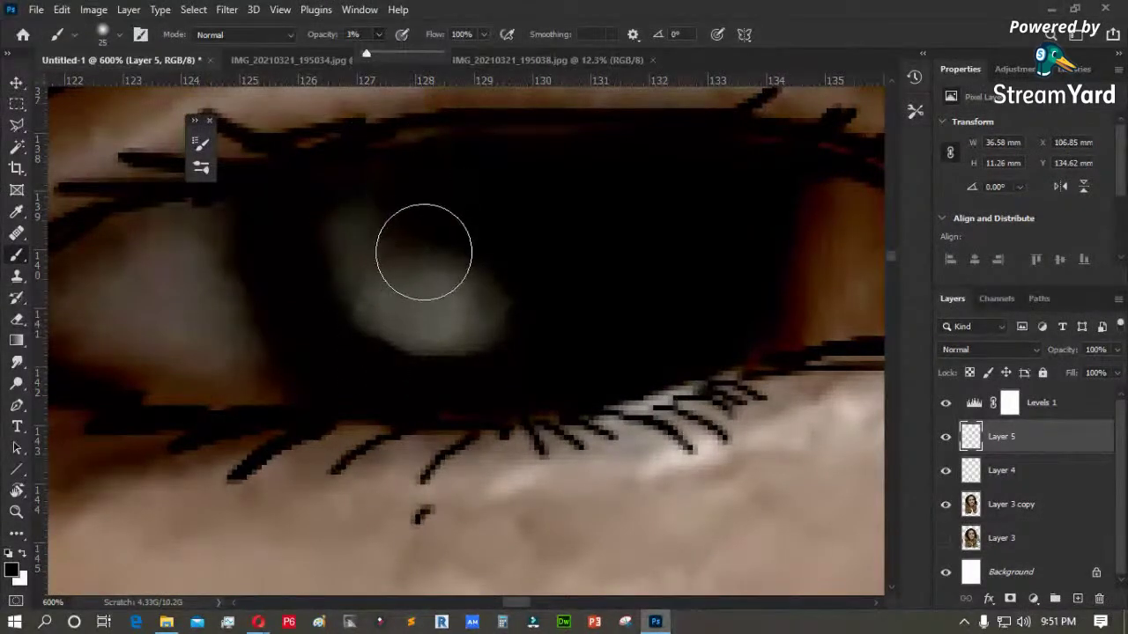
- Switch to the Smudge tool, choose a round tip and reduce its size to 10 px
click(16, 363)
right_click(495, 211)
click(484, 290)
click(819, 37)
key([)
key([)
key([)
key([)
key([)
key([)
key([)
key([)
key([)
- Smudge the edges of the iris highlight outward, lowering the smudge strength to 70%
mouse_move(407, 318)
mouse_down()
mouse_move(418, 350)
mouse_move(456, 355)
mouse_move(460, 334)
mouse_up()
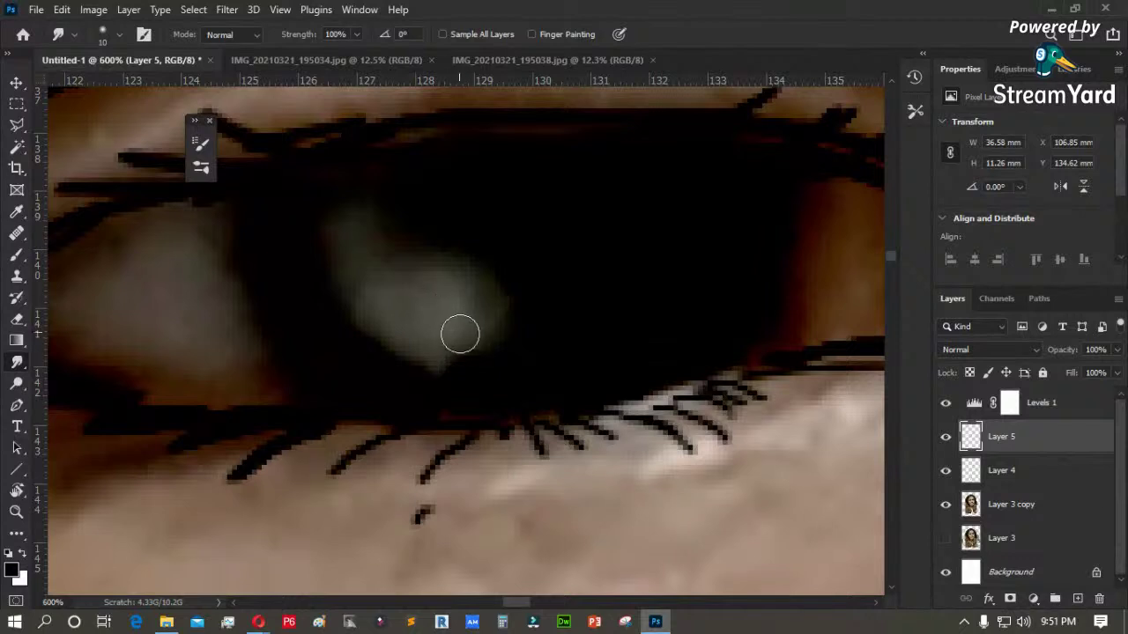
click(356, 34)
drag(352, 53, 334, 53)
drag(479, 340, 526, 370)
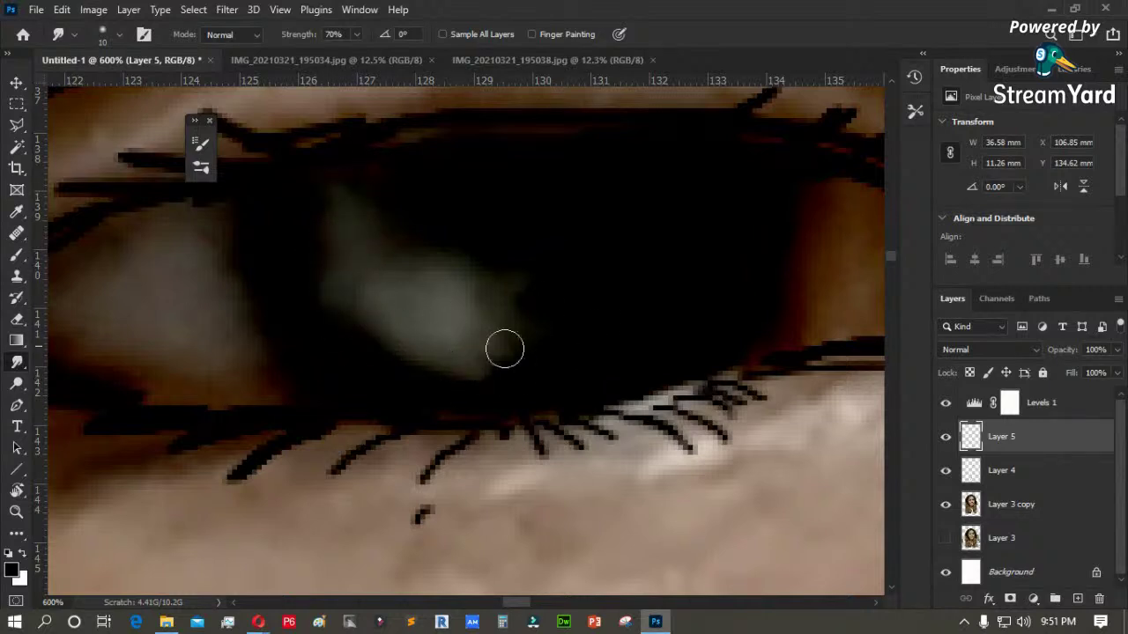
- Examine the smudged iris highlight in the context of the whole face
key(ctrl+0)
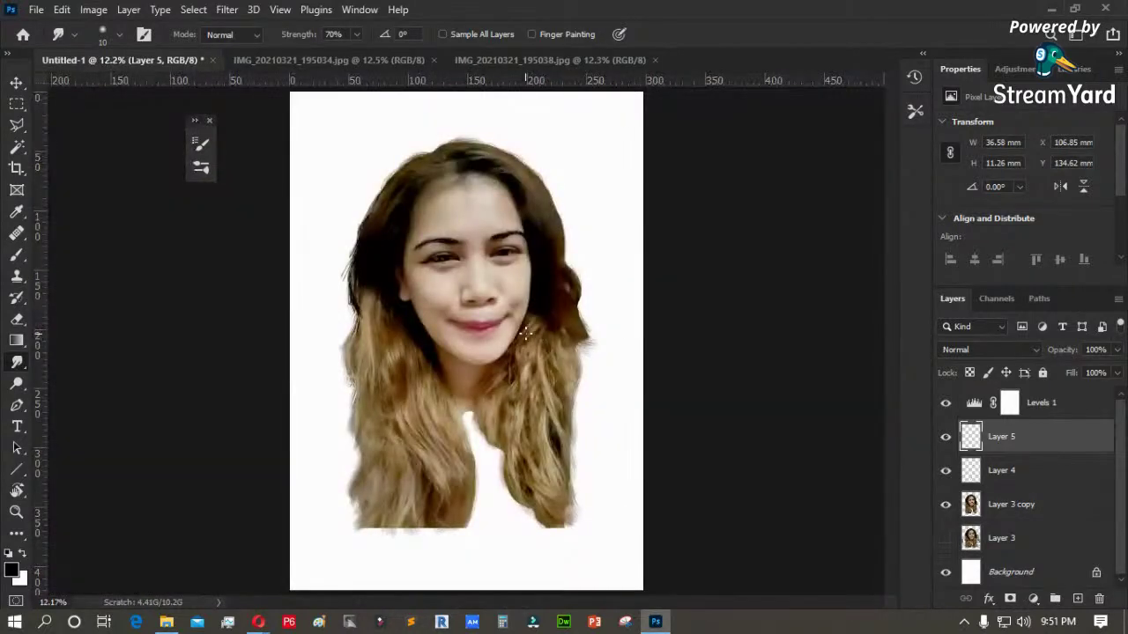
key(z)
drag(510, 270, 347, 307)
drag(476, 227, 485, 428)
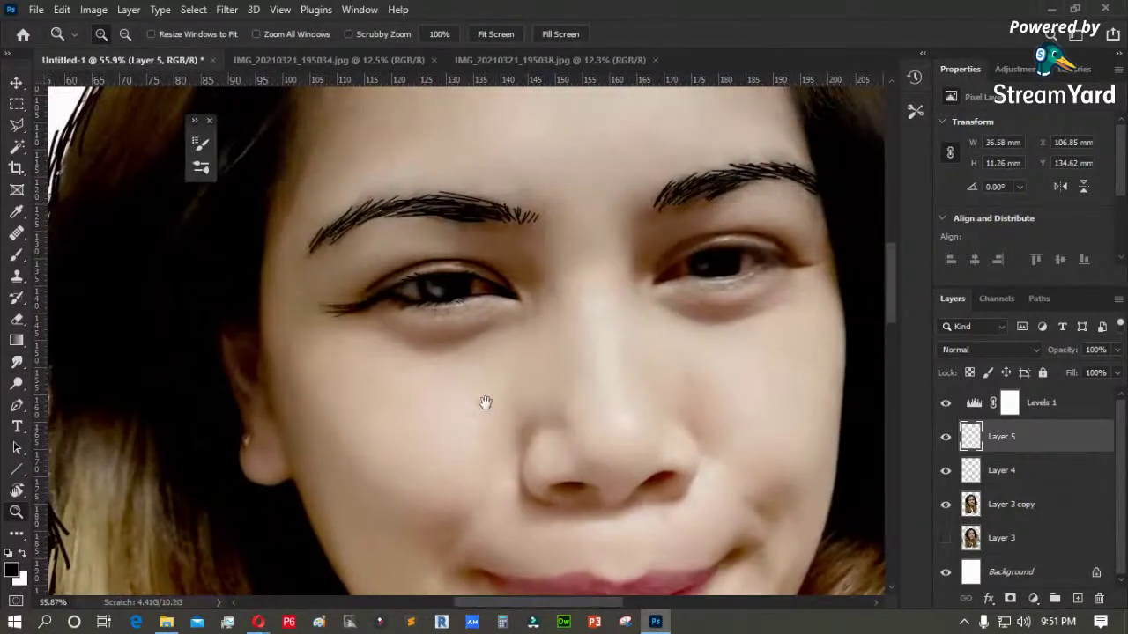
drag(354, 353, 333, 364)
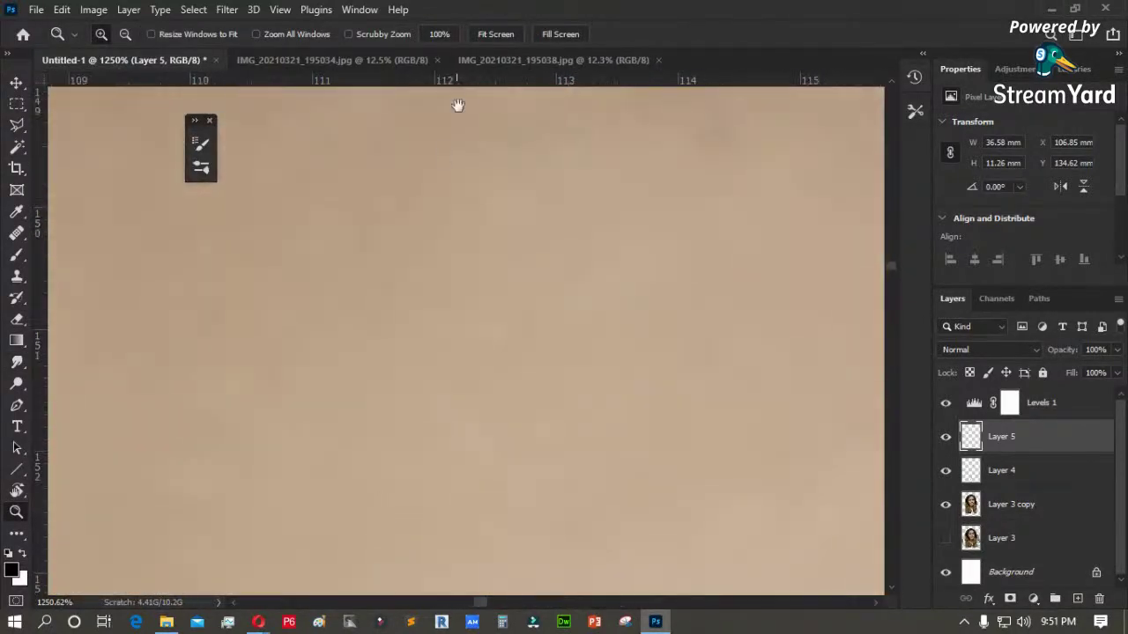
click(498, 35)
double_click(383, 308)
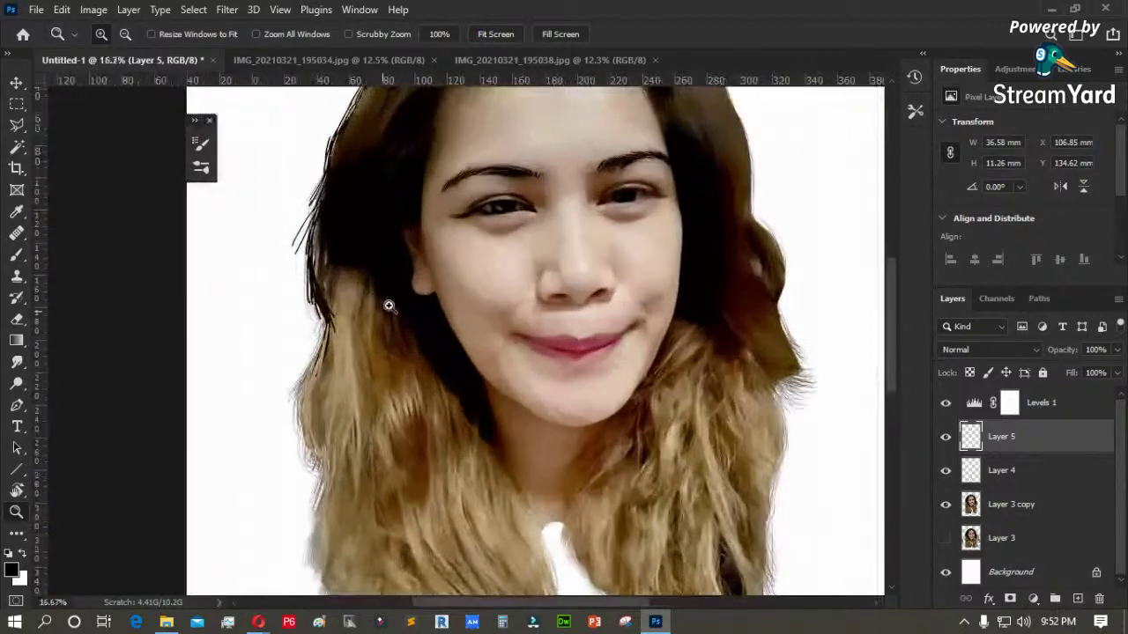
- Sample the iris's dark colour and softly paint over the iris with a 45 px brush at 3% opacity
drag(559, 154, 447, 251)
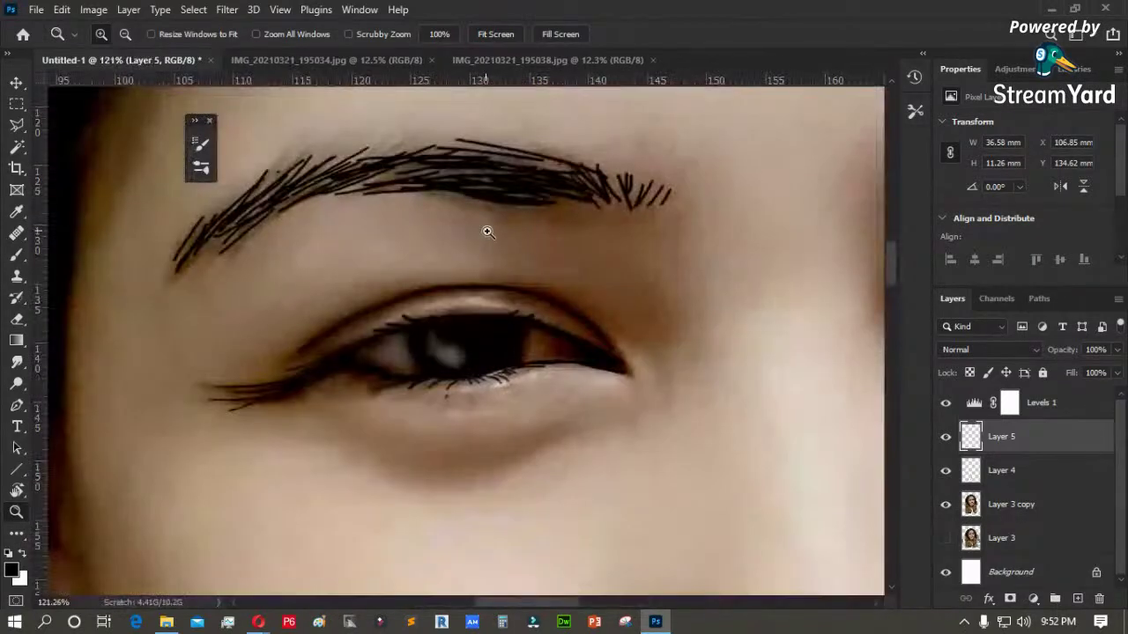
key(i)
click(494, 334)
key(b)
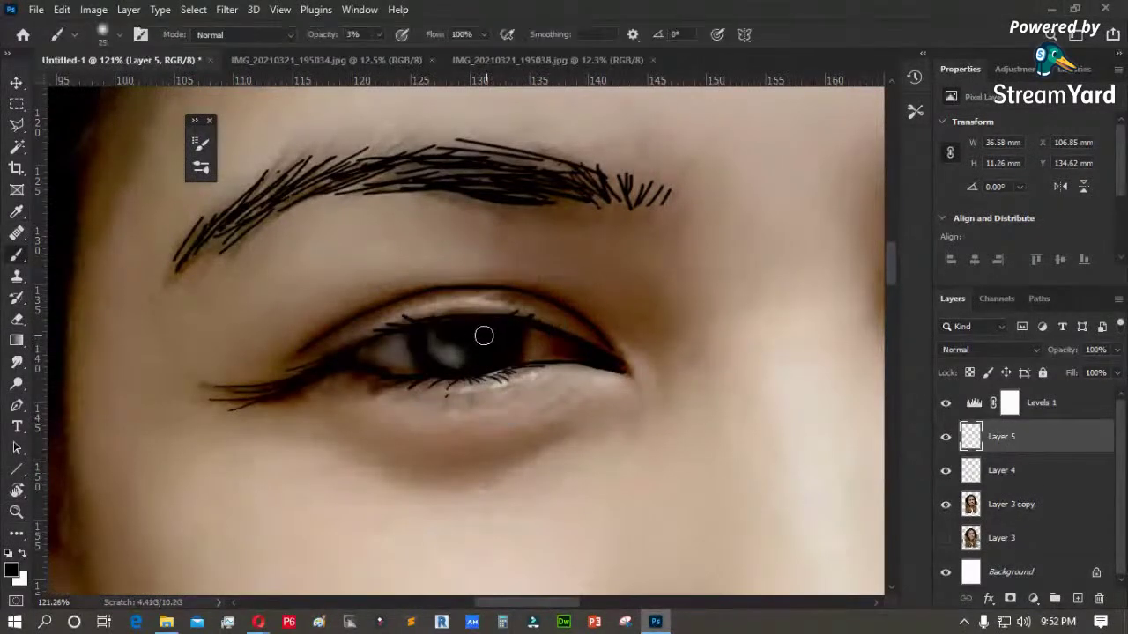
mouse_move(447, 351)
mouse_down()
mouse_move(458, 358)
mouse_move(441, 340)
mouse_move(501, 358)
mouse_up()
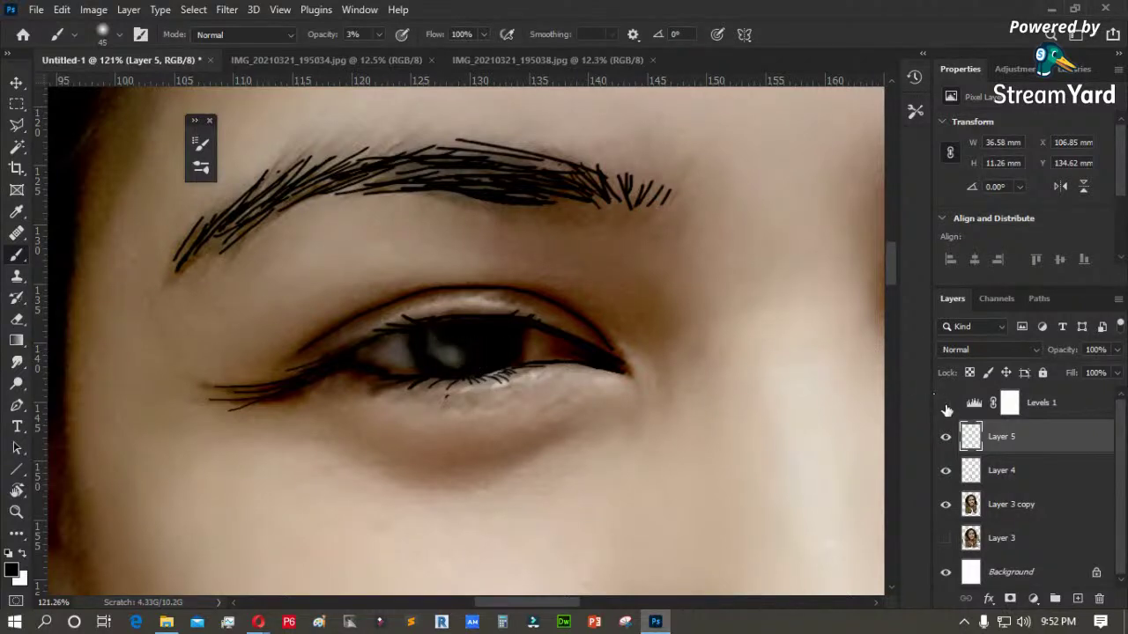
- Toggle the visibility of Levels 1 and examine the painted eye and the whole portrait
click(945, 406)
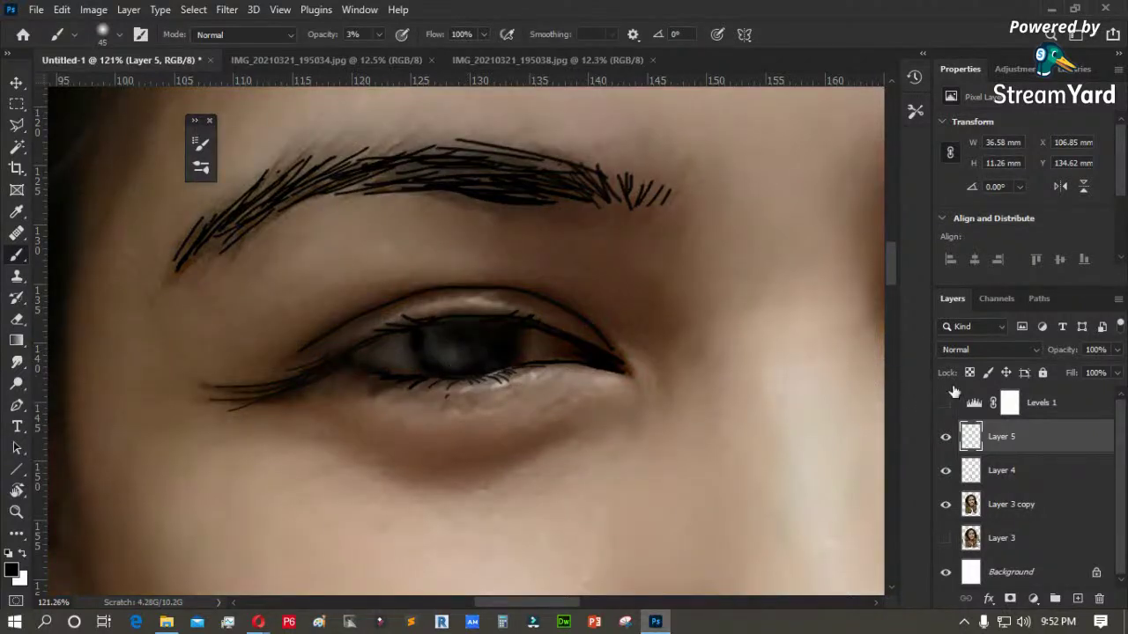
click(945, 402)
click(1053, 405)
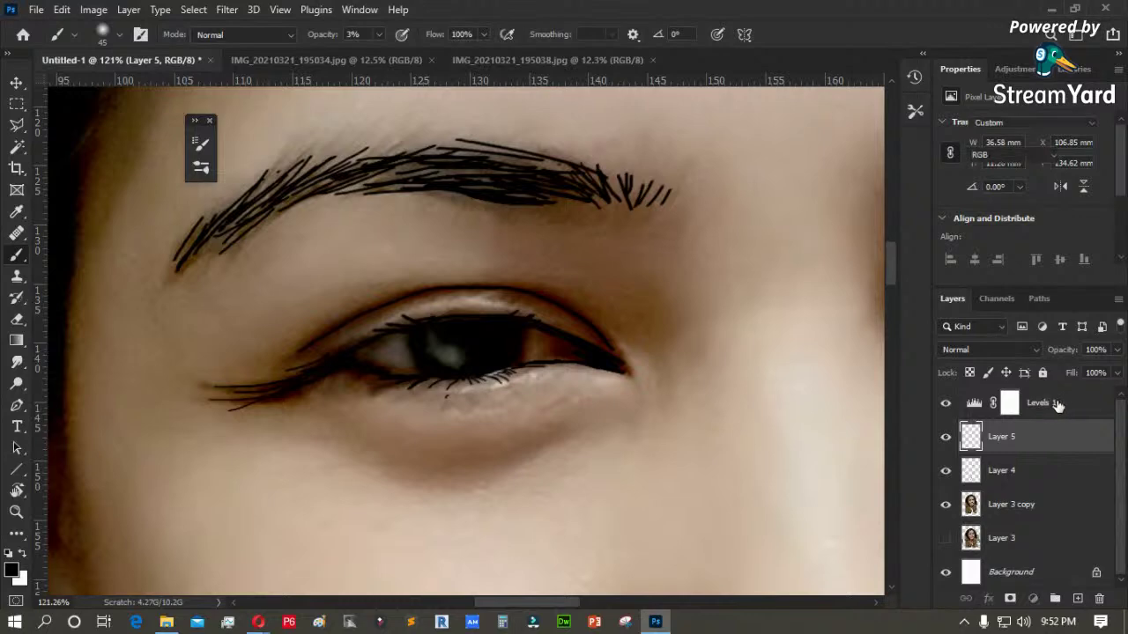
key(x)
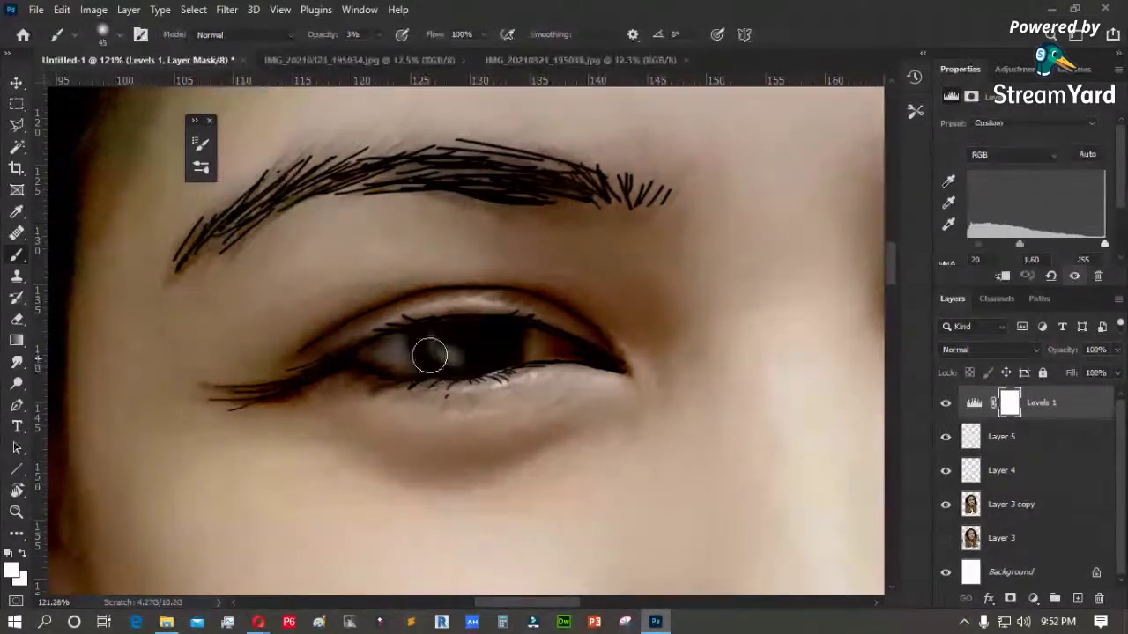
key(ctrl+0)
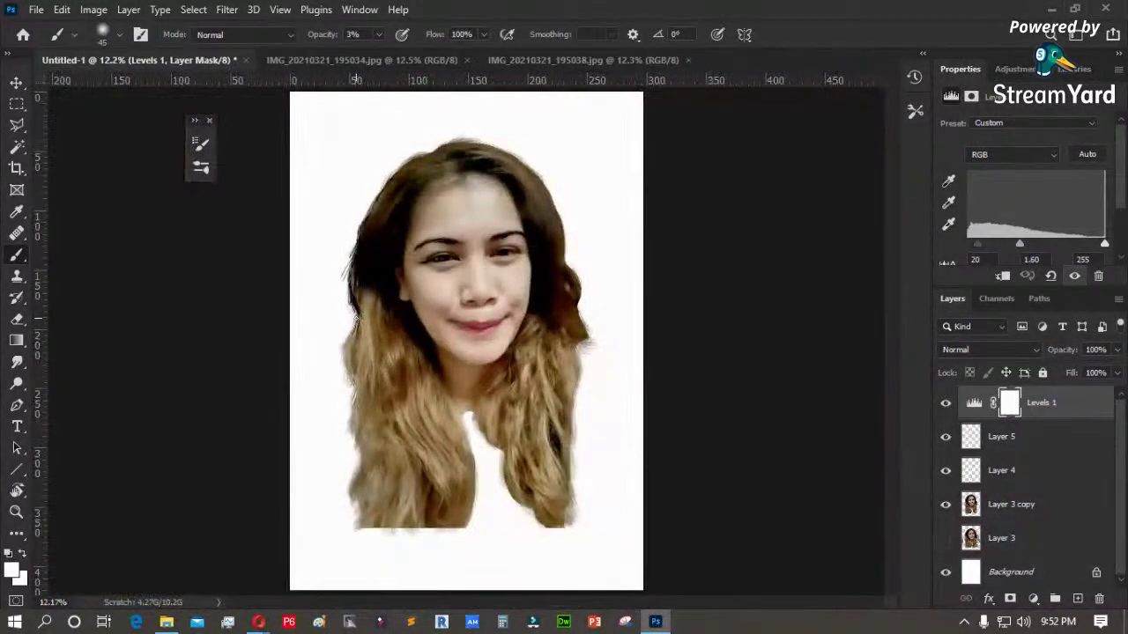
key(z)
drag(566, 191, 428, 360)
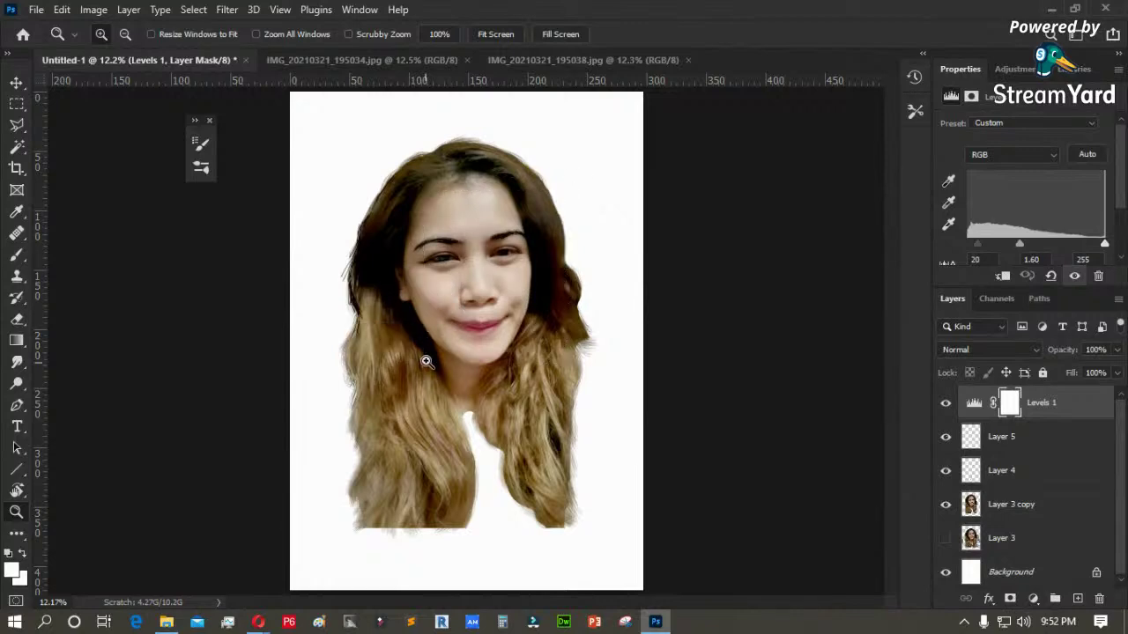
- Add a new empty layer directly above Layer 5 for the nose lines
drag(361, 182, 556, 314)
click(1015, 441)
key(ctrl+shift+alt+n)
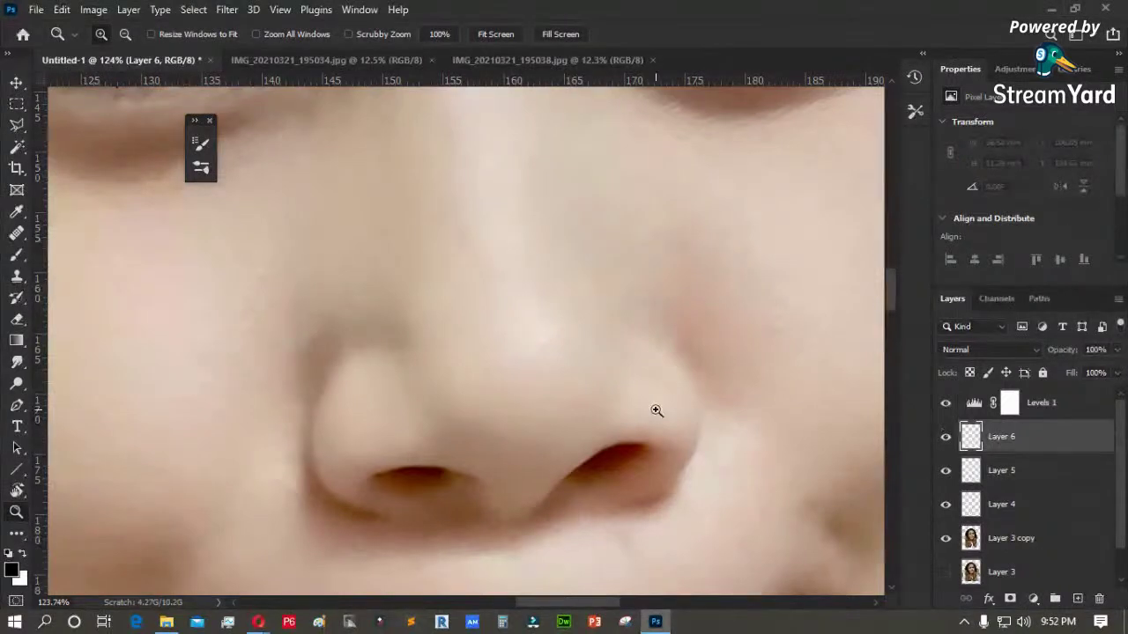
- Switch to the slanted 27° brush tip at a size of 8 px and raise the opacity to 100%
key(b)
right_click(339, 424)
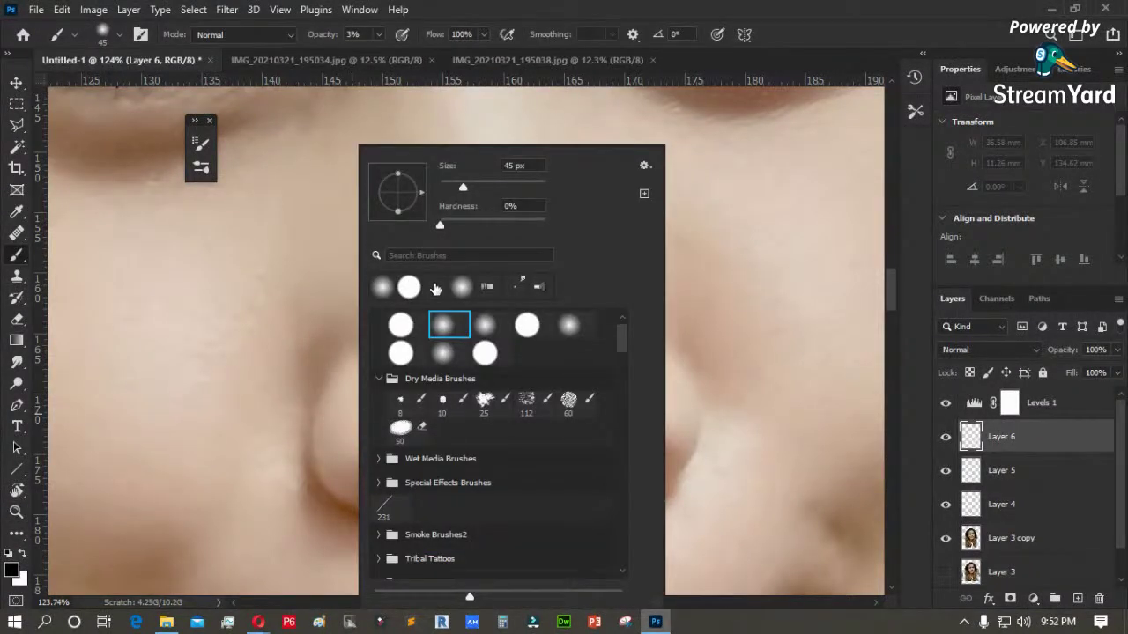
click(434, 287)
double_click(831, 33)
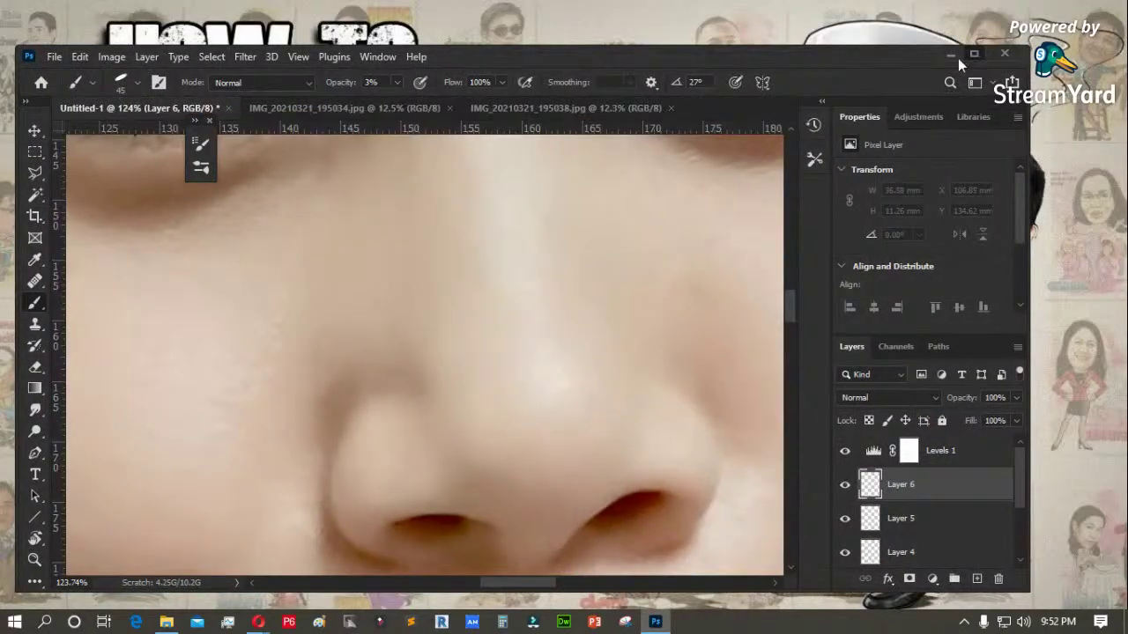
click(973, 55)
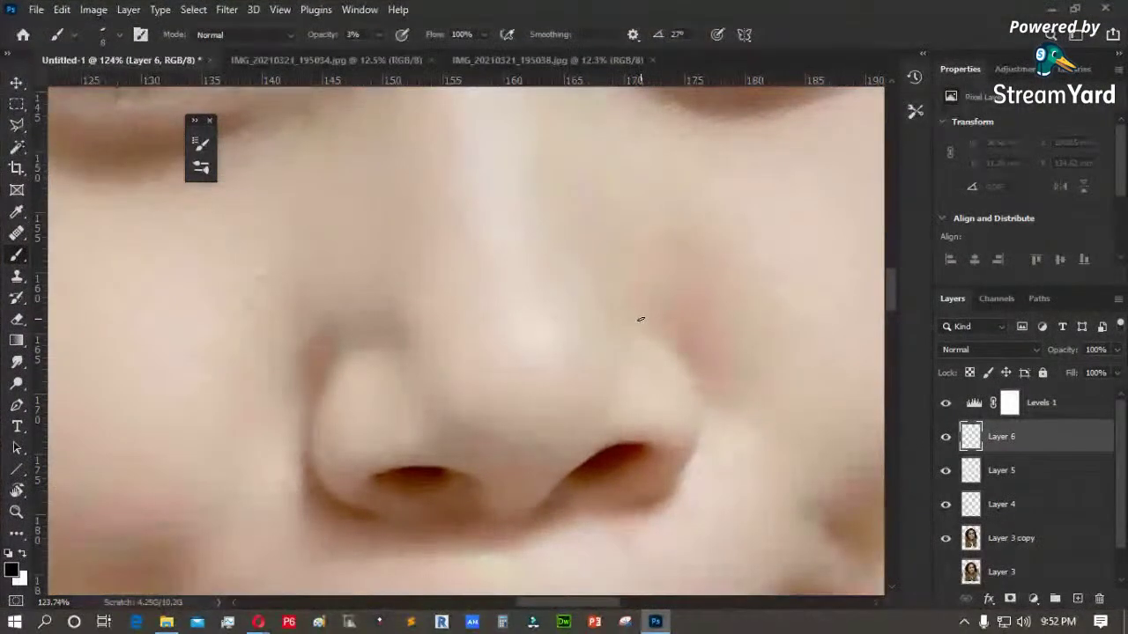
click(382, 34)
drag(392, 52, 450, 54)
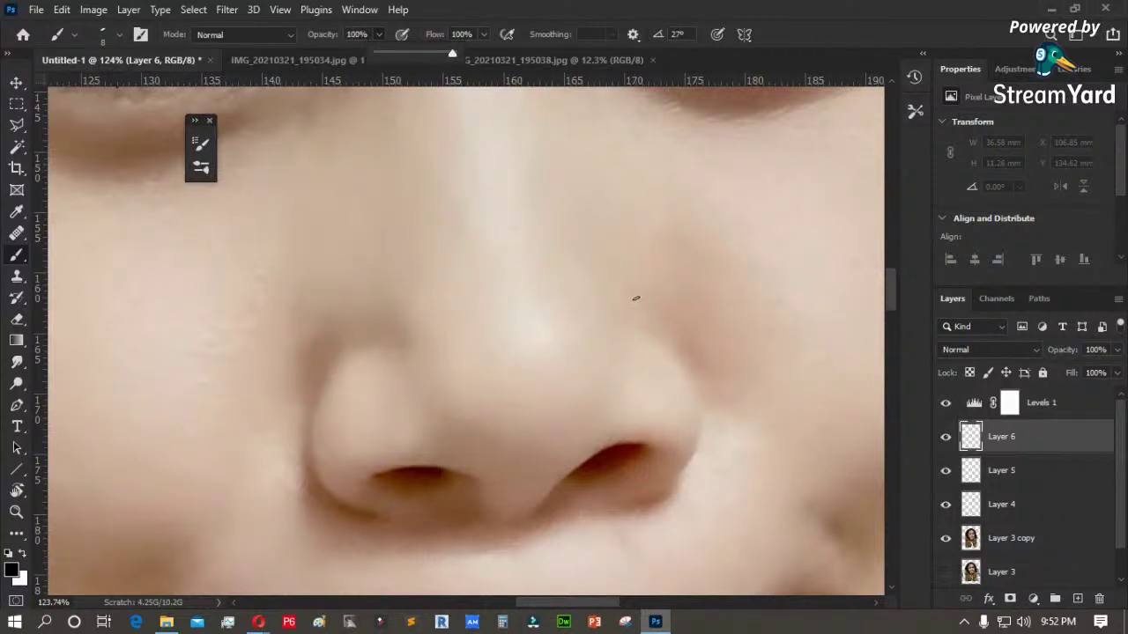
- Outline both nose wings, the nostrils and the base of the nose in black with a 6 px brush
drag(630, 304, 693, 386)
key(ctrl+z)
mouse_move(636, 305)
mouse_down()
mouse_move(688, 373)
mouse_move(697, 445)
mouse_up()
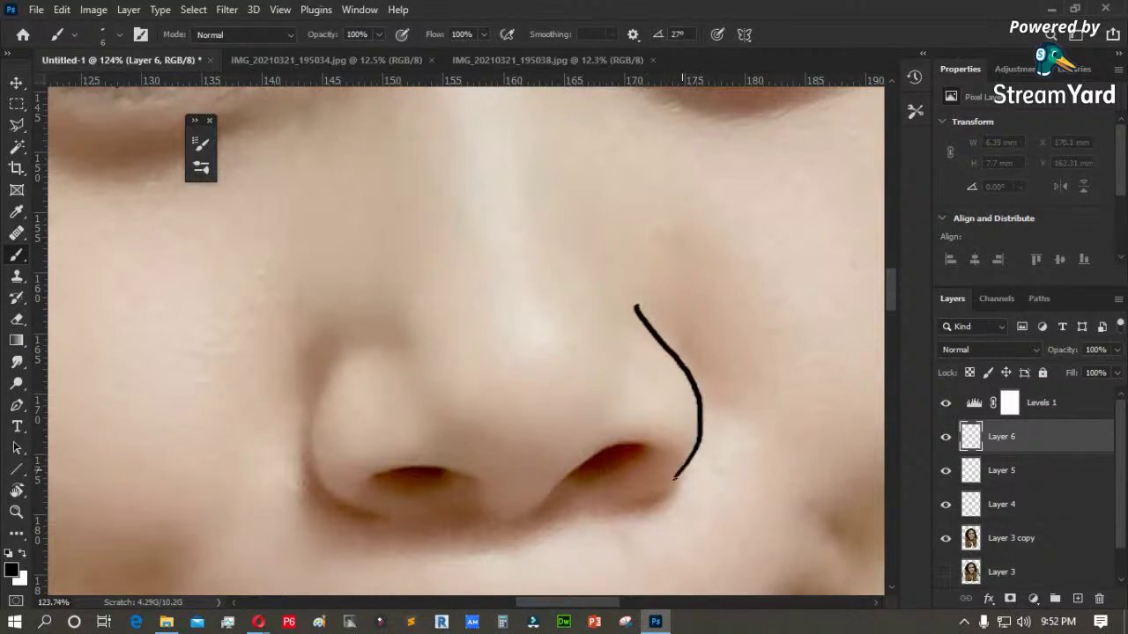
drag(426, 402, 437, 347)
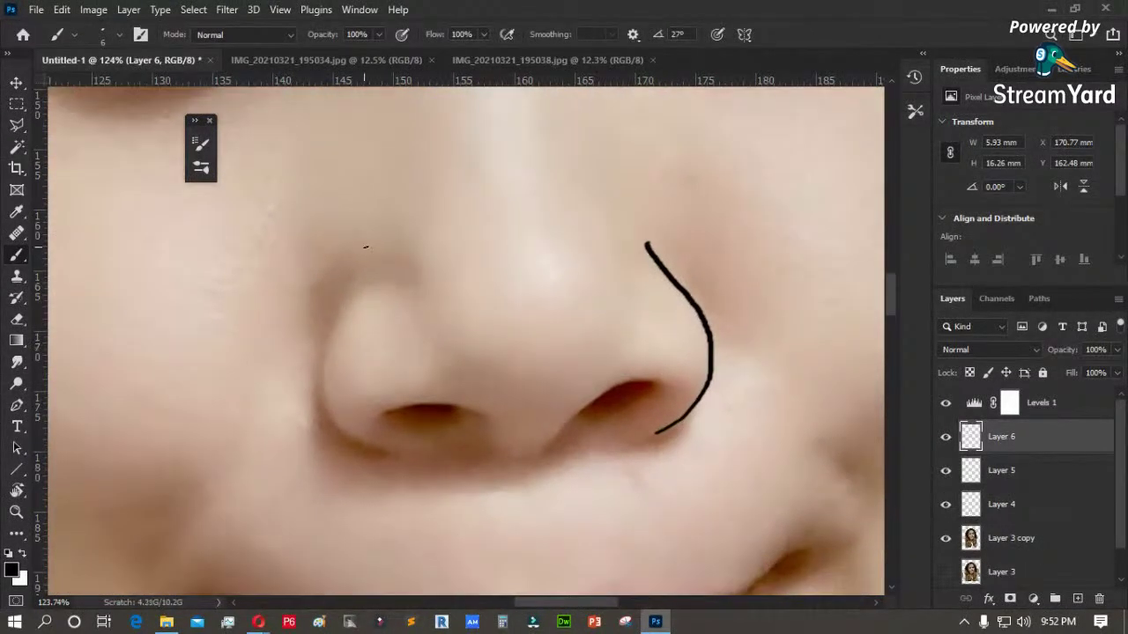
mouse_move(357, 282)
mouse_down()
mouse_move(328, 368)
mouse_move(351, 432)
mouse_up()
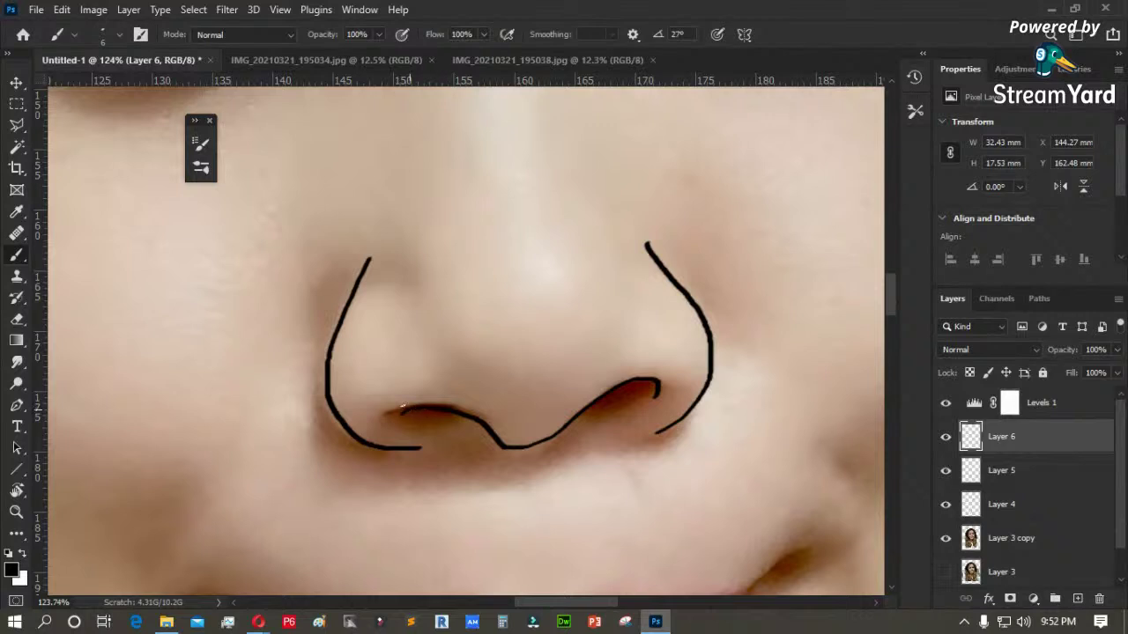
key(ctrl+z)
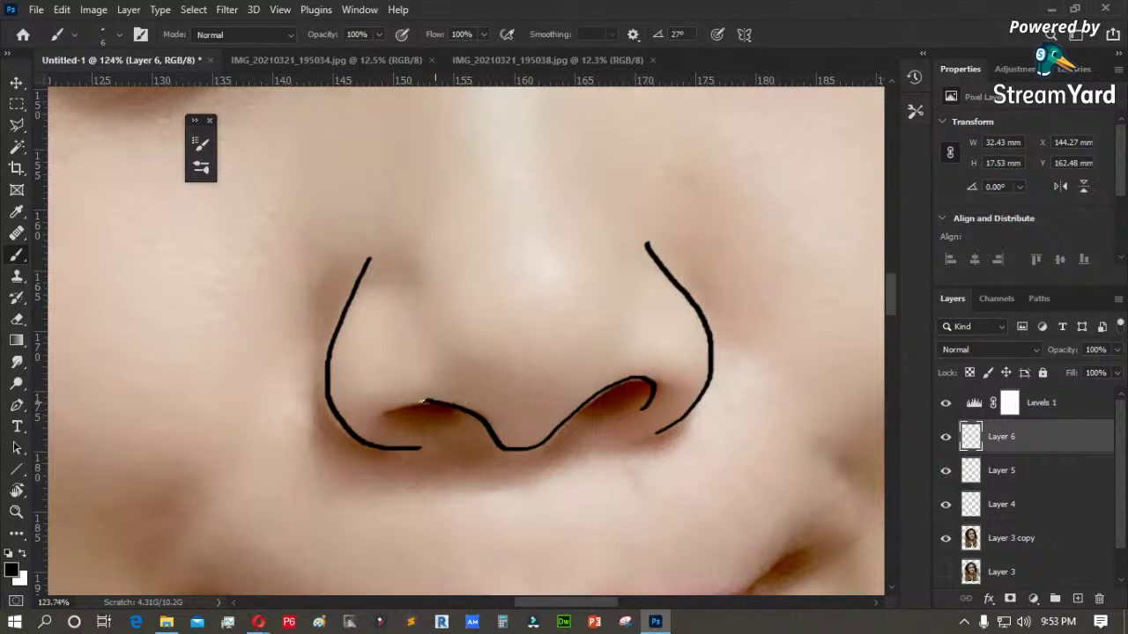
- Outline the upper lip and the line between the lips in black on Layer 6 with the 6 px brush
drag(619, 312, 358, 184)
drag(349, 356, 511, 209)
drag(578, 313, 624, 307)
mouse_move(743, 275)
mouse_down()
mouse_move(668, 318)
mouse_move(551, 326)
mouse_move(465, 350)
mouse_move(400, 323)
mouse_move(301, 344)
mouse_move(189, 327)
mouse_move(407, 410)
mouse_move(509, 413)
mouse_up()
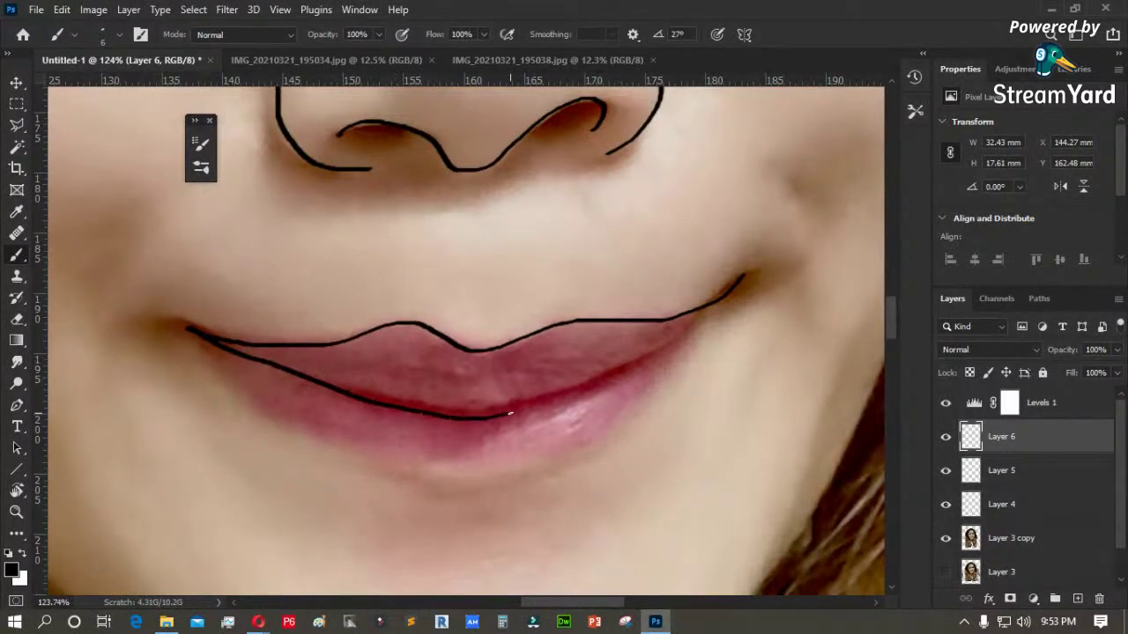
drag(648, 352, 725, 289)
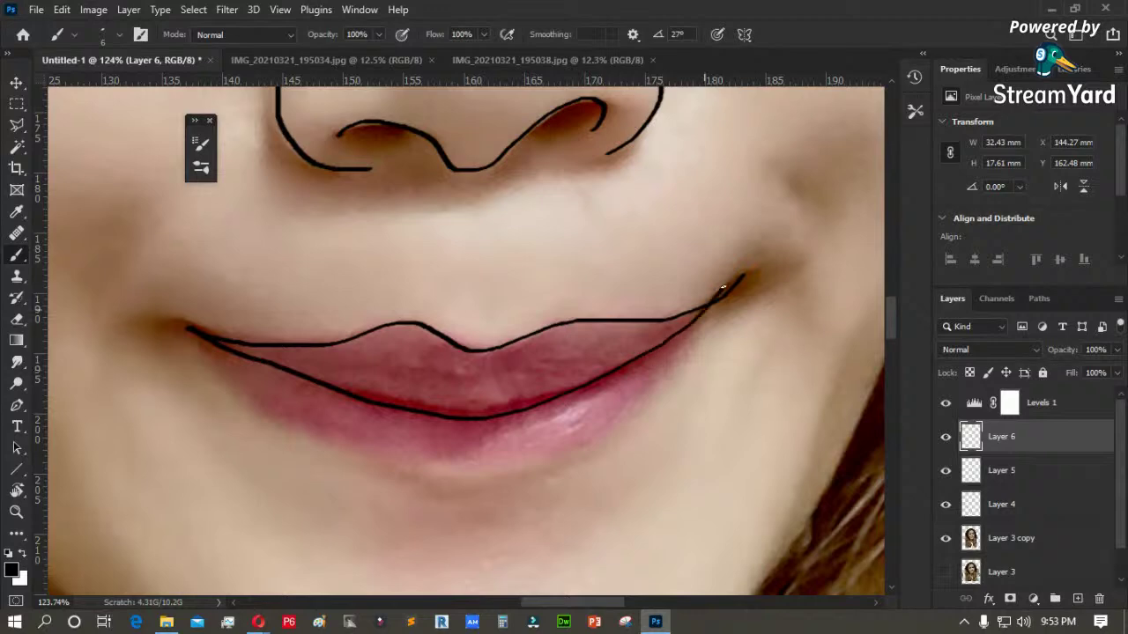
- Outline the lower lip in black from corner to corner, redrawing its right half and erasing the stray stroke end at the middle
mouse_move(693, 328)
mouse_down()
mouse_move(584, 444)
mouse_move(444, 468)
mouse_move(385, 467)
mouse_move(295, 427)
mouse_move(193, 342)
mouse_move(279, 422)
mouse_move(396, 470)
mouse_move(466, 479)
mouse_move(522, 476)
mouse_move(604, 442)
mouse_move(698, 325)
mouse_up()
key(ctrl+z)
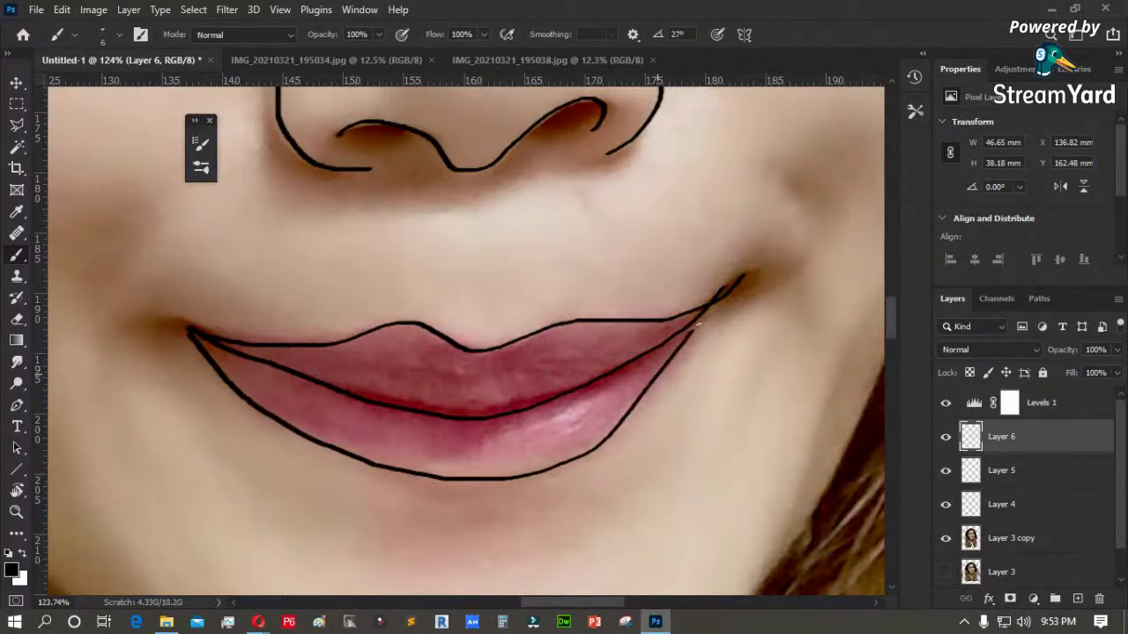
key(e)
mouse_move(617, 432)
mouse_down()
mouse_move(650, 470)
mouse_move(639, 484)
mouse_move(524, 519)
mouse_move(533, 479)
mouse_up()
key(b)
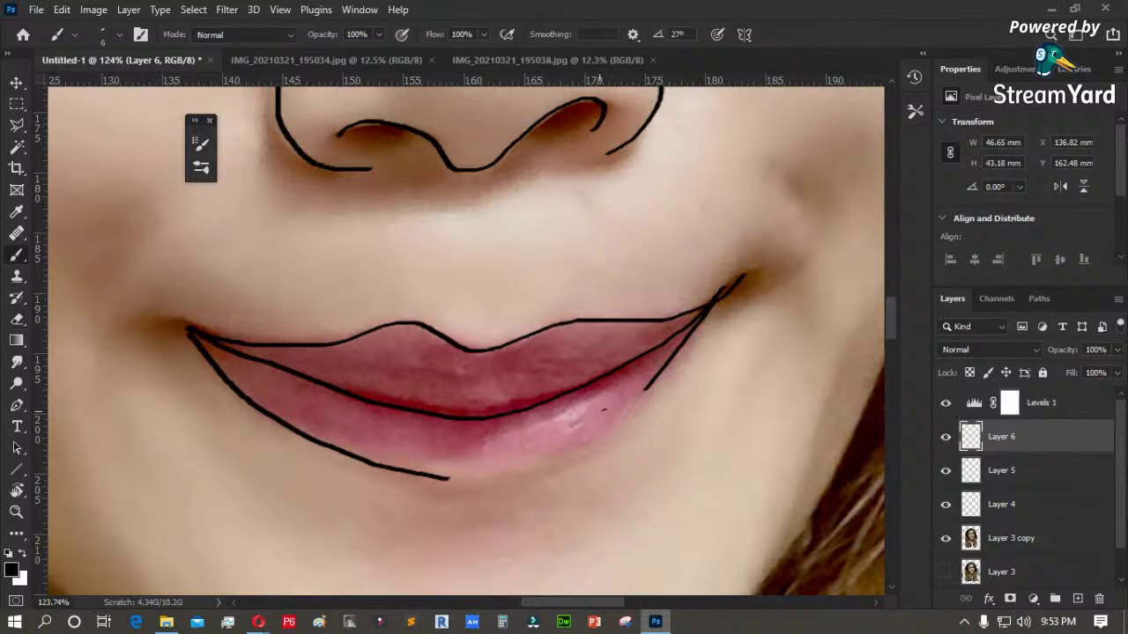
mouse_move(593, 437)
mouse_down()
mouse_move(548, 463)
mouse_move(482, 476)
mouse_up()
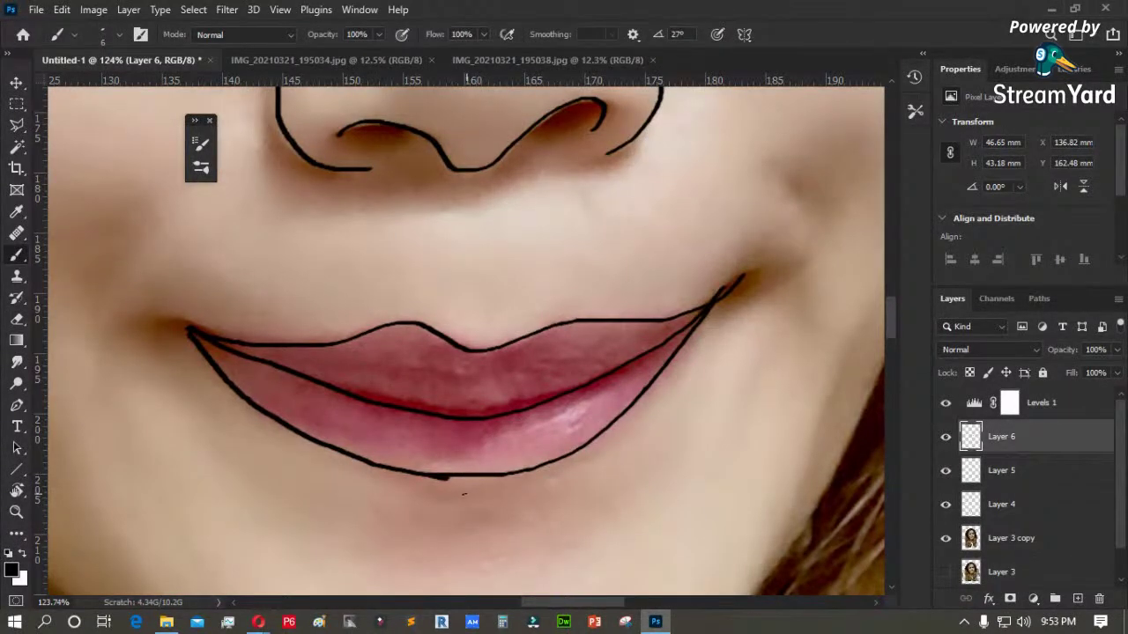
key(e)
click(427, 540)
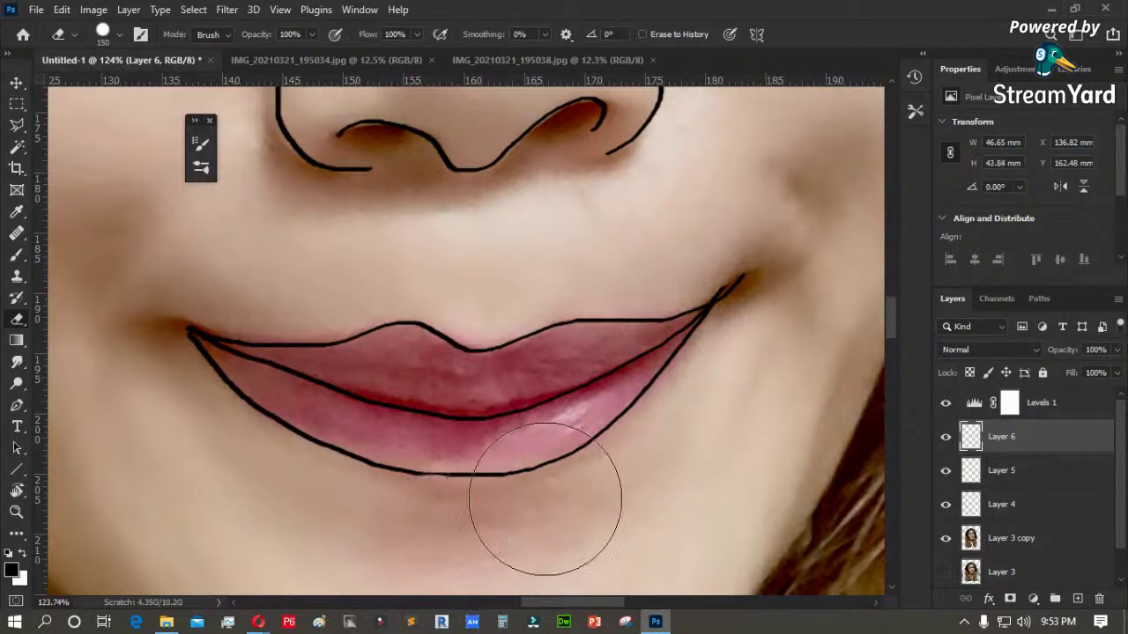
- Hide the Levels 1 adjustment layer and examine the eyes and the whole portrait
key(ctrl+0)
key(z)
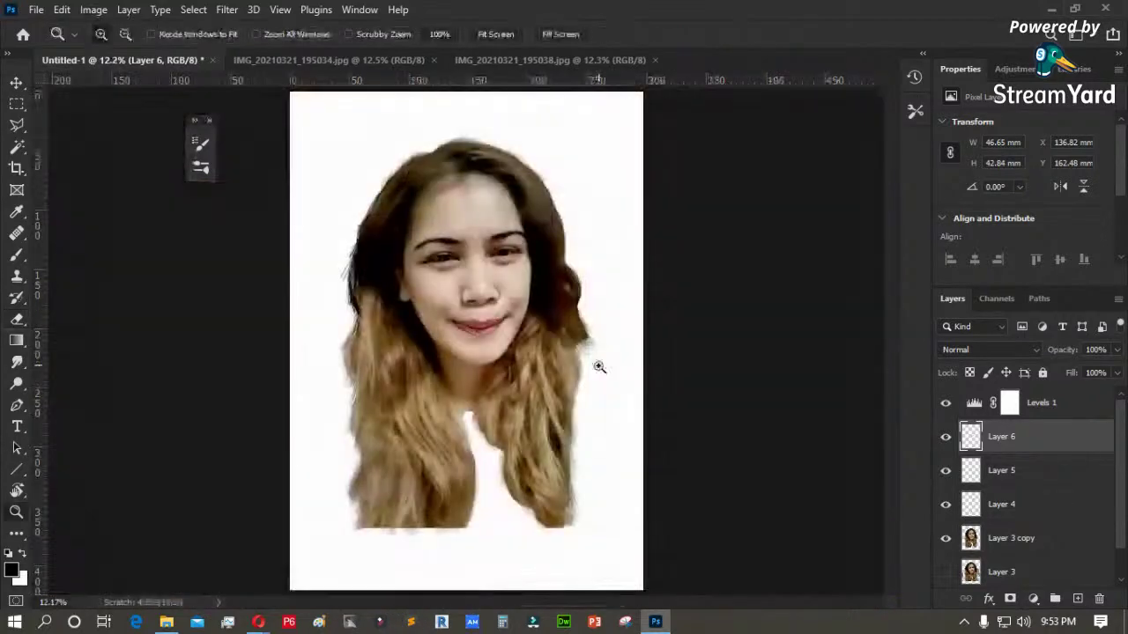
click(542, 221)
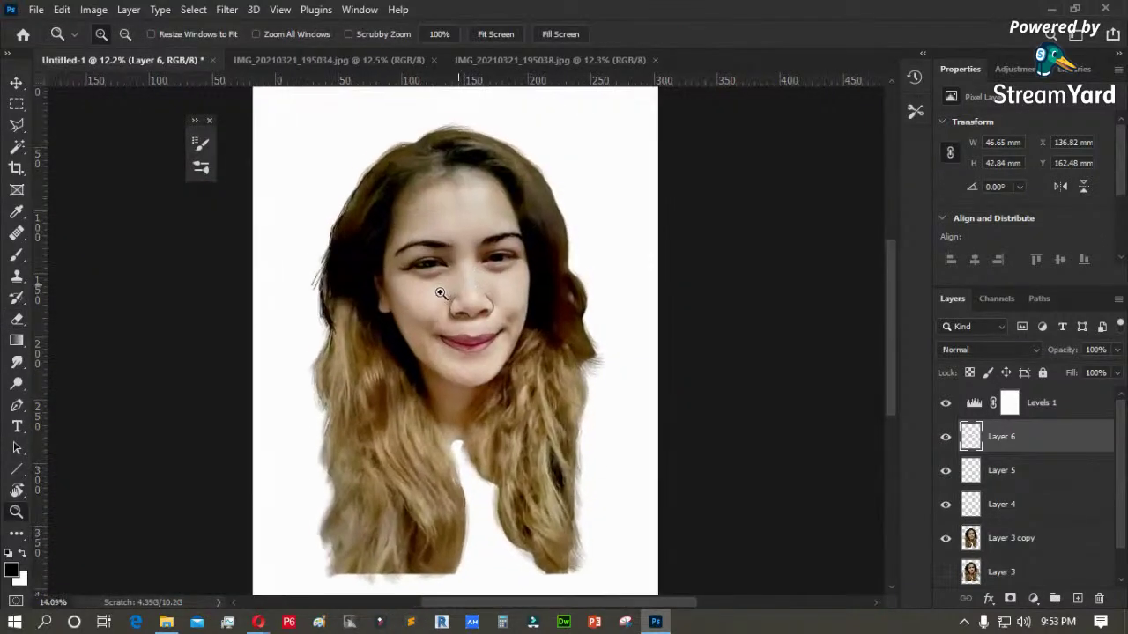
scroll(441, 294, up, 8)
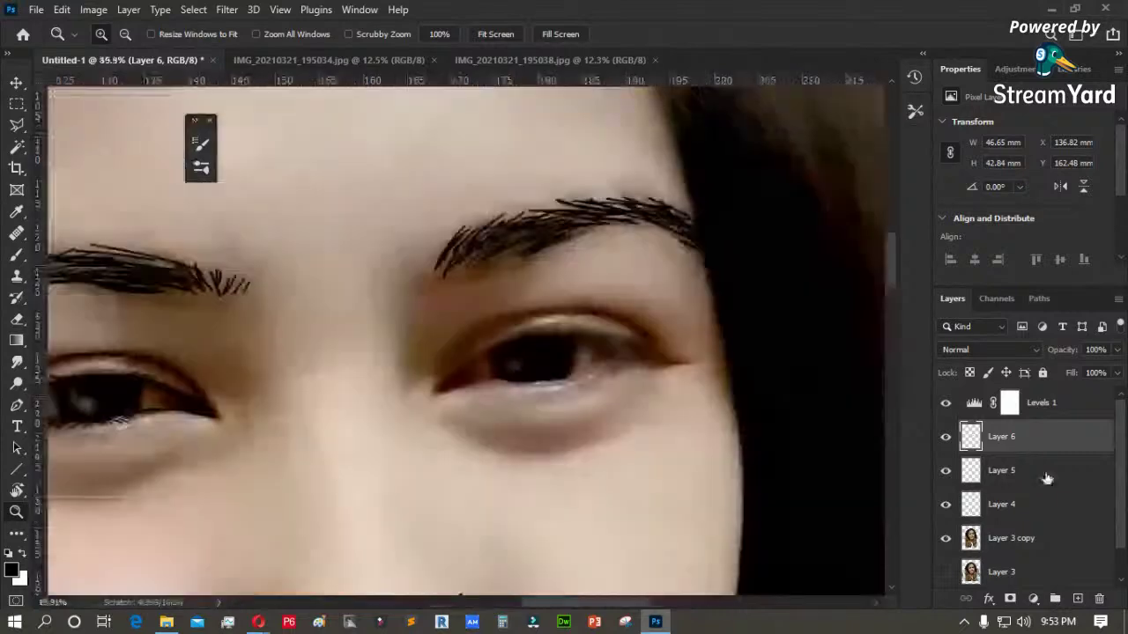
click(945, 403)
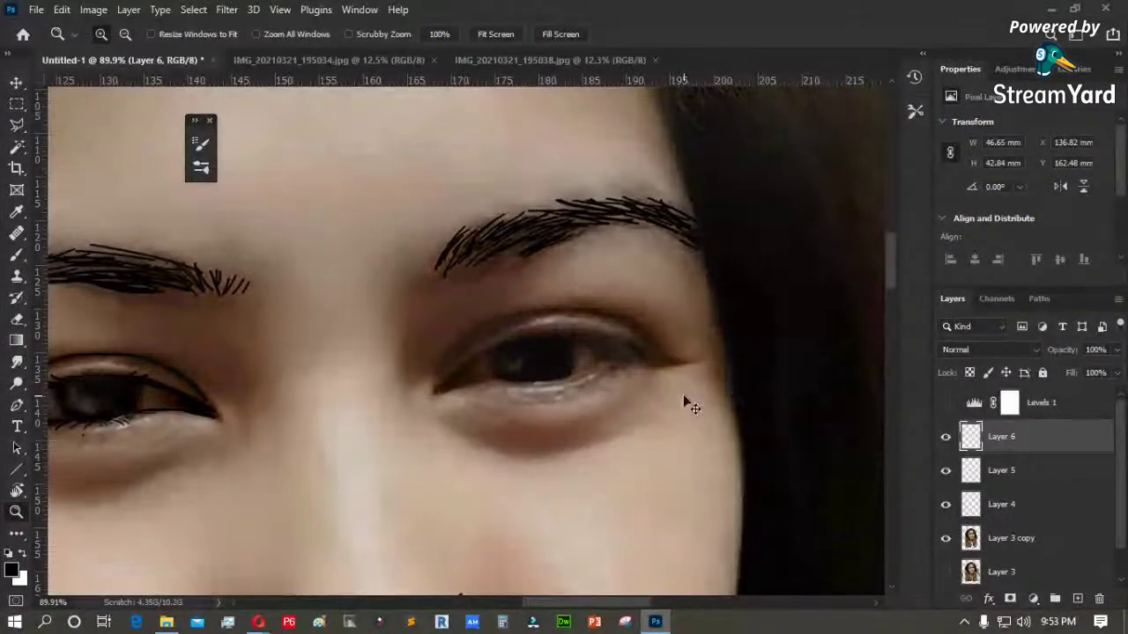
scroll(688, 401, down, 9)
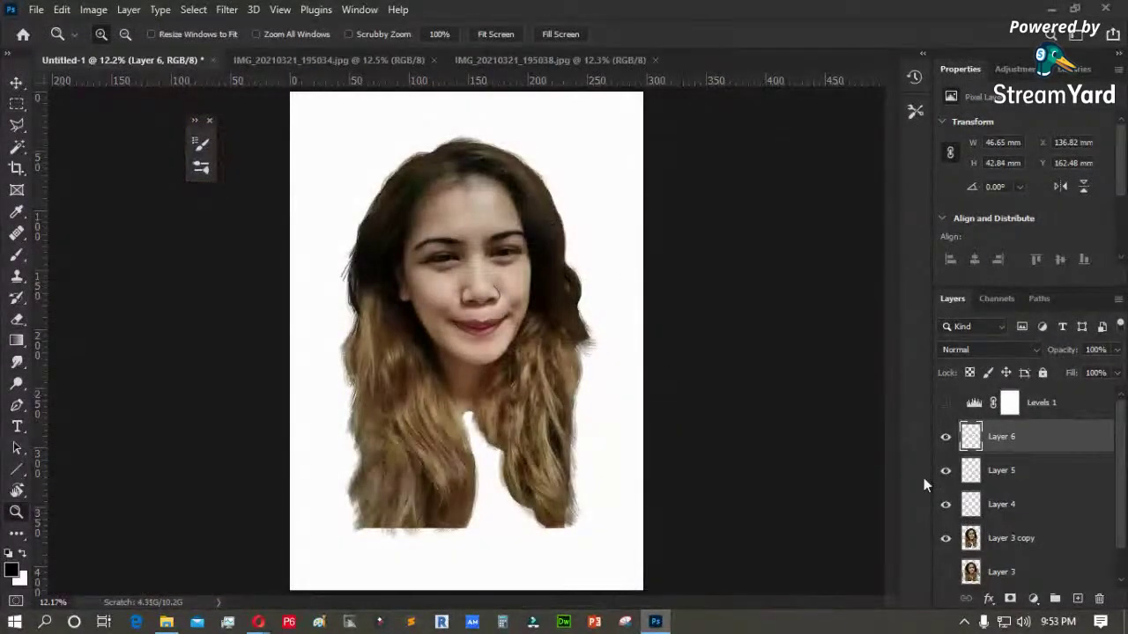
- Raise the brightness and lower the contrast of Layer 3 copy with a Brightness/Contrast adjustment
click(995, 538)
click(79, 7)
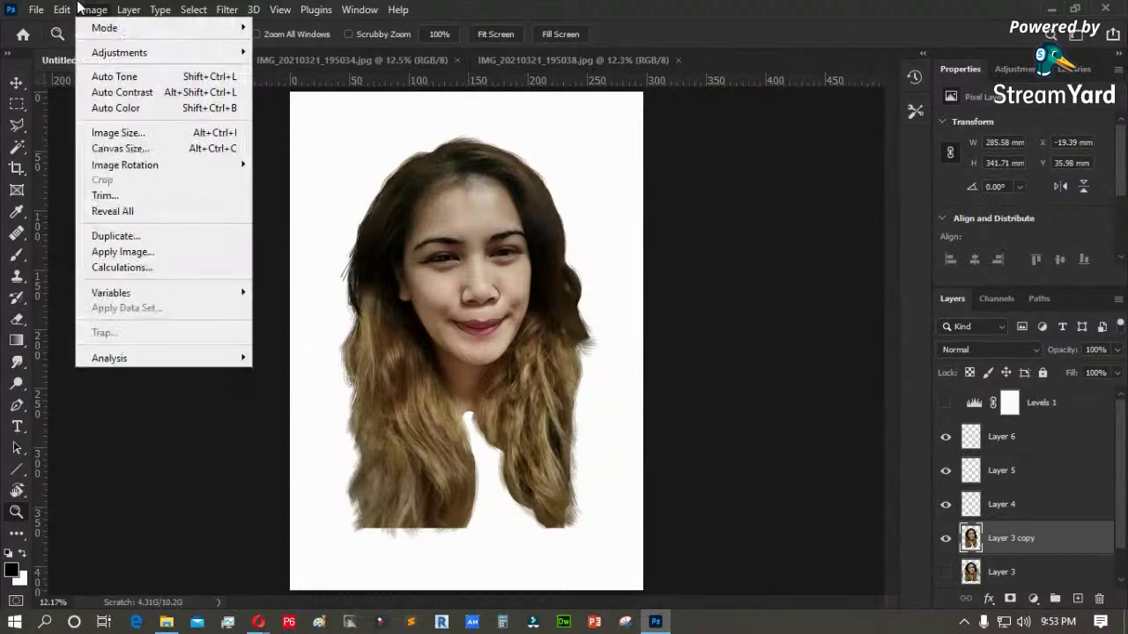
mouse_move(171, 53)
click(326, 49)
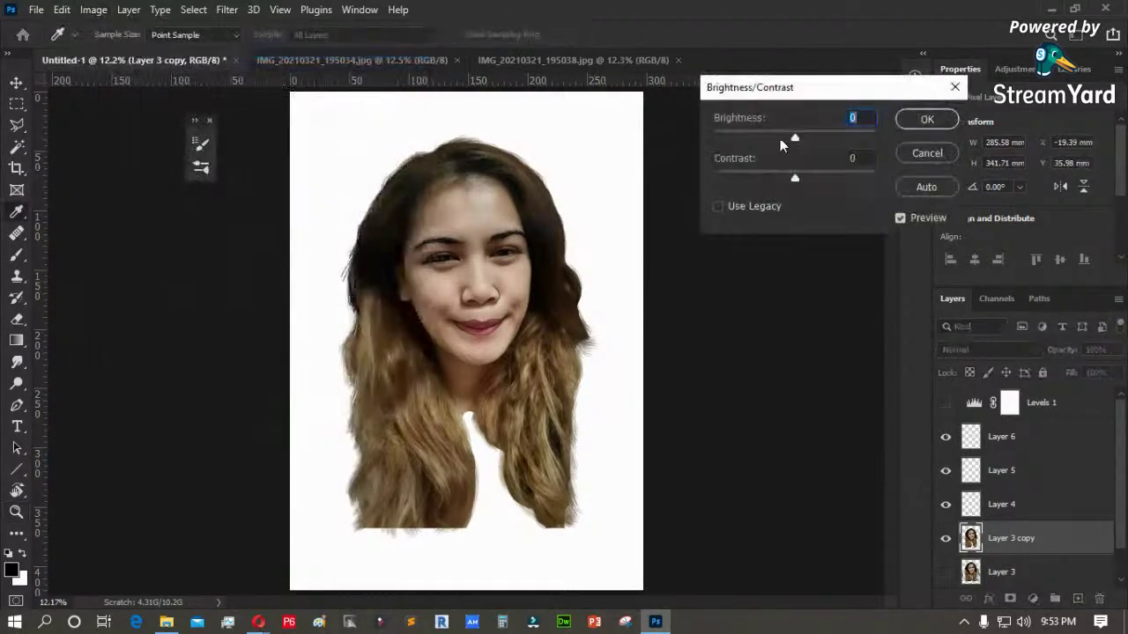
mouse_move(801, 141)
mouse_down()
mouse_move(784, 143)
mouse_move(808, 138)
mouse_up()
mouse_move(802, 179)
mouse_down()
mouse_move(823, 179)
mouse_move(778, 176)
mouse_move(850, 179)
mouse_move(781, 179)
mouse_up()
drag(808, 140, 830, 135)
key(Return)
- Examine the brightened face and make Layer 6 active again for brush work on the eye without painted lines
key(z)
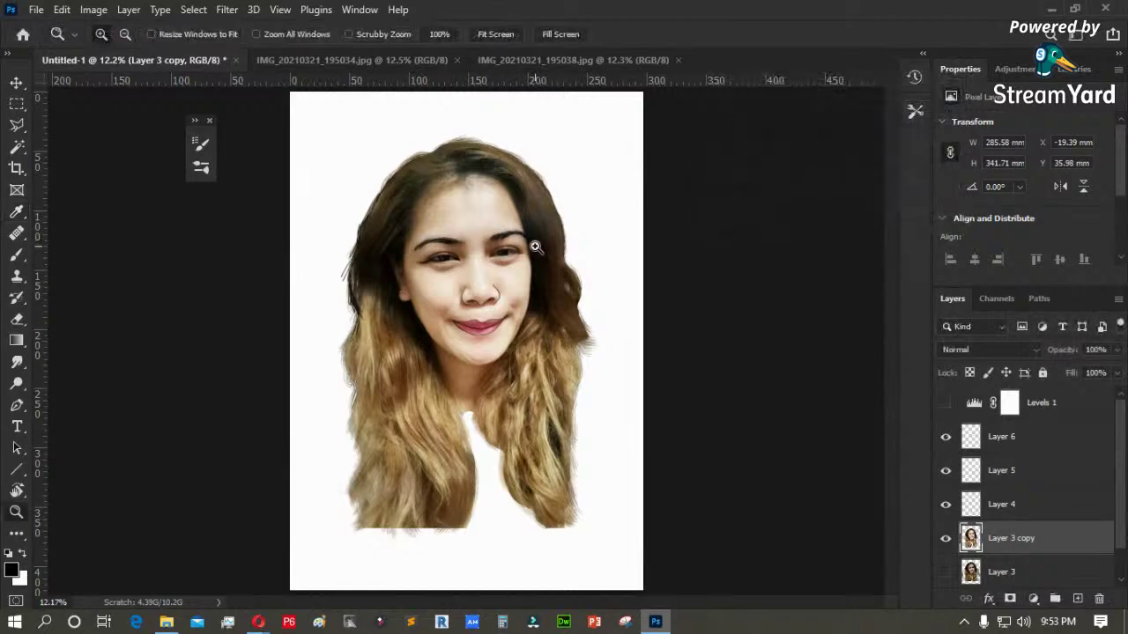
click(522, 229)
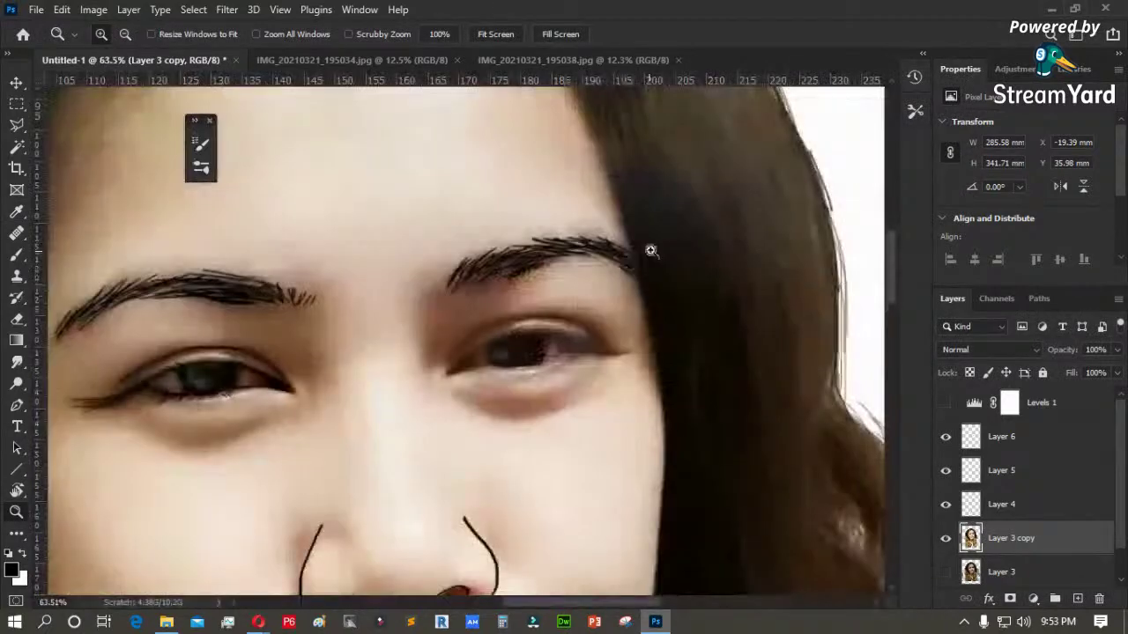
drag(651, 250, 101, 453)
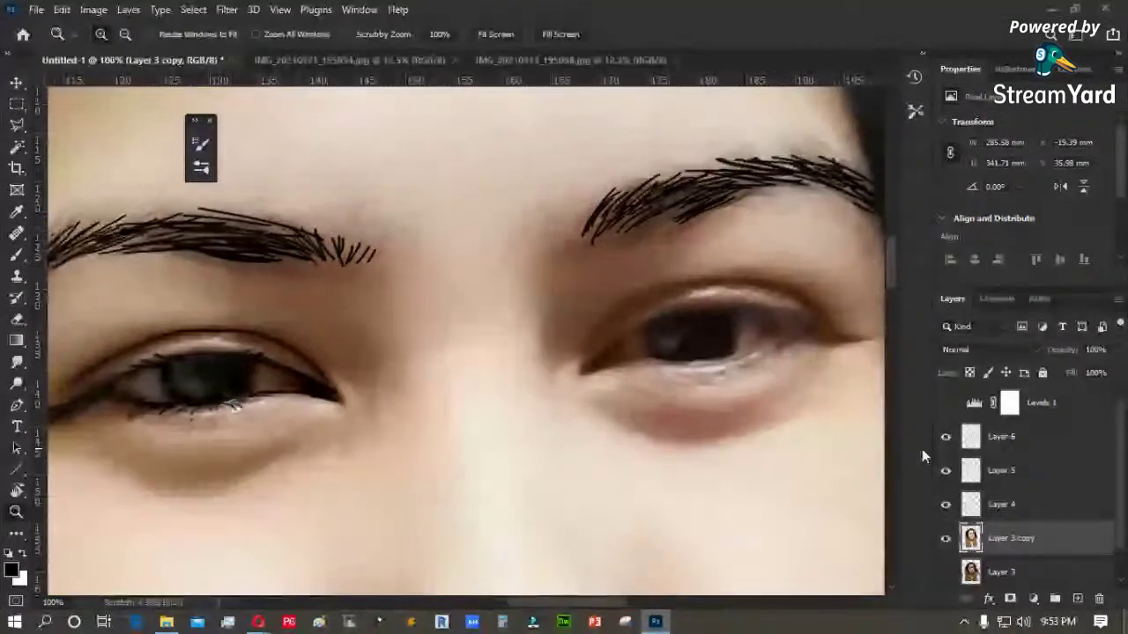
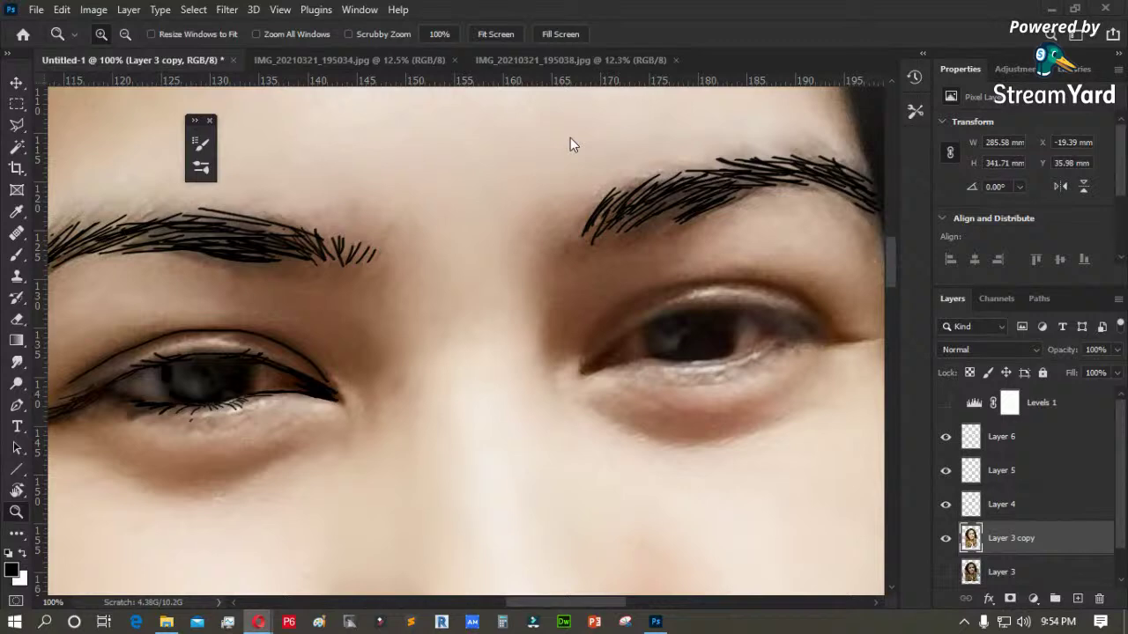
drag(581, 216, 757, 401)
click(757, 401)
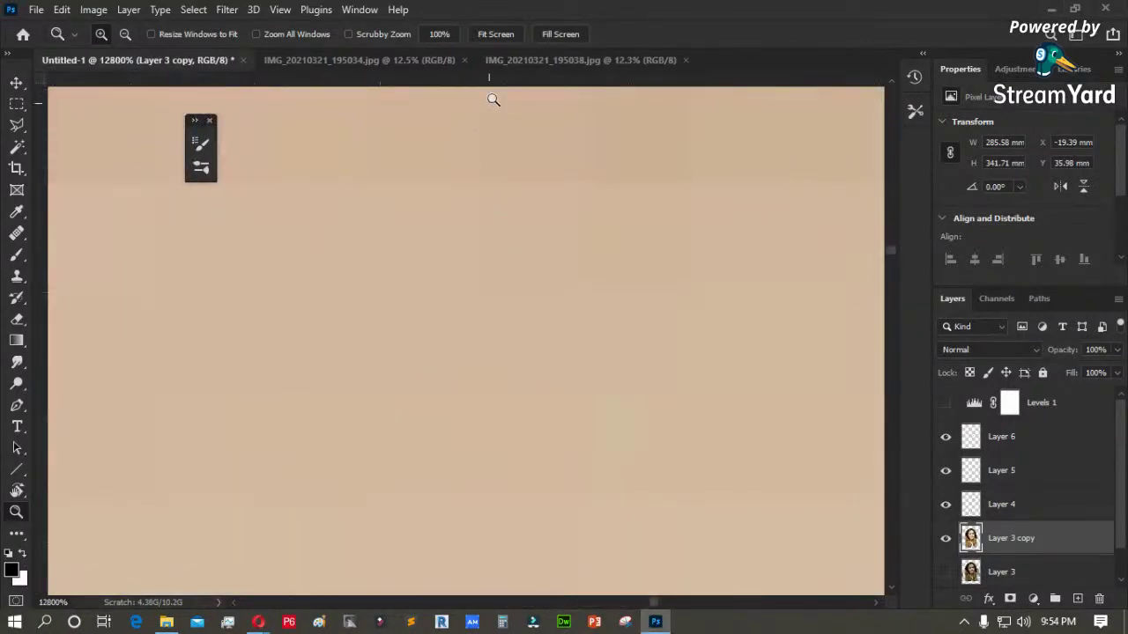
click(495, 34)
drag(397, 196, 543, 272)
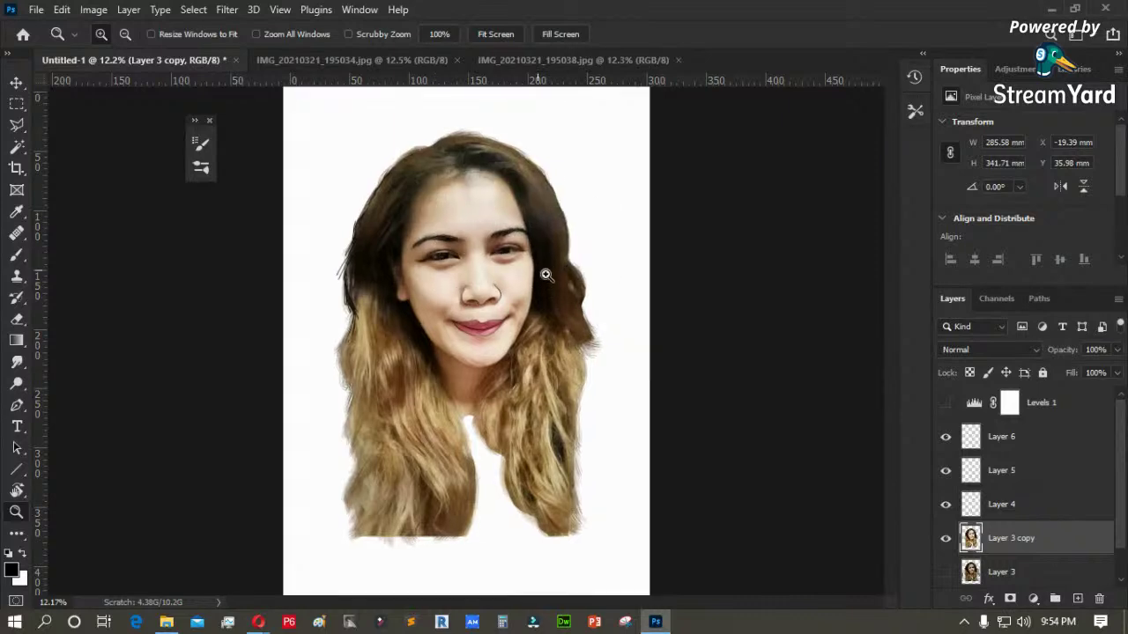
drag(370, 315, 655, 503)
drag(343, 202, 756, 459)
click(1004, 440)
key(b)
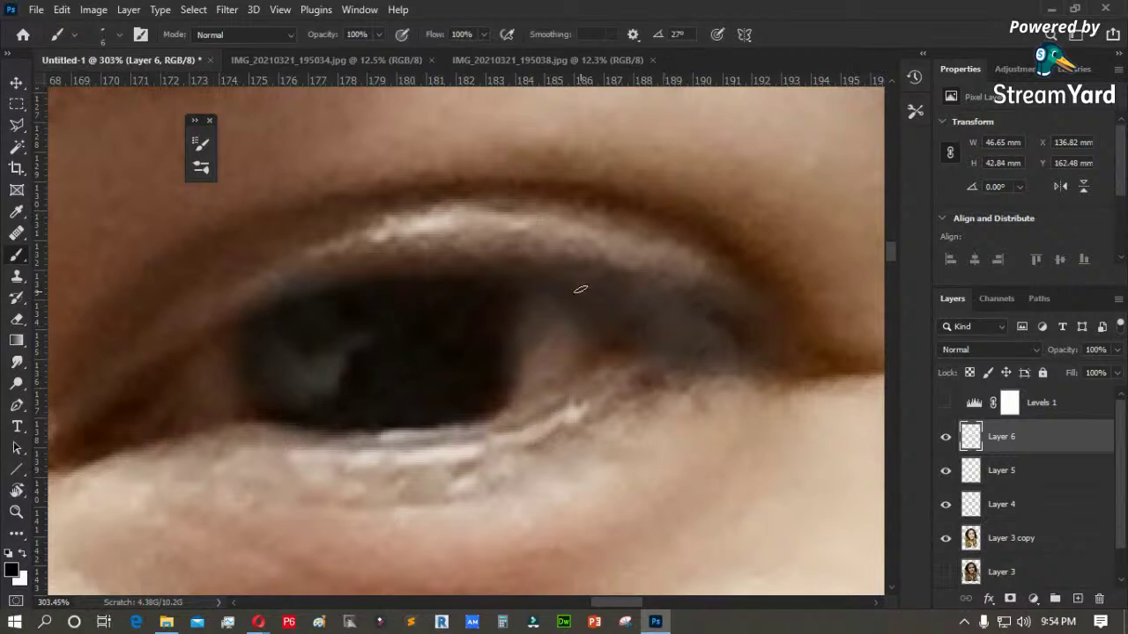
drag(476, 257, 554, 292)
scroll(550, 286, down, 4)
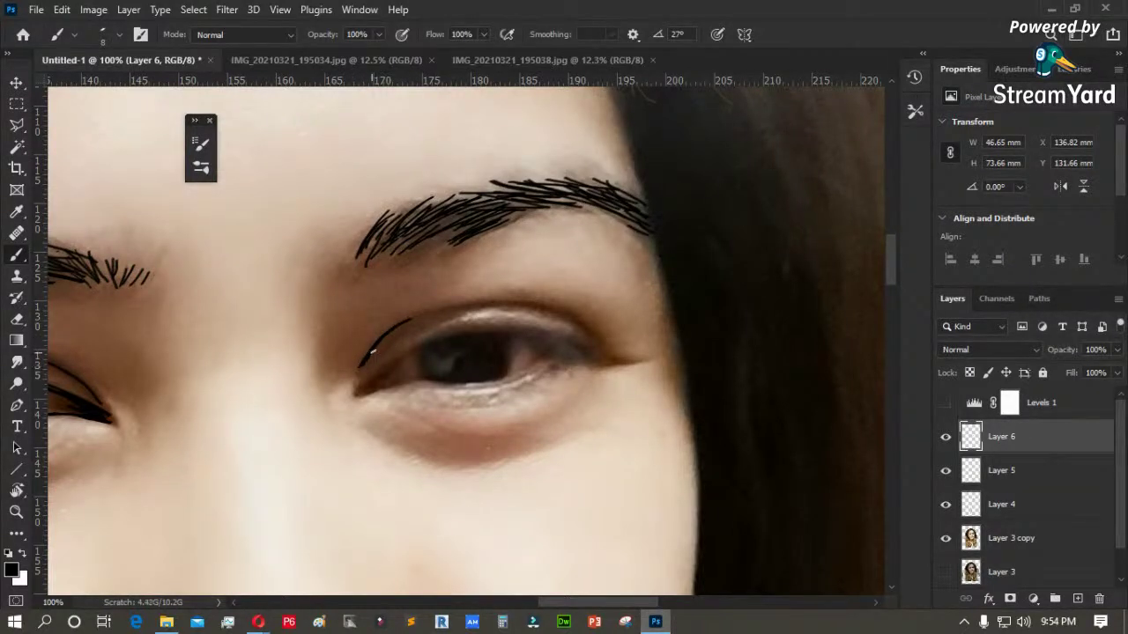
drag(507, 304, 560, 314)
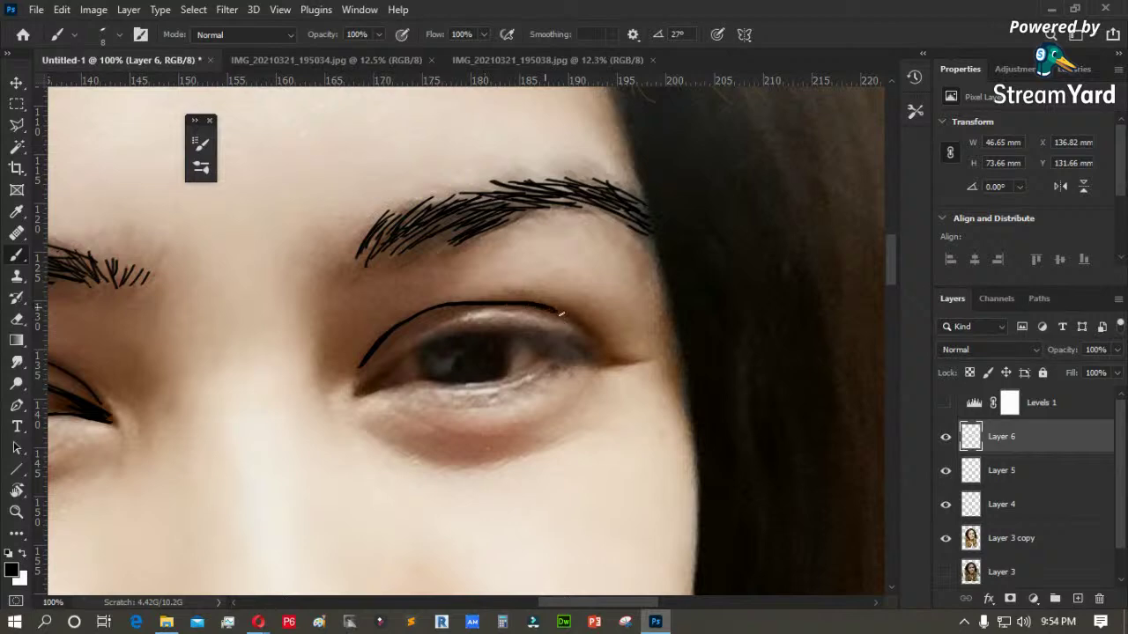
key(ctrl+z)
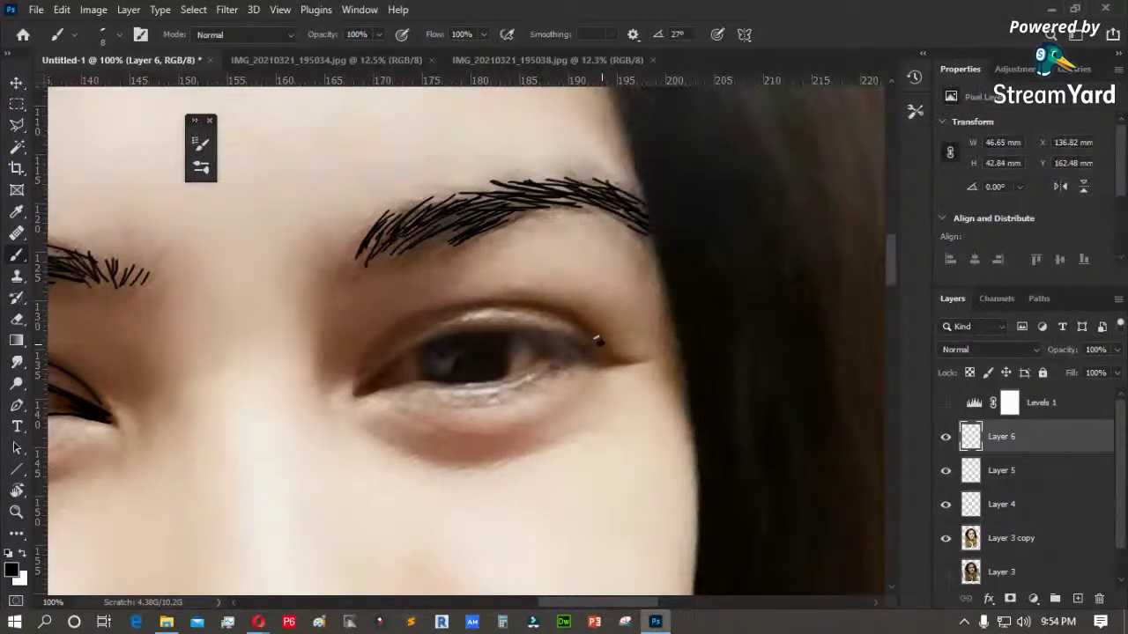
- Draw the second eye's lid crease with an 8 px black brush and its upper lash line with a 4 px brush, extending past the outer corner
drag(470, 305, 422, 322)
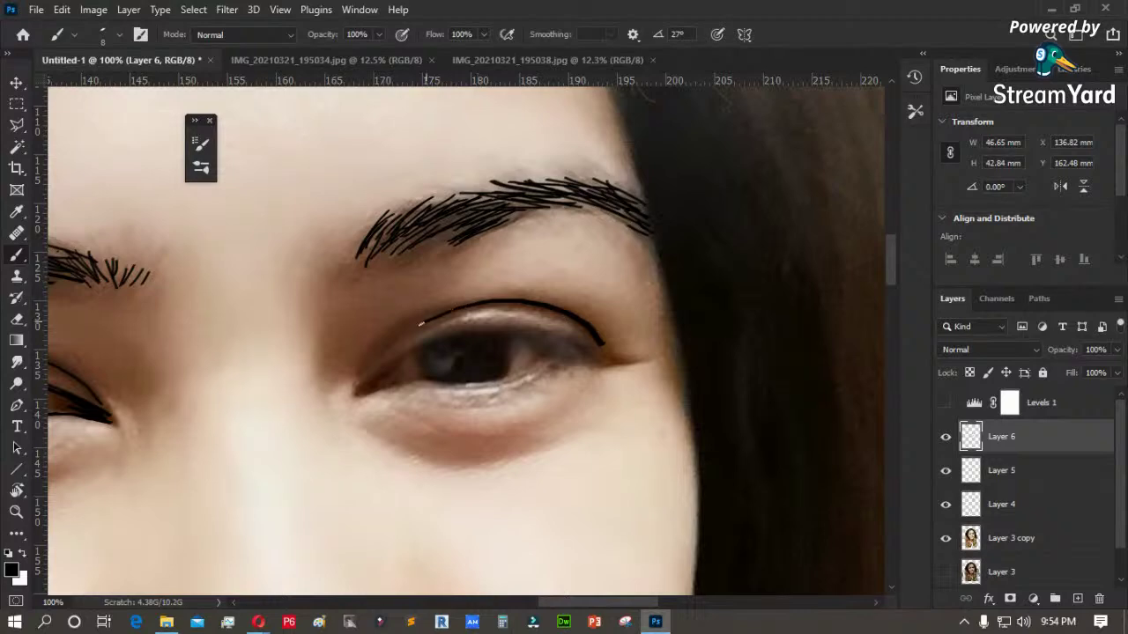
key(z)
drag(270, 221, 675, 478)
key(b)
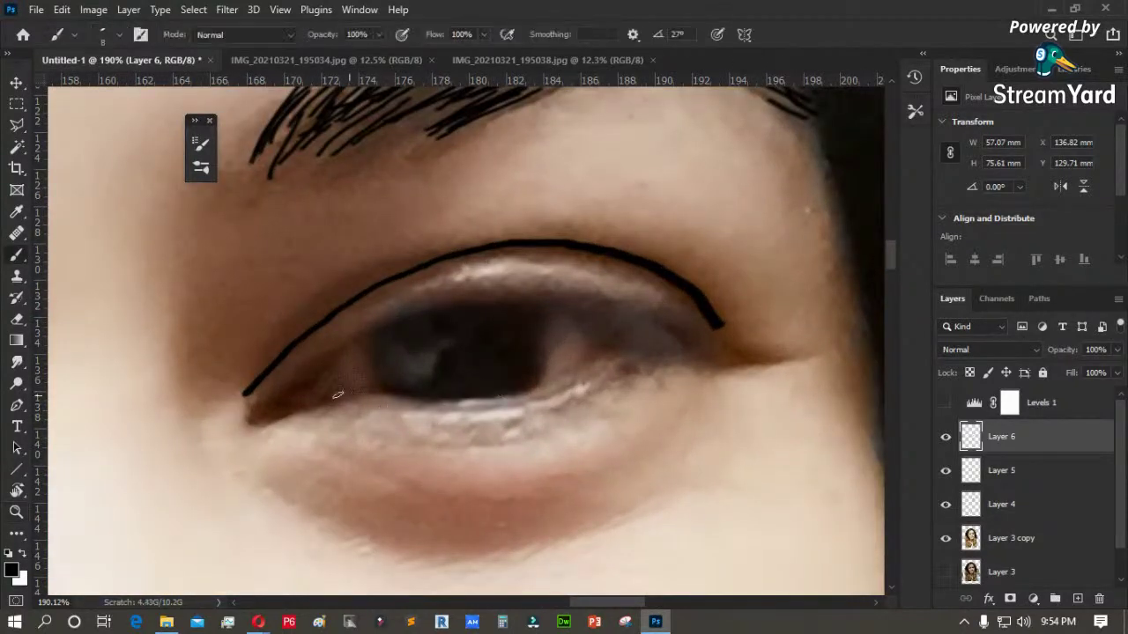
mouse_move(276, 398)
mouse_down()
mouse_move(417, 310)
mouse_move(474, 296)
mouse_move(648, 323)
mouse_move(748, 364)
mouse_move(816, 359)
mouse_up()
drag(734, 375, 685, 356)
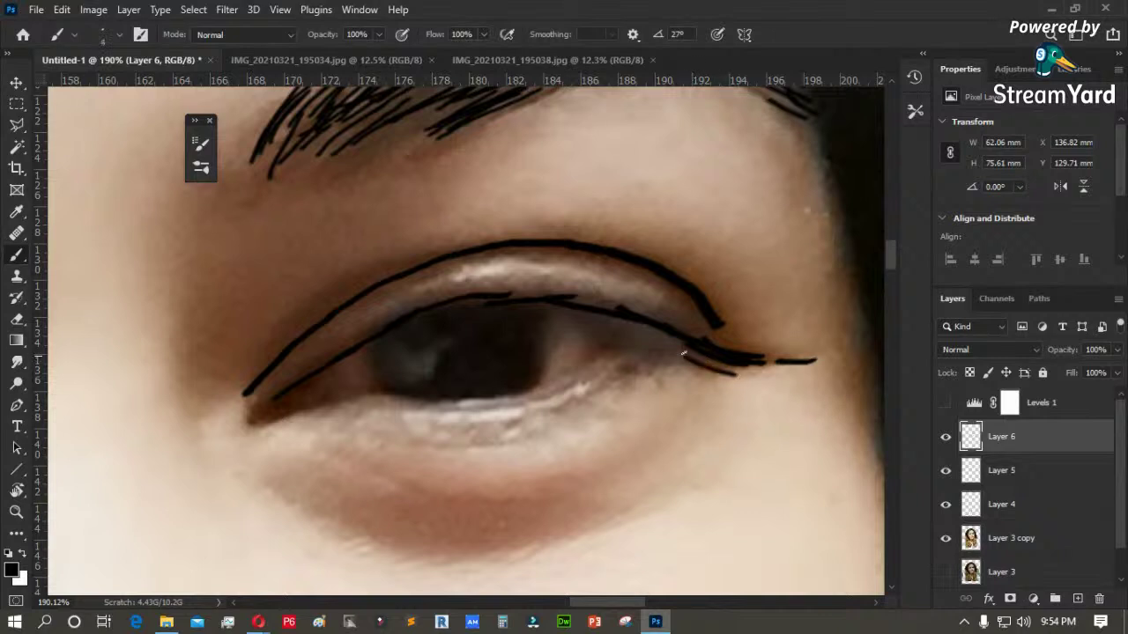
- Paint short black lower lashes beneath the second eye's iris and trace both sides of the iris and the inner lower lid
mouse_move(445, 407)
mouse_down()
mouse_move(419, 425)
mouse_move(401, 418)
mouse_move(542, 409)
mouse_up()
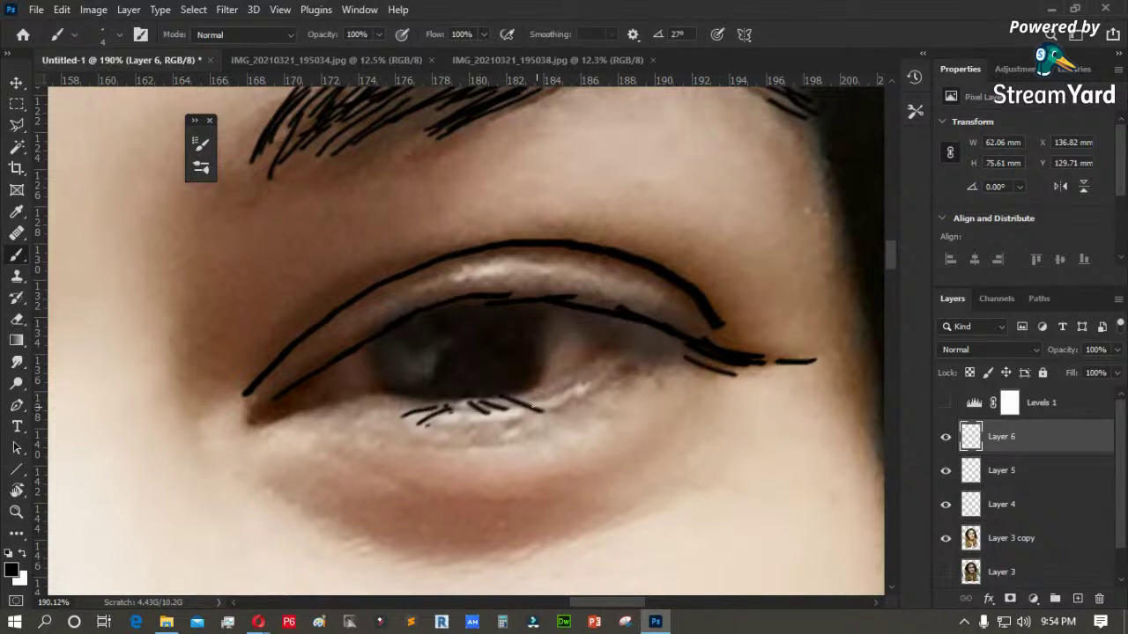
mouse_move(386, 339)
mouse_down()
mouse_move(387, 385)
mouse_move(331, 385)
mouse_up()
drag(312, 399, 290, 413)
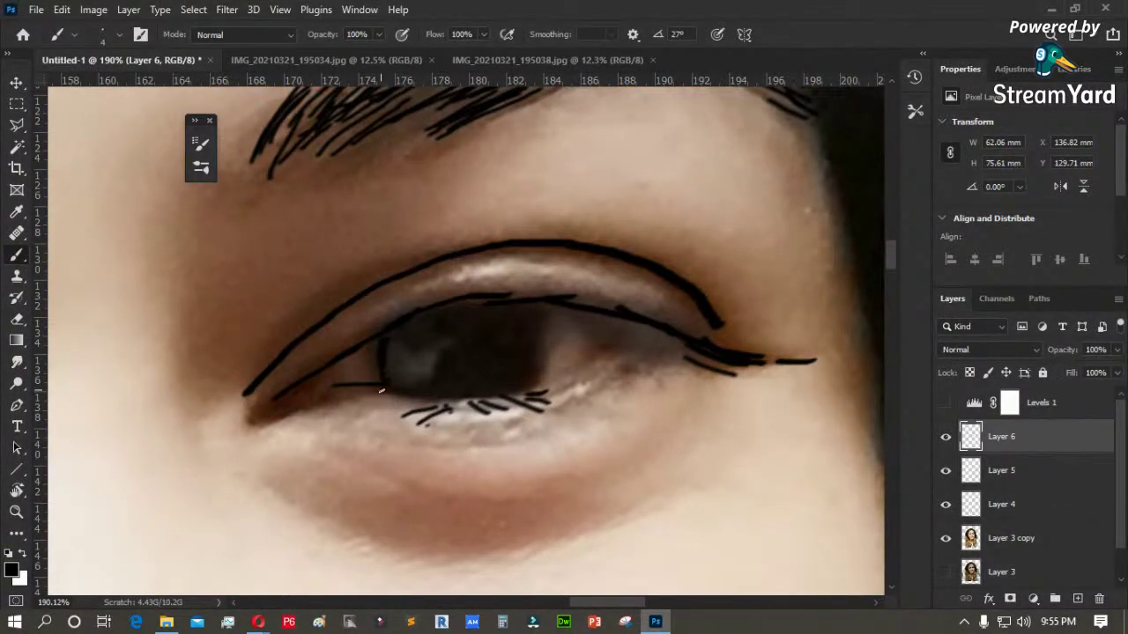
drag(526, 305, 544, 372)
- Switch to a soft round brush with 0% hardness and darken the second eye's iris with black, keeping the light reflection
right_click(502, 357)
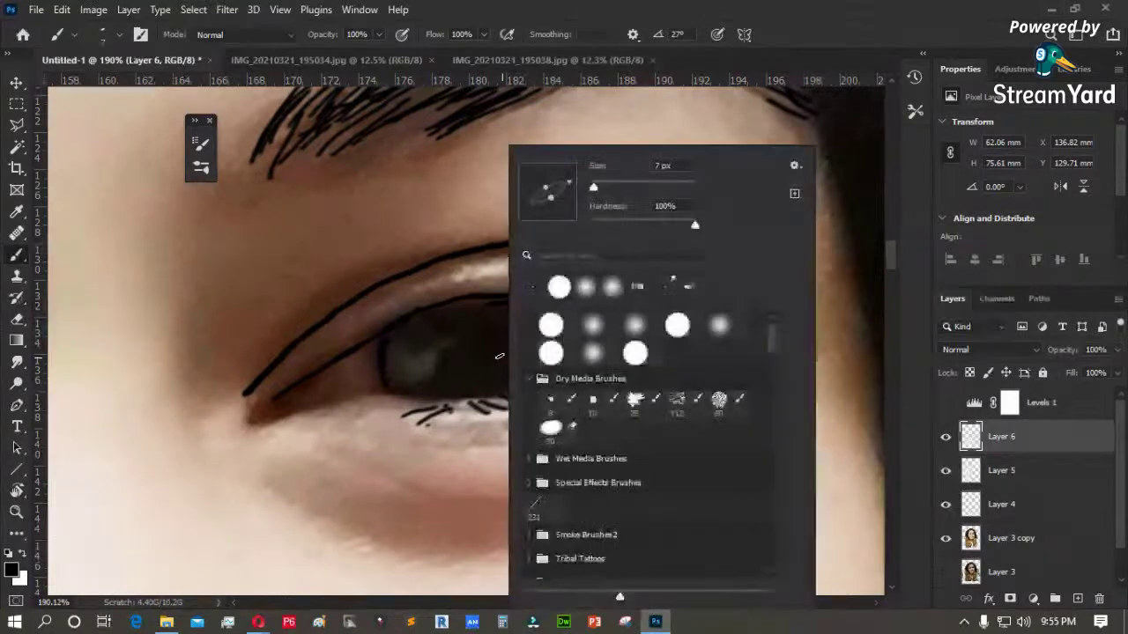
click(600, 325)
click(487, 335)
key(bracketright)
key(bracketright)
key(bracketright)
key(bracketright)
key(bracketright)
key(bracketright)
mouse_move(516, 322)
mouse_down()
mouse_move(522, 382)
mouse_move(523, 341)
mouse_move(504, 373)
mouse_move(456, 377)
mouse_move(483, 341)
mouse_move(467, 323)
mouse_move(409, 337)
mouse_move(463, 314)
mouse_move(489, 316)
mouse_move(473, 336)
mouse_move(389, 346)
mouse_move(388, 372)
mouse_move(408, 386)
mouse_move(458, 374)
mouse_up()
key(bracketleft)
key(bracketleft)
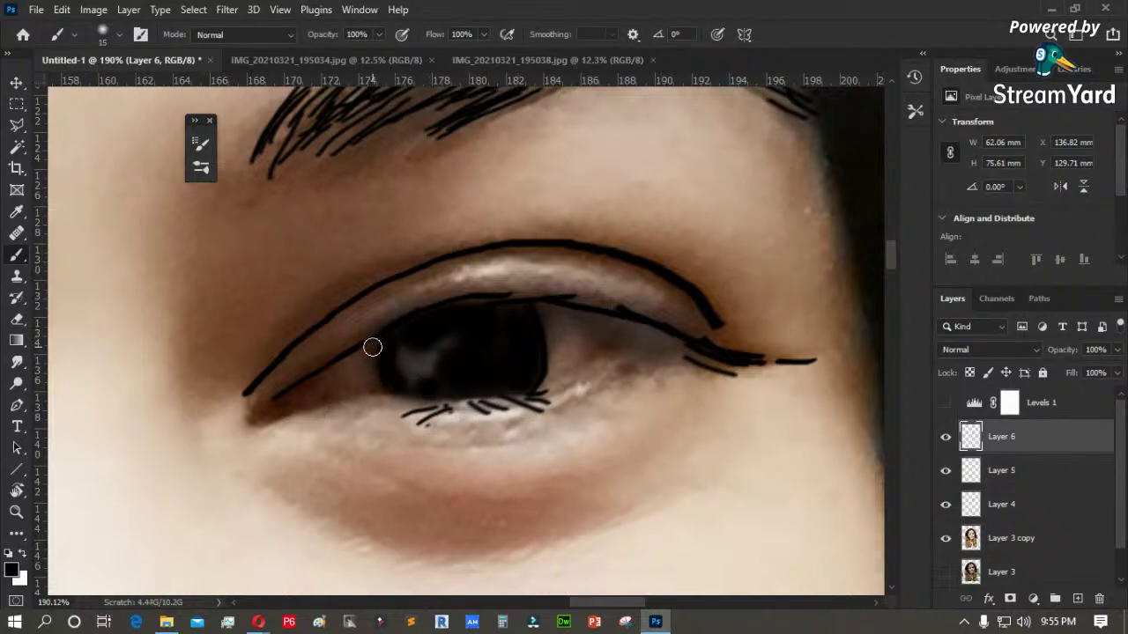
- Lower the soft brush's opacity to 16% and shade the outer white of the second eye at a size of 15 px
right_click(549, 330)
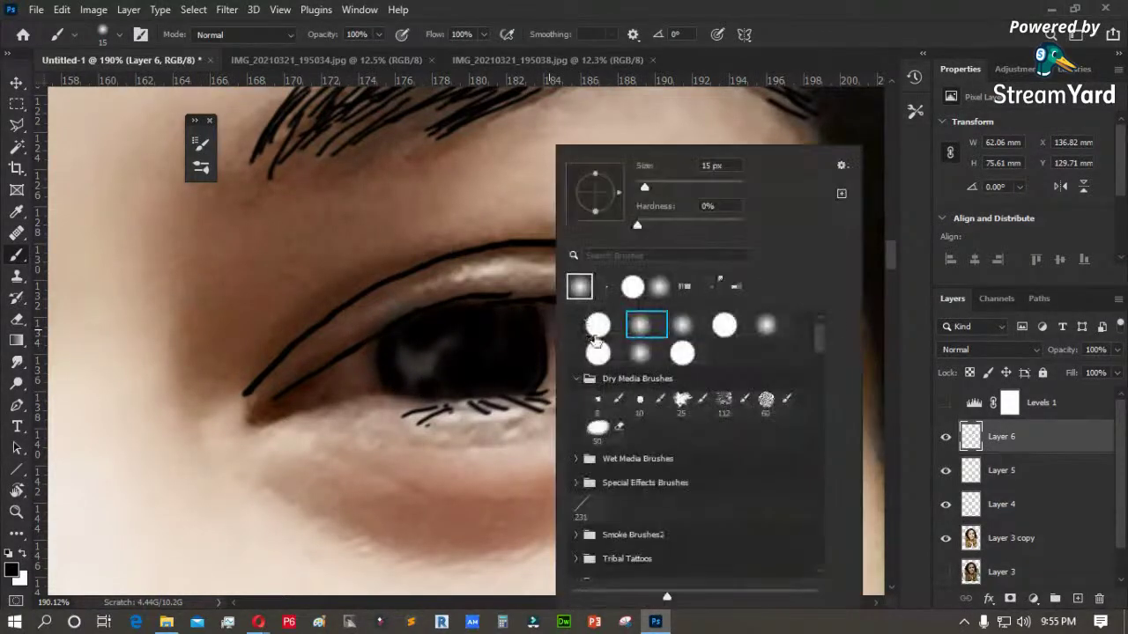
click(649, 185)
click(379, 36)
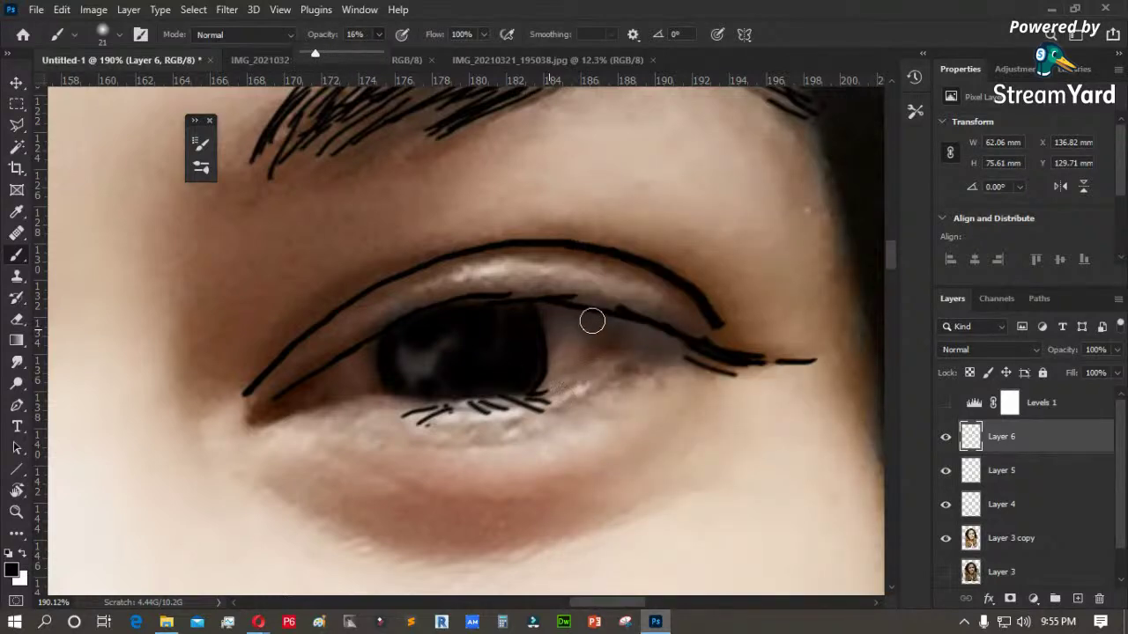
click(604, 334)
key(bracketleft)
key(bracketleft)
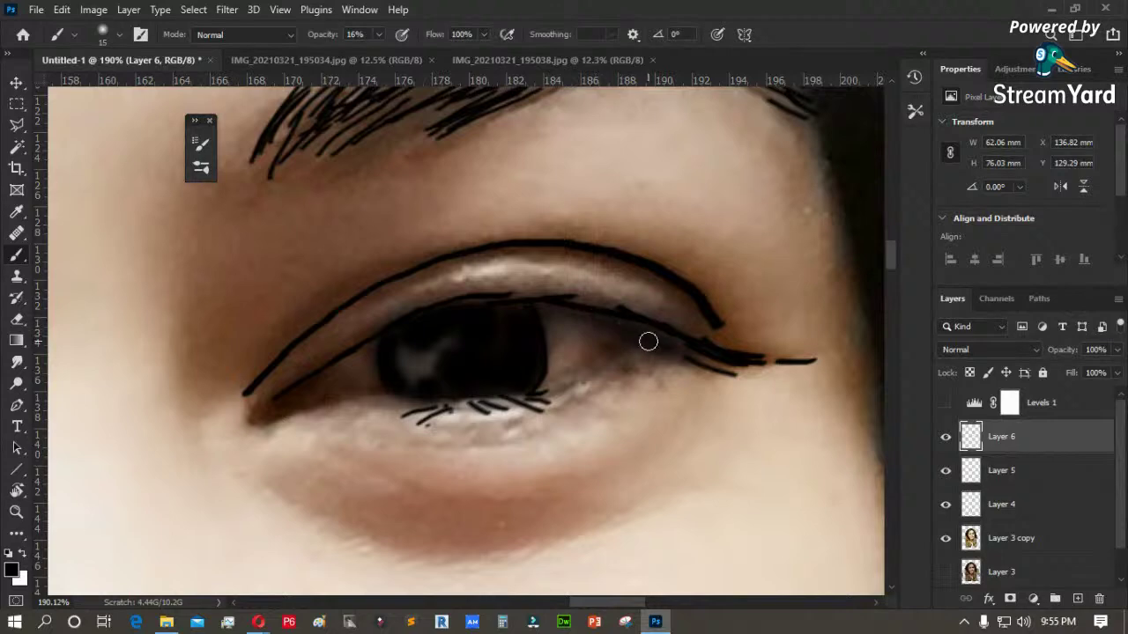
- Outline the earlobe and circle its earring in black using the angled hard brush at 100% opacity and about 8 px
key(ctrl+0)
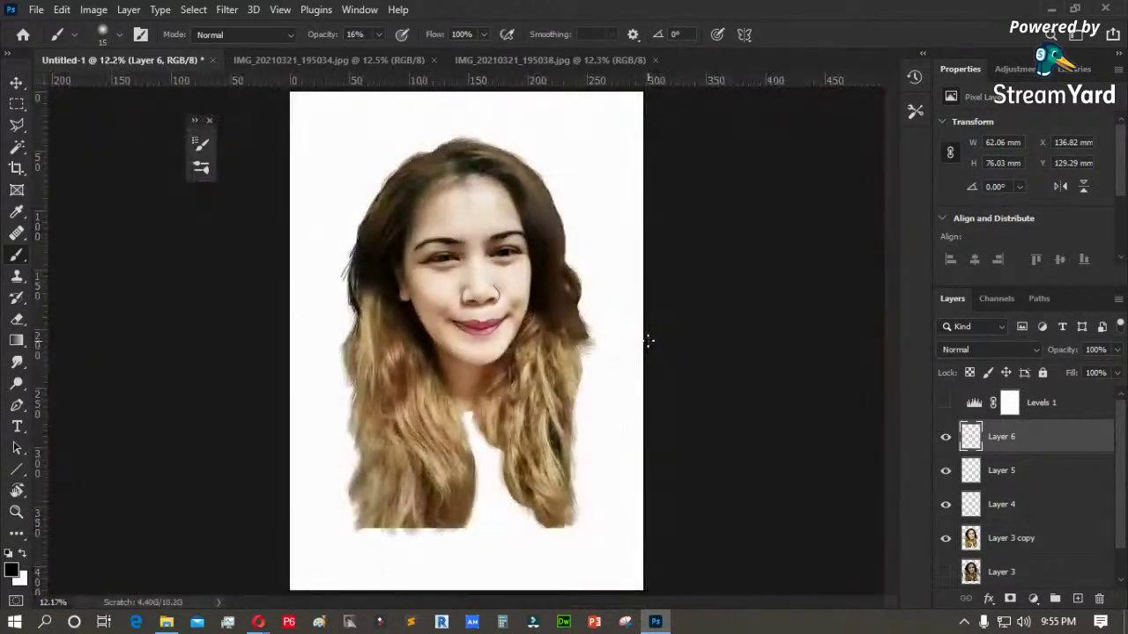
key(z)
drag(366, 229, 465, 325)
drag(272, 250, 462, 454)
key(b)
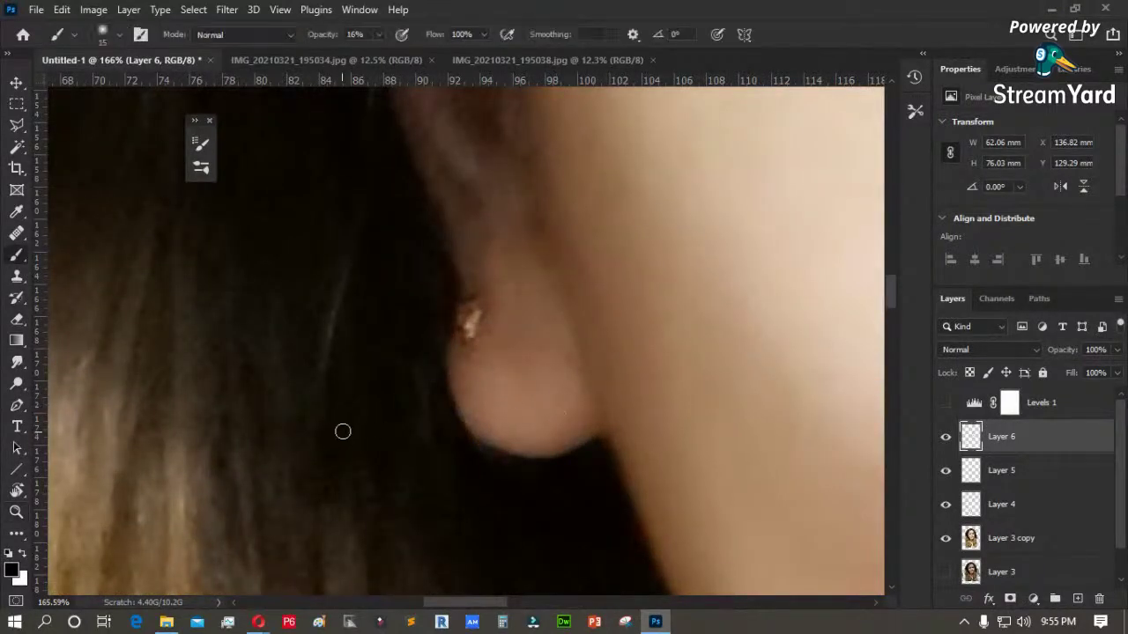
right_click(349, 396)
click(407, 289)
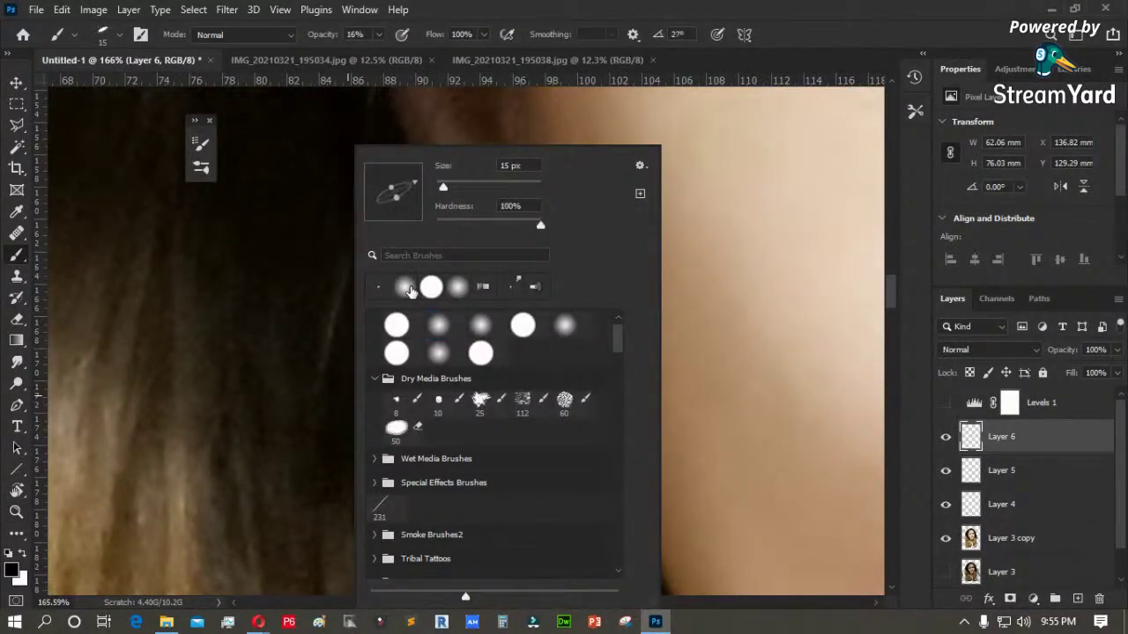
click(305, 382)
click(379, 34)
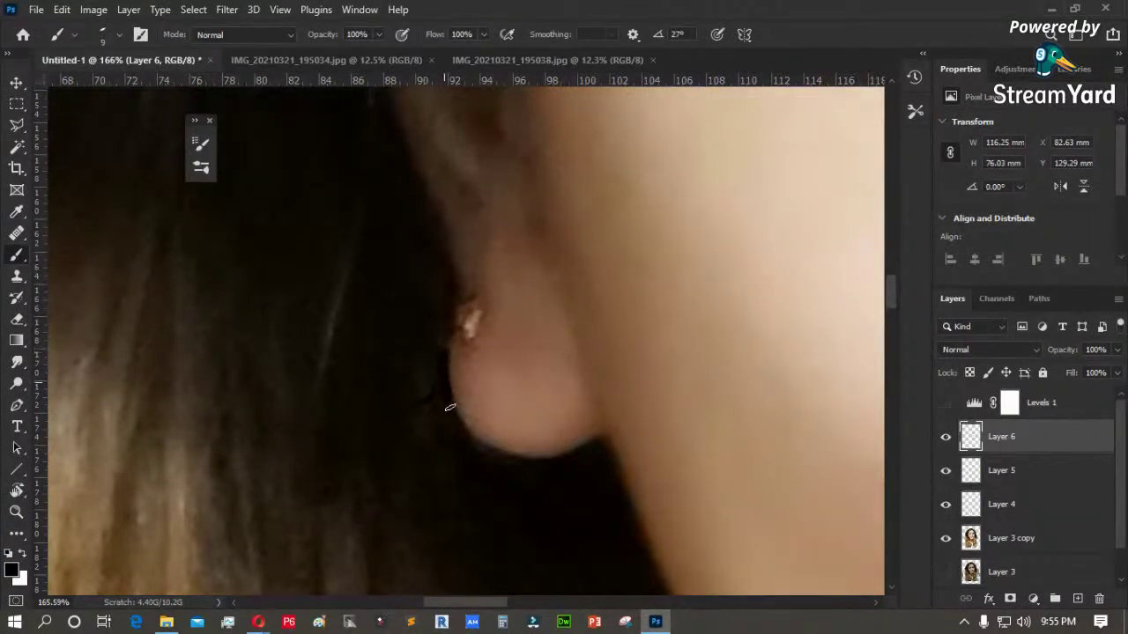
drag(488, 453, 546, 459)
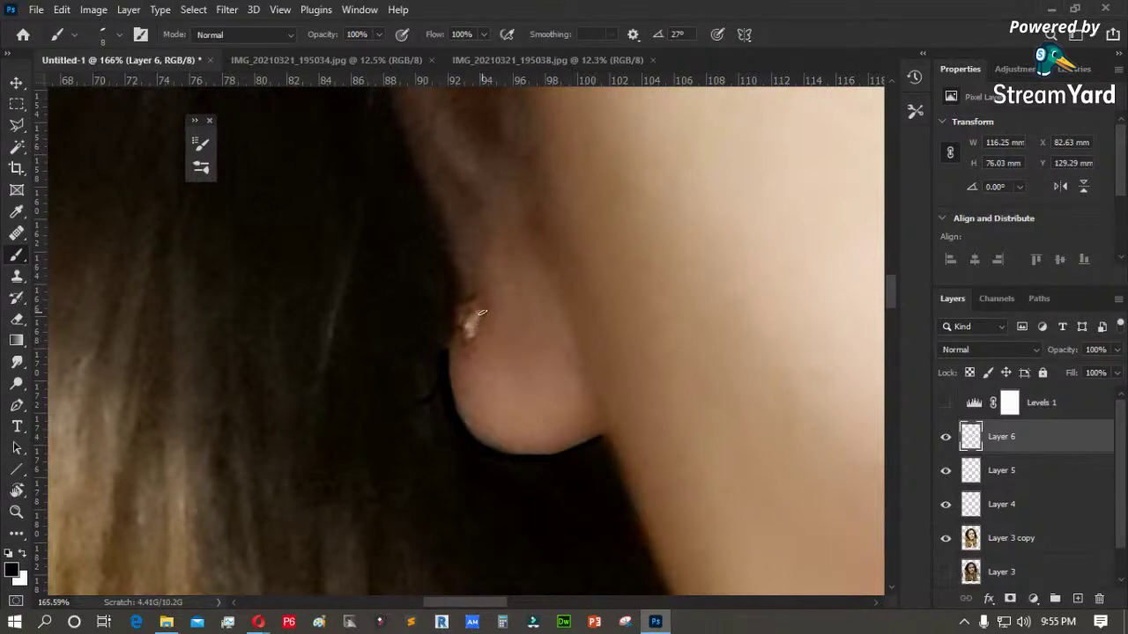
mouse_move(454, 315)
mouse_down()
mouse_move(464, 342)
mouse_move(482, 341)
mouse_move(483, 310)
mouse_up()
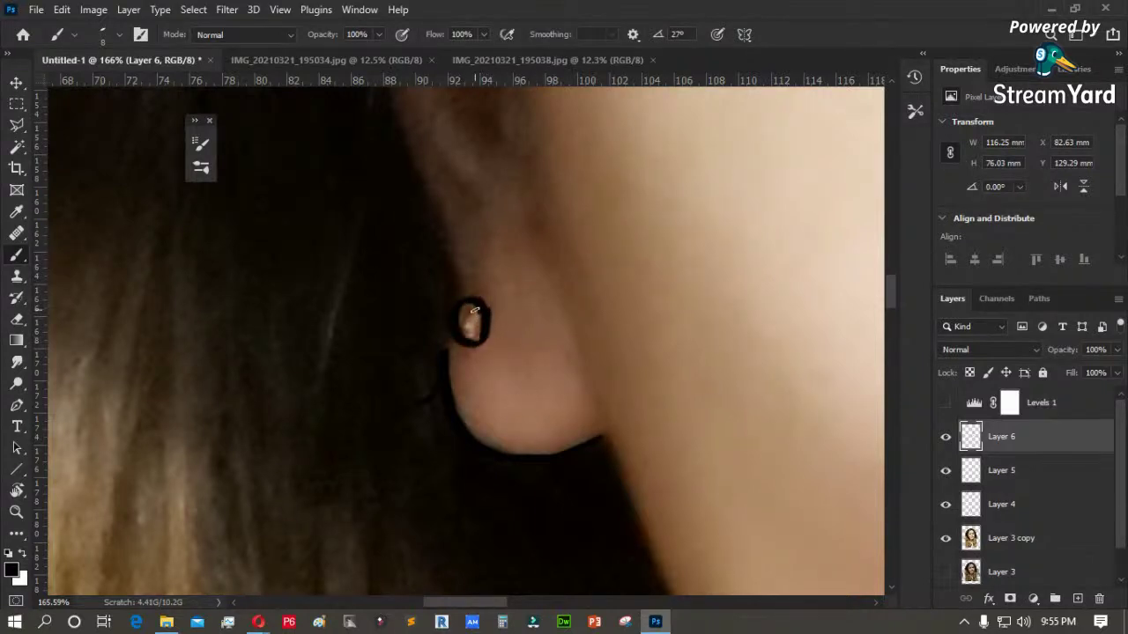
- Trace both edges of the upper ear and paint black hair strands across its top with a 6 px brush
mouse_move(428, 247)
mouse_down()
mouse_move(460, 353)
mouse_move(467, 316)
mouse_move(495, 413)
mouse_up()
scroll(494, 414, up, 5)
mouse_move(361, 188)
mouse_down()
mouse_move(428, 297)
mouse_move(275, 294)
mouse_up()
key(ctrl+z)
key([)
mouse_move(501, 284)
mouse_down()
mouse_move(445, 283)
mouse_move(253, 350)
mouse_up()
drag(358, 189, 390, 307)
drag(532, 234, 539, 438)
drag(481, 283, 456, 457)
mouse_move(489, 363)
mouse_down()
mouse_move(460, 426)
mouse_move(414, 449)
mouse_up()
drag(395, 380, 329, 339)
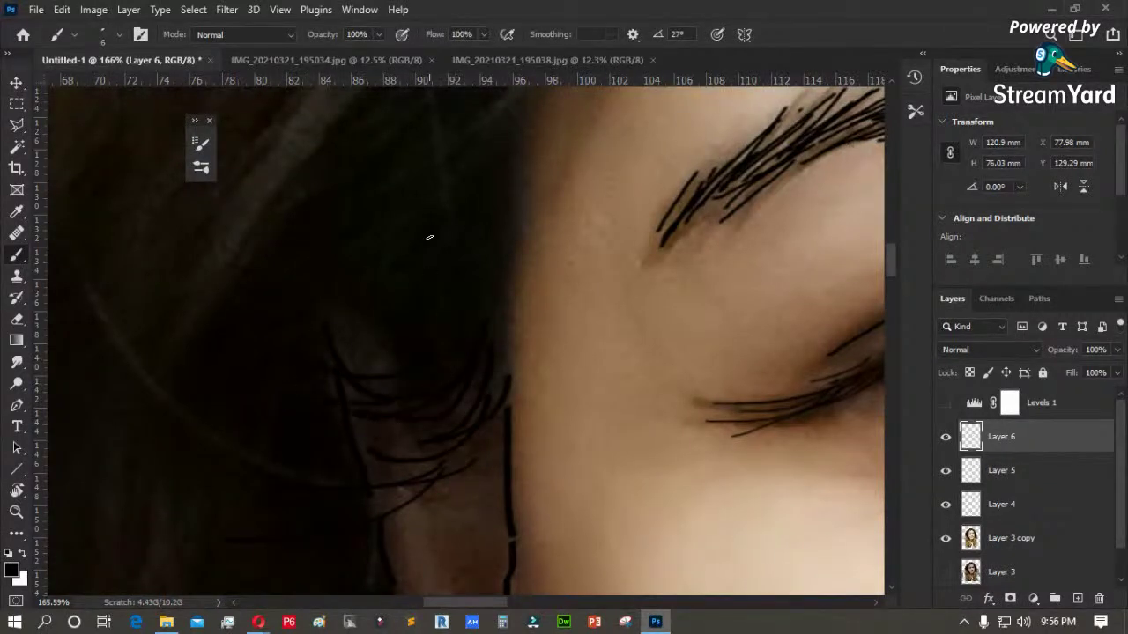
- Paint tapered black hair strands from above the ear up the temple hairline beside the first eyebrow with the 6 px brush
drag(429, 236, 343, 383)
mouse_move(467, 212)
mouse_down()
mouse_move(425, 304)
mouse_move(398, 317)
mouse_move(412, 292)
mouse_up()
drag(433, 212, 426, 368)
drag(460, 255, 384, 374)
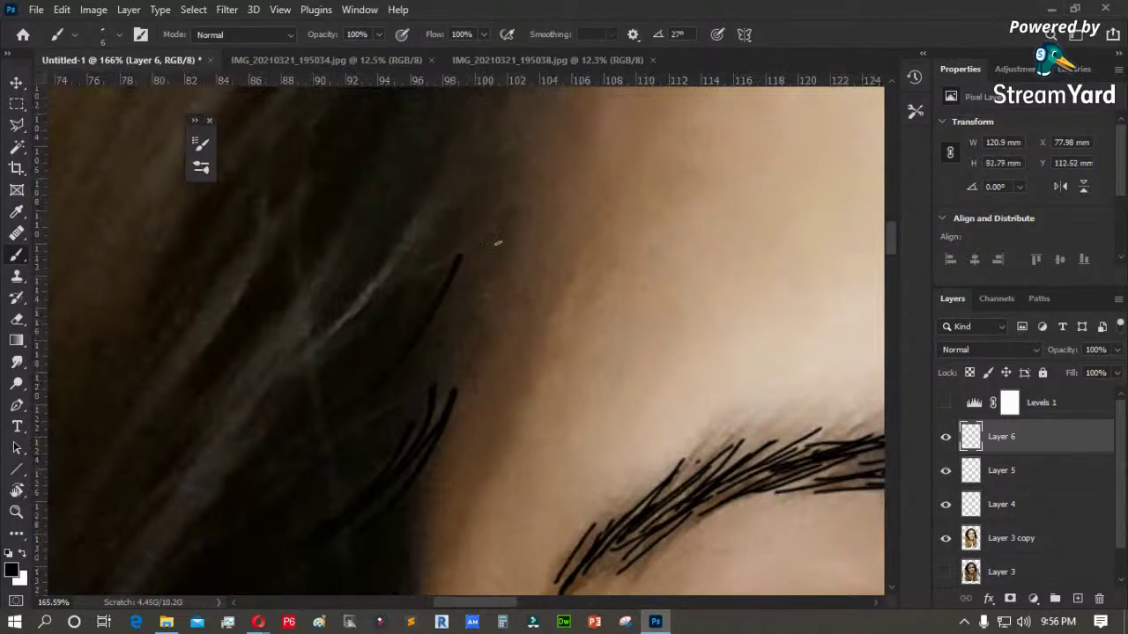
mouse_move(500, 250)
mouse_down()
mouse_move(389, 418)
mouse_move(402, 413)
mouse_up()
drag(515, 238, 412, 401)
drag(482, 154, 374, 351)
drag(459, 185, 288, 386)
drag(422, 308, 393, 497)
drag(472, 246, 344, 440)
mouse_move(496, 248)
mouse_down()
mouse_move(426, 332)
mouse_move(273, 479)
mouse_up()
drag(463, 264, 307, 469)
drag(462, 252, 284, 476)
mouse_move(453, 248)
mouse_down()
mouse_move(255, 396)
mouse_move(345, 405)
mouse_up()
- Sample a dark brown from the hair and paint fine 3 px strands over the temple above the black strokes
key(i)
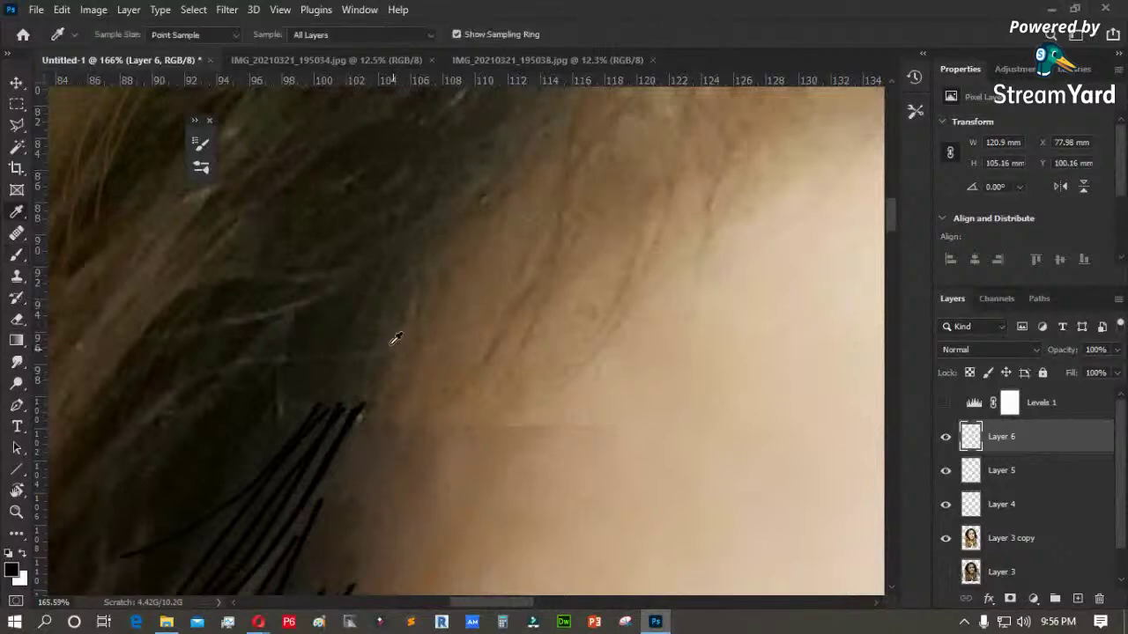
click(223, 222)
key(b)
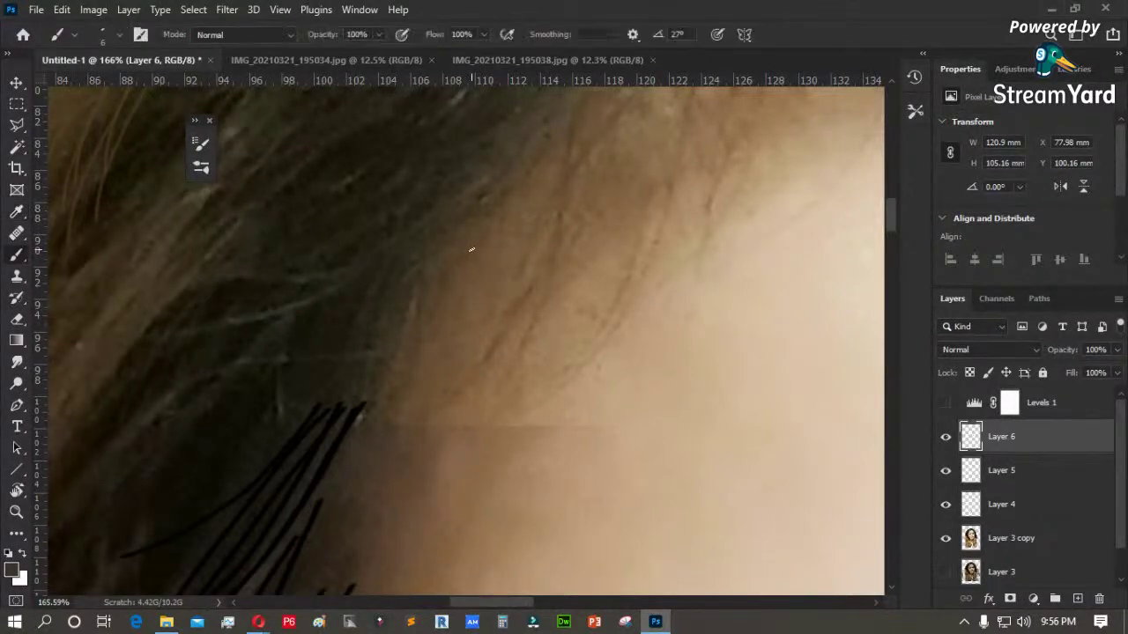
drag(520, 190, 459, 279)
mouse_move(570, 155)
mouse_down()
mouse_move(566, 190)
mouse_move(454, 383)
mouse_up()
drag(564, 213, 443, 361)
drag(497, 269, 425, 362)
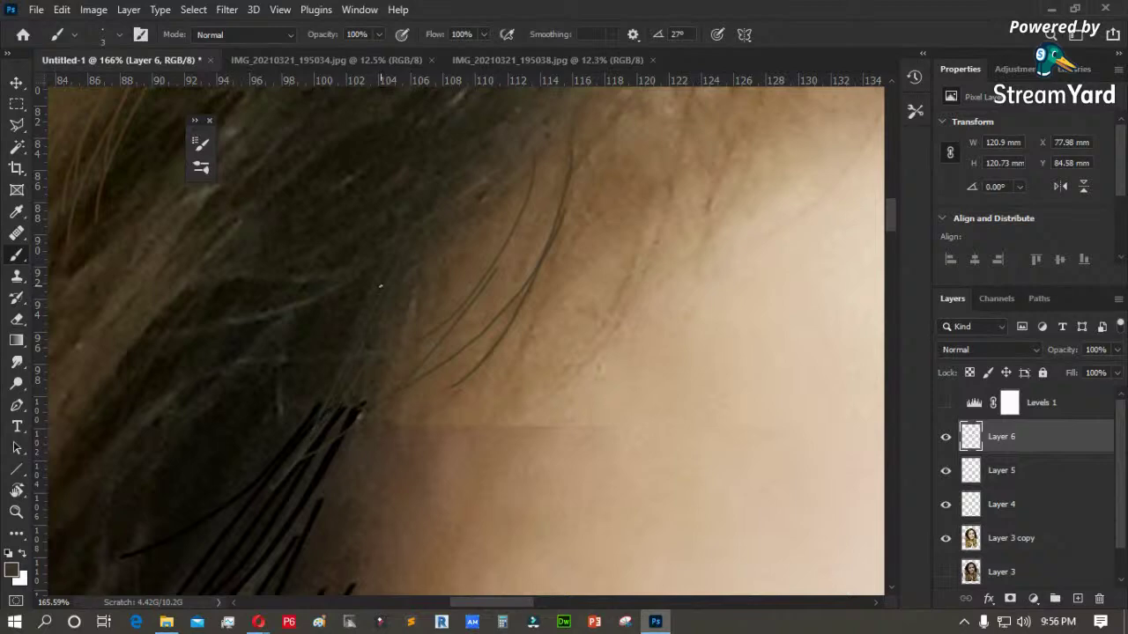
drag(208, 486, 310, 348)
drag(526, 183, 378, 396)
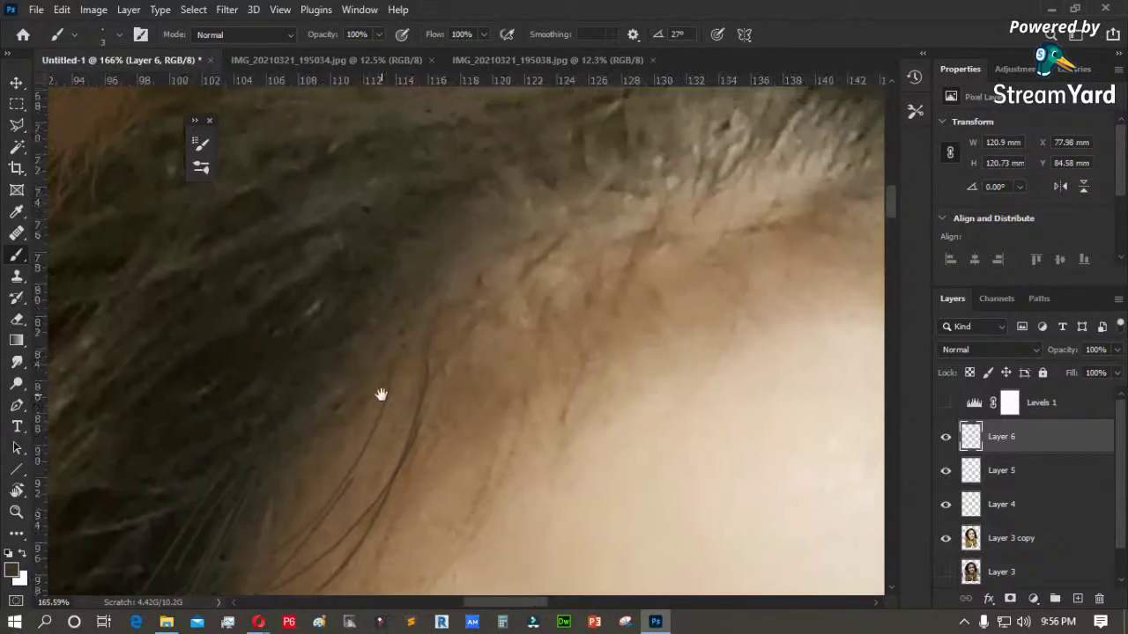
- Paint thin, curved dark brown baby hairs along the forehead hairline from the temple across the parting
mouse_move(485, 268)
mouse_down()
mouse_move(499, 385)
mouse_move(454, 496)
mouse_up()
drag(517, 280, 460, 506)
drag(544, 260, 464, 520)
drag(433, 467, 443, 297)
drag(480, 255, 391, 450)
drag(493, 311, 291, 511)
drag(391, 304, 347, 486)
drag(386, 330, 365, 444)
drag(508, 277, 438, 459)
drag(565, 263, 465, 484)
mouse_move(474, 255)
mouse_down()
mouse_move(391, 382)
mouse_move(342, 421)
mouse_up()
mouse_move(696, 239)
mouse_down()
mouse_move(507, 179)
mouse_move(566, 383)
mouse_up()
drag(532, 230, 566, 346)
drag(566, 426, 567, 468)
mouse_move(516, 192)
mouse_down()
mouse_move(559, 250)
mouse_move(597, 341)
mouse_up()
drag(508, 178, 608, 303)
drag(482, 187, 646, 324)
drag(589, 183, 464, 337)
drag(381, 303, 548, 405)
drag(481, 283, 548, 361)
drag(437, 307, 548, 379)
drag(426, 319, 508, 347)
drag(439, 272, 456, 335)
drag(449, 282, 523, 319)
drag(519, 254, 522, 319)
drag(539, 252, 680, 310)
drag(638, 282, 724, 299)
drag(722, 302, 650, 373)
drag(718, 305, 689, 369)
- Paint thin, curved baby hairs along the hairline on the far side of the forehead, above the second eyebrow
drag(728, 327, 470, 235)
drag(532, 217, 449, 322)
drag(573, 247, 467, 346)
mouse_move(597, 256)
mouse_down()
mouse_move(532, 323)
mouse_move(682, 471)
mouse_up()
drag(628, 287, 714, 425)
mouse_move(636, 283)
mouse_down()
mouse_move(656, 352)
mouse_move(710, 393)
mouse_up()
drag(655, 308, 722, 377)
drag(550, 202, 367, 177)
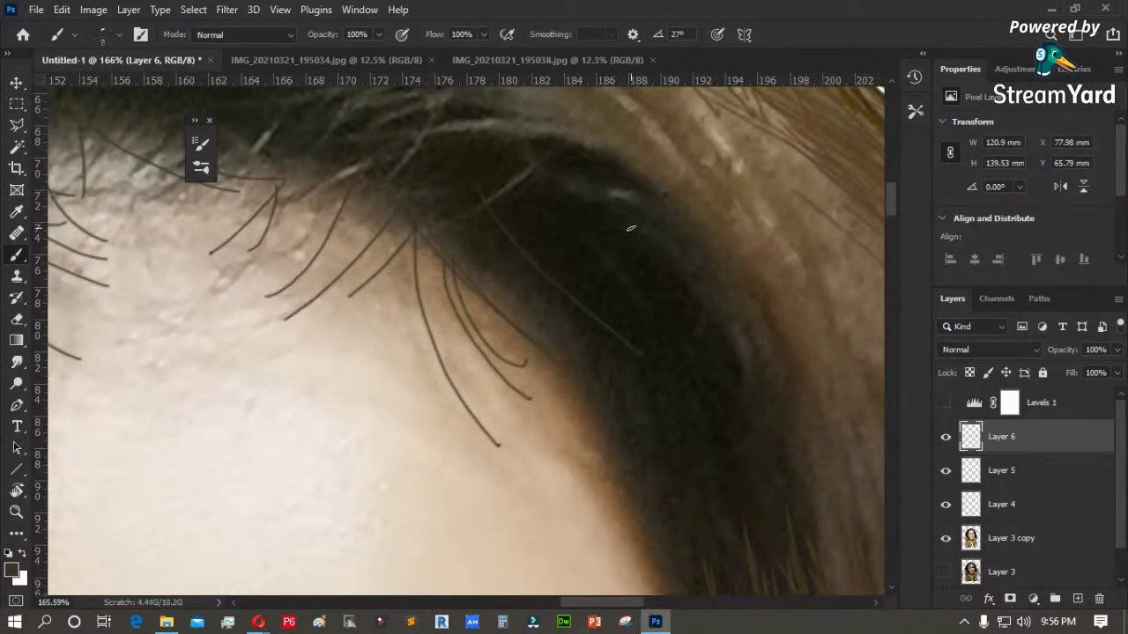
- Sample a darker hair tone and paint 9 px curved strokes through the dark hair beside the forehead
scroll(525, 201, up, 2)
drag(418, 256, 621, 284)
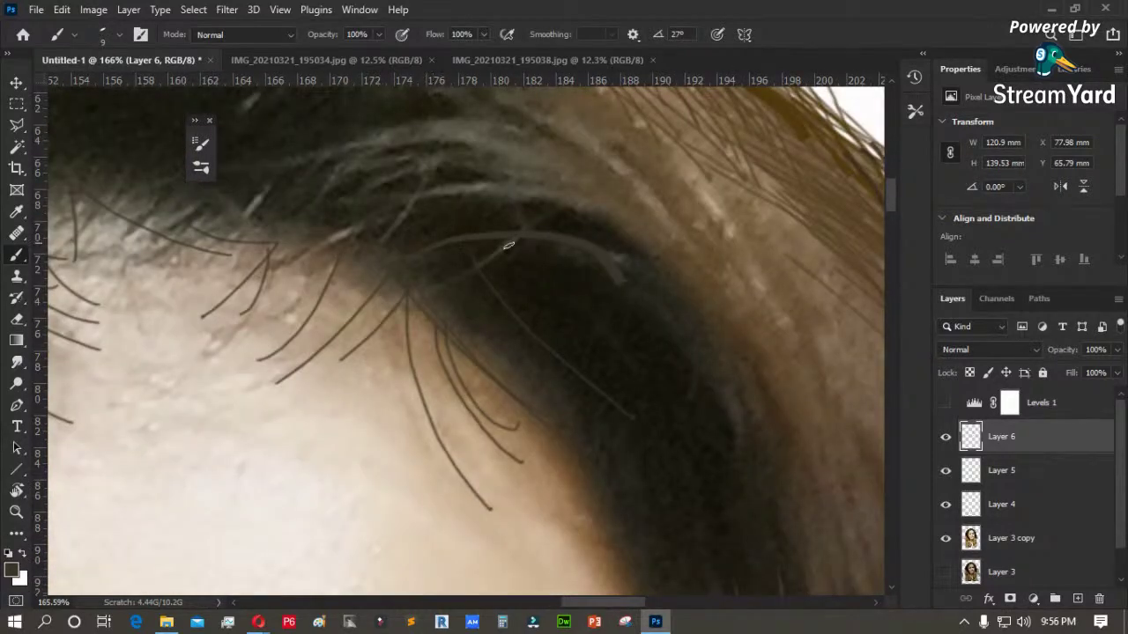
alt+click(601, 277)
mouse_move(575, 246)
mouse_down()
mouse_move(464, 236)
mouse_move(634, 316)
mouse_up()
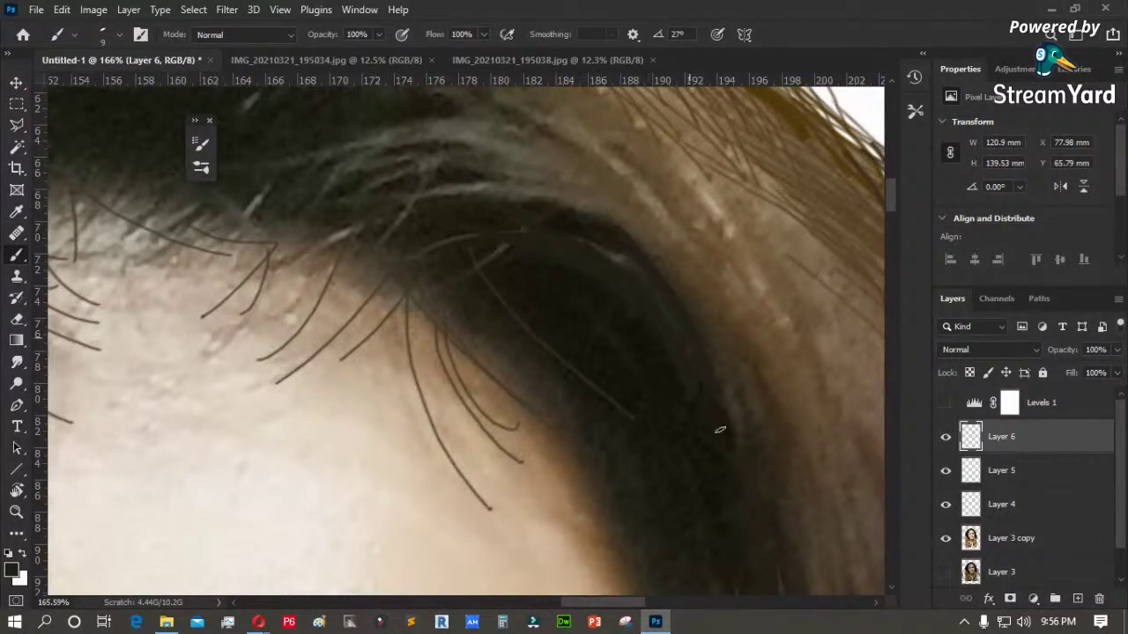
- Switch to the multi-bristle hair brush at 35 px and paint strands over the dark hair beside the forehead
right_click(718, 415)
click(804, 288)
click(571, 303)
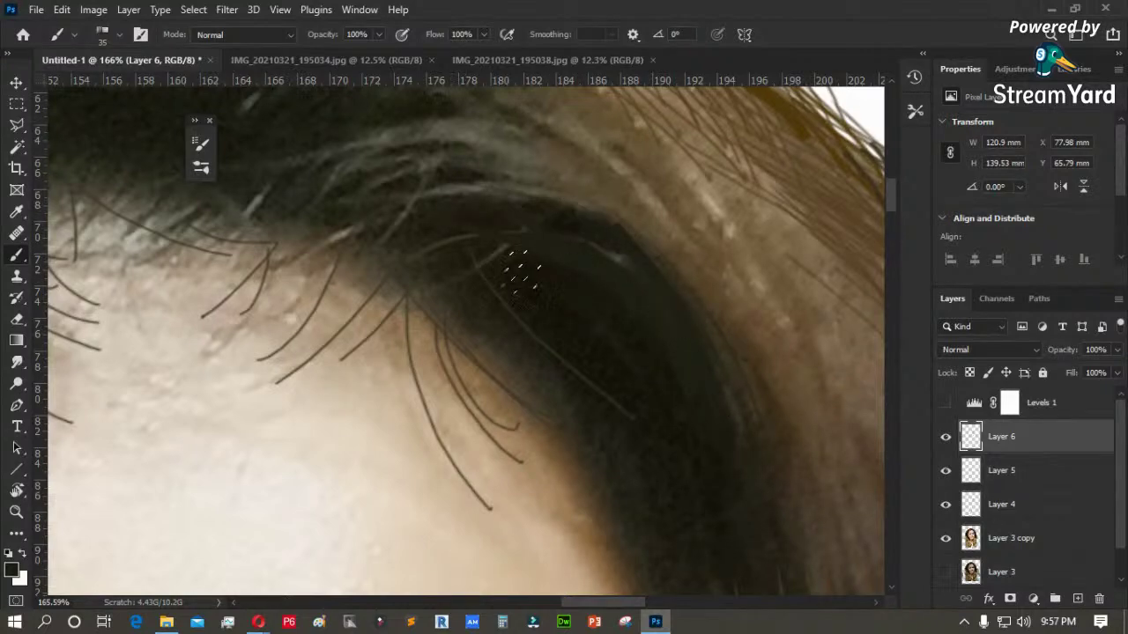
drag(507, 230, 569, 239)
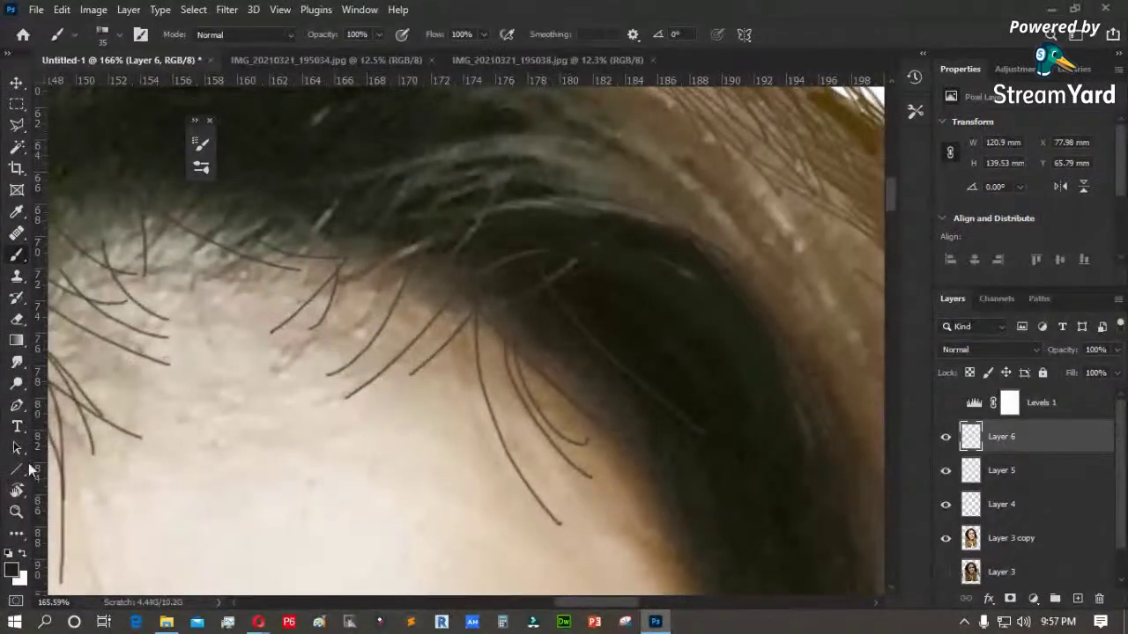
- Set the foreground colour to #11110e and paint bristle strands down the dark hair to the end of the second eyebrow
click(11, 570)
text(11110e)
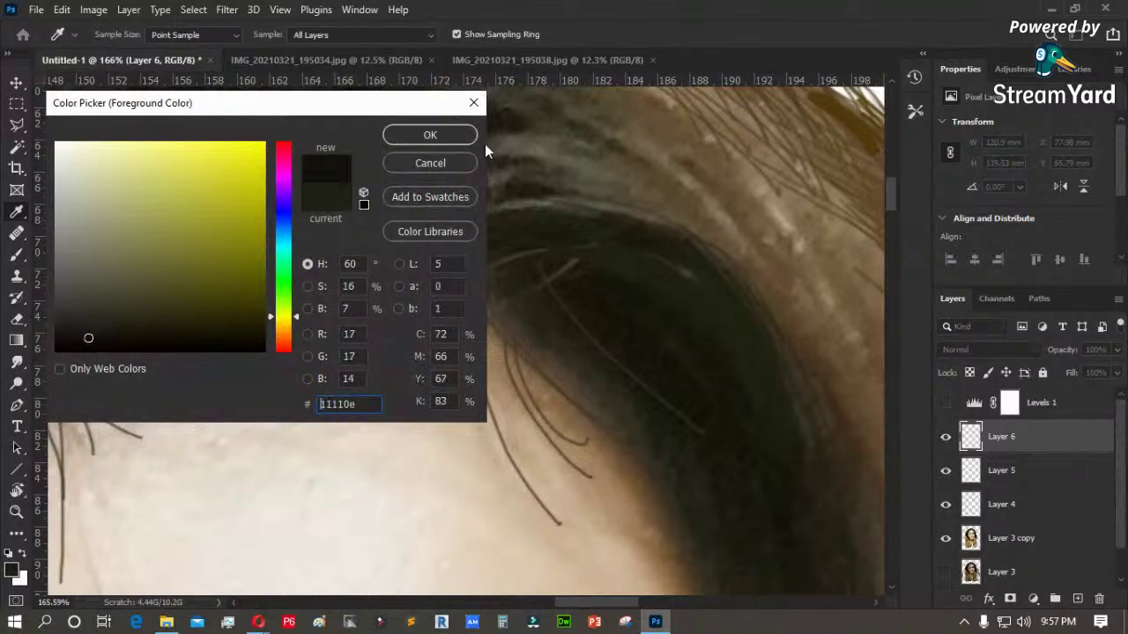
click(457, 138)
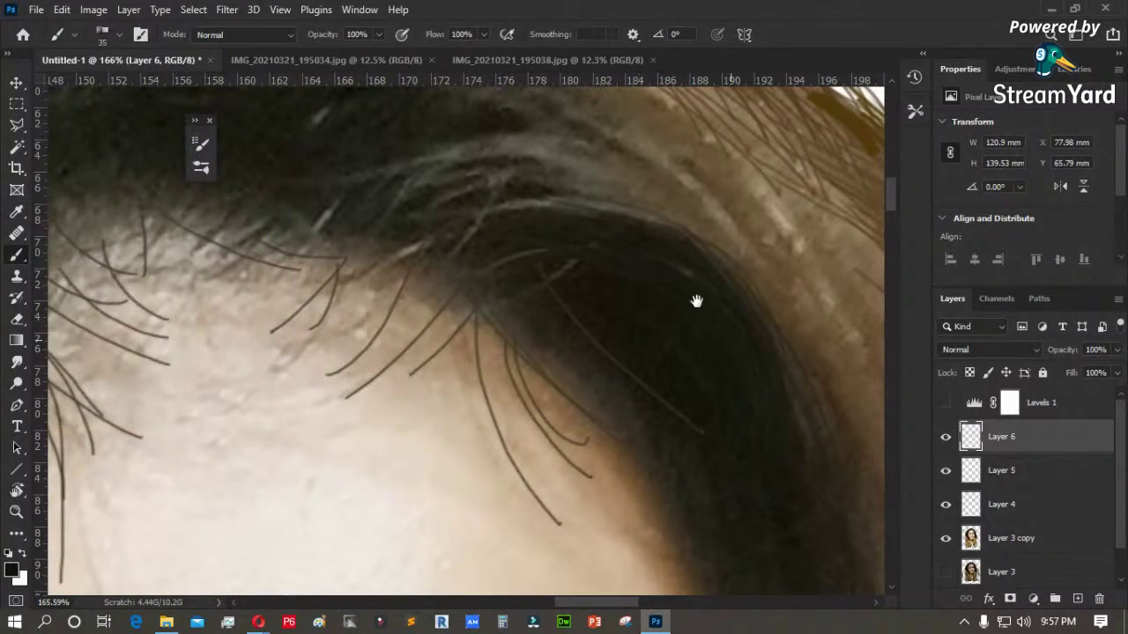
drag(696, 302, 574, 156)
mouse_move(625, 467)
mouse_down()
mouse_move(550, 227)
mouse_move(608, 428)
mouse_up()
drag(556, 204, 626, 406)
drag(544, 265, 582, 414)
drag(541, 234, 566, 454)
mouse_move(649, 483)
mouse_down()
mouse_move(538, 264)
mouse_move(422, 86)
mouse_up()
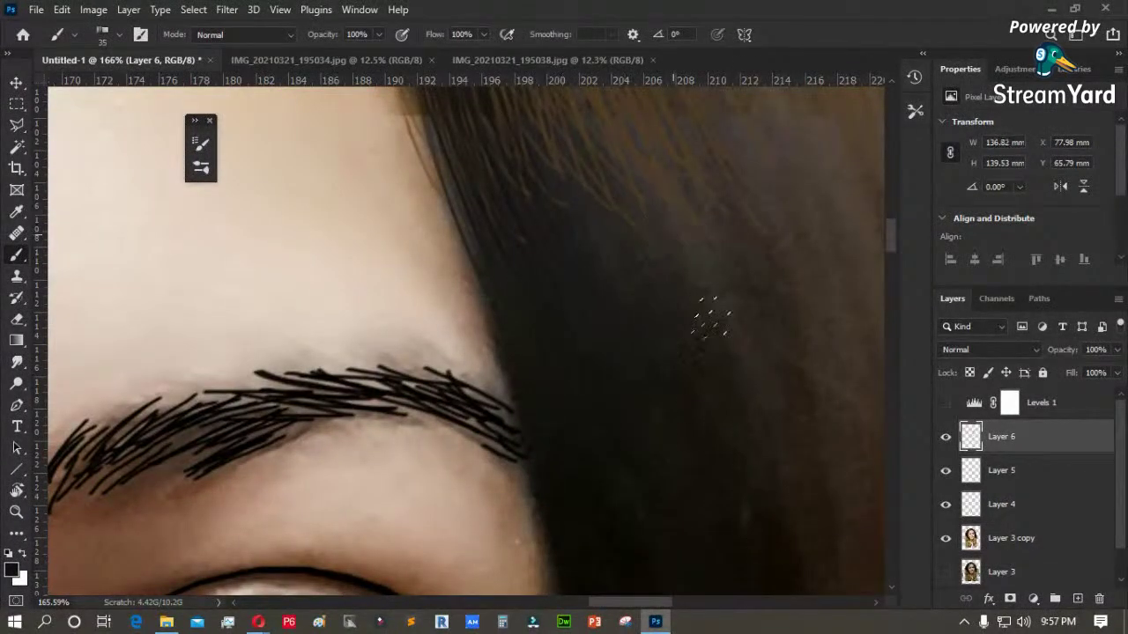
- Sample the brown of the hair on the first eye's side and paint 35 px bristle strands along its outer edge
key(ctrl+0)
drag(557, 160, 373, 259)
drag(532, 219, 486, 323)
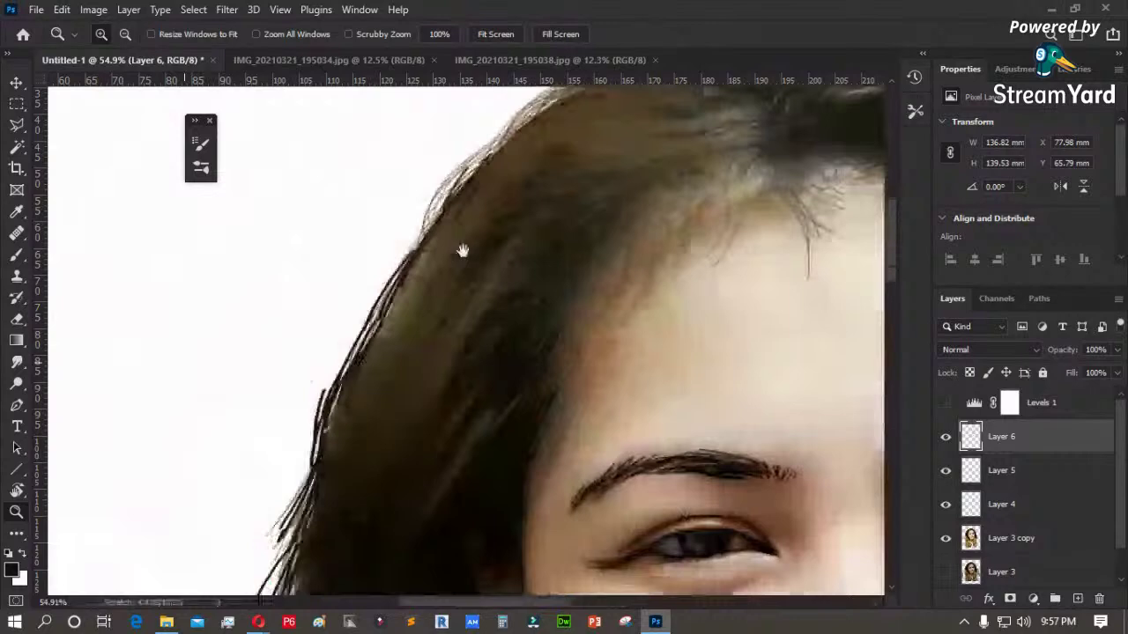
drag(185, 363, 459, 251)
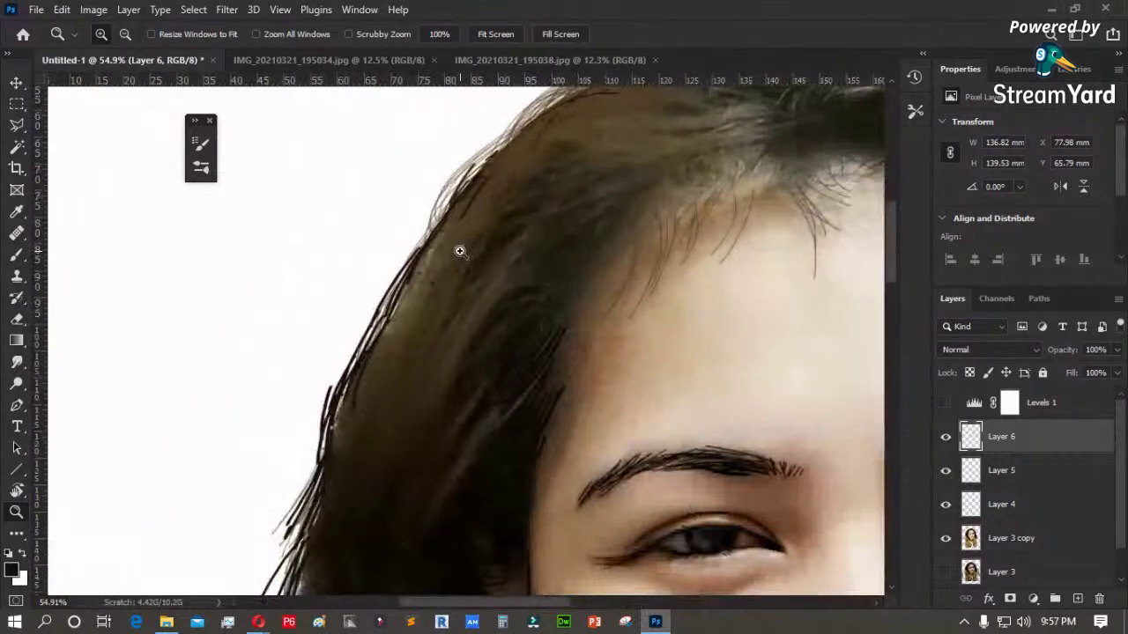
drag(557, 178, 261, 518)
key(b)
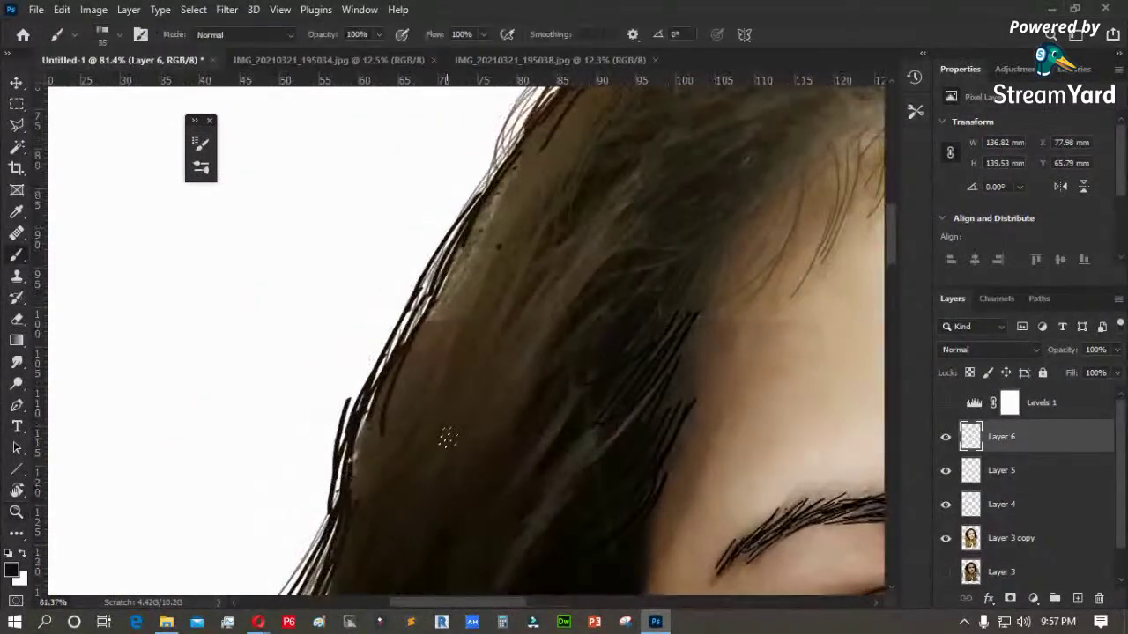
alt+click(466, 353)
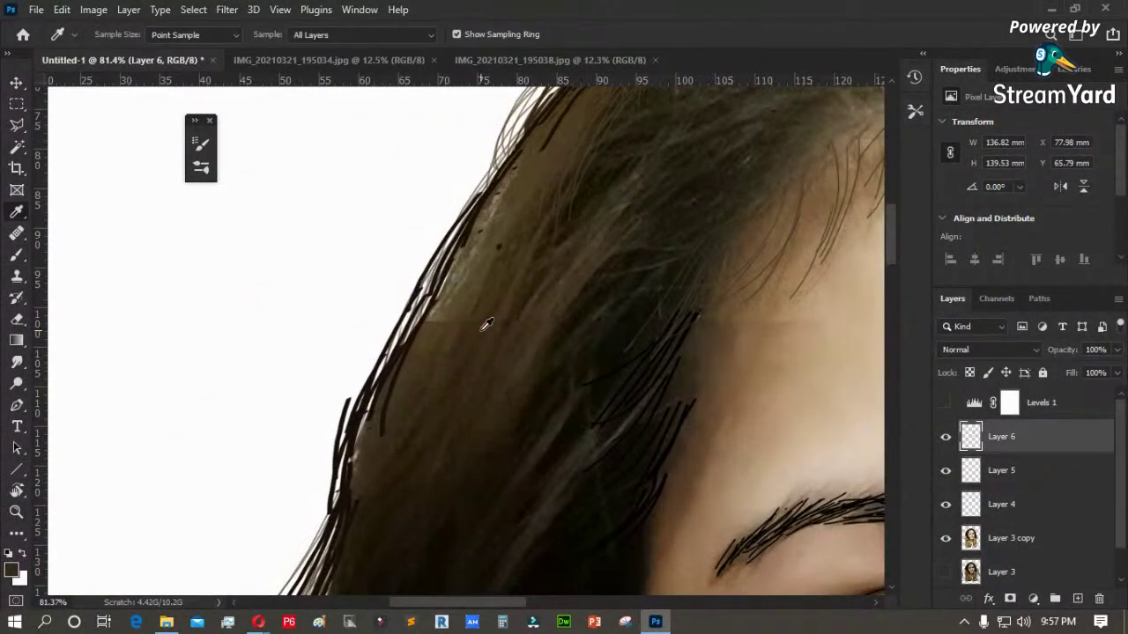
drag(387, 404, 432, 279)
drag(416, 327, 434, 299)
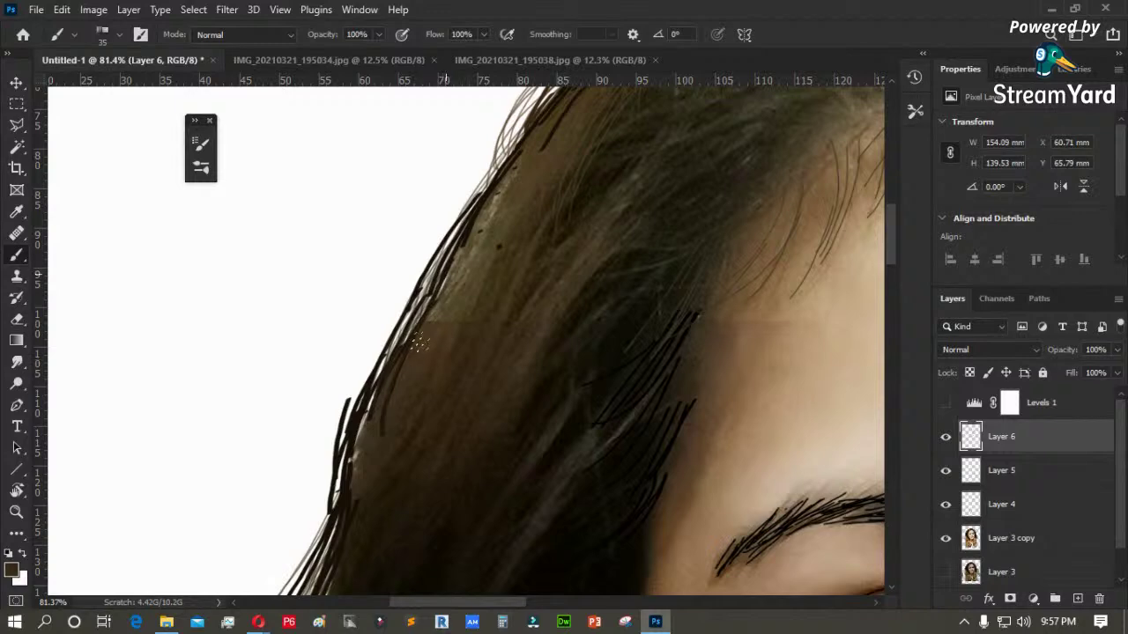
- Paint dark brown bristle strands down the outer hair level with the ear, using a brush size of about 60 px
scroll(373, 260, down, 4)
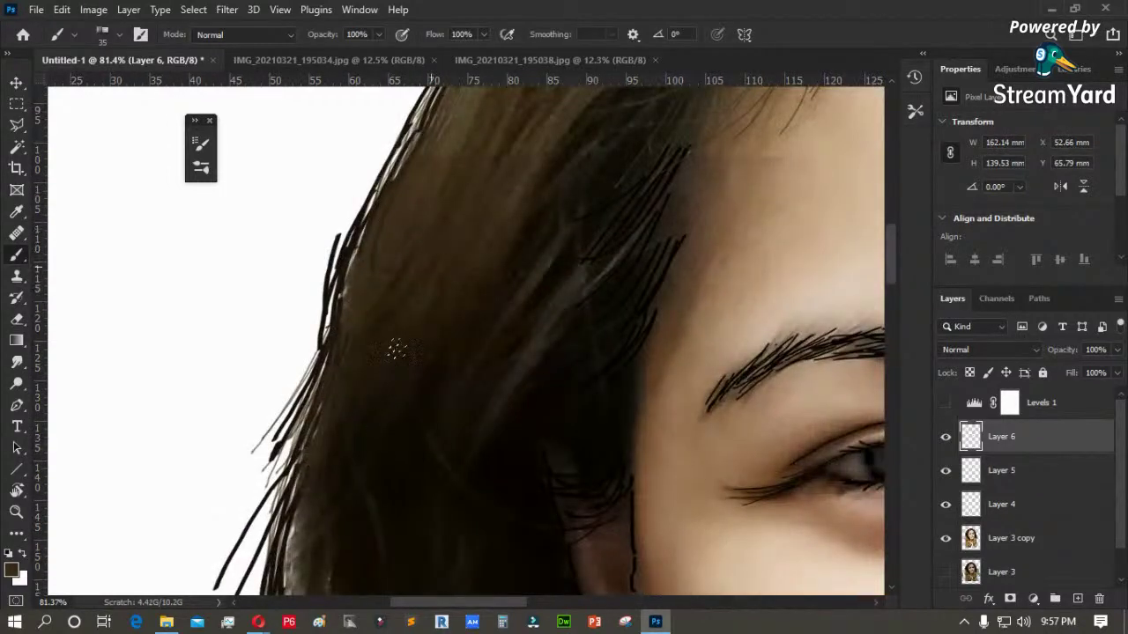
scroll(290, 427, down, 5)
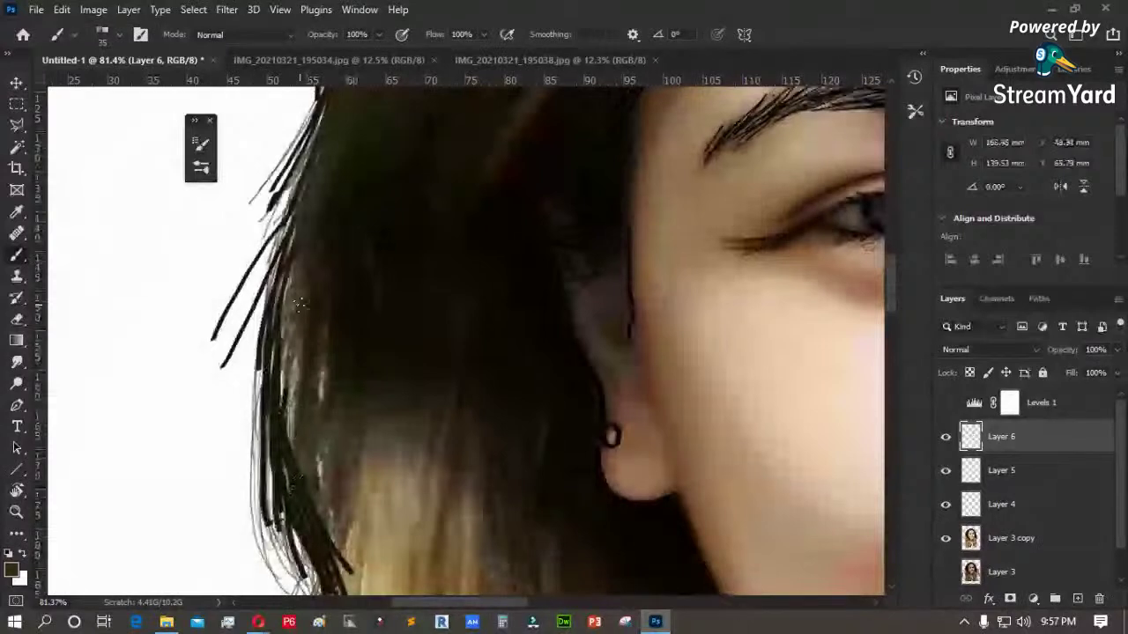
drag(338, 471, 329, 453)
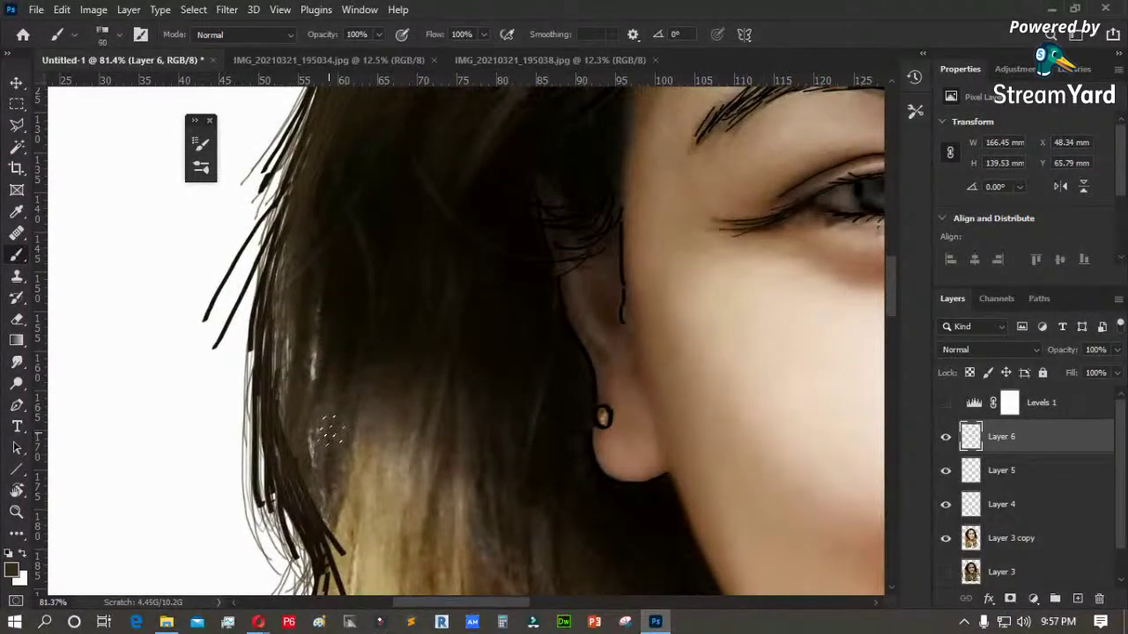
drag(302, 443, 252, 318)
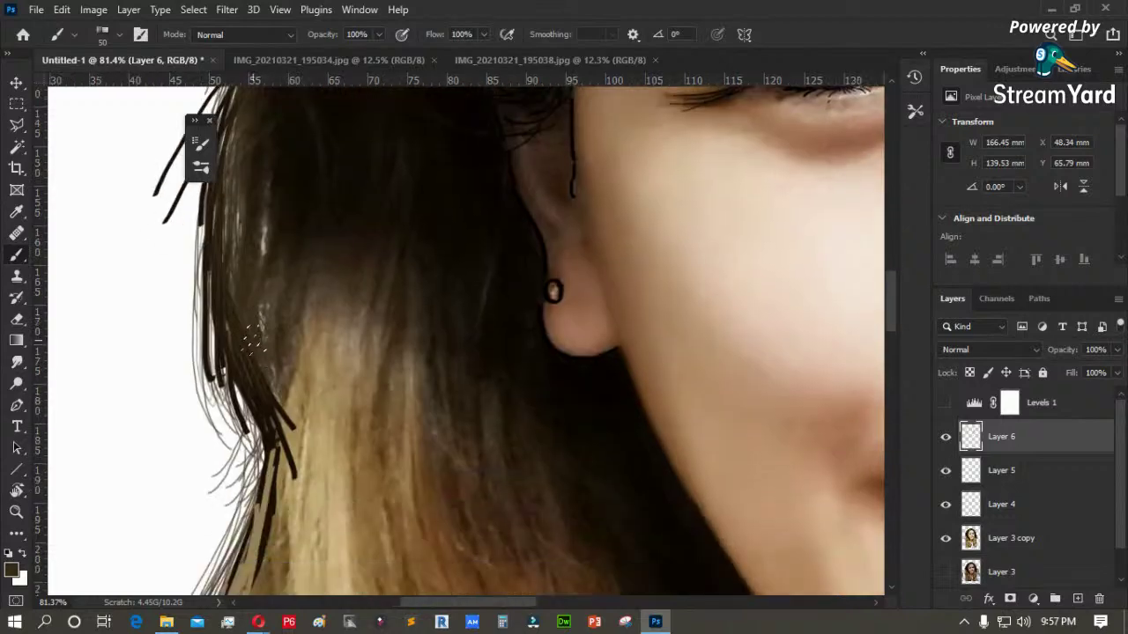
- Paint bristle strands over the outer edge of the blonde hair below the ear, mostly with a 50 px brush
drag(289, 463, 278, 534)
mouse_move(241, 375)
mouse_down()
mouse_move(263, 454)
mouse_move(294, 320)
mouse_up()
mouse_move(310, 227)
mouse_down()
mouse_move(327, 299)
mouse_move(275, 401)
mouse_up()
drag(302, 333, 257, 511)
mouse_move(270, 370)
mouse_down()
mouse_move(264, 431)
mouse_move(227, 527)
mouse_up()
mouse_move(320, 299)
mouse_down()
mouse_move(317, 414)
mouse_move(278, 562)
mouse_up()
drag(320, 237, 302, 465)
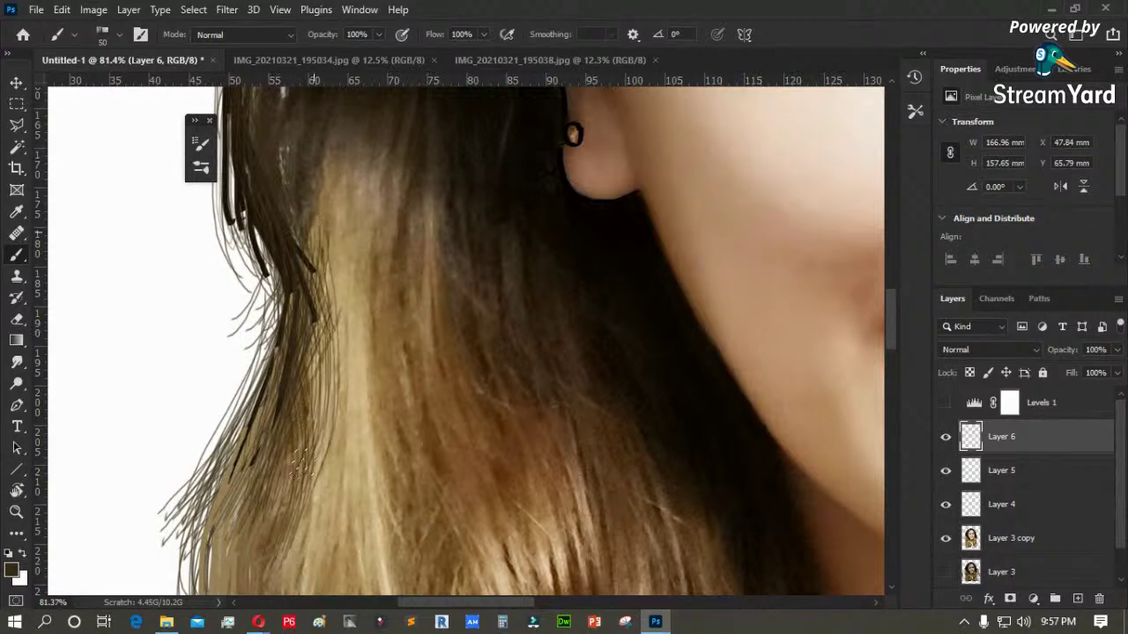
drag(340, 220, 305, 495)
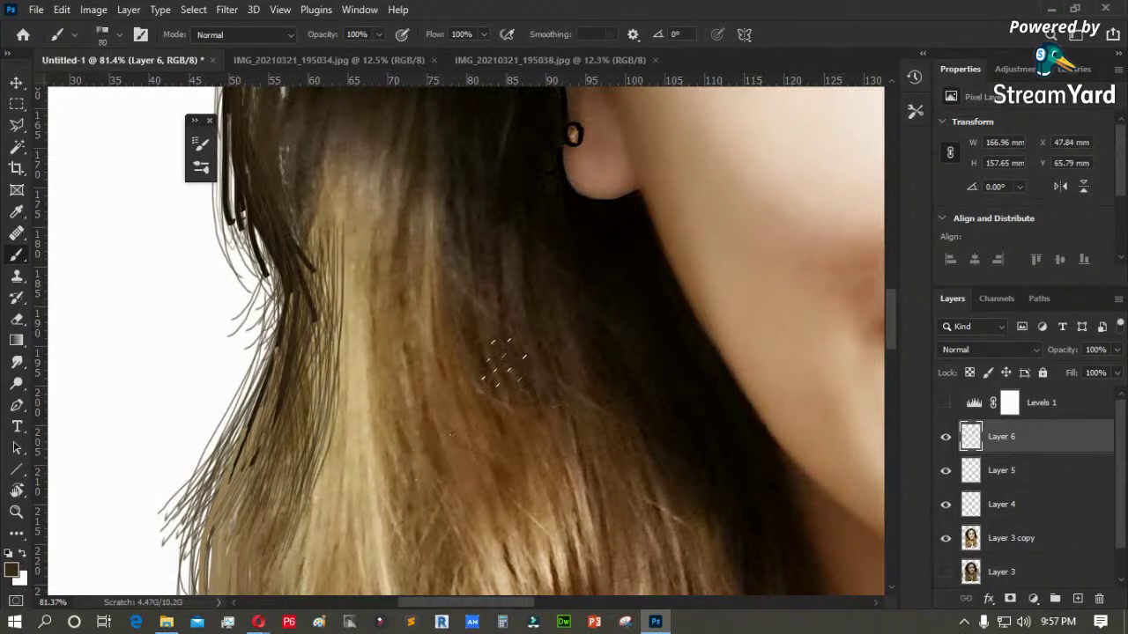
- Paint long dark brown strands down the inner lock of blonde hair beside the neck with the bristle brush at 80 px
mouse_move(679, 509)
mouse_down()
mouse_move(651, 569)
mouse_move(607, 366)
mouse_up()
drag(548, 289, 617, 539)
mouse_move(557, 261)
mouse_down()
mouse_move(661, 491)
mouse_move(541, 189)
mouse_move(578, 498)
mouse_up()
drag(556, 190, 633, 448)
drag(580, 153, 628, 493)
drag(634, 479, 567, 227)
drag(564, 185, 659, 375)
drag(569, 216, 702, 509)
drag(551, 203, 688, 397)
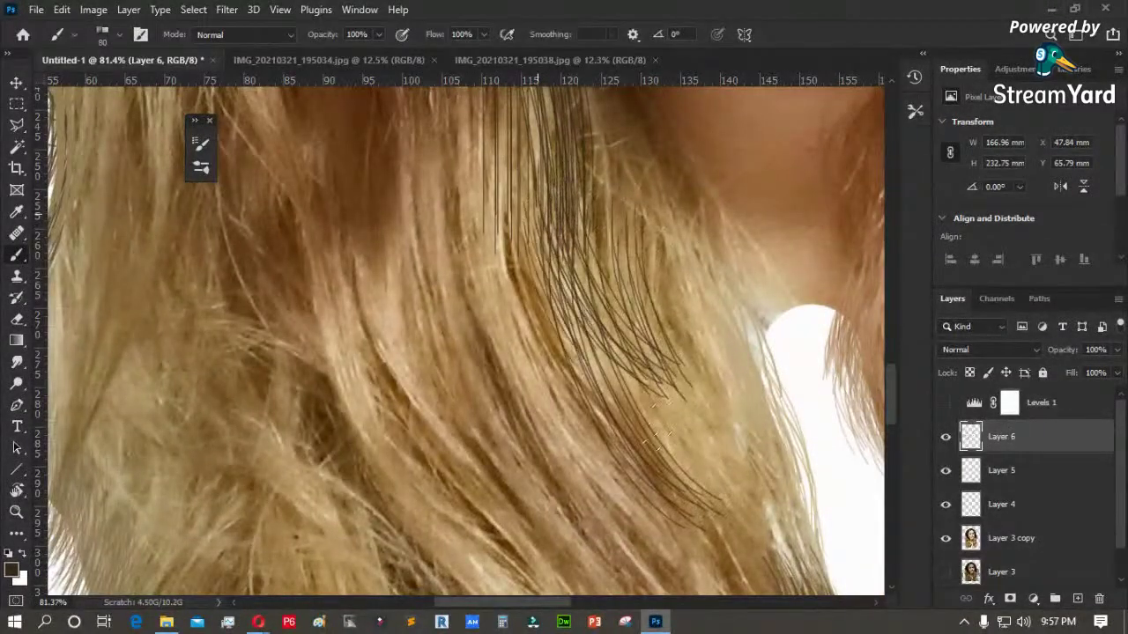
drag(533, 238, 705, 458)
drag(666, 331, 735, 564)
drag(574, 176, 721, 495)
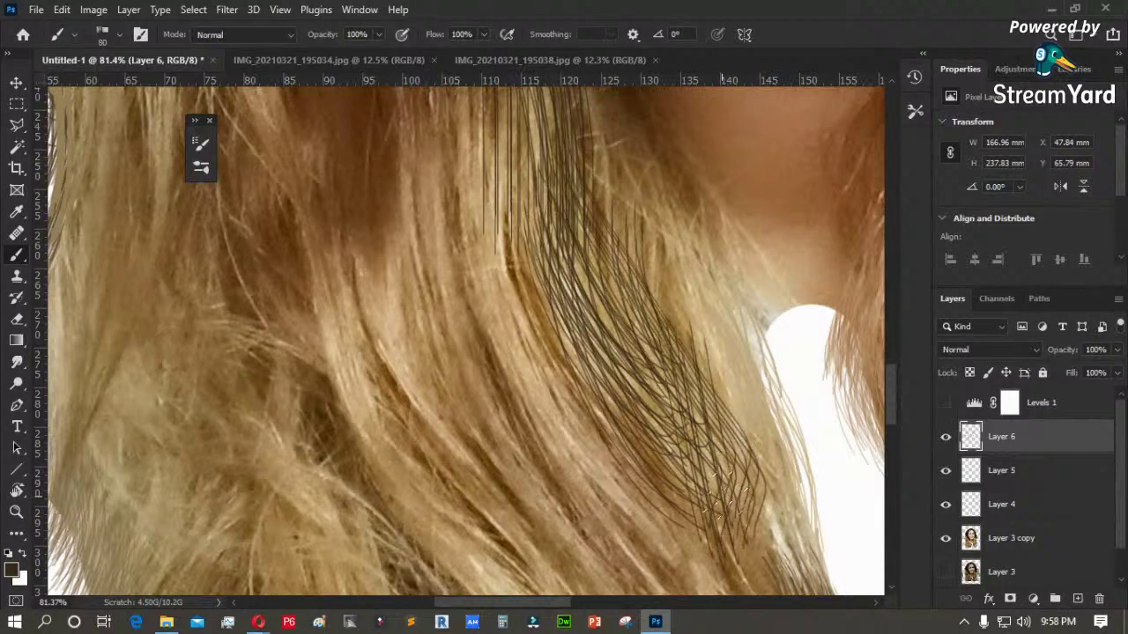
- Check the whole portrait with the Levels 1 adjustment toggled on and off
key(ctrl+0)
key(z)
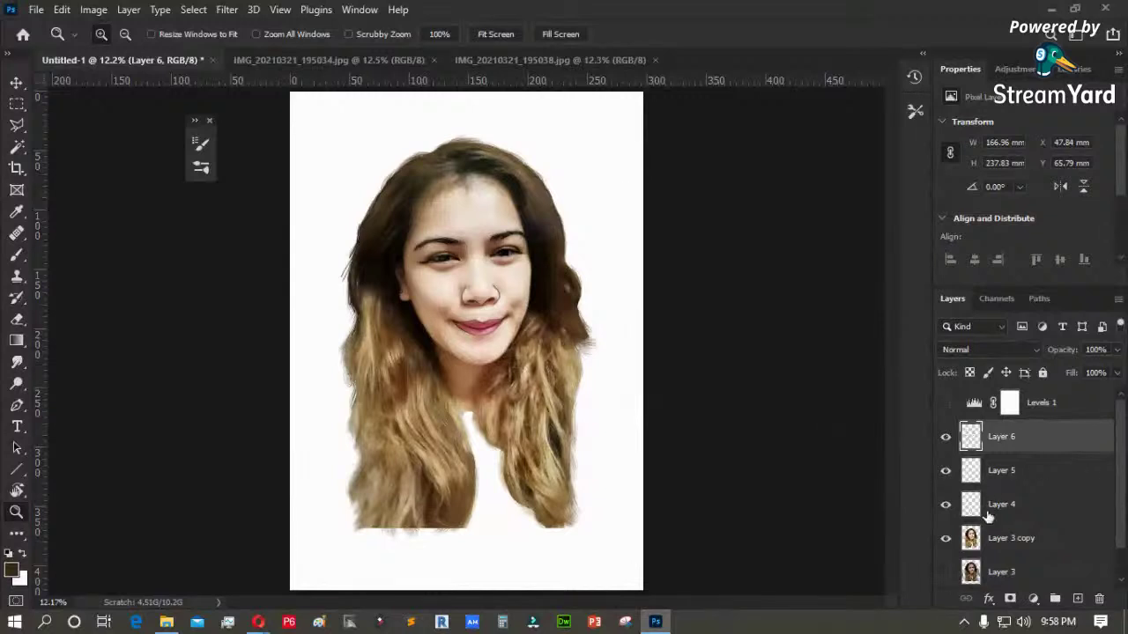
click(945, 404)
click(946, 404)
- Merge the painted stroke layers Layer 4, Layer 5 and Layer 6 into a single layer
shift+click(1006, 505)
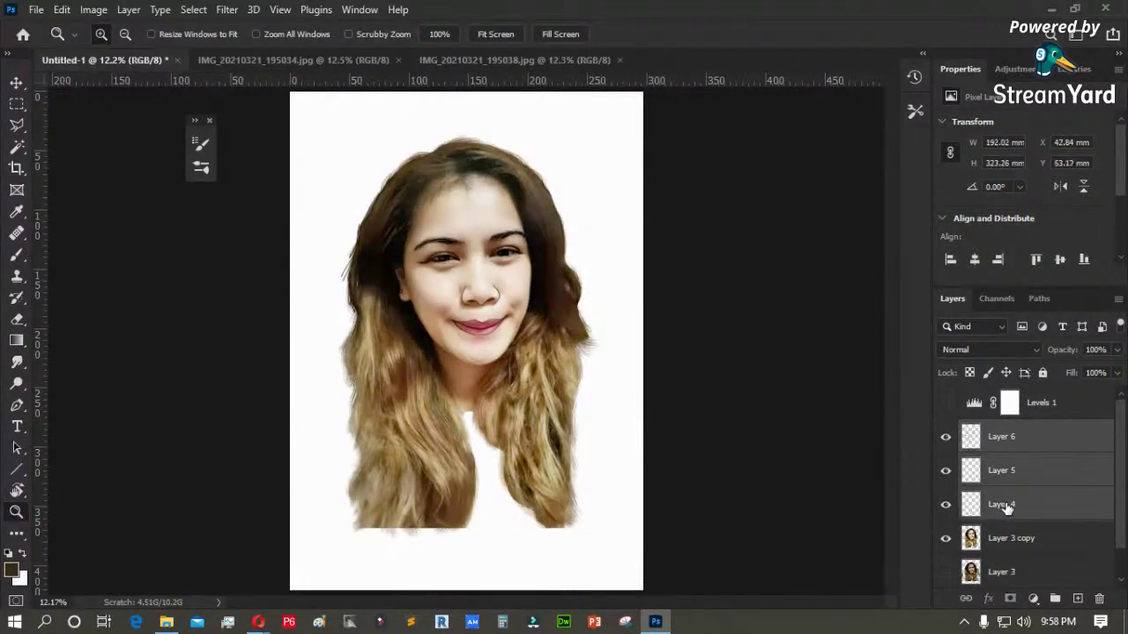
click(1028, 443)
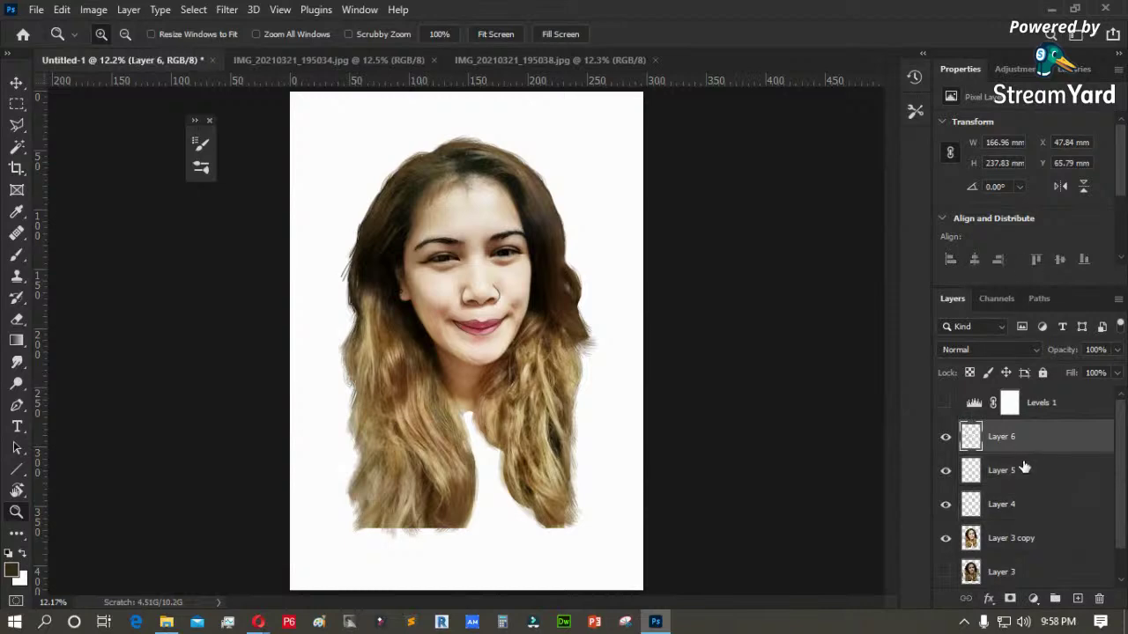
shift+click(1020, 472)
shift+click(1019, 508)
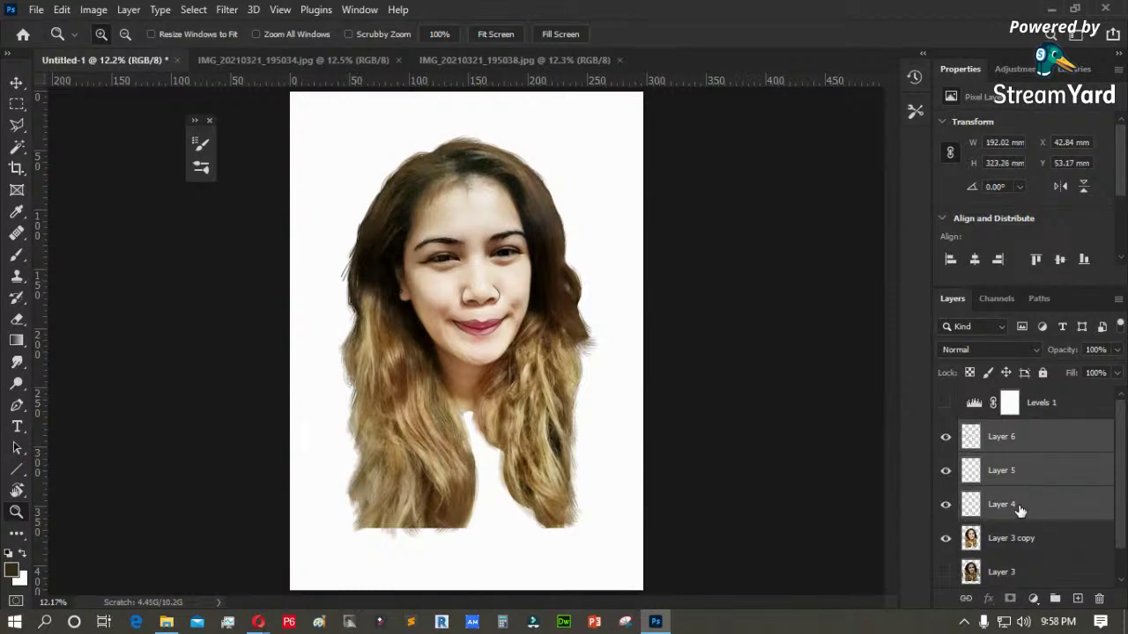
right_click(1020, 509)
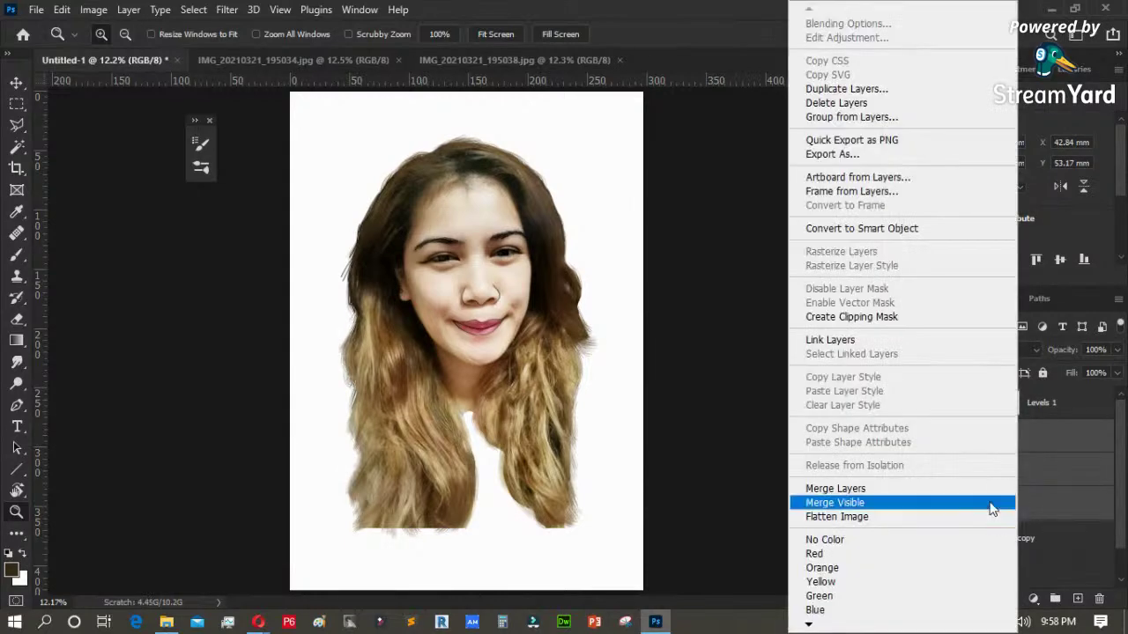
click(880, 490)
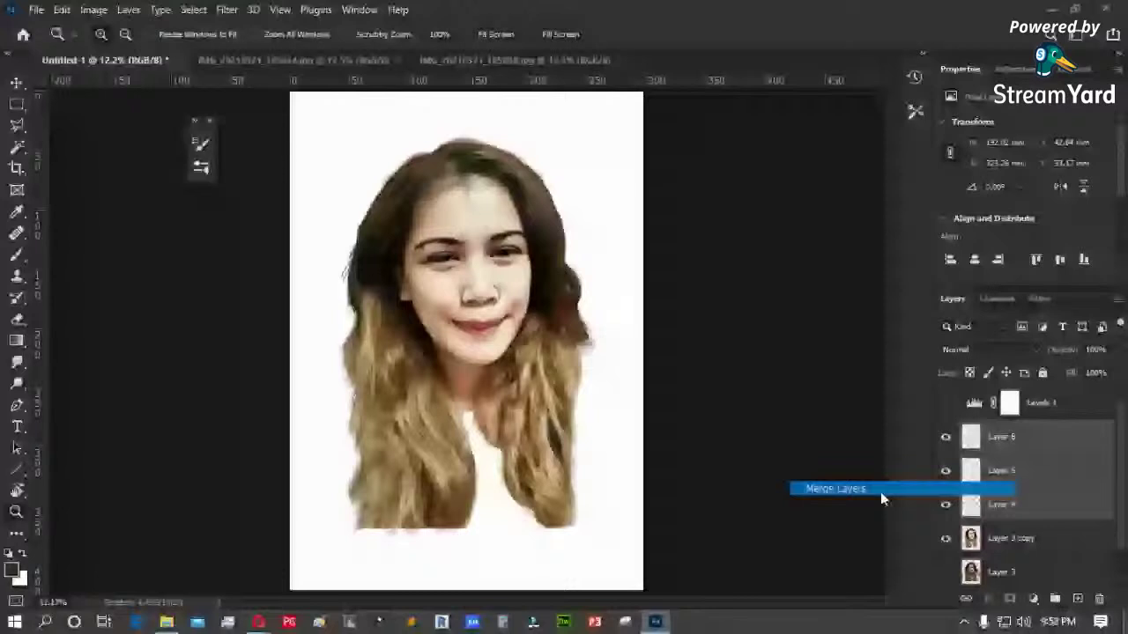
- Compare the merged strokes, the retouched Layer 3 copy and the original Layer 3 photo by toggling their visibility
click(945, 438)
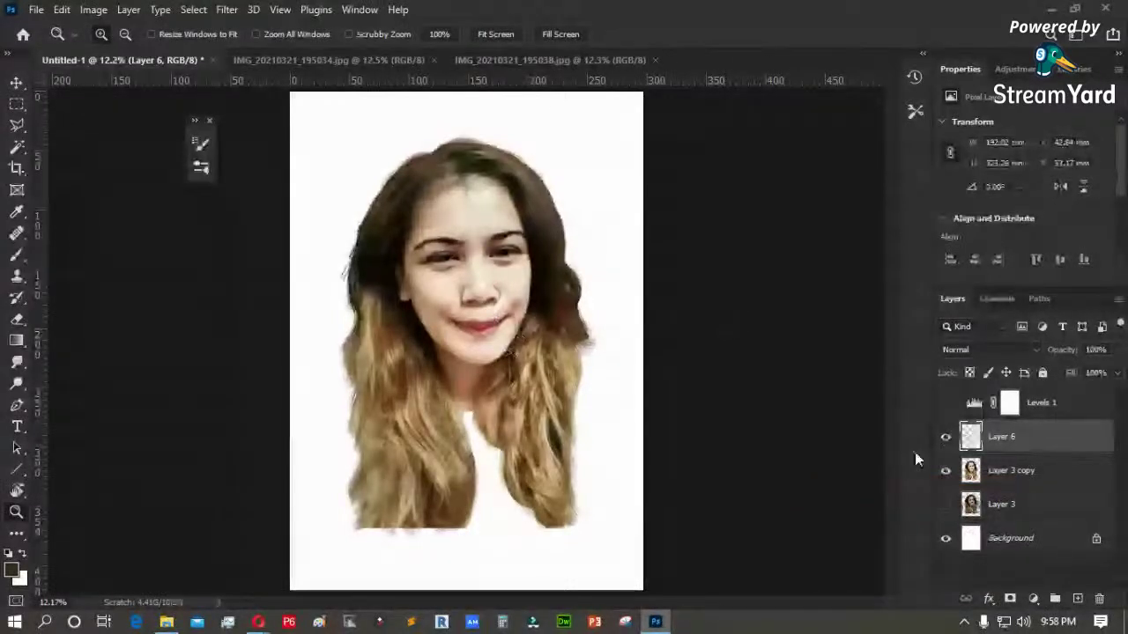
click(945, 471)
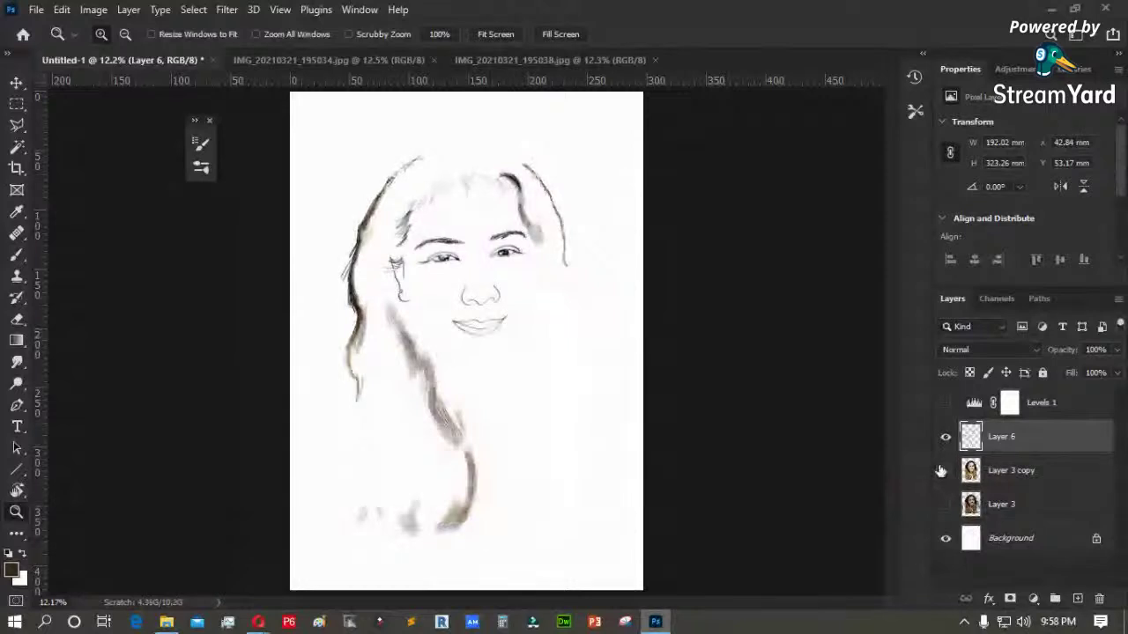
click(946, 471)
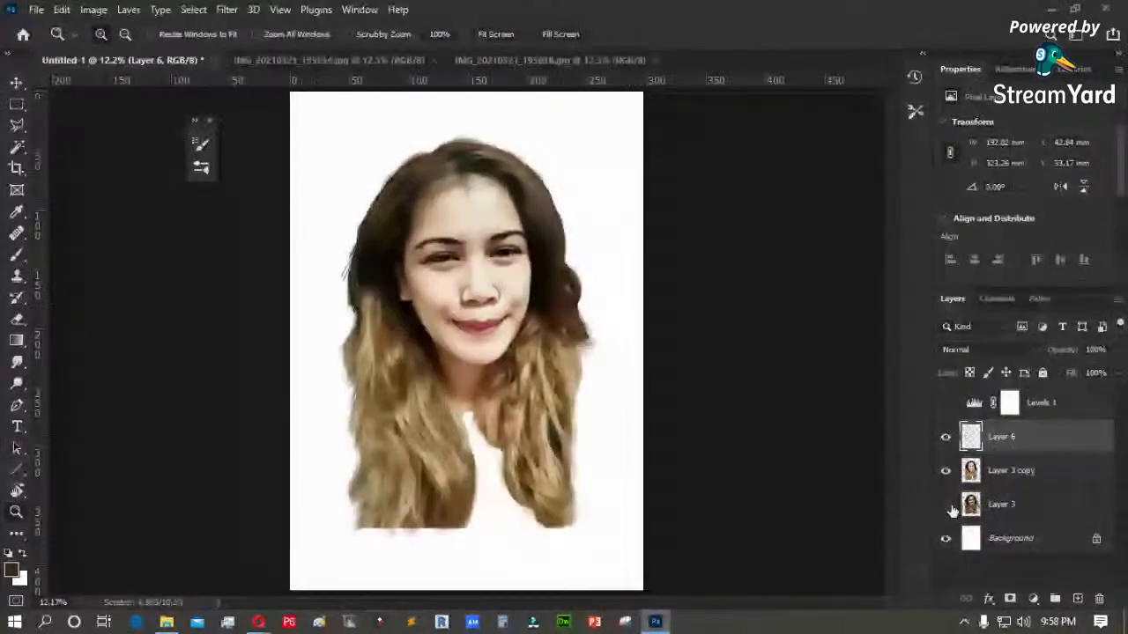
click(945, 505)
click(944, 475)
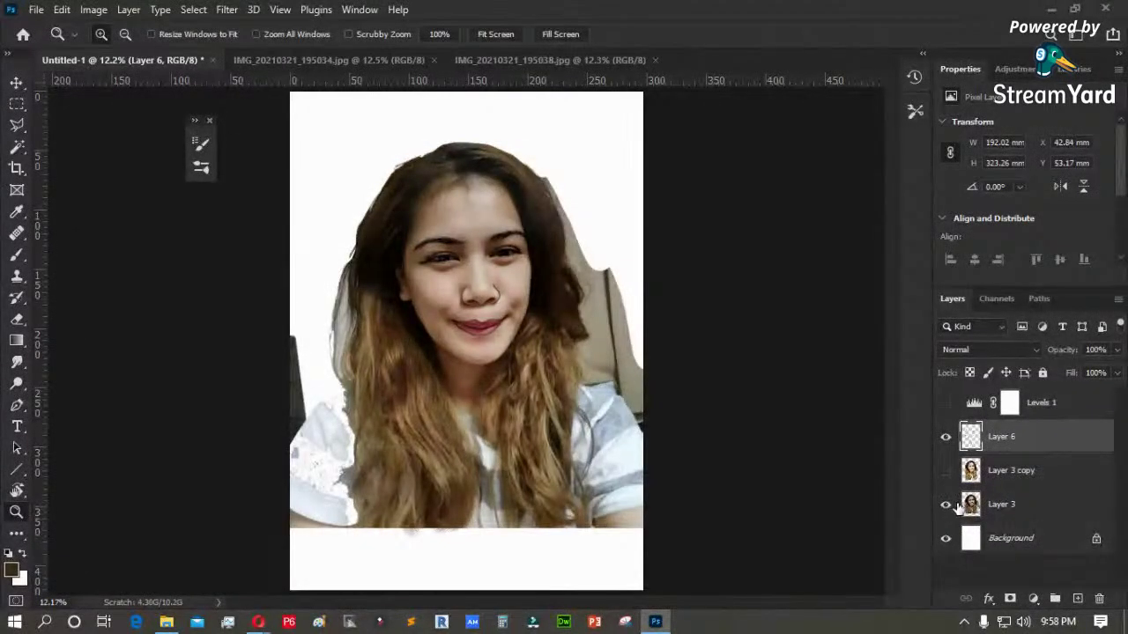
click(996, 506)
click(945, 471)
- Duplicate Layer 3 copy and remove the extra empty layer above the duplicate
drag(1014, 470, 1076, 598)
click(1077, 599)
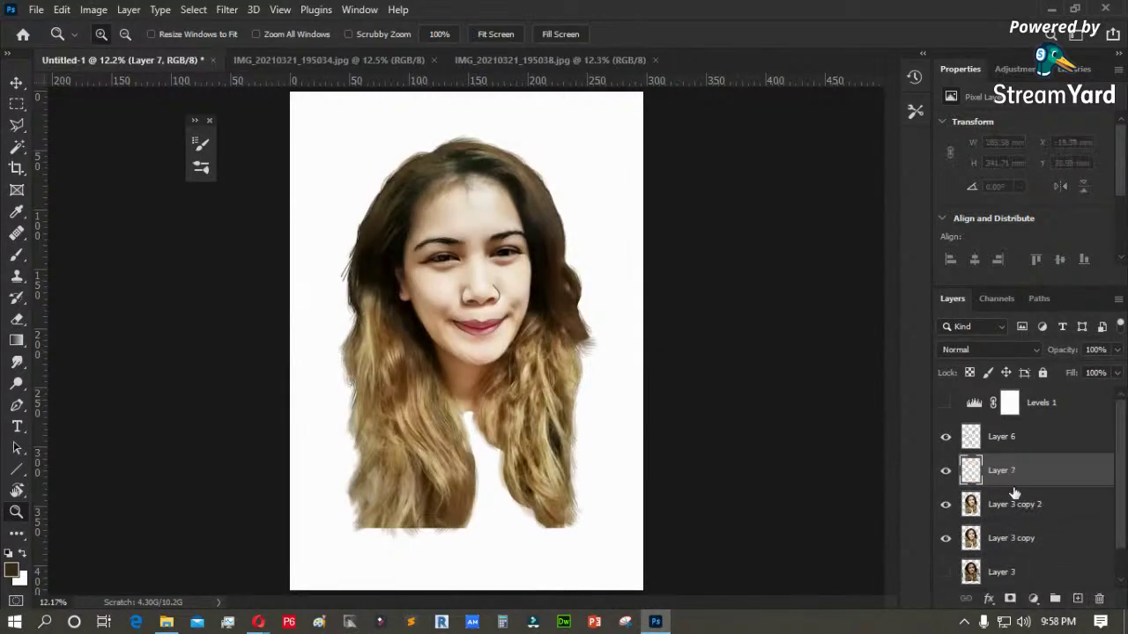
key(Delete)
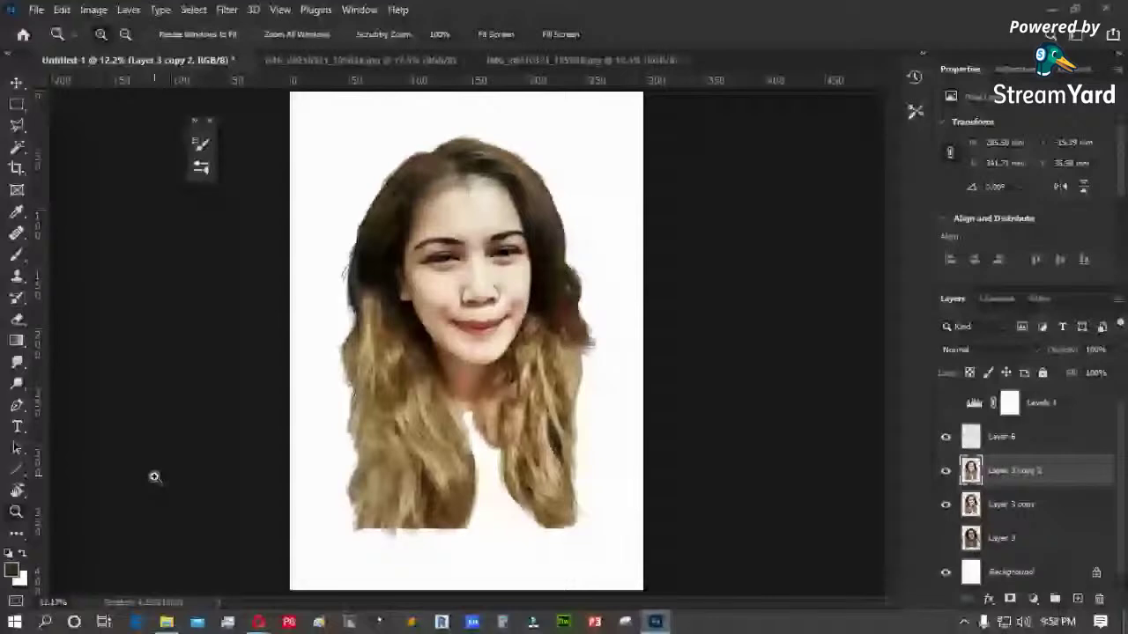
- Set the foreground color to pure black
click(13, 570)
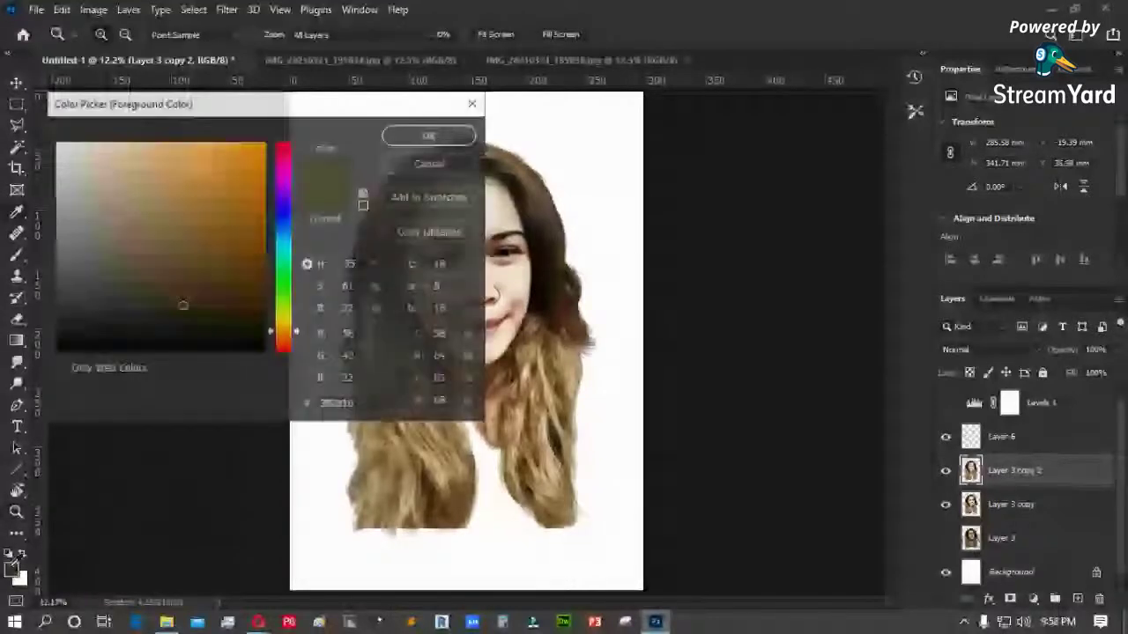
drag(74, 341, 55, 354)
click(441, 139)
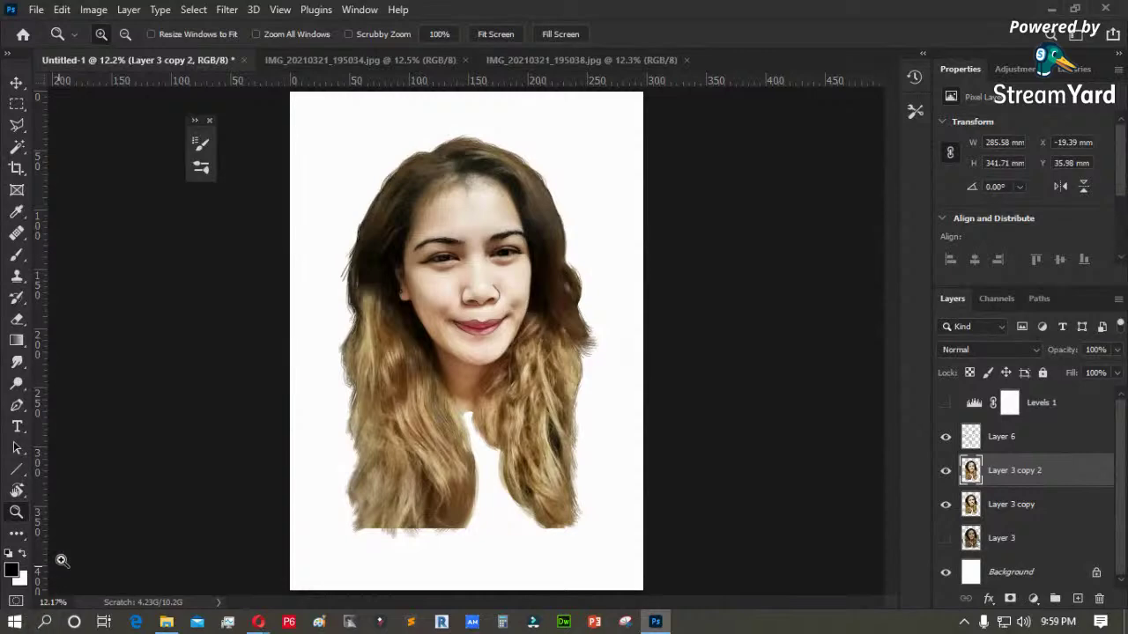
click(227, 10)
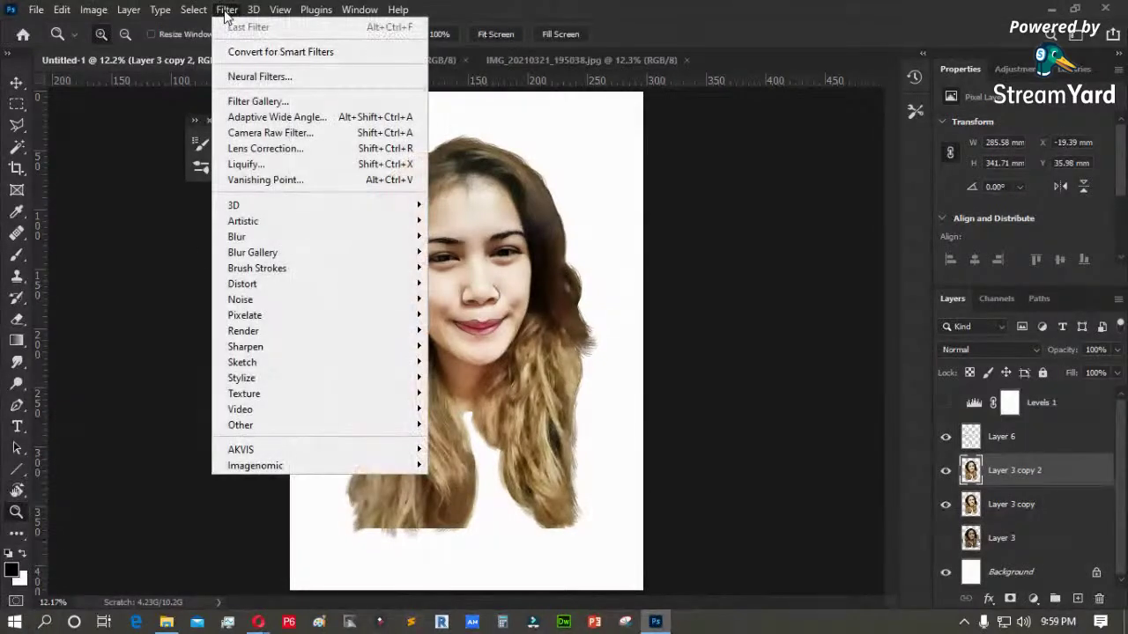
click(143, 260)
click(227, 9)
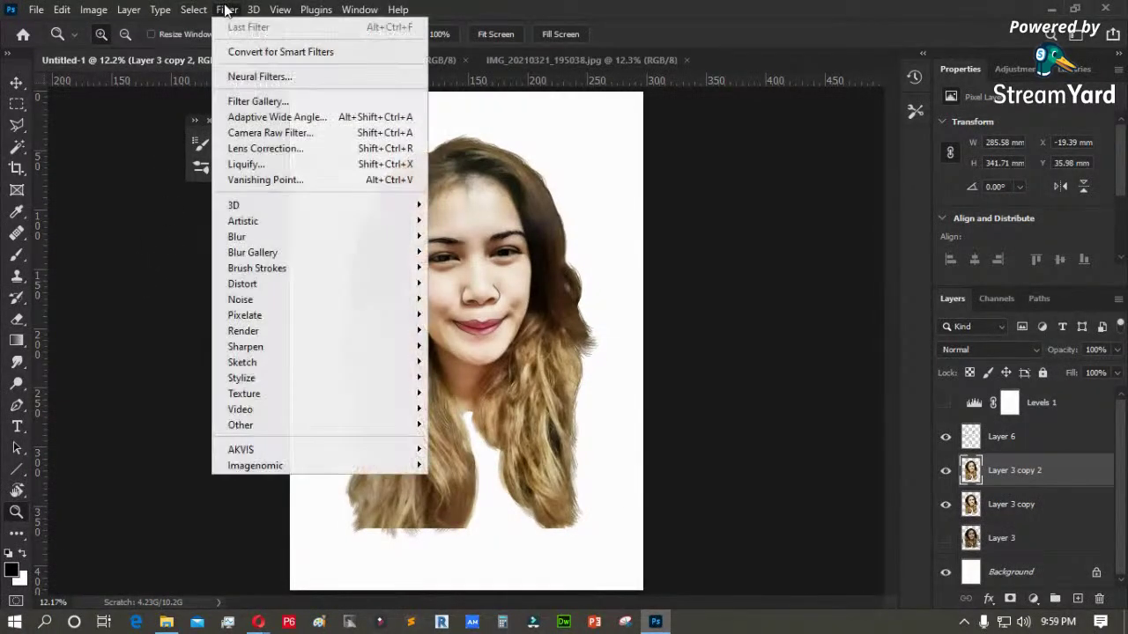
mouse_move(304, 452)
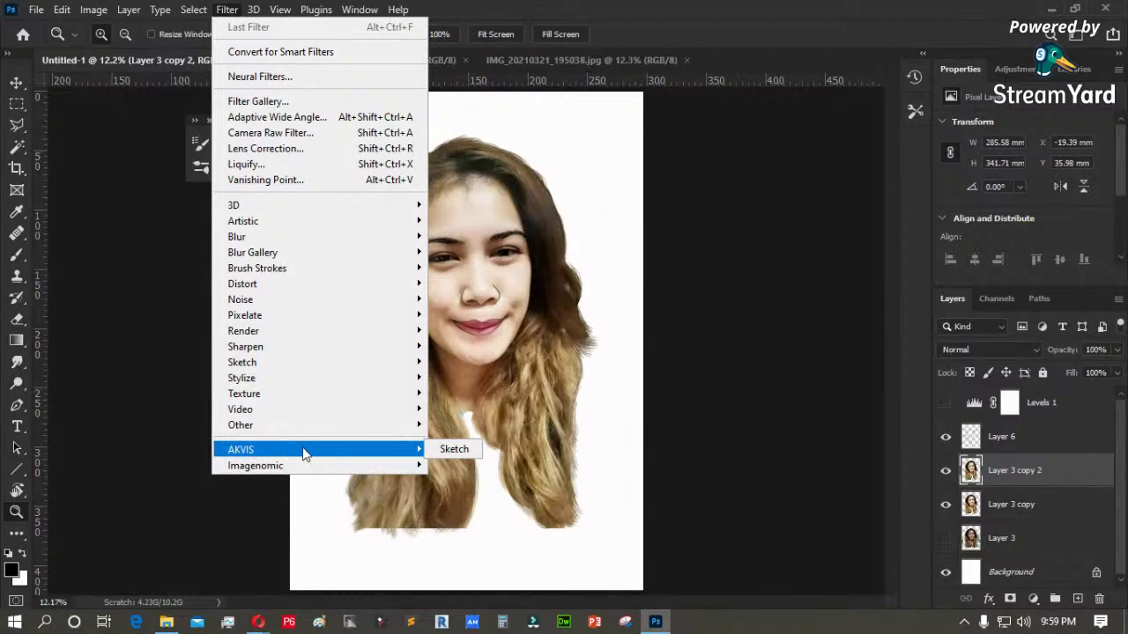
click(201, 496)
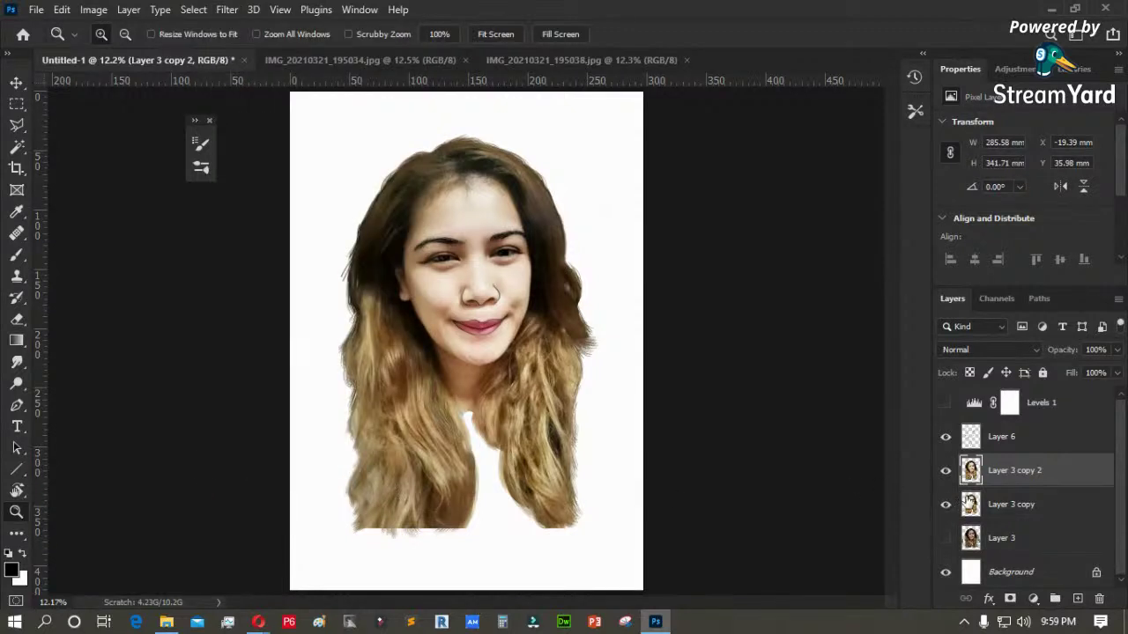
- Duplicate Layer 3 copy 2 and discard the blank layer created above the new duplicate
drag(1028, 476, 1079, 598)
click(1078, 598)
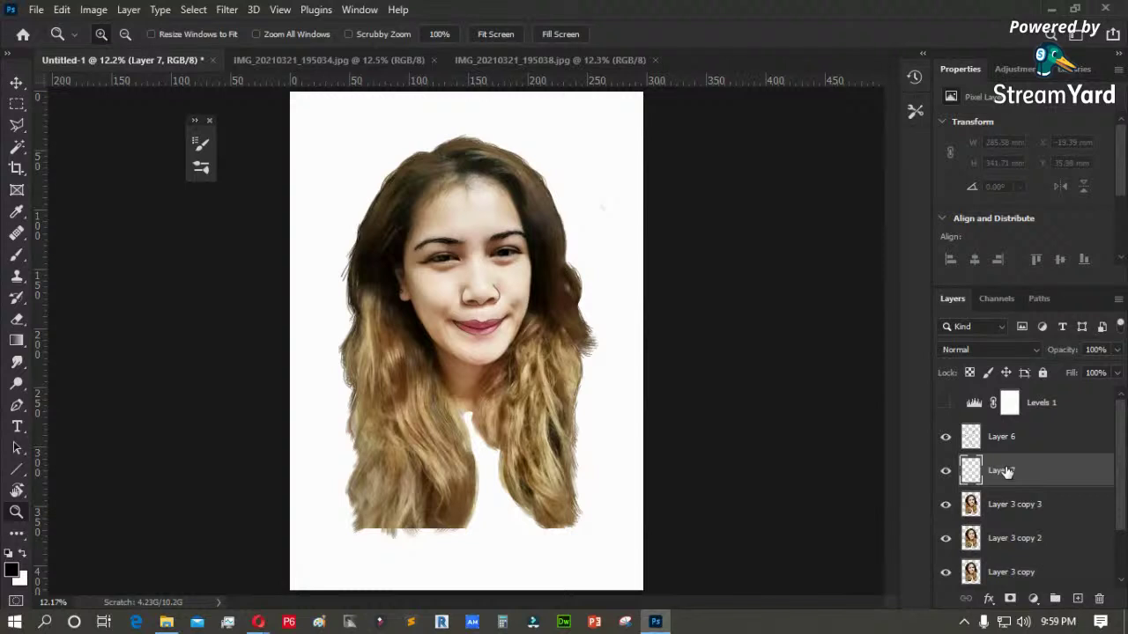
scroll(1005, 500, down, 1)
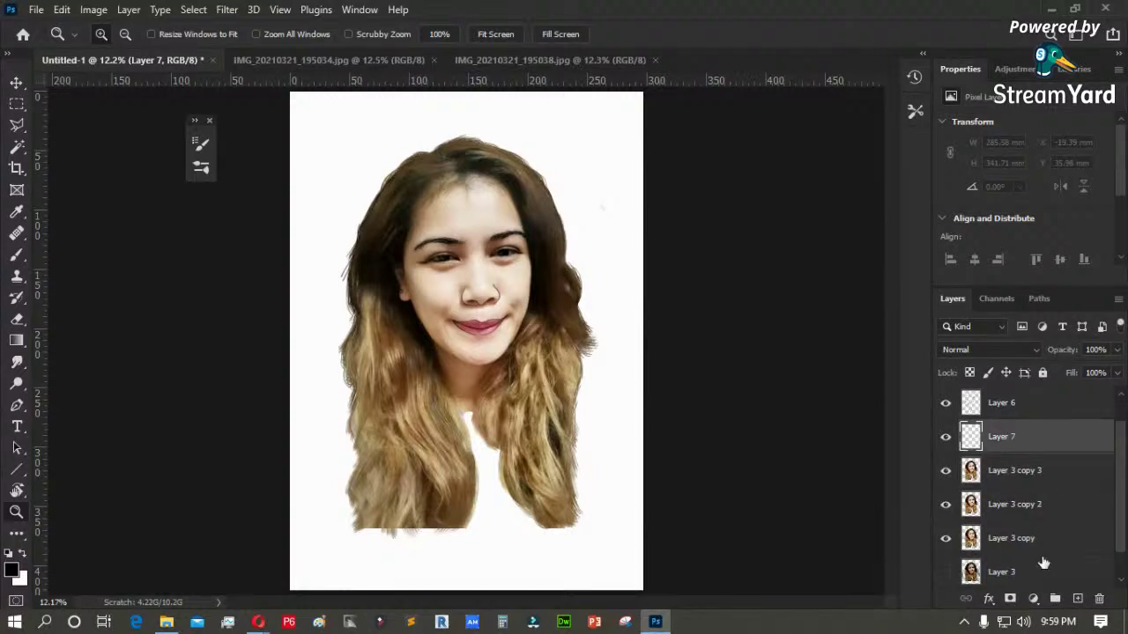
click(1099, 599)
click(490, 244)
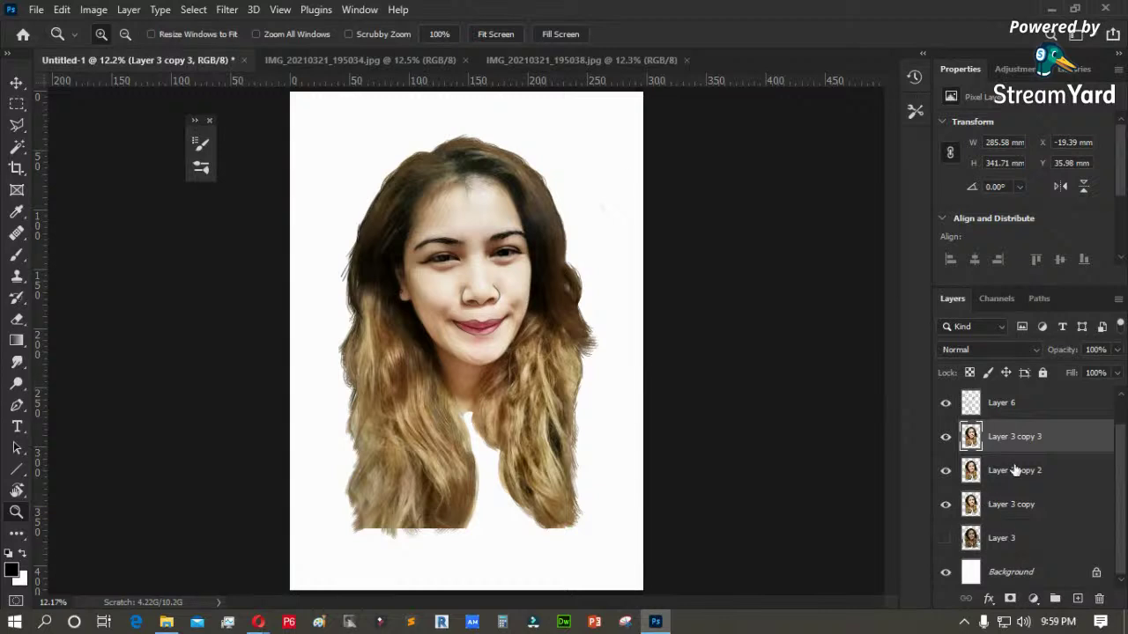
- Hide Layer 3 copy and Layer 3 copy 2, leaving the topmost portrait duplicate shown
click(1021, 508)
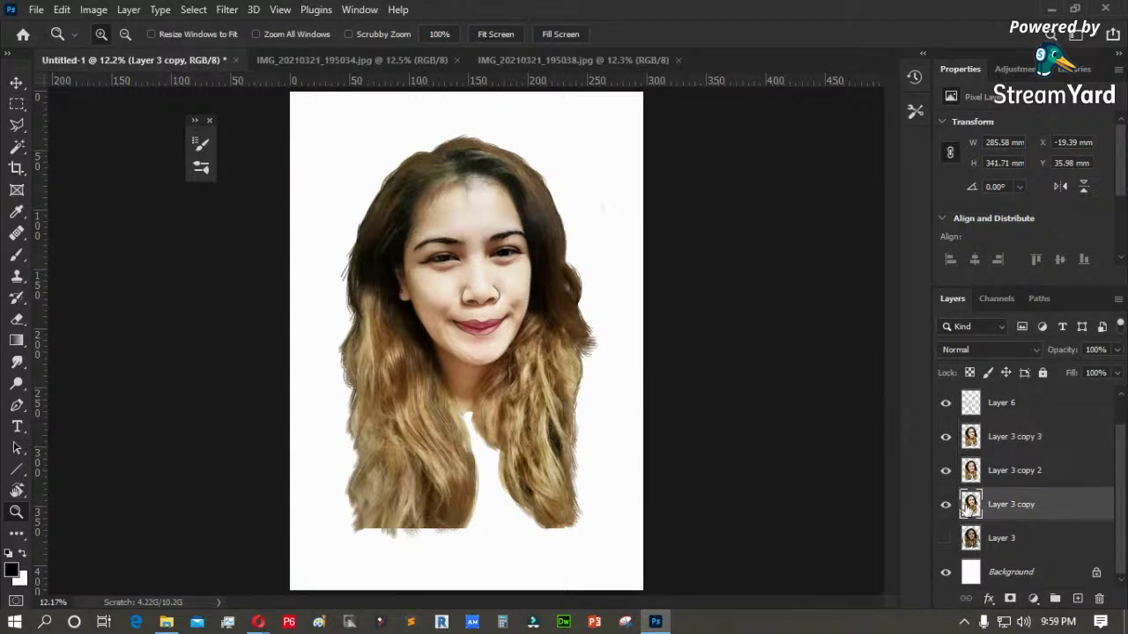
click(946, 506)
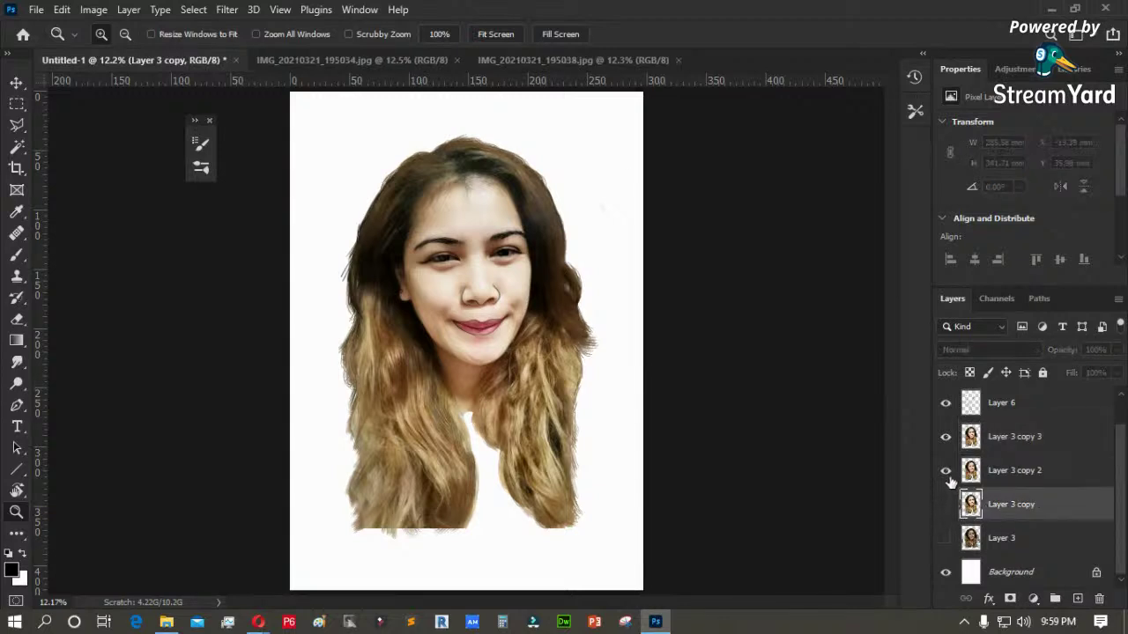
click(1017, 472)
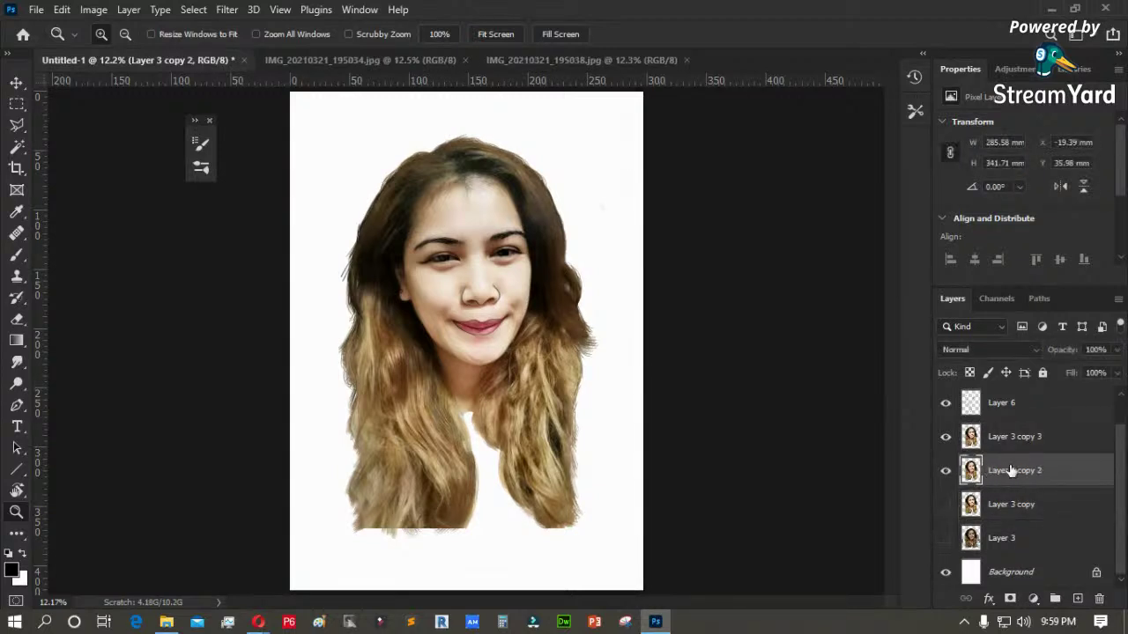
click(944, 472)
click(944, 473)
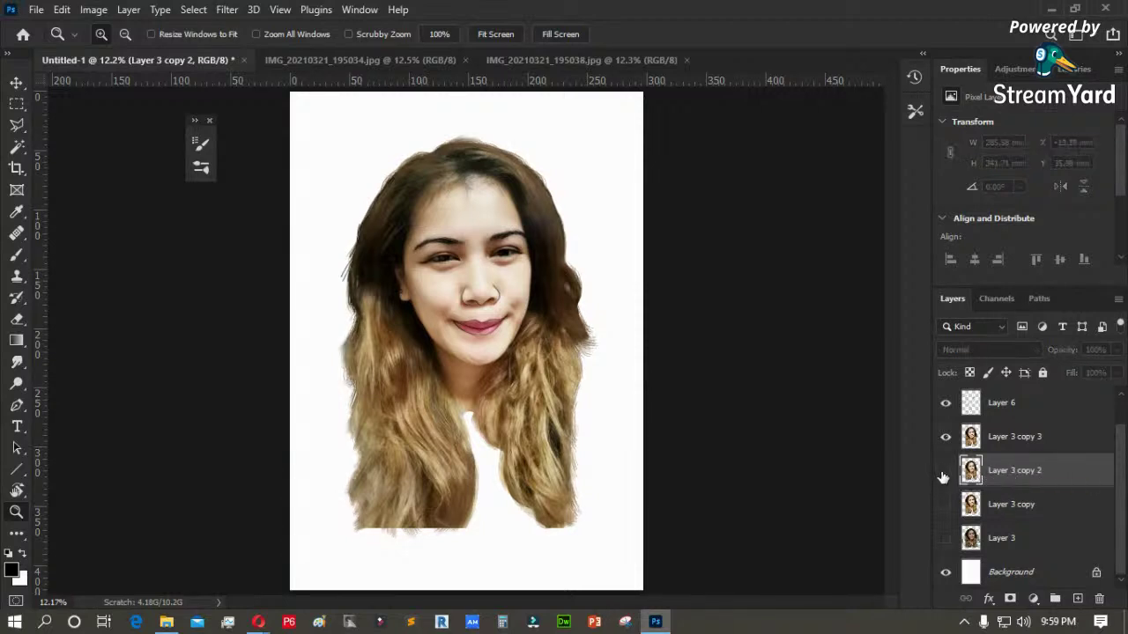
- Choose the Graphic Pen sketch filter in the Filter Gallery for Layer 3 copy 3, with the preview fitted on screen
double_click(1016, 436)
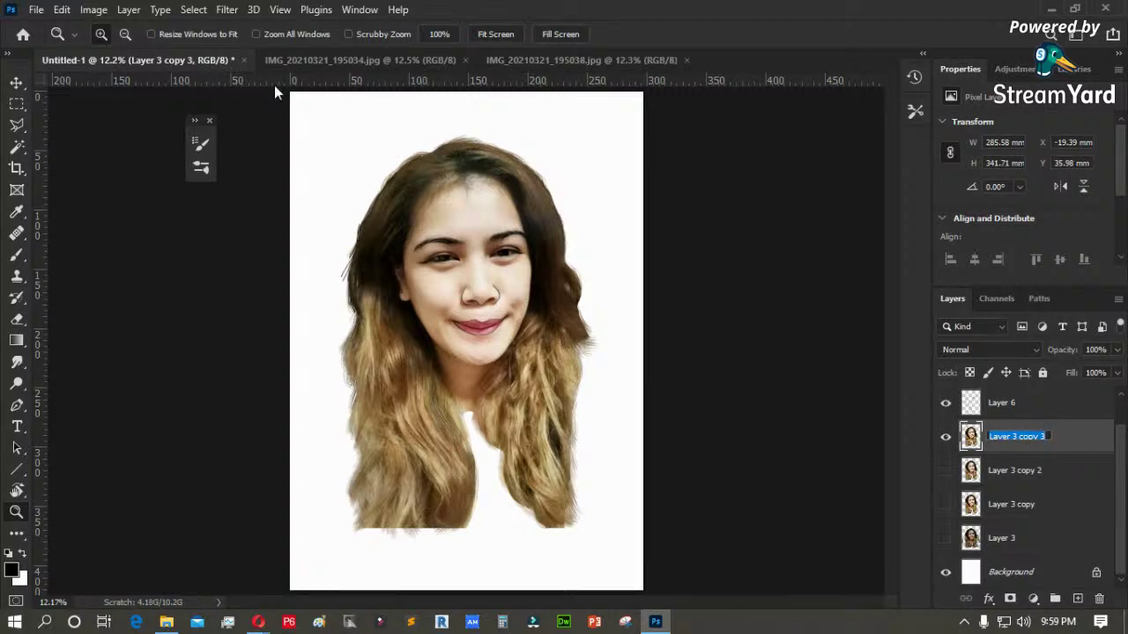
click(231, 16)
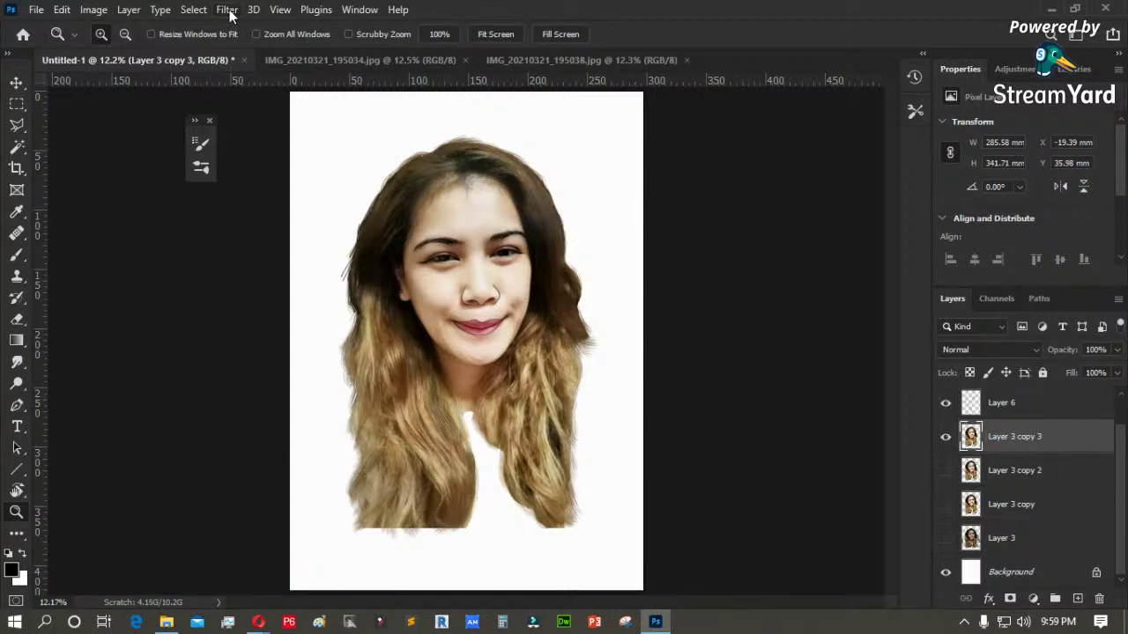
click(228, 10)
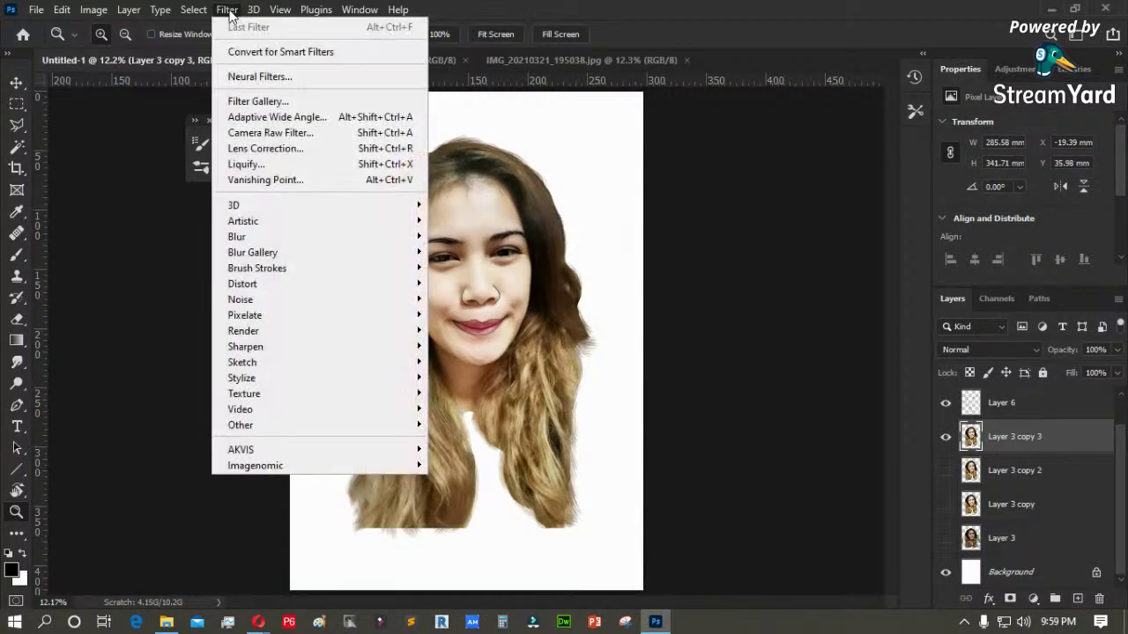
click(249, 102)
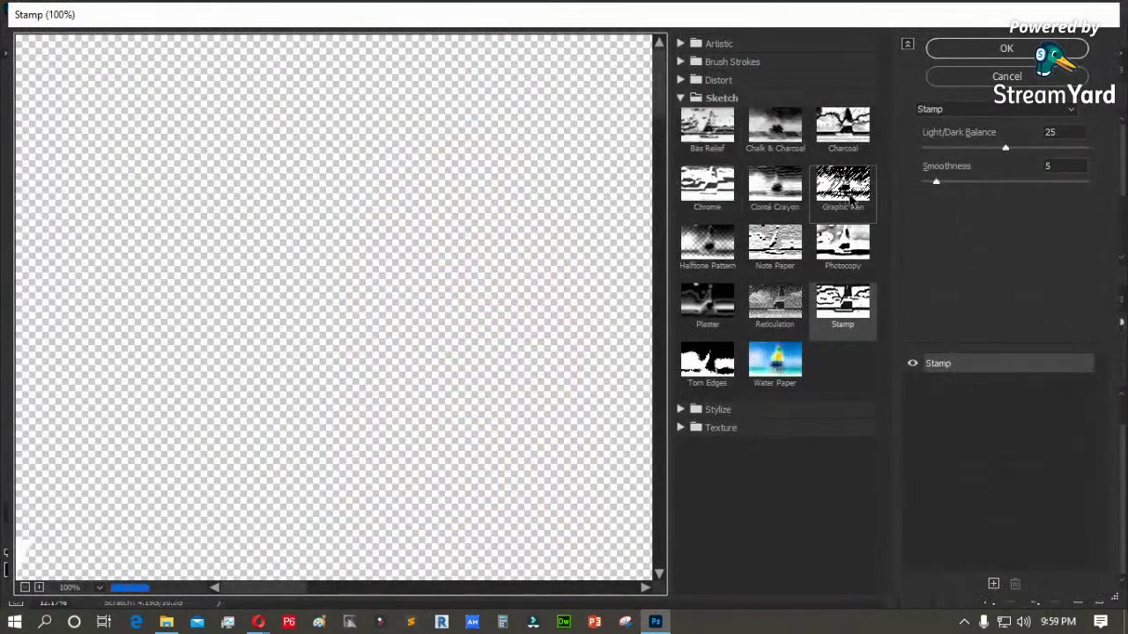
click(846, 189)
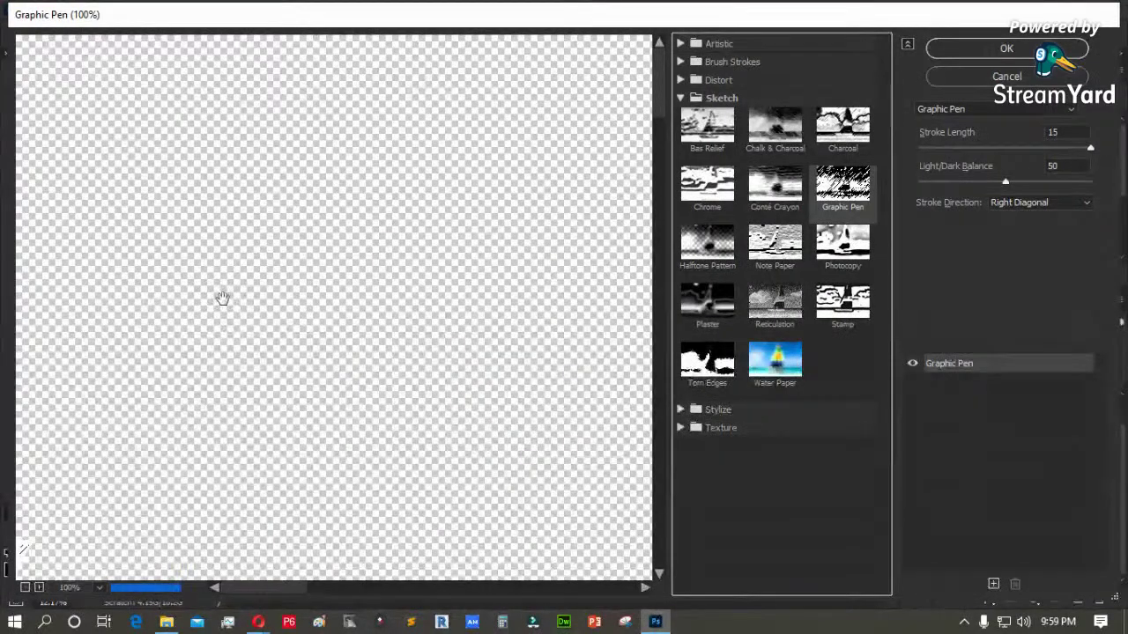
right_click(295, 277)
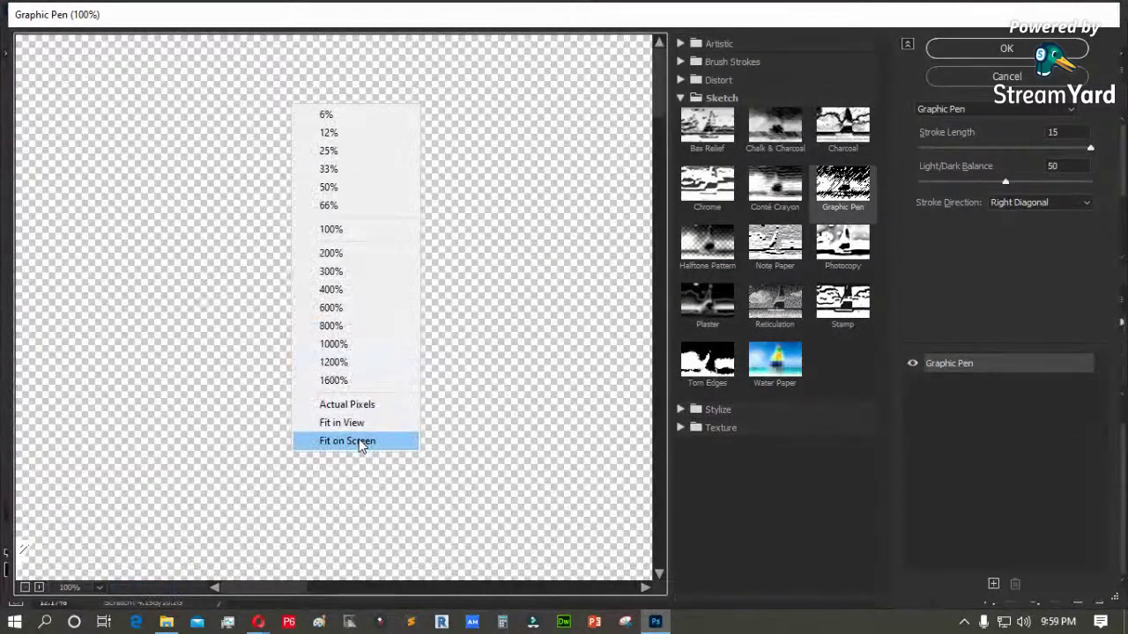
click(362, 443)
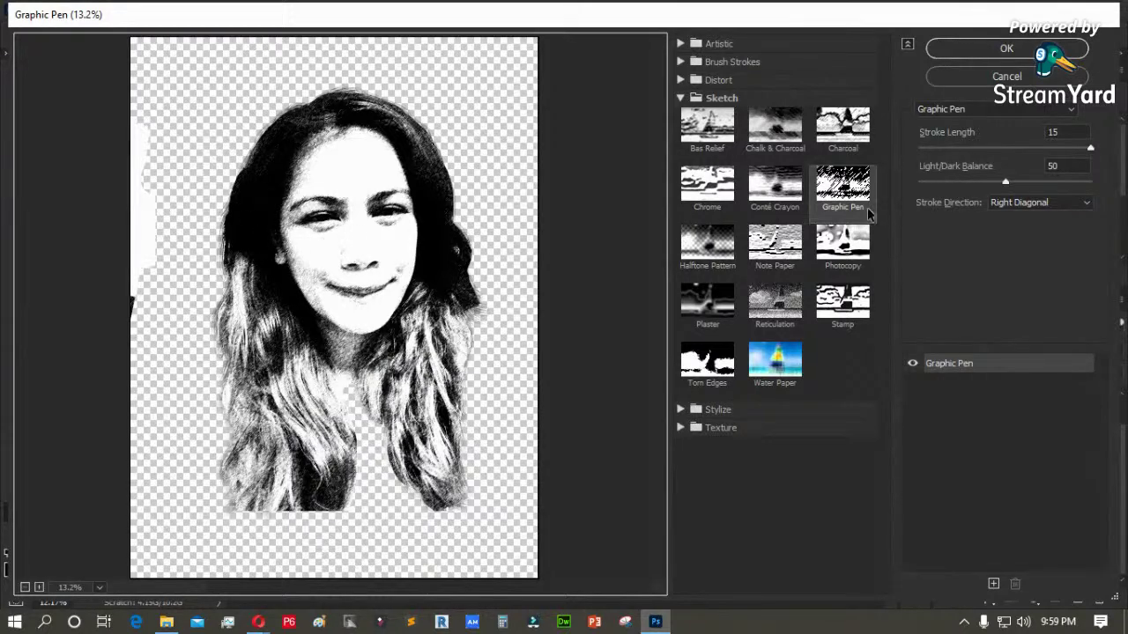
- Apply the Graphic Pen filter with stroke length 15, right diagonal direction and a light/dark balance of about 24
drag(1006, 185, 959, 186)
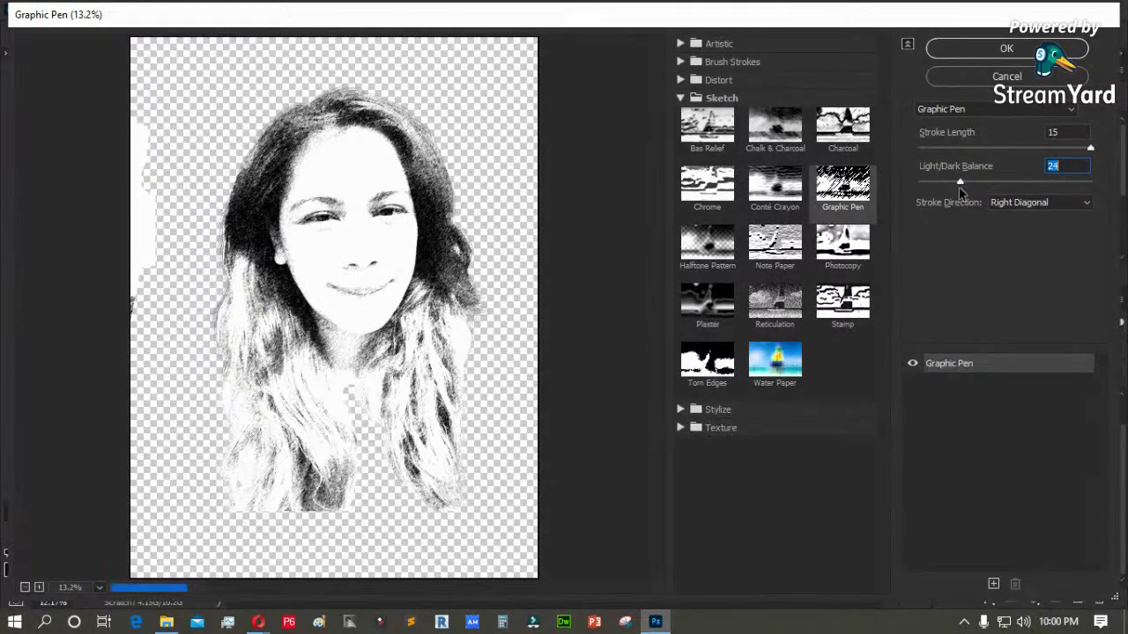
click(1000, 184)
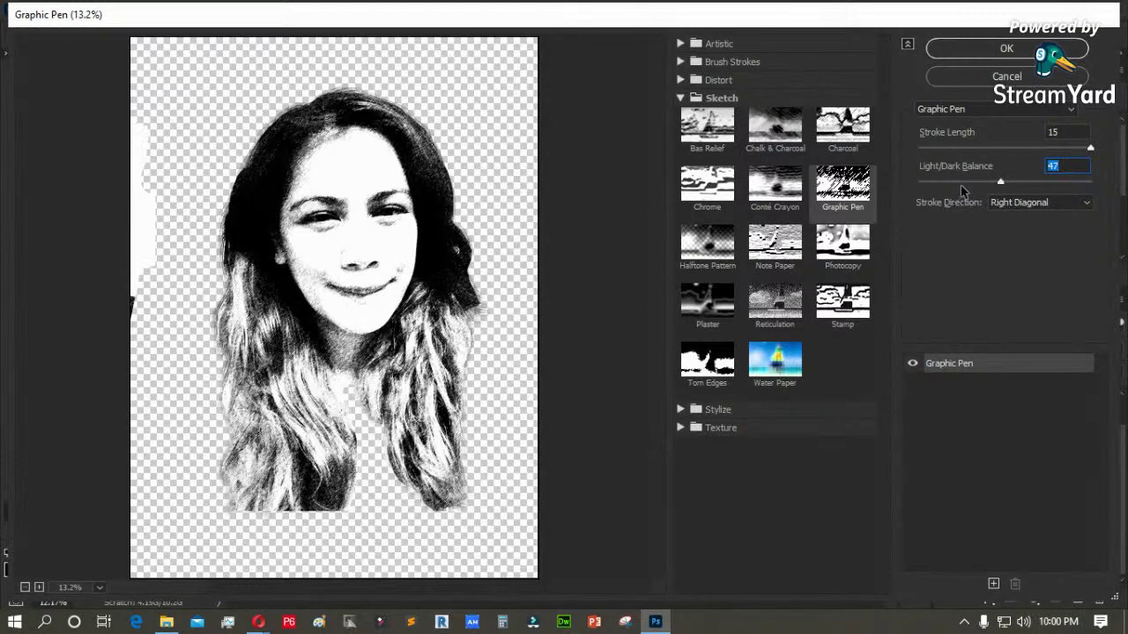
drag(980, 185, 960, 189)
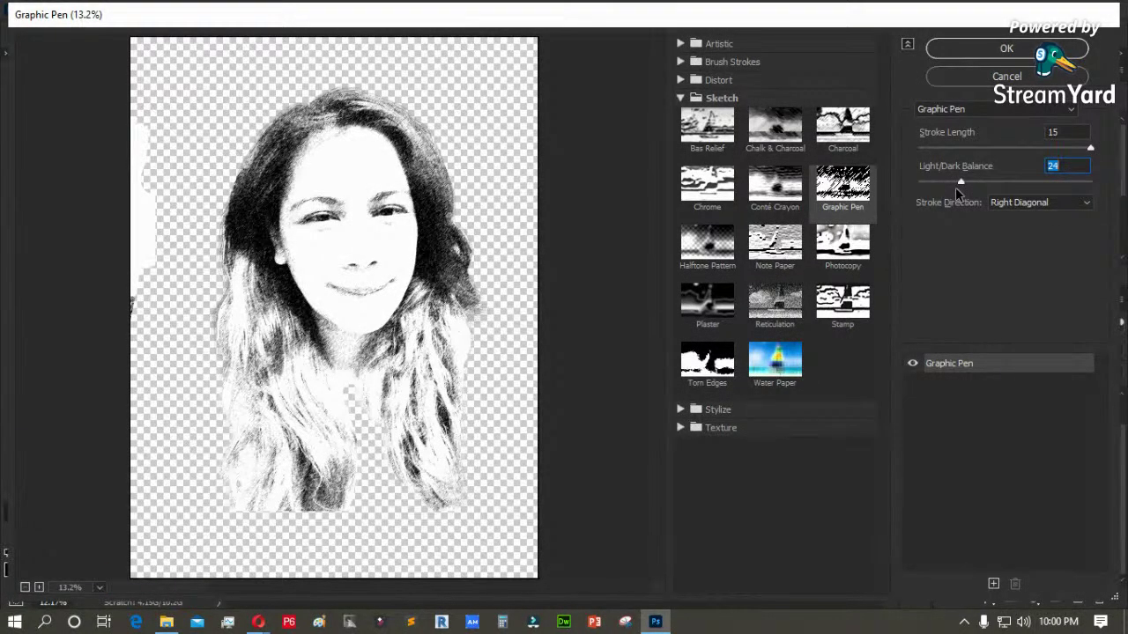
click(1022, 185)
click(950, 185)
mouse_move(950, 183)
mouse_down()
mouse_move(1035, 190)
mouse_move(959, 183)
mouse_up()
drag(957, 185, 930, 185)
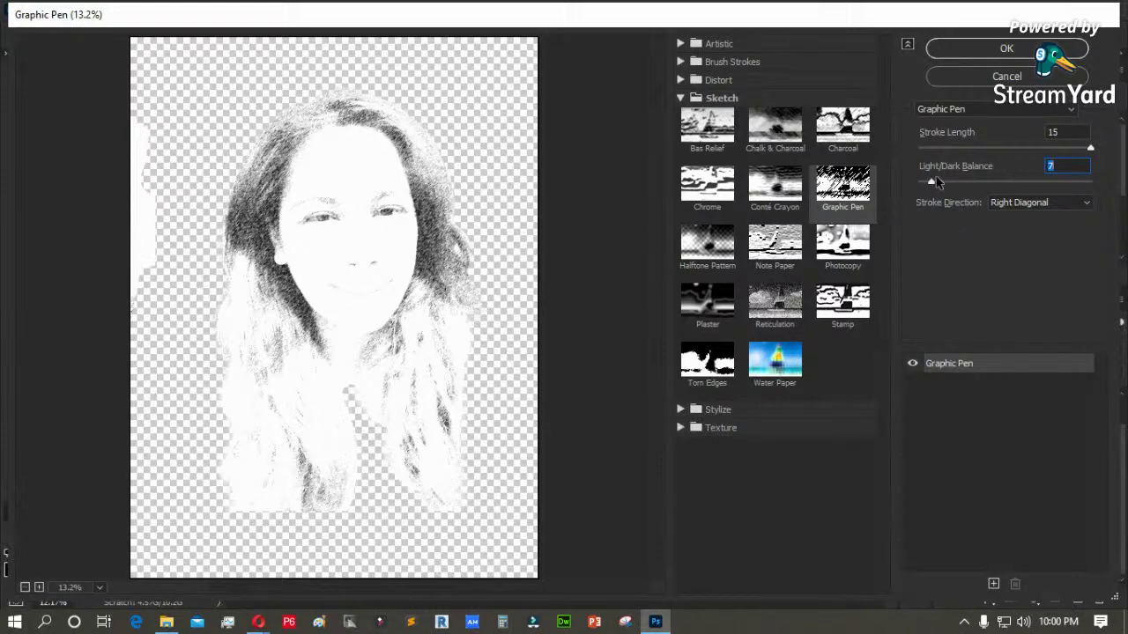
drag(935, 185, 958, 188)
click(1005, 53)
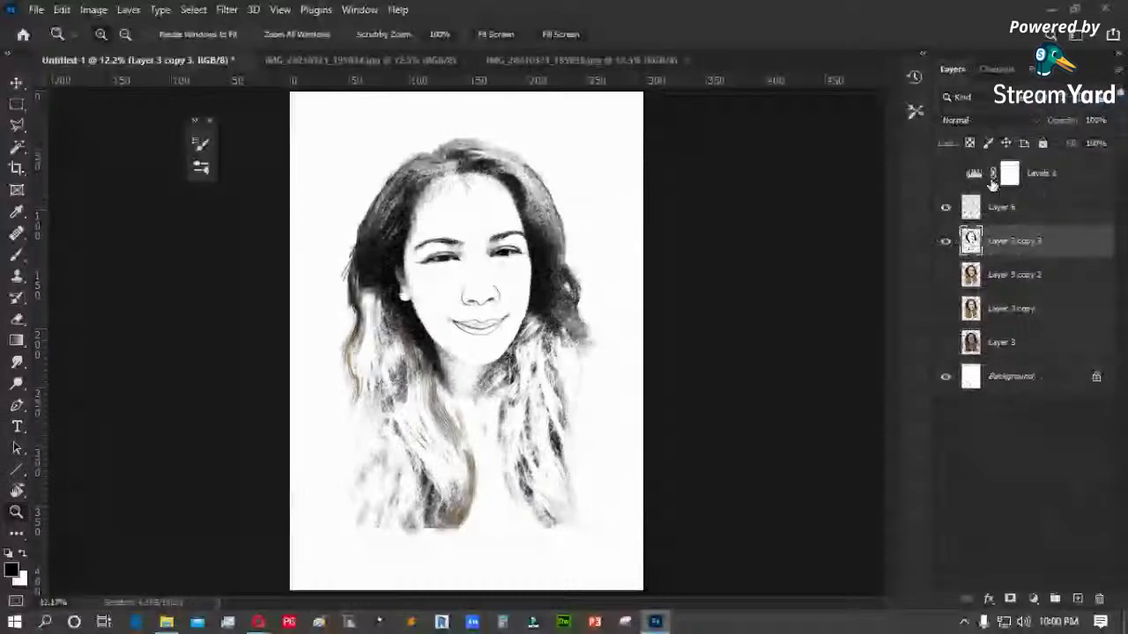
- Set the blend mode of Layer 3 copy 3 to Overlay
click(1002, 279)
click(1013, 241)
click(1031, 120)
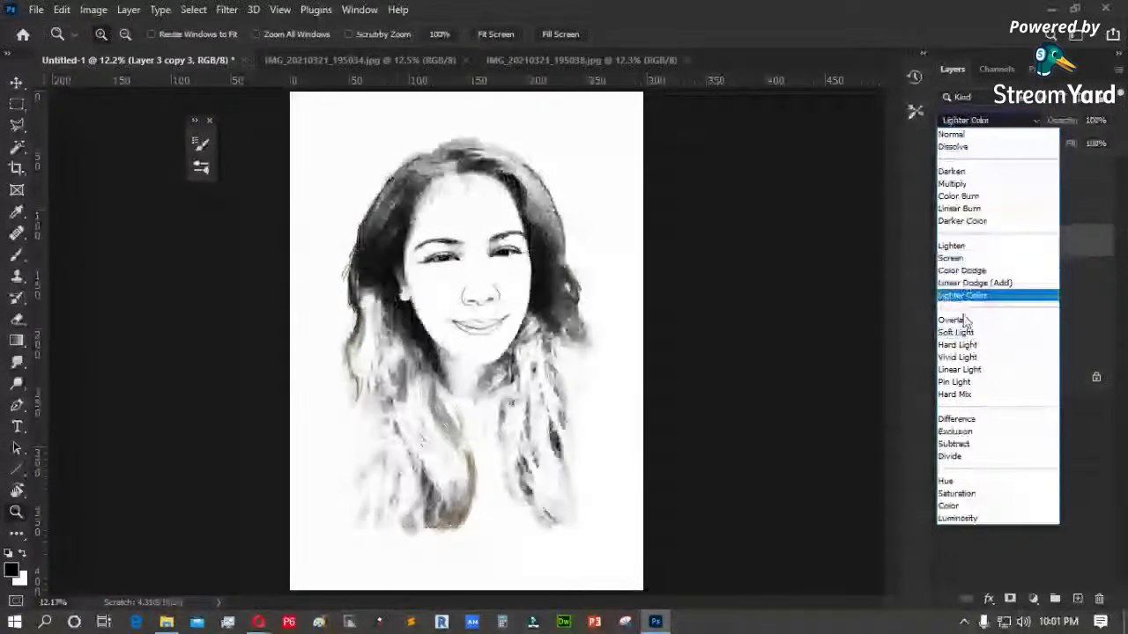
click(968, 321)
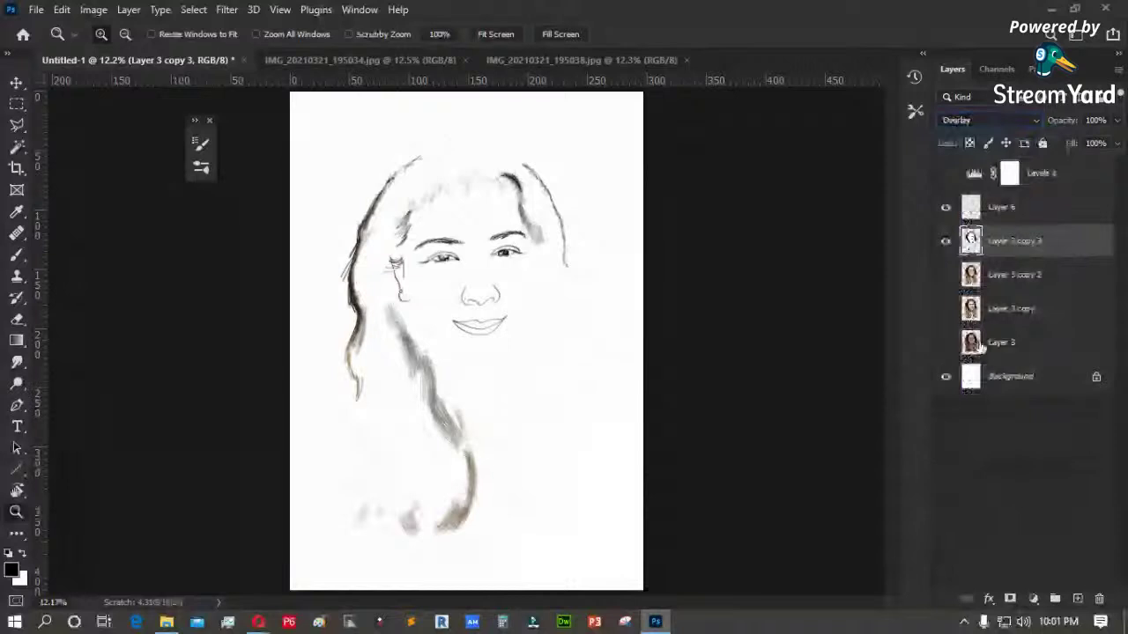
- Show Layer 3 copy beneath the sketch overlay, comparing the portrait with and without it
click(947, 311)
click(946, 311)
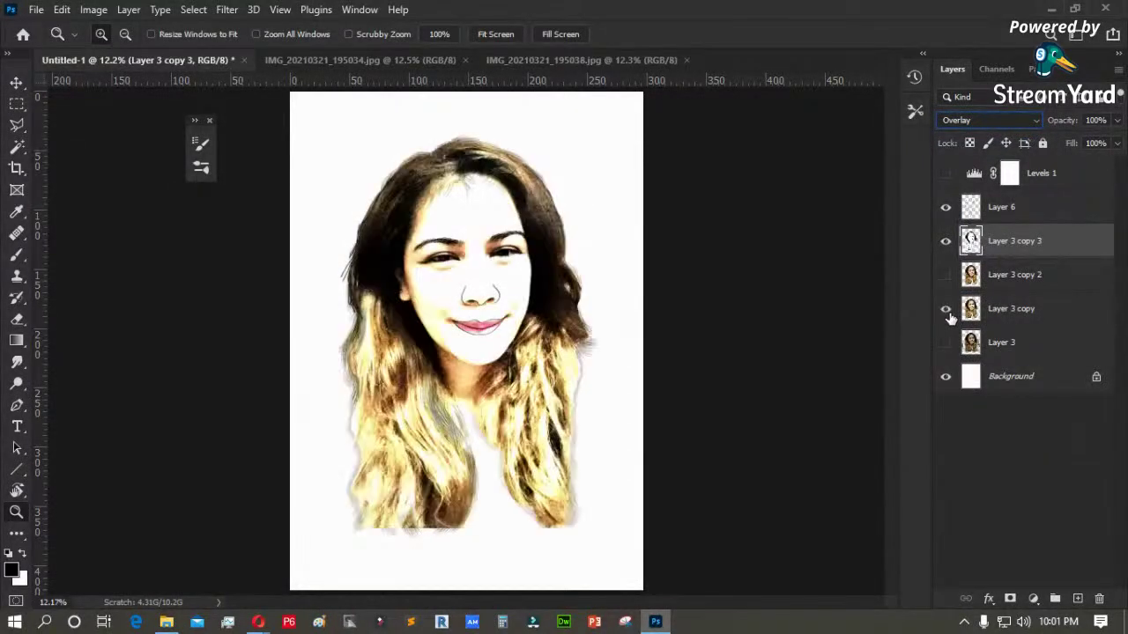
click(947, 310)
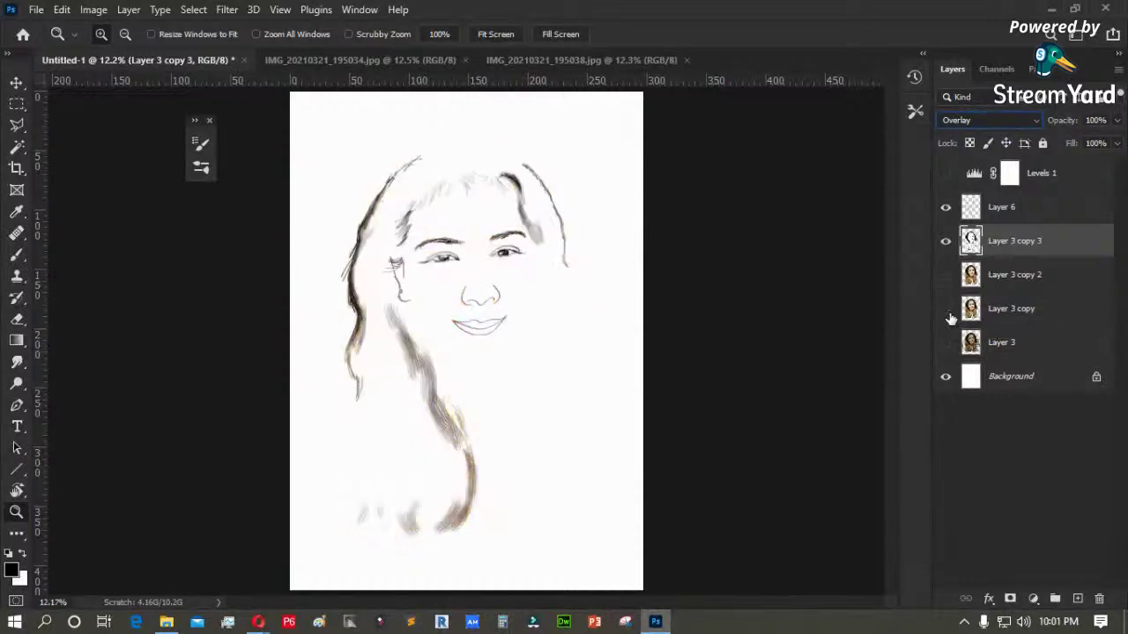
click(947, 310)
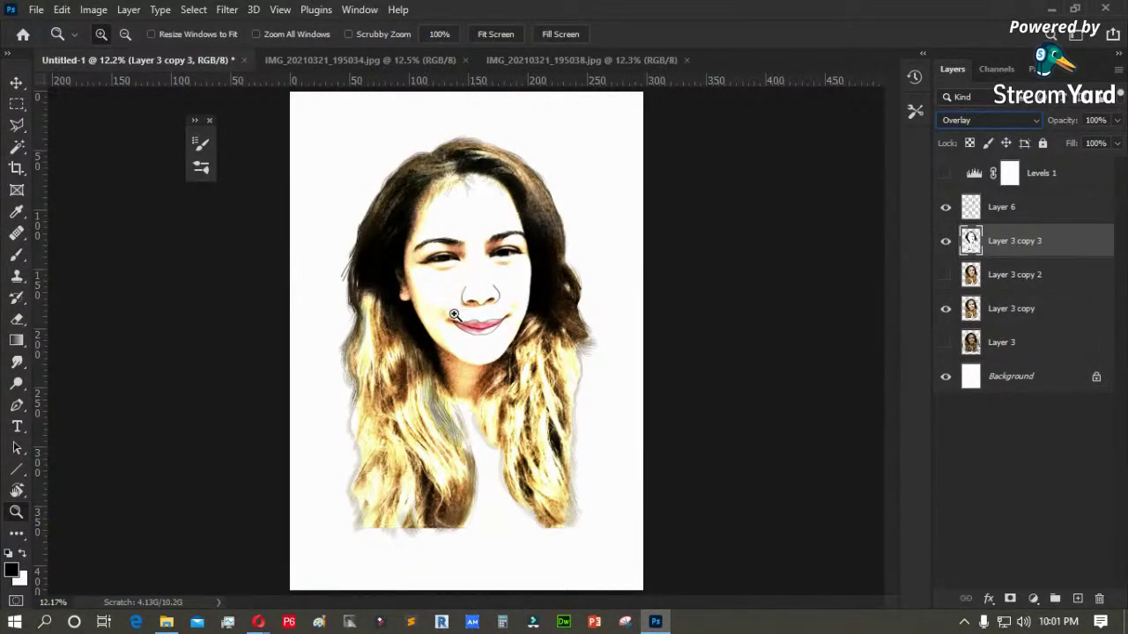
- Duplicate Layer 3 copy, hide the duplicate and reselect the original layer
click(1005, 313)
drag(1019, 323, 1078, 589)
click(946, 308)
click(991, 348)
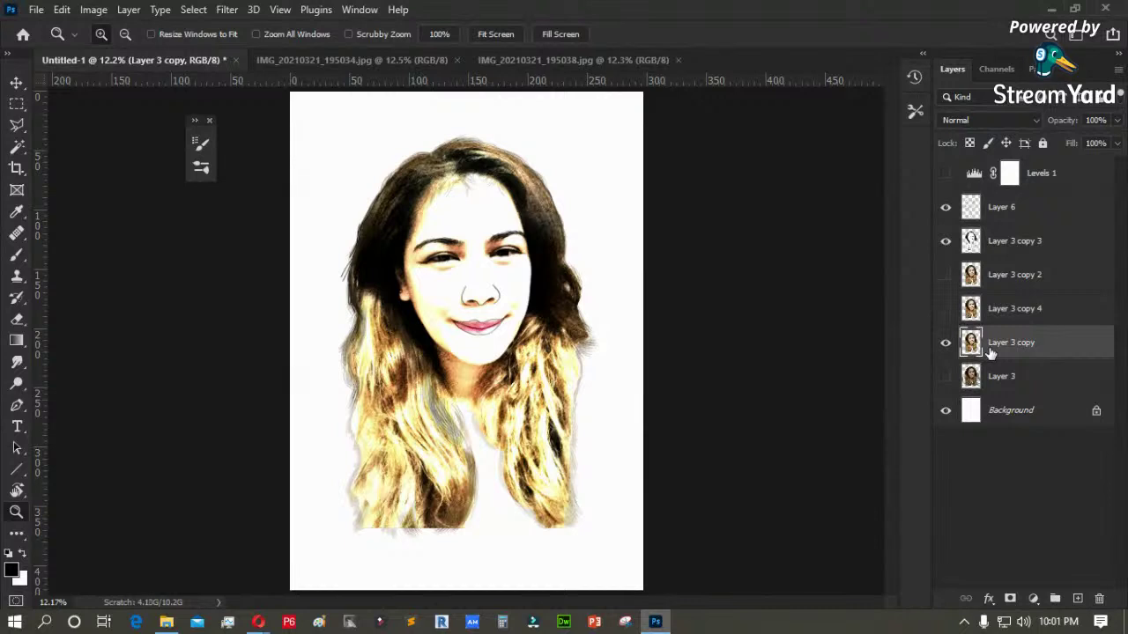
click(93, 12)
mouse_move(113, 53)
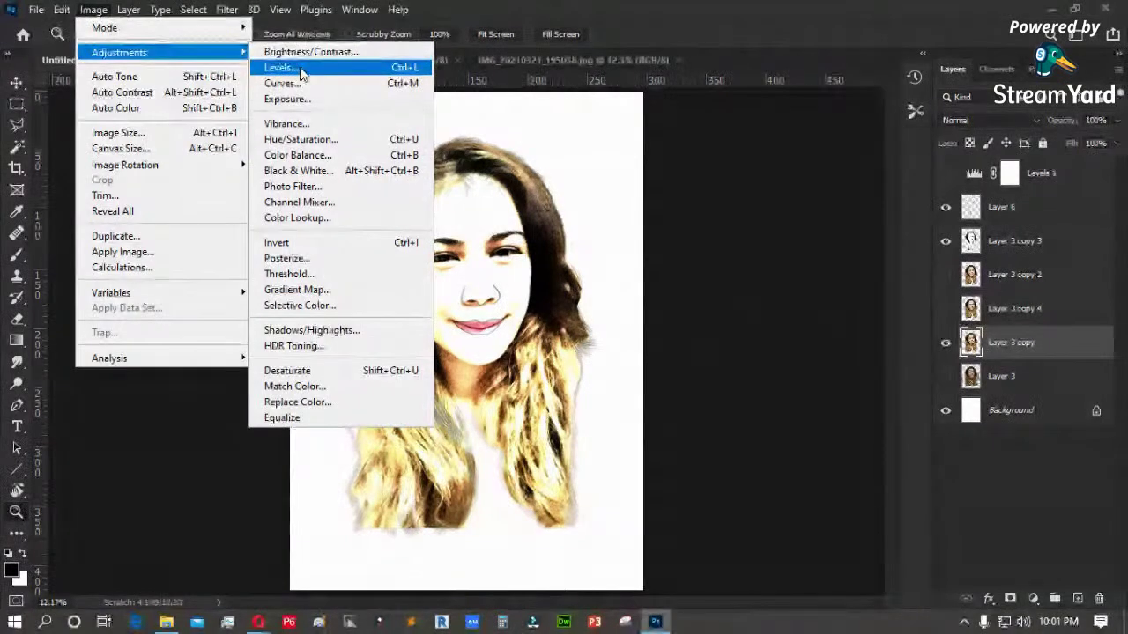
click(299, 70)
drag(632, 276, 650, 276)
drag(530, 275, 568, 276)
mouse_move(666, 279)
mouse_down()
mouse_move(626, 277)
mouse_move(653, 277)
mouse_up()
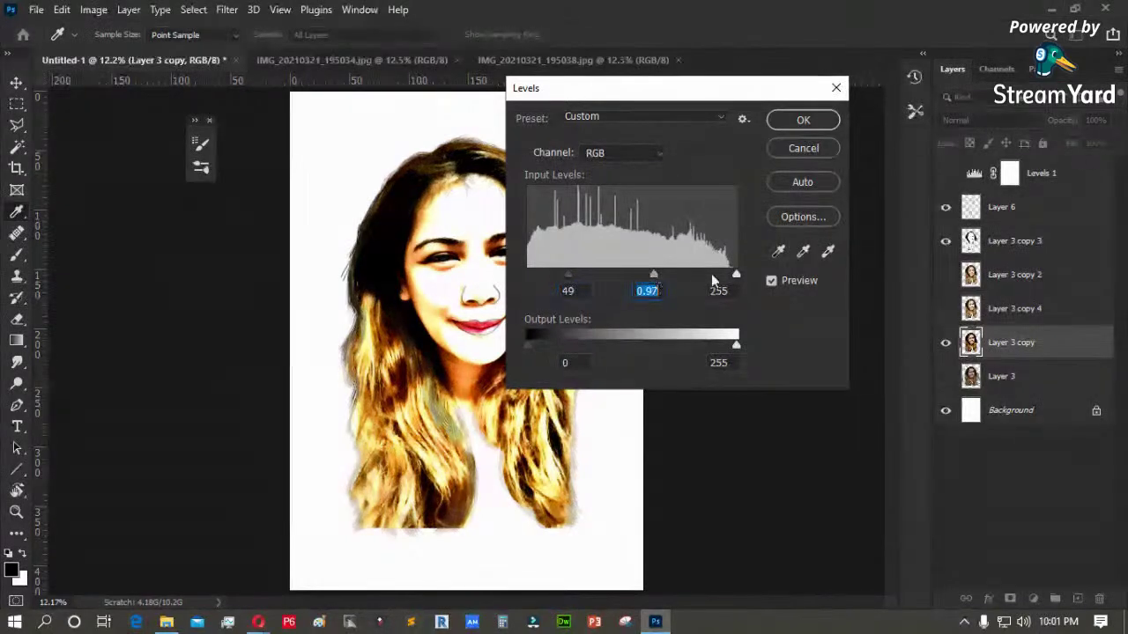
click(797, 151)
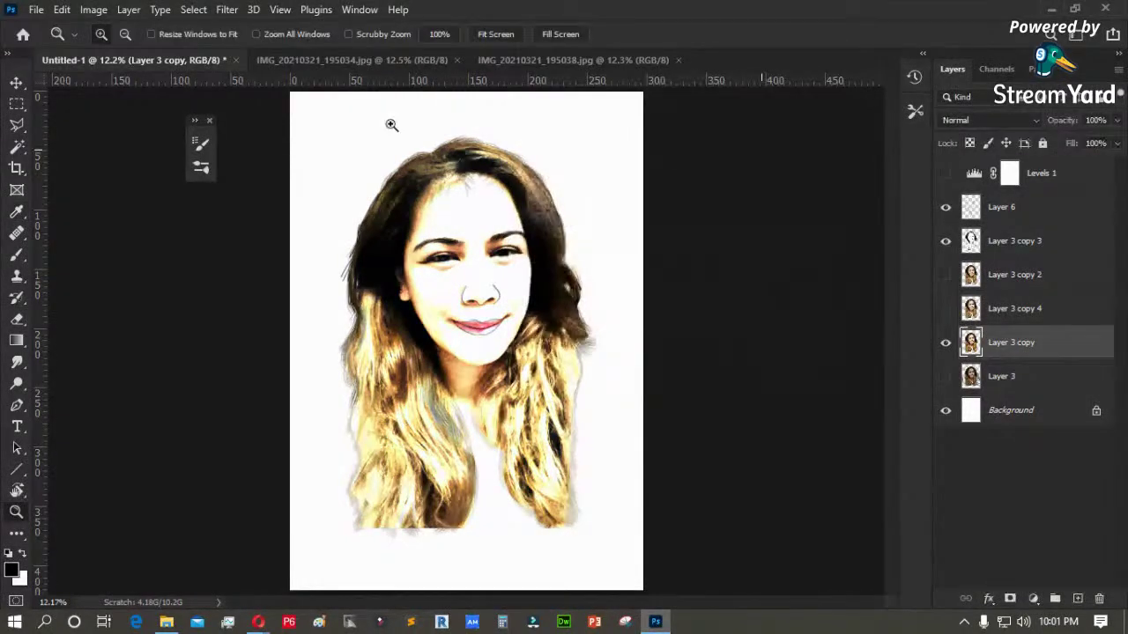
- Darken Layer 3 copy with a Brightness/Contrast adjustment of brightness -63 and contrast -9
click(95, 11)
mouse_move(101, 50)
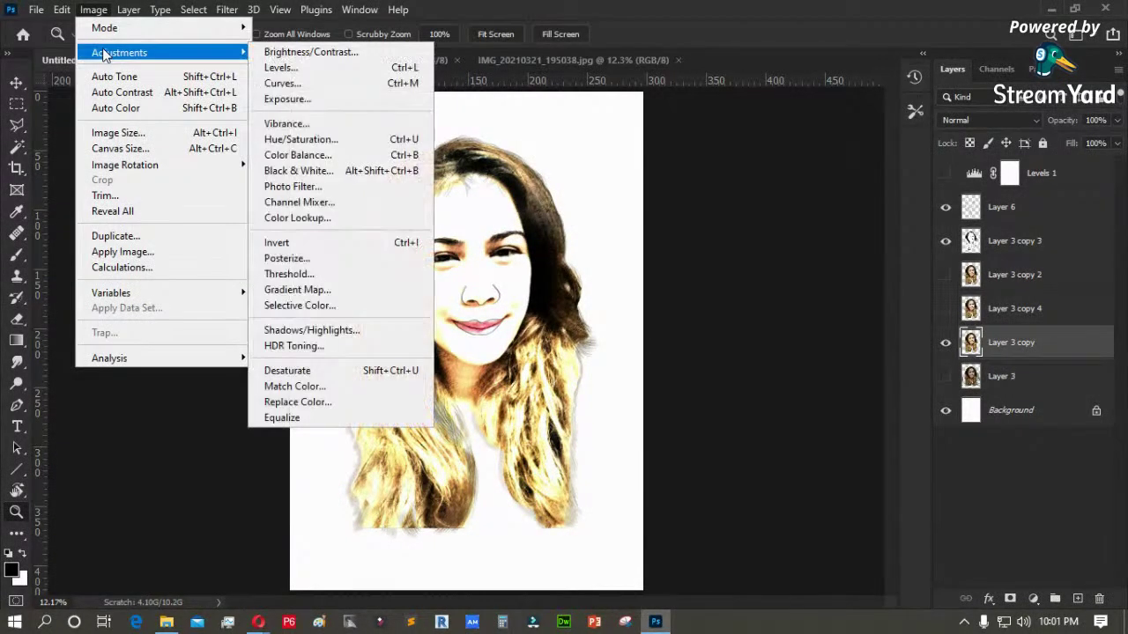
click(319, 53)
drag(795, 181, 760, 180)
drag(837, 179, 763, 151)
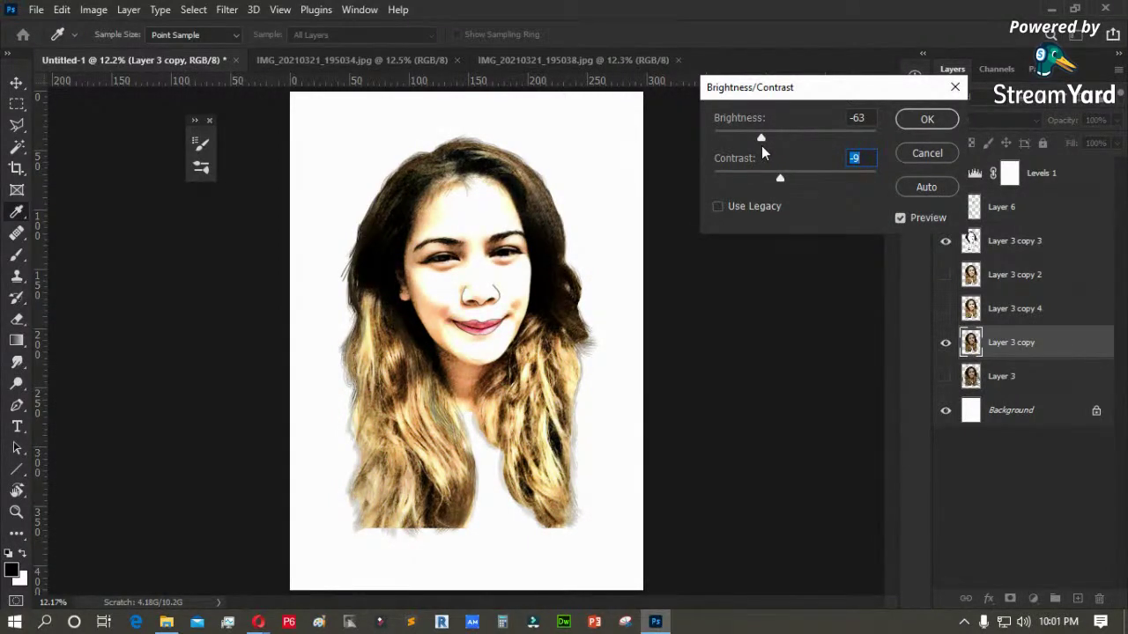
click(915, 128)
key(z)
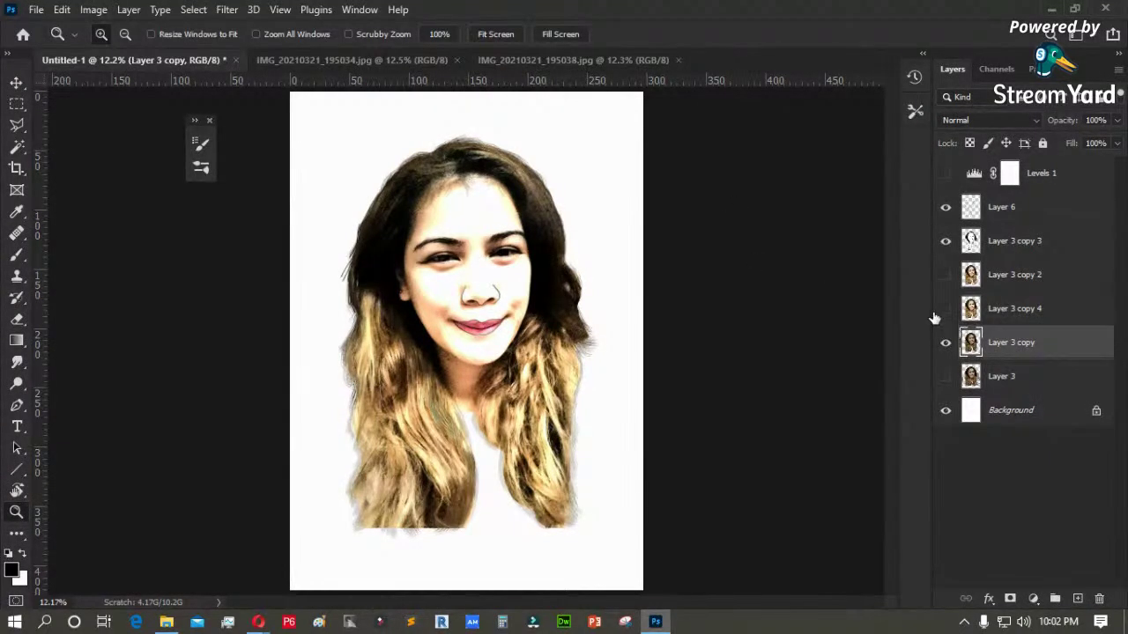
- Duplicate the darkened Layer 3 copy and undo the blank layer created above the duplicate
click(945, 241)
click(944, 242)
click(944, 242)
click(945, 241)
drag(1002, 346, 1078, 599)
click(1079, 598)
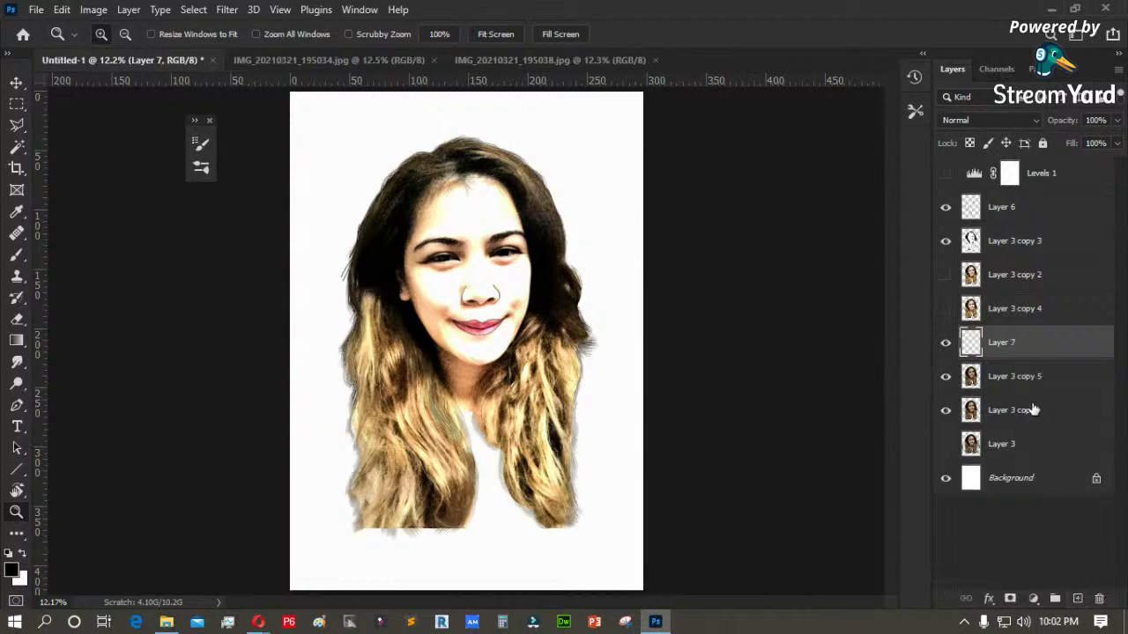
key(ctrl+z)
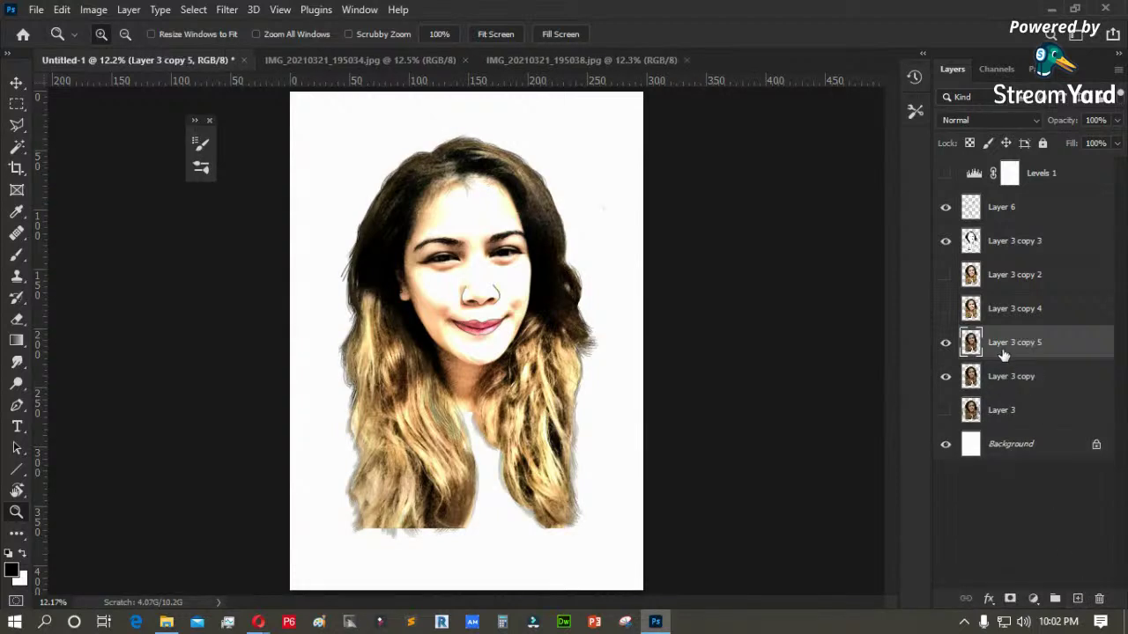
- Compare Layer 3 copy and Layer 3 copy 5, each with and without the Graphic Pen overlay, by switching layer visibility
click(945, 343)
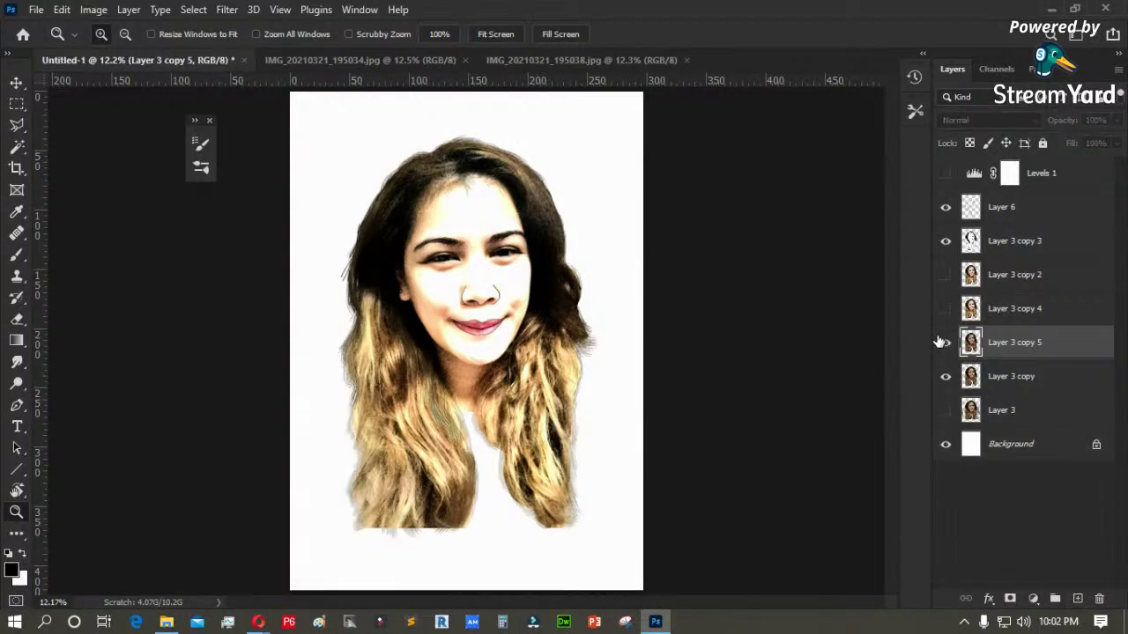
click(944, 343)
click(941, 343)
click(945, 242)
click(945, 377)
click(944, 377)
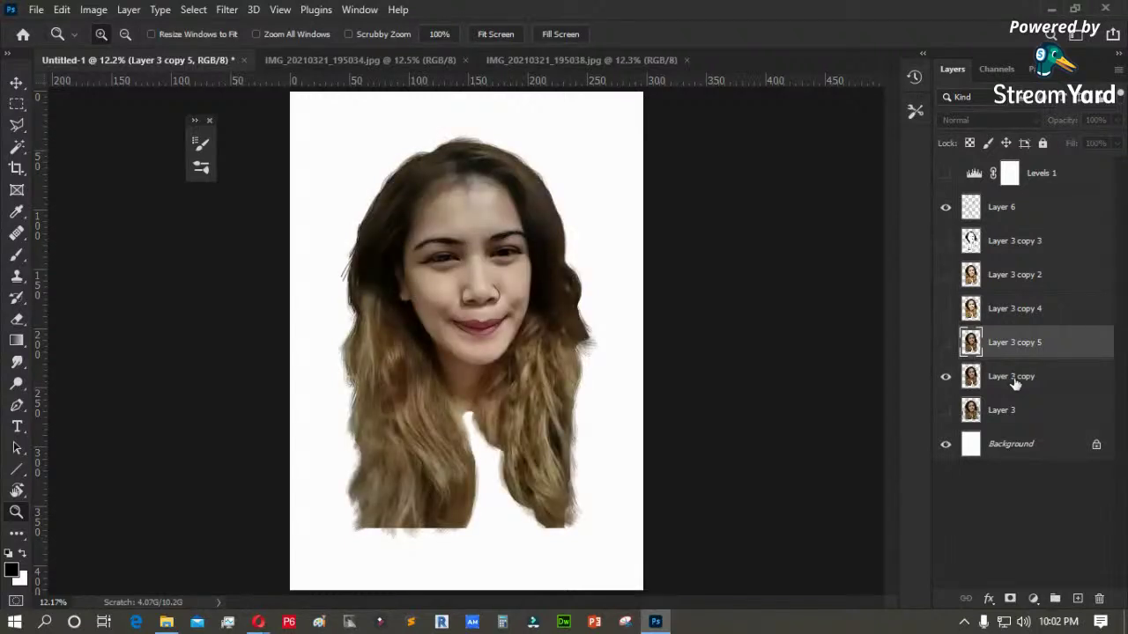
click(1015, 380)
click(946, 377)
click(946, 343)
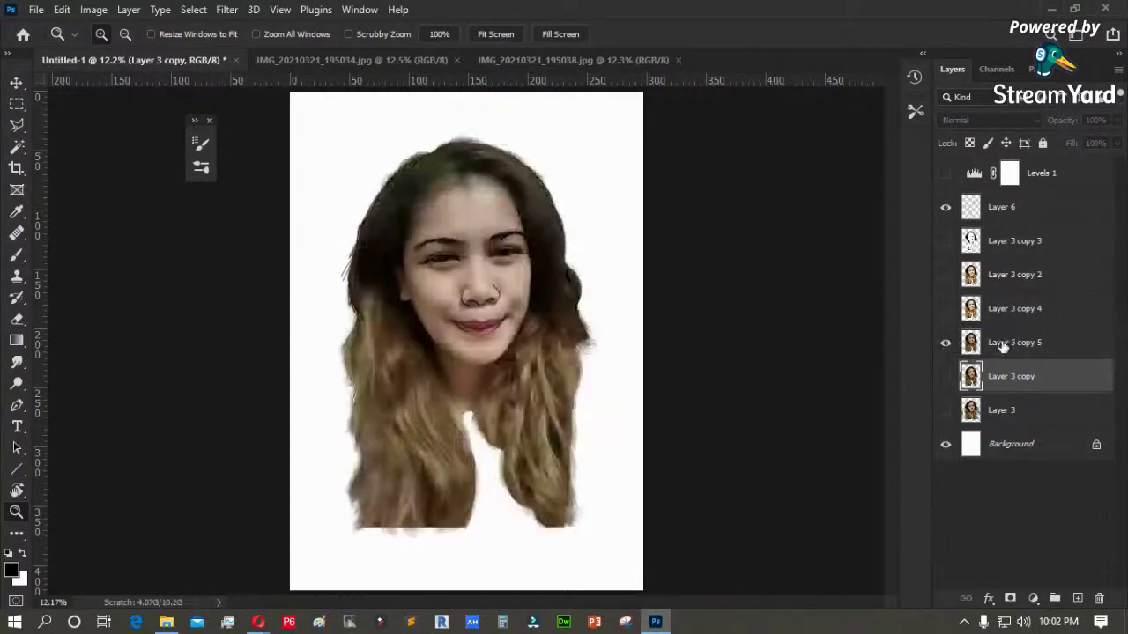
click(1003, 345)
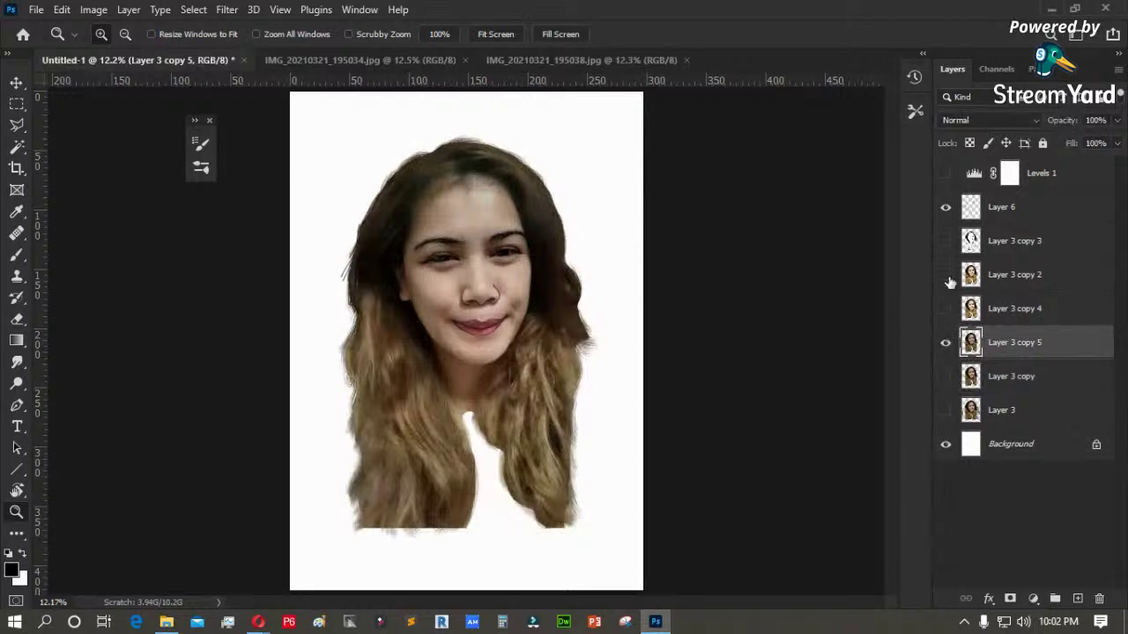
click(946, 243)
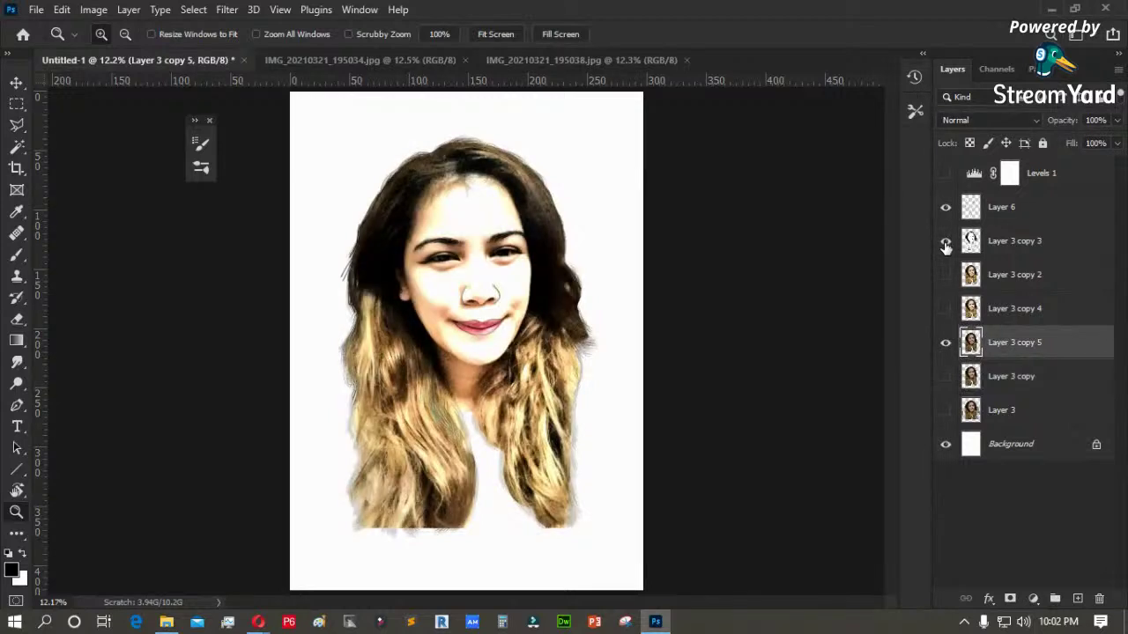
click(946, 342)
click(947, 377)
click(947, 343)
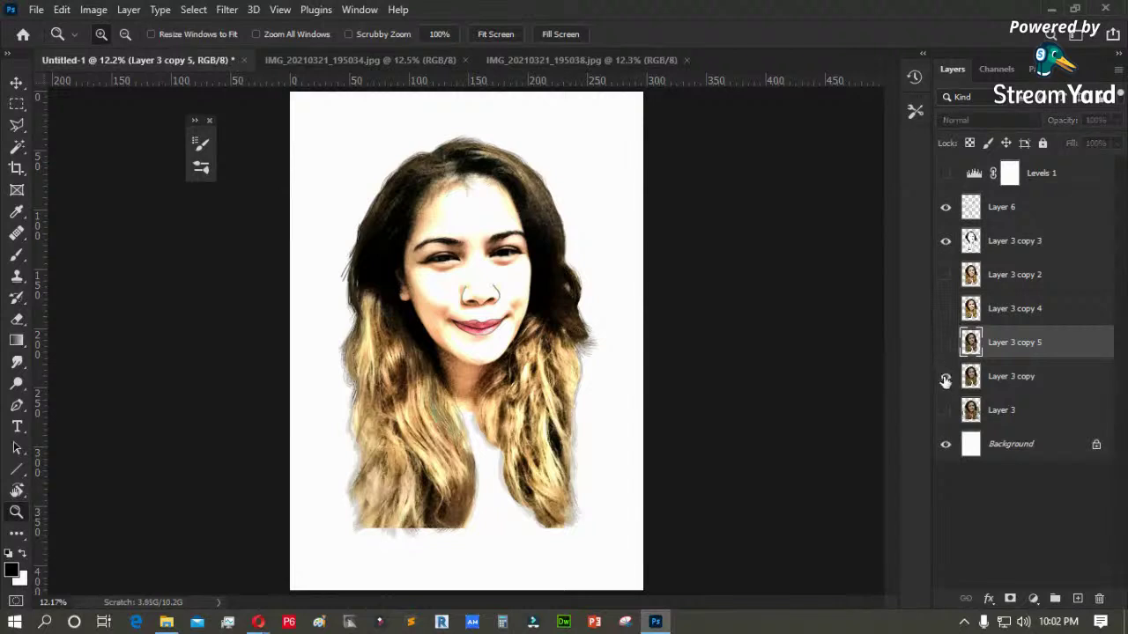
- Label Layer 3 copy with the red color and delete the hidden duplicate Layer 3 copy 5
right_click(946, 381)
click(965, 437)
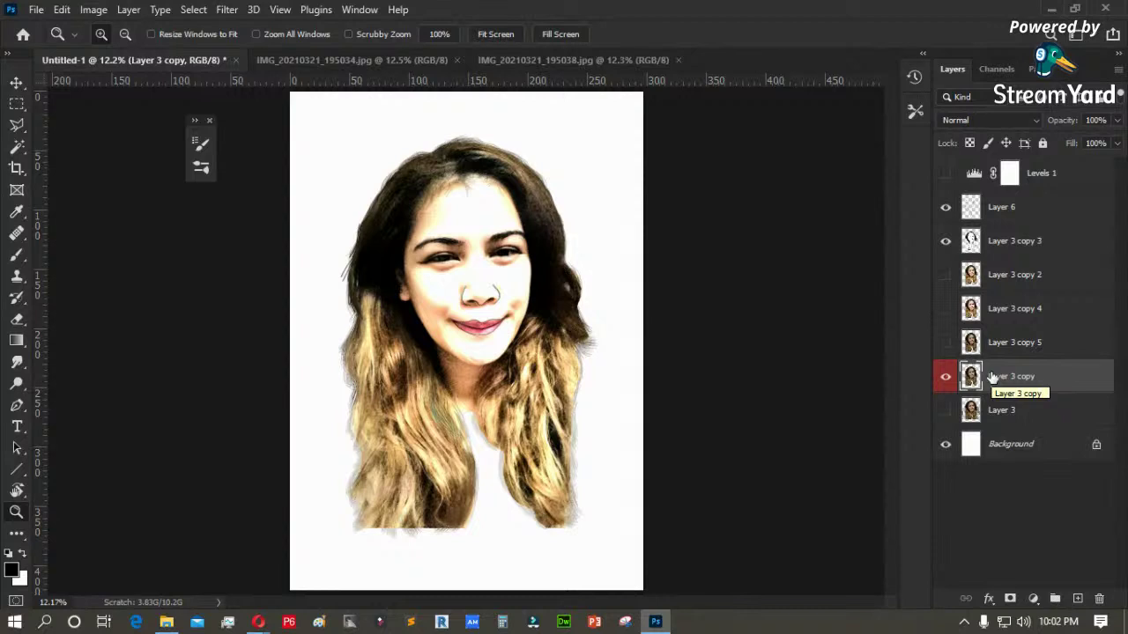
click(1045, 345)
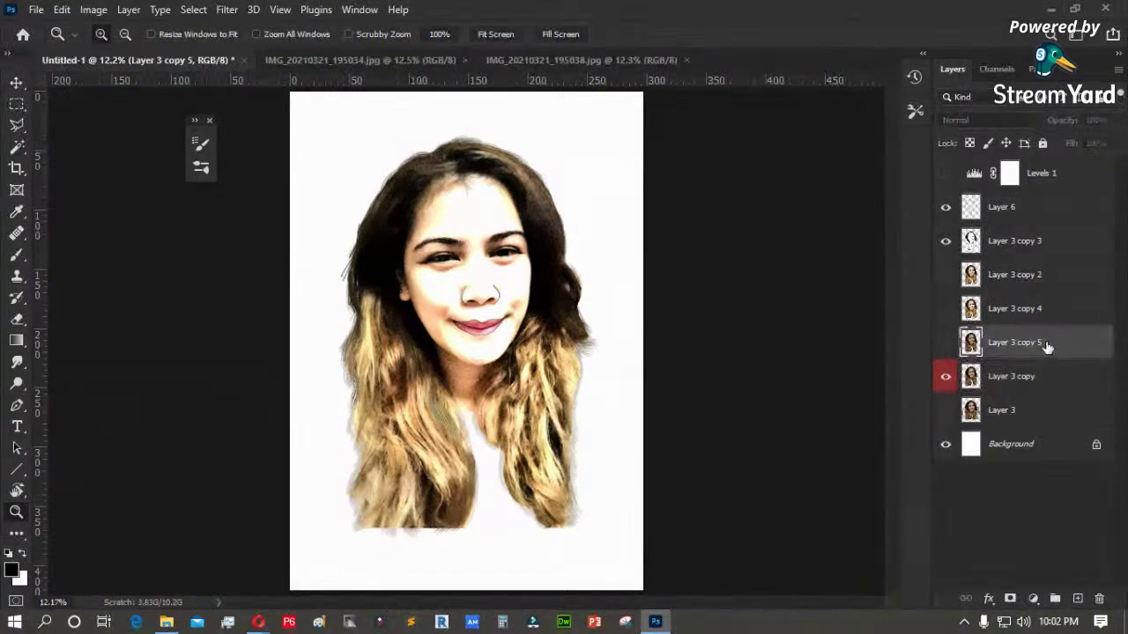
click(1099, 600)
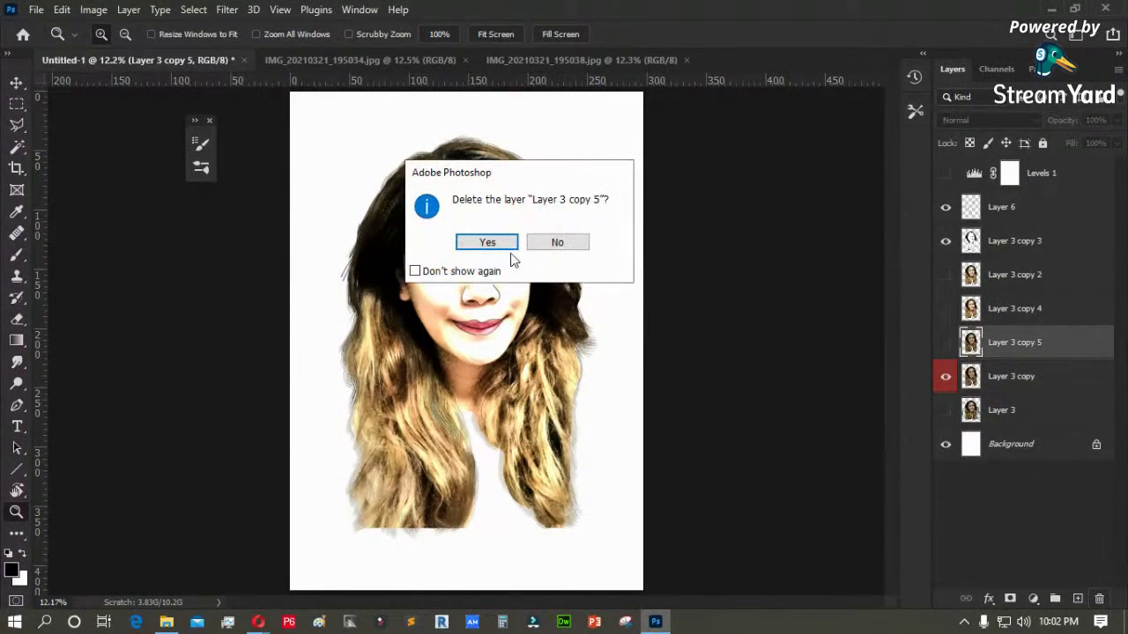
click(487, 242)
- Duplicate the red-labelled Layer 3 copy and hide the original
drag(1018, 351, 1078, 596)
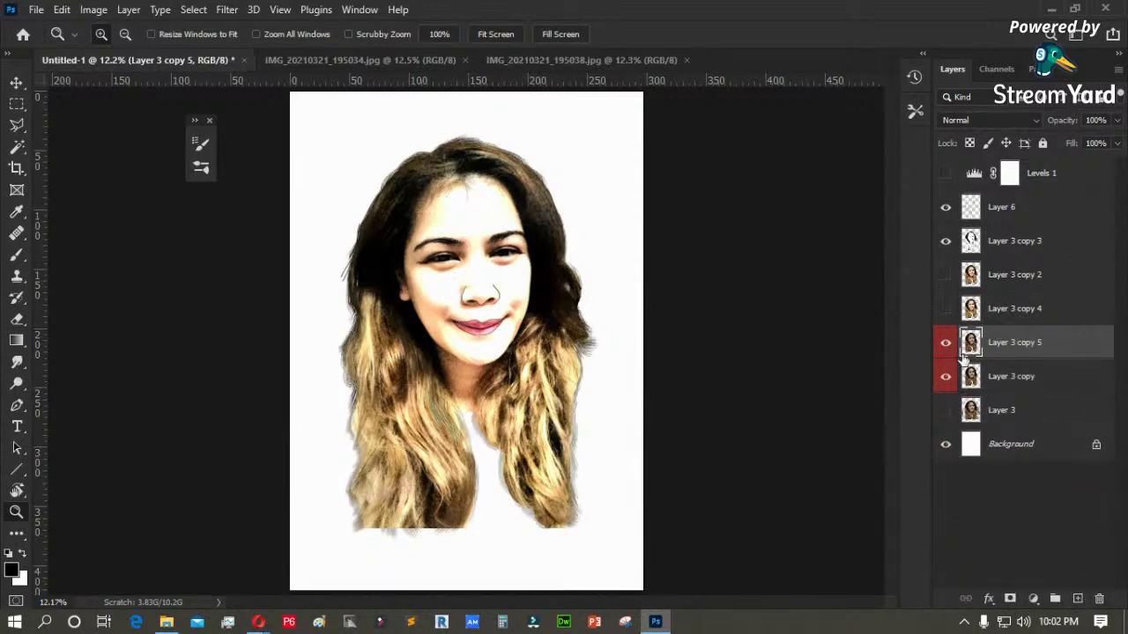
click(944, 378)
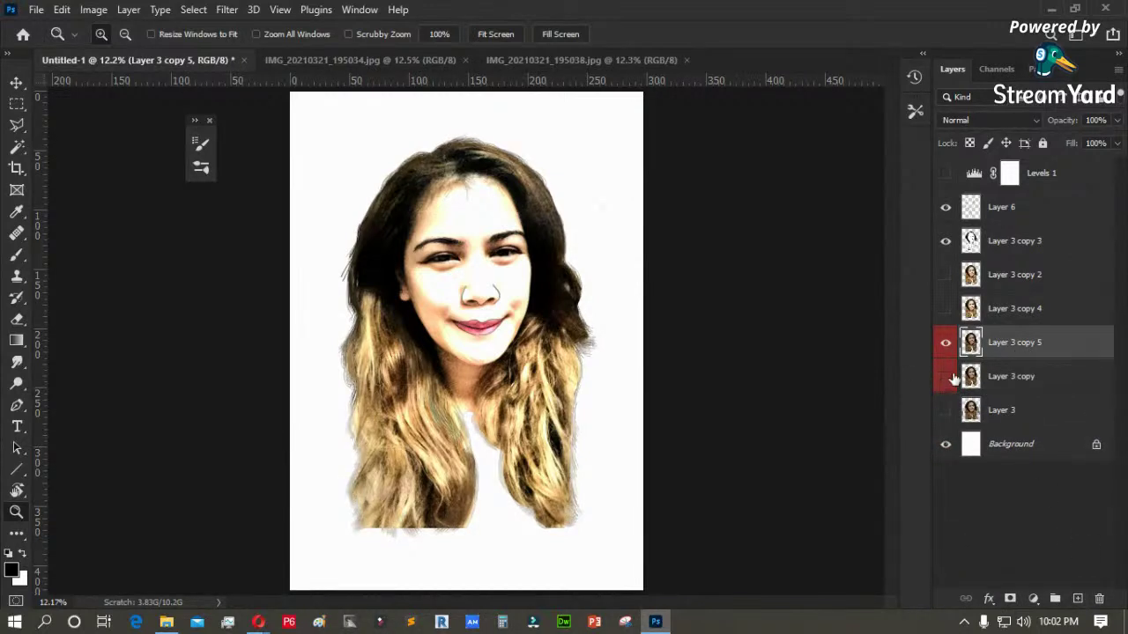
- Reduce the saturation of the red-labelled duplicate to about -29 with a Hue/Saturation adjustment
click(92, 11)
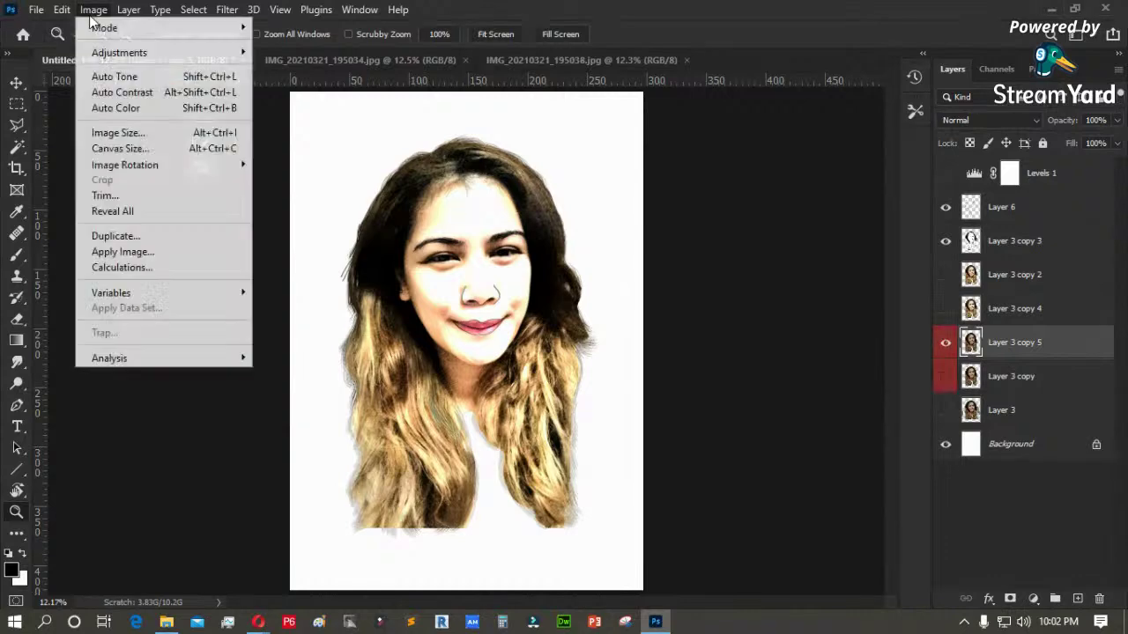
mouse_move(102, 54)
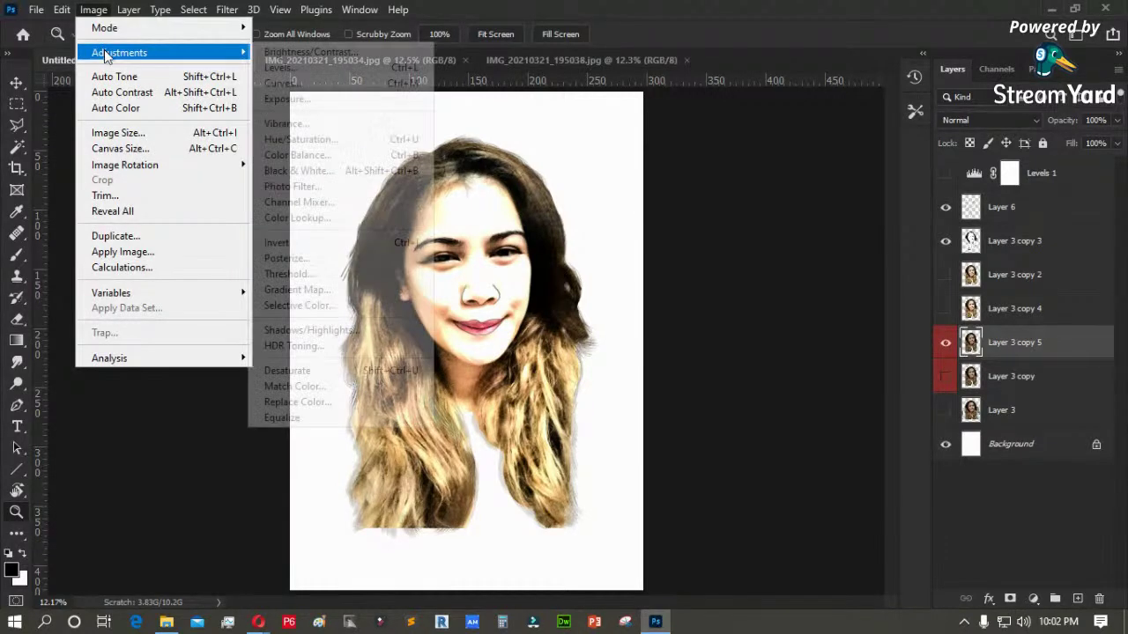
click(295, 136)
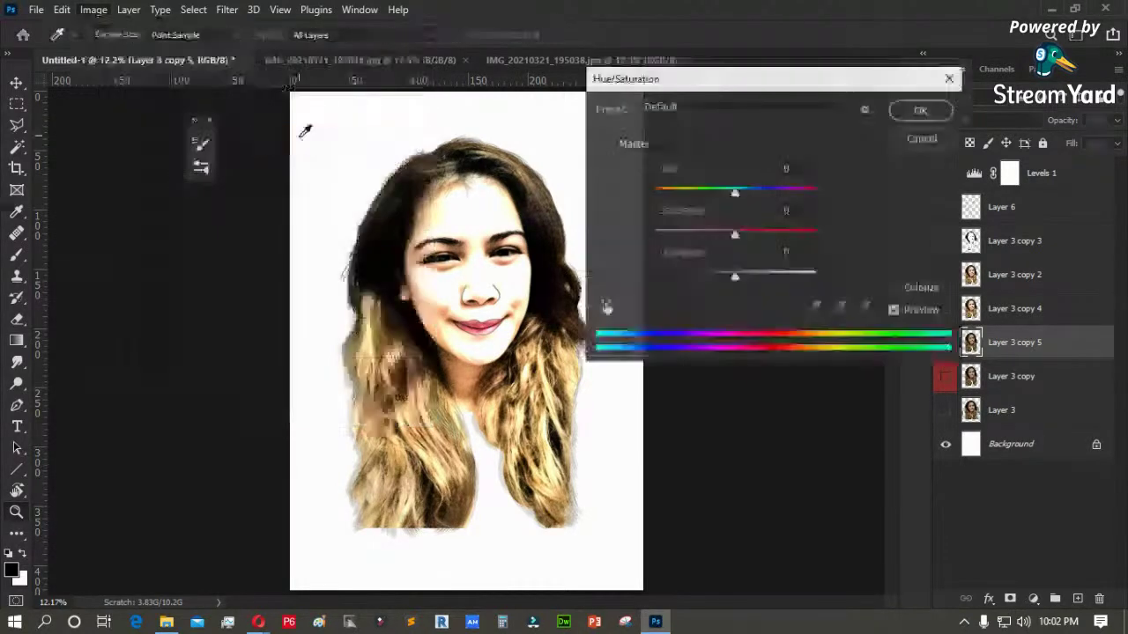
click(715, 236)
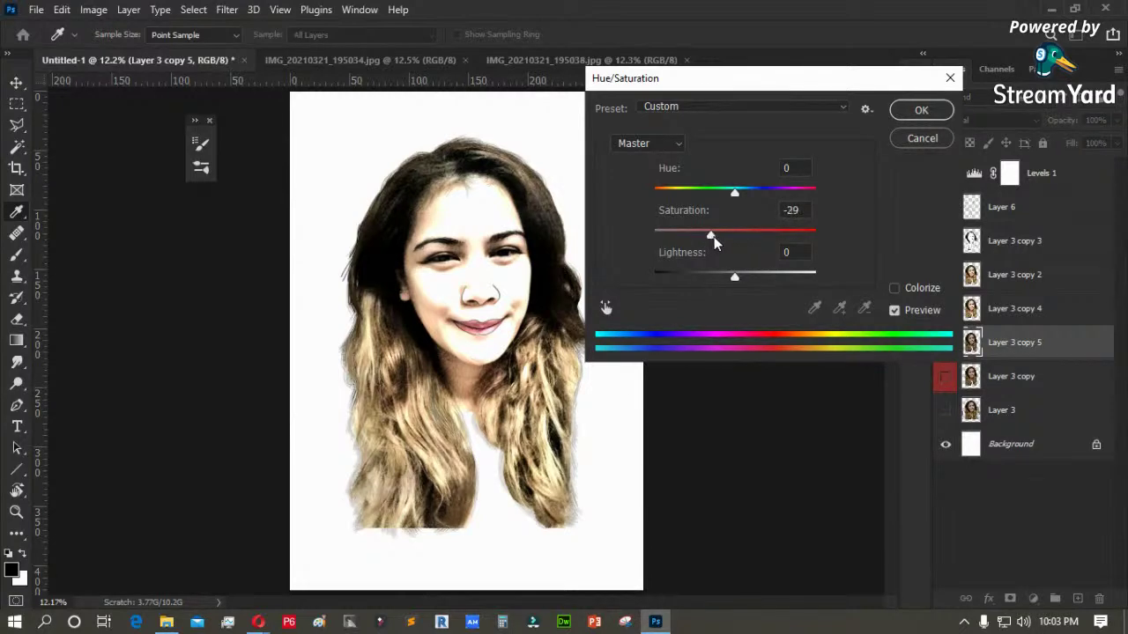
drag(713, 237, 715, 236)
click(909, 113)
- Select the Graphic Pen sketch layer, Layer 3 copy 3, and choose a soft round brush at 80 px with 0% hardness
key(z)
drag(362, 179, 561, 319)
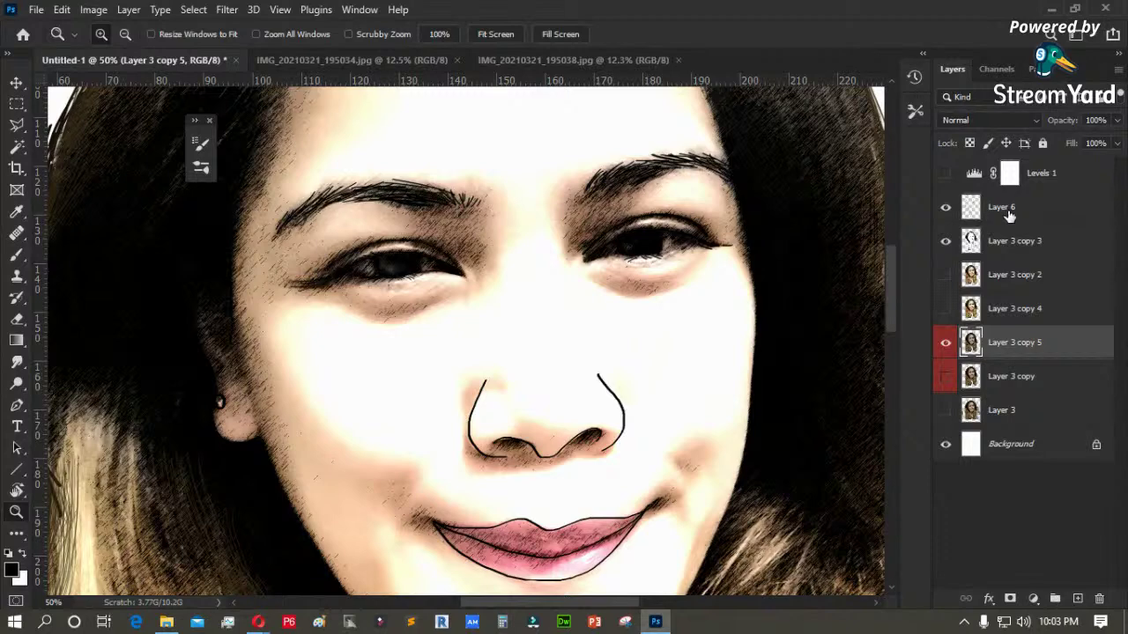
click(945, 240)
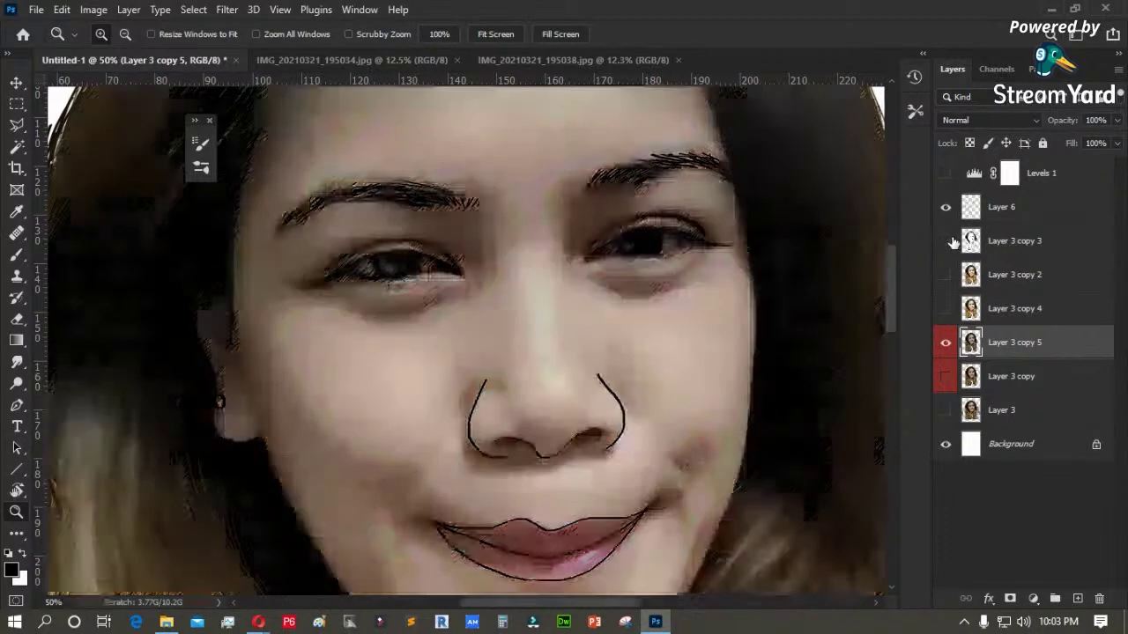
click(1014, 238)
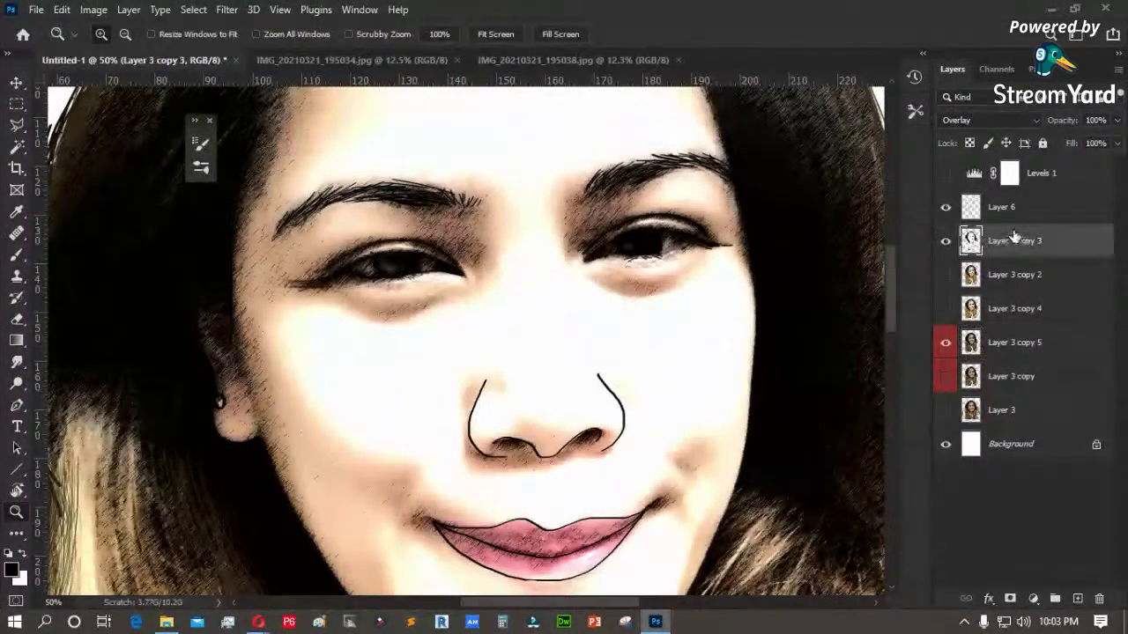
key(b)
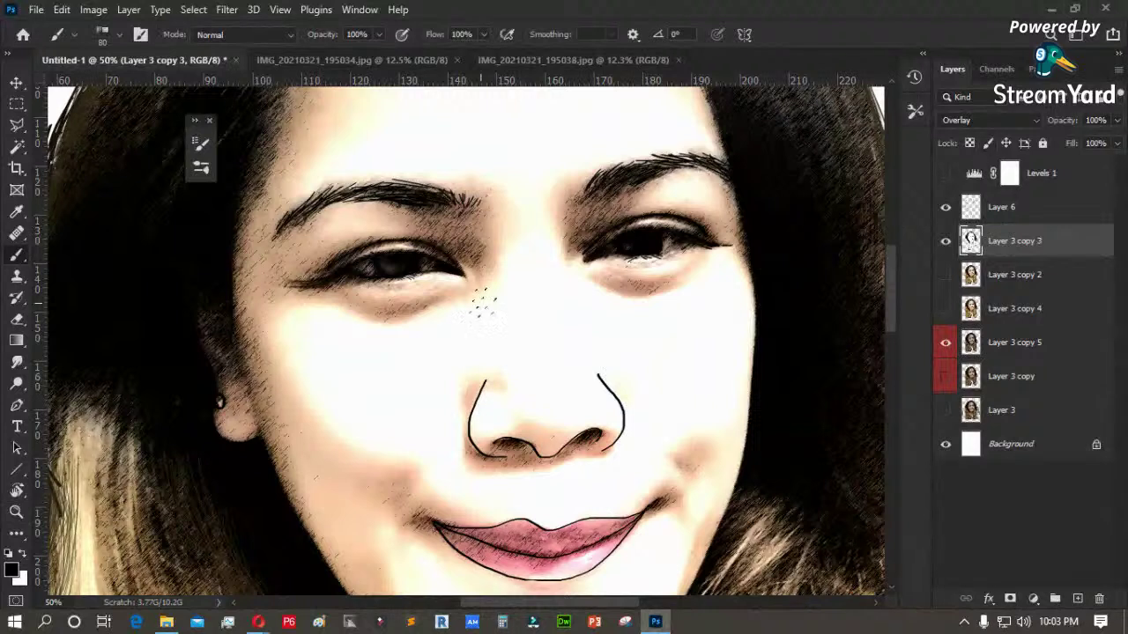
right_click(448, 282)
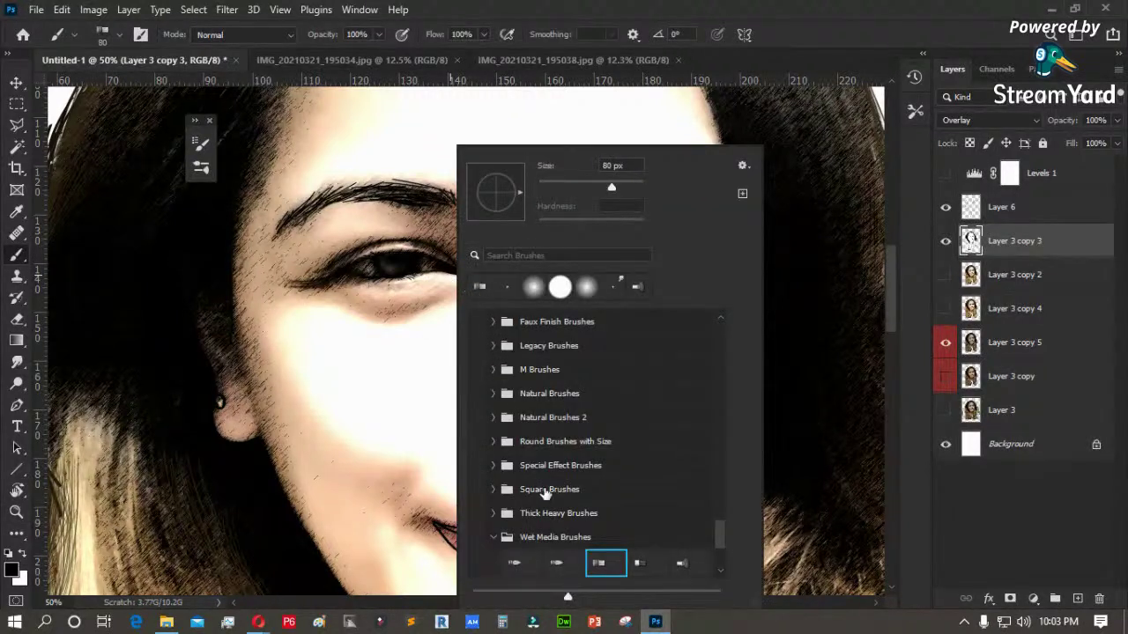
click(543, 287)
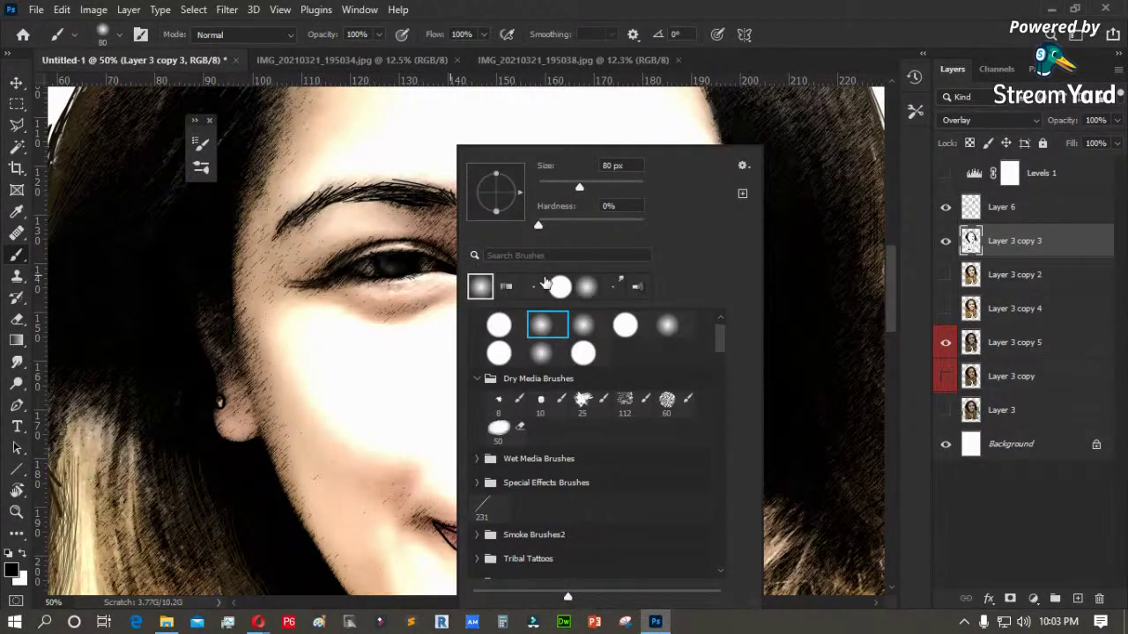
click(844, 23)
- Try the Color Dodge blend mode on the Graphic Pen sketch layer and return it to Overlay
click(946, 240)
click(946, 240)
click(984, 120)
click(984, 120)
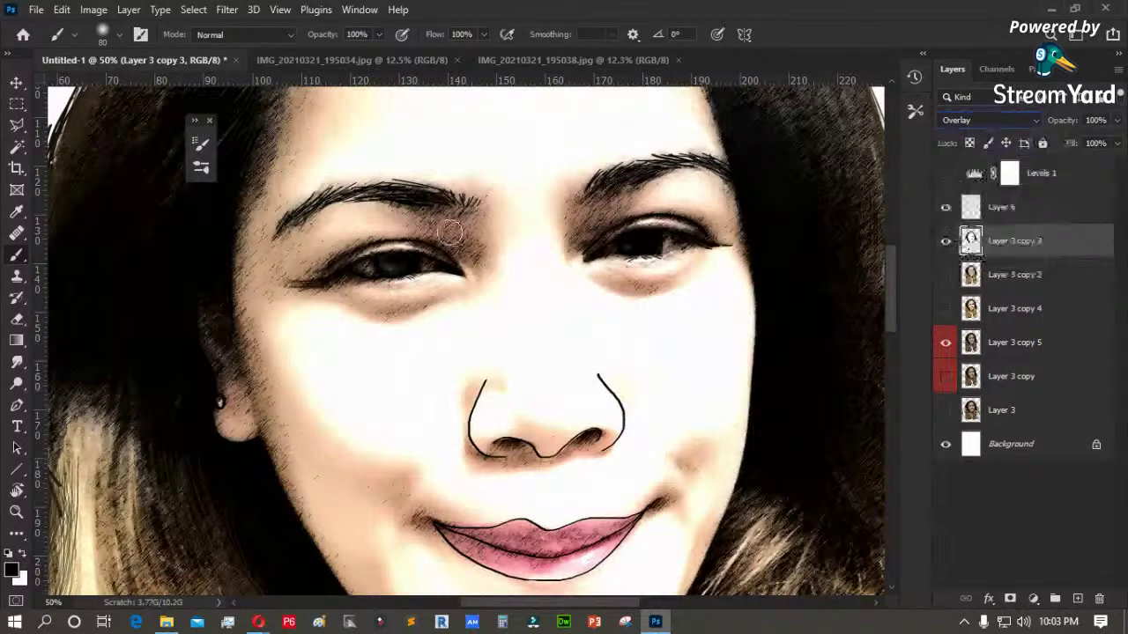
click(976, 120)
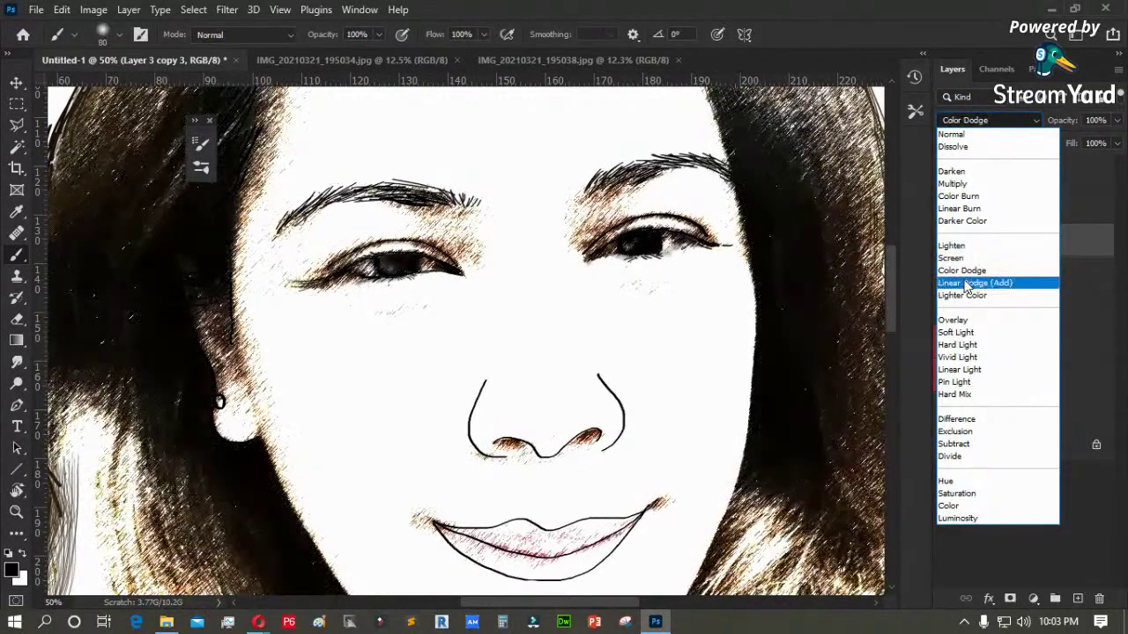
click(966, 271)
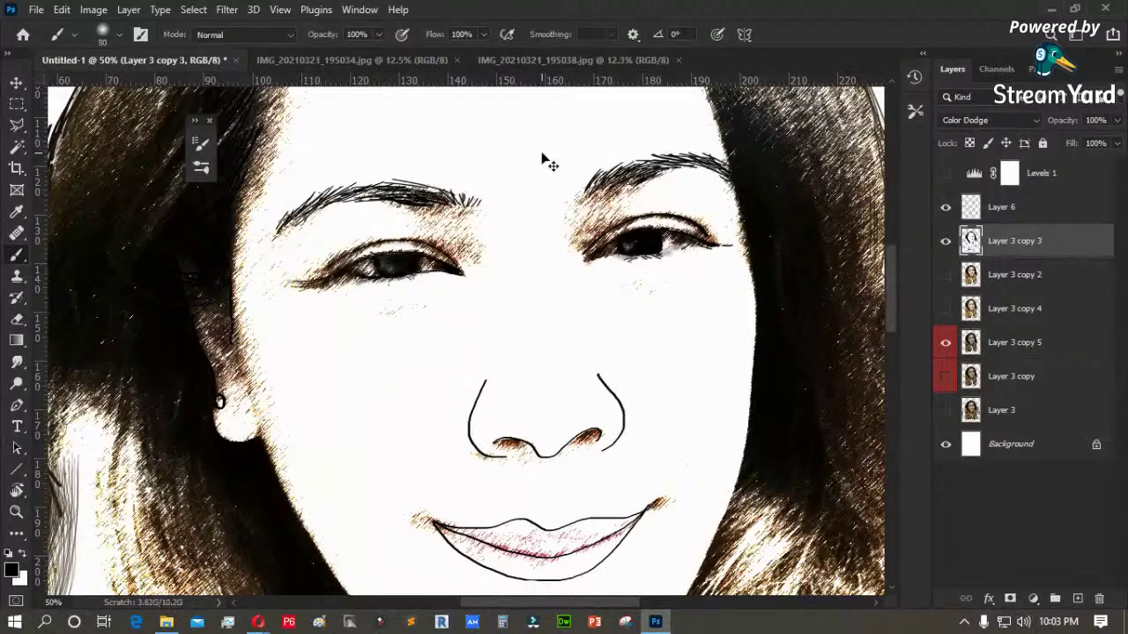
key(ctrl+0)
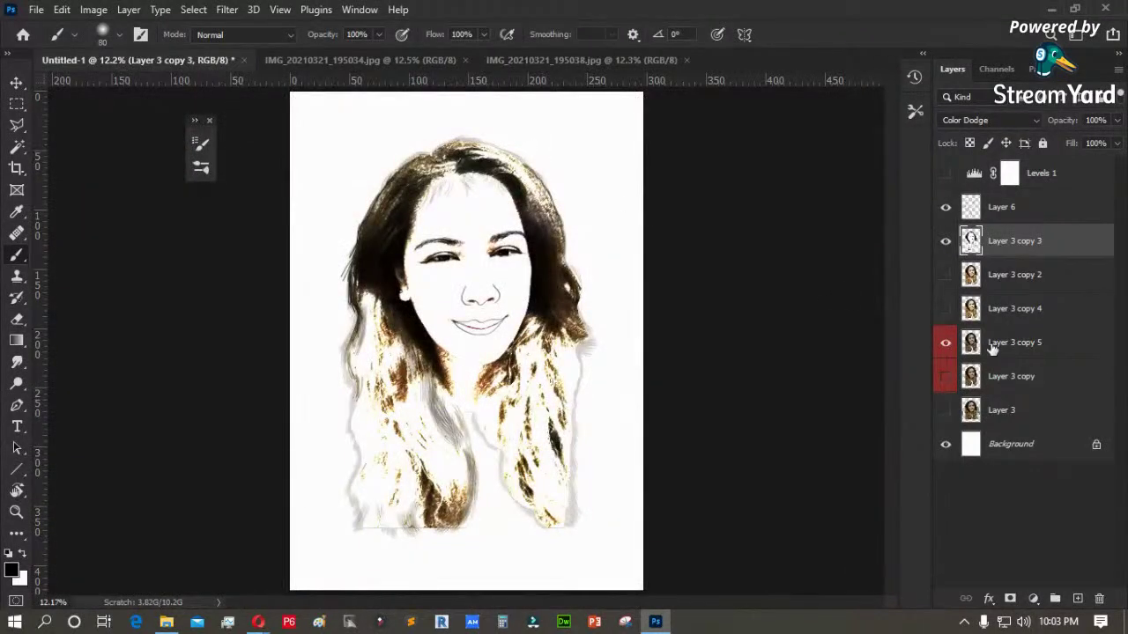
click(987, 121)
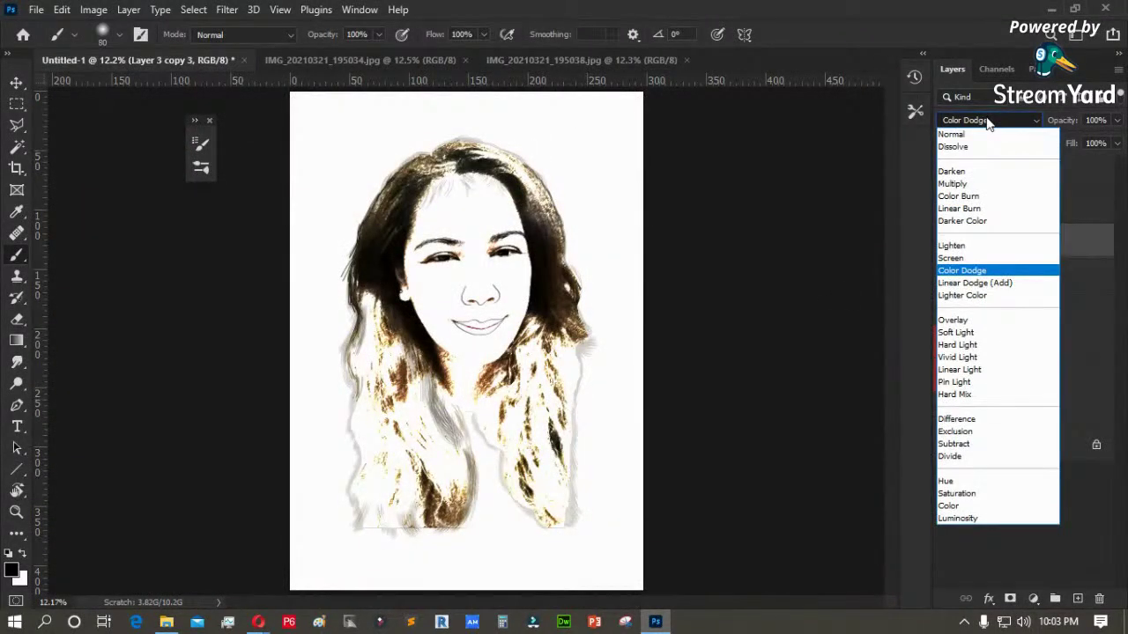
click(967, 320)
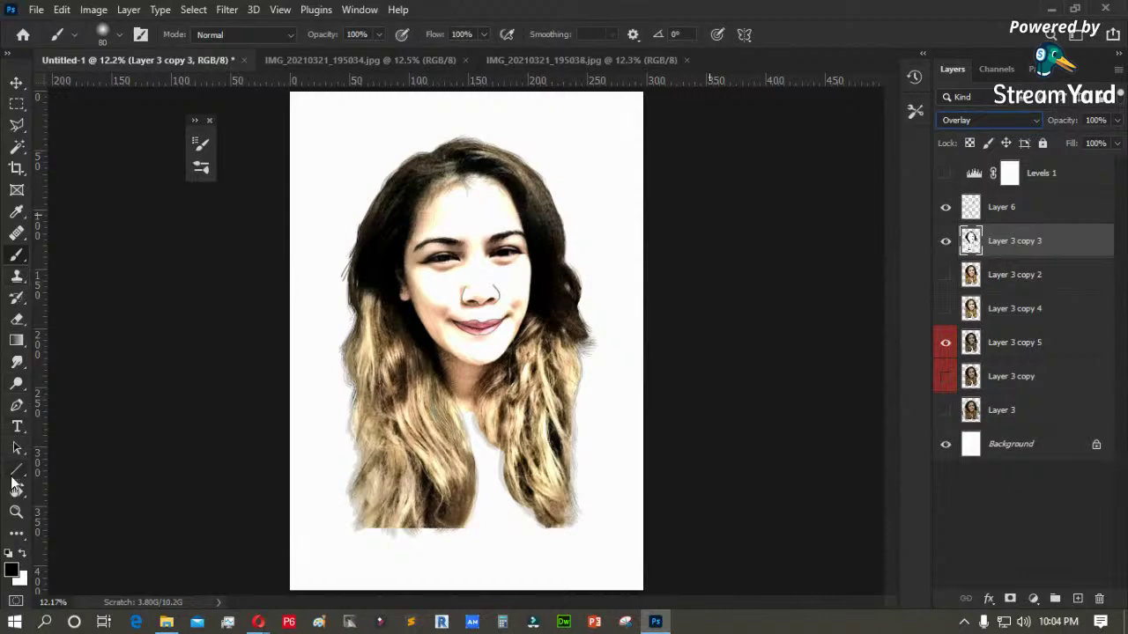
- Paint white at 9% brush opacity over both eyes on the sketch layer to lighten the dark pen hatching
click(17, 511)
drag(394, 197, 585, 291)
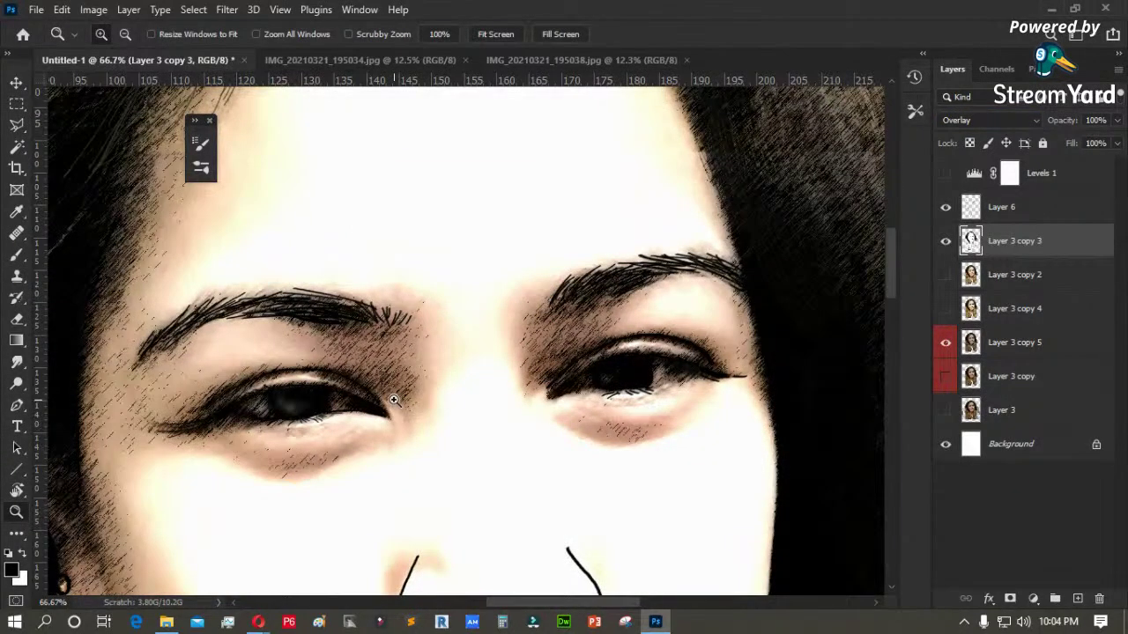
key(i)
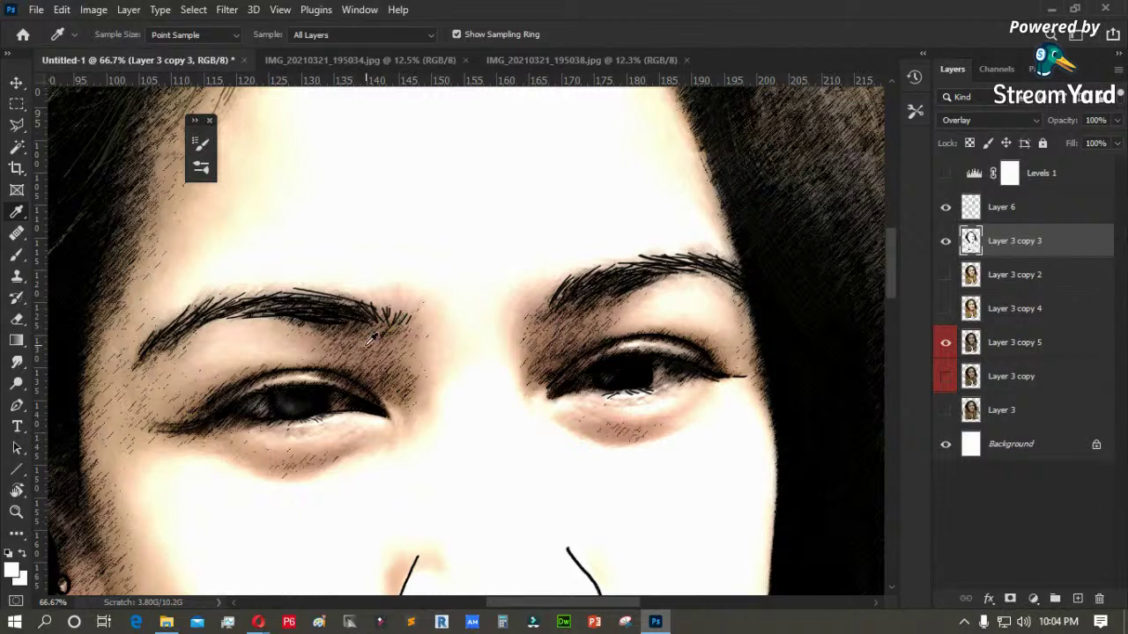
key(b)
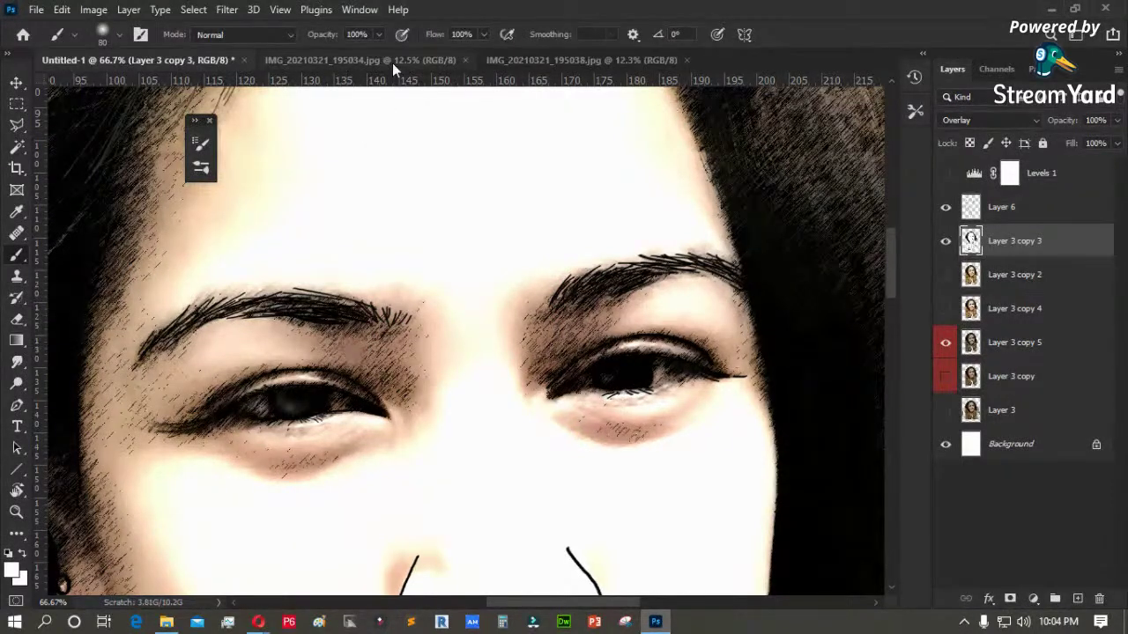
click(378, 35)
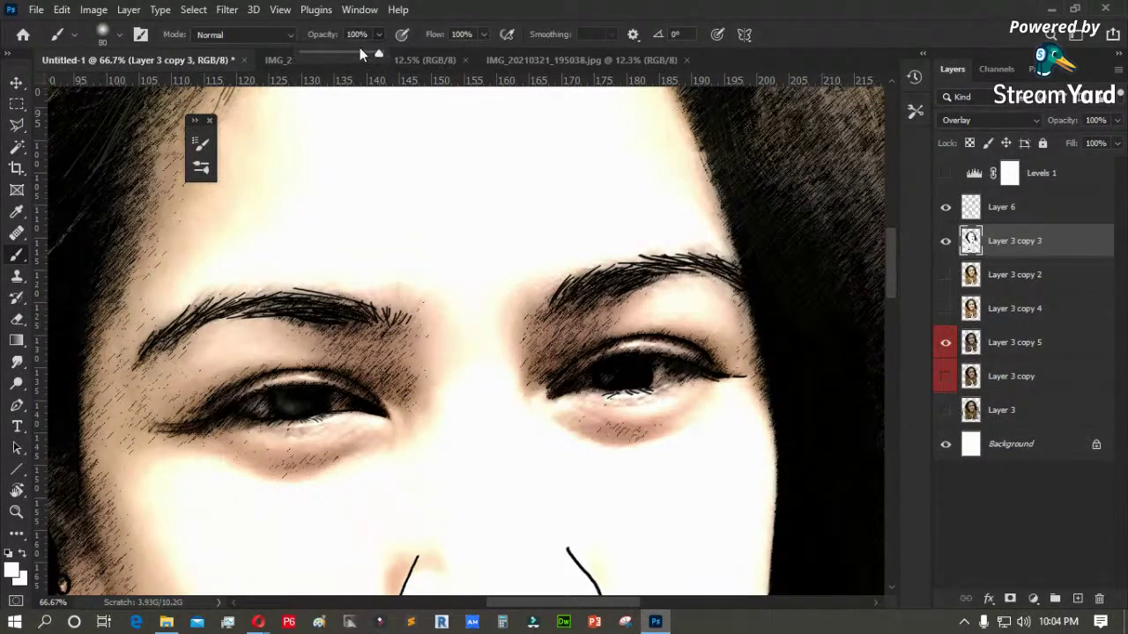
click(316, 53)
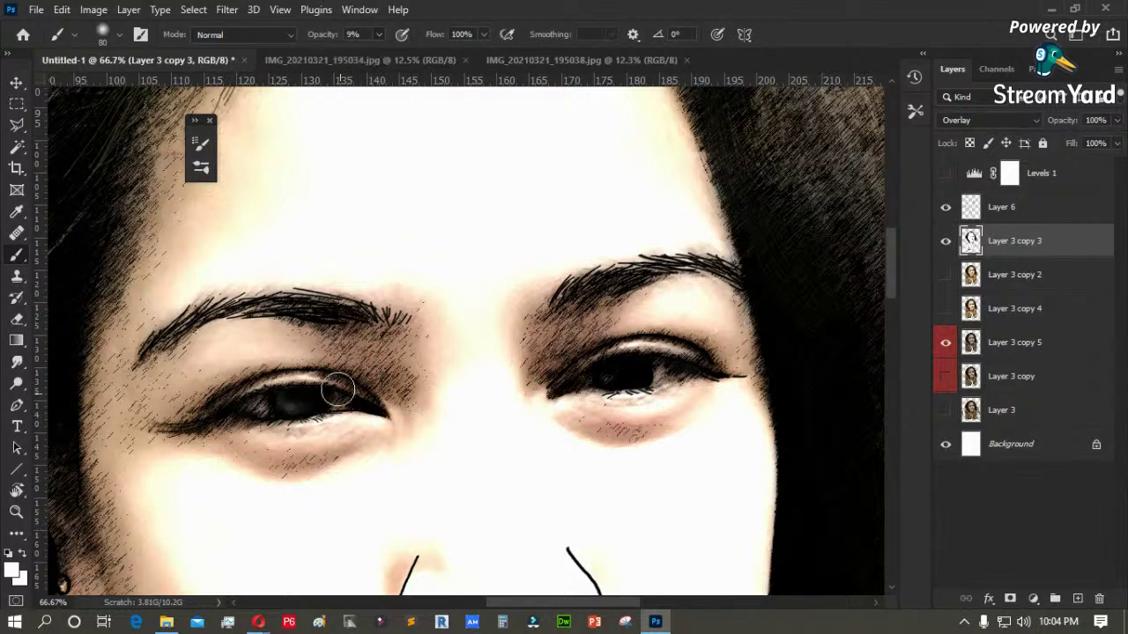
drag(351, 395, 353, 403)
mouse_move(257, 412)
mouse_down()
mouse_move(252, 403)
mouse_move(279, 404)
mouse_up()
mouse_move(392, 385)
mouse_down()
mouse_move(335, 369)
mouse_move(339, 390)
mouse_move(361, 396)
mouse_move(290, 407)
mouse_move(321, 399)
mouse_move(213, 395)
mouse_up()
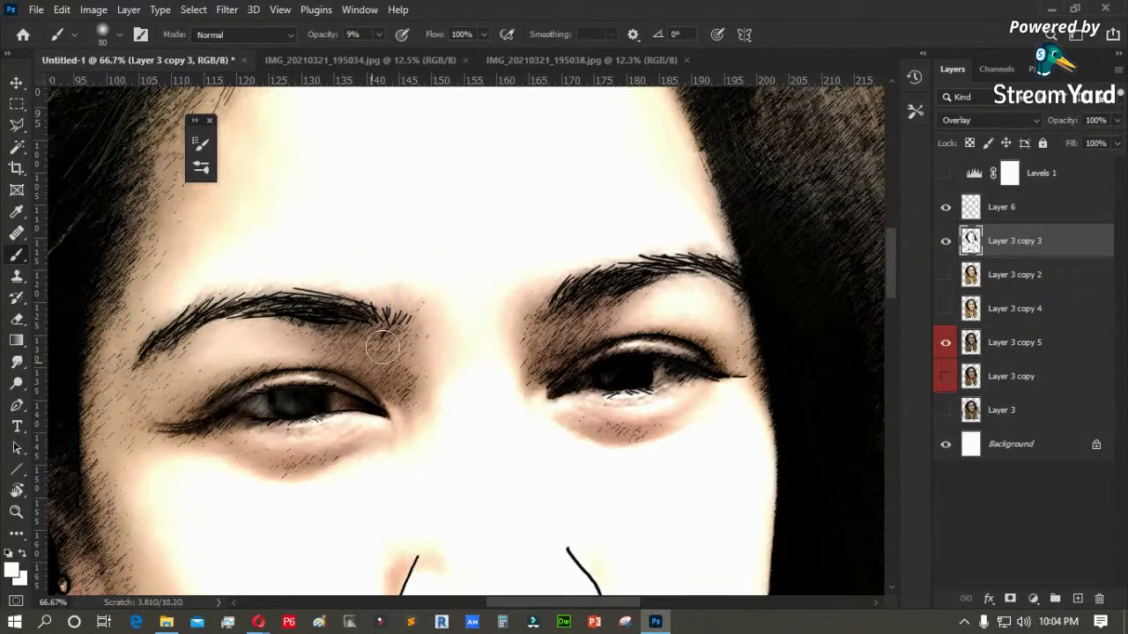
mouse_move(587, 324)
mouse_down()
mouse_move(564, 323)
mouse_move(606, 384)
mouse_up()
- Raise the brush opacity to 22% and paint over the eyes and eyelids to soften the remaining pen hatching
click(380, 35)
drag(370, 56, 384, 57)
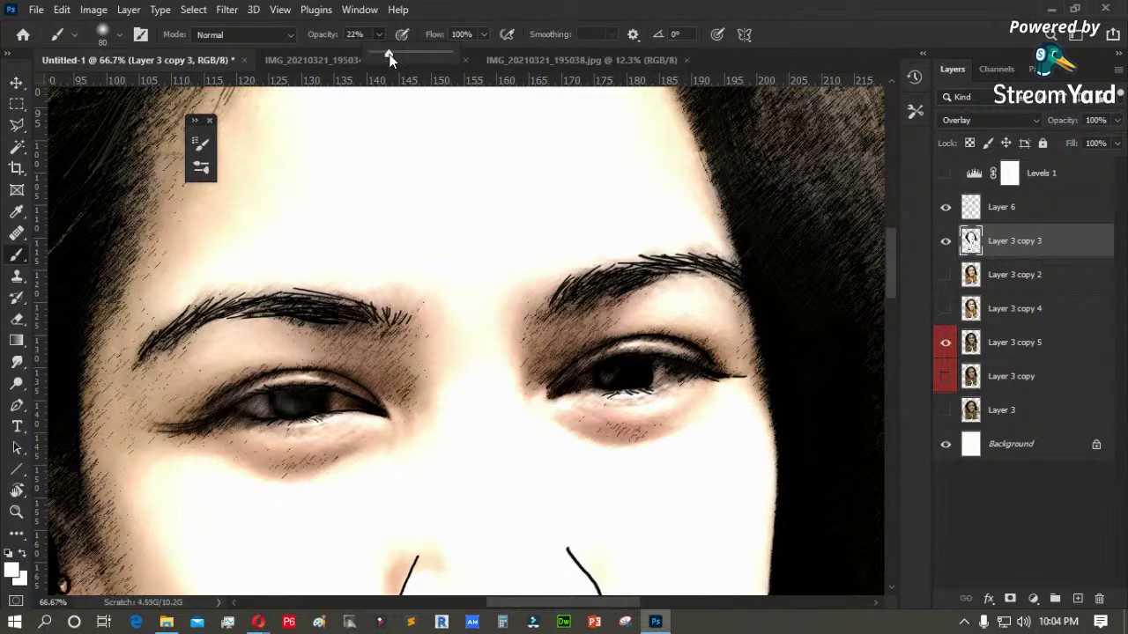
click(667, 368)
mouse_move(667, 368)
mouse_down()
mouse_move(616, 360)
mouse_move(609, 338)
mouse_move(622, 316)
mouse_move(561, 362)
mouse_move(567, 333)
mouse_move(545, 341)
mouse_move(571, 317)
mouse_move(524, 370)
mouse_move(662, 297)
mouse_move(630, 312)
mouse_up()
mouse_move(698, 349)
mouse_down()
mouse_move(695, 330)
mouse_move(679, 334)
mouse_up()
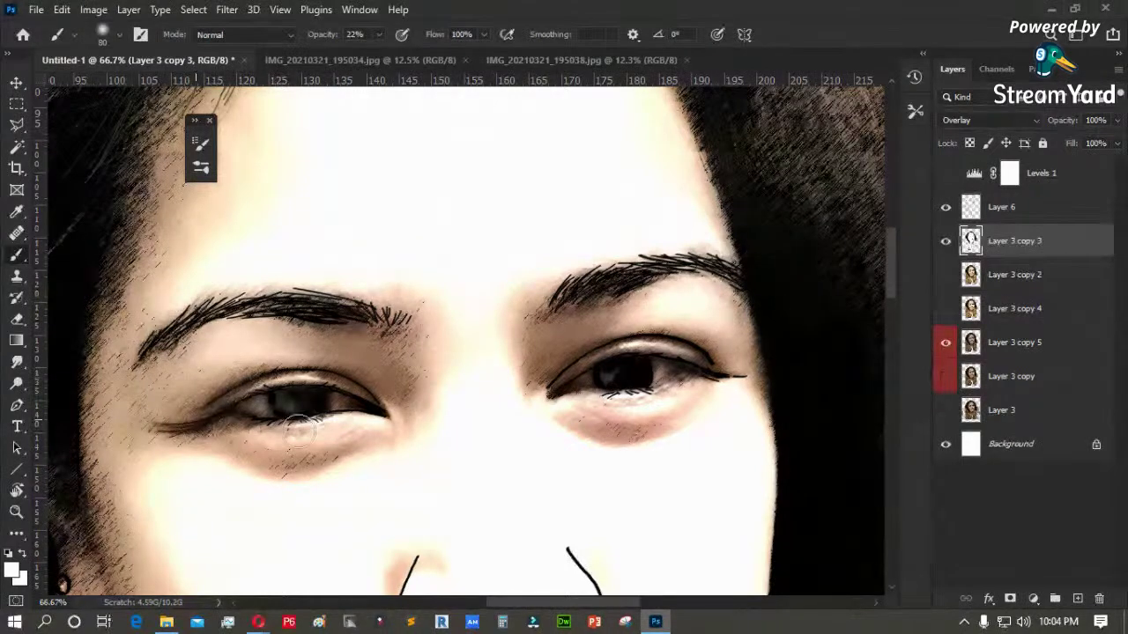
drag(99, 430, 211, 343)
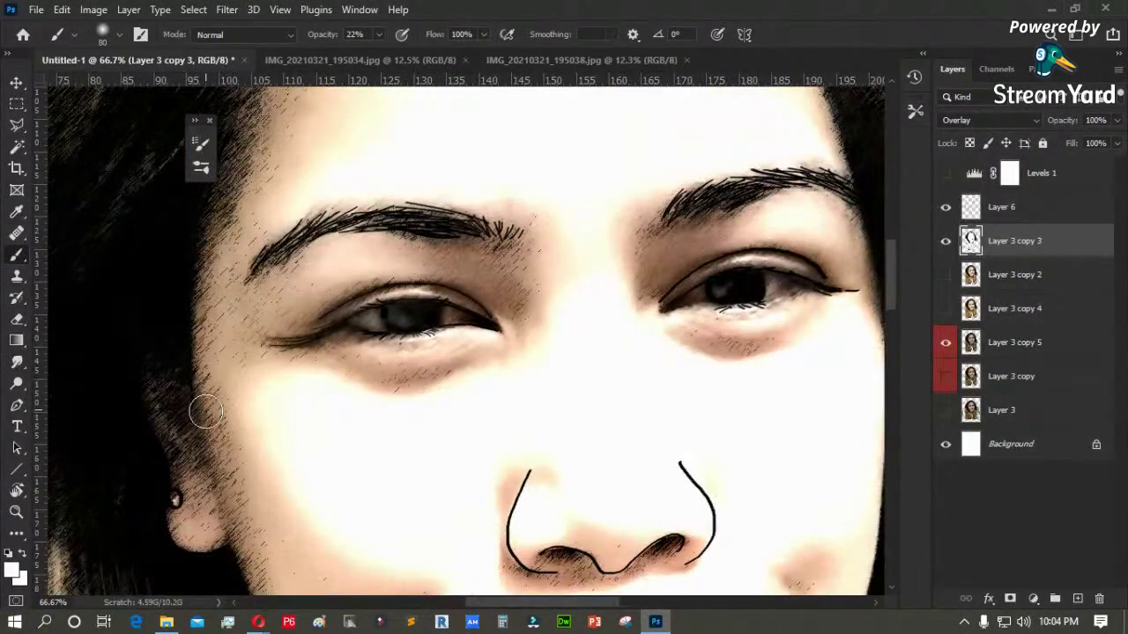
- Enlarge the soft white brush to 175 px and paint over the hatching on the cheeks and around the mouth on Layer 3 copy 3
drag(199, 431, 206, 308)
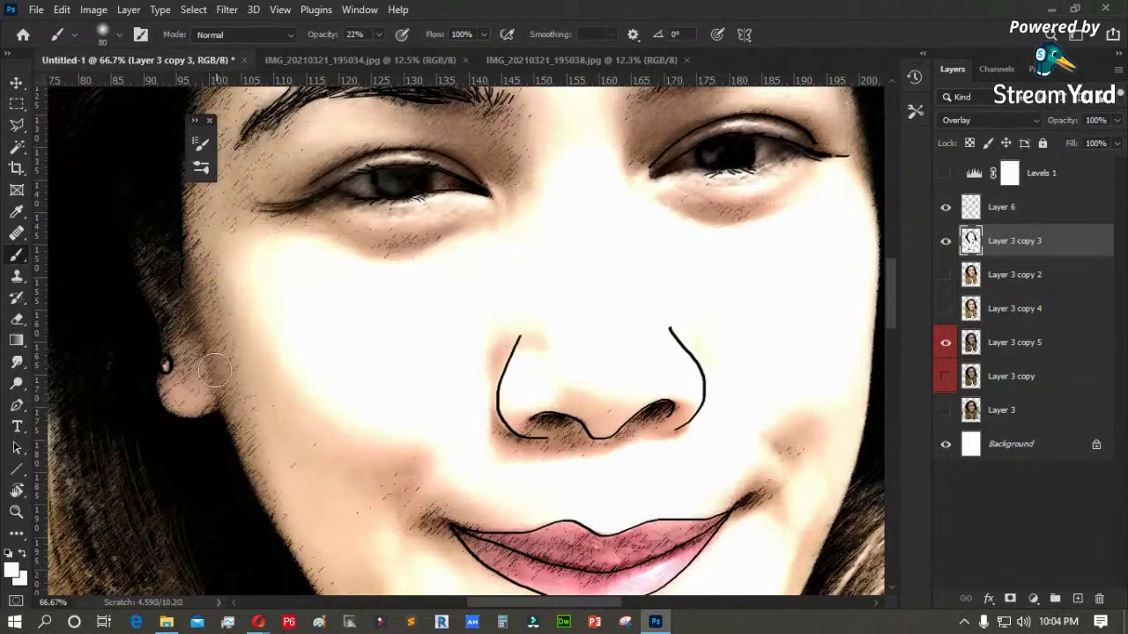
key(bracketright)
key(bracketright)
key(bracketright)
key(bracketright)
key(bracketright)
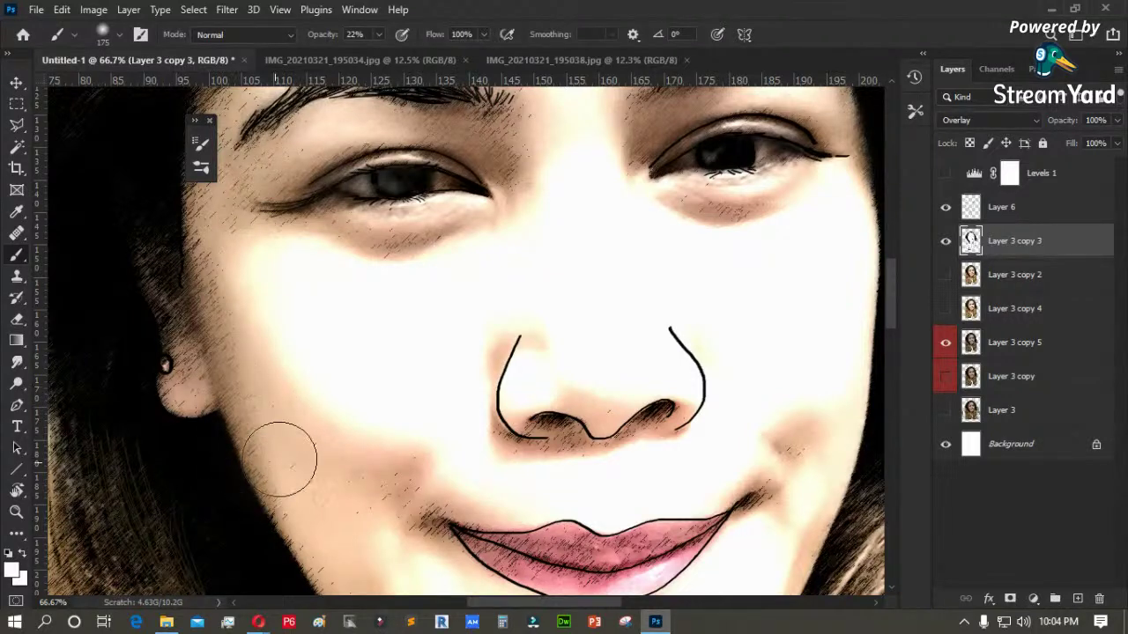
drag(294, 437, 259, 327)
drag(386, 410, 360, 370)
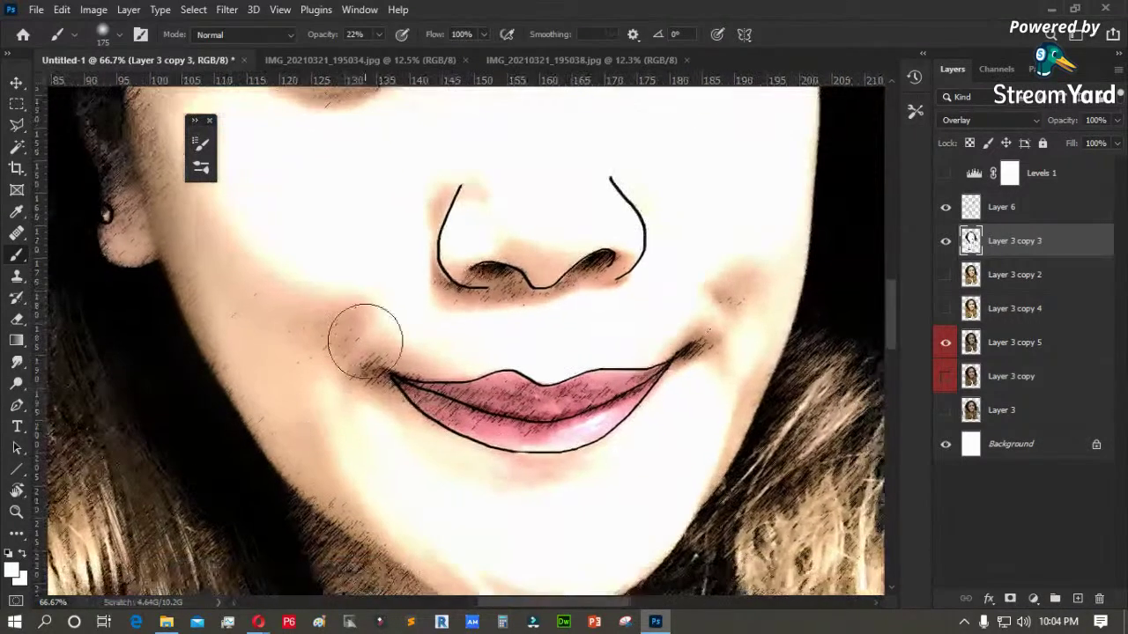
drag(465, 393, 401, 406)
drag(644, 377, 700, 354)
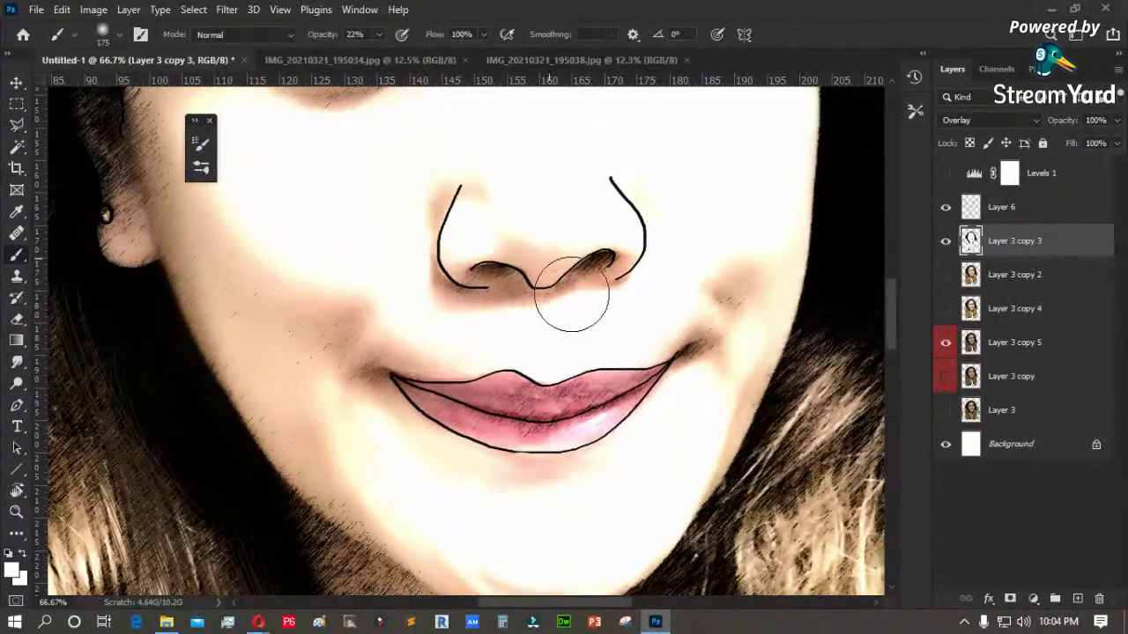
- Paint white over the remaining hatching along the chin, jaw and outer face edge on Layer 3 copy 3
drag(397, 452, 377, 297)
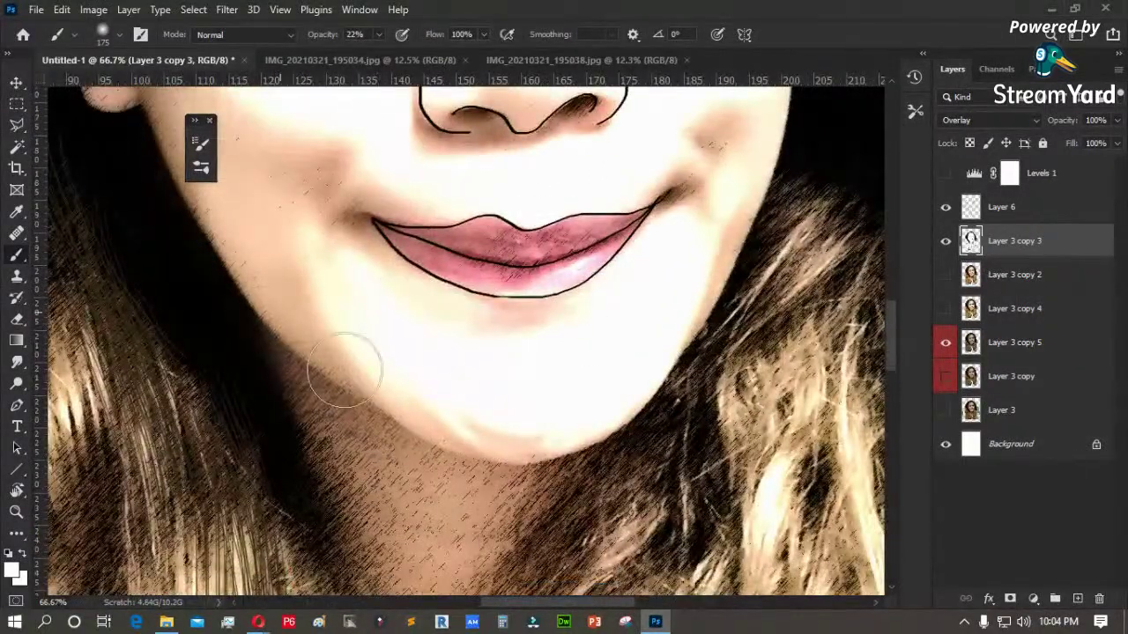
drag(679, 277, 531, 411)
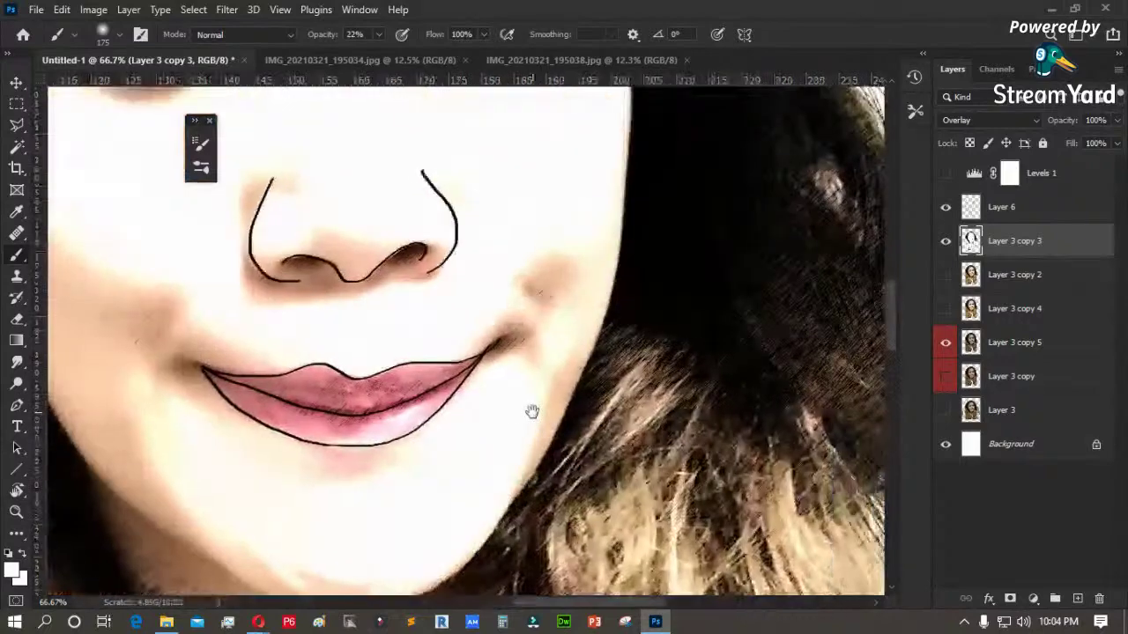
drag(553, 188, 473, 421)
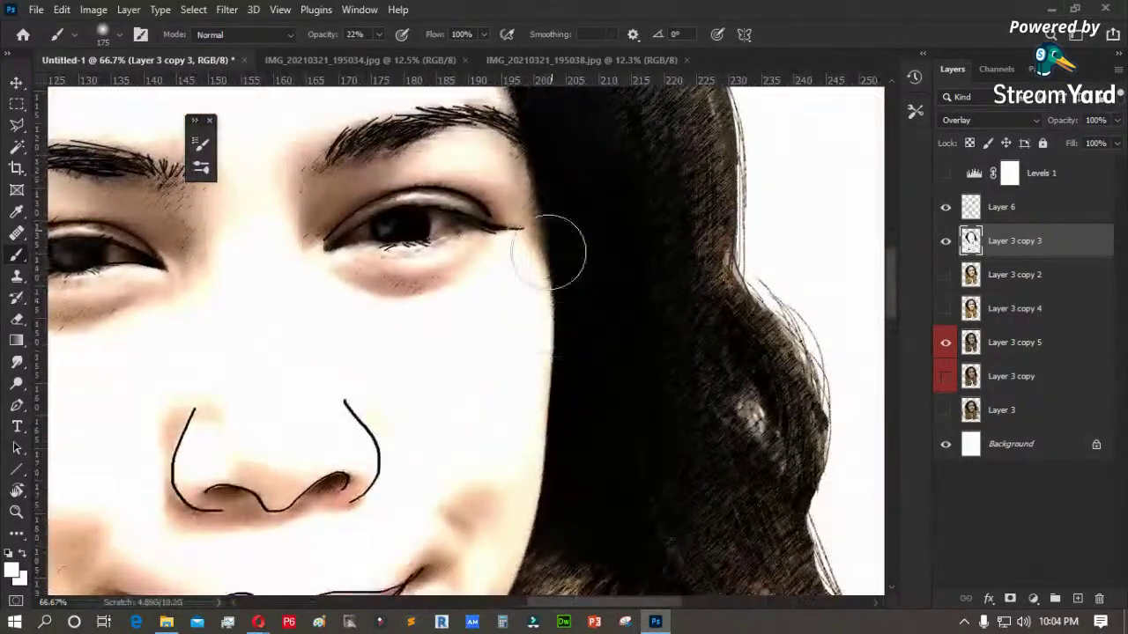
drag(526, 279, 562, 455)
drag(461, 319, 671, 192)
drag(320, 404, 314, 176)
drag(410, 332, 335, 204)
- Select Layer 6 and set up the recently used angled line brush in black at 100% opacity and 10 px
click(1002, 210)
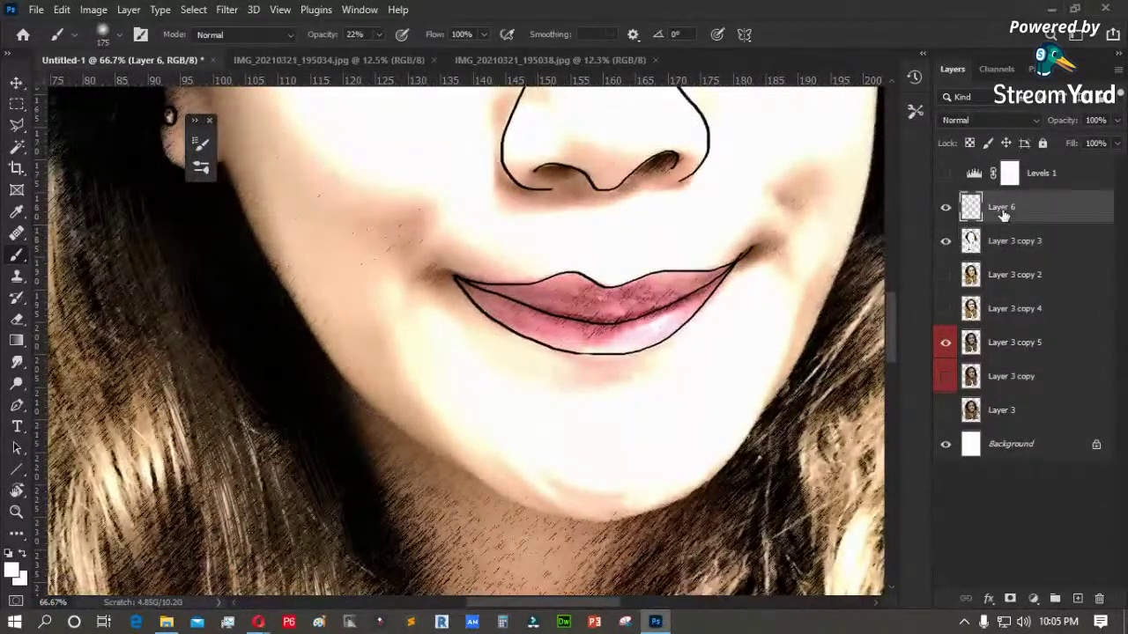
right_click(392, 297)
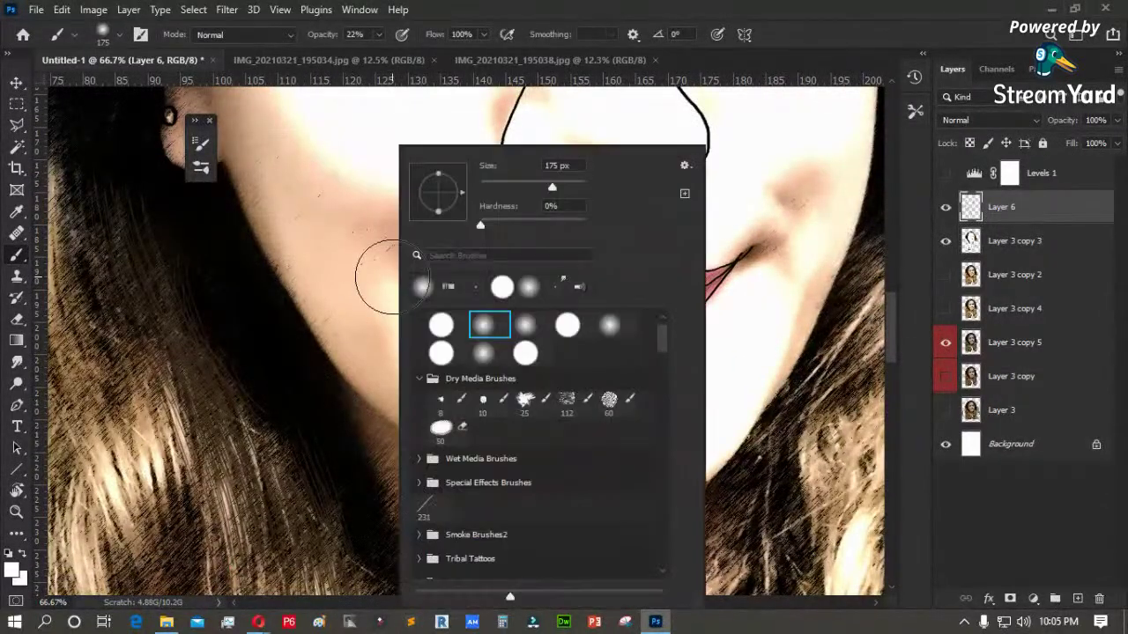
click(477, 288)
click(811, 32)
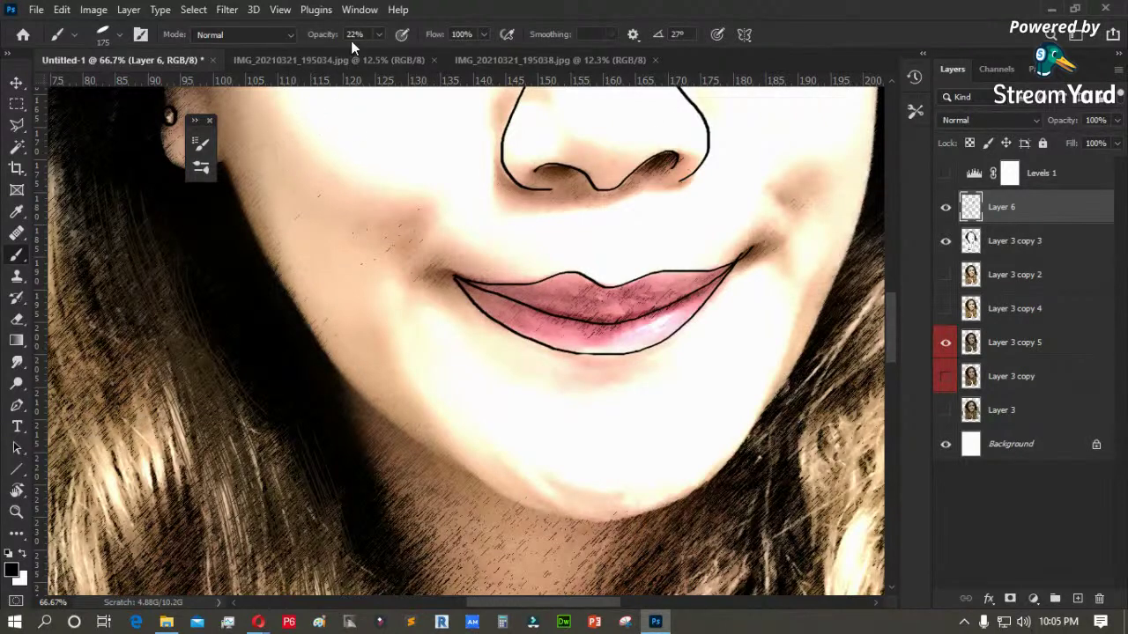
click(379, 35)
key(bracketleft)
key(bracketleft)
key(bracketleft)
key(bracketleft)
key(bracketleft)
key(bracketleft)
key(bracketleft)
key(bracketleft)
key(bracketleft)
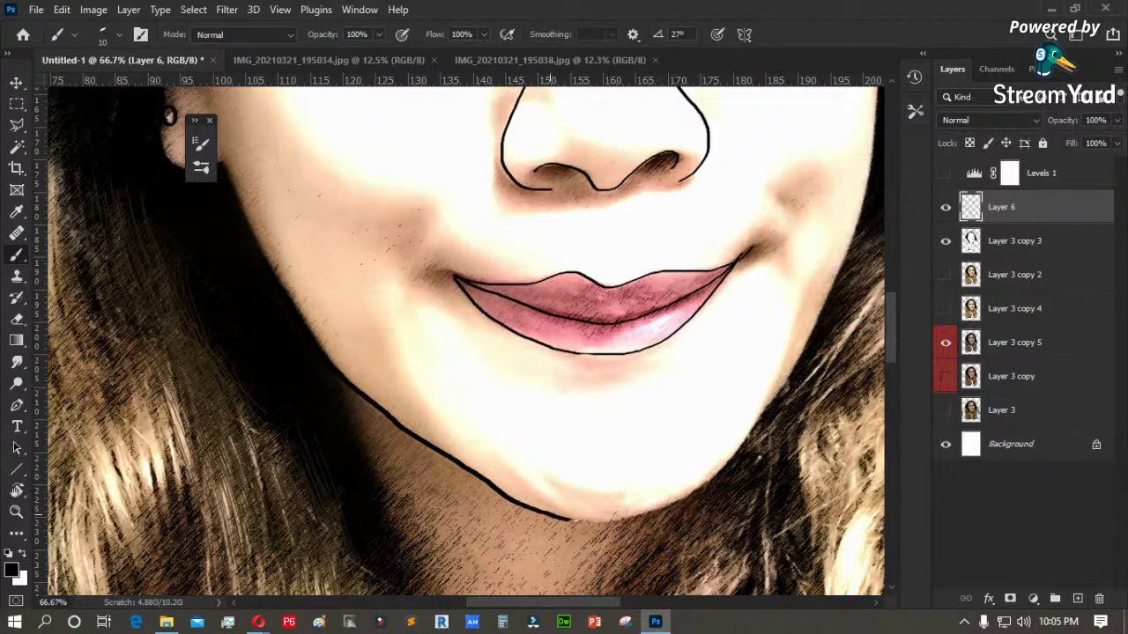
drag(624, 520, 660, 509)
key(z)
key(ctrl+z)
drag(275, 288, 640, 549)
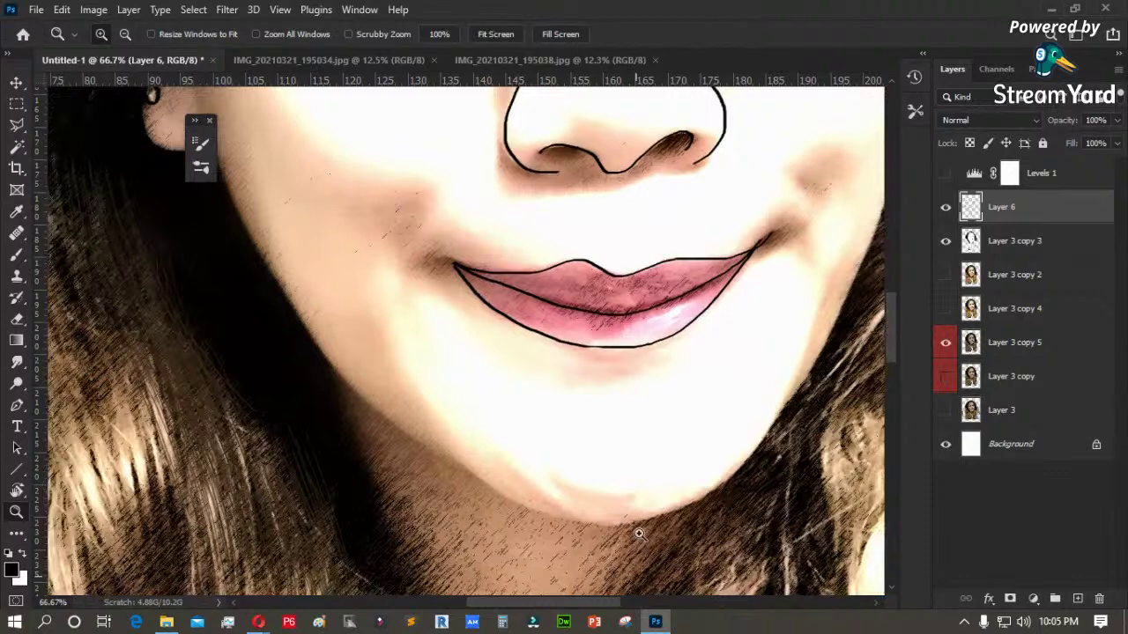
key(b)
mouse_move(279, 205)
mouse_down()
mouse_move(398, 385)
mouse_move(498, 481)
mouse_up()
key(ctrl+z)
- Draw a black outline on Layer 6 along the jaw below the ear down to the chin
mouse_move(328, 302)
mouse_down()
mouse_move(463, 444)
mouse_move(588, 517)
mouse_up()
drag(556, 415, 363, 240)
mouse_move(393, 340)
mouse_down()
mouse_move(451, 382)
mouse_move(569, 428)
mouse_move(671, 431)
mouse_move(584, 399)
mouse_move(453, 393)
mouse_up()
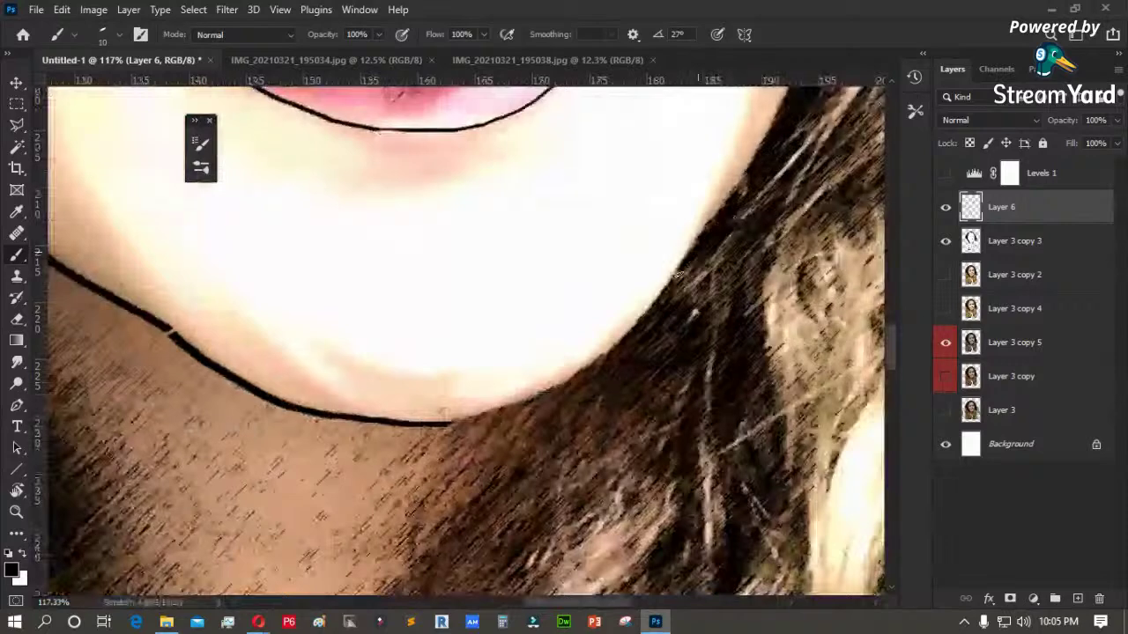
drag(616, 342, 541, 384)
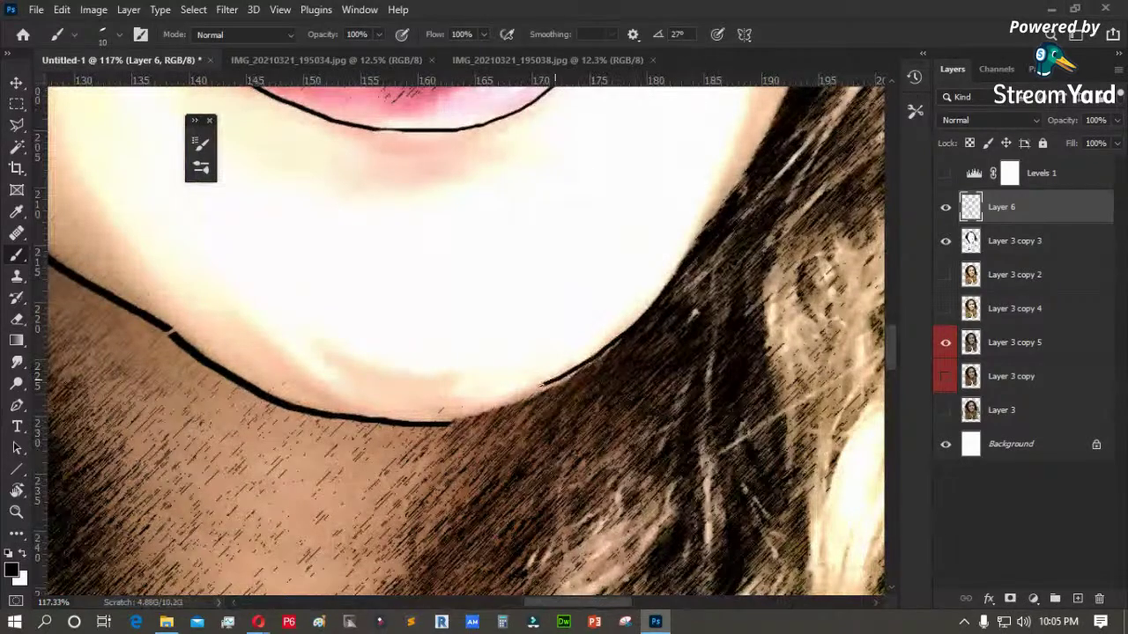
key(ctrl+z)
mouse_move(450, 423)
mouse_down()
mouse_move(555, 383)
mouse_move(645, 317)
mouse_move(702, 238)
mouse_move(706, 211)
mouse_move(531, 405)
mouse_up()
- Continue the black outline on Layer 6 from the chin up the other side of the jaw to the cheek
drag(642, 265, 557, 441)
drag(614, 331, 525, 449)
mouse_move(579, 370)
mouse_down()
mouse_move(517, 464)
mouse_move(581, 358)
mouse_move(476, 520)
mouse_up()
drag(530, 457, 473, 534)
drag(706, 147, 572, 335)
drag(576, 291, 522, 393)
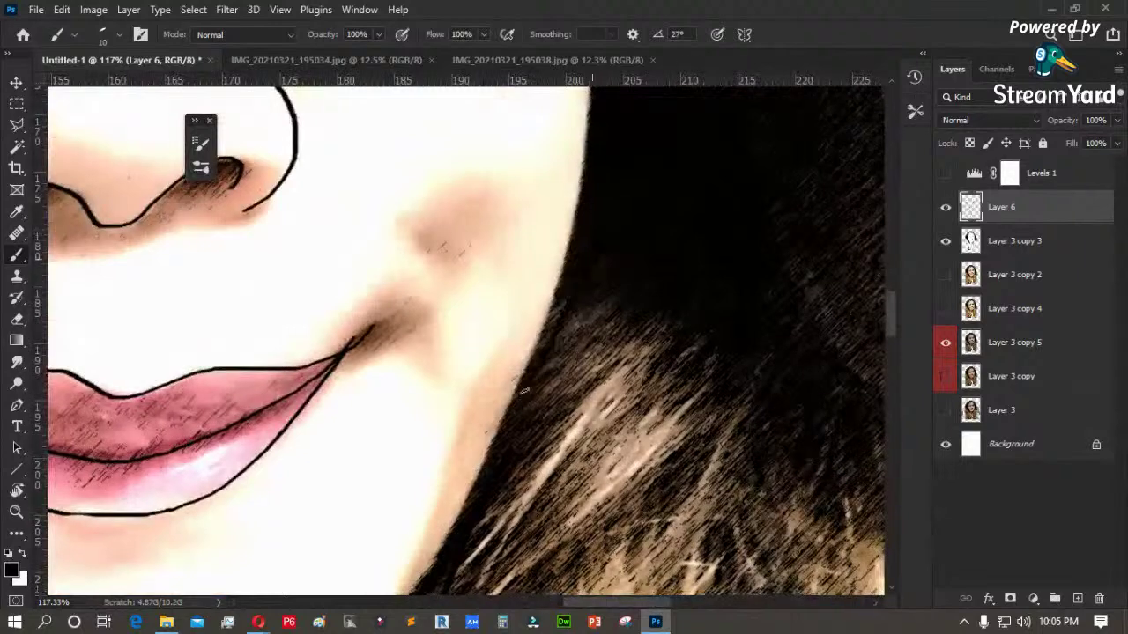
drag(583, 255, 525, 409)
key(ctrl+0)
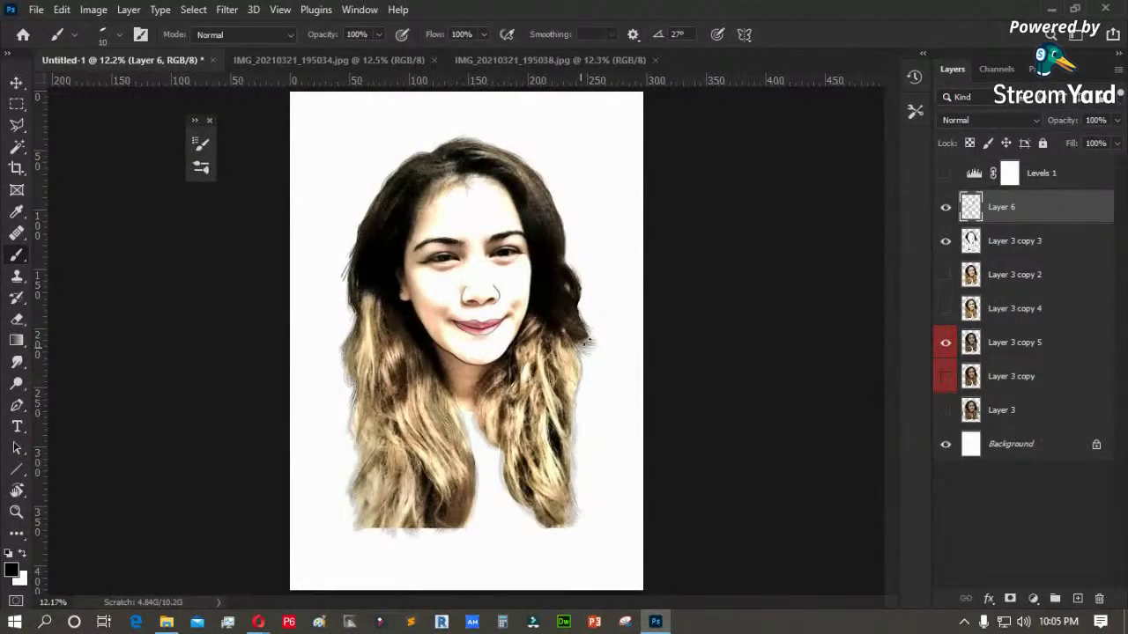
- Lower the brightness and slightly raise the contrast of Layer 3 copy 5 with Brightness/Contrast
click(946, 347)
click(946, 346)
click(993, 343)
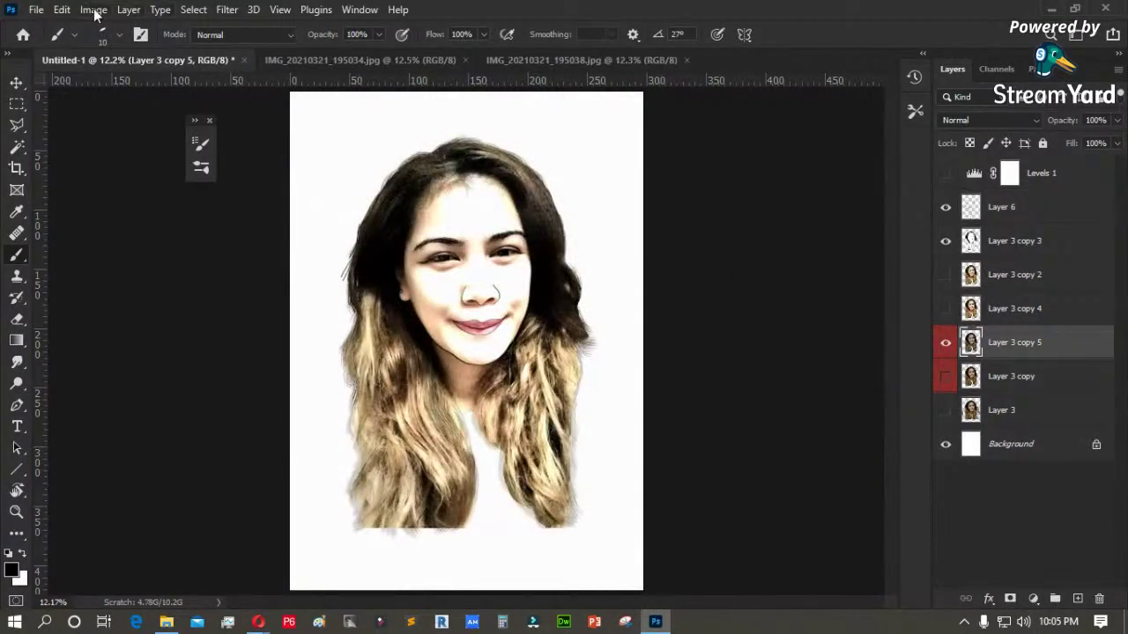
click(93, 9)
mouse_move(115, 47)
click(264, 51)
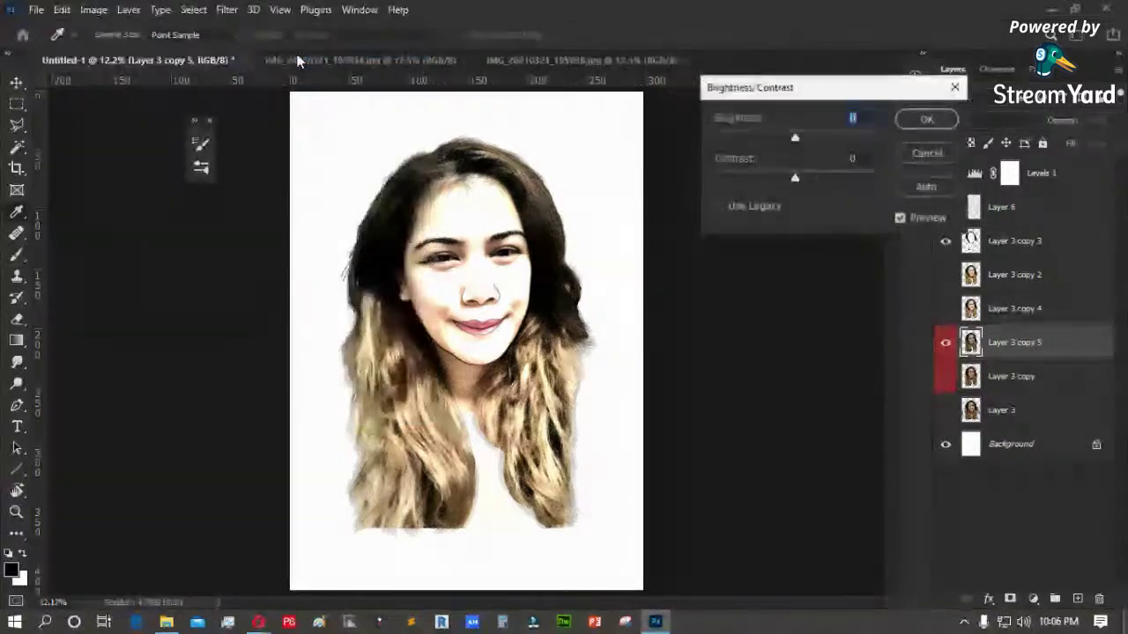
drag(795, 138, 766, 138)
drag(795, 177, 812, 177)
drag(768, 134, 778, 134)
click(927, 119)
key(b)
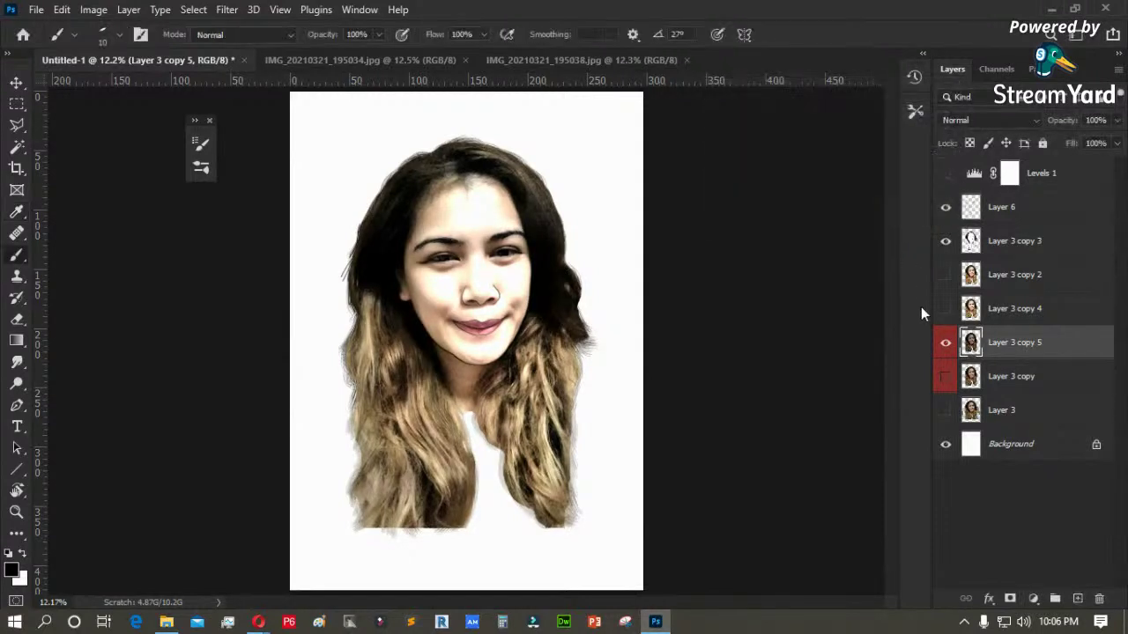
- Show Layer 3 copy 4, reduce its fill to 26%, and keep Layer 3 copy hidden
click(947, 310)
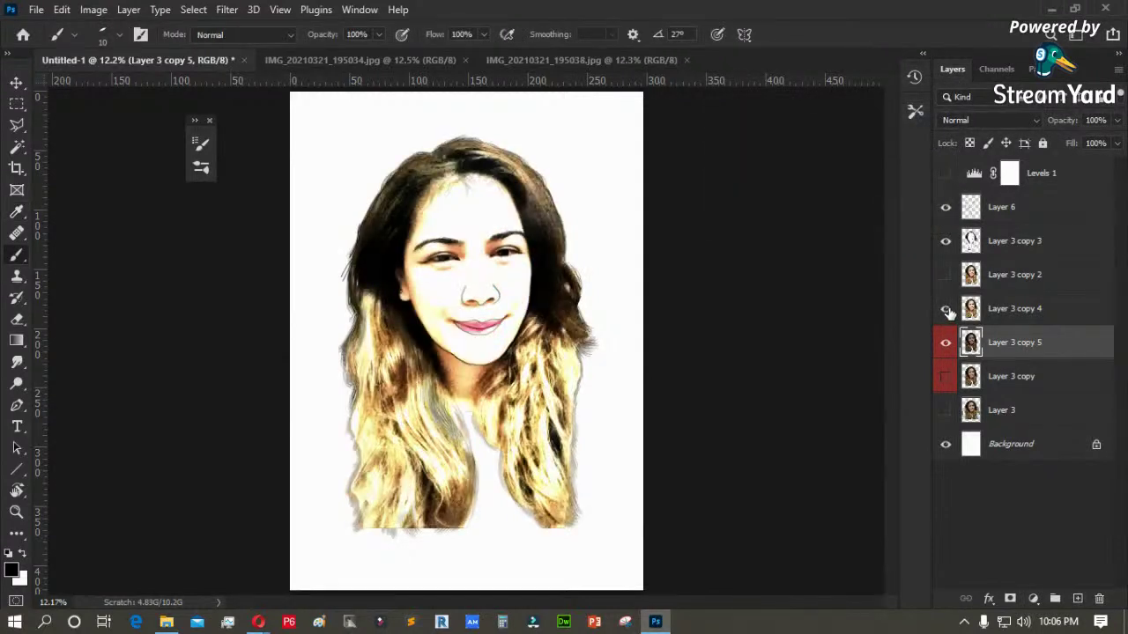
click(996, 307)
click(1117, 145)
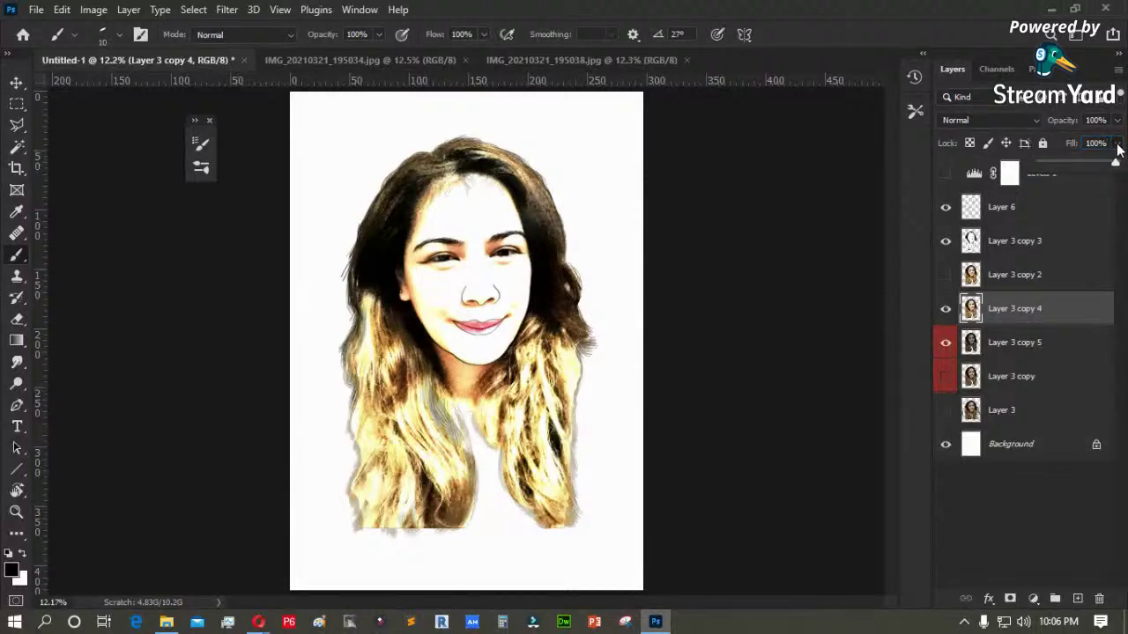
drag(1084, 168, 1059, 164)
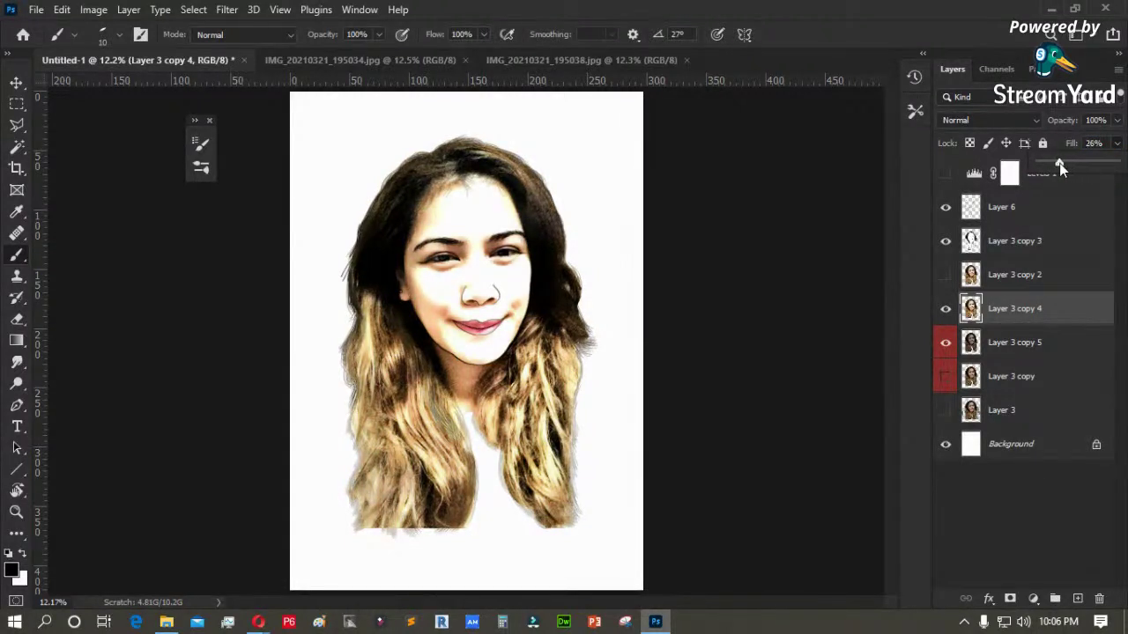
click(993, 495)
click(945, 310)
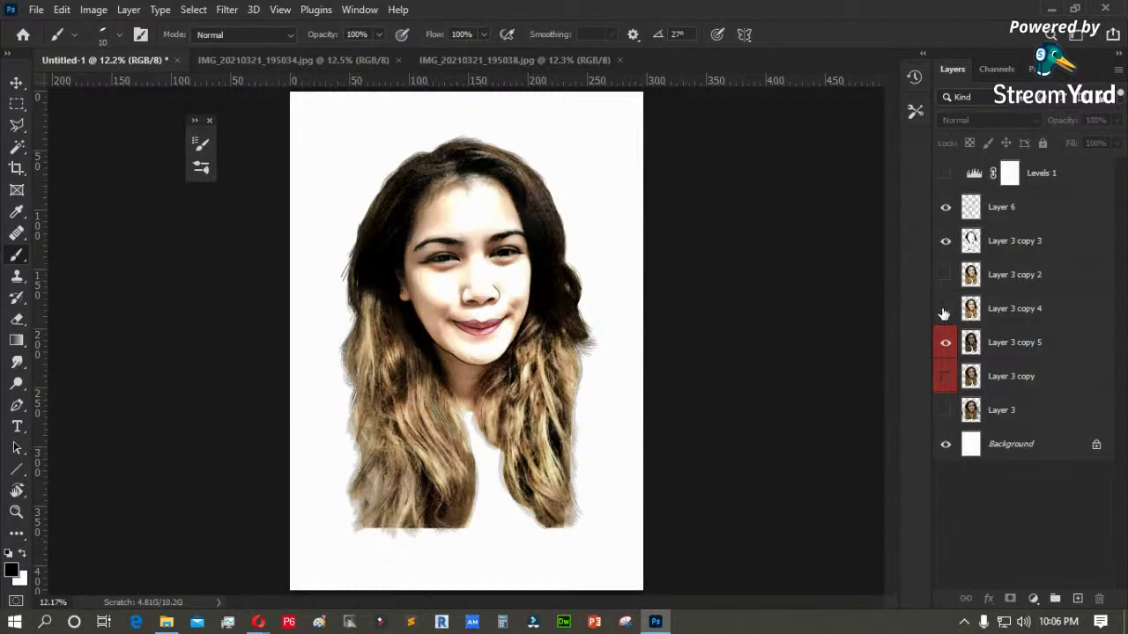
click(945, 311)
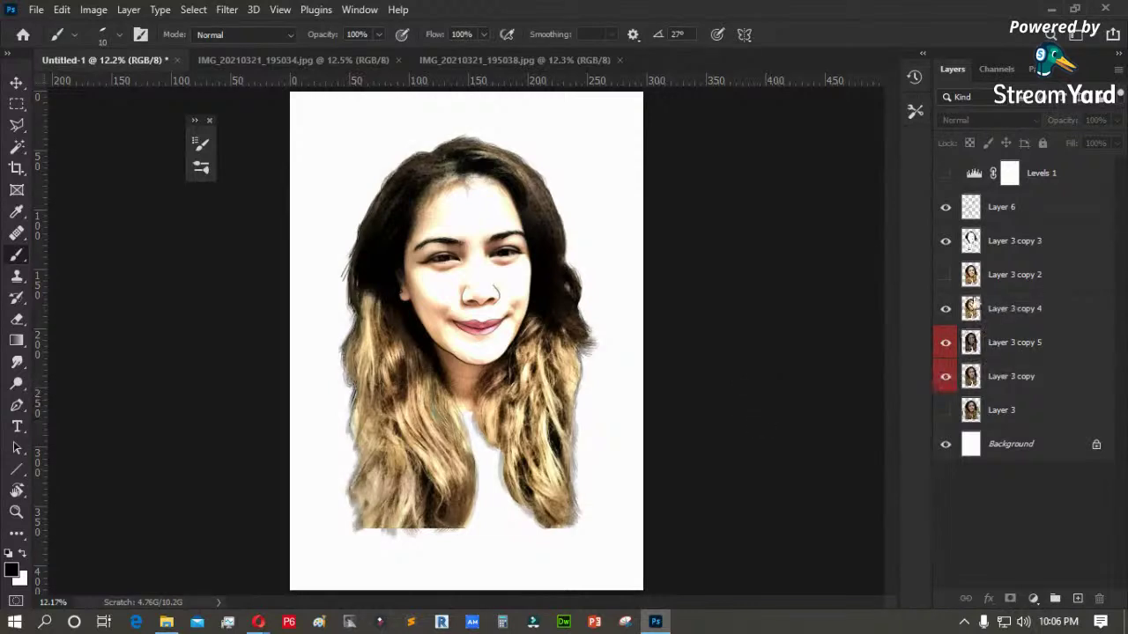
click(945, 374)
- Move Layer 3 copy 2 below Layer 3 copy in the layer stack
click(990, 343)
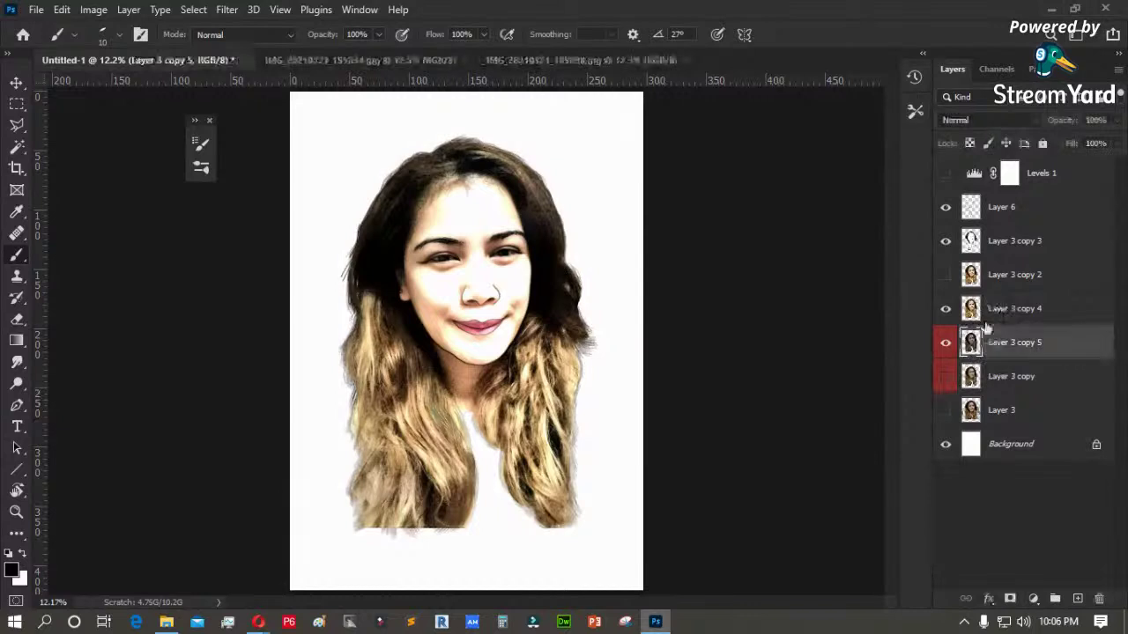
shift+click(996, 309)
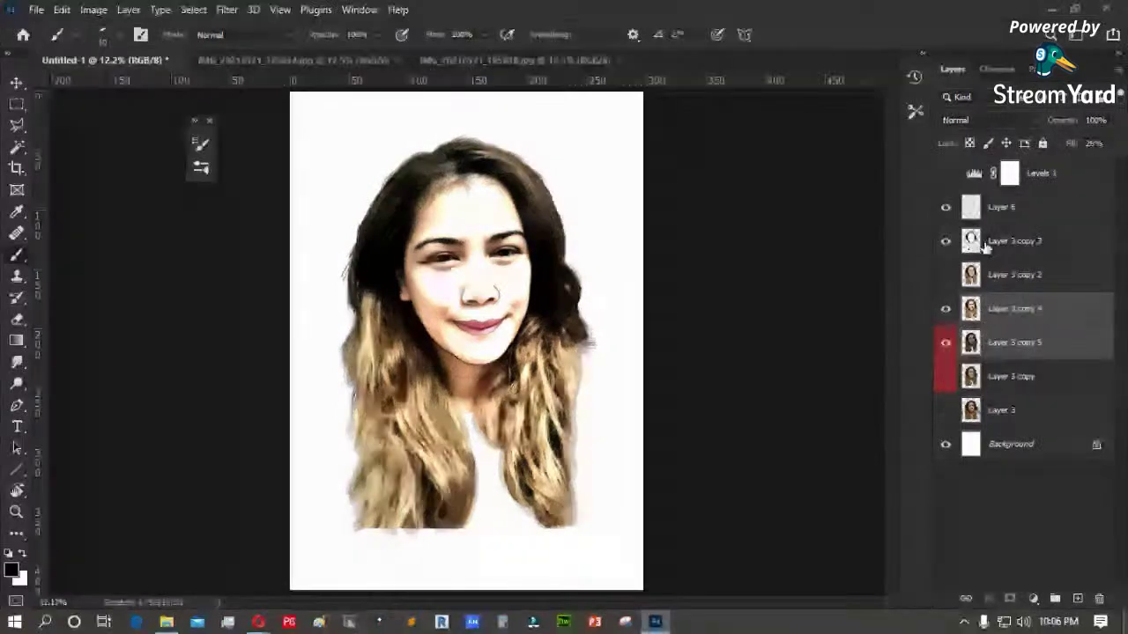
shift+click(994, 211)
ctrl+click(999, 275)
drag(999, 275, 1018, 376)
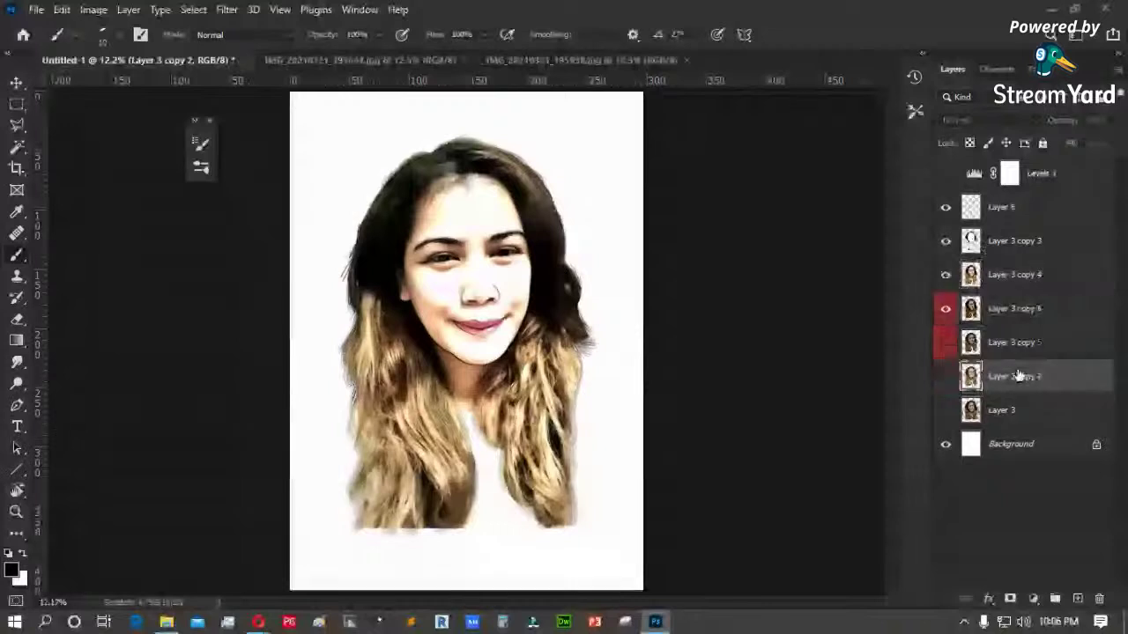
- Group Layer 6, Layer 3 copy 3, Layer 3 copy 4 and Layer 3 copy 5
click(999, 308)
shift+click(1013, 208)
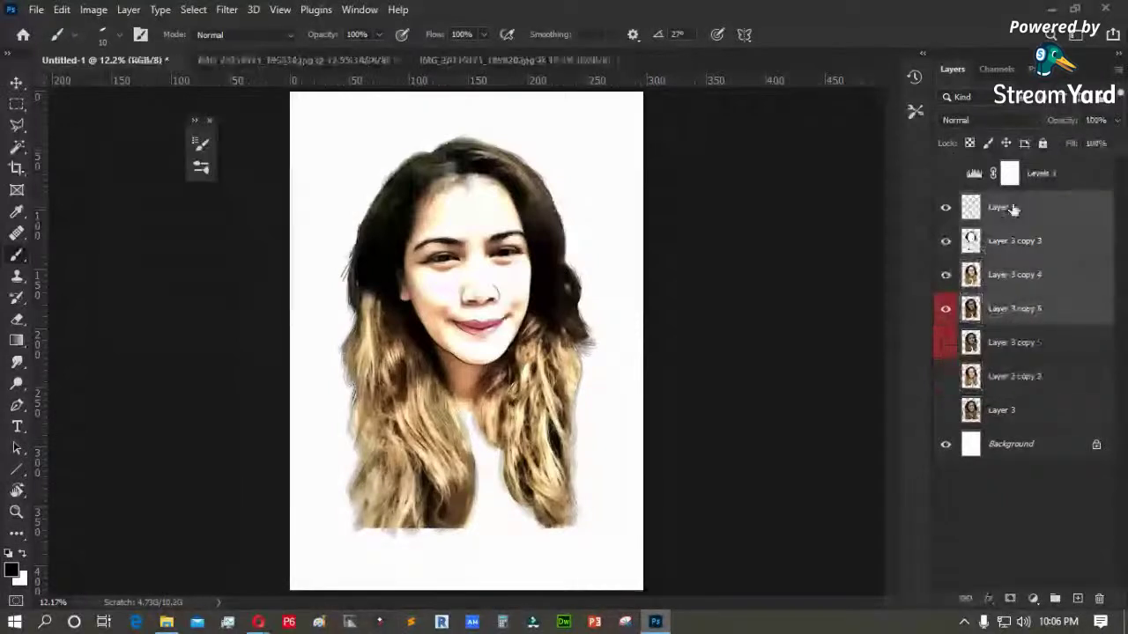
click(1054, 598)
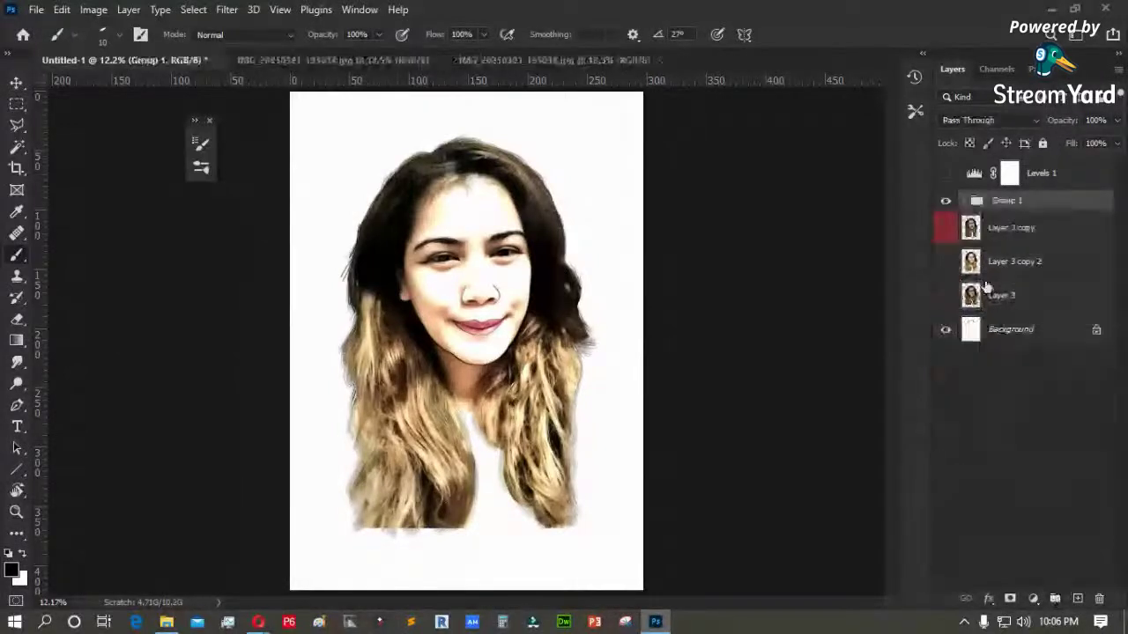
- Hide Group 1 and Layer 3 copy, and show Layer 3 copy 2
click(945, 202)
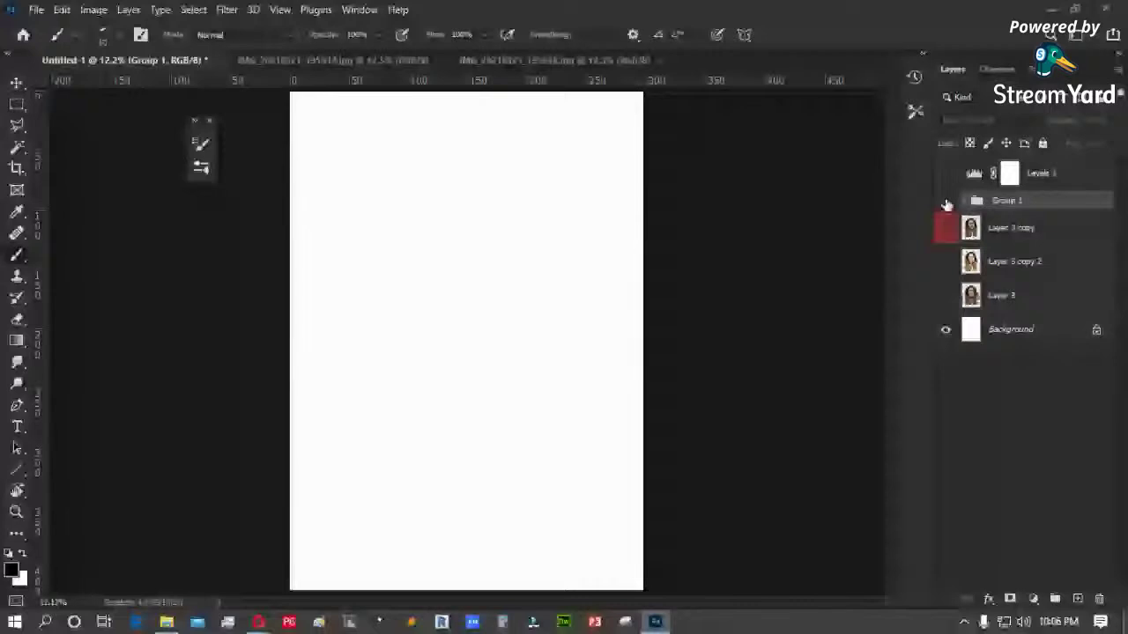
click(947, 227)
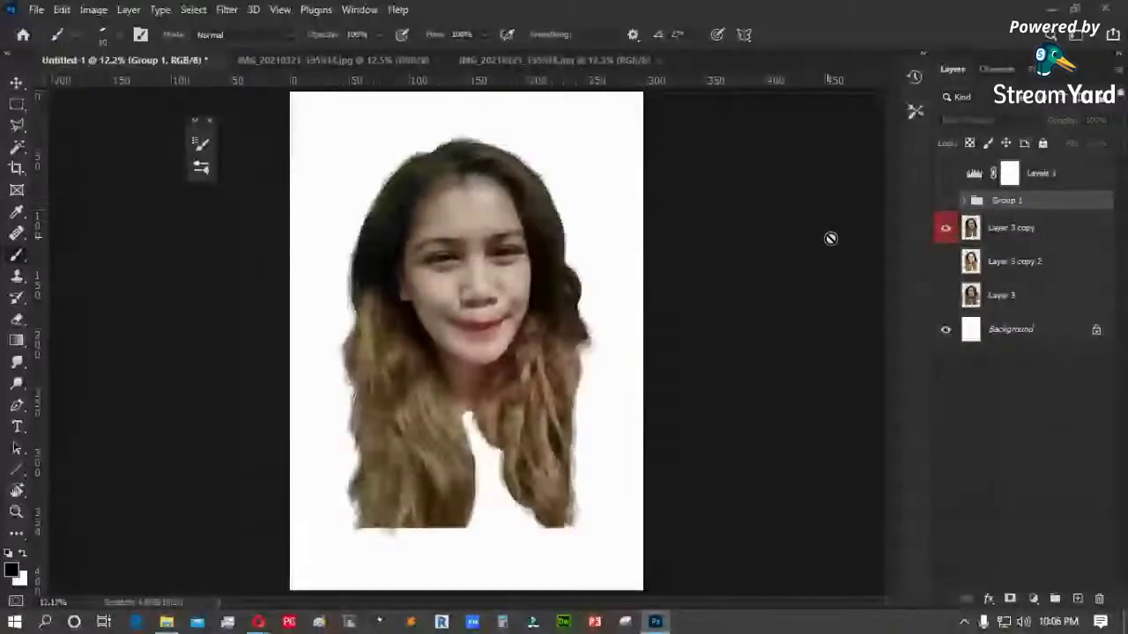
click(945, 261)
click(947, 229)
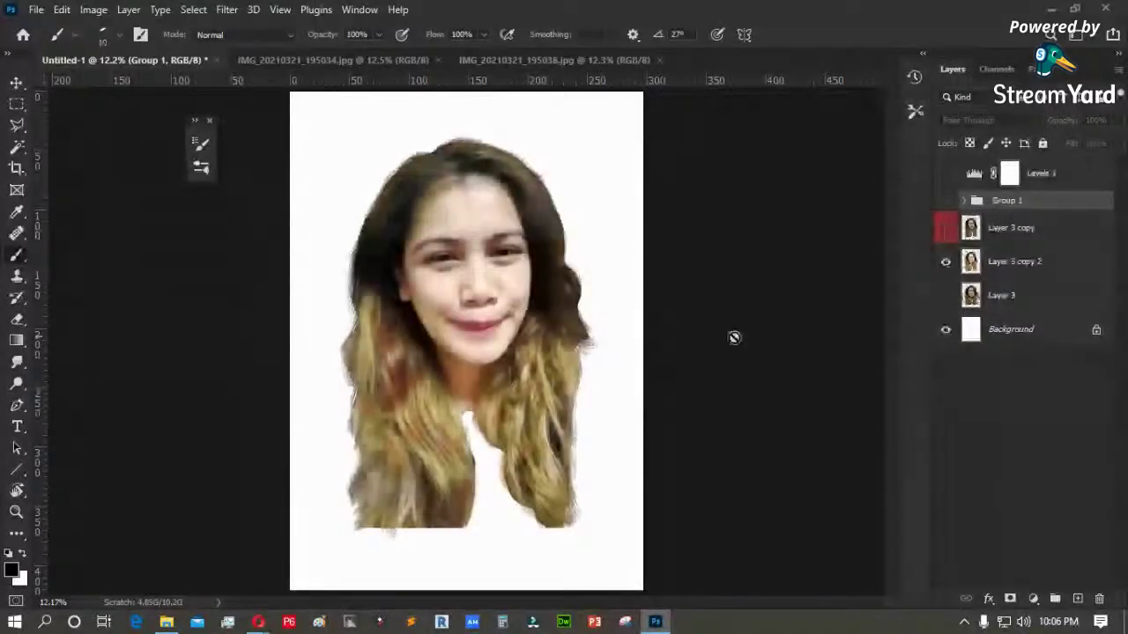
- Duplicate Layer 6 in Group 1 and place the copy directly below Layer 3 copy 5
click(964, 201)
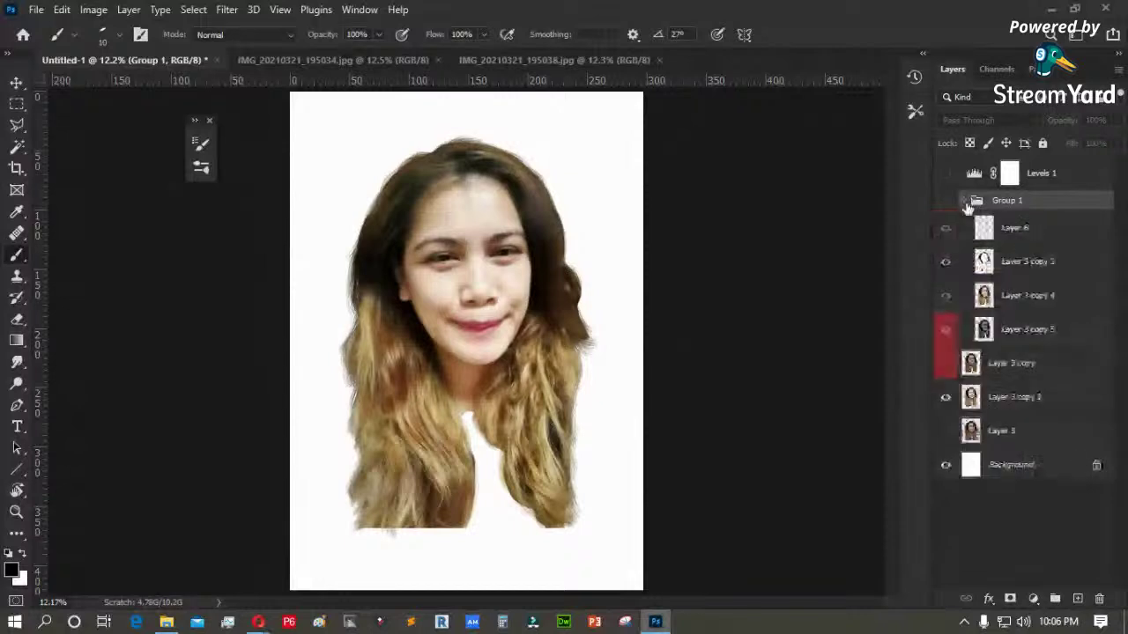
click(1022, 228)
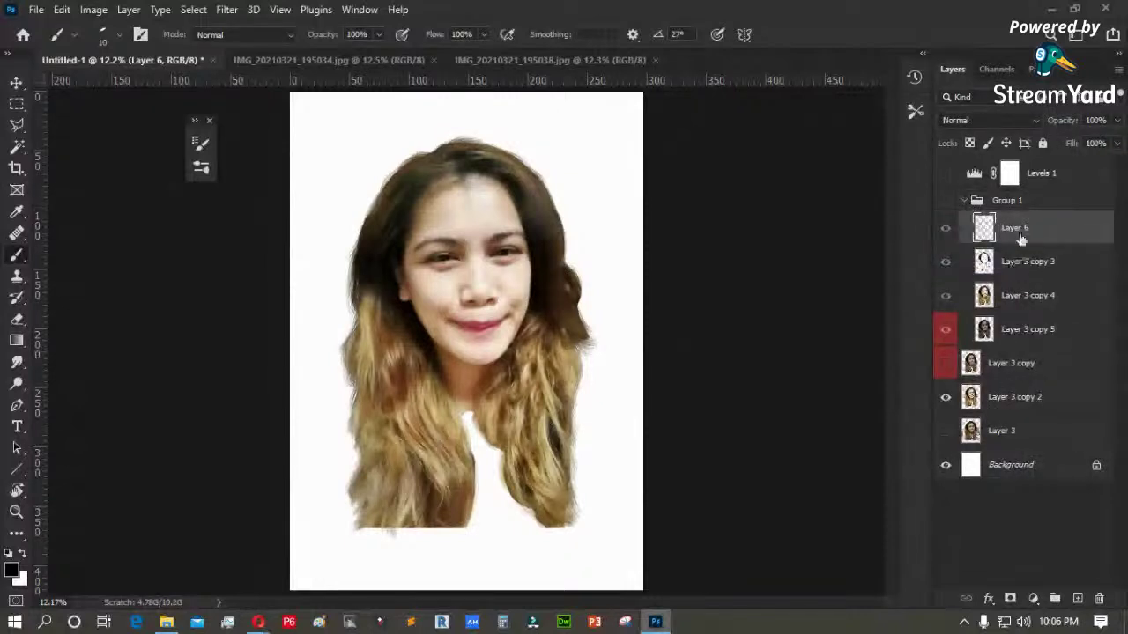
drag(1021, 233, 1076, 597)
drag(1020, 235, 1011, 370)
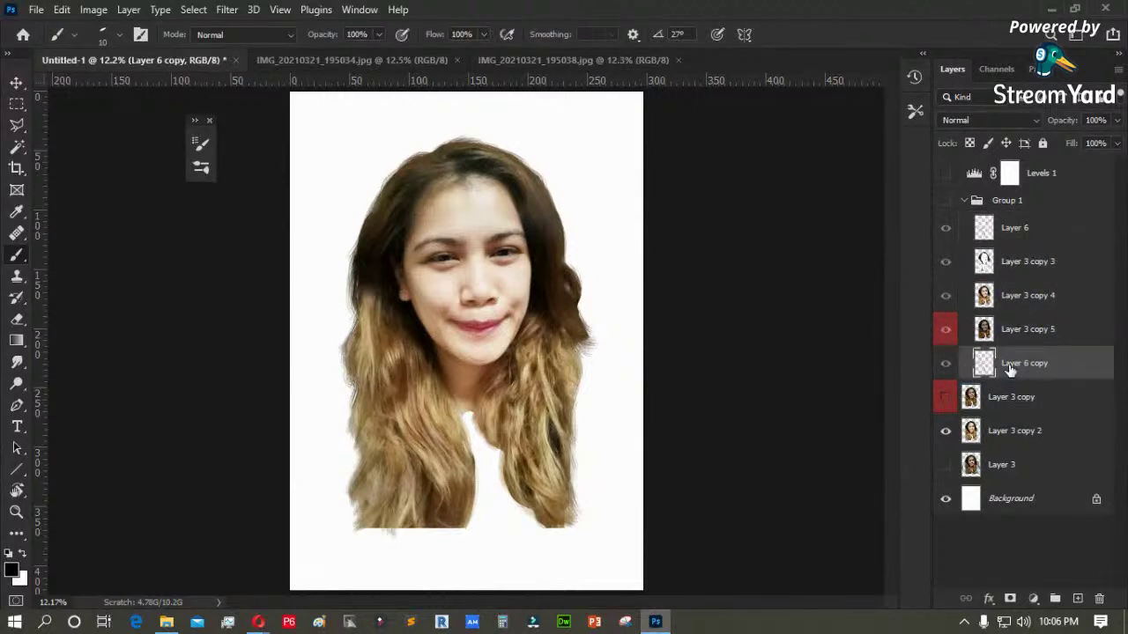
- Preview the portrait with Group 1 visible and look through the layers it contains
click(964, 201)
click(947, 201)
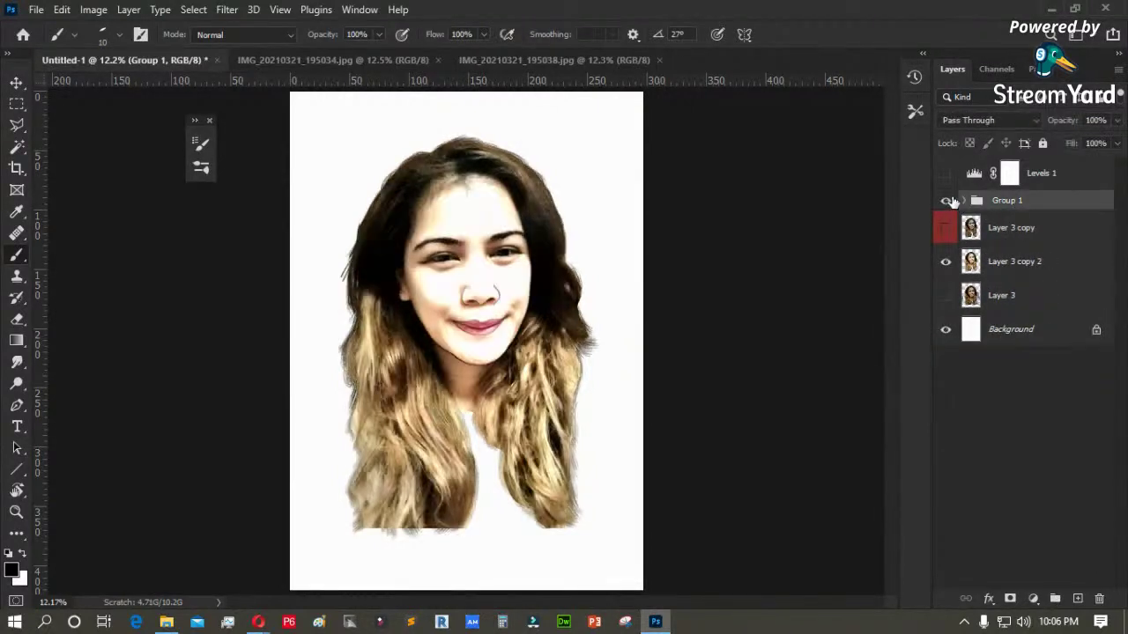
click(944, 231)
click(964, 202)
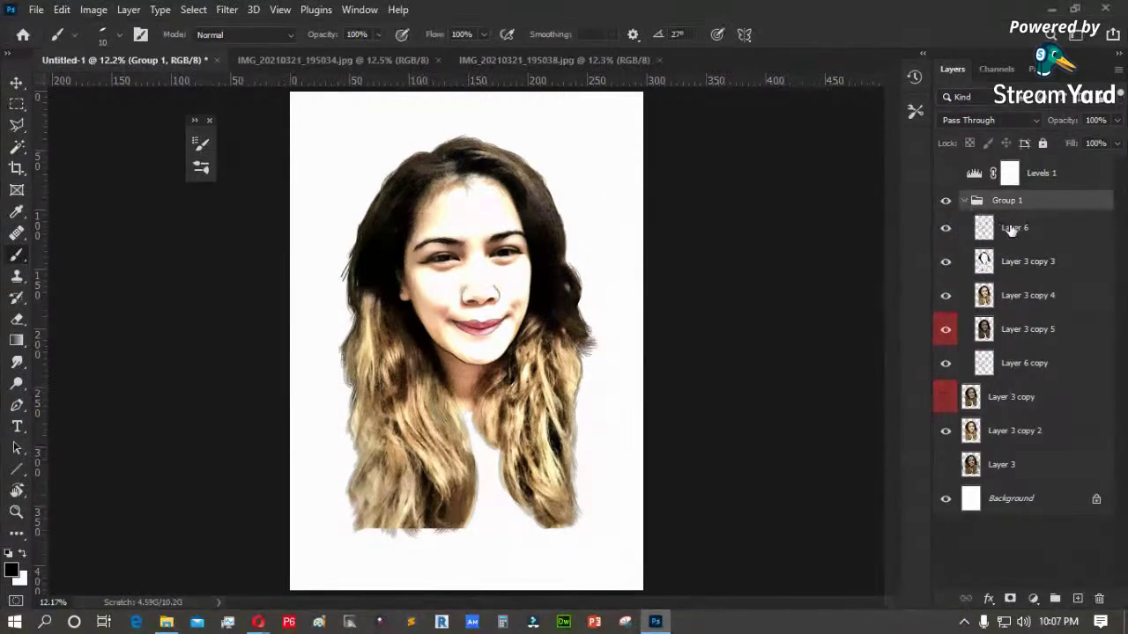
- Rename Layer 6 in Group 1 as sketch
click(1017, 229)
right_click(1013, 229)
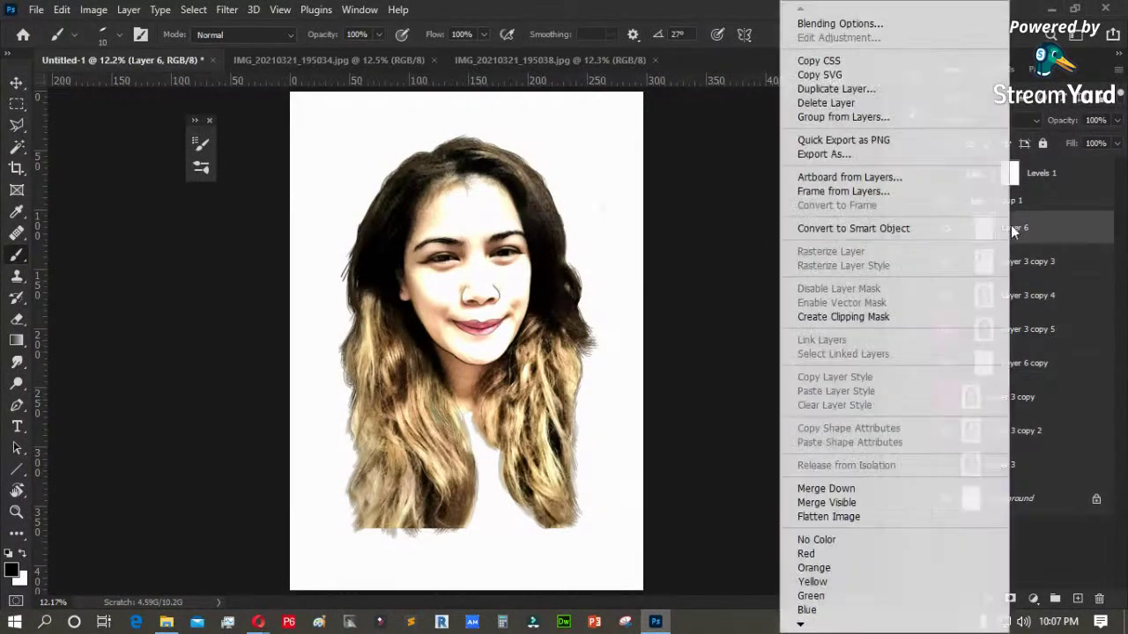
key(Escape)
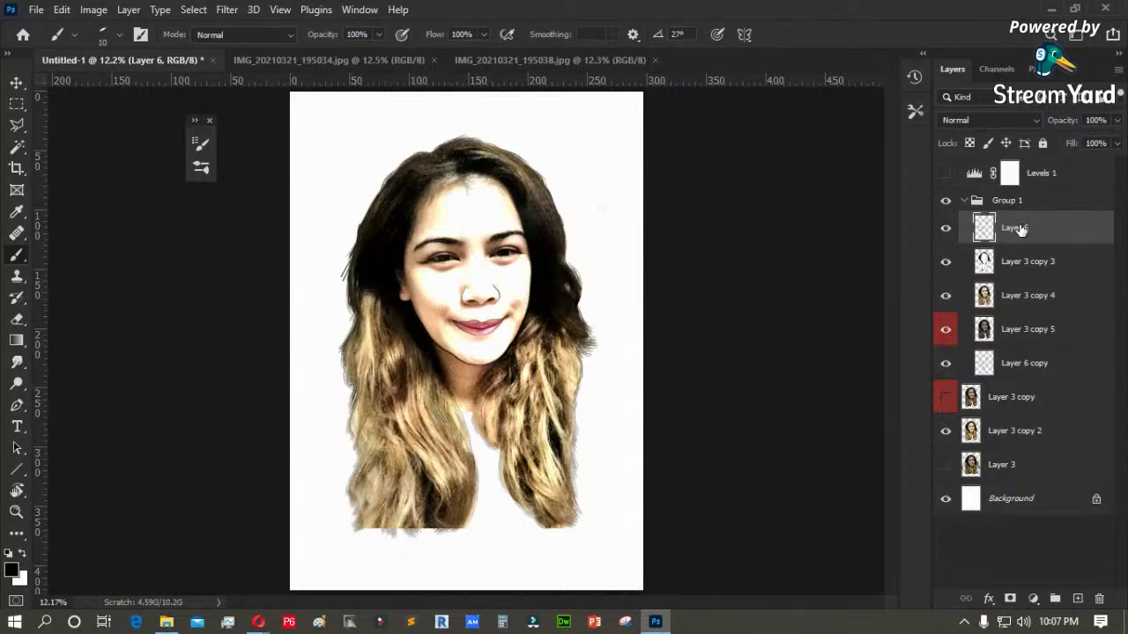
double_click(1017, 228)
text(sketch)
key(Return)
- Duplicate the sketch layer, place the copy outside Group 1 directly above Layer 3 copy, and hide the group
mouse_move(1011, 231)
mouse_down()
mouse_move(1004, 537)
mouse_move(1081, 599)
mouse_up()
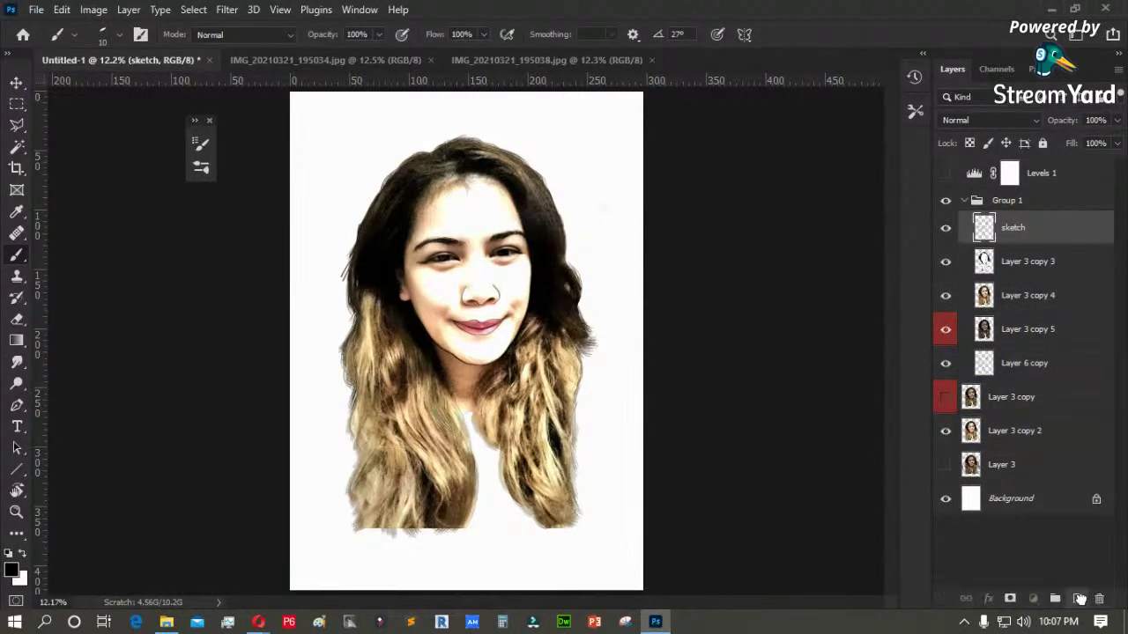
drag(1018, 236, 985, 418)
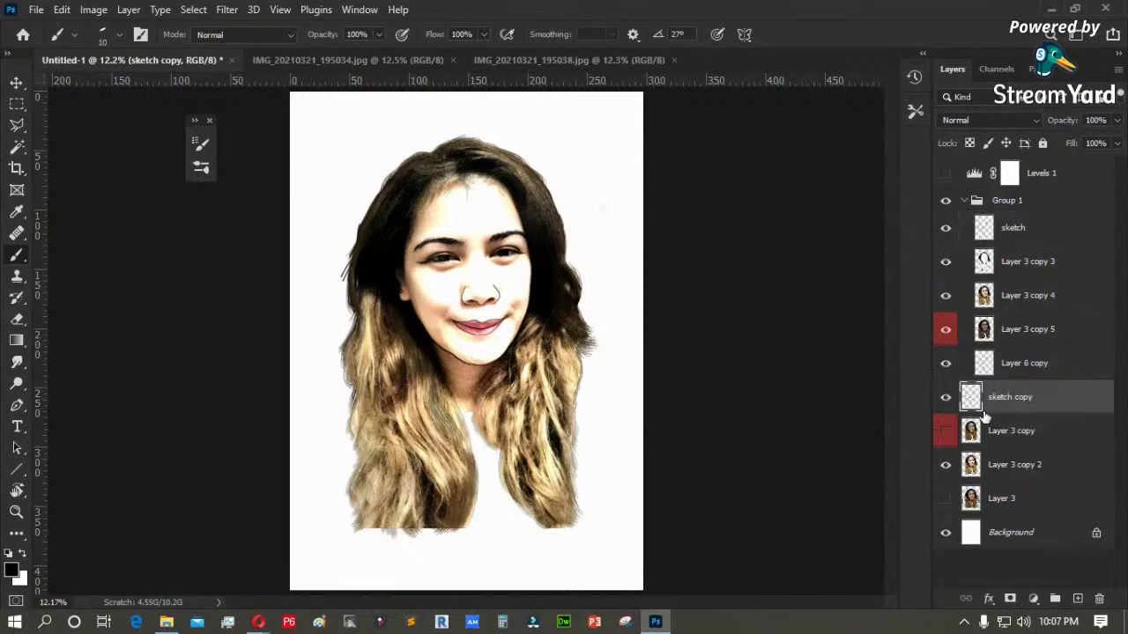
click(965, 202)
click(946, 206)
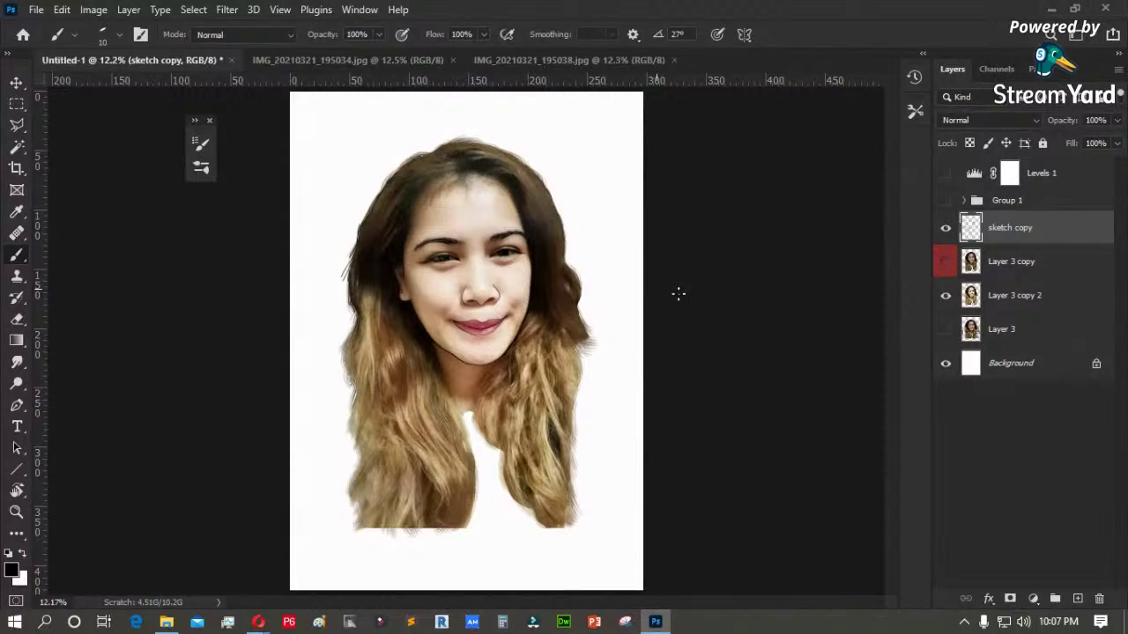
- Move Layer 3 copy directly below Layer 3 copy 2 and make both layers visible
click(947, 264)
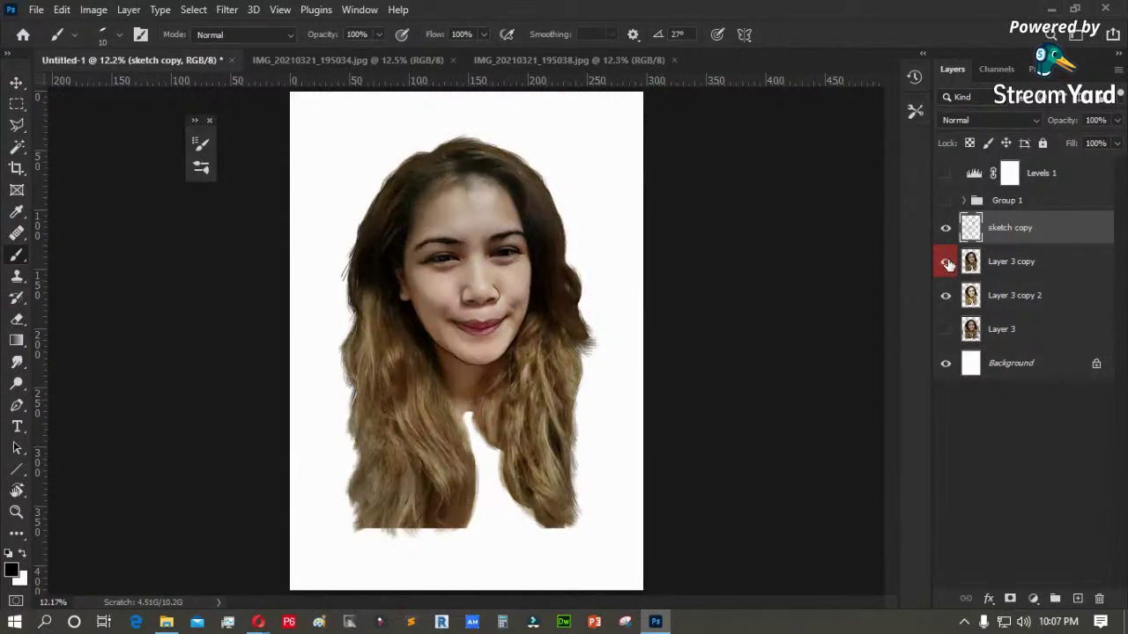
click(946, 298)
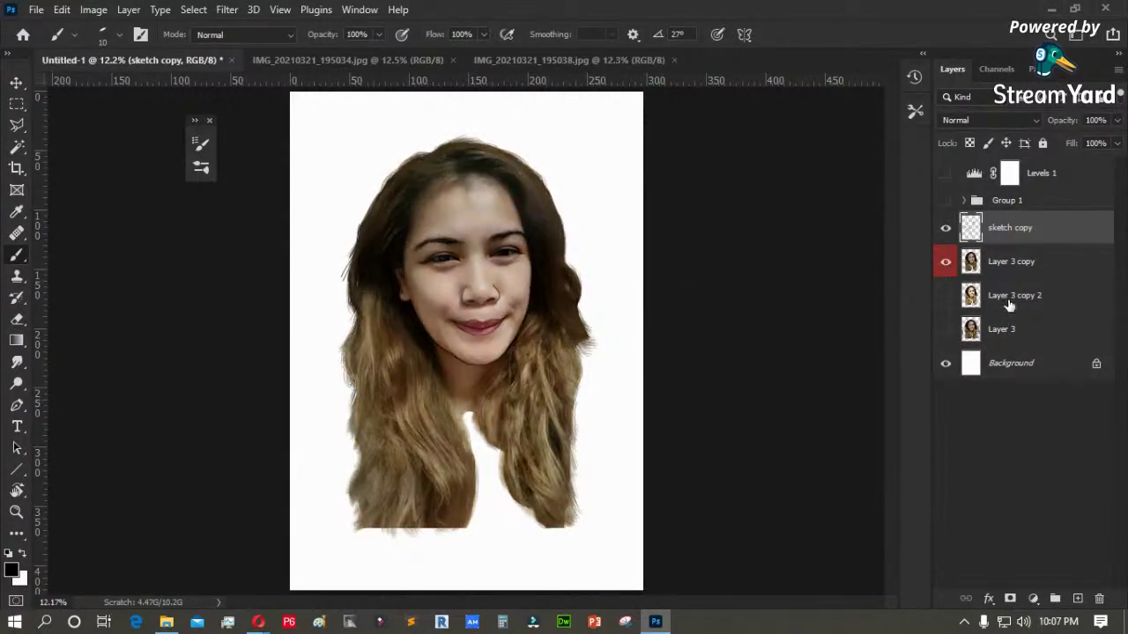
click(1003, 264)
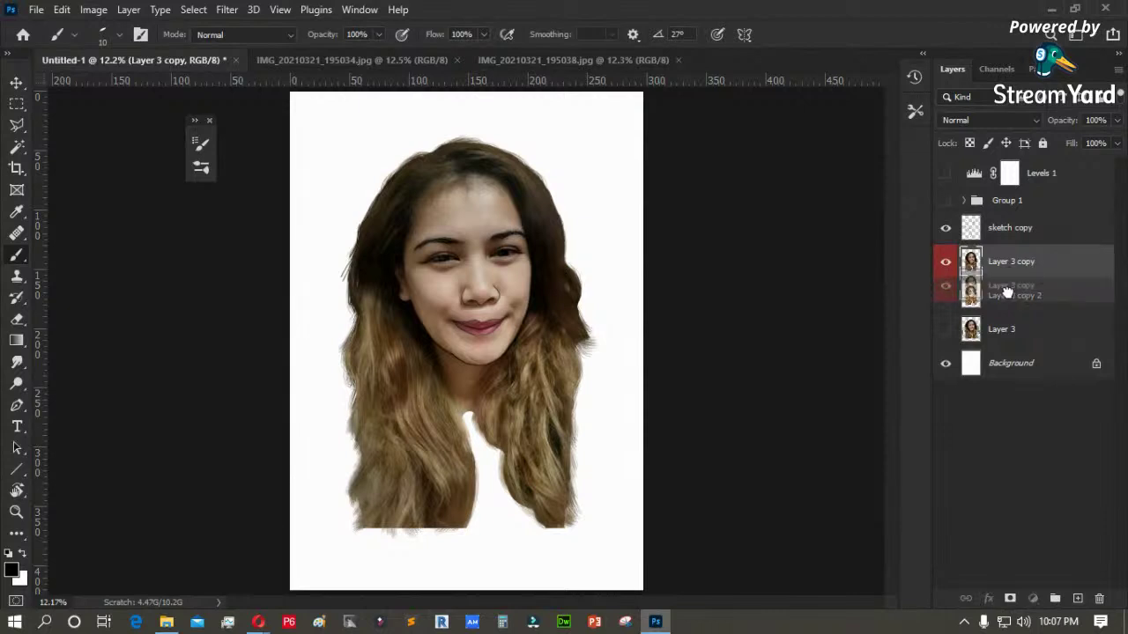
key(ctrl+bracketleft)
click(947, 262)
- Apply the AKVIS Sketch filter to Layer 3 copy 2 in trial mode, previewing the effect over the face first
click(969, 262)
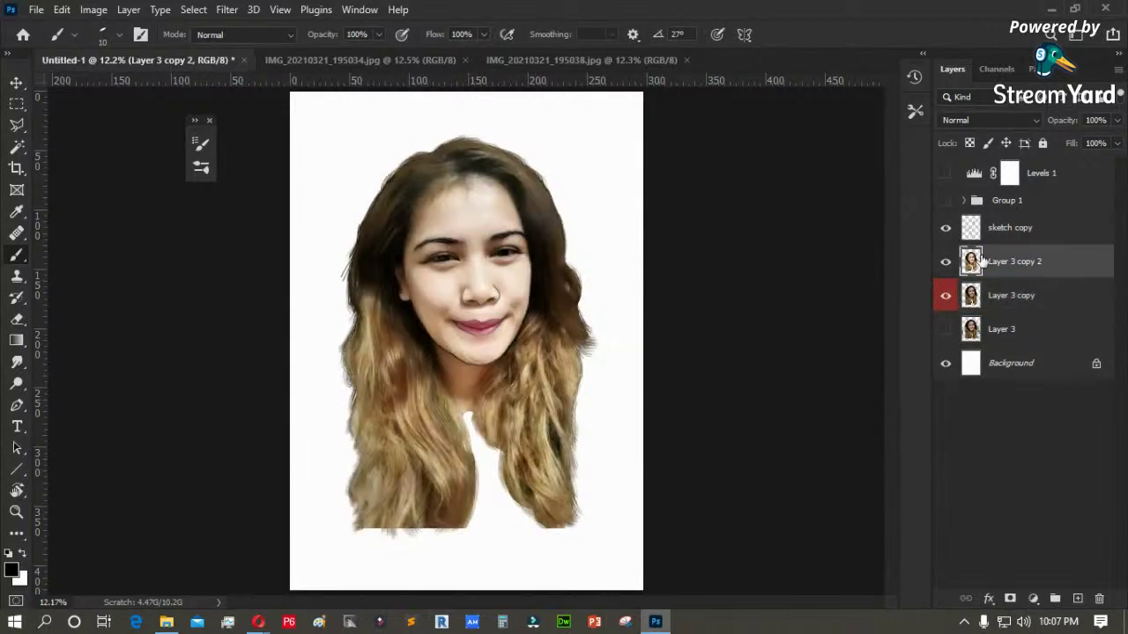
click(226, 9)
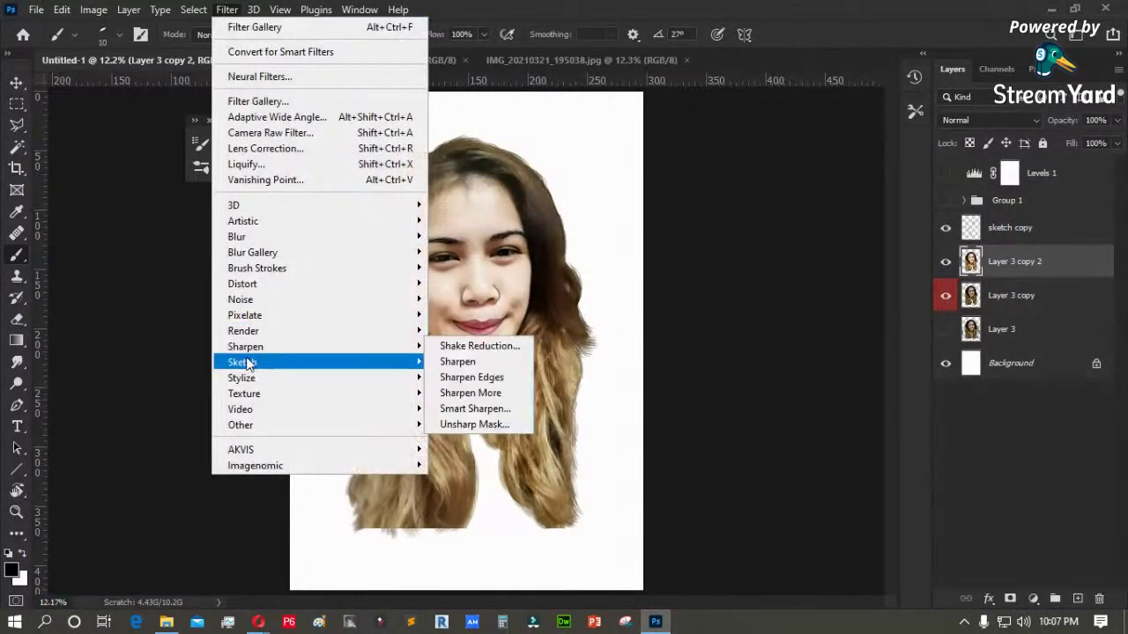
mouse_move(261, 454)
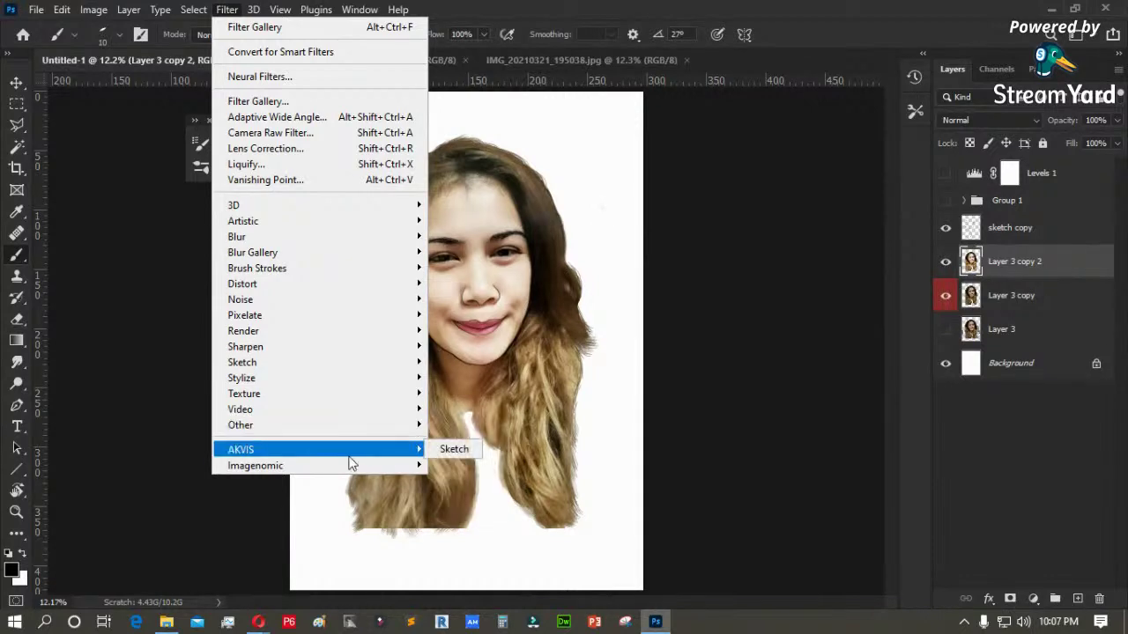
click(448, 449)
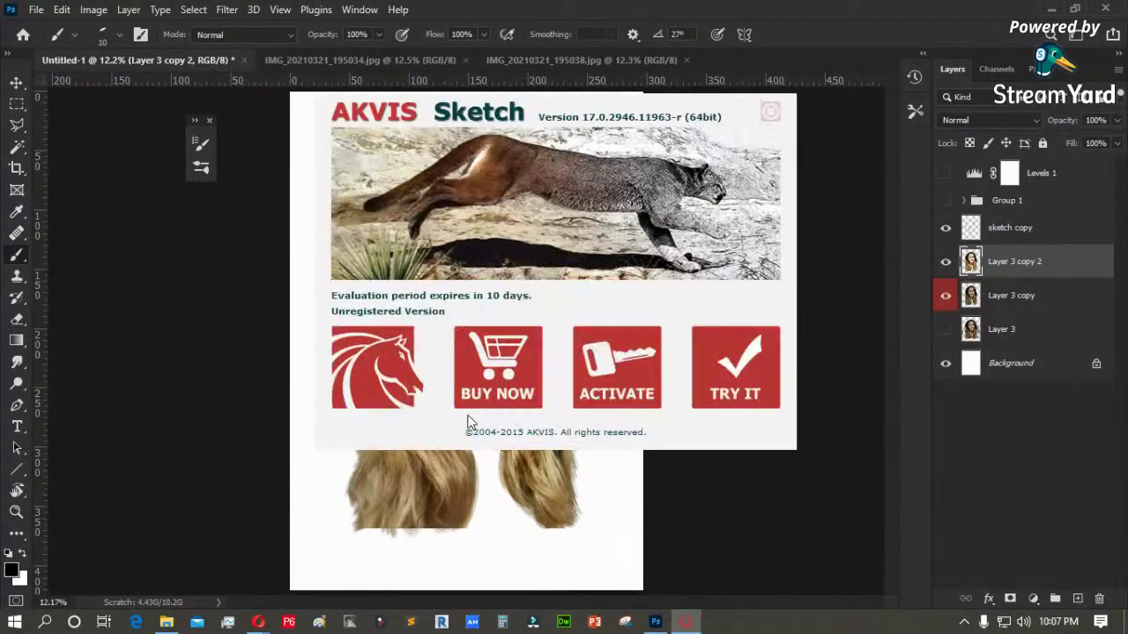
click(737, 369)
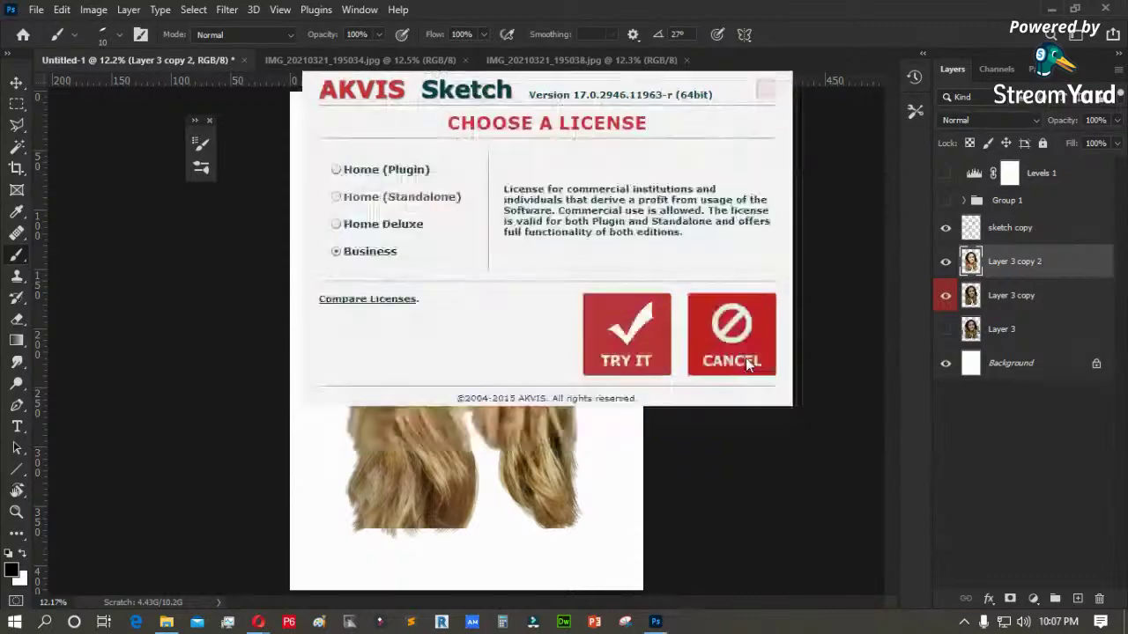
click(640, 331)
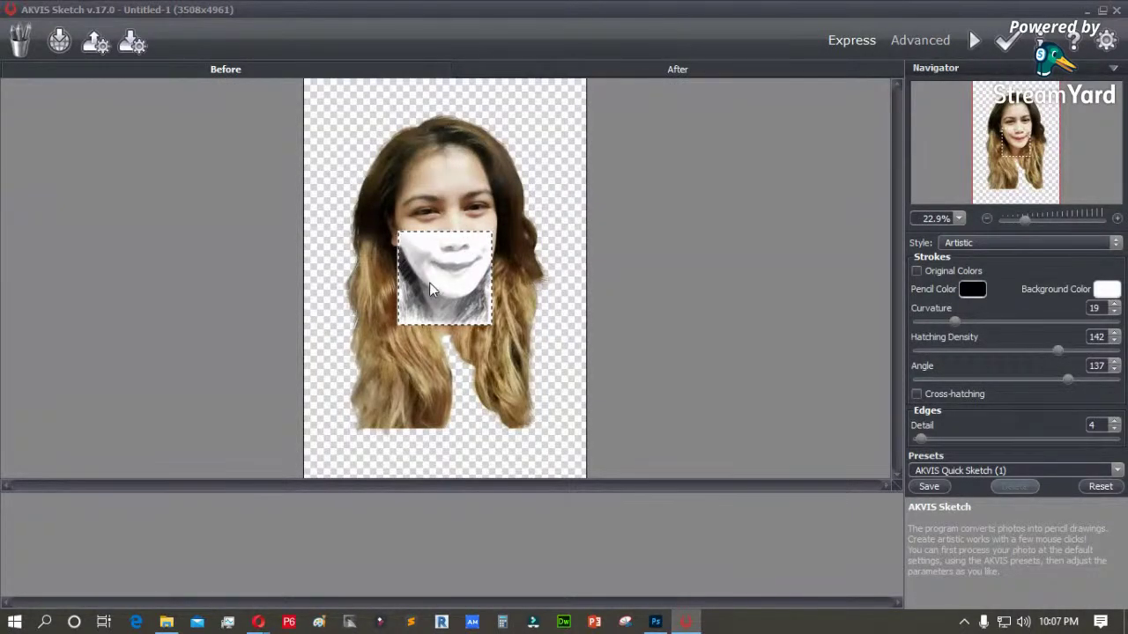
drag(429, 283, 461, 235)
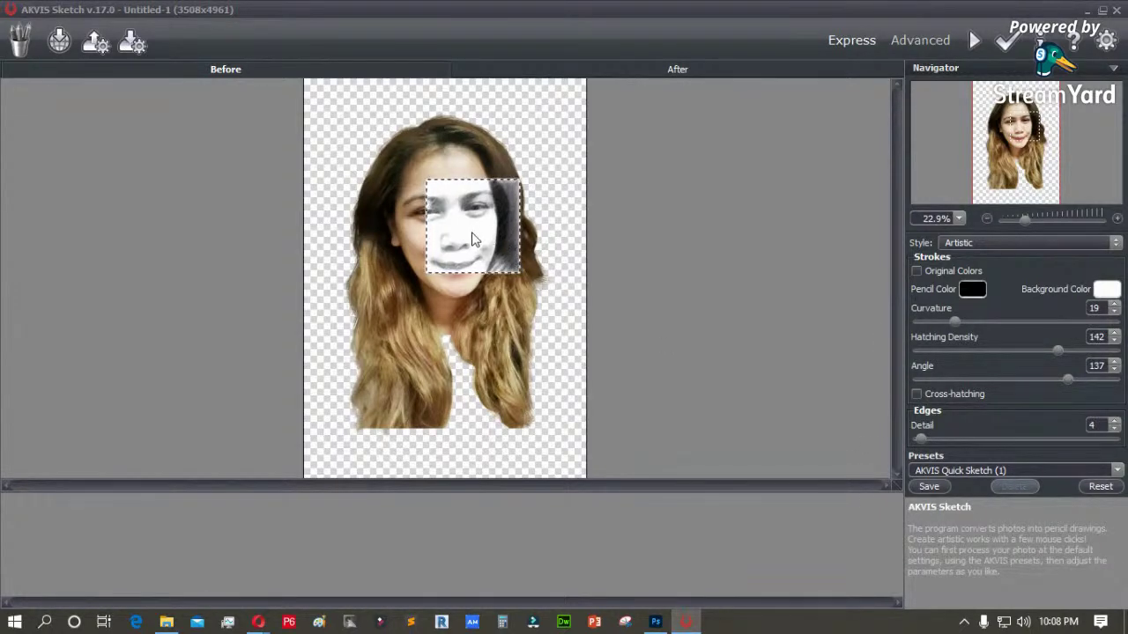
click(1007, 44)
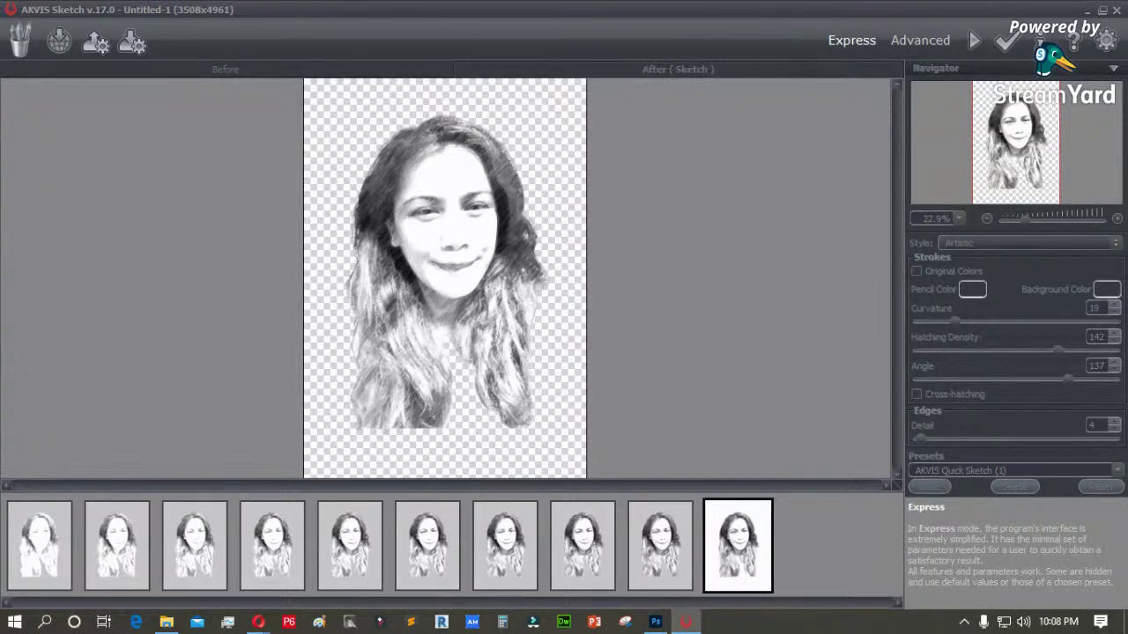
key(alt+Tab)
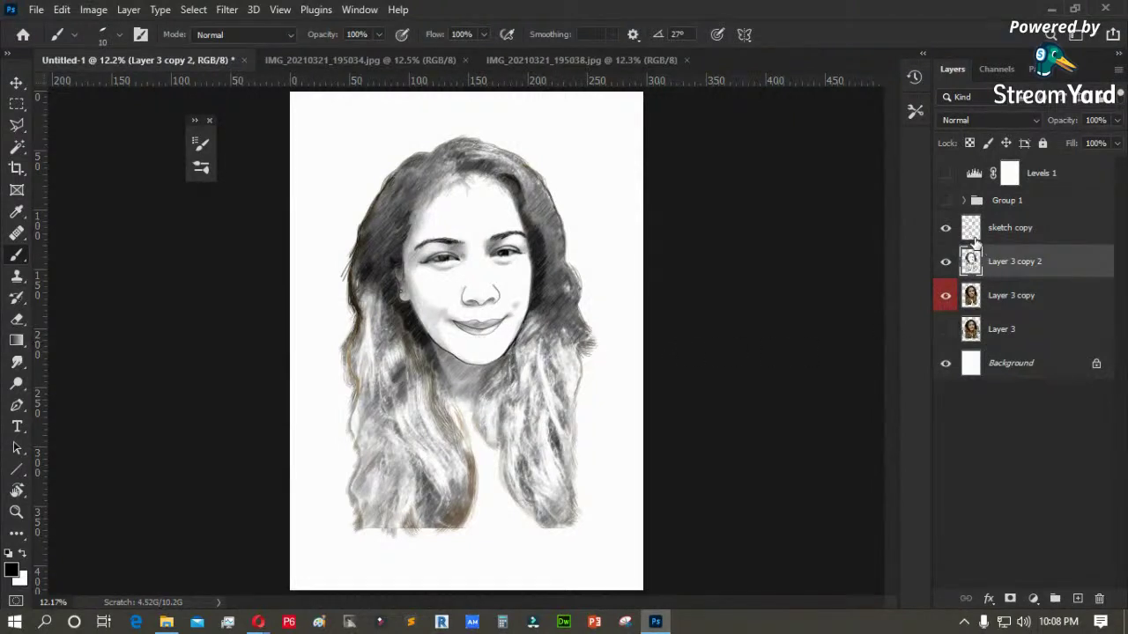
- Compare the image with and without sketch copy and Layer 3 copy 2, and set the blend mode of Layer 3 copy 2 to Overlay
click(945, 228)
click(946, 228)
key(z)
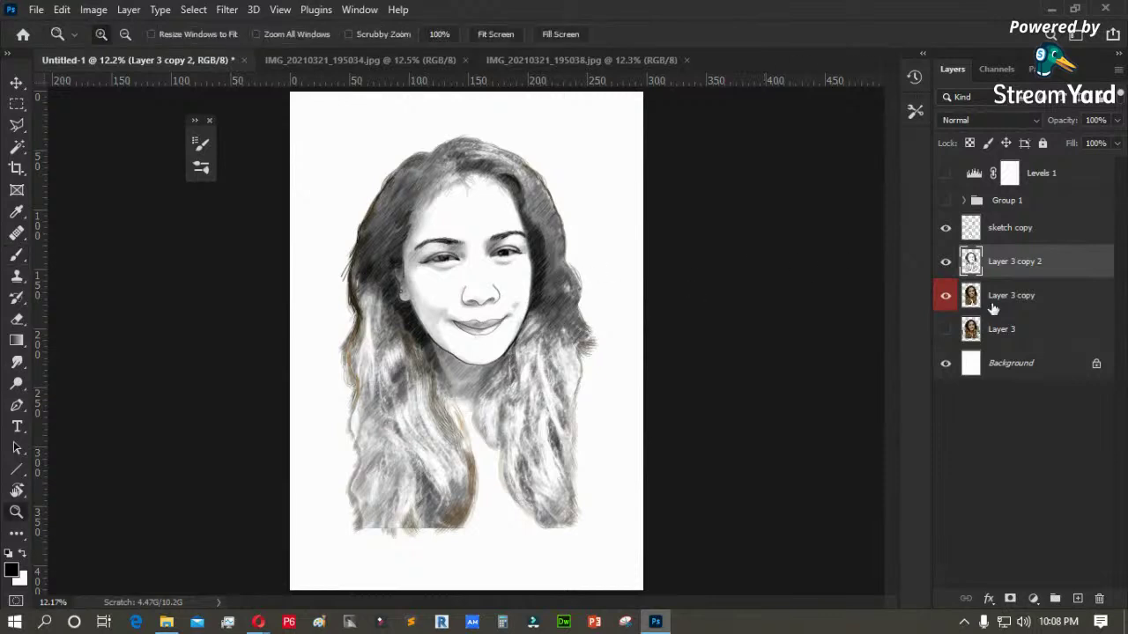
click(945, 265)
click(946, 263)
click(992, 119)
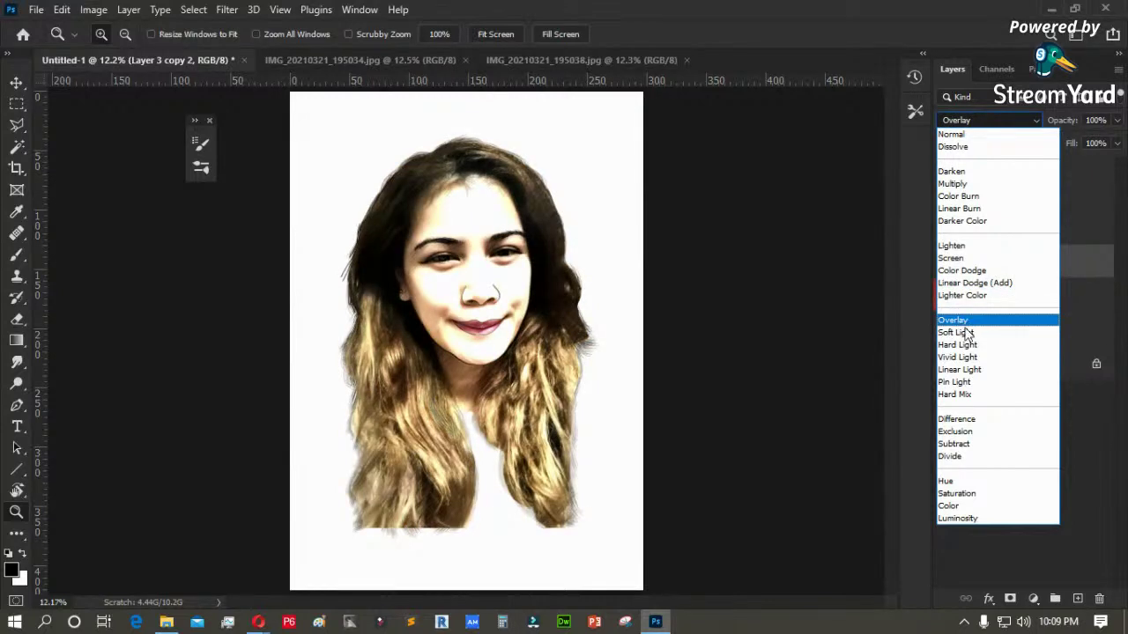
click(962, 322)
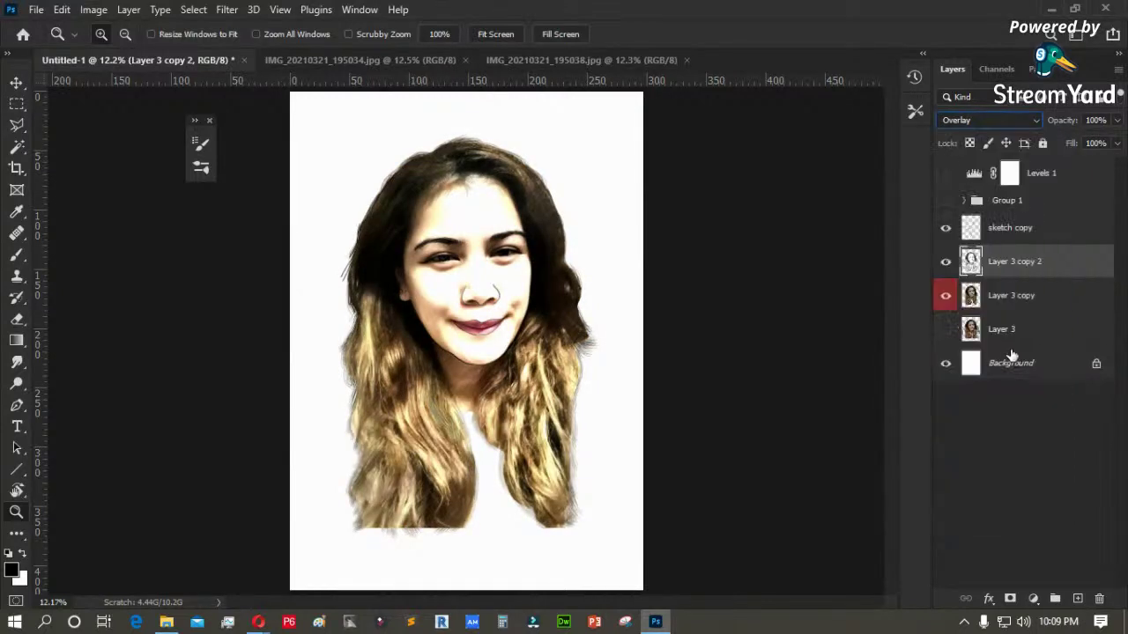
- Apply Brightness/Contrast to Layer 3 copy with brightness -54 and contrast -23, and check it with Layer 3 copy 2 hidden and shown
click(1004, 300)
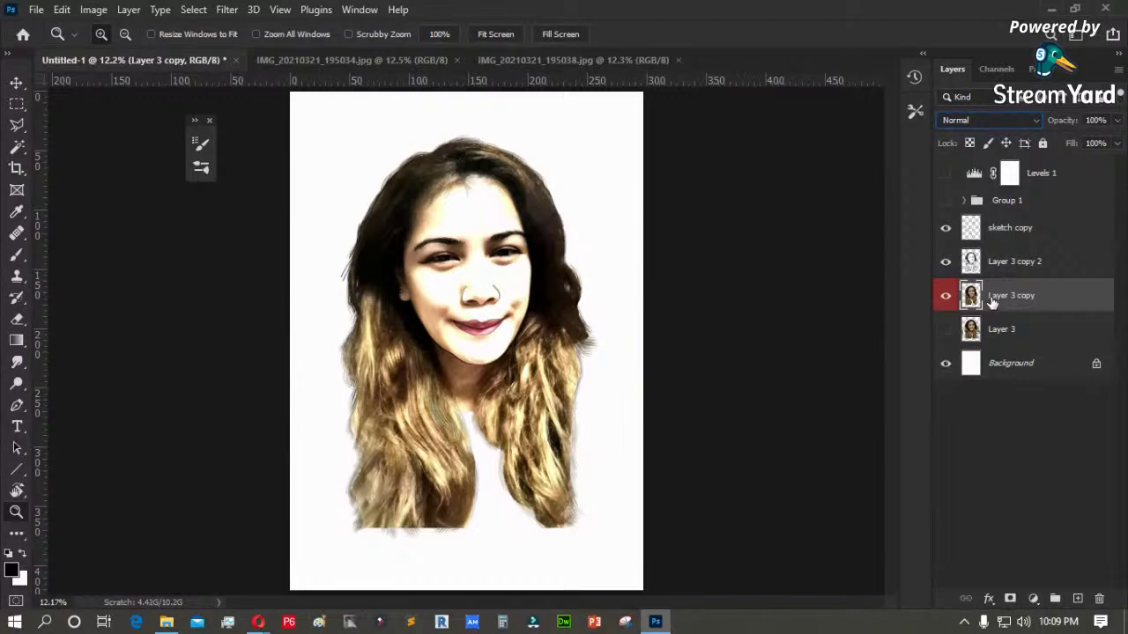
click(93, 10)
mouse_move(115, 51)
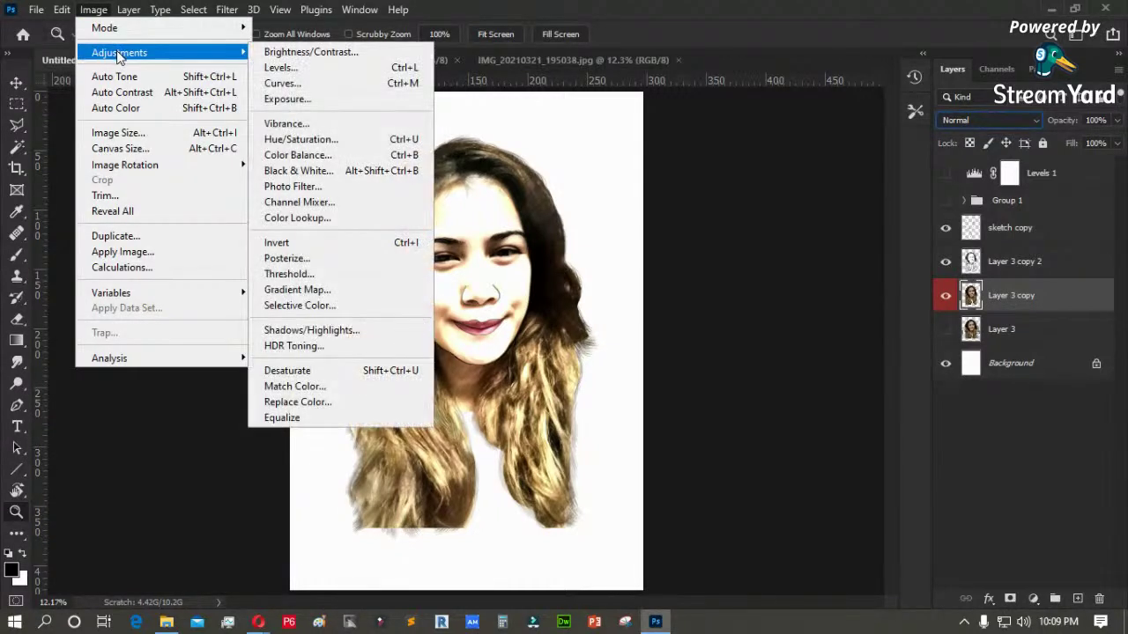
click(310, 52)
drag(794, 136, 766, 139)
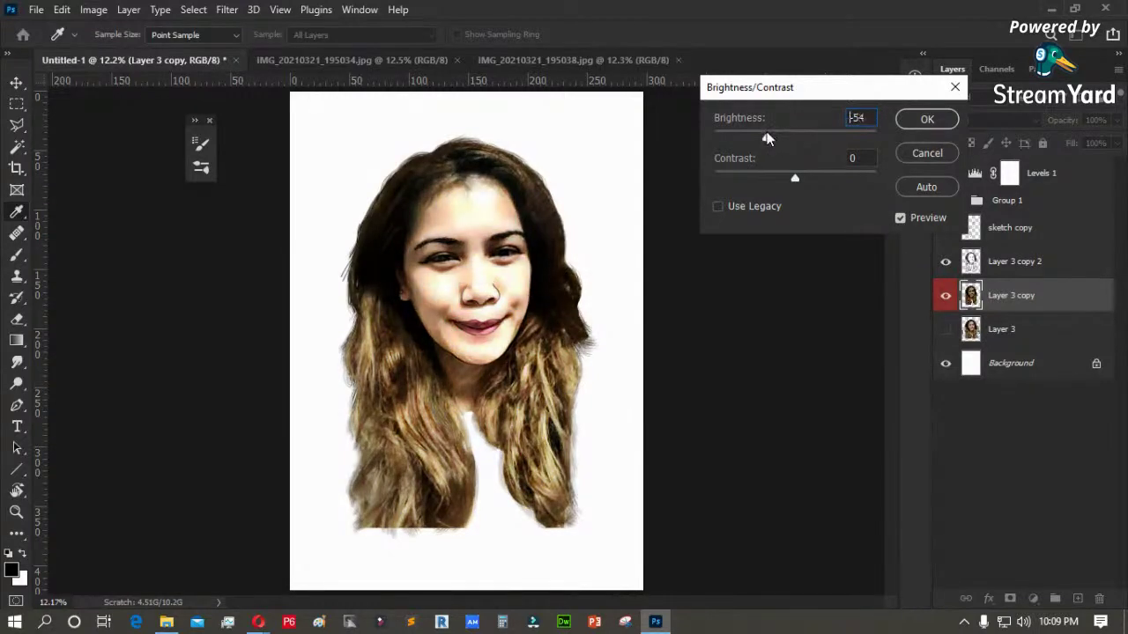
drag(794, 178, 739, 178)
click(757, 179)
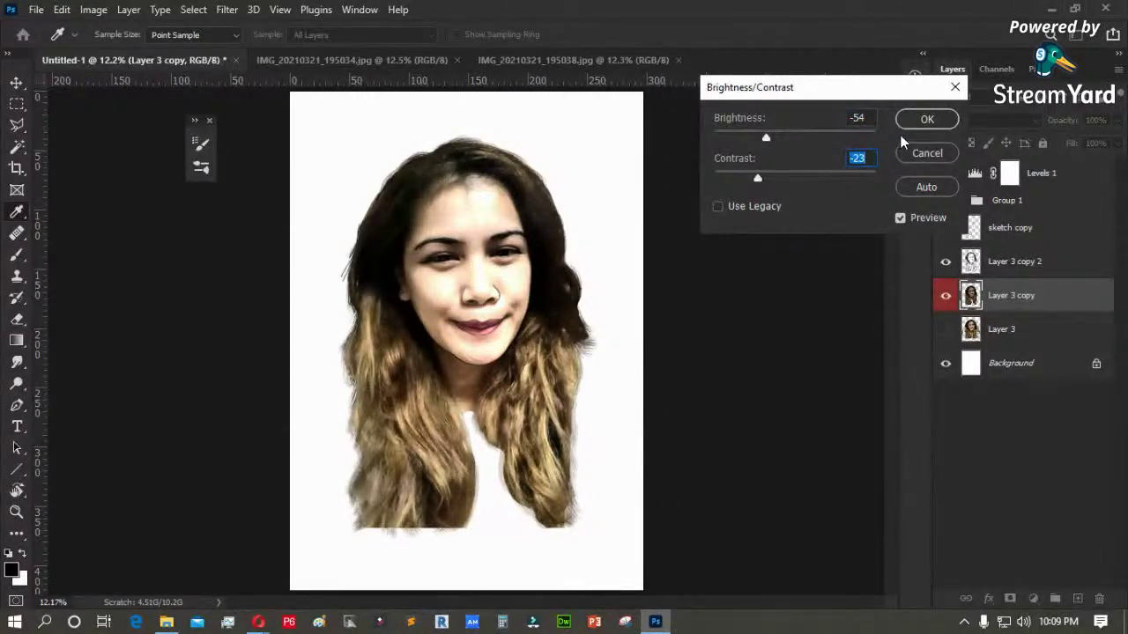
click(927, 119)
key(z)
click(945, 262)
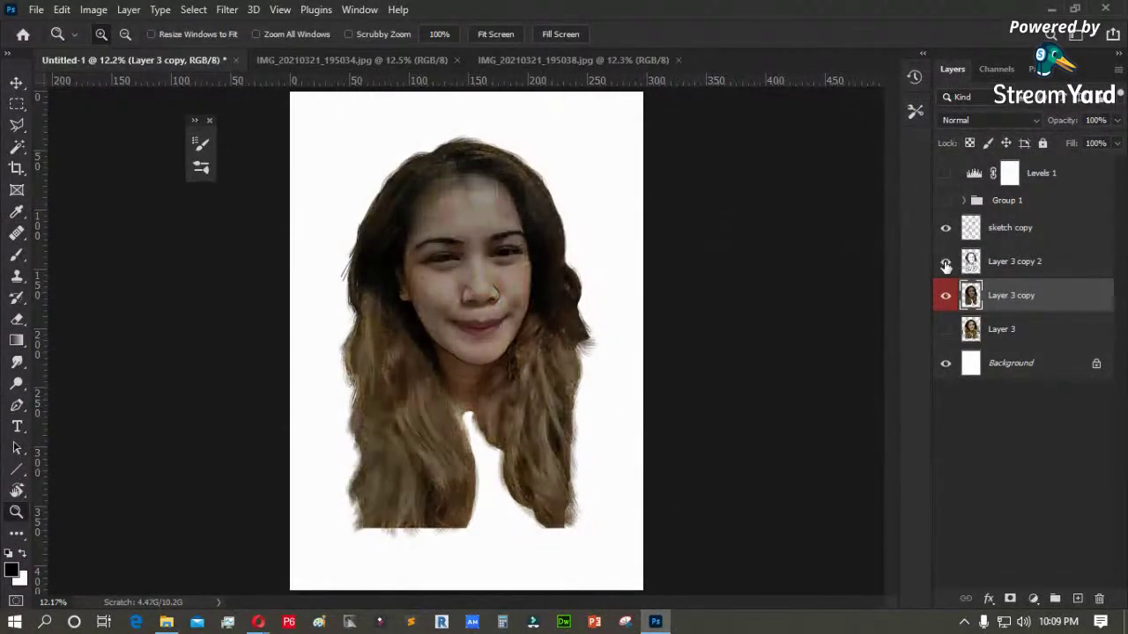
click(945, 262)
click(945, 263)
- Paint over the hatching on one upper eyelid on Layer 3 copy 2 with a soft round 70 px brush in white
click(1007, 263)
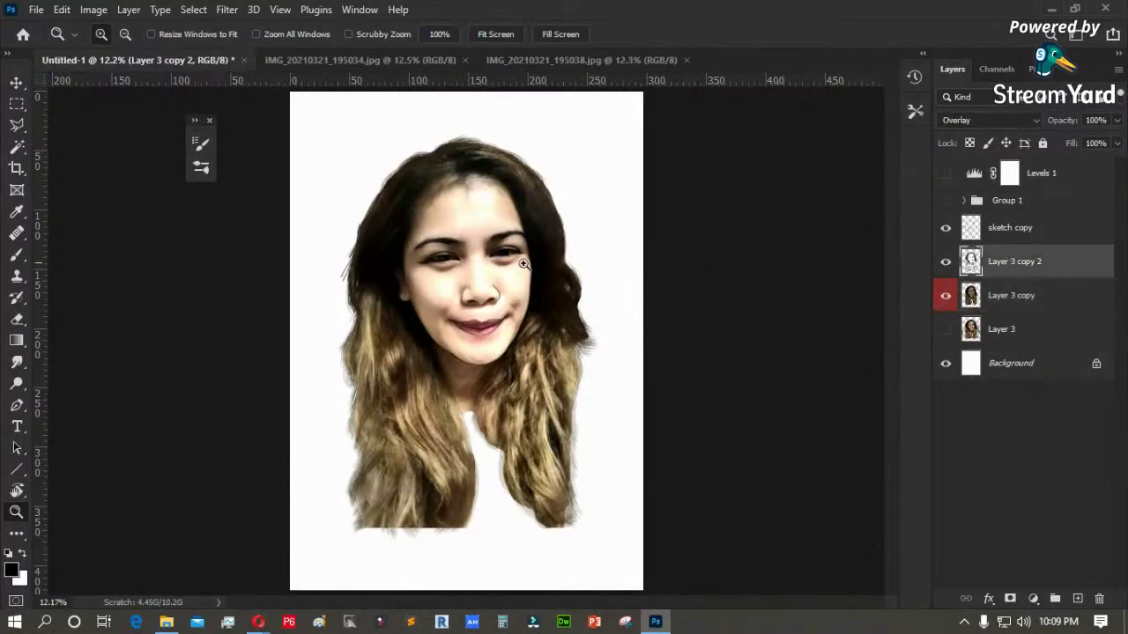
drag(571, 197, 378, 310)
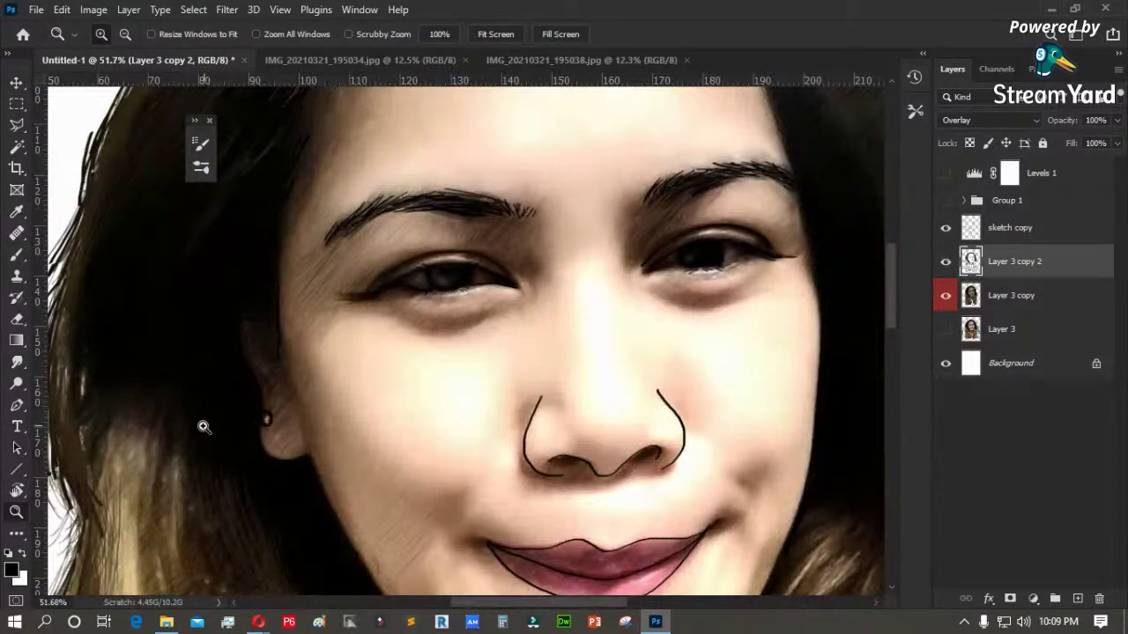
key(b)
right_click(419, 150)
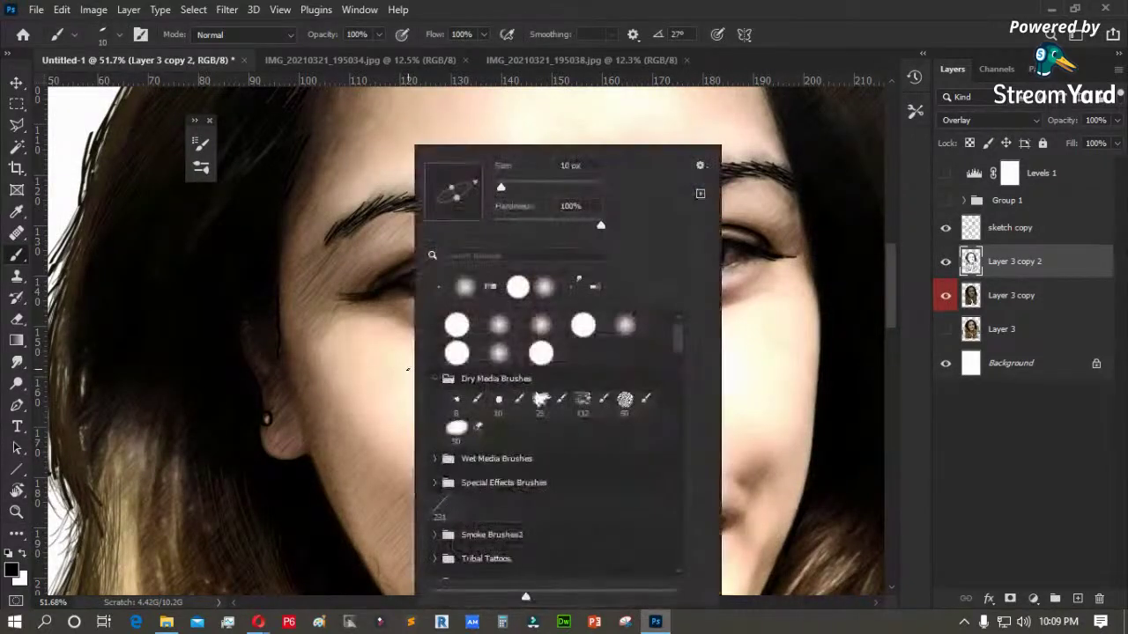
click(509, 324)
click(1003, 444)
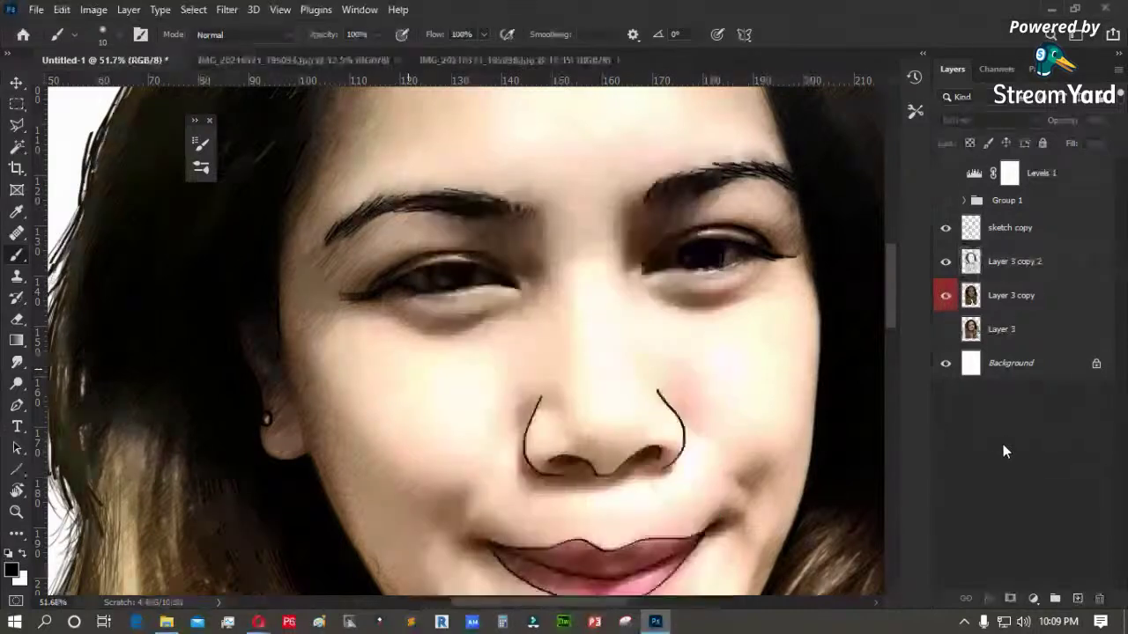
click(1015, 264)
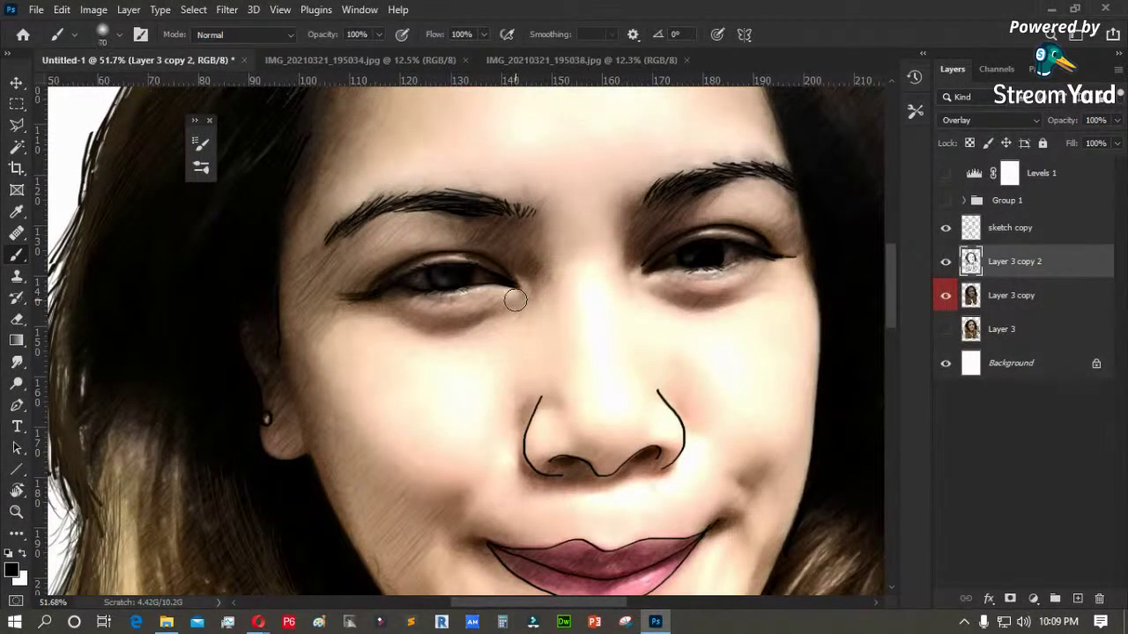
key(x)
drag(459, 232, 501, 257)
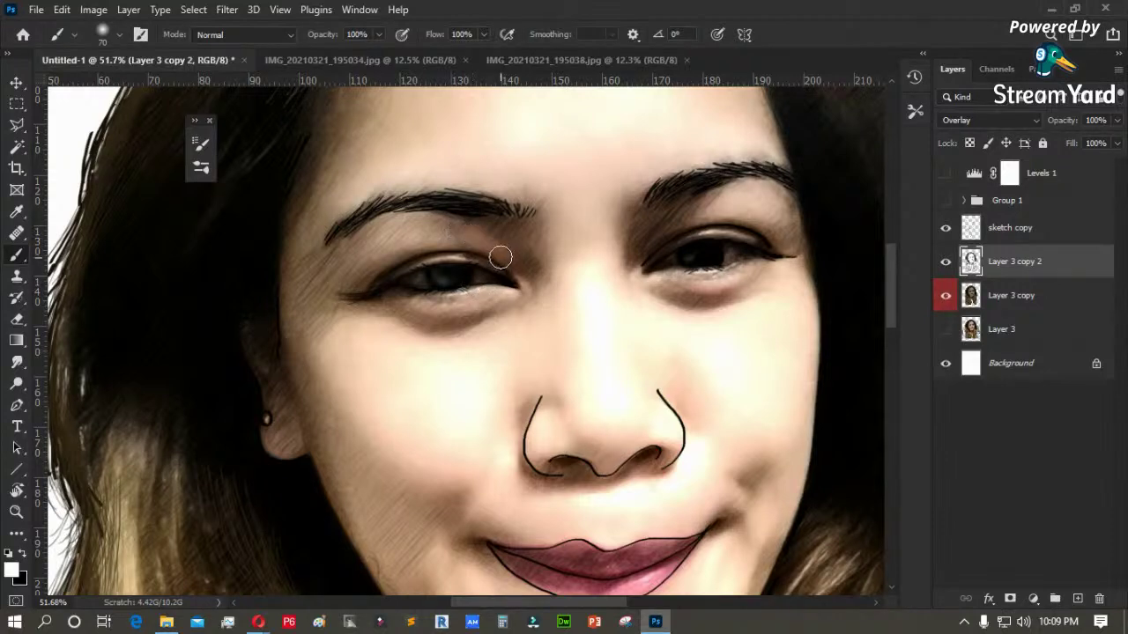
- Soften the hatching around both eyes on Layer 3 copy 2 with the white brush at 31% opacity and 100 px
drag(379, 36, 327, 51)
click(470, 244)
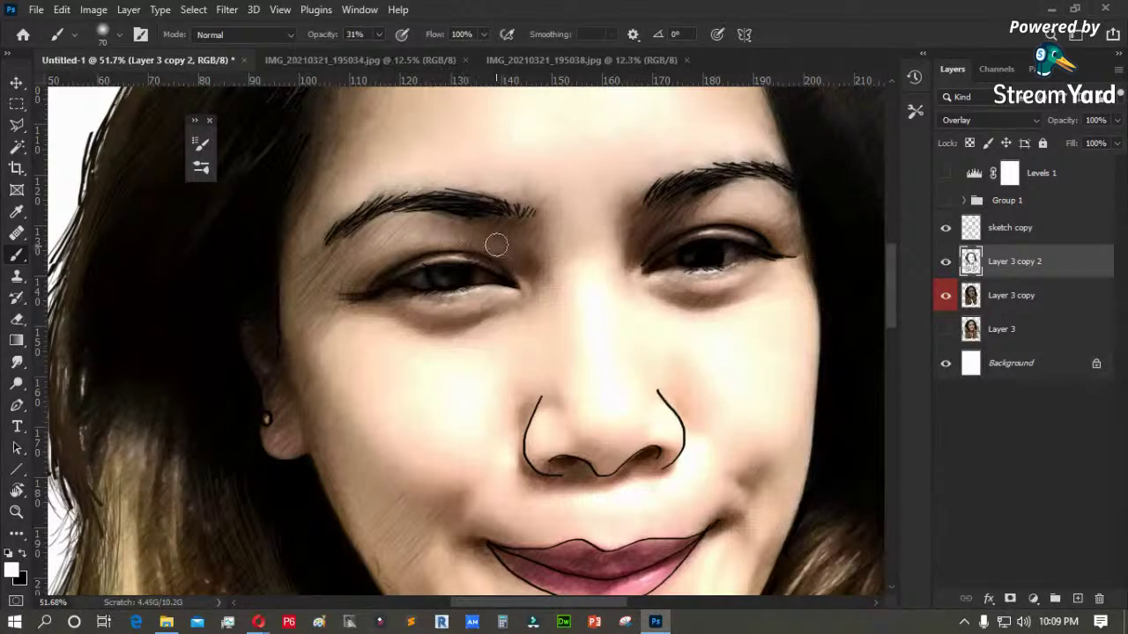
key(bracketright)
key(bracketright)
key(bracketright)
mouse_move(484, 274)
mouse_down()
mouse_move(423, 269)
mouse_move(396, 294)
mouse_move(416, 280)
mouse_up()
mouse_move(655, 251)
mouse_down()
mouse_move(705, 254)
mouse_move(646, 246)
mouse_move(741, 260)
mouse_up()
drag(819, 222, 801, 246)
drag(724, 294, 700, 295)
drag(370, 262, 330, 276)
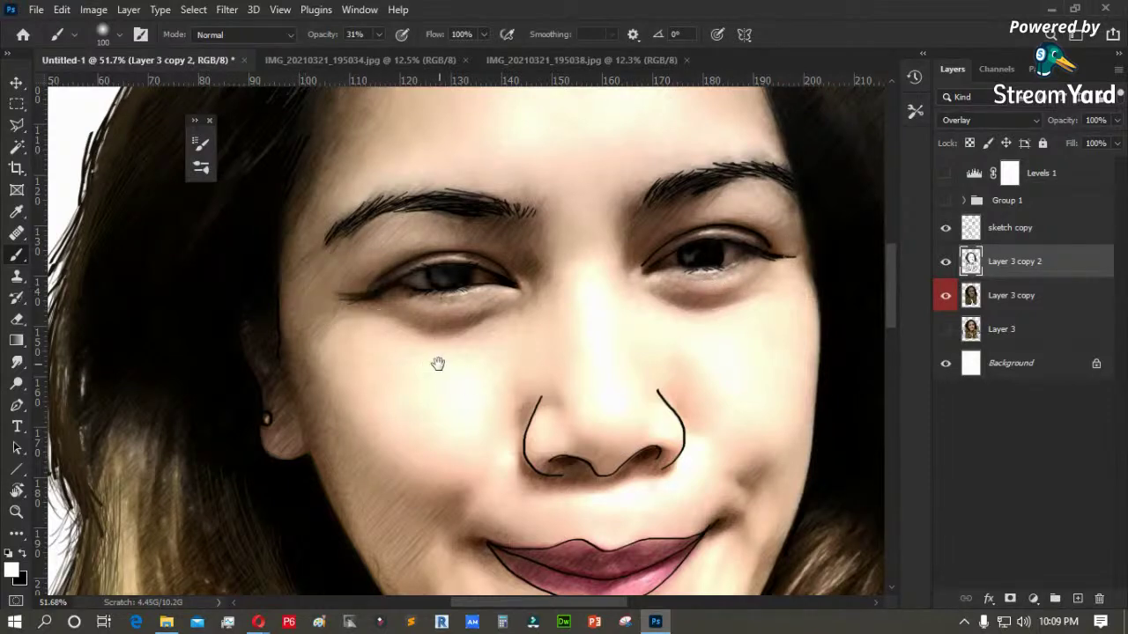
- Soften the remaining hatching on the cheeks, jaw, chin and forehead on Layer 3 copy 2 with the white brush at 31% opacity
drag(438, 365, 396, 224)
drag(556, 326, 506, 341)
drag(396, 354, 423, 394)
drag(484, 428, 596, 433)
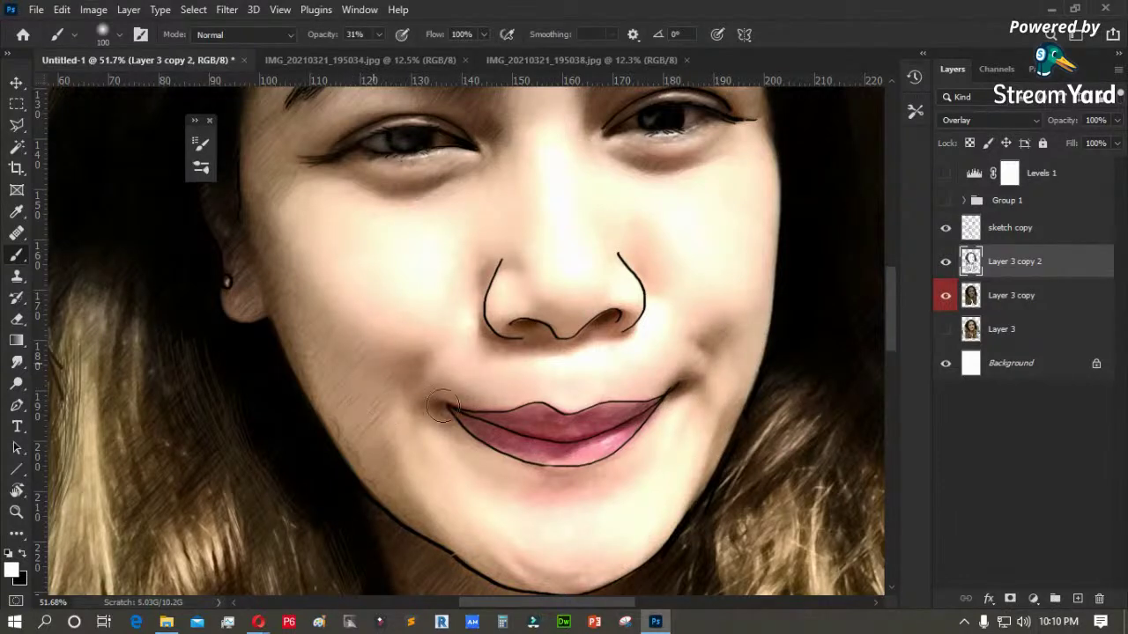
drag(428, 483, 385, 320)
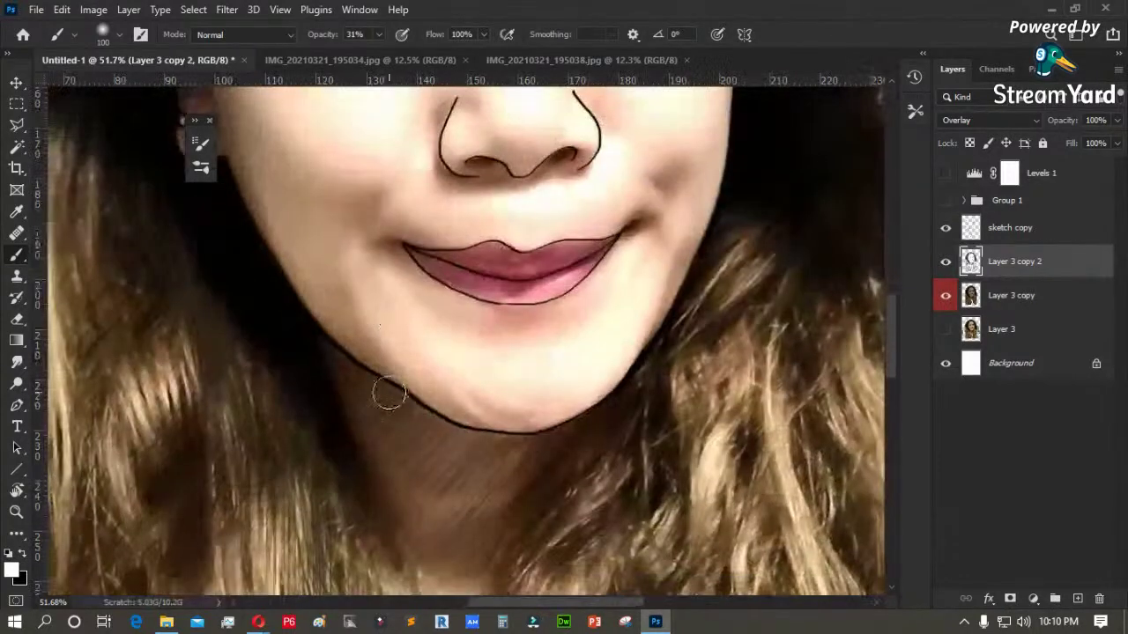
drag(425, 189, 388, 413)
drag(396, 214, 494, 418)
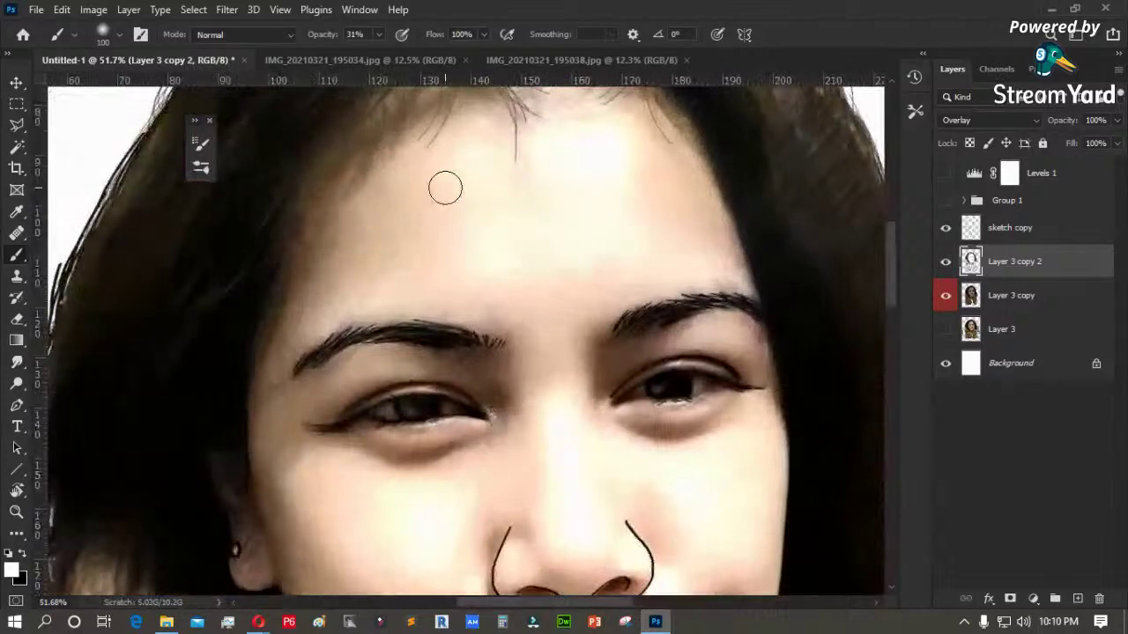
key(ctrl+0)
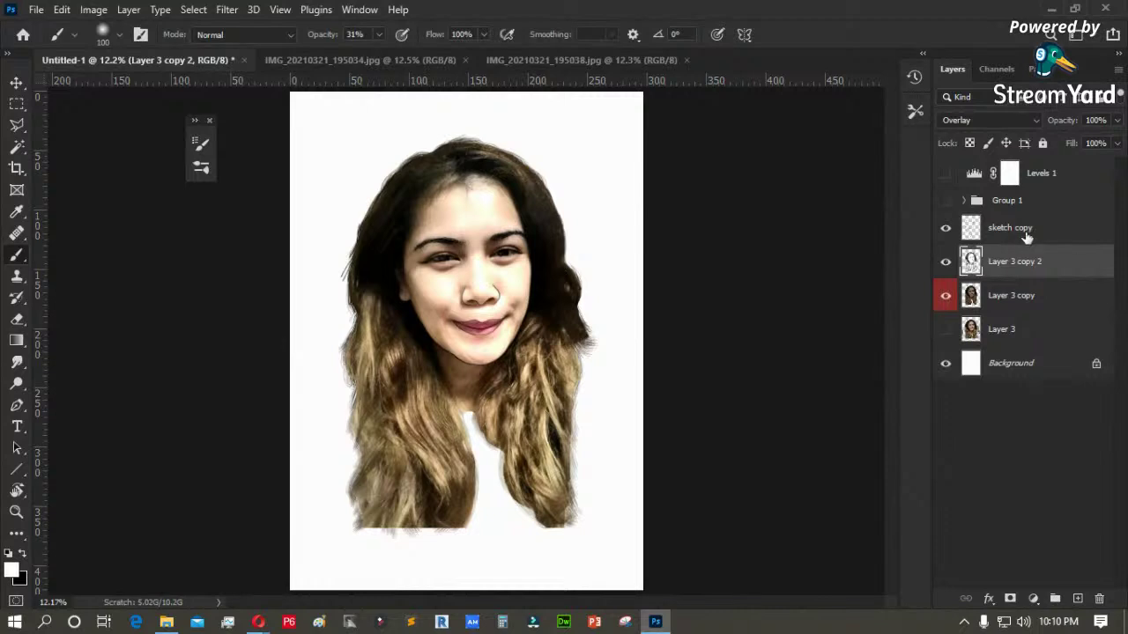
- Merge the sketch copy, Layer 3 copy 2 and Layer 3 copy layers into one layer
click(998, 298)
key(z)
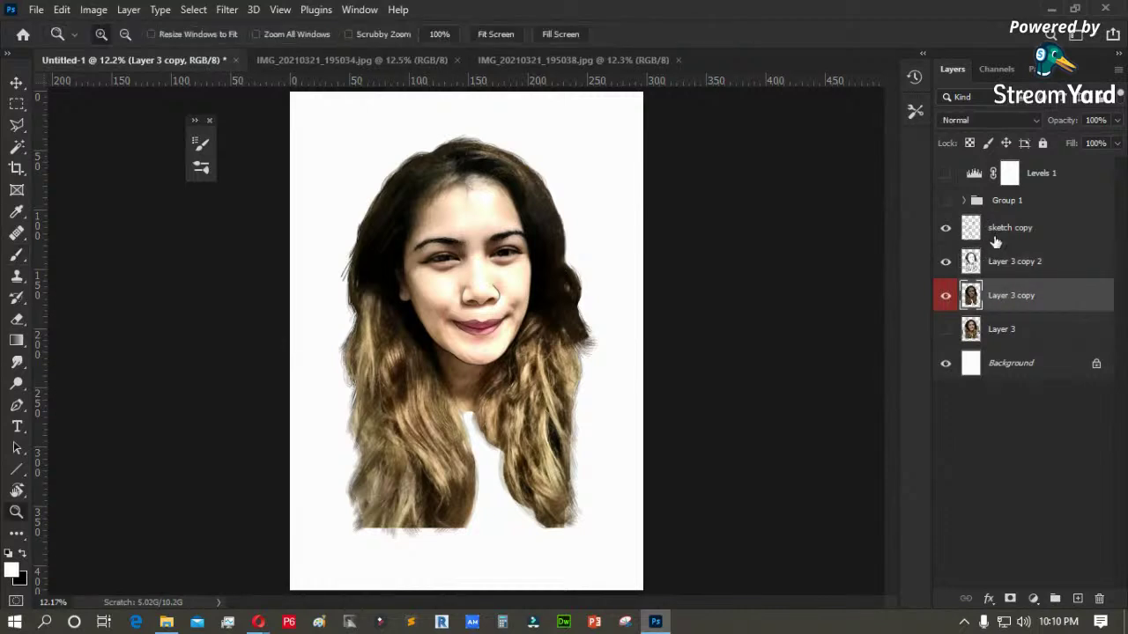
click(1009, 230)
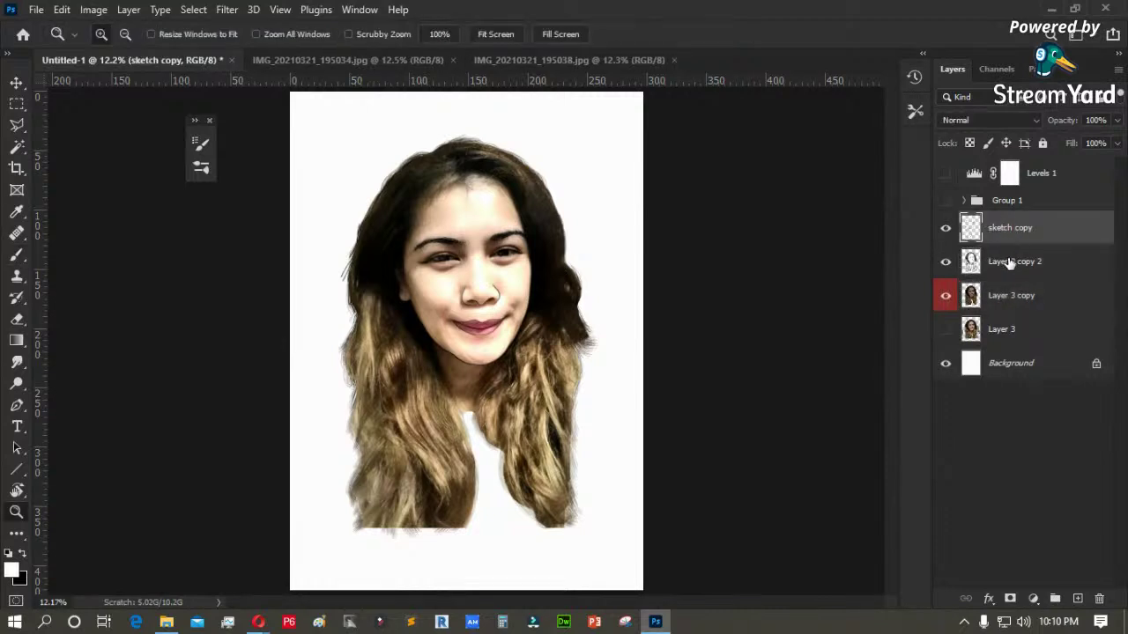
click(1011, 264)
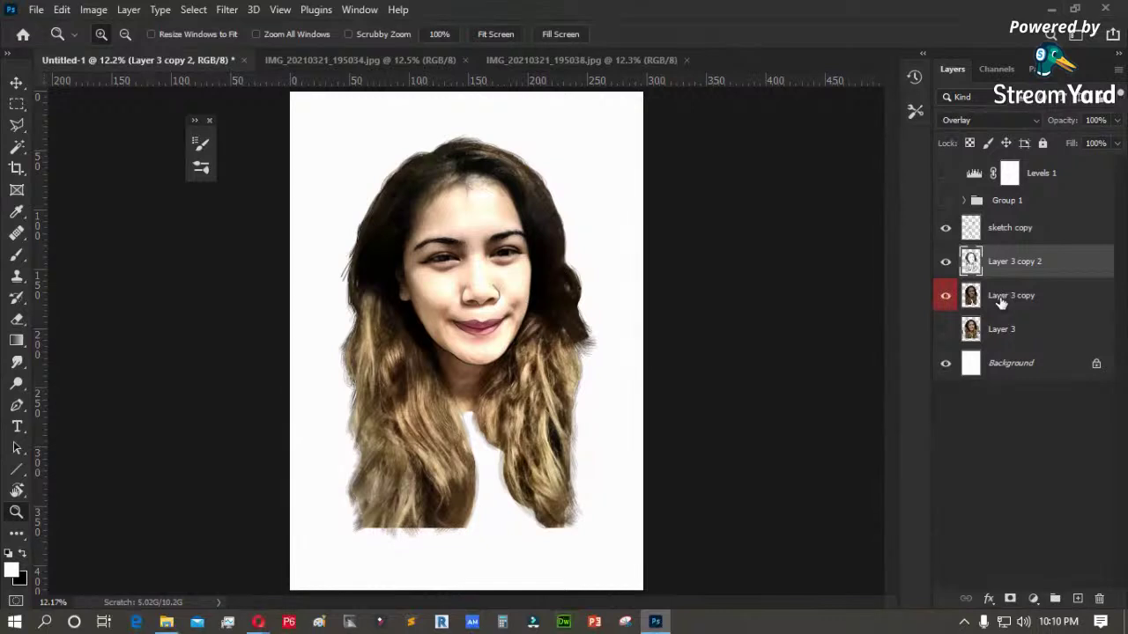
click(1001, 229)
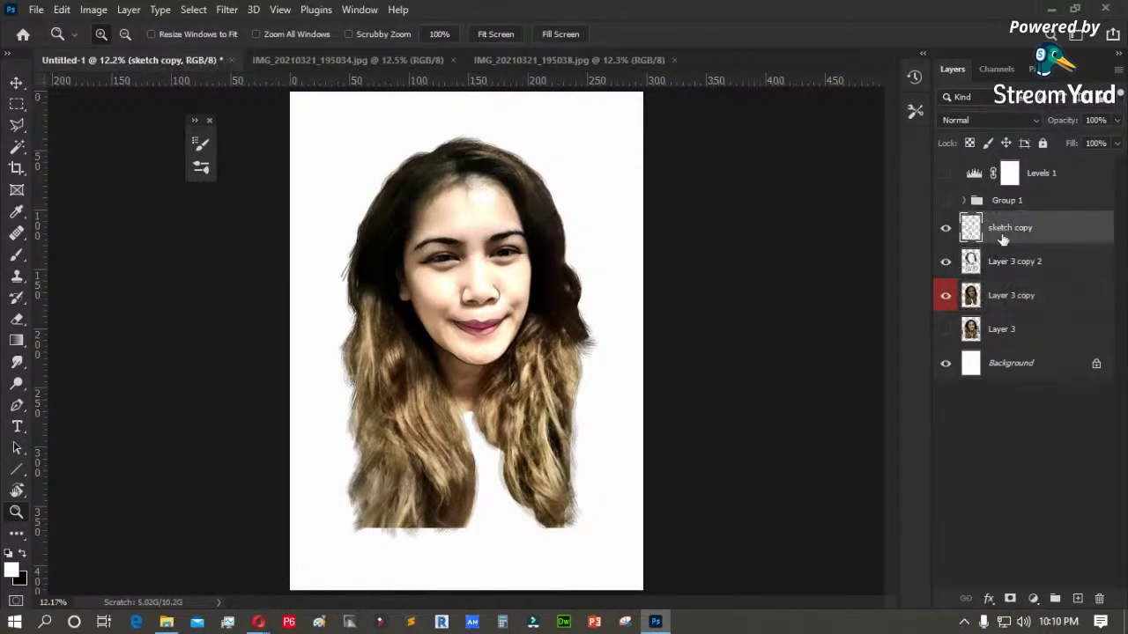
shift+click(1011, 264)
shift+click(1011, 295)
right_click(1010, 295)
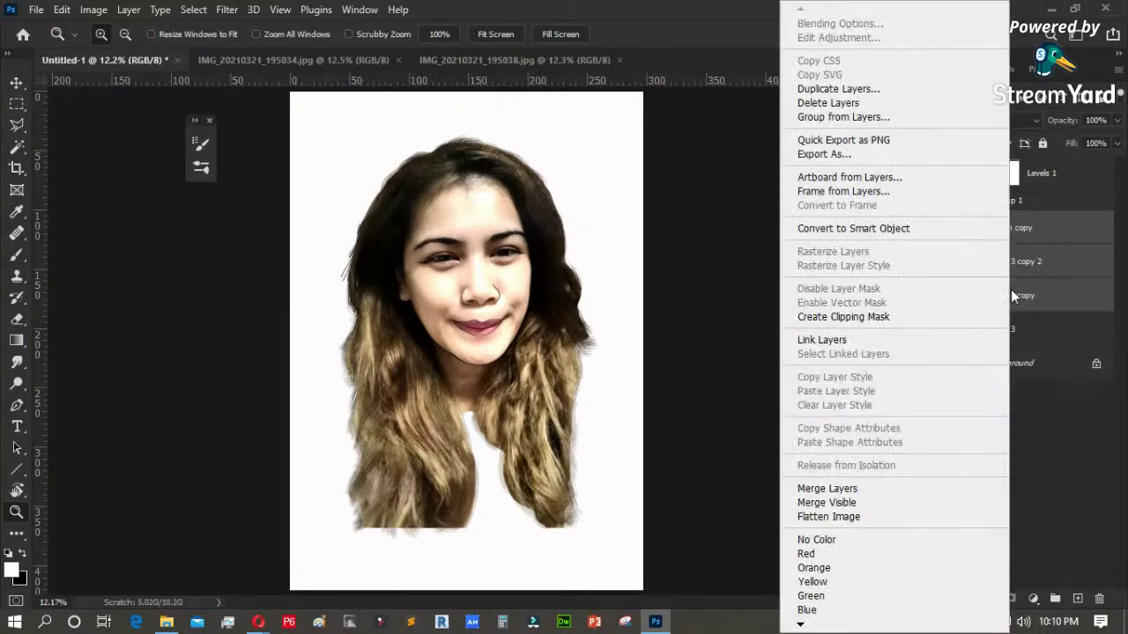
click(829, 490)
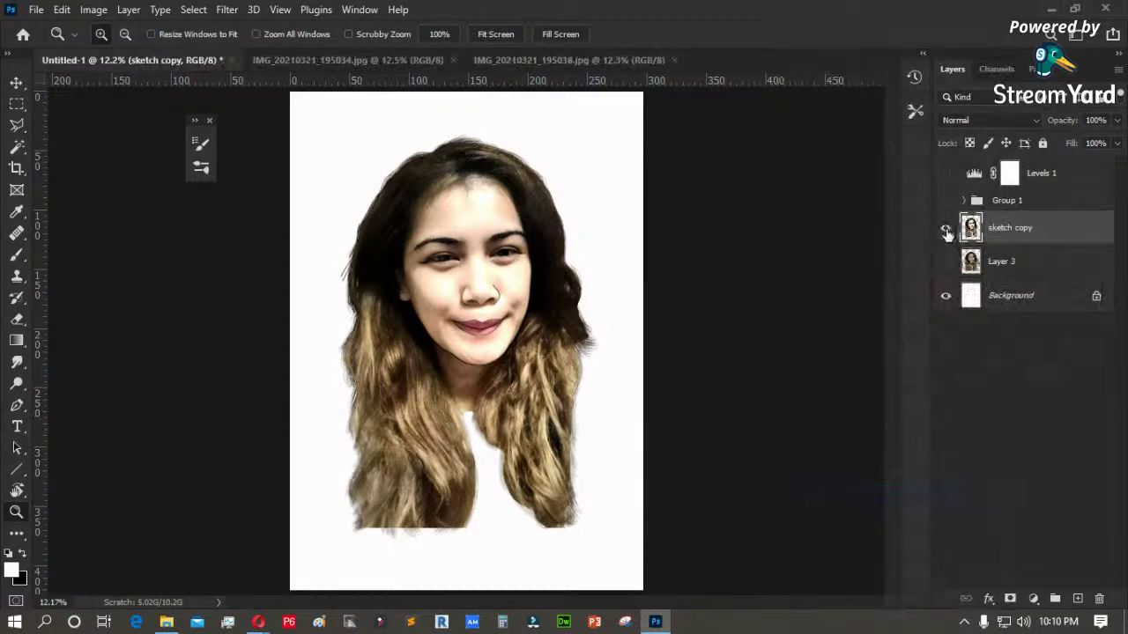
- Compare the merged sketch copy layer with Group 1 by switching their visibility
click(946, 228)
click(944, 201)
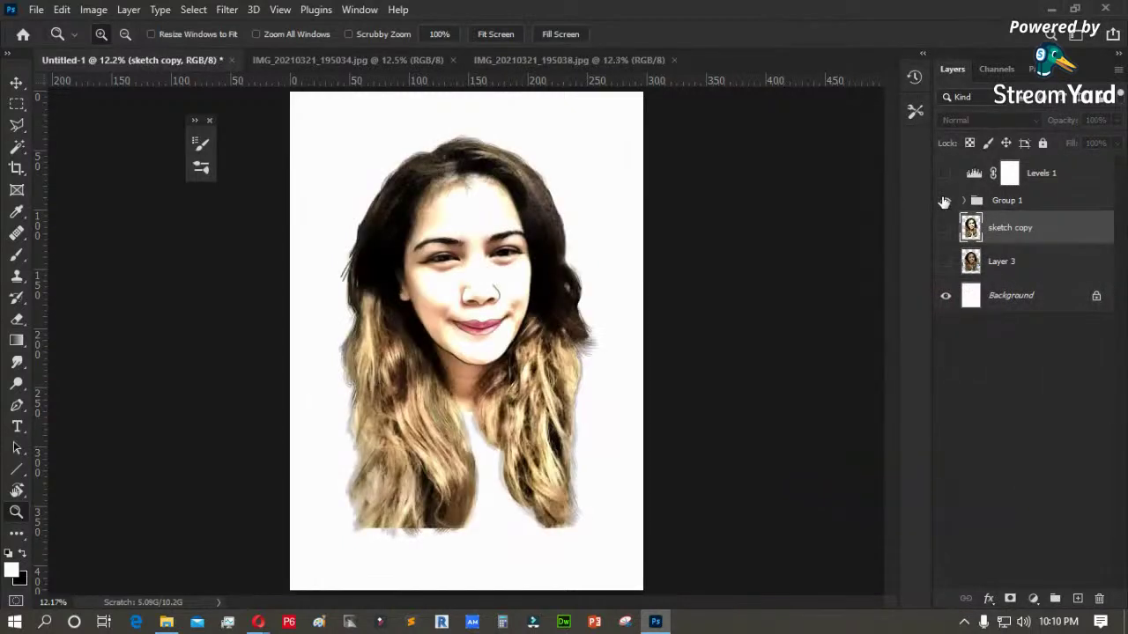
click(944, 201)
click(946, 228)
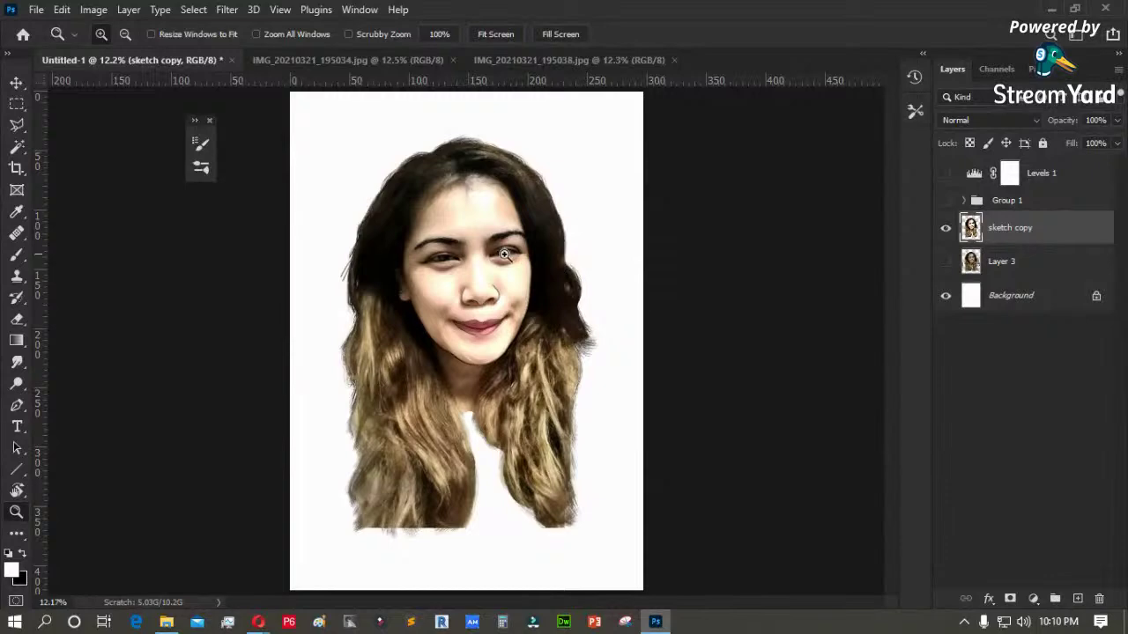
- Set up a flat brush angled at 27° with black foreground color and 100% opacity for painting on sketch copy
drag(497, 174, 369, 287)
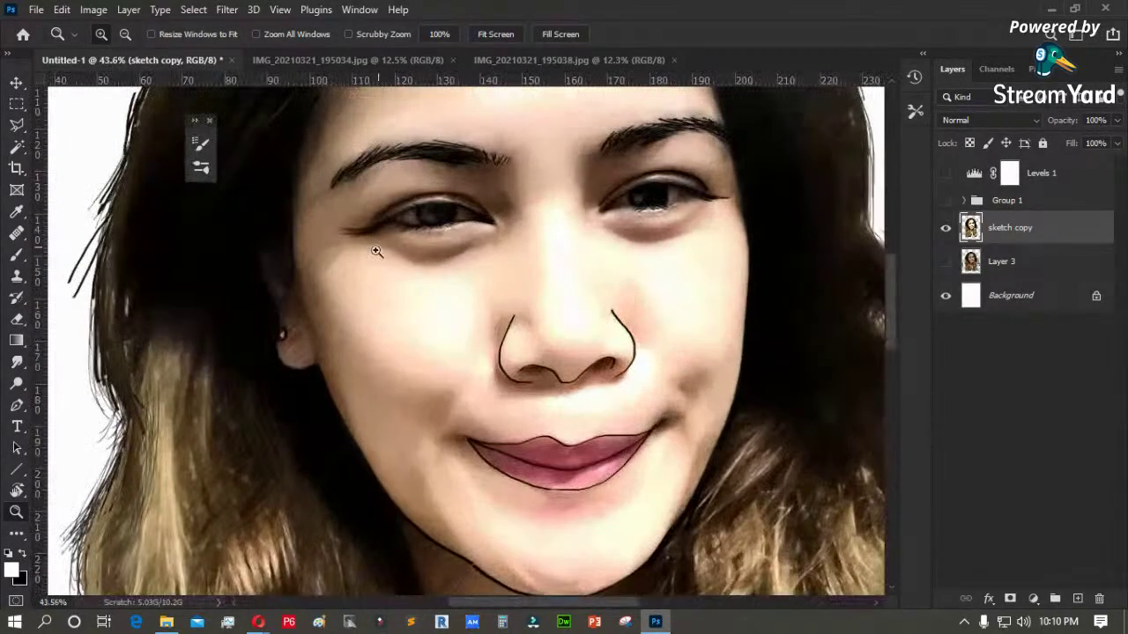
drag(404, 386, 608, 209)
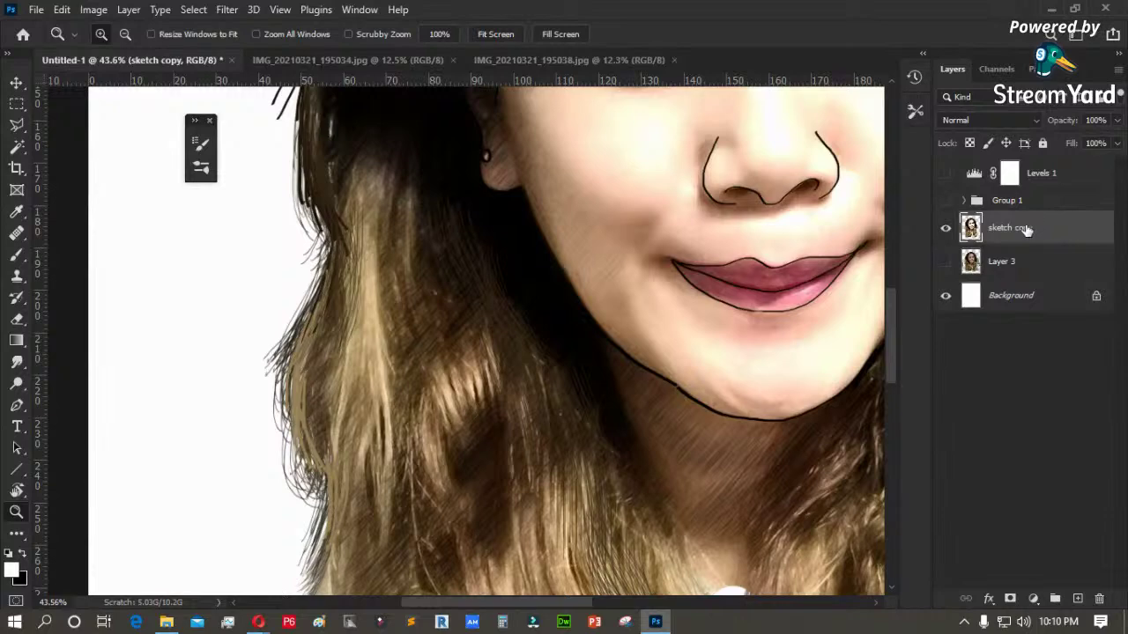
key(b)
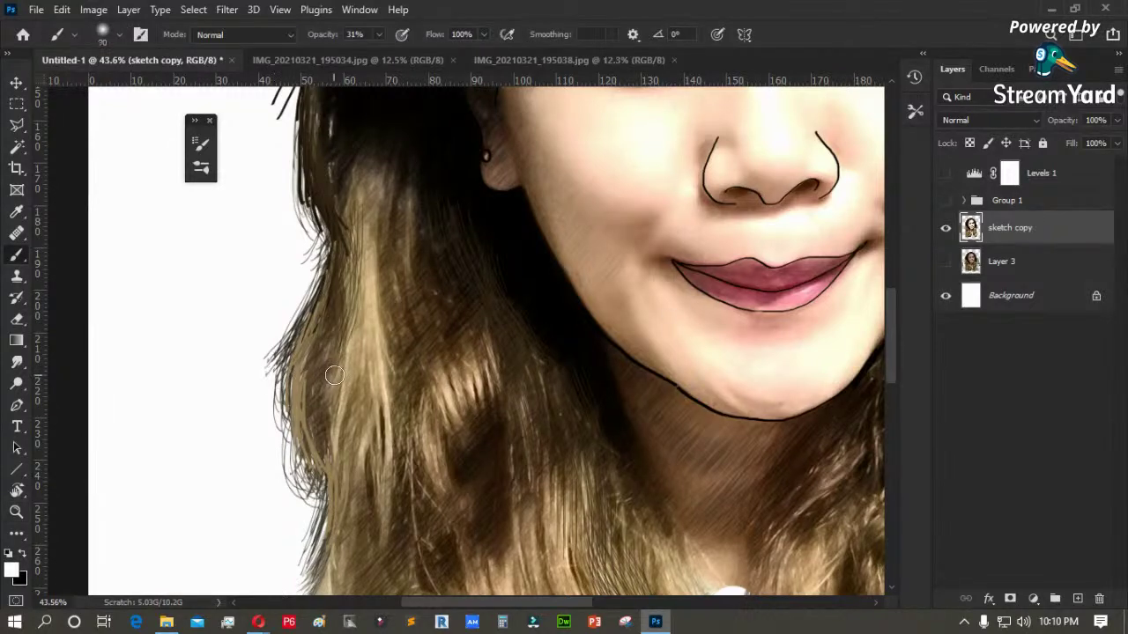
right_click(340, 341)
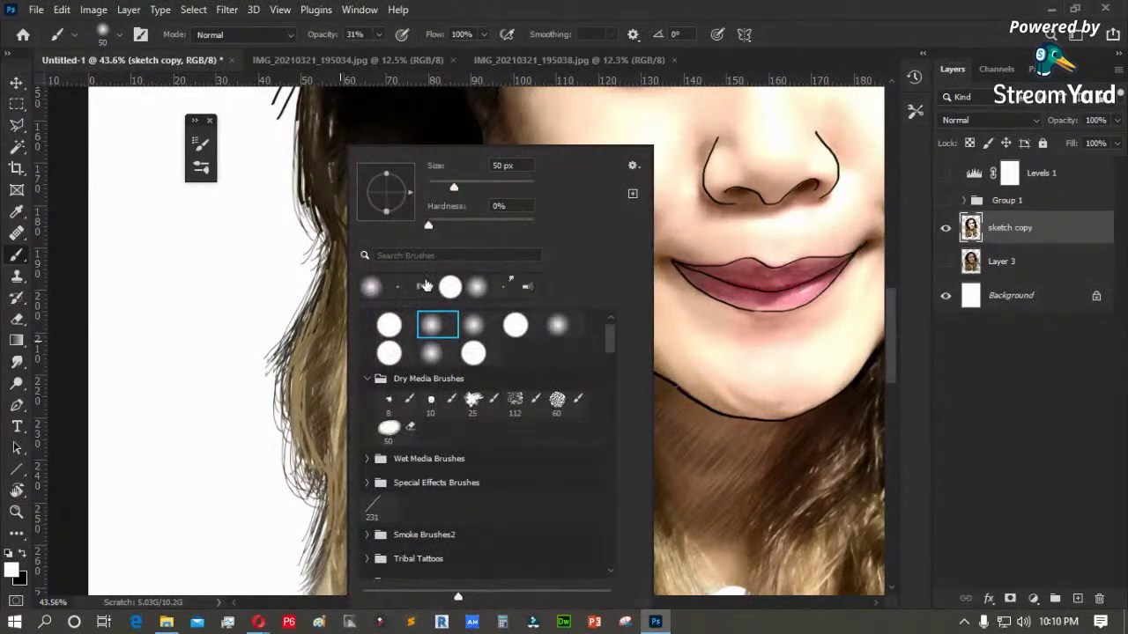
click(425, 287)
click(786, 47)
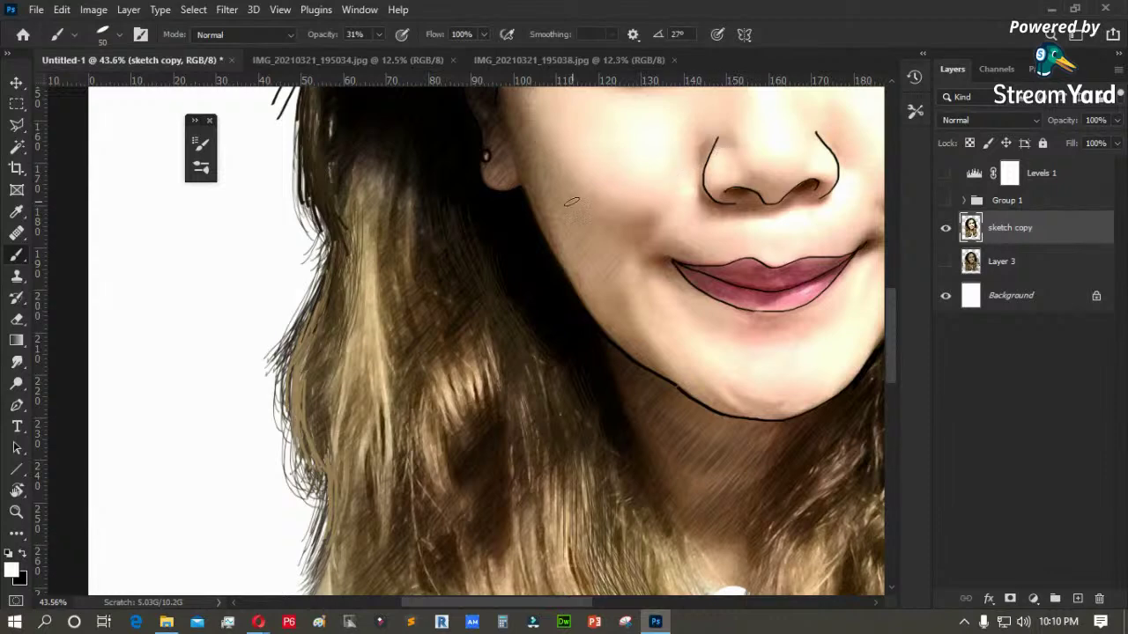
key(x)
drag(304, 347, 294, 394)
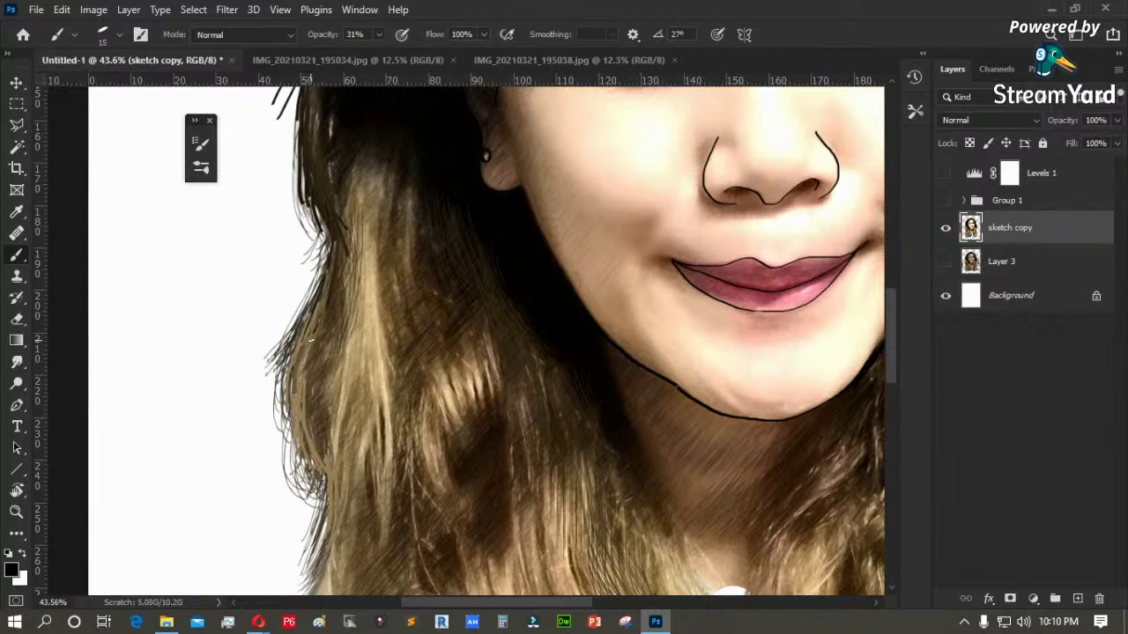
click(378, 34)
click(297, 408)
- Draw black hair strands with the 8 px brush down the outer edge of the hair on the image's left side
drag(304, 357, 293, 458)
mouse_move(318, 321)
mouse_down()
mouse_move(303, 440)
mouse_move(323, 465)
mouse_up()
mouse_move(325, 296)
mouse_down()
mouse_move(295, 429)
mouse_move(304, 467)
mouse_up()
mouse_move(333, 361)
mouse_down()
mouse_move(308, 469)
mouse_move(336, 291)
mouse_up()
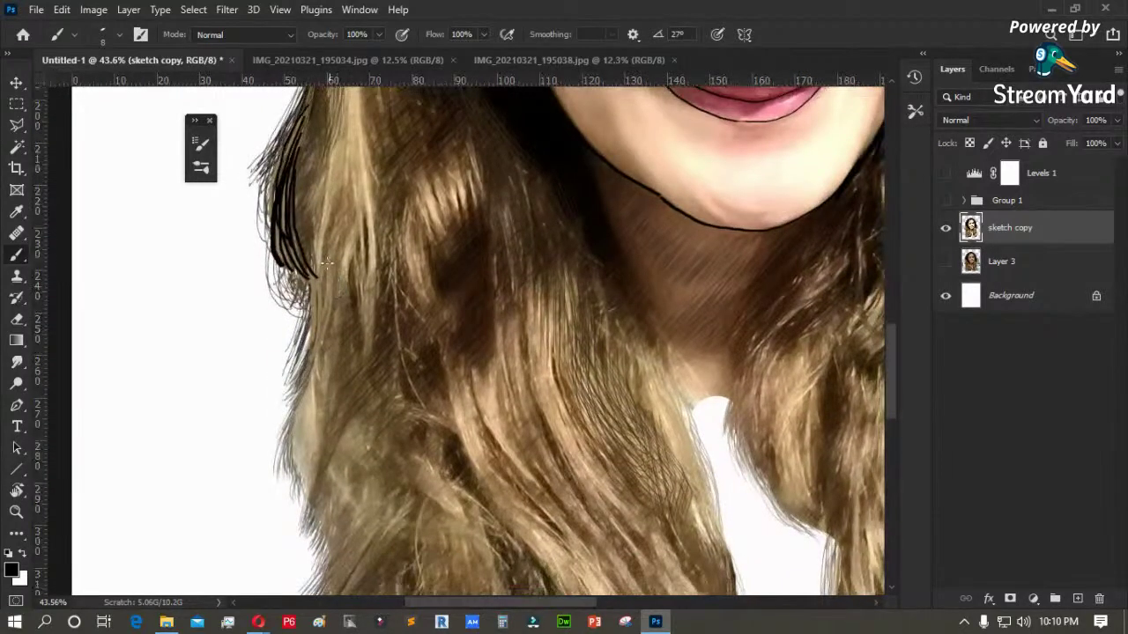
mouse_move(319, 234)
mouse_down()
mouse_move(315, 322)
mouse_move(301, 353)
mouse_move(322, 257)
mouse_move(317, 389)
mouse_up()
drag(343, 249, 287, 458)
drag(344, 276, 287, 414)
mouse_move(334, 264)
mouse_down()
mouse_move(301, 407)
mouse_move(282, 438)
mouse_up()
drag(335, 327, 297, 448)
drag(314, 448, 287, 332)
drag(284, 289, 298, 410)
drag(286, 280, 308, 407)
drag(288, 313, 318, 403)
drag(321, 428, 291, 308)
mouse_move(287, 253)
mouse_down()
mouse_move(271, 392)
mouse_move(251, 409)
mouse_up()
drag(275, 270, 250, 407)
drag(303, 321, 249, 430)
drag(328, 340, 285, 418)
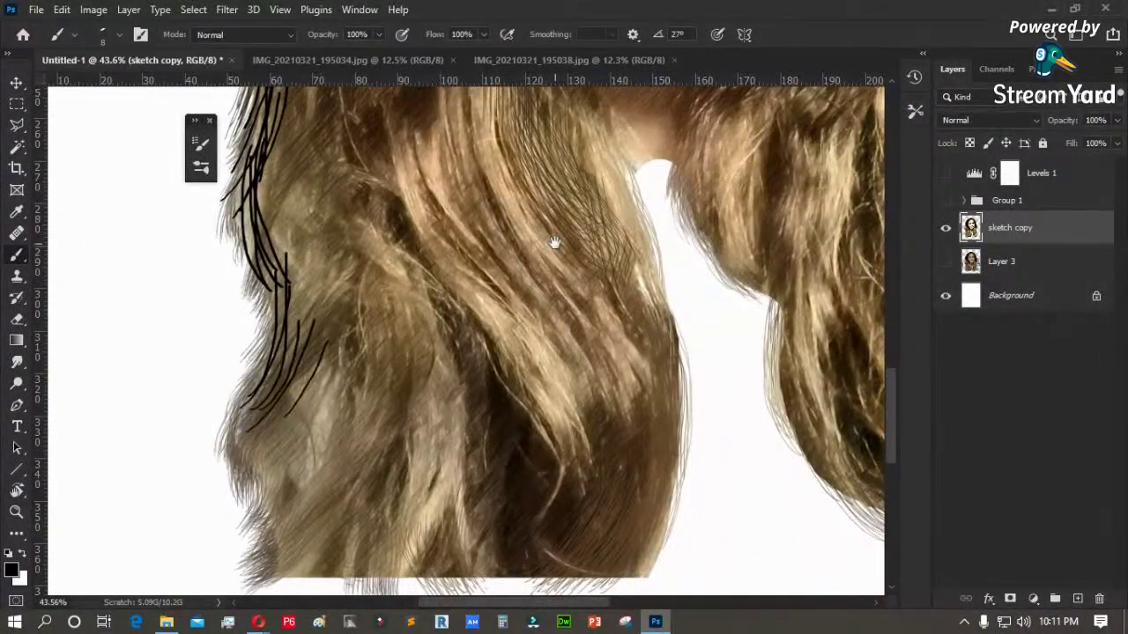
- Draw black 8 px strands along the inner edge of the left-hand hair, beside the neck and the white neckline opening
drag(552, 239, 488, 280)
mouse_move(527, 210)
mouse_down()
mouse_move(585, 363)
mouse_move(596, 355)
mouse_up()
drag(558, 220, 606, 389)
mouse_move(608, 277)
mouse_down()
mouse_move(592, 467)
mouse_move(508, 286)
mouse_up()
mouse_move(552, 231)
mouse_down()
mouse_move(544, 331)
mouse_move(487, 405)
mouse_up()
mouse_move(552, 262)
mouse_down()
mouse_move(534, 351)
mouse_move(492, 422)
mouse_up()
drag(556, 326, 493, 424)
drag(548, 363, 445, 446)
drag(225, 357, 157, 412)
mouse_move(218, 291)
mouse_down()
mouse_move(194, 362)
mouse_move(129, 419)
mouse_up()
mouse_move(247, 296)
mouse_down()
mouse_move(171, 396)
mouse_move(177, 366)
mouse_up()
drag(379, 180, 273, 491)
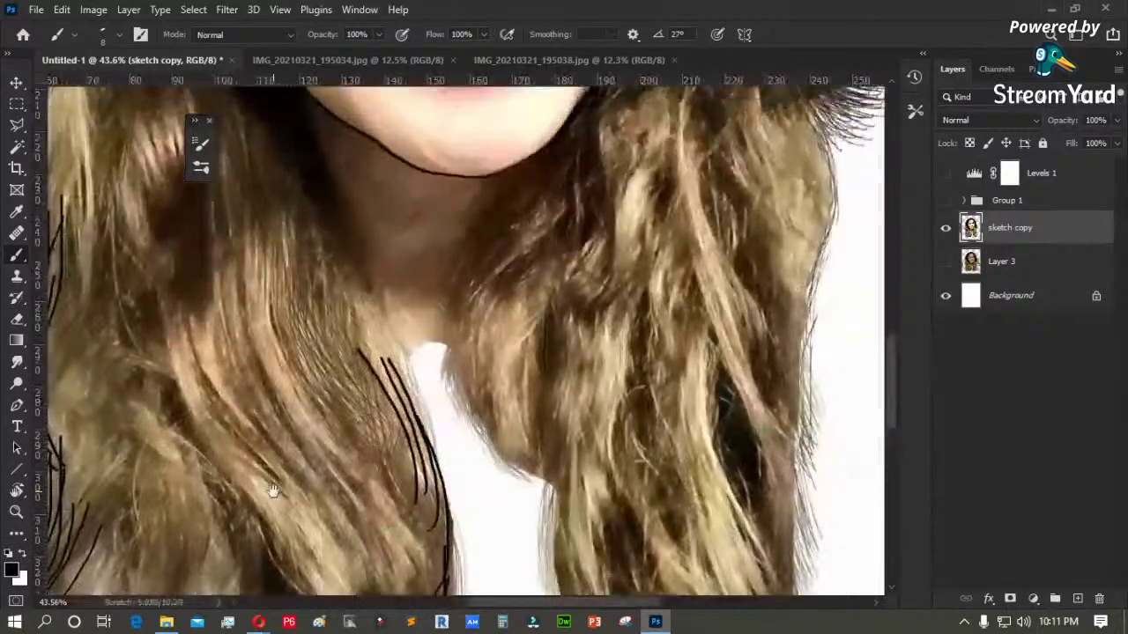
drag(349, 285, 393, 405)
mouse_move(326, 277)
mouse_down()
mouse_move(326, 310)
mouse_move(369, 407)
mouse_up()
drag(319, 273, 376, 414)
drag(333, 271, 390, 404)
mouse_move(326, 293)
mouse_down()
mouse_move(370, 404)
mouse_move(401, 415)
mouse_up()
mouse_move(308, 273)
mouse_down()
mouse_move(396, 433)
mouse_move(380, 429)
mouse_up()
drag(370, 286, 410, 375)
drag(310, 202, 403, 353)
drag(324, 221, 379, 348)
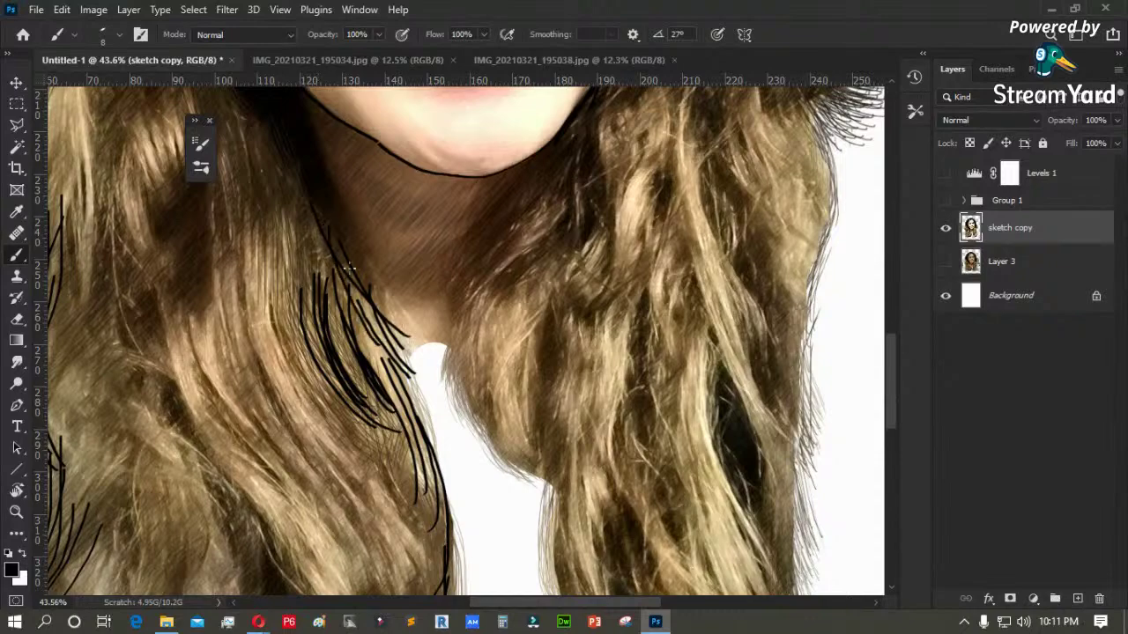
- Draw a few black 8 px strands in the hair on the other side of the neck and review the whole portrait
mouse_move(523, 259)
mouse_down()
mouse_move(493, 381)
mouse_move(518, 439)
mouse_up()
drag(483, 291, 515, 472)
mouse_move(504, 335)
mouse_down()
mouse_move(547, 454)
mouse_move(528, 429)
mouse_up()
scroll(589, 261, up, 4)
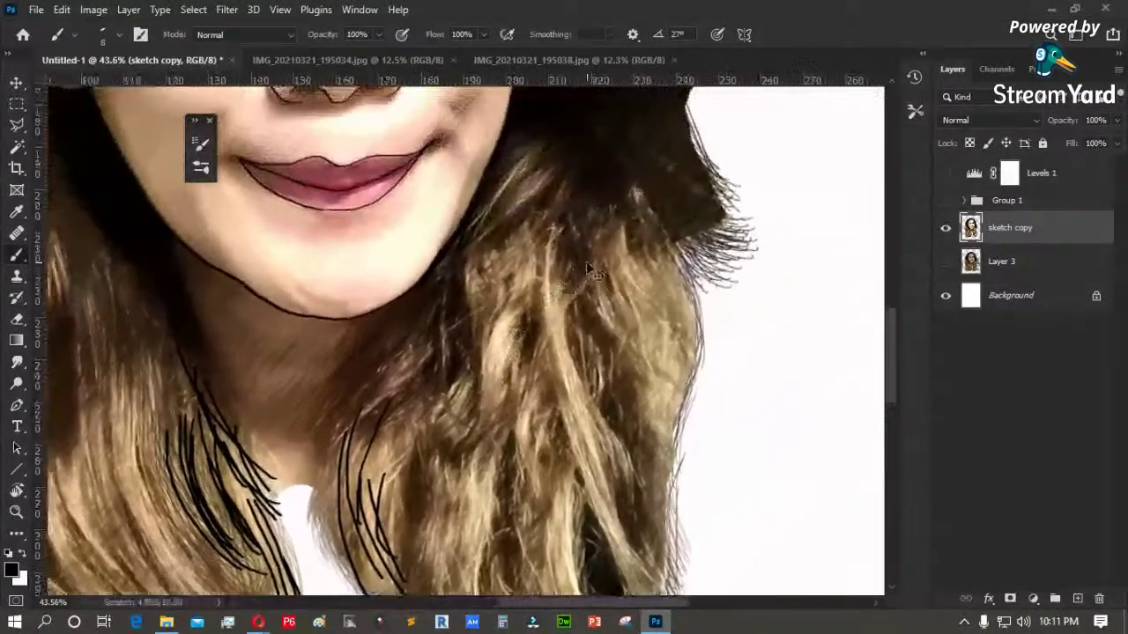
key(ctrl+0)
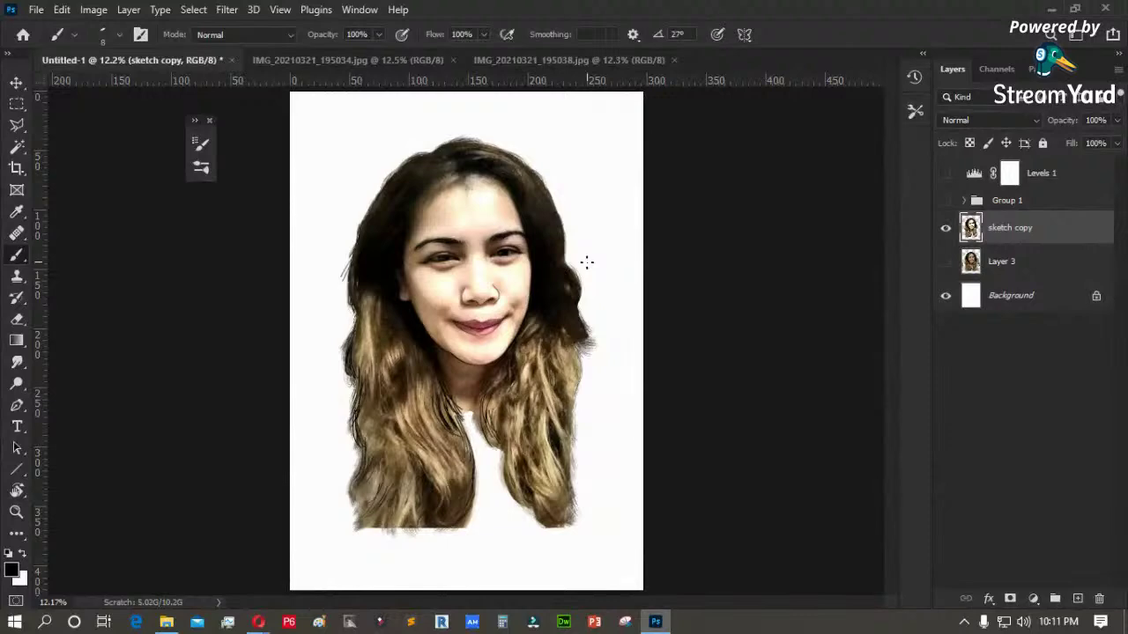
- With sketch copy hidden, open the empty wine glass JPG from the 4 CARICATURES folder and unlock its background layer
click(945, 227)
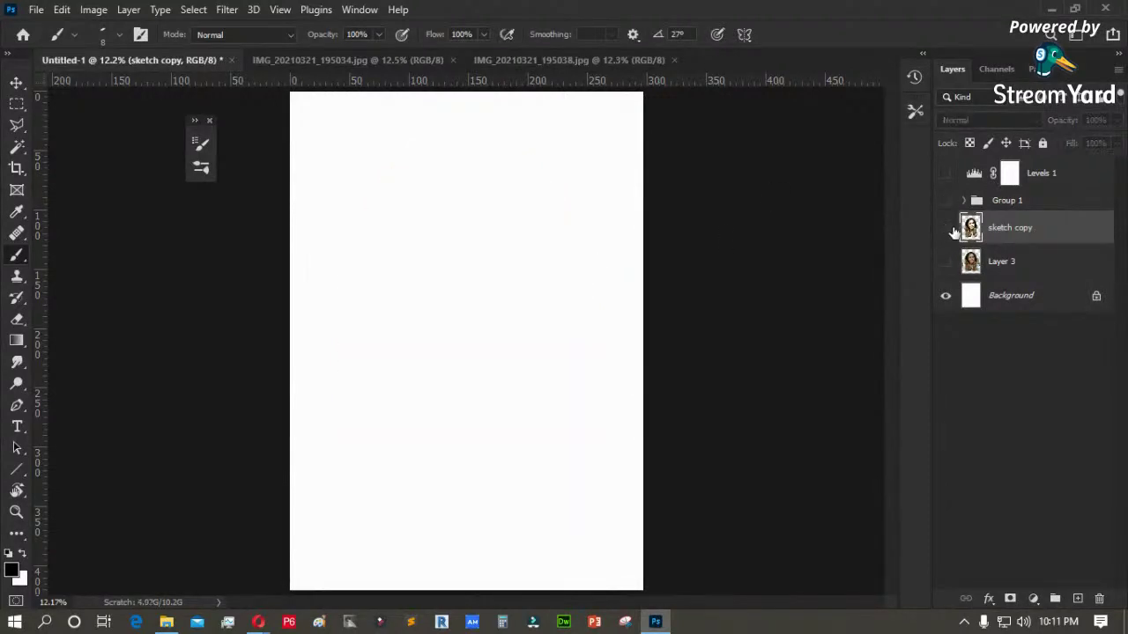
key(ctrl+o)
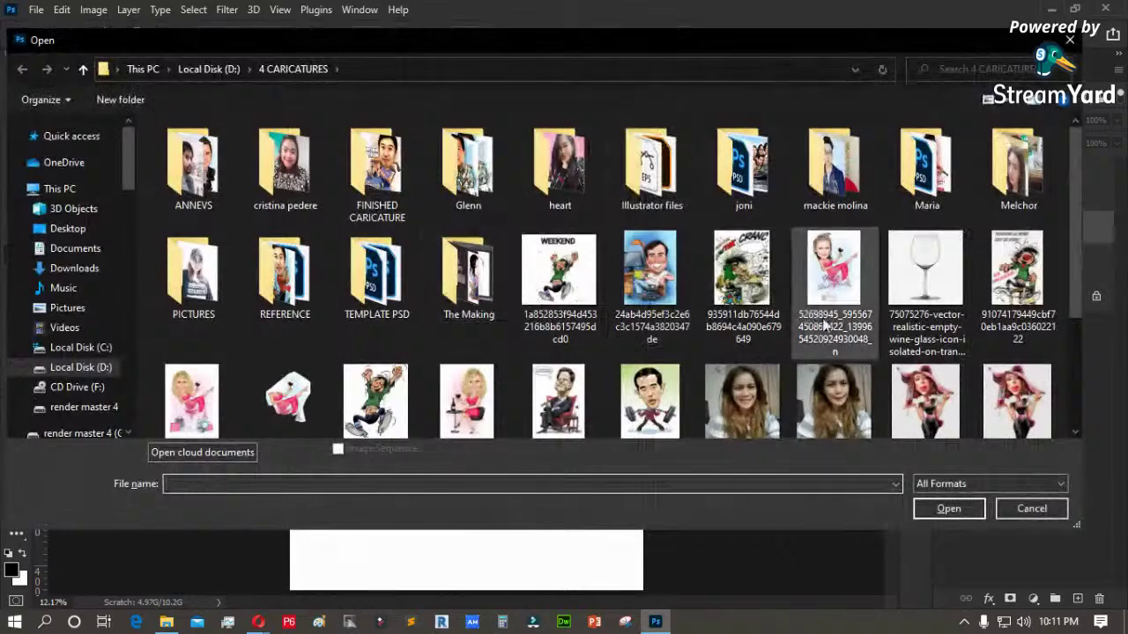
double_click(941, 274)
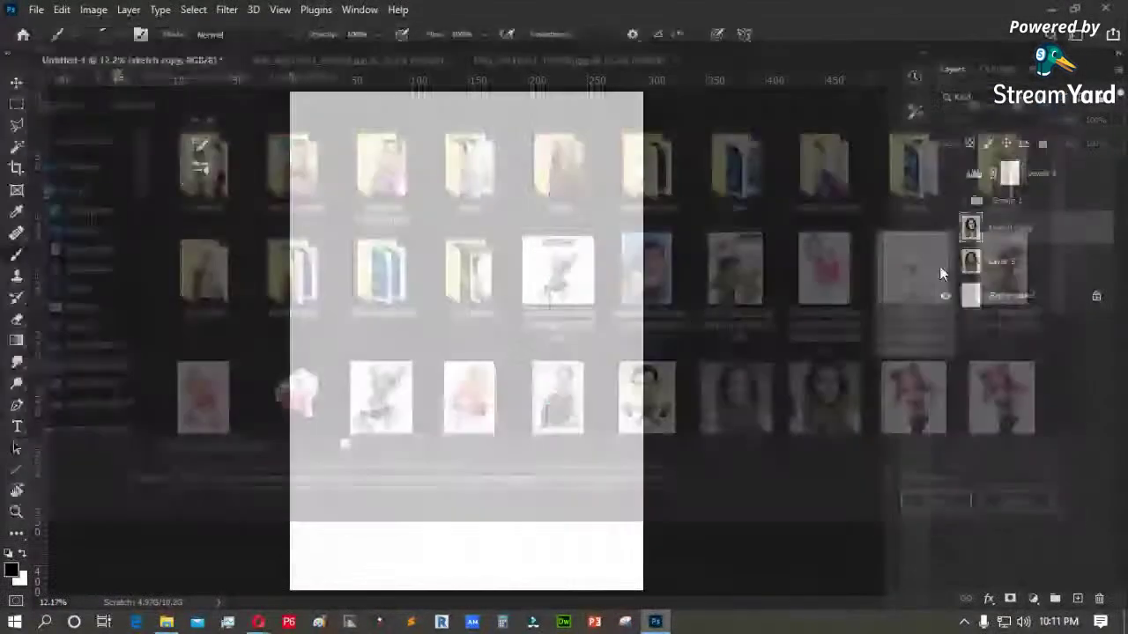
click(1096, 175)
click(945, 173)
click(944, 174)
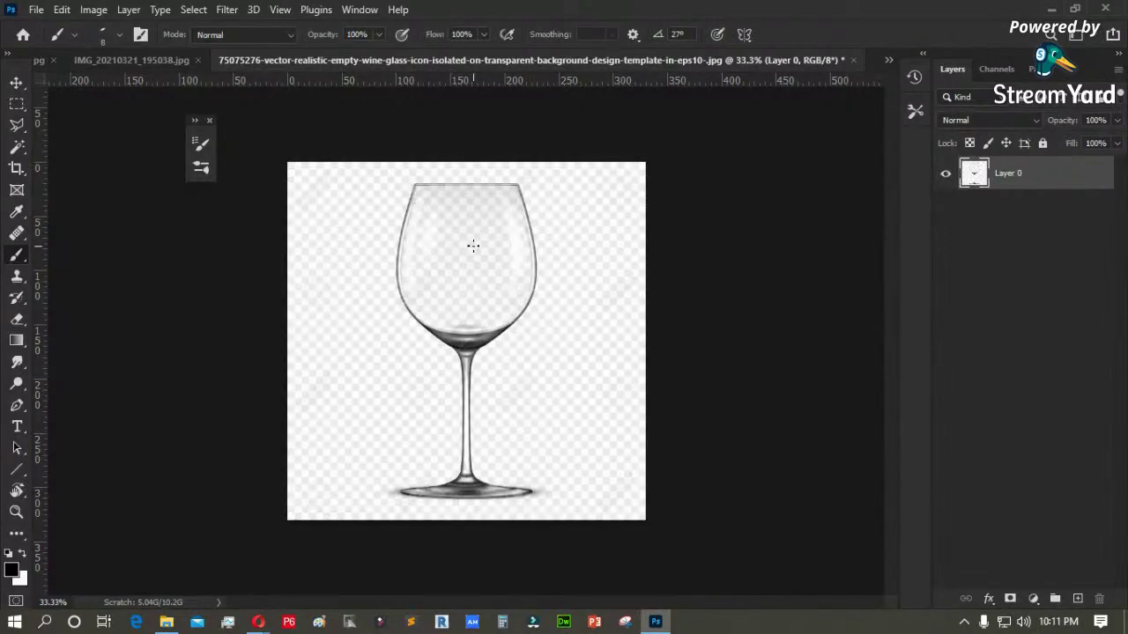
- Select the checkered background around the wine glass with the Magic Wand at tolerance 32, delete it and clear the selection
key(z)
drag(664, 164, 267, 374)
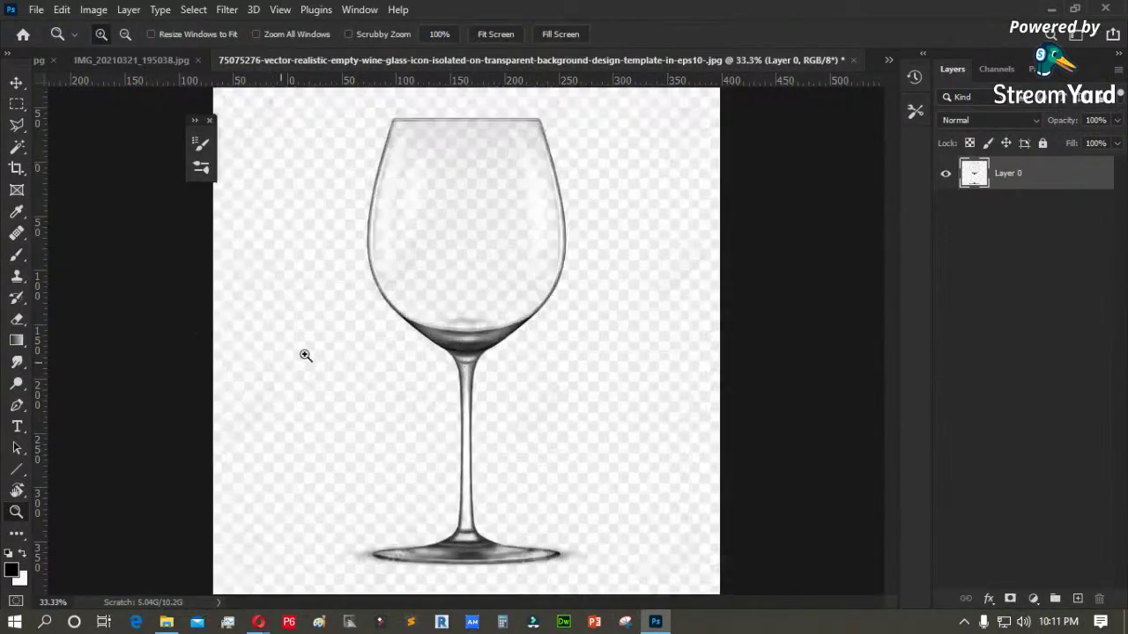
key(w)
click(277, 333)
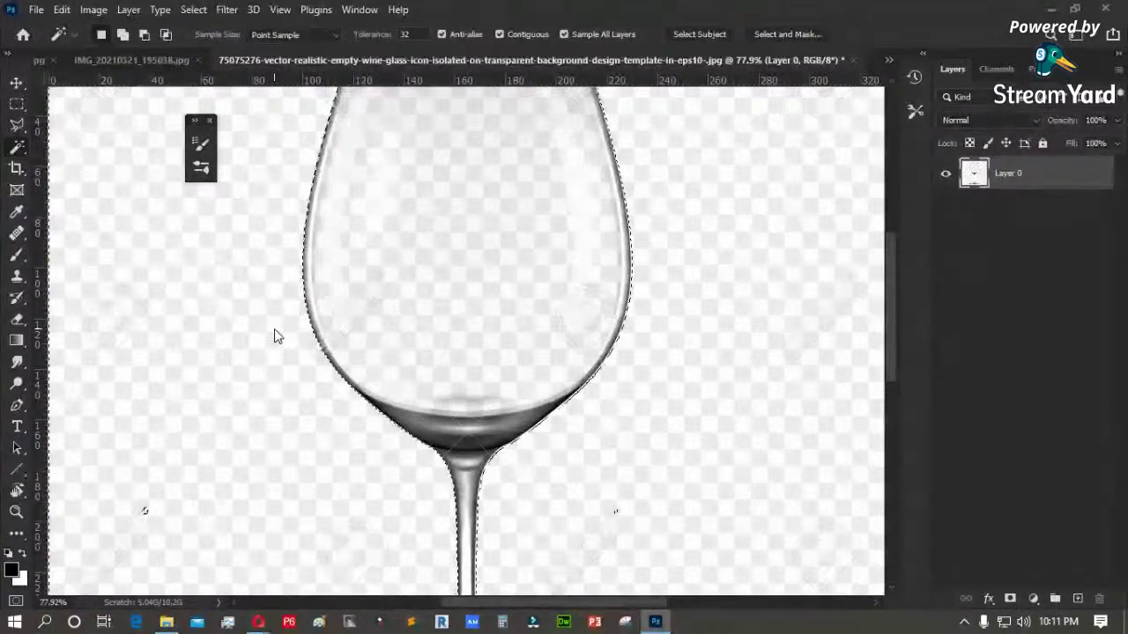
key(Delete)
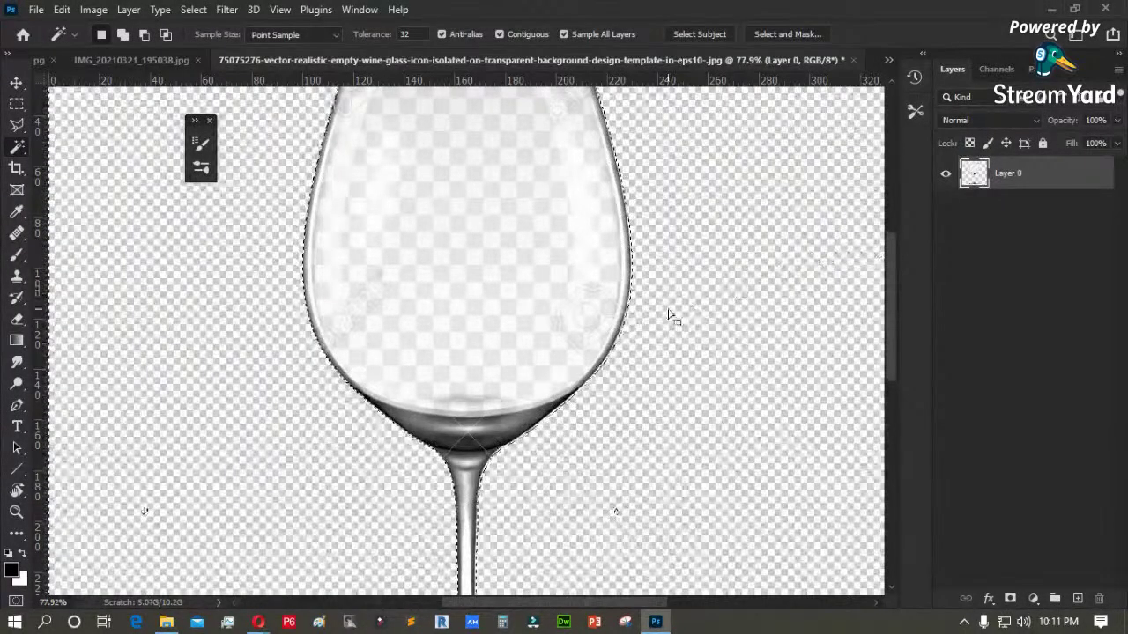
key(m)
key(z)
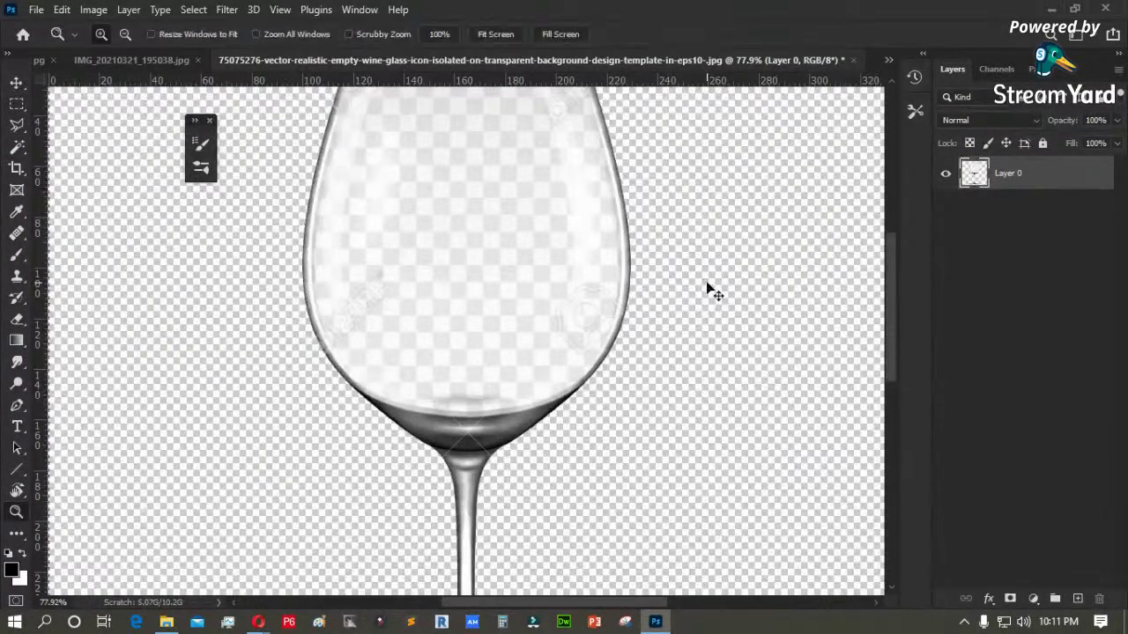
- Close the two source photo documents, IMG_20210321_195038.jpg and IMG_20210321_195034.jpg
click(150, 61)
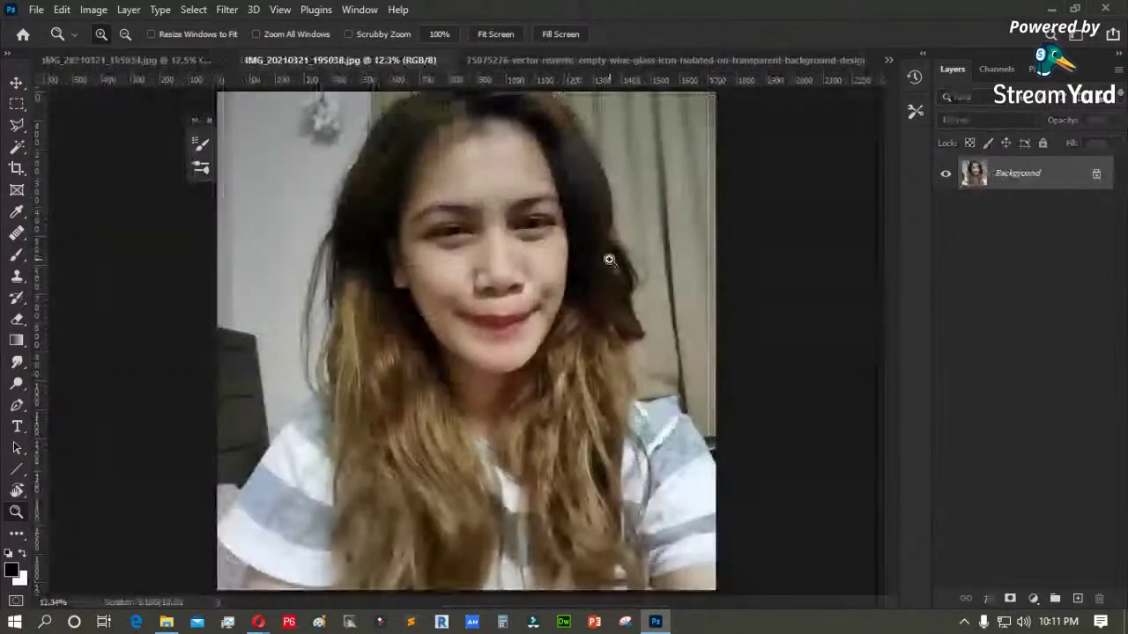
click(447, 60)
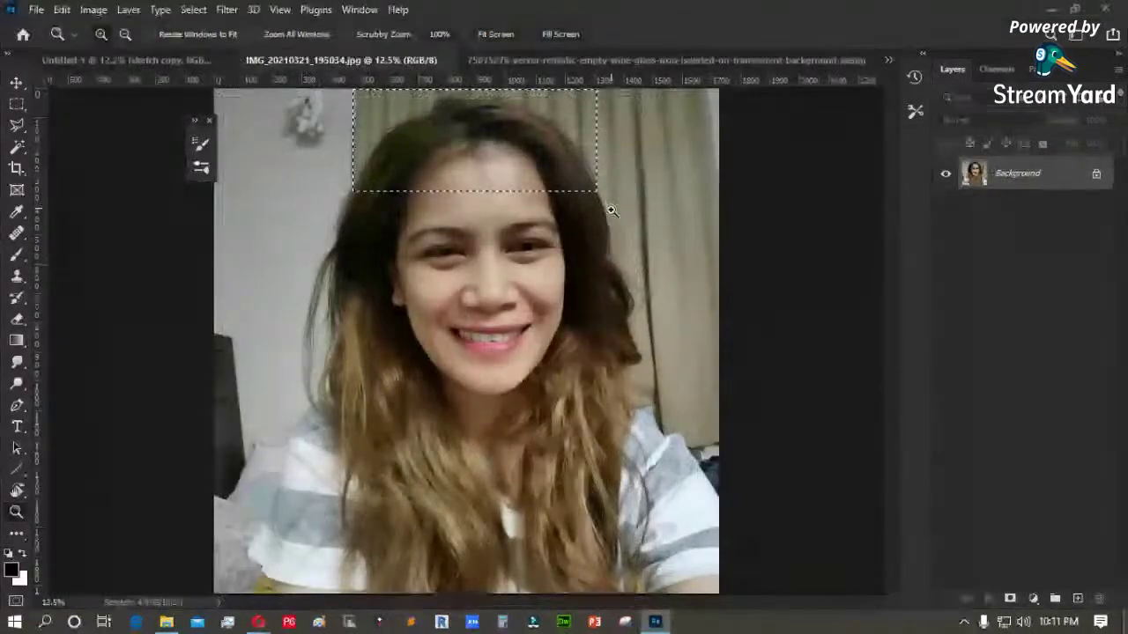
drag(643, 235, 653, 241)
click(444, 60)
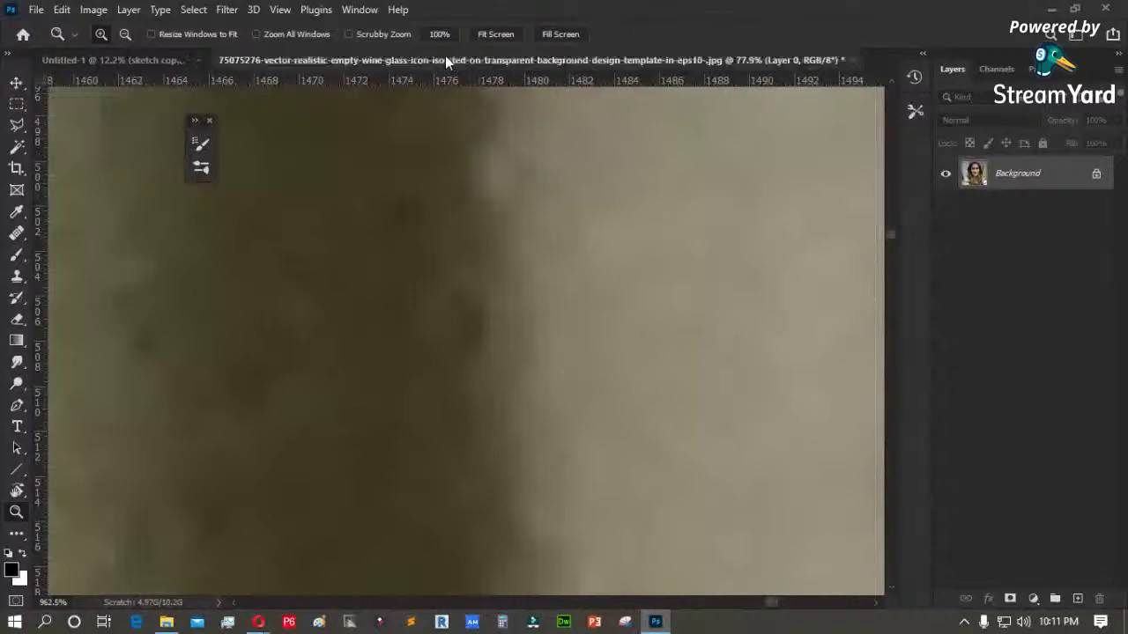
- Paste the wine glass cutout into Untitled-1, enlarge it to about 229% width and 221% height, and place it in the page's lower half
key(ctrl+Tab)
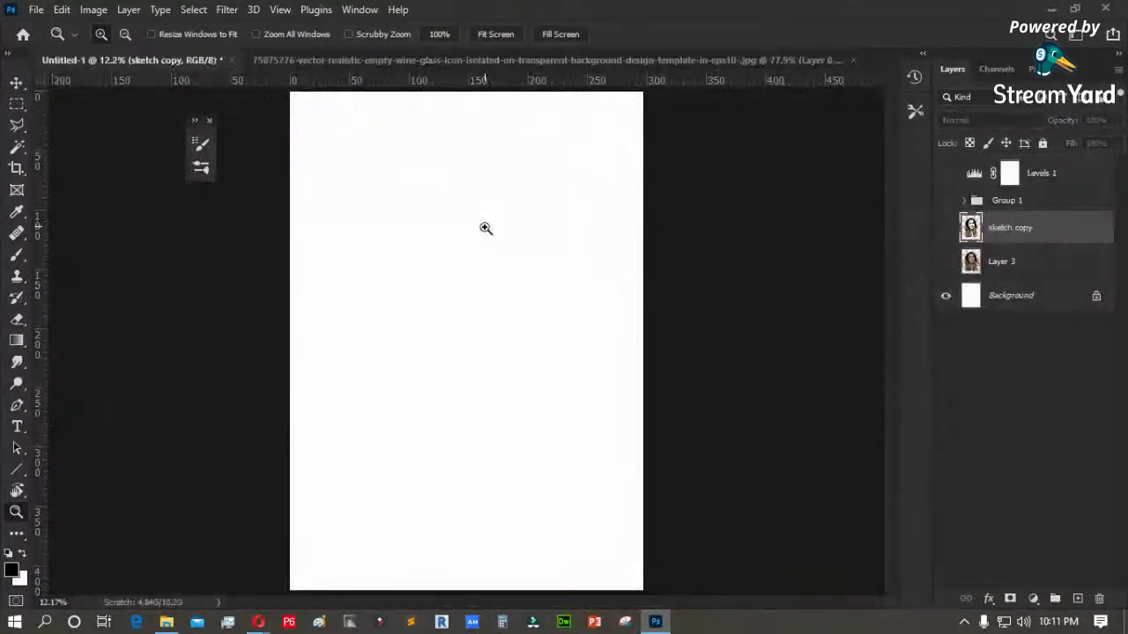
key(ctrl+v)
key(ctrl+t)
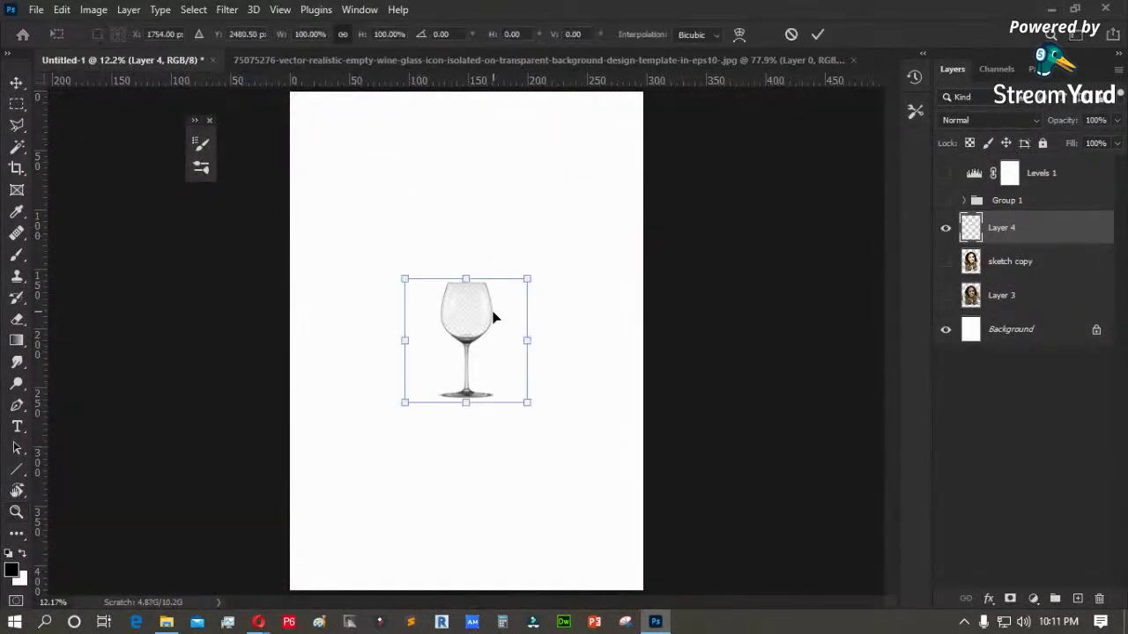
drag(525, 279, 487, 401)
drag(577, 304, 634, 244)
drag(539, 347, 517, 392)
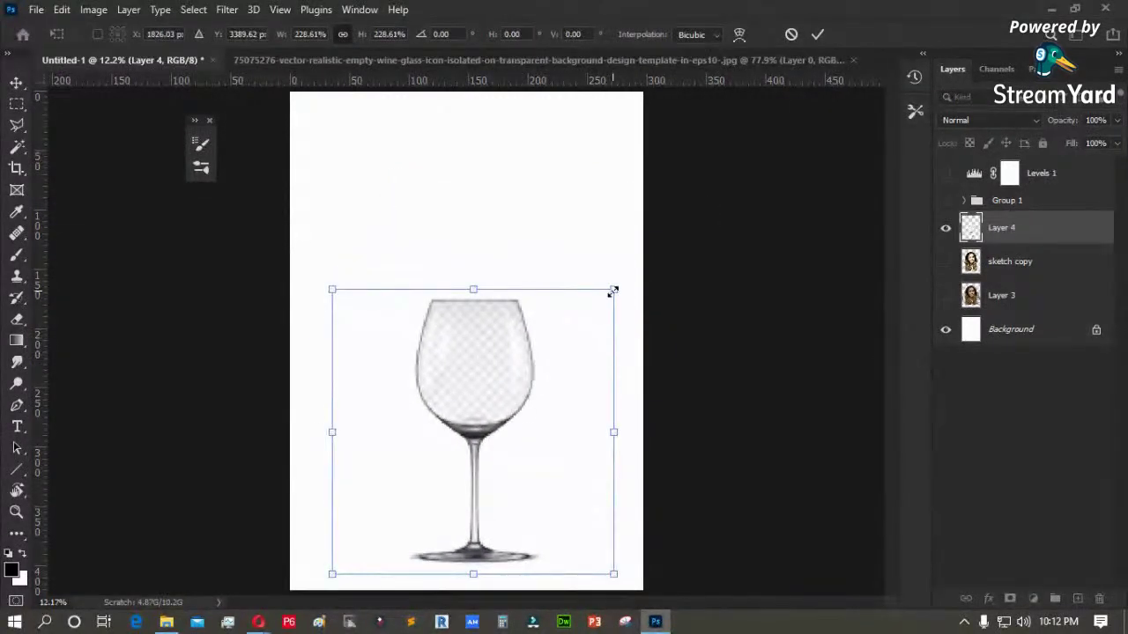
drag(478, 290, 476, 300)
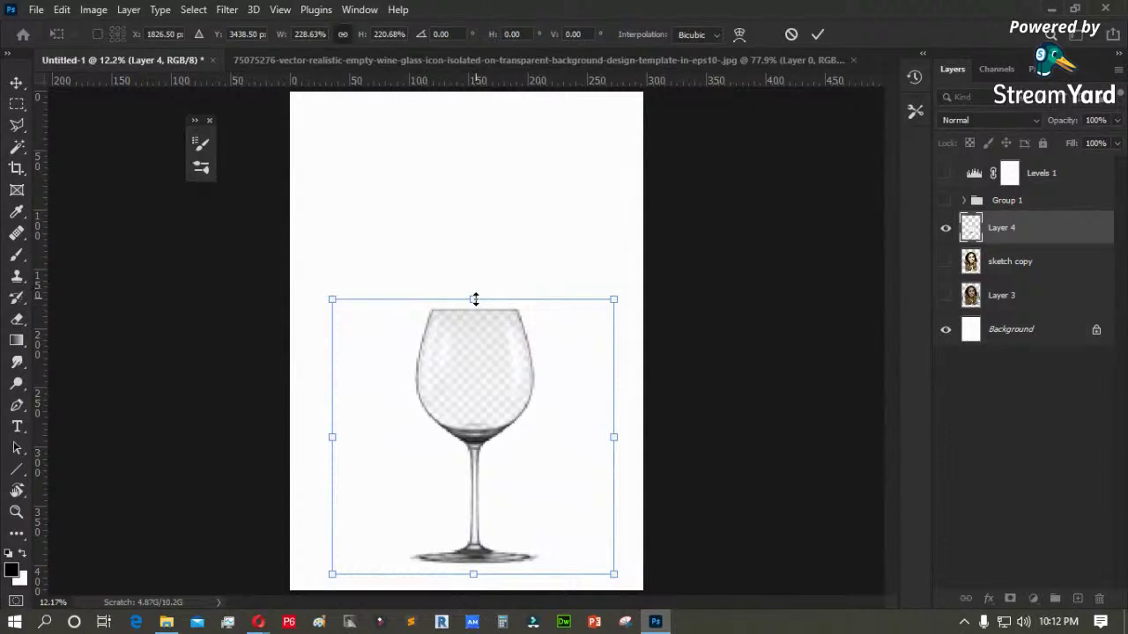
key(Return)
- Cut off the upper rim of the glass bowl by deleting a rectangular selection across it
key(m)
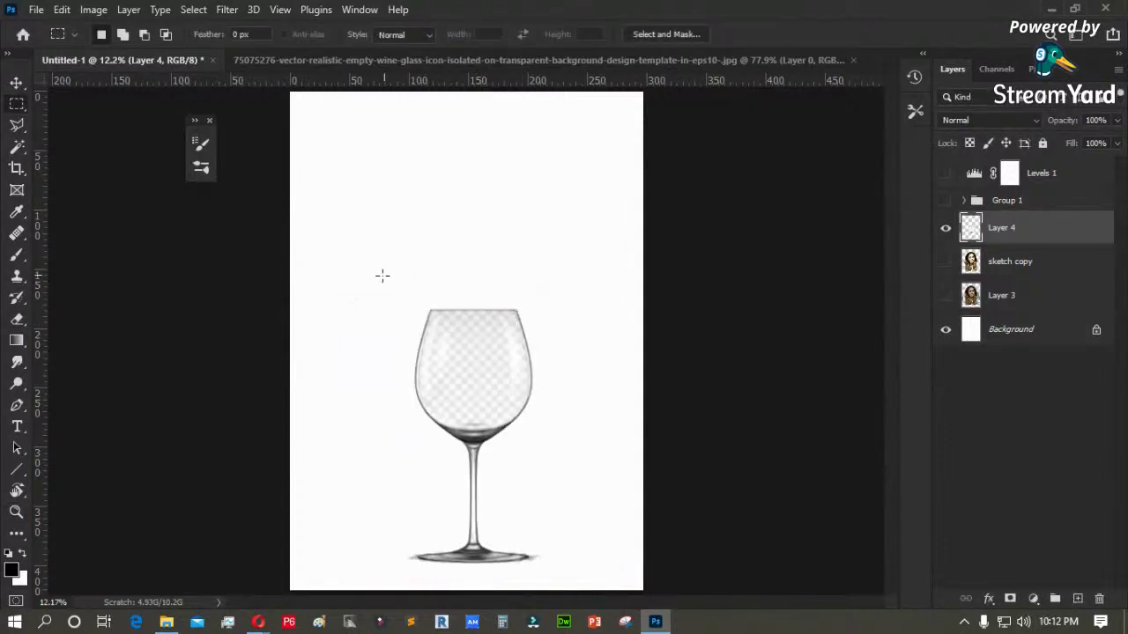
drag(370, 276, 589, 352)
key(Delete)
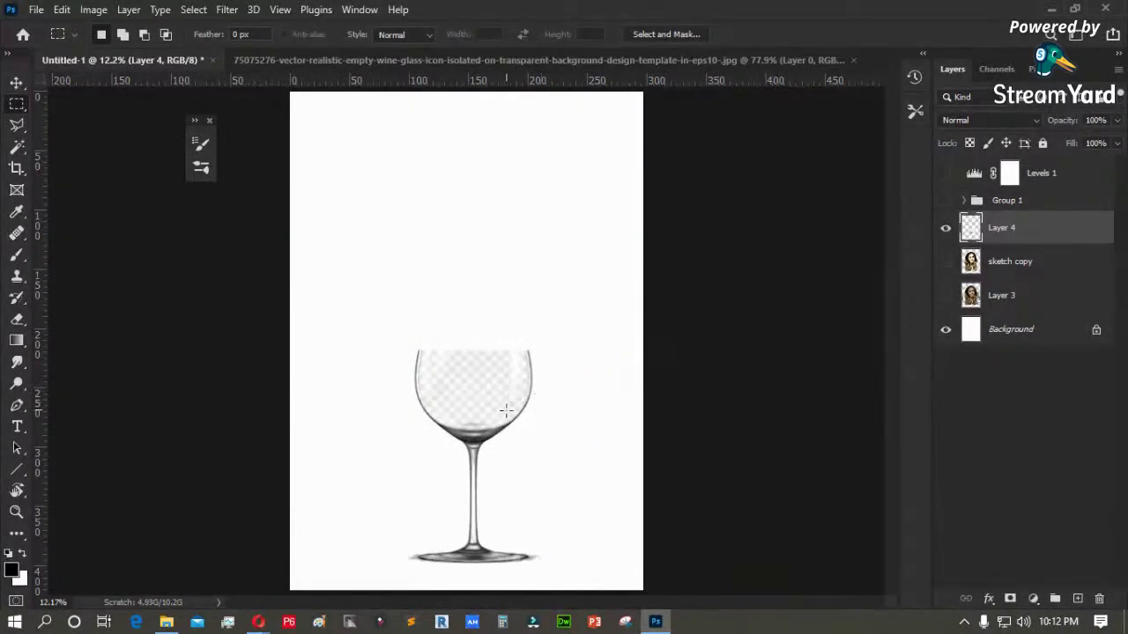
- Widen the cropped wine glass to about 115% and move it to the horizontal middle of the page
key(ctrl+t)
drag(333, 437, 290, 437)
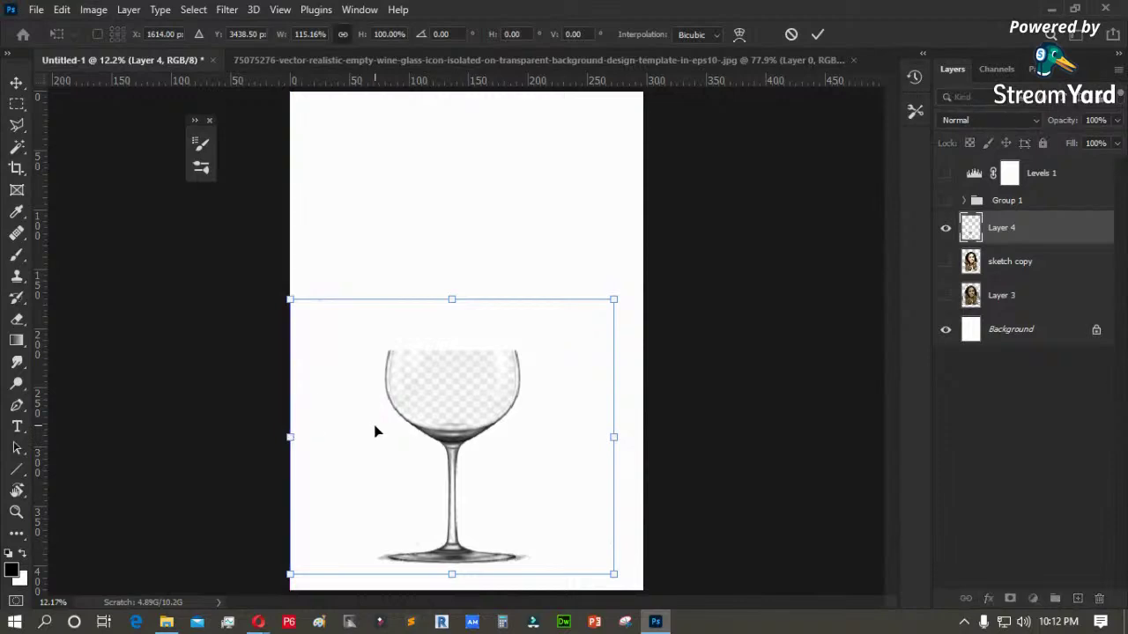
key(Return)
key(v)
drag(465, 401, 479, 393)
- Open birthday-caricatures-807486.jpg from the 4 CARICATURES folder
key(ctrl+o)
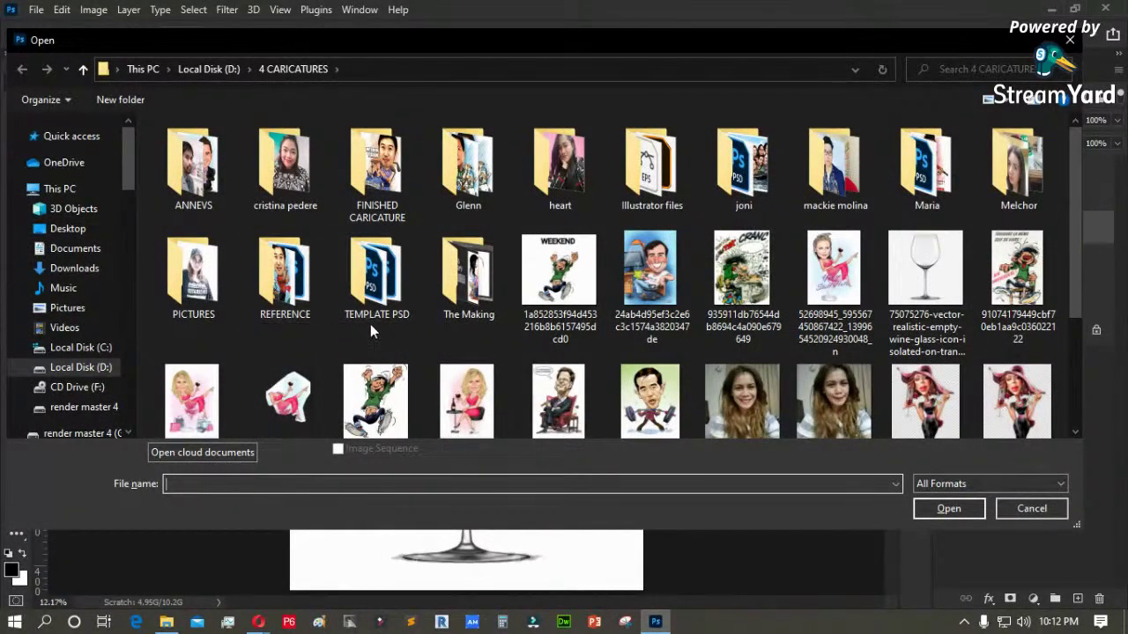
double_click(199, 410)
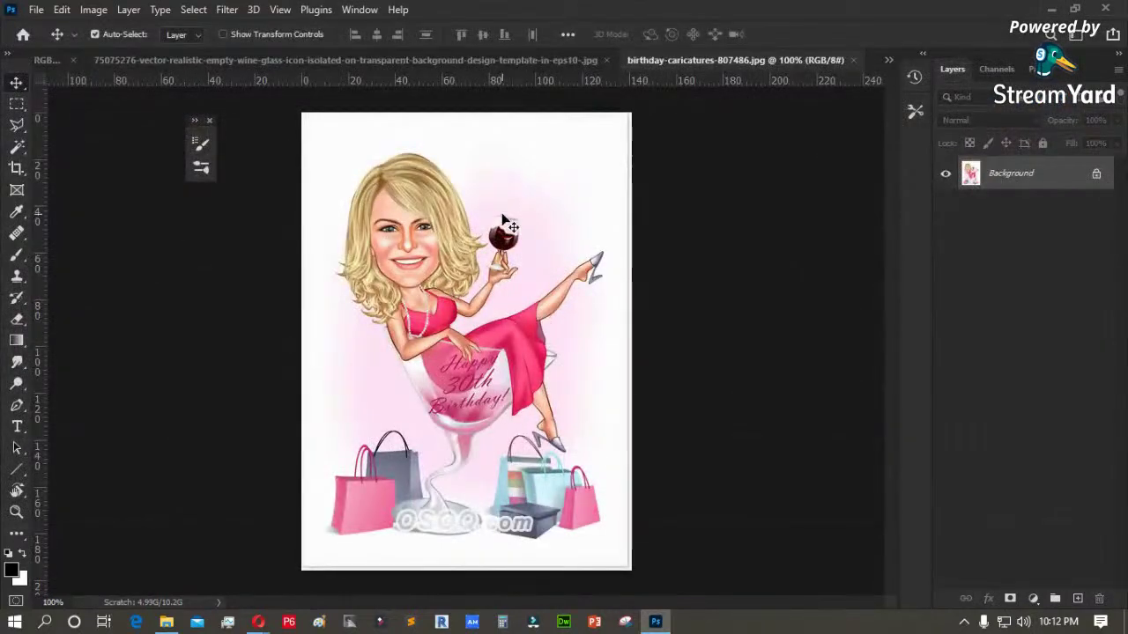
- Open the "You're Still Hot" caricature PNG for comparison and close it again
click(547, 62)
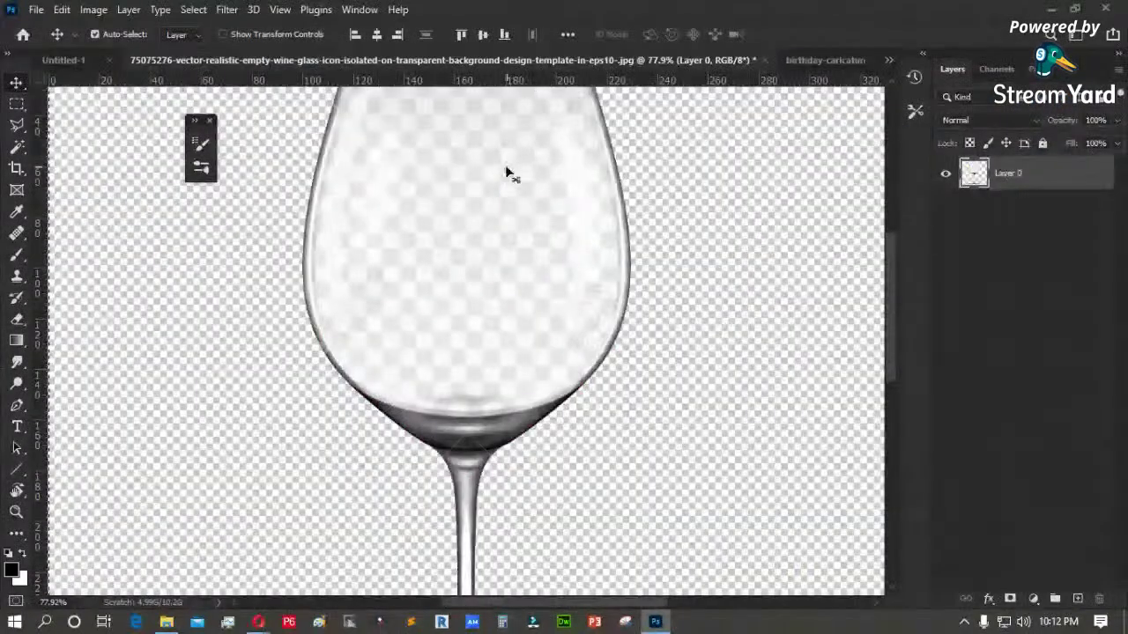
key(ctrl+o)
double_click(830, 273)
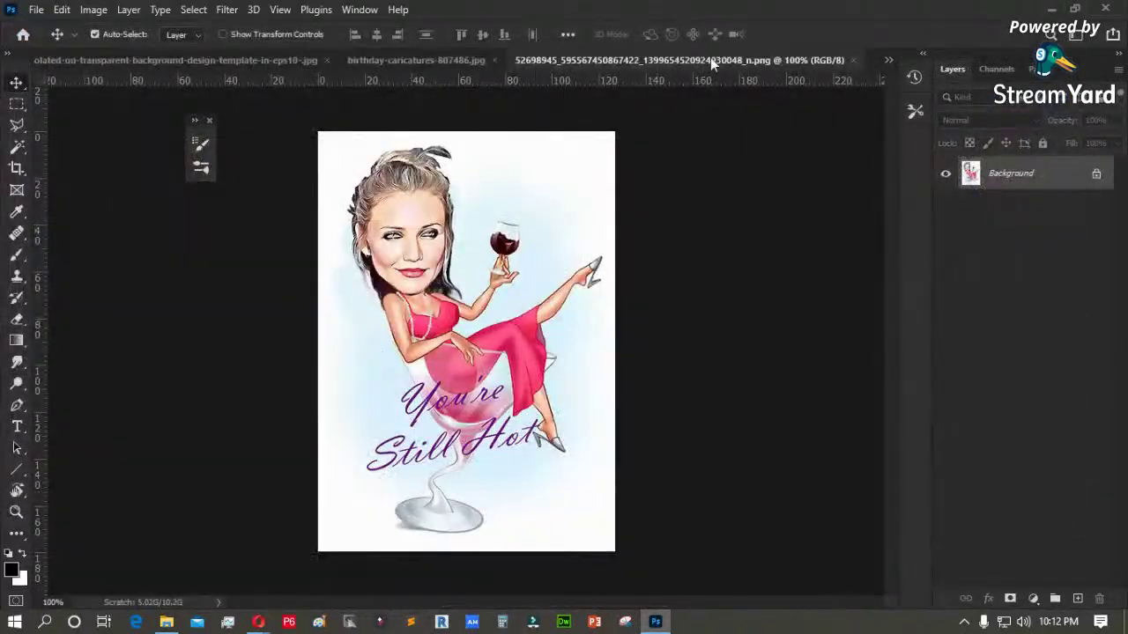
click(853, 60)
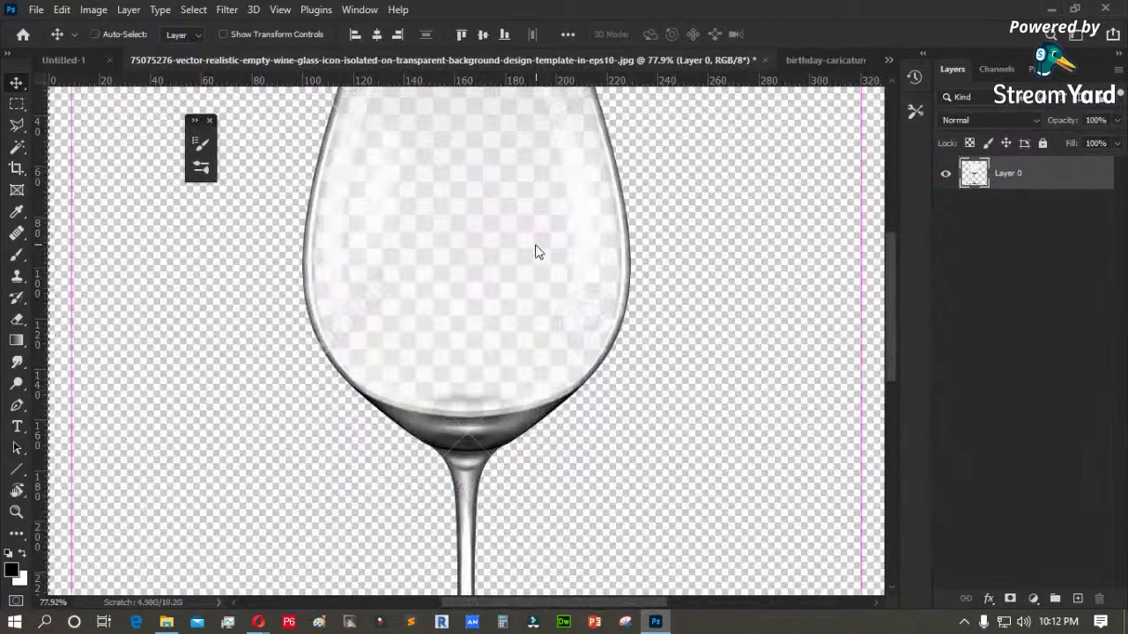
- Open download.jpg to examine its caricature of a woman seated at a table with a wine glass
key(ctrl+o)
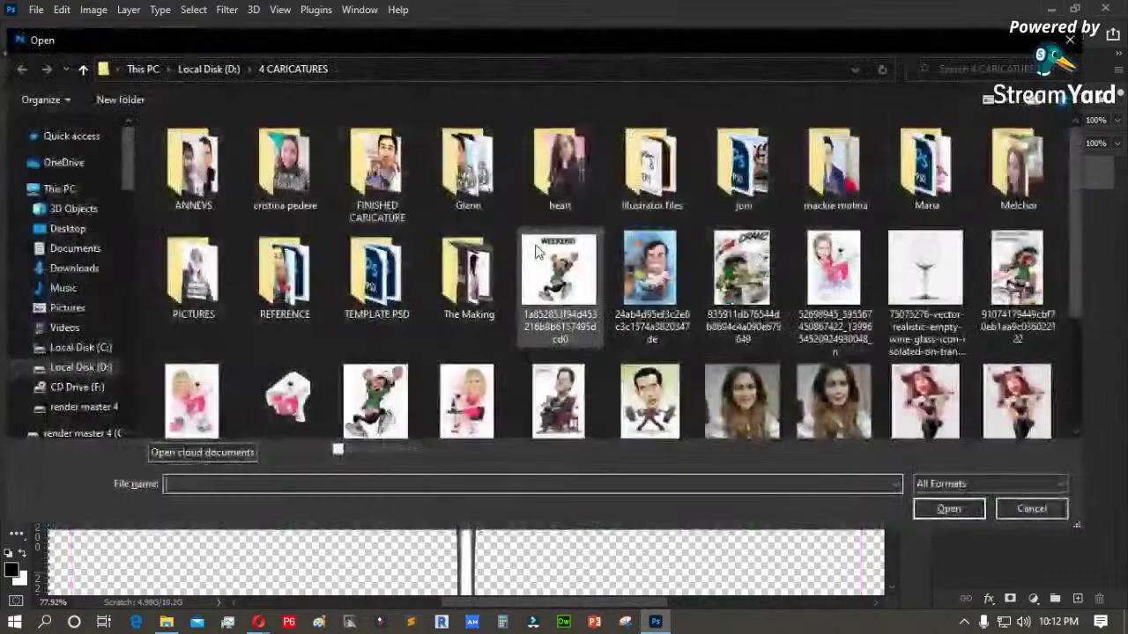
click(467, 399)
double_click(467, 399)
scroll(476, 394, up, 5)
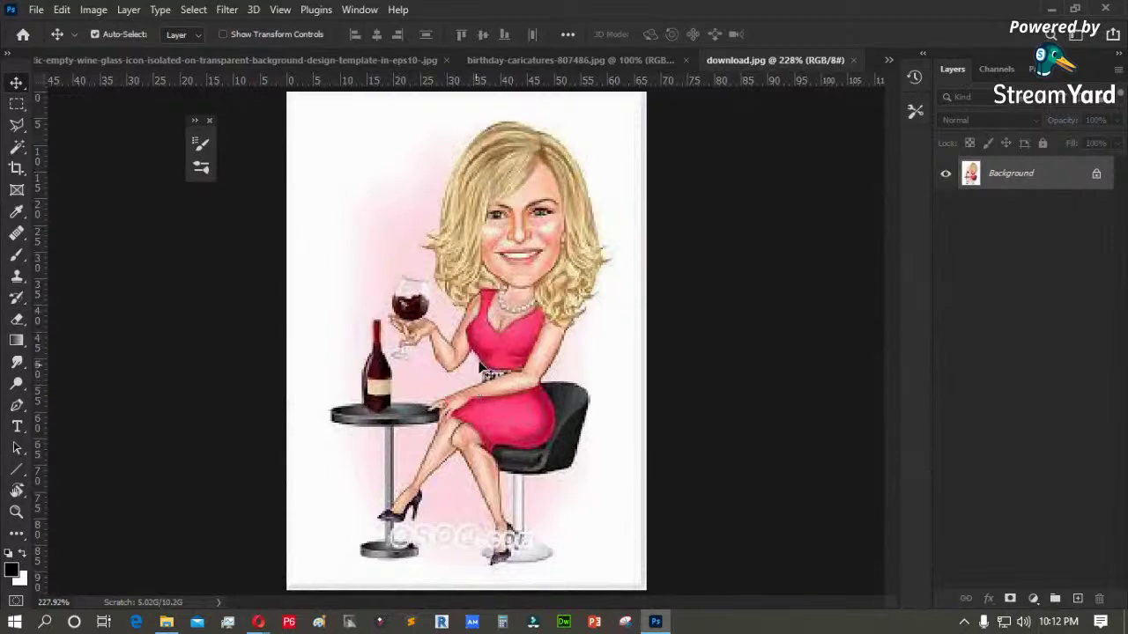
- In birthday-caricatures-807486.jpg, outline the woman's body, raised wine glass, legs and large glass bowl with the Polygonal Lasso and copy the area
click(528, 61)
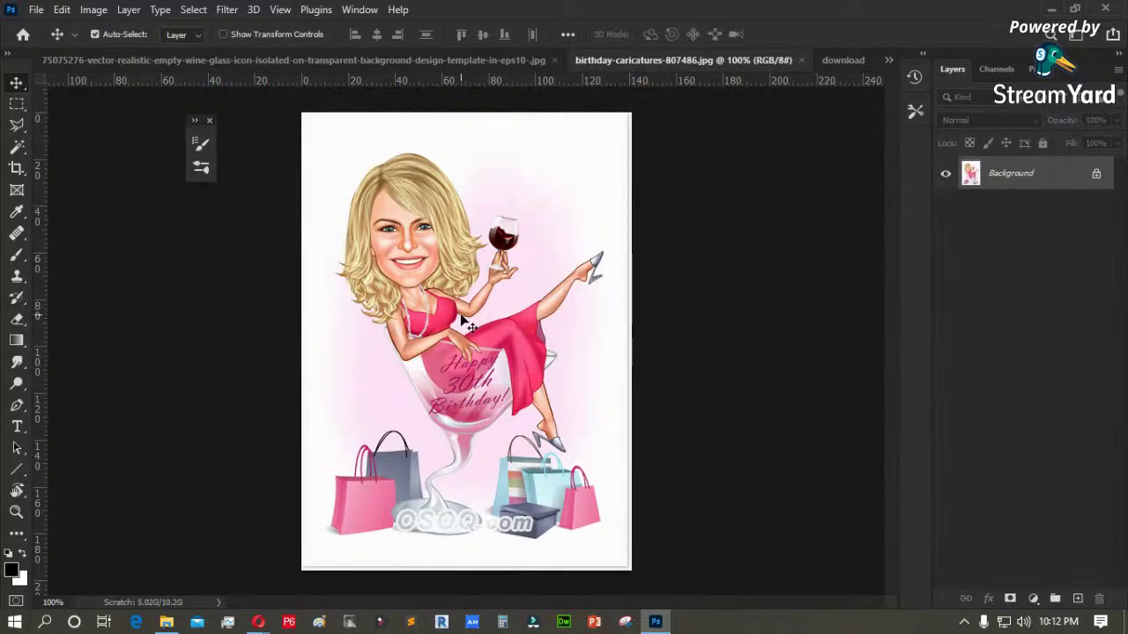
key(m)
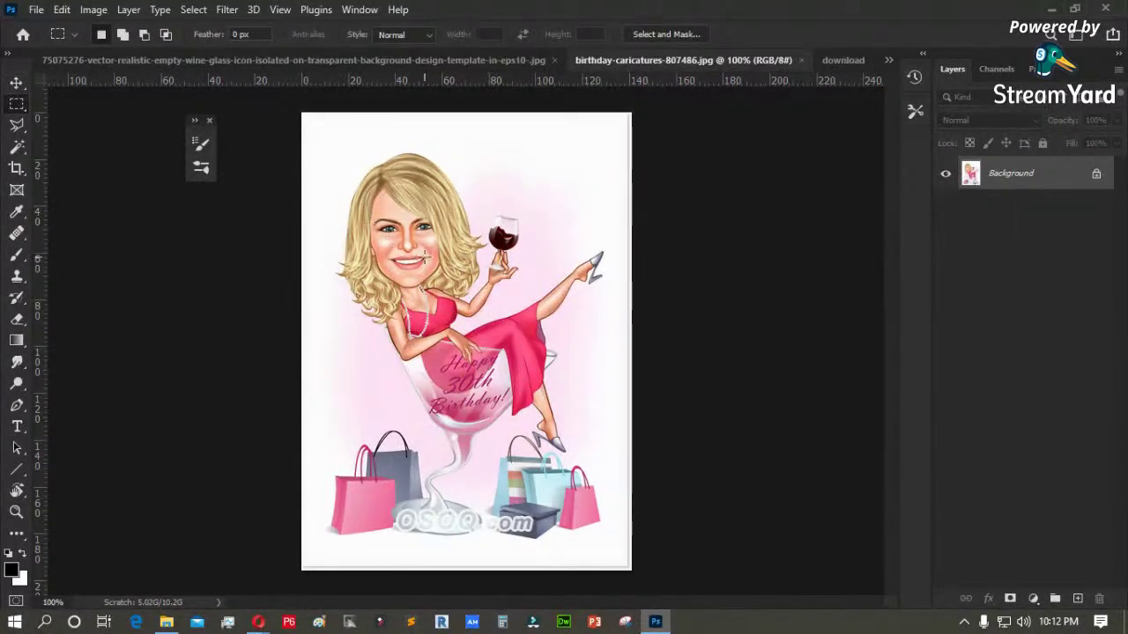
key(l)
click(586, 225)
click(555, 202)
click(486, 191)
click(473, 231)
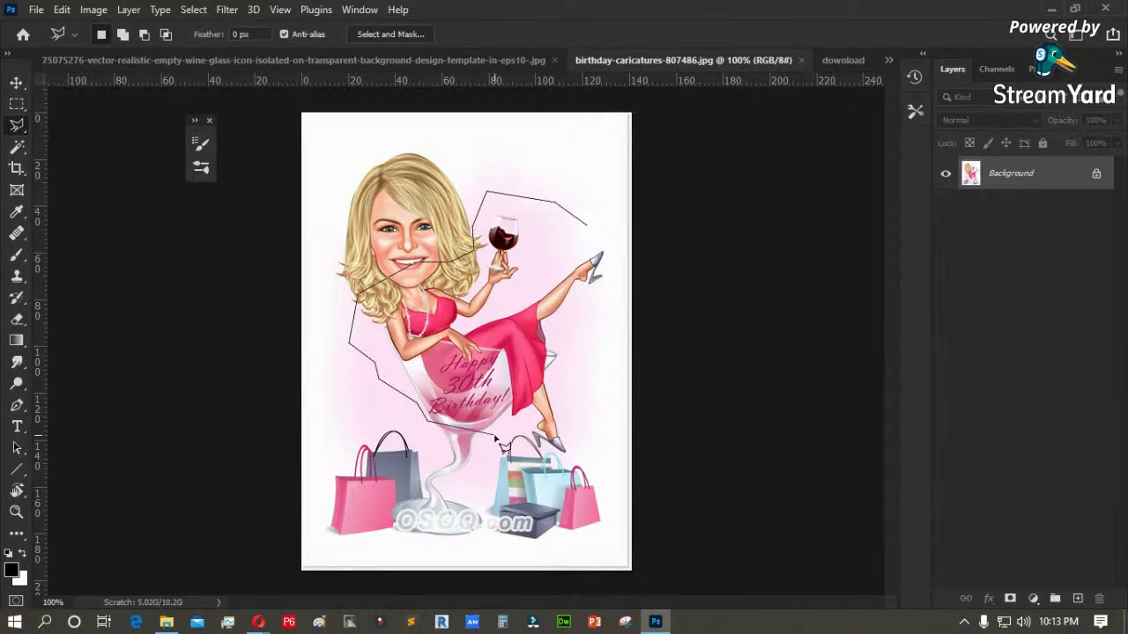
click(549, 459)
click(591, 456)
click(585, 374)
click(620, 285)
click(620, 235)
double_click(603, 214)
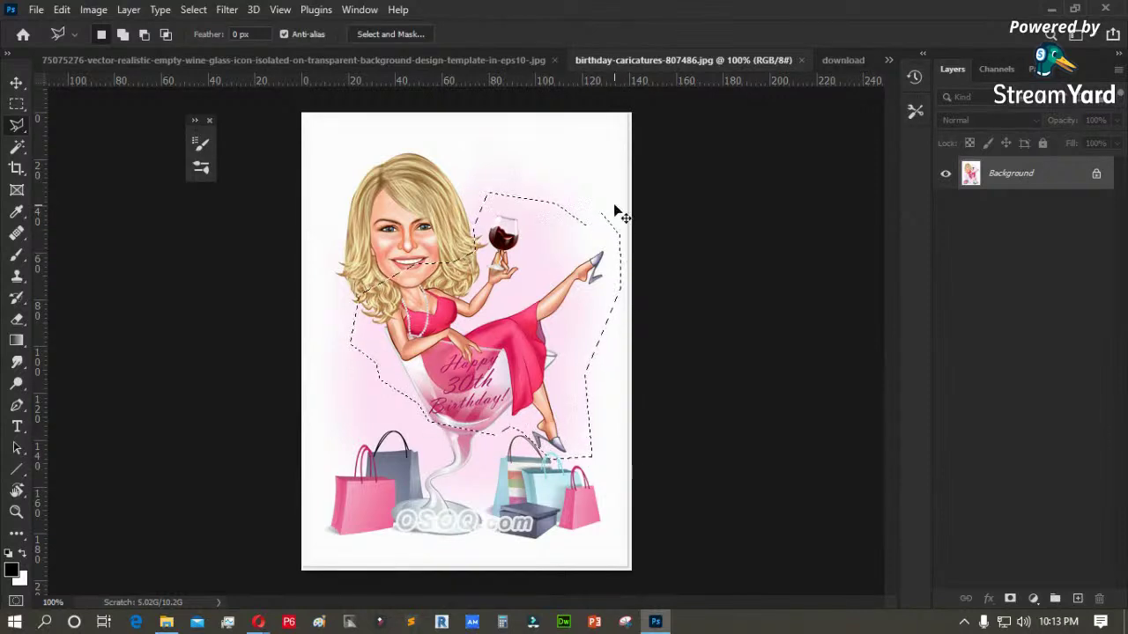
- Close the empty wine glass document and download.jpg
click(253, 60)
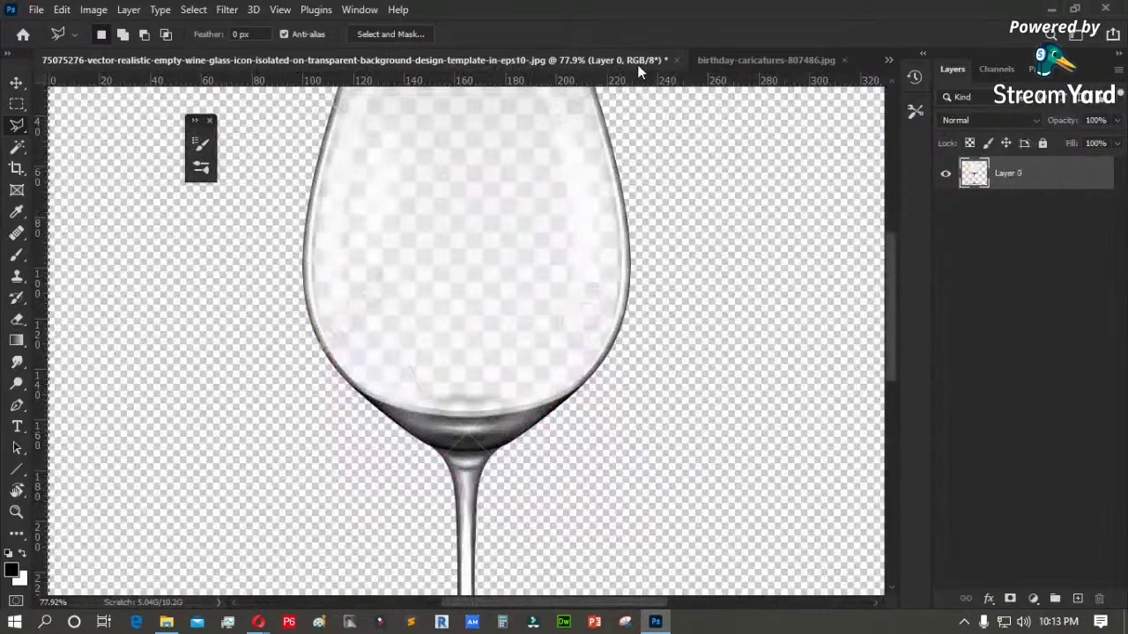
click(677, 59)
click(561, 242)
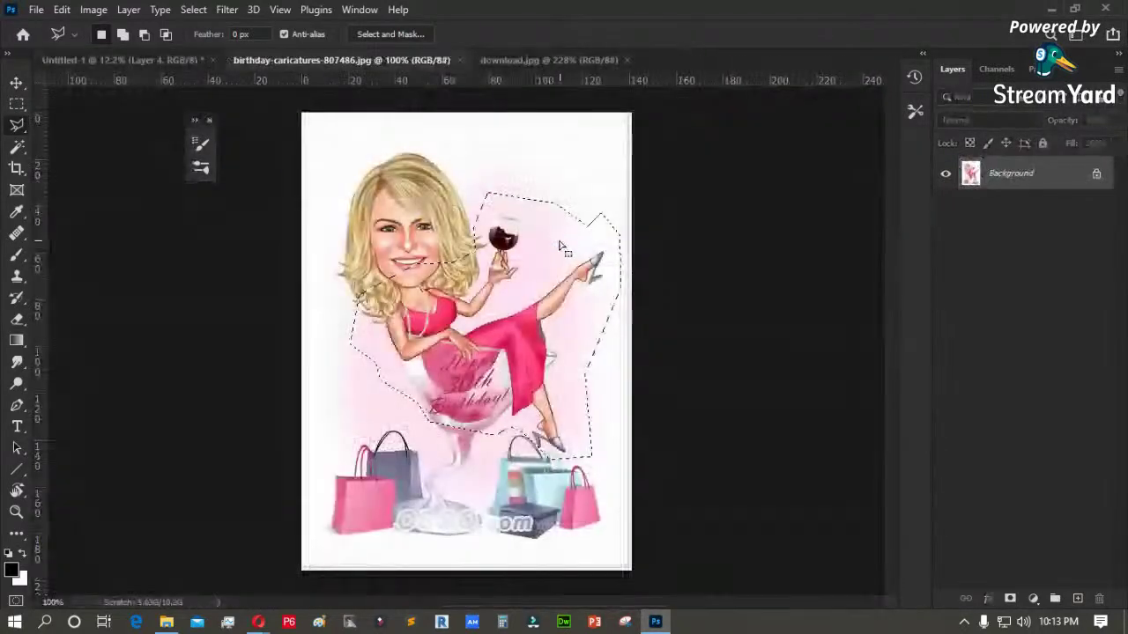
click(509, 60)
click(629, 60)
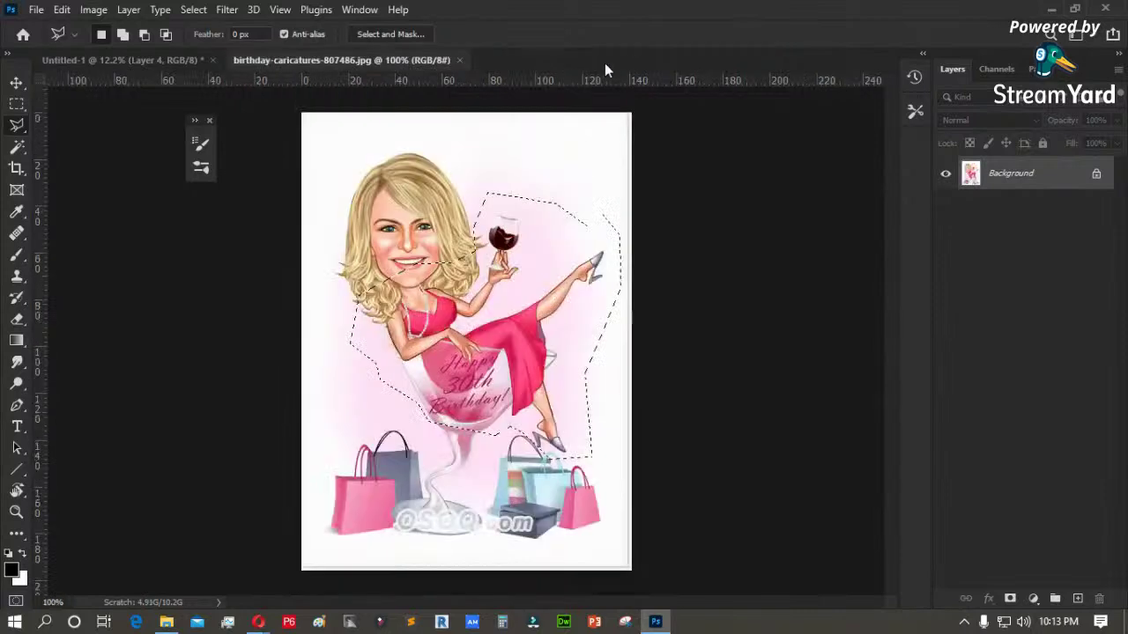
- Paste the copied caricature body into Untitled-1, enlarge it to more than 660%, and position it over the wine glass bowl
click(182, 60)
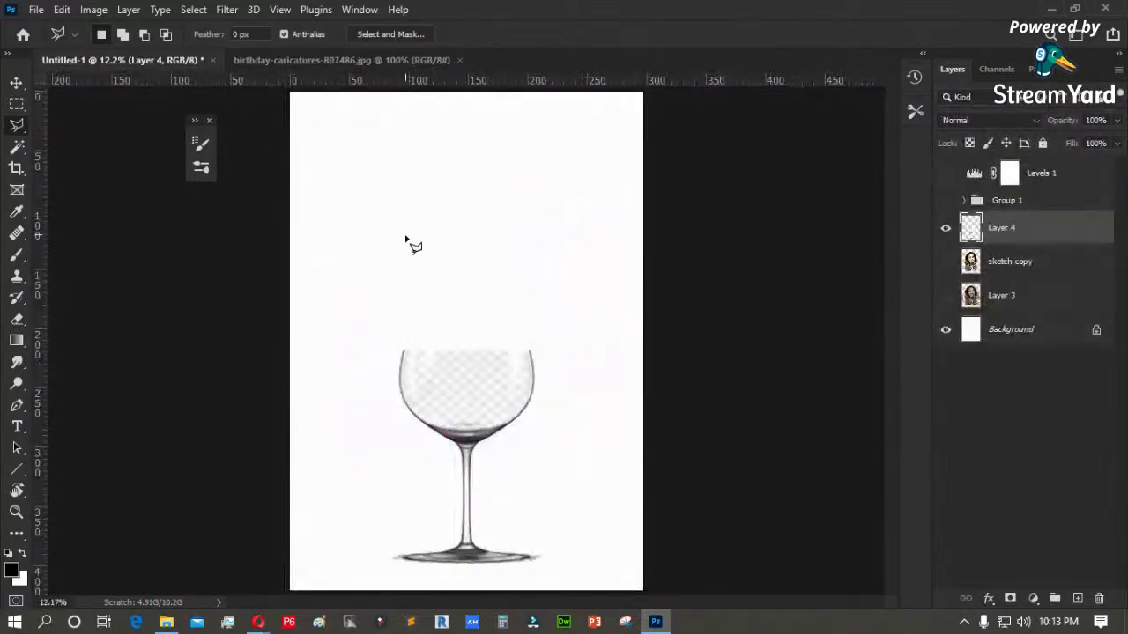
key(ctrl+v)
key(ctrl+t)
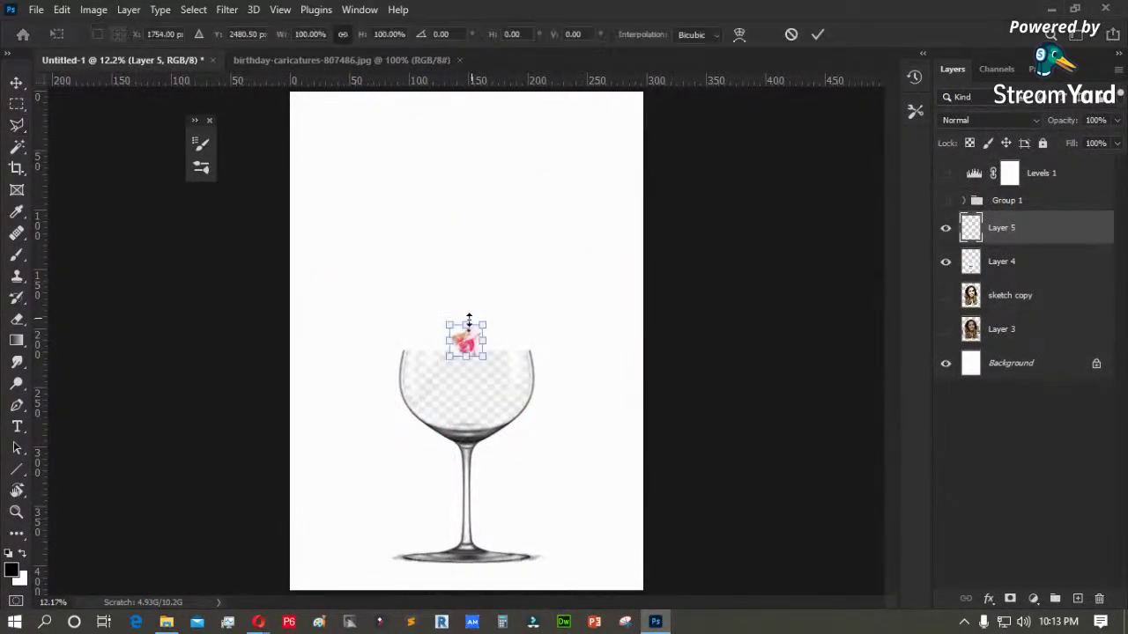
drag(446, 324, 262, 138)
drag(378, 237, 496, 304)
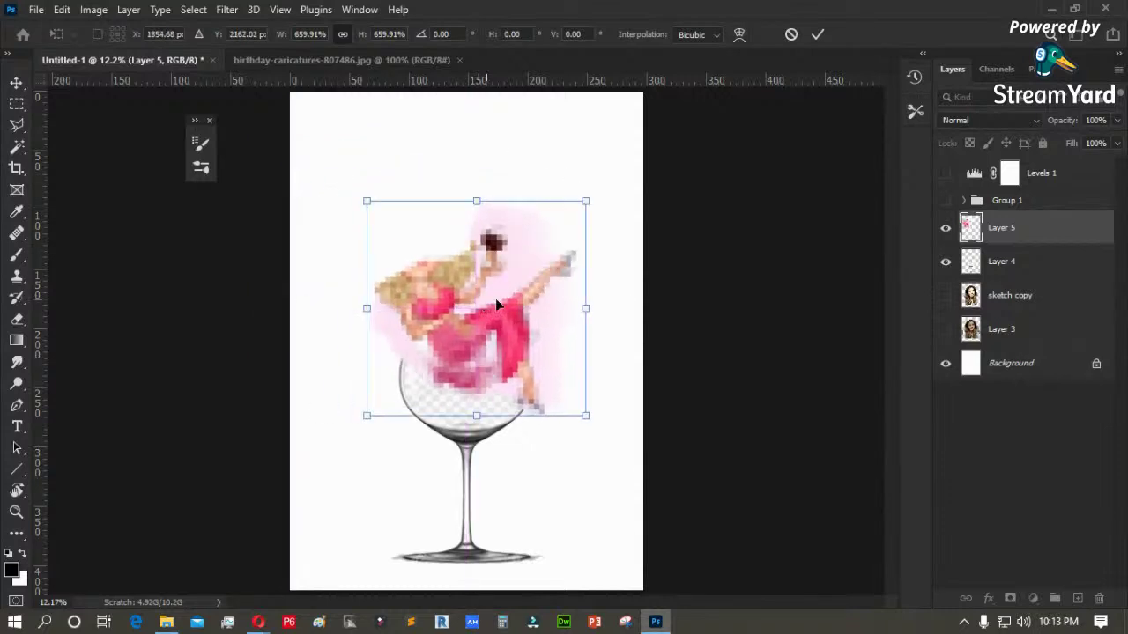
drag(585, 415, 669, 470)
drag(505, 396, 490, 363)
key(Return)
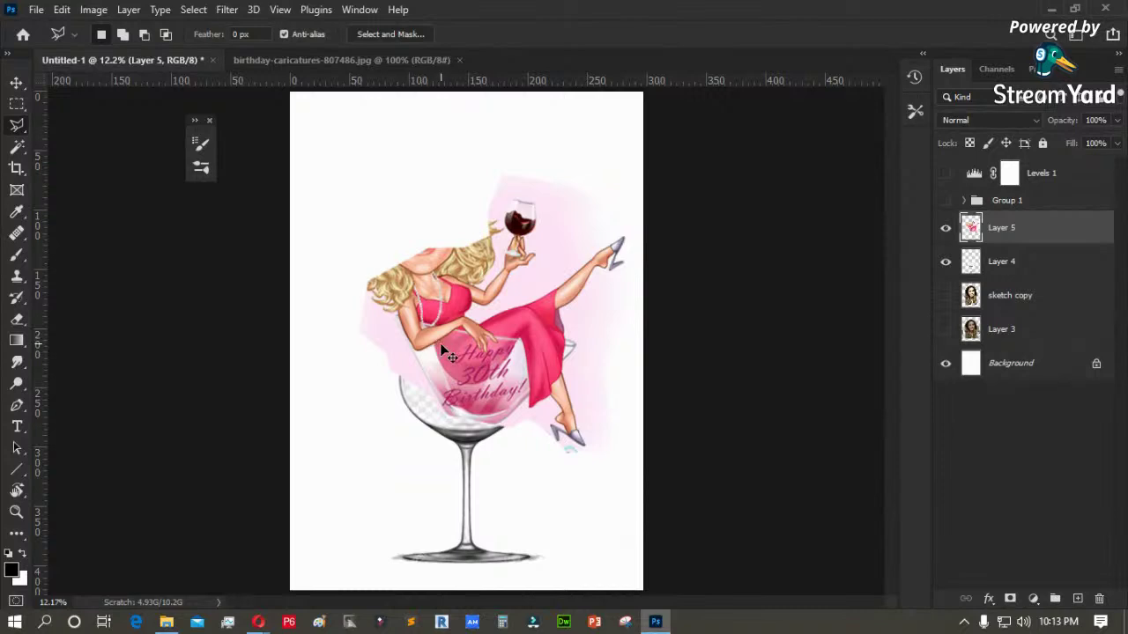
- Enlarge the pasted body to about 110.5% width and 109.5% height, aligning its glass bowl with the top of the wine glass stem
key(ctrl+t)
drag(360, 449, 342, 467)
drag(438, 401, 429, 403)
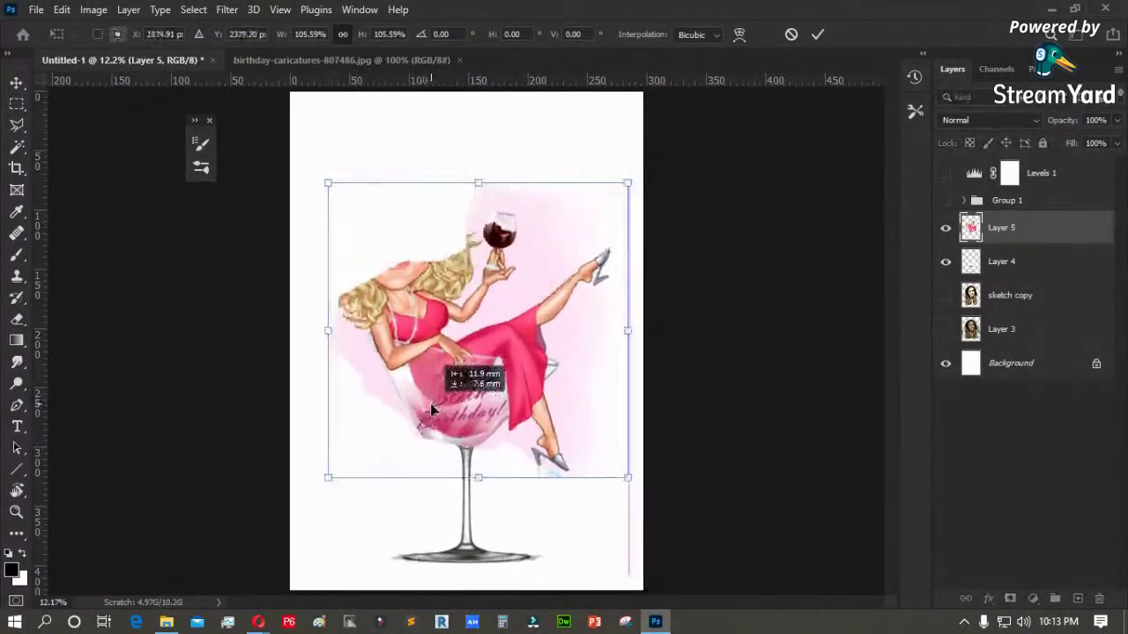
drag(629, 335, 644, 333)
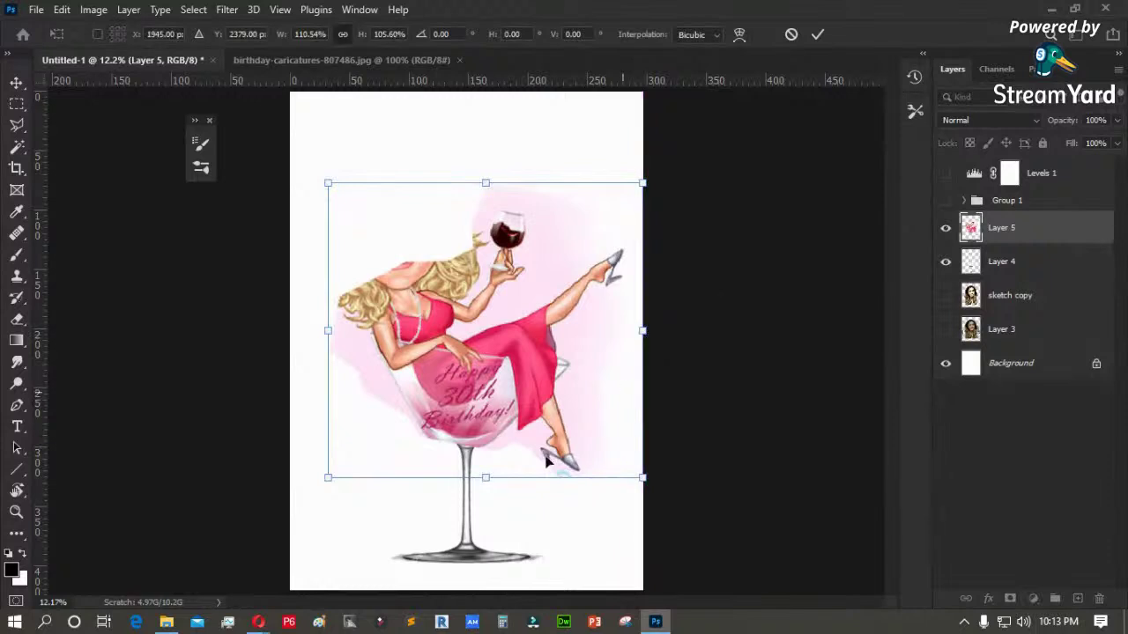
drag(481, 475, 483, 488)
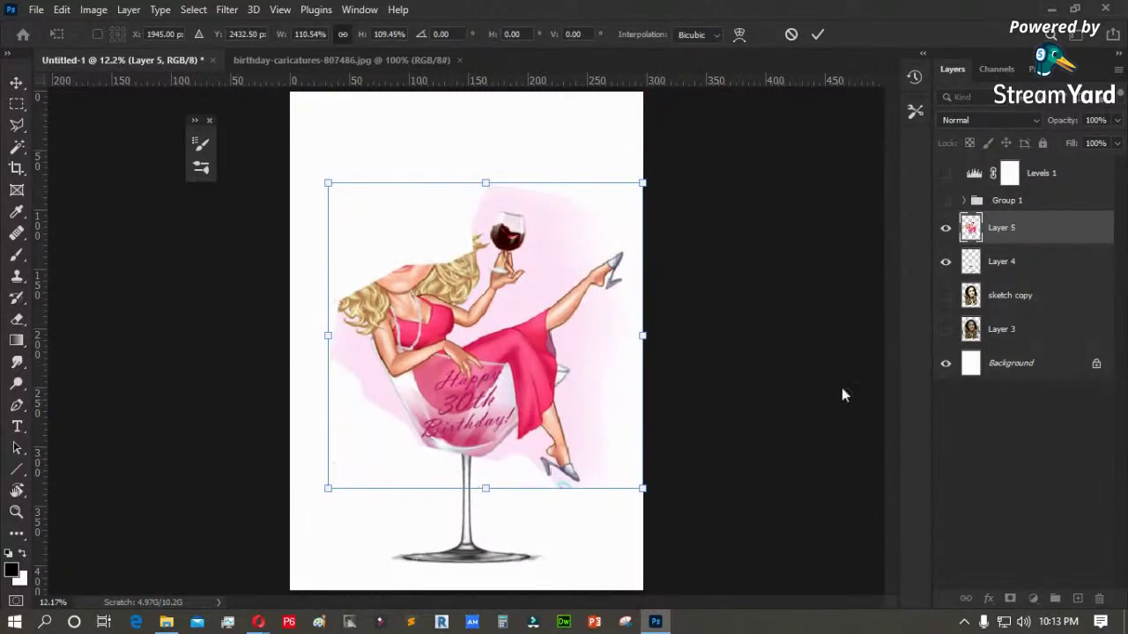
key(Return)
- Hide the wine glass on Layer 4 and outline the resting forearm's underside, elbow and upper arm on Layer 5 with the Polygonal Lasso
key(l)
click(947, 264)
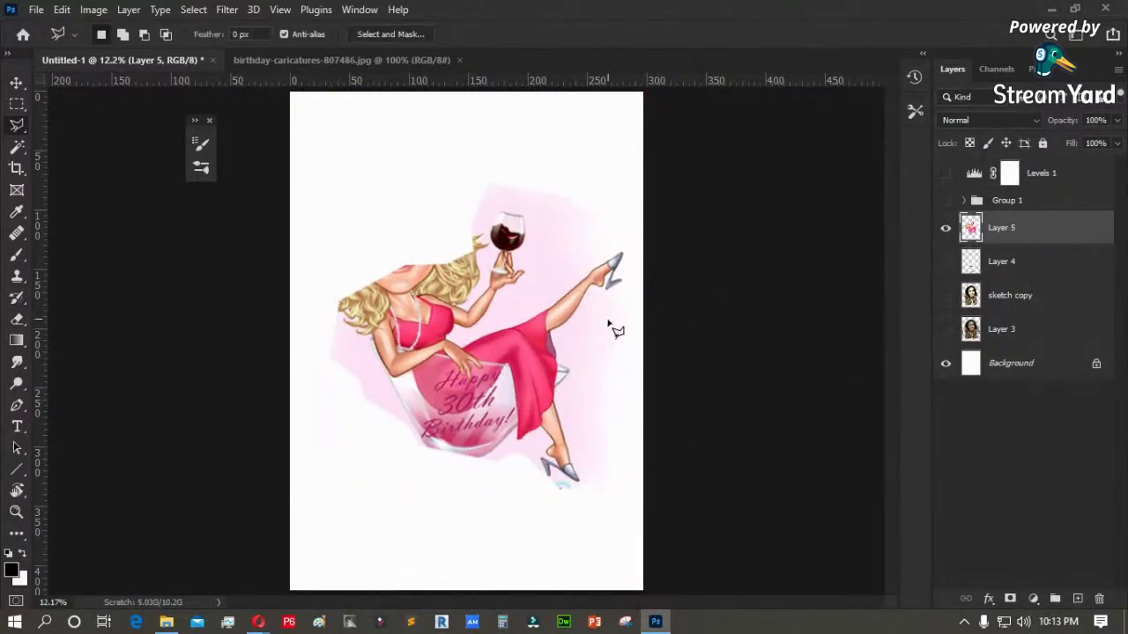
key(z)
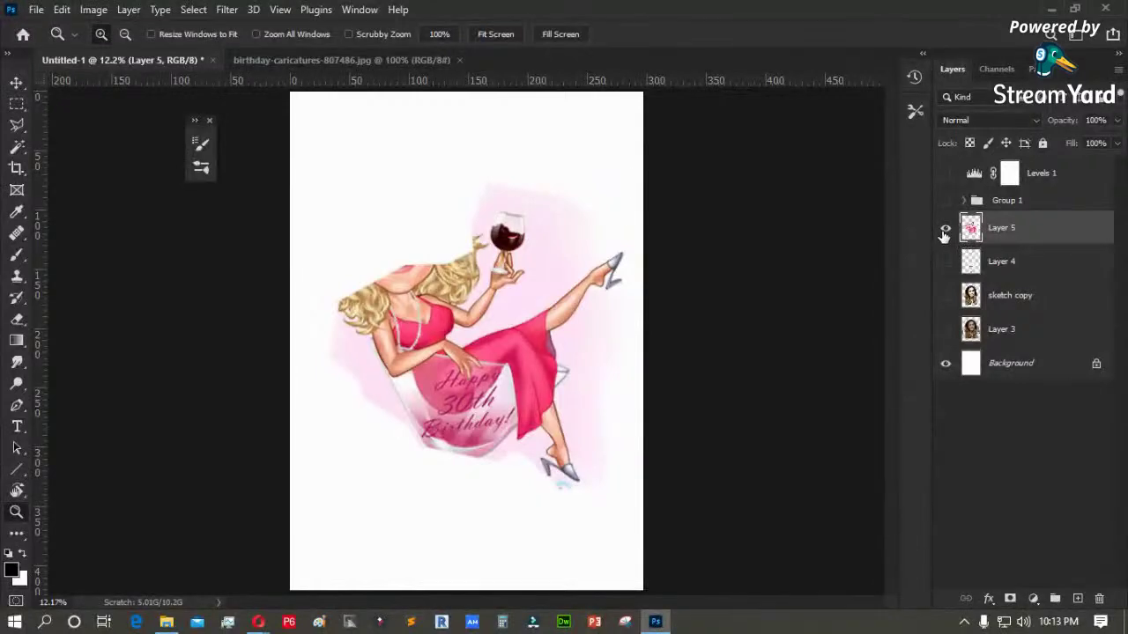
drag(488, 219, 388, 315)
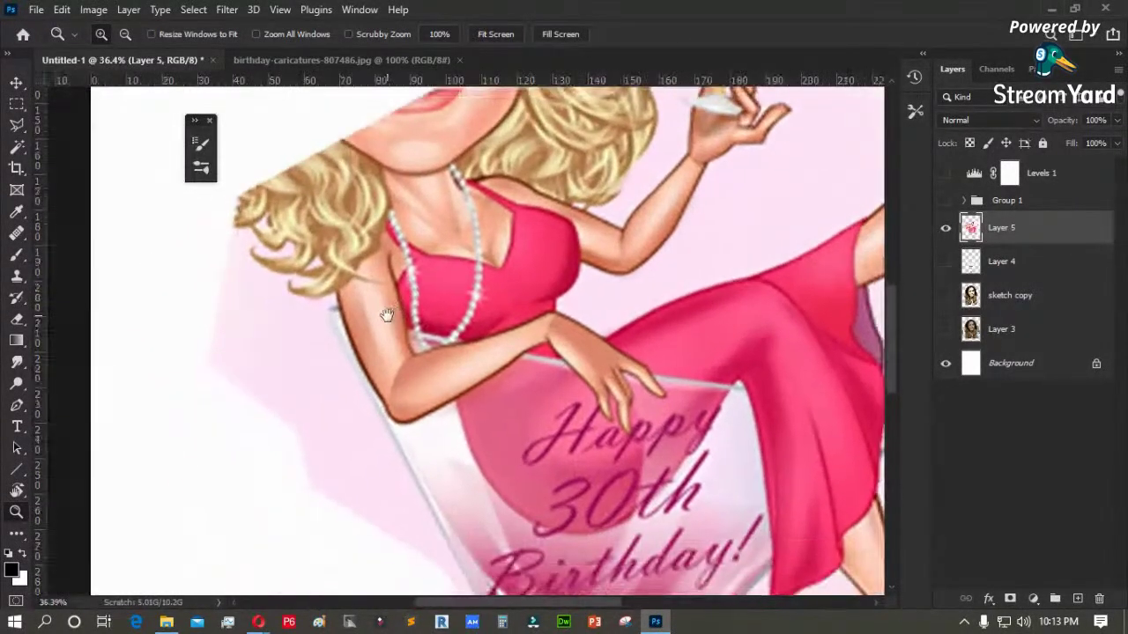
drag(175, 191, 449, 417)
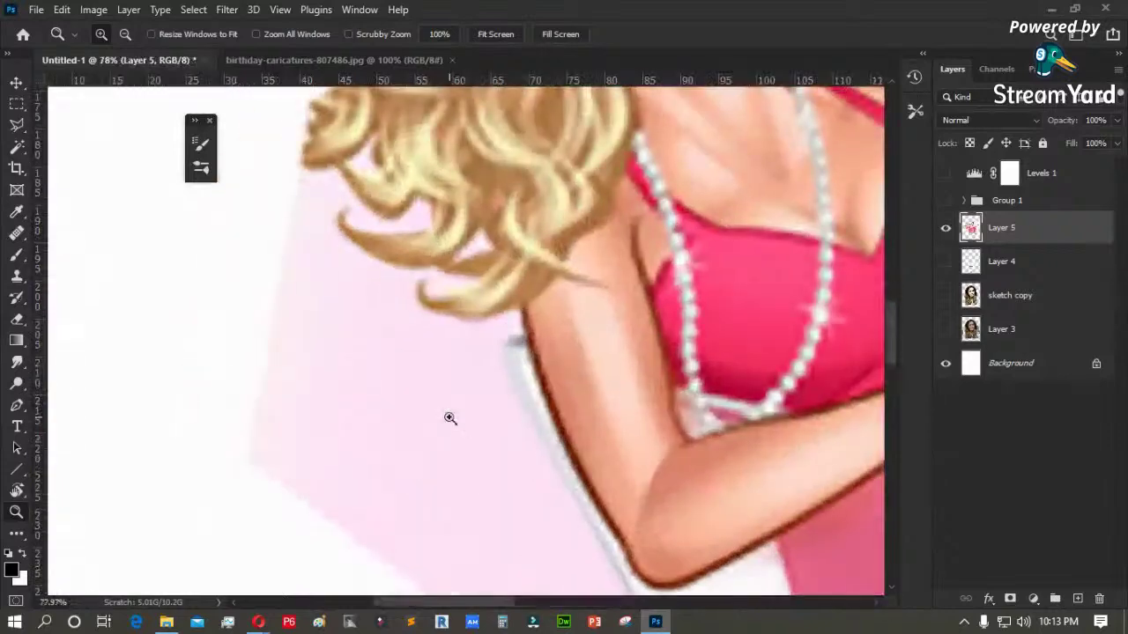
key(l)
drag(574, 359, 433, 184)
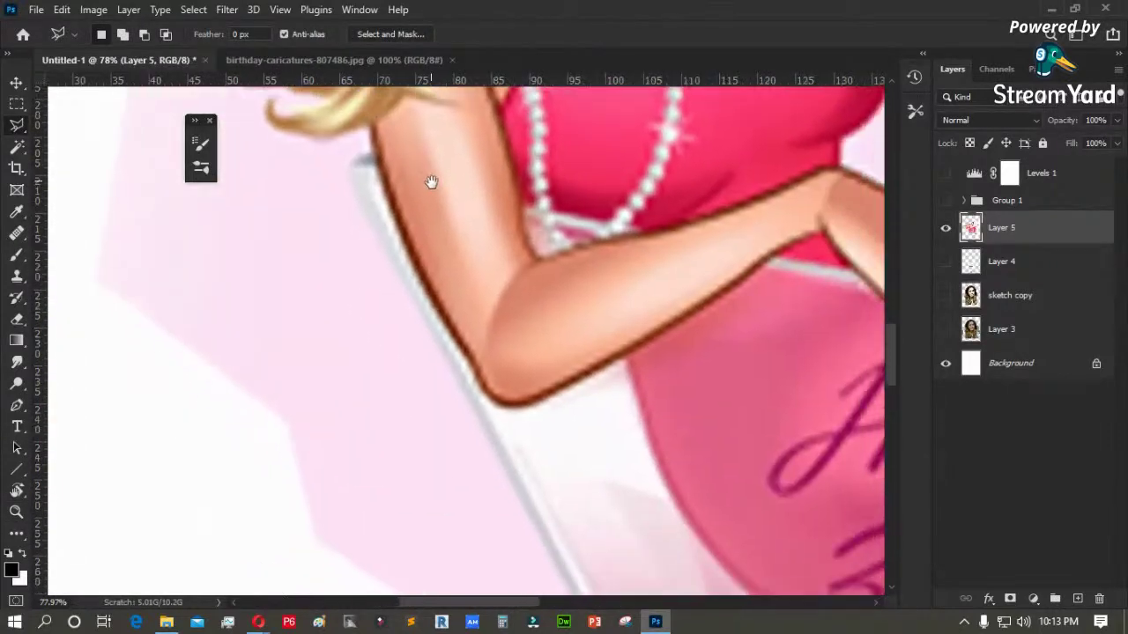
click(620, 362)
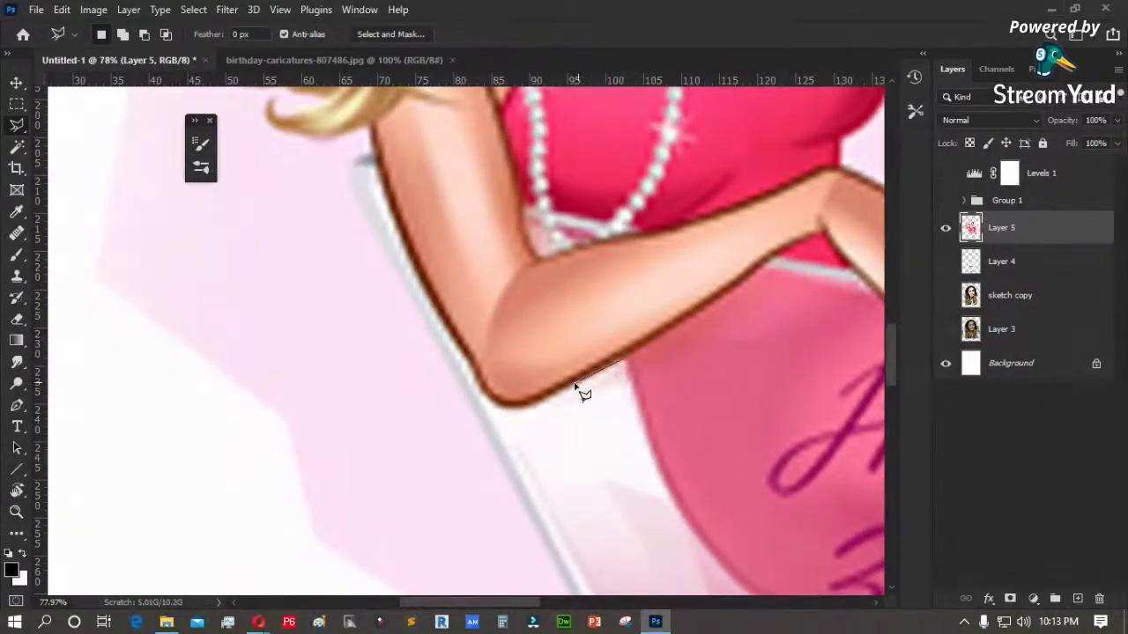
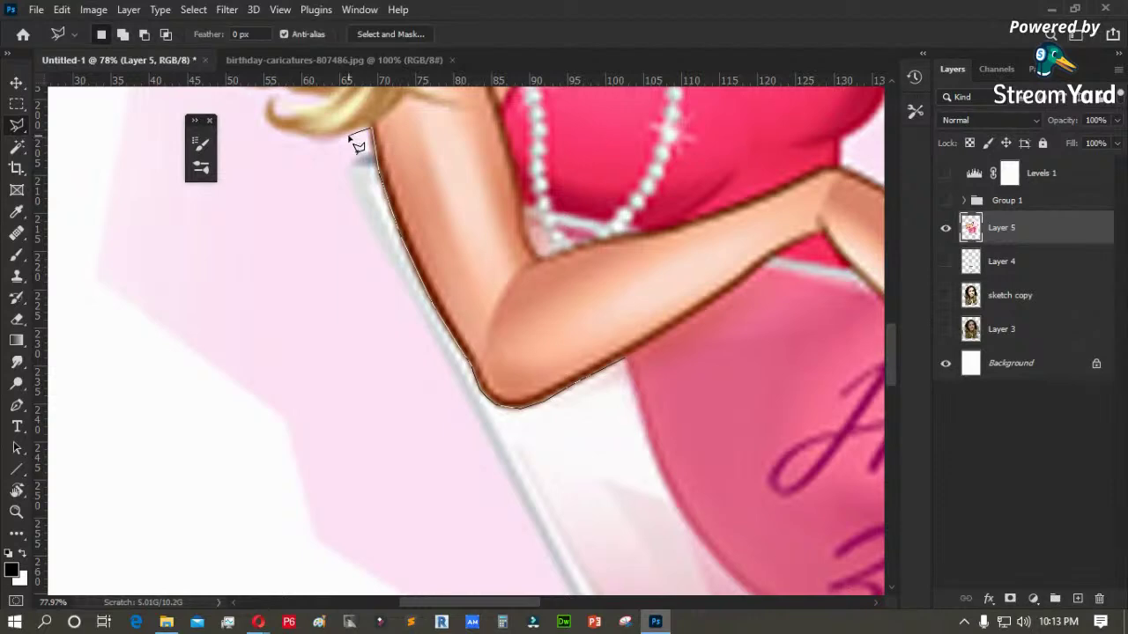
- Extend the lasso outline through the white area around the outer side and underside of the glass bowl
click(195, 267)
click(183, 412)
drag(234, 488, 196, 156)
click(256, 383)
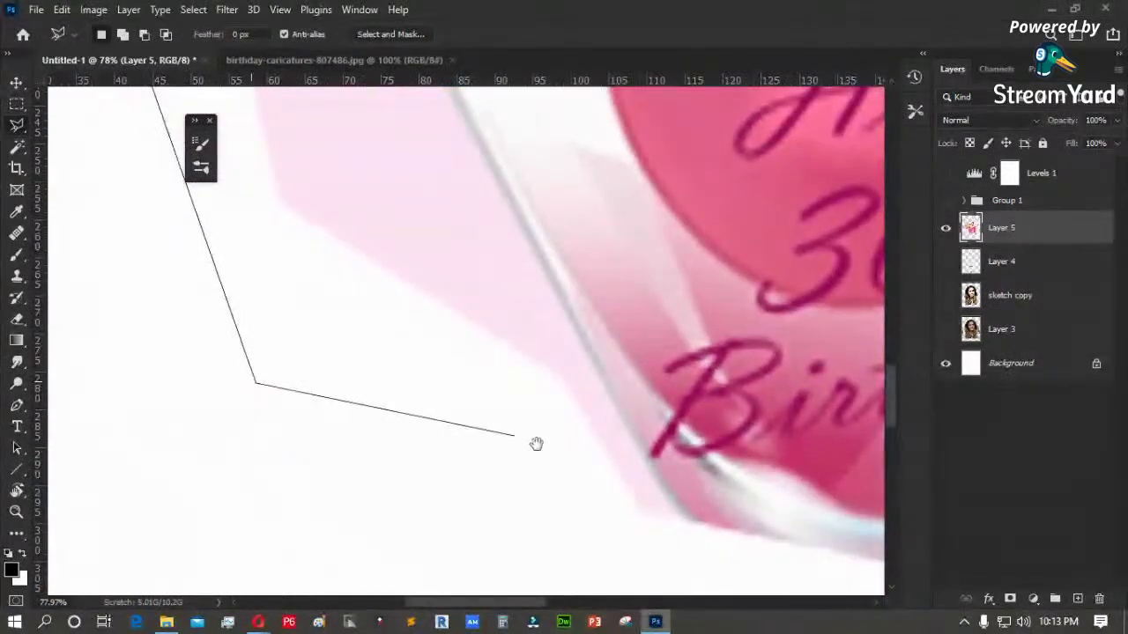
drag(535, 443, 378, 365)
click(383, 411)
drag(743, 517, 529, 455)
click(541, 452)
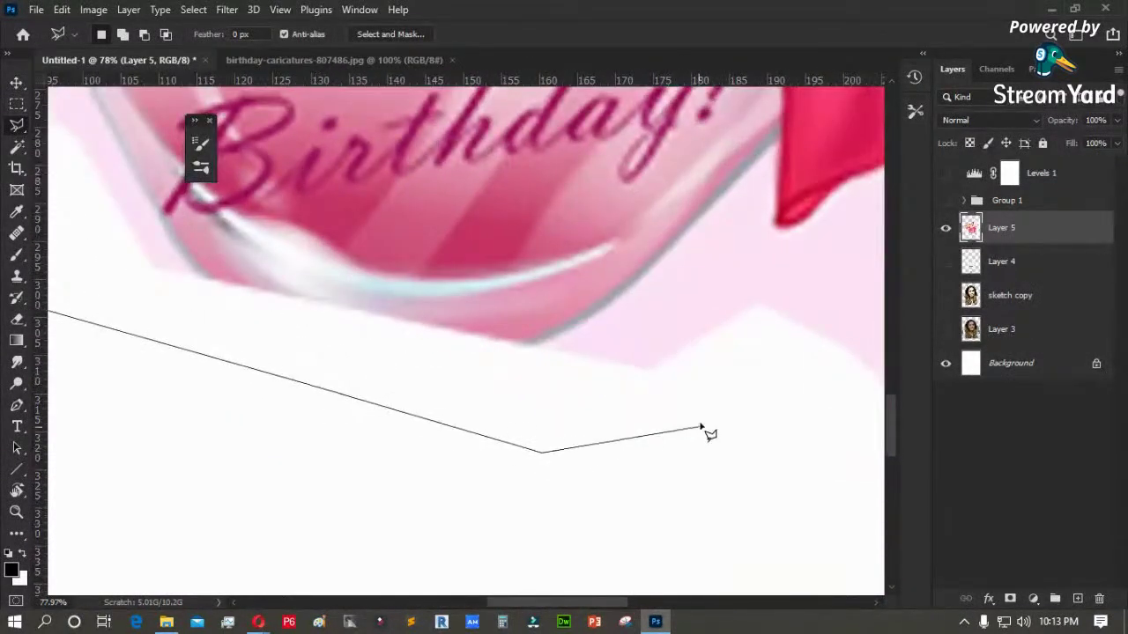
click(702, 427)
- Continue the lasso outline past the dress hem and up the dress edge beside the glass bowl
drag(723, 376, 431, 491)
click(495, 482)
click(454, 388)
click(480, 330)
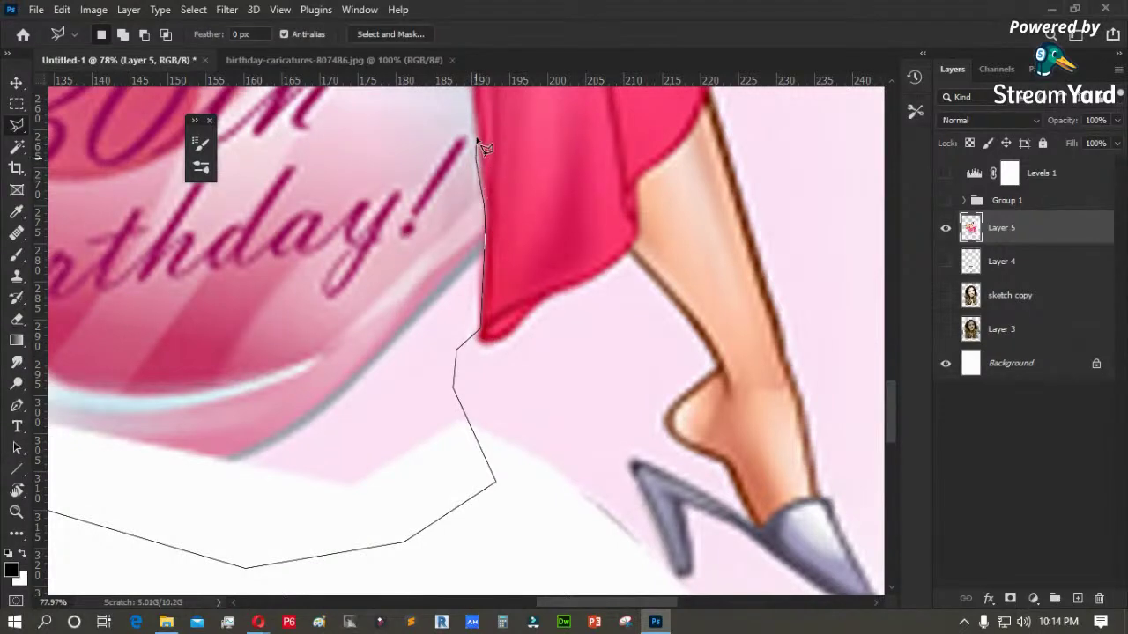
scroll(484, 348, up, 3)
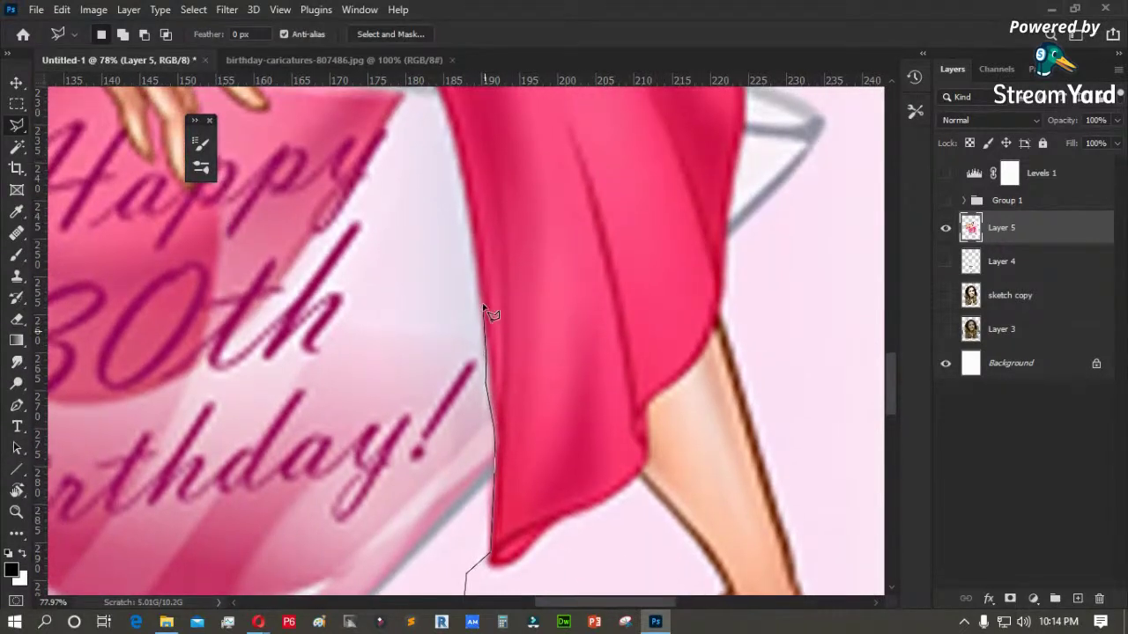
drag(533, 283, 607, 369)
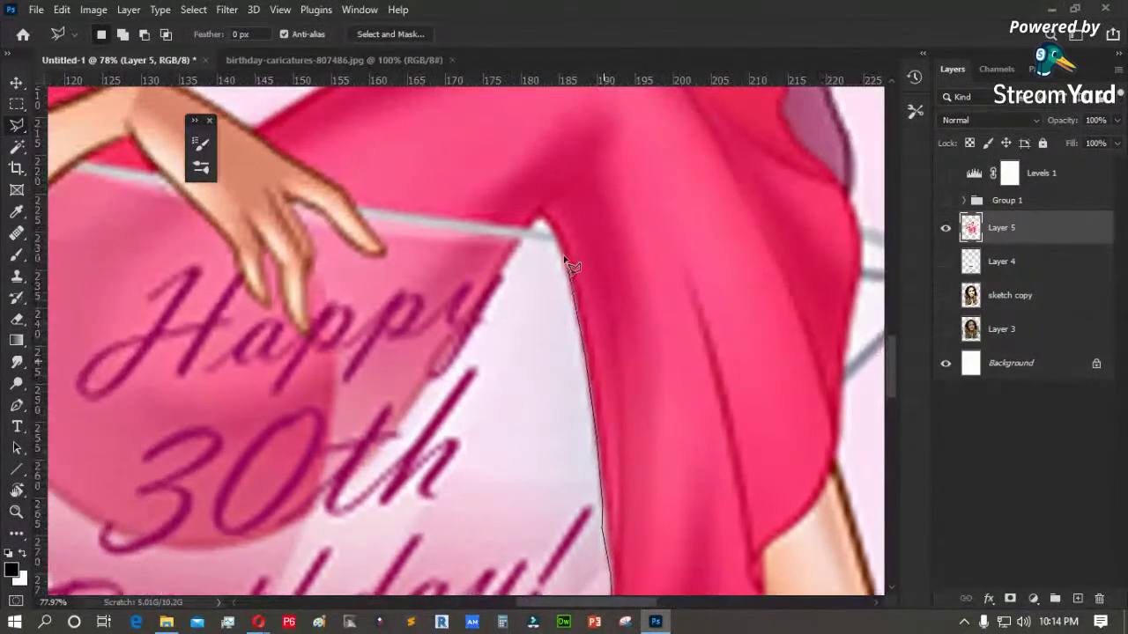
- Trace the lasso outline along the curved edge of the pink circle and close it at the forearm
click(518, 238)
click(459, 336)
click(410, 411)
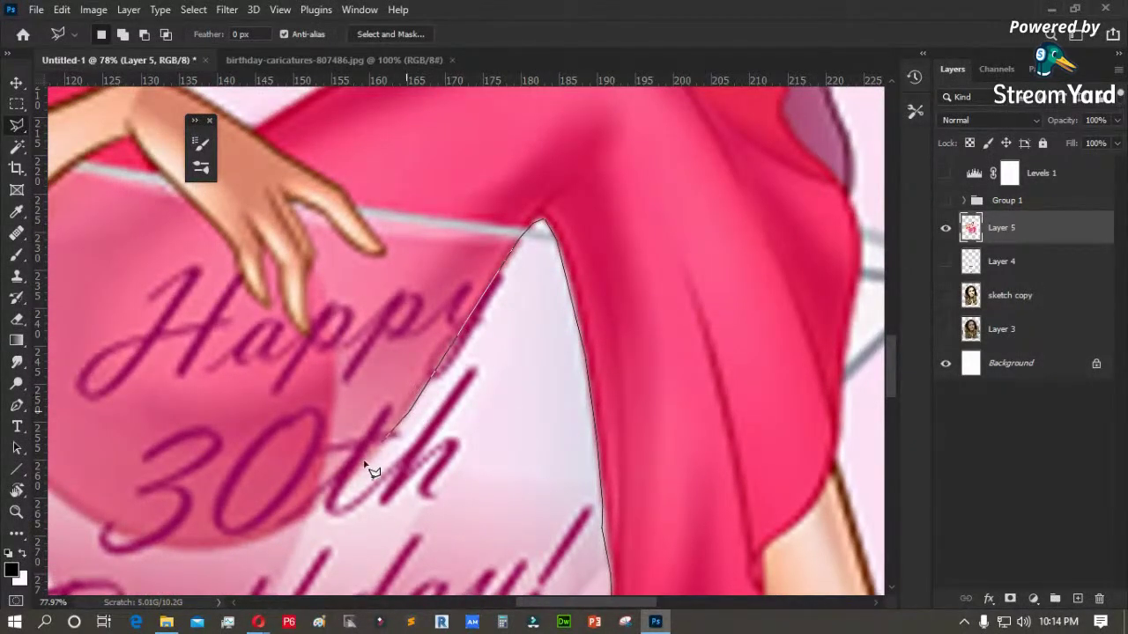
click(336, 498)
click(195, 550)
drag(181, 536, 413, 482)
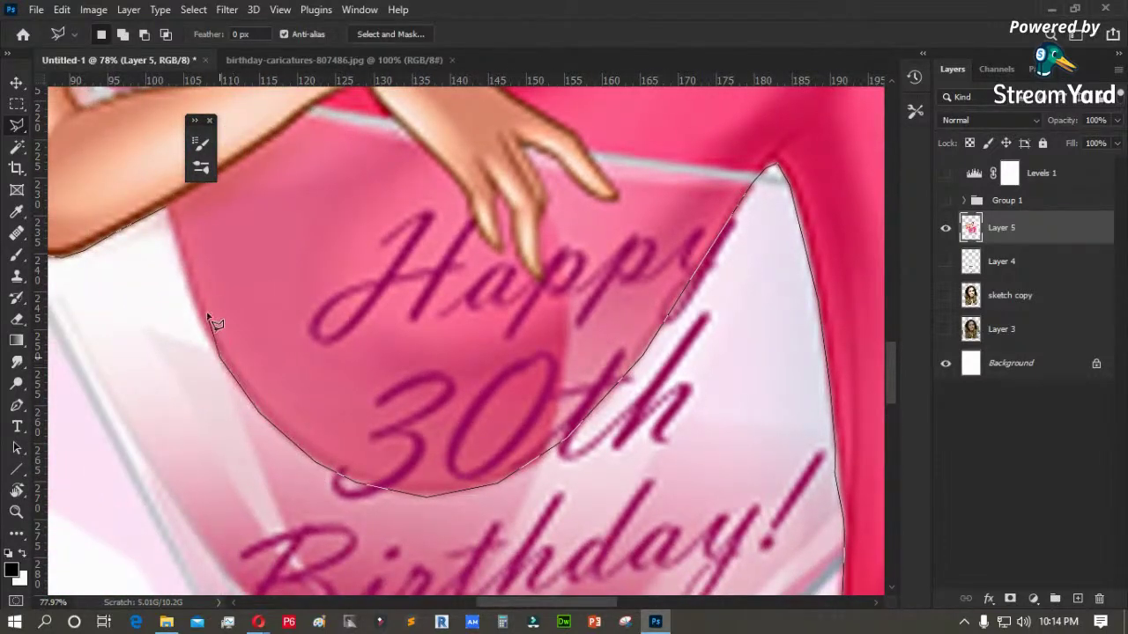
click(169, 213)
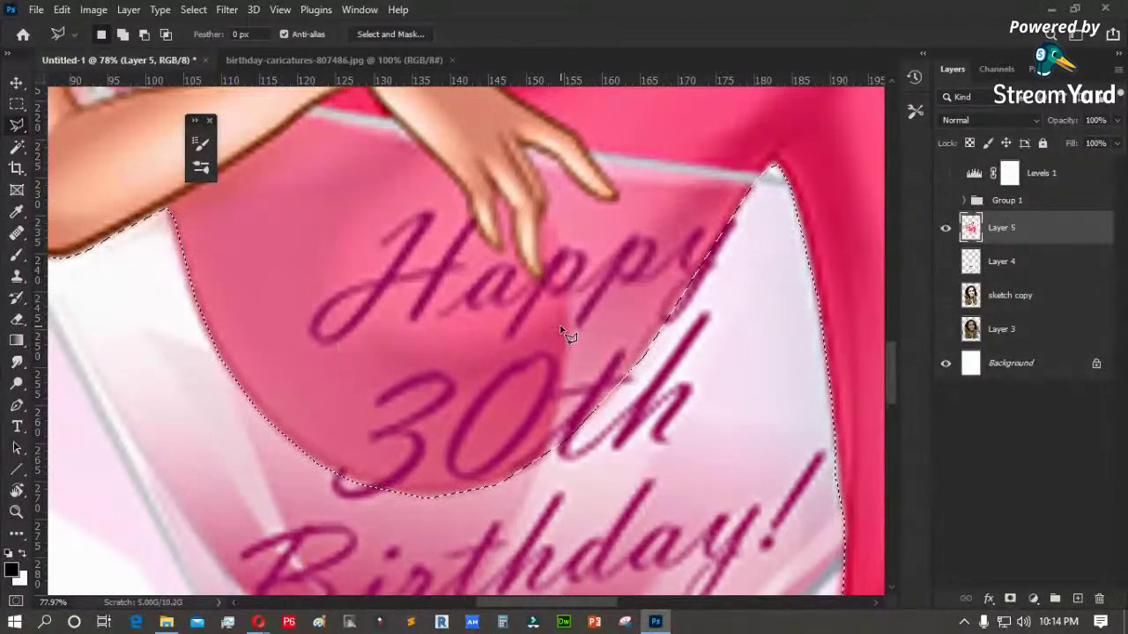
- Delete the selected glass bowl area from Layer 5 and deselect
key(Delete)
key(m)
key(ctrl+d)
- Sample the dark pink around the "30" as the foreground colour and choose a soft round brush at 35 px
key(i)
click(498, 413)
key(b)
right_click(497, 408)
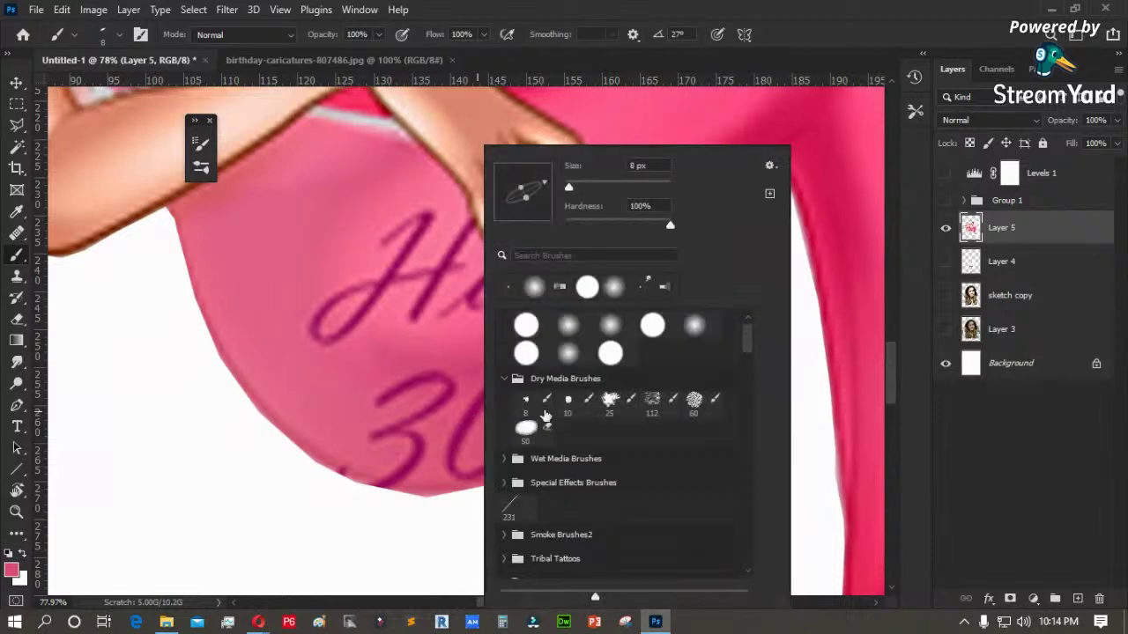
click(398, 376)
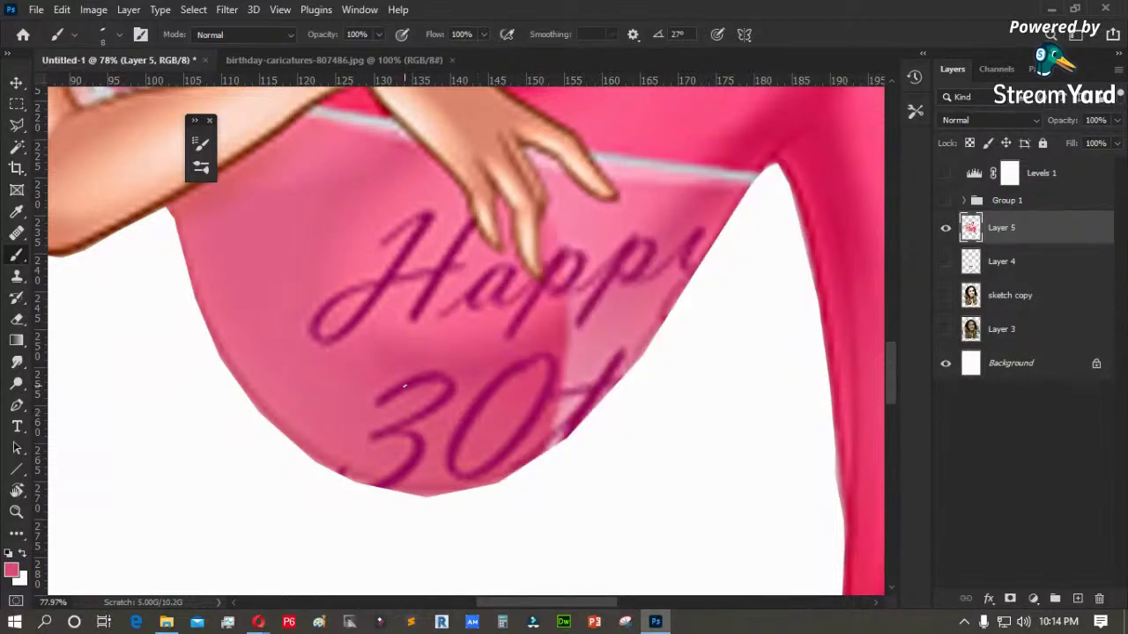
right_click(409, 384)
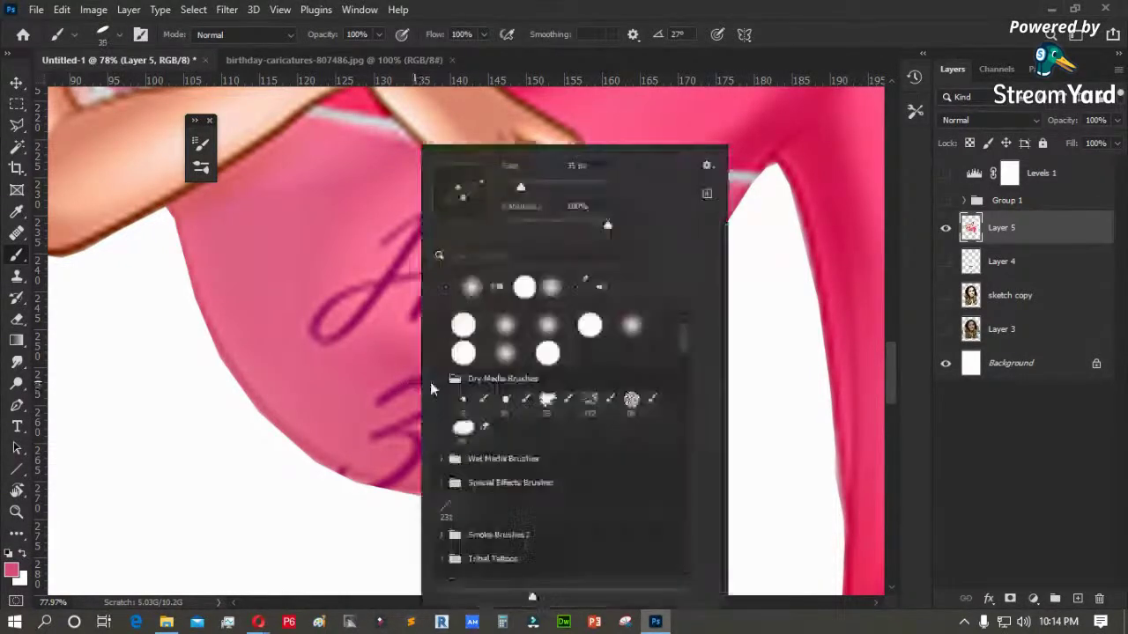
click(510, 326)
key(Escape)
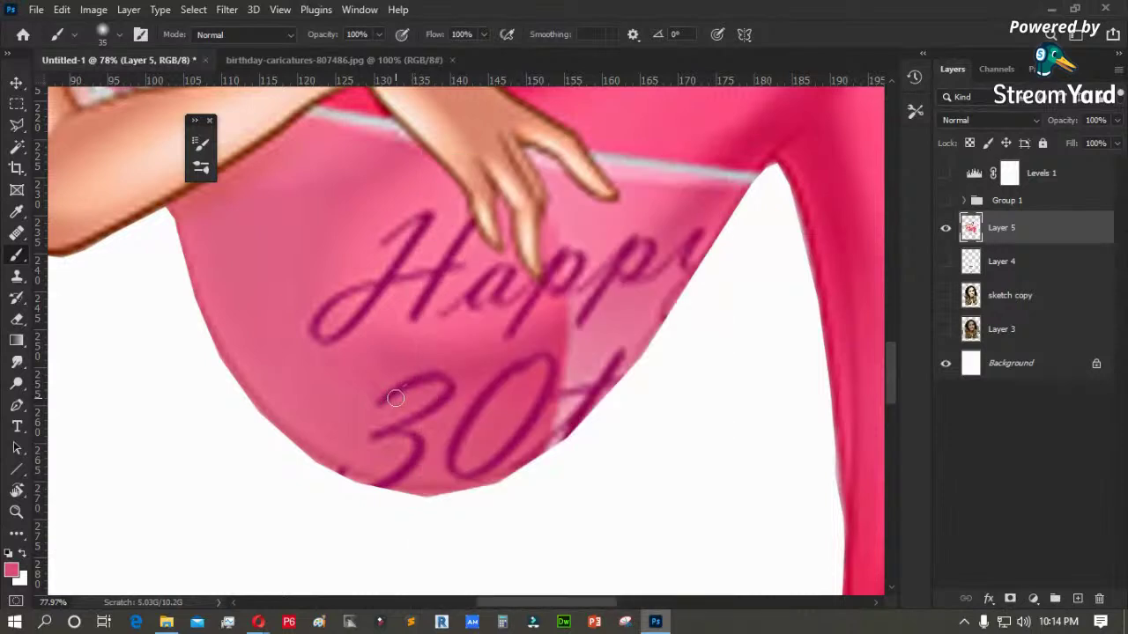
- Paint over the "30" in the pink circle, bringing back the edge selection and enlarging the brush to 80 px
mouse_move(430, 381)
mouse_down()
mouse_move(406, 395)
mouse_move(416, 380)
mouse_move(395, 406)
mouse_move(394, 389)
mouse_move(319, 376)
mouse_move(392, 447)
mouse_up()
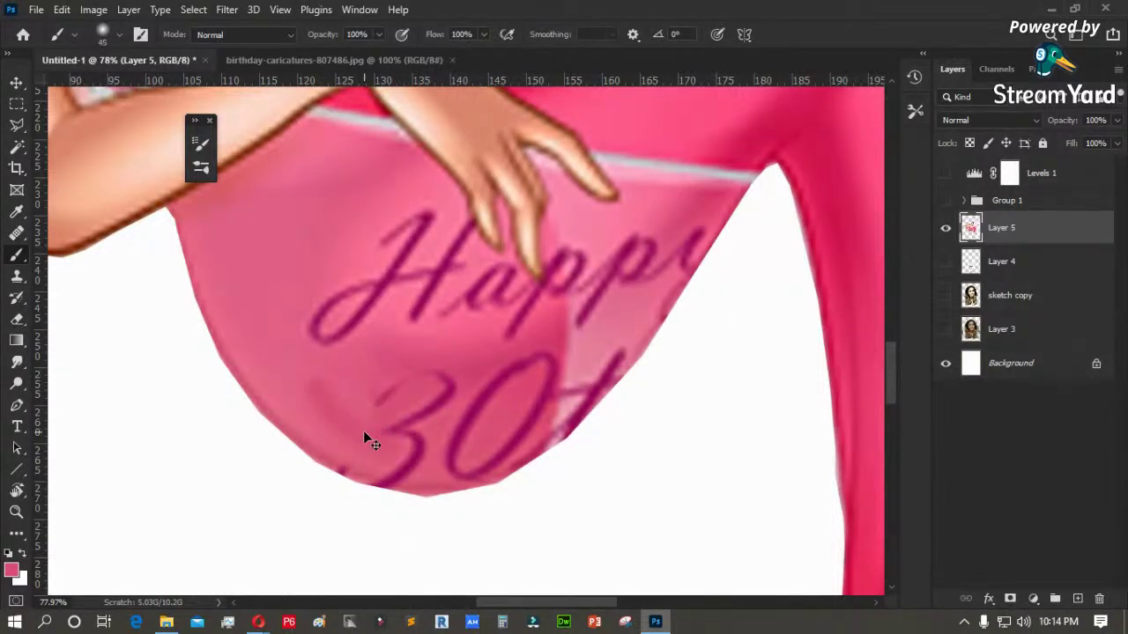
mouse_move(476, 392)
mouse_down()
mouse_move(511, 373)
mouse_move(466, 396)
mouse_move(446, 384)
mouse_move(398, 398)
mouse_up()
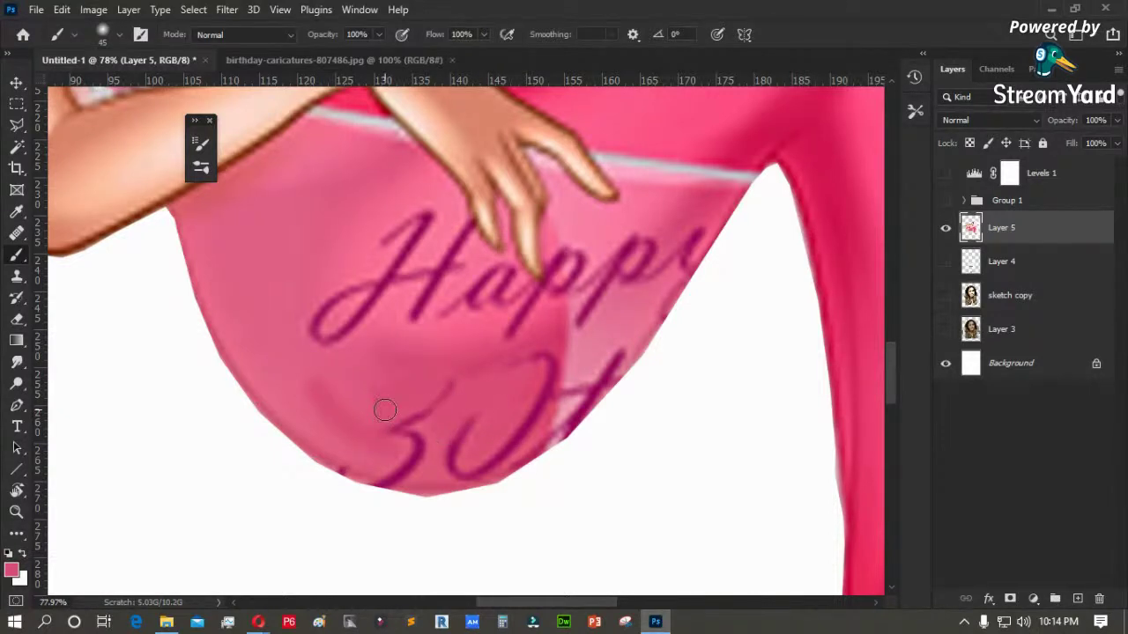
key(v)
key(ctrl+h)
key(b)
mouse_move(484, 473)
mouse_down()
mouse_move(408, 479)
mouse_move(454, 466)
mouse_move(482, 472)
mouse_move(514, 440)
mouse_move(522, 383)
mouse_move(495, 433)
mouse_move(527, 372)
mouse_move(516, 437)
mouse_move(510, 375)
mouse_move(394, 451)
mouse_move(413, 461)
mouse_move(352, 476)
mouse_move(383, 442)
mouse_move(479, 431)
mouse_up()
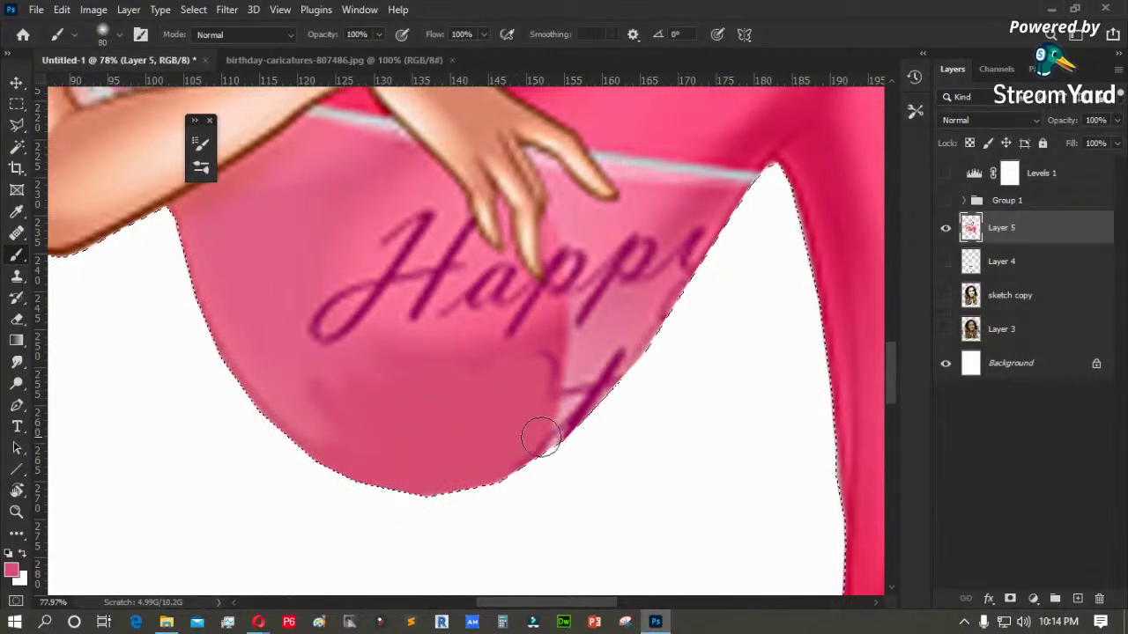
- Sample a lighter pink and paint over the "t" and the pale patches along the circle's lower edge
key(i)
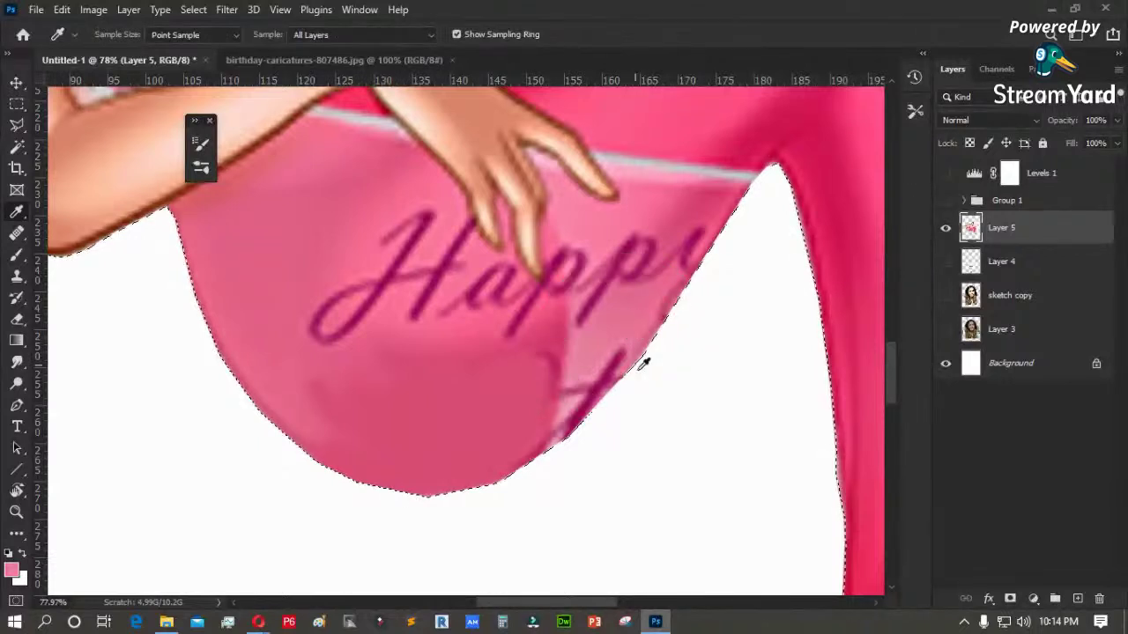
key(b)
drag(670, 304, 605, 377)
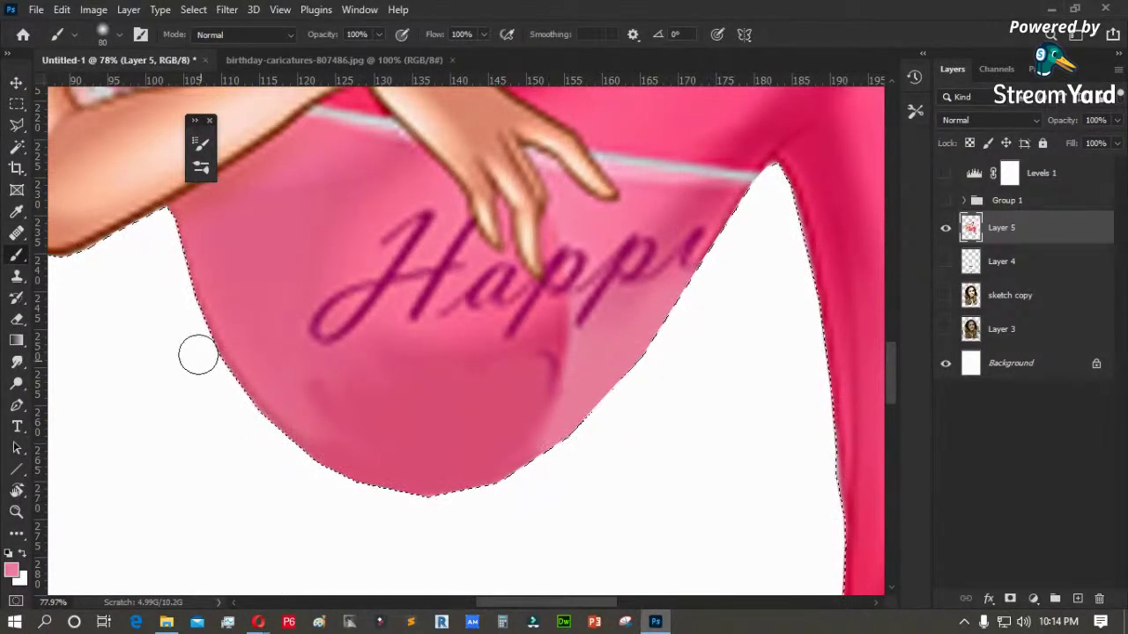
mouse_move(270, 435)
mouse_down()
mouse_move(376, 499)
mouse_move(456, 514)
mouse_move(564, 483)
mouse_up()
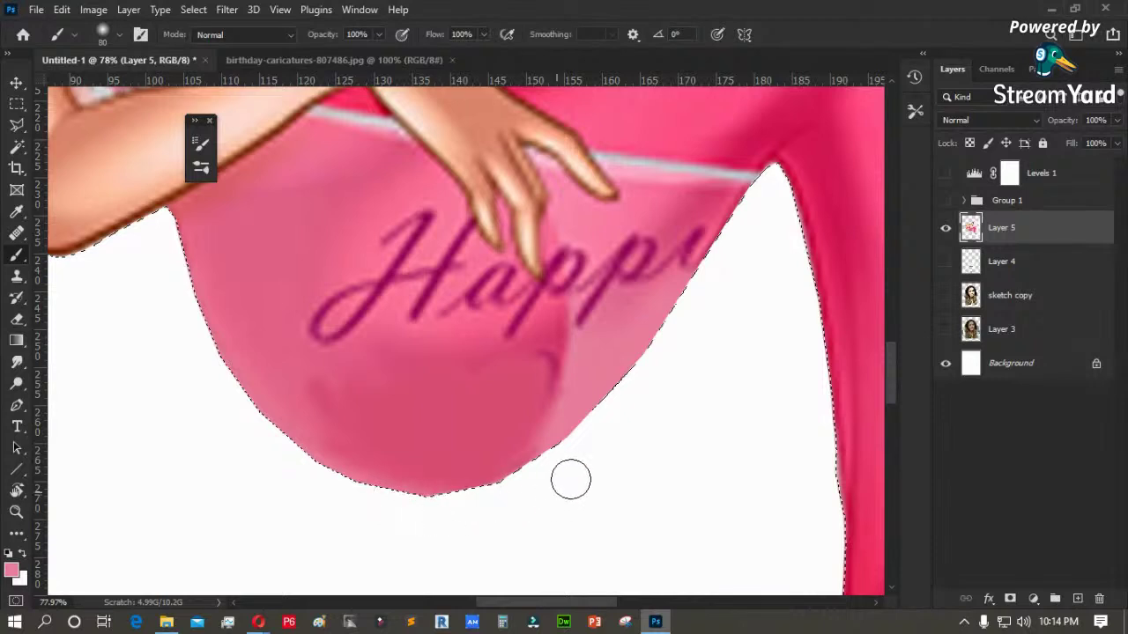
- Sample the pink beside the "H" and paint over most of that letter
key(i)
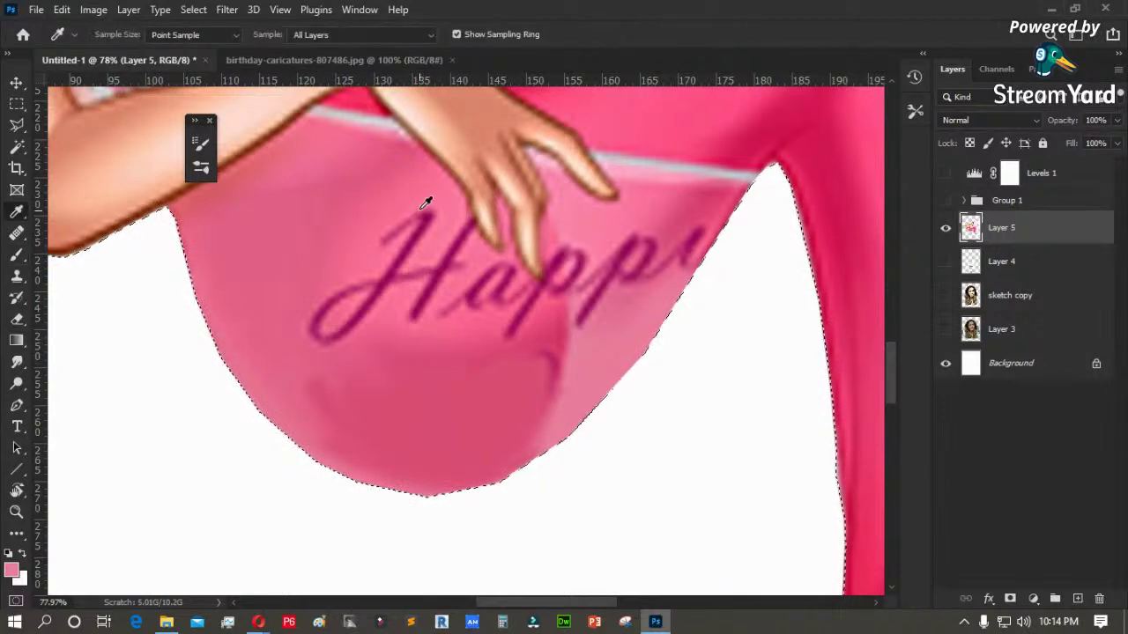
key(b)
mouse_move(425, 231)
mouse_down()
mouse_move(376, 304)
mouse_move(323, 326)
mouse_up()
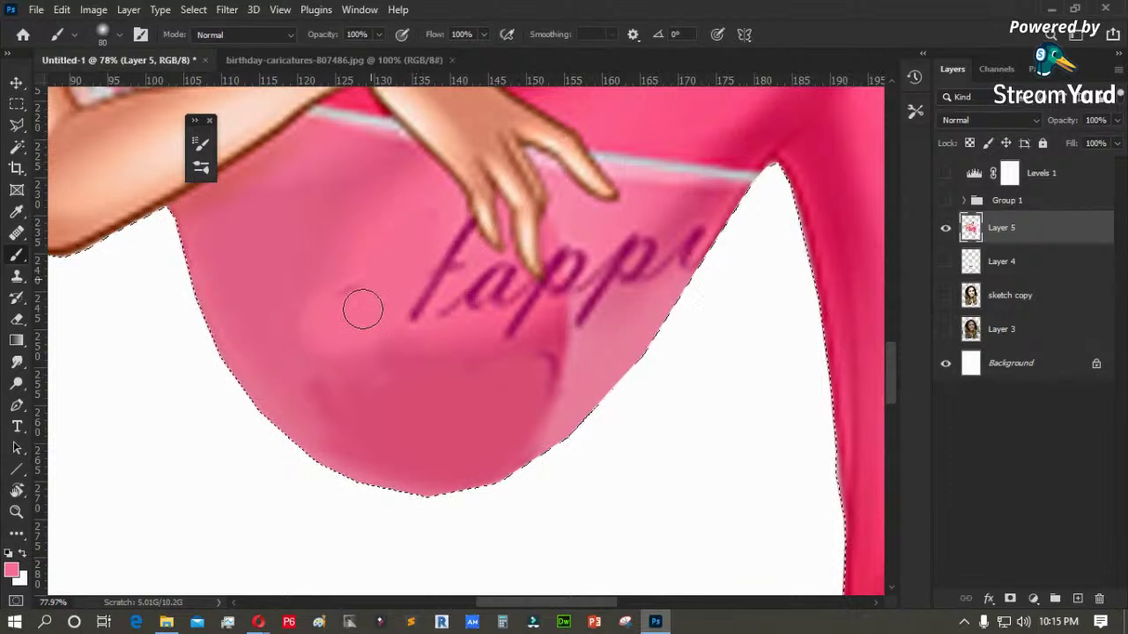
- Lower the brush opacity to 58% and paint over the remaining letters of "Happy", resampling the pink near the circle's edge
click(378, 35)
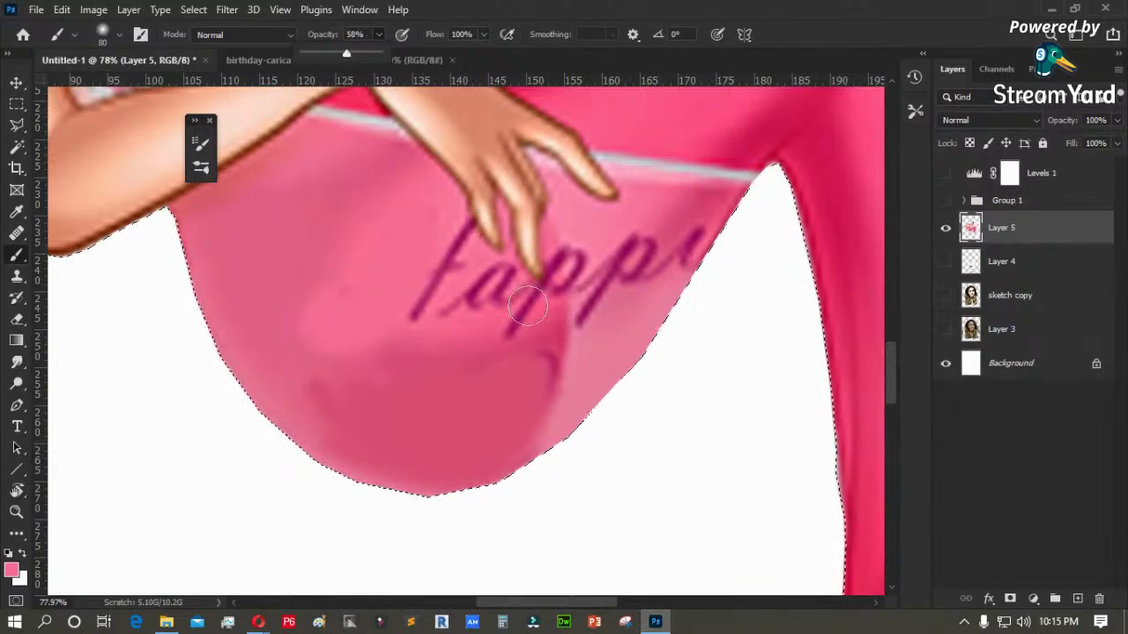
mouse_move(443, 226)
mouse_down()
mouse_move(448, 294)
mouse_move(443, 282)
mouse_move(417, 311)
mouse_move(477, 300)
mouse_move(491, 284)
mouse_move(513, 291)
mouse_move(523, 323)
mouse_move(571, 281)
mouse_move(600, 280)
mouse_move(626, 314)
mouse_up()
alt+click(643, 302)
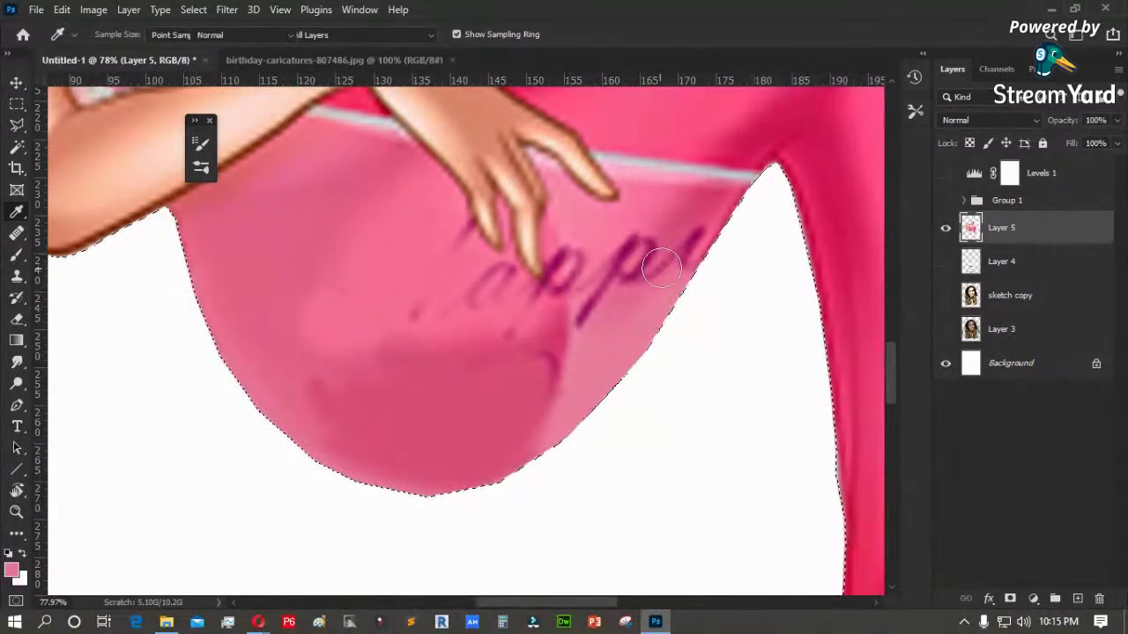
drag(676, 267, 696, 244)
mouse_move(619, 261)
mouse_down()
mouse_move(587, 268)
mouse_move(591, 293)
mouse_move(590, 264)
mouse_move(631, 237)
mouse_up()
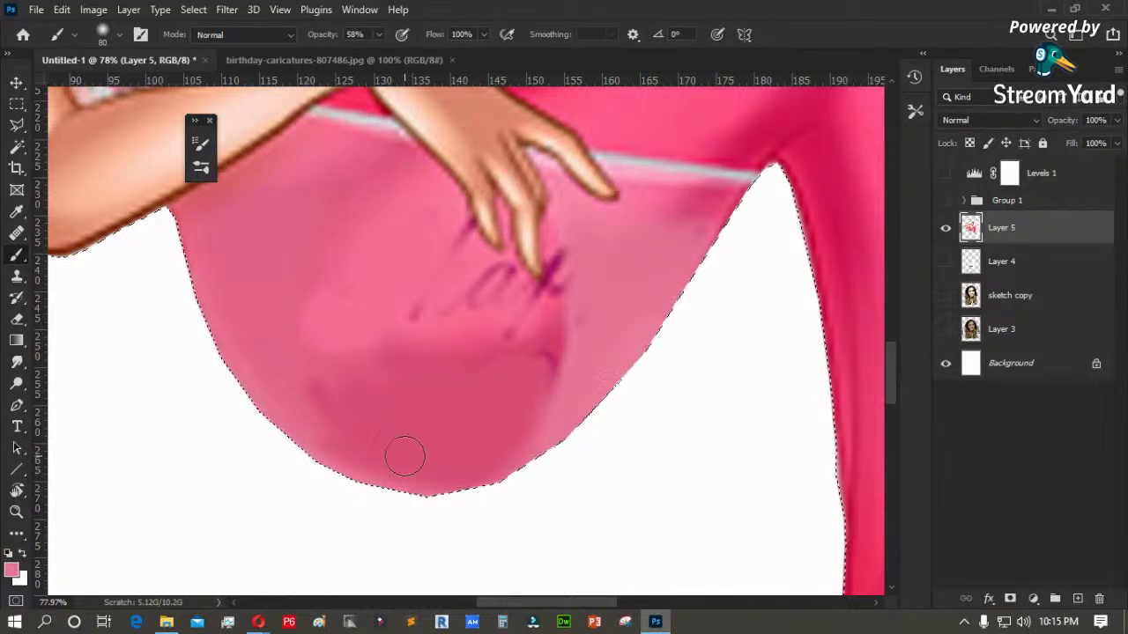
- Sample the darker pink in the circle's lower part and paint over the letter remnants beside the lowered hand's fingertips
key(i)
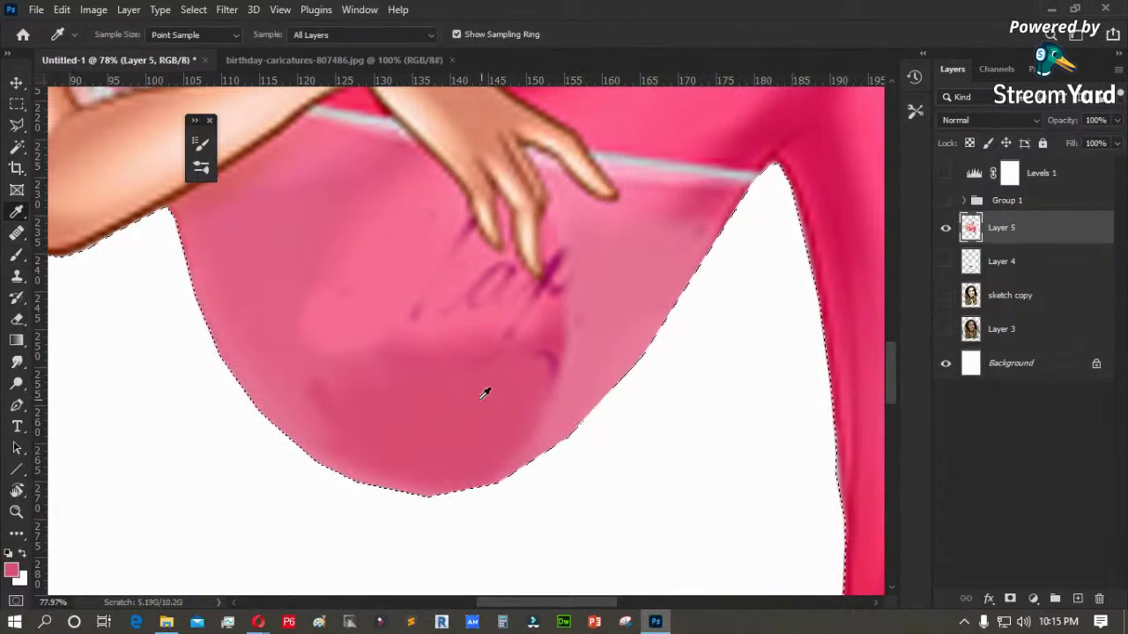
key(b)
mouse_move(476, 320)
mouse_down()
mouse_move(438, 317)
mouse_move(488, 290)
mouse_move(483, 278)
mouse_up()
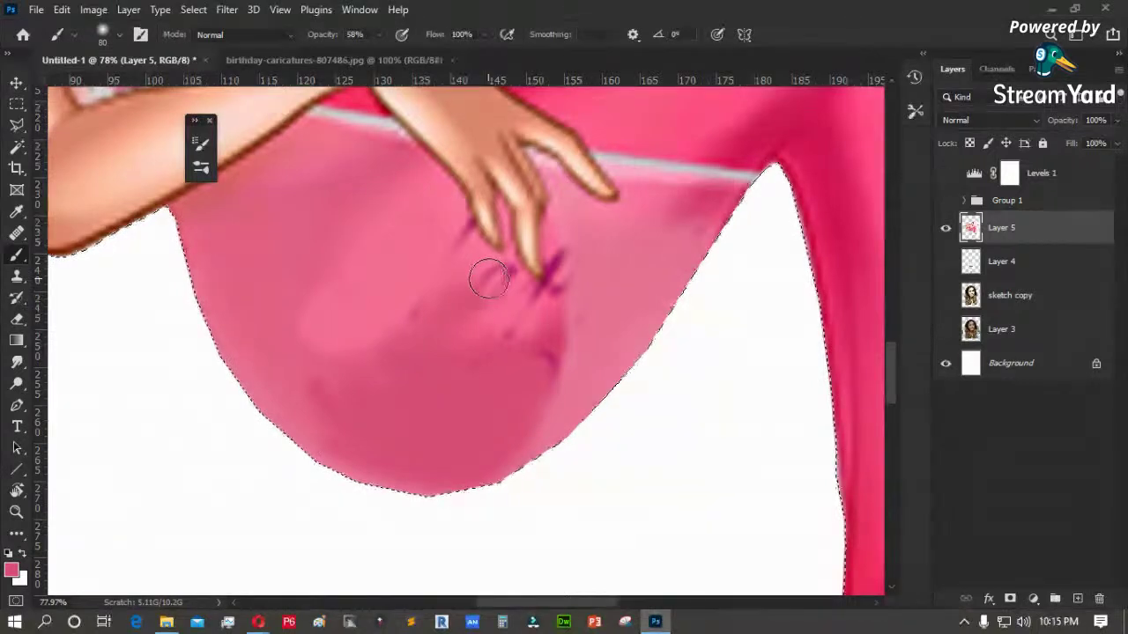
- Sample the lighter pink left of the fingers and paint over the remaining purple marks below and beside the fingertips
key(i)
click(437, 258)
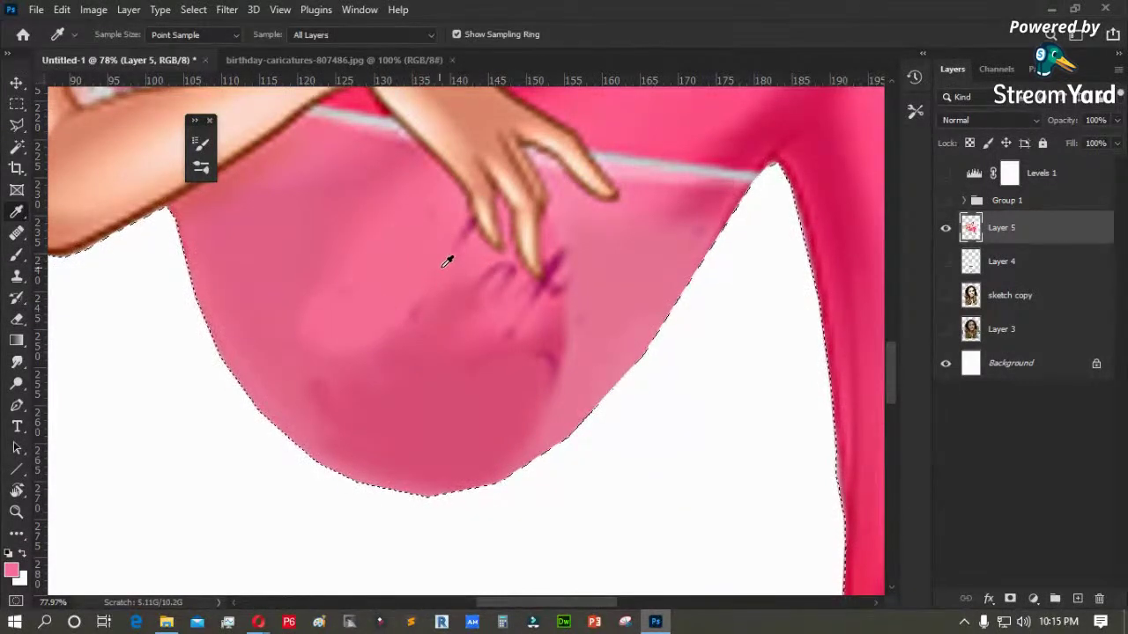
key(b)
drag(486, 283, 500, 329)
mouse_move(574, 252)
mouse_down()
mouse_move(560, 301)
mouse_move(542, 310)
mouse_move(562, 330)
mouse_up()
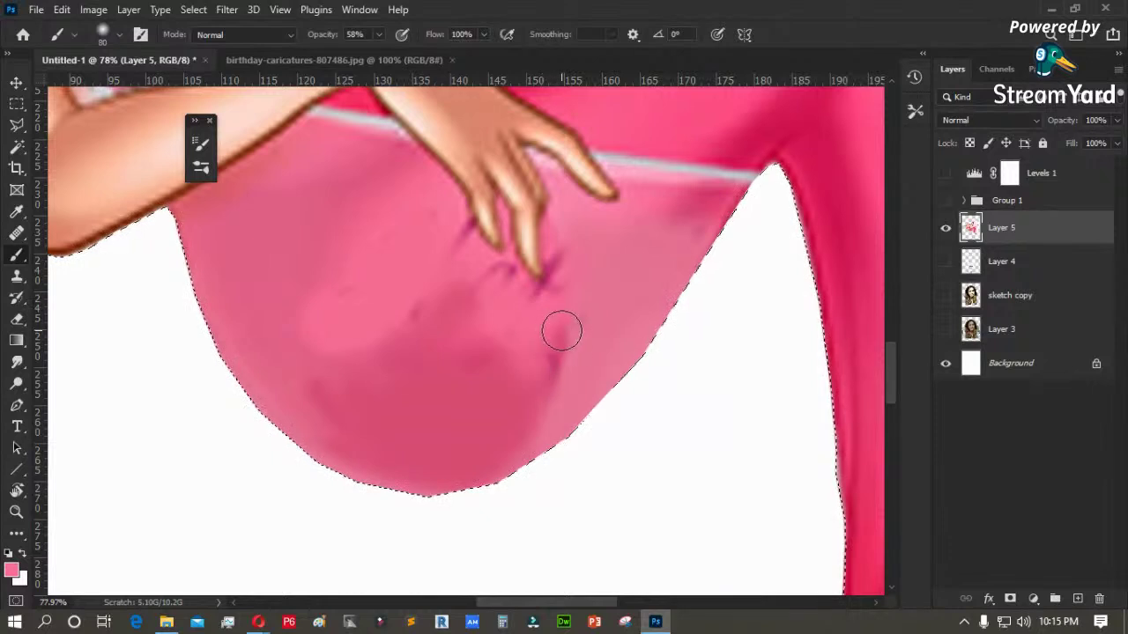
mouse_move(450, 278)
mouse_down()
mouse_move(453, 221)
mouse_move(458, 261)
mouse_move(452, 229)
mouse_move(431, 257)
mouse_move(336, 240)
mouse_up()
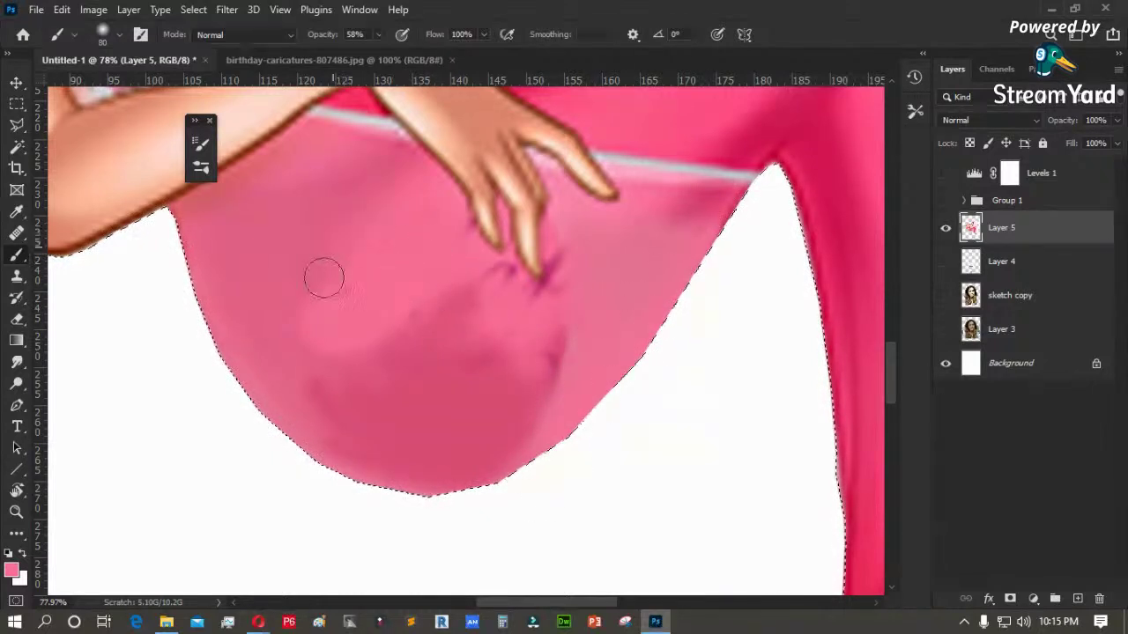
- Sample the mid pink near the circle's upper edge, enlarge the brush to 150 px and even out the darker lower area
key(i)
click(264, 220)
key(b)
key(bracketright)
mouse_move(415, 455)
mouse_down()
mouse_move(456, 448)
mouse_move(537, 329)
mouse_move(490, 299)
mouse_move(387, 343)
mouse_move(509, 332)
mouse_move(378, 373)
mouse_move(265, 380)
mouse_up()
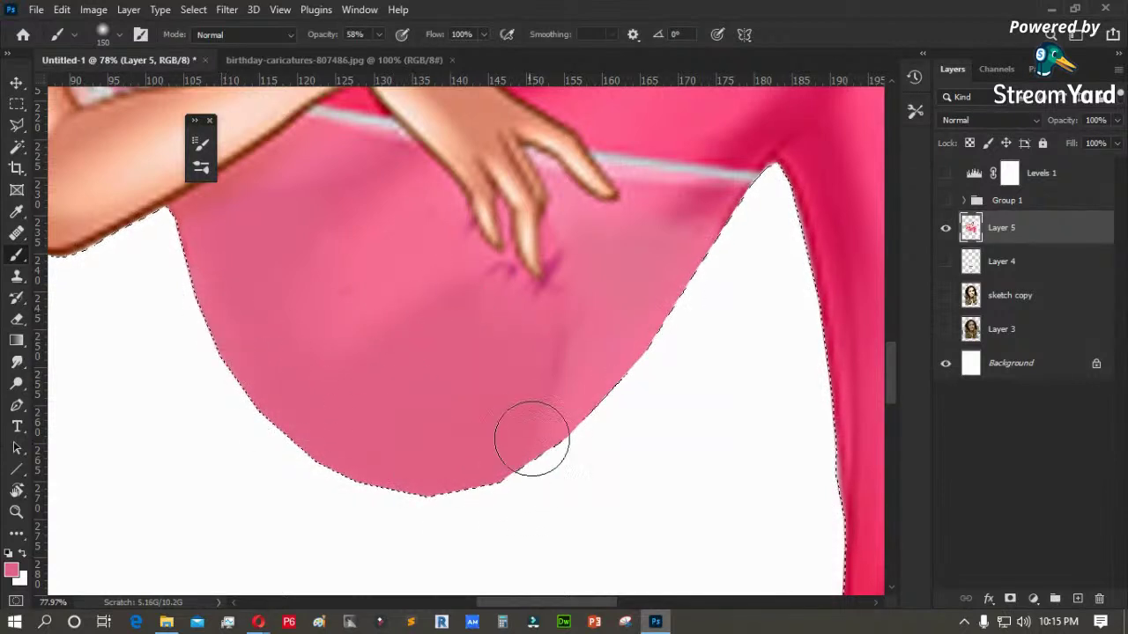
- Sample the deeper pink near the circle's upper corner and paint a darker shadow along its curved lower edge
key(i)
click(716, 189)
key(b)
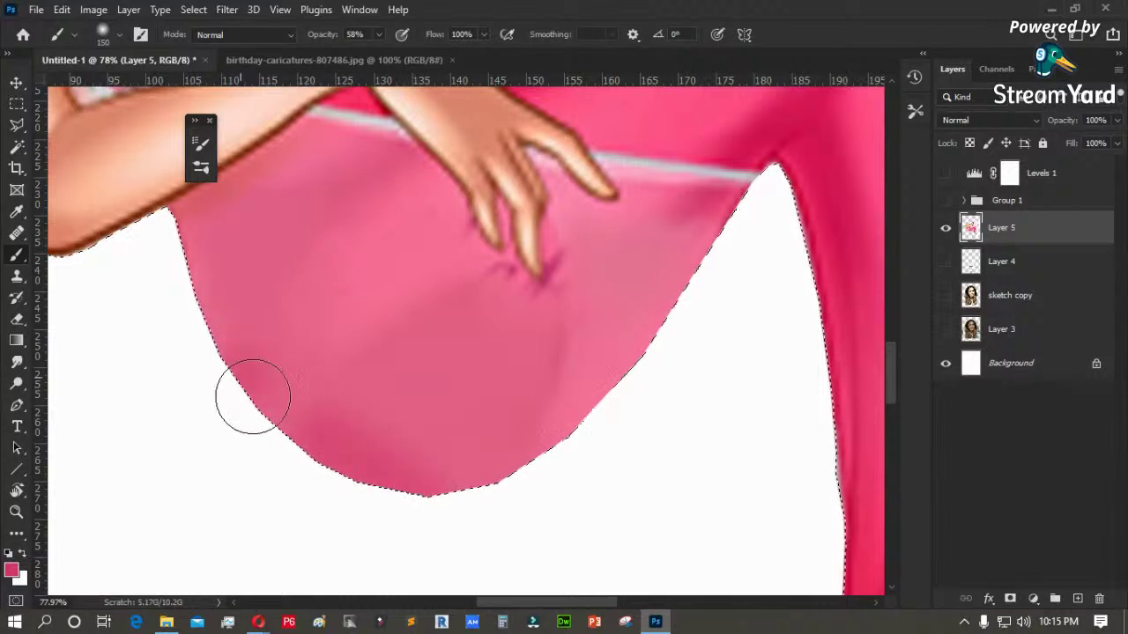
mouse_move(441, 476)
mouse_down()
mouse_move(670, 381)
mouse_move(703, 335)
mouse_up()
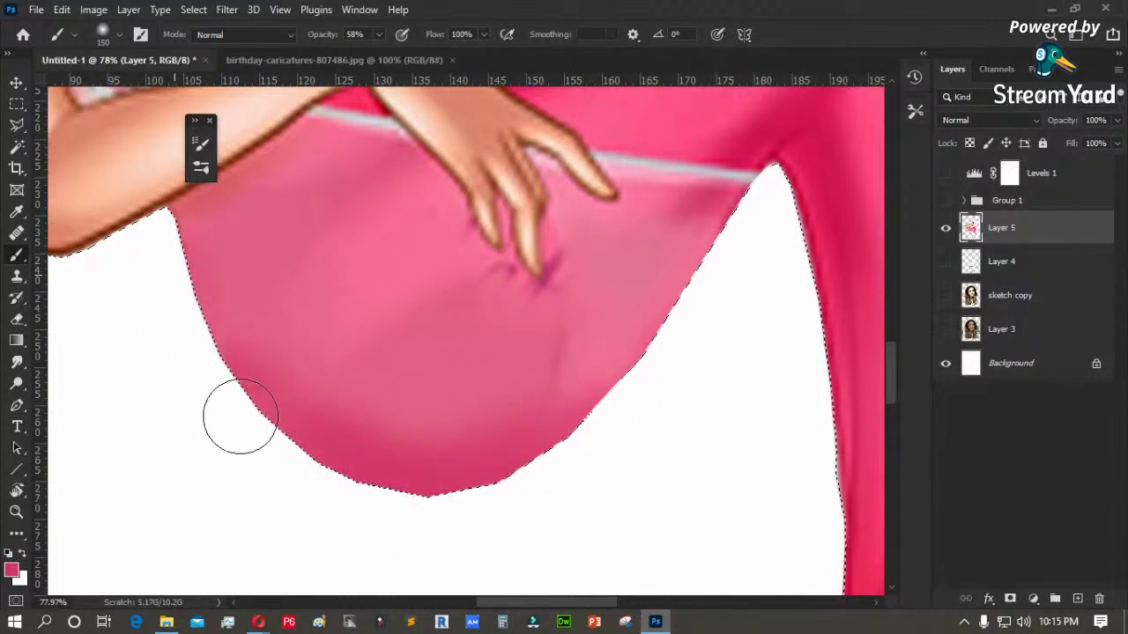
- Enlarge the brush to 250 px, paint soft darker shading across the circle's centre and remove the edge selection
key(bracketright)
key(bracketright)
key(bracketright)
key(bracketright)
key(bracketright)
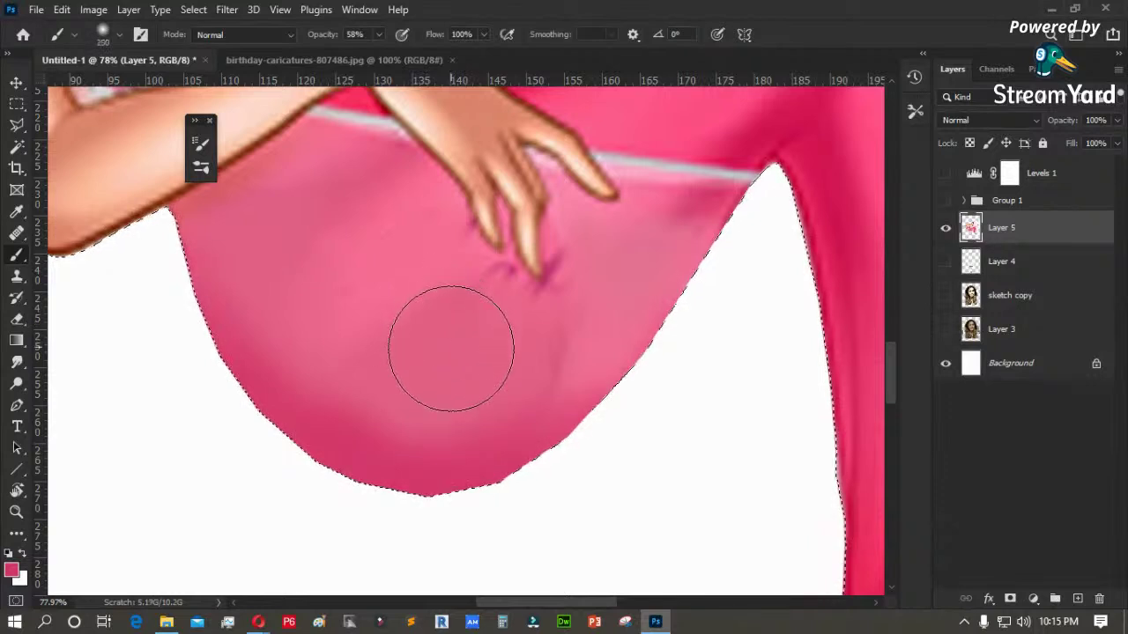
mouse_move(421, 369)
mouse_down()
mouse_move(419, 470)
mouse_move(472, 420)
mouse_move(410, 435)
mouse_up()
key(ctrl+0)
key(ctrl+0)
key(m)
key(ctrl+d)
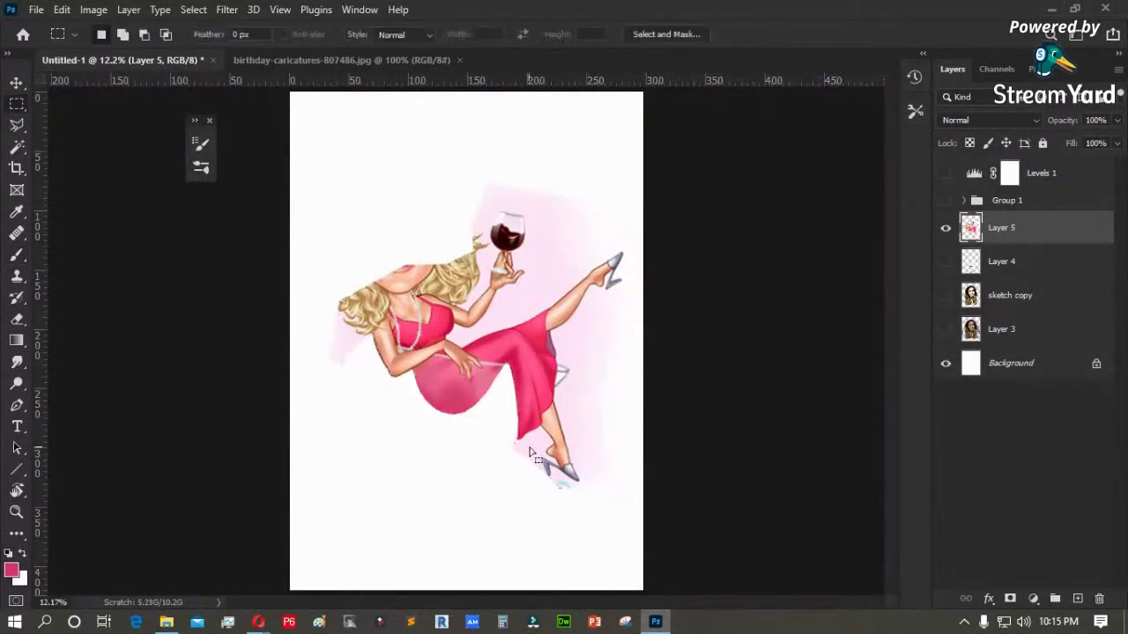
- Outline the chin, hair and surrounding background with the Polygonal Lasso, delete that area down to the neck and shoulders, and deselect
key(z)
drag(605, 197, 300, 416)
mouse_move(404, 186)
mouse_down()
mouse_move(257, 217)
mouse_move(171, 460)
mouse_up()
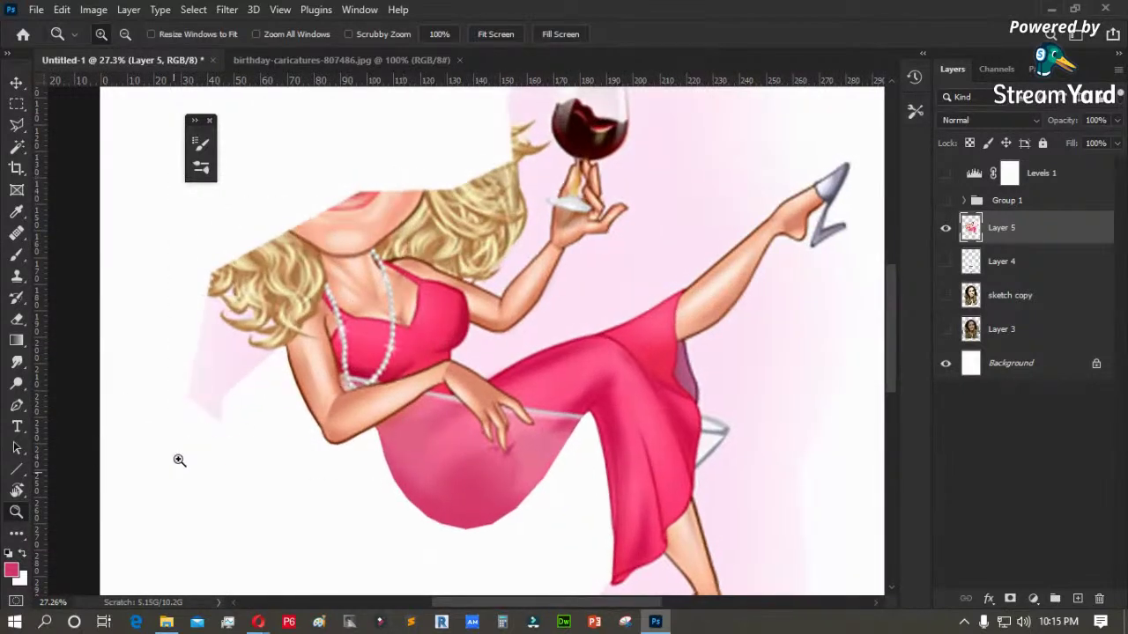
key(l)
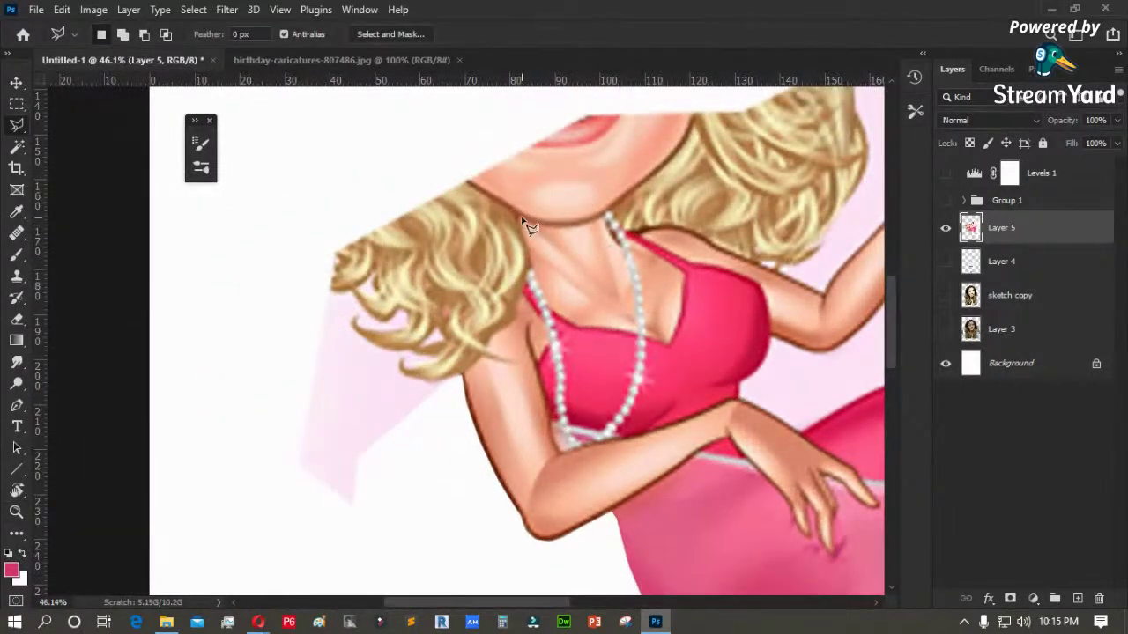
drag(522, 251, 481, 276)
mouse_move(467, 388)
mouse_down()
mouse_move(338, 555)
mouse_move(236, 403)
mouse_move(335, 172)
mouse_move(387, 145)
mouse_move(428, 142)
mouse_move(301, 285)
mouse_move(523, 167)
mouse_move(672, 156)
mouse_move(681, 132)
mouse_move(734, 126)
mouse_up()
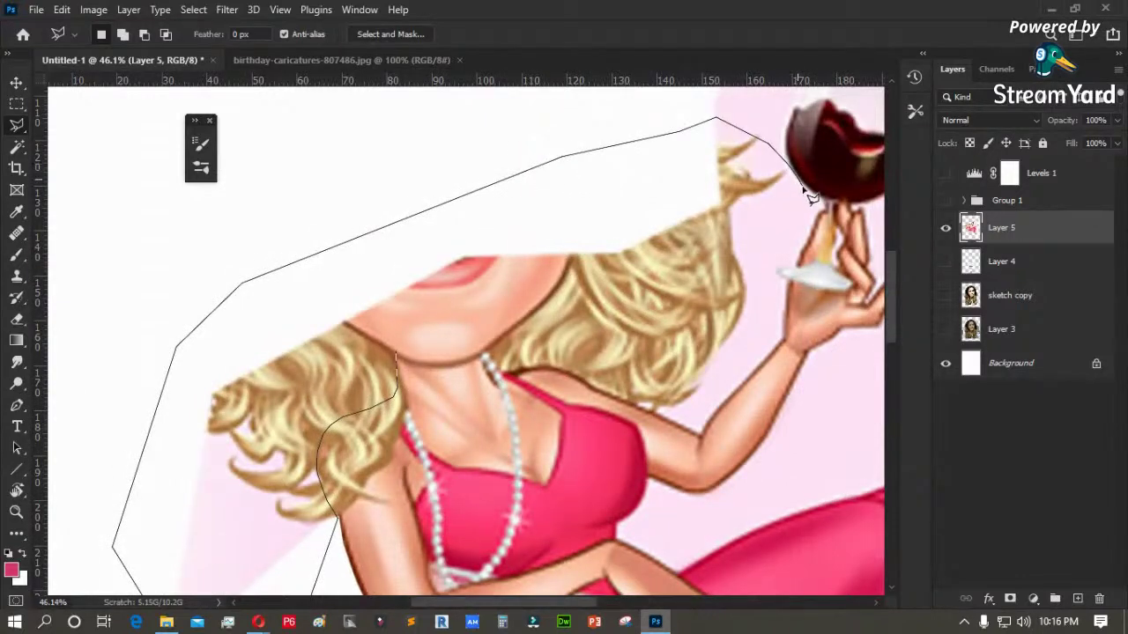
drag(822, 204, 833, 219)
click(601, 391)
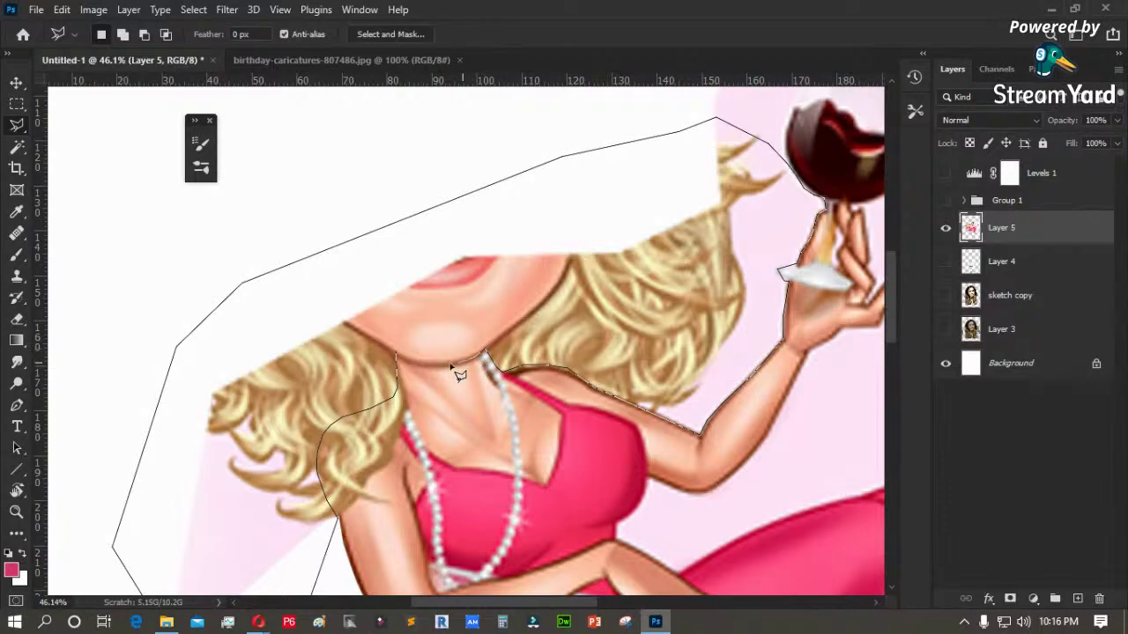
click(388, 354)
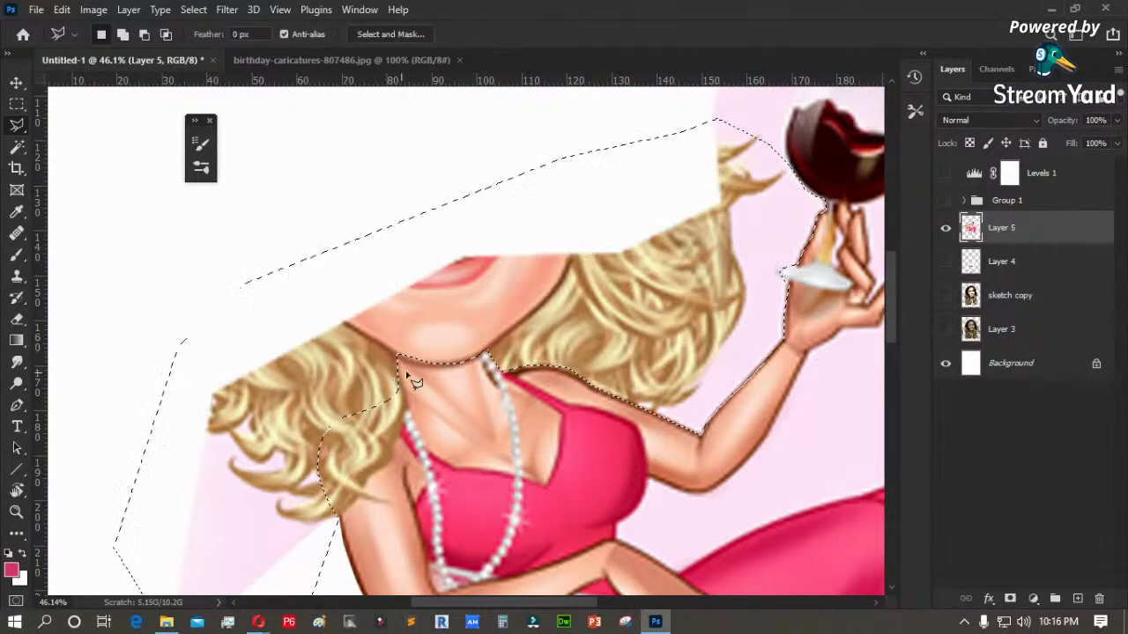
key(Delete)
key(m)
key(ctrl+d)
key(ctrl+0)
- Try to select the pale pink background between the glass and the raised leg with the Magic Wand
key(z)
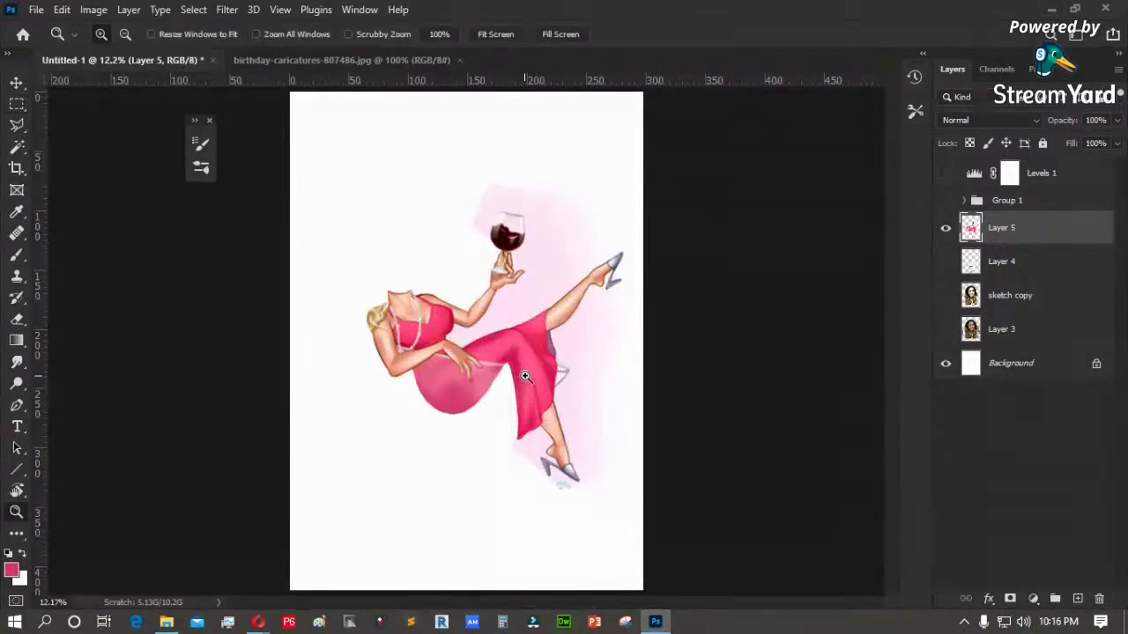
drag(430, 171, 616, 268)
key(w)
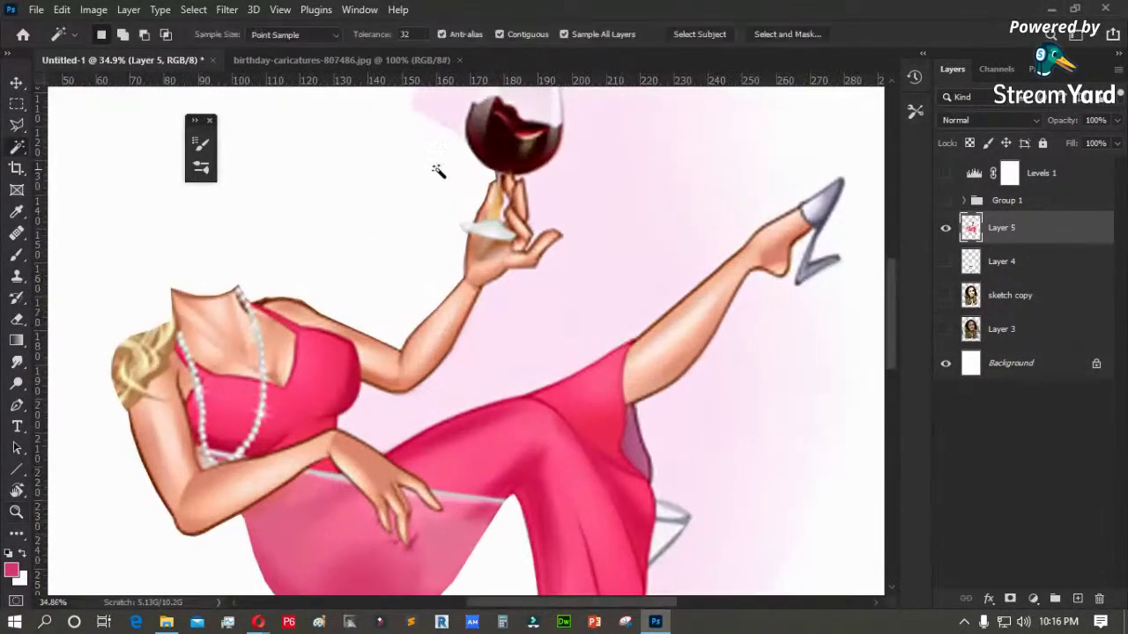
click(642, 247)
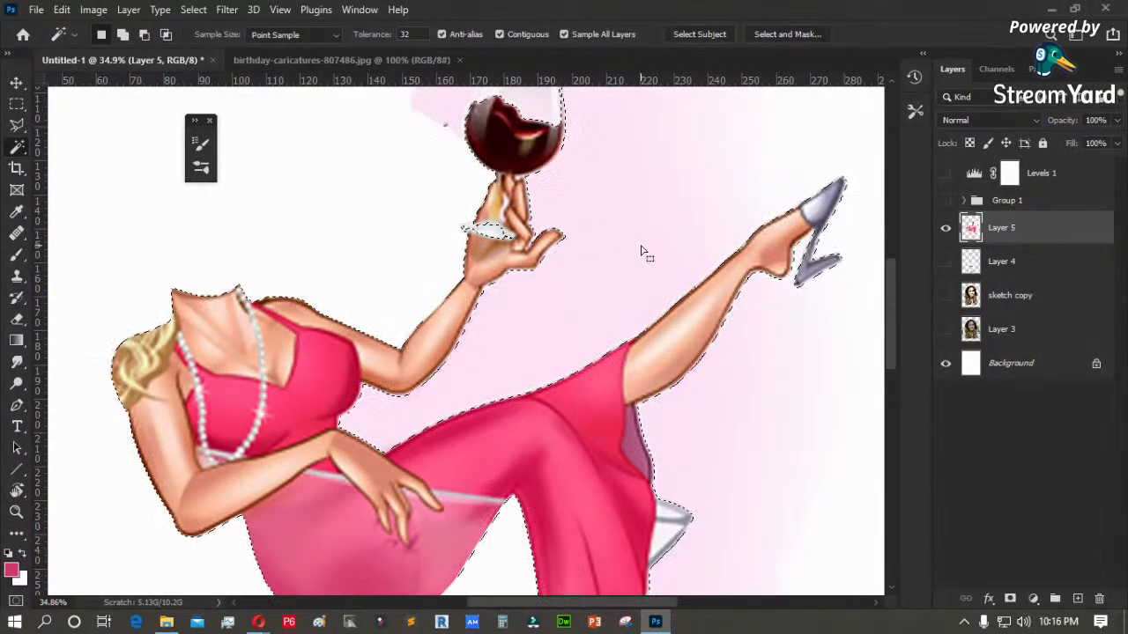
key(ctrl+d)
key(m)
- Start a Polygonal Lasso outline along the left side and rim of the wine glass
drag(486, 176, 496, 344)
key(z)
drag(408, 159, 607, 382)
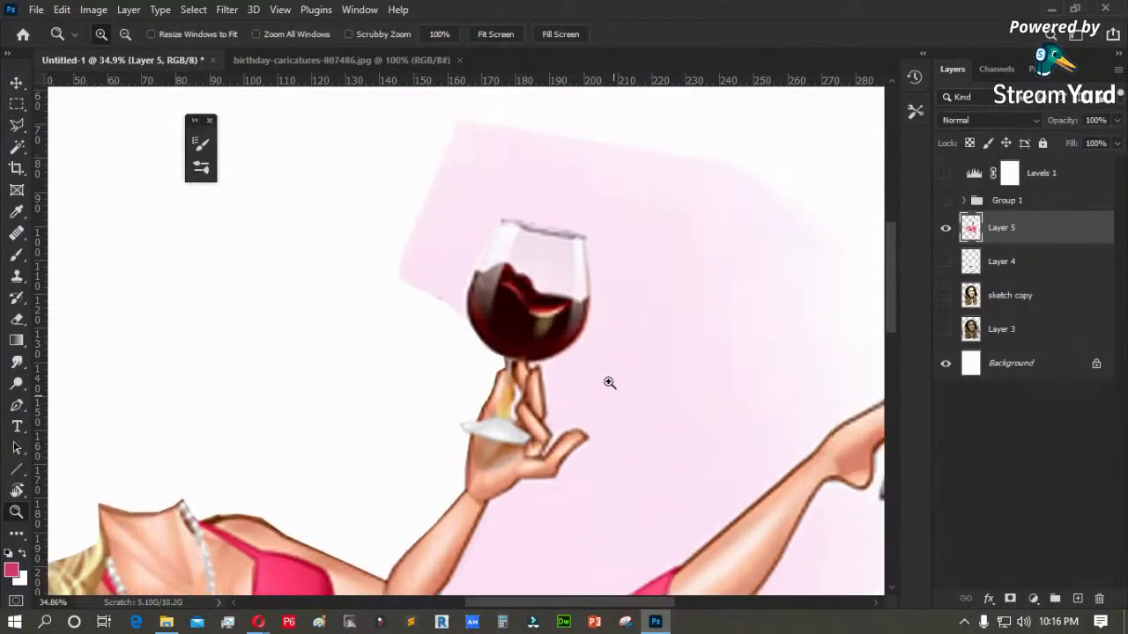
key(l)
click(398, 421)
click(391, 374)
click(400, 333)
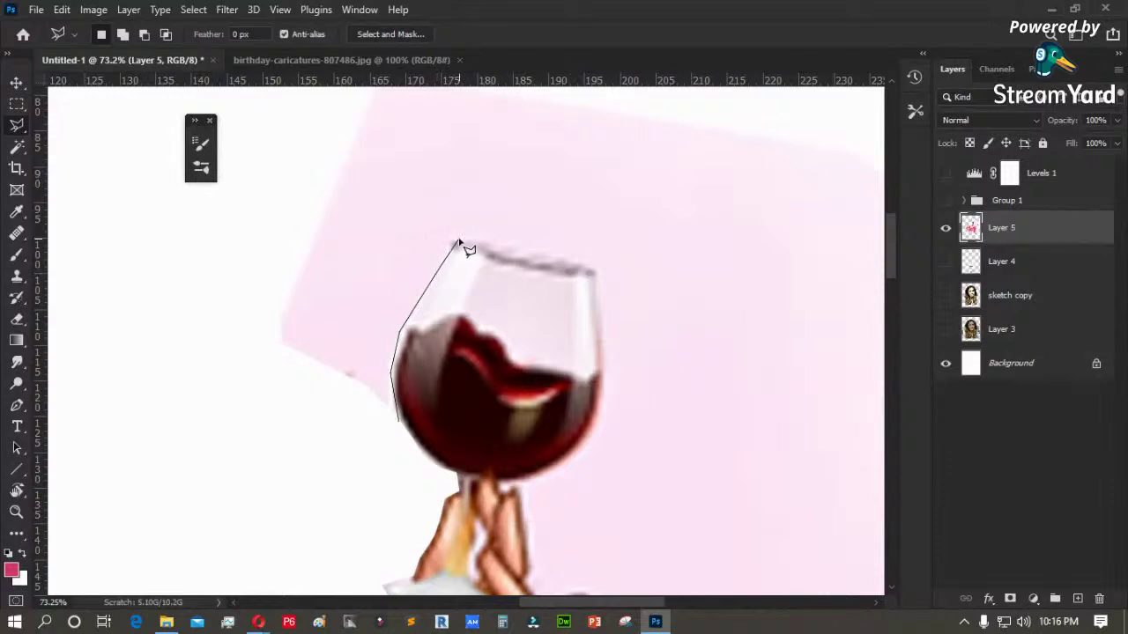
click(594, 274)
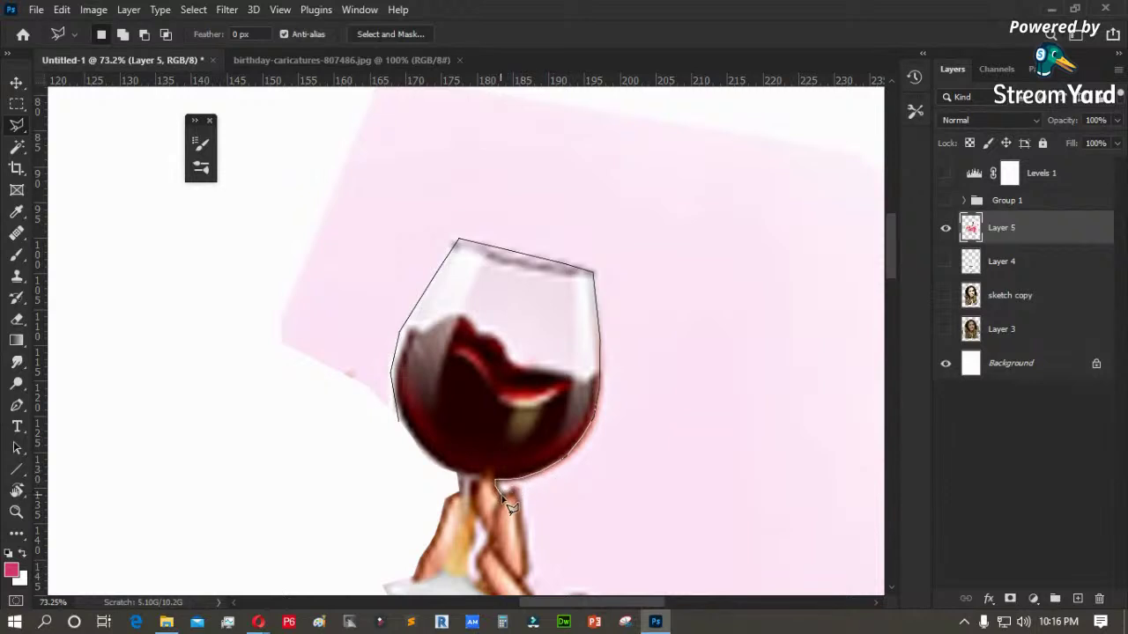
- Continue the lasso outline along the raised hand's fingers and thumb, then out across the pink background towards the leg
drag(521, 475, 440, 222)
click(480, 389)
click(480, 412)
click(476, 419)
click(490, 439)
click(486, 452)
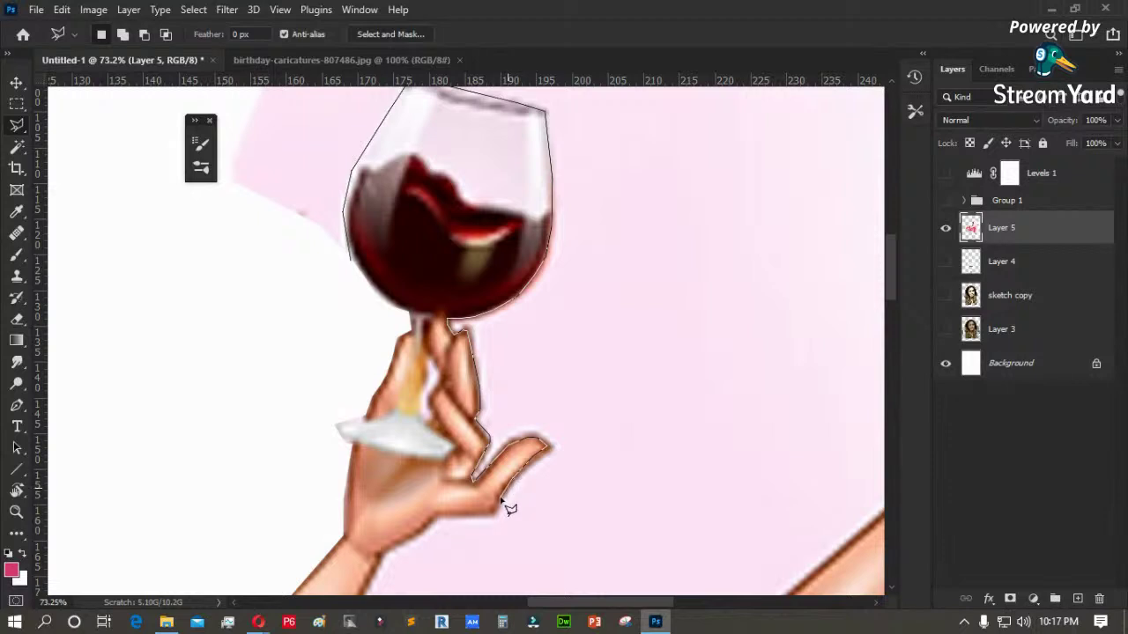
drag(500, 508, 532, 312)
click(526, 315)
click(579, 374)
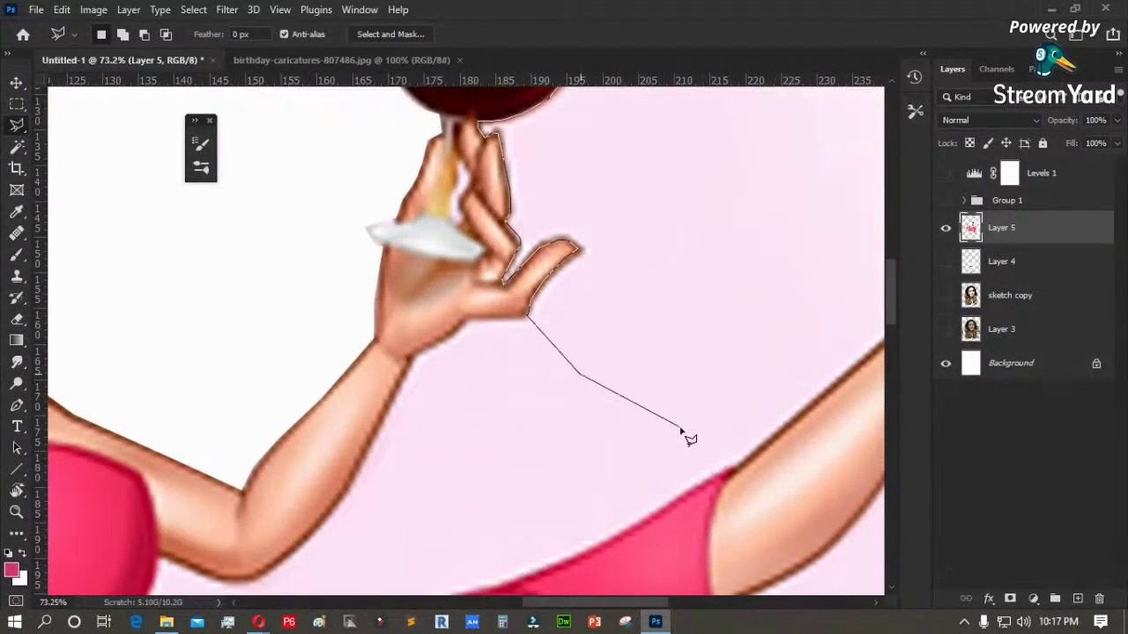
- Continue the lasso outline along the upper edge of the raised leg and its shoe to the toe tip
drag(796, 436, 446, 415)
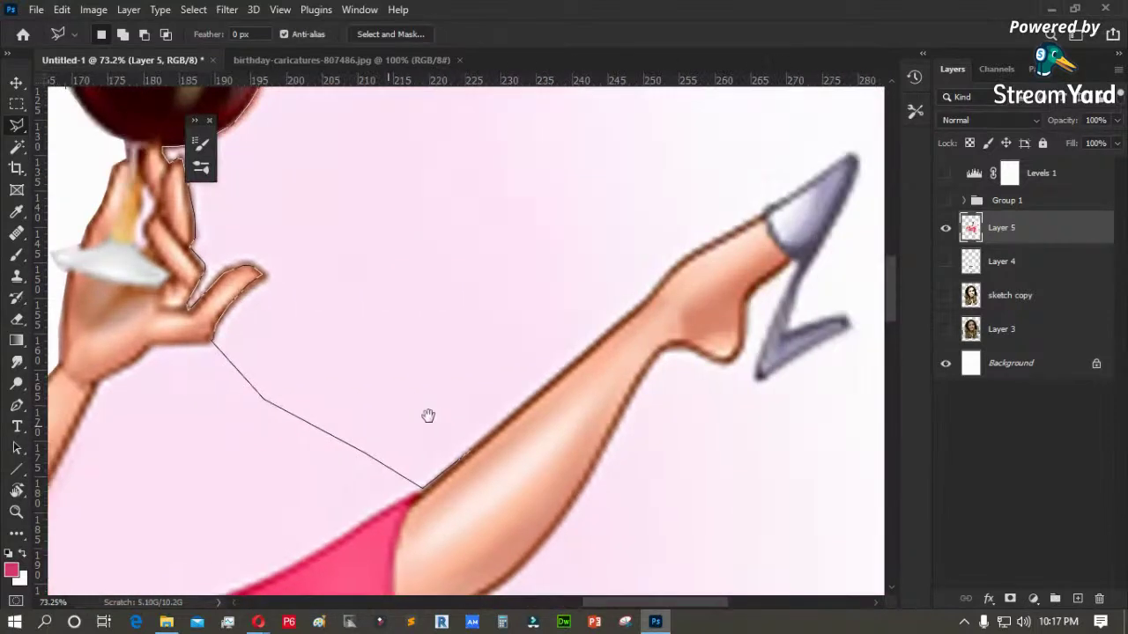
click(590, 310)
click(610, 292)
click(624, 270)
click(634, 262)
mouse_move(694, 245)
mouse_down()
mouse_move(817, 155)
mouse_move(708, 151)
mouse_up()
click(850, 222)
mouse_move(860, 156)
mouse_down()
mouse_move(801, 341)
mouse_move(812, 416)
mouse_up()
- Close the lasso outline around the upper background back to the wine glass, delete the enclosed pale pink area and deselect
click(823, 193)
click(617, 118)
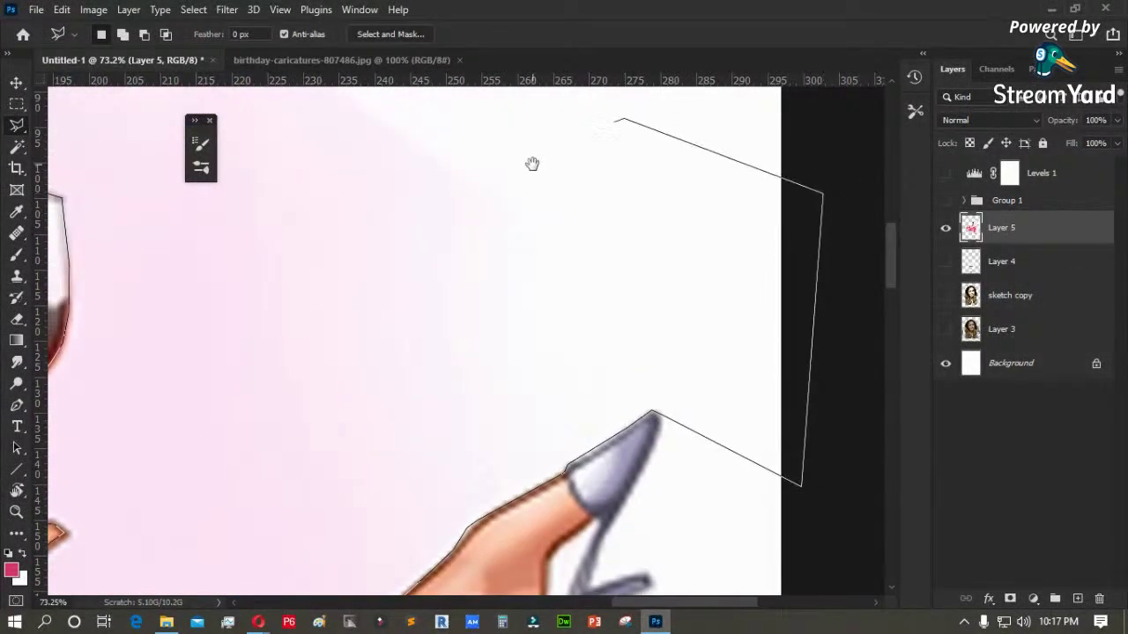
drag(531, 164, 702, 512)
click(632, 225)
drag(402, 217, 846, 141)
click(453, 157)
click(260, 388)
click(262, 504)
drag(294, 391, 302, 142)
double_click(329, 328)
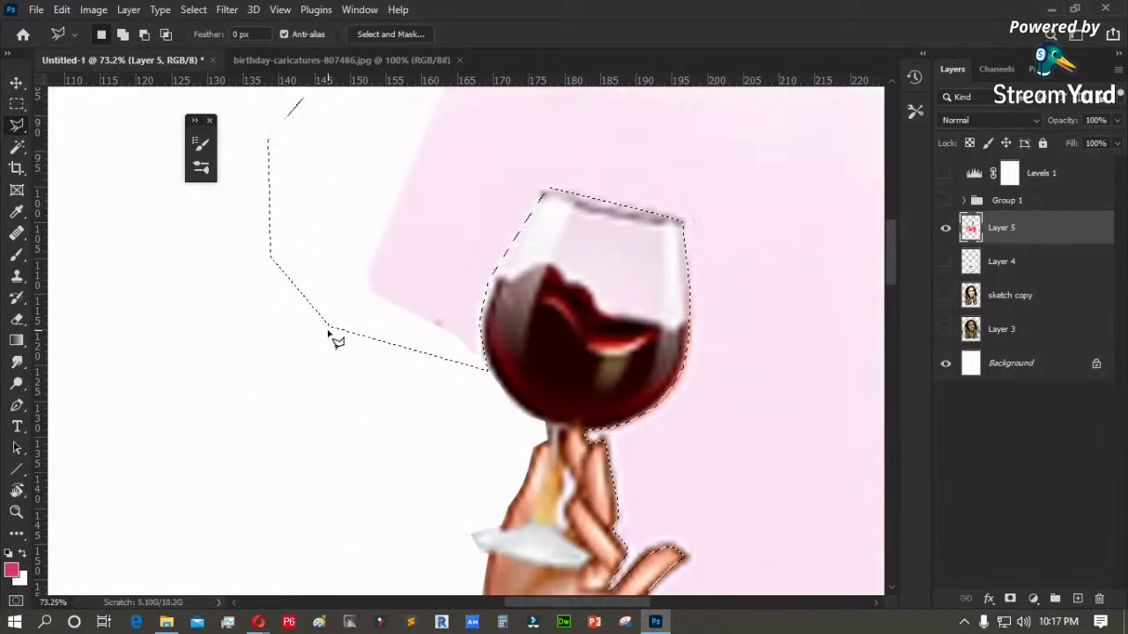
key(Delete)
key(ctrl+d)
key(m)
key(ctrl+0)
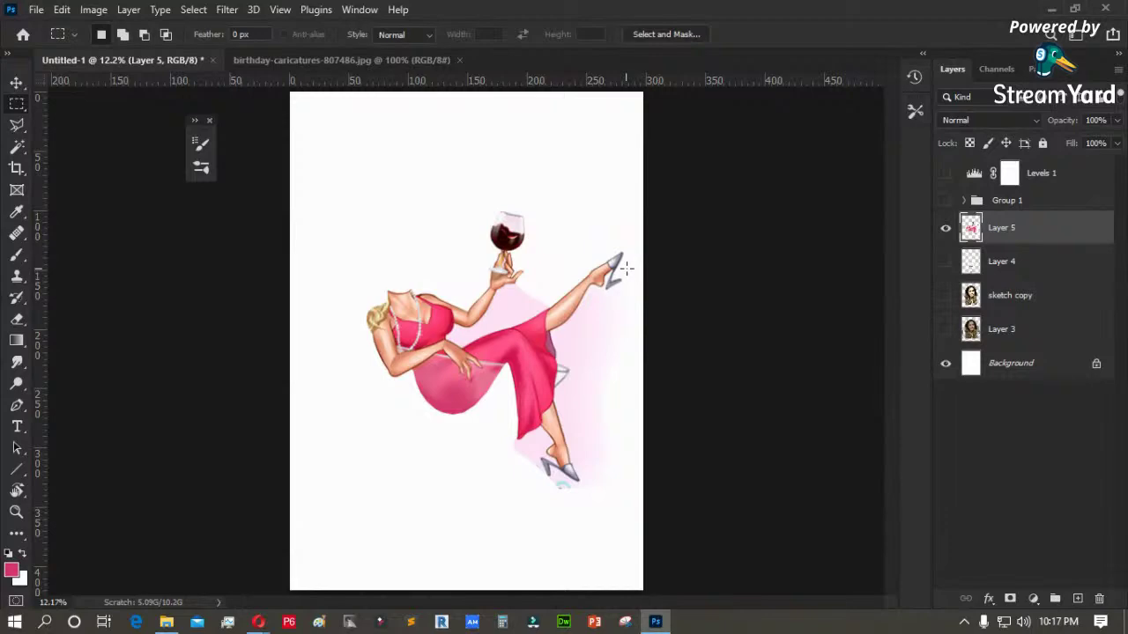
- Try to select the remaining pale pink between the arm and the dress with the Magic Wand at tolerance 32
key(z)
click(375, 424)
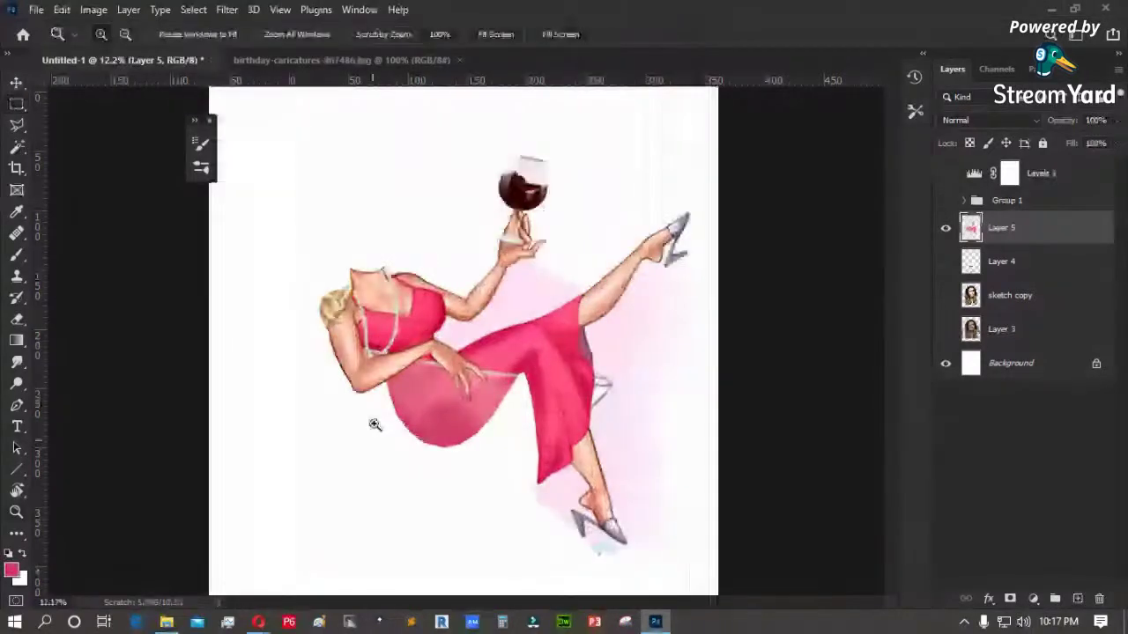
key(w)
click(561, 260)
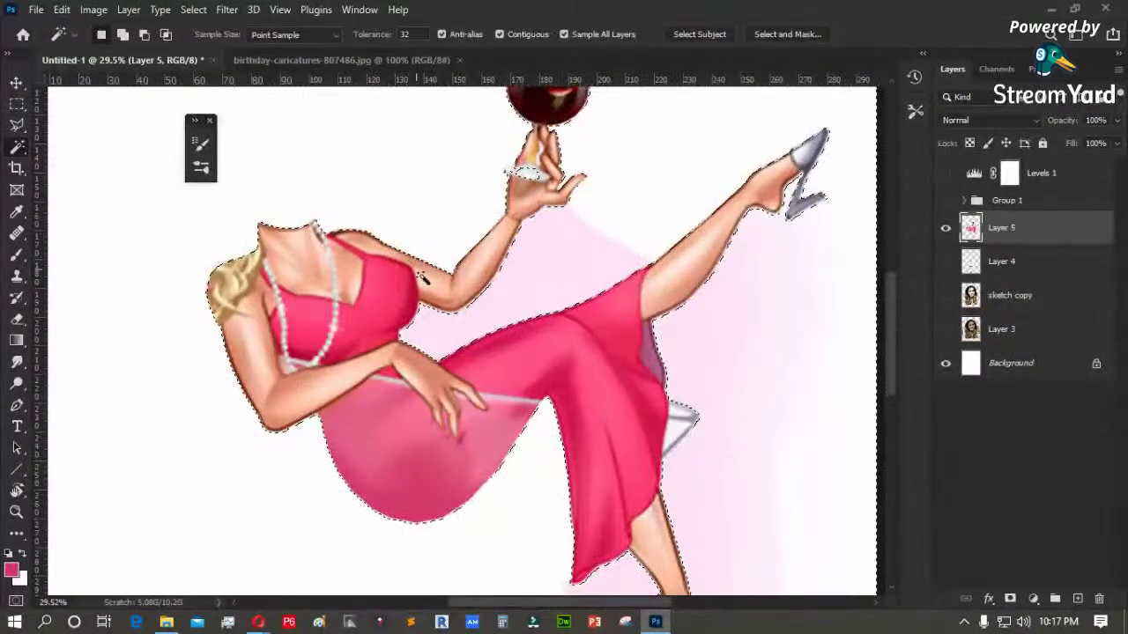
key(ctrl+d)
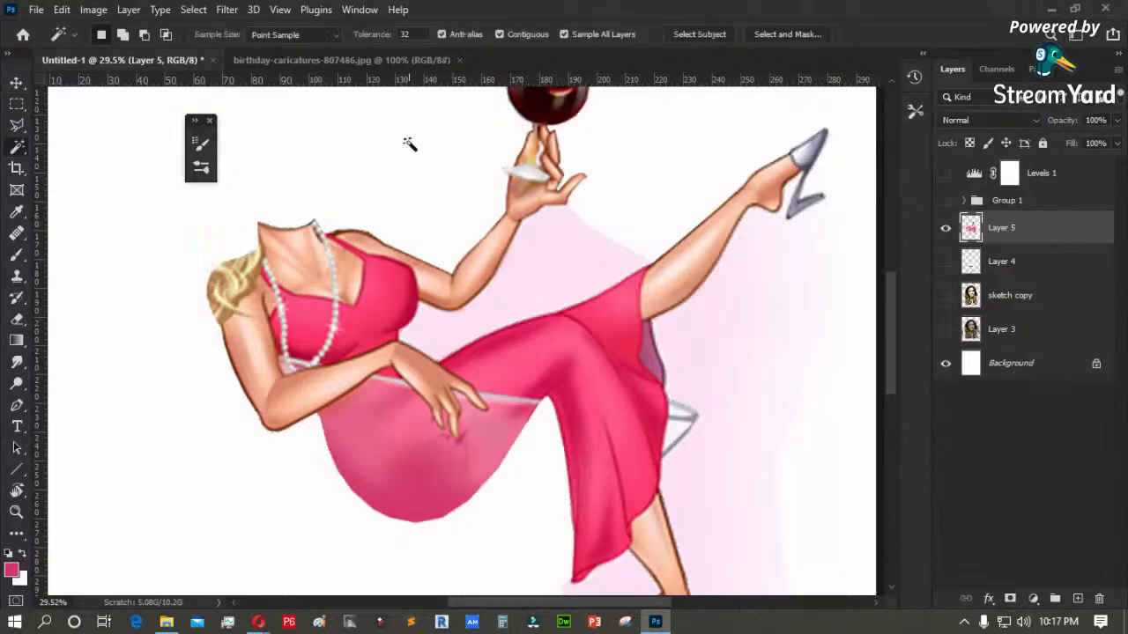
- Turn off Anti-alias, Contiguous and Sample All Layers for the Magic Wand and try selecting the pale pink background again
click(442, 33)
click(499, 34)
click(590, 34)
click(563, 255)
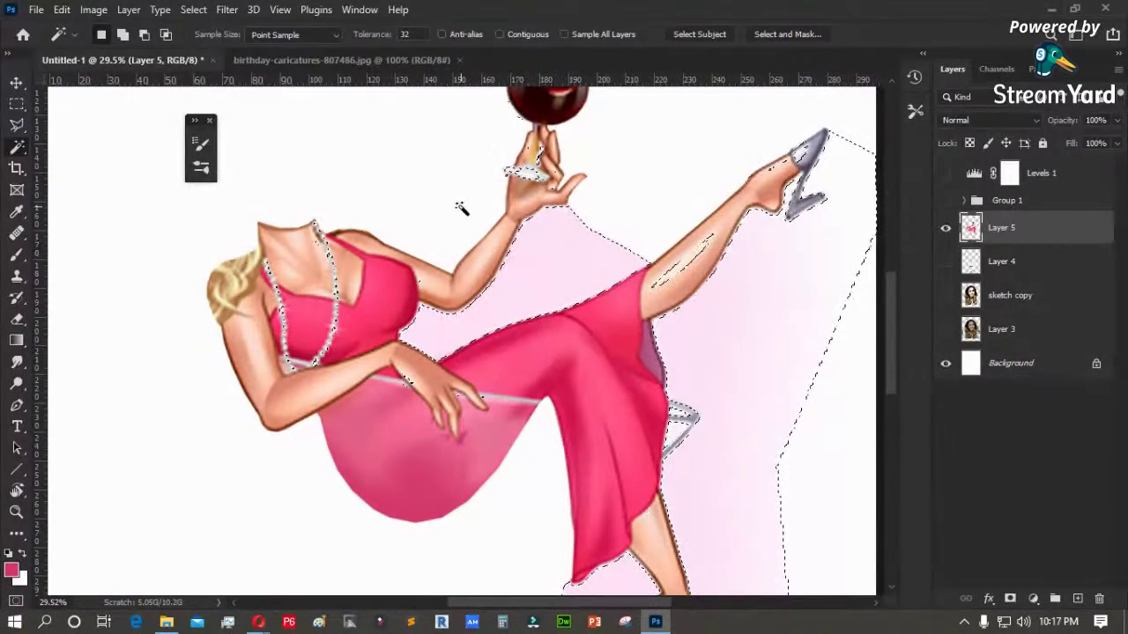
key(ctrl+d)
key(m)
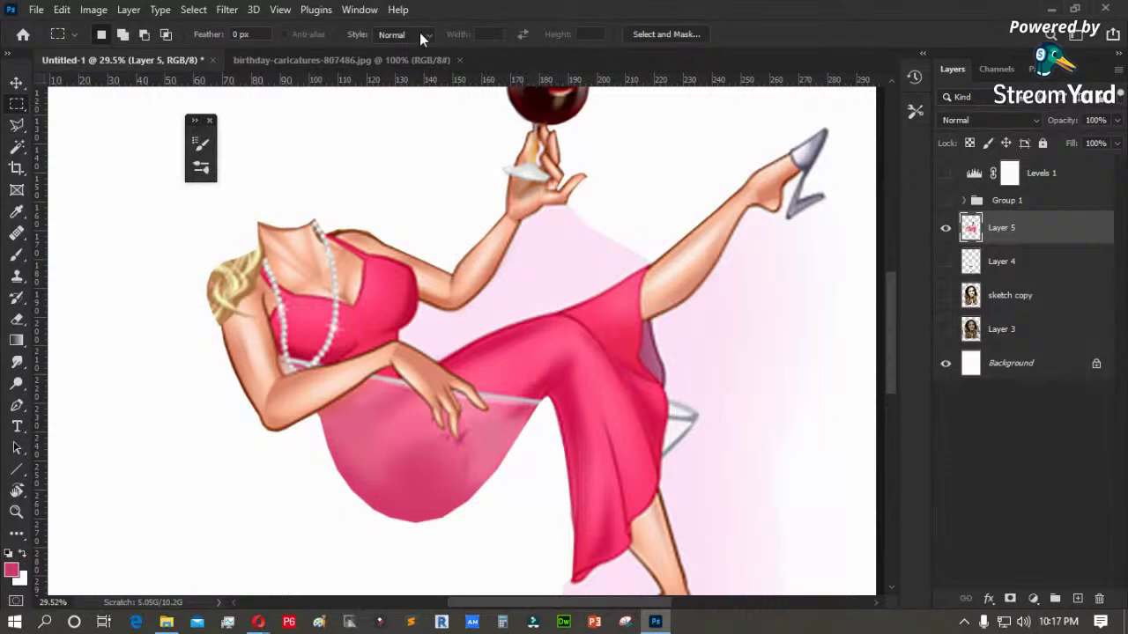
- Set the Magic Wand tolerance to 10 and try selecting the remaining pale pink background
key(w)
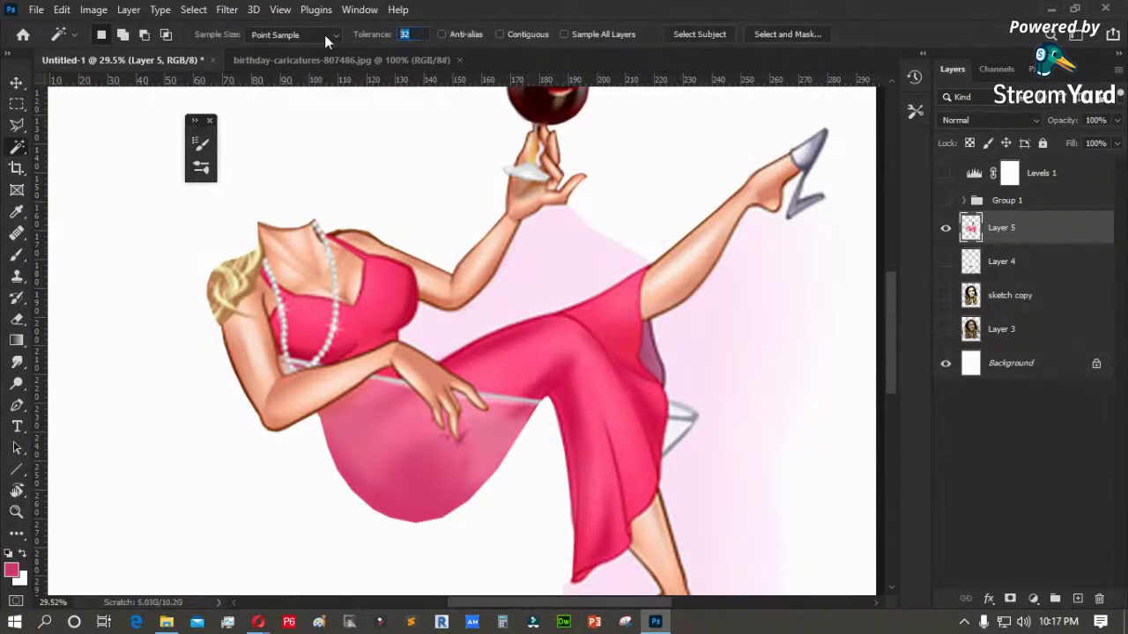
text(10)
click(545, 247)
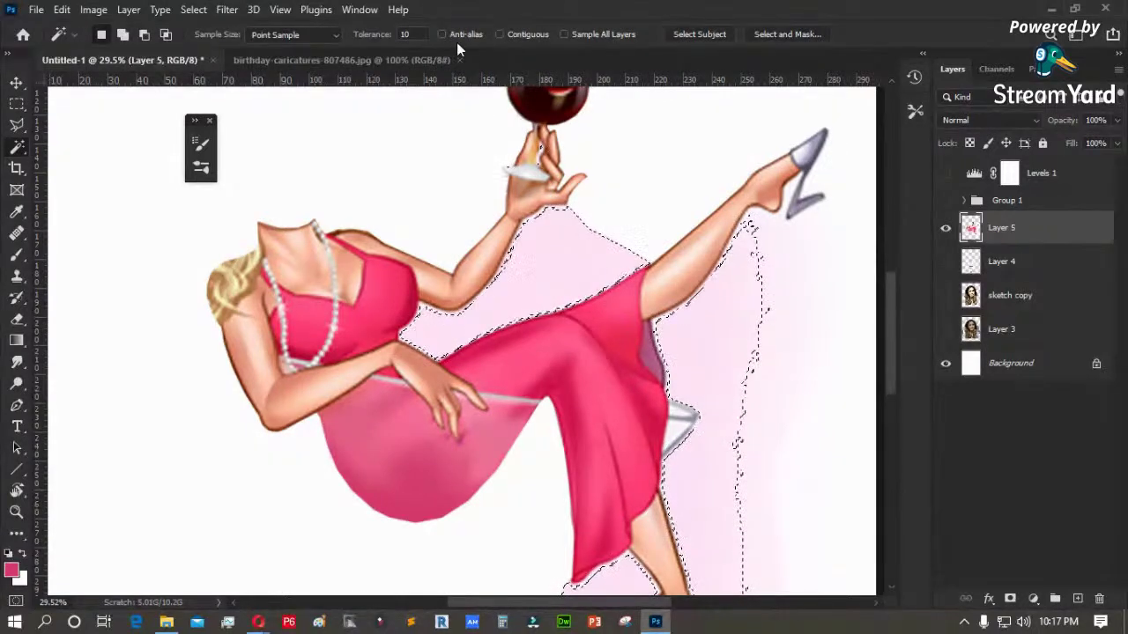
key(ctrl+d)
- Start a Polygonal Lasso outline around the pale pink area between the arm and dress, following the bust and dress edges toward the raised hand
key(z)
drag(686, 234, 363, 396)
drag(239, 249, 85, 486)
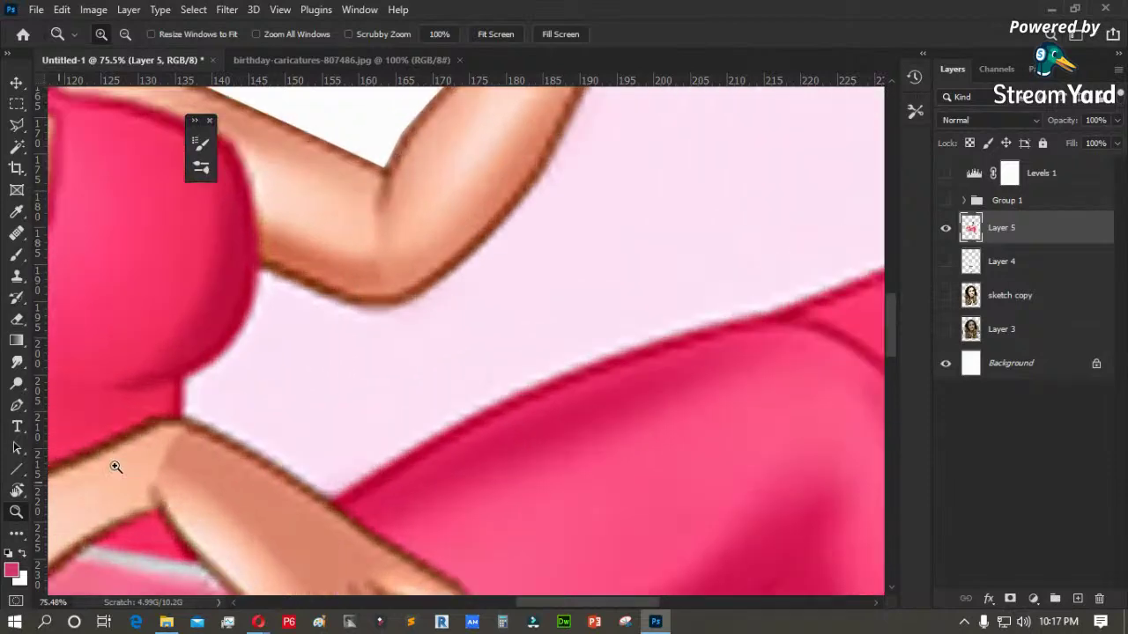
key(l)
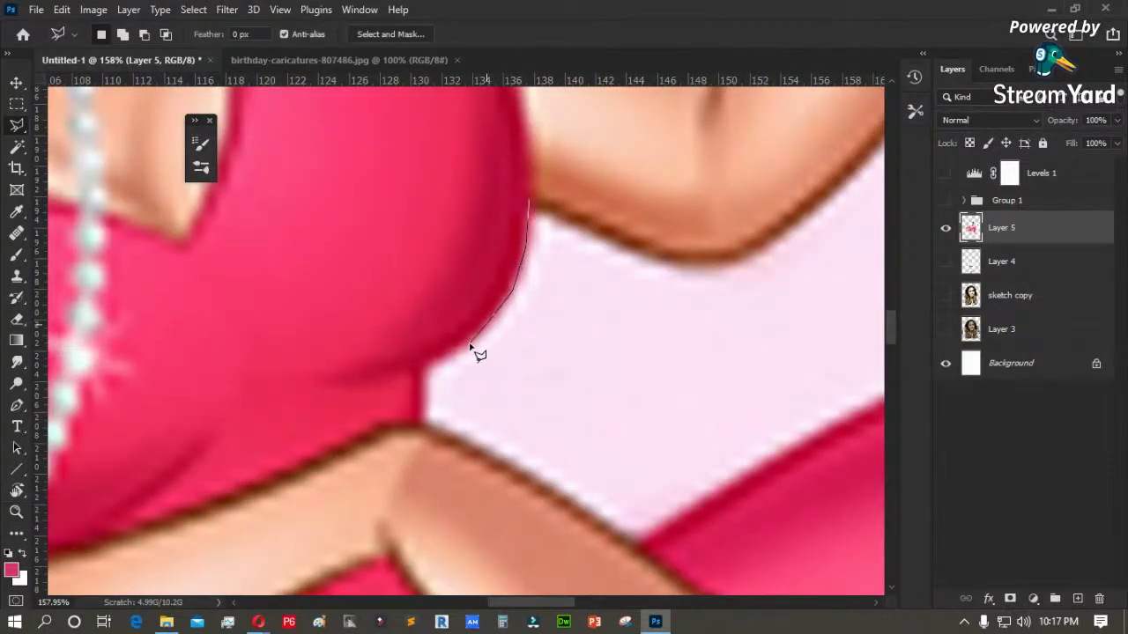
mouse_move(425, 374)
mouse_down()
mouse_move(427, 427)
mouse_move(640, 550)
mouse_move(795, 451)
mouse_move(620, 441)
mouse_move(332, 462)
mouse_move(755, 305)
mouse_move(326, 403)
mouse_move(387, 397)
mouse_move(566, 327)
mouse_move(685, 262)
mouse_move(780, 193)
mouse_move(467, 373)
mouse_move(572, 333)
mouse_move(615, 292)
mouse_move(614, 188)
mouse_move(586, 191)
mouse_move(659, 316)
mouse_move(760, 431)
mouse_move(353, 240)
mouse_move(192, 252)
mouse_up()
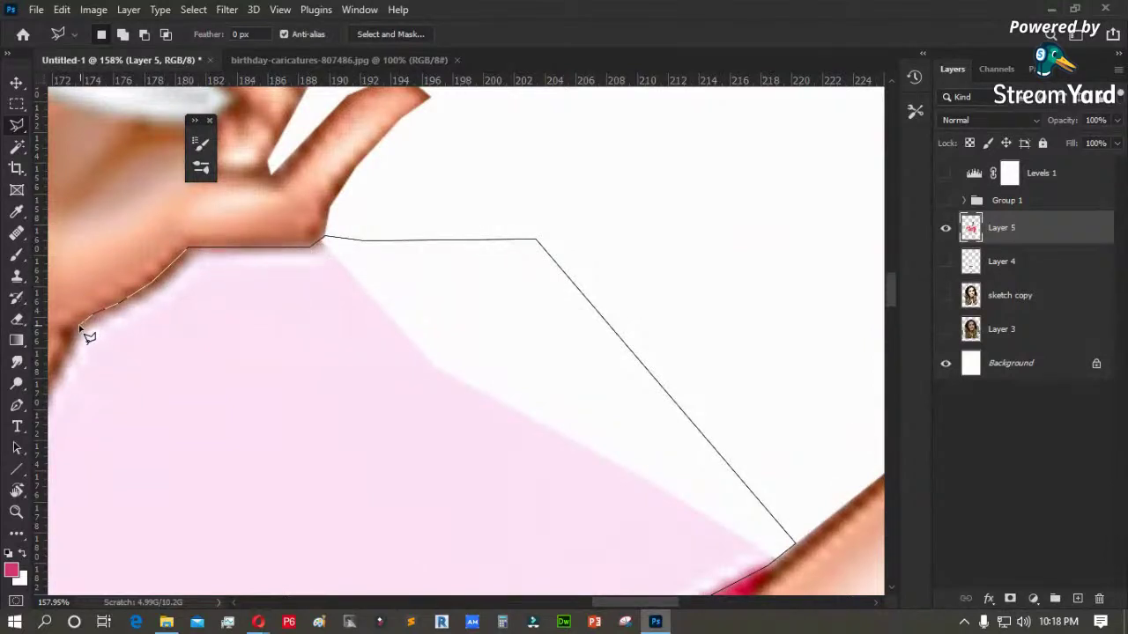
- Close the lasso outline along the underside of the raised arm, delete the enclosed pale pink area and deselect
mouse_move(91, 332)
mouse_down()
mouse_move(564, 244)
mouse_move(496, 394)
mouse_move(589, 181)
mouse_up()
click(489, 389)
click(551, 253)
click(513, 325)
mouse_move(489, 370)
mouse_down()
mouse_move(354, 496)
mouse_move(318, 497)
mouse_up()
double_click(222, 481)
key(Delete)
key(m)
key(ctrl+d)
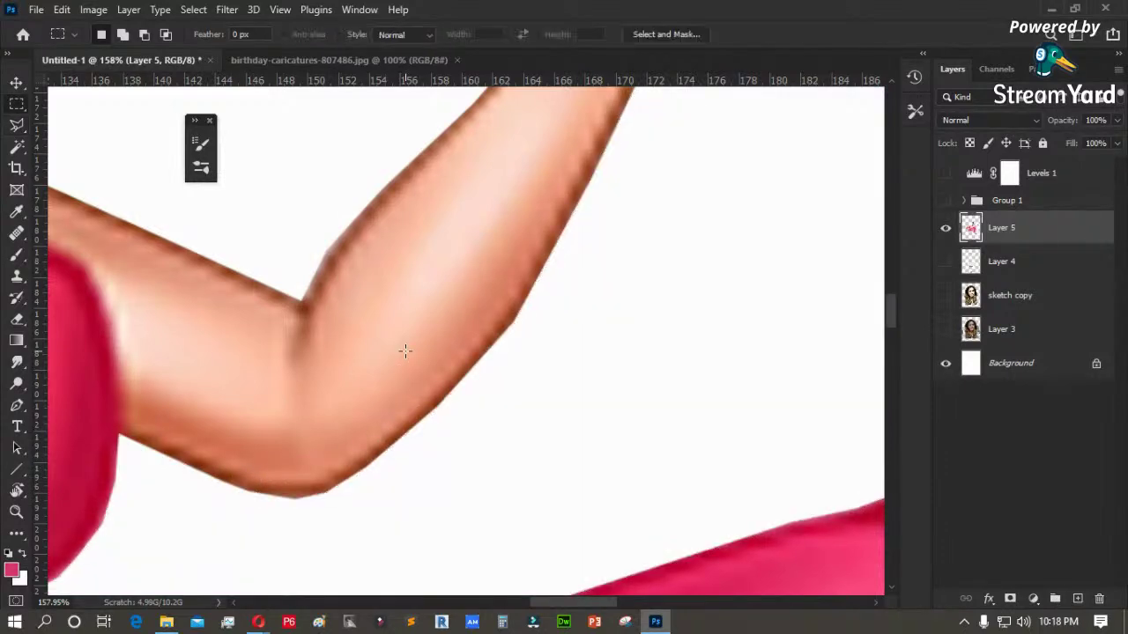
- Try to select the pale pink background beneath the raised leg with the Magic Wand at tolerance 10, and drop the selection
key(z)
key(ctrl+0)
drag(668, 228, 498, 424)
key(w)
click(639, 319)
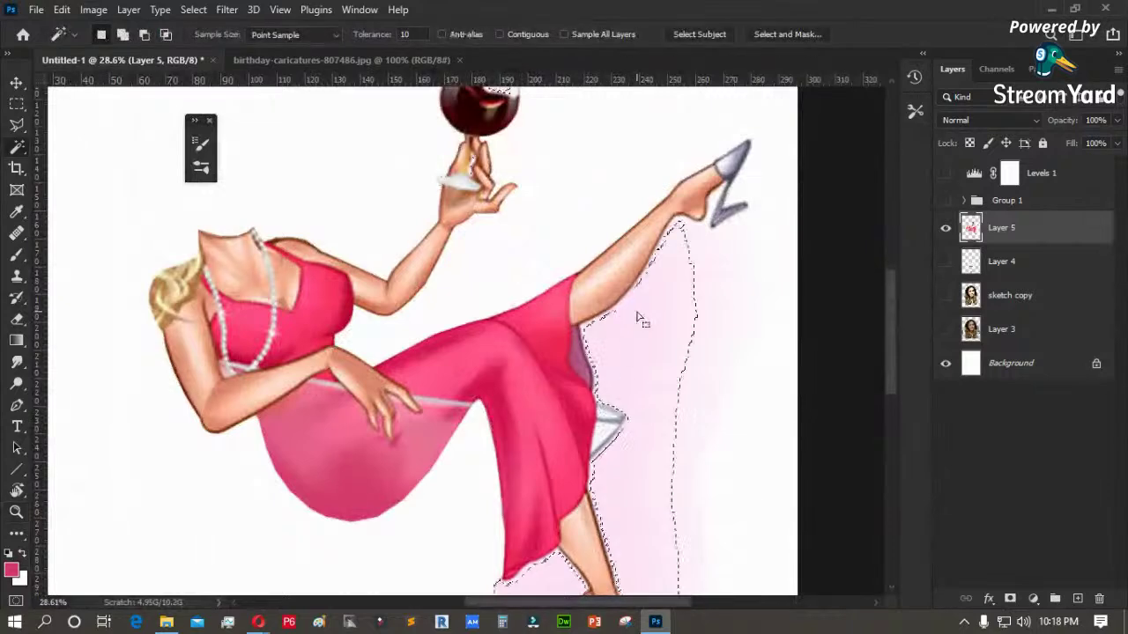
key(z)
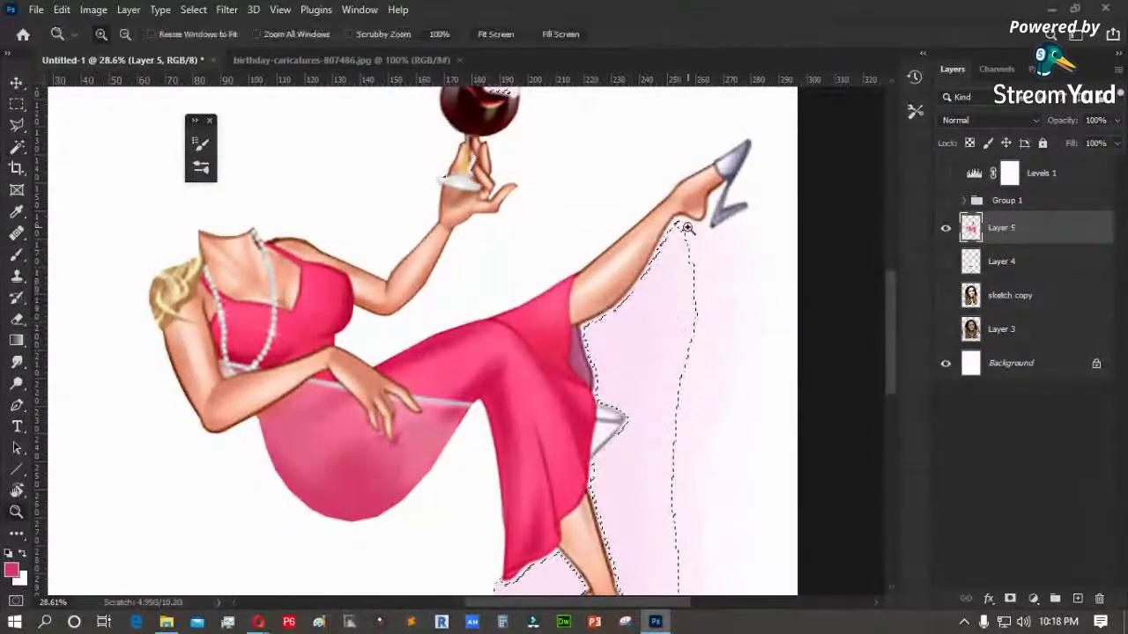
drag(705, 209, 572, 378)
key(m)
click(622, 301)
- Set the Magic Wand tolerance to 32 and select the pale pink background beneath the raised leg
key(w)
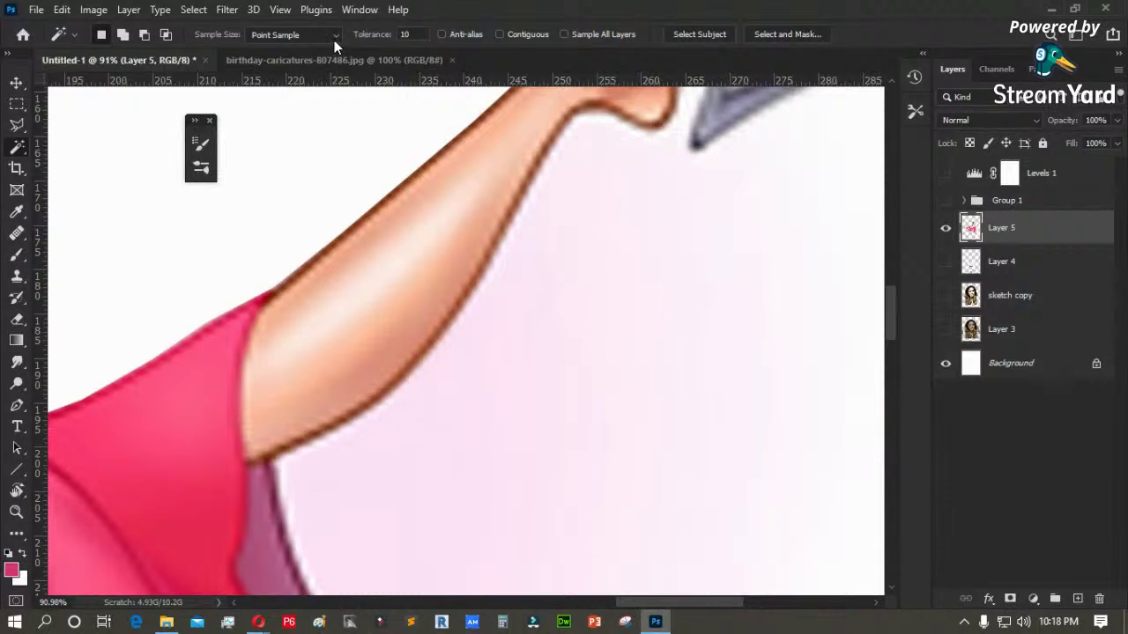
click(416, 34)
click(542, 370)
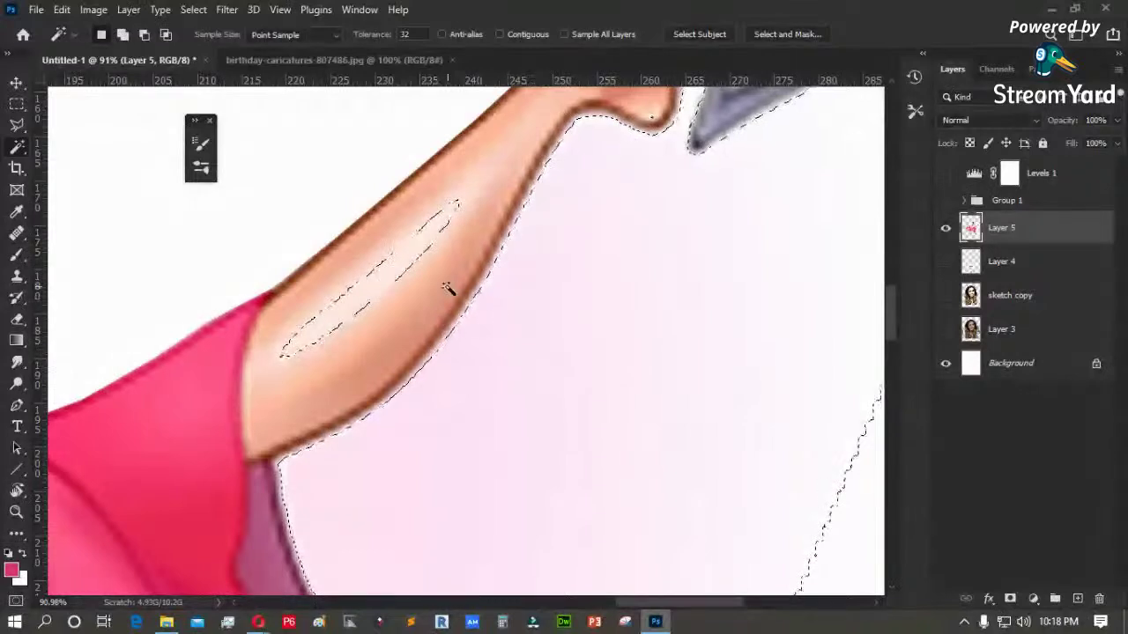
- Erase the selected pale pink background beneath the raised leg and down beside the dress with a 150 px Eraser
key(e)
mouse_move(523, 372)
mouse_down()
mouse_move(529, 314)
mouse_move(573, 196)
mouse_up()
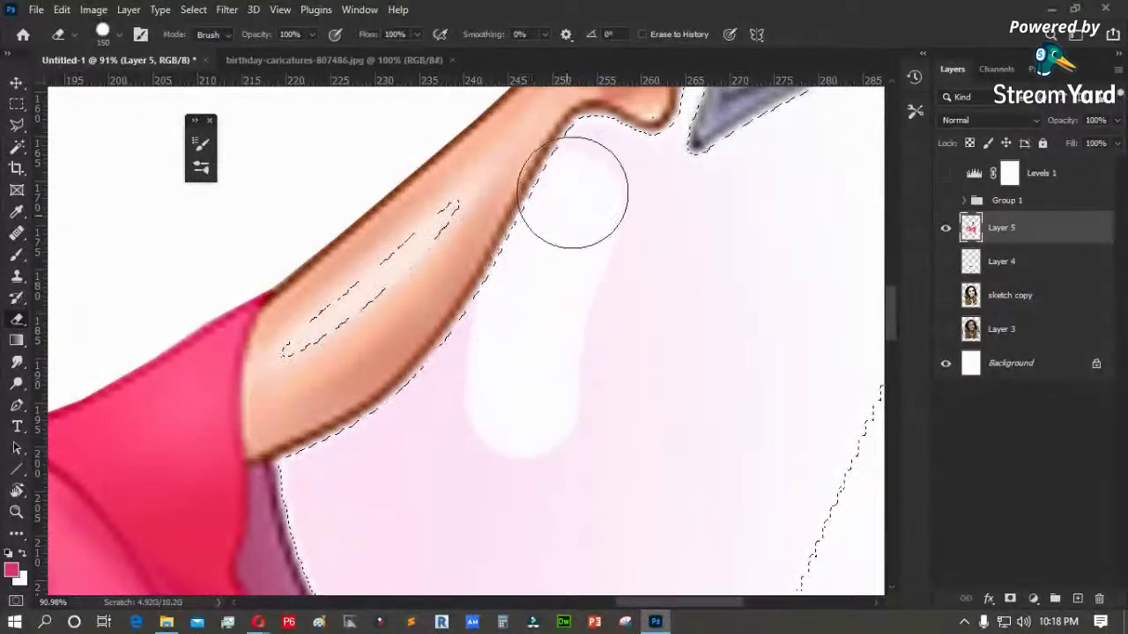
mouse_move(534, 299)
mouse_down()
mouse_move(458, 401)
mouse_move(367, 459)
mouse_move(329, 491)
mouse_up()
key(space)
drag(408, 410, 399, 171)
mouse_move(329, 305)
mouse_down()
mouse_move(345, 415)
mouse_move(461, 456)
mouse_move(467, 256)
mouse_up()
key(space)
mouse_move(453, 316)
mouse_down()
mouse_move(429, 376)
mouse_move(361, 448)
mouse_move(346, 486)
mouse_move(367, 510)
mouse_move(350, 237)
mouse_up()
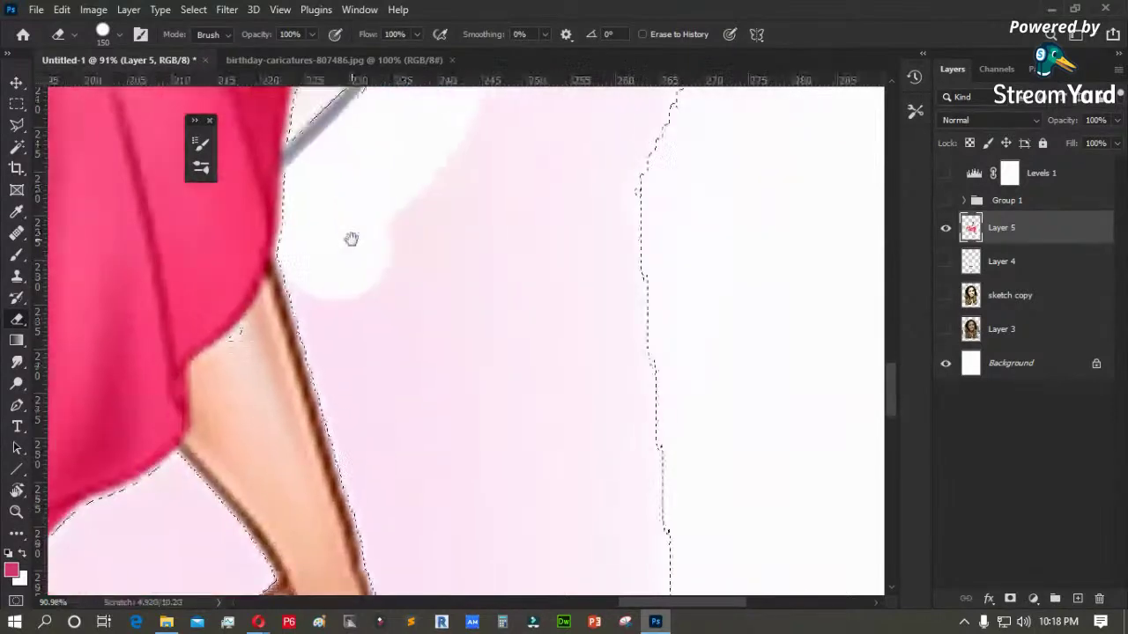
mouse_move(333, 291)
mouse_down()
mouse_move(390, 453)
mouse_move(426, 206)
mouse_move(466, 420)
mouse_up()
- Erase the selected pale pink background on both sides of the lower leg and around its shoe
key(space)
key(space)
drag(479, 362, 551, 168)
mouse_move(574, 282)
mouse_down()
mouse_move(632, 451)
mouse_move(565, 480)
mouse_move(505, 473)
mouse_move(374, 366)
mouse_move(474, 479)
mouse_move(688, 485)
mouse_move(663, 259)
mouse_up()
mouse_move(252, 397)
mouse_down()
mouse_move(282, 391)
mouse_move(248, 259)
mouse_move(256, 252)
mouse_move(355, 307)
mouse_up()
drag(289, 265, 388, 457)
mouse_move(355, 414)
mouse_down()
mouse_move(423, 297)
mouse_move(317, 290)
mouse_move(327, 402)
mouse_move(313, 350)
mouse_move(263, 398)
mouse_up()
drag(625, 314, 221, 312)
mouse_move(377, 371)
mouse_down()
mouse_move(453, 481)
mouse_move(456, 265)
mouse_up()
mouse_move(443, 211)
mouse_down()
mouse_move(473, 446)
mouse_move(534, 353)
mouse_move(406, 499)
mouse_up()
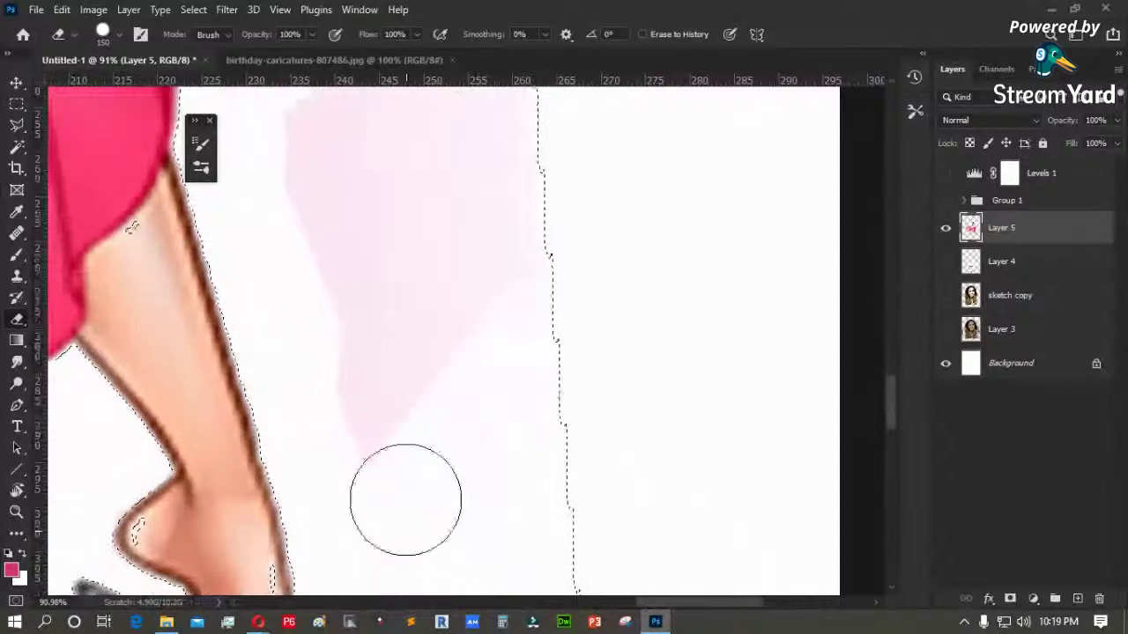
- Erase the leftover pale pink patch between the dress and the canvas edge up to the raised shoe, and deselect
scroll(417, 480, down, 3)
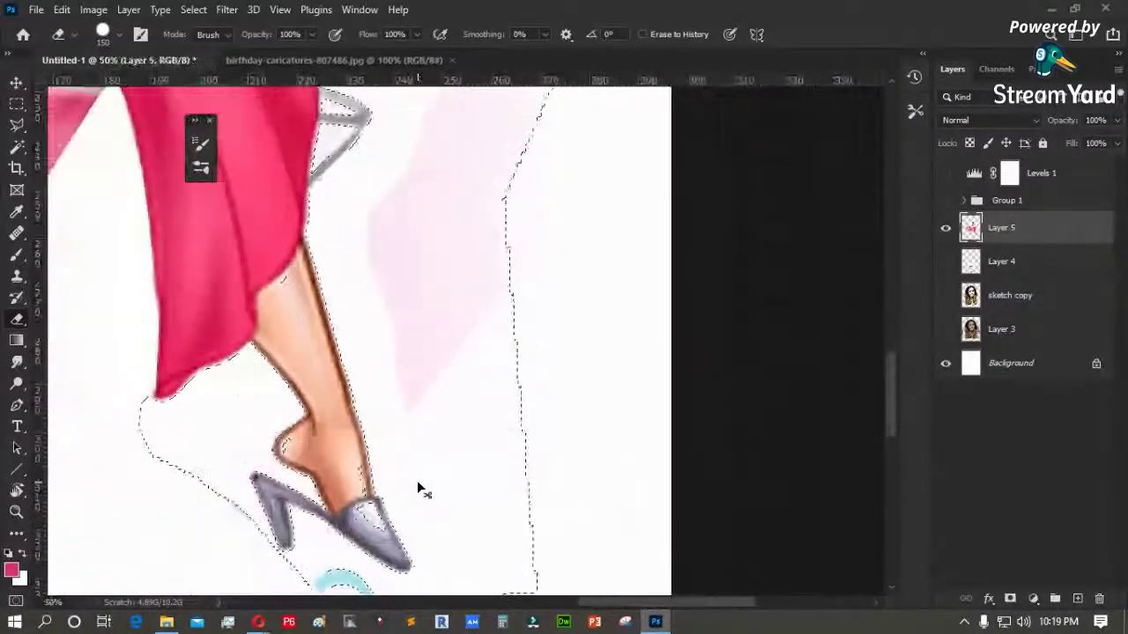
mouse_move(418, 481)
mouse_down()
mouse_move(423, 365)
mouse_move(419, 419)
mouse_move(404, 283)
mouse_move(402, 213)
mouse_up()
drag(504, 194, 431, 453)
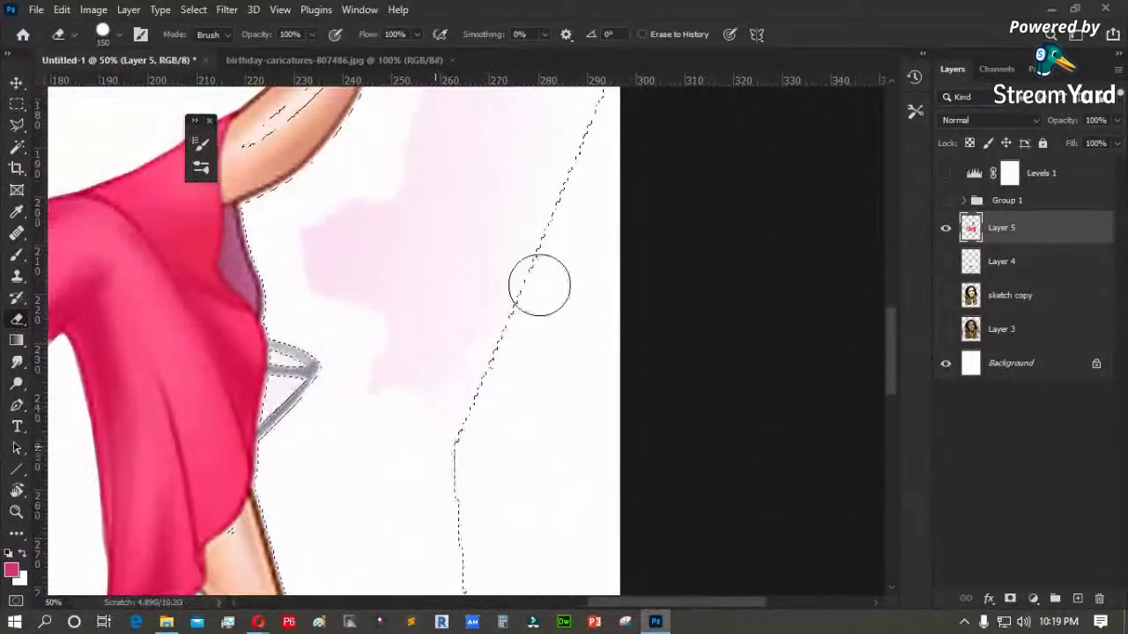
mouse_move(400, 377)
mouse_down()
mouse_move(382, 307)
mouse_move(327, 258)
mouse_move(357, 210)
mouse_move(329, 294)
mouse_move(357, 284)
mouse_move(443, 315)
mouse_move(523, 248)
mouse_move(468, 443)
mouse_up()
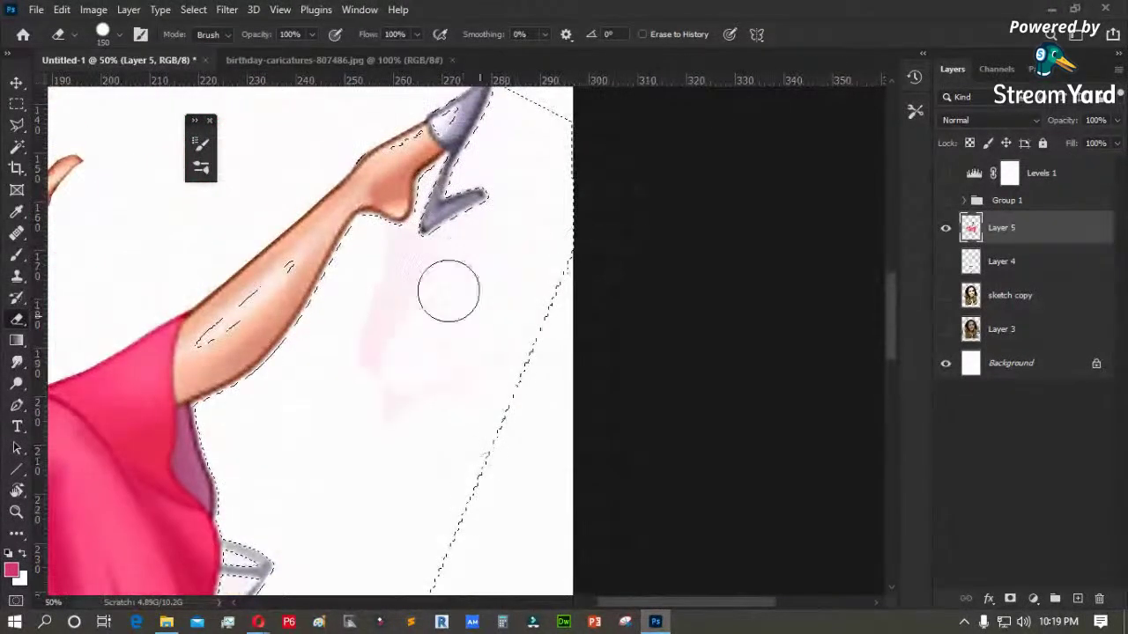
drag(485, 315, 461, 383)
key(m)
click(685, 302)
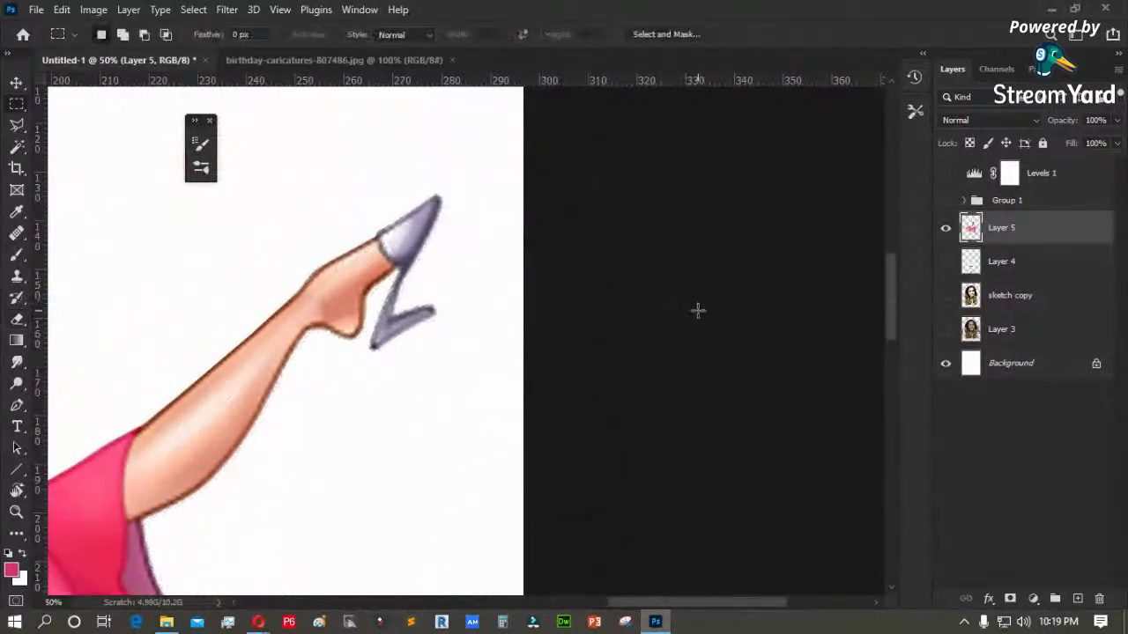
- Erase the stray line and the cyan arc remnant around the lower shoe
key(ctrl+0)
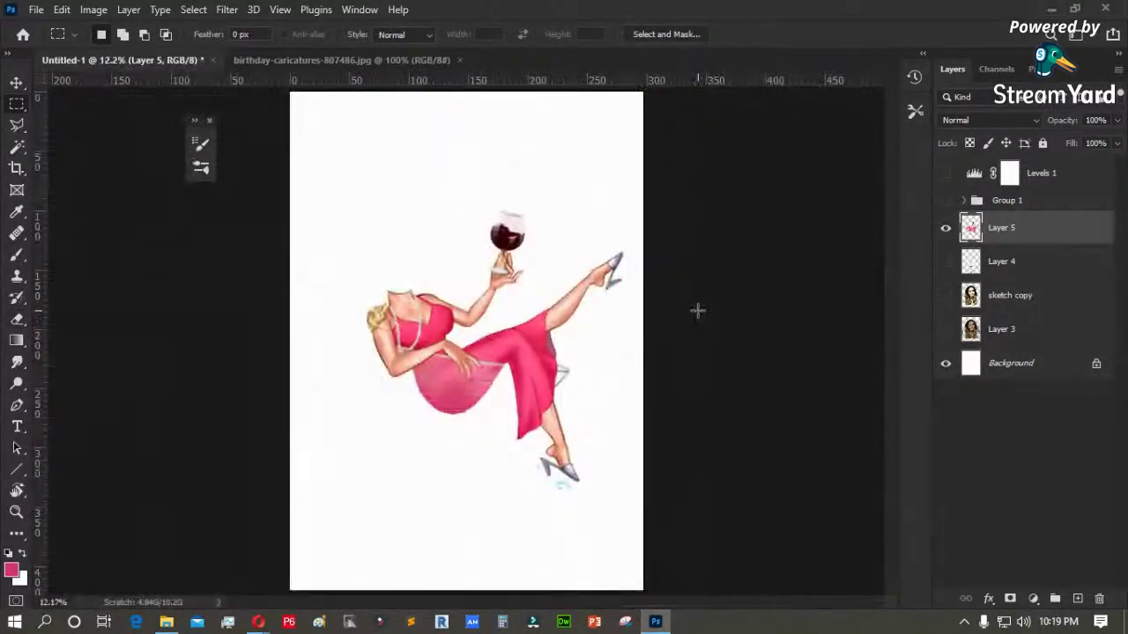
key(z)
drag(634, 382, 463, 505)
drag(654, 436, 526, 252)
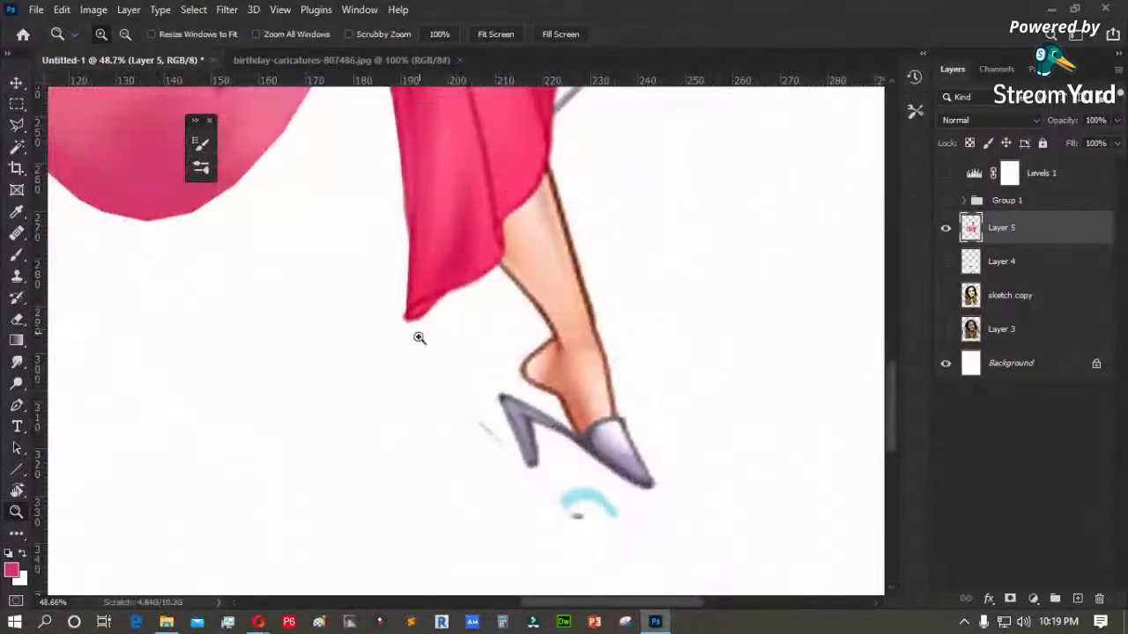
drag(536, 400, 567, 304)
key(e)
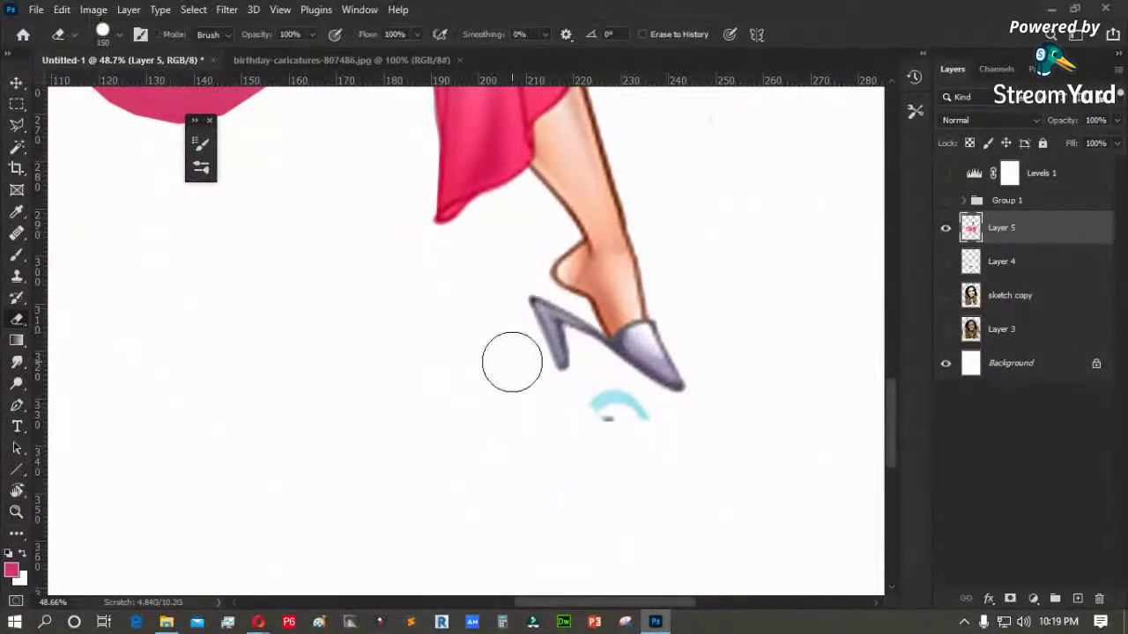
drag(593, 418, 630, 424)
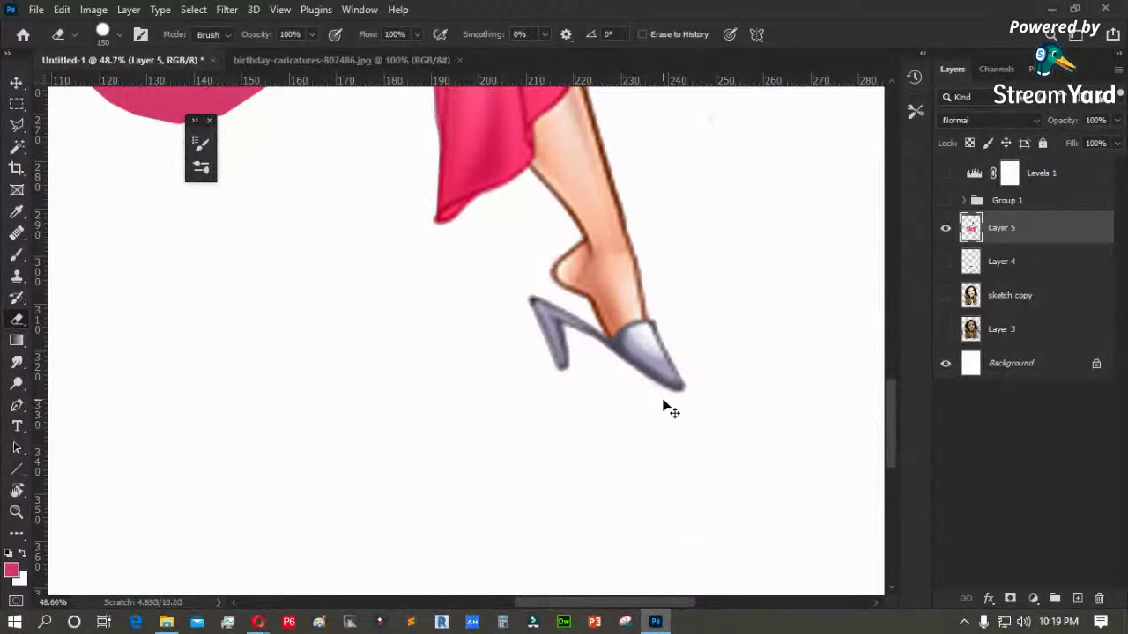
- Show the large wine glass on Layer 4 and move that layer above Layer 5
key(ctrl+0)
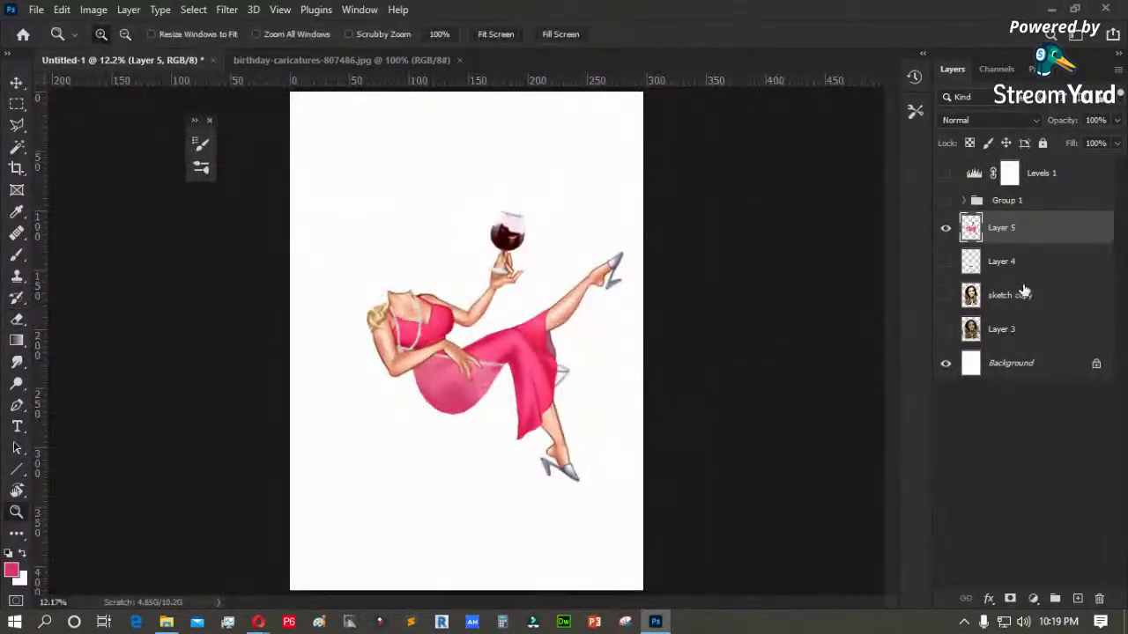
click(946, 264)
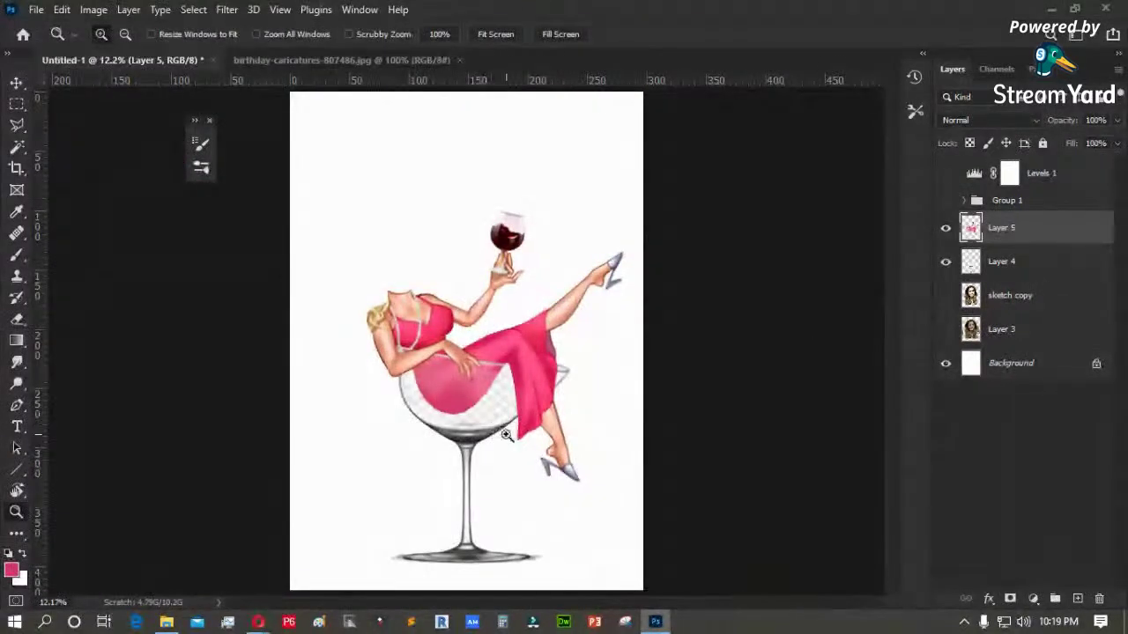
drag(622, 308, 367, 438)
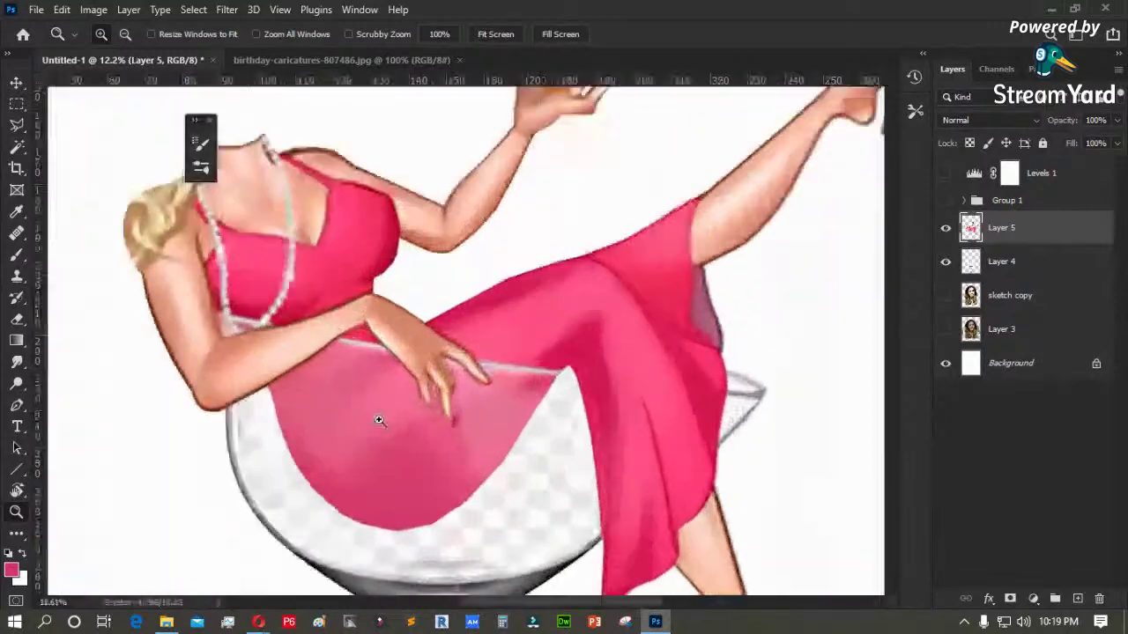
drag(1008, 267, 1004, 226)
drag(477, 392, 463, 252)
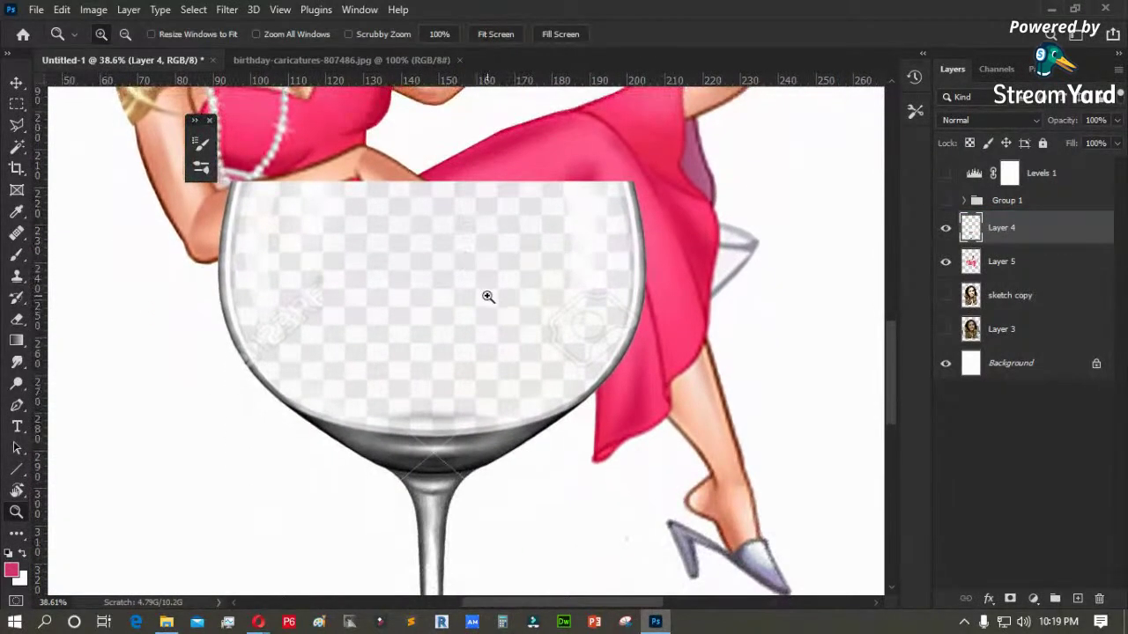
- Transform the large wine glass: rotate it 8.84°, scale it to 100.63% width and 95.85% height, and position it under the seated body
key(ctrl+0)
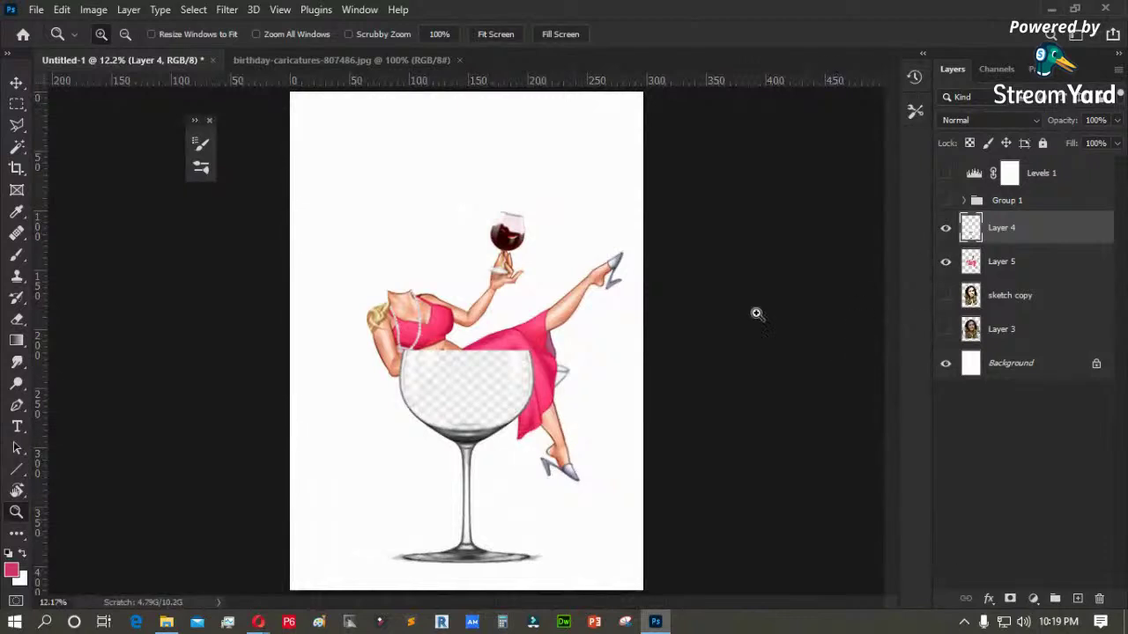
key(ctrl+t)
drag(730, 285, 720, 343)
drag(514, 417, 508, 417)
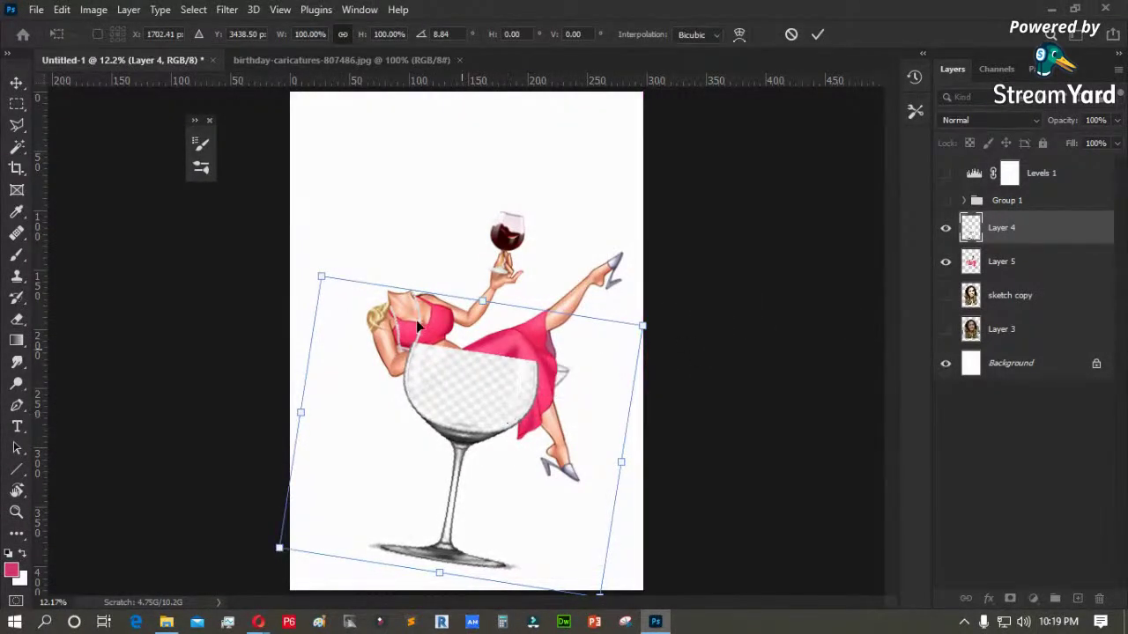
mouse_move(324, 278)
mouse_down()
mouse_move(318, 247)
mouse_move(321, 276)
mouse_up()
drag(481, 302, 480, 315)
drag(470, 386, 473, 378)
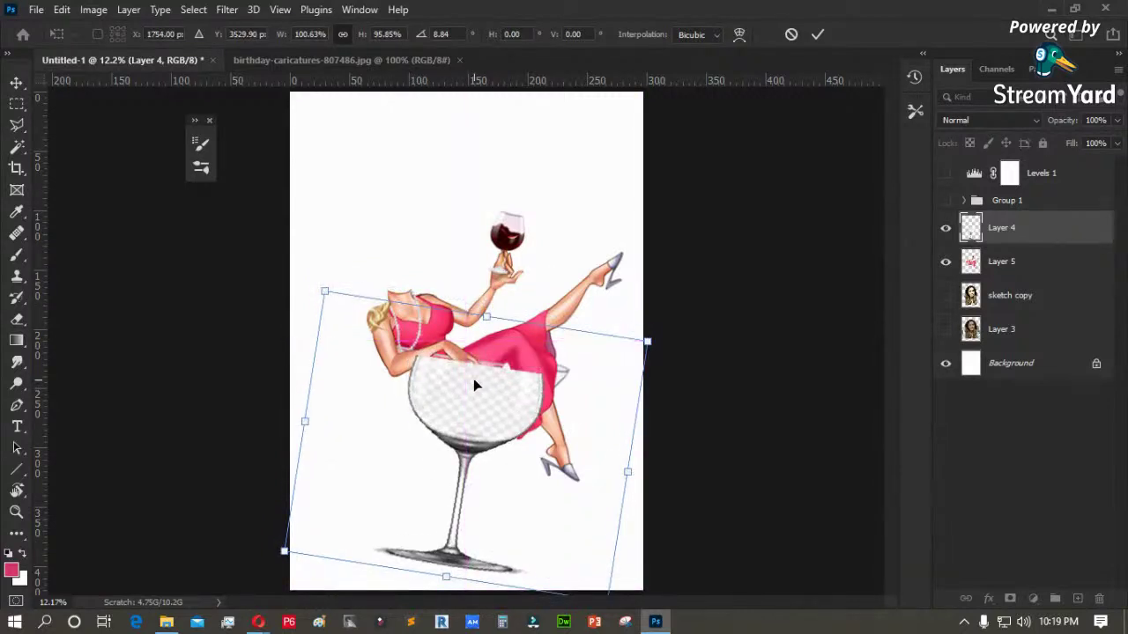
key(Return)
- Select the checkerboard fill inside the large glass bowl on Layer 4 with the Magic Wand at tolerance 32
key(z)
drag(389, 305, 610, 483)
drag(490, 456, 675, 567)
key(w)
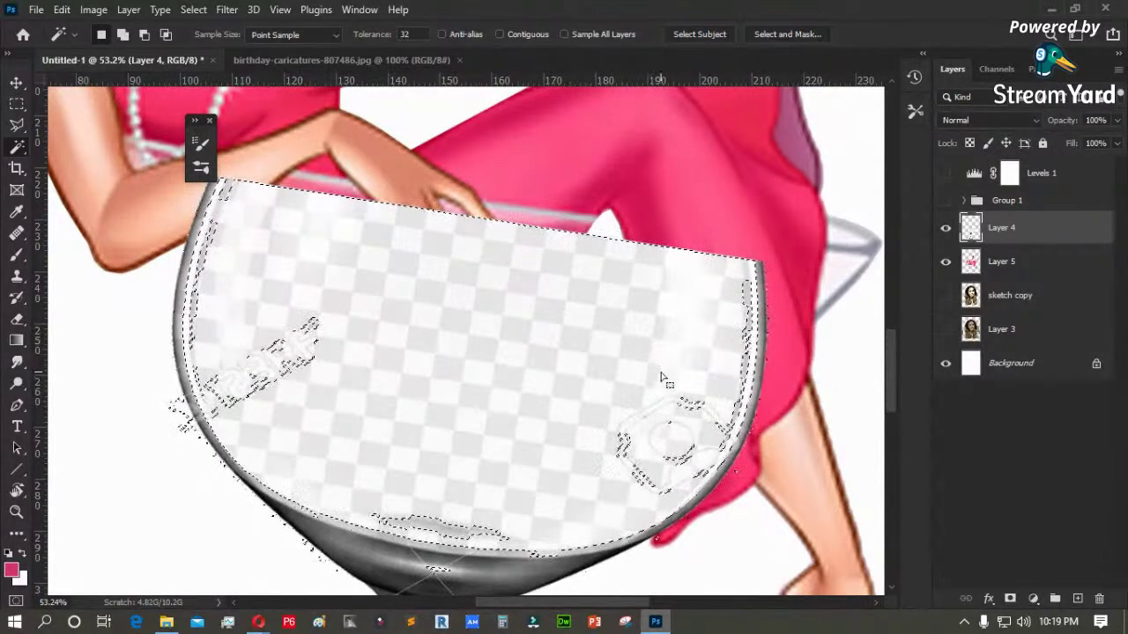
- Try erasing the checkerboard inside the glass bowl with the hard 150 px Eraser, and undo the stroke
key(e)
mouse_move(625, 327)
mouse_down()
mouse_move(563, 307)
mouse_move(491, 358)
mouse_move(564, 353)
mouse_up()
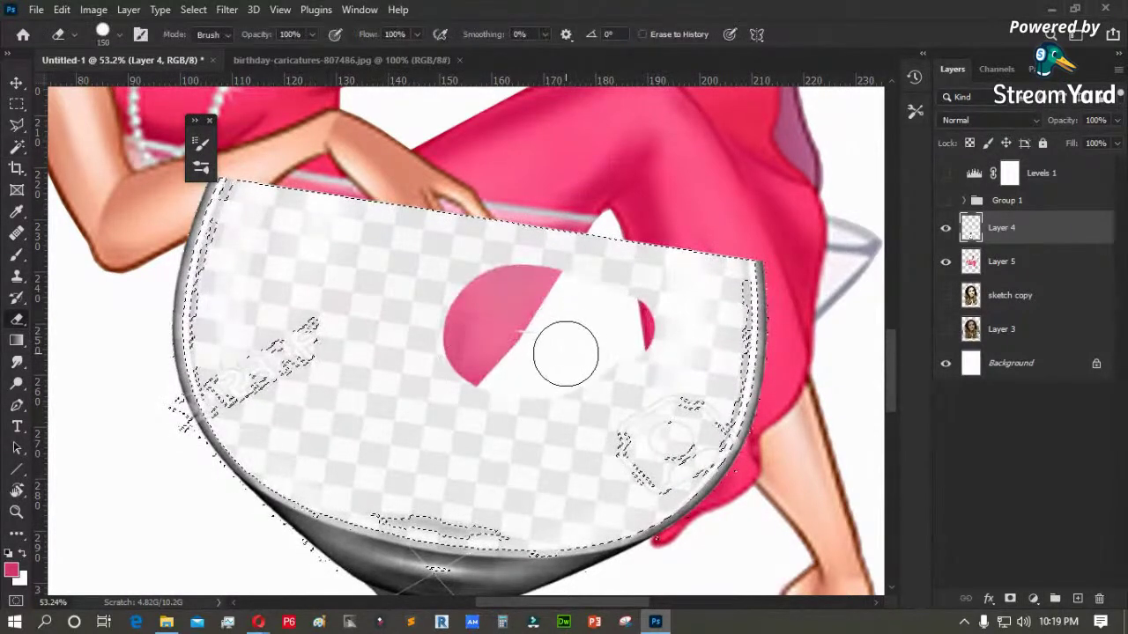
key(ctrl+z)
- Erase the selected checkerboard inside the glass bowl with a soft 400 px Eraser at 0% hardness, and deselect
right_click(449, 291)
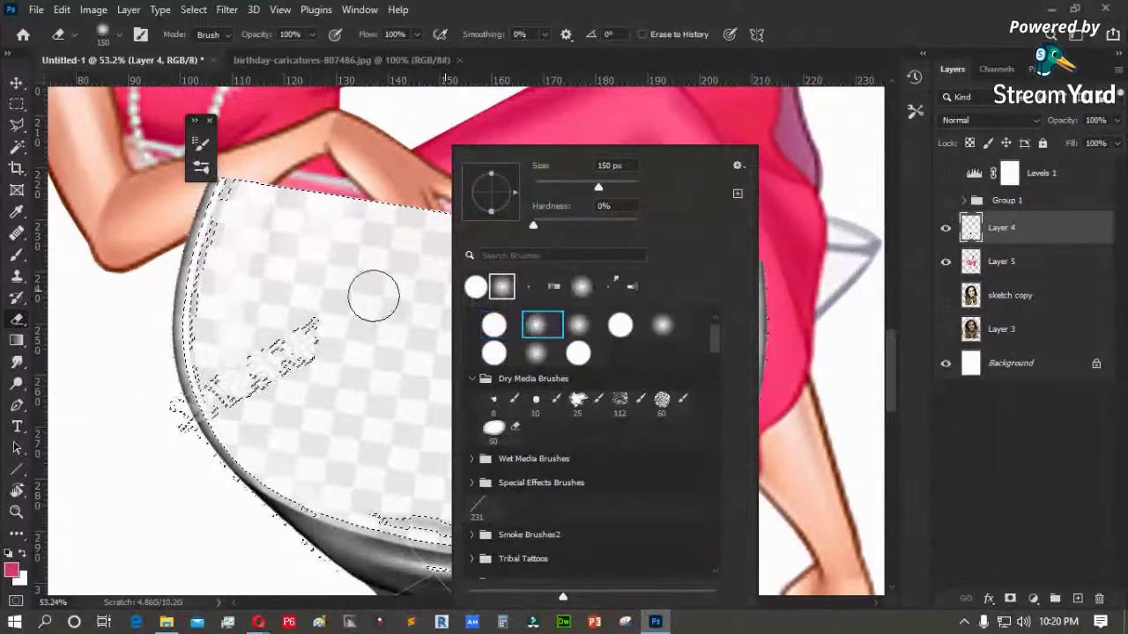
click(374, 296)
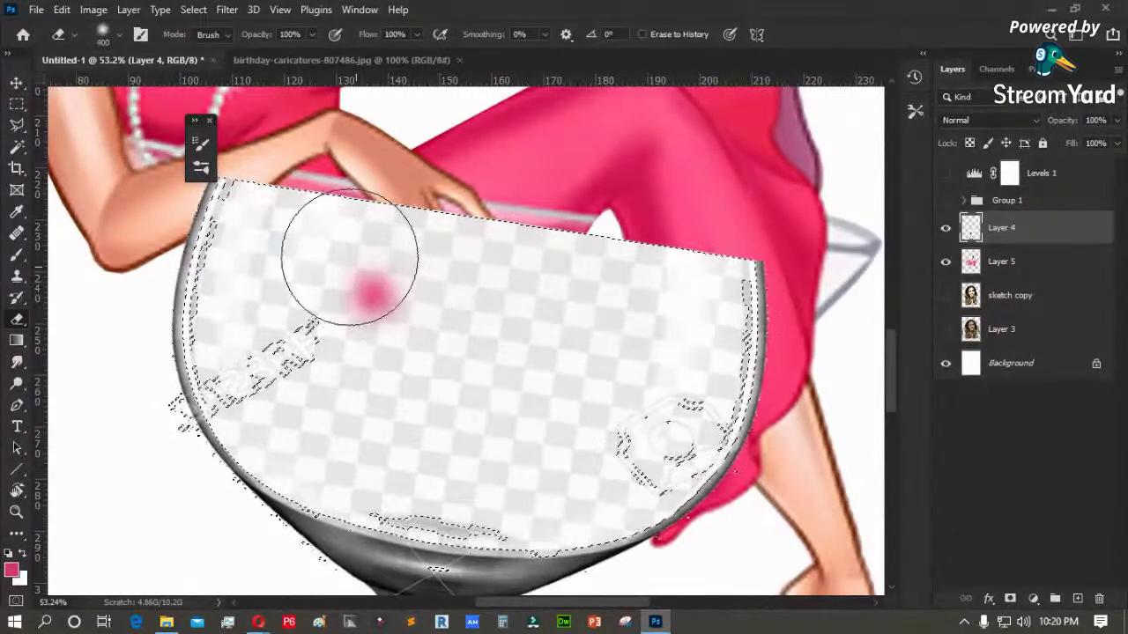
drag(350, 258, 318, 248)
mouse_move(278, 333)
mouse_down()
mouse_move(368, 425)
mouse_move(448, 458)
mouse_move(464, 296)
mouse_move(606, 269)
mouse_move(623, 332)
mouse_move(665, 278)
mouse_move(644, 348)
mouse_up()
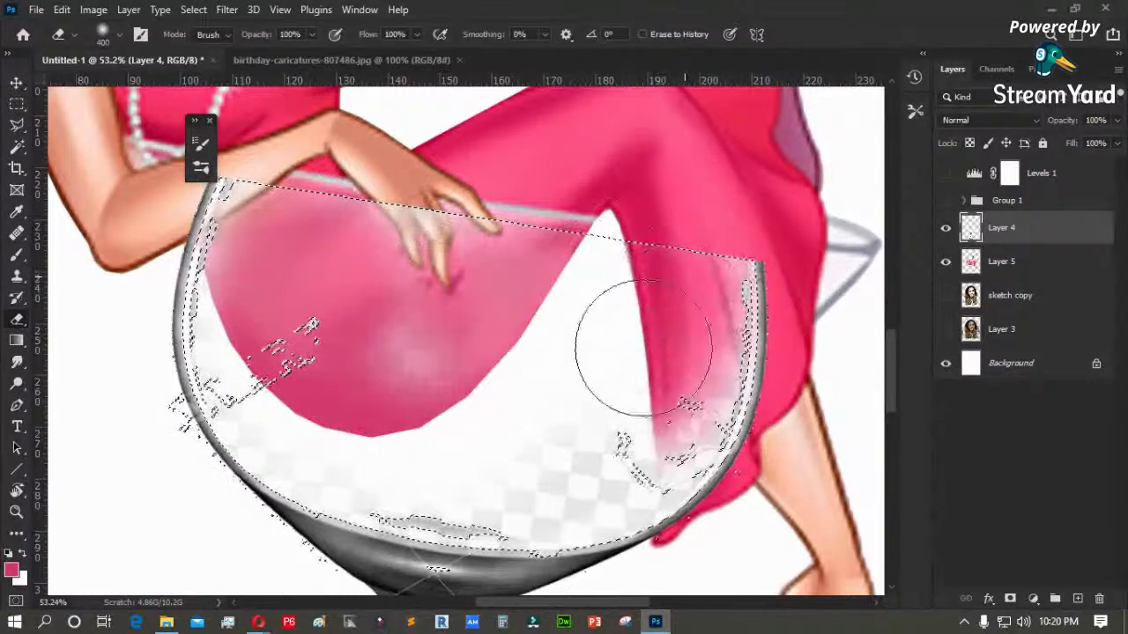
mouse_move(531, 470)
mouse_down()
mouse_move(330, 320)
mouse_move(626, 410)
mouse_move(547, 390)
mouse_up()
key(m)
click(321, 364)
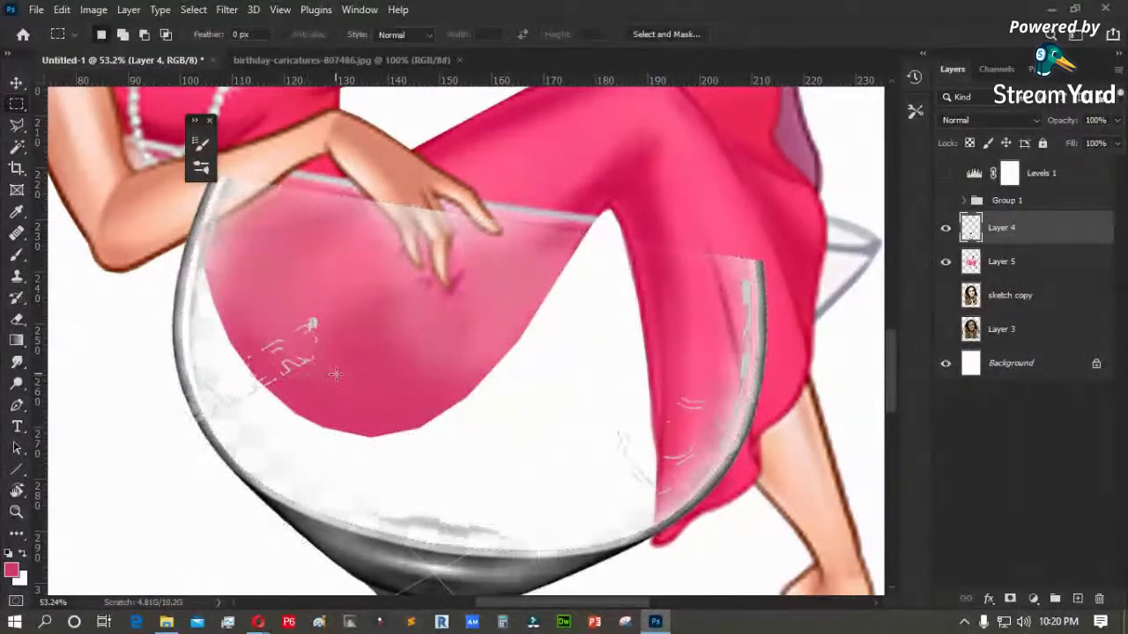
- Switch the Eraser to a hard 400 px brush at 100% hardness and erase the watermark remnants over the pink dress inside the bowl
key(e)
right_click(436, 377)
click(454, 353)
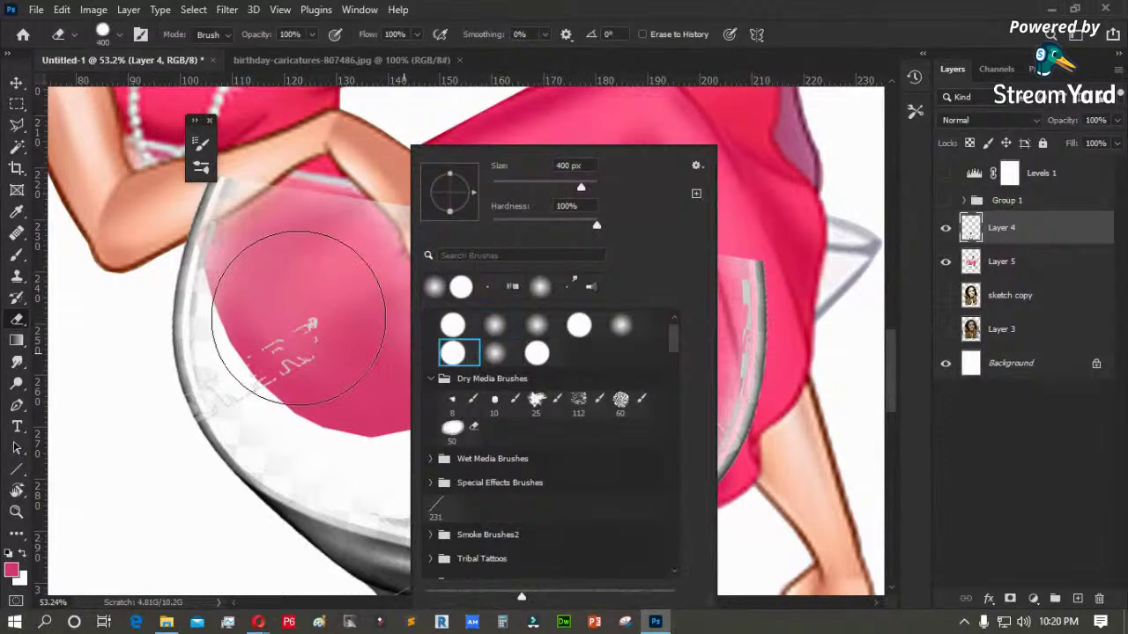
click(282, 333)
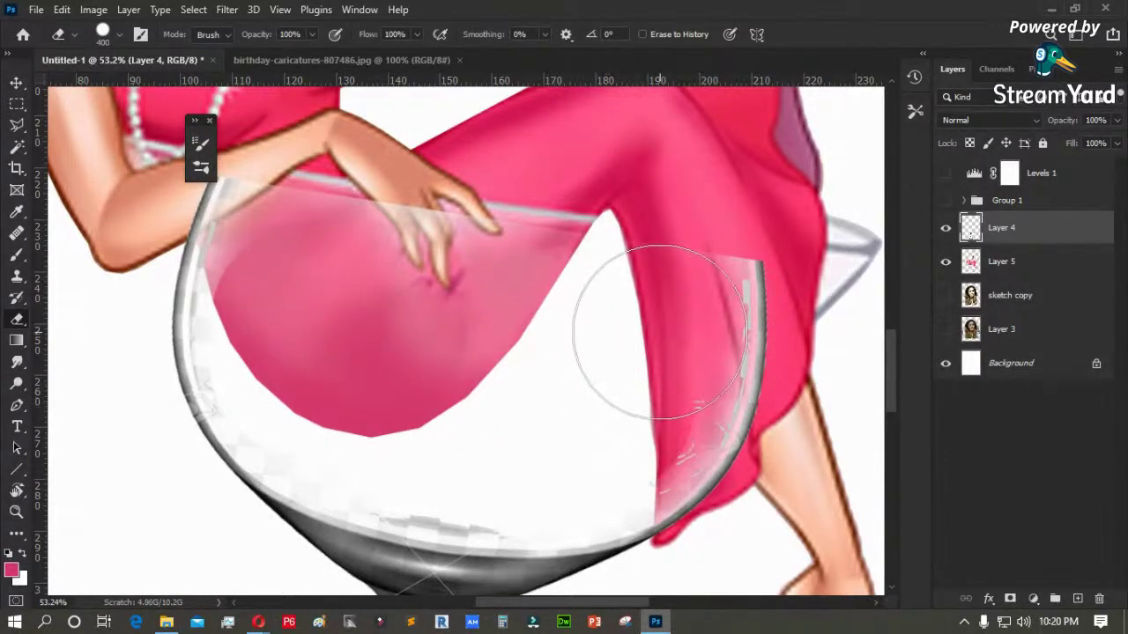
- Switch the Eraser to a soft 400 px brush at 0% hardness and erase the checkerboard remnants over the glass and skirt
right_click(573, 356)
click(660, 326)
click(373, 327)
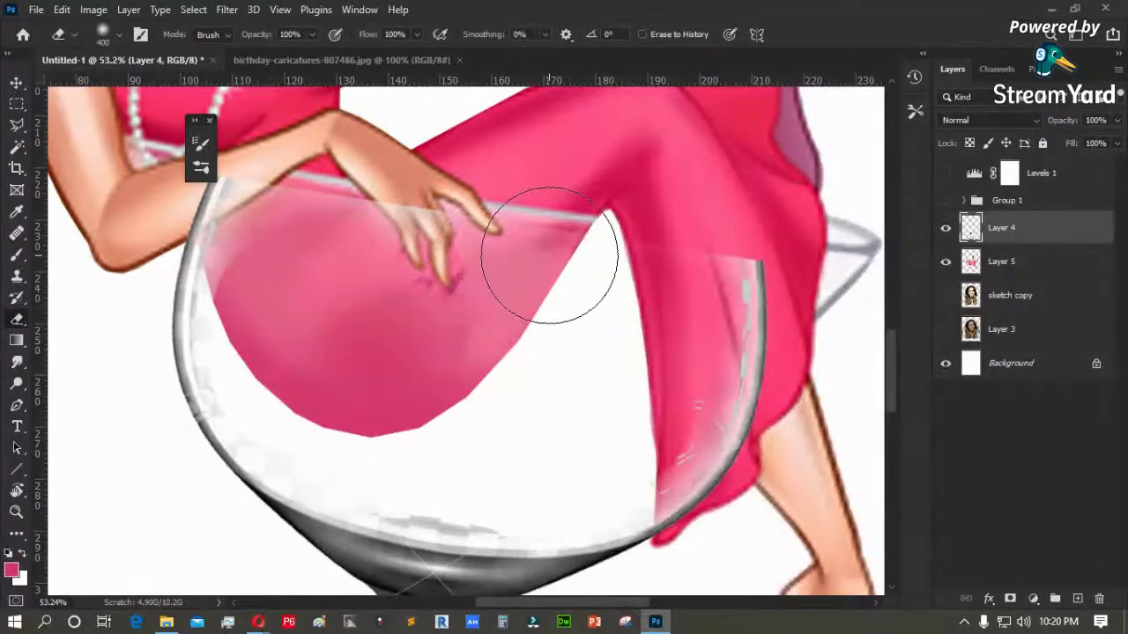
mouse_move(672, 297)
mouse_down()
mouse_move(647, 418)
mouse_move(624, 444)
mouse_move(661, 398)
mouse_move(696, 264)
mouse_move(686, 291)
mouse_move(558, 423)
mouse_move(493, 461)
mouse_move(423, 450)
mouse_move(483, 464)
mouse_move(413, 456)
mouse_move(450, 458)
mouse_move(361, 415)
mouse_move(296, 314)
mouse_move(282, 244)
mouse_move(259, 321)
mouse_move(285, 264)
mouse_move(281, 235)
mouse_move(270, 345)
mouse_move(309, 422)
mouse_move(131, 444)
mouse_move(419, 300)
mouse_move(515, 318)
mouse_move(631, 289)
mouse_move(702, 241)
mouse_up()
mouse_move(687, 412)
mouse_down()
mouse_move(712, 383)
mouse_move(691, 379)
mouse_move(731, 322)
mouse_move(706, 358)
mouse_move(695, 416)
mouse_up()
- Switch the Eraser back to a hard 400 px brush and erase the remaining glass edge and remnants over the pink dress
right_click(690, 296)
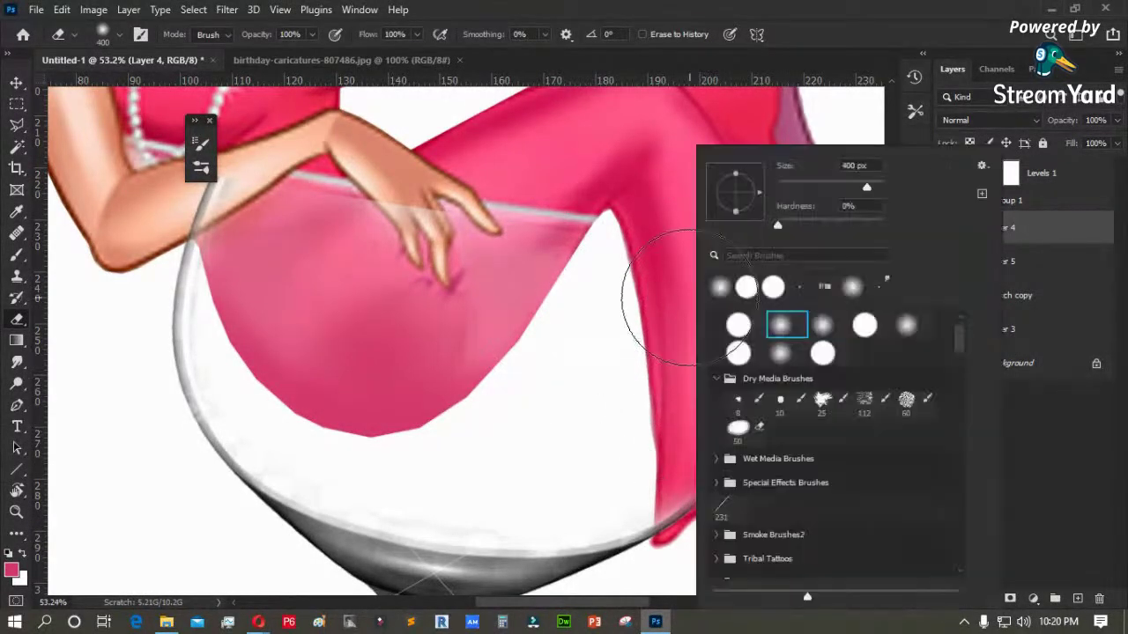
click(588, 333)
drag(730, 460, 740, 503)
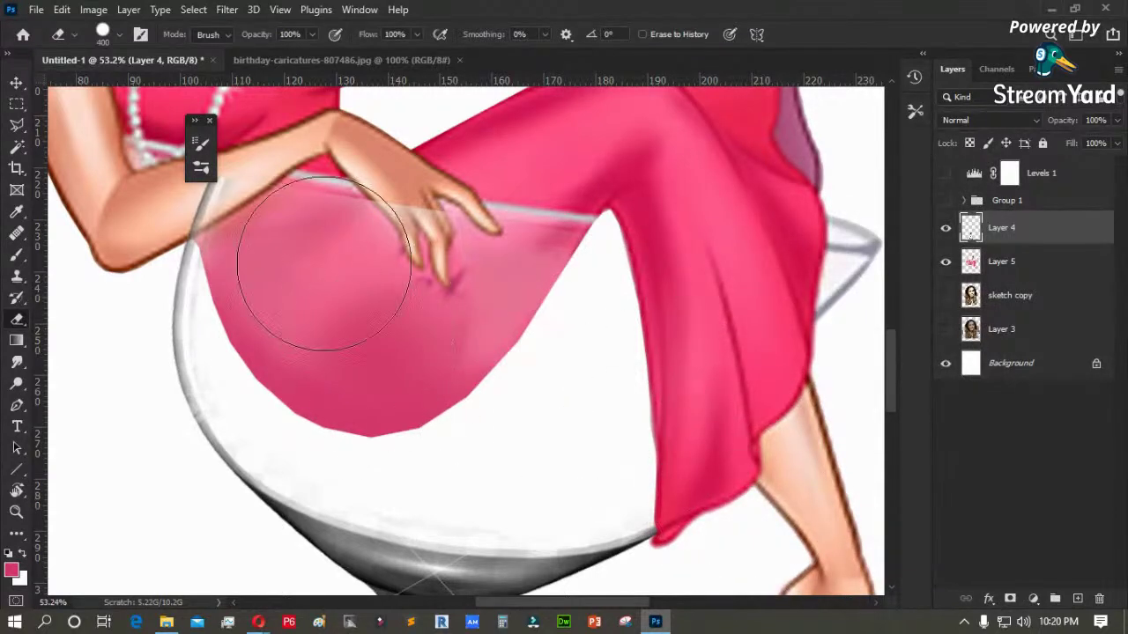
drag(336, 284, 497, 402)
mouse_move(335, 266)
mouse_down()
mouse_move(320, 277)
mouse_move(398, 282)
mouse_up()
key(ctrl+0)
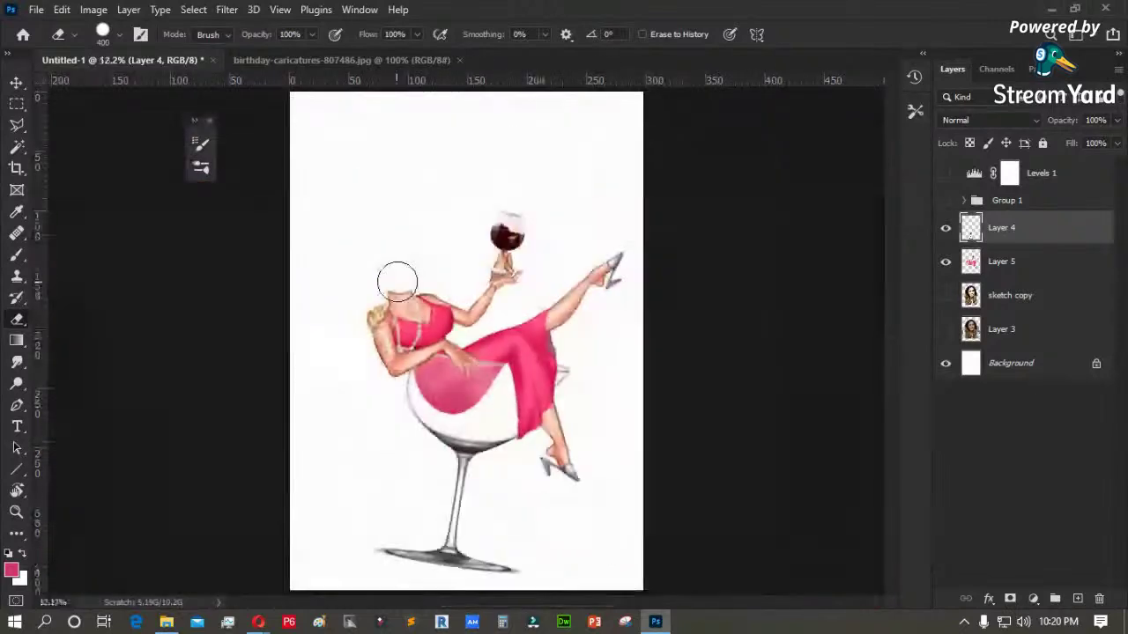
- Sample the grey glass outline beside the skirt and paint a larger rim and side outline on a new layer with an angled 40 px brush
key(z)
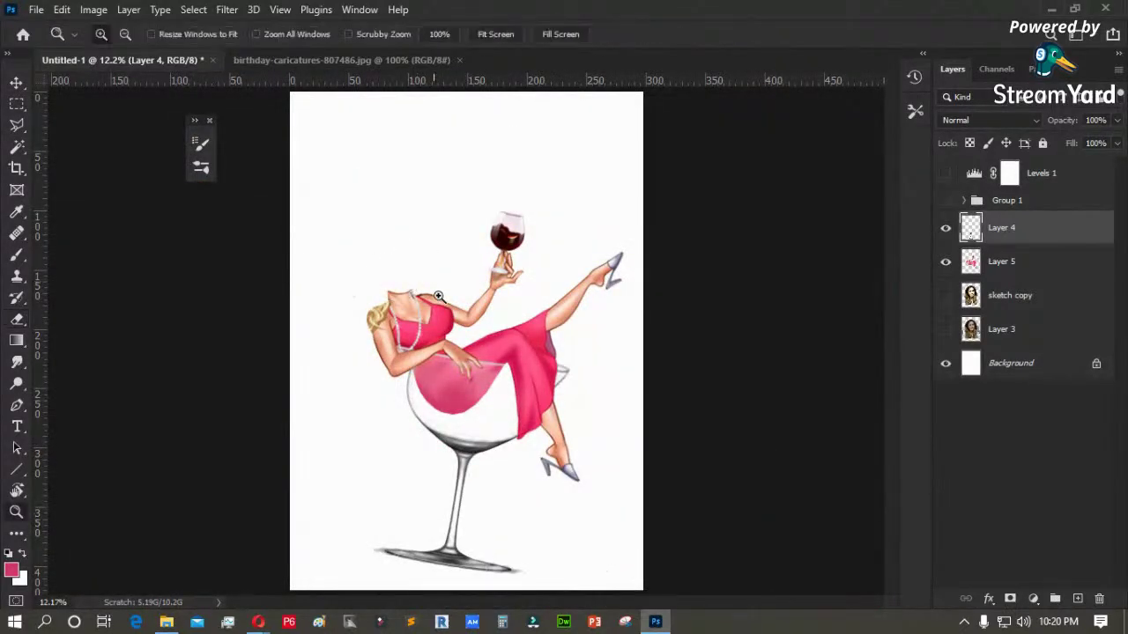
click(696, 324)
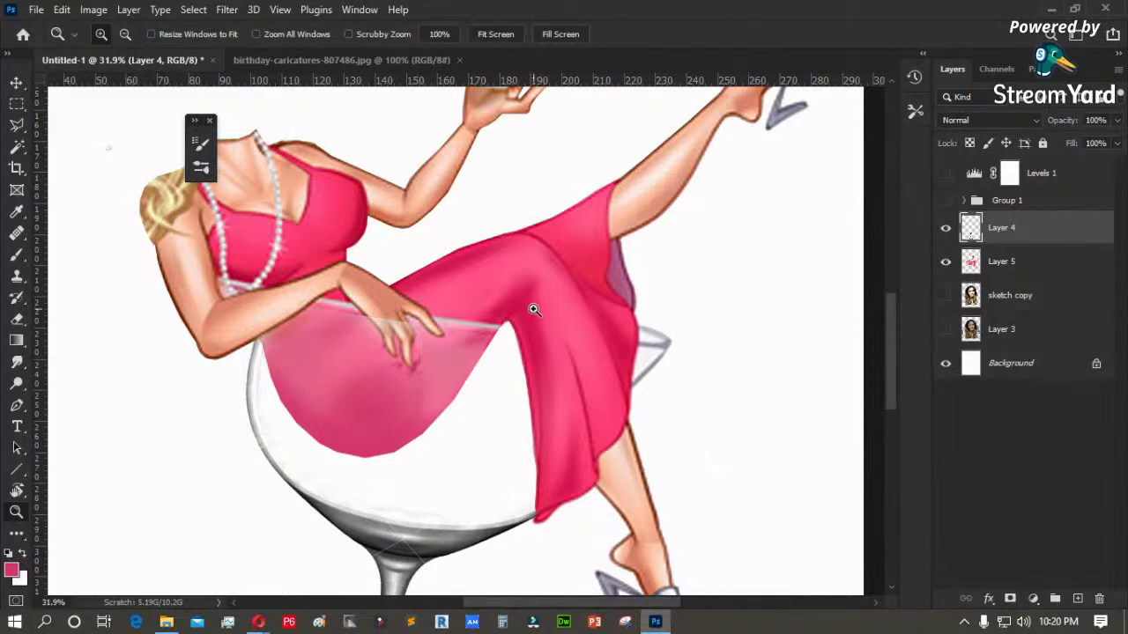
drag(514, 248, 747, 525)
key(i)
click(529, 257)
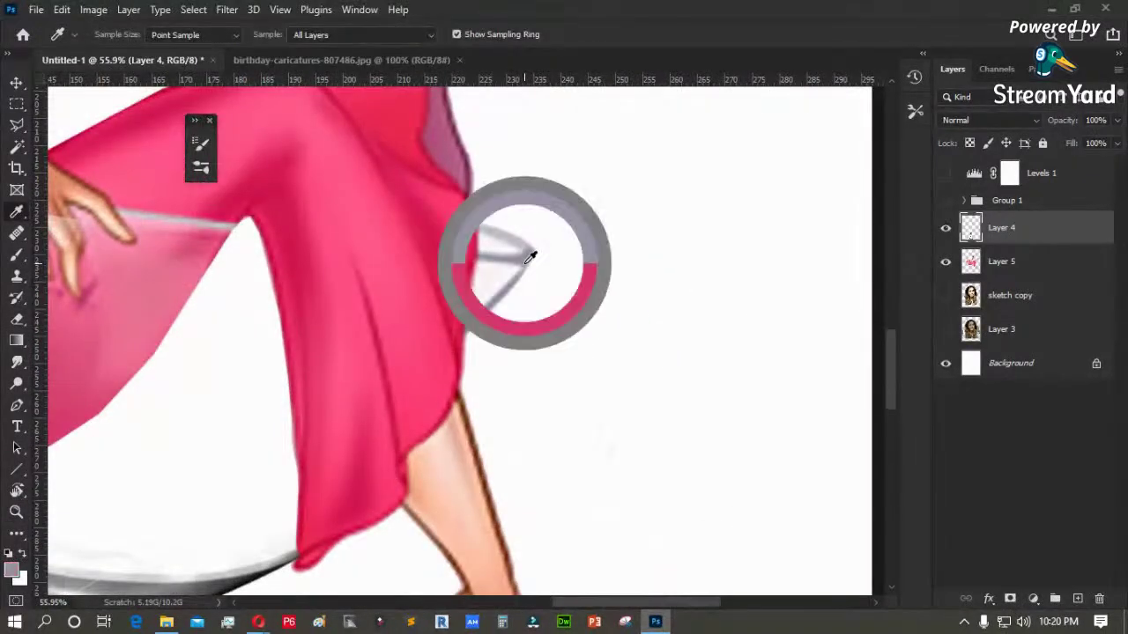
key(b)
right_click(479, 361)
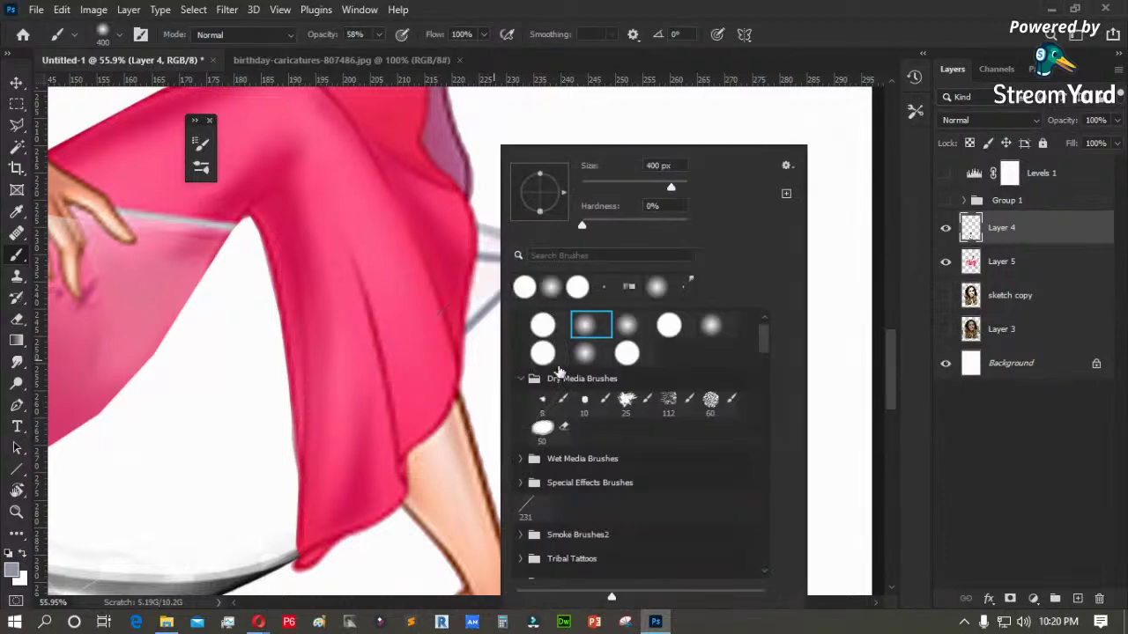
click(605, 287)
click(976, 471)
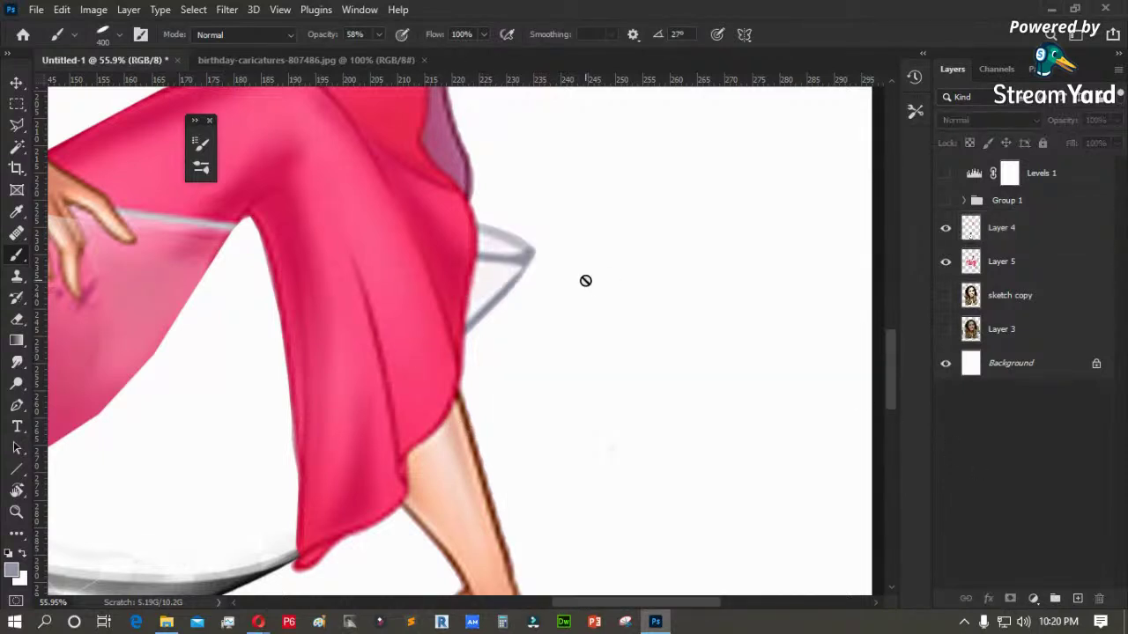
click(1011, 229)
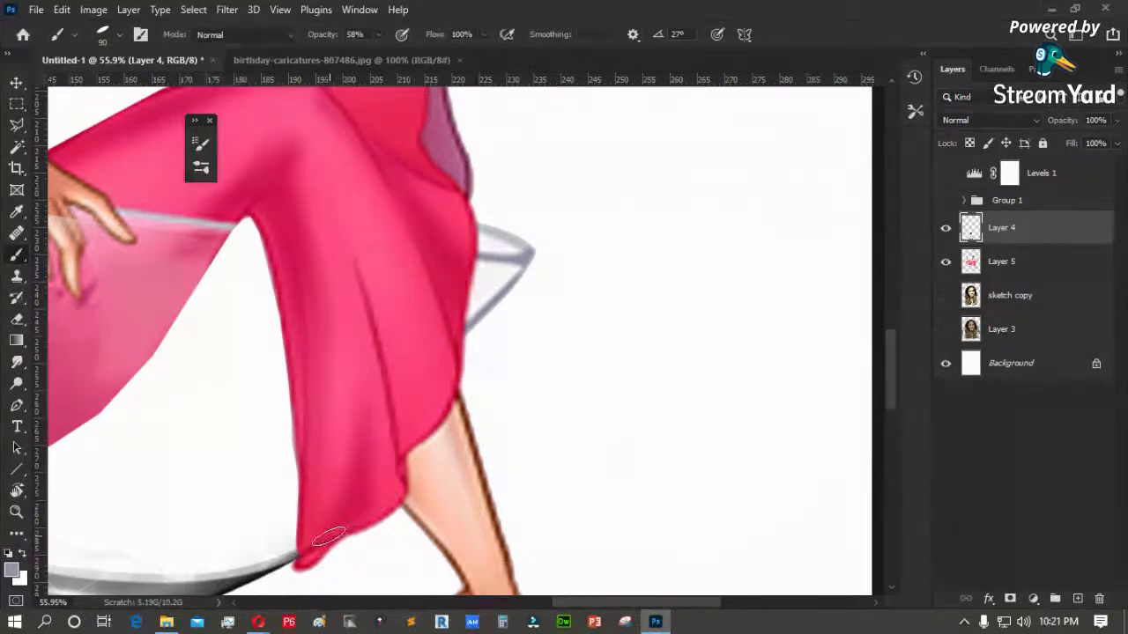
click(1077, 599)
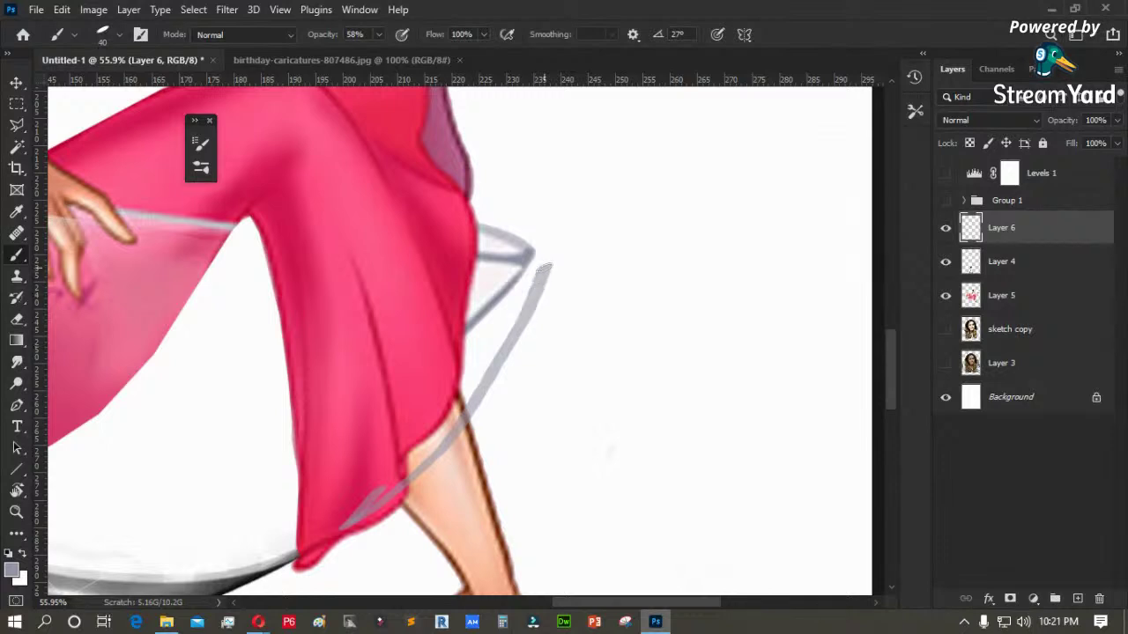
key(ctrl+z)
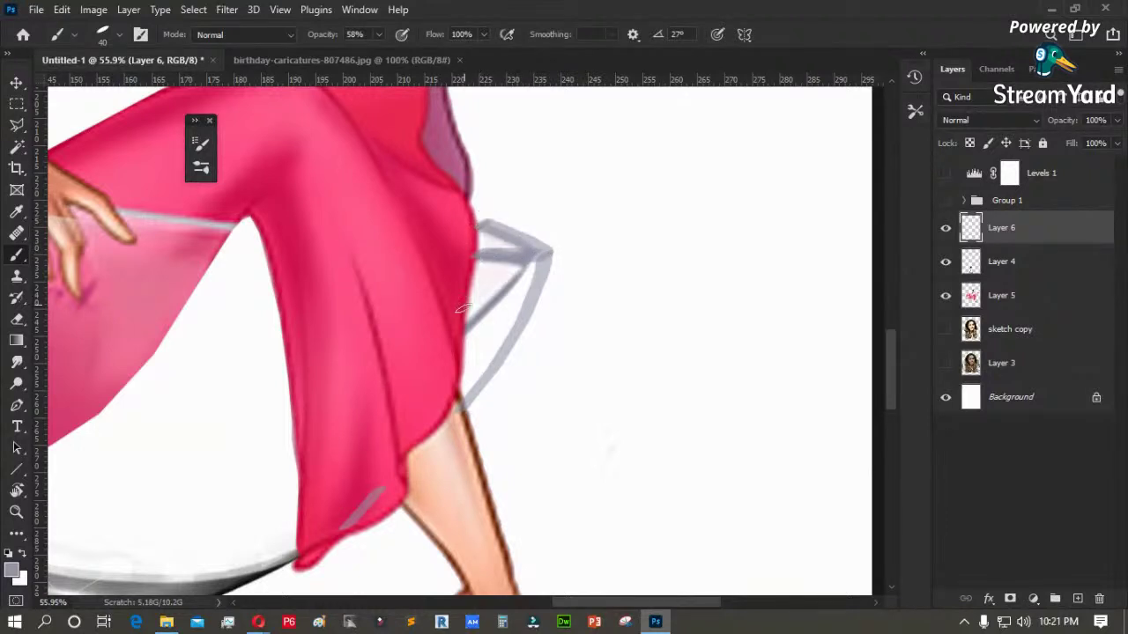
- Erase the stray grey stroke on the skirt's hem on Layer 6 and the old glass outline beside the skirt on Layer 5
key(e)
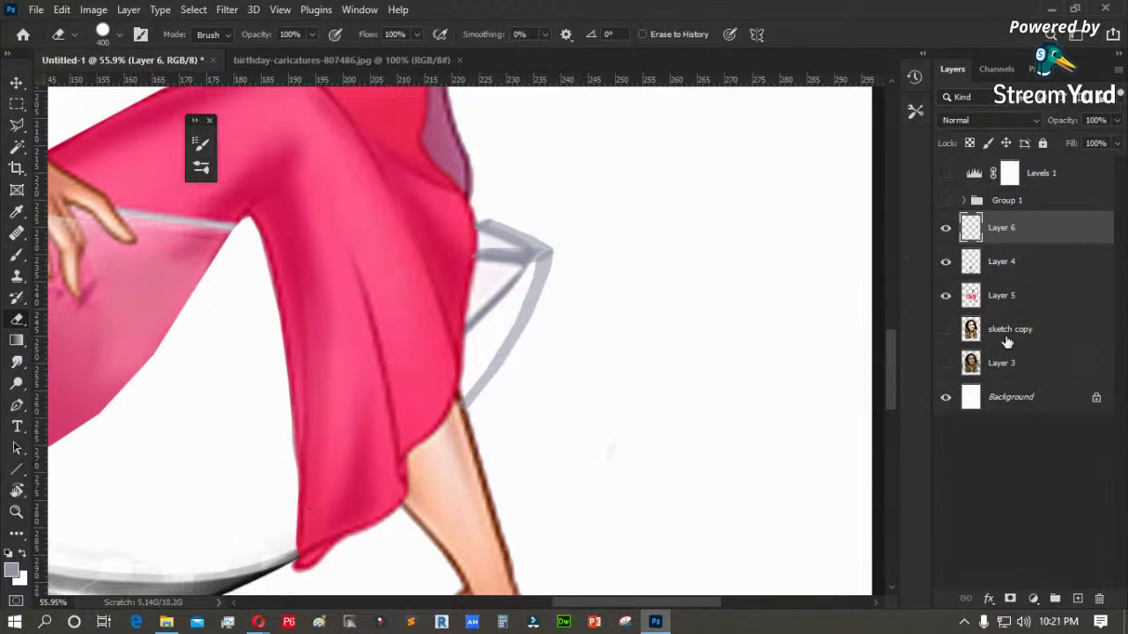
click(1008, 300)
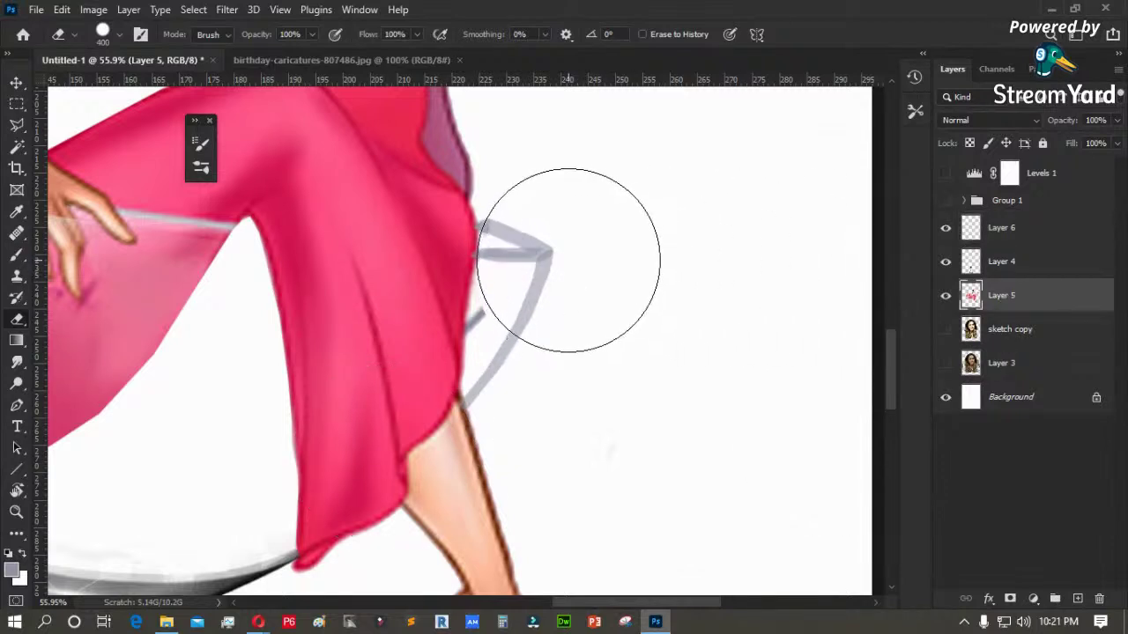
drag(563, 298, 553, 339)
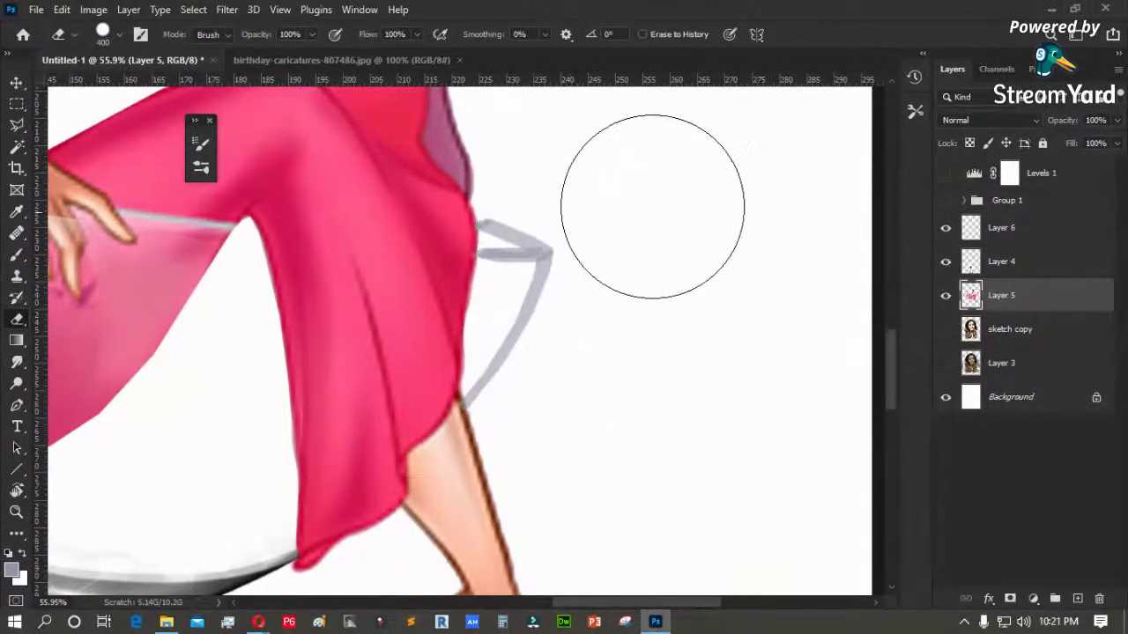
- Reduce the Eraser to 100 px and trim the painted rim outline next to the skirt on Layer 6
click(1023, 259)
click(946, 262)
click(946, 262)
click(1035, 234)
key(bracketleft)
key(bracketleft)
key(bracketleft)
key(bracketleft)
key(bracketleft)
key(bracketleft)
key(bracketleft)
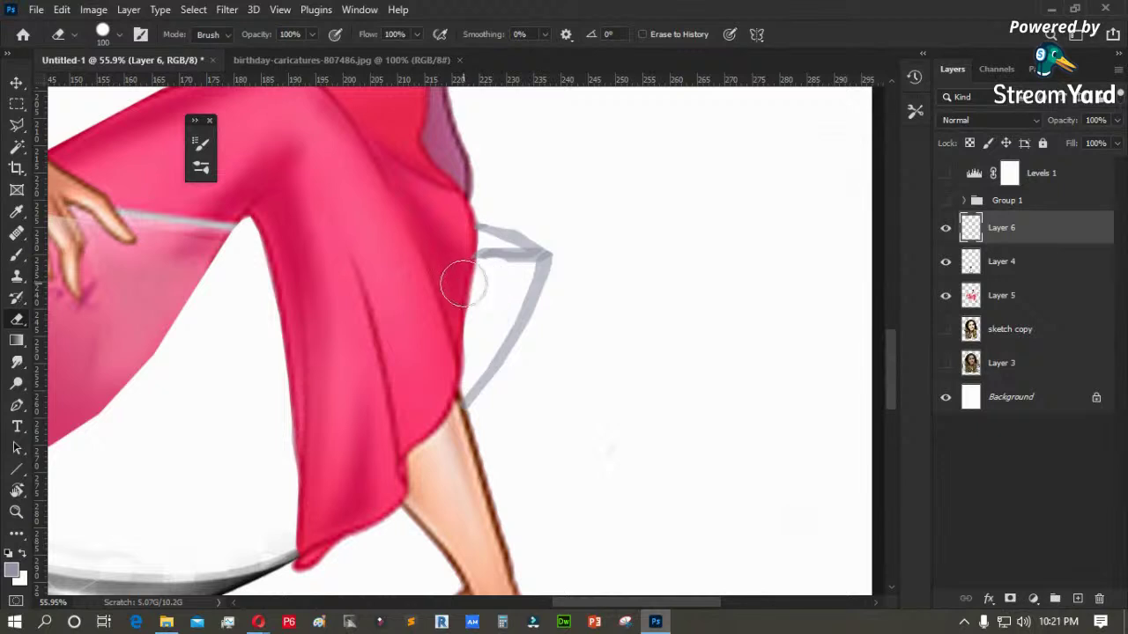
key(ctrl+0)
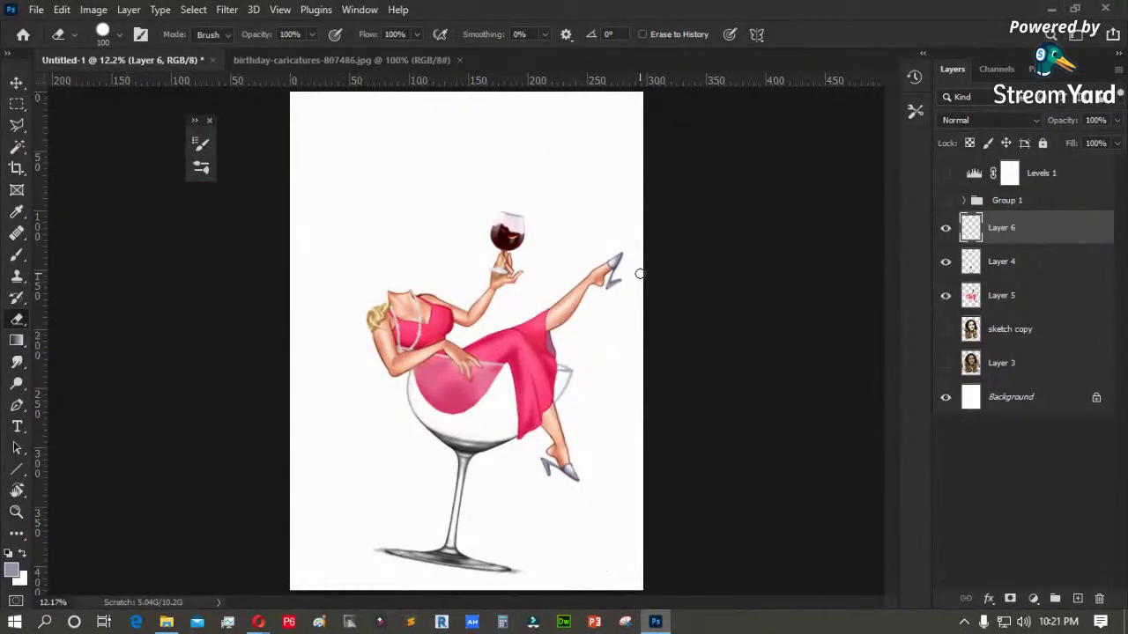
- Duplicate the painted rim outline, flip the copy horizontally, and rotate it into place at the bowl's edge below the elbow
key(z)
mouse_move(304, 287)
mouse_down()
mouse_move(511, 397)
mouse_move(379, 293)
mouse_up()
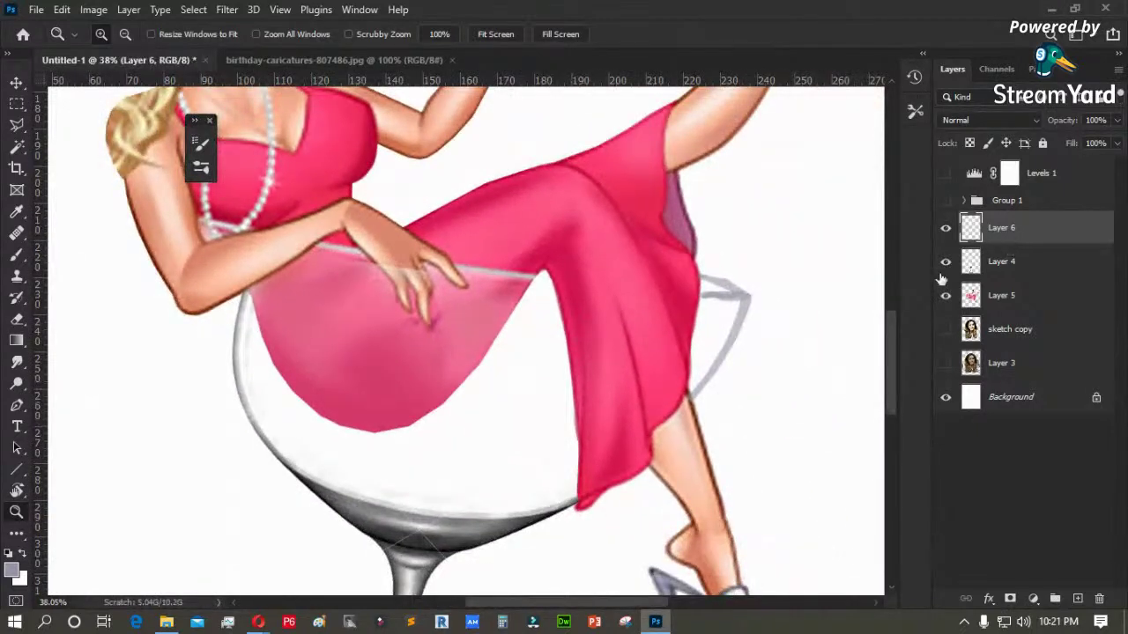
key(v)
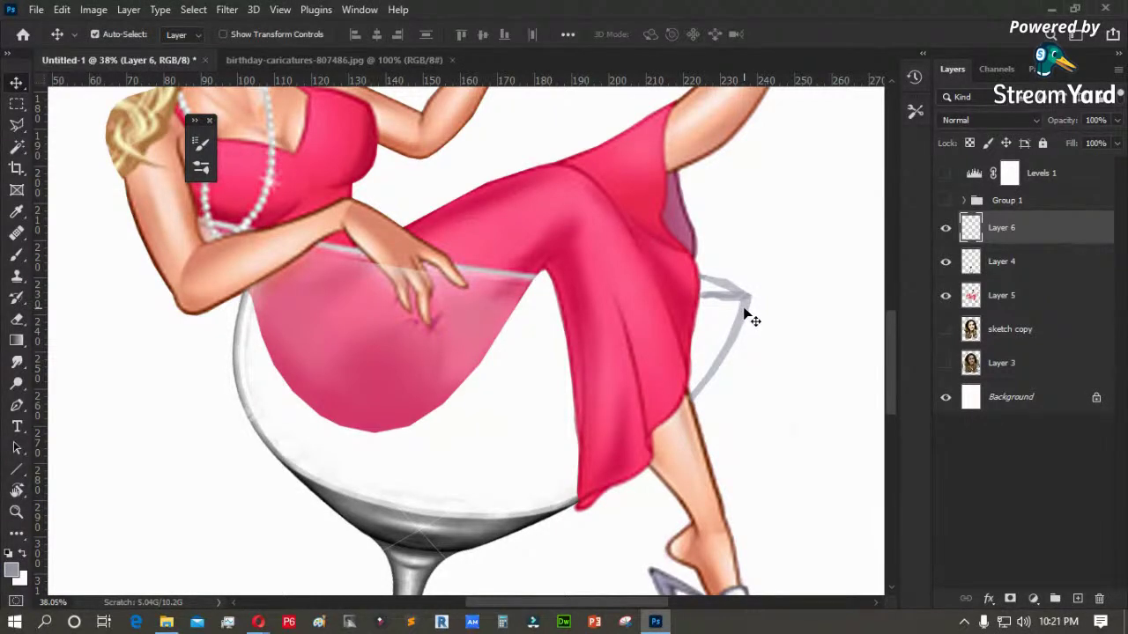
mouse_move(740, 310)
mouse_down()
mouse_move(138, 326)
mouse_move(103, 353)
mouse_move(128, 359)
mouse_up()
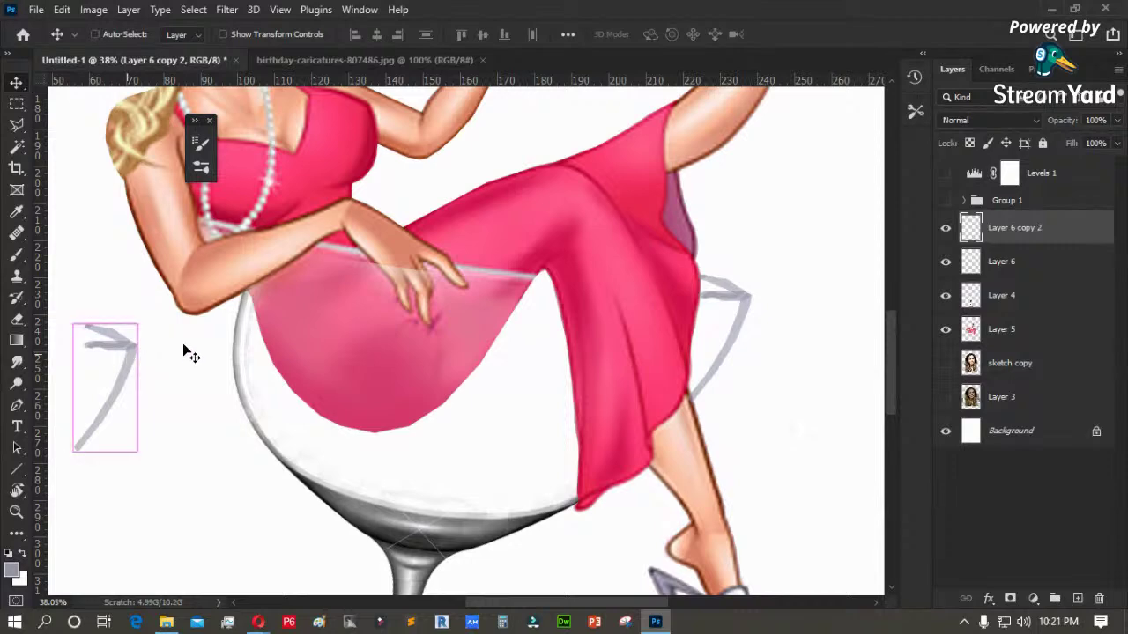
key(ctrl+t)
right_click(125, 361)
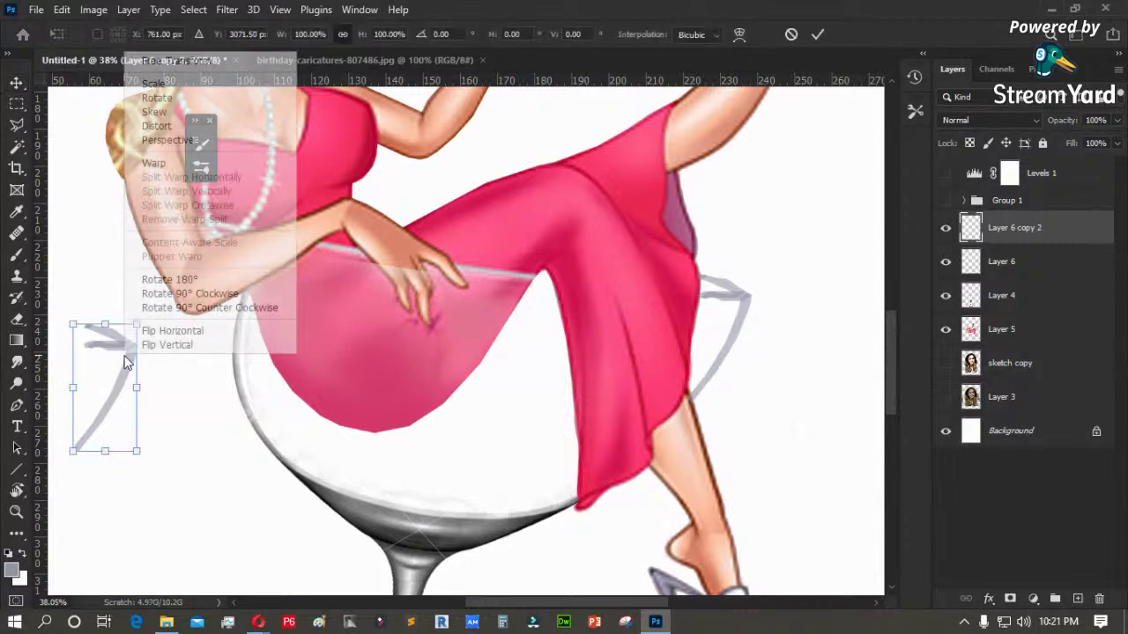
click(180, 331)
mouse_move(114, 345)
mouse_down()
mouse_move(187, 315)
mouse_move(238, 269)
mouse_up()
mouse_move(291, 241)
mouse_down()
mouse_move(297, 279)
mouse_move(255, 277)
mouse_move(309, 257)
mouse_move(251, 282)
mouse_up()
key(Return)
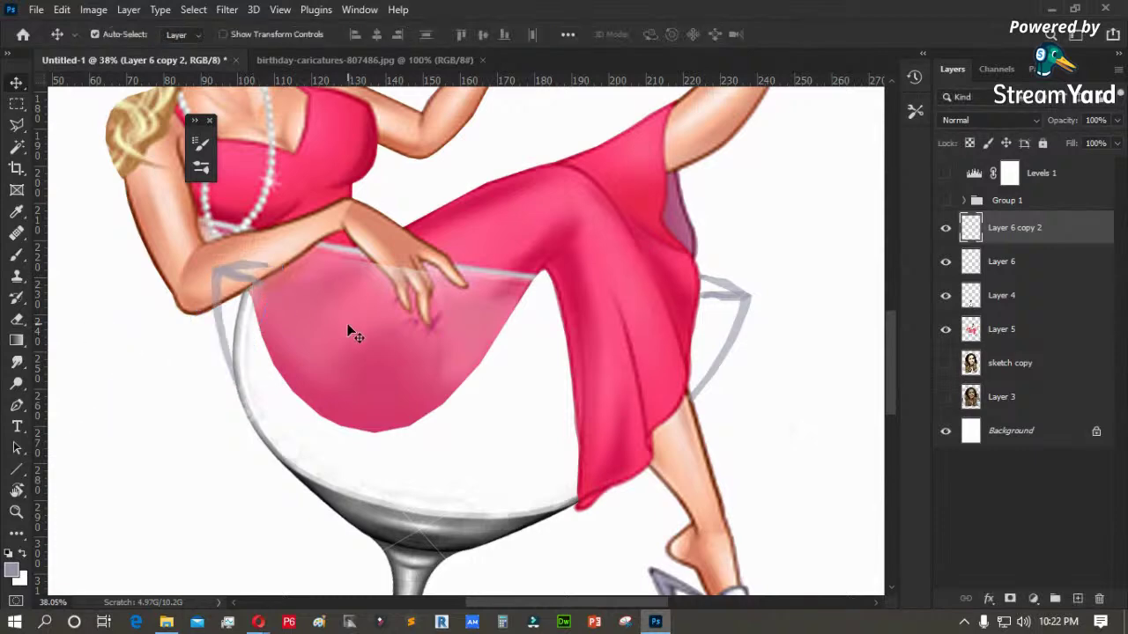
- Erase the old bowl edge below the elbow on Layer 4 and the part of Layer 6 copy 2 overlapping the arm
click(1015, 264)
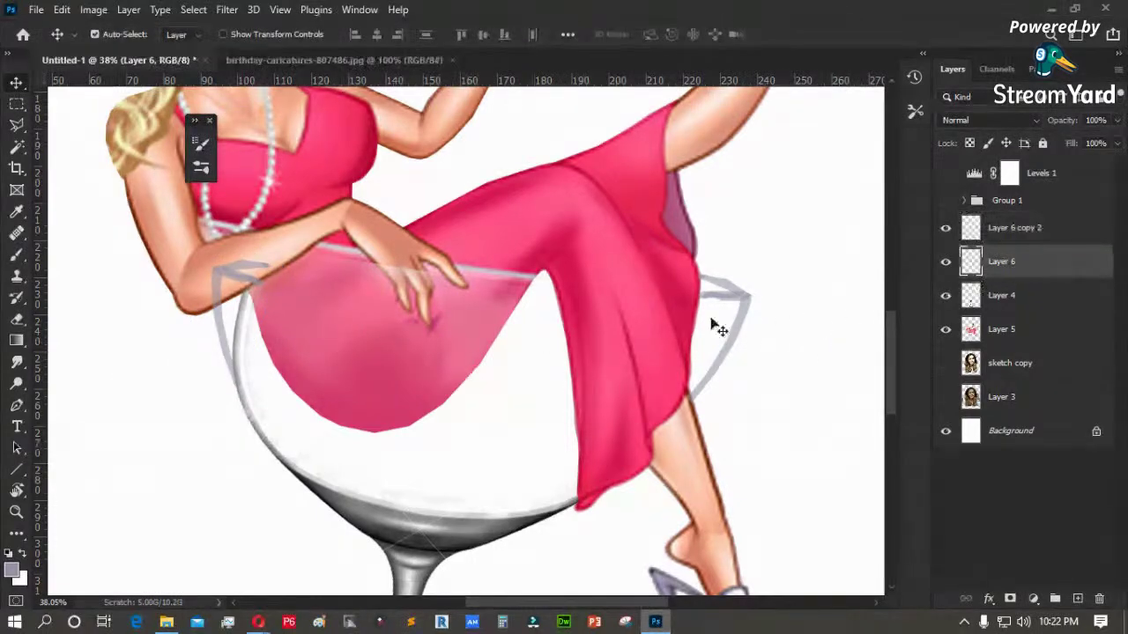
click(1010, 298)
key(e)
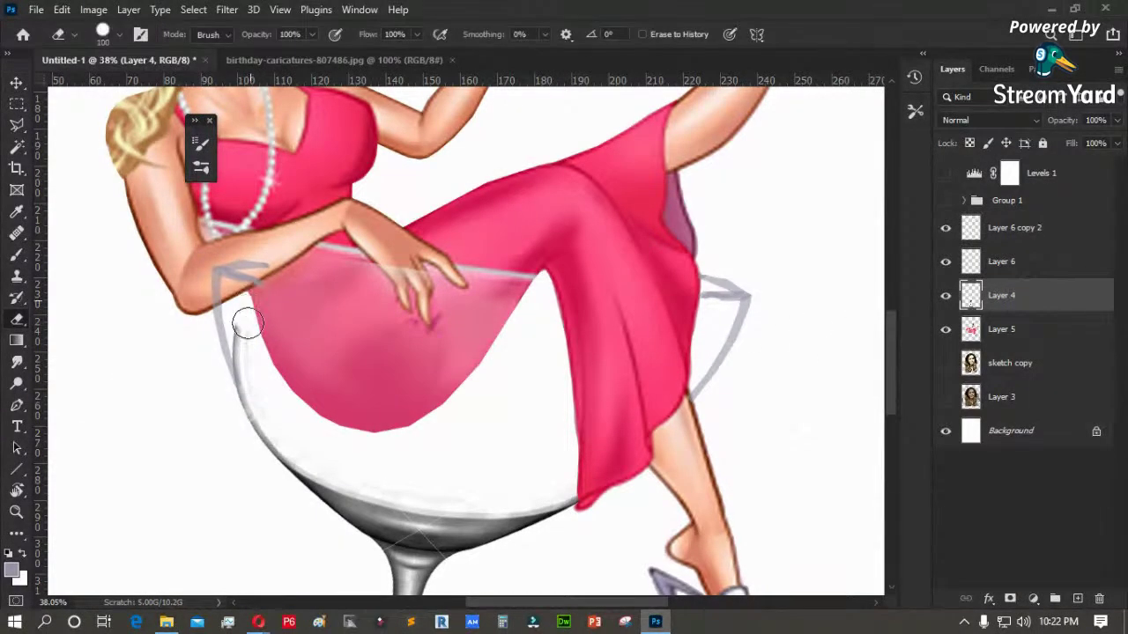
mouse_move(254, 351)
mouse_down()
mouse_move(247, 340)
mouse_move(257, 372)
mouse_up()
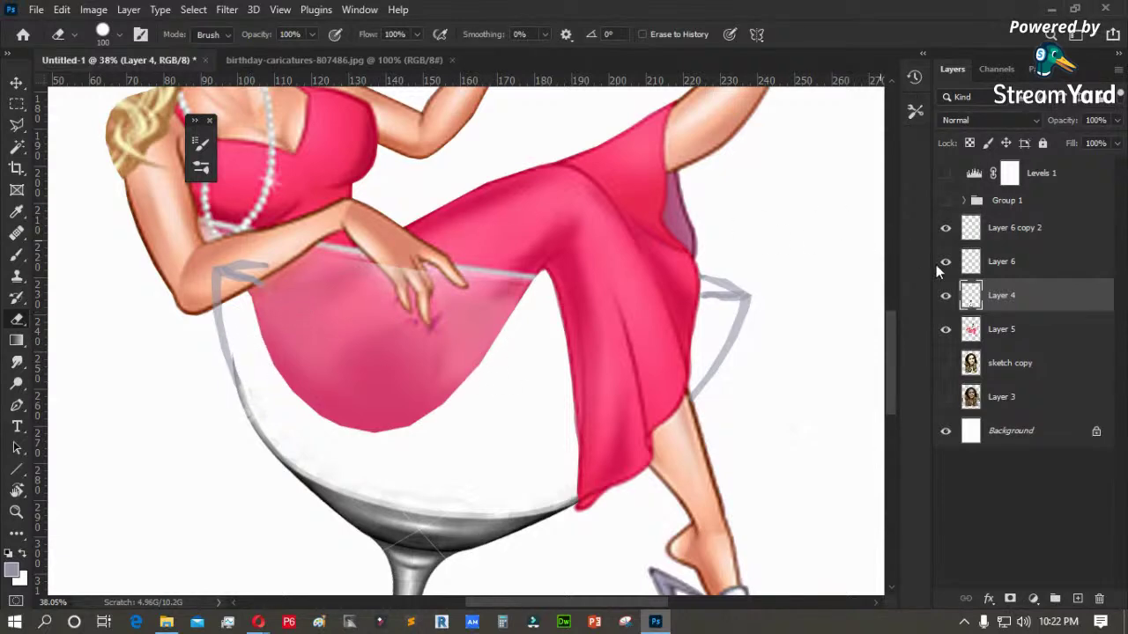
click(996, 231)
mouse_move(227, 252)
mouse_down()
mouse_move(261, 253)
mouse_move(226, 272)
mouse_move(253, 268)
mouse_move(269, 289)
mouse_move(211, 291)
mouse_up()
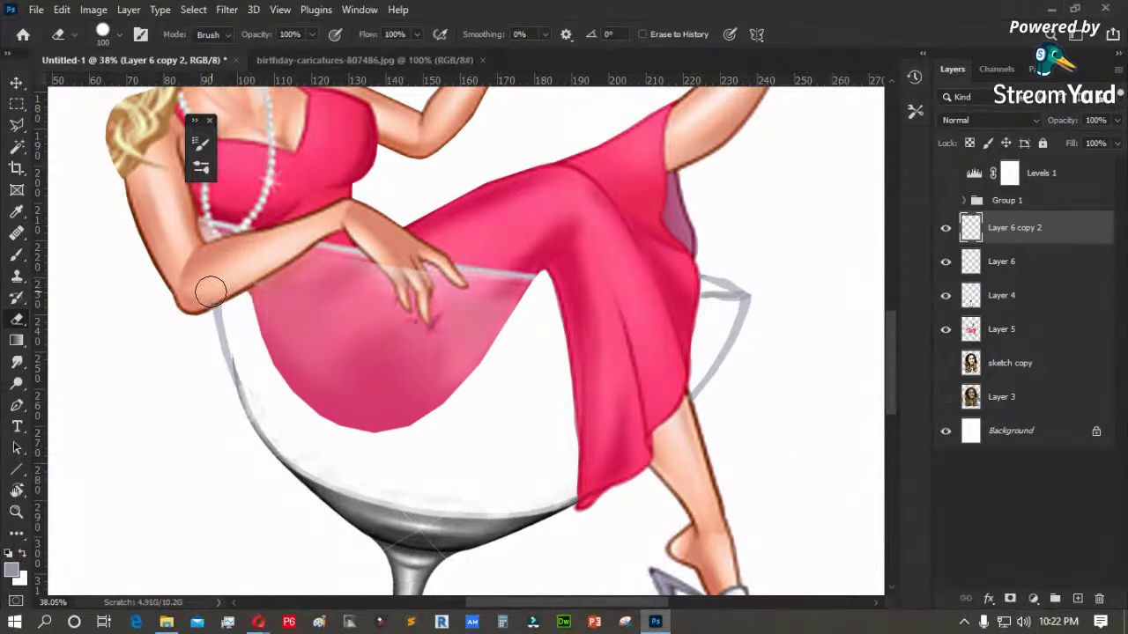
- Merge Layer 6 copy 2, Layer 6 and Layer 4 into one layer
shift+click(1007, 302)
right_click(1005, 303)
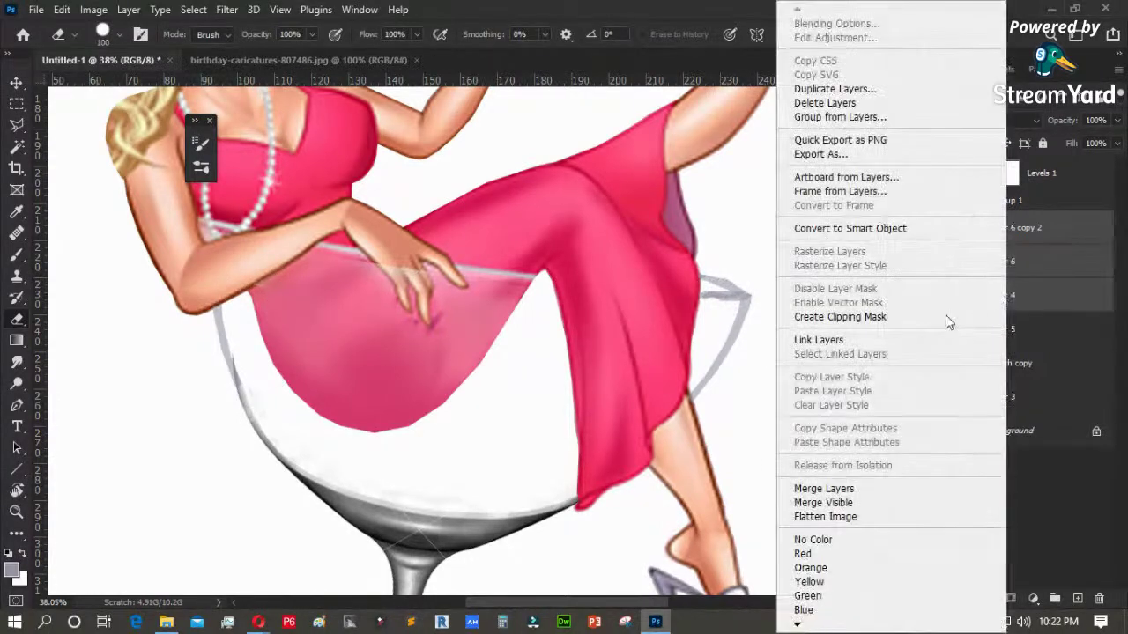
click(823, 490)
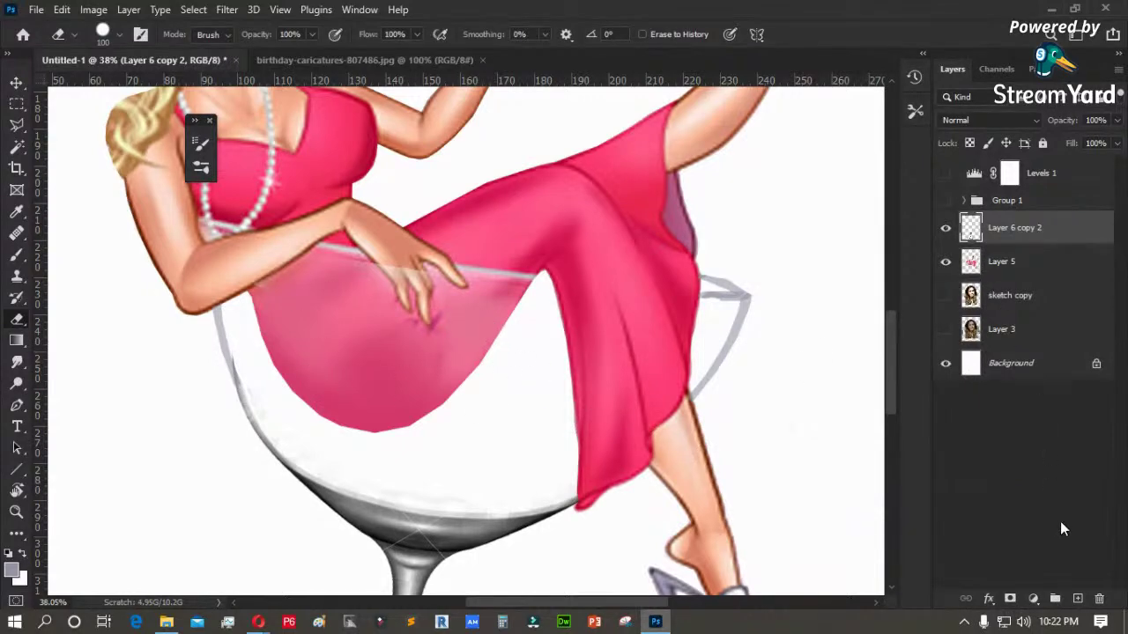
- Sample white and paint a soft curved highlight over the pink area inside the bowl with a 125 px brush at 34% opacity
key(i)
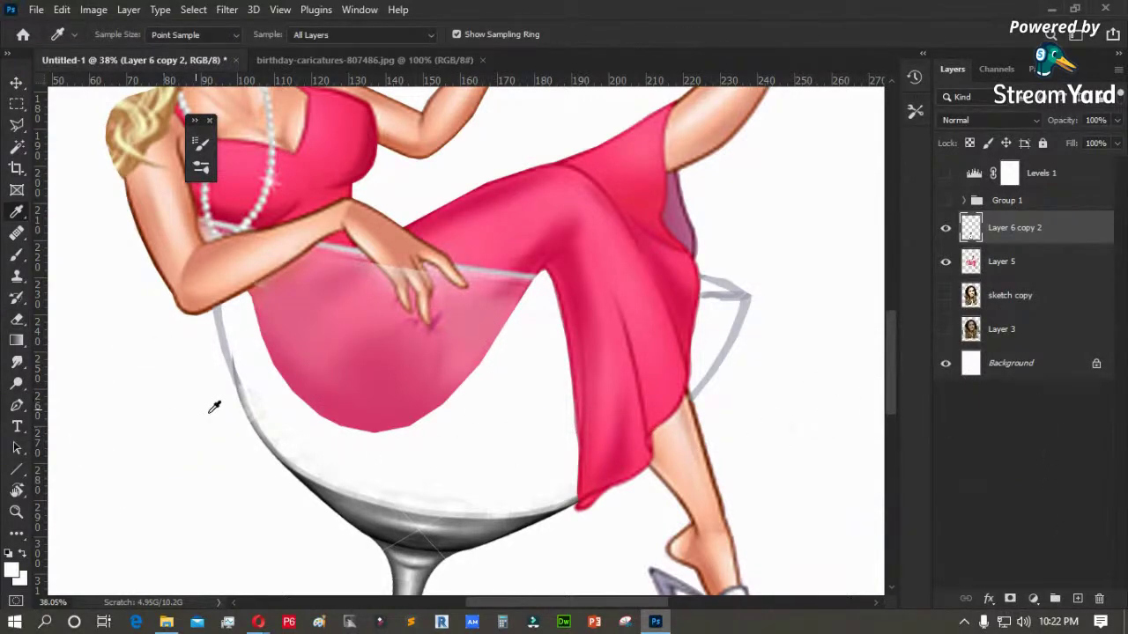
key(b)
right_click(287, 381)
click(377, 325)
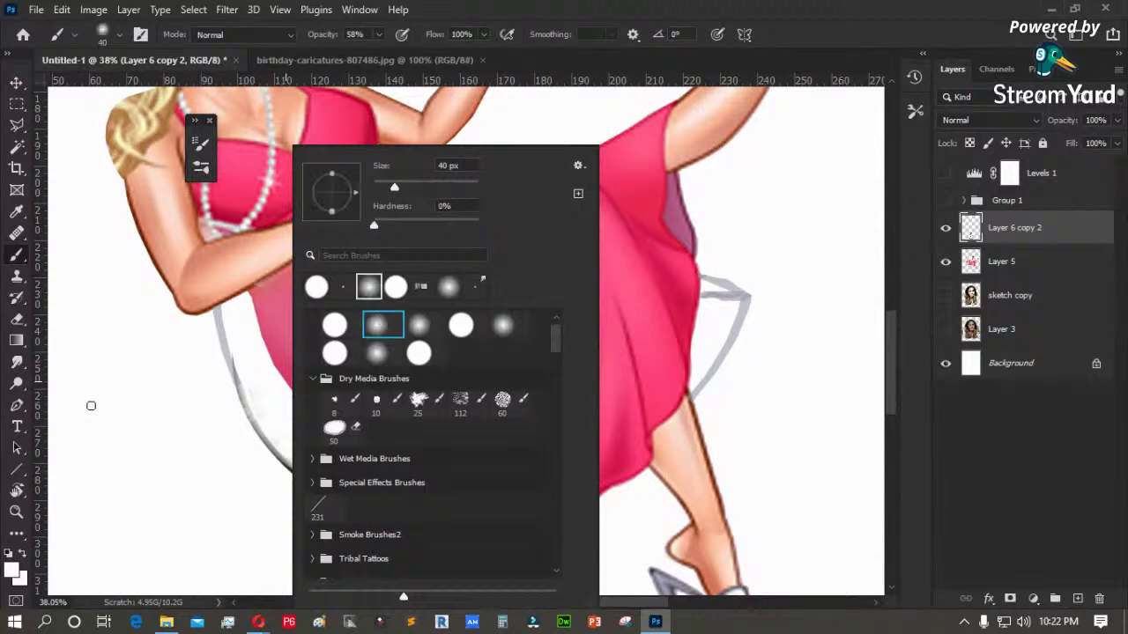
click(959, 428)
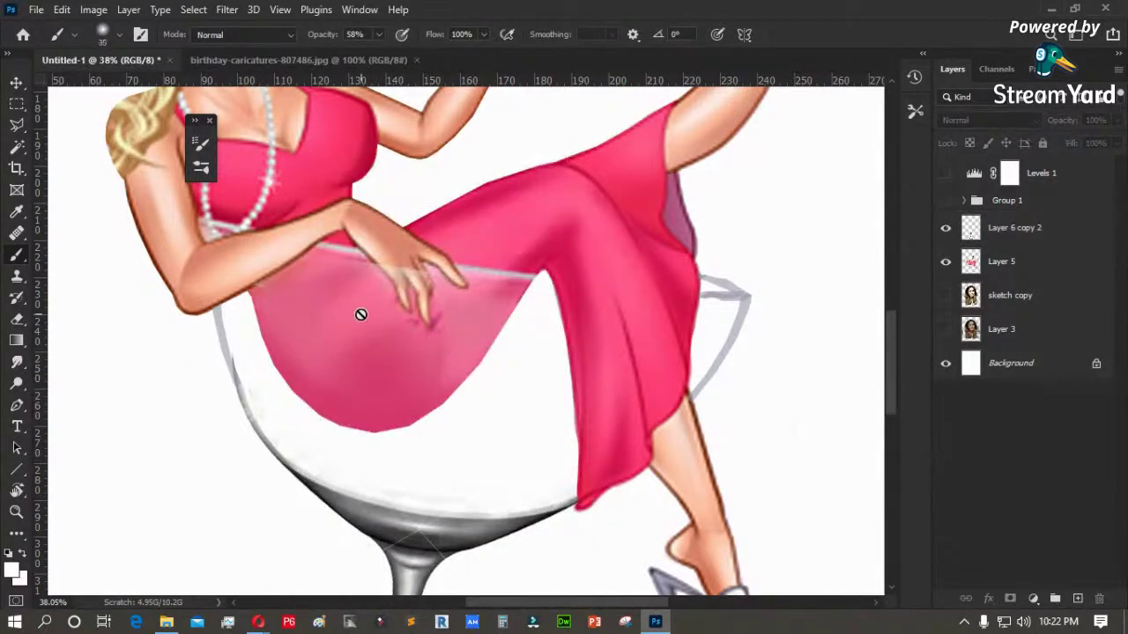
click(1009, 231)
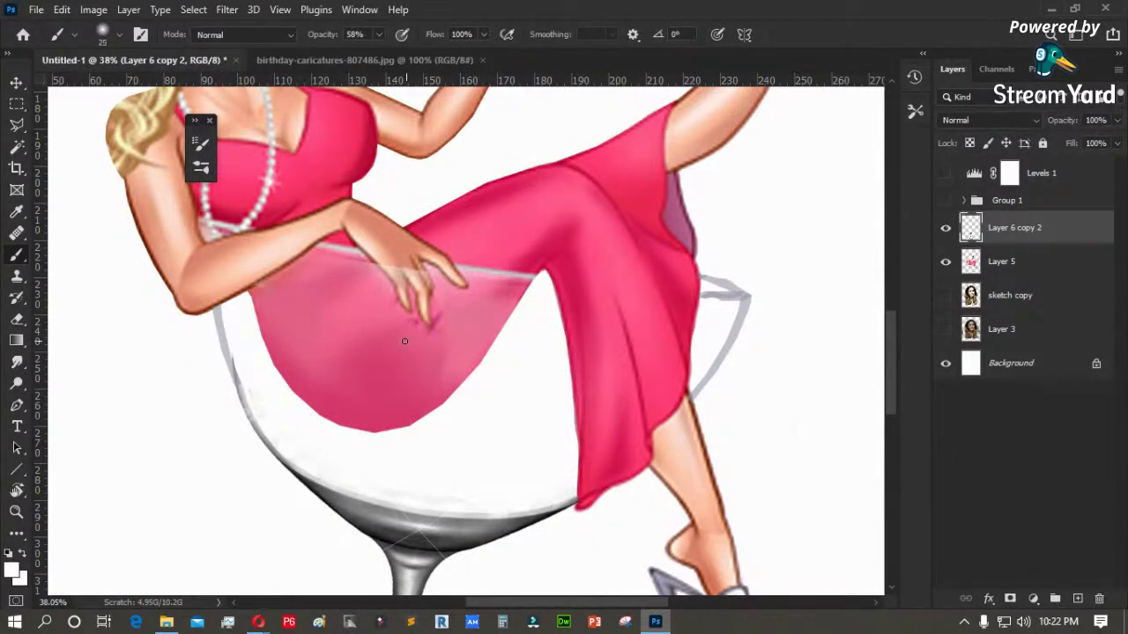
click(380, 34)
drag(381, 53, 362, 54)
click(274, 289)
mouse_move(275, 297)
mouse_down()
mouse_move(314, 396)
mouse_move(276, 300)
mouse_move(293, 355)
mouse_move(365, 445)
mouse_move(274, 288)
mouse_move(263, 297)
mouse_move(271, 312)
mouse_move(371, 420)
mouse_move(494, 423)
mouse_up()
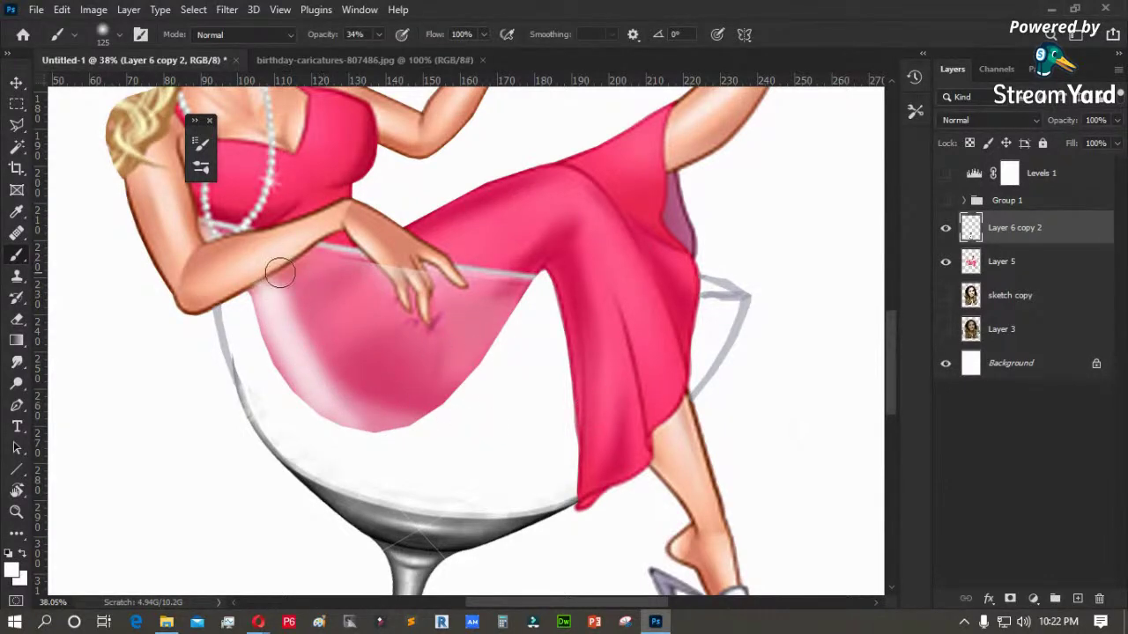
- Outline the pink area inside the bowl between the forearm and the hand with a polygonal selection
key(z)
click(168, 344)
click(191, 340)
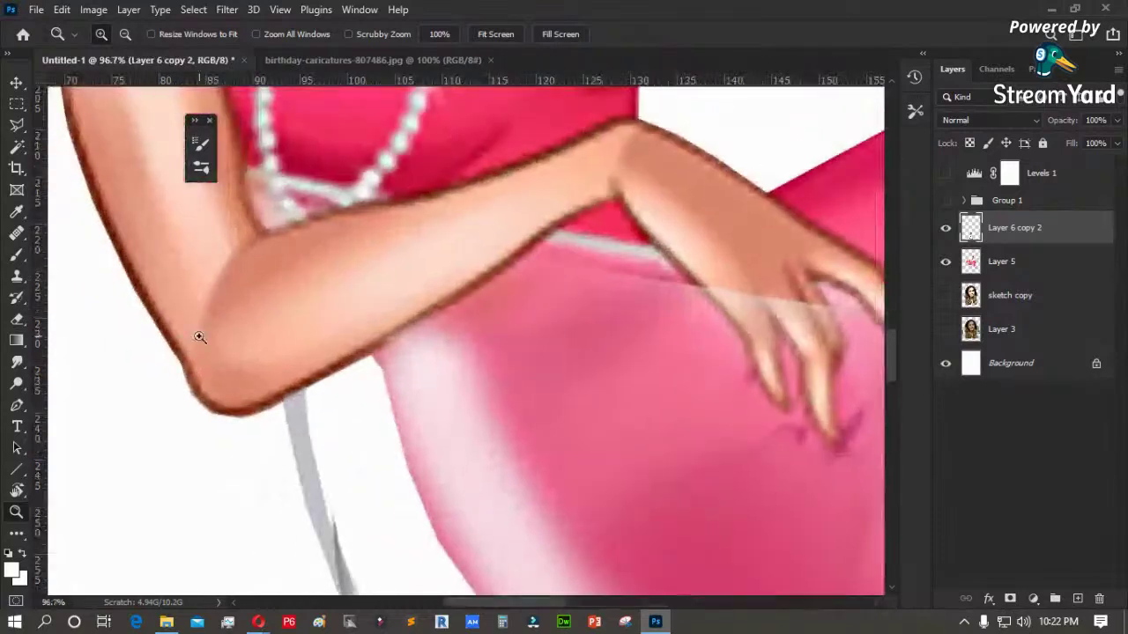
key(l)
click(512, 261)
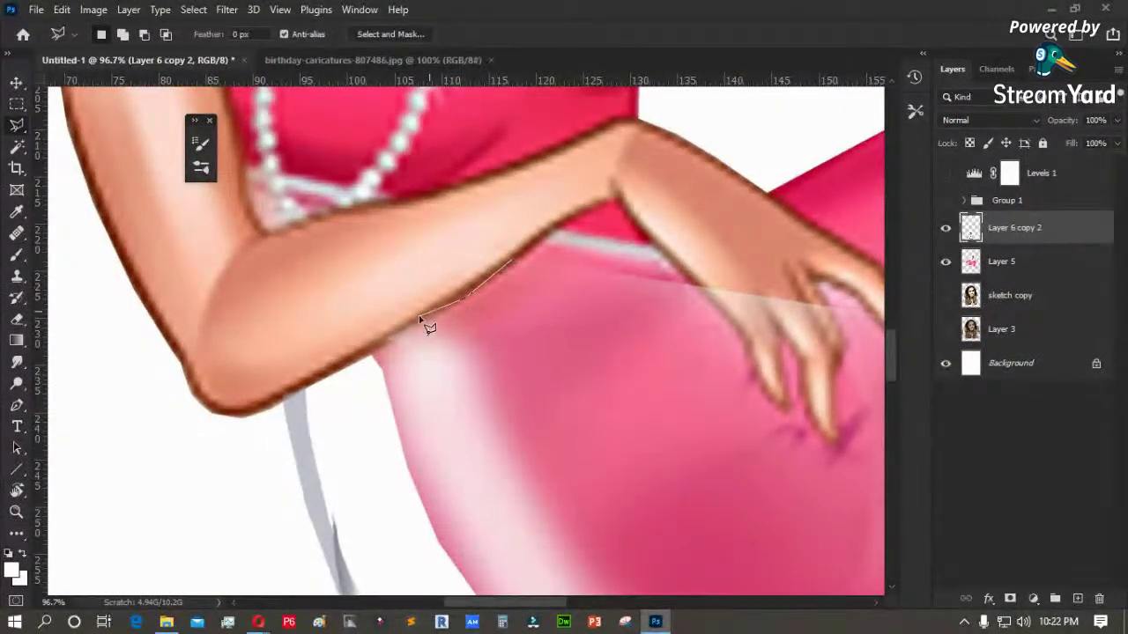
key(Escape)
click(547, 236)
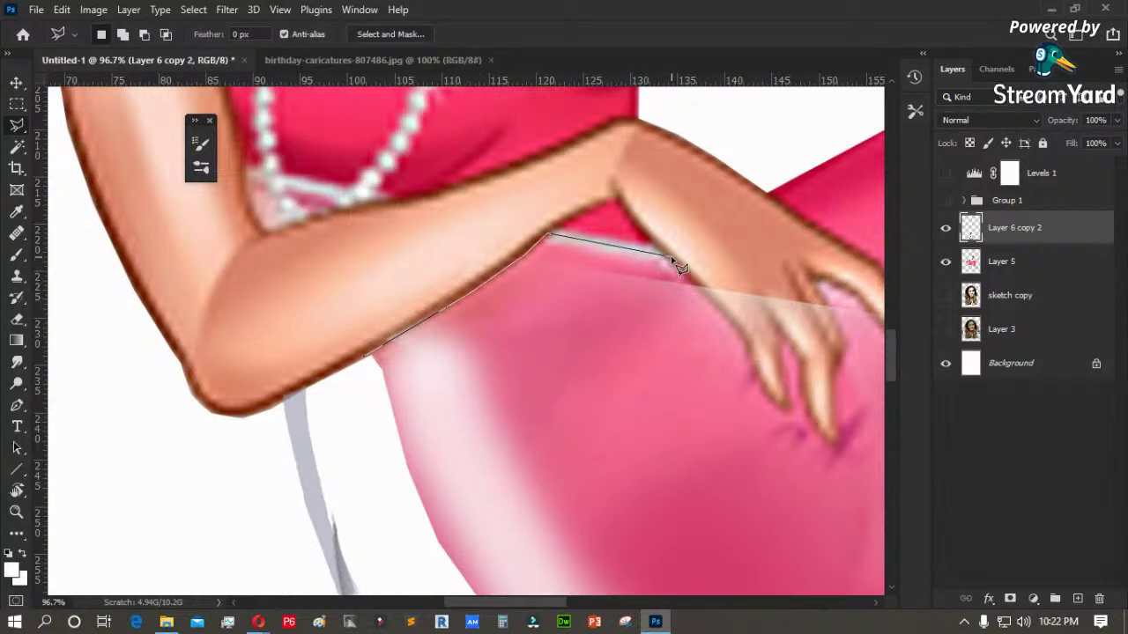
click(731, 324)
click(732, 407)
click(578, 487)
click(418, 487)
double_click(381, 432)
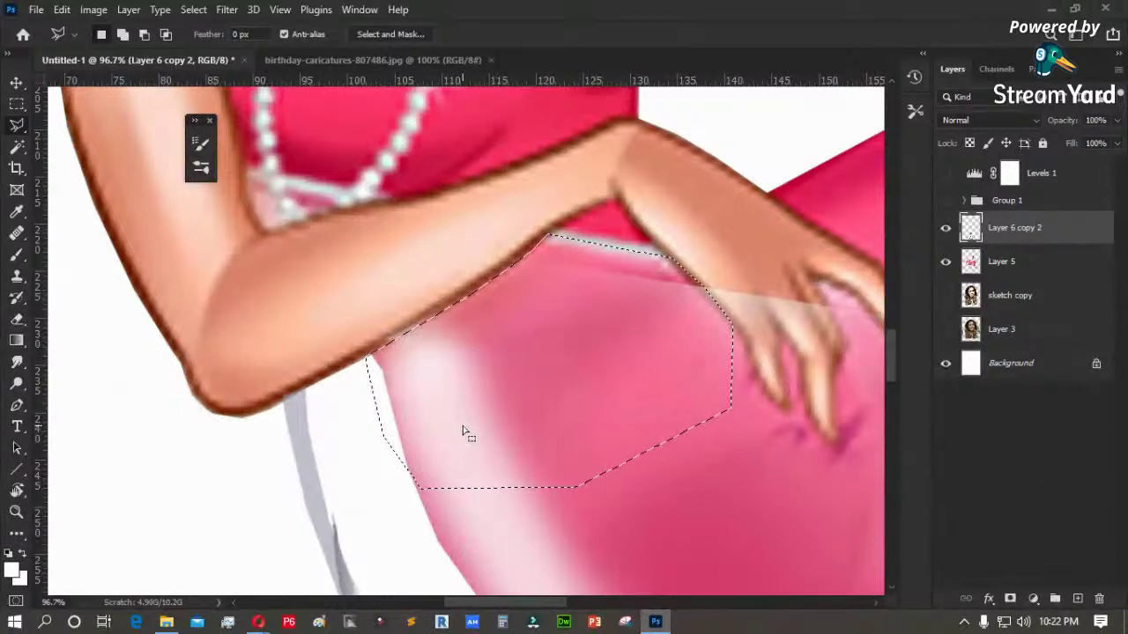
- Sample the dress's dark pink, brush soft shading along the forearm edge inside the selection, and deselect
key(i)
click(436, 179)
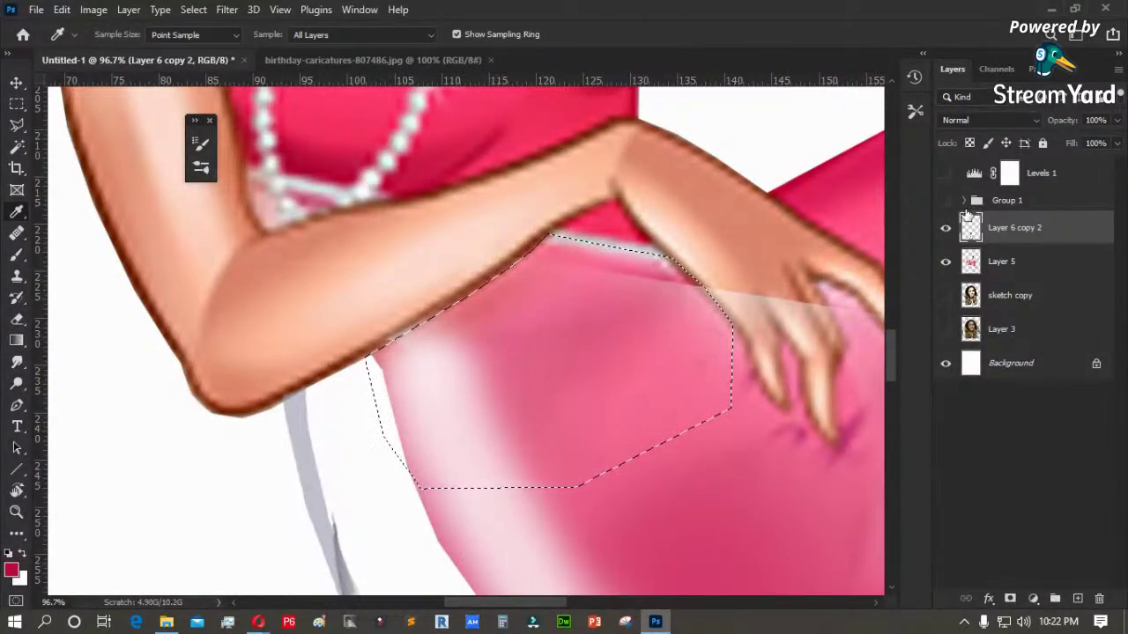
key(b)
mouse_move(468, 301)
mouse_down()
mouse_move(362, 326)
mouse_move(505, 233)
mouse_move(372, 338)
mouse_move(505, 240)
mouse_move(468, 282)
mouse_move(629, 241)
mouse_move(716, 262)
mouse_move(749, 295)
mouse_move(715, 276)
mouse_move(778, 302)
mouse_up()
key(m)
key(ctrl+d)
- Erase the glass tint overlapping the hand and fingers on Layer 6 copy 2 with a soft round 100 px eraser
drag(632, 314, 328, 296)
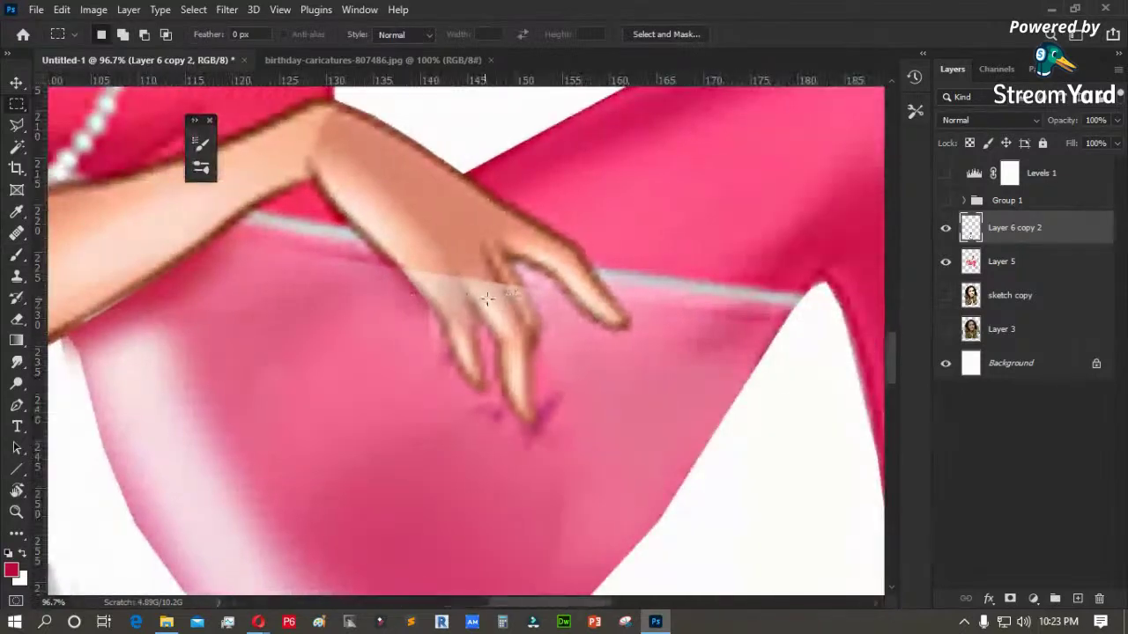
click(945, 228)
click(945, 229)
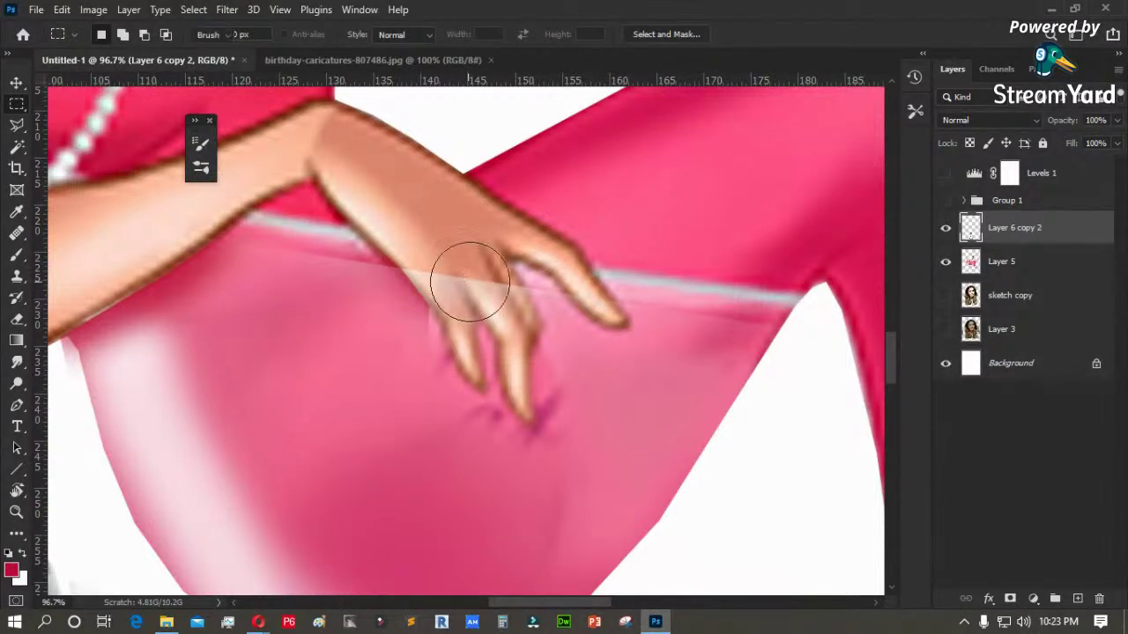
key(e)
right_click(475, 242)
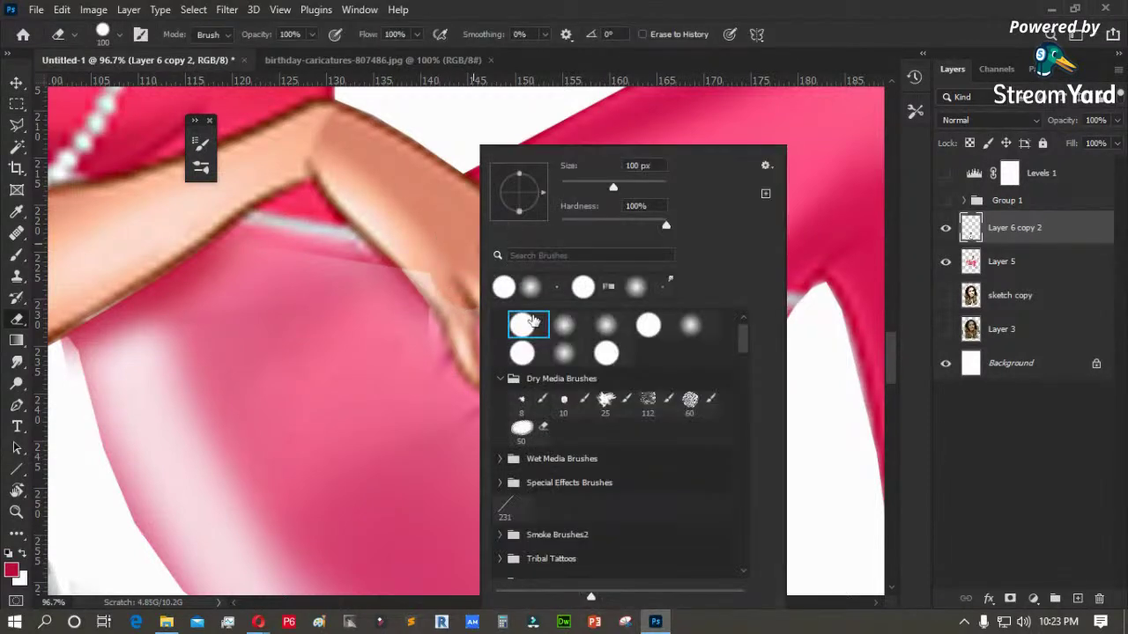
double_click(531, 290)
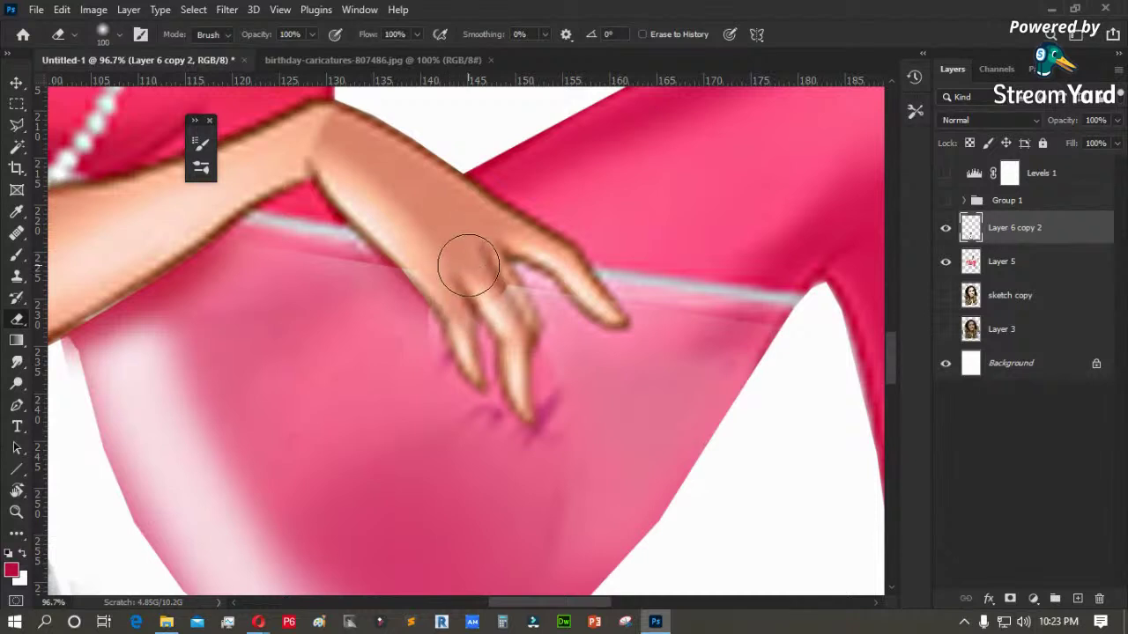
drag(597, 274, 606, 285)
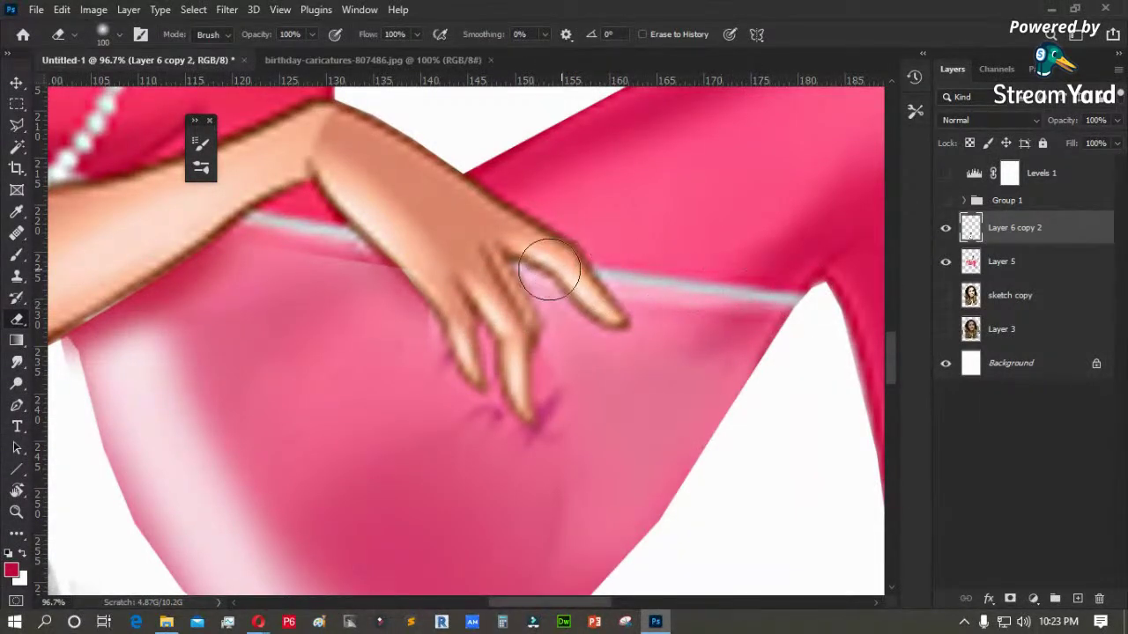
drag(367, 245, 276, 202)
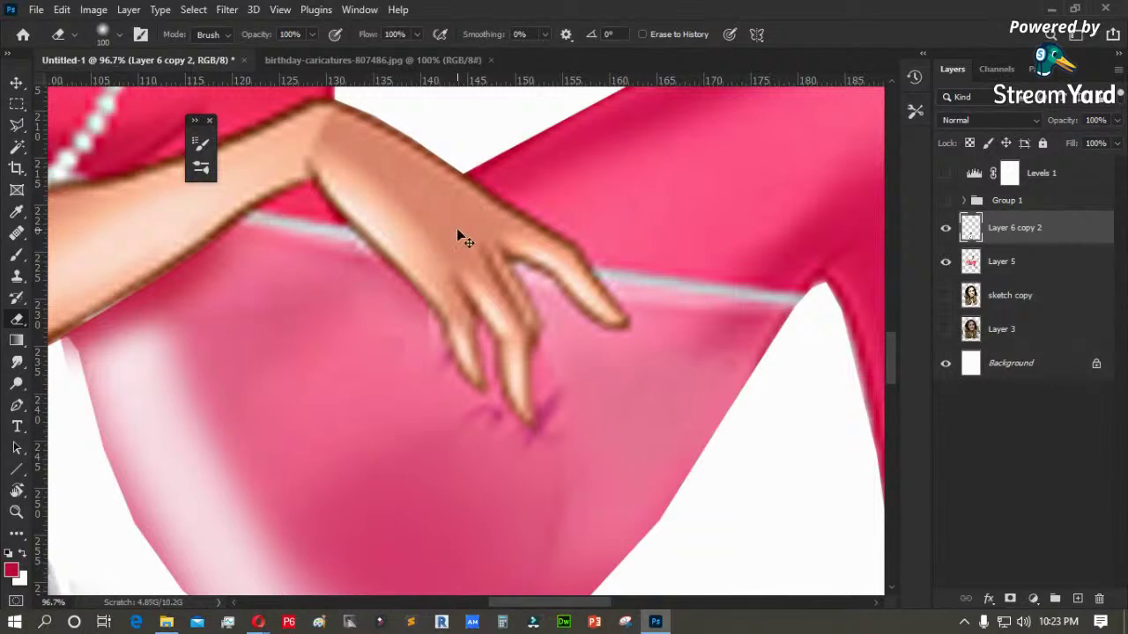
- Show and duplicate the sketch copy portrait, scale the duplicate to about 60%, and place it above the seated body
key(ctrl+0)
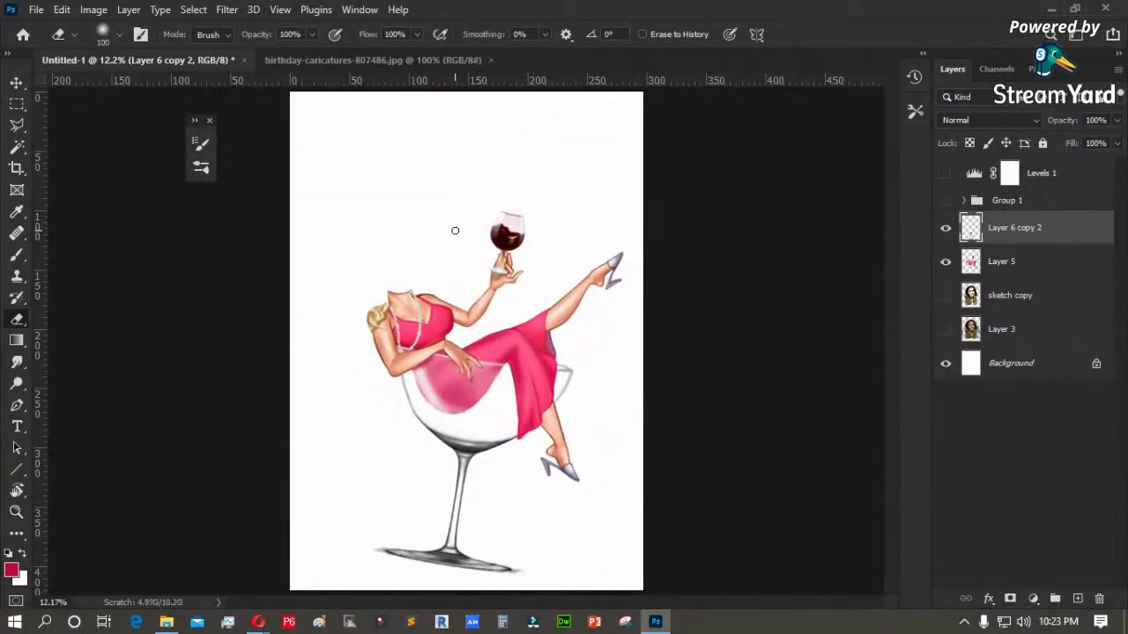
click(945, 298)
mouse_move(1008, 306)
mouse_down()
mouse_move(1044, 298)
mouse_move(1004, 453)
mouse_move(1077, 598)
mouse_up()
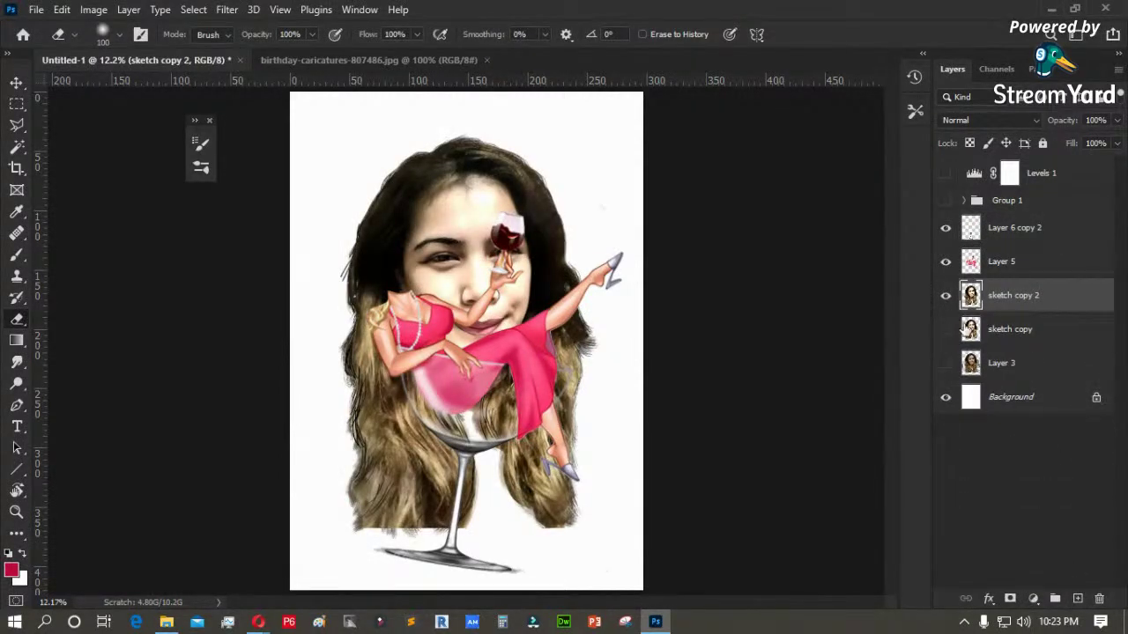
key(ctrl+t)
drag(275, 144, 374, 324)
drag(482, 405, 380, 235)
key(Return)
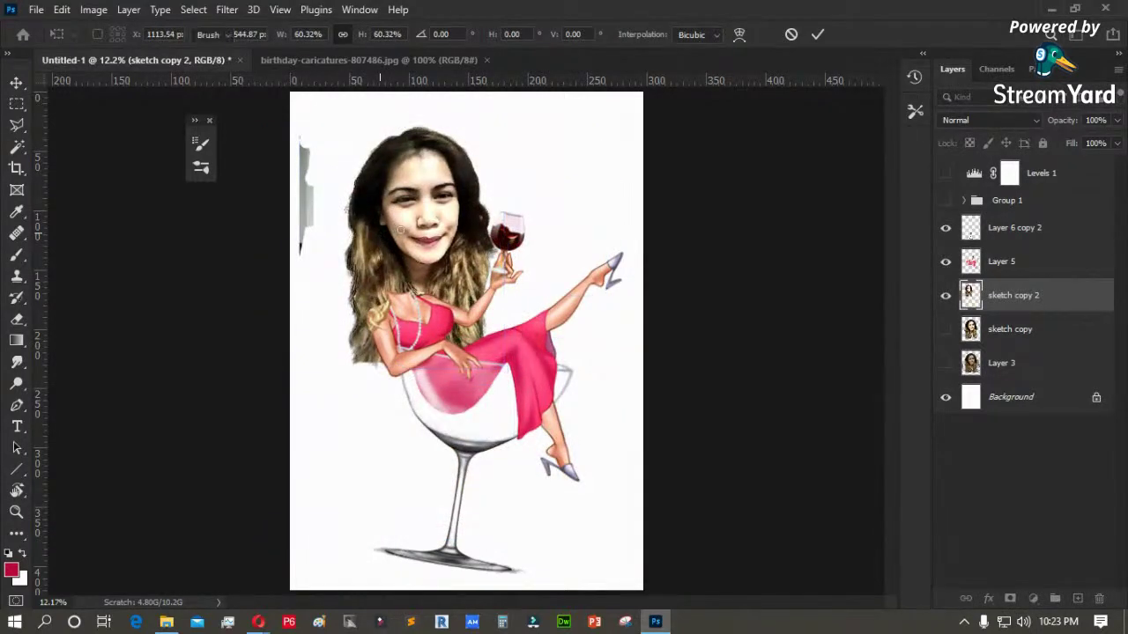
key(Return)
- Delete the stray grey strip beside the portrait on sketch copy 2 and deselect
key(m)
drag(328, 115, 259, 291)
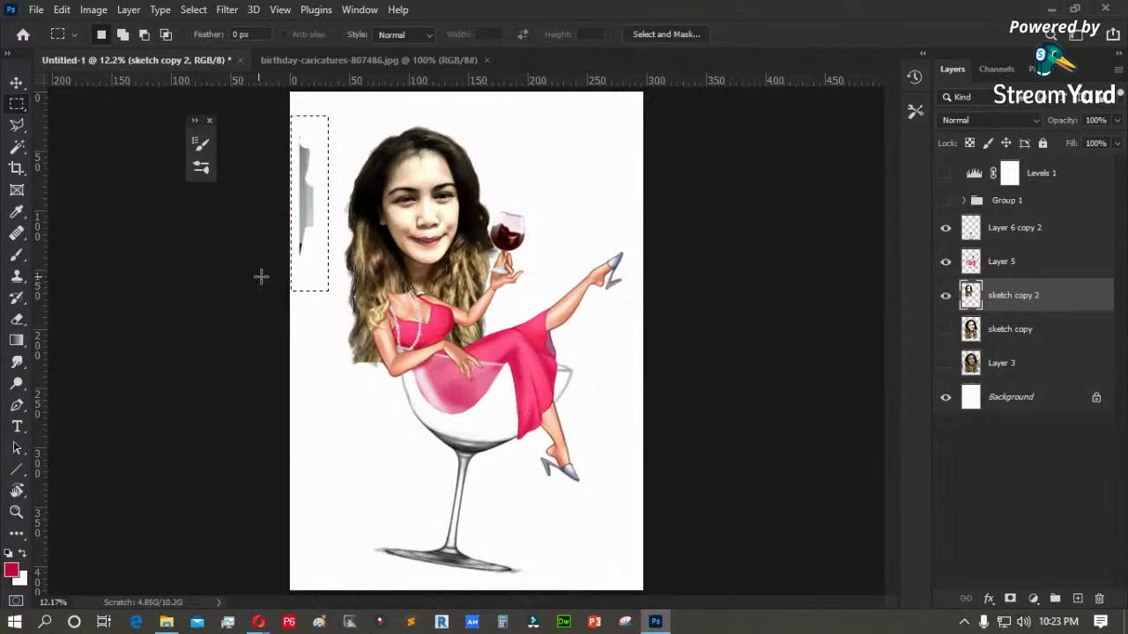
key(Delete)
key(ctrl+d)
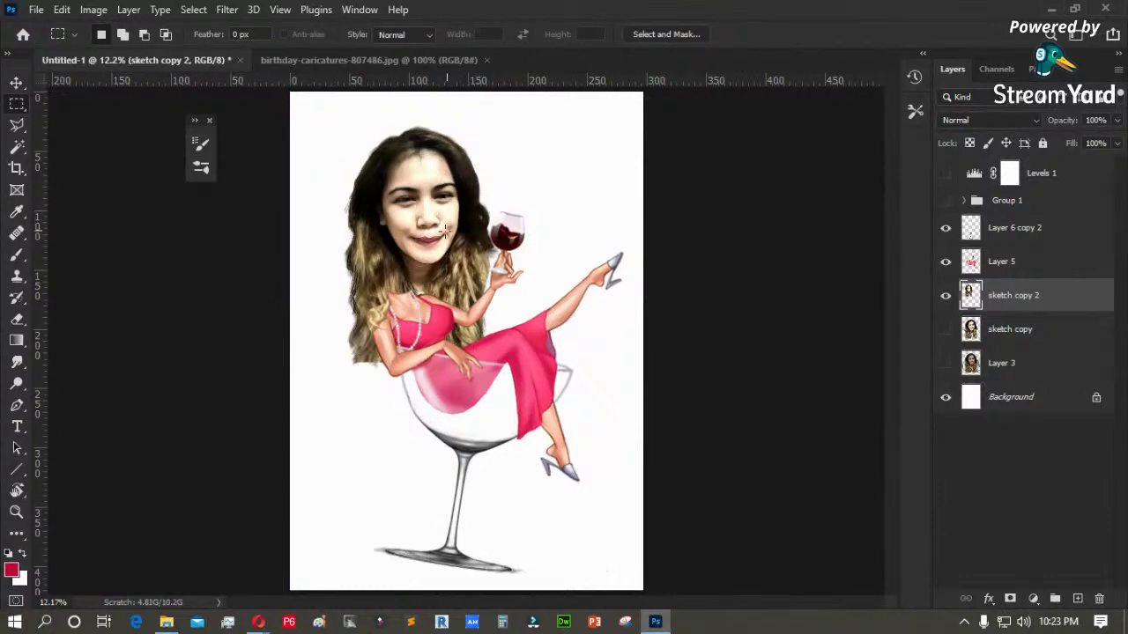
- Move the portrait over the body's neck and enlarge it to about 112%
key(v)
drag(435, 231, 410, 261)
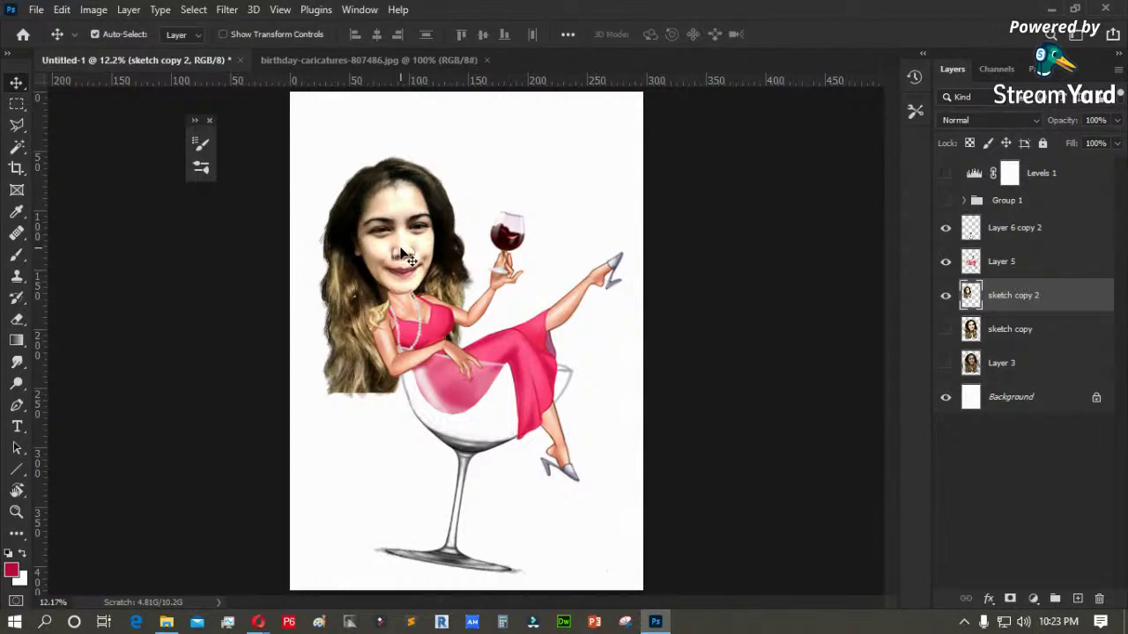
key(ctrl+t)
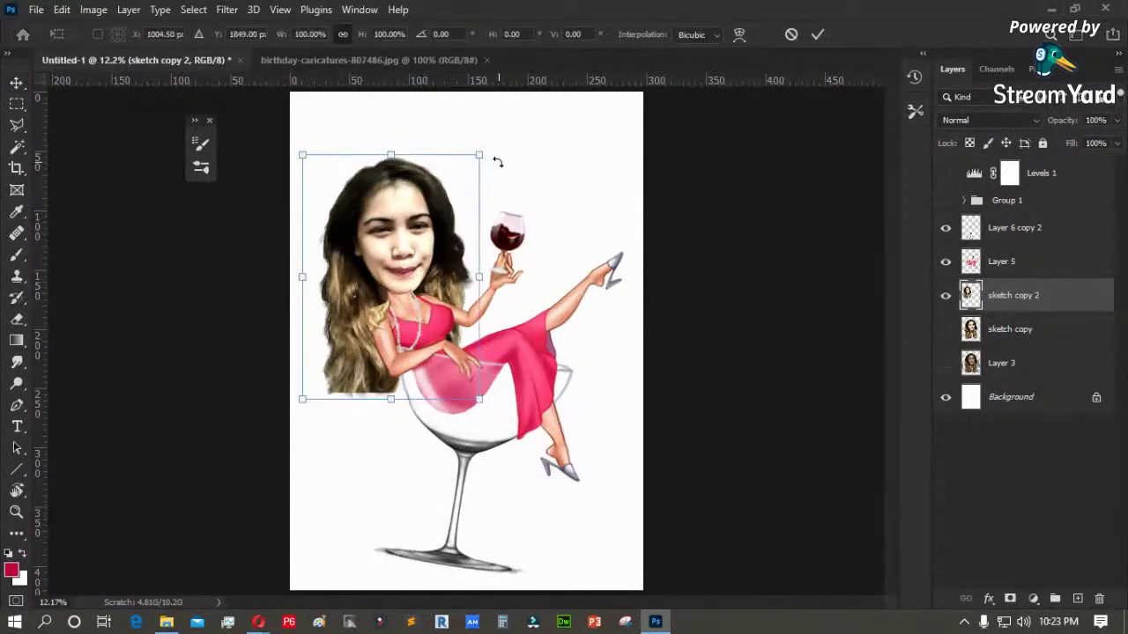
drag(482, 154, 498, 121)
drag(404, 220, 392, 243)
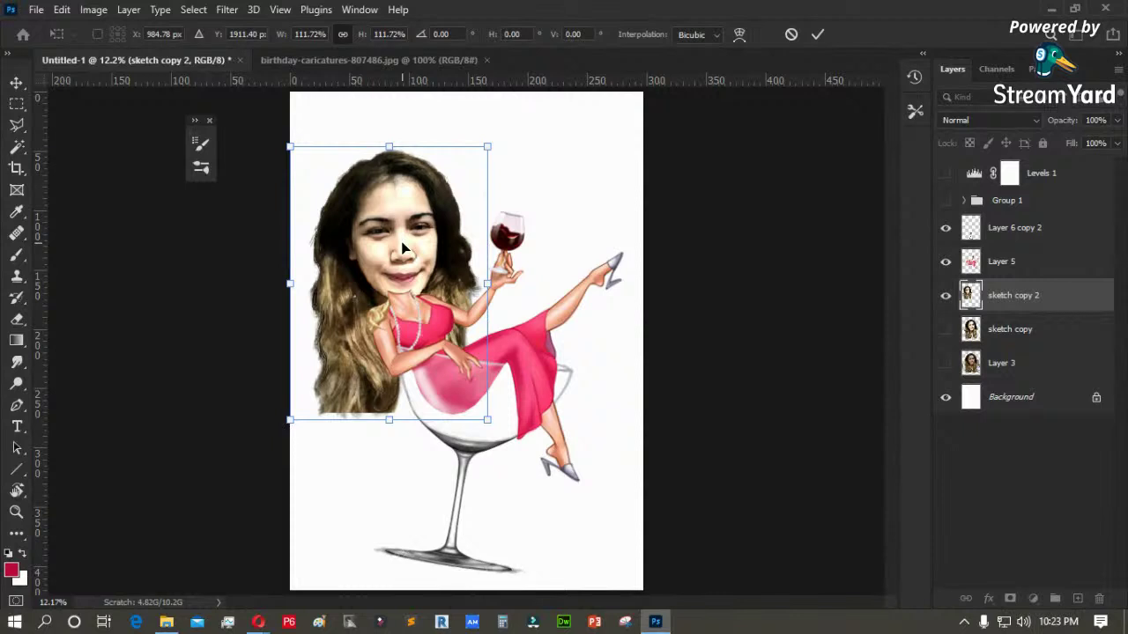
key(Return)
- Shift the portrait's midtones toward red with a Color Balance adjustment
key(z)
drag(305, 135, 511, 443)
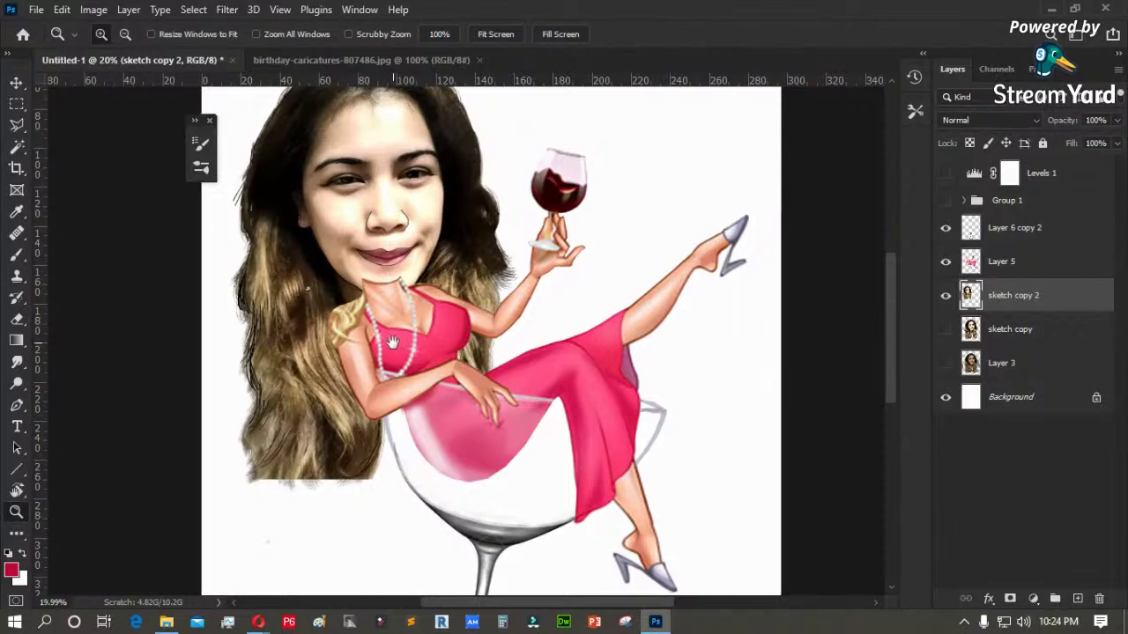
drag(392, 343, 443, 381)
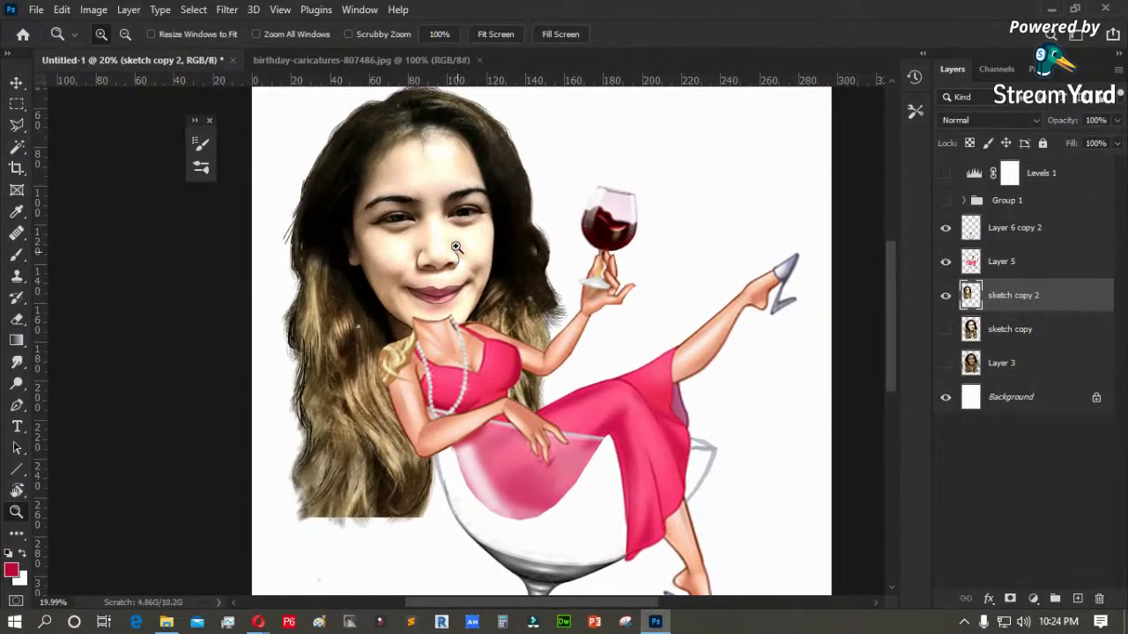
click(93, 9)
mouse_move(123, 52)
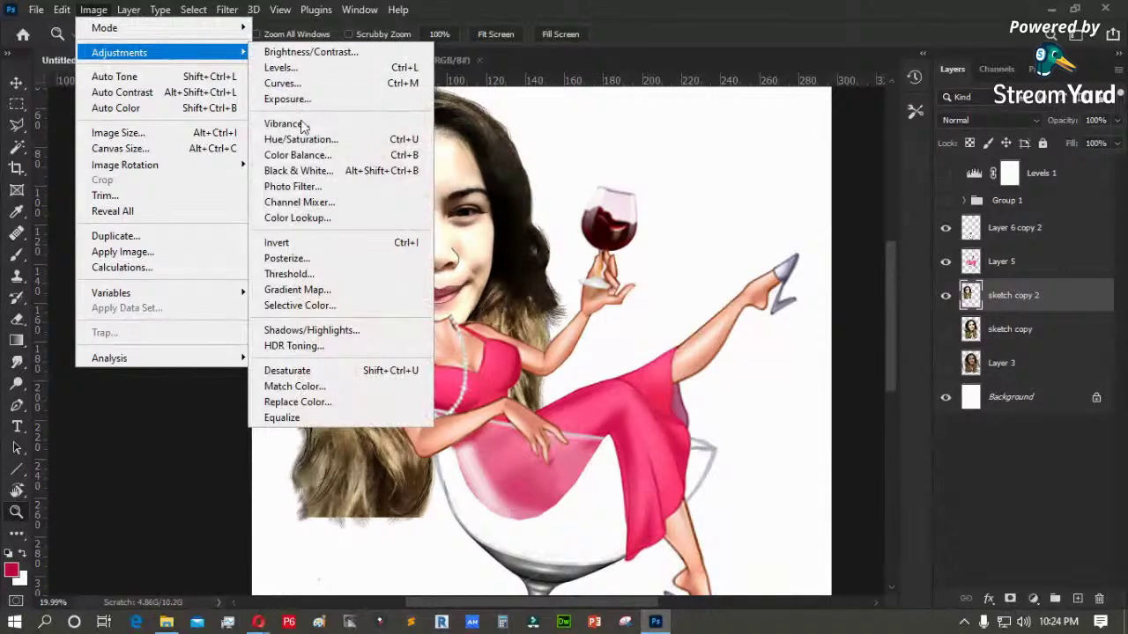
click(320, 157)
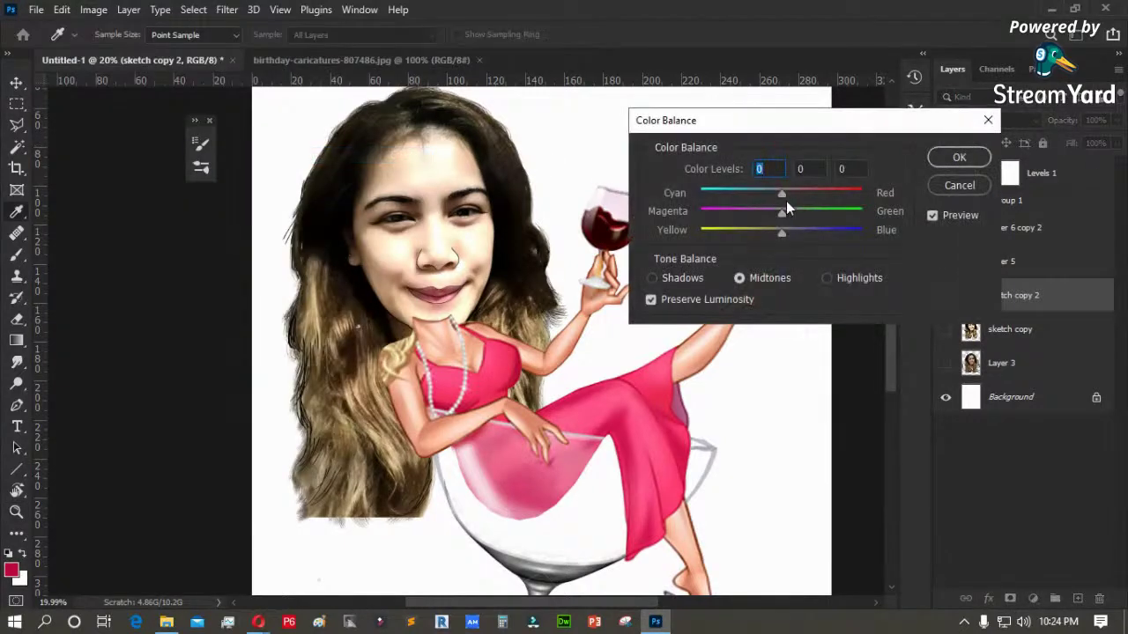
drag(802, 196, 808, 201)
click(957, 157)
key(z)
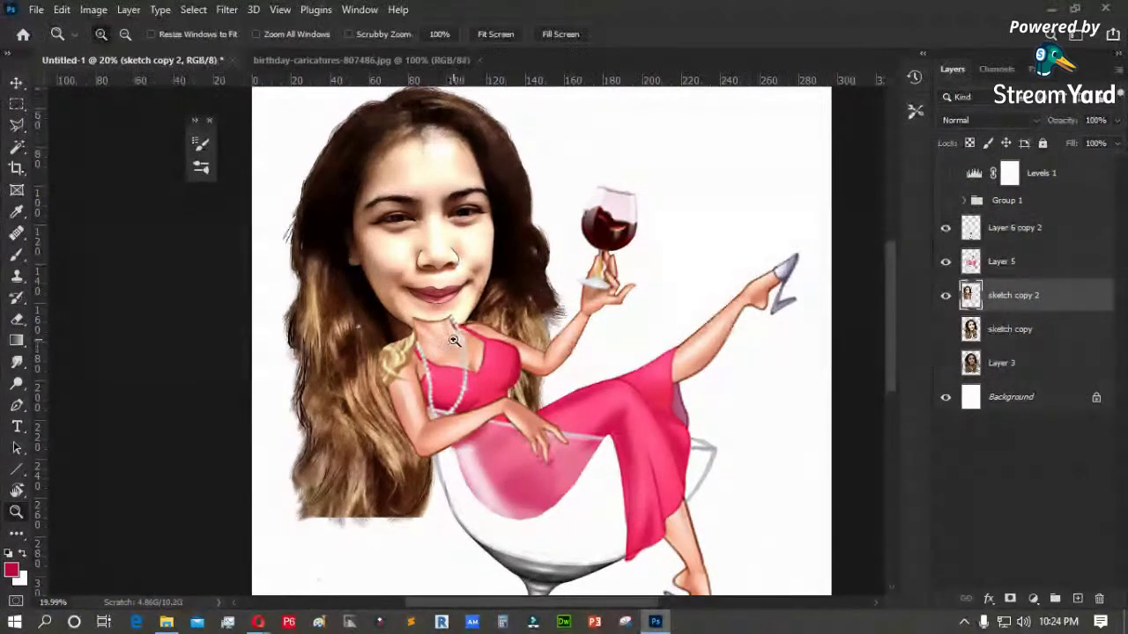
- Copy the neck and upper chest area of Layer 5 onto a new layer
key(m)
drag(370, 274, 502, 372)
click(1002, 264)
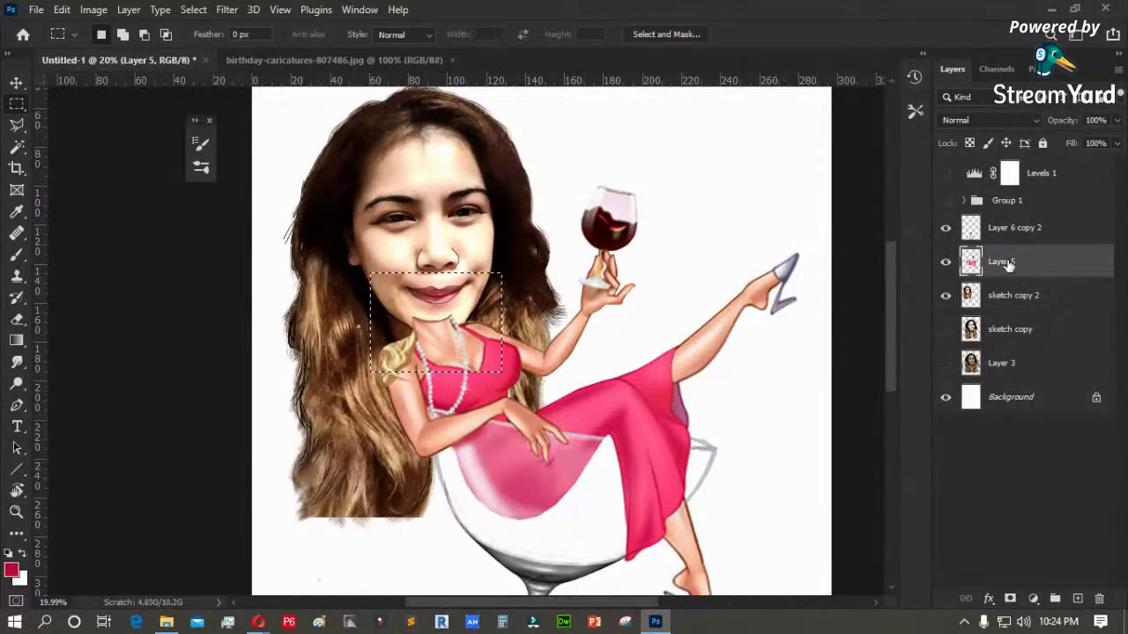
key(ctrl+j)
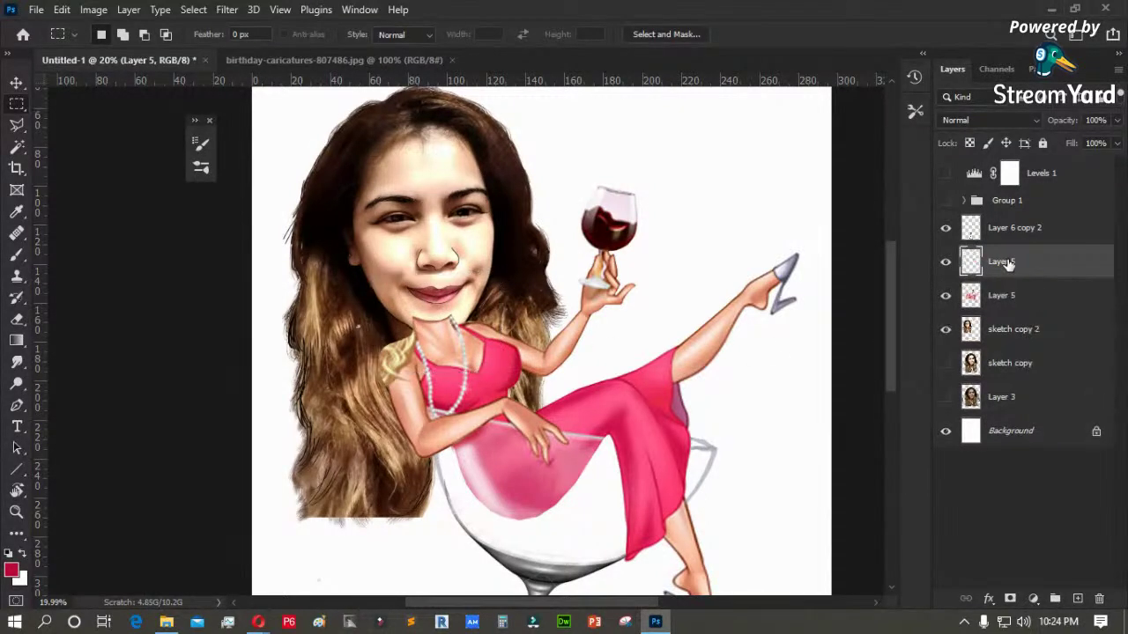
- Move sketch copy 2 above Layer 6 in the layer order and delete Layer 6
click(993, 331)
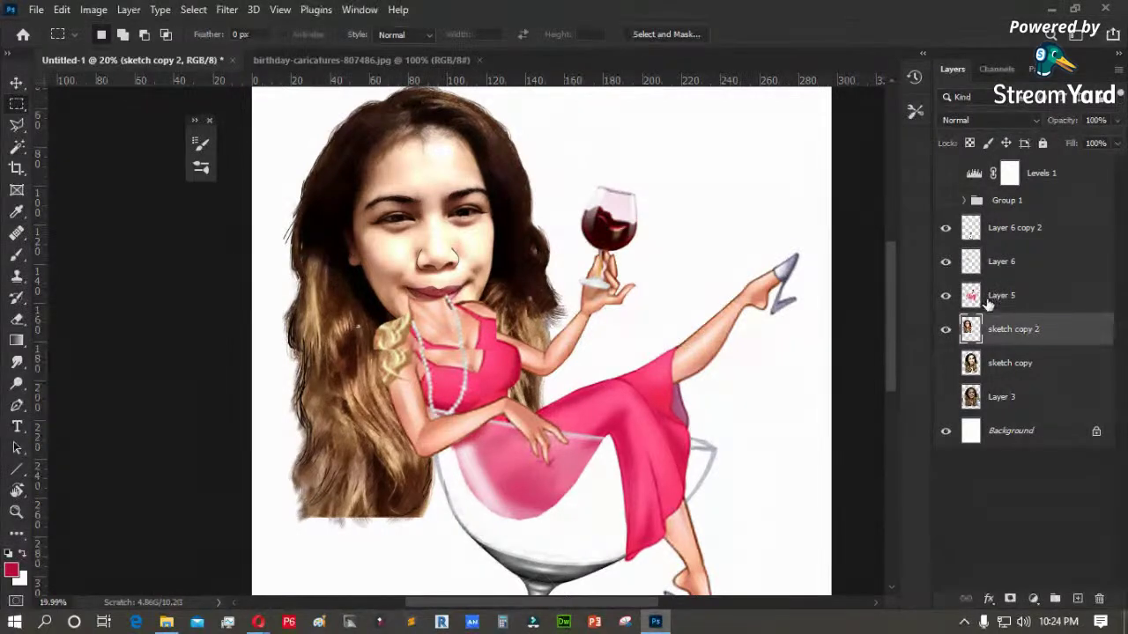
drag(990, 329, 1003, 260)
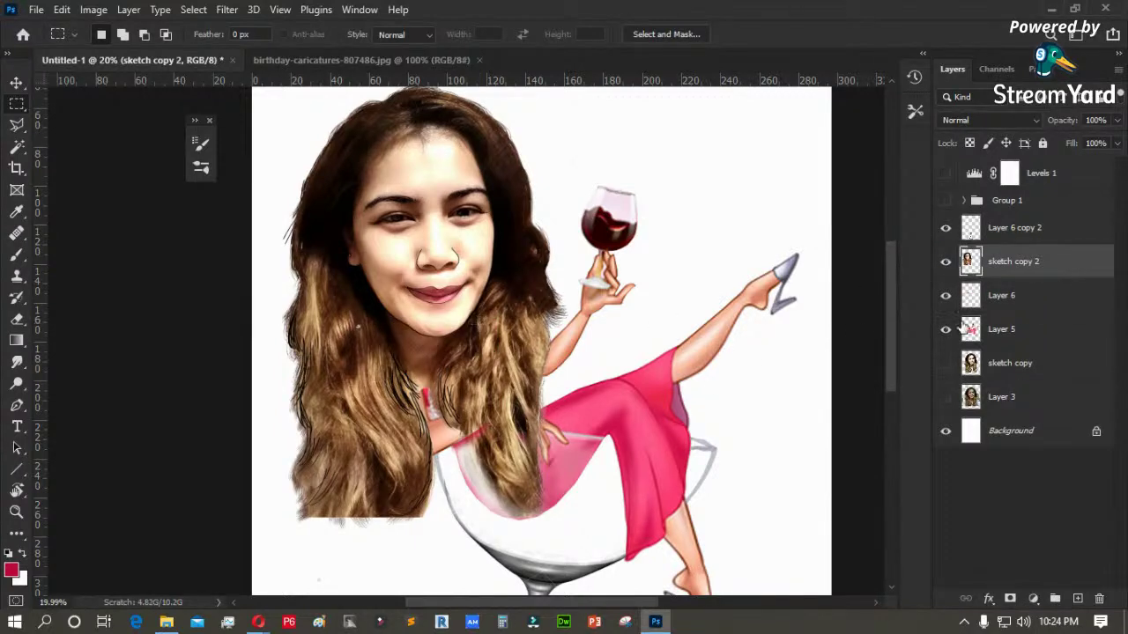
click(1006, 301)
key(Delete)
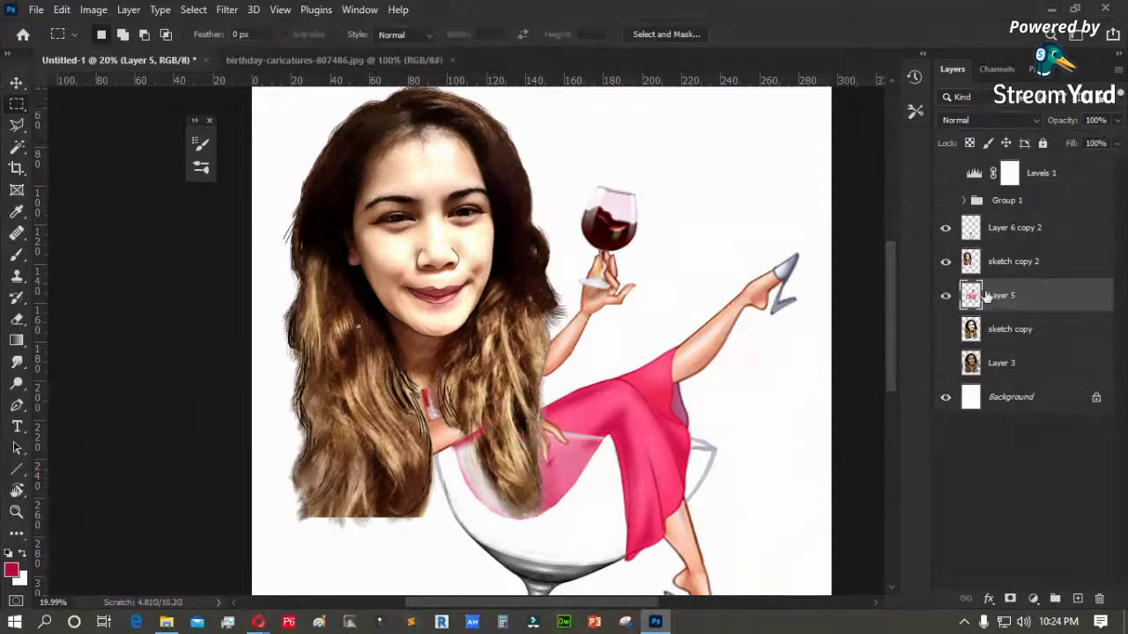
- Reduce the fill of sketch copy 2 to 68% to see the body through the portrait
click(1043, 274)
click(1118, 143)
drag(1099, 165, 1100, 165)
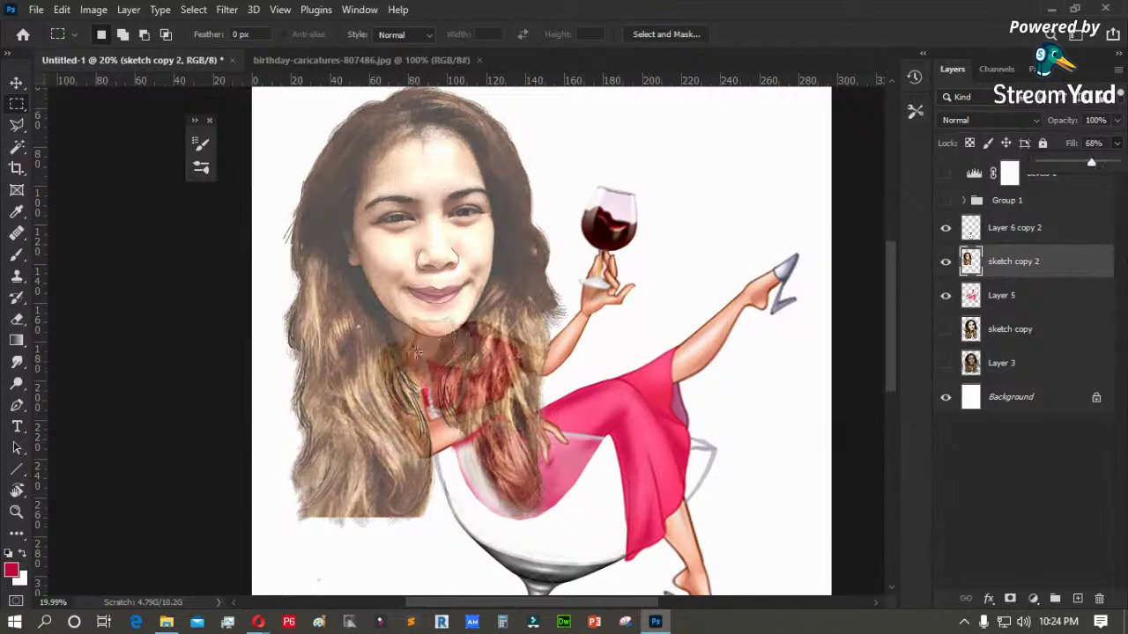
- Outline the neck area overlapping the portrait's chin with the Polygonal Lasso and copy it from Layer 5 onto a new layer
key(z)
drag(345, 285, 572, 377)
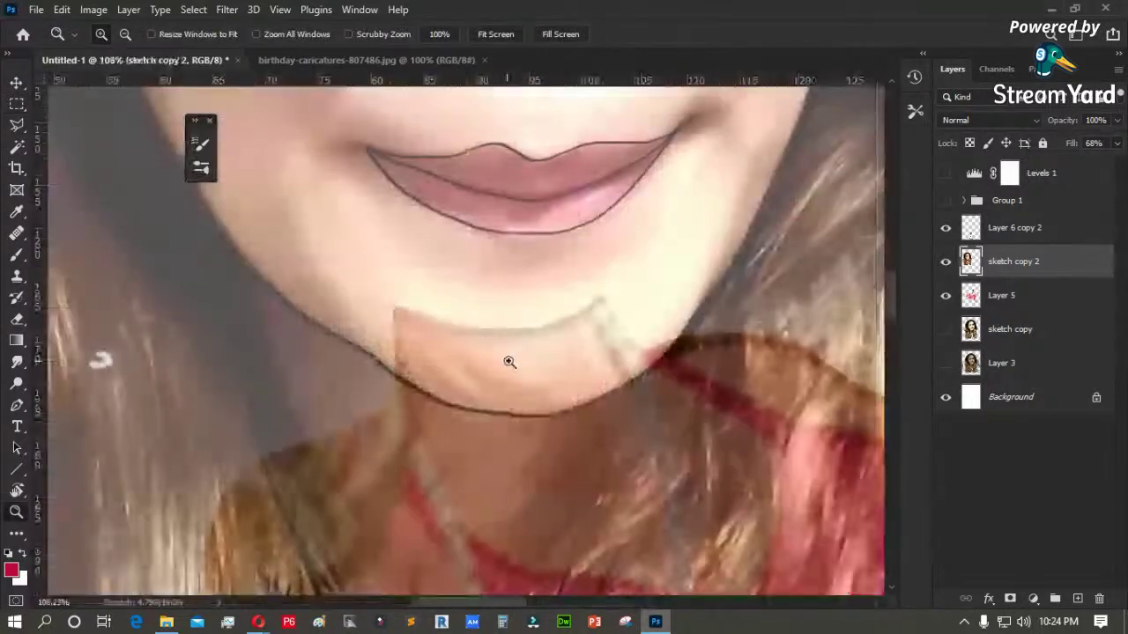
key(l)
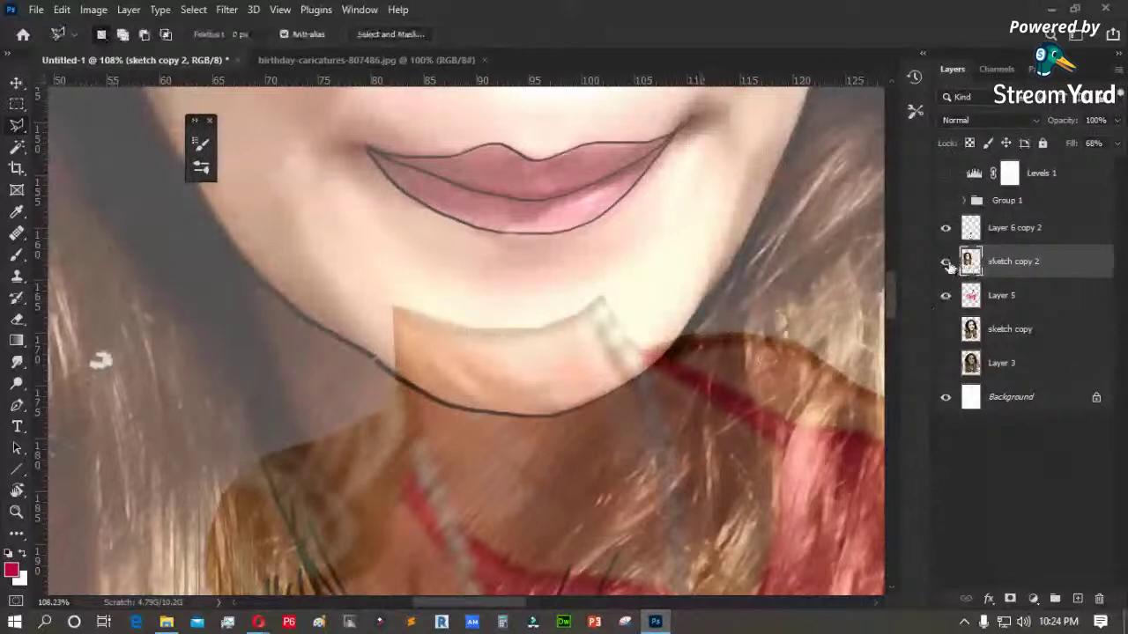
click(945, 261)
click(945, 262)
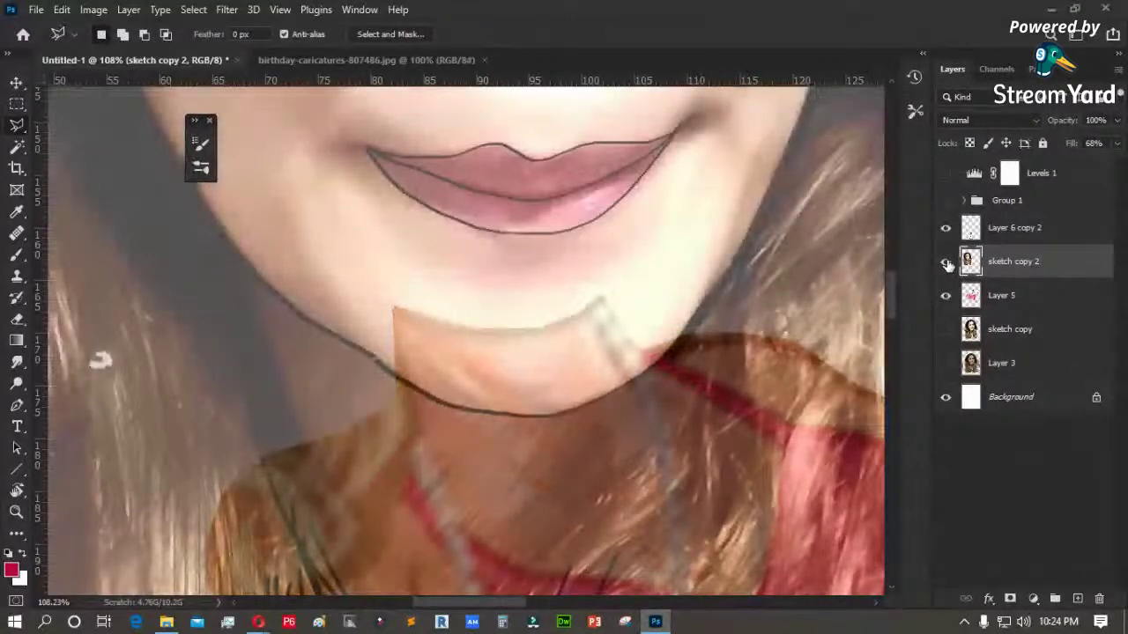
click(1002, 295)
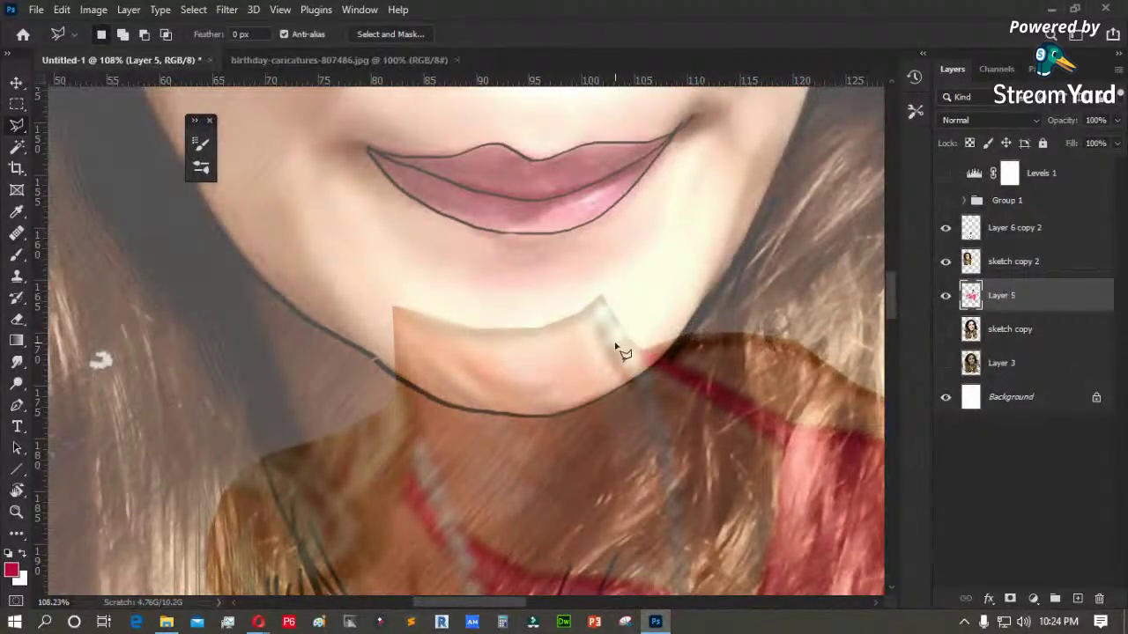
click(612, 289)
mouse_move(654, 370)
mouse_down()
mouse_move(567, 415)
mouse_move(472, 418)
mouse_move(386, 380)
mouse_move(329, 295)
mouse_move(383, 241)
mouse_move(613, 227)
mouse_up()
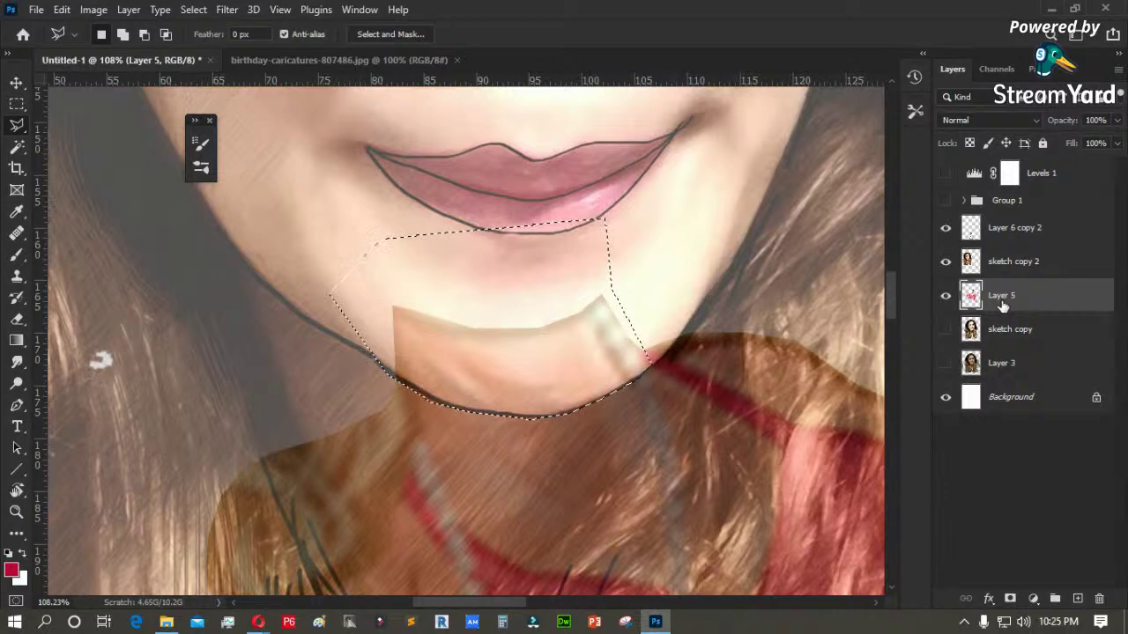
key(ctrl+j)
- Restore sketch copy 2's fill to 100%, place the copied neck layer above it and shift the neck piece onto the chin
click(1007, 265)
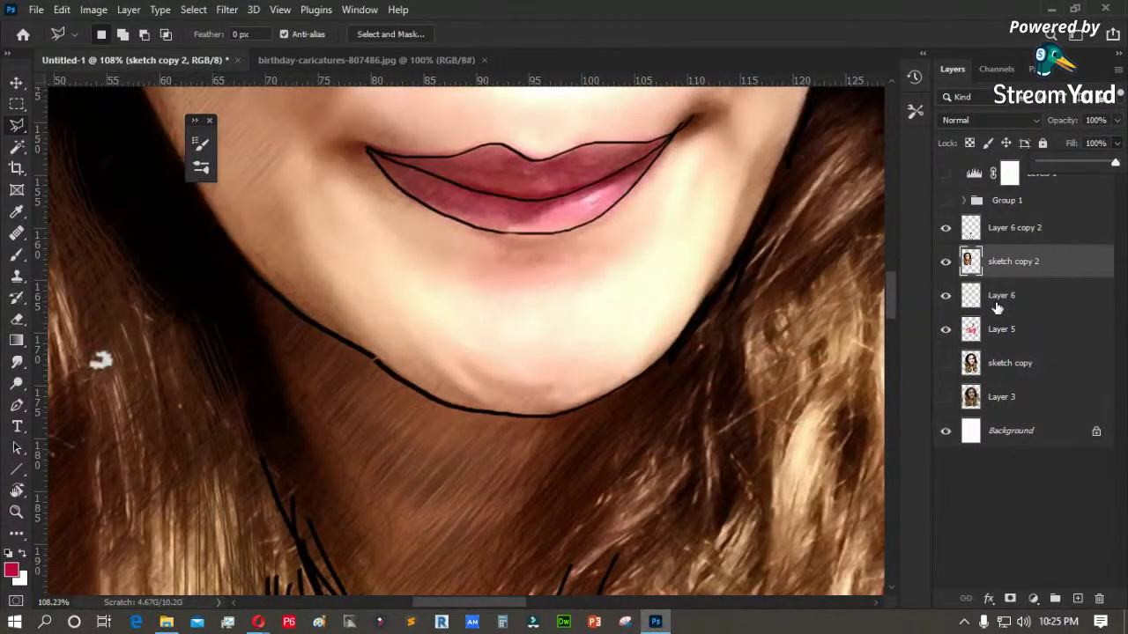
drag(996, 299, 996, 253)
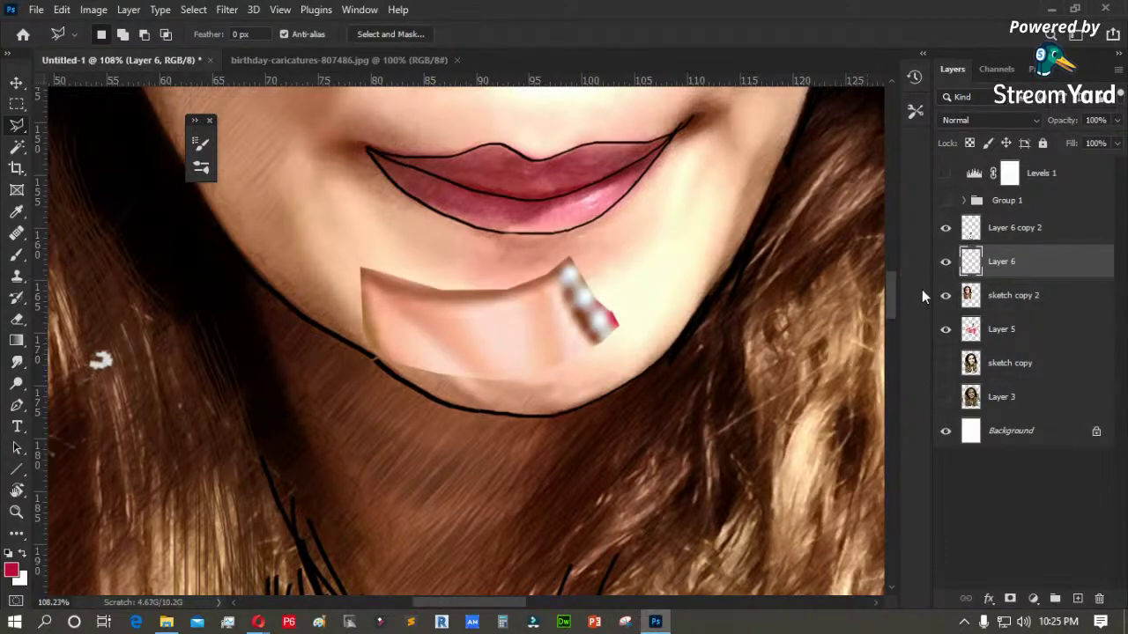
click(947, 296)
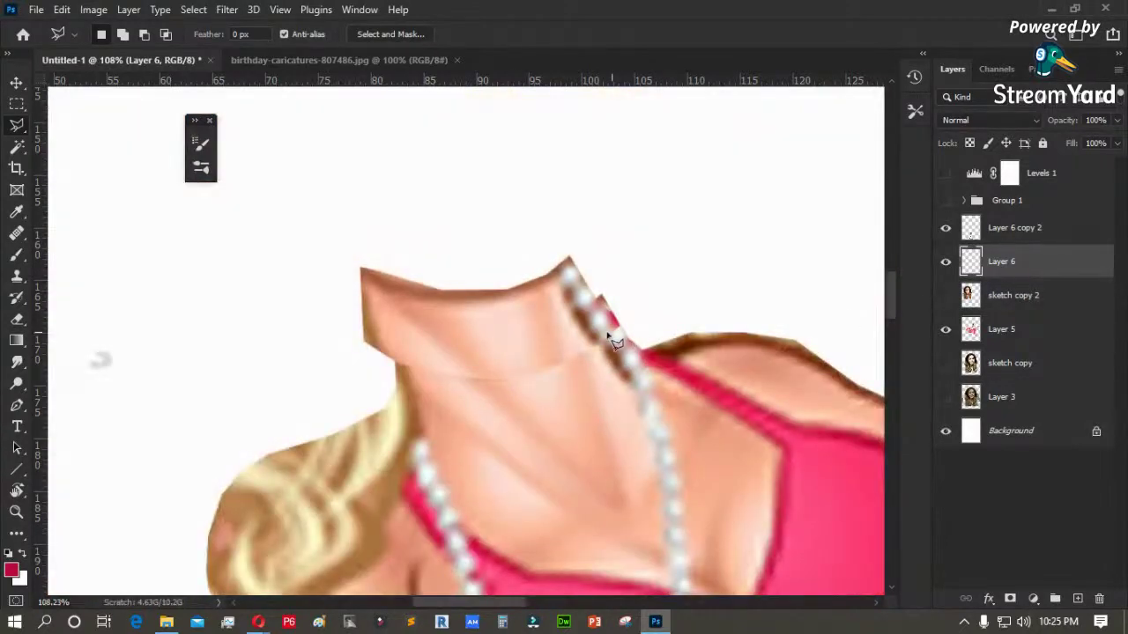
key(v)
drag(445, 350, 474, 384)
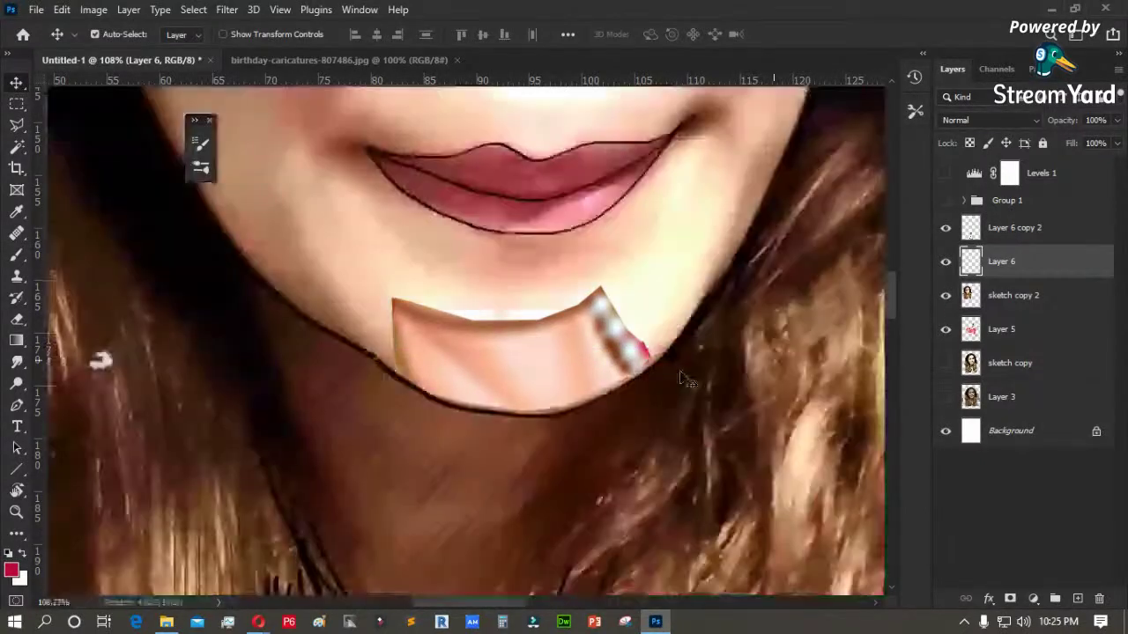
- Delete Layer 6 with the copied neck piece
key(ctrl+0)
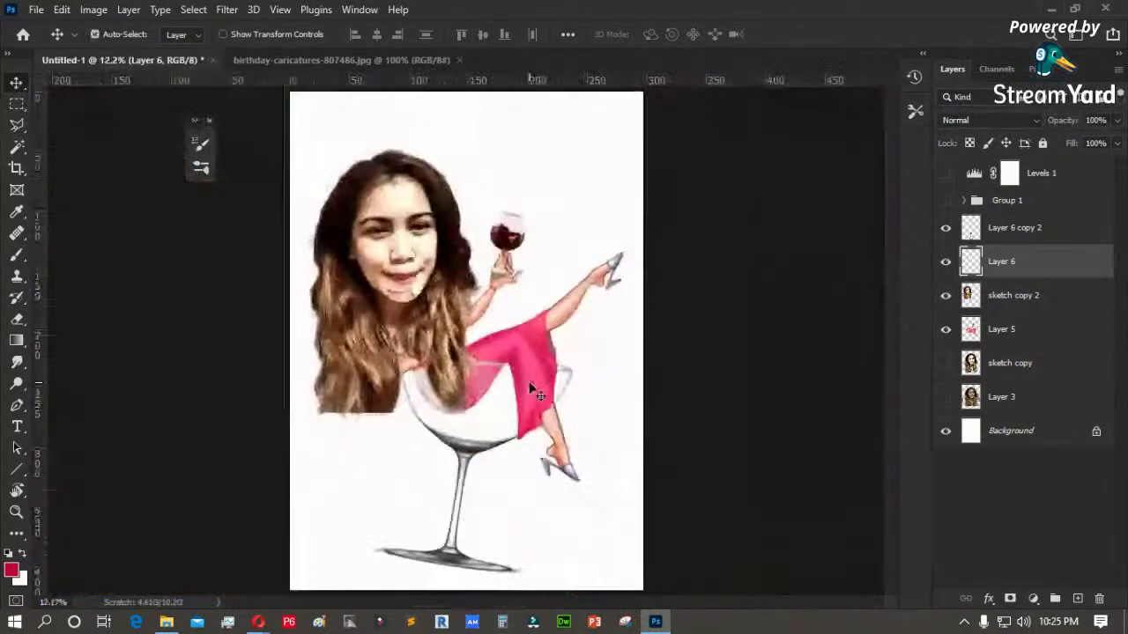
key(z)
drag(534, 231, 361, 413)
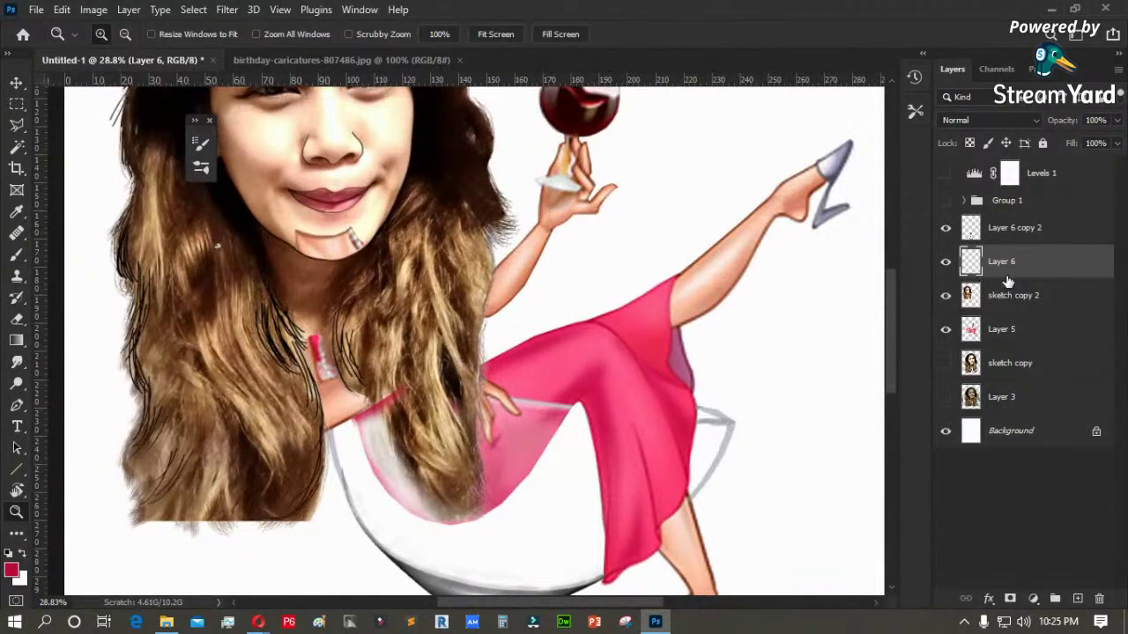
key(Delete)
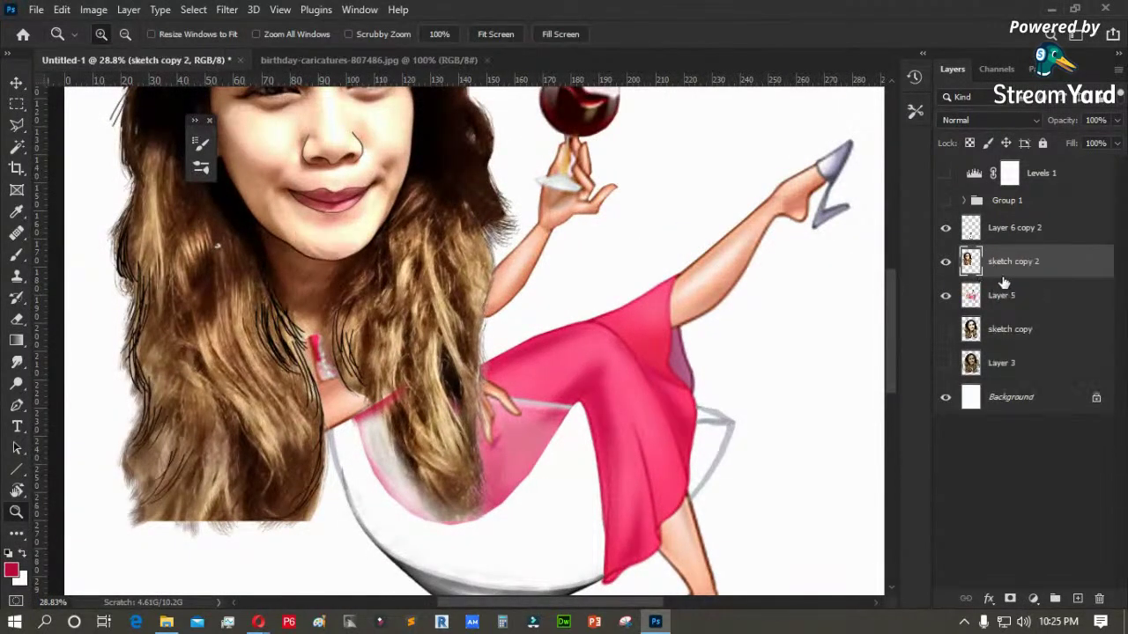
- Toggle the visibility of sketch copy 2 to compare the body with and without the portrait
click(945, 265)
click(946, 264)
click(945, 264)
click(945, 265)
click(946, 265)
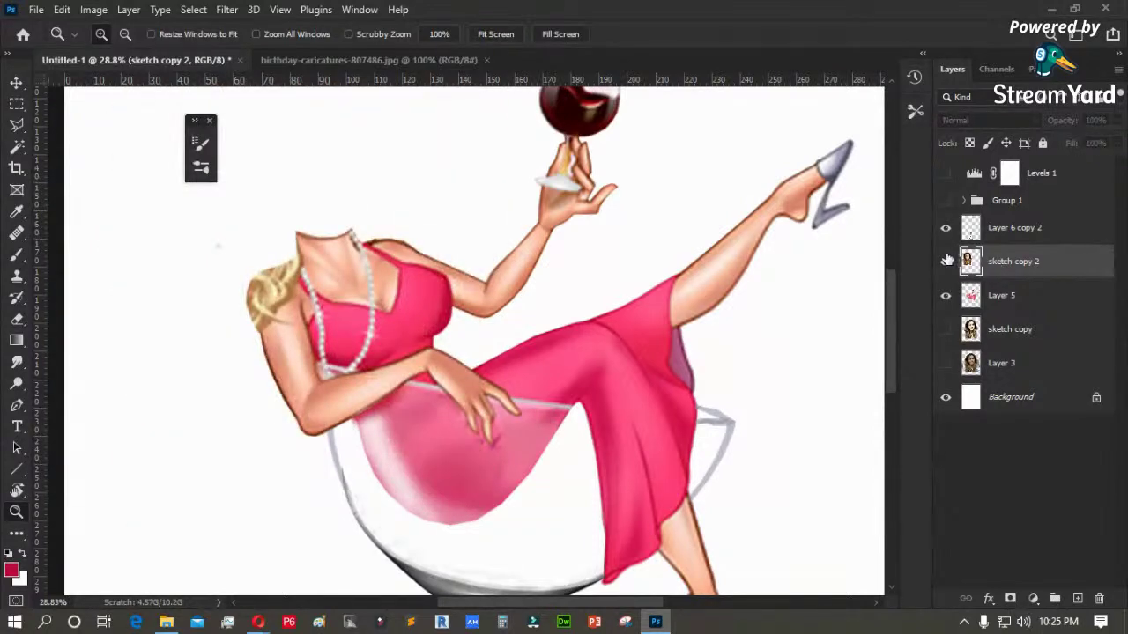
click(945, 261)
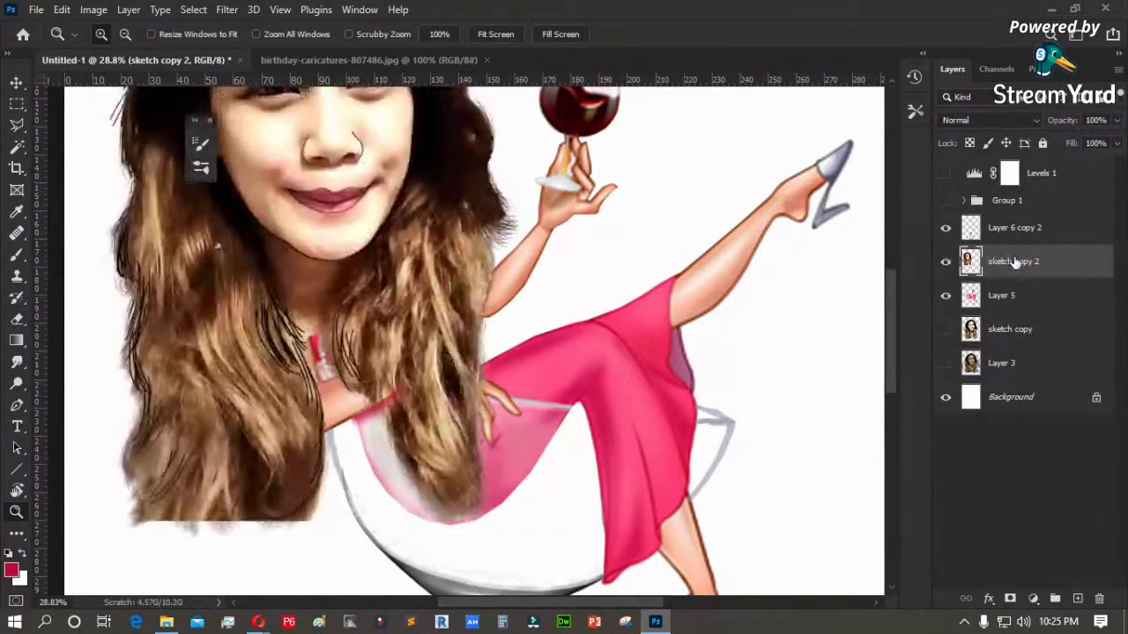
- Reduce the fill of sketch copy 2 to 51% and try to outline the body area overlapped by the hair
click(1116, 145)
drag(1085, 157, 1078, 157)
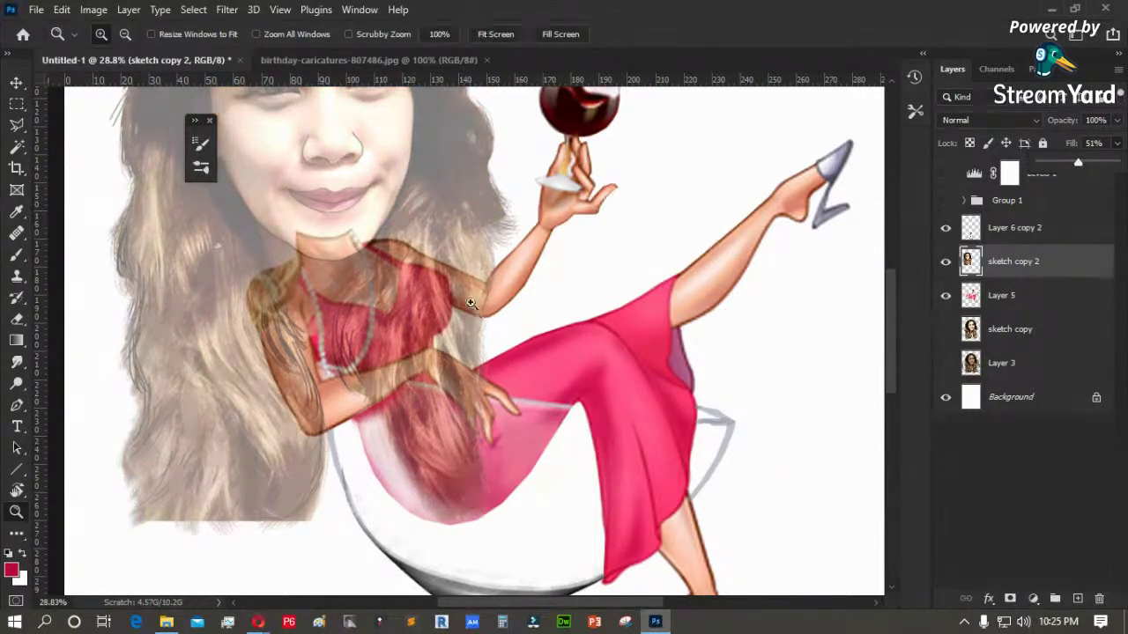
key(l)
drag(508, 264, 509, 398)
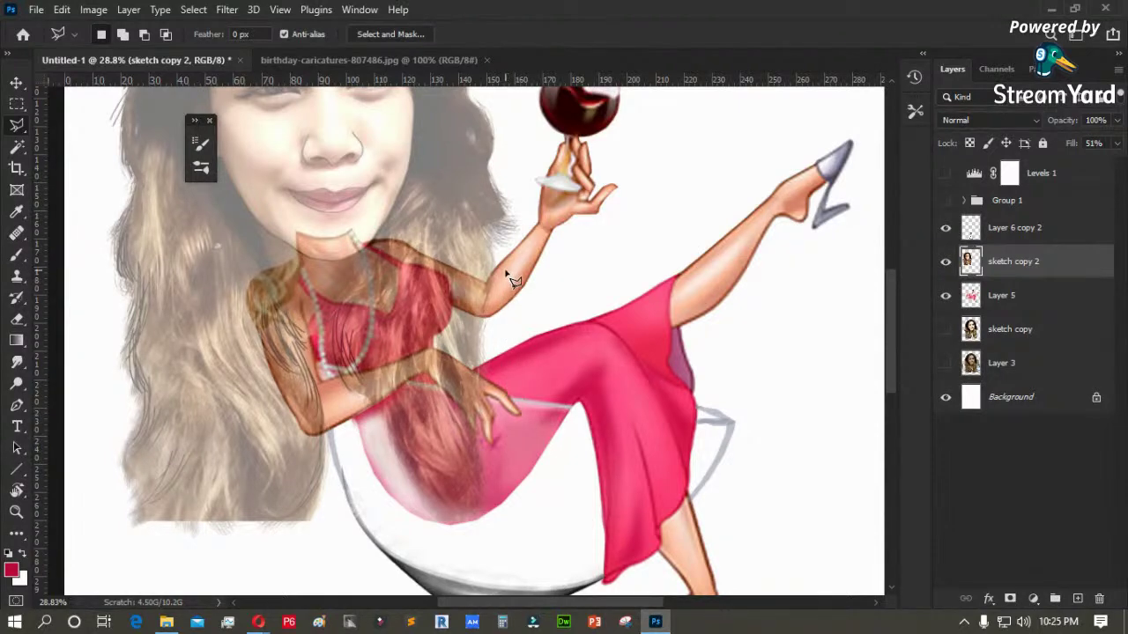
click(16, 83)
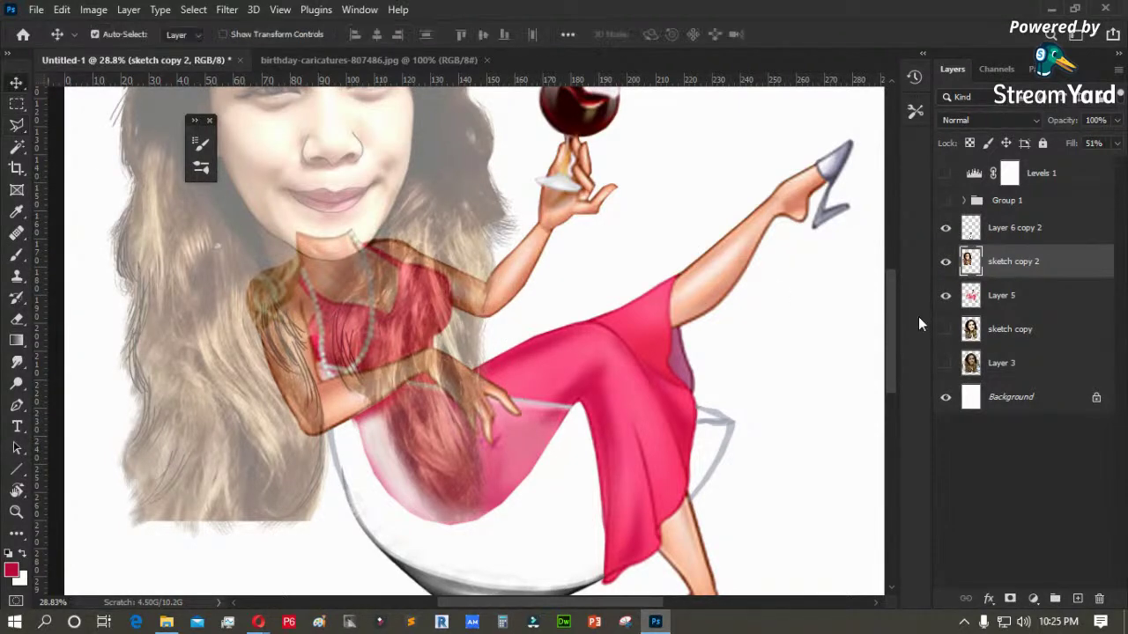
- Move sketch copy 2 below Layer 5 and restore its fill to 100%
drag(1009, 264, 1006, 304)
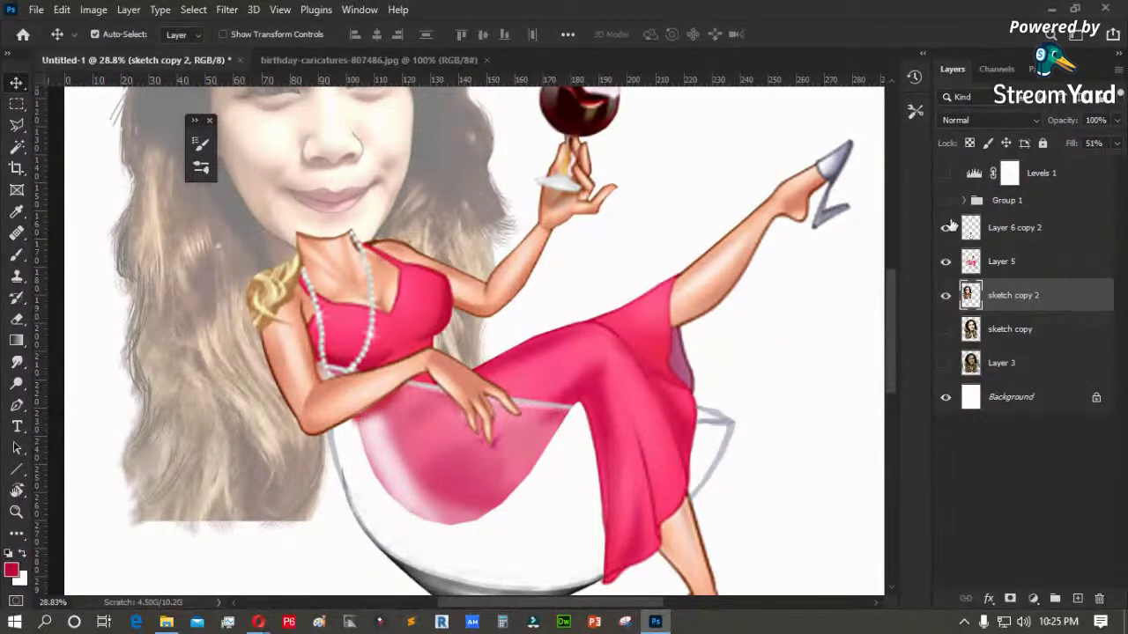
click(1118, 143)
click(1113, 168)
- Lower Layer 5's fill to 62% and select the neck area overlapping the face, following the chin line with the Polygonal Lasso
key(z)
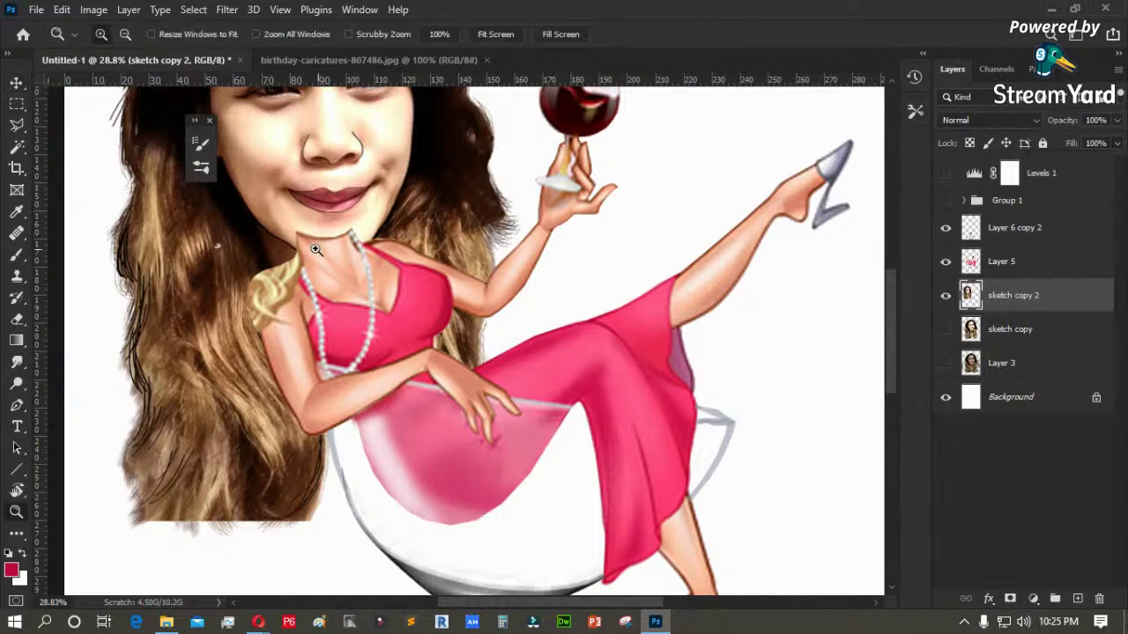
drag(240, 152, 447, 283)
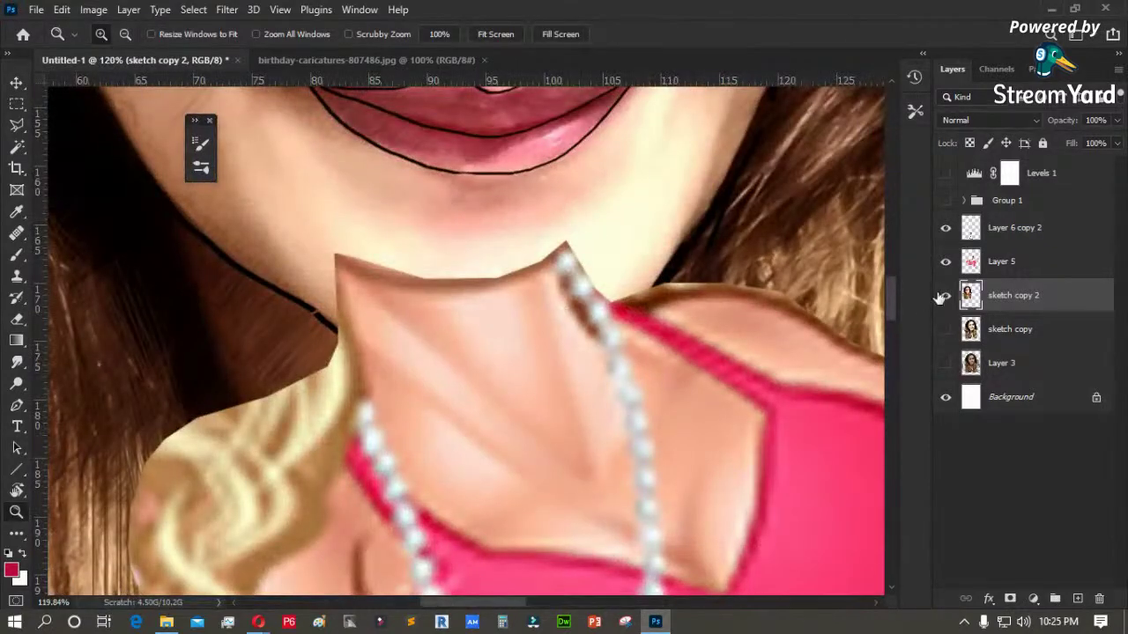
click(1007, 260)
click(1118, 144)
drag(1112, 167, 1086, 167)
key(l)
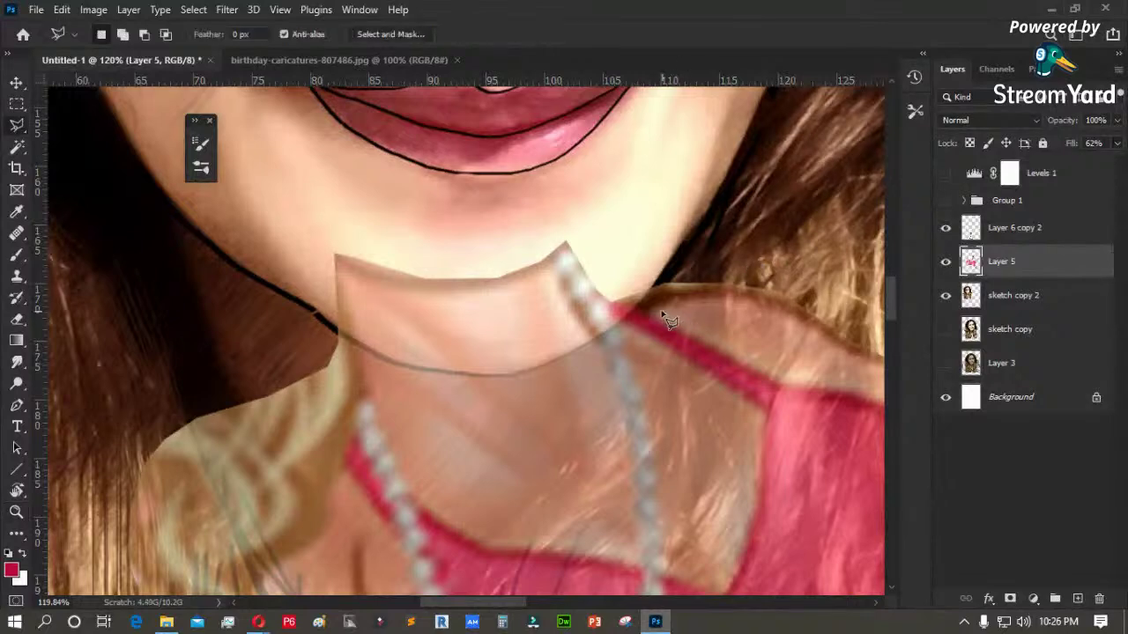
mouse_move(656, 283)
mouse_down()
mouse_move(584, 348)
mouse_move(499, 378)
mouse_move(360, 359)
mouse_move(308, 322)
mouse_move(285, 225)
mouse_move(551, 175)
mouse_move(650, 214)
mouse_up()
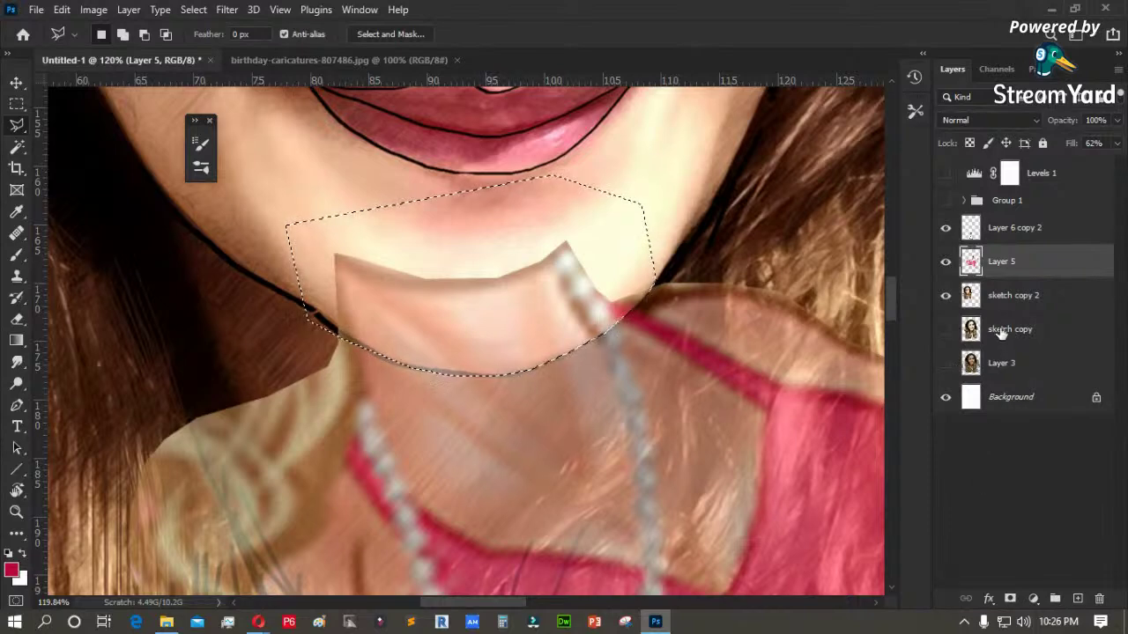
- Restore Layer 5's fill to 100%, add a layer mask from the selection and invert it to hide the neck over the chin
click(1117, 143)
drag(1108, 167, 1120, 166)
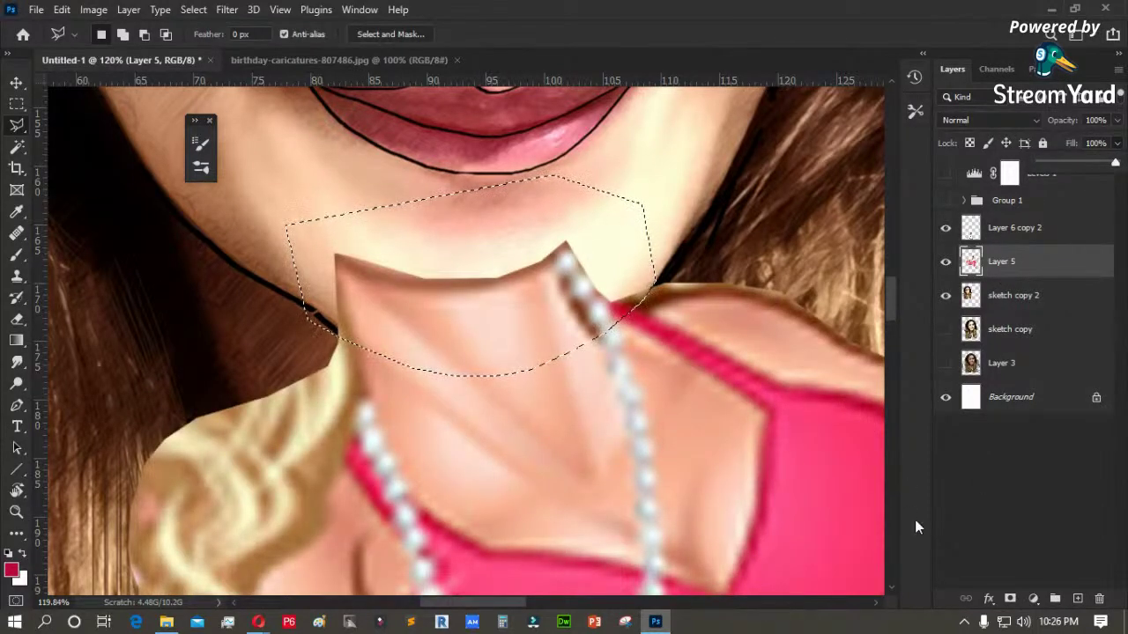
click(1009, 599)
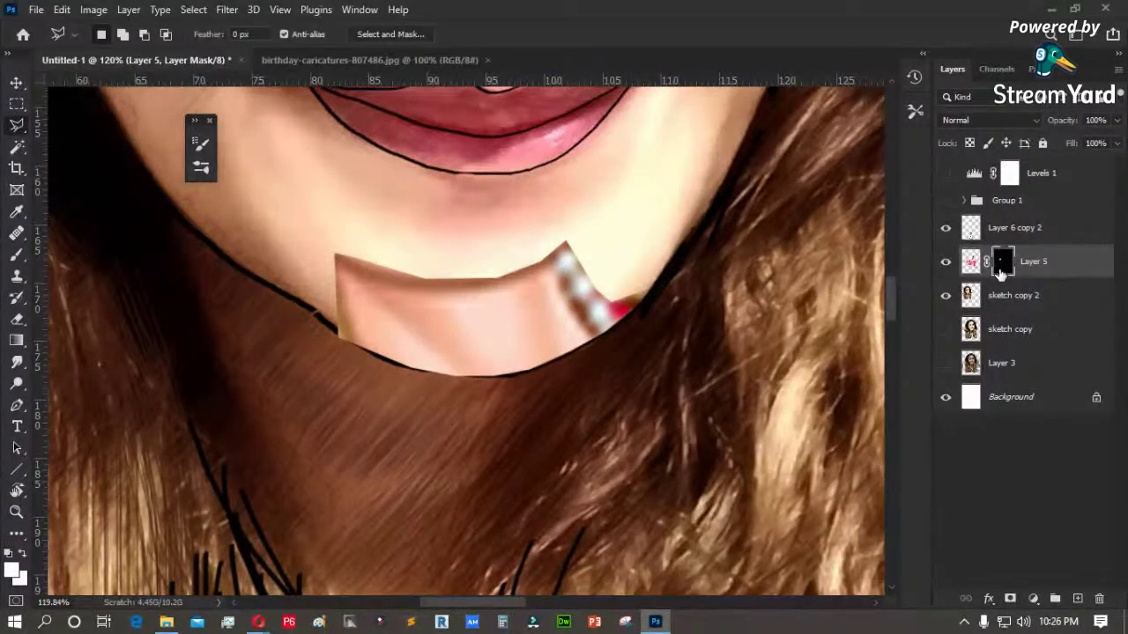
key(ctrl+i)
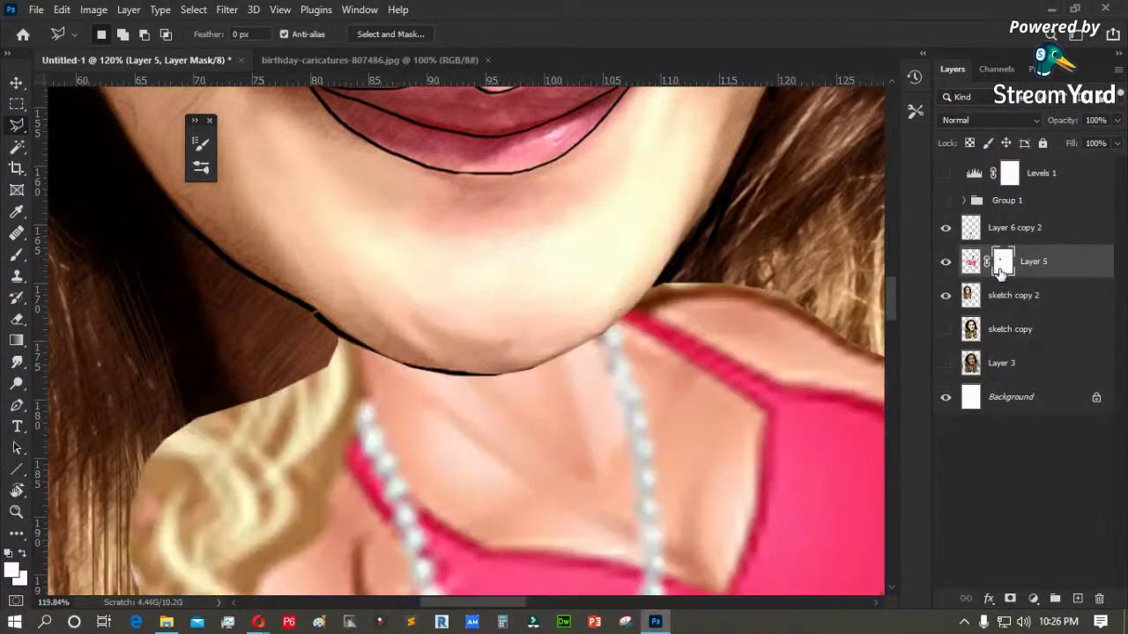
- Examine the shoulder and leftover blonde hair up close by toggling the visibility of sketch copy 2 and Layer 5
key(ctrl+0)
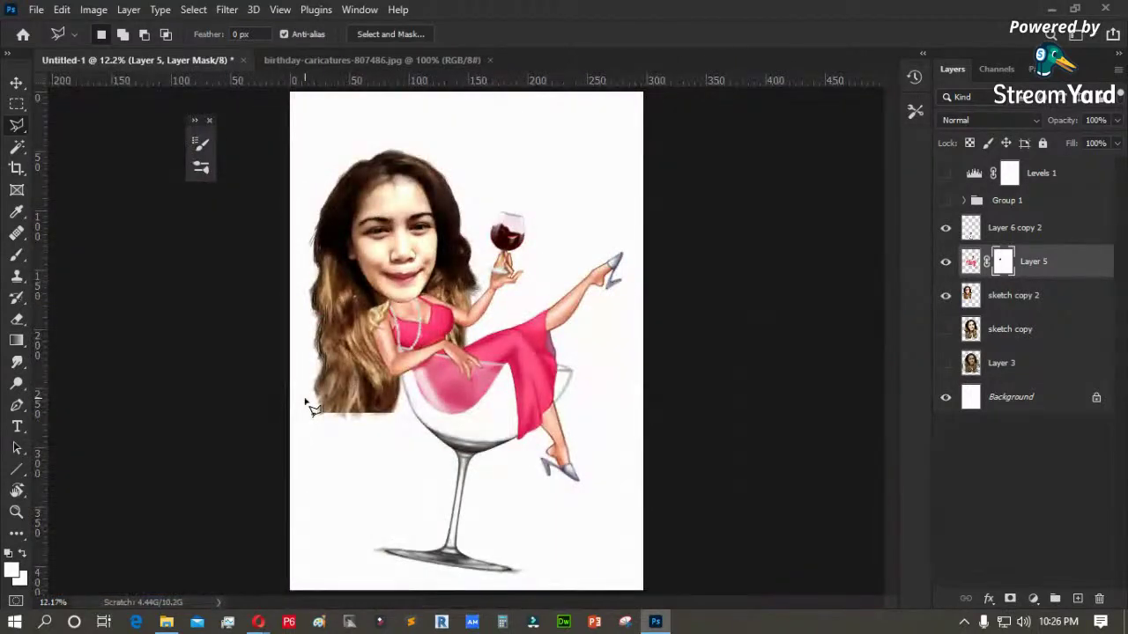
key(z)
click(402, 296)
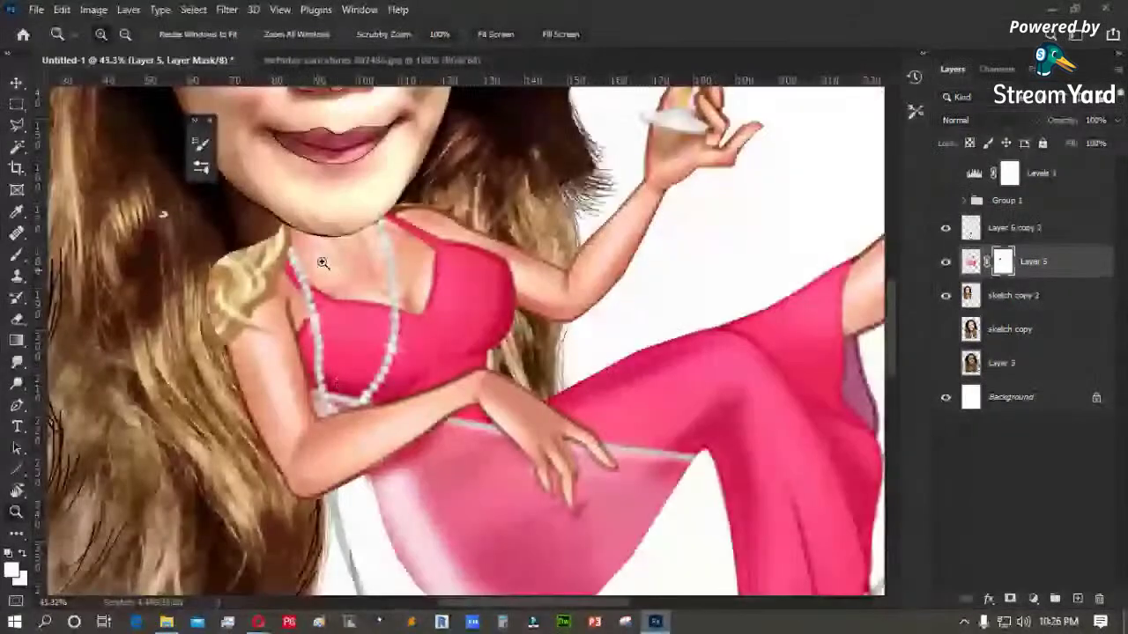
drag(385, 199, 153, 418)
drag(365, 335, 381, 341)
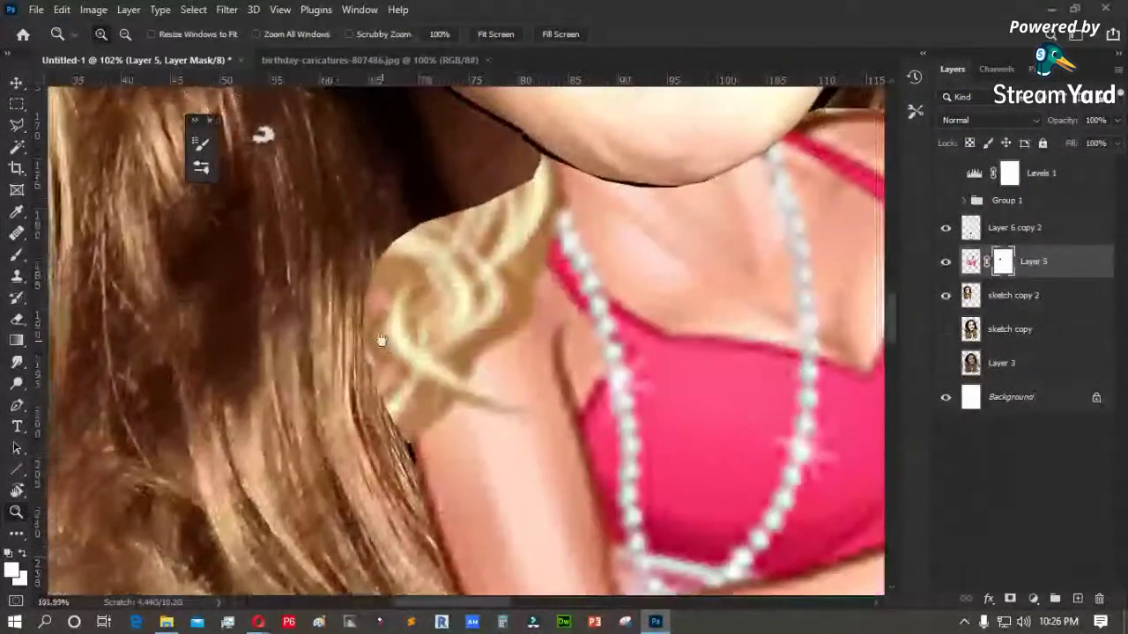
click(945, 297)
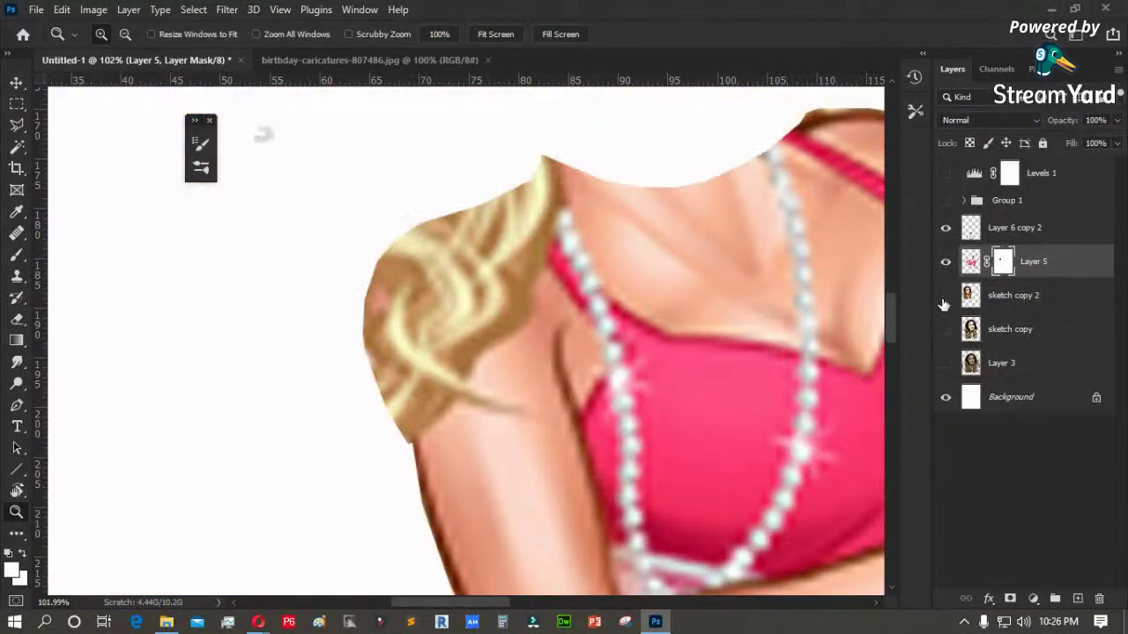
click(945, 297)
click(945, 262)
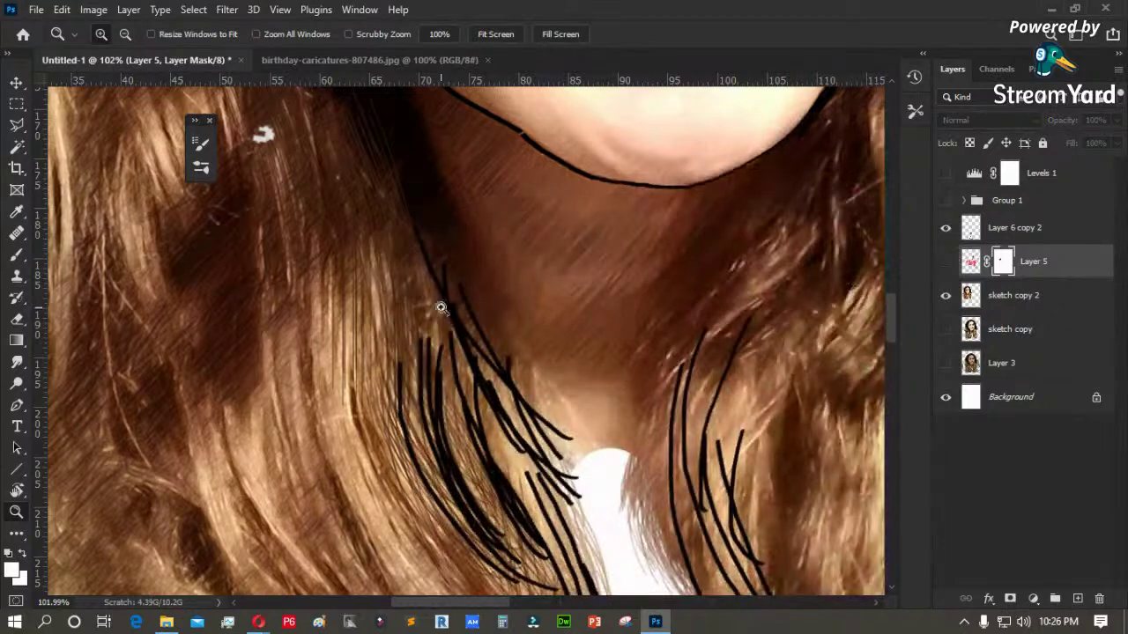
click(946, 262)
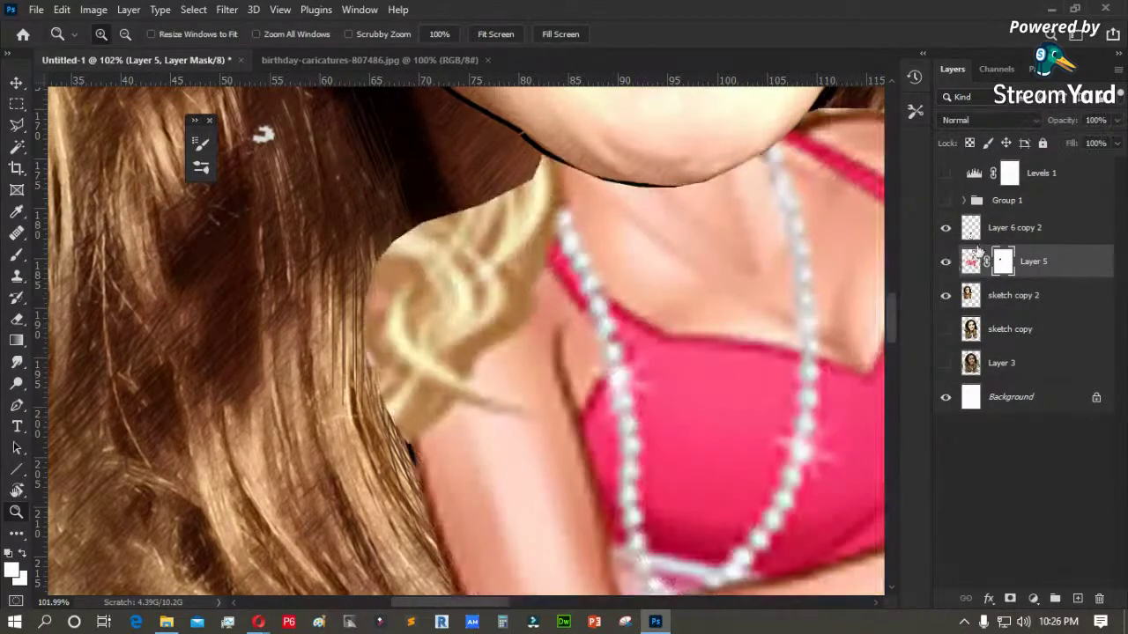
- Add a new empty layer between Layer 6 copy 2 and Layer 5 and activate the Clone Stamp tool
click(1005, 229)
click(1077, 598)
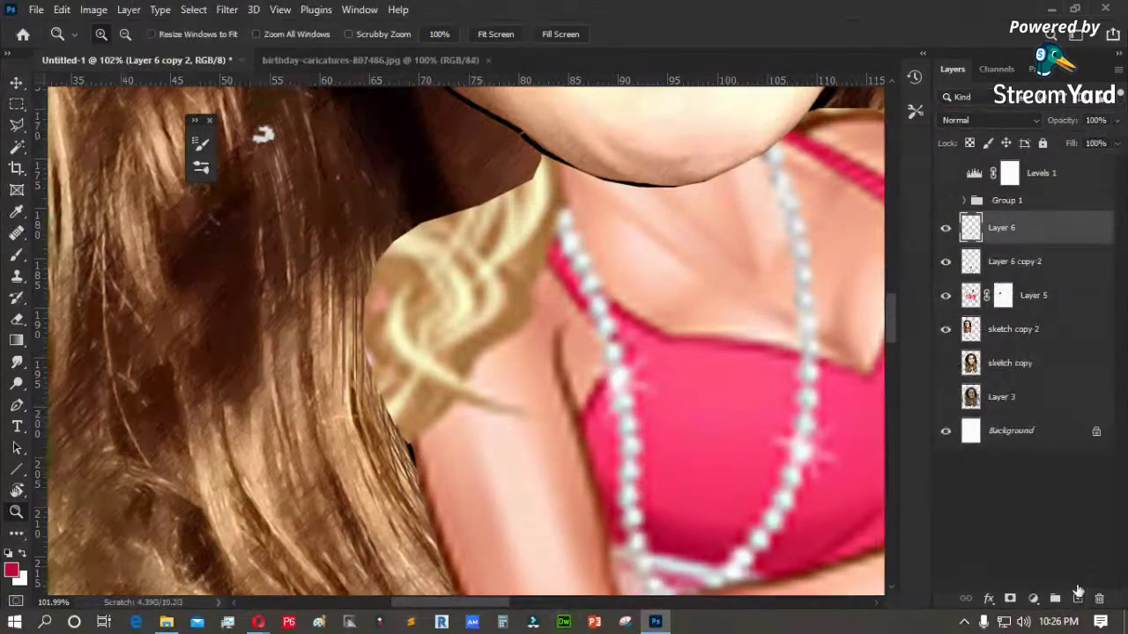
drag(1004, 239, 987, 277)
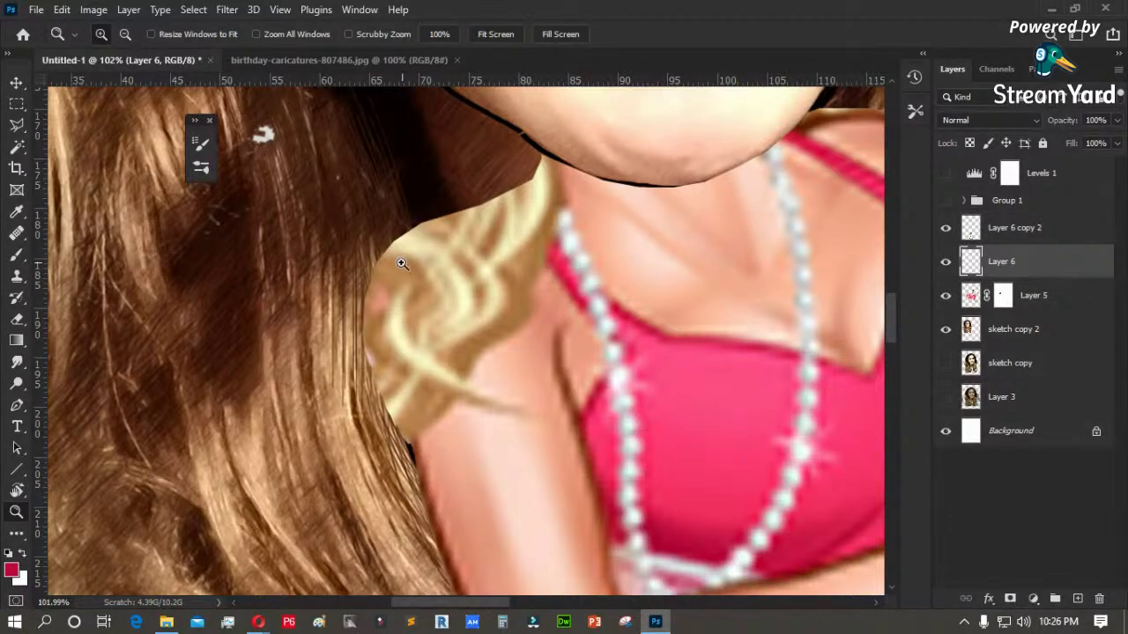
key(s)
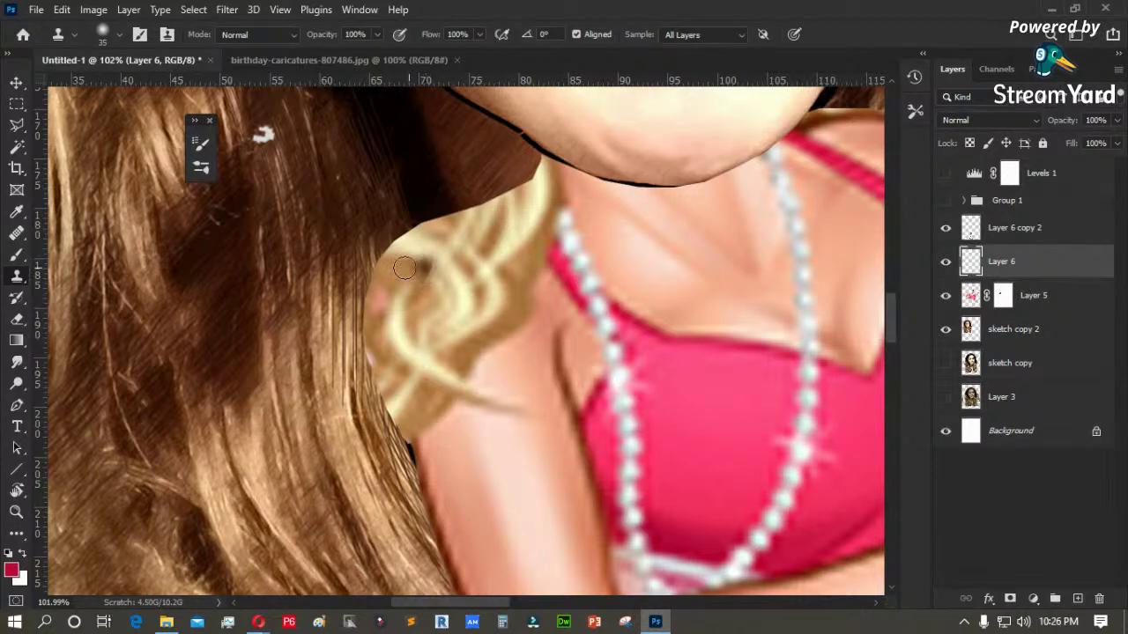
- Clone the brown hair over the blonde hair beside the neck and upper arm on Layer 6
mouse_move(392, 234)
mouse_down()
mouse_move(384, 387)
mouse_move(359, 313)
mouse_move(374, 282)
mouse_move(374, 369)
mouse_up()
mouse_move(375, 205)
mouse_down()
mouse_move(431, 288)
mouse_move(404, 278)
mouse_up()
mouse_move(370, 193)
mouse_down()
mouse_move(438, 346)
mouse_move(411, 319)
mouse_move(428, 241)
mouse_move(384, 459)
mouse_move(437, 315)
mouse_move(403, 454)
mouse_up()
alt+click(369, 326)
drag(393, 408, 401, 449)
alt+click(364, 237)
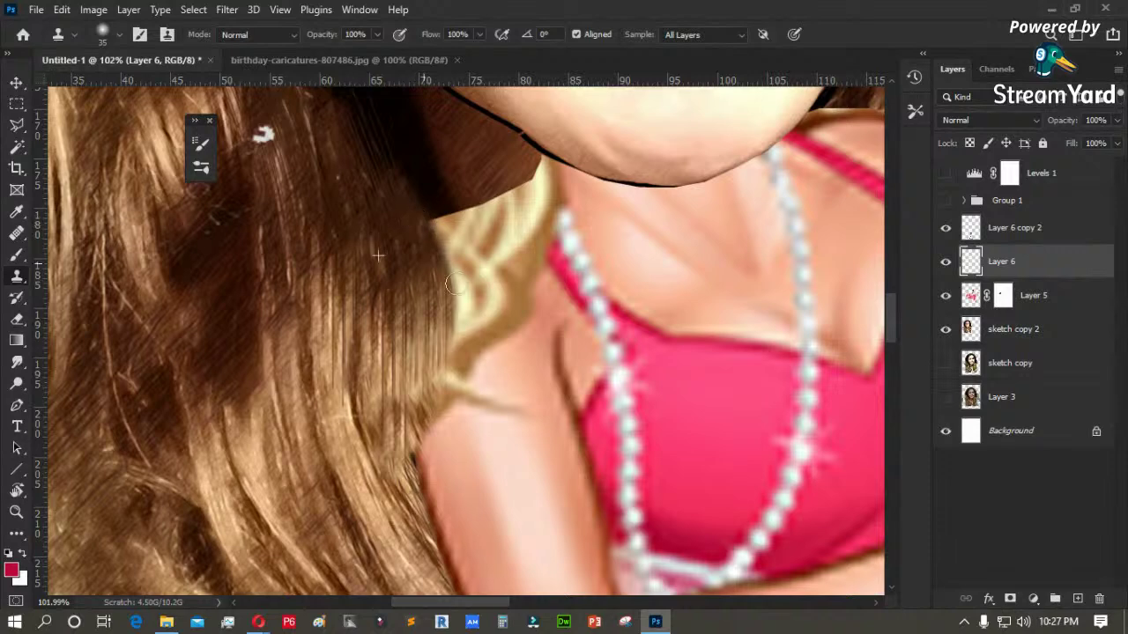
drag(433, 236, 408, 413)
mouse_move(411, 207)
mouse_down()
mouse_move(423, 405)
mouse_move(438, 303)
mouse_up()
alt+click(365, 439)
mouse_move(482, 228)
mouse_down()
mouse_move(473, 444)
mouse_move(502, 325)
mouse_up()
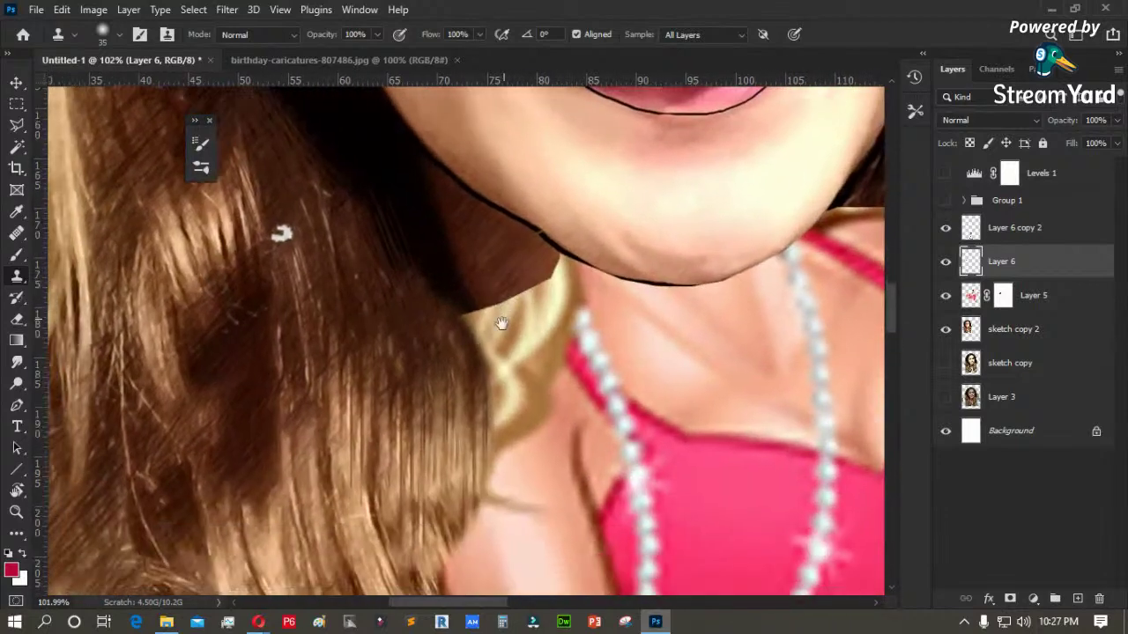
- Paint fine black strands with a hair-strand brush at 34% opacity along the hair edge beside the shoulder on Layer 6
key(b)
alt+click(433, 236)
right_click(425, 261)
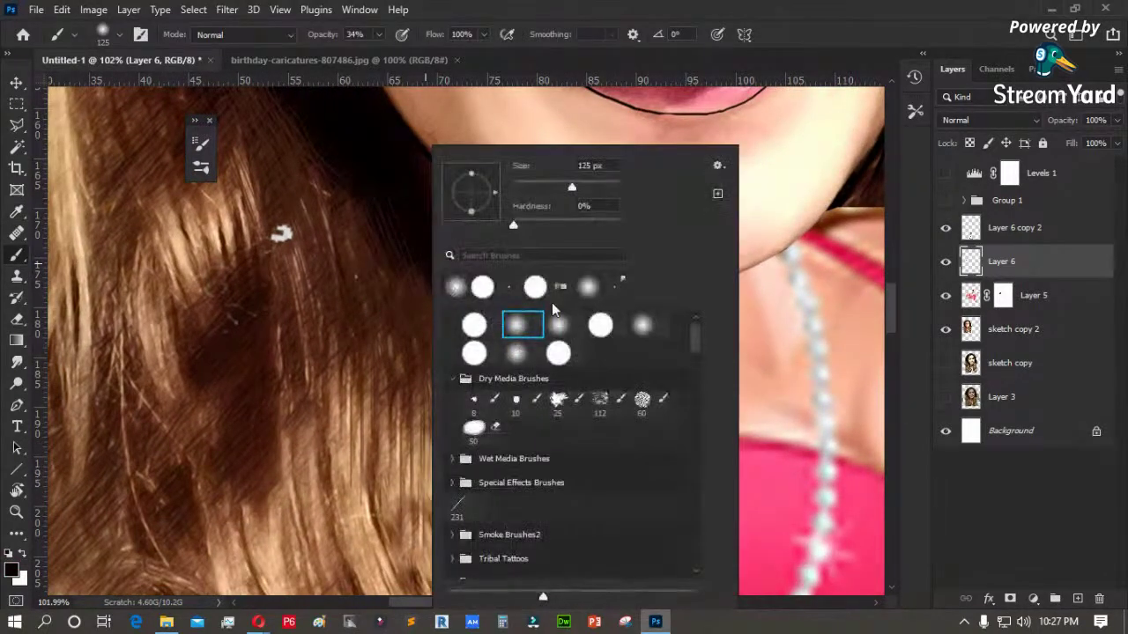
click(564, 288)
click(974, 526)
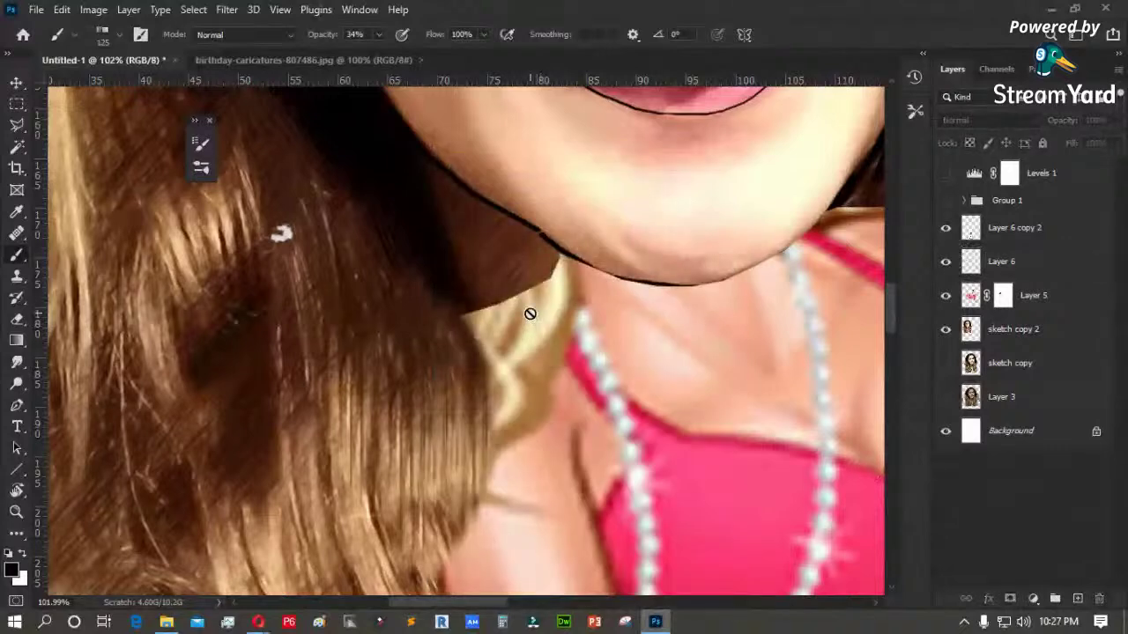
click(994, 262)
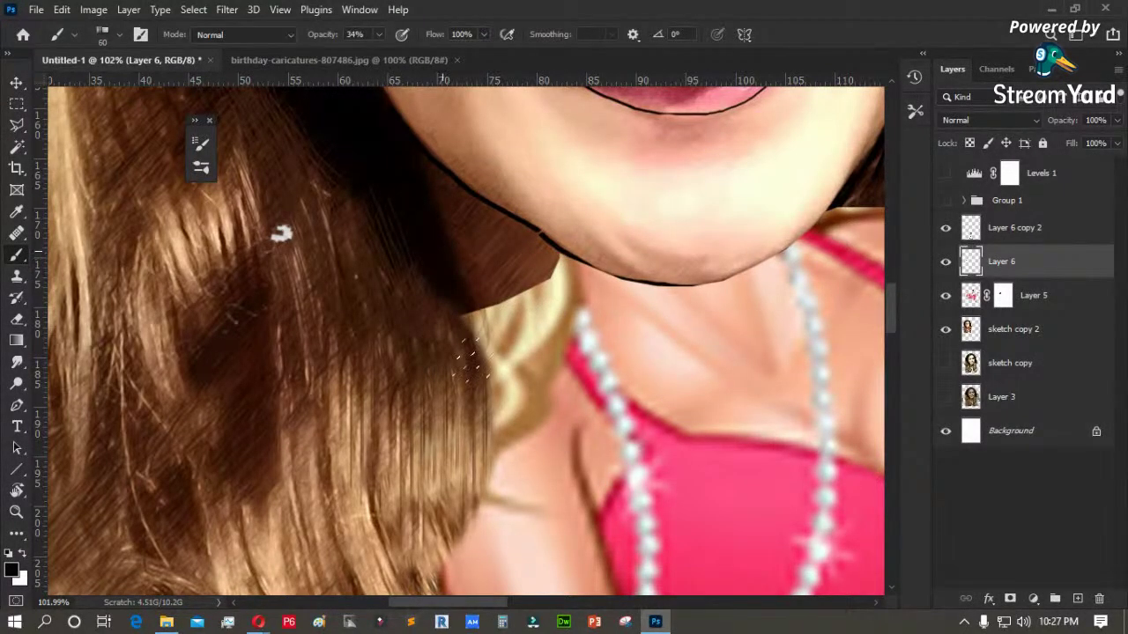
mouse_move(480, 322)
mouse_down()
mouse_move(496, 439)
mouse_move(491, 419)
mouse_move(458, 484)
mouse_move(498, 419)
mouse_up()
drag(490, 319, 498, 366)
drag(454, 407, 453, 475)
mouse_move(435, 382)
mouse_down()
mouse_move(431, 269)
mouse_move(445, 463)
mouse_up()
drag(481, 339, 414, 445)
drag(501, 260, 520, 379)
drag(495, 340, 474, 420)
mouse_move(507, 196)
mouse_down()
mouse_move(522, 294)
mouse_move(494, 418)
mouse_up()
drag(506, 208, 519, 293)
drag(468, 328, 449, 377)
drag(495, 191, 516, 296)
mouse_move(465, 236)
mouse_down()
mouse_move(443, 316)
mouse_move(417, 338)
mouse_up()
- Paint denser black hair strands from under the jaw down to the shoulder with the 90 px hair brush at 100% opacity
key(i)
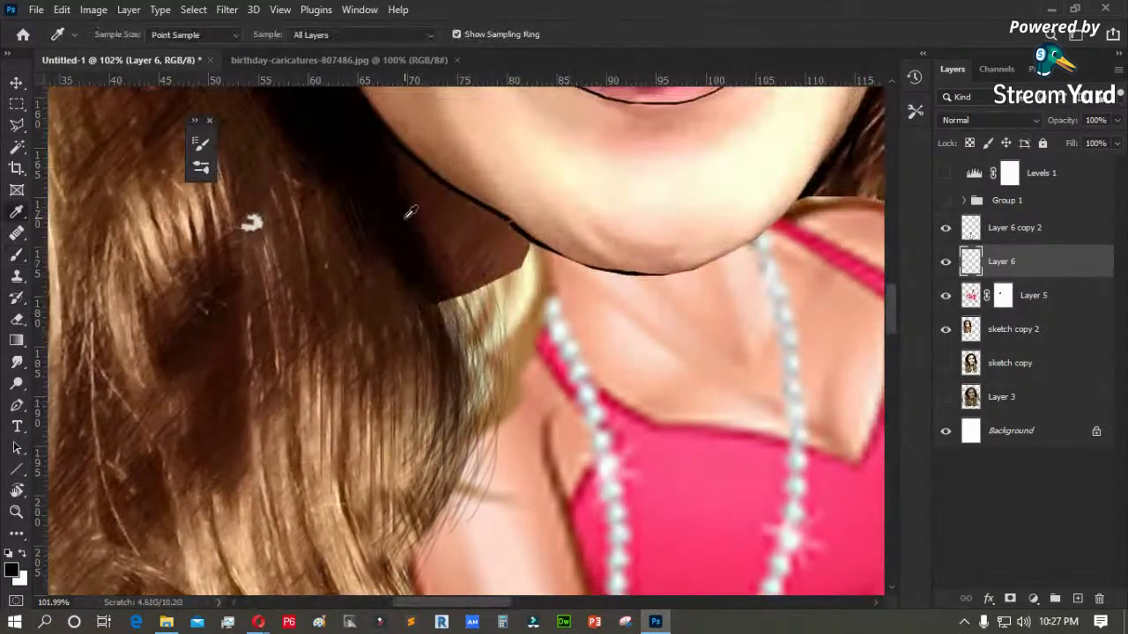
key(b)
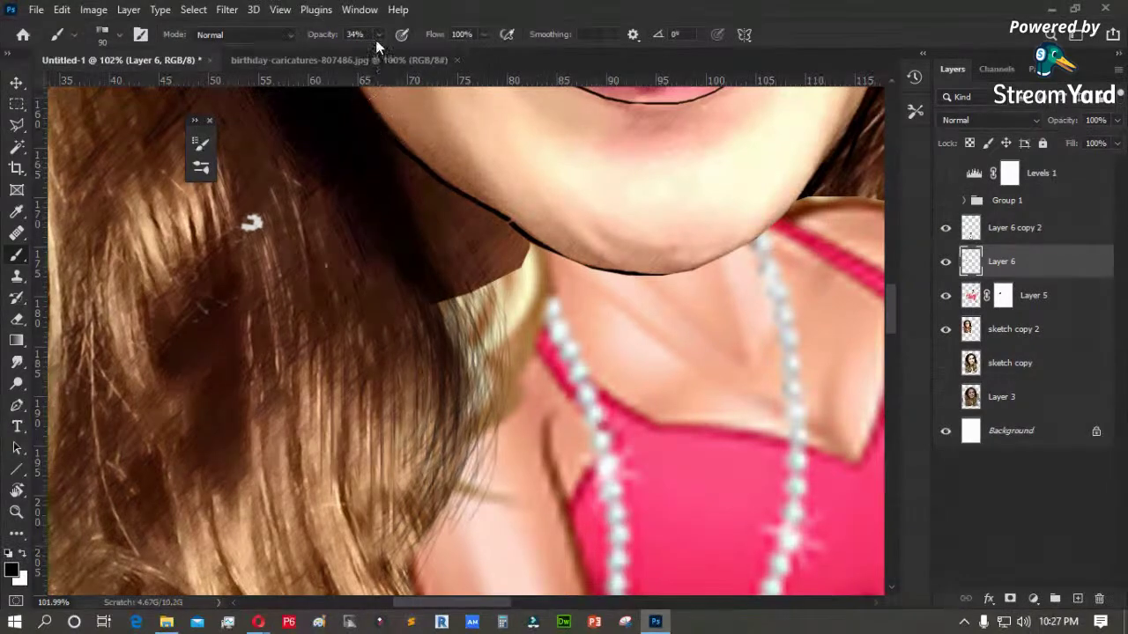
drag(422, 212, 451, 302)
drag(389, 189, 464, 287)
mouse_move(416, 244)
mouse_down()
mouse_move(455, 381)
mouse_move(430, 257)
mouse_move(458, 378)
mouse_move(439, 262)
mouse_move(468, 371)
mouse_move(453, 274)
mouse_move(448, 356)
mouse_move(464, 295)
mouse_move(460, 400)
mouse_up()
mouse_move(448, 263)
mouse_down()
mouse_move(497, 379)
mouse_move(495, 419)
mouse_up()
mouse_move(459, 280)
mouse_down()
mouse_move(471, 318)
mouse_move(404, 507)
mouse_up()
mouse_move(449, 414)
mouse_down()
mouse_move(423, 352)
mouse_move(403, 493)
mouse_up()
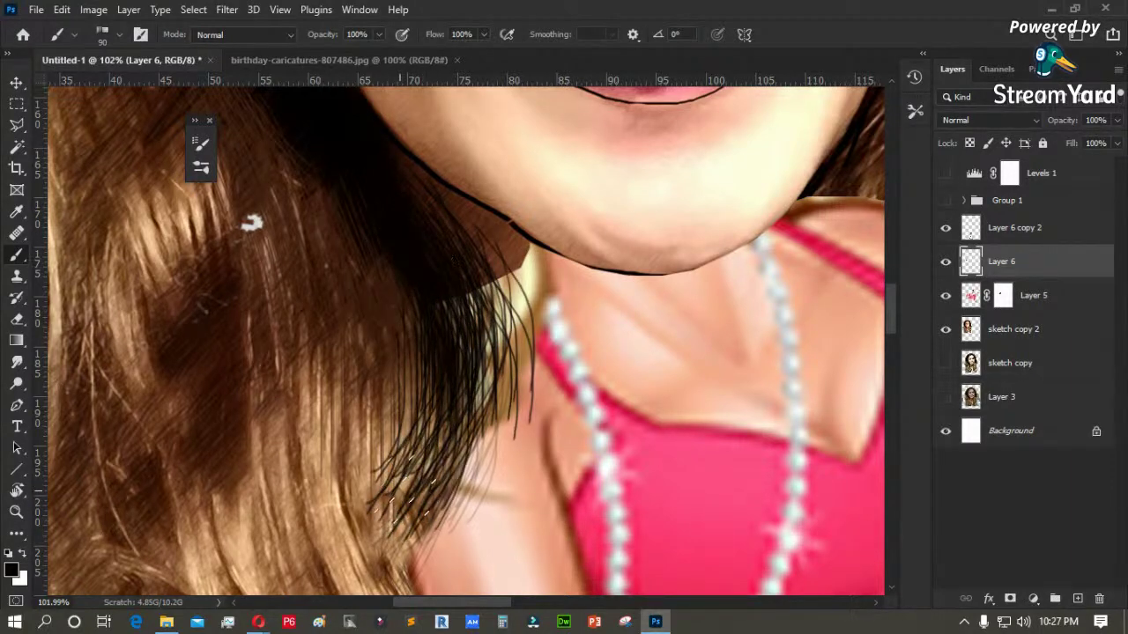
- Sample a brown from the hair and paint brown strands over the black ones beside the shoulder
key(ctrl+0)
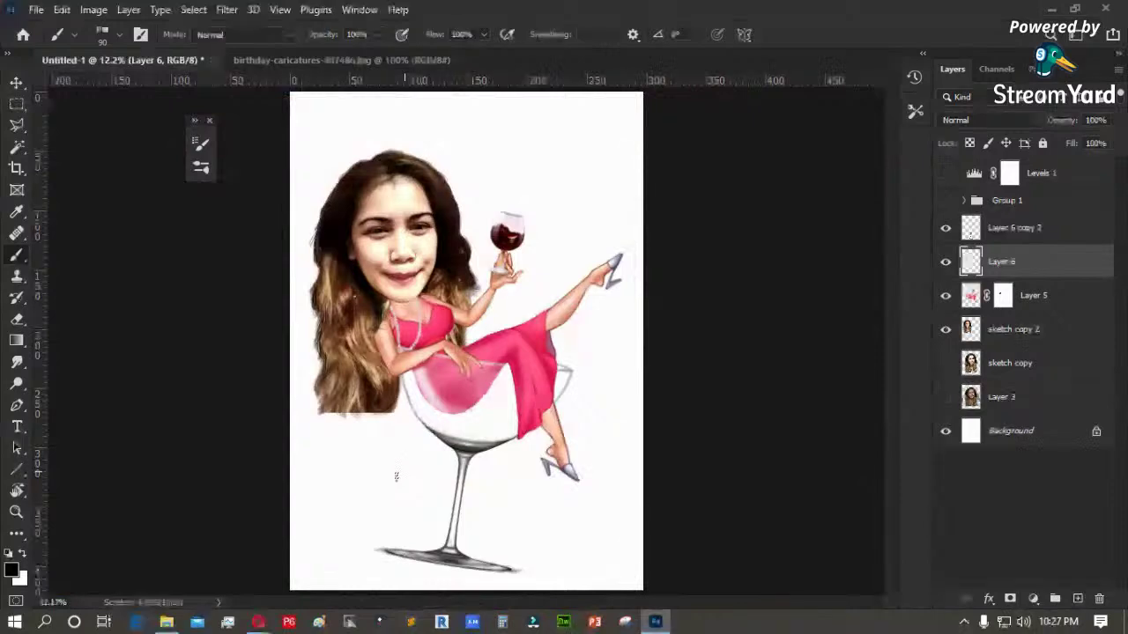
key(z)
click(405, 271)
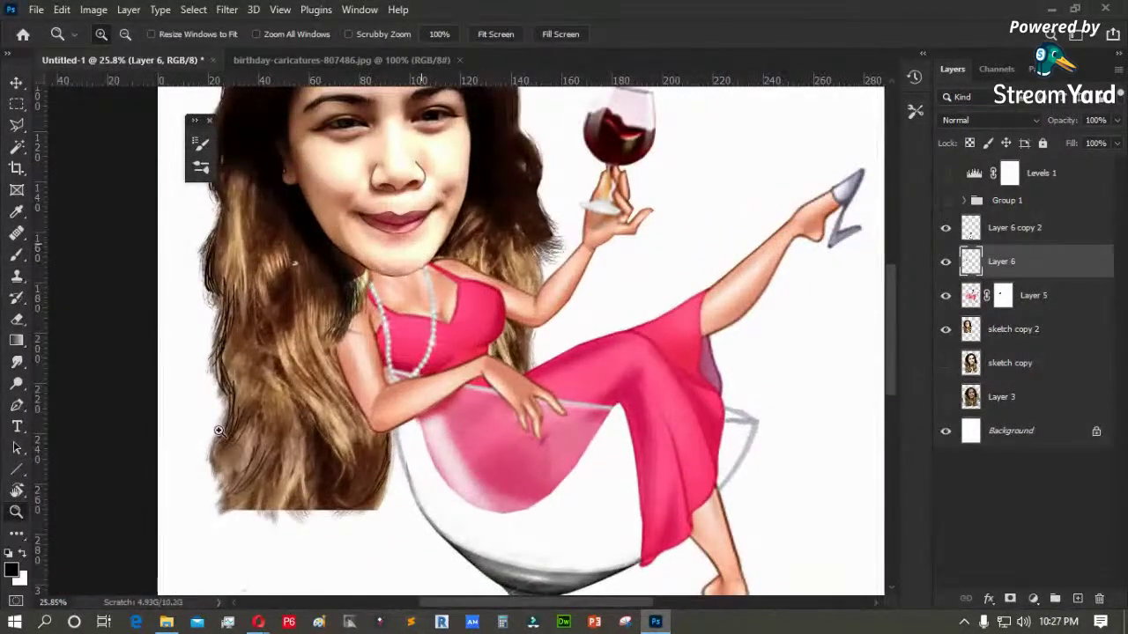
click(218, 430)
key(i)
click(493, 256)
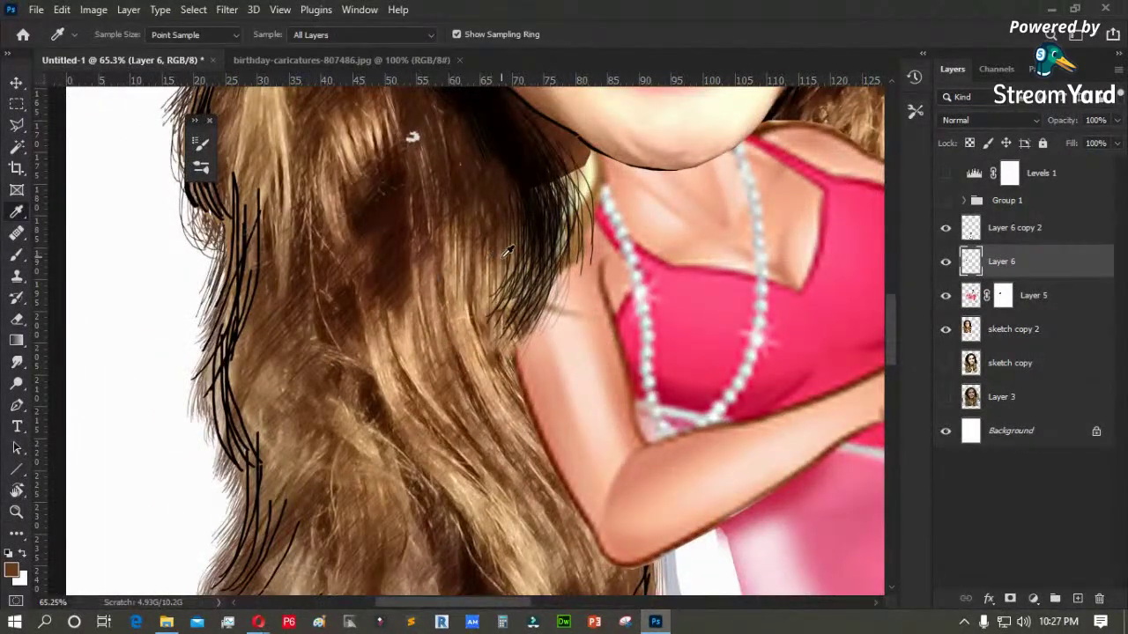
key(b)
drag(518, 164, 496, 289)
mouse_move(534, 197)
mouse_down()
mouse_move(533, 282)
mouse_move(496, 339)
mouse_move(568, 260)
mouse_up()
mouse_move(539, 172)
mouse_down()
mouse_move(530, 231)
mouse_move(481, 345)
mouse_up()
mouse_move(499, 266)
mouse_down()
mouse_move(449, 357)
mouse_move(466, 409)
mouse_up()
drag(516, 246, 445, 416)
drag(460, 257, 443, 347)
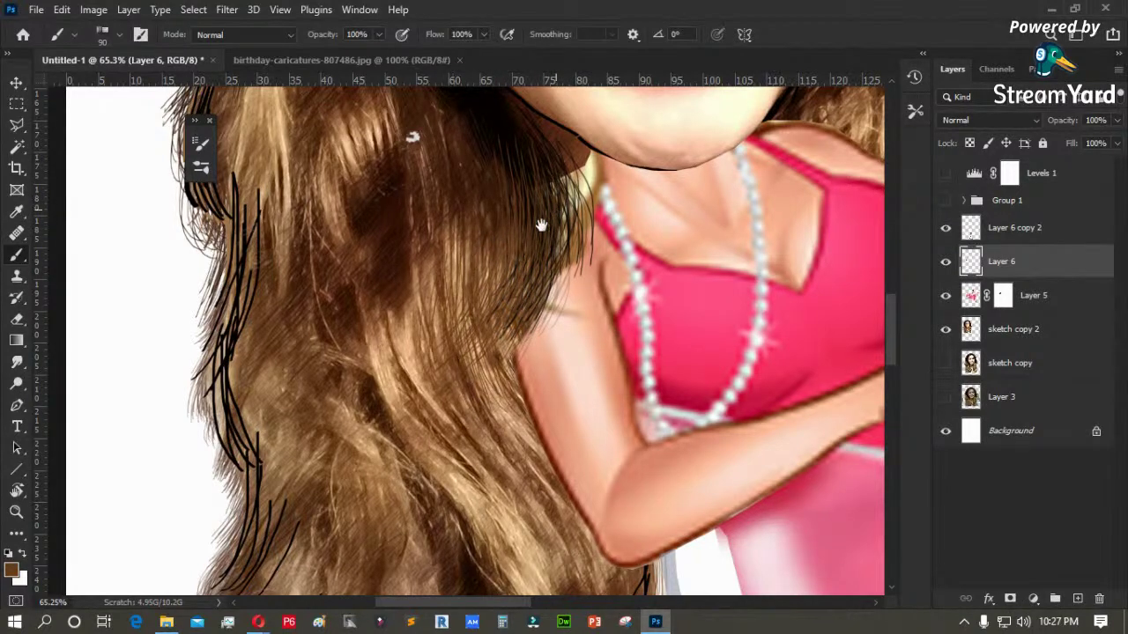
- Paint brown hair strands falling over the shoulder of the raised arm
drag(541, 223, 396, 420)
drag(692, 272, 677, 340)
drag(718, 286, 696, 375)
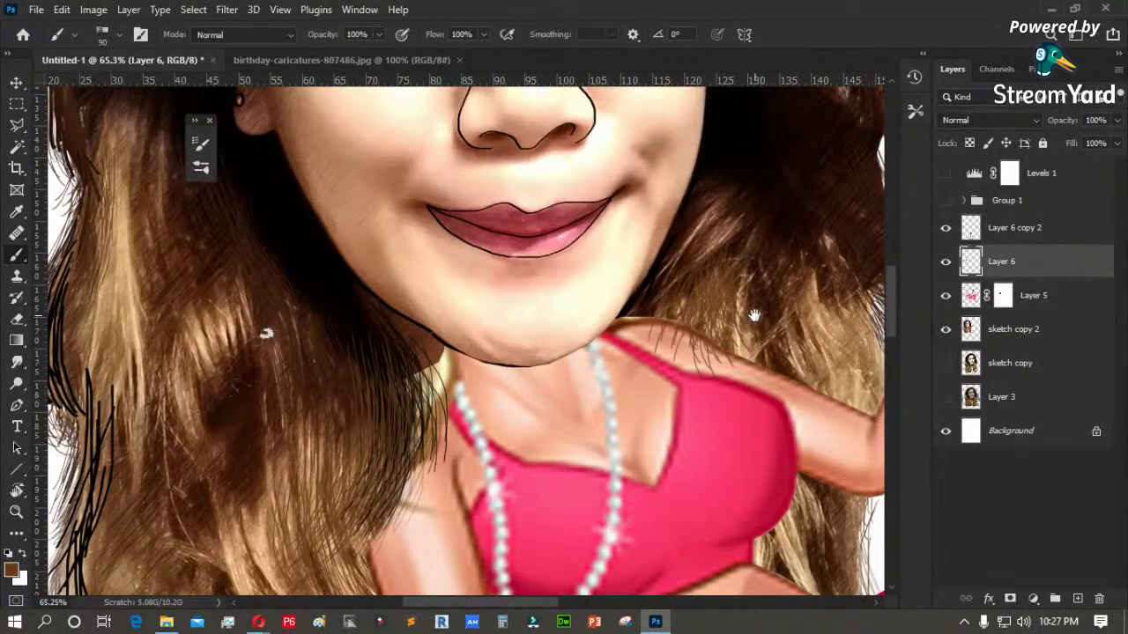
drag(755, 316, 569, 236)
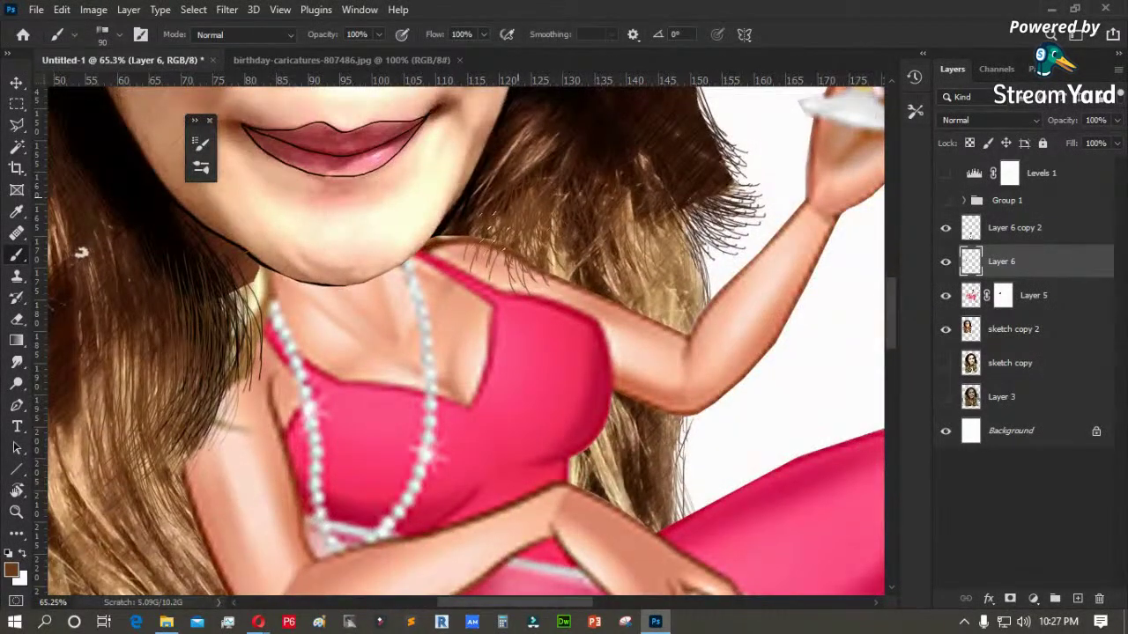
drag(284, 304, 394, 335)
- Burn the midtones of the neck just below the chin on Layer 5 at 50% exposure, switching the Protect Tones option between strokes
key(z)
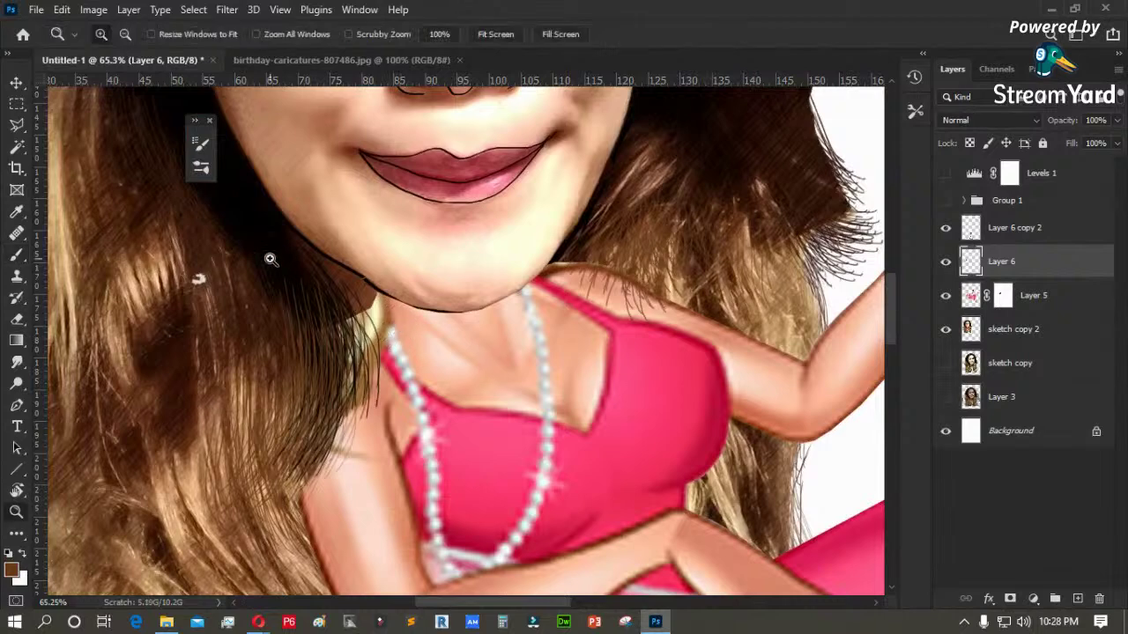
drag(252, 234, 617, 398)
click(967, 298)
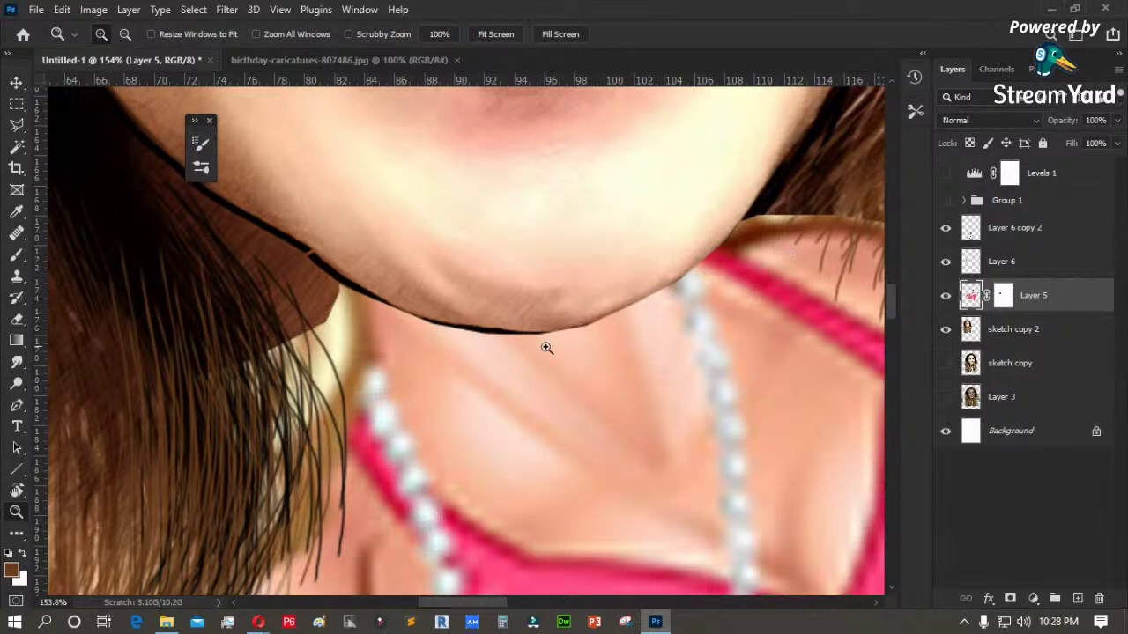
click(16, 383)
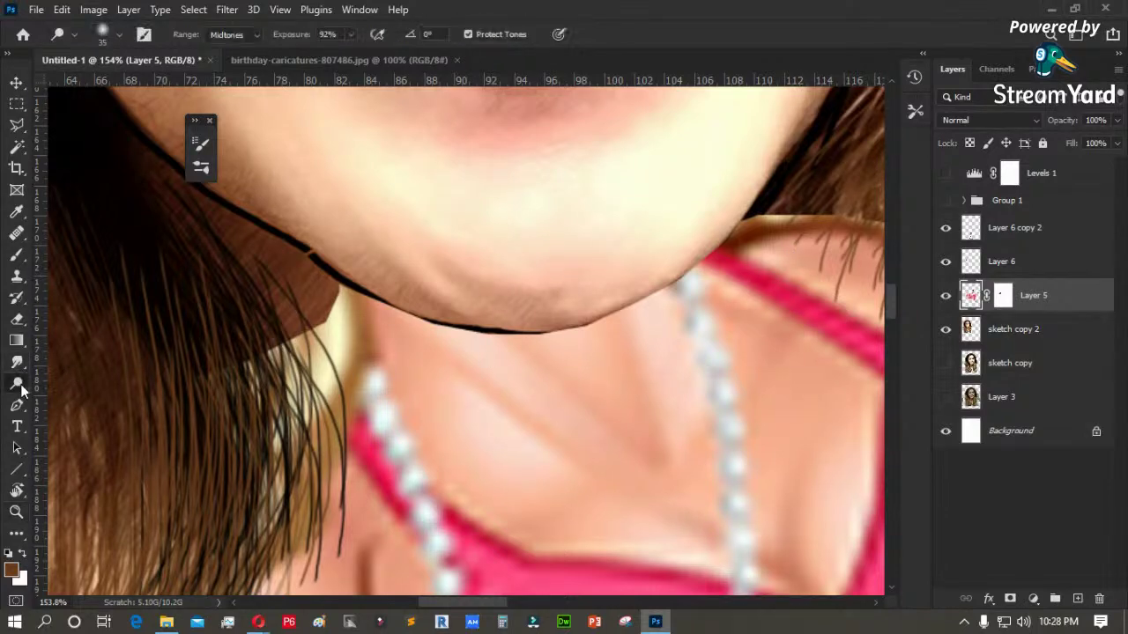
click(84, 400)
mouse_move(375, 263)
mouse_down()
mouse_move(607, 284)
mouse_move(632, 267)
mouse_move(378, 299)
mouse_move(291, 257)
mouse_up()
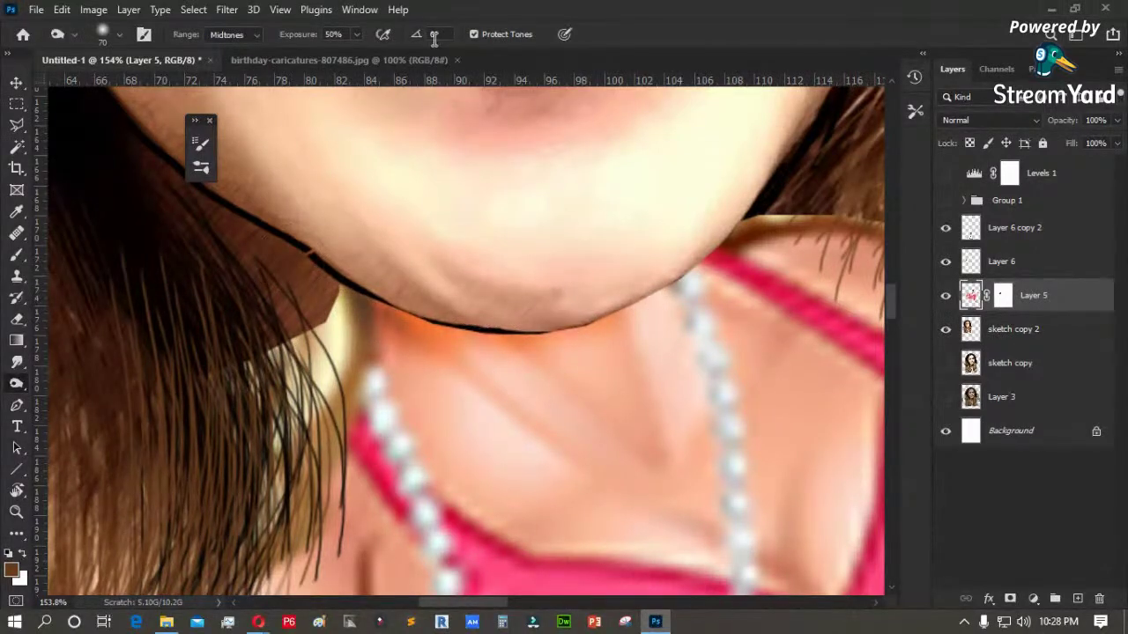
click(475, 34)
mouse_move(365, 242)
mouse_down()
mouse_move(502, 316)
mouse_move(608, 275)
mouse_move(515, 304)
mouse_up()
- Sample the dark brown of the shoulder outline and add a new layer directly above Layer 5
key(i)
click(756, 235)
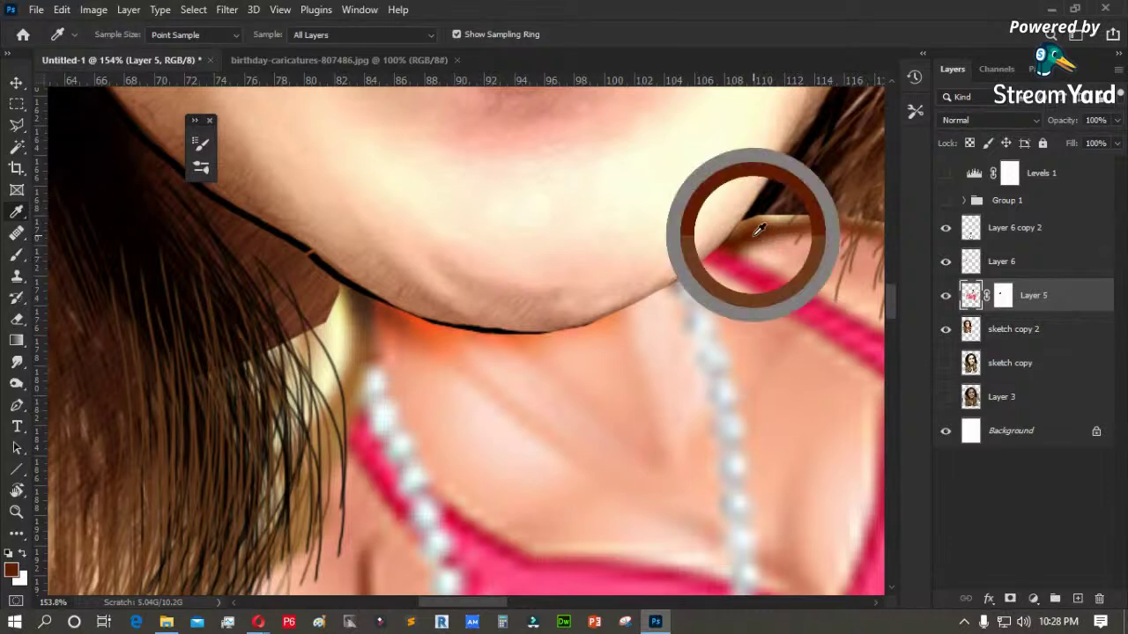
key(b)
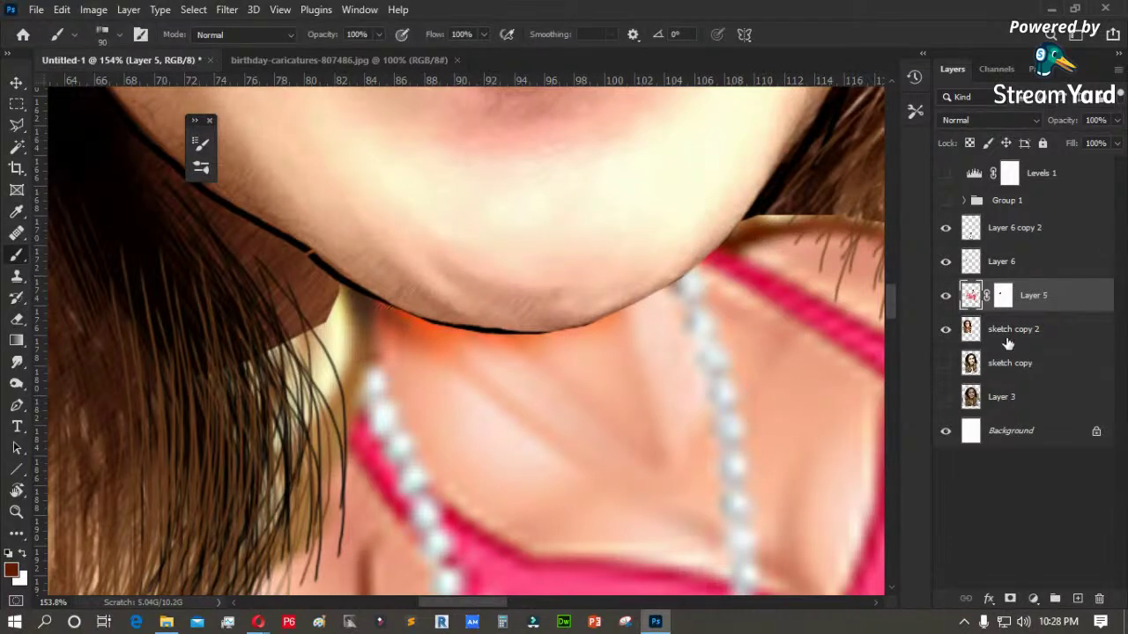
click(1005, 331)
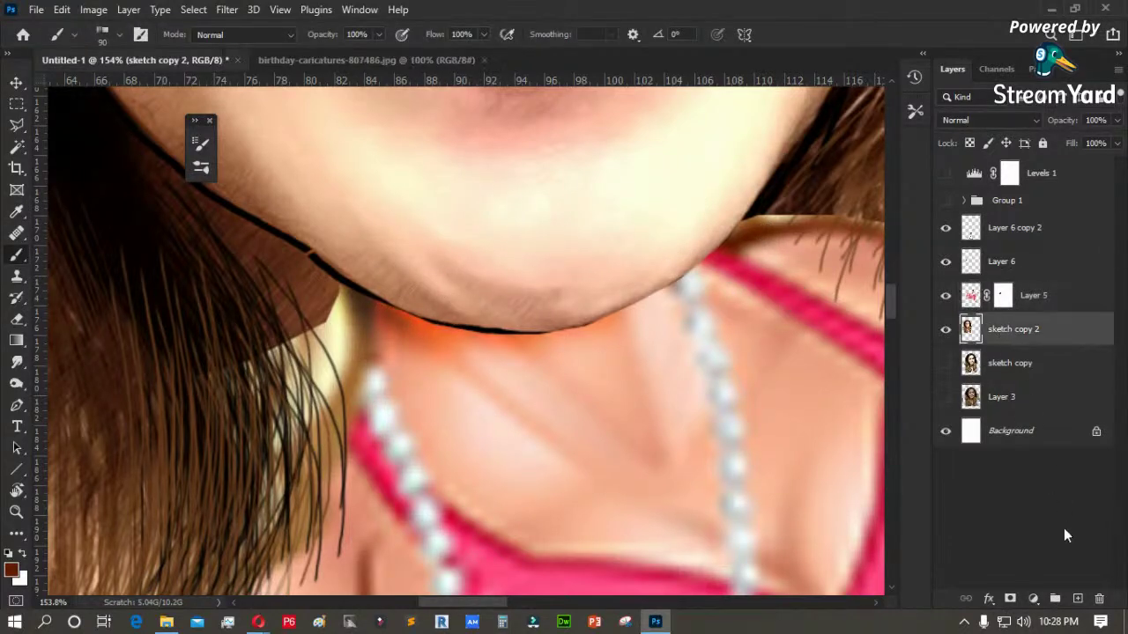
click(1076, 598)
drag(1002, 332, 1024, 308)
- Paint a dark brown shadow on the neck below the chin with a soft 90 px brush at 23% opacity
right_click(385, 284)
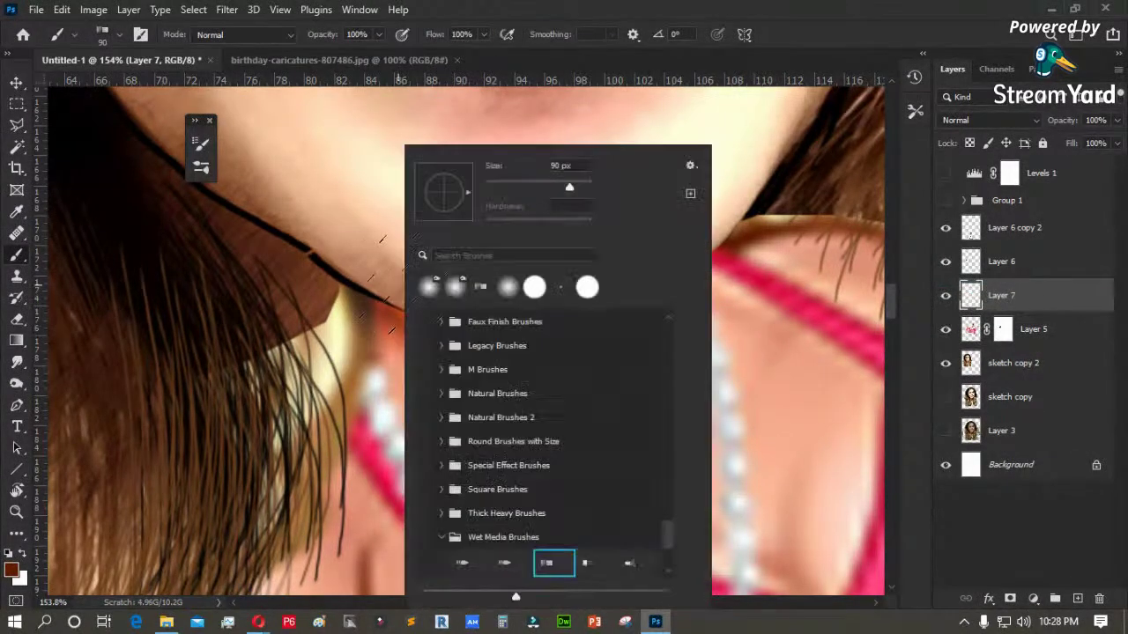
click(502, 288)
click(888, 21)
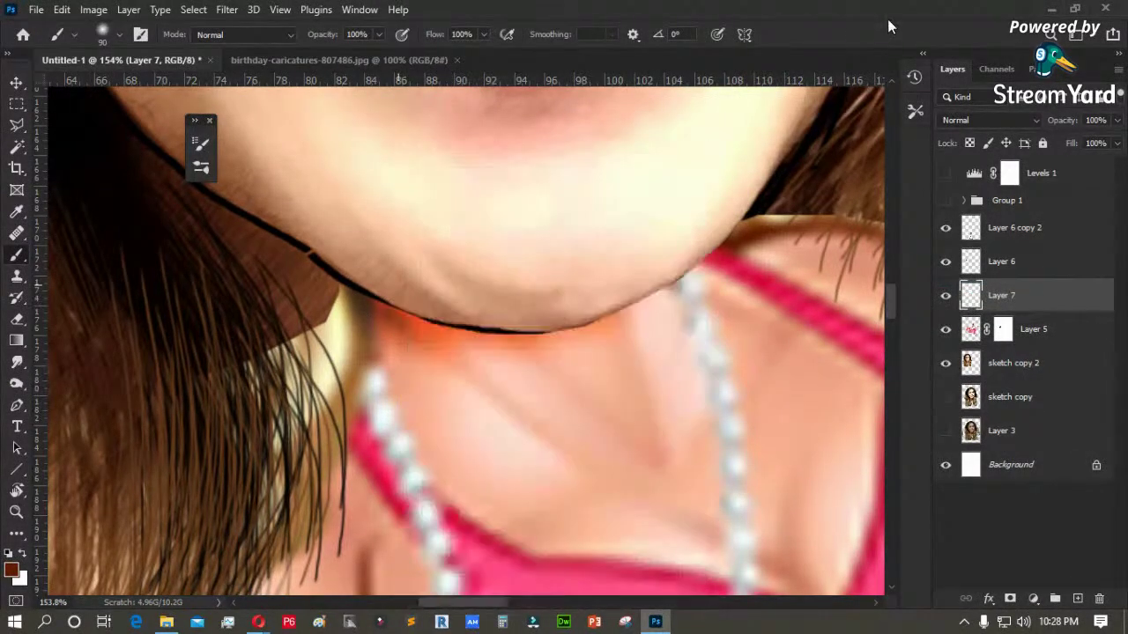
click(378, 34)
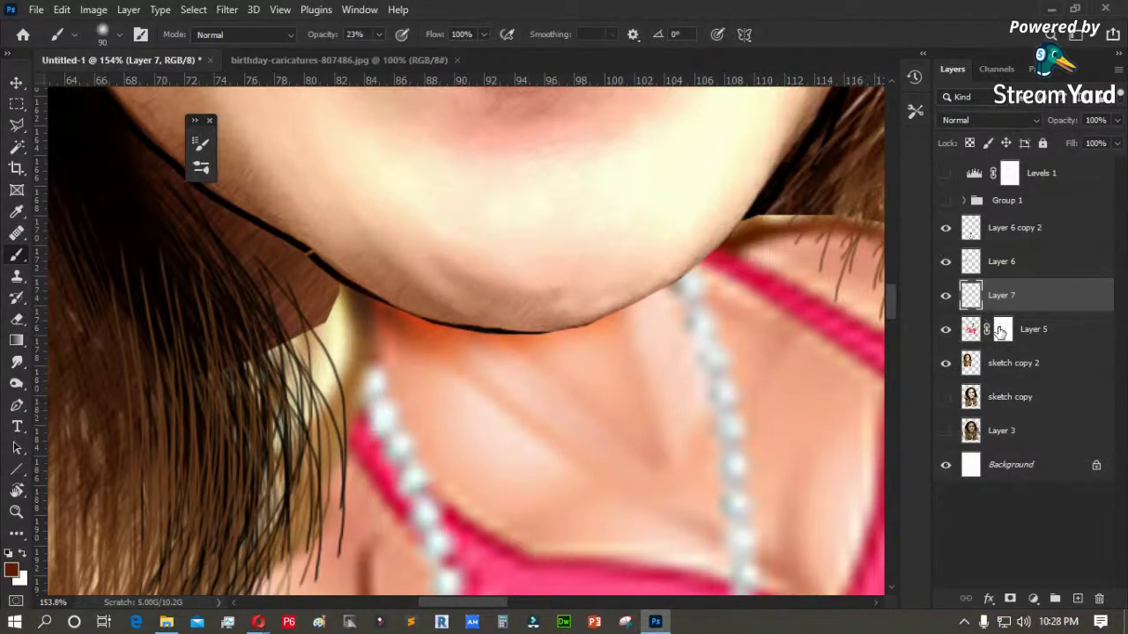
drag(1027, 303, 1022, 344)
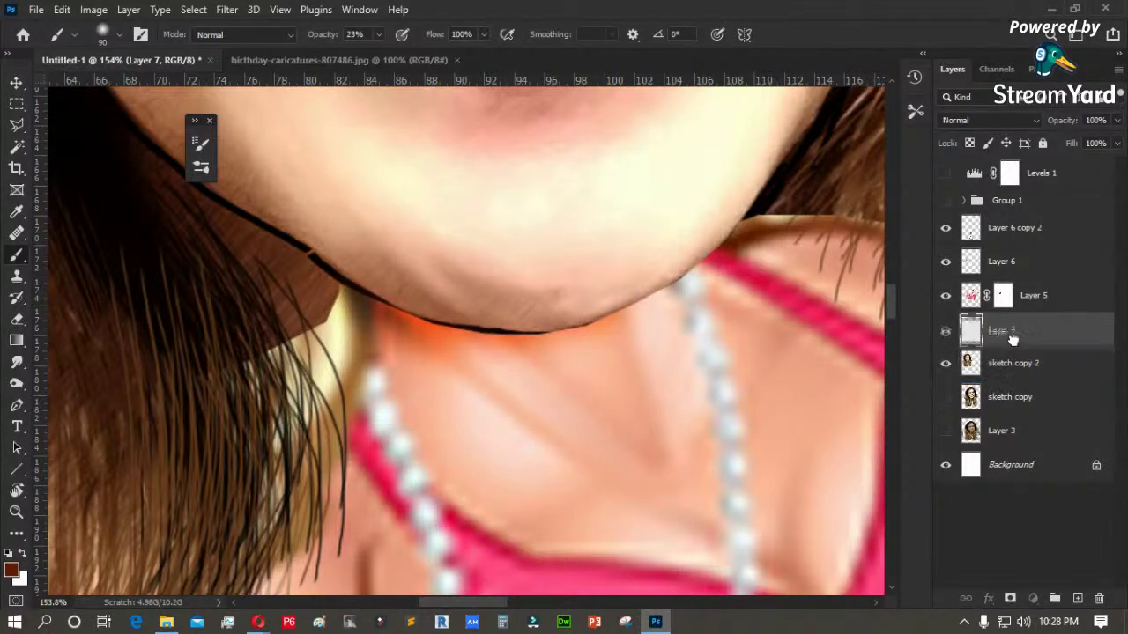
mouse_move(344, 279)
mouse_down()
mouse_move(426, 306)
mouse_move(366, 298)
mouse_move(361, 290)
mouse_move(508, 338)
mouse_move(359, 303)
mouse_move(526, 349)
mouse_move(393, 331)
mouse_move(588, 342)
mouse_move(416, 310)
mouse_move(526, 349)
mouse_move(438, 353)
mouse_move(554, 367)
mouse_up()
mouse_move(1009, 309)
mouse_down()
mouse_move(1010, 269)
mouse_move(1016, 350)
mouse_up()
mouse_move(499, 327)
mouse_down()
mouse_move(647, 294)
mouse_move(353, 305)
mouse_move(407, 253)
mouse_up()
- Erase the shadow that spills over the chin on Layer 7 with a soft 100 px eraser
key(e)
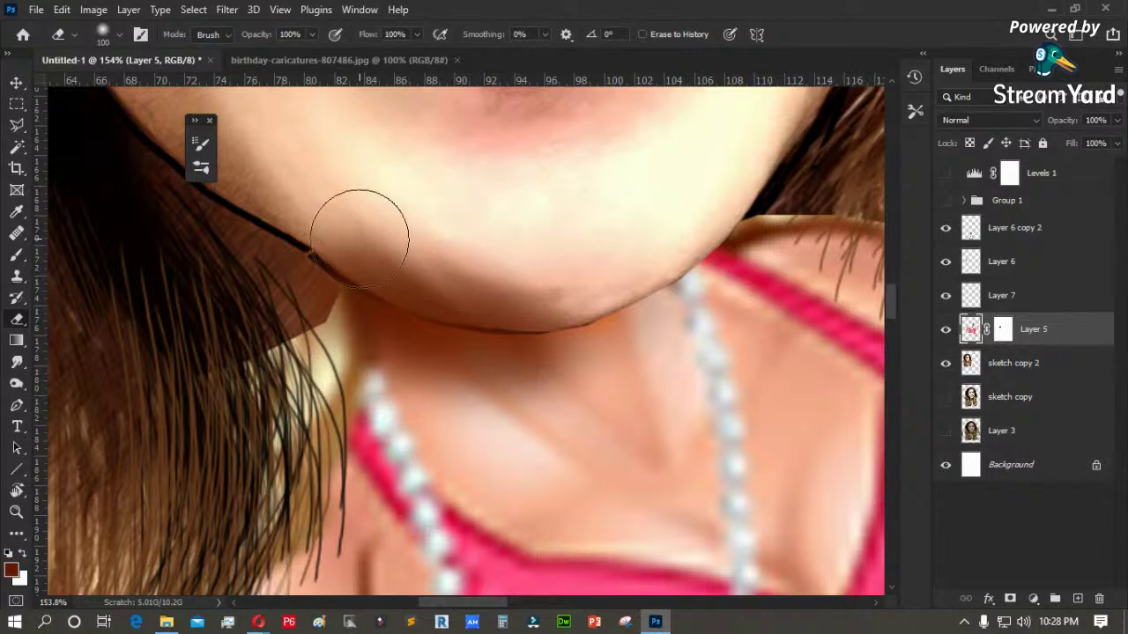
click(1007, 297)
mouse_move(460, 242)
mouse_down()
mouse_move(379, 223)
mouse_move(467, 256)
mouse_move(417, 258)
mouse_move(403, 234)
mouse_move(603, 254)
mouse_move(552, 270)
mouse_move(451, 259)
mouse_move(576, 266)
mouse_move(350, 227)
mouse_move(463, 252)
mouse_move(396, 257)
mouse_up()
- Add a new layer above Layer 5 and set up a hard elliptical brush angled at 27° with black paint
key(ctrl+0)
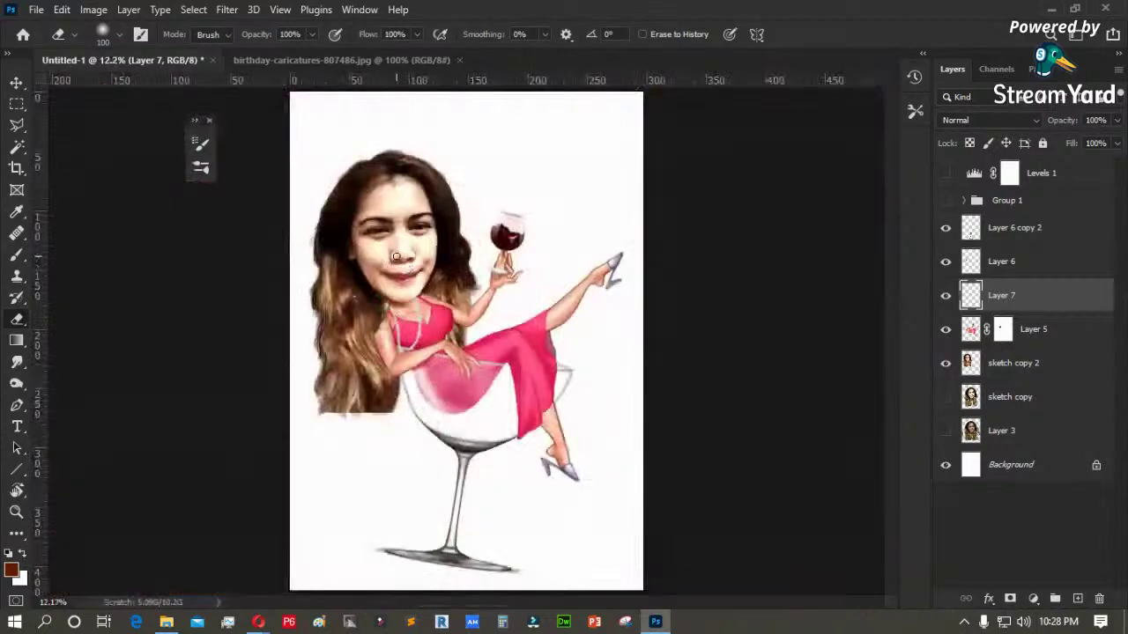
key(z)
mouse_move(499, 259)
mouse_down()
mouse_move(386, 358)
mouse_move(384, 420)
mouse_up()
drag(261, 225, 349, 312)
drag(446, 212, 675, 403)
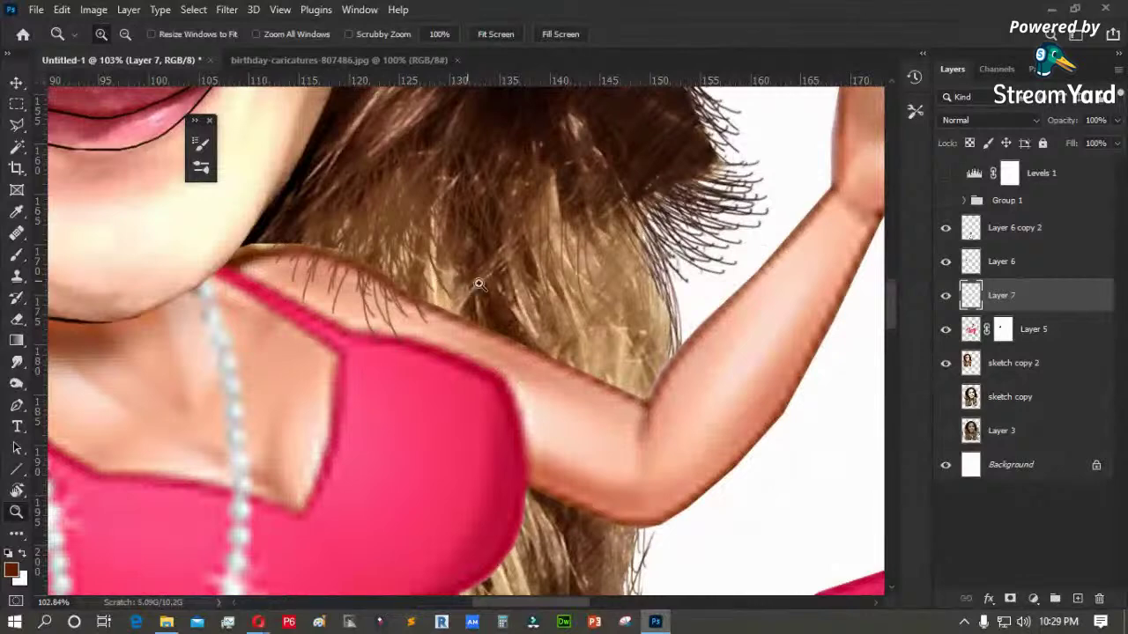
click(969, 329)
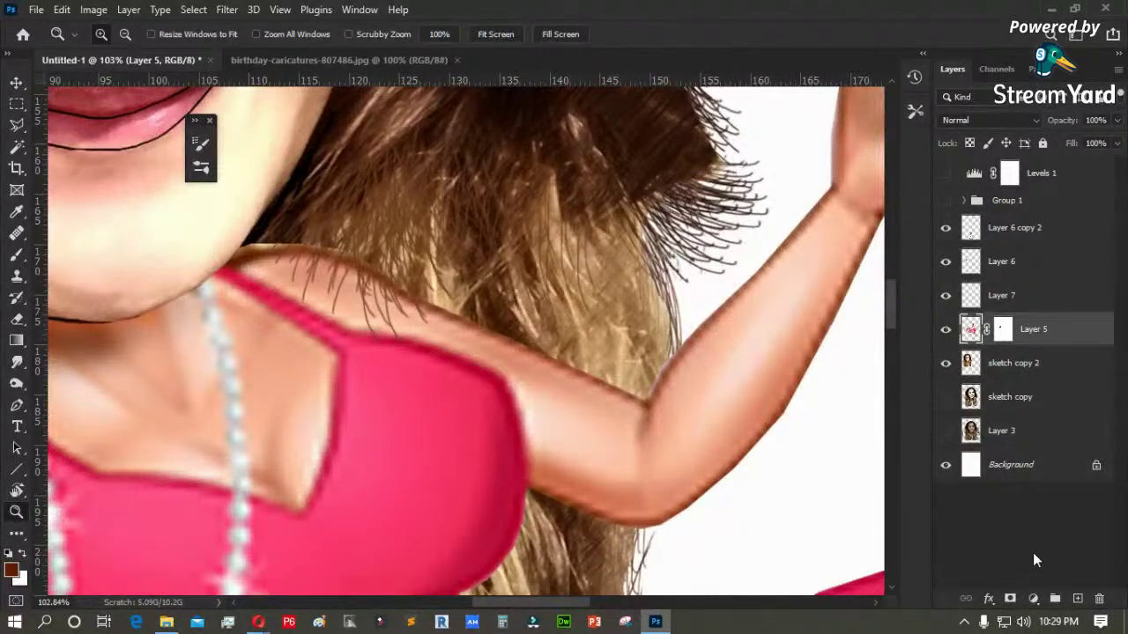
click(1078, 598)
key(b)
right_click(391, 308)
click(542, 292)
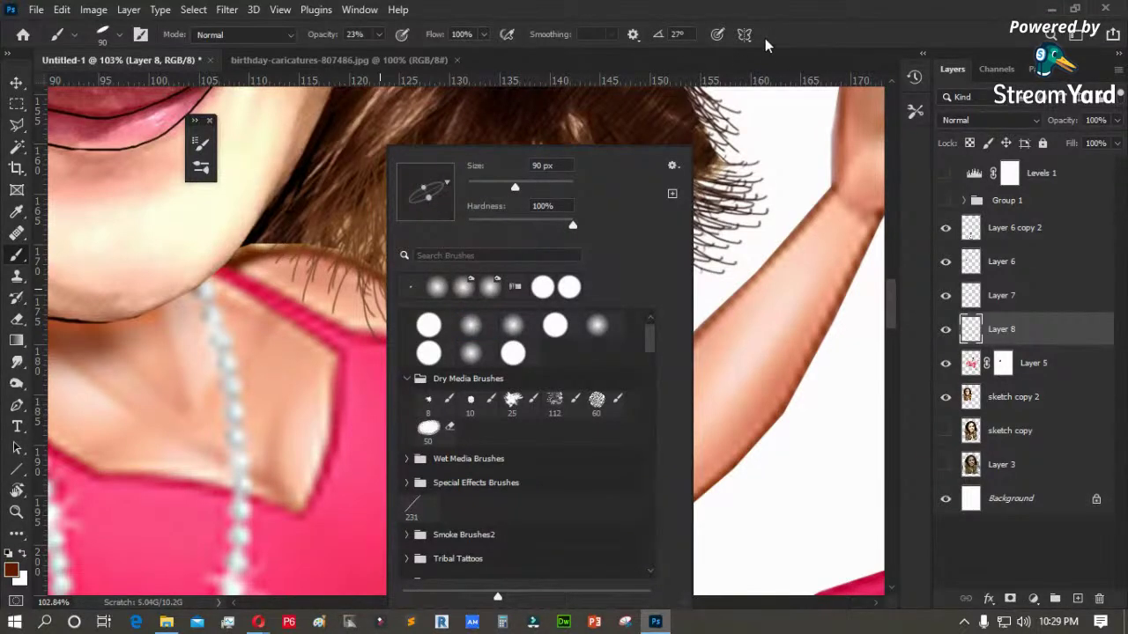
click(818, 32)
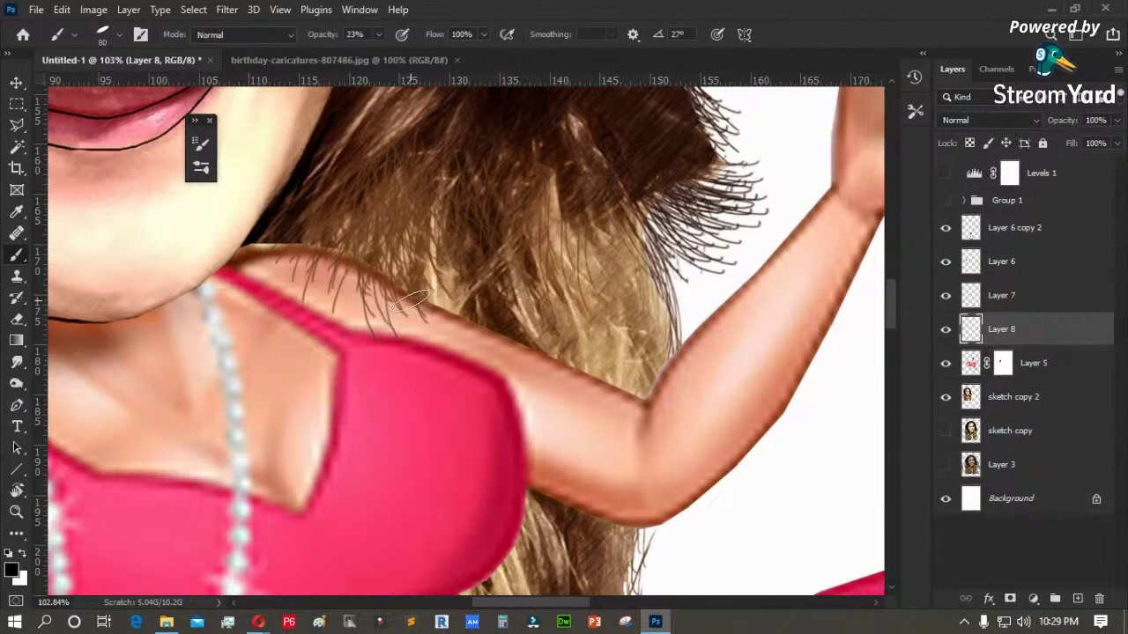
- Outline the raised arm's upper edge from shoulder to elbow in black on Layer 8 with a 10 px brush at 100% opacity
key(z)
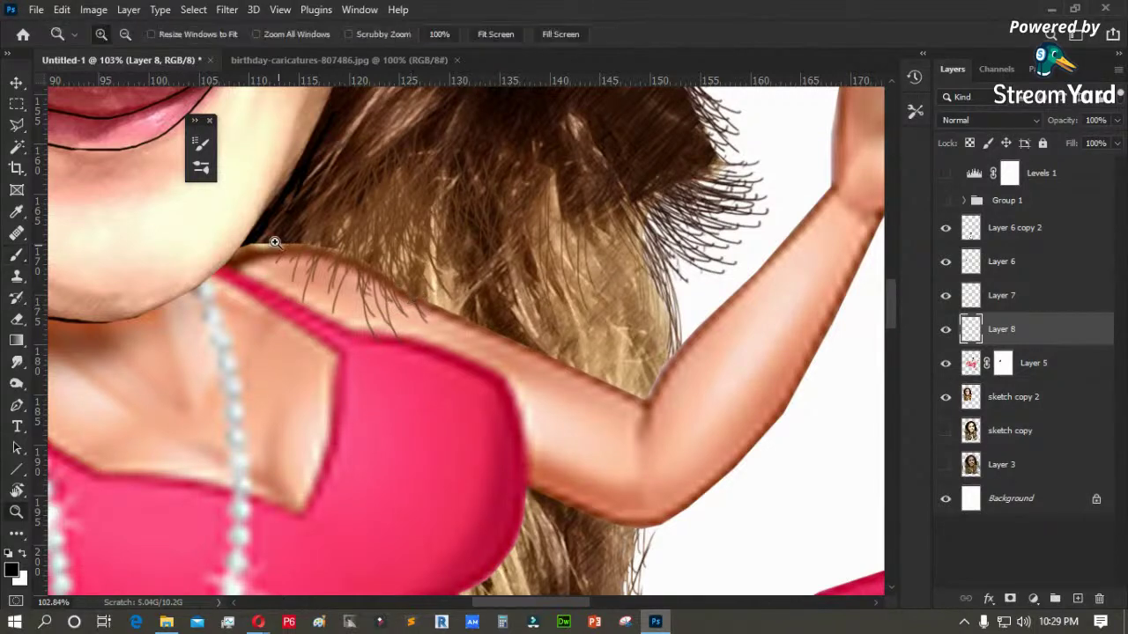
drag(182, 221, 585, 396)
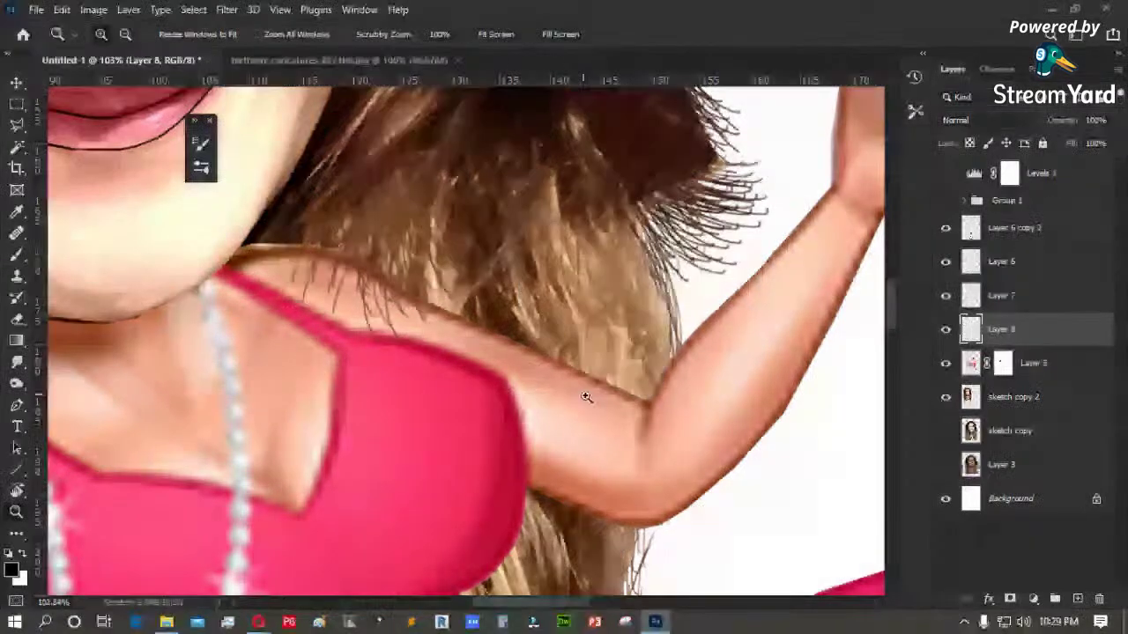
key(b)
drag(378, 35, 470, 60)
mouse_move(152, 231)
mouse_down()
mouse_move(180, 215)
mouse_move(287, 210)
mouse_move(392, 236)
mouse_move(579, 335)
mouse_move(758, 410)
mouse_up()
drag(637, 314, 339, 134)
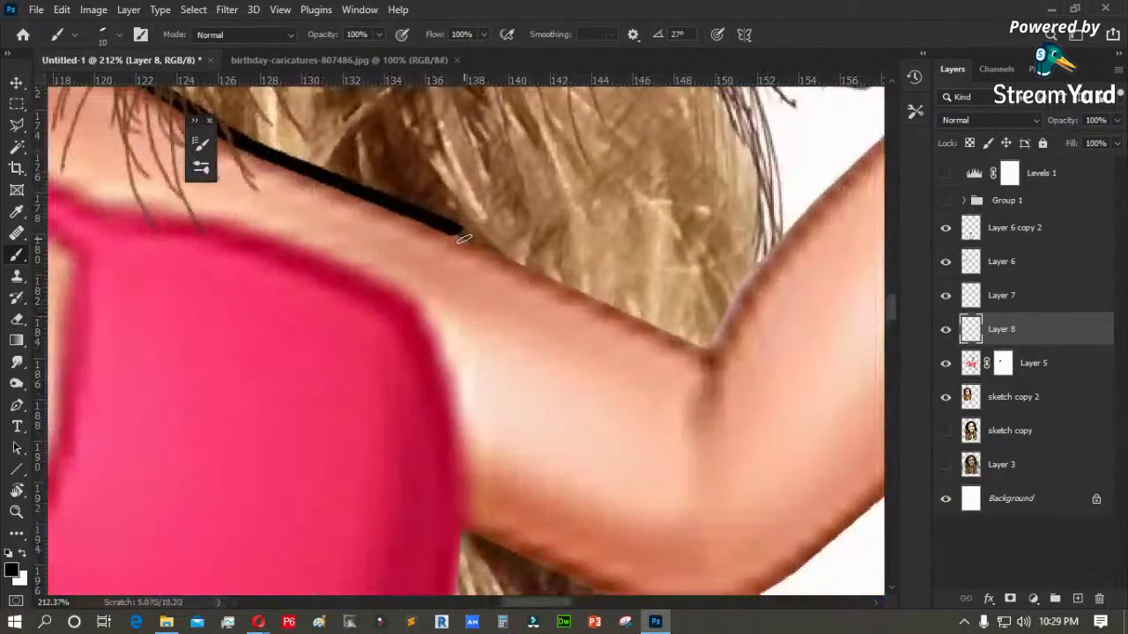
drag(464, 232, 698, 344)
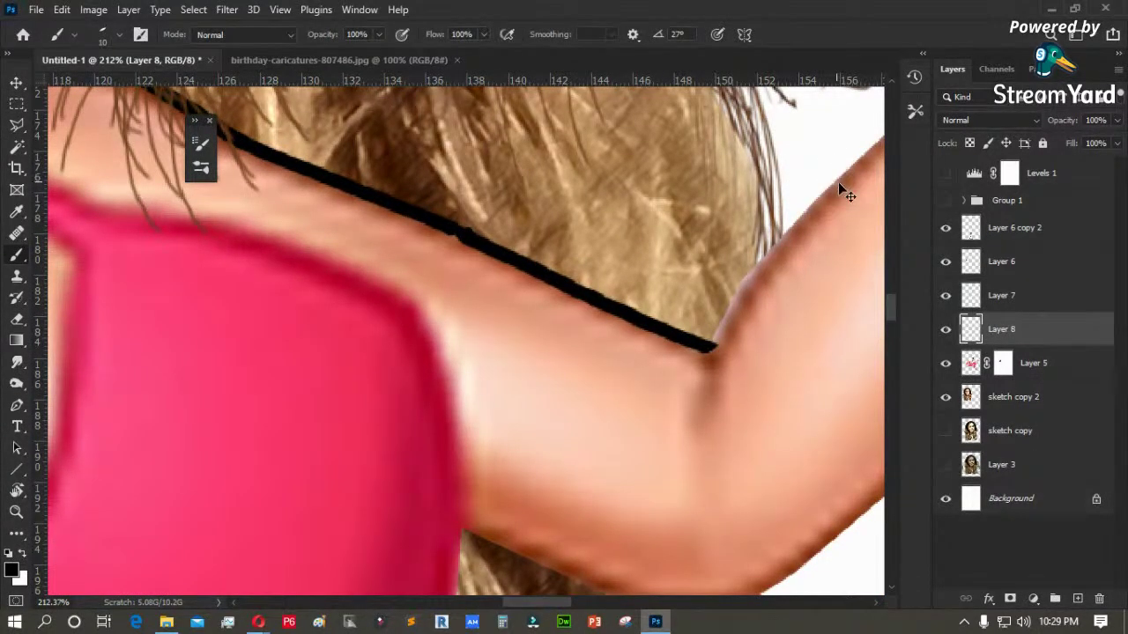
- Outline the upper edge of the raised forearm and the back of its hand up to the glass base in black
mouse_move(845, 176)
mouse_down()
mouse_move(718, 338)
mouse_move(685, 419)
mouse_up()
mouse_move(686, 322)
mouse_down()
mouse_move(423, 461)
mouse_move(366, 529)
mouse_up()
mouse_move(545, 369)
mouse_down()
mouse_move(774, 117)
mouse_move(708, 190)
mouse_move(574, 430)
mouse_move(594, 387)
mouse_move(490, 383)
mouse_move(357, 436)
mouse_move(385, 401)
mouse_up()
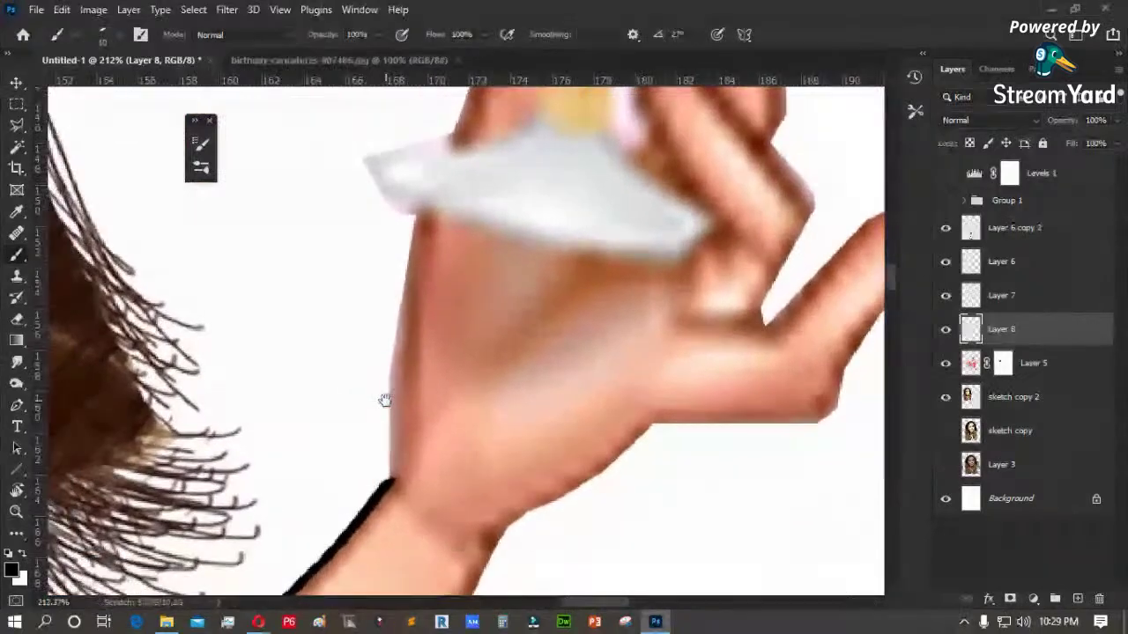
mouse_move(418, 216)
mouse_down()
mouse_move(395, 305)
mouse_move(399, 436)
mouse_move(388, 476)
mouse_up()
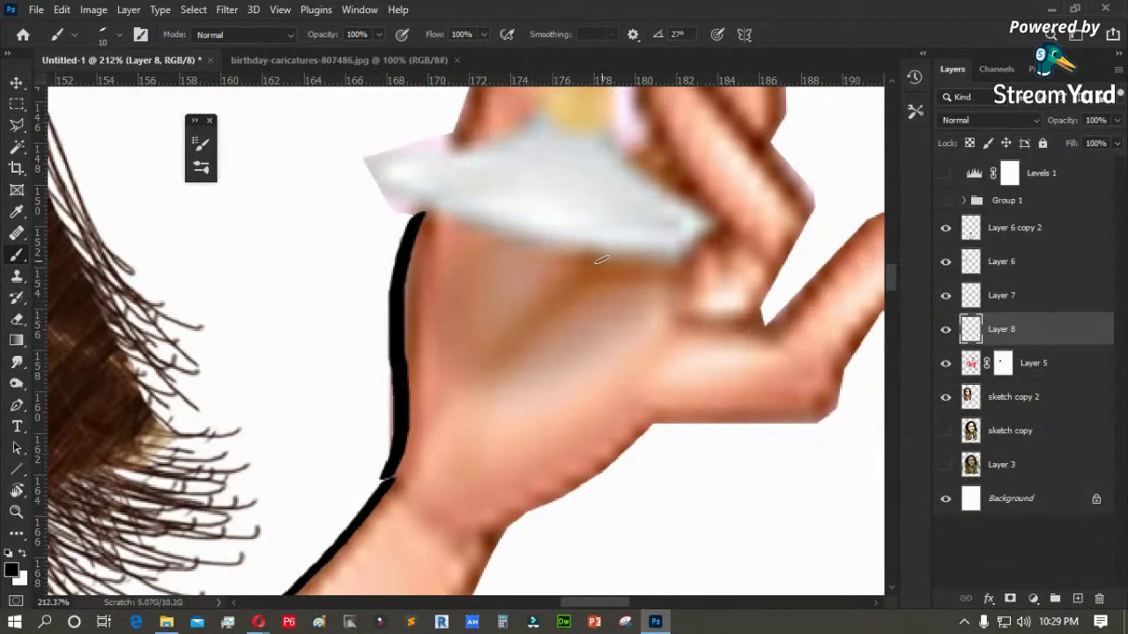
- Outline the held glass's base in black and add a crease line on the palm below it
drag(602, 260, 500, 325)
drag(500, 325, 504, 354)
mouse_move(511, 233)
mouse_down()
mouse_move(329, 301)
mouse_move(446, 349)
mouse_move(531, 365)
mouse_move(641, 366)
mouse_move(671, 353)
mouse_up()
mouse_move(557, 242)
mouse_down()
mouse_move(567, 274)
mouse_move(674, 356)
mouse_up()
mouse_move(335, 302)
mouse_down()
mouse_move(342, 327)
mouse_move(402, 358)
mouse_move(627, 371)
mouse_up()
mouse_move(616, 189)
mouse_down()
mouse_move(602, 213)
mouse_move(674, 362)
mouse_move(651, 376)
mouse_move(545, 282)
mouse_up()
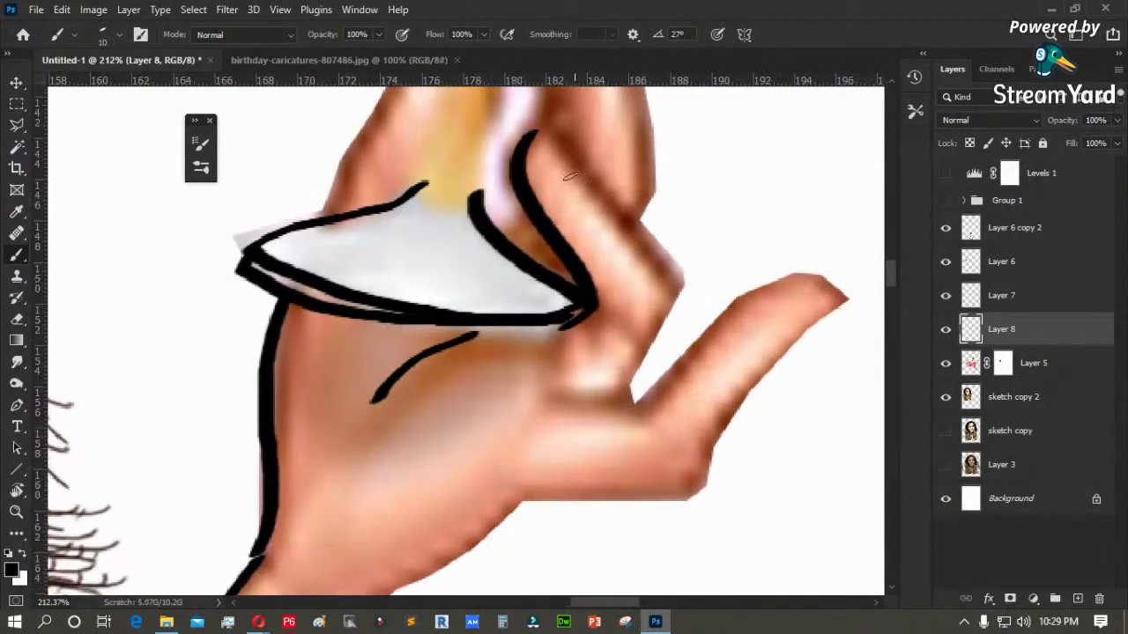
- Outline the raised hand's bent, extended and upright fingers and the lower edge of its palm in black
mouse_move(546, 125)
mouse_down()
mouse_move(596, 171)
mouse_move(682, 291)
mouse_move(641, 353)
mouse_up()
mouse_move(561, 405)
mouse_down()
mouse_move(648, 397)
mouse_move(759, 291)
mouse_move(800, 277)
mouse_move(845, 301)
mouse_up()
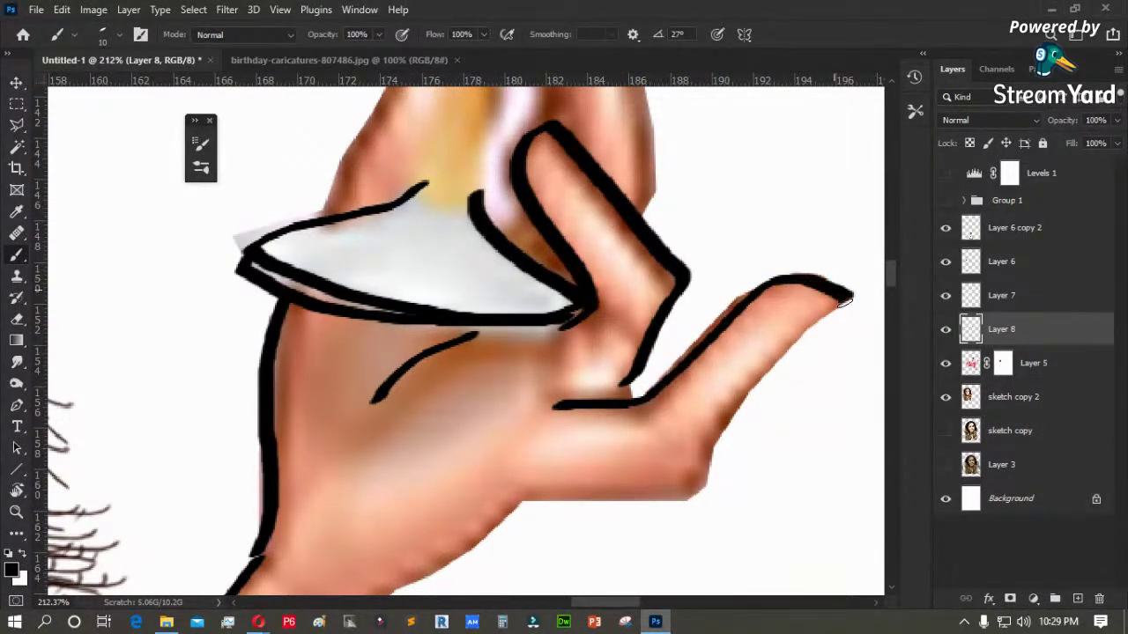
mouse_move(792, 346)
mouse_down()
mouse_move(730, 419)
mouse_move(699, 489)
mouse_move(524, 501)
mouse_move(582, 282)
mouse_move(607, 286)
mouse_move(571, 320)
mouse_move(465, 379)
mouse_up()
mouse_move(564, 304)
mouse_down()
mouse_move(491, 406)
mouse_move(460, 481)
mouse_up()
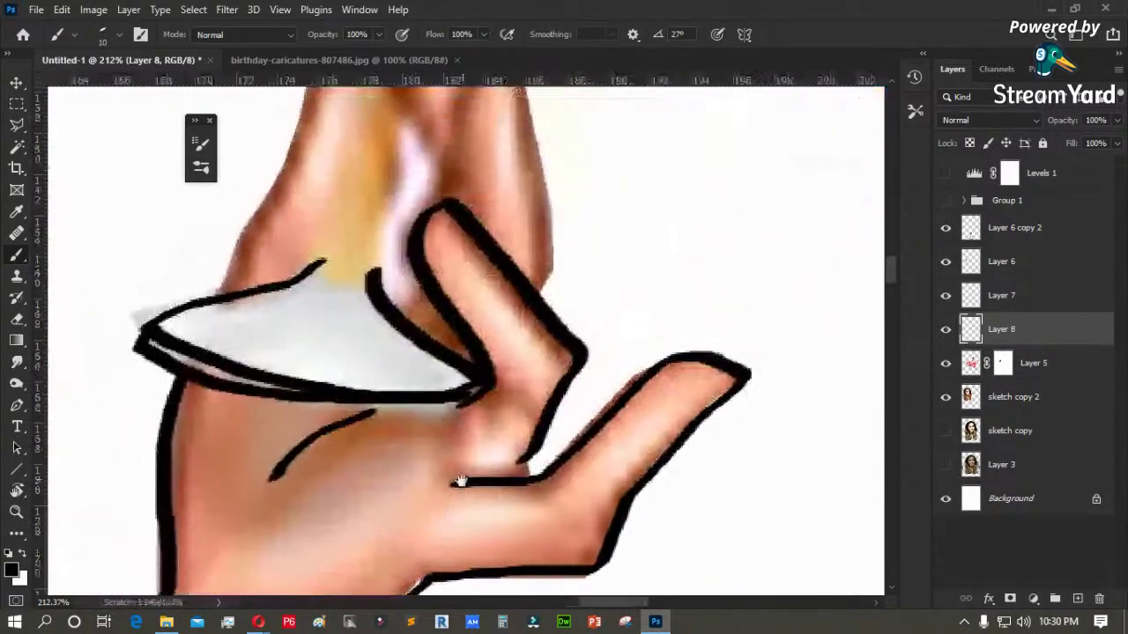
drag(489, 282, 506, 421)
mouse_move(492, 357)
mouse_down()
mouse_move(492, 238)
mouse_move(514, 187)
mouse_move(538, 185)
mouse_move(563, 379)
mouse_move(565, 412)
mouse_up()
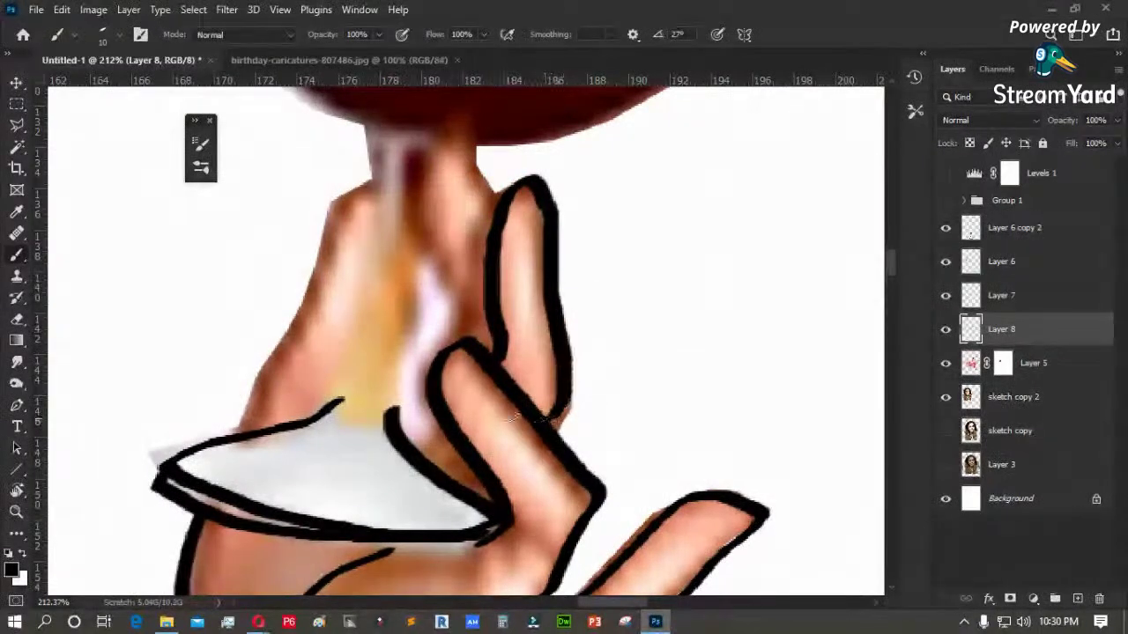
- Outline the remaining fingers around the held glass and the edge of its stem in black
drag(415, 360, 476, 421)
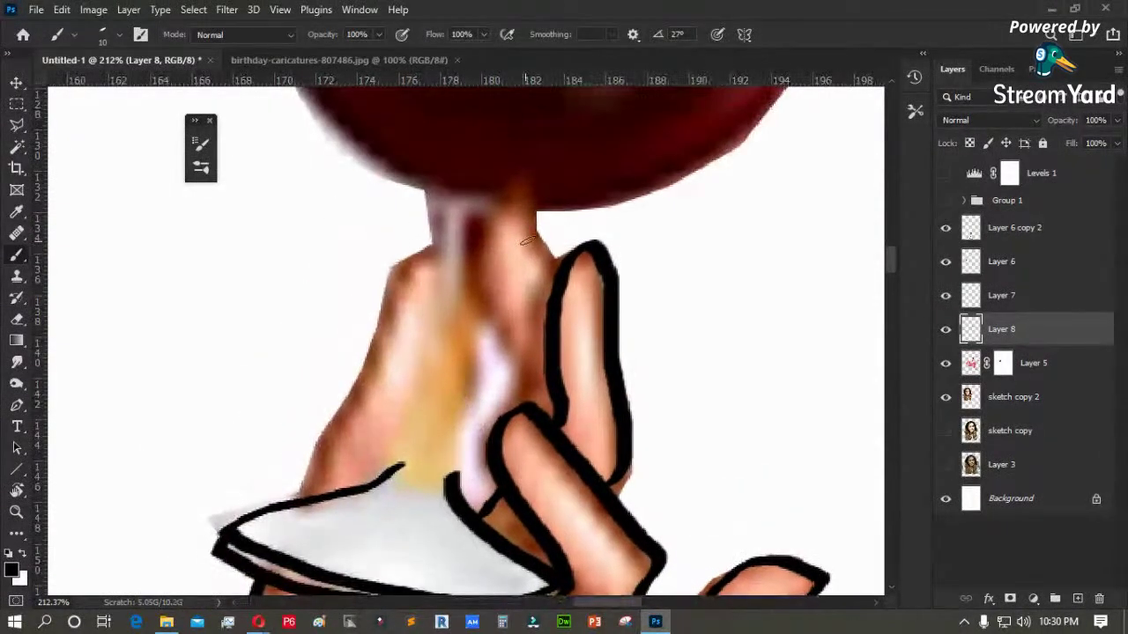
mouse_move(564, 261)
mouse_down()
mouse_move(536, 184)
mouse_move(505, 192)
mouse_move(480, 237)
mouse_move(509, 408)
mouse_up()
mouse_move(421, 250)
mouse_down()
mouse_move(382, 291)
mouse_move(307, 489)
mouse_up()
mouse_move(394, 472)
mouse_down()
mouse_move(438, 306)
mouse_move(432, 187)
mouse_up()
- Outline the bowl and rim of the held wine glass in black on Layer 8
mouse_move(478, 251)
mouse_down()
mouse_move(440, 418)
mouse_move(454, 487)
mouse_up()
drag(425, 281, 489, 444)
mouse_move(506, 353)
mouse_down()
mouse_move(439, 333)
mouse_move(341, 225)
mouse_move(320, 169)
mouse_move(378, 366)
mouse_move(381, 170)
mouse_up()
drag(380, 170, 266, 548)
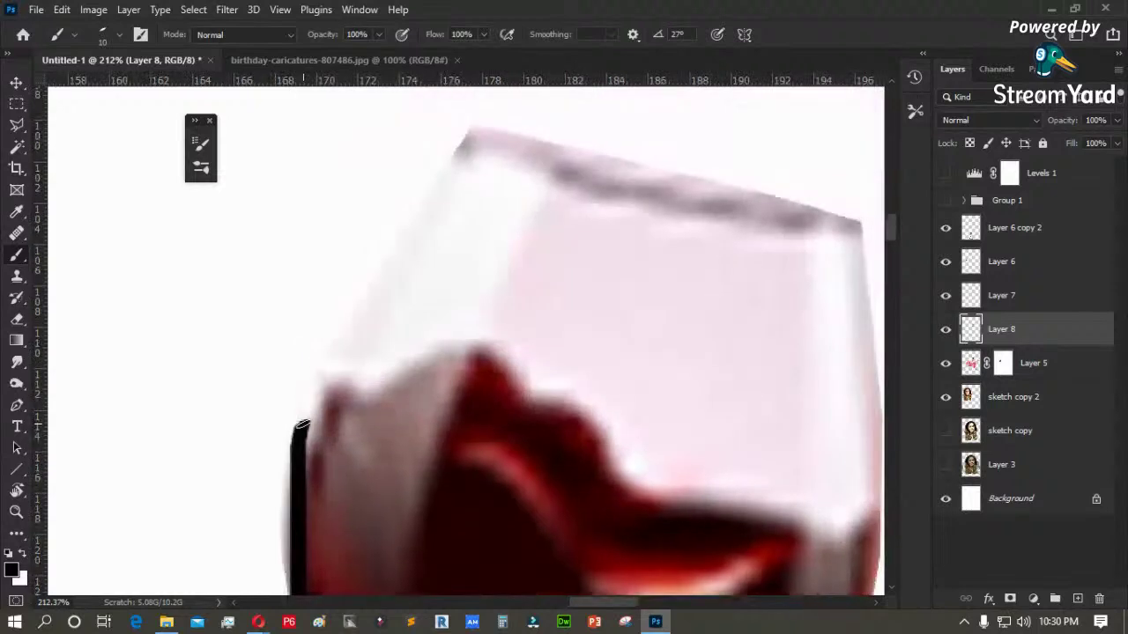
mouse_move(306, 389)
mouse_down()
mouse_move(394, 236)
mouse_move(478, 129)
mouse_move(283, 342)
mouse_move(286, 316)
mouse_up()
mouse_move(269, 277)
mouse_down()
mouse_move(549, 360)
mouse_move(650, 403)
mouse_move(496, 200)
mouse_move(511, 187)
mouse_move(511, 451)
mouse_up()
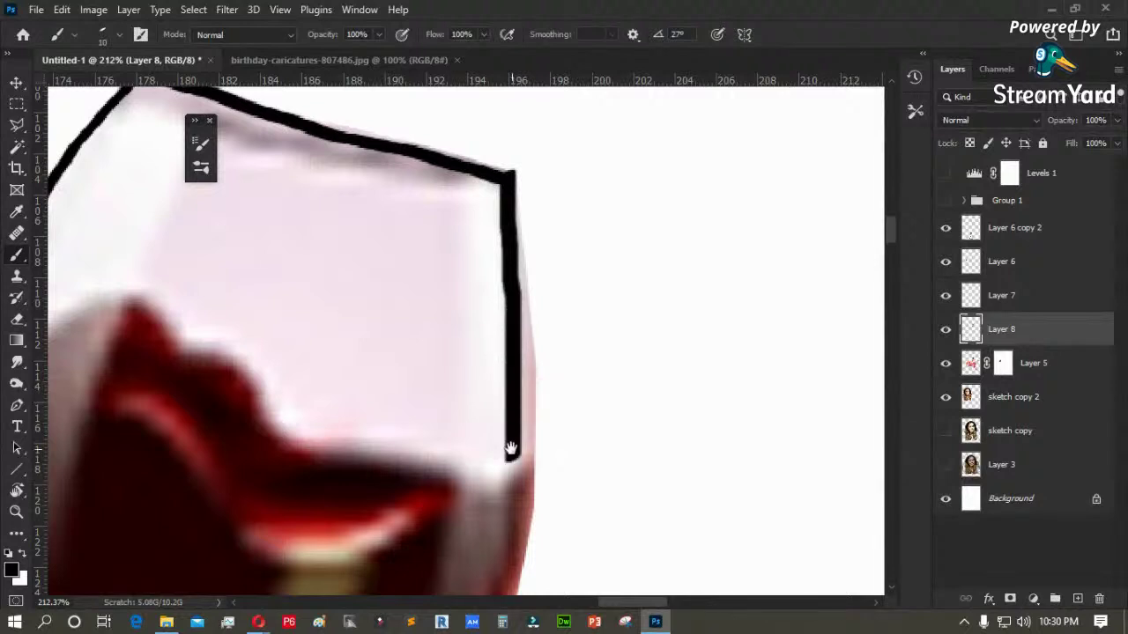
mouse_move(518, 212)
mouse_down()
mouse_move(535, 326)
mouse_move(531, 501)
mouse_up()
mouse_move(531, 501)
mouse_down()
mouse_move(589, 269)
mouse_move(572, 389)
mouse_move(534, 442)
mouse_move(447, 514)
mouse_move(319, 549)
mouse_up()
- Outline the raised arm's lower edge in black from the wrist down to the elbow
key(ctrl+0)
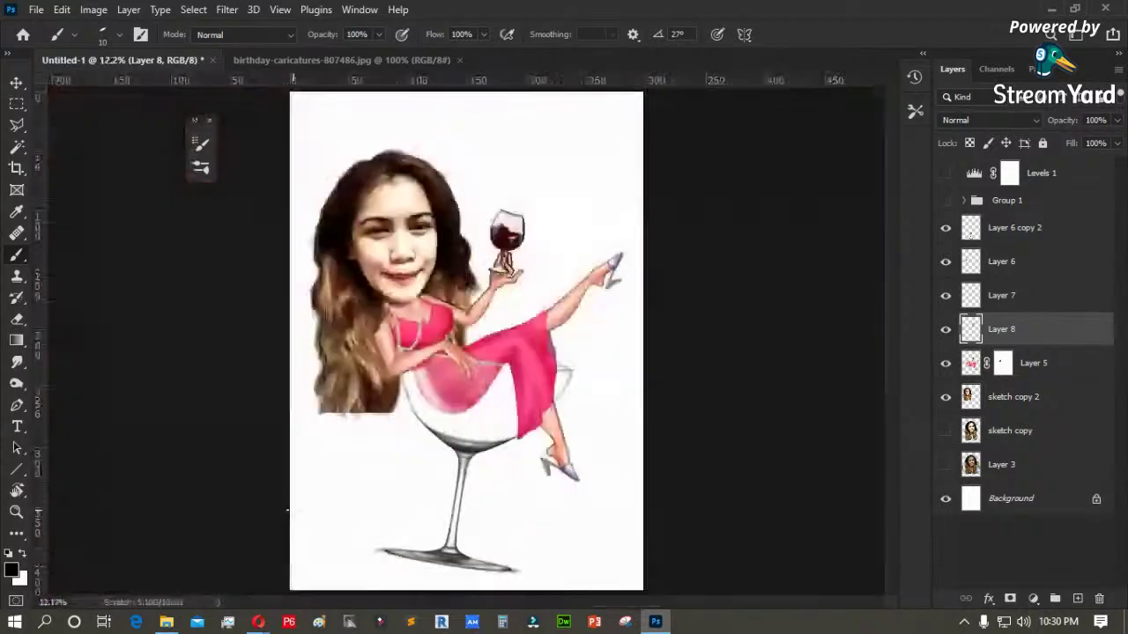
key(z)
drag(394, 275, 451, 351)
drag(422, 233, 668, 364)
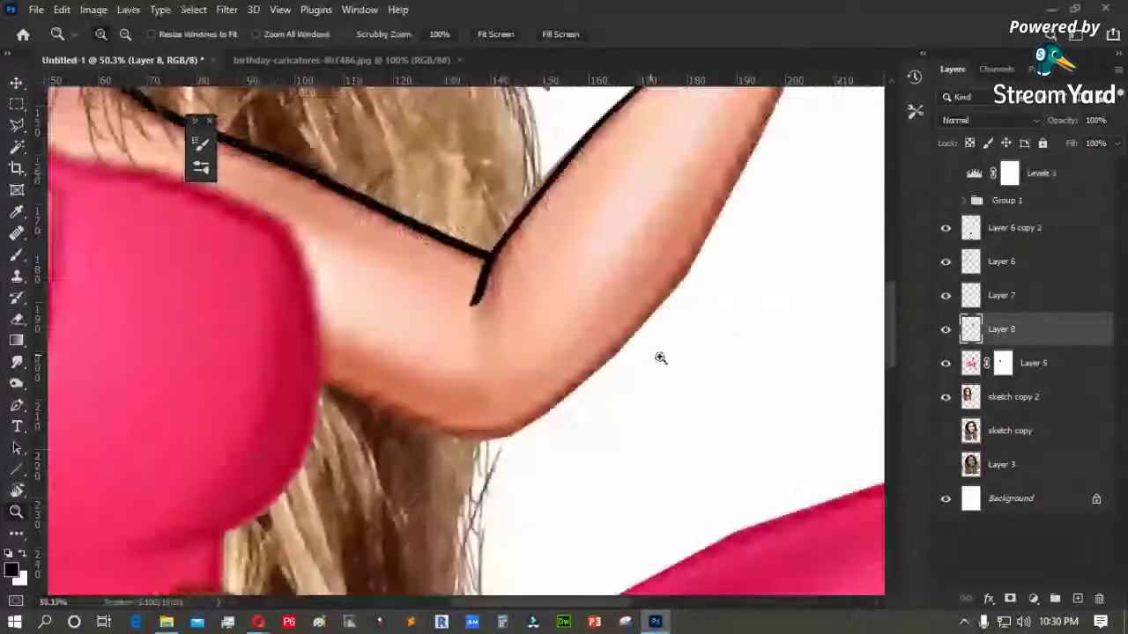
key(b)
drag(629, 264, 540, 397)
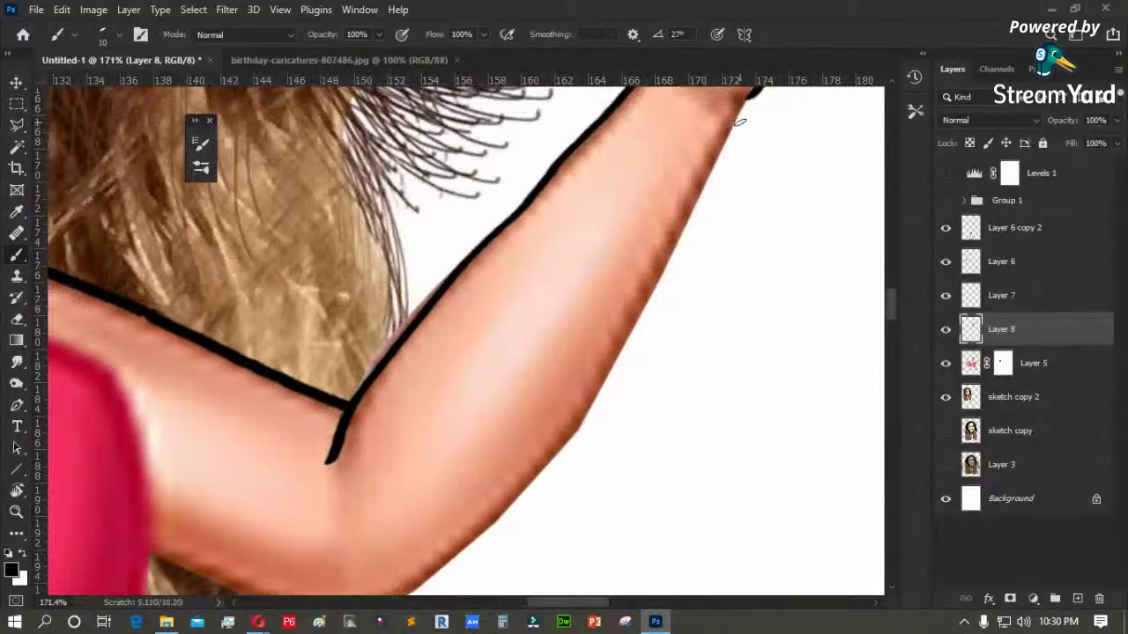
mouse_move(730, 144)
mouse_down()
mouse_move(564, 430)
mouse_move(689, 225)
mouse_move(654, 286)
mouse_move(511, 398)
mouse_up()
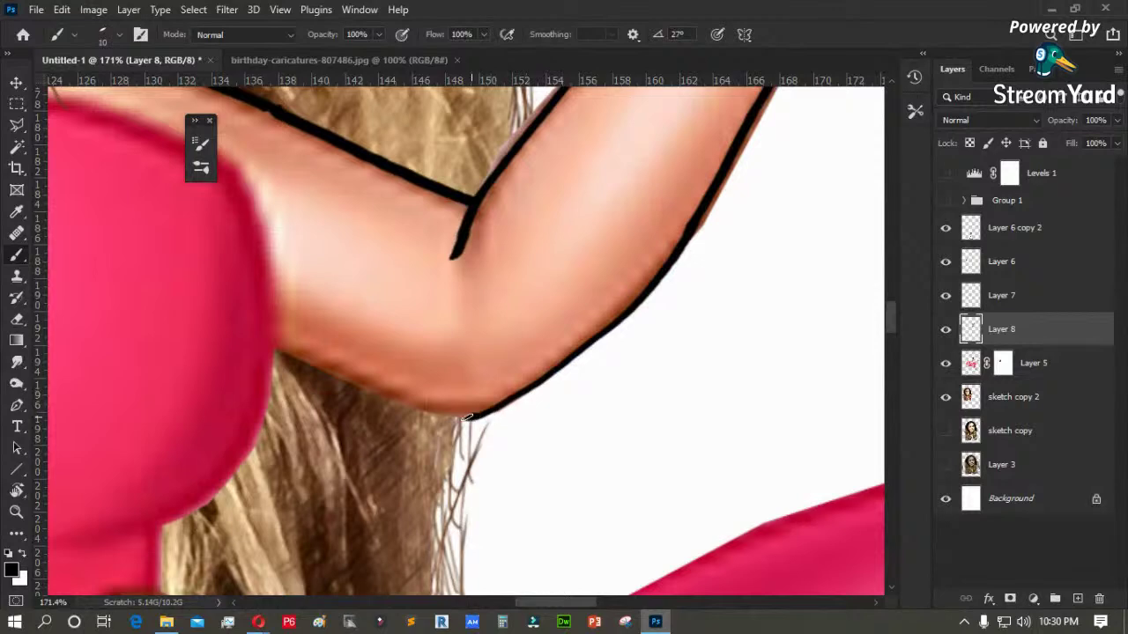
- Outline the underside of the raised upper arm and the adjacent side and bust curve of the dress
drag(447, 416, 300, 358)
drag(300, 301, 679, 371)
mouse_move(365, 159)
mouse_down()
mouse_move(578, 218)
mouse_move(634, 269)
mouse_move(648, 414)
mouse_move(681, 157)
mouse_move(671, 215)
mouse_move(631, 289)
mouse_move(506, 351)
mouse_up()
drag(580, 333, 575, 395)
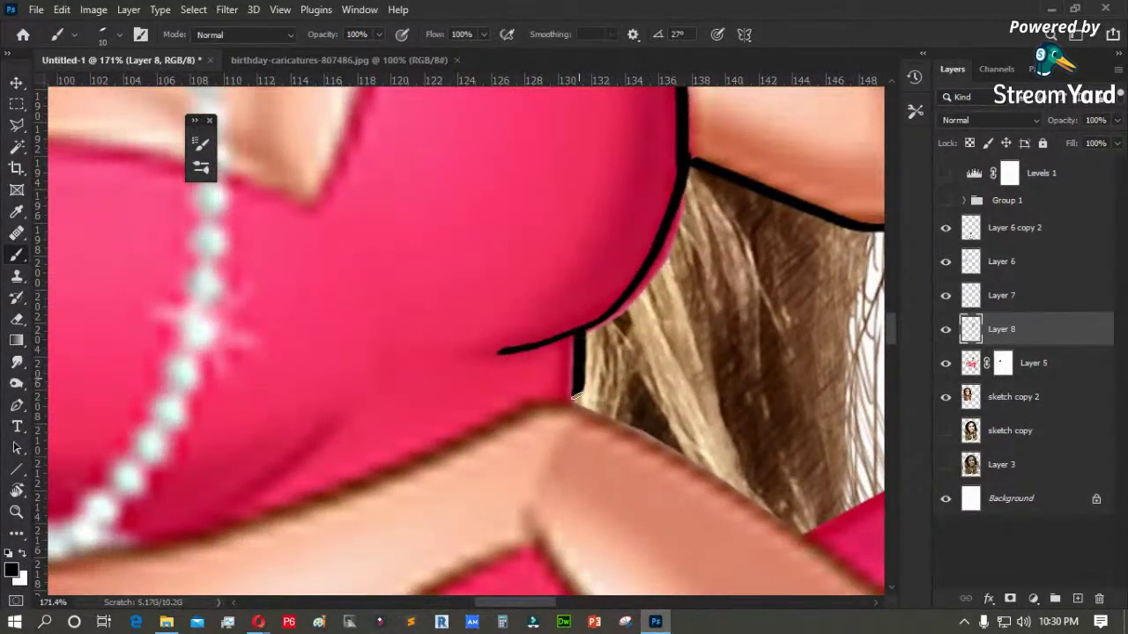
- Outline both edges of the dress strap below the chin on the raised arm's side in black
drag(445, 269, 578, 445)
drag(363, 194, 578, 310)
mouse_move(328, 210)
mouse_down()
mouse_move(520, 319)
mouse_move(539, 352)
mouse_up()
drag(390, 275, 529, 345)
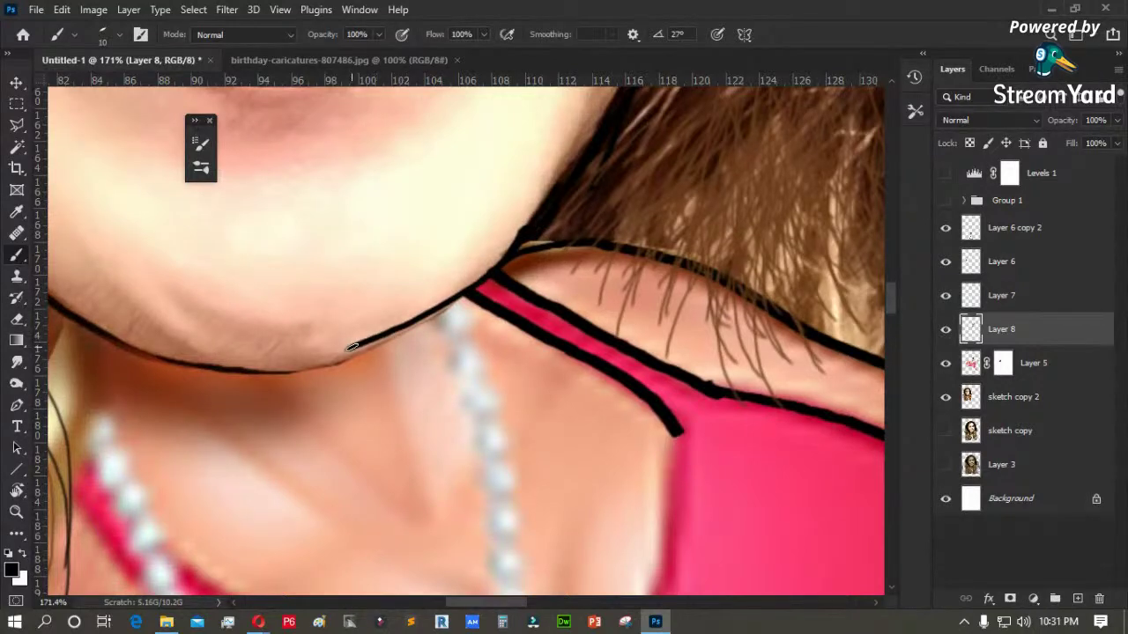
- Undo the last chin stroke, redraw the black line along the chin, and outline the neck area beside the hair
key(ctrl+z)
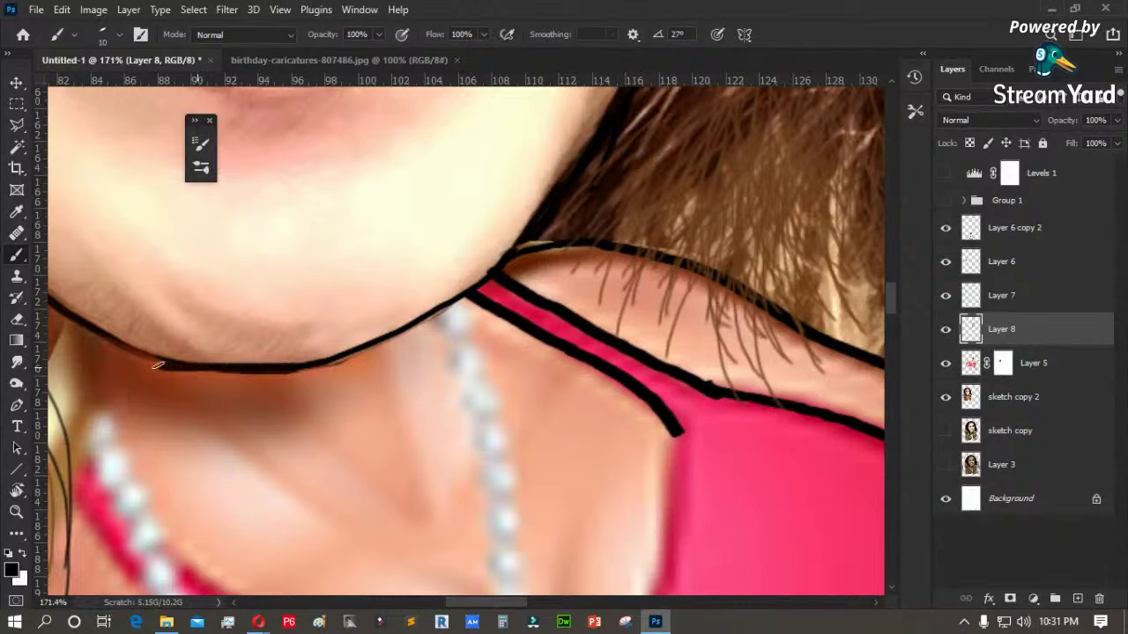
drag(332, 319, 677, 252)
mouse_move(449, 274)
mouse_down()
mouse_move(411, 257)
mouse_move(560, 257)
mouse_up()
drag(582, 206, 481, 285)
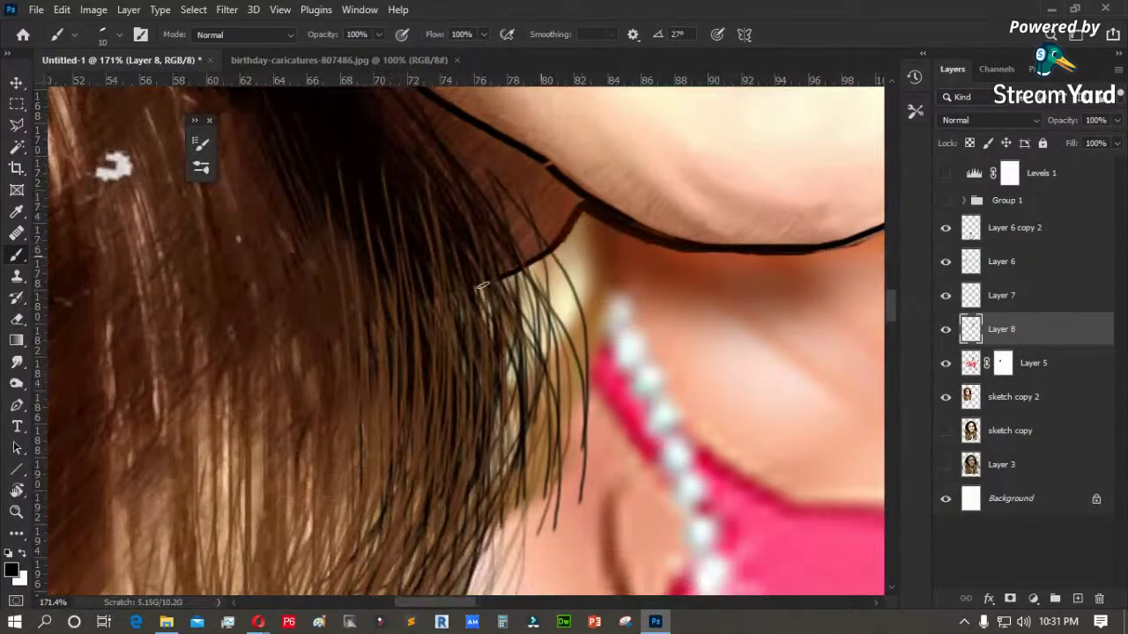
- Outline the necklace beads beside the hair down to the lower bend, reducing the black brush to 7 px
drag(420, 306, 271, 187)
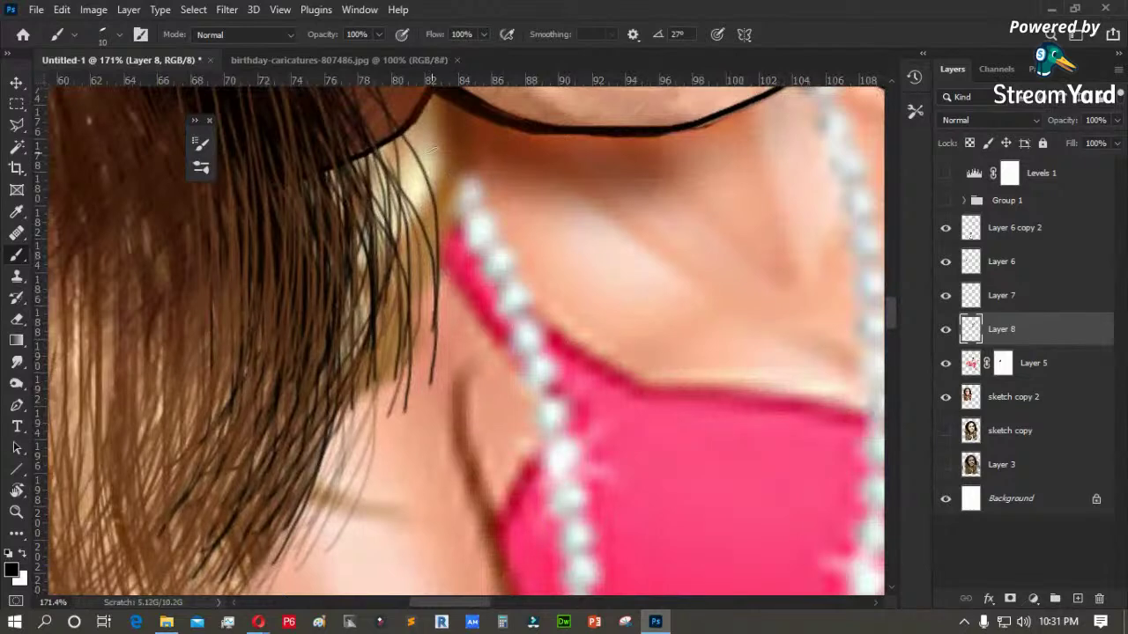
mouse_move(445, 132)
mouse_down()
mouse_move(443, 162)
mouse_move(470, 165)
mouse_up()
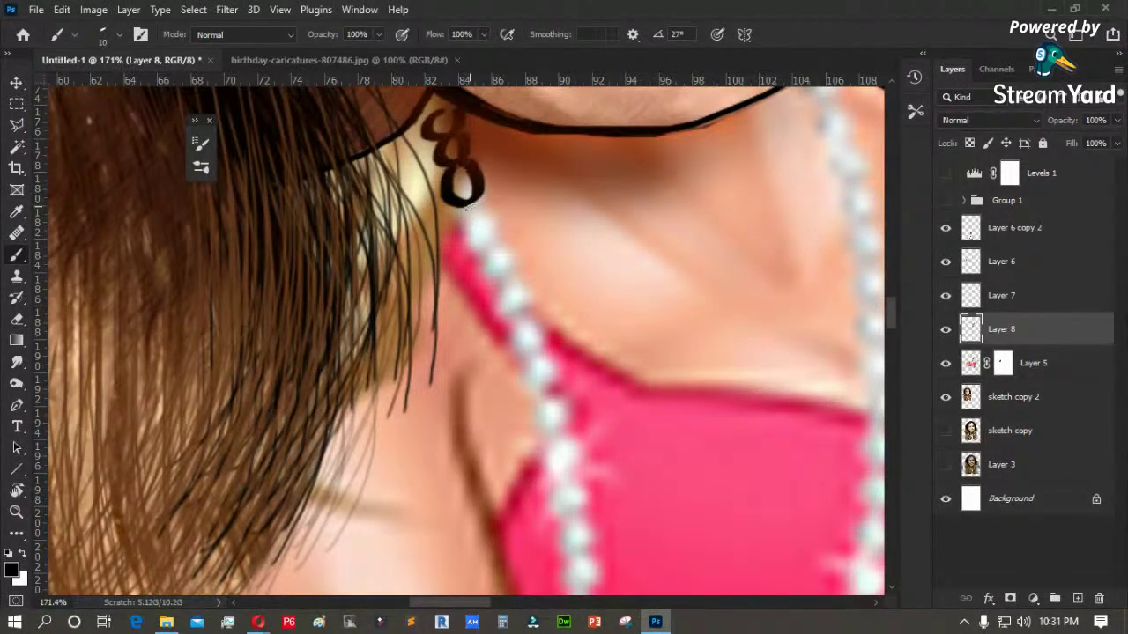
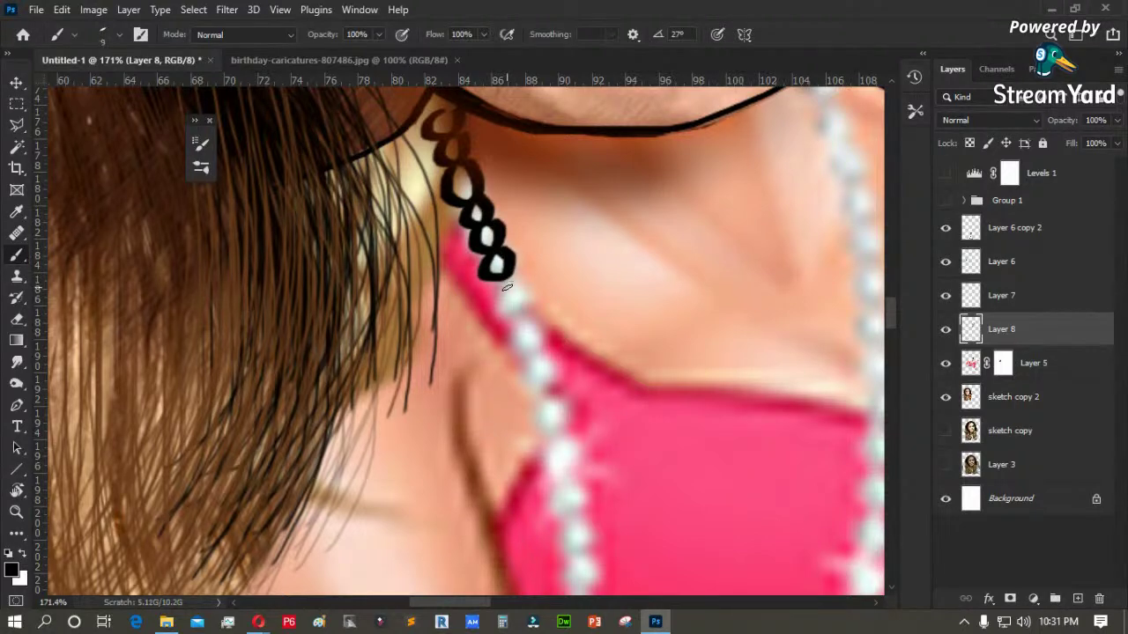
mouse_move(508, 330)
mouse_down()
mouse_move(526, 310)
mouse_move(524, 377)
mouse_move(536, 345)
mouse_up()
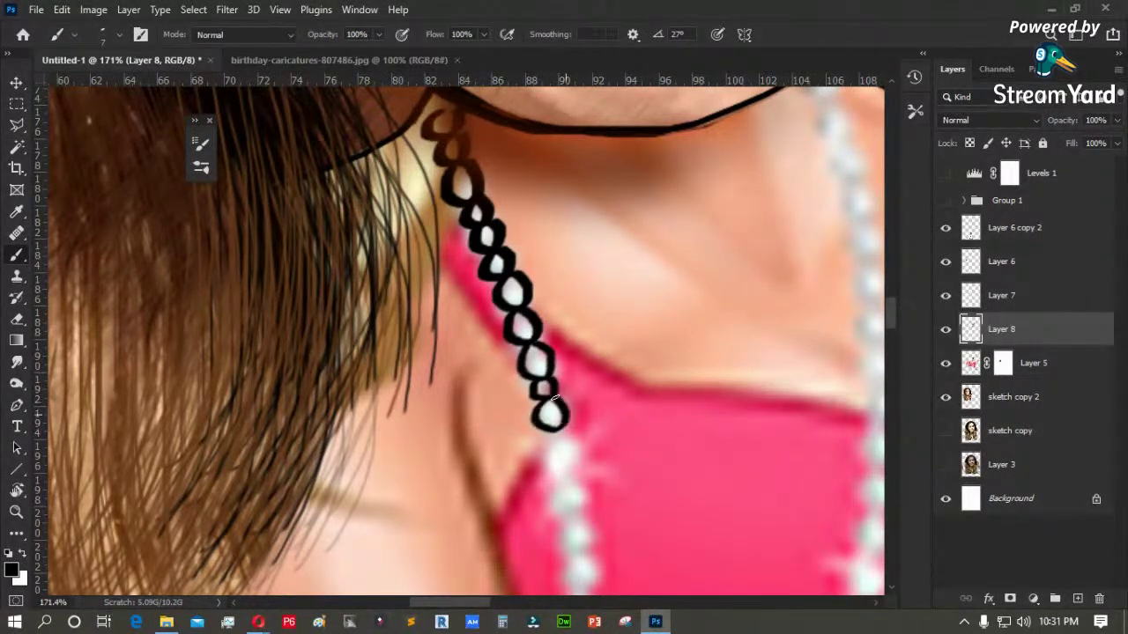
drag(561, 448, 541, 353)
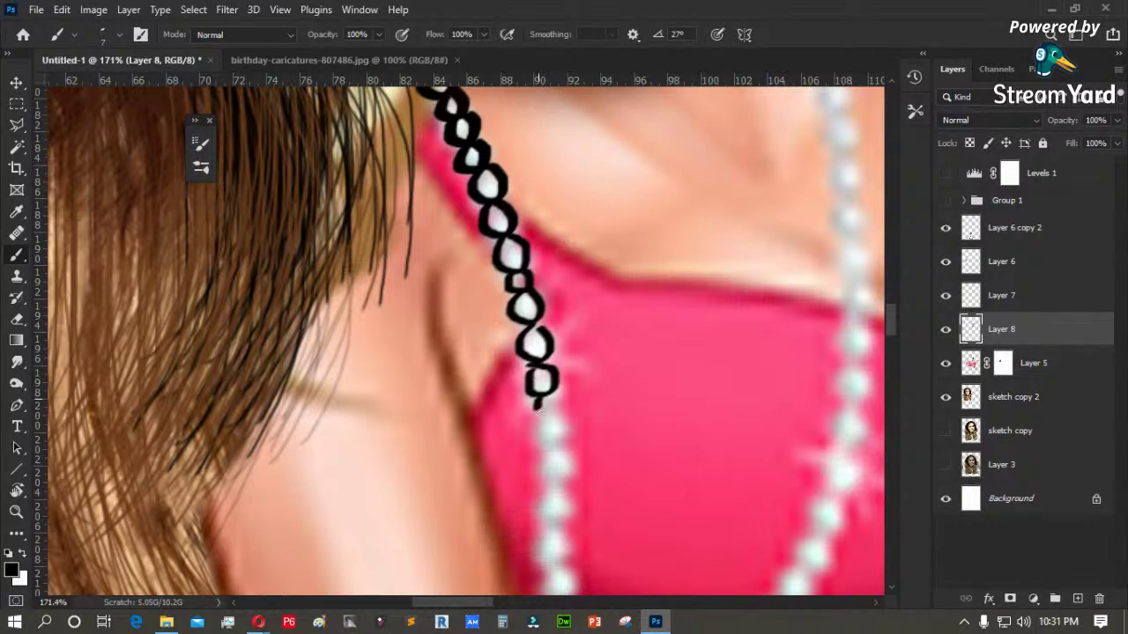
drag(545, 432, 528, 321)
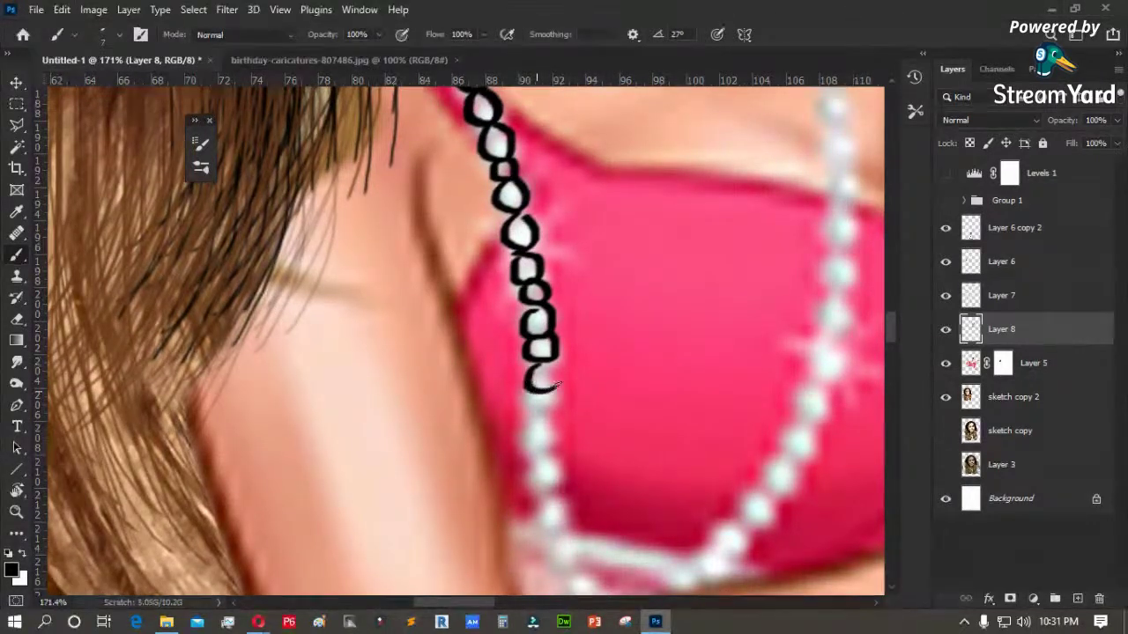
drag(543, 401, 527, 313)
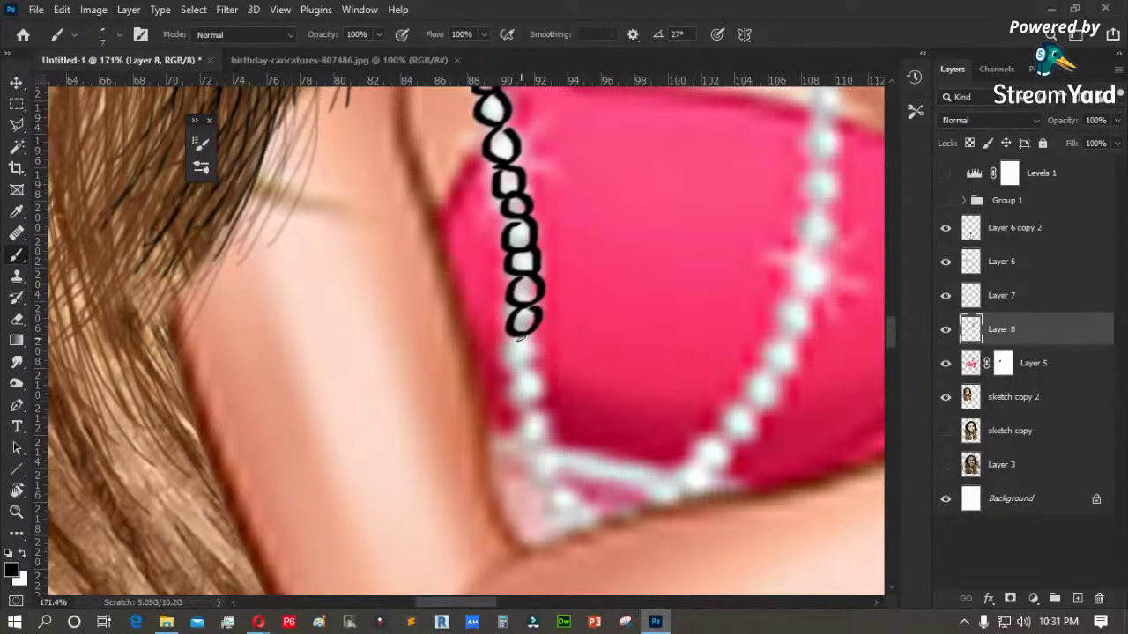
drag(519, 365, 536, 365)
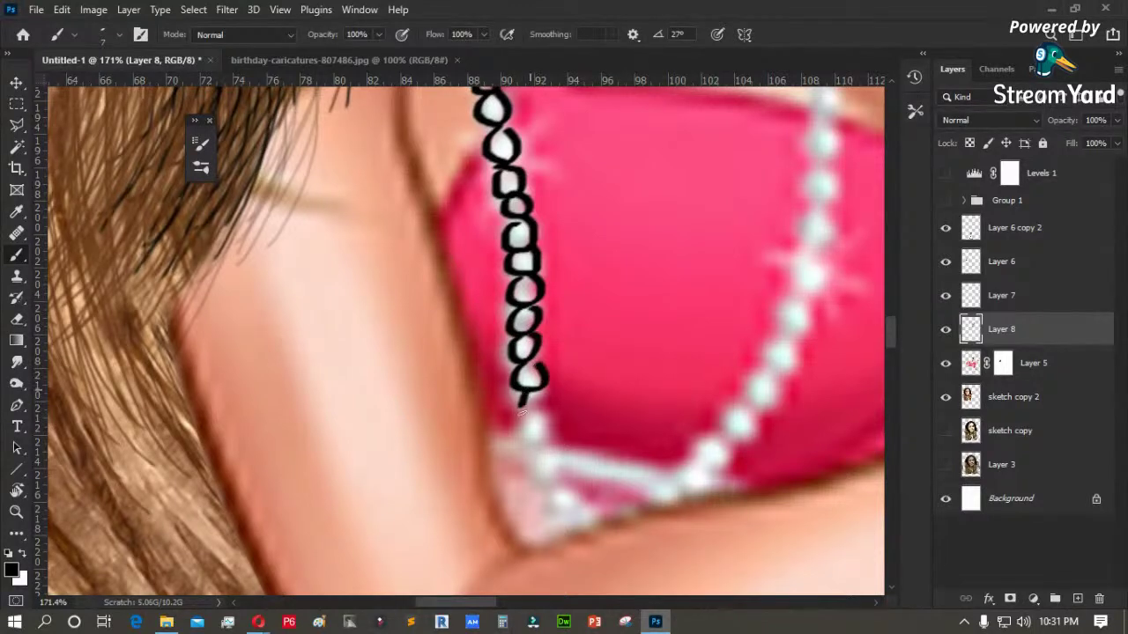
mouse_move(568, 443)
mouse_down()
mouse_move(504, 375)
mouse_move(490, 405)
mouse_up()
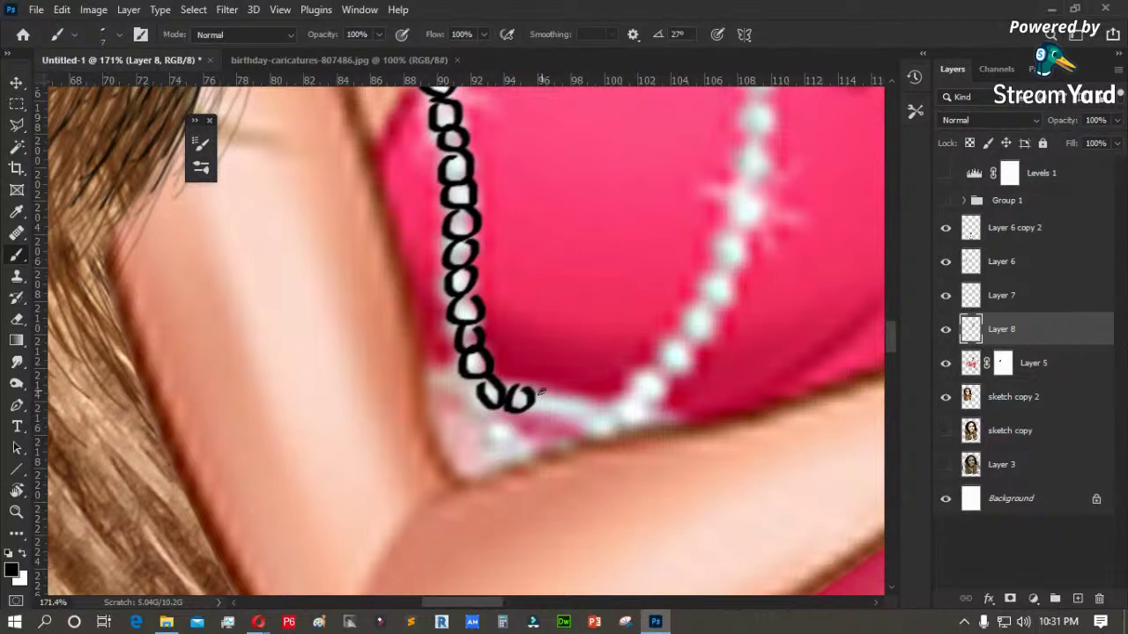
- Outline the beads along the necklace's lower curve and up its other strand to the chin
mouse_move(606, 404)
mouse_down()
mouse_move(665, 376)
mouse_move(668, 357)
mouse_move(692, 362)
mouse_move(677, 340)
mouse_move(701, 312)
mouse_move(714, 346)
mouse_move(704, 315)
mouse_move(727, 293)
mouse_move(723, 275)
mouse_move(742, 266)
mouse_move(721, 231)
mouse_move(729, 216)
mouse_move(752, 238)
mouse_move(737, 200)
mouse_up()
mouse_move(742, 195)
mouse_down()
mouse_move(648, 327)
mouse_move(643, 377)
mouse_up()
mouse_move(651, 332)
mouse_down()
mouse_move(640, 366)
mouse_move(643, 291)
mouse_move(666, 278)
mouse_move(661, 247)
mouse_up()
drag(628, 248, 568, 395)
mouse_move(607, 348)
mouse_down()
mouse_move(599, 379)
mouse_move(613, 373)
mouse_move(592, 341)
mouse_up()
mouse_move(583, 291)
mouse_down()
mouse_move(609, 298)
mouse_move(586, 246)
mouse_move(602, 239)
mouse_move(600, 266)
mouse_move(594, 237)
mouse_move(593, 386)
mouse_move(600, 353)
mouse_move(579, 358)
mouse_move(589, 356)
mouse_move(588, 321)
mouse_move(579, 325)
mouse_move(586, 343)
mouse_move(592, 311)
mouse_move(579, 294)
mouse_move(584, 323)
mouse_up()
mouse_move(590, 270)
mouse_down()
mouse_move(552, 275)
mouse_move(575, 282)
mouse_move(546, 247)
mouse_up()
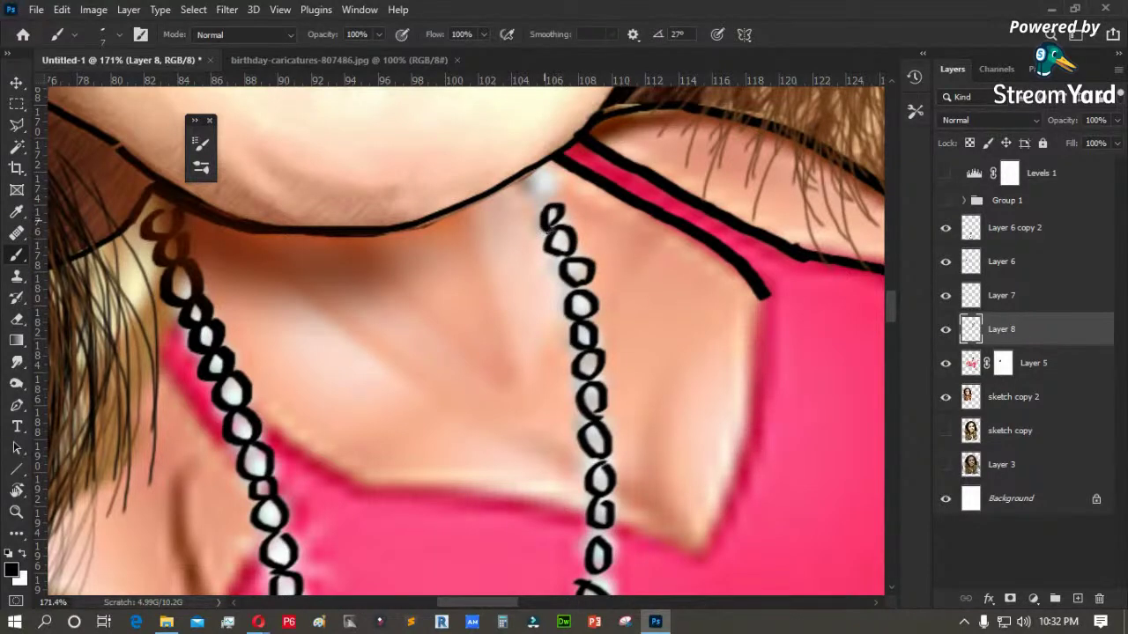
mouse_move(557, 182)
mouse_down()
mouse_move(530, 176)
mouse_move(546, 203)
mouse_up()
- Outline the dress neckline in black from the finished strap across the chest and up to the strap beside the hair
drag(684, 315, 576, 189)
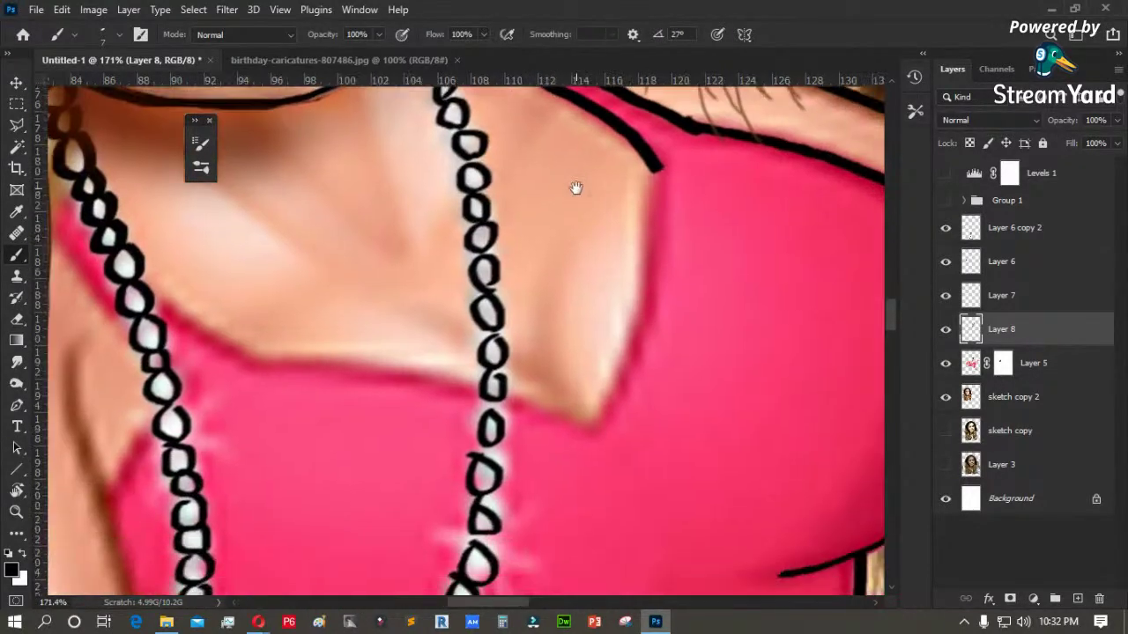
mouse_move(657, 170)
mouse_down()
mouse_move(630, 333)
mouse_move(584, 432)
mouse_move(403, 372)
mouse_move(236, 358)
mouse_move(345, 355)
mouse_move(430, 301)
mouse_up()
drag(282, 123, 416, 326)
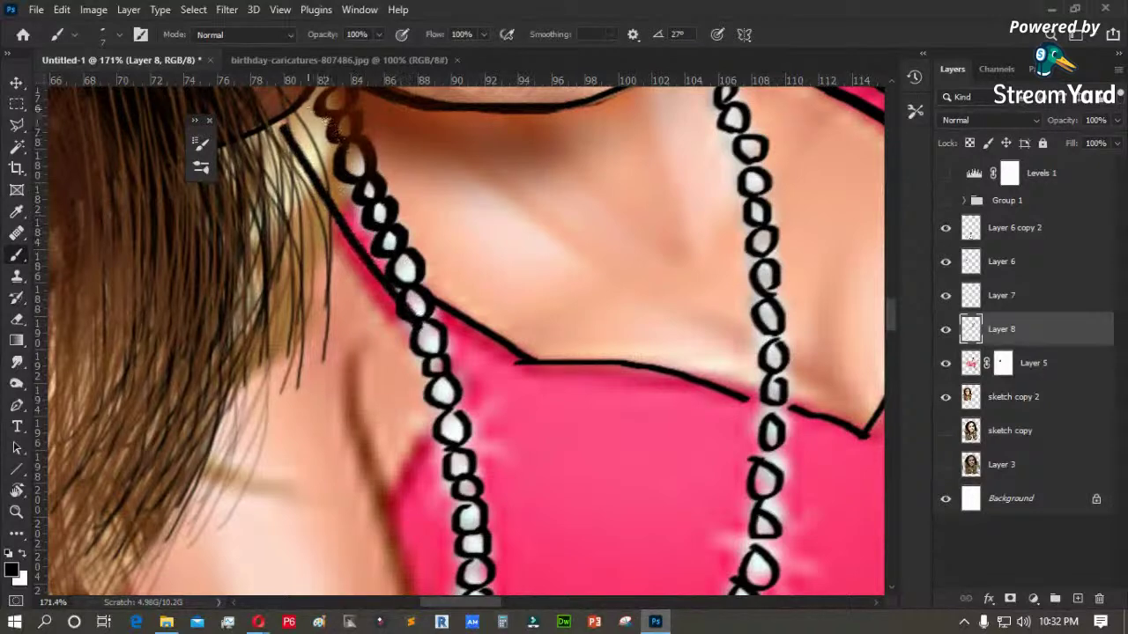
- Sample the dress's dark pink and fill the strap gap between its outline and the necklace on Layer 8
key(i)
click(460, 315)
key(b)
drag(297, 127, 359, 214)
mouse_move(318, 159)
mouse_down()
mouse_move(287, 124)
mouse_move(325, 150)
mouse_move(365, 236)
mouse_up()
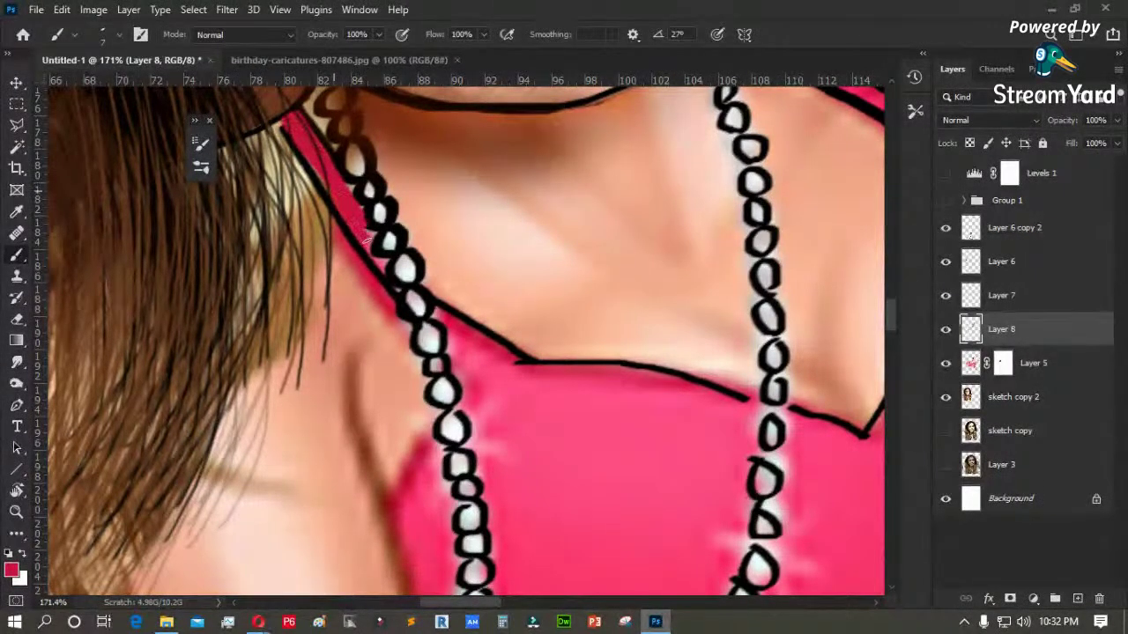
- Outline the dress armhole and the inner edge of the resting upper arm in black
drag(437, 434, 415, 269)
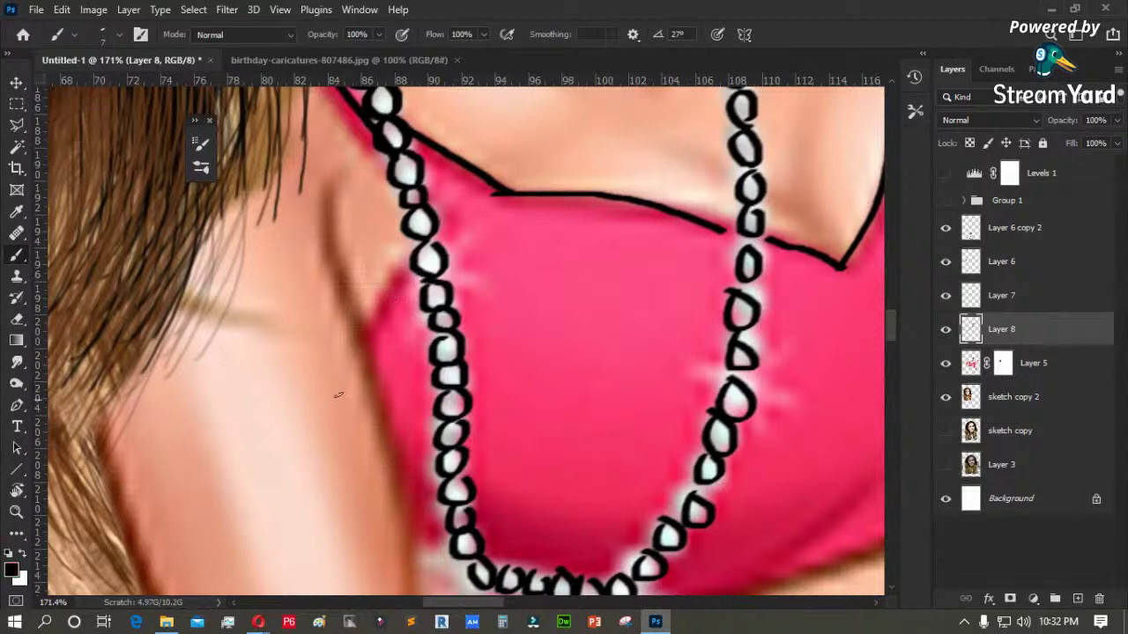
drag(406, 260, 374, 309)
drag(332, 340, 359, 252)
mouse_move(357, 99)
mouse_down()
mouse_move(435, 353)
mouse_move(432, 396)
mouse_up()
key(ctrl+z)
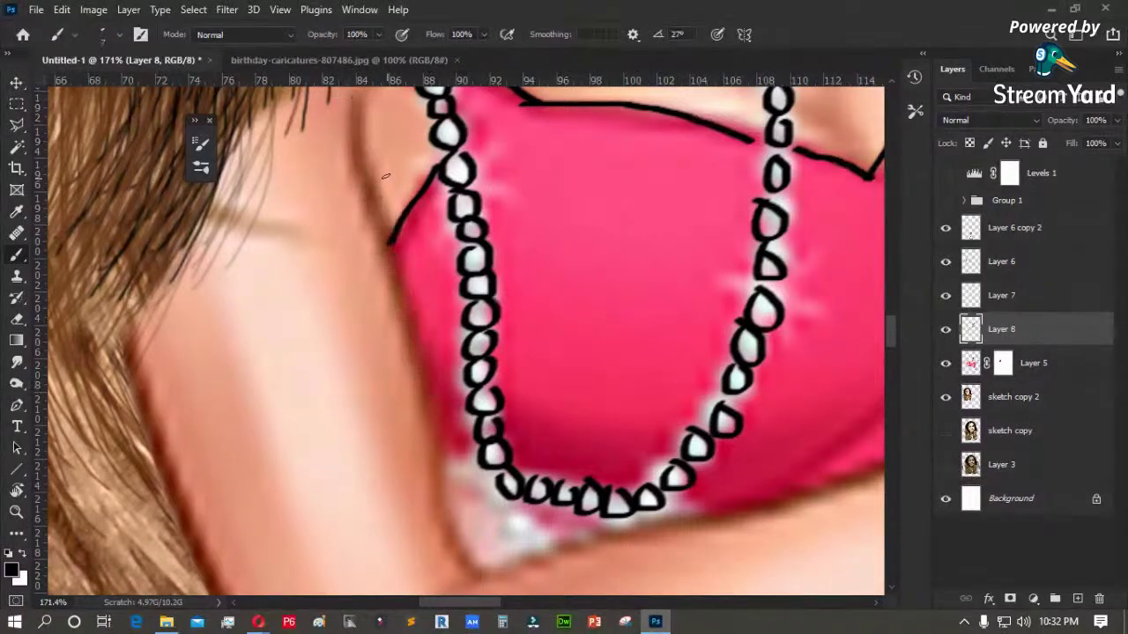
mouse_move(357, 98)
mouse_down()
mouse_move(374, 210)
mouse_move(423, 343)
mouse_move(432, 483)
mouse_up()
- Outline the resting arm's outer edge down to the elbow and its forearm's lower edge to the wrist
drag(418, 407, 382, 230)
drag(394, 295, 447, 391)
drag(434, 342, 781, 360)
mouse_move(442, 176)
mouse_down()
mouse_move(535, 431)
mouse_move(443, 242)
mouse_move(583, 498)
mouse_move(415, 338)
mouse_move(502, 388)
mouse_move(581, 363)
mouse_move(743, 263)
mouse_move(434, 380)
mouse_up()
drag(666, 247, 458, 373)
mouse_move(649, 208)
mouse_down()
mouse_move(344, 345)
mouse_move(380, 371)
mouse_move(513, 298)
mouse_up()
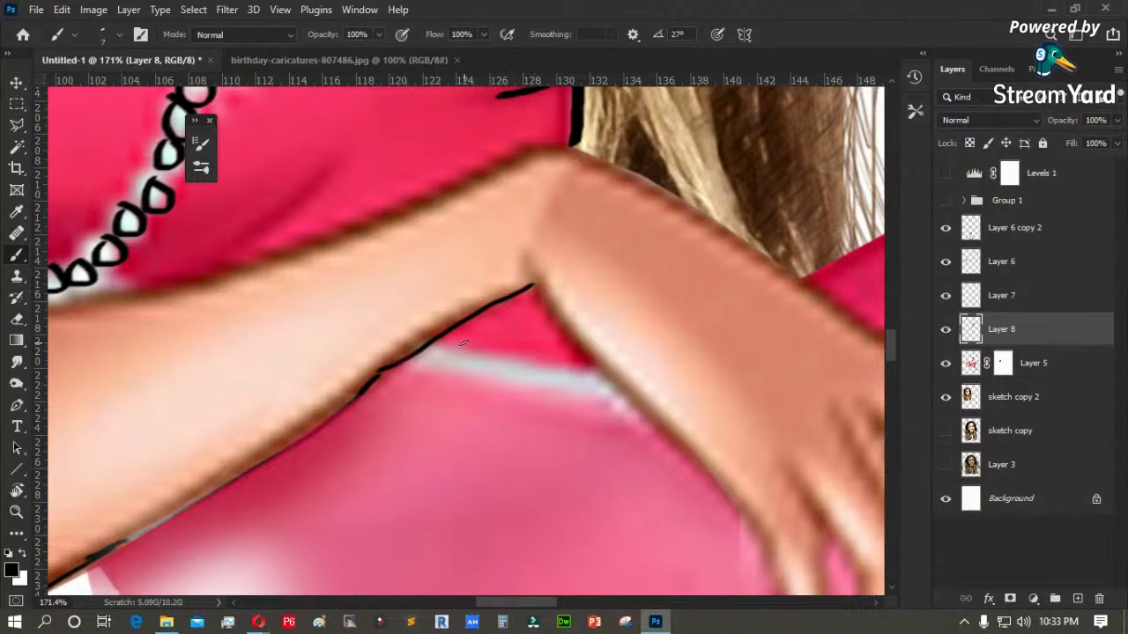
- Outline the resting hand with its fingers and the forearm's upper edge back to the elbow crease in black
drag(444, 341, 608, 370)
mouse_move(529, 308)
mouse_down()
mouse_move(462, 265)
mouse_move(607, 414)
mouse_move(511, 284)
mouse_move(559, 386)
mouse_move(596, 419)
mouse_move(588, 314)
mouse_move(531, 212)
mouse_move(627, 351)
mouse_up()
mouse_move(627, 351)
mouse_down()
mouse_move(577, 327)
mouse_move(539, 251)
mouse_move(563, 355)
mouse_move(598, 380)
mouse_move(599, 282)
mouse_move(572, 196)
mouse_move(518, 104)
mouse_move(475, 258)
mouse_move(491, 245)
mouse_move(557, 355)
mouse_move(555, 401)
mouse_up()
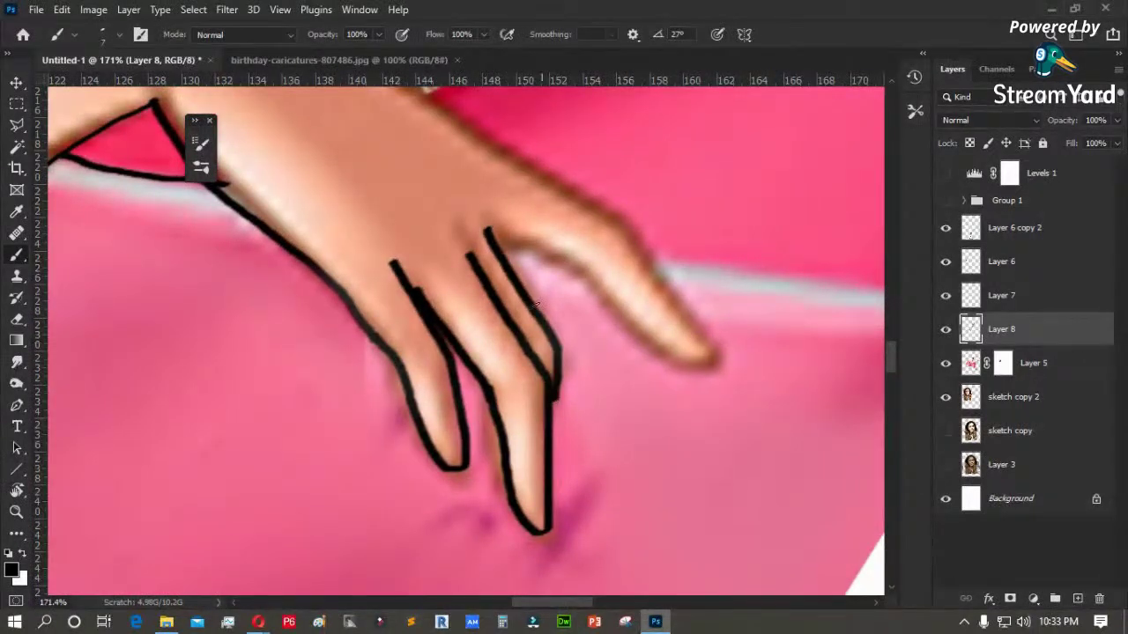
mouse_move(498, 241)
mouse_down()
mouse_move(571, 266)
mouse_move(677, 369)
mouse_move(714, 371)
mouse_move(618, 214)
mouse_move(659, 351)
mouse_move(336, 151)
mouse_move(496, 255)
mouse_move(454, 228)
mouse_move(358, 204)
mouse_up()
mouse_move(333, 244)
mouse_down()
mouse_move(608, 222)
mouse_move(403, 312)
mouse_move(211, 360)
mouse_move(629, 280)
mouse_move(482, 306)
mouse_move(379, 369)
mouse_up()
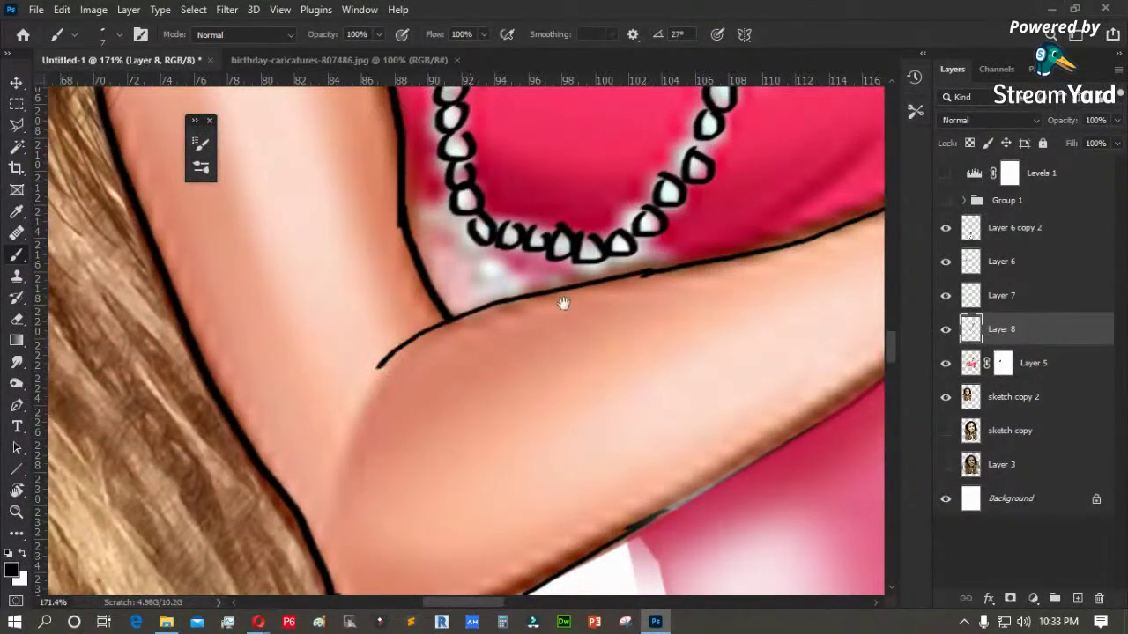
- Outline the bodice's underside above the resting forearm in black, joining its curved edges to both sides of the necklace
drag(652, 273, 441, 354)
mouse_move(614, 247)
mouse_down()
mouse_move(497, 332)
mouse_move(411, 355)
mouse_move(357, 354)
mouse_up()
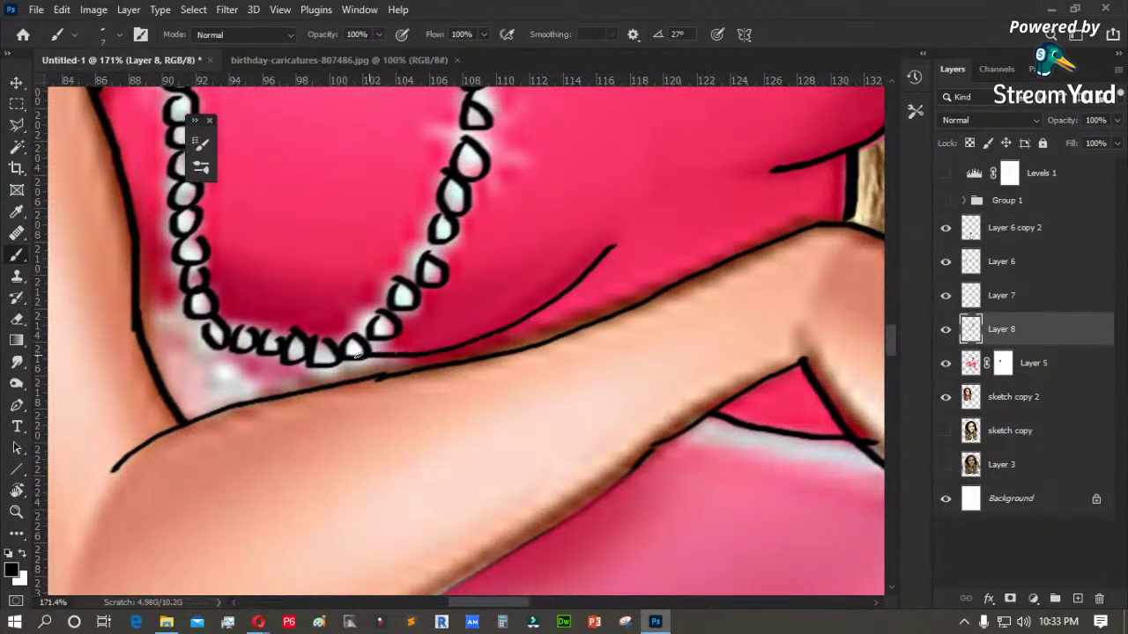
mouse_move(137, 257)
mouse_down()
mouse_move(161, 302)
mouse_move(211, 334)
mouse_up()
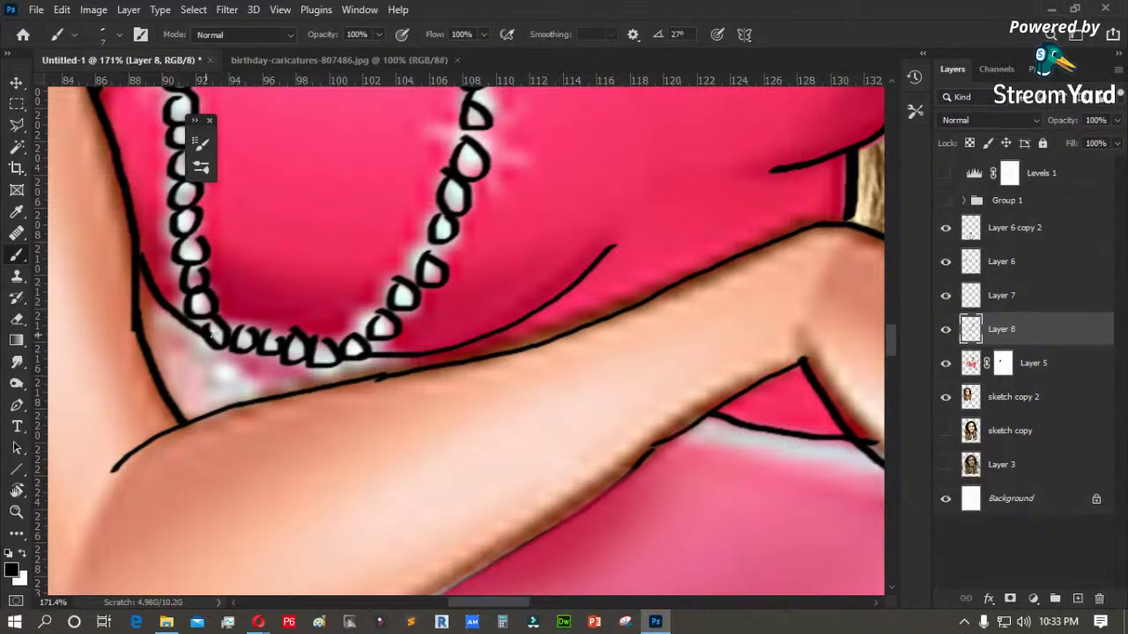
- Draw the glass rim in black between the resting hand's fingertips and the hollow behind the knee
key(ctrl+0)
scroll(263, 269, down, 5)
key(z)
click(385, 342)
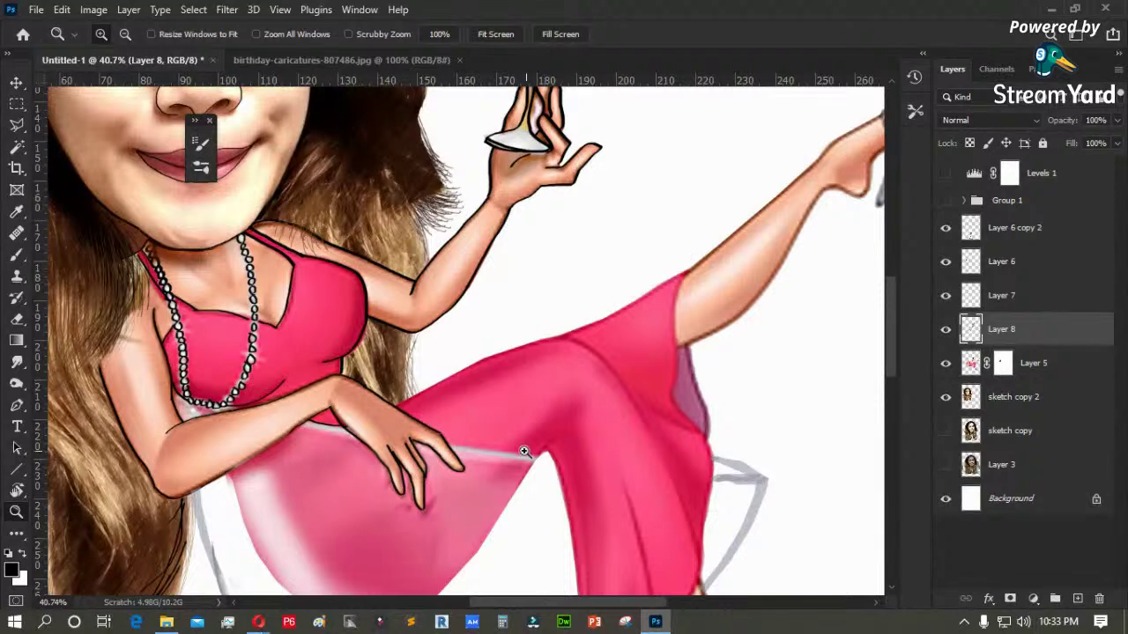
drag(359, 396, 644, 514)
key(b)
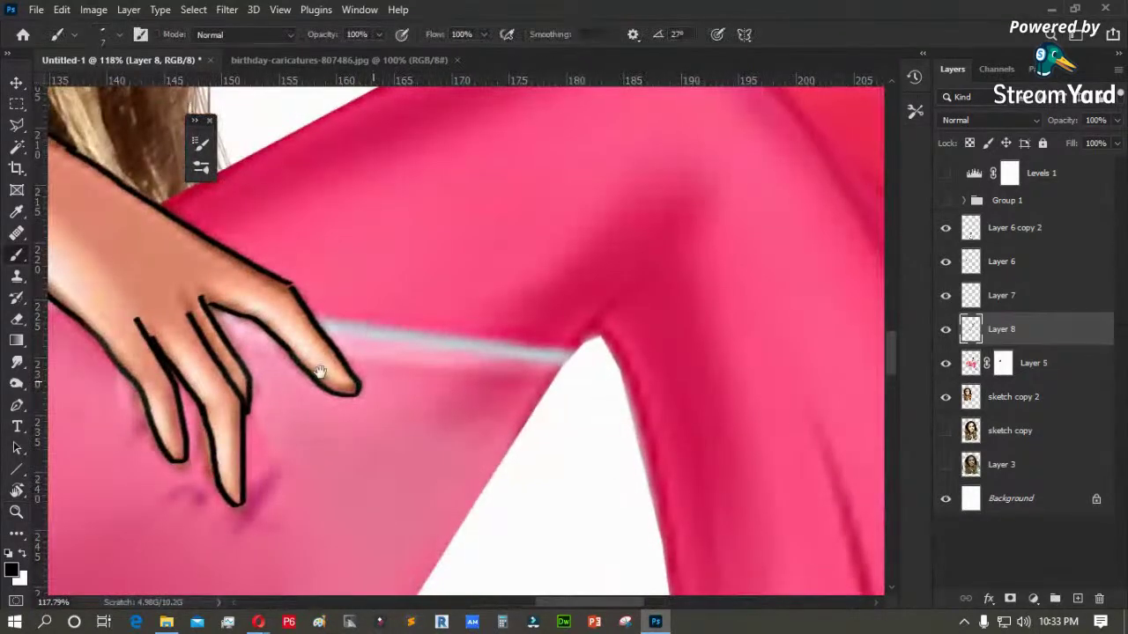
drag(359, 381, 268, 373)
drag(275, 316, 491, 331)
- Outline the glass rim's pointed end beyond the dress in black and move Layer 8 above Layer 6 copy 2
drag(681, 307, 265, 365)
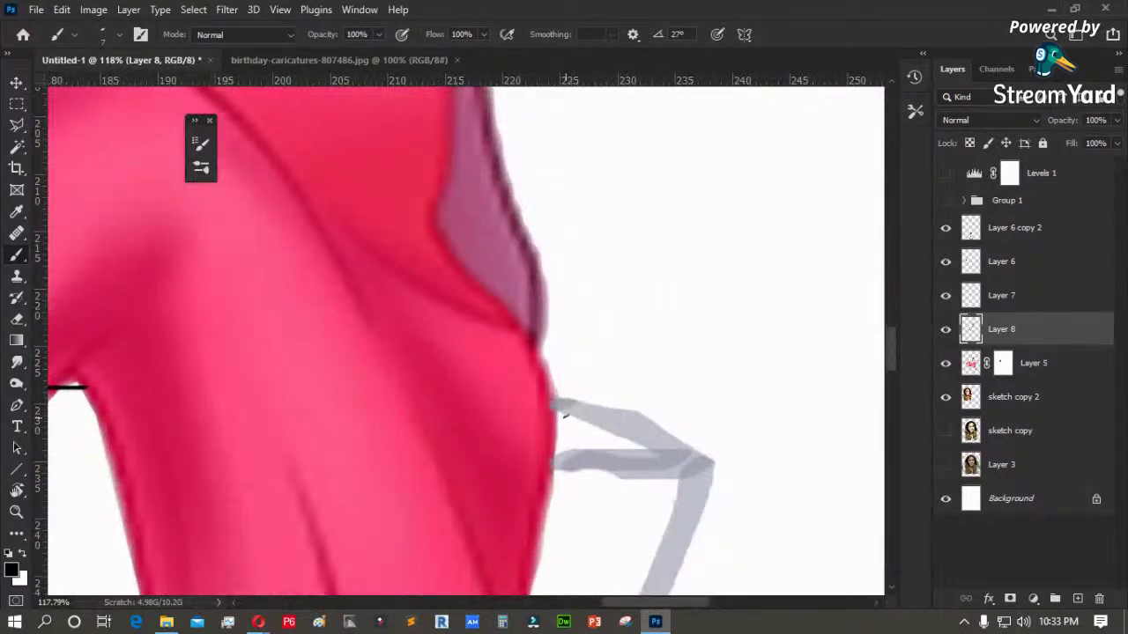
mouse_move(567, 401)
mouse_down()
mouse_move(698, 449)
mouse_move(557, 468)
mouse_up()
drag(995, 329, 994, 225)
mouse_move(642, 451)
mouse_down()
mouse_move(688, 376)
mouse_move(638, 388)
mouse_up()
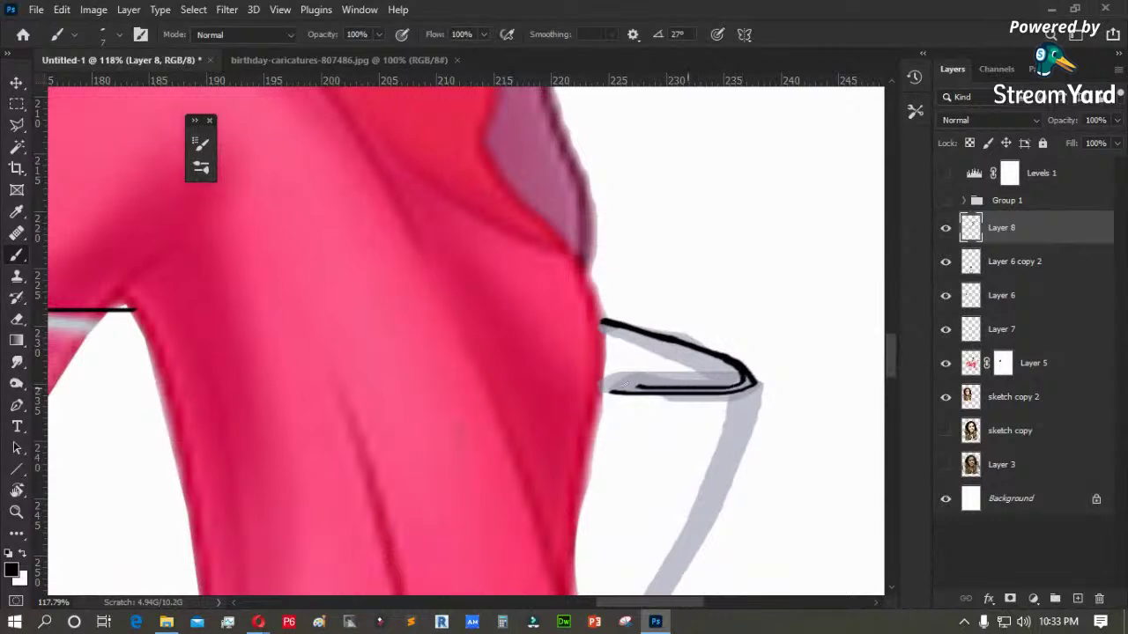
- Outline the purple dress lining, the hem around the raised leg and the dress's upper edge in black
drag(495, 330, 546, 437)
drag(536, 216, 539, 302)
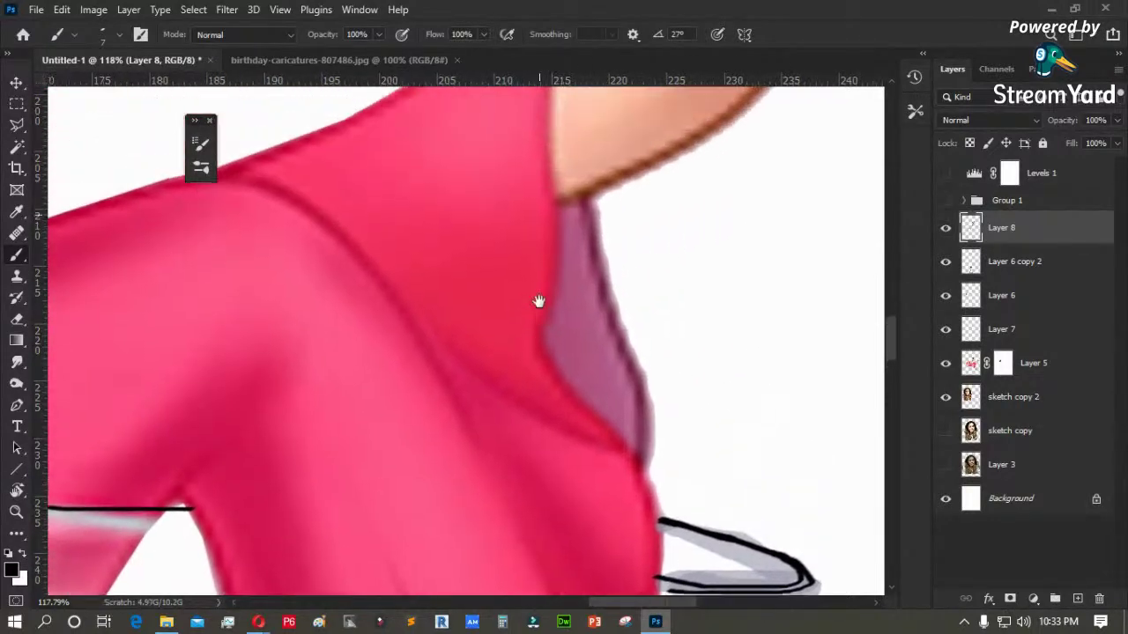
mouse_move(558, 231)
mouse_down()
mouse_move(524, 350)
mouse_move(646, 493)
mouse_up()
mouse_move(595, 196)
mouse_down()
mouse_move(652, 458)
mouse_move(646, 481)
mouse_up()
drag(551, 305, 632, 469)
scroll(584, 197, up, 3)
mouse_move(596, 160)
mouse_down()
mouse_move(548, 339)
mouse_move(555, 384)
mouse_up()
drag(564, 218, 553, 373)
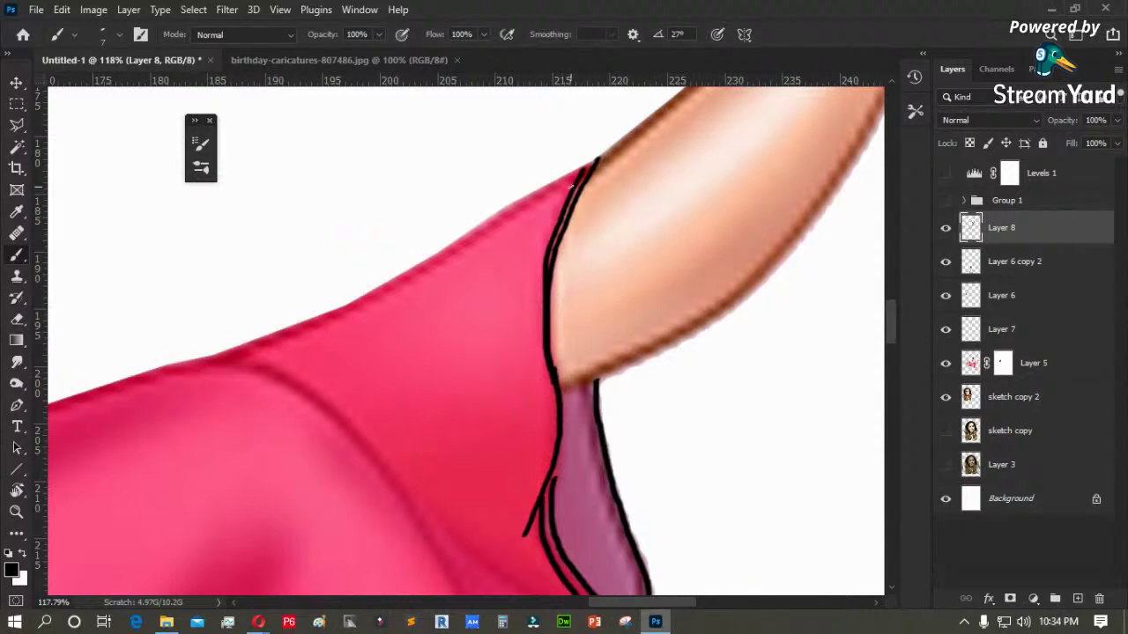
drag(498, 211, 235, 353)
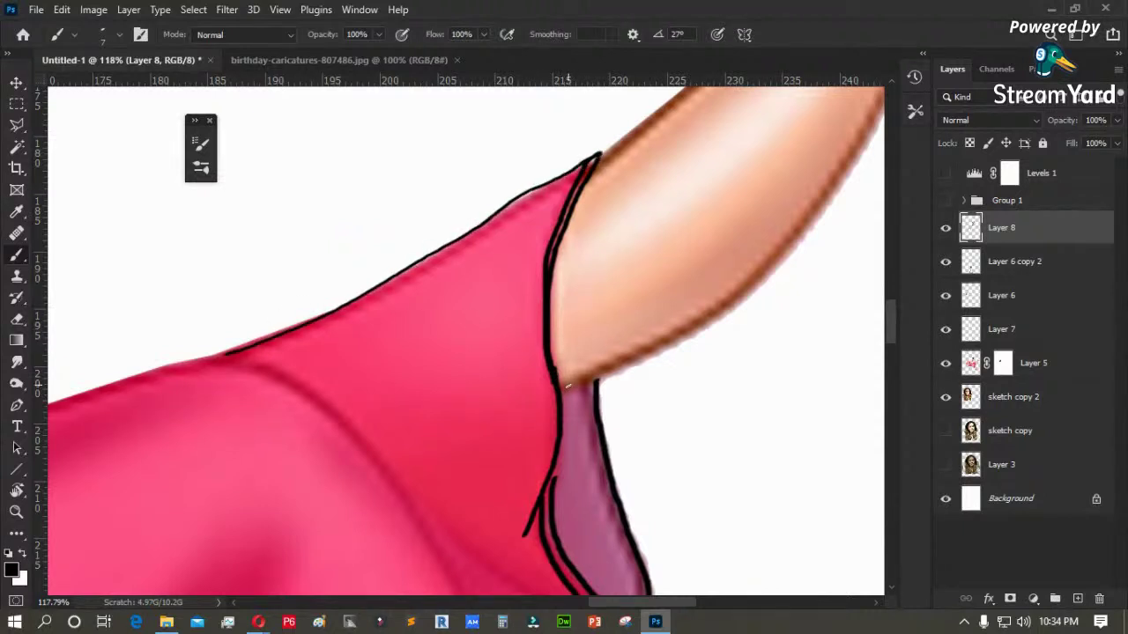
- Shade the purple lining under the raised leg with black hatching strokes
mouse_move(587, 391)
mouse_down()
mouse_move(564, 262)
mouse_move(550, 318)
mouse_up()
drag(556, 265, 563, 303)
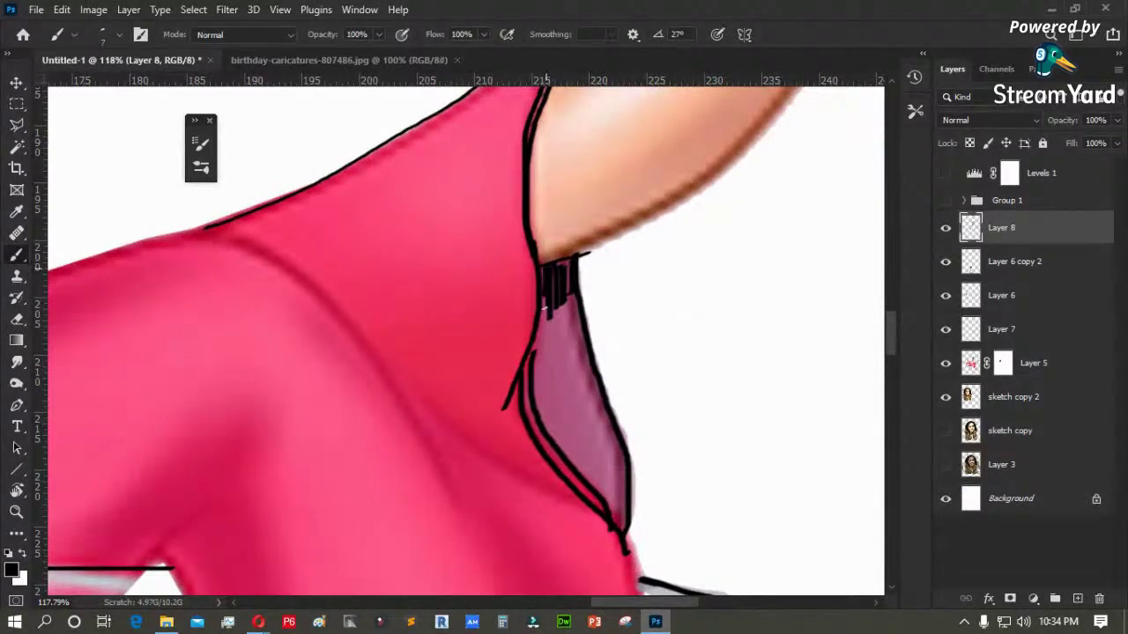
mouse_move(539, 352)
mouse_down()
mouse_move(541, 266)
mouse_move(562, 351)
mouse_up()
drag(564, 347, 585, 388)
mouse_move(546, 282)
mouse_down()
mouse_move(571, 374)
mouse_move(548, 319)
mouse_up()
- Draw the skirt folds below the purple lining and down from the knee, plus the dress's outer edge, in black
mouse_move(581, 342)
mouse_down()
mouse_move(620, 418)
mouse_move(516, 302)
mouse_up()
drag(421, 236, 603, 361)
drag(433, 233, 554, 320)
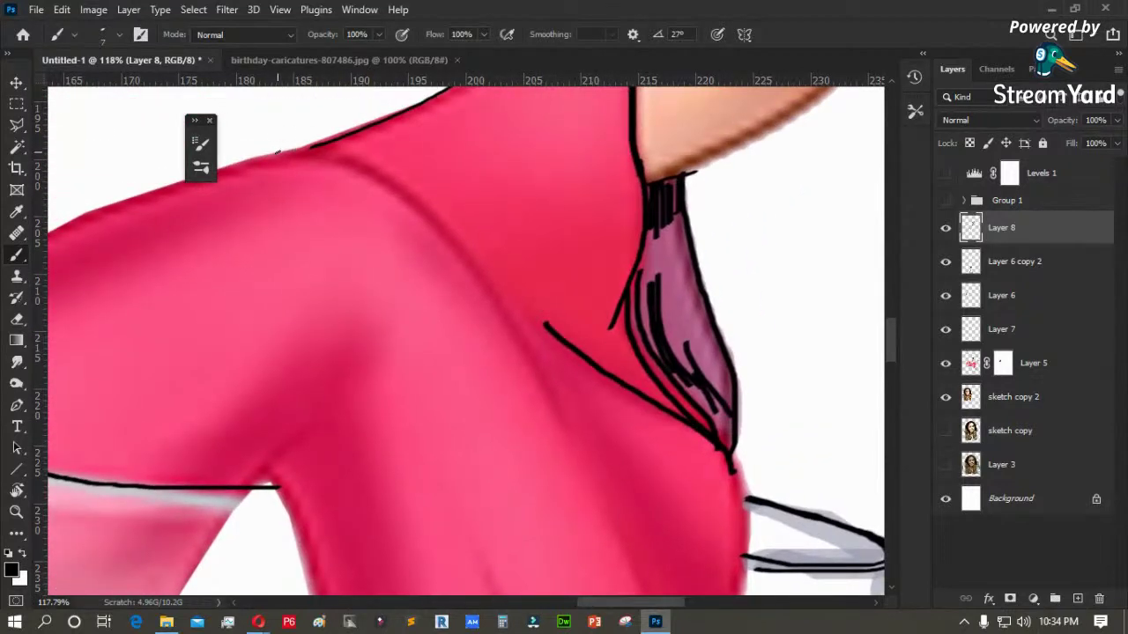
mouse_move(349, 157)
mouse_down()
mouse_move(439, 231)
mouse_move(536, 366)
mouse_move(458, 221)
mouse_move(560, 423)
mouse_move(517, 222)
mouse_move(574, 425)
mouse_up()
mouse_move(616, 126)
mouse_down()
mouse_move(631, 213)
mouse_move(581, 353)
mouse_move(572, 430)
mouse_up()
drag(615, 284, 586, 471)
- Outline the hem above the lower leg and draw the central skirt folds and the crease behind the knee in black
drag(631, 414, 743, 235)
mouse_move(705, 287)
mouse_down()
mouse_move(677, 381)
mouse_move(585, 461)
mouse_move(580, 521)
mouse_move(587, 464)
mouse_move(707, 356)
mouse_move(719, 280)
mouse_up()
mouse_move(506, 120)
mouse_down()
mouse_move(529, 192)
mouse_move(568, 506)
mouse_up()
drag(575, 295, 605, 409)
drag(504, 166, 539, 265)
drag(299, 211, 438, 314)
mouse_move(428, 212)
mouse_down()
mouse_move(473, 337)
mouse_move(496, 141)
mouse_up()
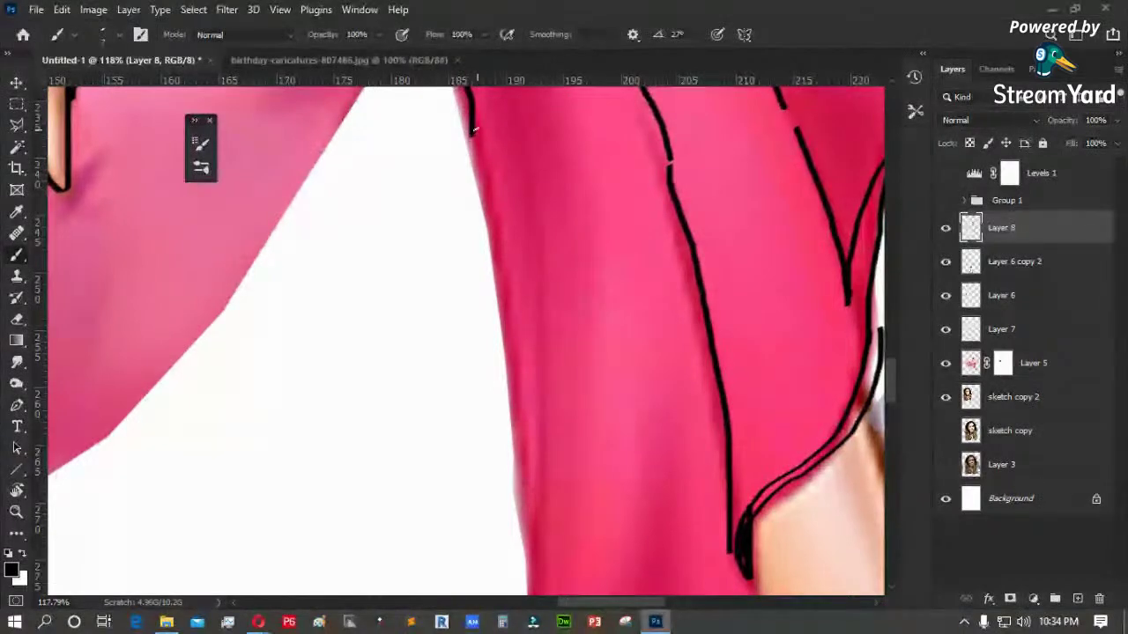
- Outline the skirt's inner edge down from the knee and draw a flared corner with the bottom hem in black
drag(477, 163, 510, 360)
drag(523, 334, 490, 121)
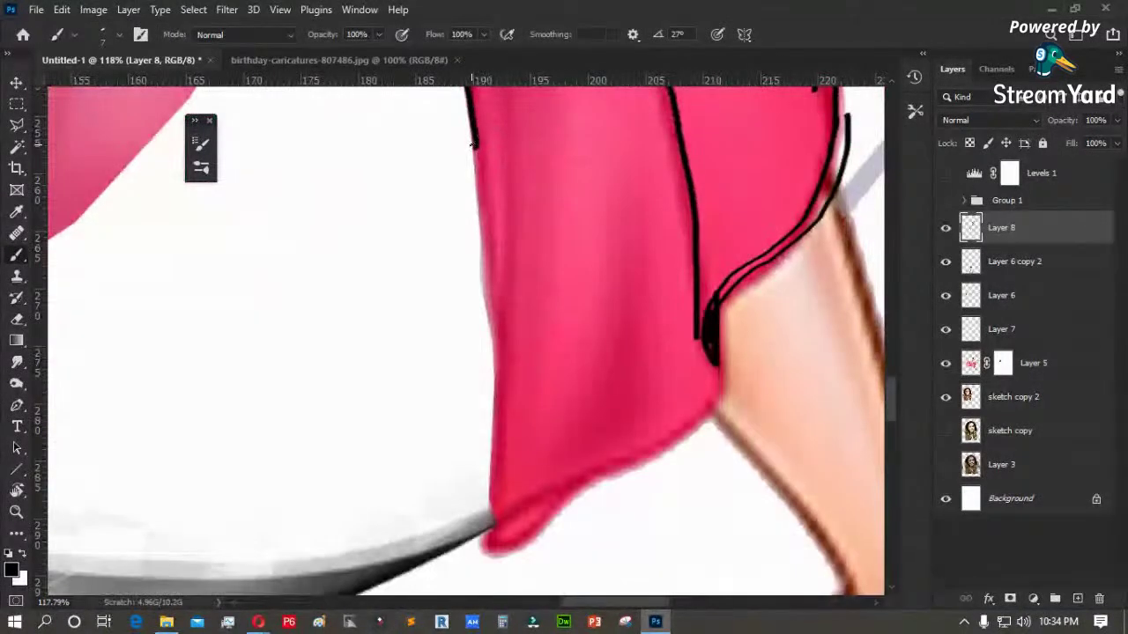
drag(478, 168, 480, 437)
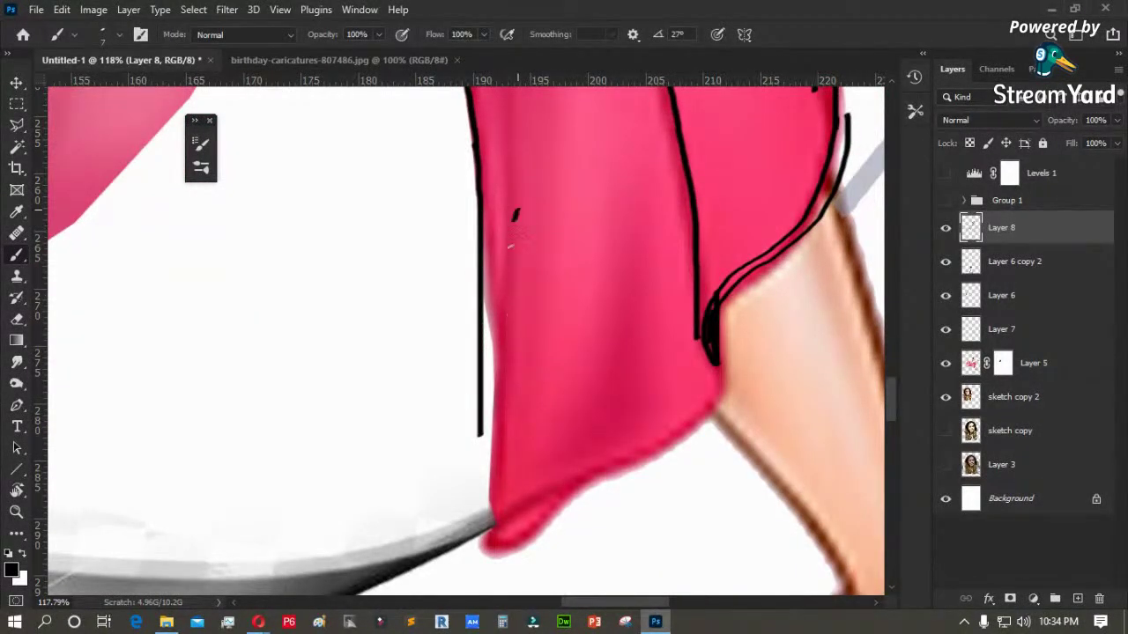
mouse_move(509, 247)
mouse_down()
mouse_move(459, 499)
mouse_move(515, 507)
mouse_move(675, 453)
mouse_move(715, 363)
mouse_move(670, 449)
mouse_move(529, 503)
mouse_move(463, 554)
mouse_up()
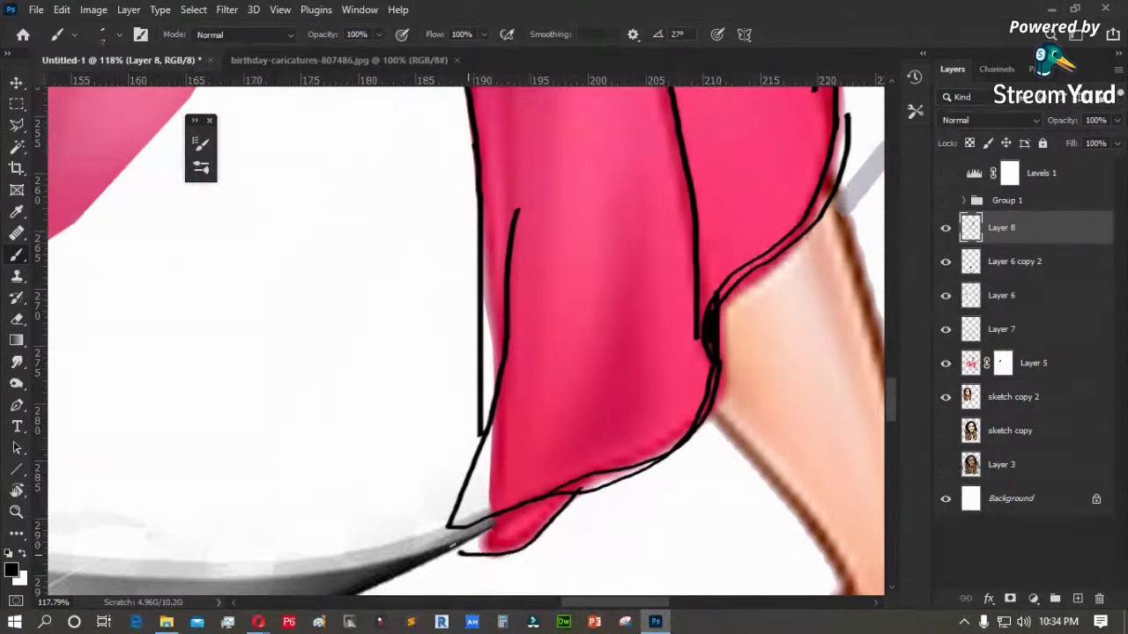
- Sample the skirt's pink and fill the gaps inside its flared corner and inner edge with a soft 25 px brush
key(o)
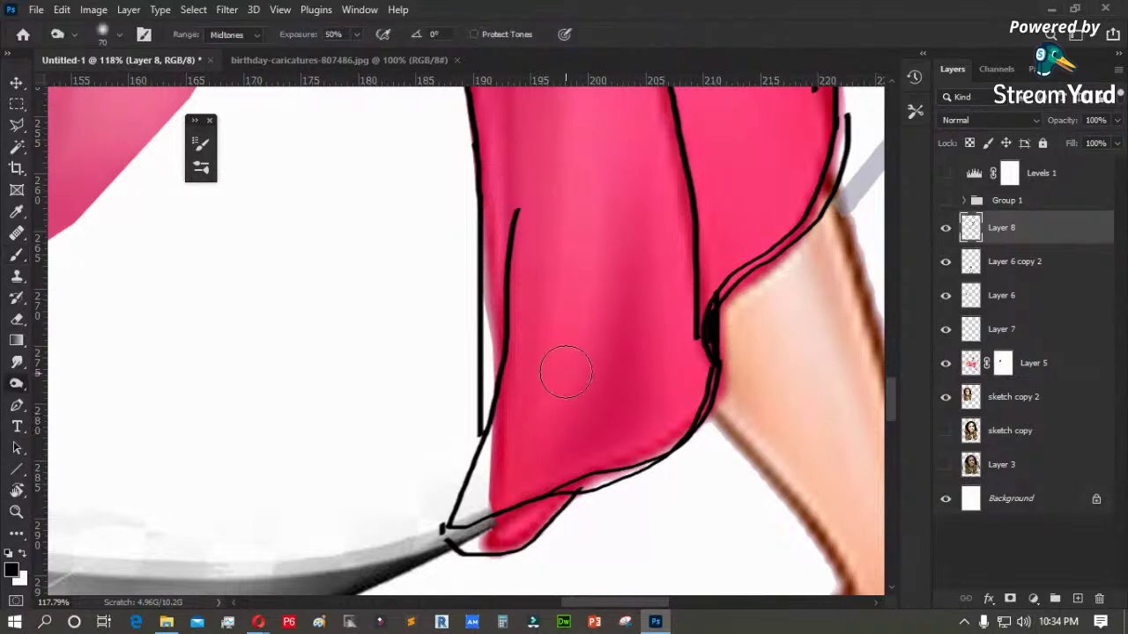
key(i)
click(587, 327)
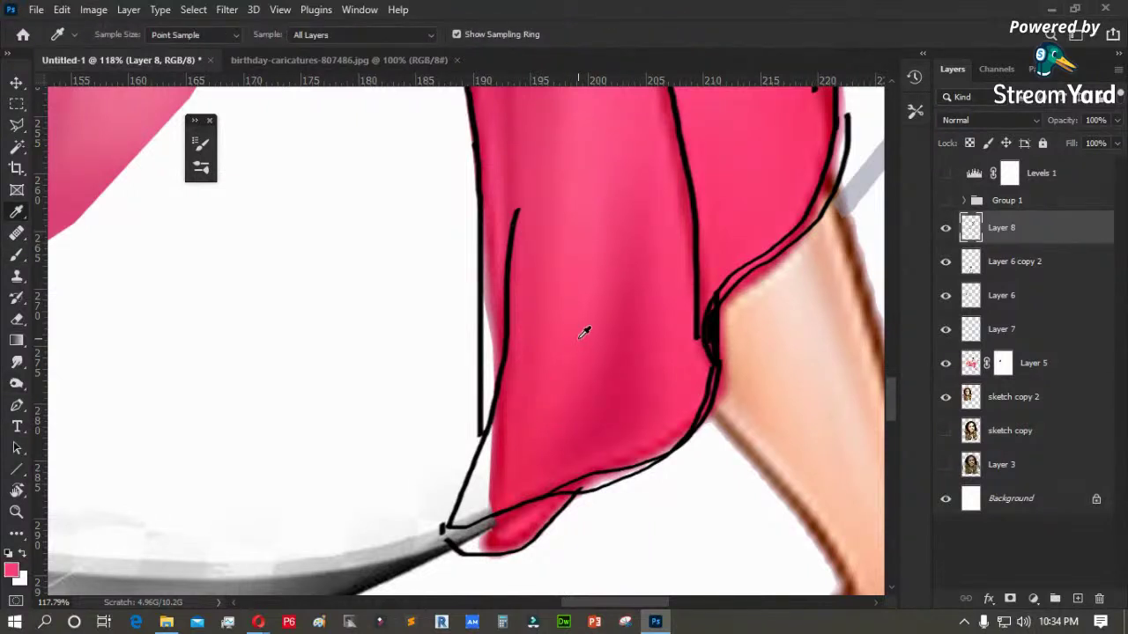
key(b)
right_click(520, 427)
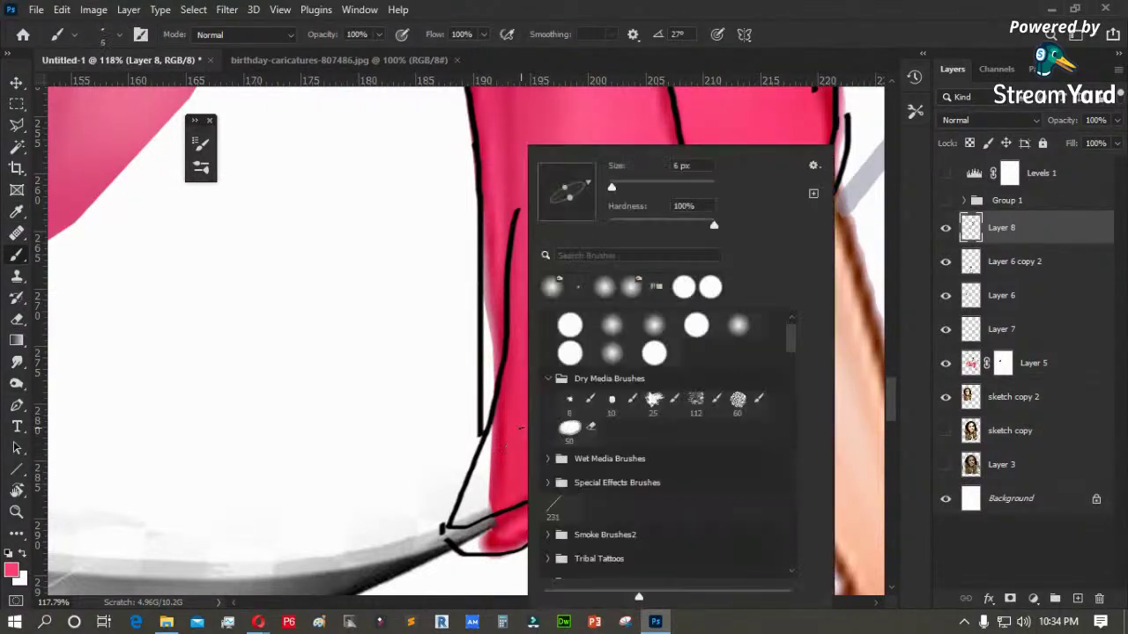
click(606, 289)
key(Return)
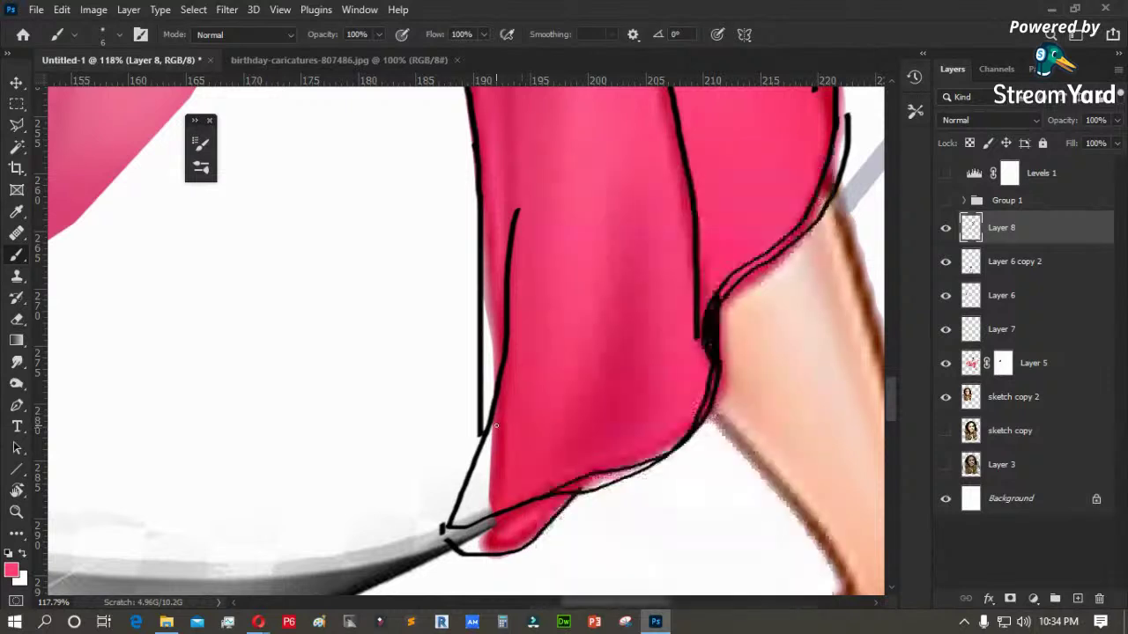
mouse_move(499, 426)
mouse_down()
mouse_move(460, 518)
mouse_move(479, 505)
mouse_move(494, 458)
mouse_up()
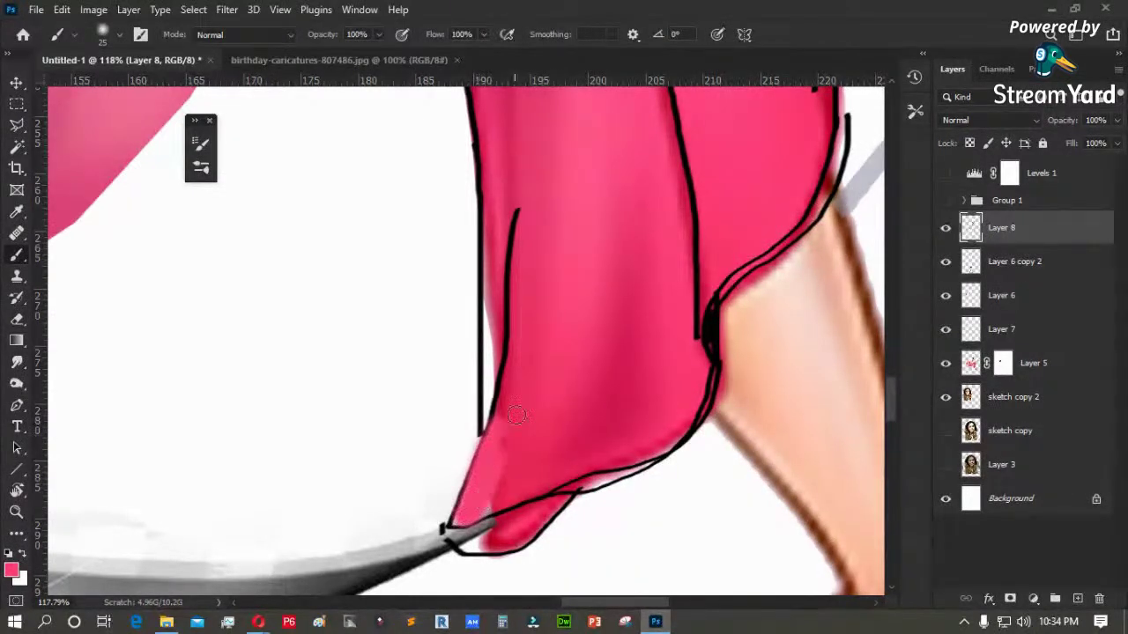
drag(493, 276, 491, 401)
mouse_move(511, 504)
mouse_down()
mouse_move(476, 529)
mouse_move(511, 542)
mouse_move(542, 515)
mouse_up()
- Restore black and thicken the flared corner and bottom hem outlines with a hard round 7 px brush
key(d)
right_click(580, 421)
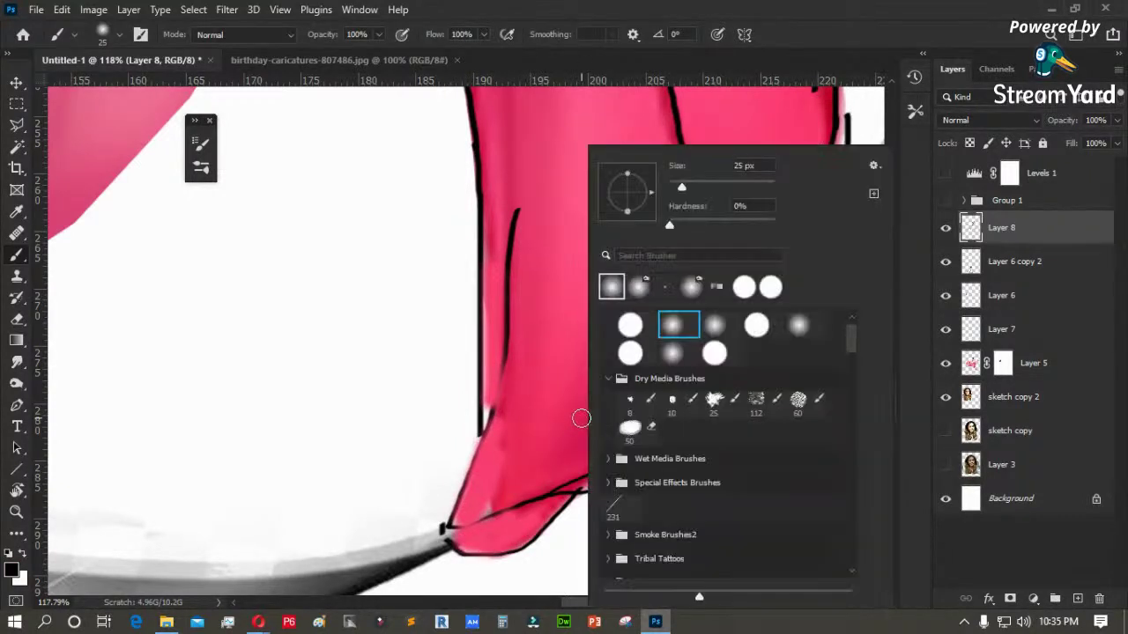
click(633, 326)
click(871, 41)
key(bracketleft)
key(bracketleft)
key(bracketleft)
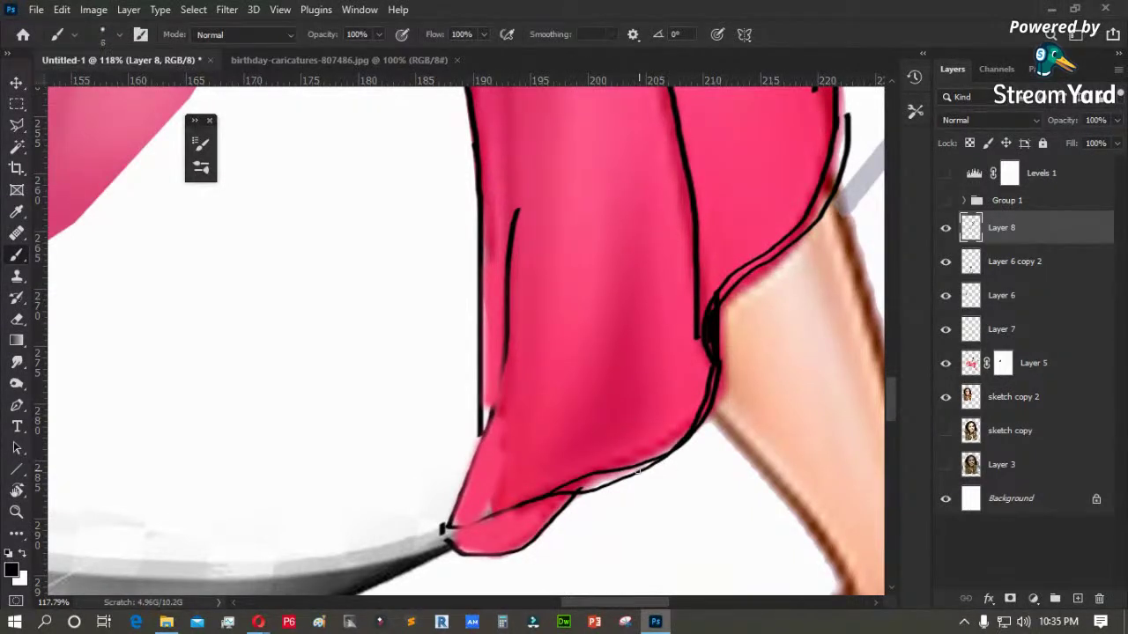
drag(632, 470, 577, 484)
mouse_move(498, 520)
mouse_down()
mouse_move(443, 533)
mouse_move(460, 550)
mouse_move(503, 548)
mouse_move(558, 514)
mouse_up()
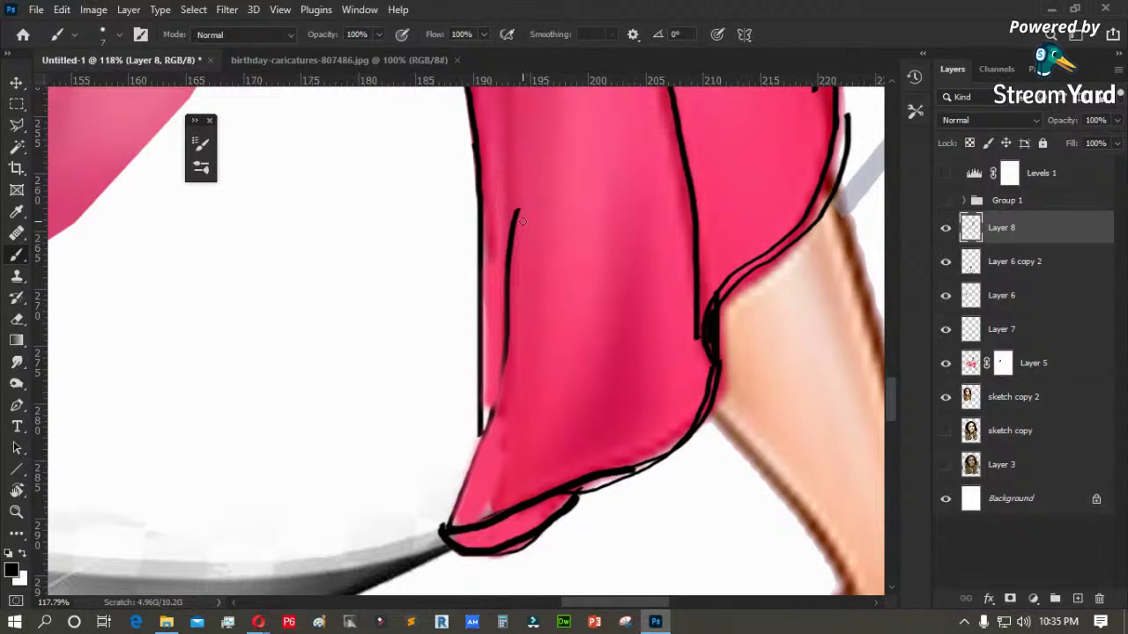
mouse_move(513, 280)
mouse_down()
mouse_move(508, 373)
mouse_move(447, 534)
mouse_up()
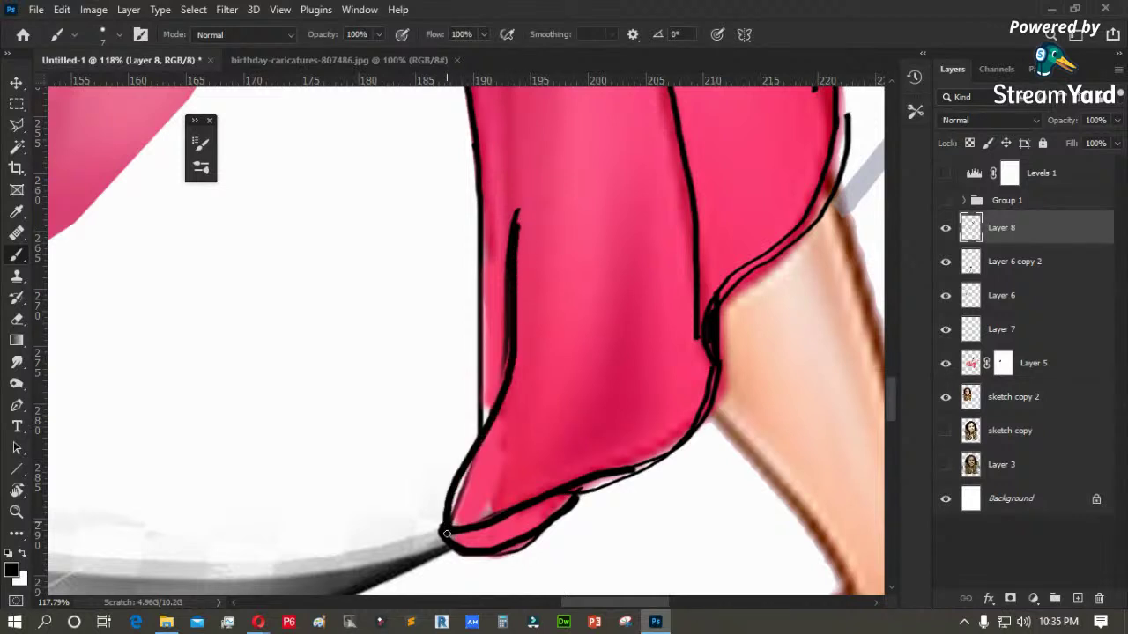
- Outline the back of the lower leg, the heel and the sole down to the shoe in black
drag(647, 382, 357, 164)
mouse_move(424, 201)
mouse_down()
mouse_move(502, 285)
mouse_move(566, 393)
mouse_up()
scroll(520, 372, down, 3)
scroll(520, 372, right, 2)
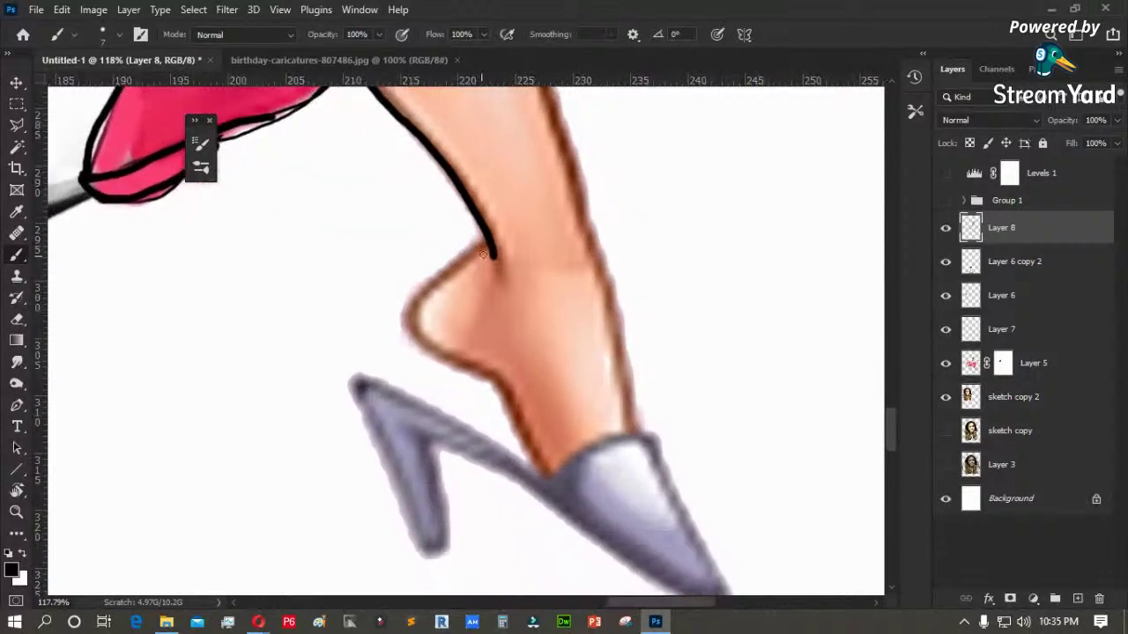
mouse_move(419, 345)
mouse_down()
mouse_move(513, 407)
mouse_move(544, 470)
mouse_move(494, 315)
mouse_up()
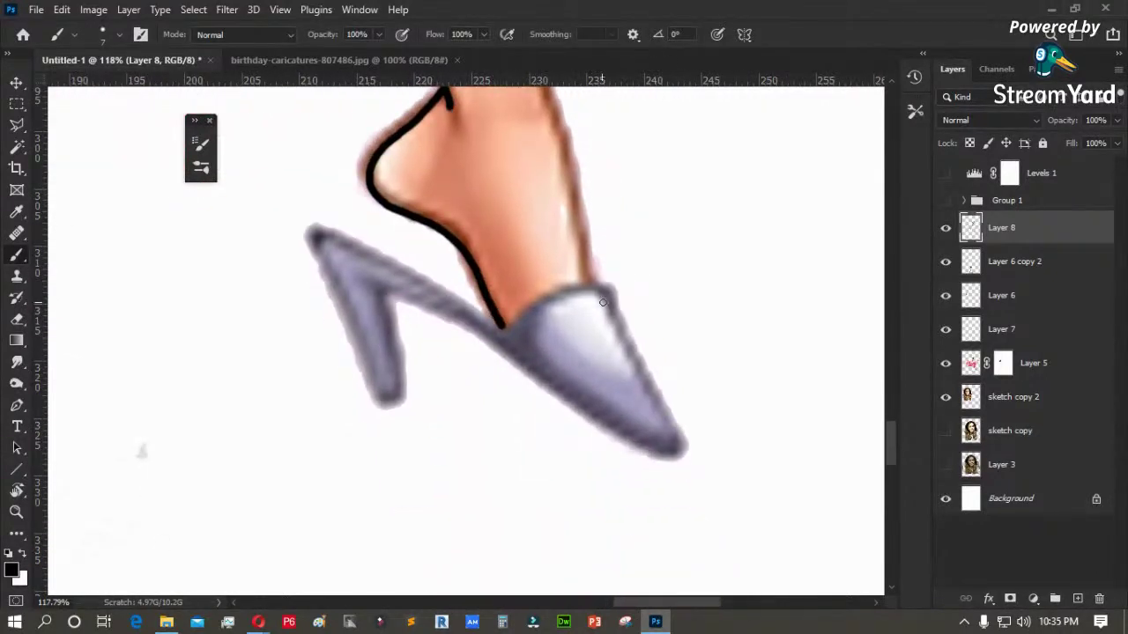
- Outline the lower foot's high-heeled shoe and the front edge of the lower leg in black
mouse_move(595, 287)
mouse_down()
mouse_move(548, 294)
mouse_move(495, 328)
mouse_move(370, 247)
mouse_move(313, 234)
mouse_move(390, 402)
mouse_move(405, 403)
mouse_move(315, 269)
mouse_up()
mouse_move(407, 402)
mouse_down()
mouse_move(393, 314)
mouse_move(542, 381)
mouse_move(661, 462)
mouse_move(685, 423)
mouse_move(627, 319)
mouse_up()
mouse_move(513, 347)
mouse_down()
mouse_move(625, 428)
mouse_move(676, 450)
mouse_up()
mouse_move(563, 253)
mouse_down()
mouse_move(500, 422)
mouse_move(513, 382)
mouse_move(455, 160)
mouse_move(476, 284)
mouse_move(524, 415)
mouse_move(427, 112)
mouse_move(453, 254)
mouse_move(502, 379)
mouse_up()
- Outline the upper edge of the dress's thigh in black from the resting hand to the knee
key(ctrl+0)
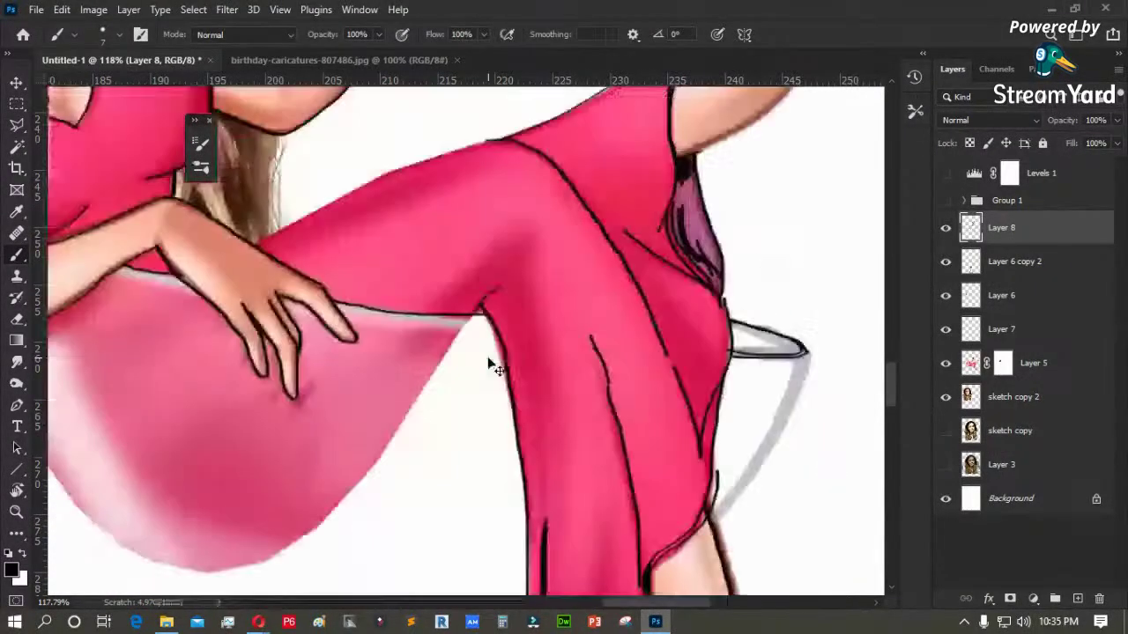
key(z)
drag(380, 274, 536, 394)
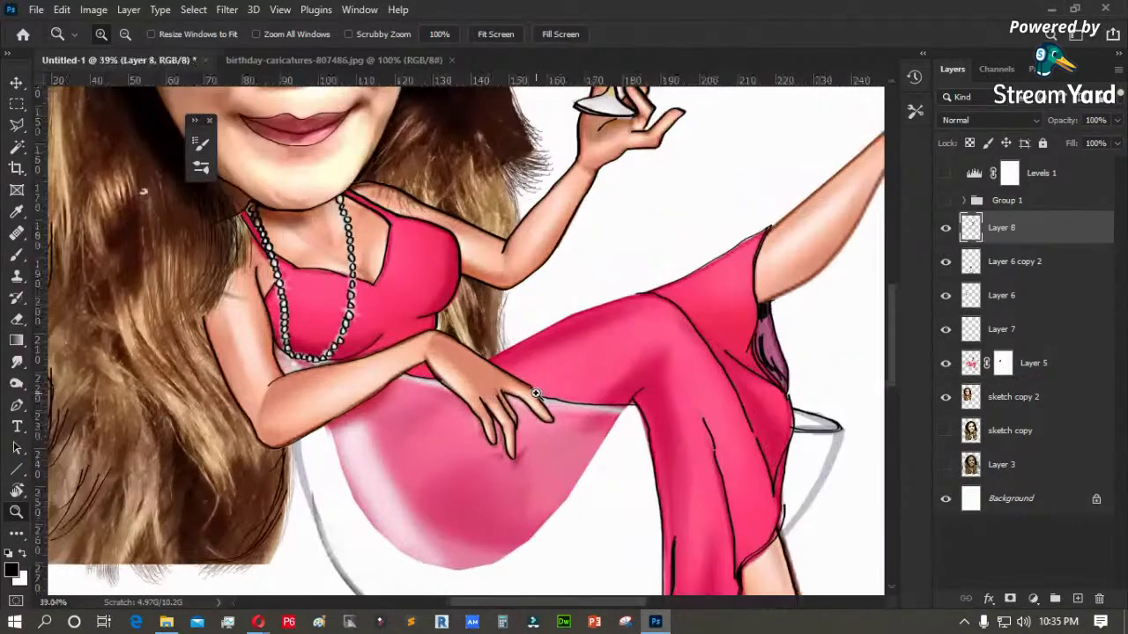
drag(599, 368, 537, 270)
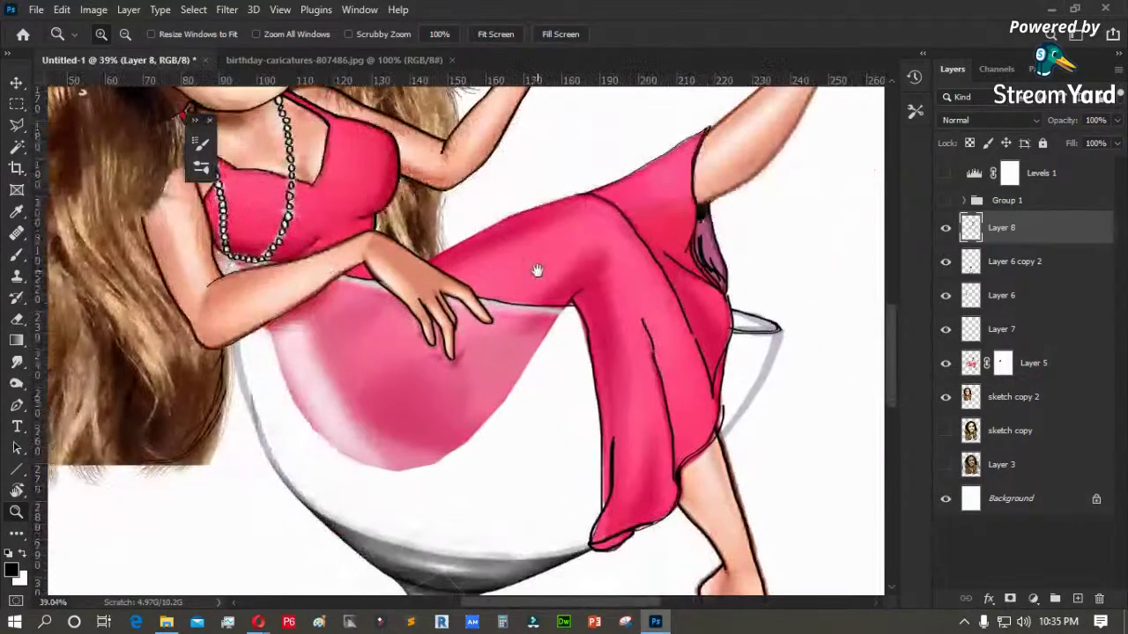
drag(608, 203, 335, 297)
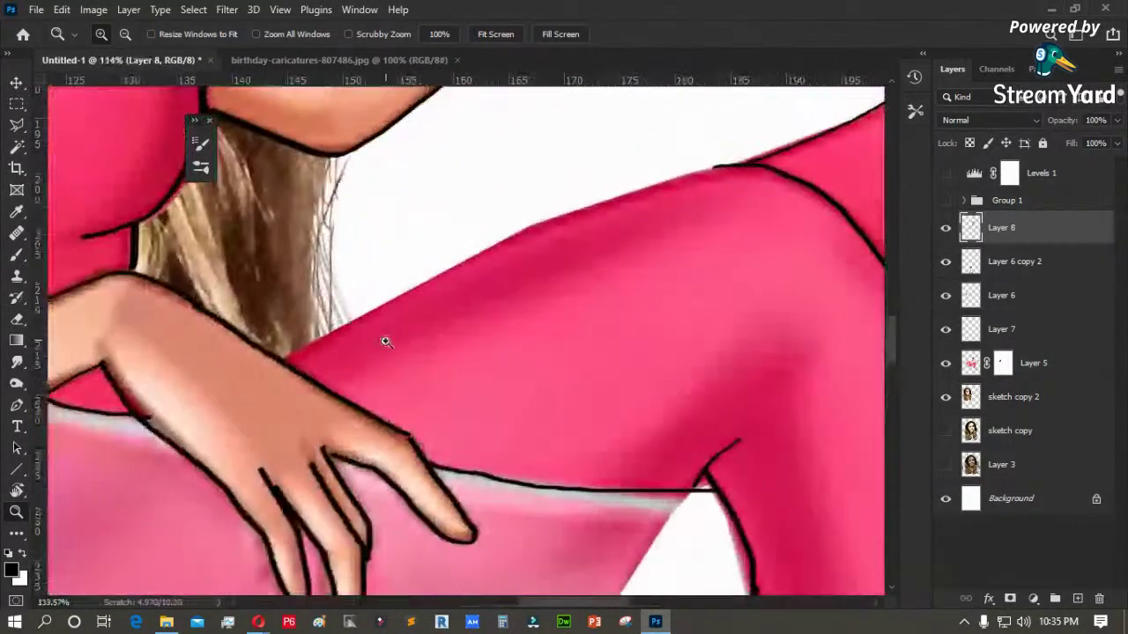
key(b)
mouse_move(289, 357)
mouse_down()
mouse_move(528, 226)
mouse_move(688, 174)
mouse_up()
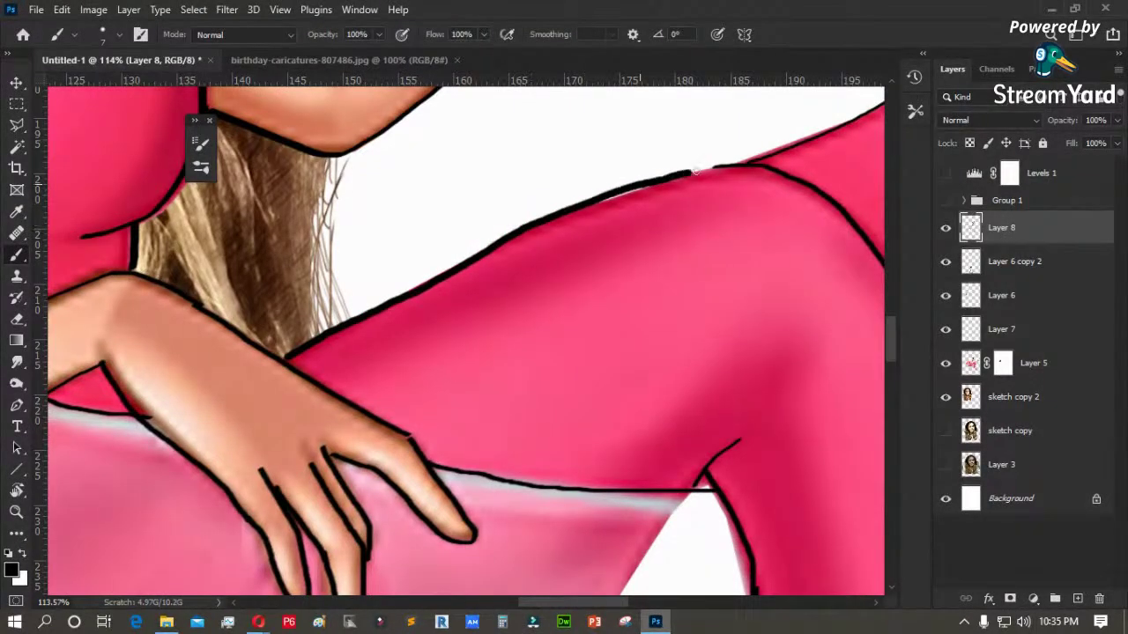
- Outline the pink liquid's curved edge in black from behind the knee around to the resting forearm
drag(616, 421, 535, 141)
drag(451, 405, 521, 253)
drag(633, 138, 574, 231)
drag(638, 152, 533, 312)
mouse_move(500, 366)
mouse_down()
mouse_move(435, 458)
mouse_move(367, 523)
mouse_move(629, 387)
mouse_move(530, 429)
mouse_move(417, 430)
mouse_move(341, 405)
mouse_move(220, 312)
mouse_move(531, 466)
mouse_up()
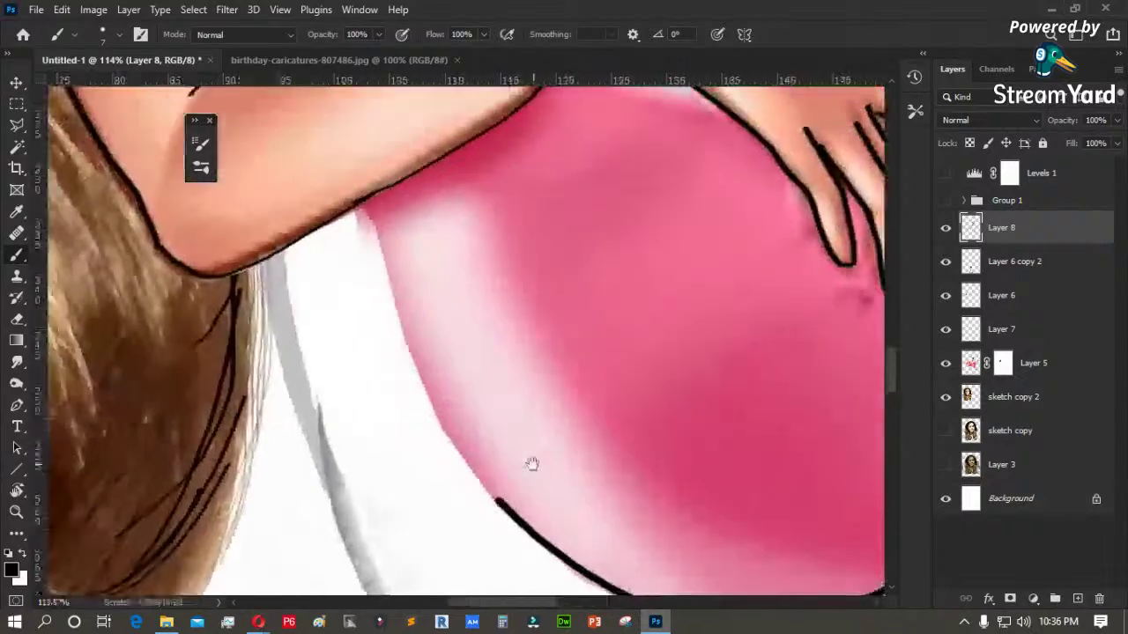
mouse_move(370, 220)
mouse_down()
mouse_move(443, 413)
mouse_move(501, 504)
mouse_up()
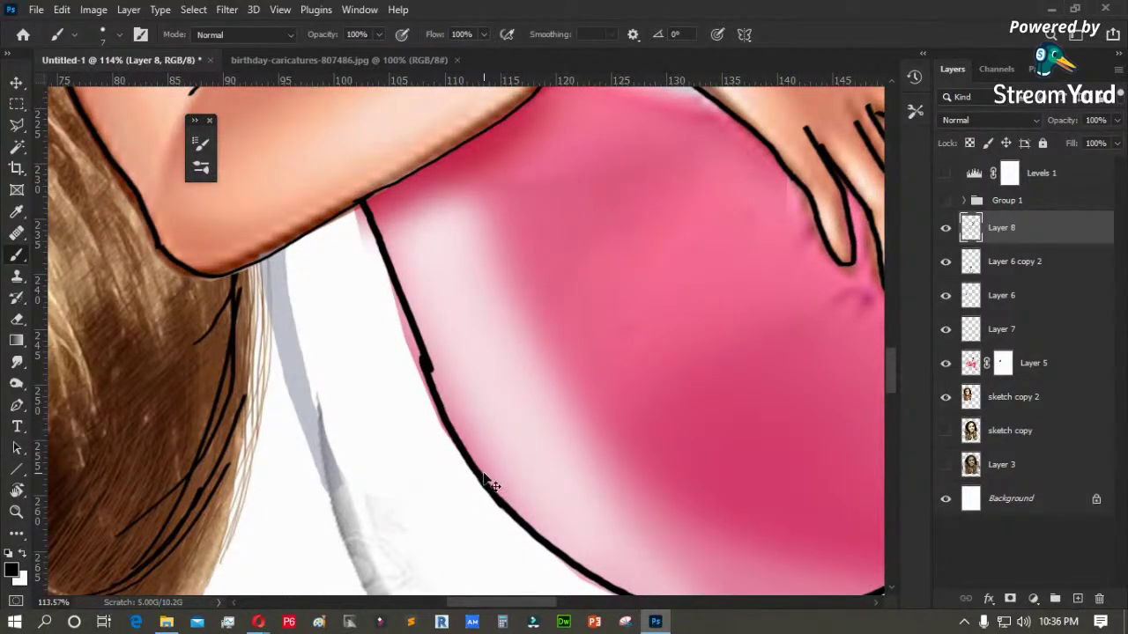
key(ctrl+0)
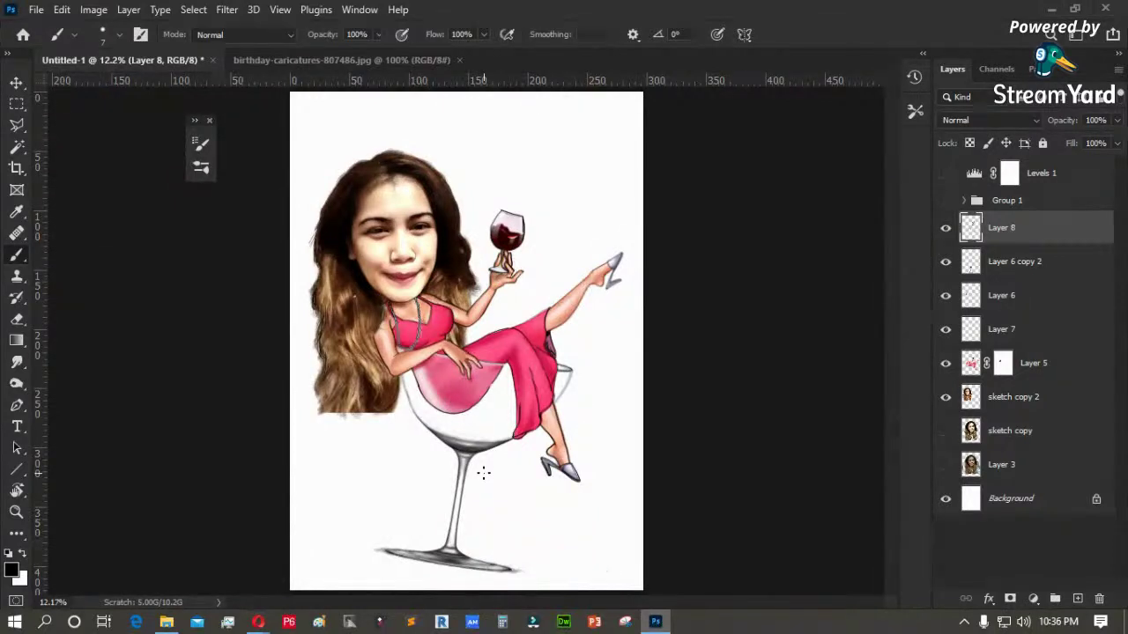
key(z)
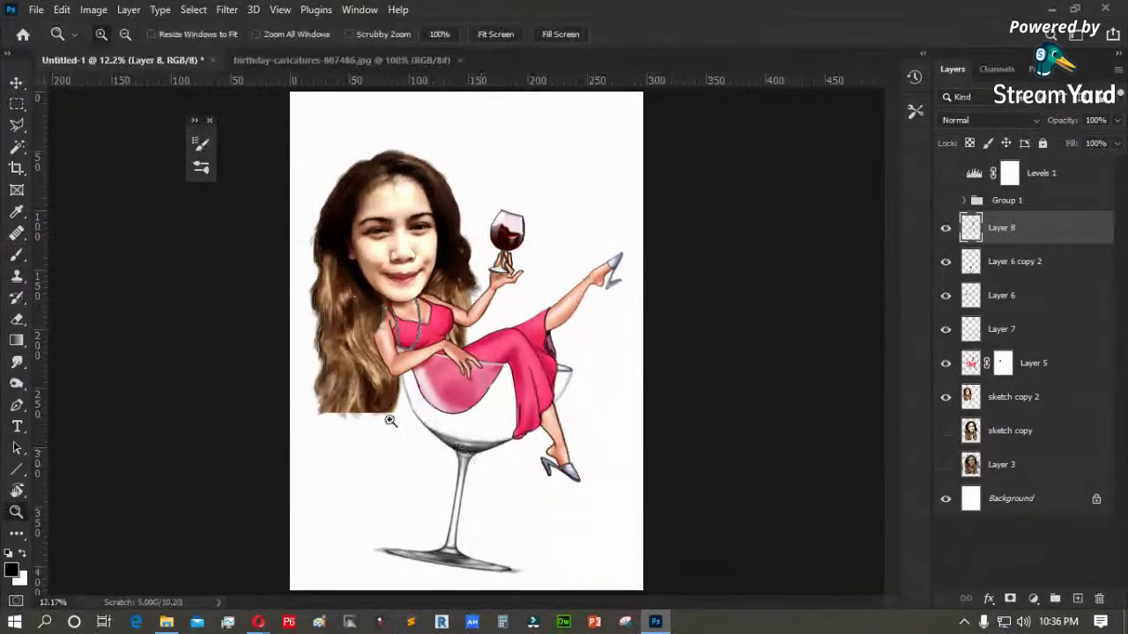
- Identify the layer holding the woman's hair and make "sketch copy 2" the active layer
click(946, 398)
click(946, 397)
drag(313, 381, 448, 453)
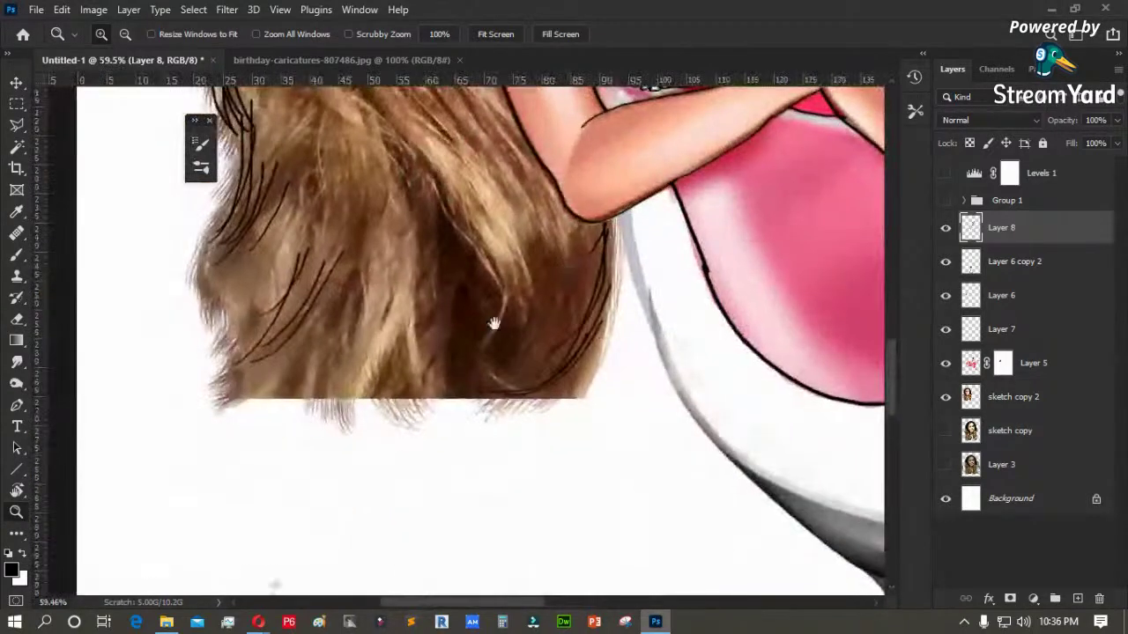
click(999, 406)
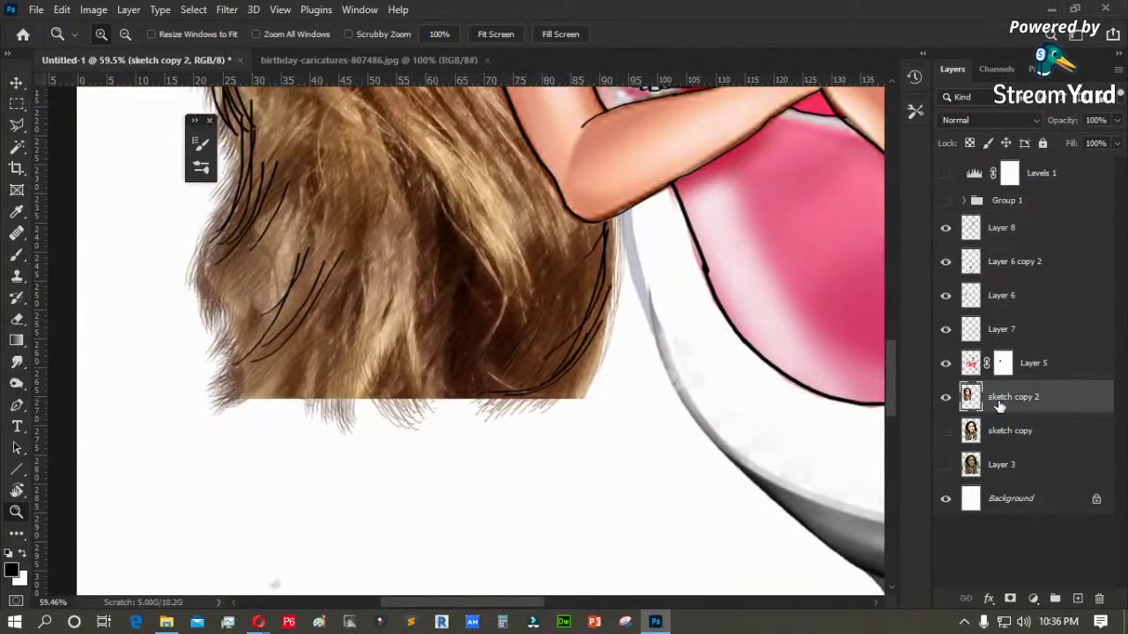
click(947, 397)
click(193, 8)
mouse_move(226, 9)
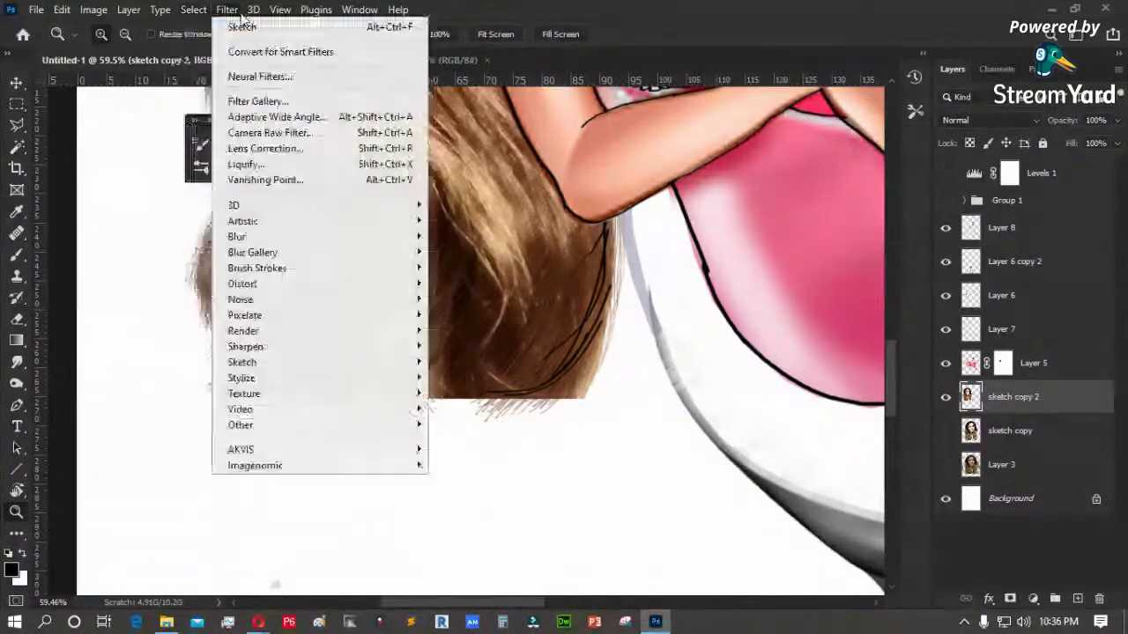
click(253, 164)
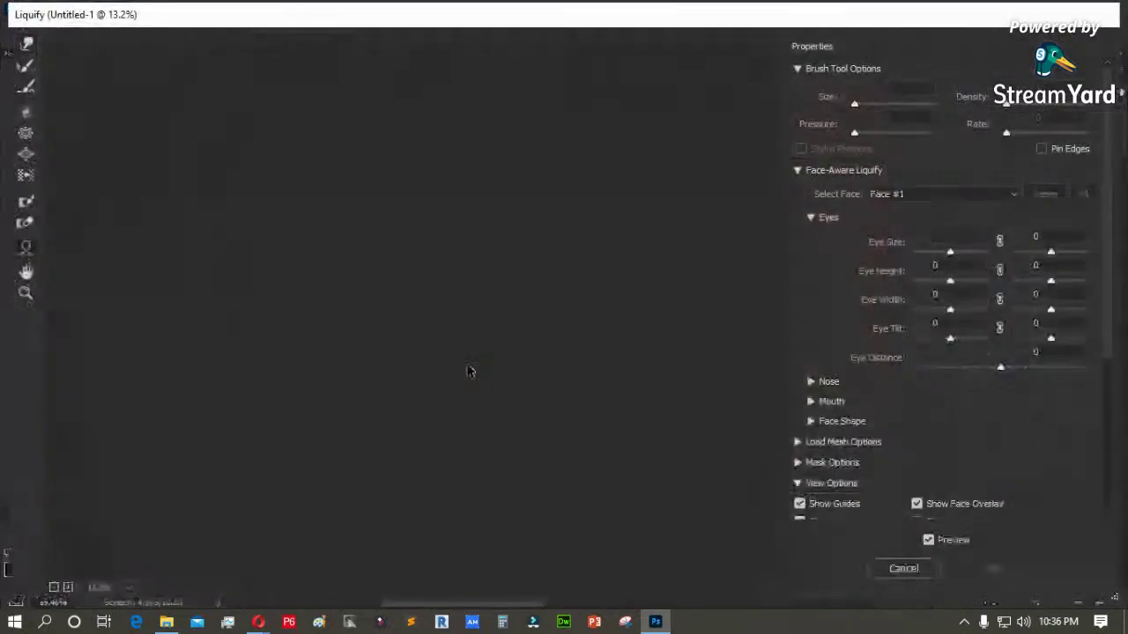
click(27, 44)
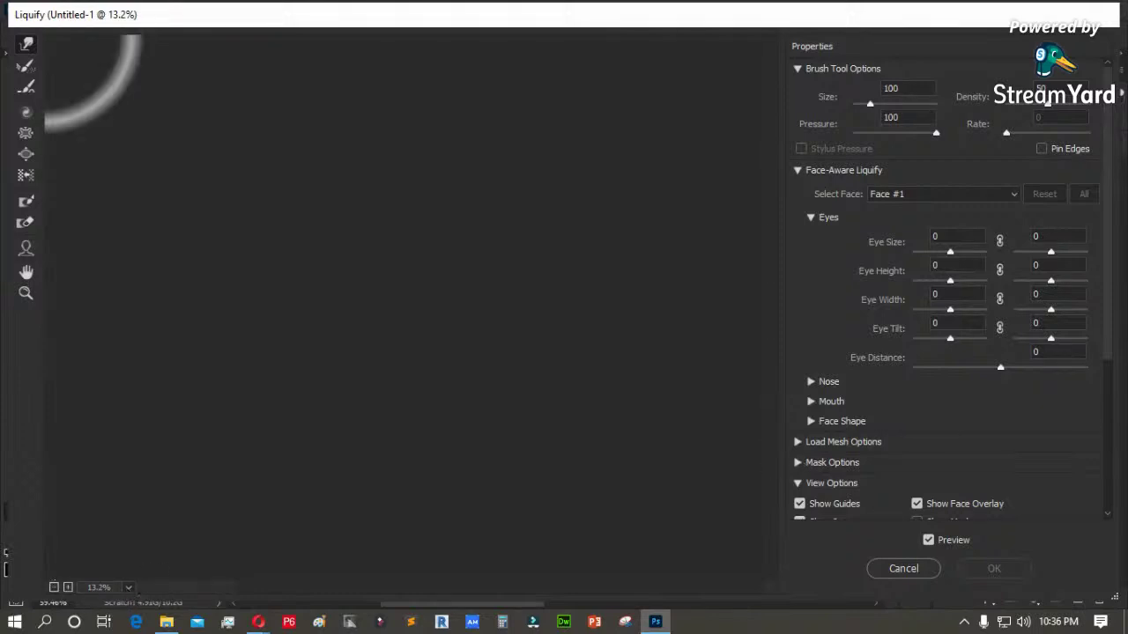
click(128, 586)
click(127, 569)
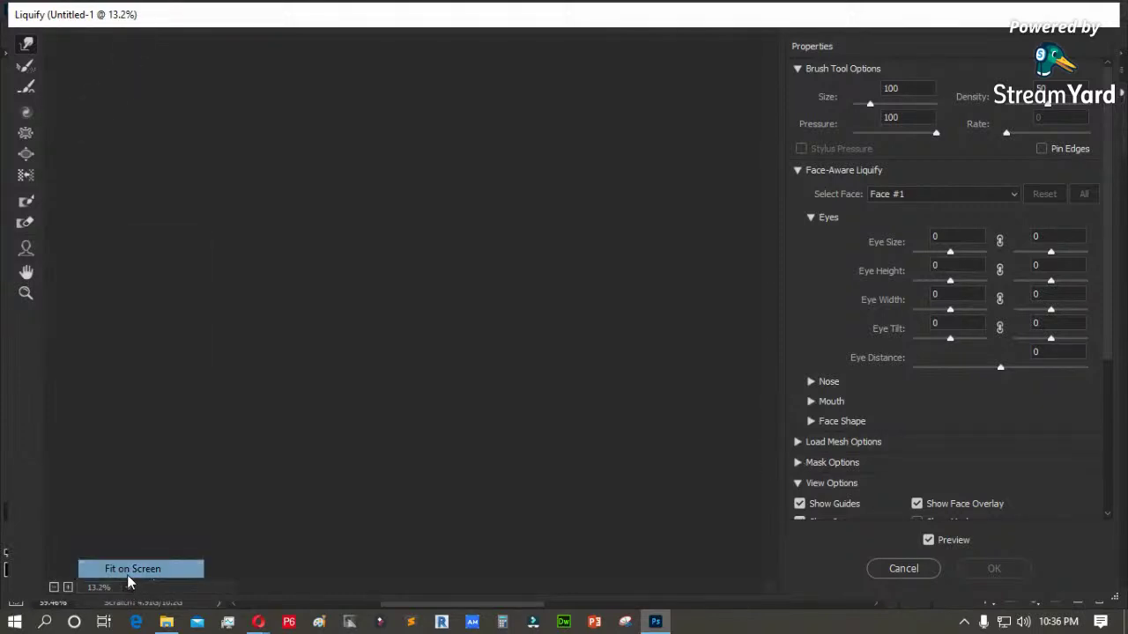
click(128, 589)
click(131, 550)
click(131, 589)
click(133, 532)
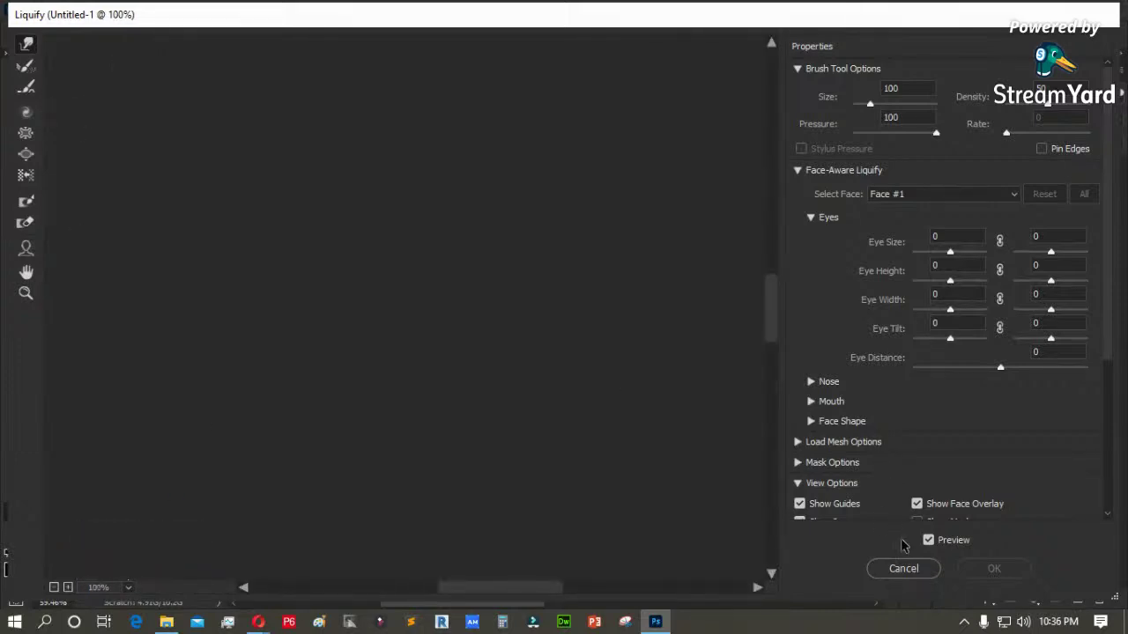
click(904, 568)
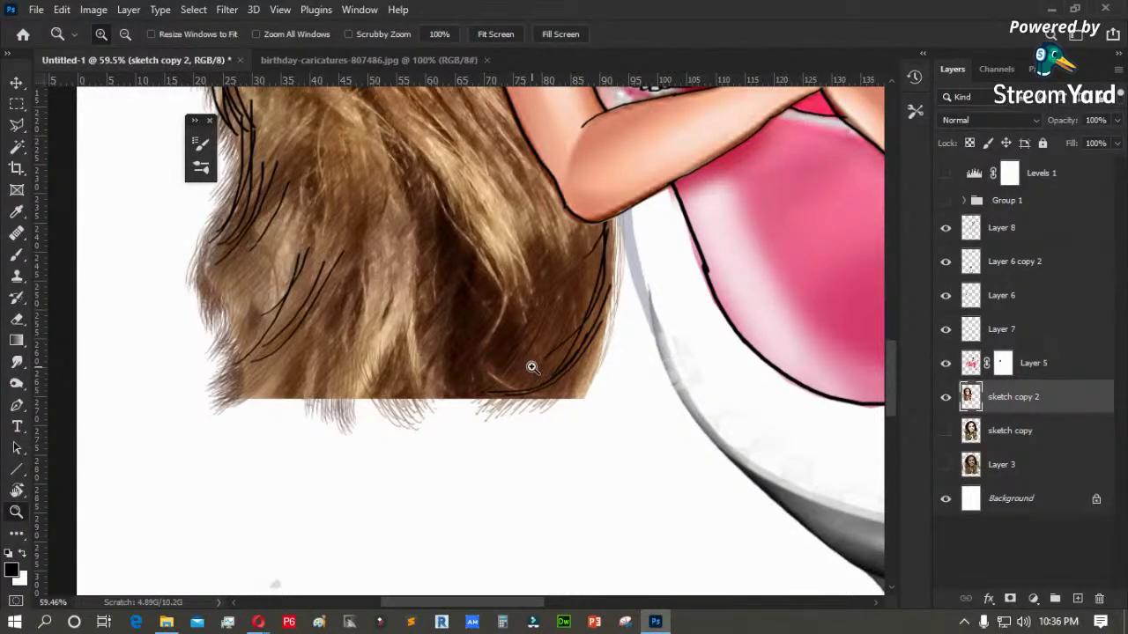
- Lasso the lower part of the hair and distort it so both sides taper inward toward the ends, then clear the selection
key(l)
key(m)
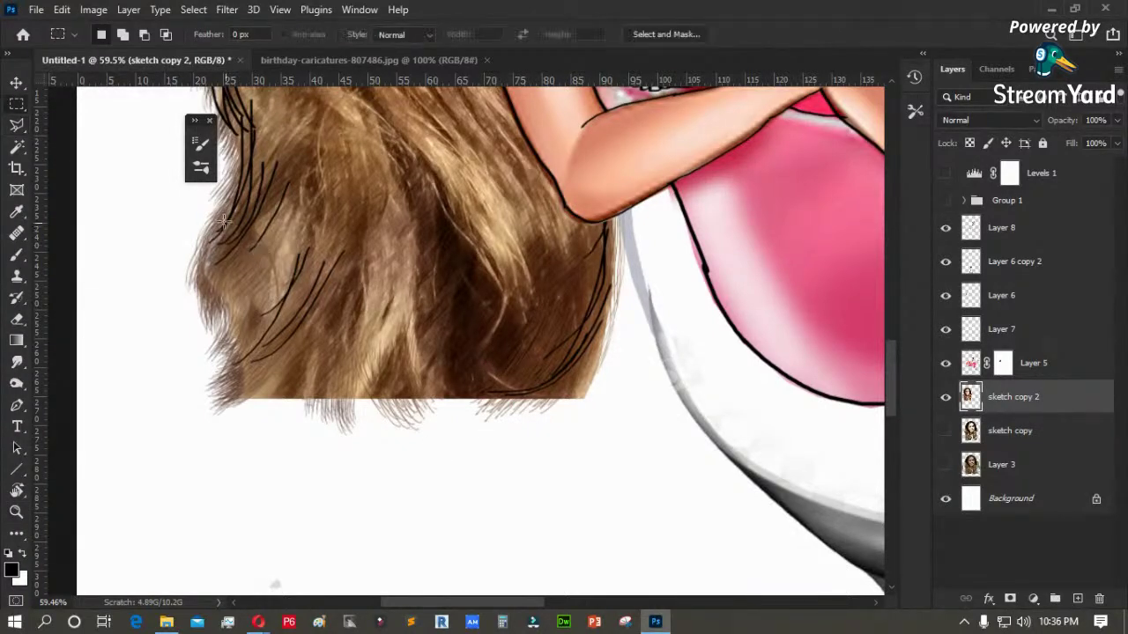
key(l)
click(596, 440)
click(630, 352)
click(623, 255)
click(431, 119)
click(291, 136)
click(162, 204)
click(138, 297)
click(138, 377)
click(223, 441)
click(497, 501)
double_click(598, 471)
key(ctrl+t)
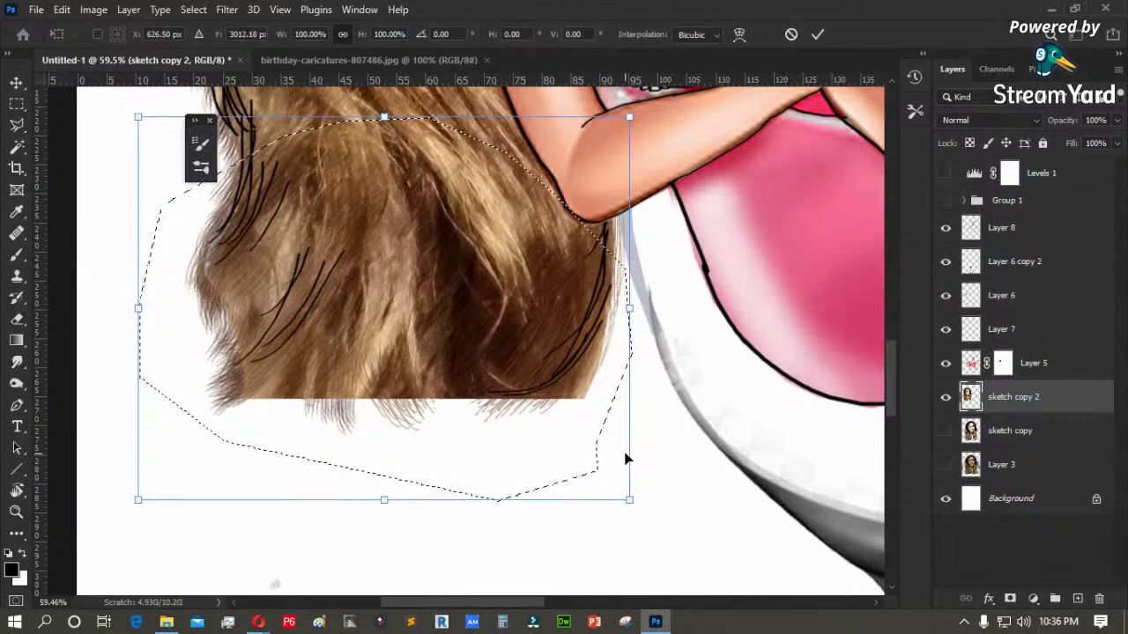
right_click(392, 302)
click(436, 363)
drag(628, 499, 514, 499)
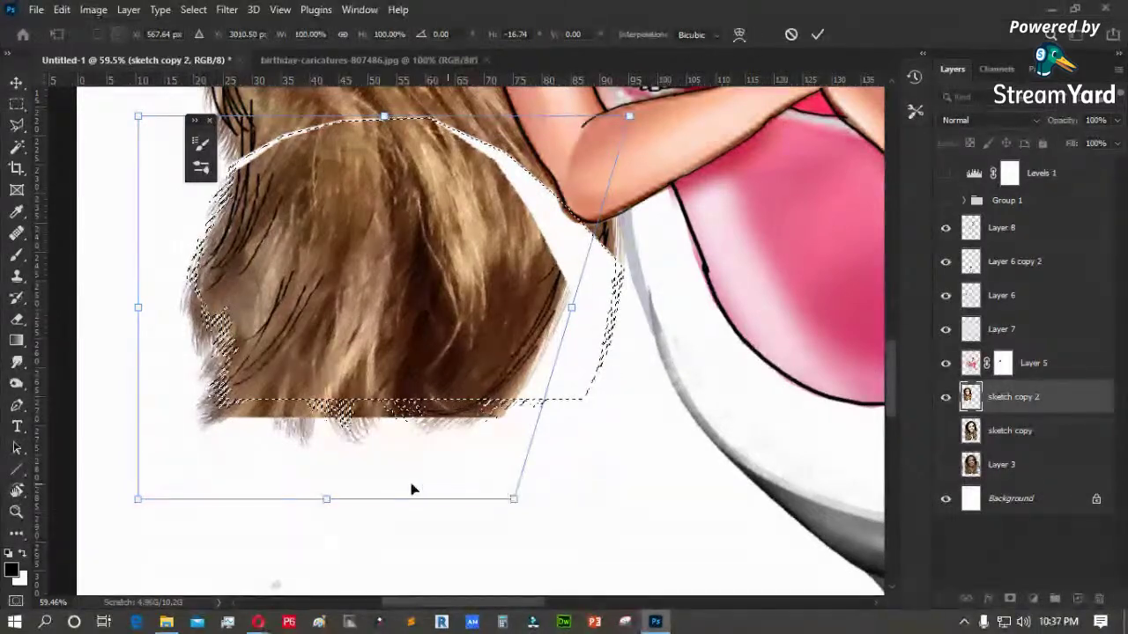
drag(139, 498, 210, 513)
drag(375, 296, 373, 270)
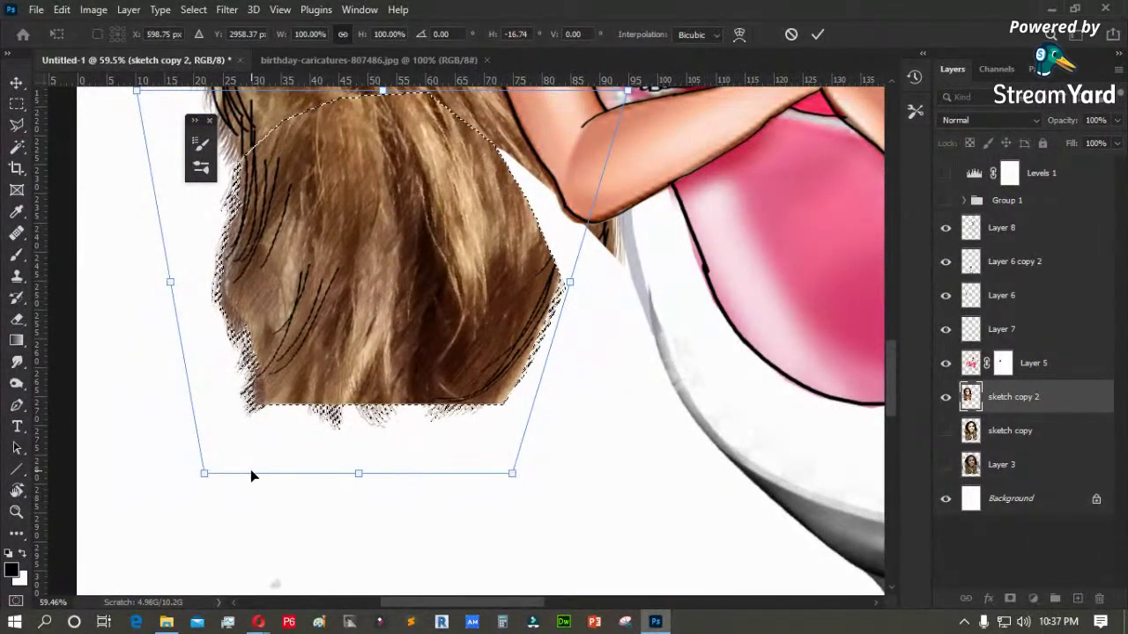
drag(204, 472, 253, 474)
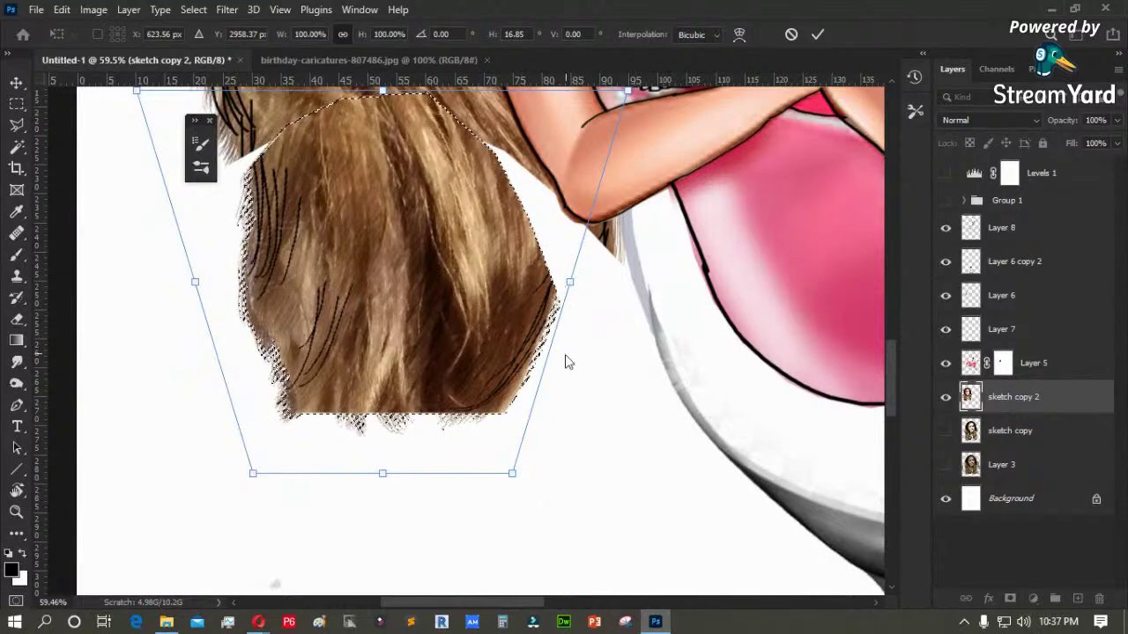
drag(511, 473, 550, 473)
key(Return)
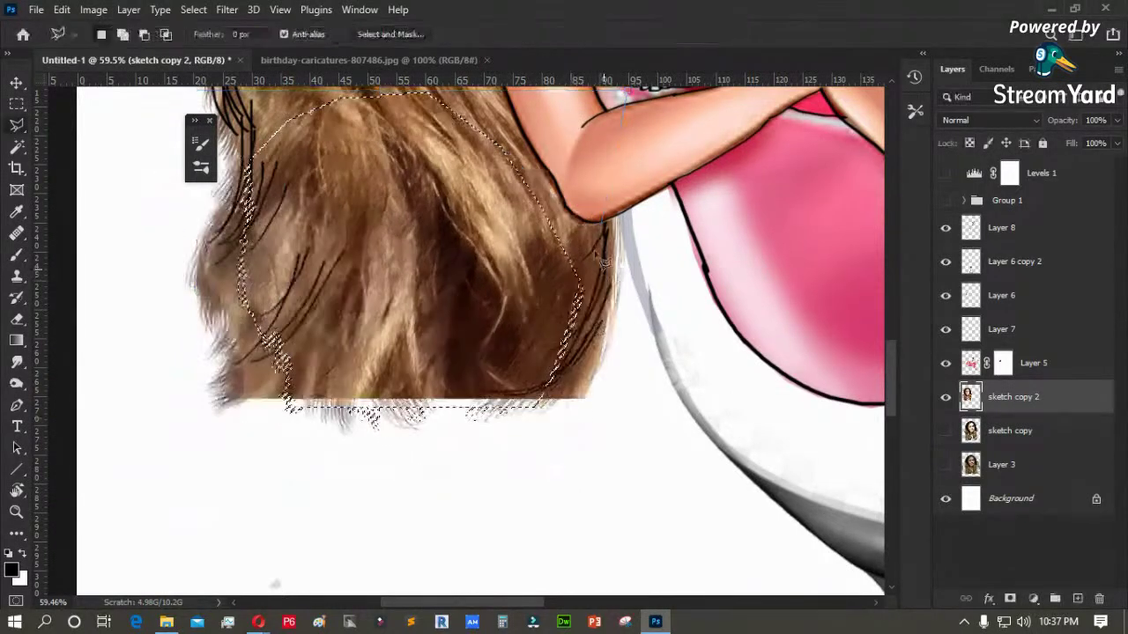
key(ctrl+d)
- Clone nearby hair over the white gap beside the resting elbow left by the tapering
key(s)
alt+click(529, 300)
mouse_move(550, 269)
mouse_down()
mouse_move(544, 196)
mouse_move(523, 156)
mouse_move(542, 214)
mouse_move(564, 232)
mouse_move(548, 174)
mouse_up()
alt+click(546, 307)
drag(576, 244, 577, 300)
mouse_move(578, 238)
mouse_down()
mouse_move(568, 314)
mouse_move(603, 239)
mouse_move(566, 287)
mouse_up()
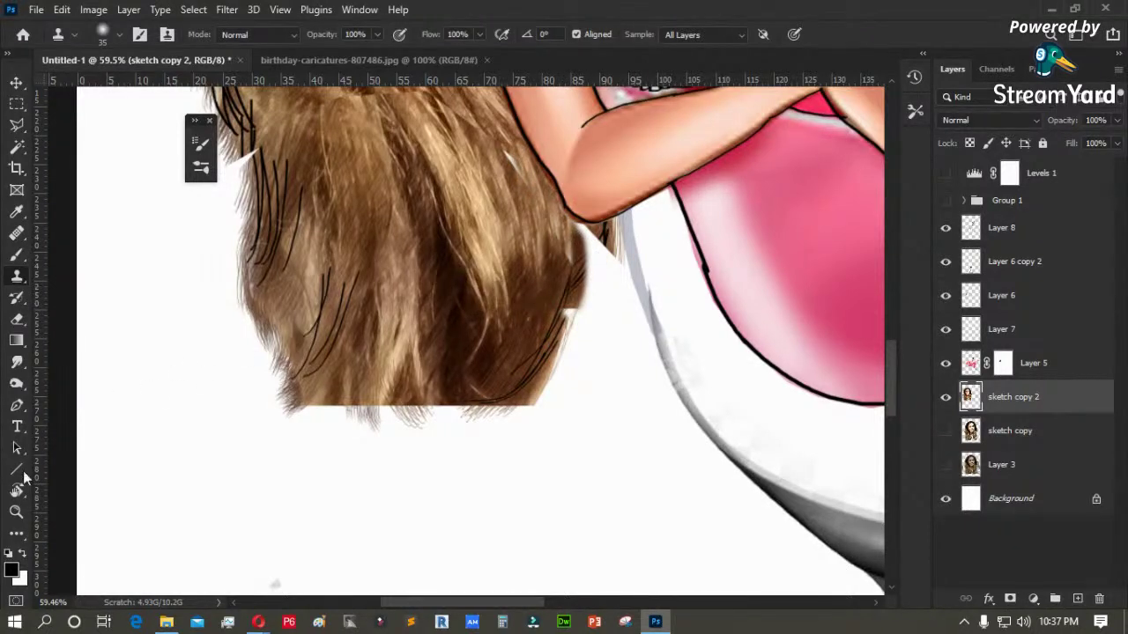
- Smudge at 100% strength to pull strands of hair down past the straight-cut lower edge
click(16, 363)
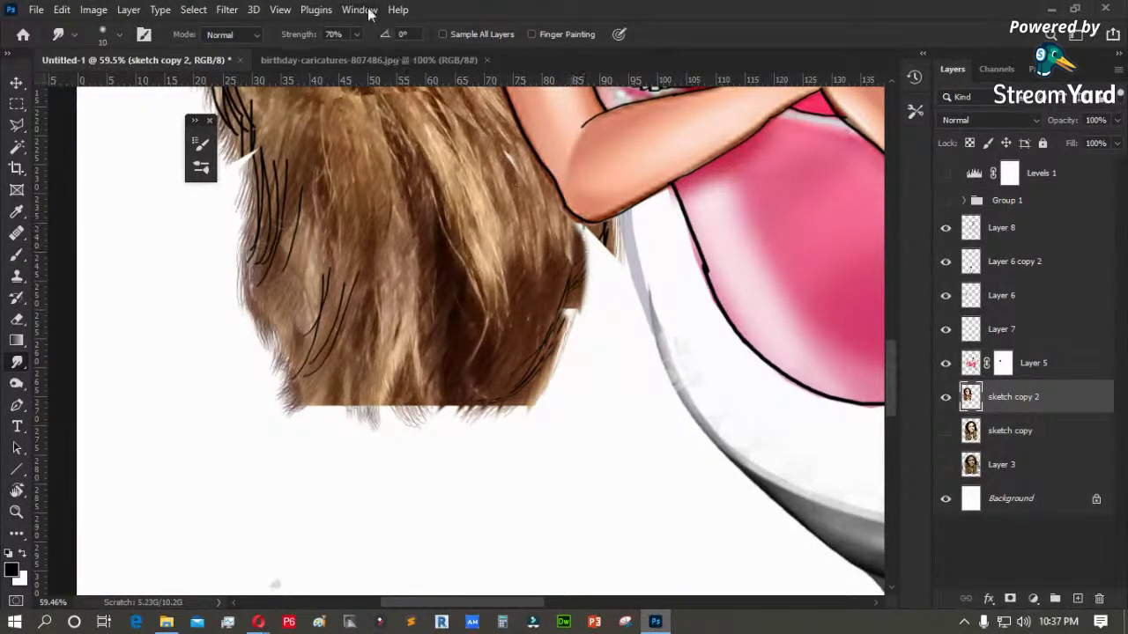
click(355, 34)
drag(325, 349, 268, 447)
drag(356, 374, 297, 448)
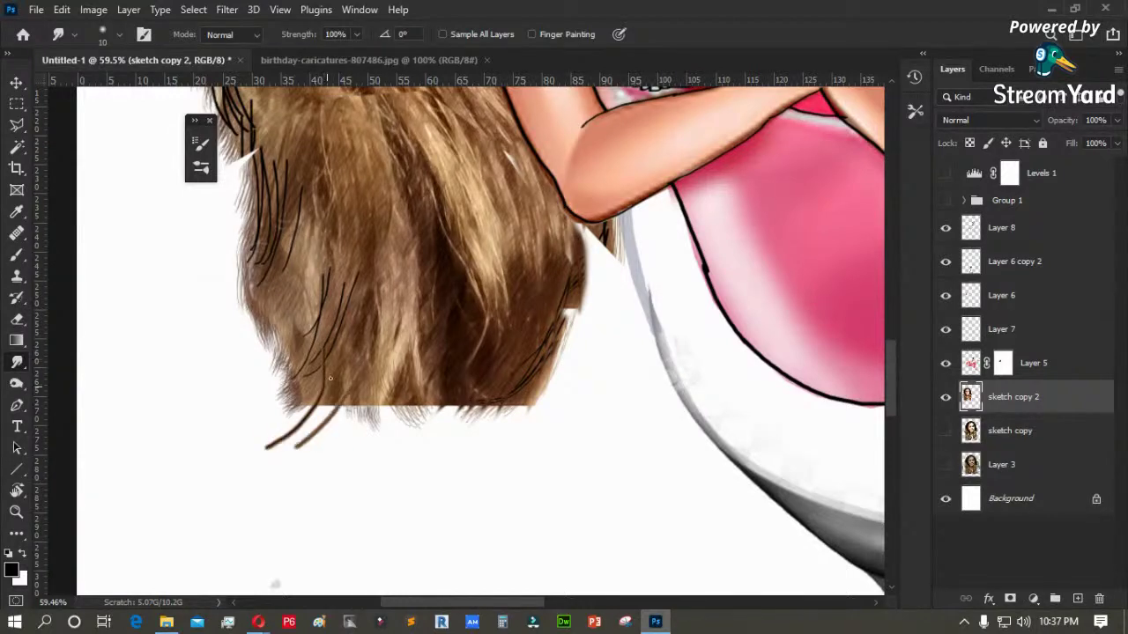
mouse_move(427, 362)
mouse_down()
mouse_move(361, 450)
mouse_move(370, 432)
mouse_up()
drag(401, 379, 333, 441)
mouse_move(502, 319)
mouse_down()
mouse_move(421, 431)
mouse_move(438, 383)
mouse_move(432, 448)
mouse_up()
drag(526, 352, 472, 439)
- Smudge strands along the hair's edge from beneath the elbow around to the adjoining lower corner
drag(575, 280, 556, 368)
drag(576, 254, 583, 353)
drag(603, 226, 596, 319)
mouse_move(600, 233)
mouse_down()
mouse_move(592, 321)
mouse_move(553, 367)
mouse_up()
drag(589, 255, 555, 385)
drag(560, 321, 501, 426)
drag(541, 353, 461, 453)
drag(527, 374, 434, 461)
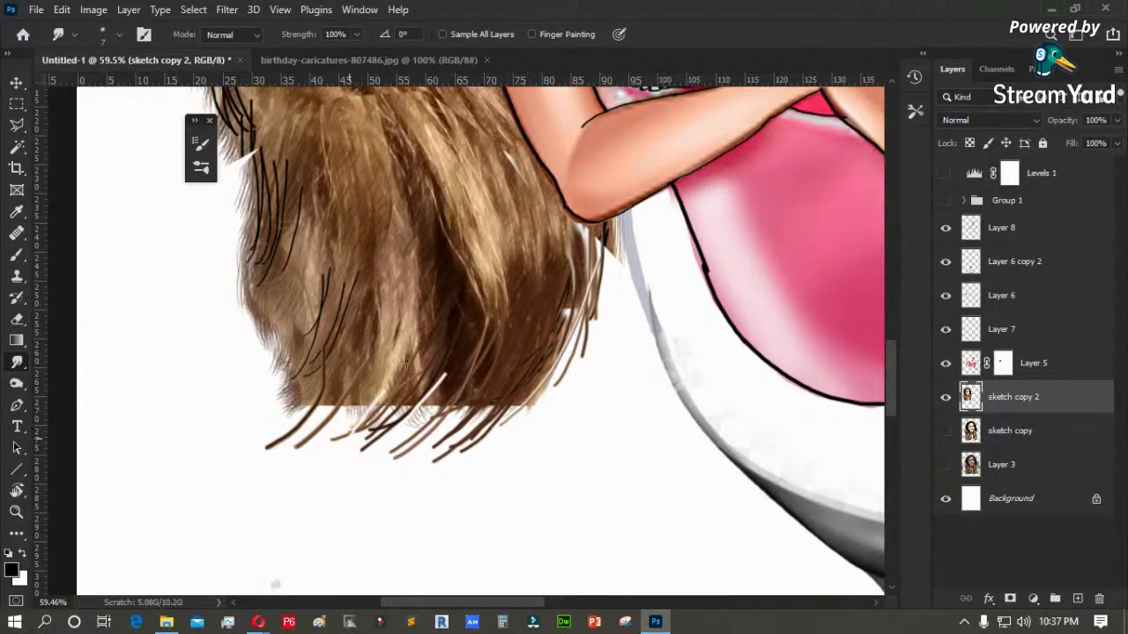
- Smudge additional slanted strands across the full width of the hair's lower ends
drag(369, 320, 319, 437)
drag(355, 352, 298, 430)
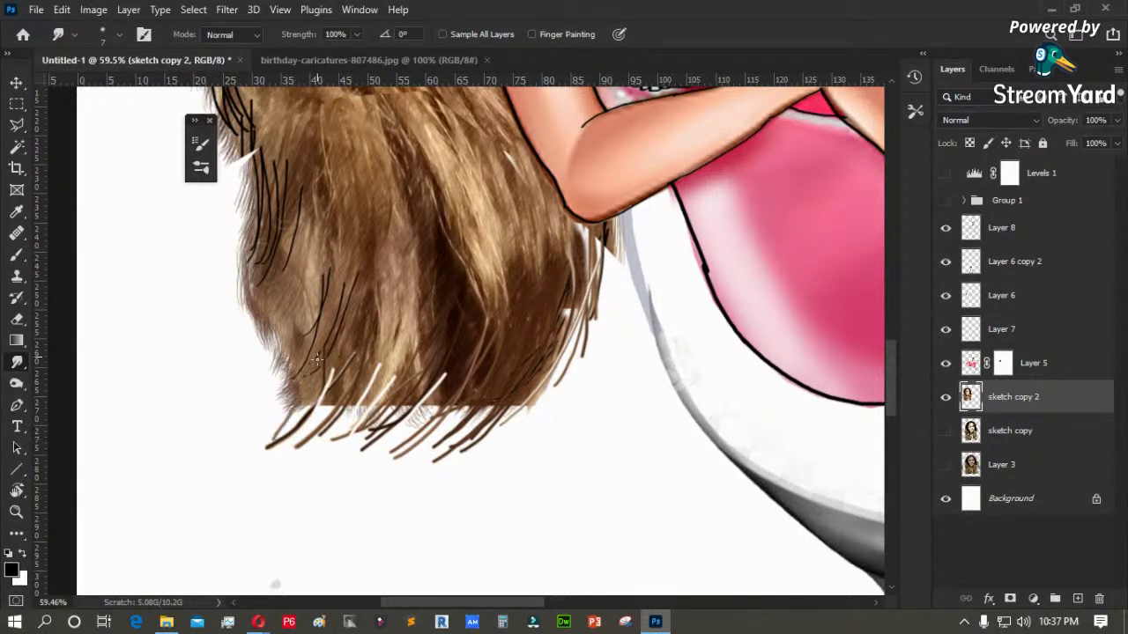
mouse_move(346, 360)
mouse_down()
mouse_move(278, 435)
mouse_move(301, 434)
mouse_up()
drag(376, 369, 325, 413)
drag(483, 291, 410, 407)
drag(548, 351, 486, 428)
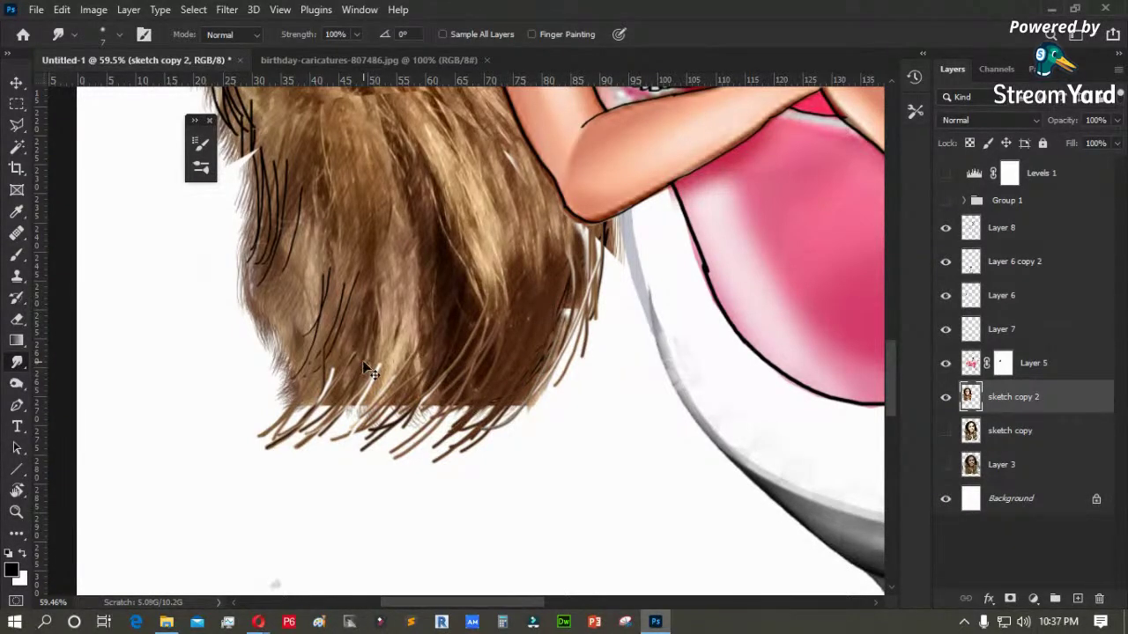
- Change the Smudge tool's tip to the multi-bristle hair brush and enlarge it to 50 px
scroll(370, 370, down, 8)
key(z)
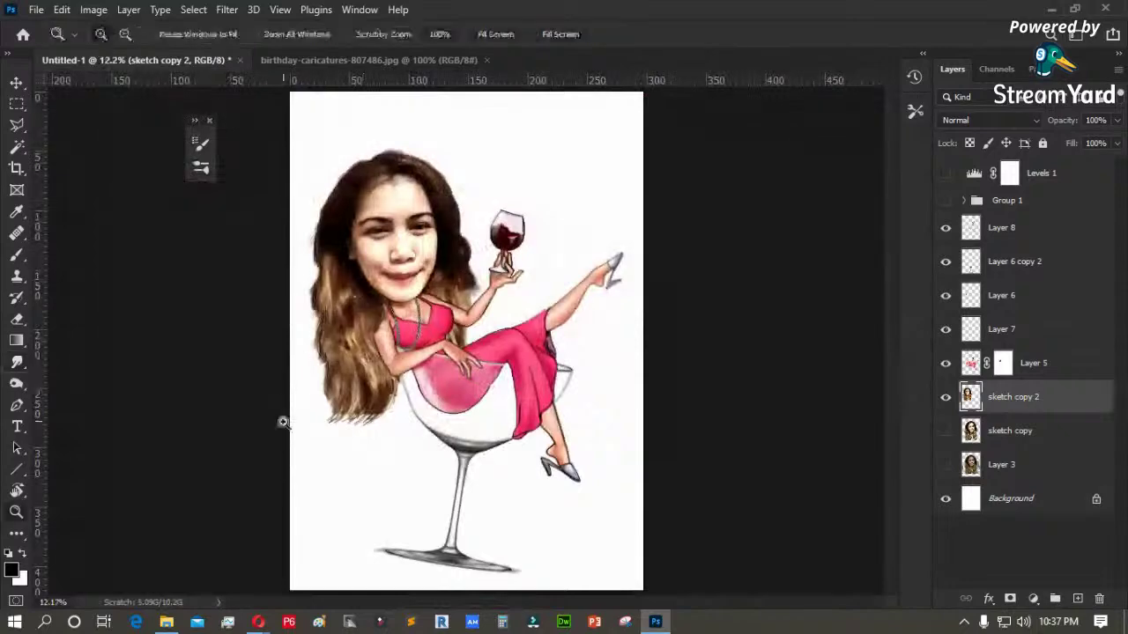
scroll(411, 375, up, 5)
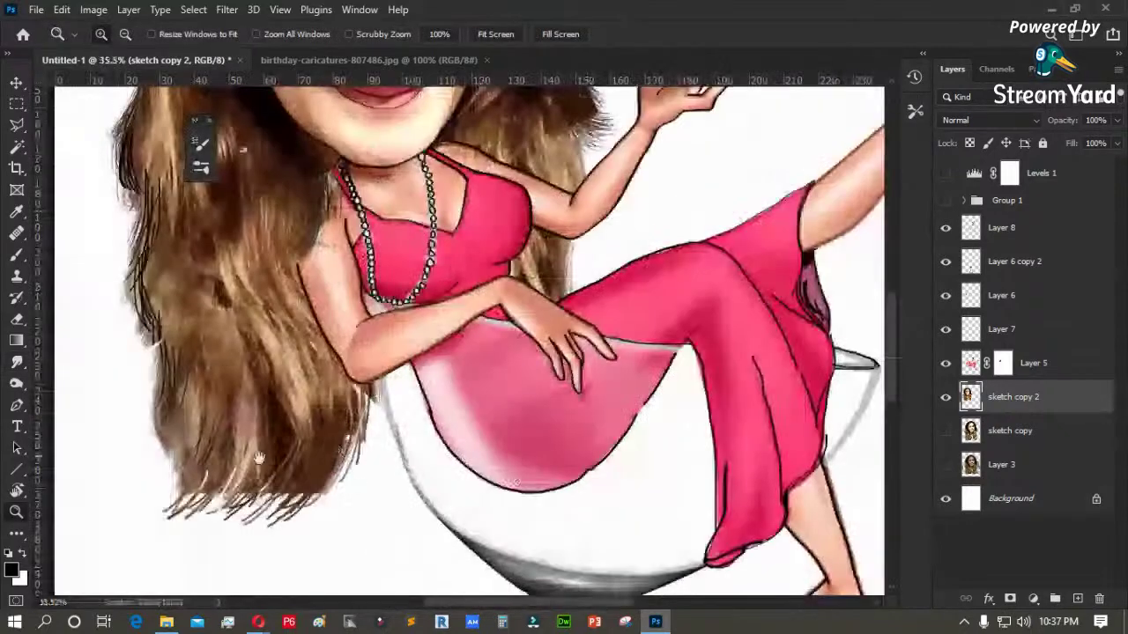
drag(260, 459, 392, 317)
drag(277, 252, 595, 462)
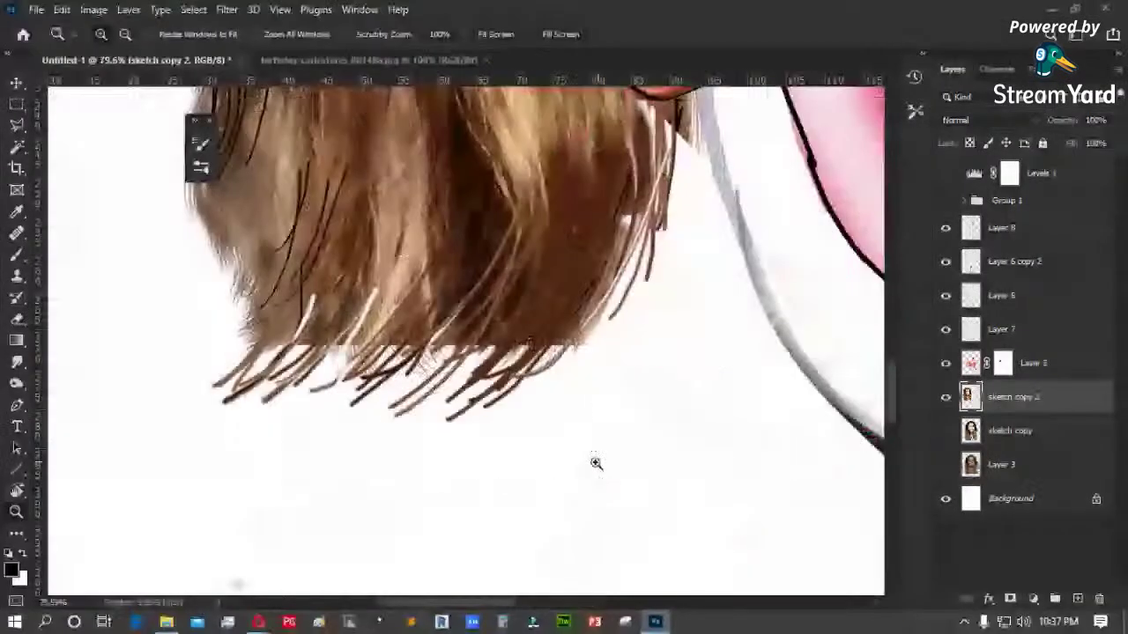
click(16, 361)
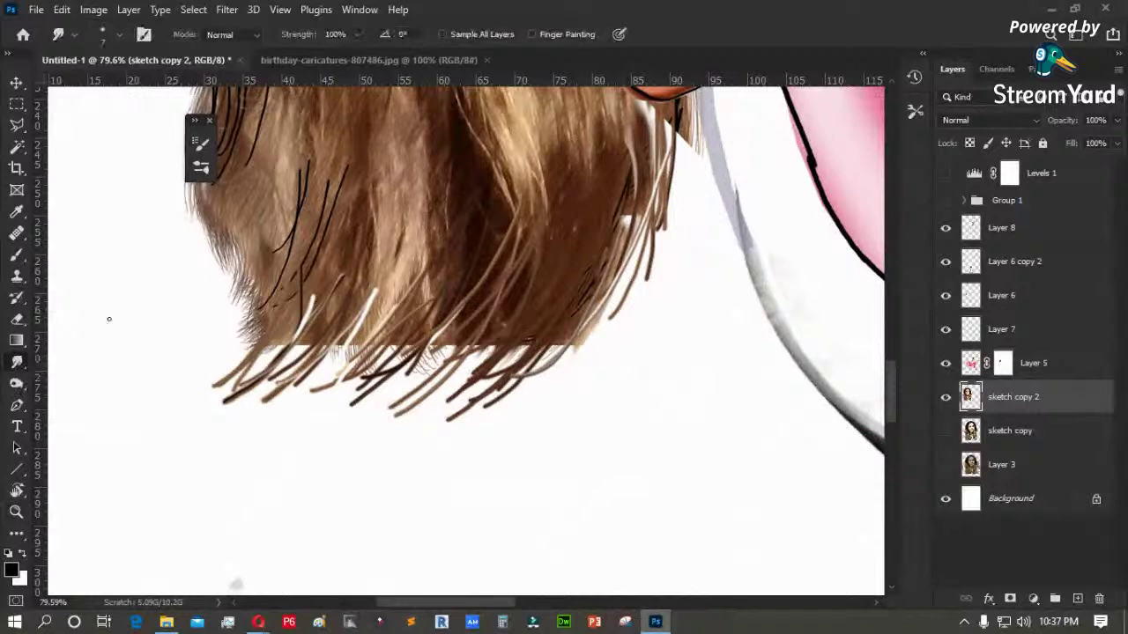
click(144, 34)
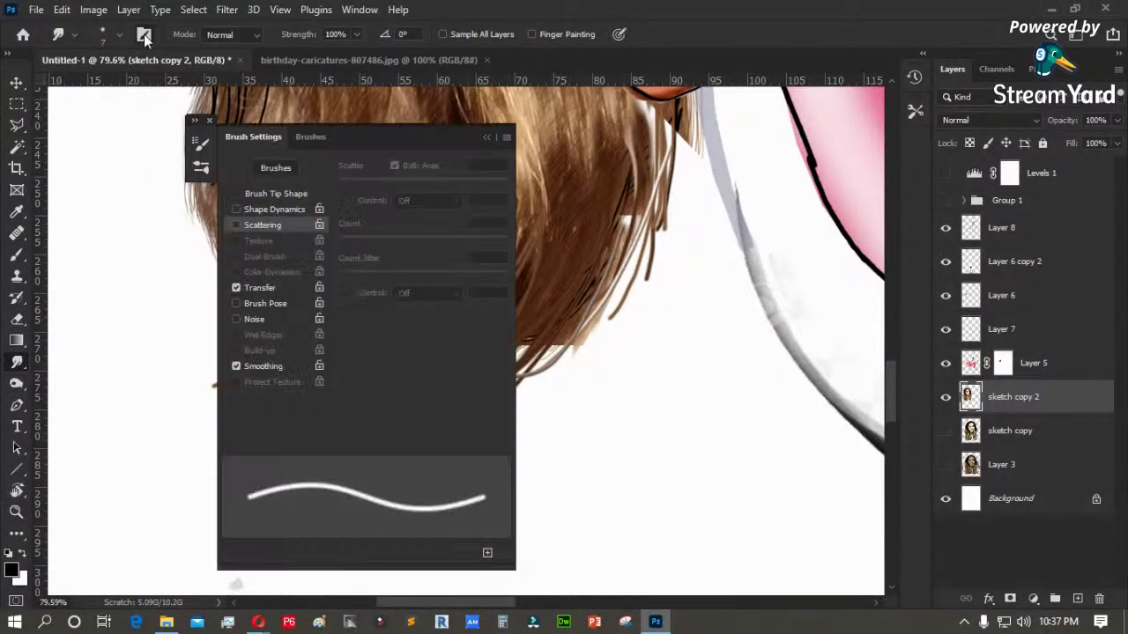
click(310, 136)
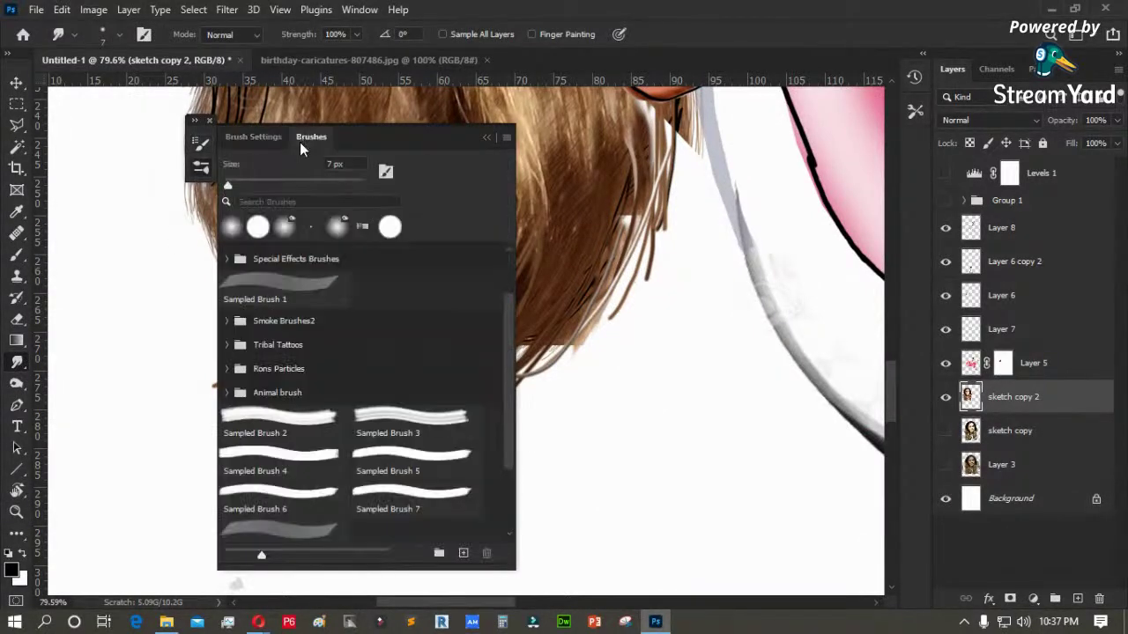
click(361, 228)
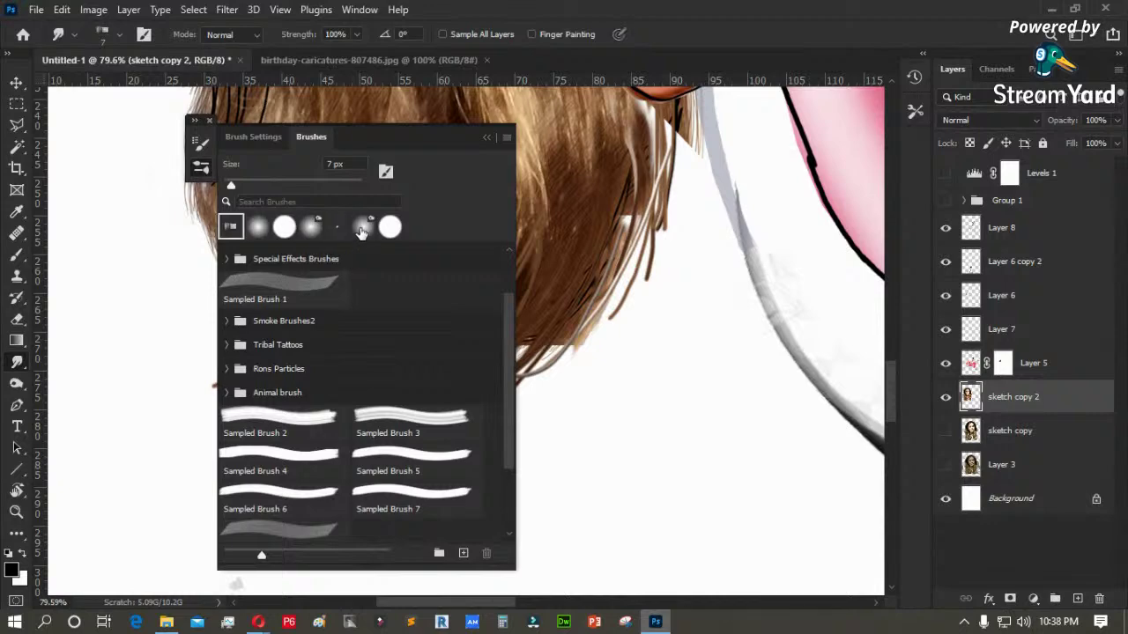
key(bracketright)
key(bracketright)
key(bracketright)
click(490, 138)
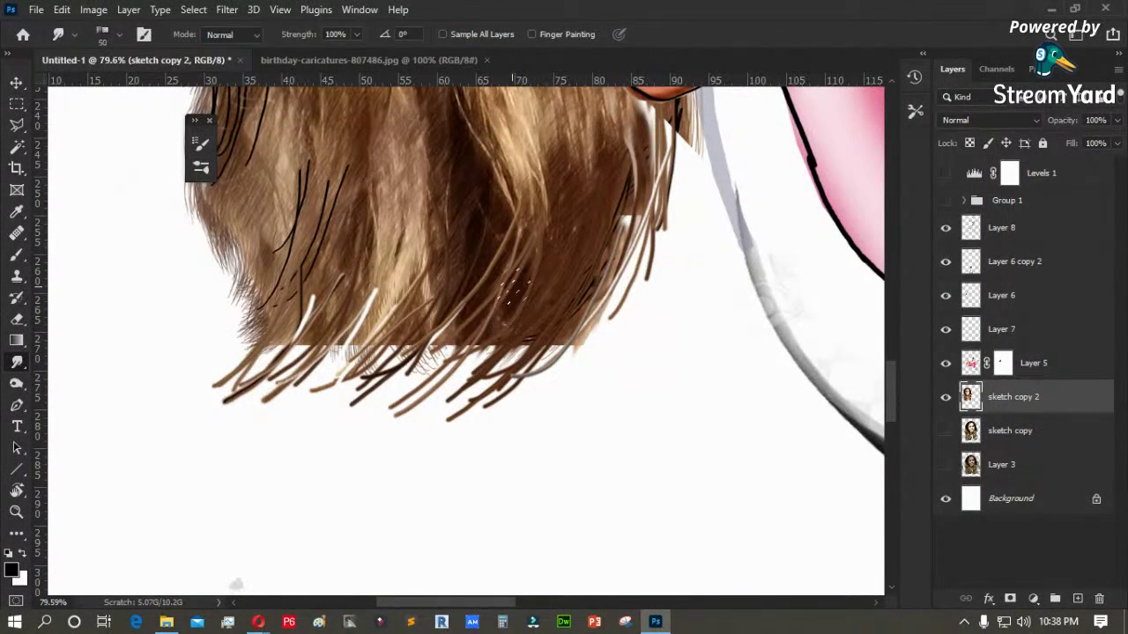
- Smudge fine strands with the multi-bristle tip across the hair's lower edge, enlarging the tip to 125 px
drag(481, 357, 410, 426)
drag(481, 361, 462, 375)
mouse_move(572, 295)
mouse_down()
mouse_move(523, 379)
mouse_move(549, 357)
mouse_up()
drag(478, 331, 441, 385)
drag(427, 326, 393, 381)
drag(393, 334, 363, 393)
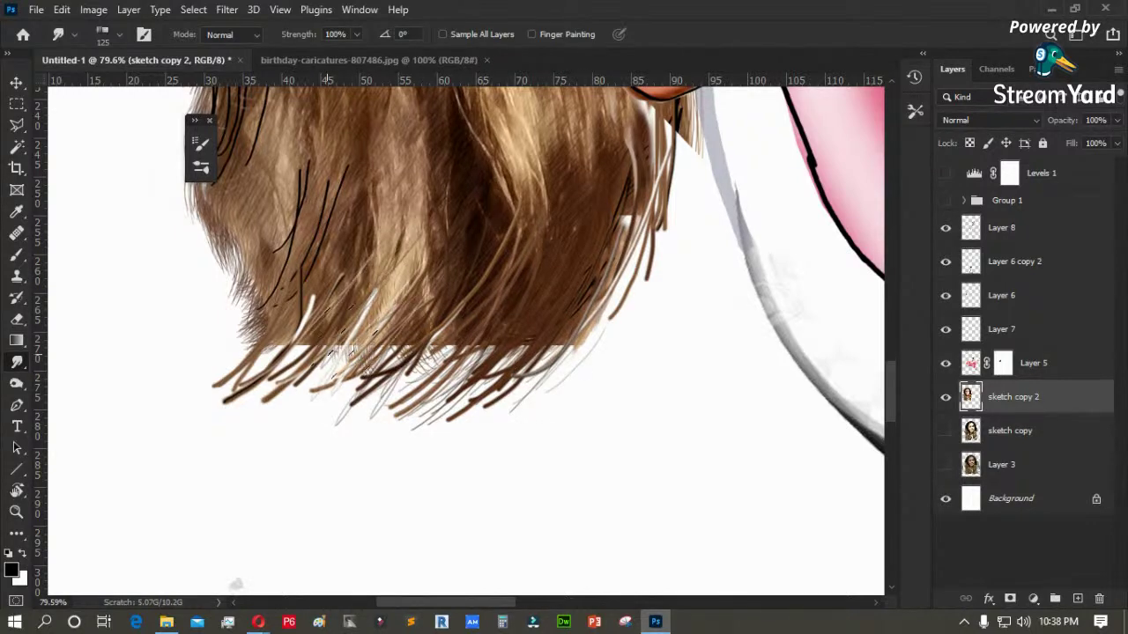
drag(477, 272, 407, 368)
drag(513, 277, 444, 375)
- Smudge fine strands outward along the hair's edge below the elbow and at the opposite lower corner
drag(618, 180, 605, 291)
mouse_move(615, 251)
mouse_down()
mouse_move(599, 332)
mouse_move(630, 384)
mouse_up()
mouse_move(659, 257)
mouse_down()
mouse_move(650, 370)
mouse_move(616, 375)
mouse_up()
drag(647, 225, 603, 385)
drag(594, 266, 539, 378)
drag(245, 359, 195, 436)
drag(271, 346, 210, 469)
- Sample the hair's dark brown and paint strands over the lower hair using the multi-bristle Brush tip at 70 px
key(i)
click(506, 387)
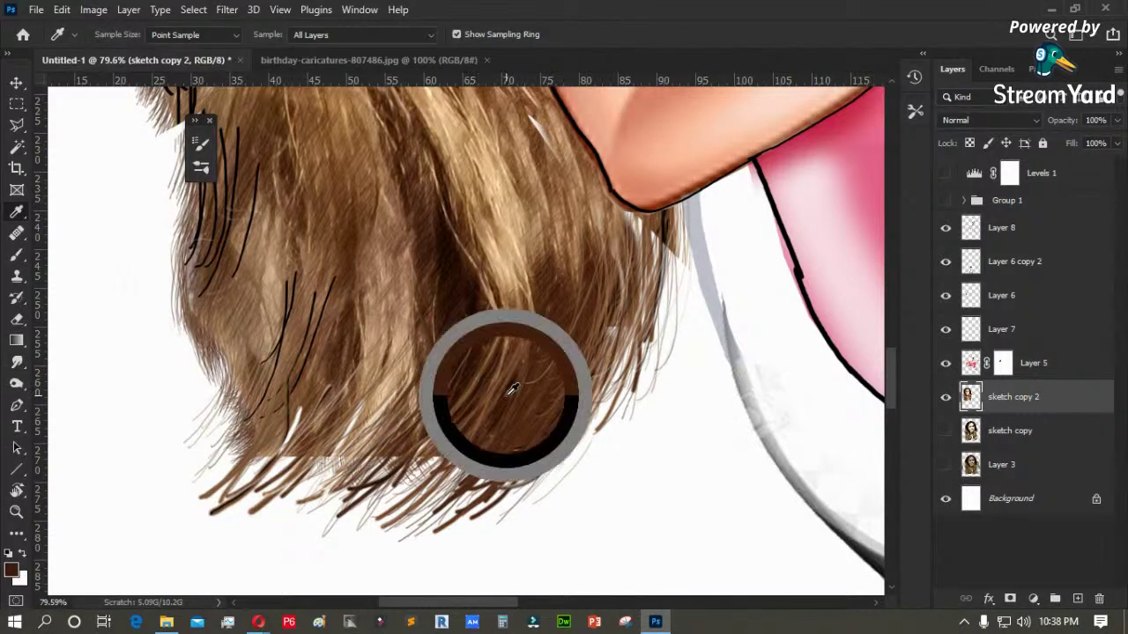
key(b)
right_click(496, 336)
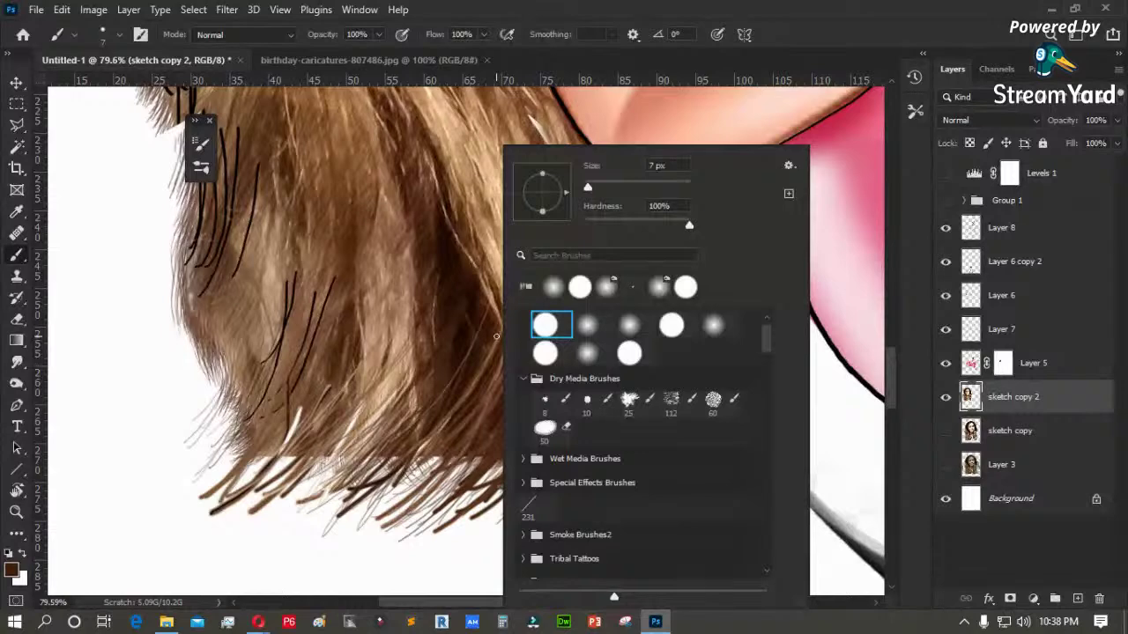
click(528, 287)
click(431, 353)
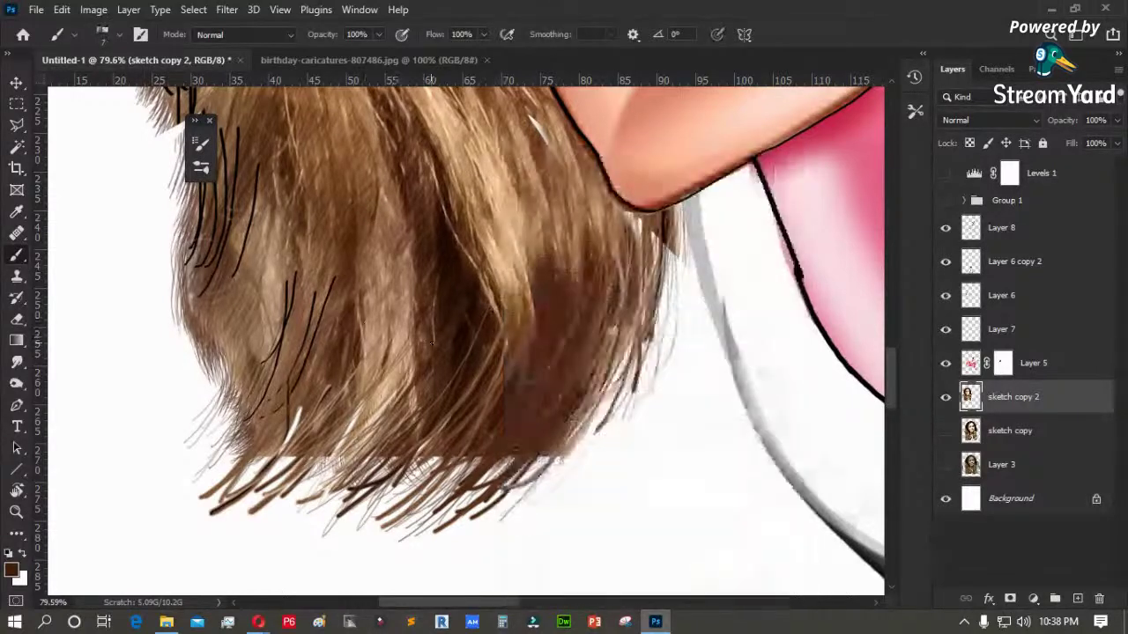
drag(505, 382, 444, 475)
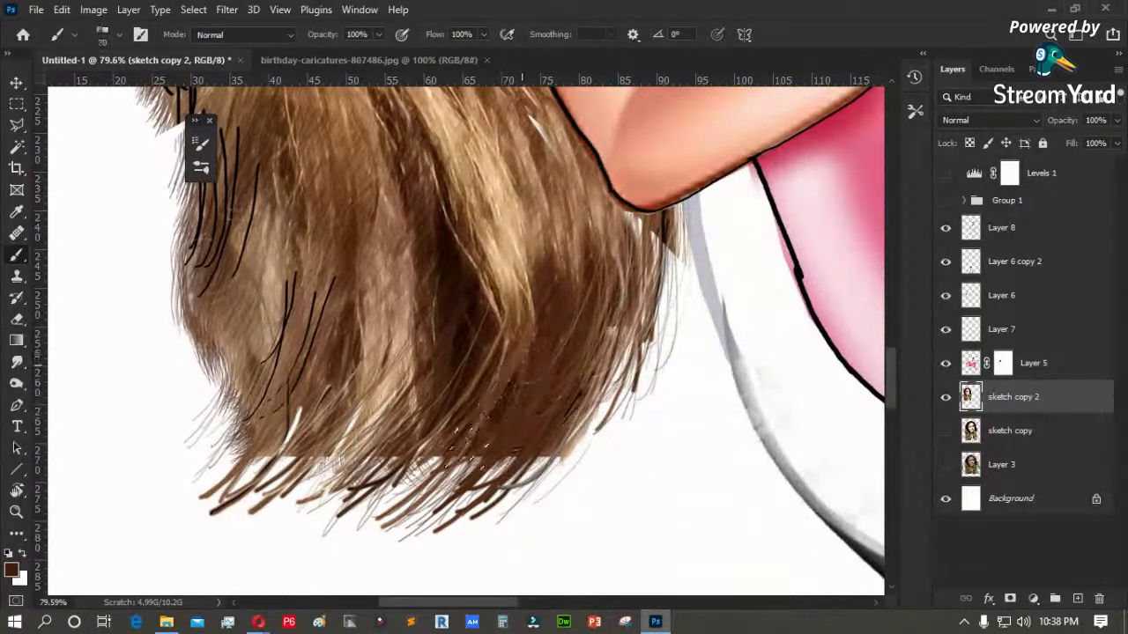
drag(520, 381, 494, 359)
mouse_move(510, 356)
mouse_down()
mouse_move(424, 467)
mouse_move(471, 463)
mouse_up()
- Paint dark brown strands along the hair's outer edge from the elbow down, using a 125 px multi-bristle tip
drag(603, 328, 548, 454)
drag(603, 348, 542, 467)
drag(609, 314, 577, 428)
drag(663, 236, 609, 378)
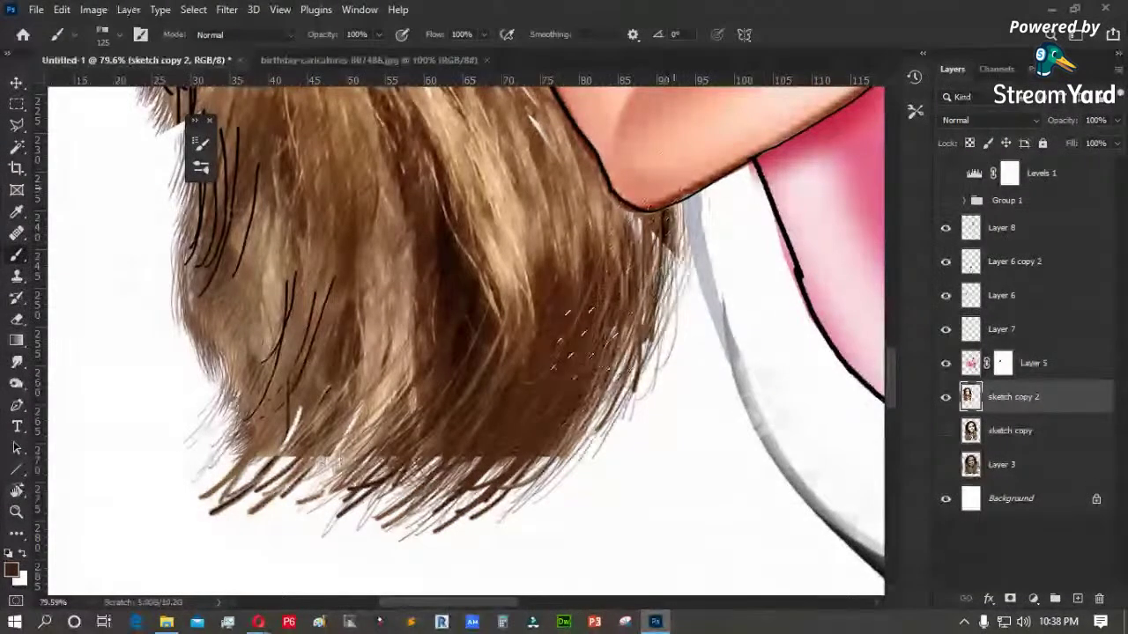
drag(636, 309, 603, 399)
- Paint dark brown strands across the rest of the hair's lower ends to cover the straight cut
drag(571, 264, 418, 475)
drag(379, 428, 342, 515)
mouse_move(360, 419)
mouse_down()
mouse_move(319, 482)
mouse_move(344, 440)
mouse_move(282, 449)
mouse_move(291, 415)
mouse_move(225, 401)
mouse_up()
scroll(226, 401, down, 8)
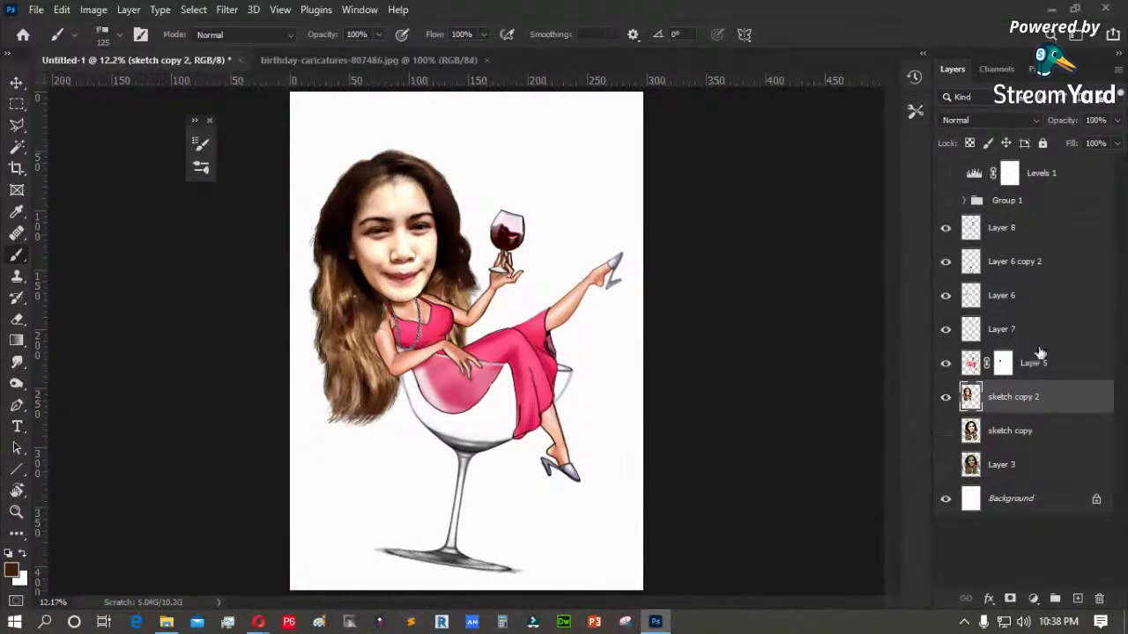
shift+click(1037, 228)
click(1029, 369)
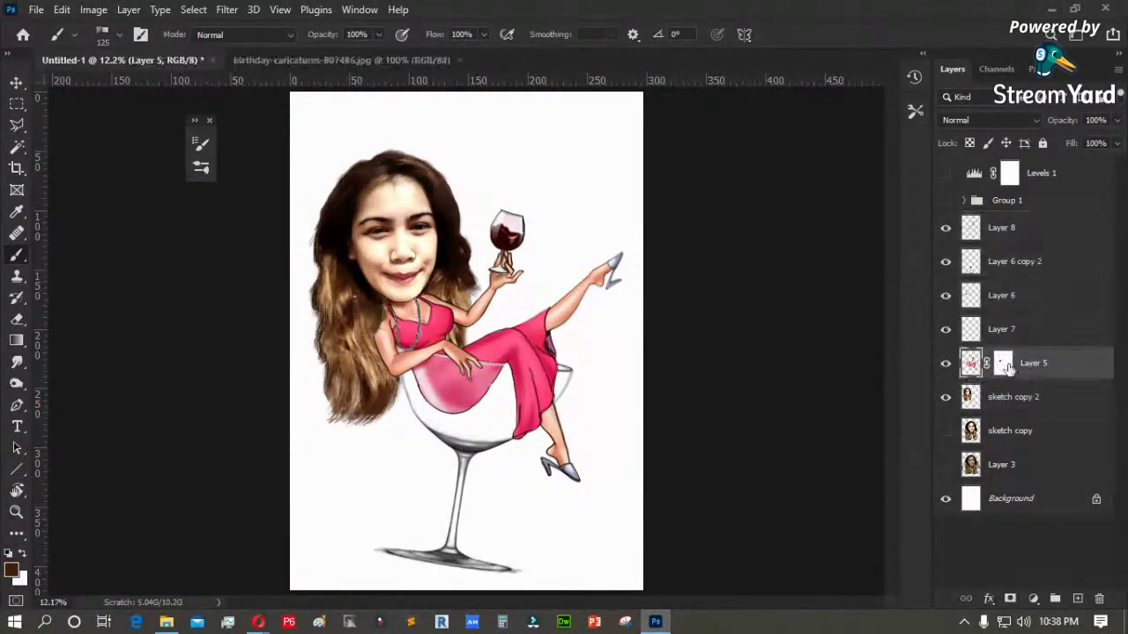
right_click(1017, 364)
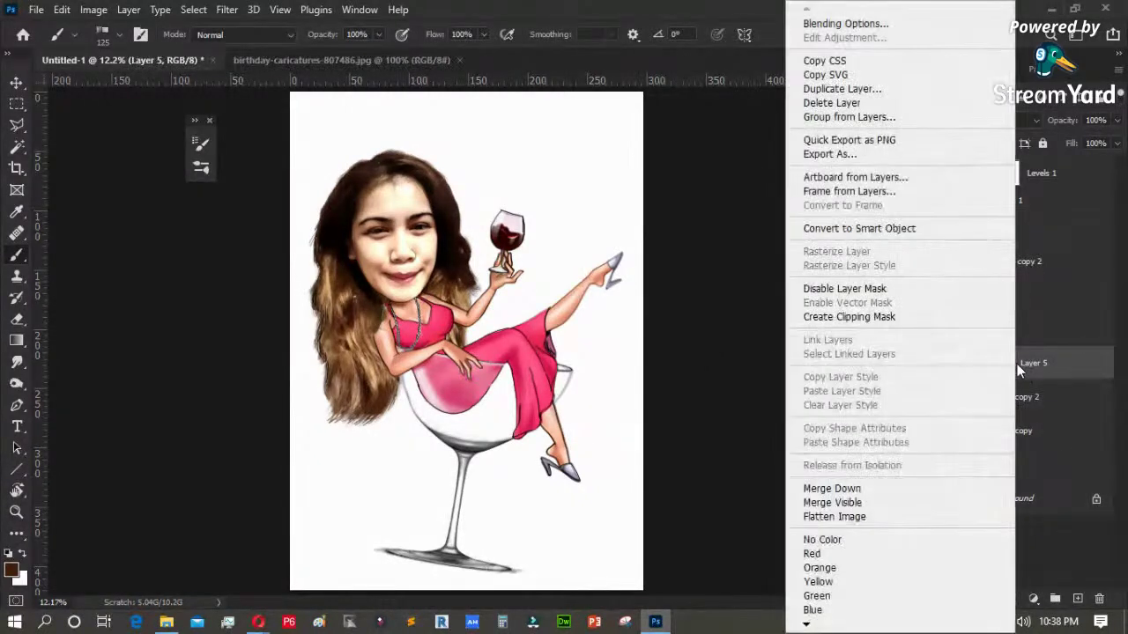
click(681, 290)
- Start saving the document on the computer and create a new folder with the client's first name inside 4 CARICATURES
click(36, 9)
mouse_move(73, 105)
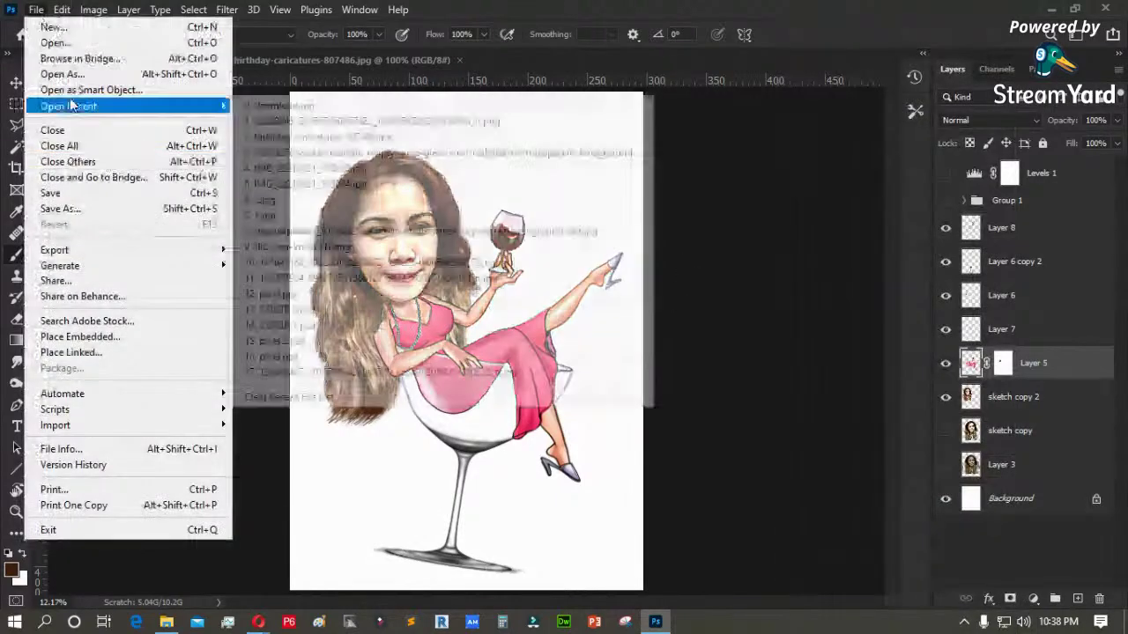
click(67, 192)
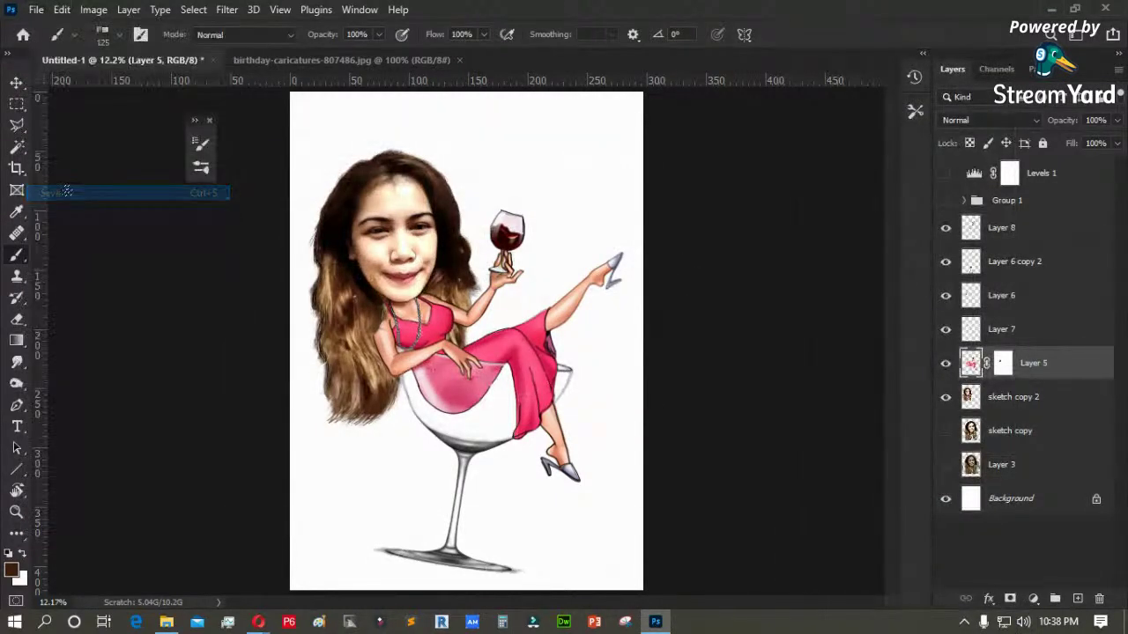
click(661, 456)
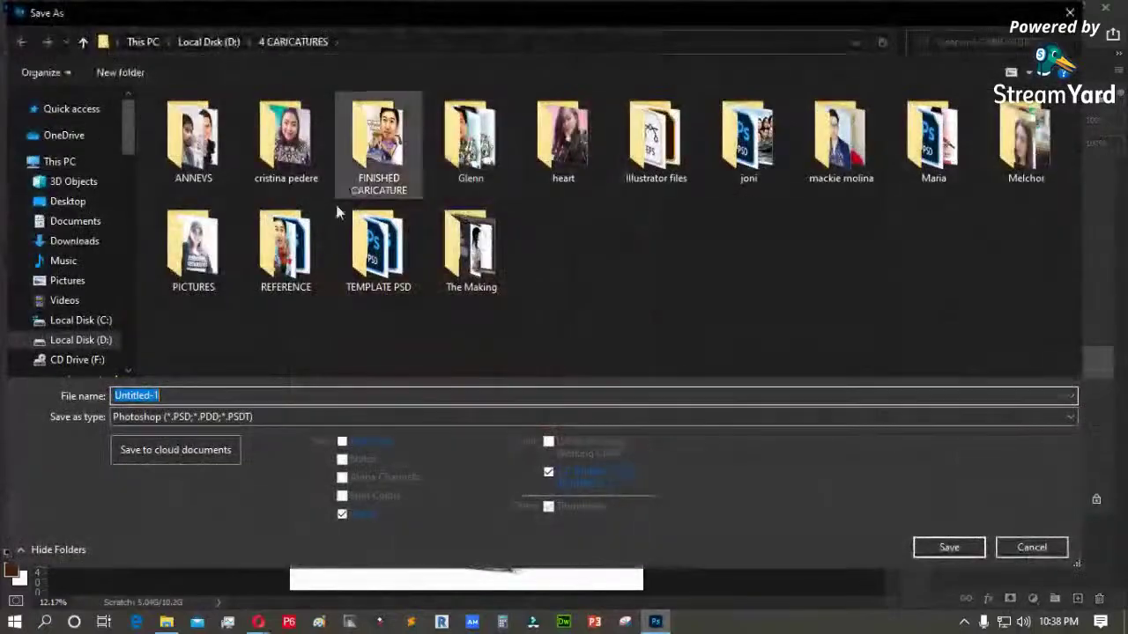
click(556, 303)
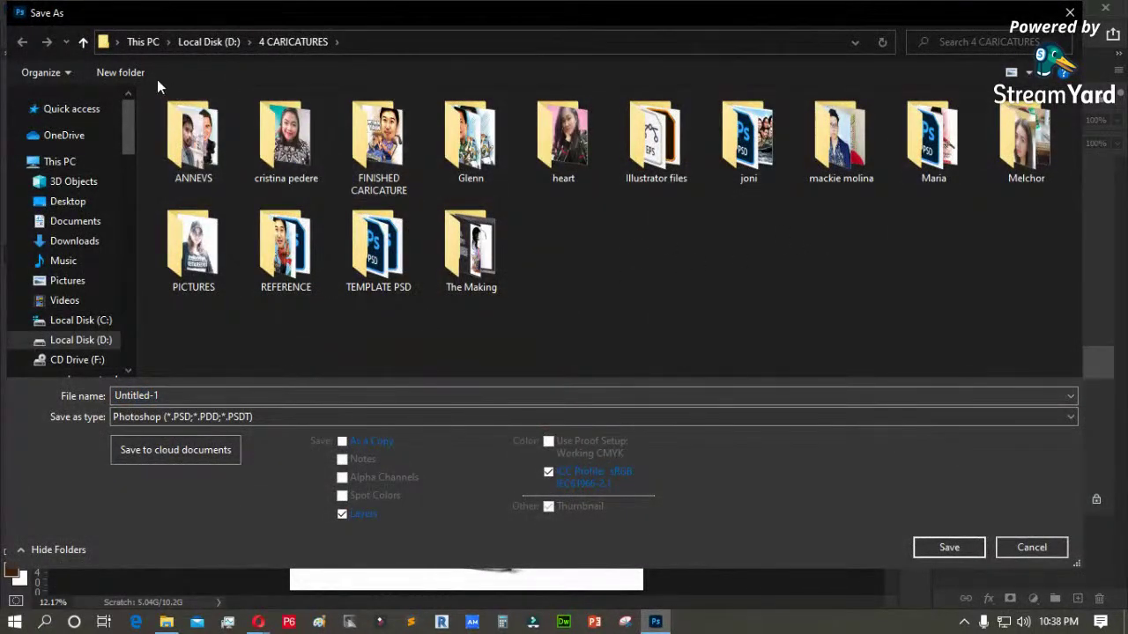
click(123, 72)
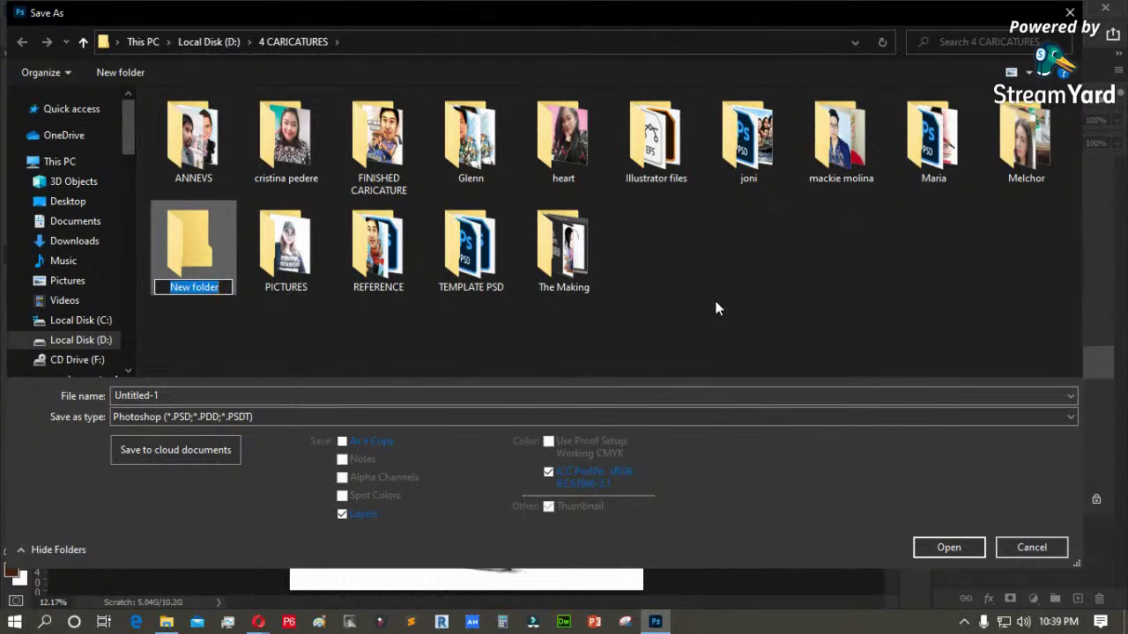
text(Jh)
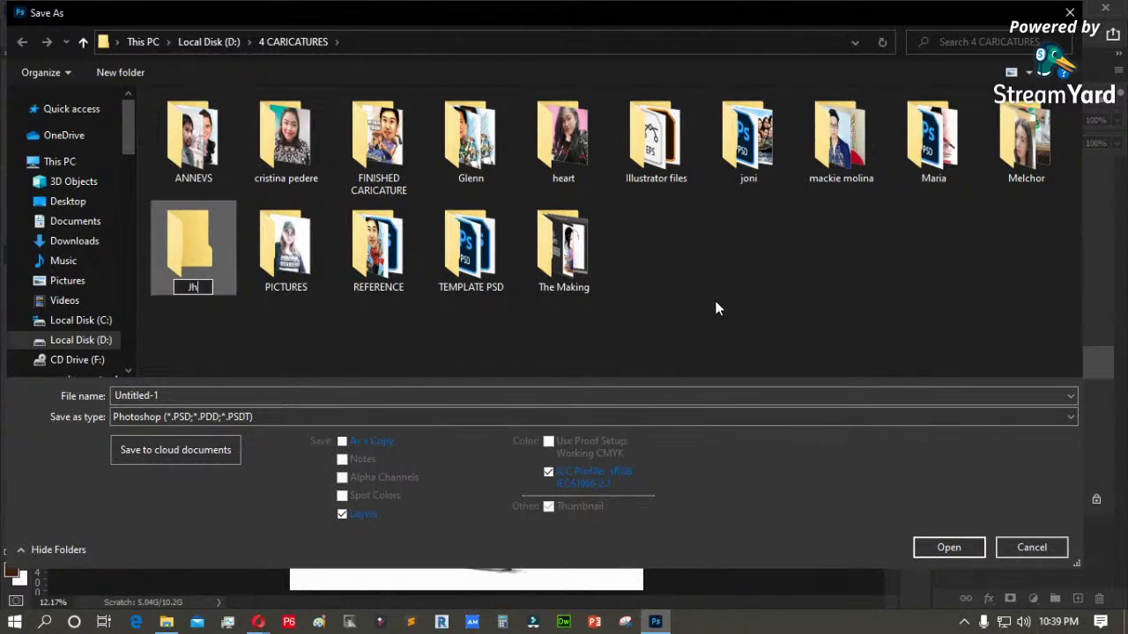
text(o)
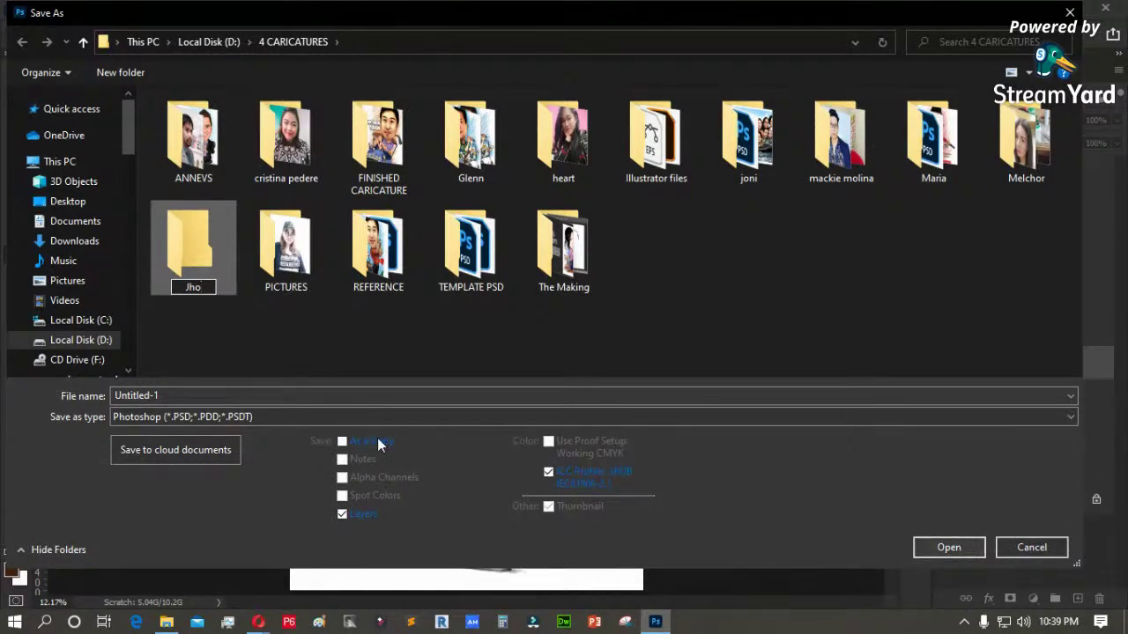
- Open the newly created client folder and save the document there as a Photoshop file under the client's first name
click(209, 254)
double_click(208, 254)
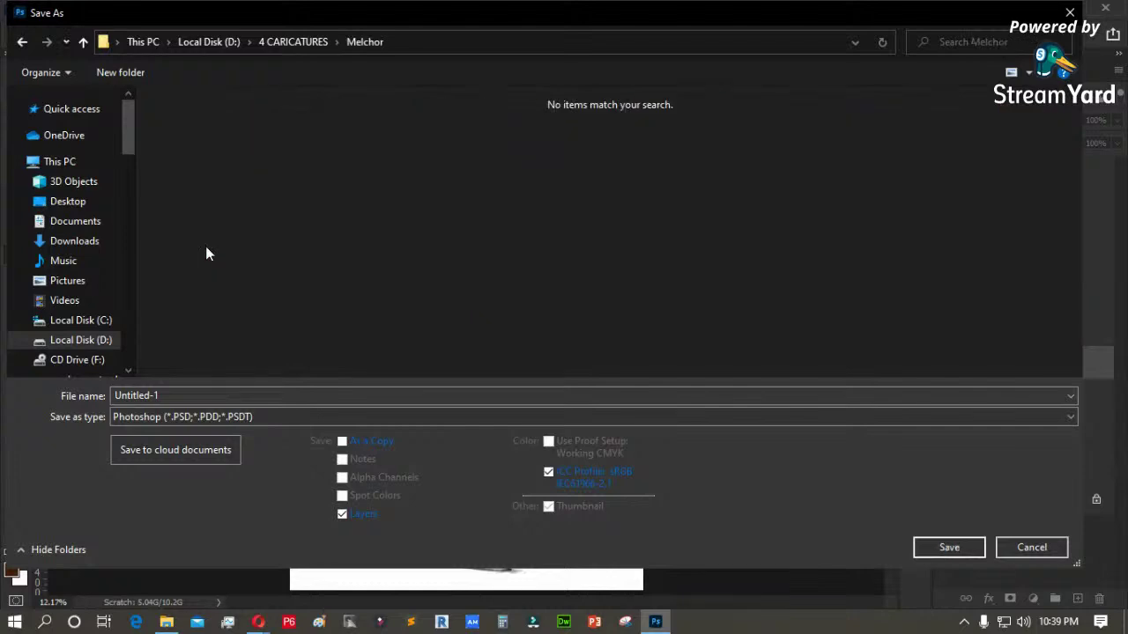
click(288, 43)
double_click(739, 137)
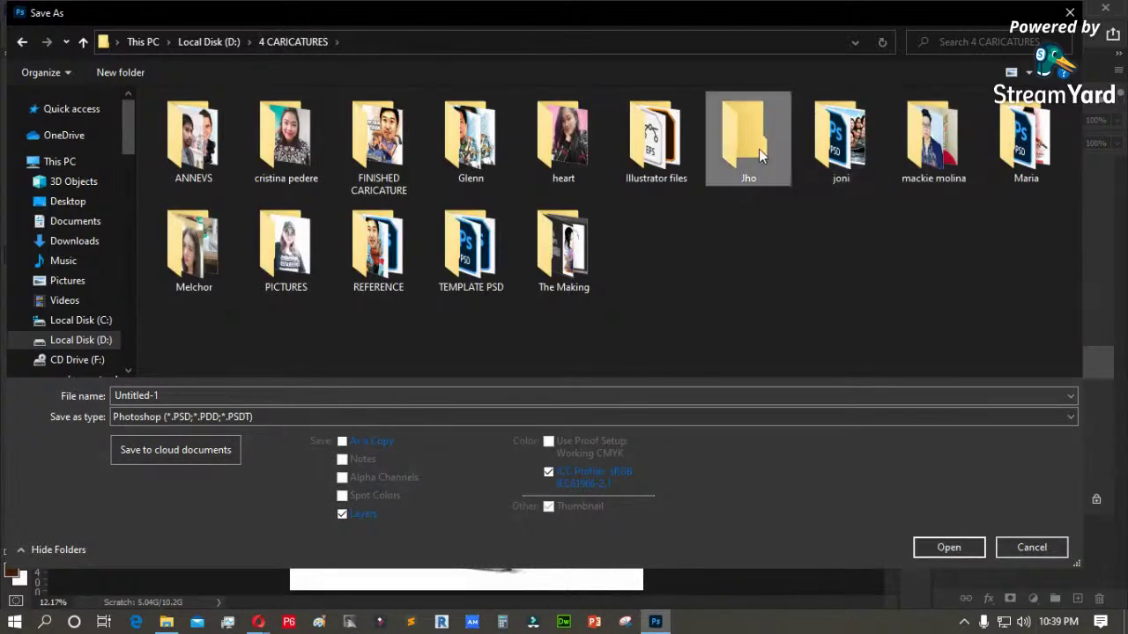
double_click(200, 395)
text(Jho)
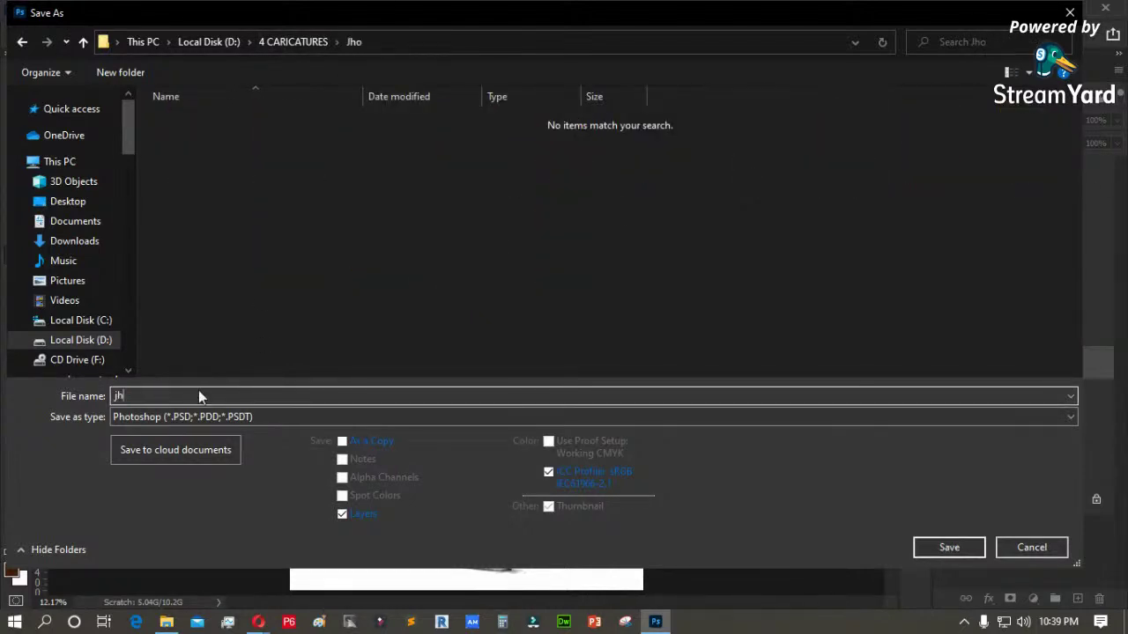
key(Return)
key(Return)
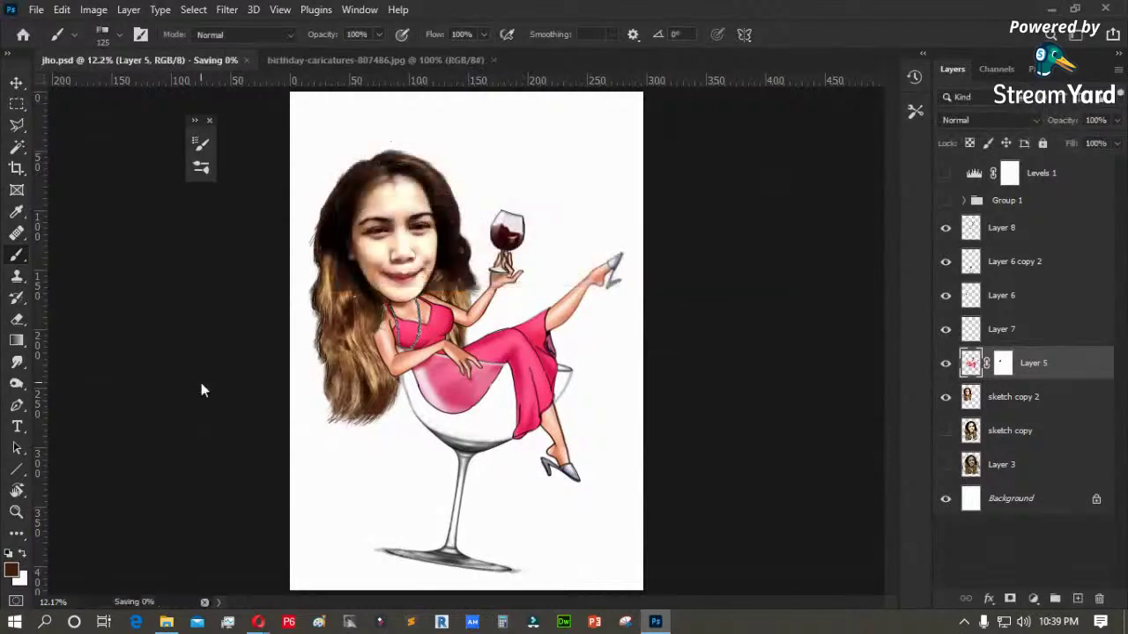
- Apply Layer 5's mask and merge all layers from sketch copy 2 up to Layer 8 into one
right_click(999, 367)
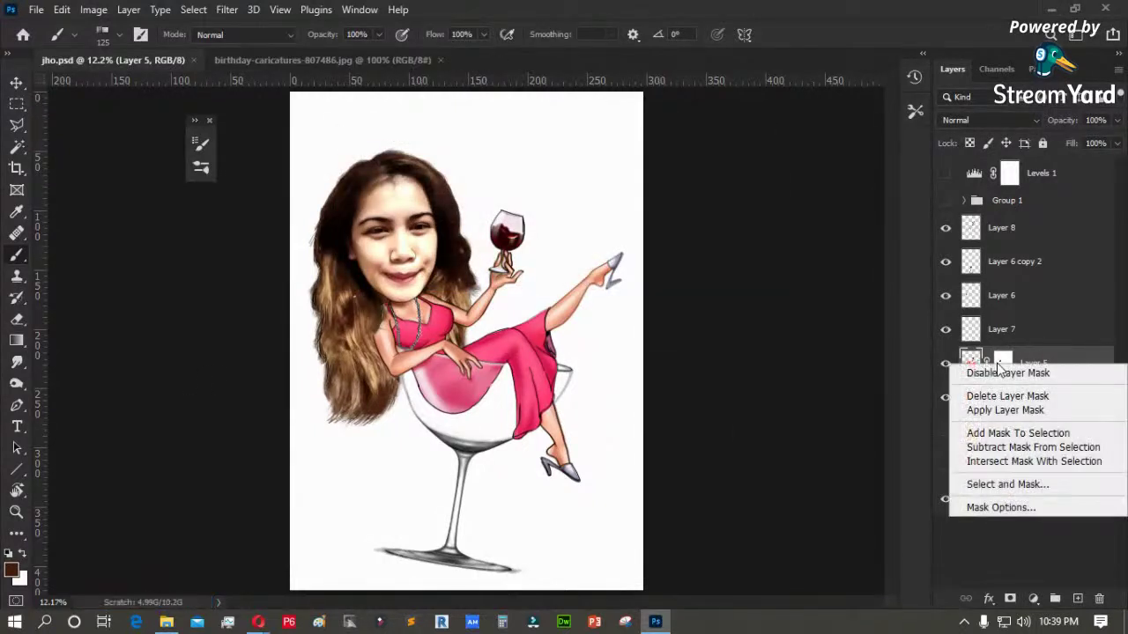
click(1001, 410)
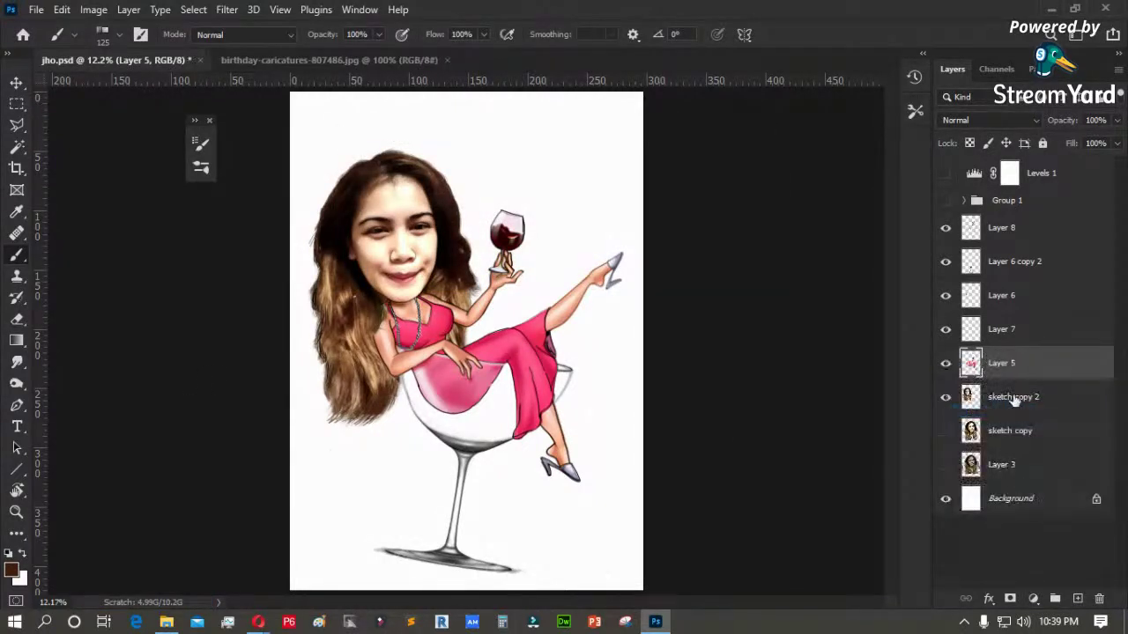
click(1008, 398)
shift+click(1013, 229)
right_click(1009, 231)
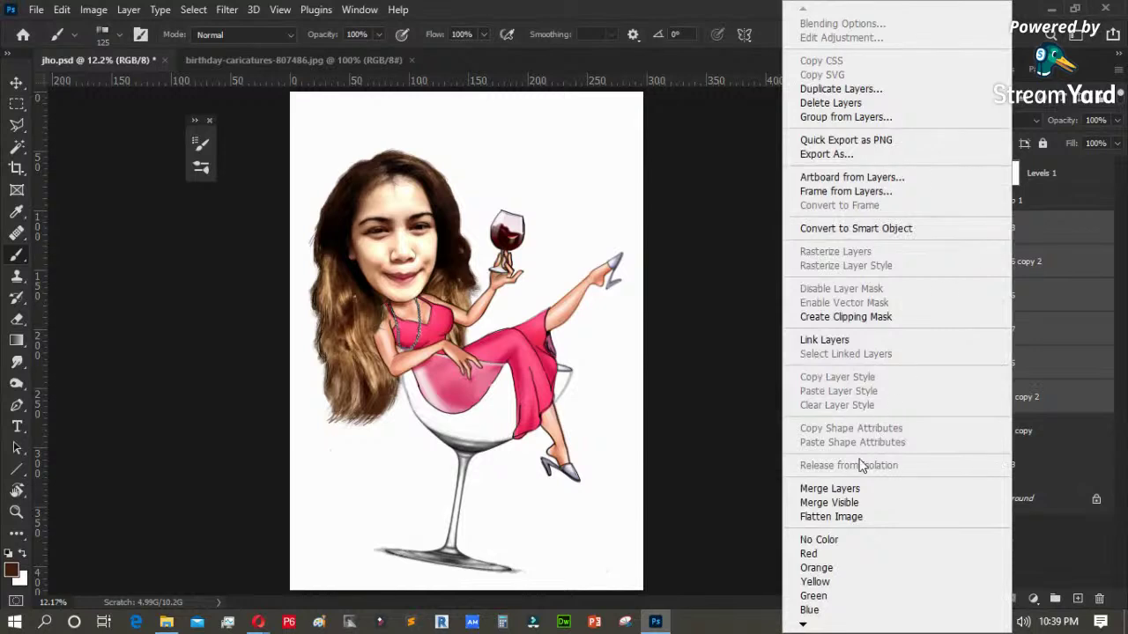
click(864, 489)
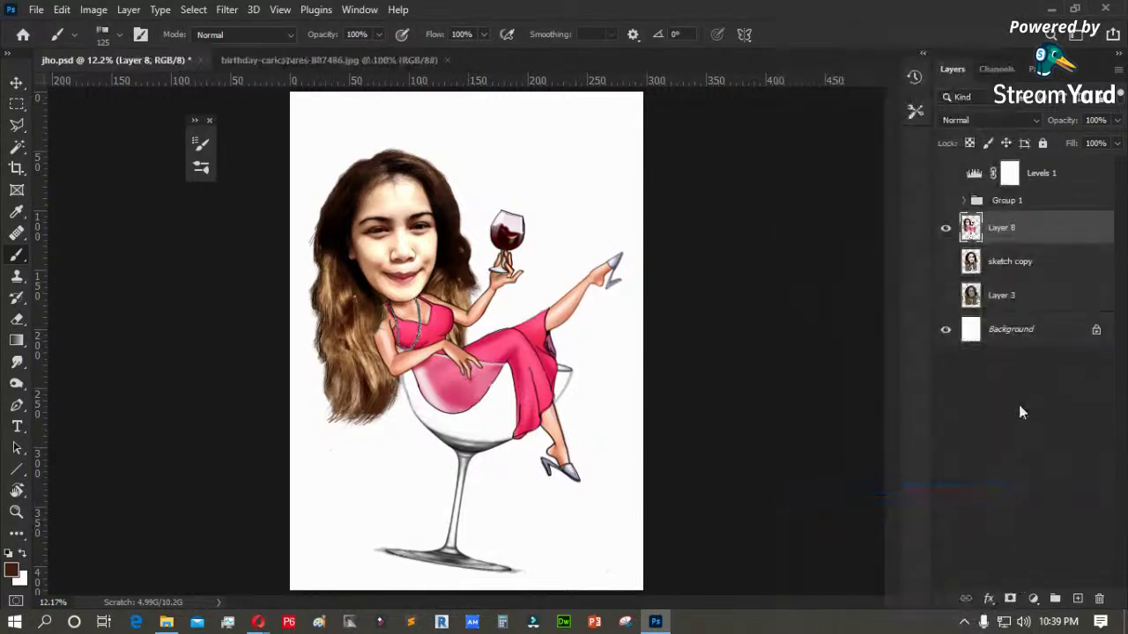
- Add an empty layer beneath the merged figure and set the Brush to a 100% hard round tip in black (000000)
click(1076, 600)
drag(991, 228, 1002, 261)
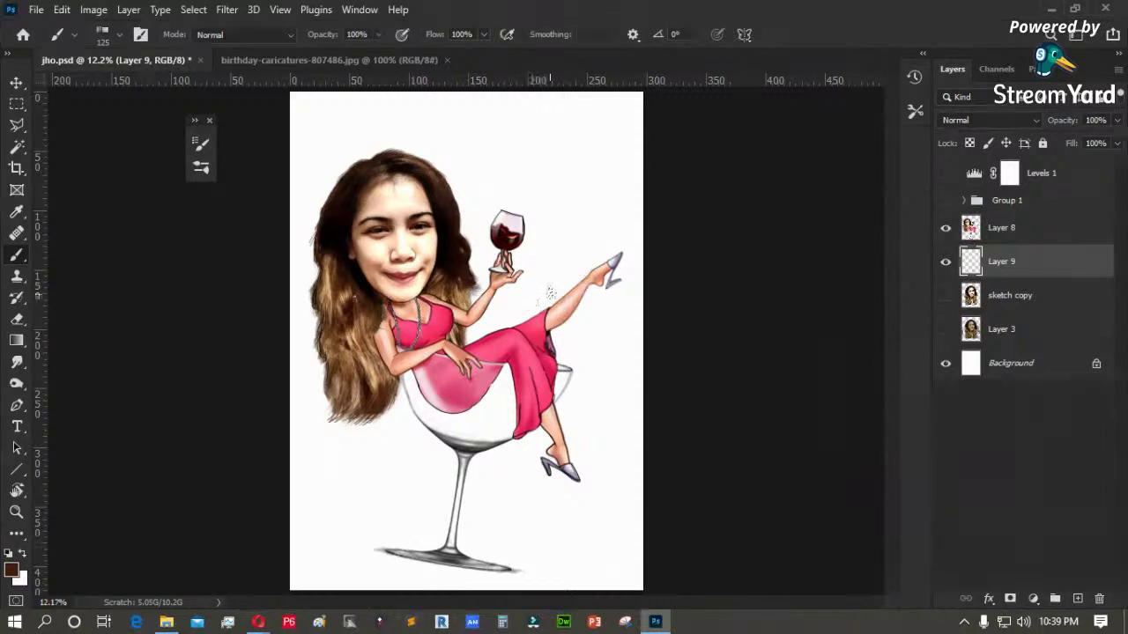
right_click(532, 261)
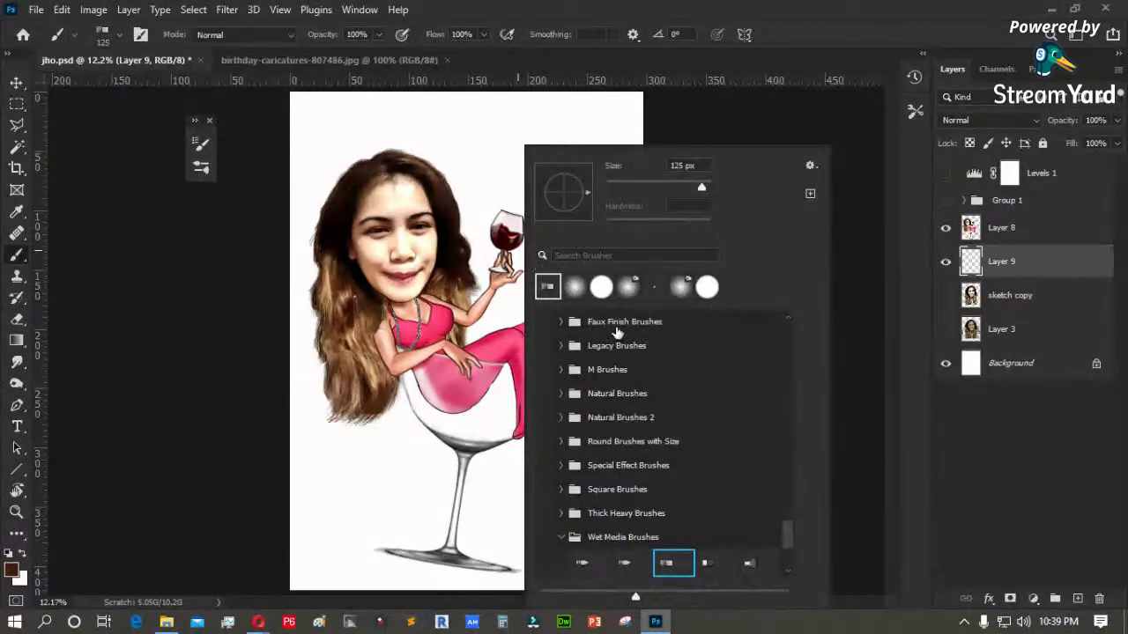
click(602, 287)
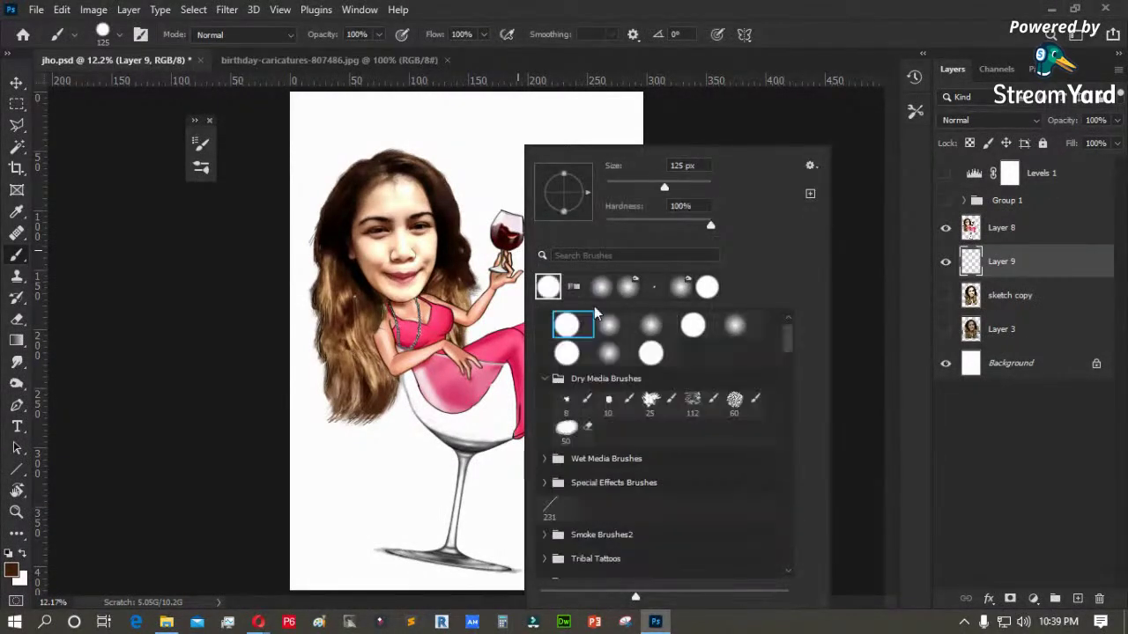
click(552, 509)
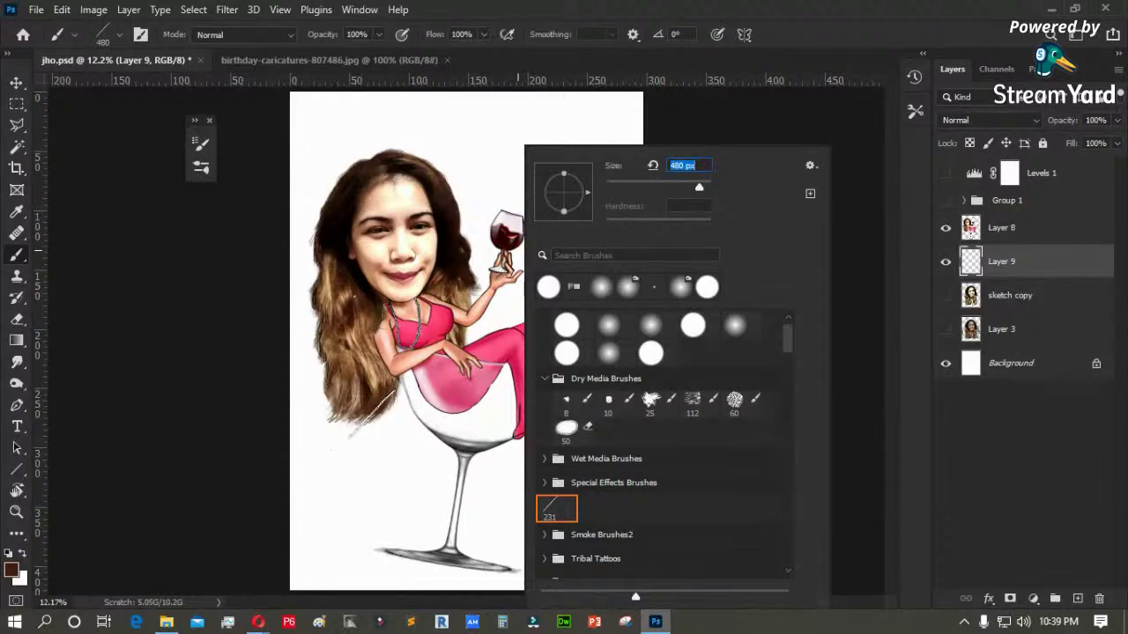
click(547, 289)
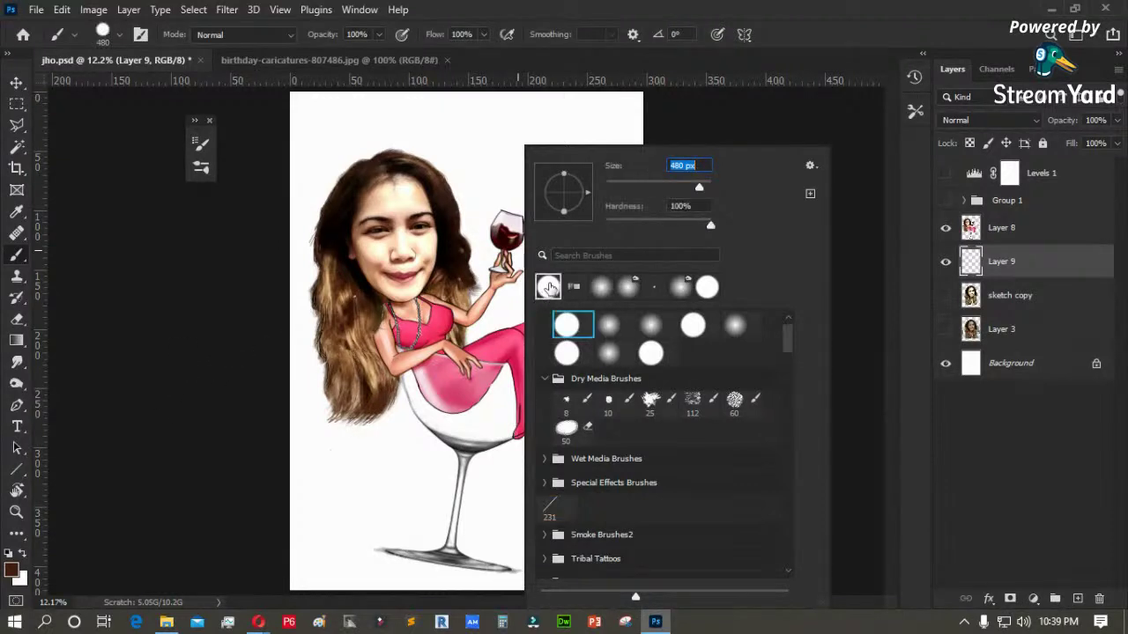
click(13, 570)
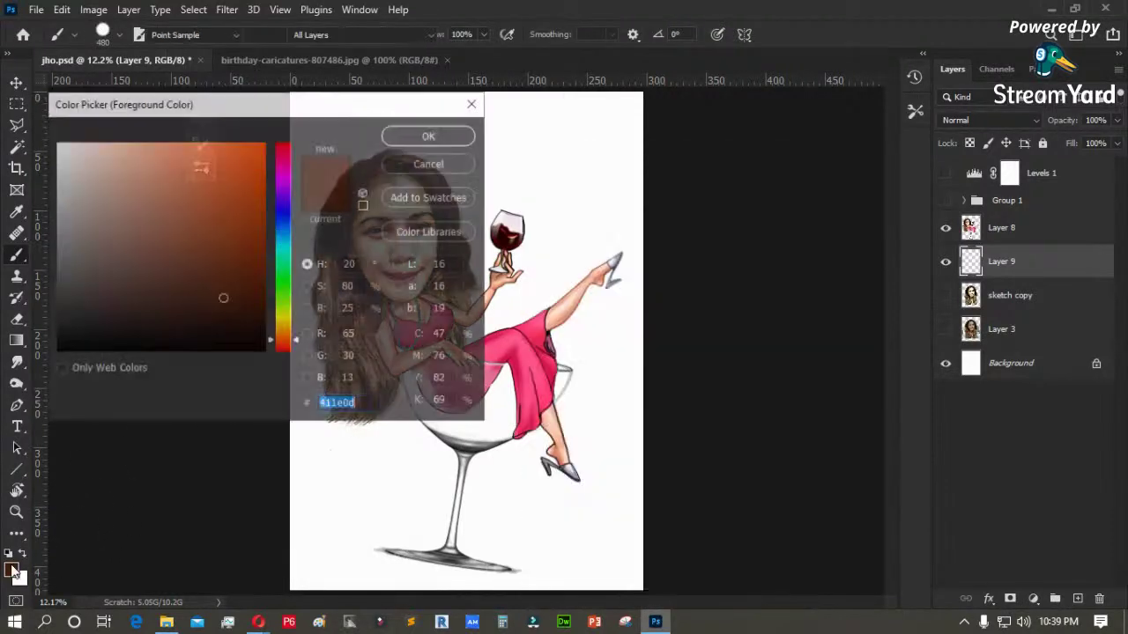
text(000000)
click(430, 136)
- Draw a thin black diagonal line in the blank area above the raised leg using a 7 px Brush
key(z)
drag(725, 279, 429, 79)
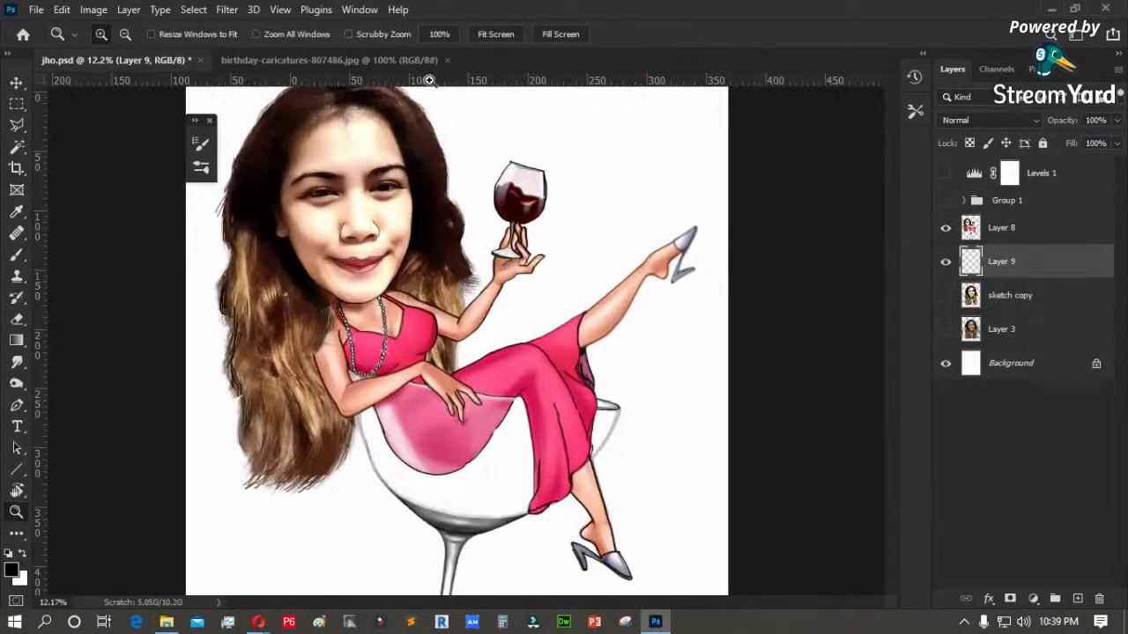
key(b)
key(bracketleft)
key(bracketleft)
key(bracketleft)
key(bracketleft)
key(bracketleft)
key(bracketleft)
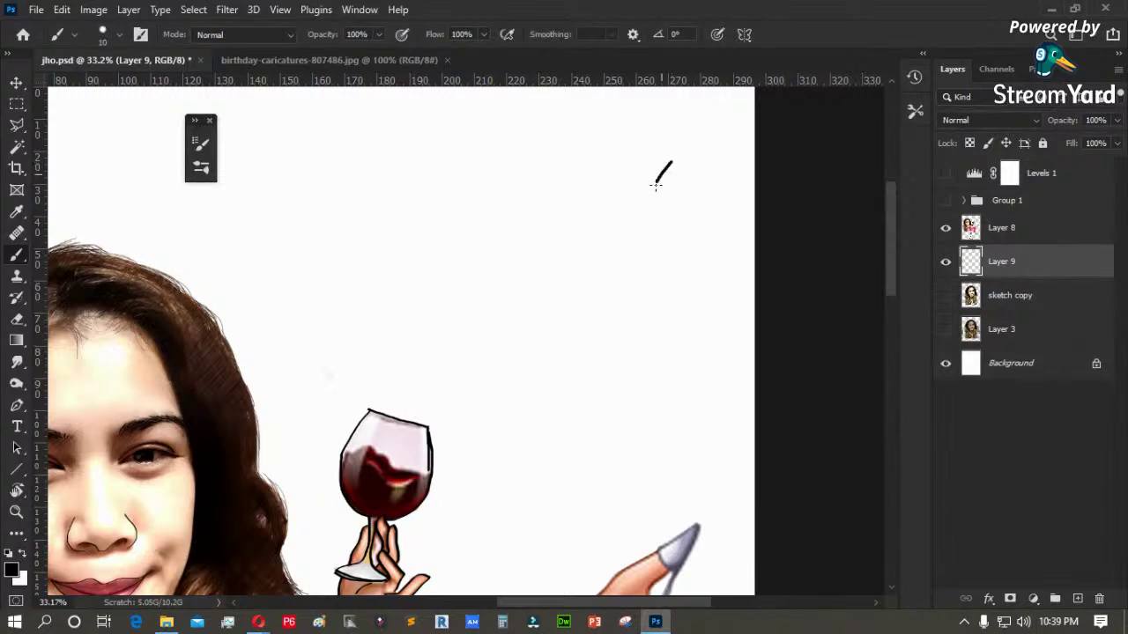
key(ctrl+z)
key(ctrl+z)
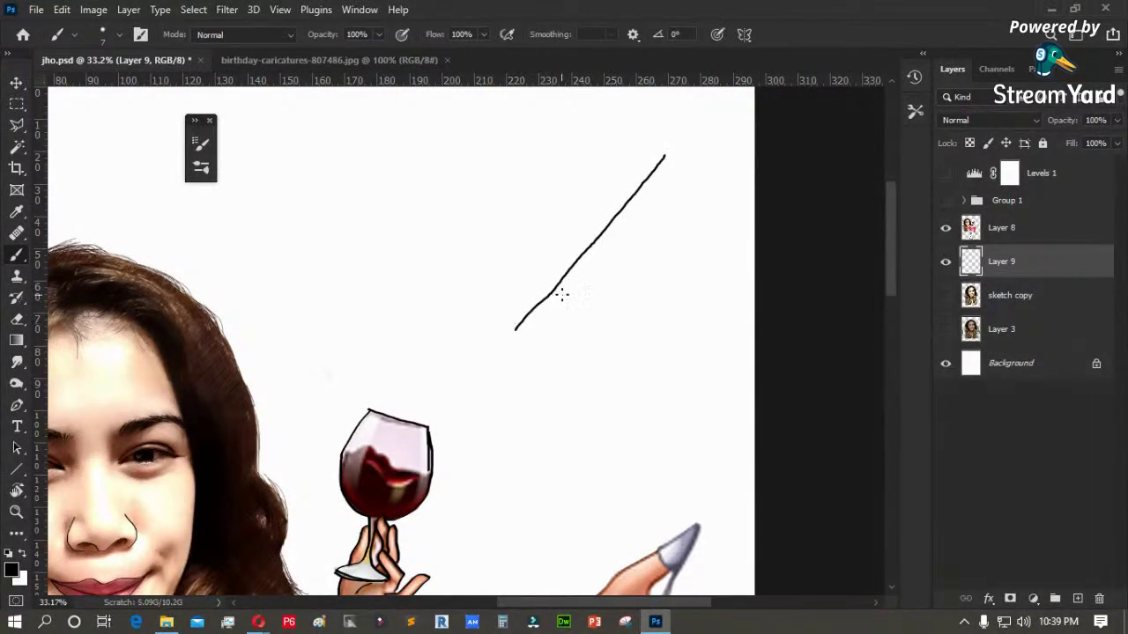
- Select the diagonal line with a rectangular marquee, double it with a slightly offset copy, and clear the selection
key(m)
drag(695, 126, 478, 376)
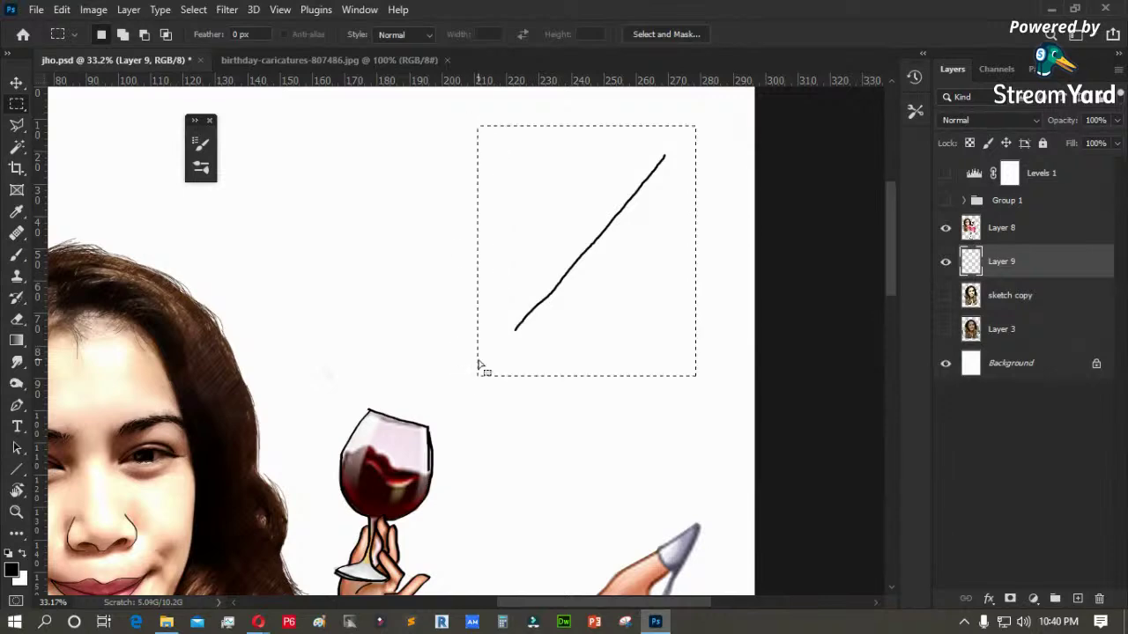
key(v)
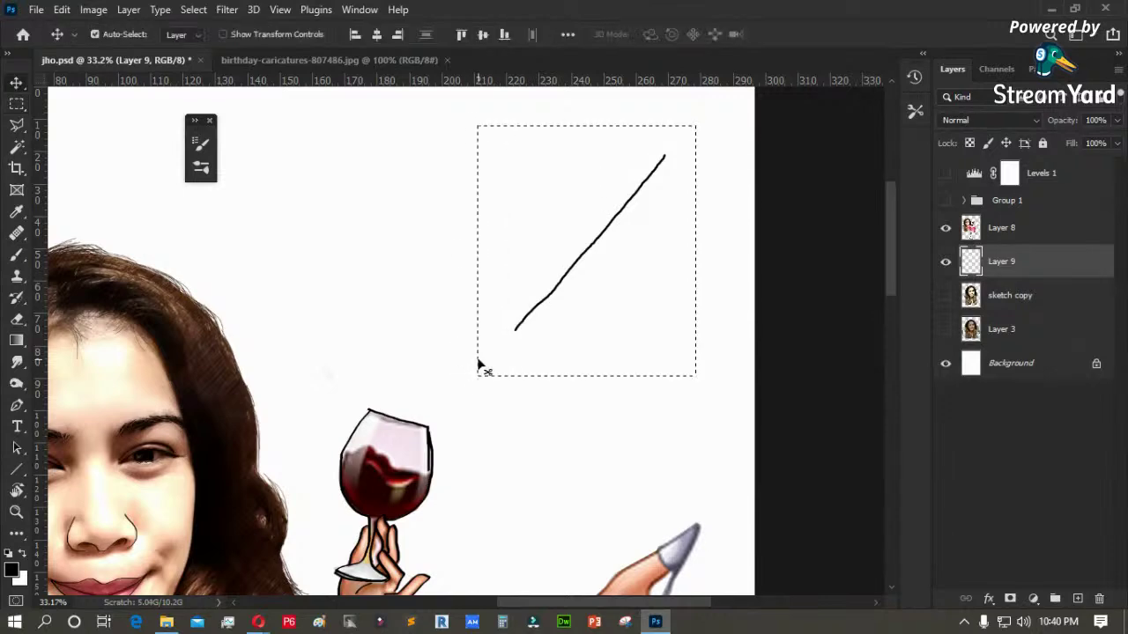
key(ctrl+d)
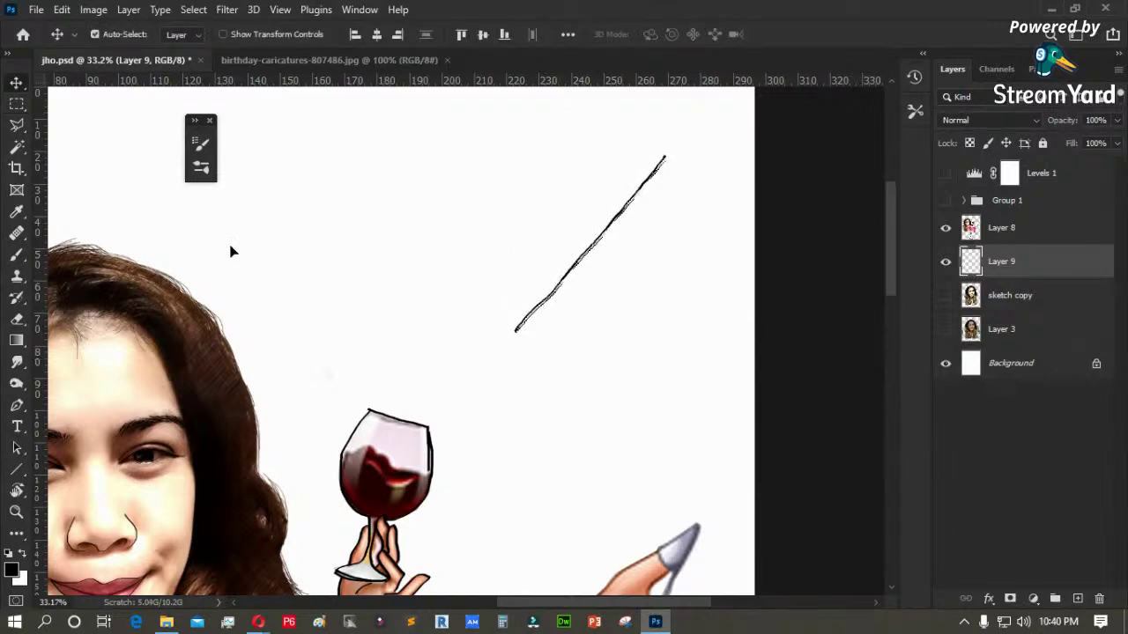
- Define the doubled diagonal line as a new brush preset and remove the line from the canvas
click(62, 9)
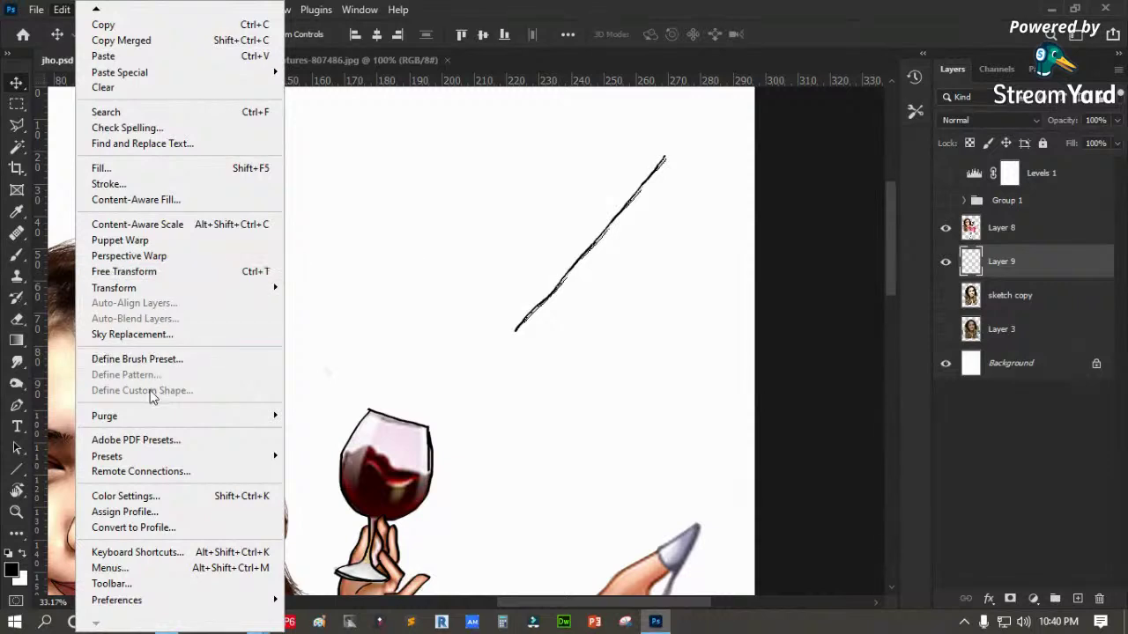
click(139, 362)
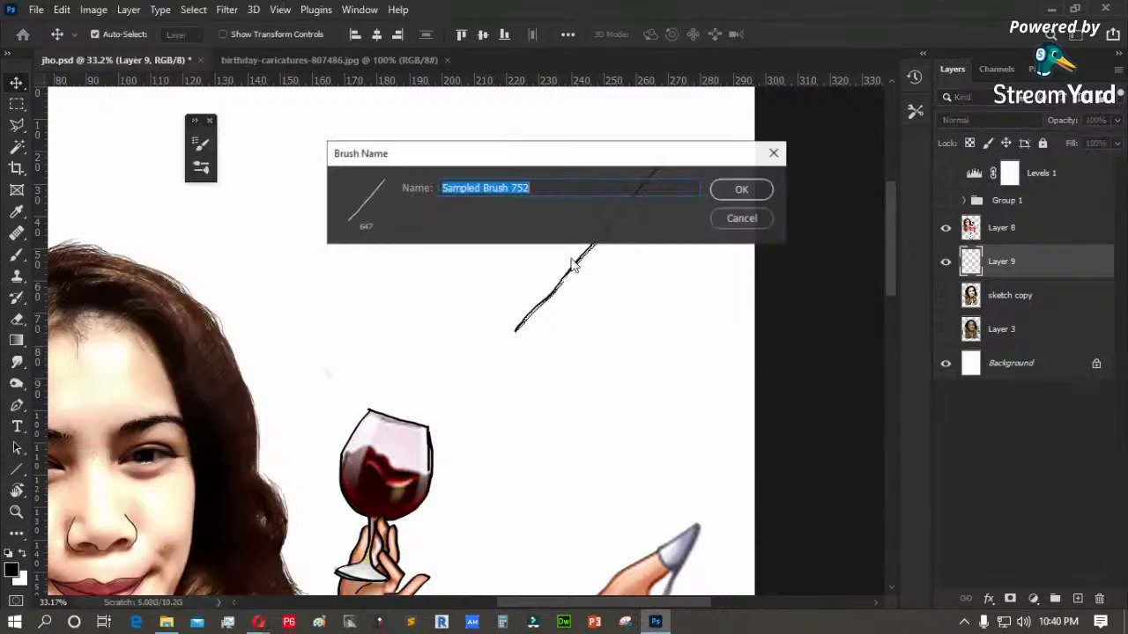
click(718, 189)
key(ctrl+z)
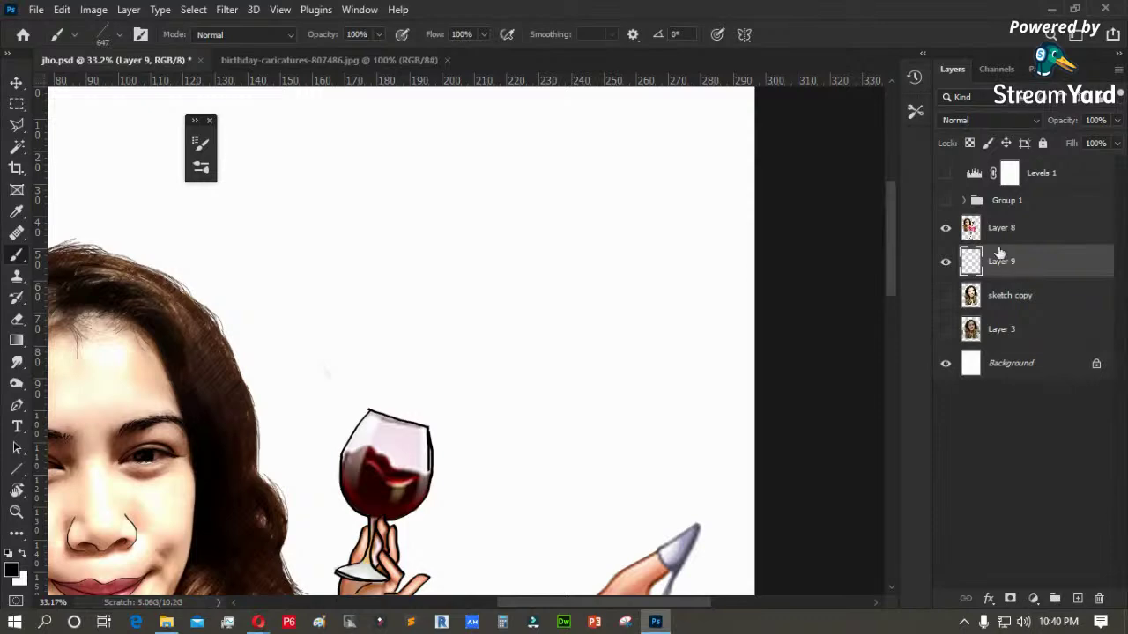
drag(397, 388, 567, 129)
key(ctrl+z)
- Sample the pink of the dress as the foreground color and choose the custom diagonal line brush
key(i)
click(641, 480)
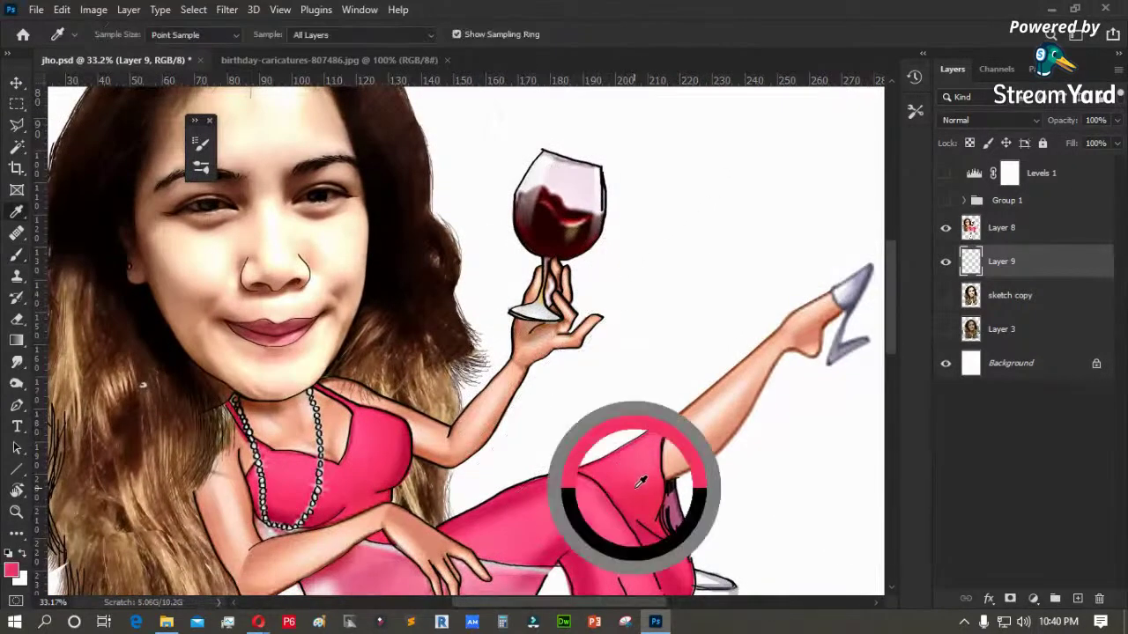
key(ctrl+0)
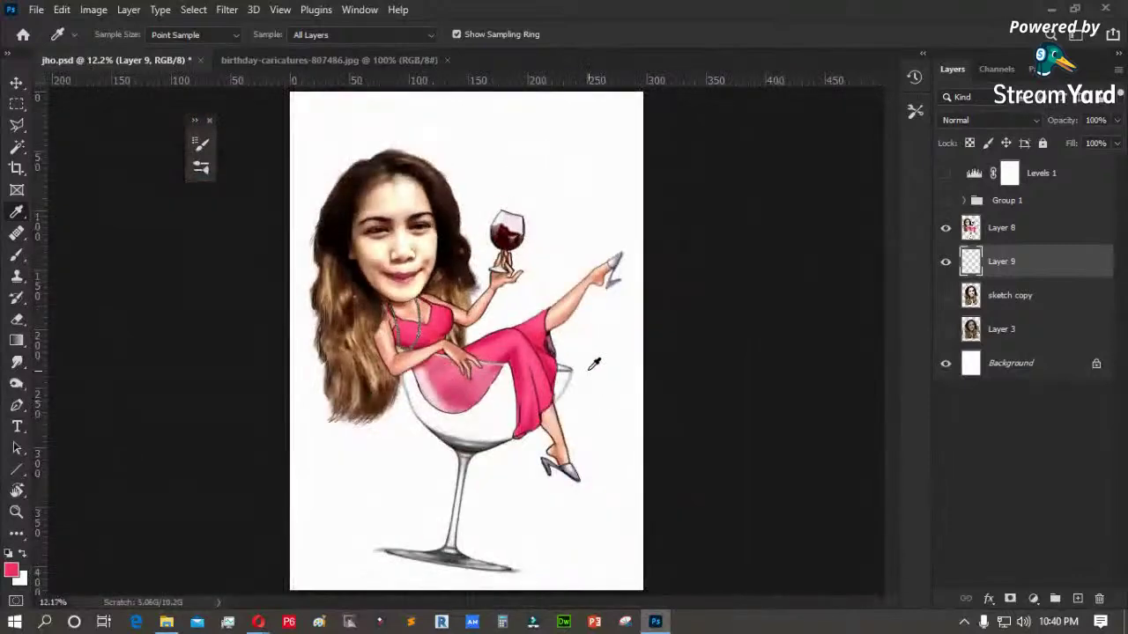
key(b)
right_click(470, 269)
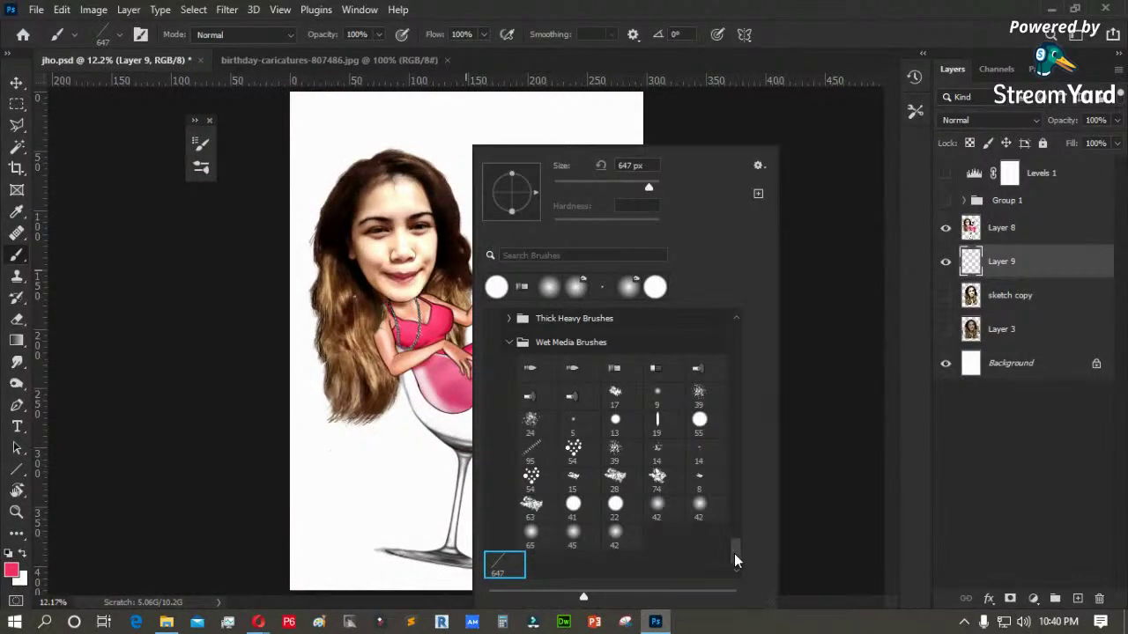
mouse_move(739, 561)
mouse_down()
mouse_move(738, 498)
mouse_move(723, 571)
mouse_up()
click(823, 452)
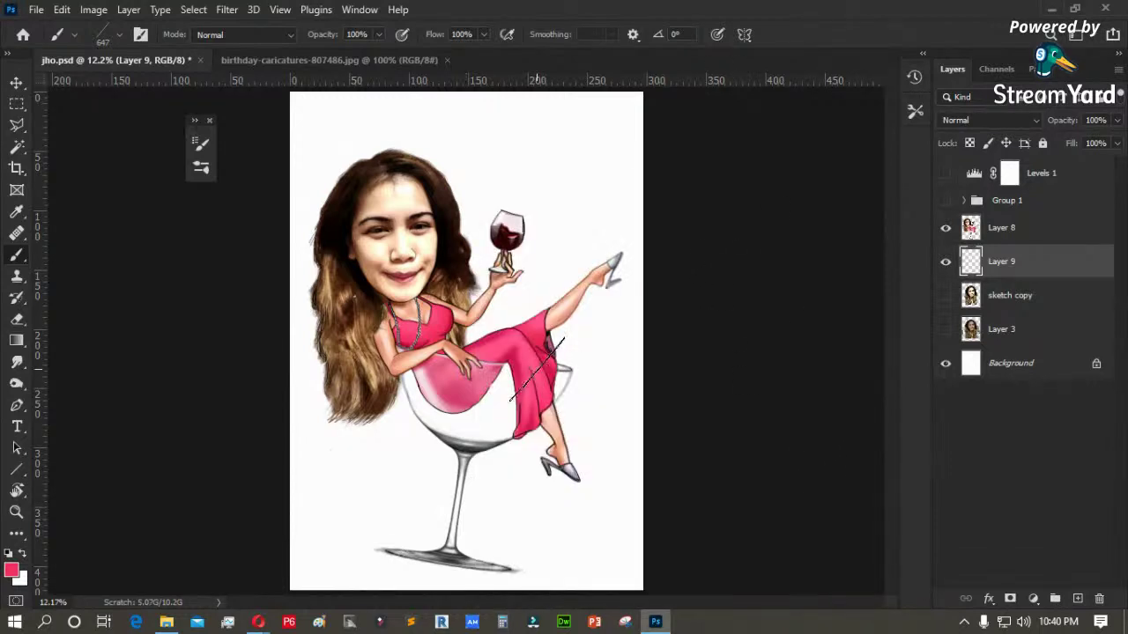
- Try out the line brush with pink hatching around the raised wine glass and delete the trial strokes
mouse_move(527, 163)
mouse_down()
mouse_move(554, 304)
mouse_move(546, 236)
mouse_up()
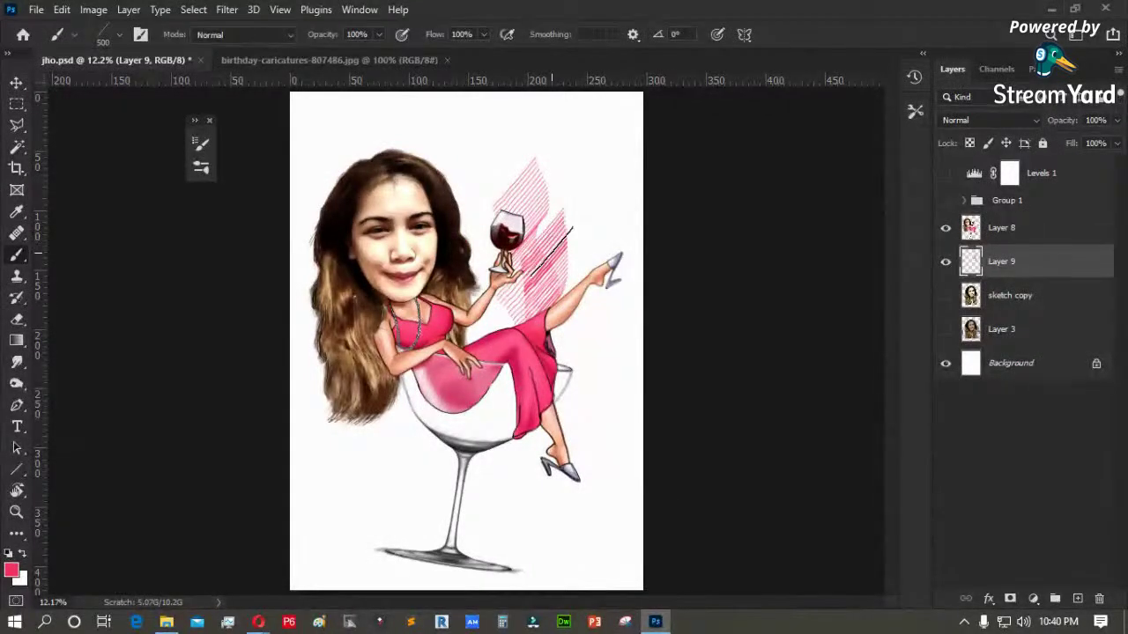
key(m)
drag(584, 139, 441, 386)
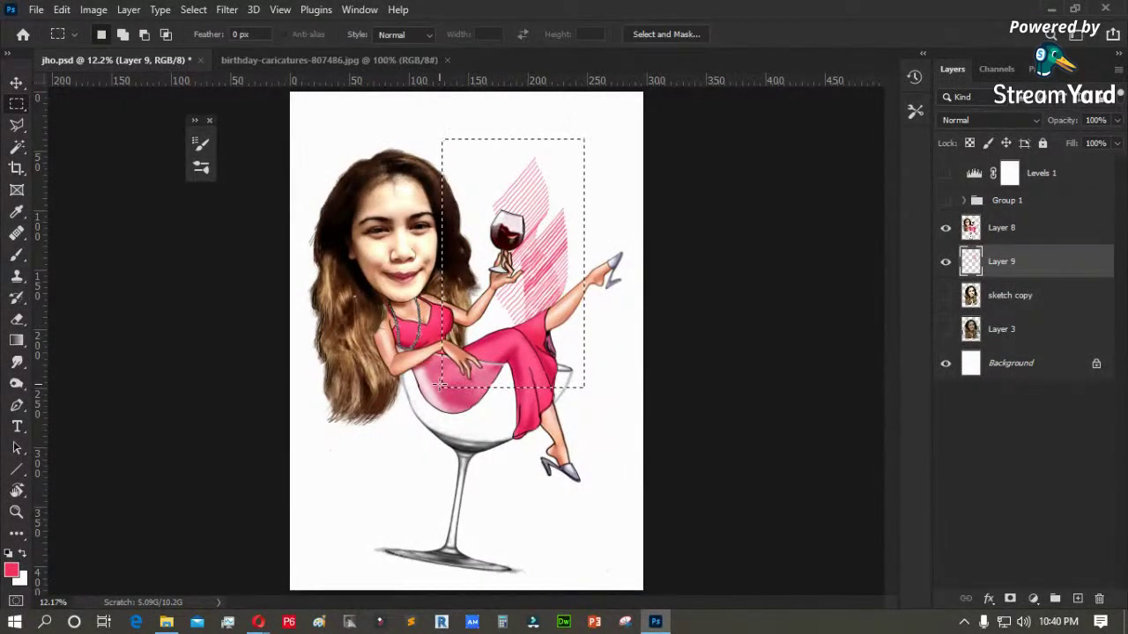
key(Delete)
key(ctrl+d)
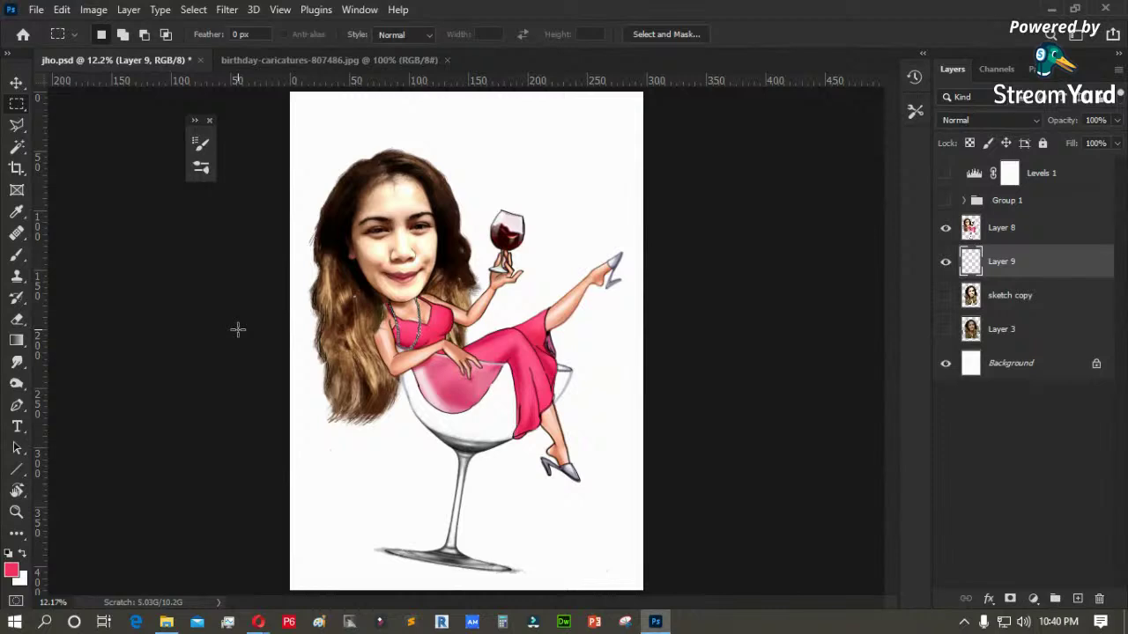
- Enable Scattering for the diagonal line brush with Scatter at 108%
key(F5)
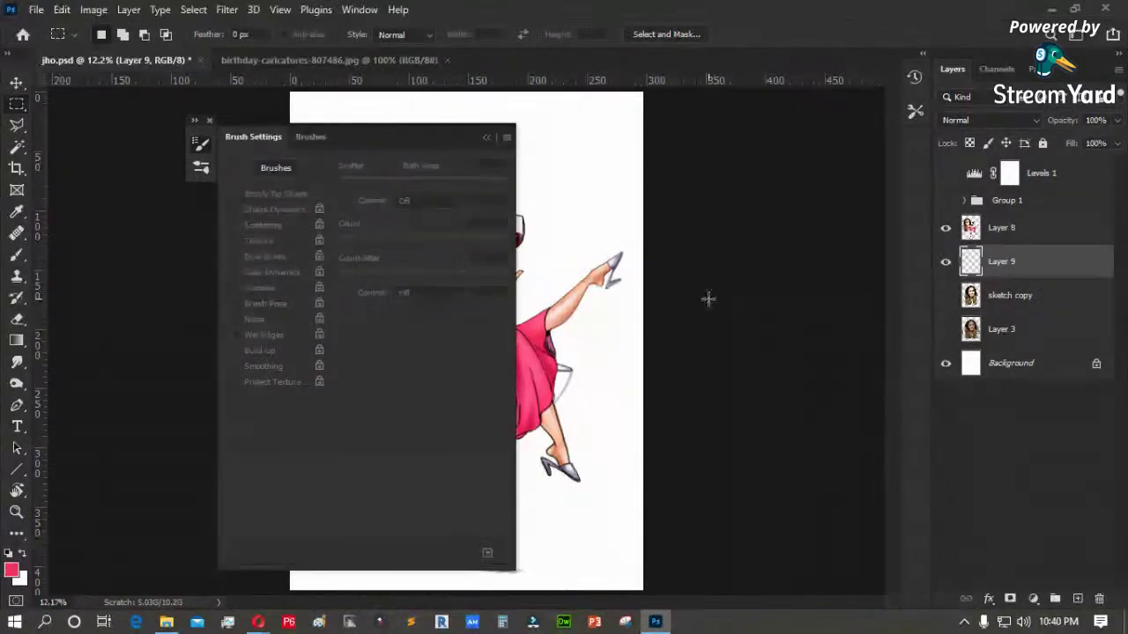
key(b)
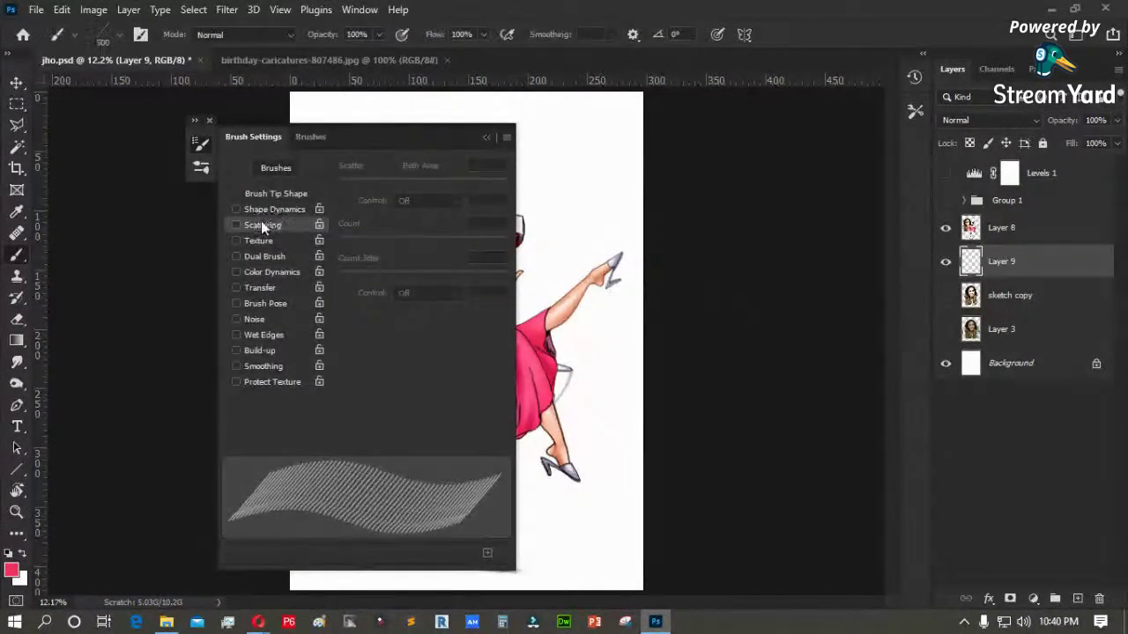
click(238, 226)
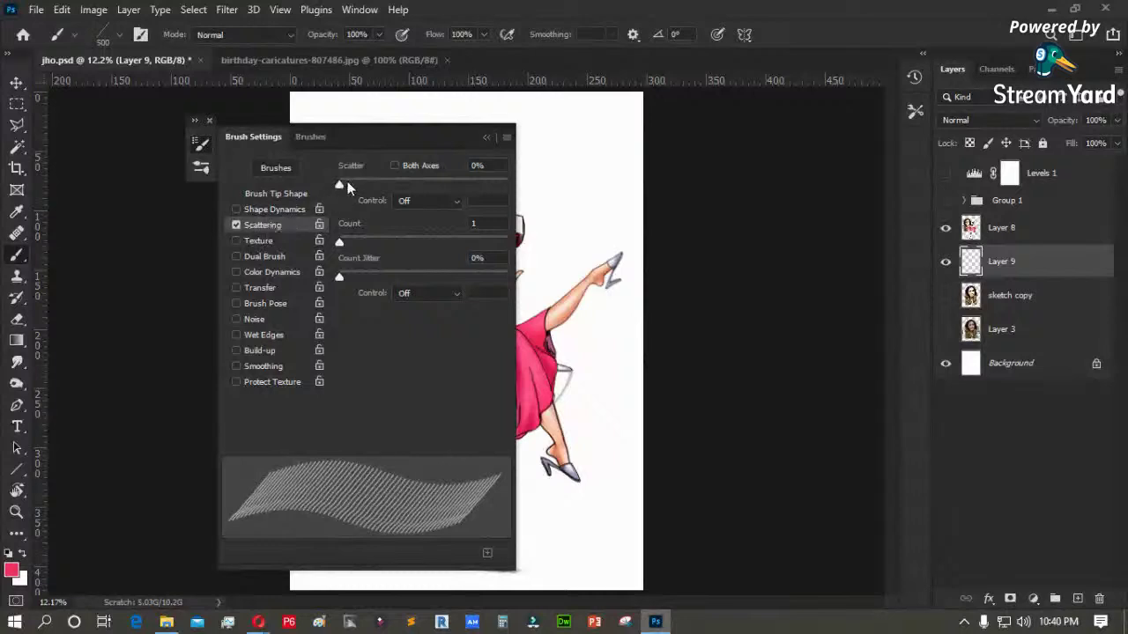
drag(347, 184, 357, 185)
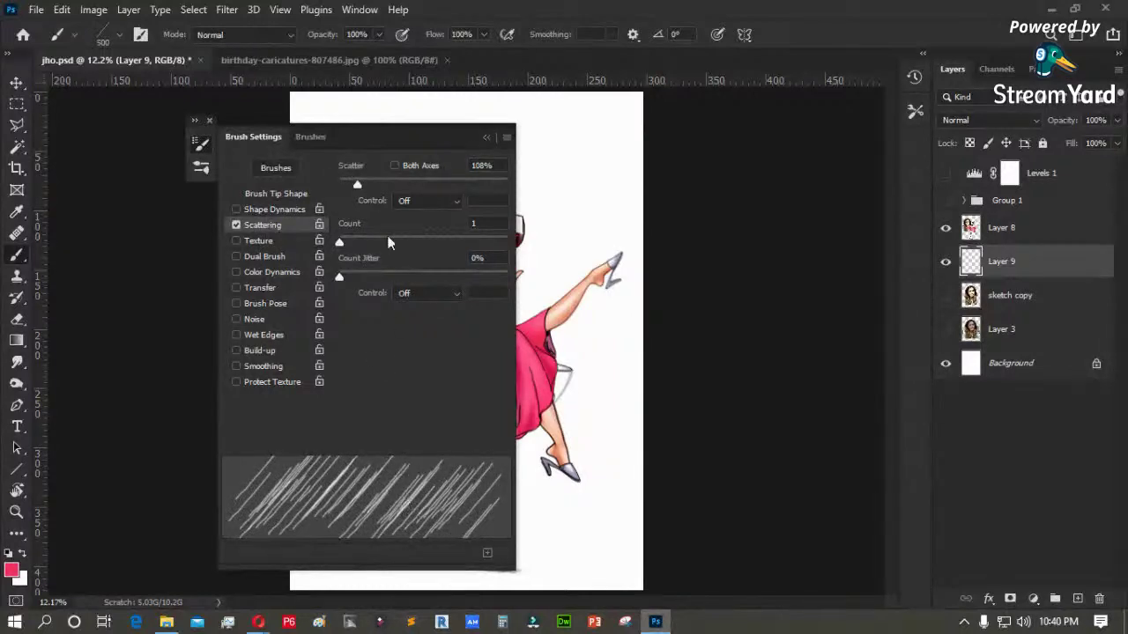
click(489, 141)
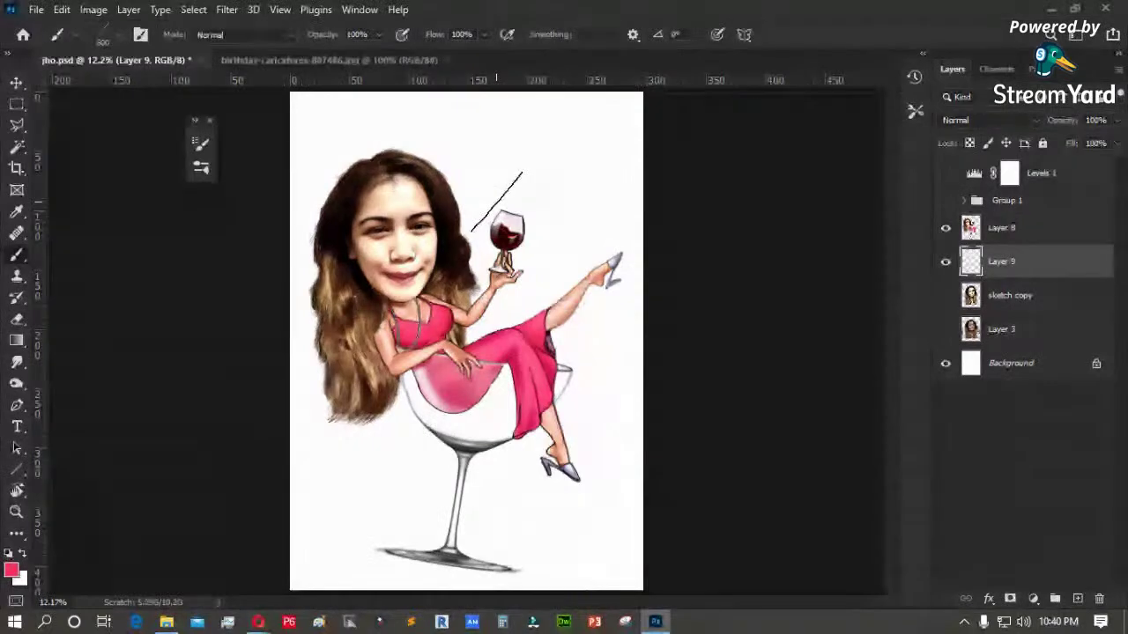
- Set the diagonal line brush's angle to -2° at a size of 700 px
right_click(498, 202)
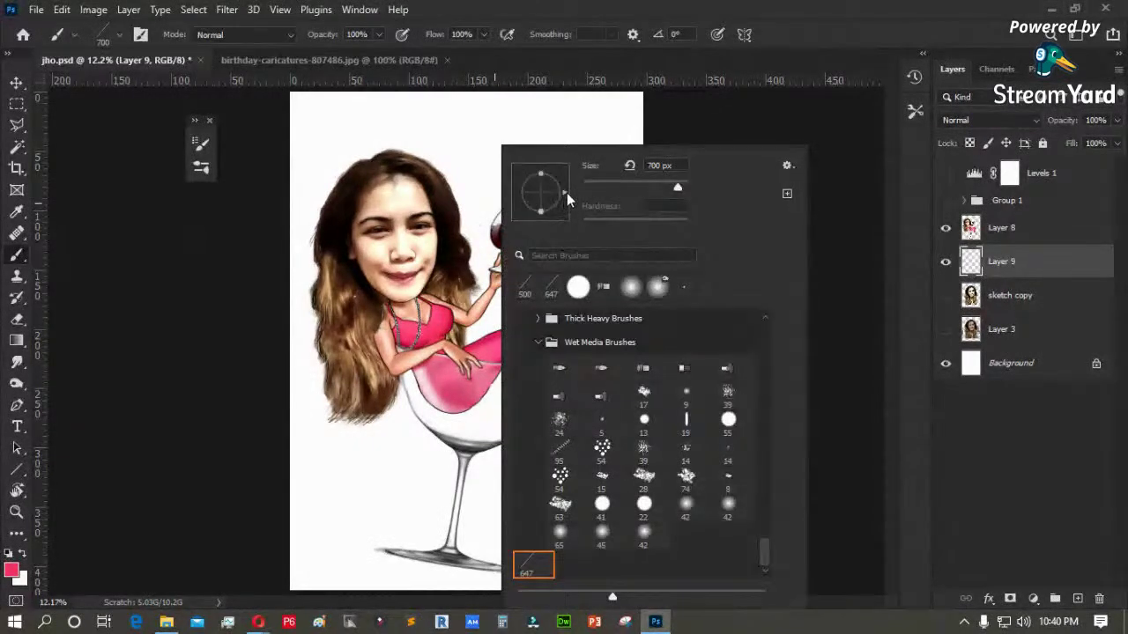
drag(566, 198, 440, 236)
drag(565, 196, 566, 195)
click(196, 301)
- Paint scattered pink hatching behind the whole figure and glass, reducing the brush to 500 px for the lower areas
mouse_move(440, 188)
mouse_down()
mouse_move(493, 194)
mouse_move(551, 237)
mouse_move(533, 282)
mouse_move(481, 304)
mouse_up()
mouse_move(379, 209)
mouse_down()
mouse_move(335, 212)
mouse_move(366, 127)
mouse_move(392, 221)
mouse_up()
key(bracketleft)
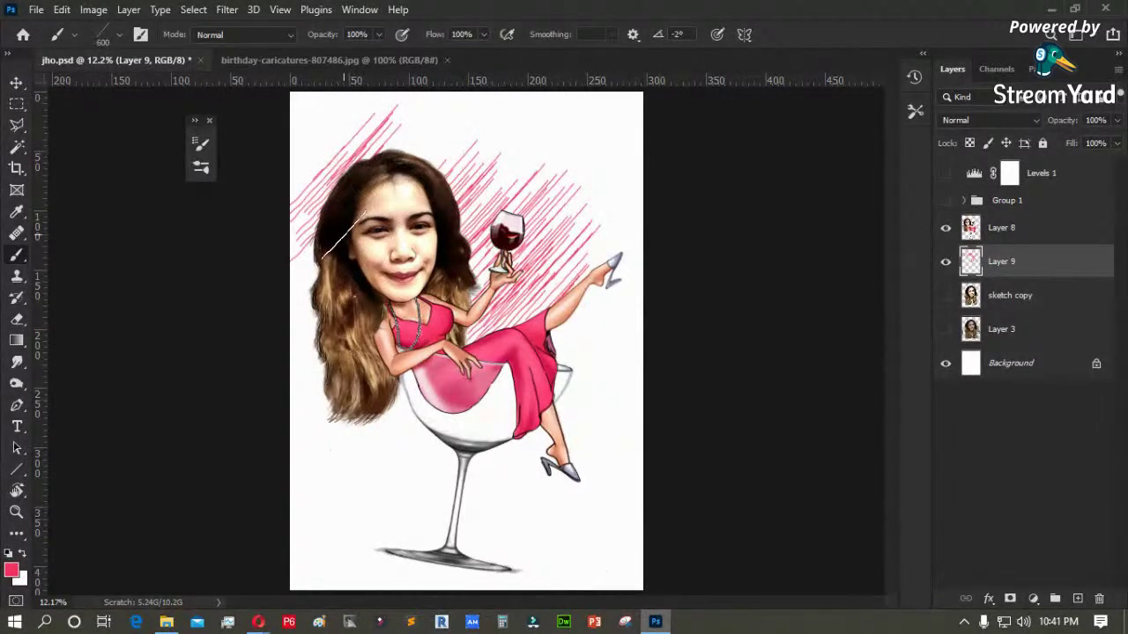
key(bracketleft)
mouse_move(333, 242)
mouse_down()
mouse_move(355, 405)
mouse_move(377, 390)
mouse_move(450, 412)
mouse_move(550, 365)
mouse_move(571, 391)
mouse_move(560, 373)
mouse_move(562, 465)
mouse_move(516, 467)
mouse_move(504, 480)
mouse_move(395, 442)
mouse_move(414, 479)
mouse_move(380, 483)
mouse_move(508, 474)
mouse_move(544, 494)
mouse_move(535, 341)
mouse_up()
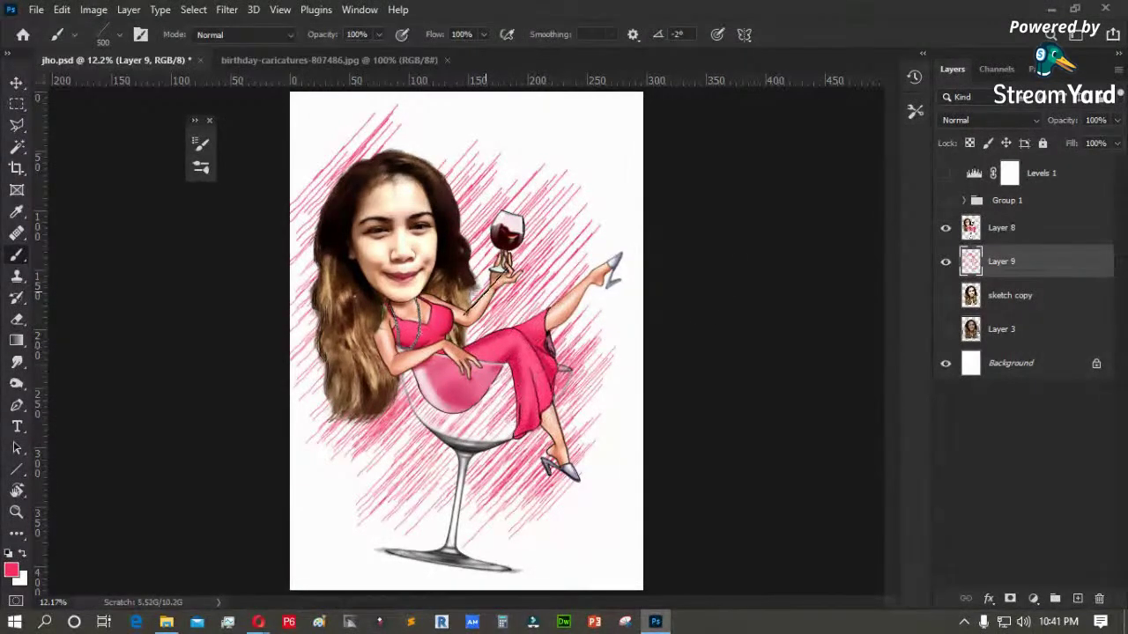
- Add an empty layer above the hatching and choose a soft round brush with 0% hardness
click(1075, 599)
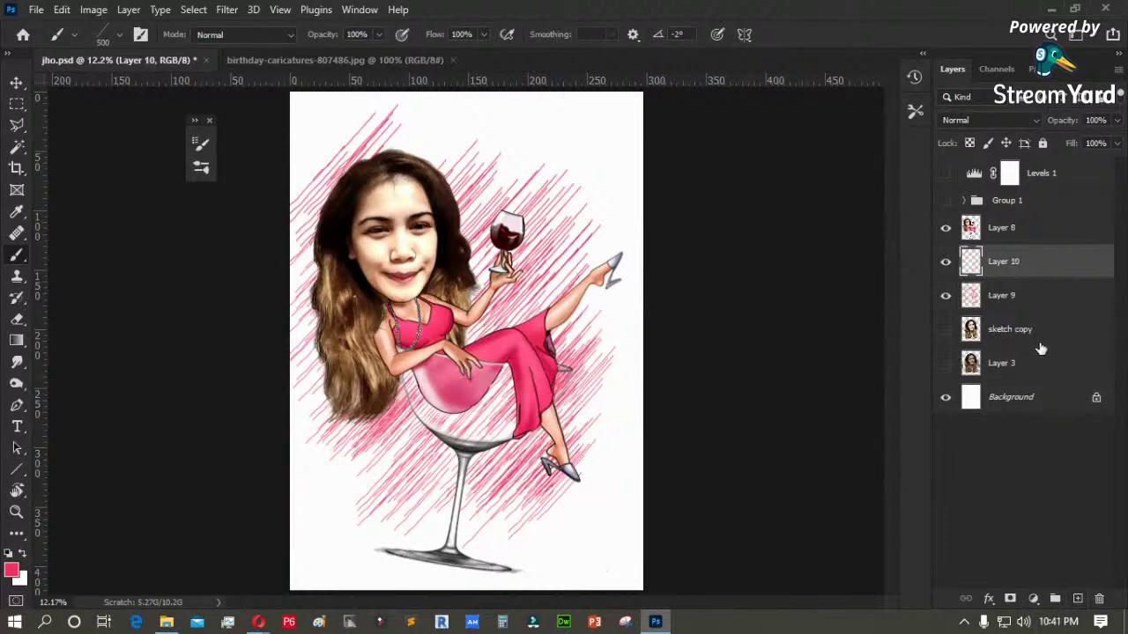
right_click(492, 296)
click(684, 289)
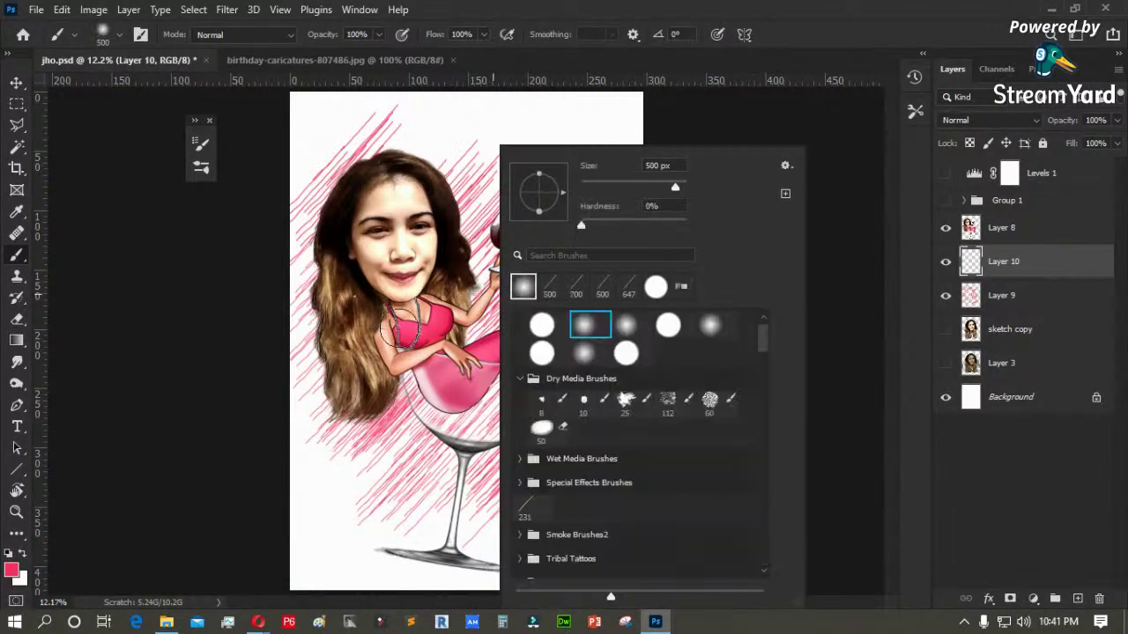
click(826, 136)
- Paint a soft pink glow over the hatching around the head, body and glass with the brush at 1000 px
key(])
key(])
key(])
key(])
key(])
mouse_move(466, 235)
mouse_down()
mouse_move(466, 366)
mouse_move(547, 352)
mouse_move(500, 390)
mouse_move(418, 388)
mouse_move(438, 448)
mouse_move(564, 441)
mouse_move(423, 265)
mouse_move(423, 176)
mouse_move(359, 199)
mouse_move(352, 264)
mouse_move(374, 423)
mouse_move(357, 462)
mouse_move(574, 397)
mouse_up()
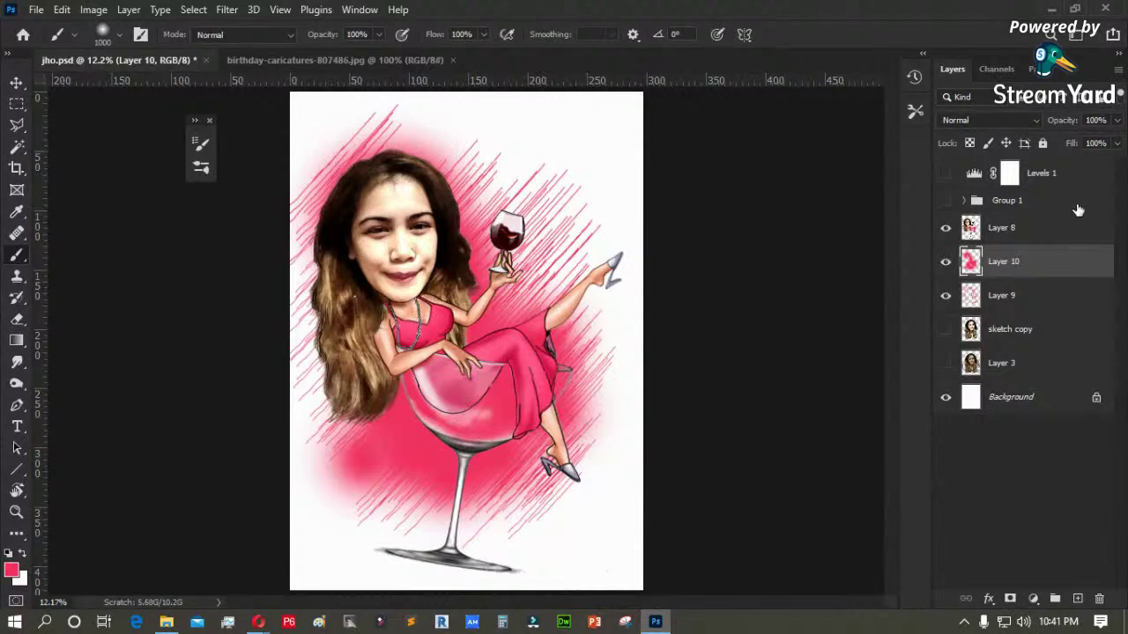
- Reduce the fill of the hatching layer and set the pink glow layer's fill to 48%
click(1117, 144)
drag(1115, 164, 1084, 168)
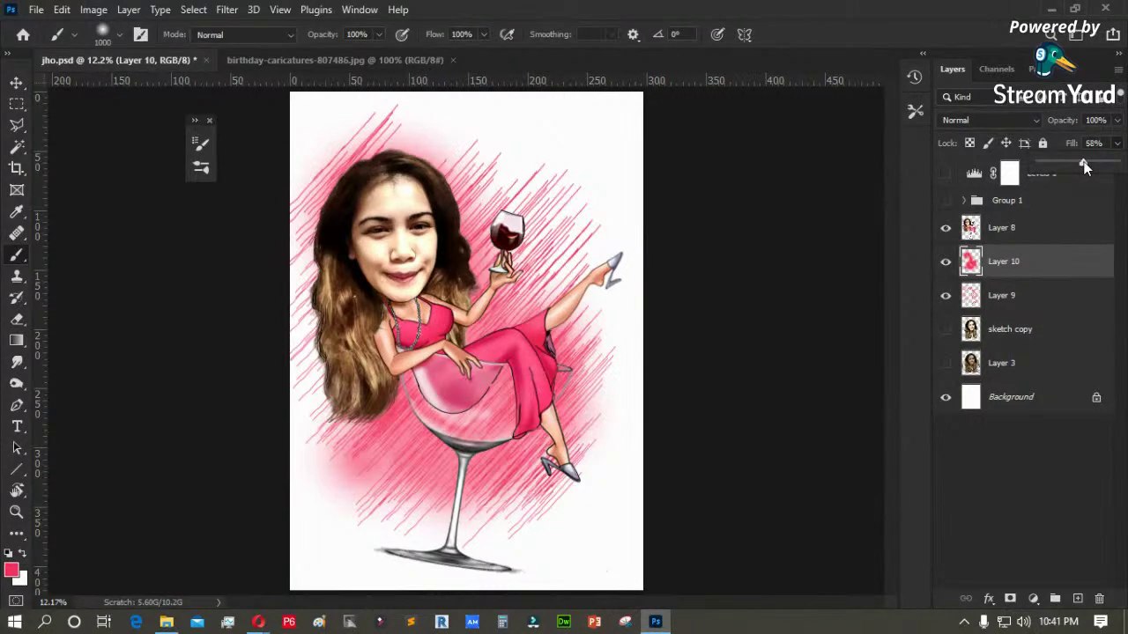
click(1015, 297)
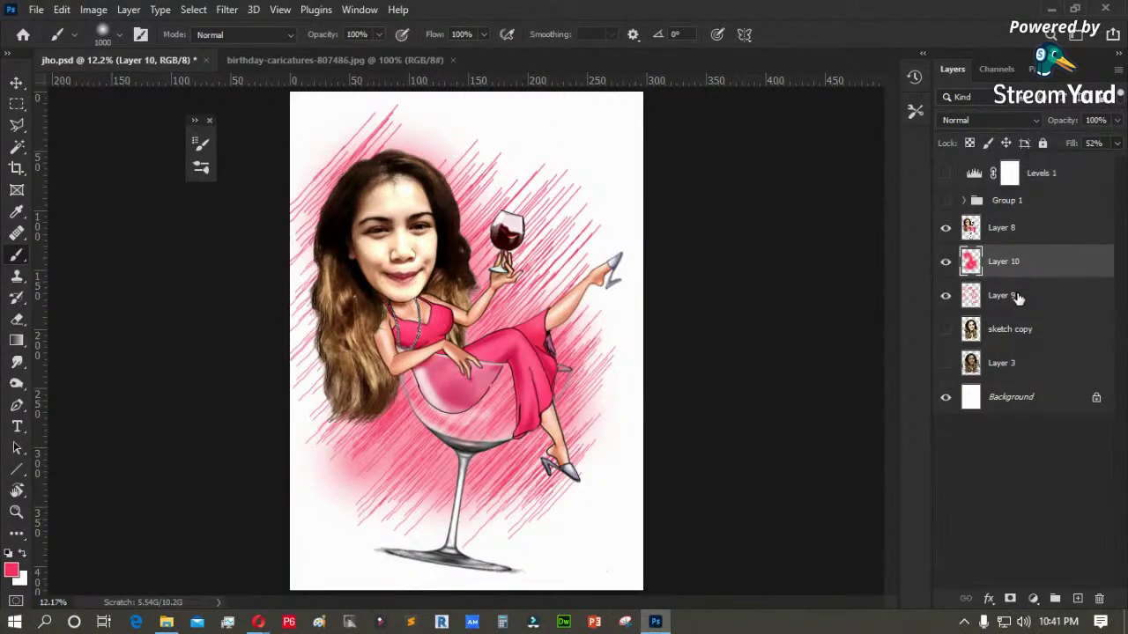
click(1117, 143)
drag(1116, 164, 1091, 166)
click(1044, 256)
click(1116, 144)
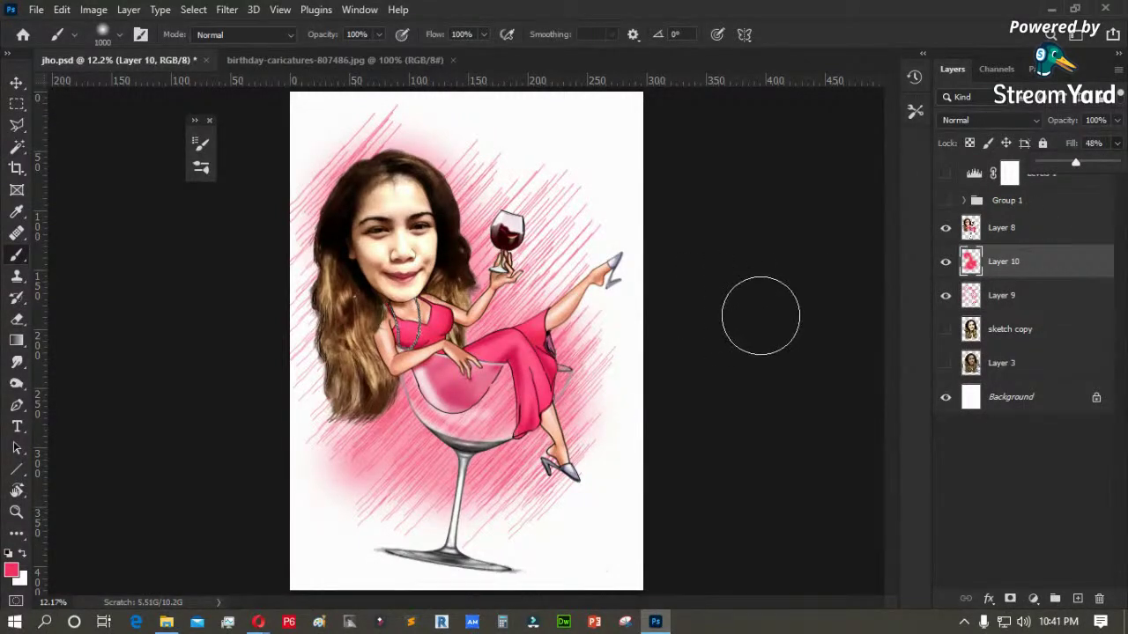
- Merge the hatching layer and the pink glow layer into one layer
click(1003, 295)
shift+click(1014, 261)
right_click(1013, 262)
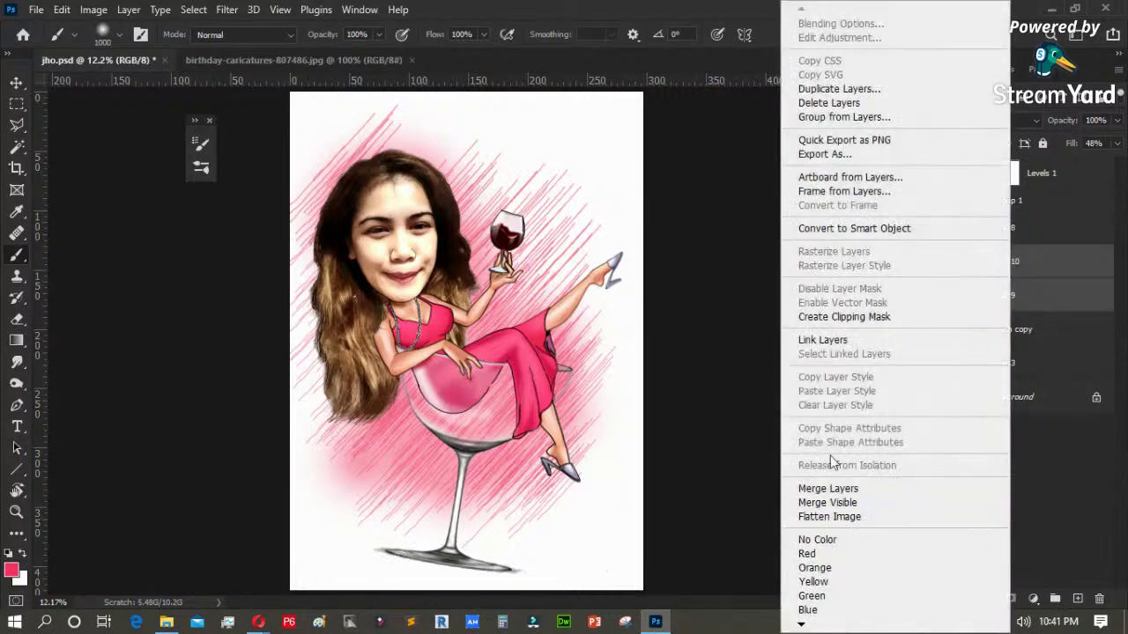
click(833, 489)
- Apply a midtone Color Balance of +82, -24, -72 to the merged background layer
click(94, 10)
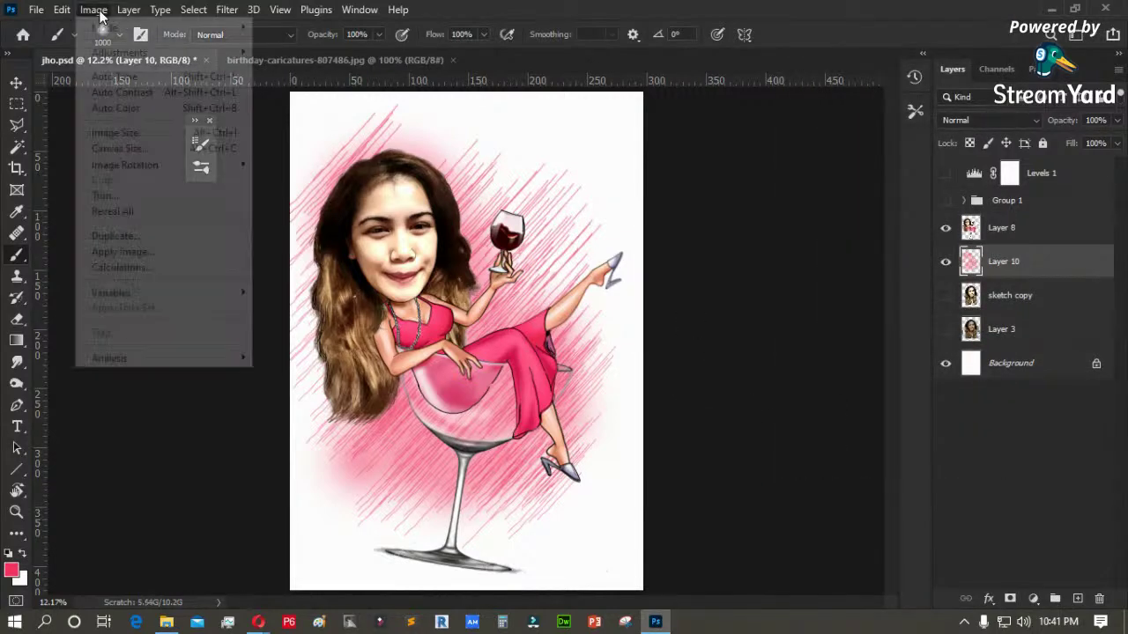
mouse_move(187, 58)
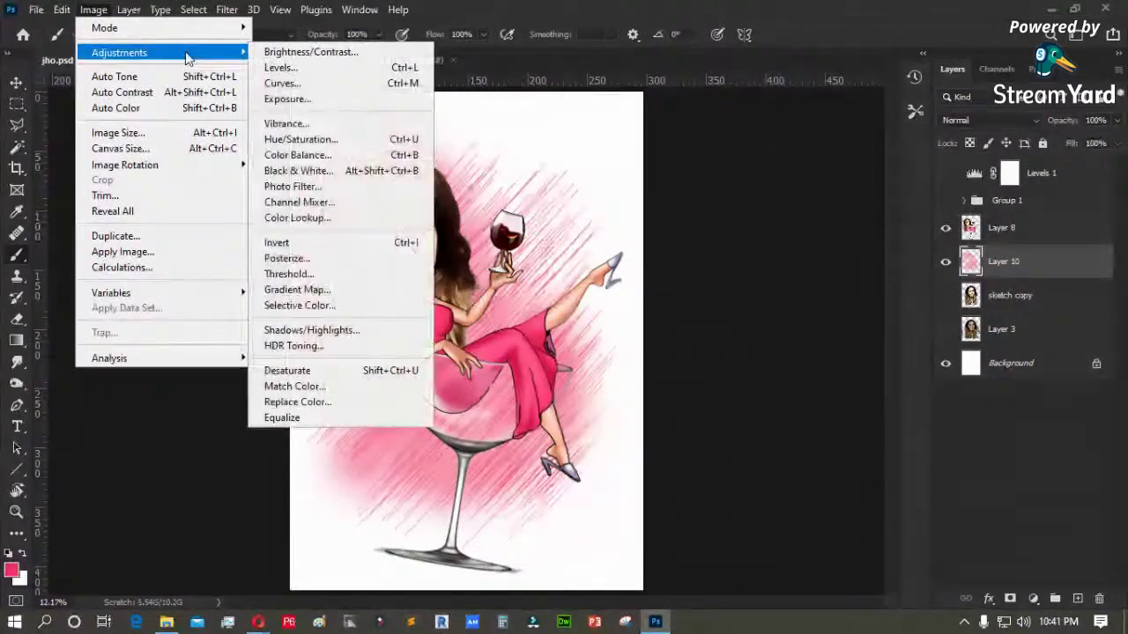
click(320, 157)
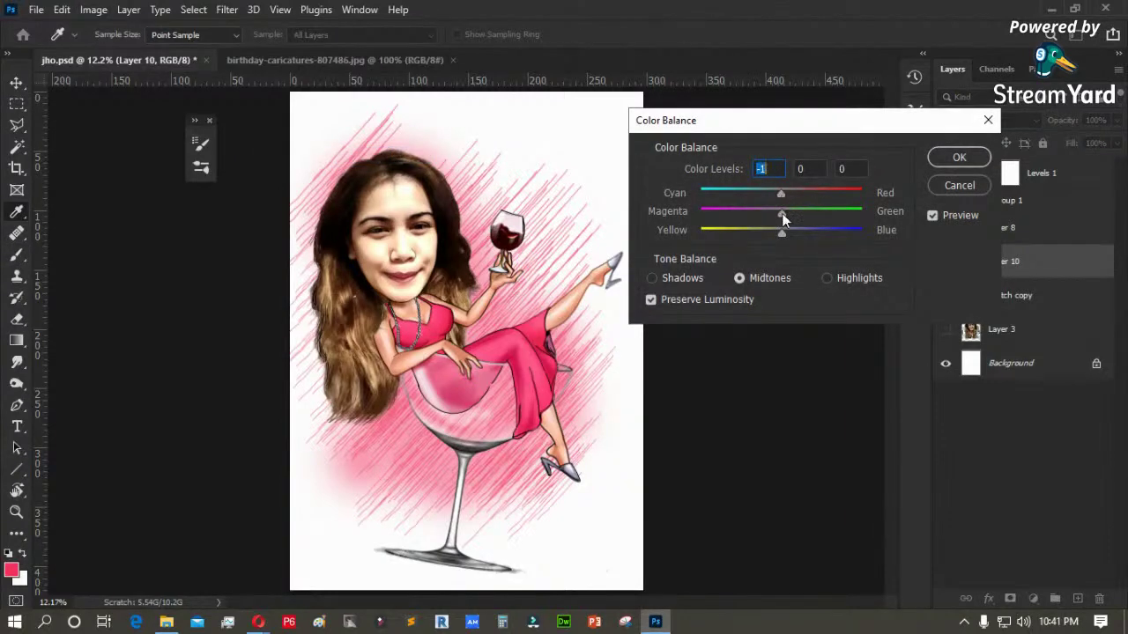
drag(816, 195, 820, 194)
drag(782, 232, 723, 244)
drag(820, 195, 821, 197)
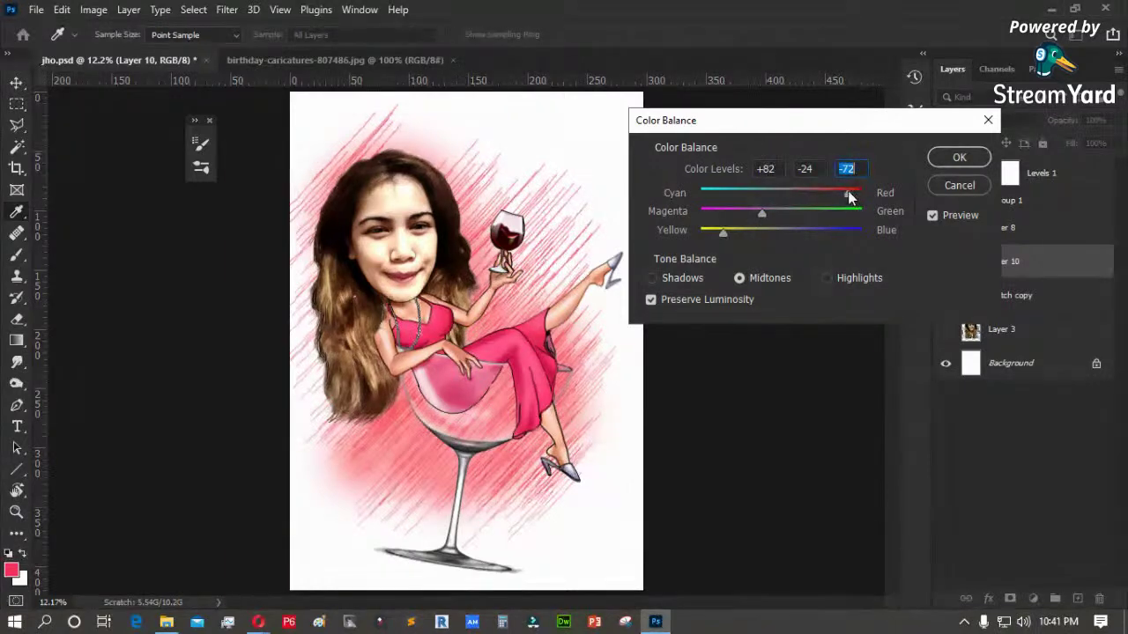
click(958, 157)
- Add a white layer mask to the merged pink background layer
key(b)
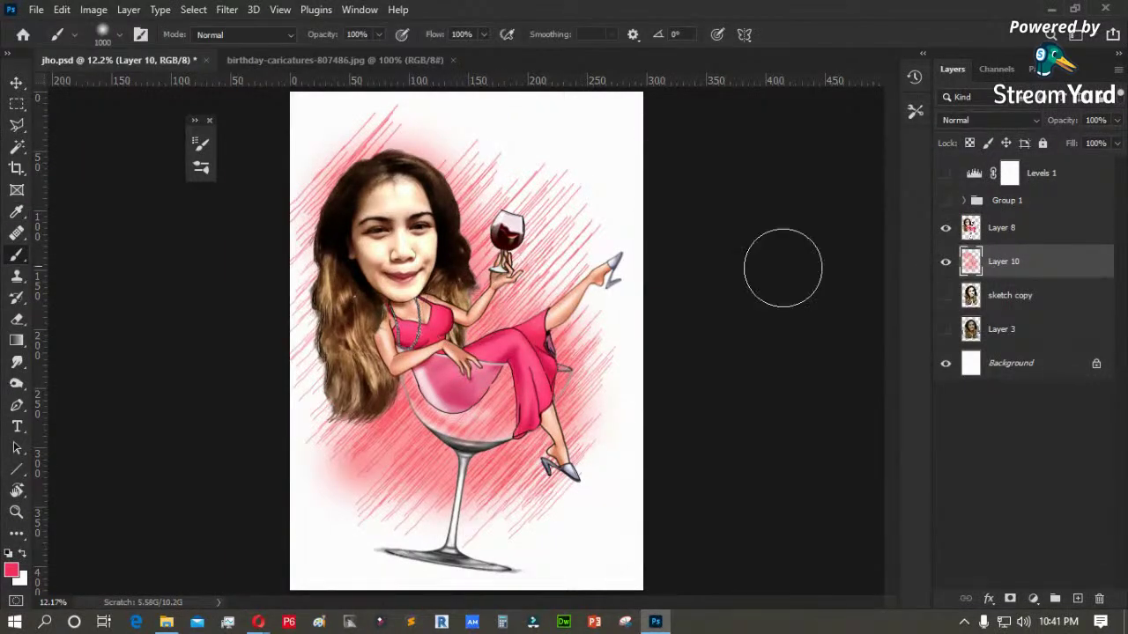
key(z)
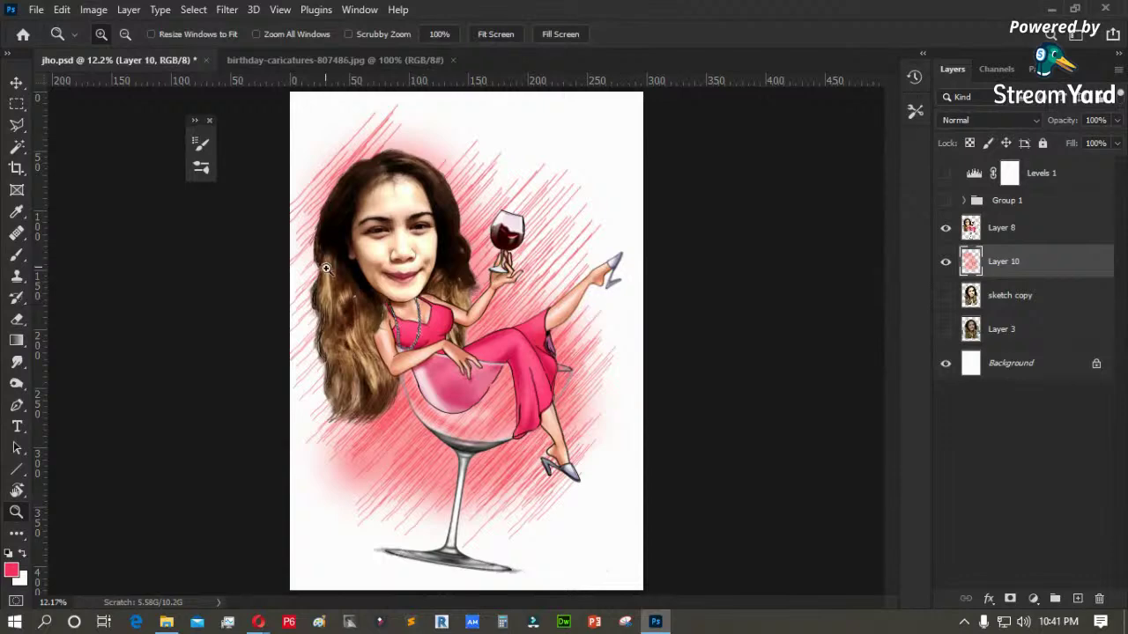
drag(326, 268, 649, 503)
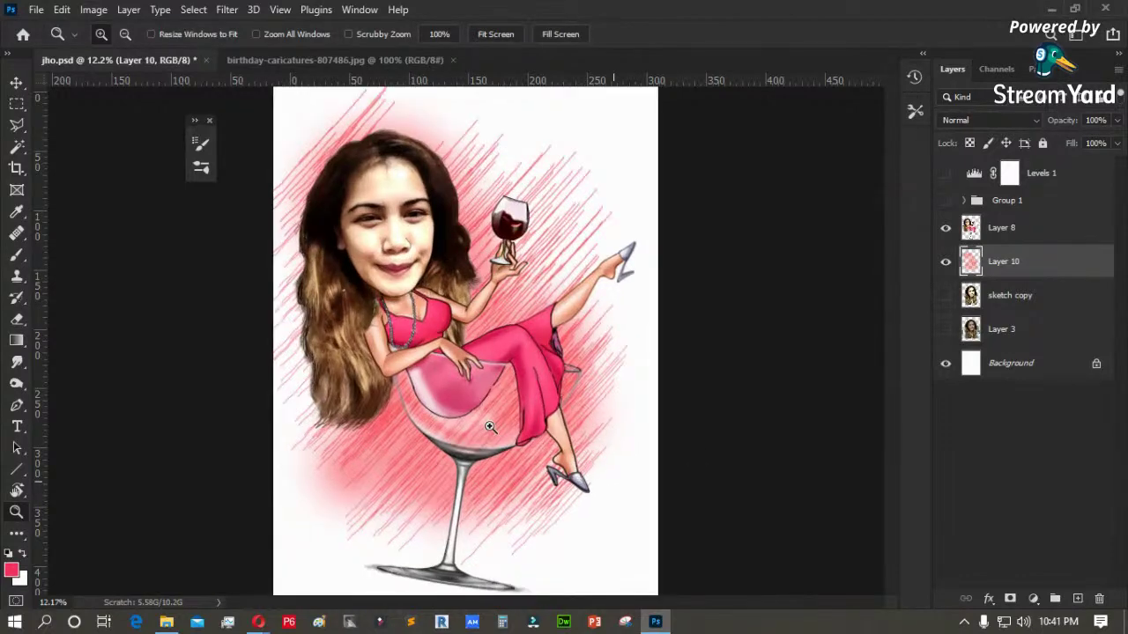
click(467, 408)
click(1011, 599)
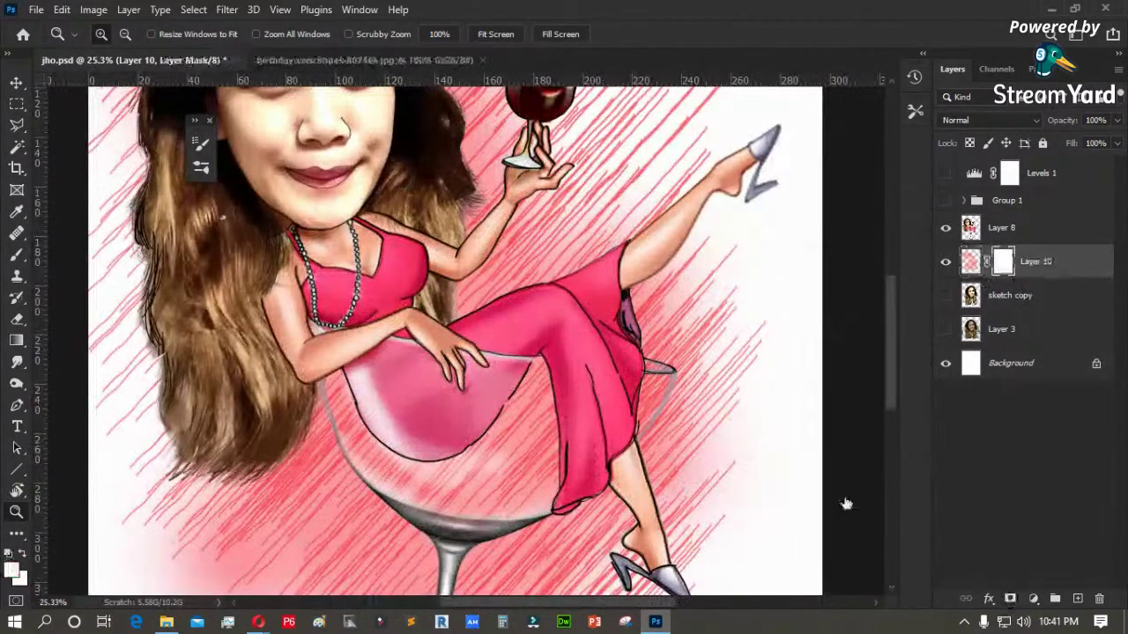
- Paint black on the mask with the 1000 px soft brush to hide the hatching across the middle of the large glass bowl
key(b)
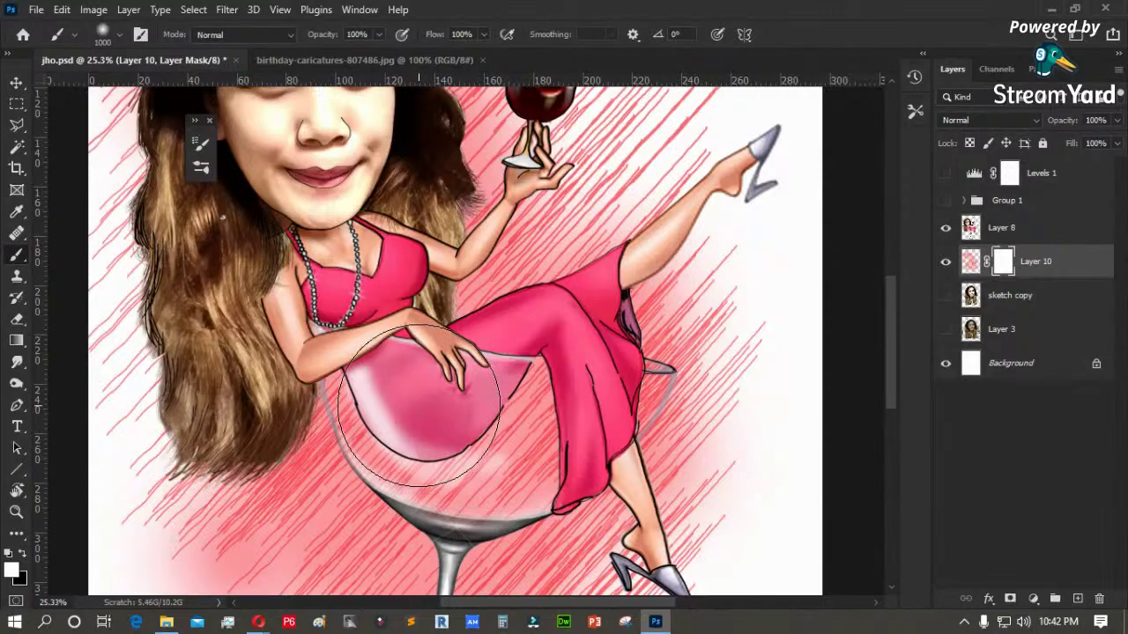
key(x)
mouse_move(410, 396)
mouse_down()
mouse_move(414, 414)
mouse_move(454, 422)
mouse_move(553, 401)
mouse_up()
- Mask out the remaining hatching inside the bowl in black with the brush at 500 and 400 px, and switch the foreground to white
key(bracketleft)
key(bracketleft)
key(bracketleft)
key(bracketleft)
key(bracketleft)
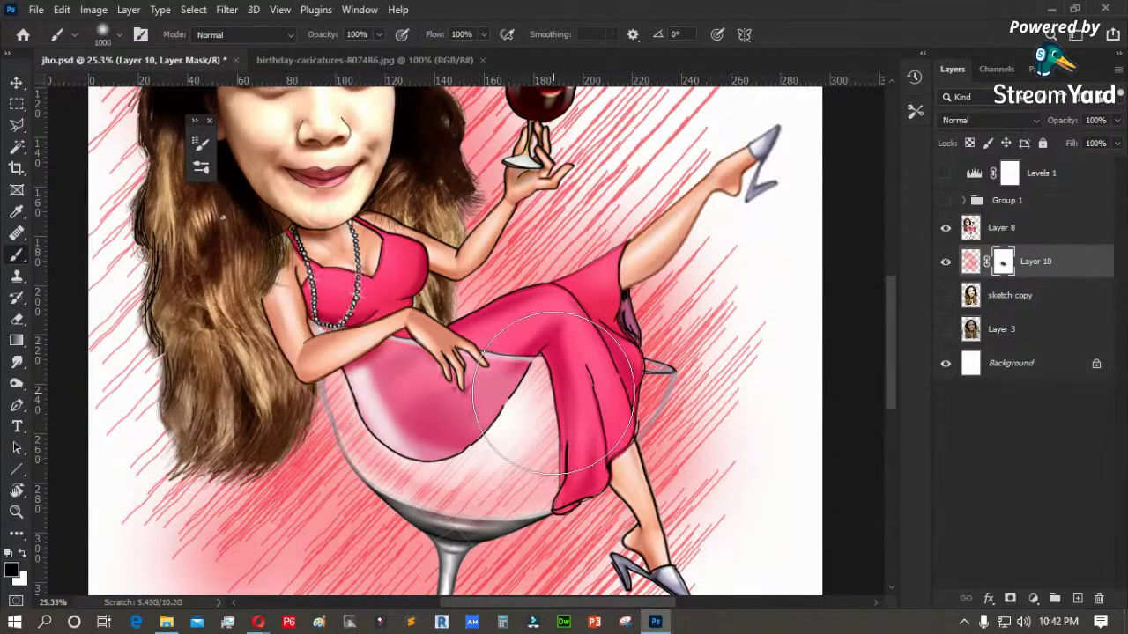
mouse_move(629, 380)
mouse_down()
mouse_move(643, 393)
mouse_move(620, 400)
mouse_up()
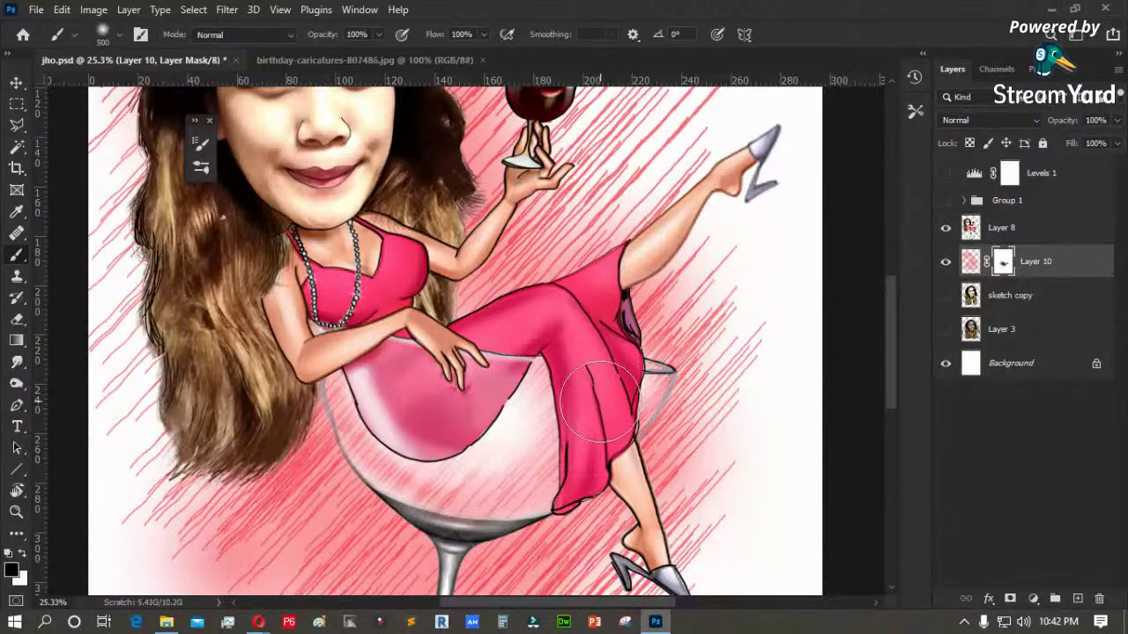
click(576, 459)
key(bracketleft)
mouse_move(344, 384)
mouse_down()
mouse_move(404, 469)
mouse_move(469, 481)
mouse_move(539, 469)
mouse_move(540, 385)
mouse_up()
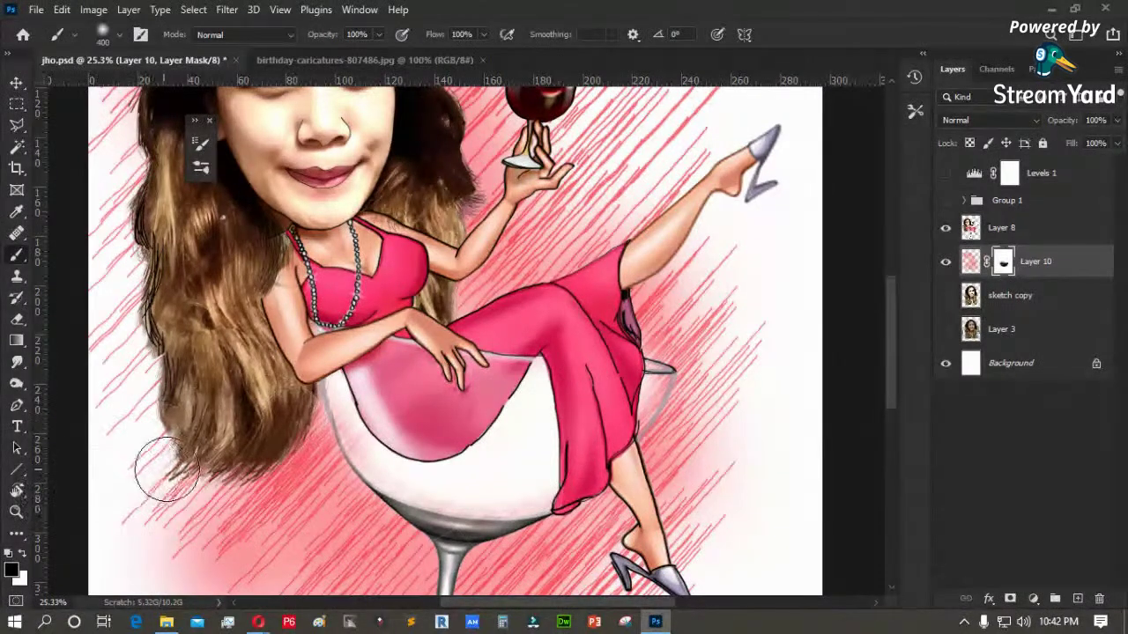
key(x)
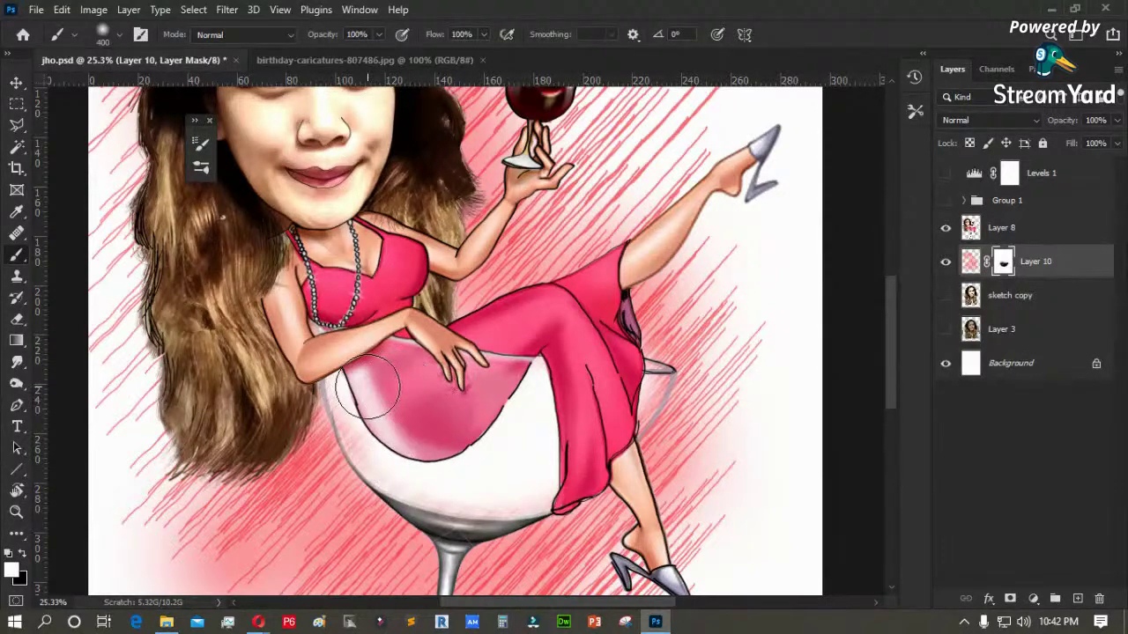
- Paint white on the Layer 10 mask at 40% brush opacity to partly restore the pink hatching inside the bowl beside the dress
click(375, 36)
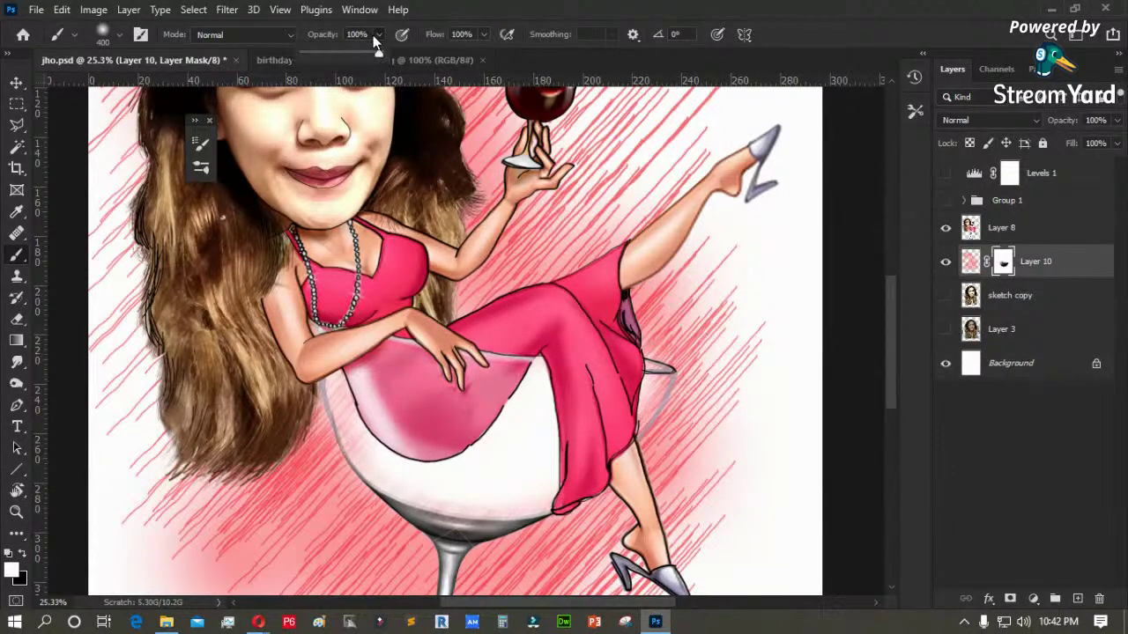
mouse_move(530, 386)
mouse_down()
mouse_move(570, 426)
mouse_move(506, 495)
mouse_move(476, 501)
mouse_move(571, 409)
mouse_move(548, 460)
mouse_up()
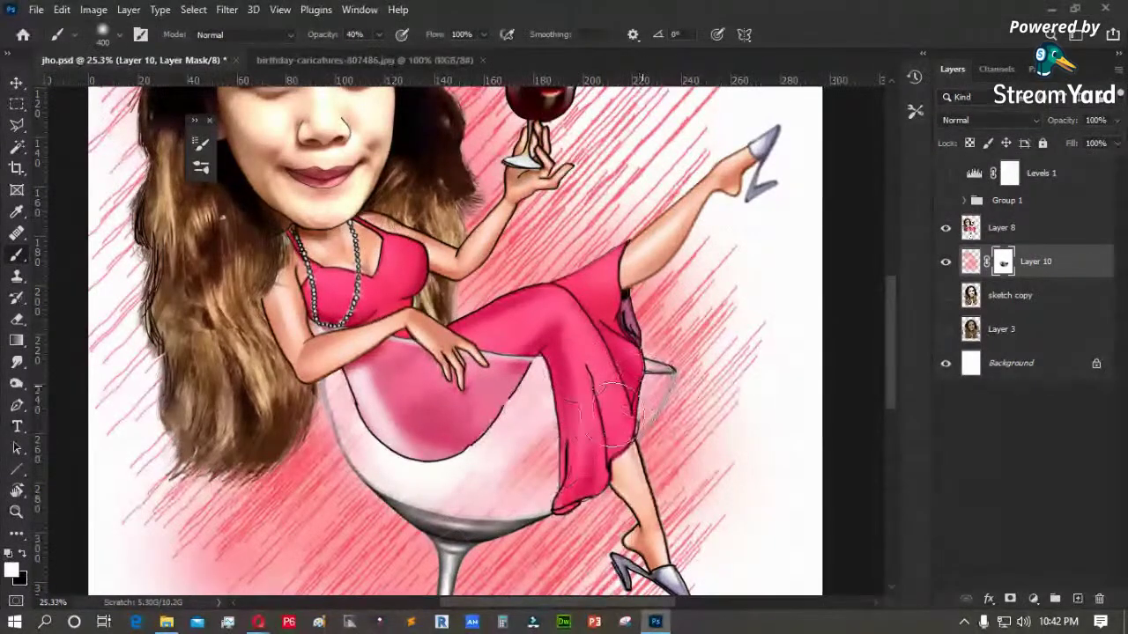
scroll(453, 397, down, 3)
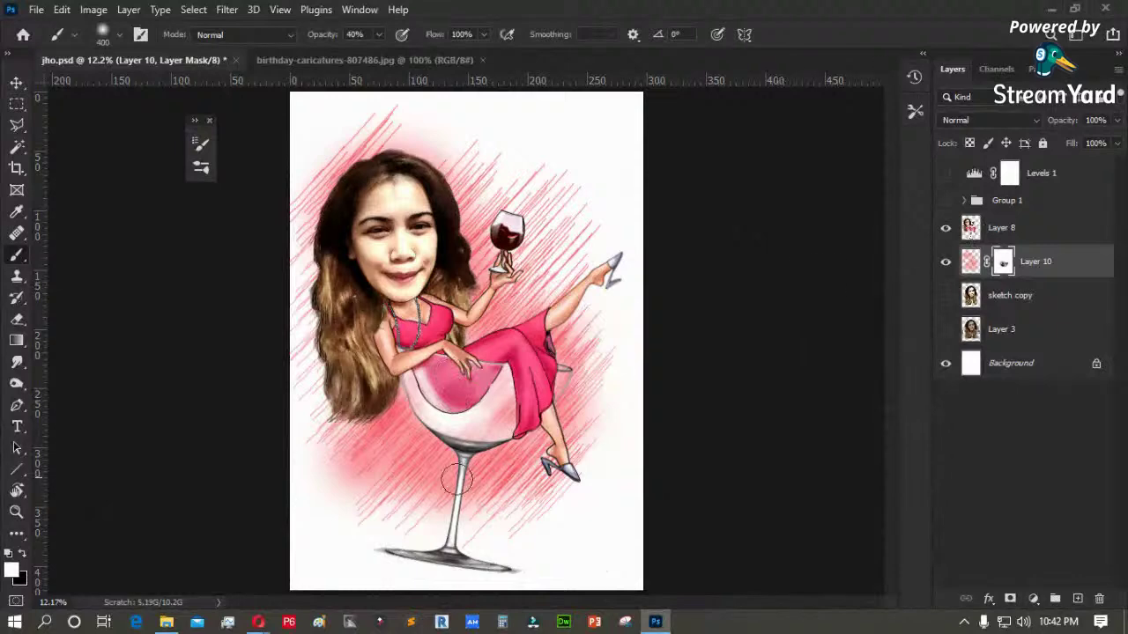
- Duplicate the figure layer, Layer 8, and select the original beneath the copy
click(994, 231)
click(946, 228)
click(946, 228)
click(947, 228)
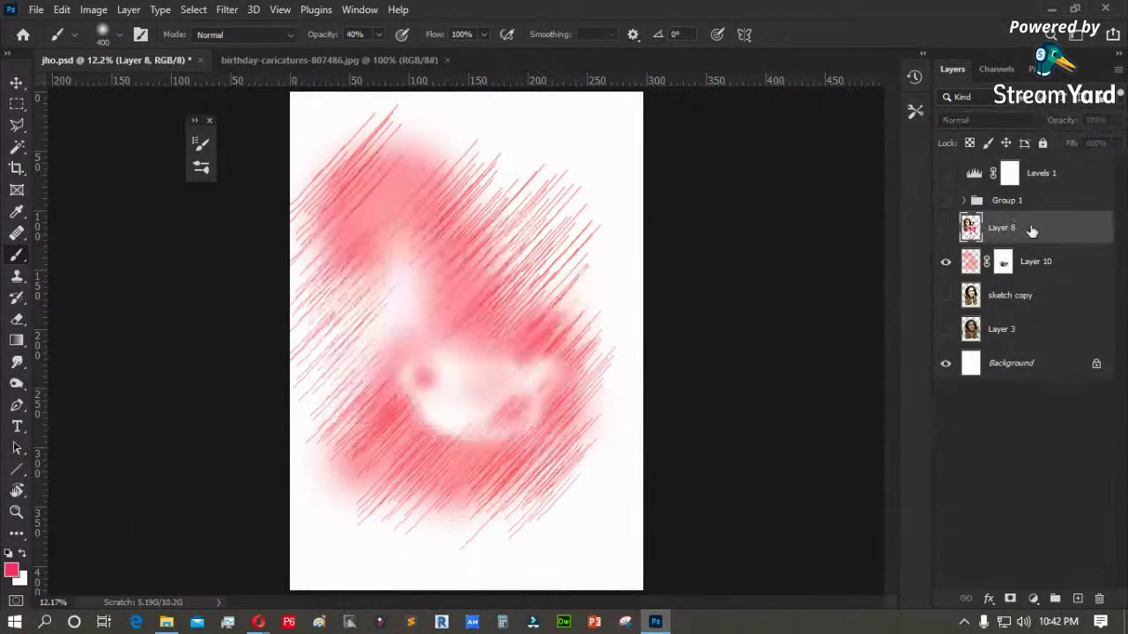
click(946, 229)
drag(991, 233, 1077, 598)
click(1001, 262)
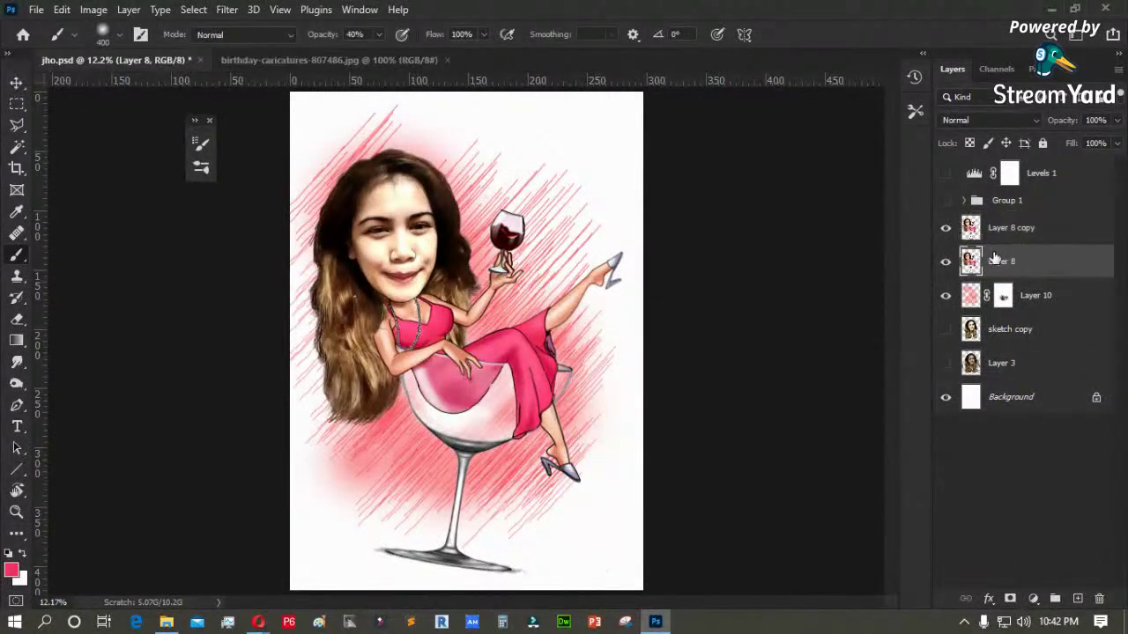
key(ctrl+t)
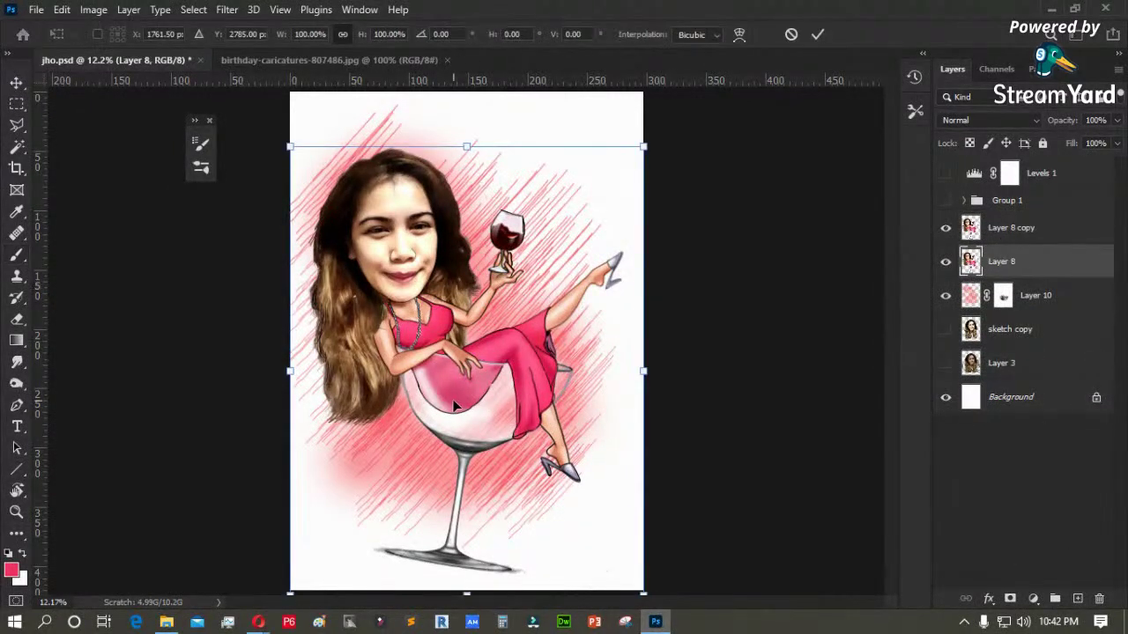
right_click(454, 405)
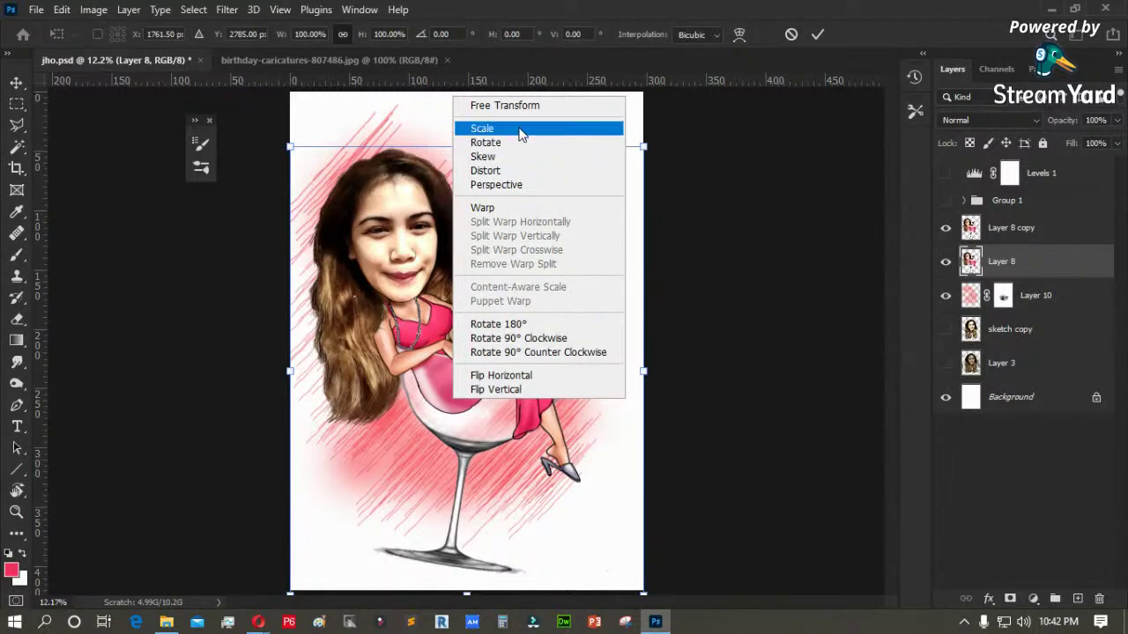
click(772, 251)
key(Return)
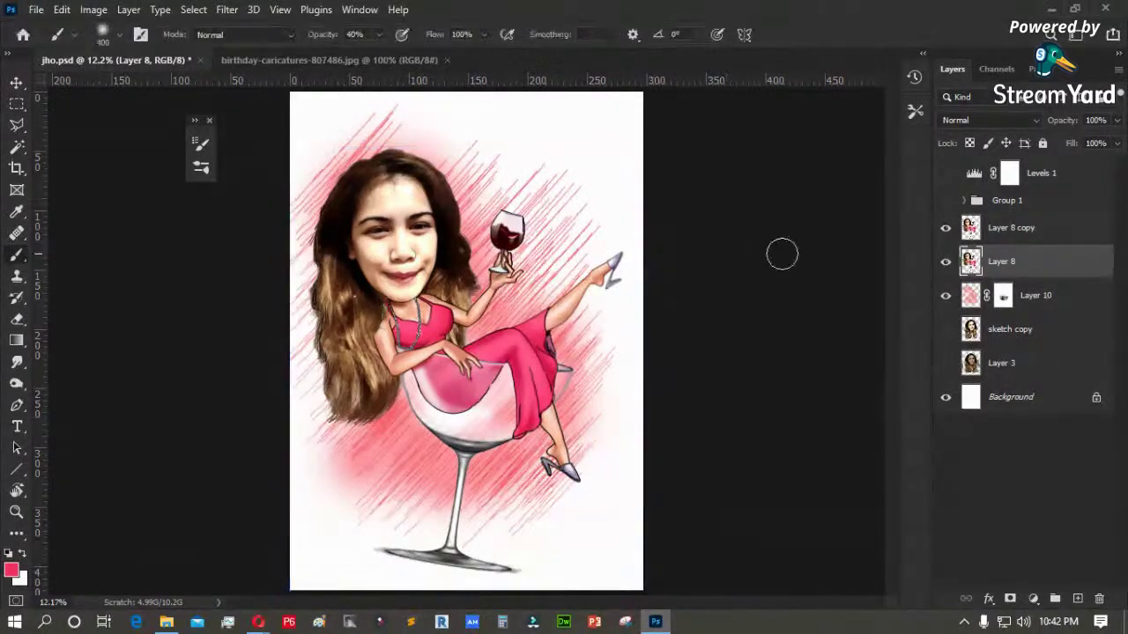
- Skew the original Layer 8 into a flattened shape lying on the ground beside the wine glass base
key(ctrl+t)
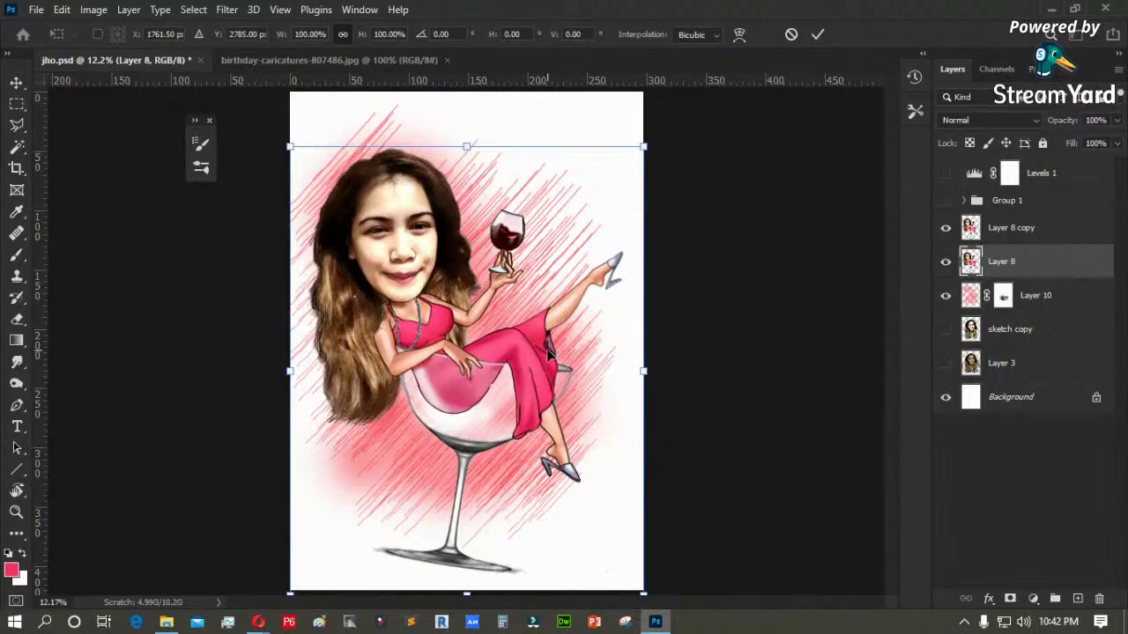
right_click(477, 319)
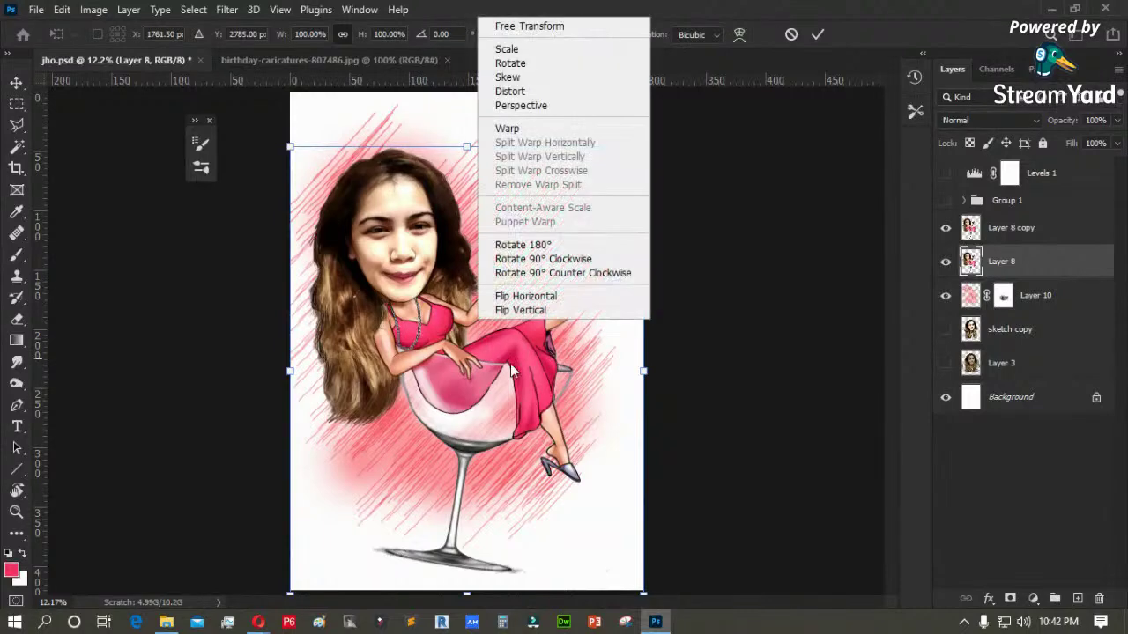
click(508, 77)
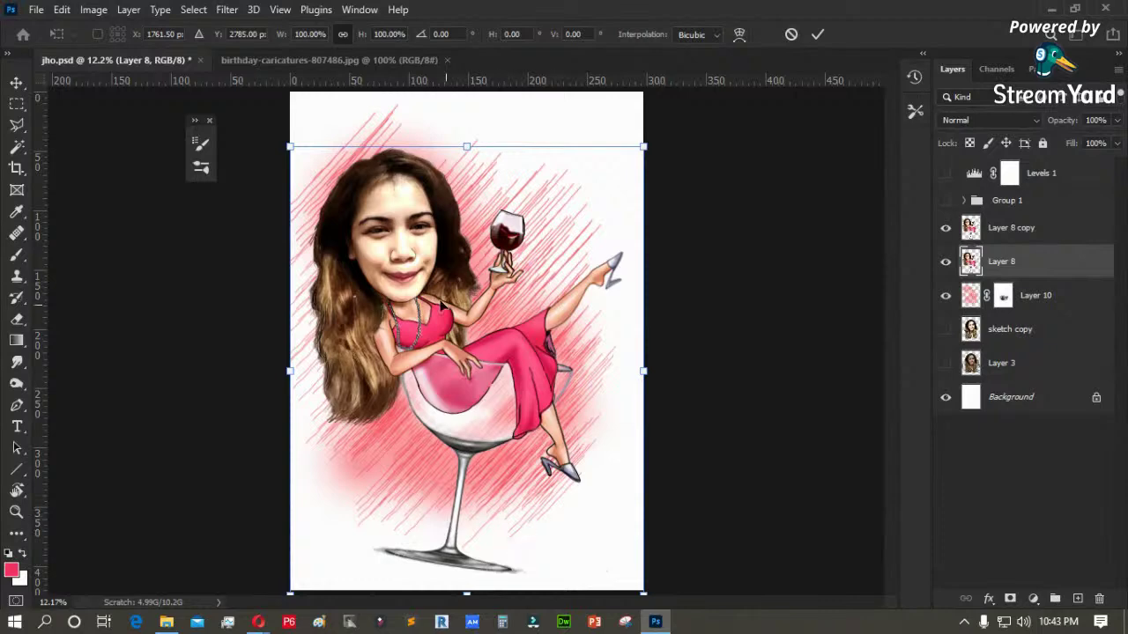
drag(293, 152, 290, 348)
drag(650, 164, 646, 423)
drag(290, 350, 251, 532)
drag(429, 377, 526, 429)
drag(645, 425, 702, 532)
drag(524, 402, 476, 539)
drag(691, 529, 667, 526)
key(Return)
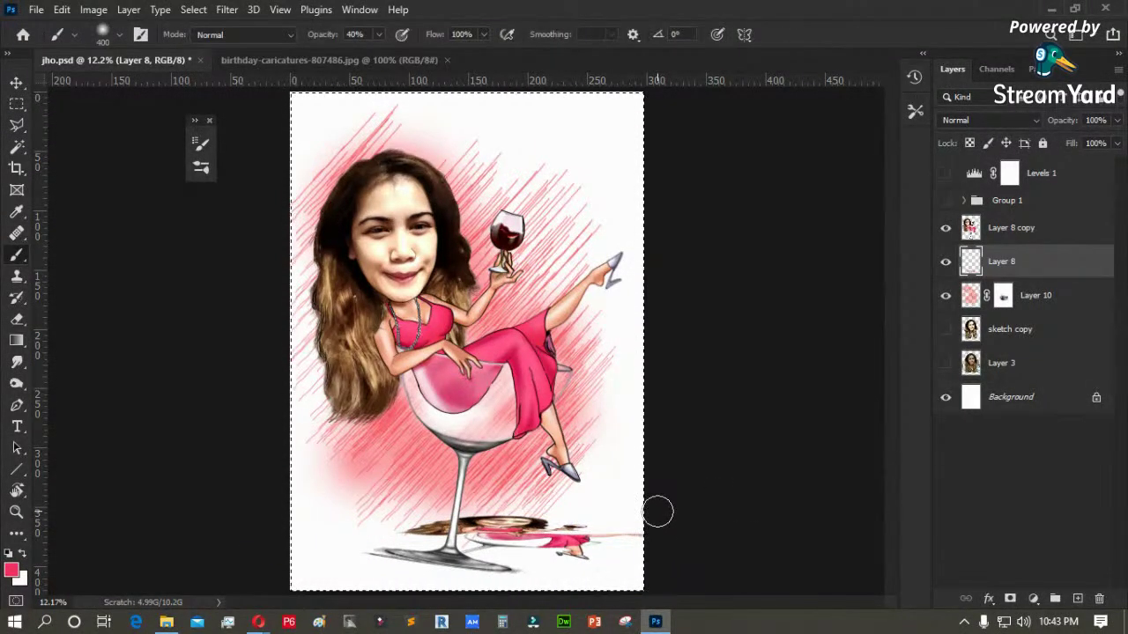
- Select the pixels of the flattened figure and choose the hard round brush at 400 px with 100% hardness
key(v)
key(Up)
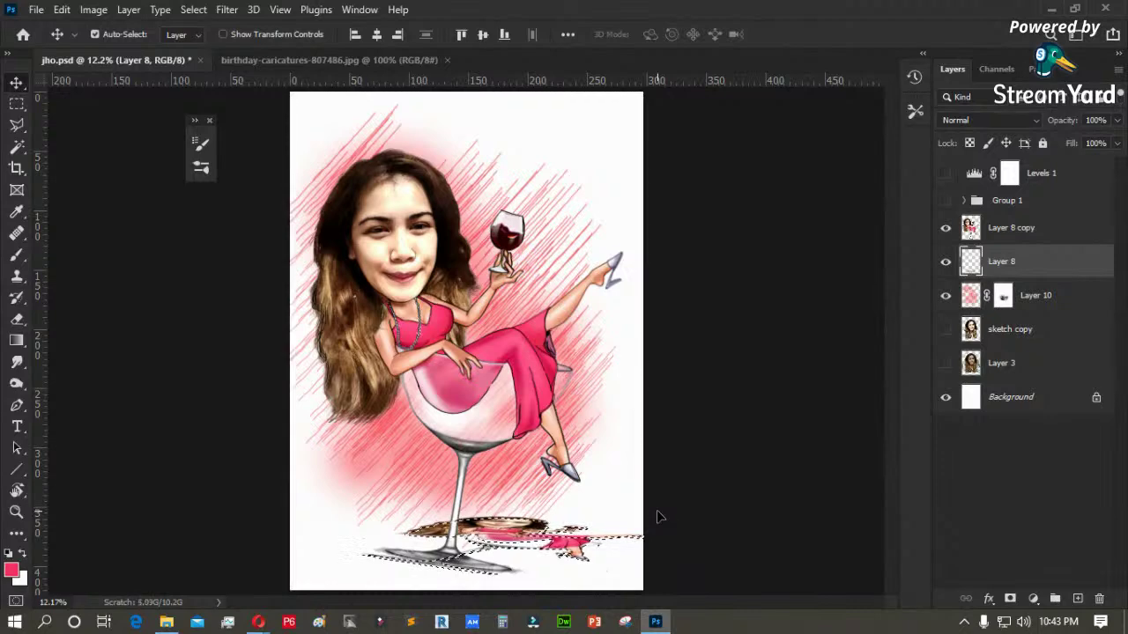
key(b)
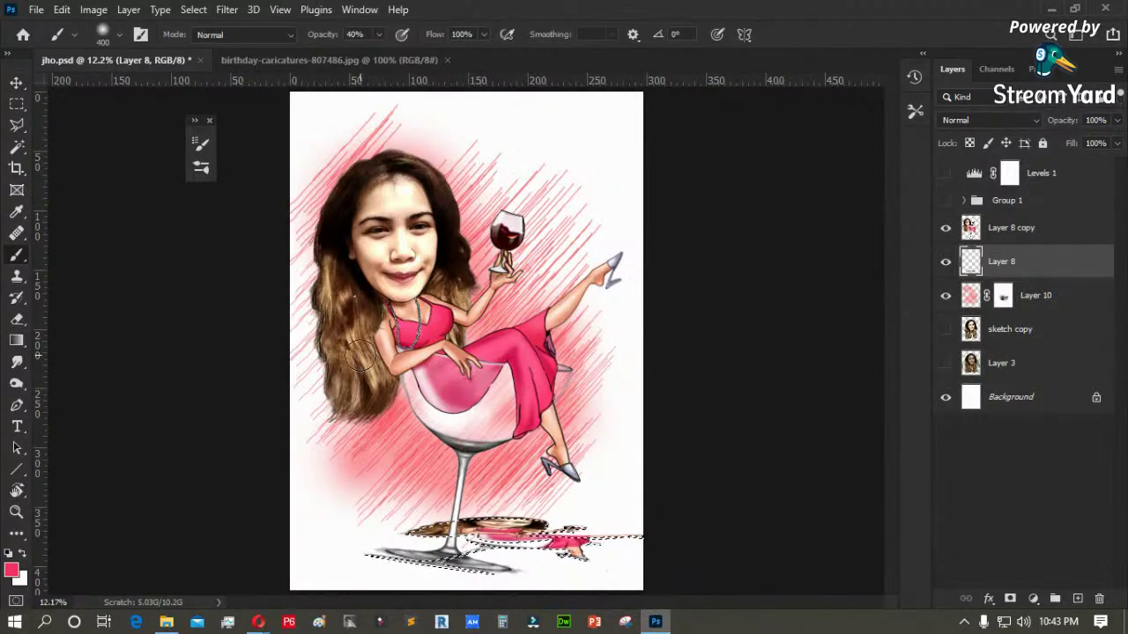
right_click(359, 356)
click(409, 325)
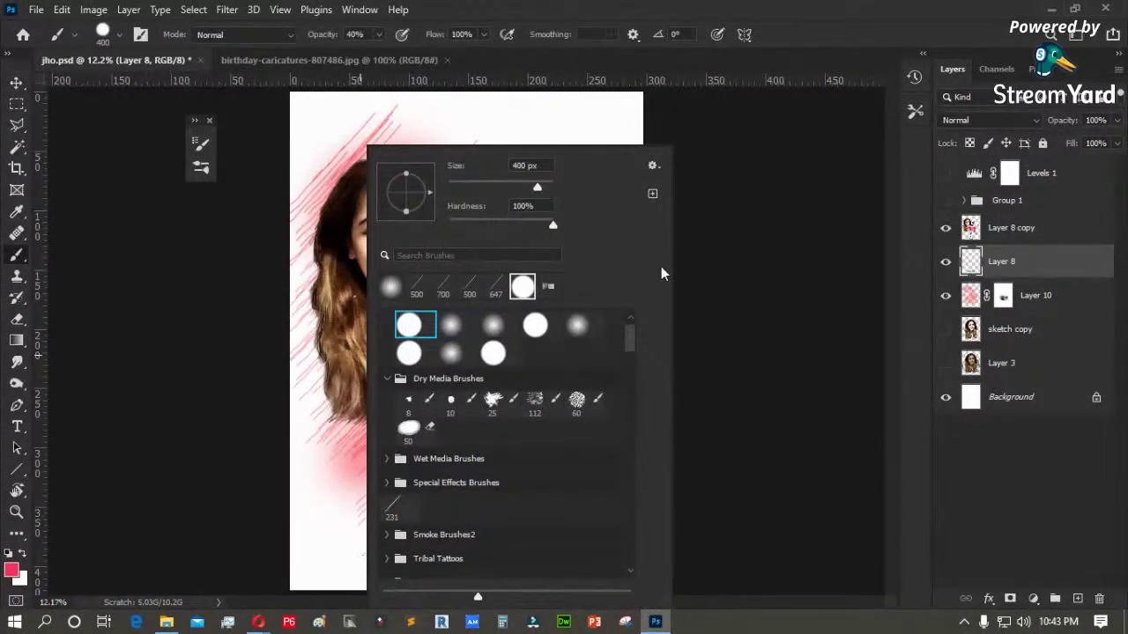
click(737, 282)
- Paint the selected flattened figure solid black (000000) at 100% opacity with the brush enlarged to between 700 and 1000 px
click(11, 570)
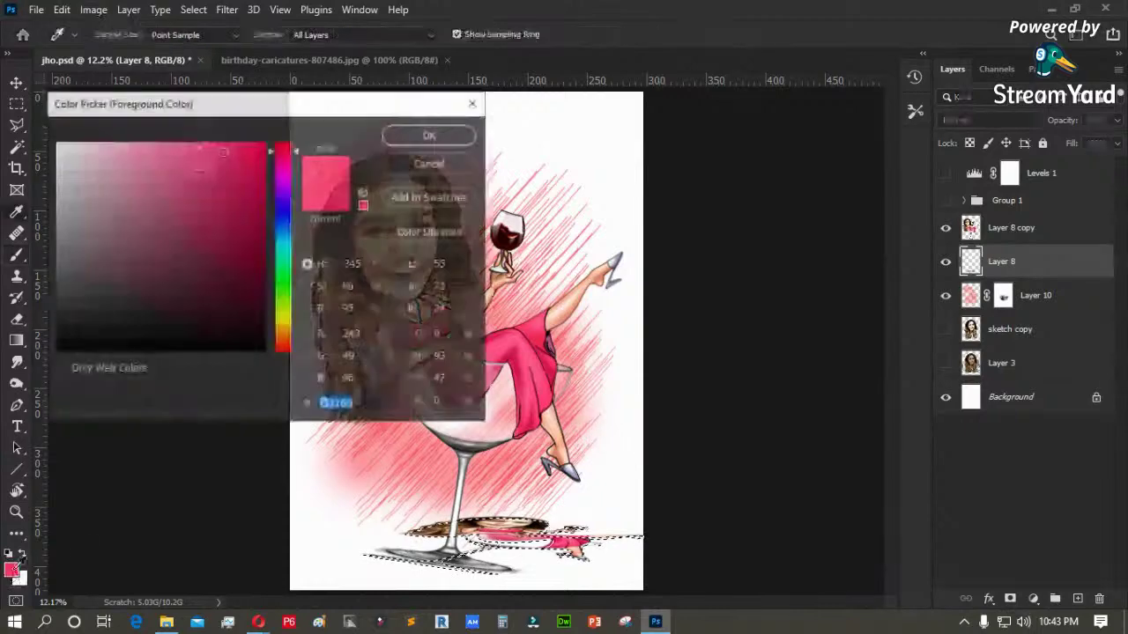
text(000000)
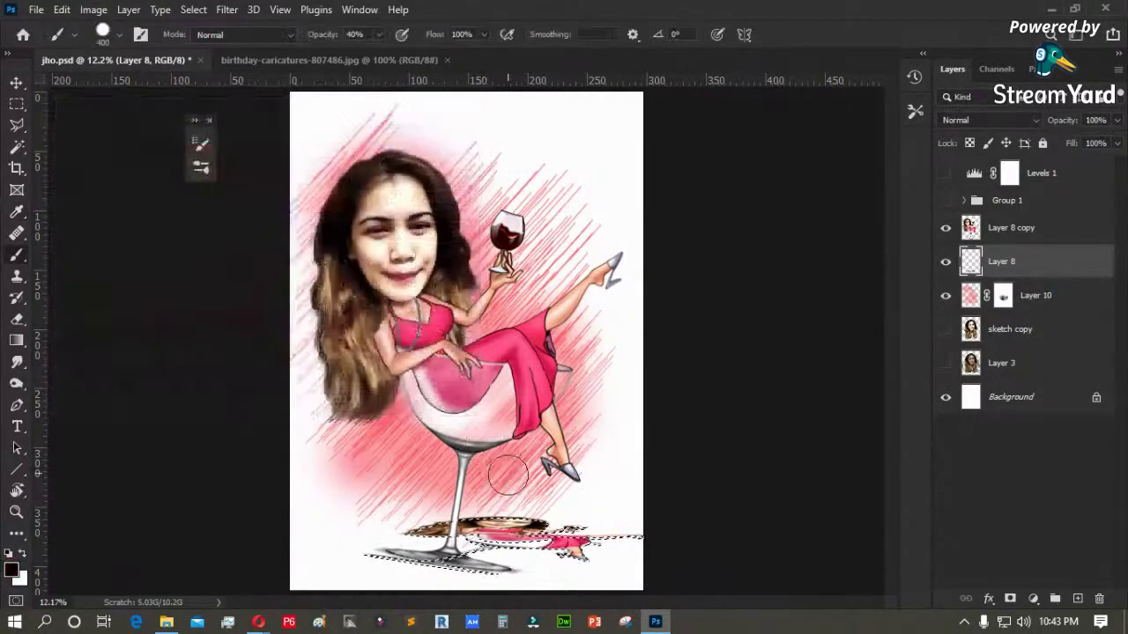
click(429, 136)
key(bracketright)
key(bracketright)
key(bracketright)
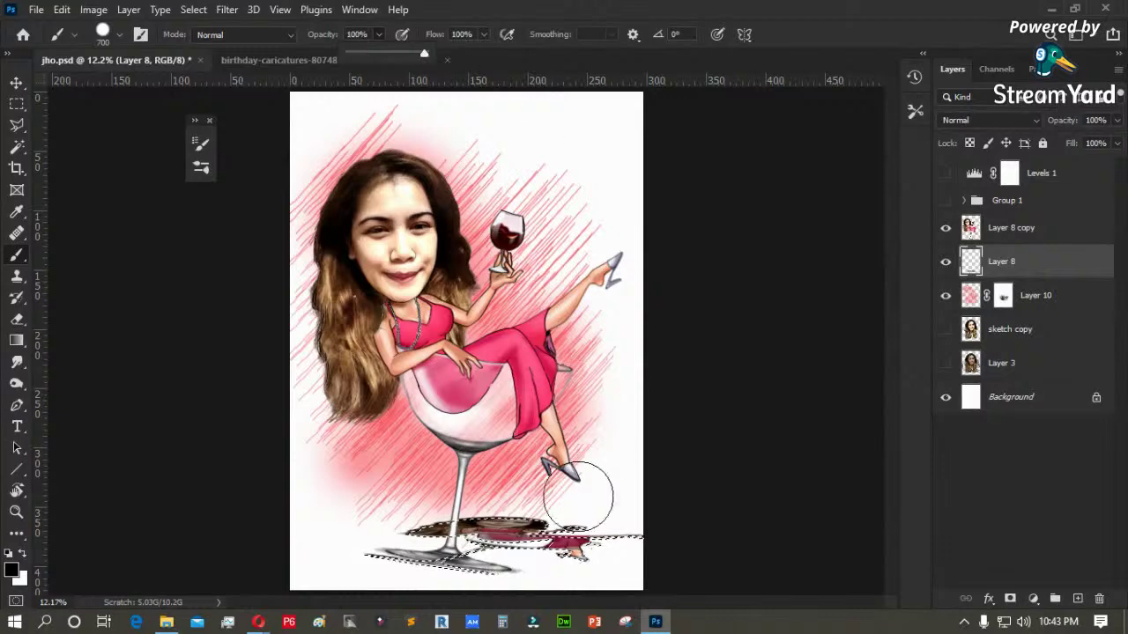
drag(564, 537, 414, 542)
key(bracketright)
key(bracketright)
key(bracketright)
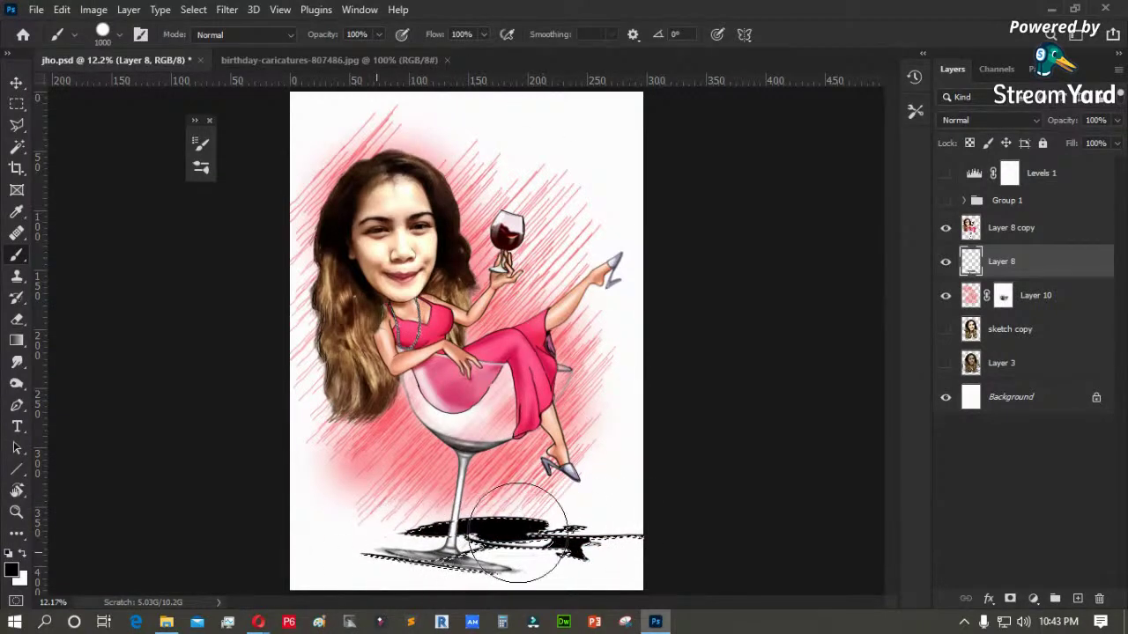
- Deselect the black shadow and set its layer to 72% opacity with the Multiply blend mode
key(m)
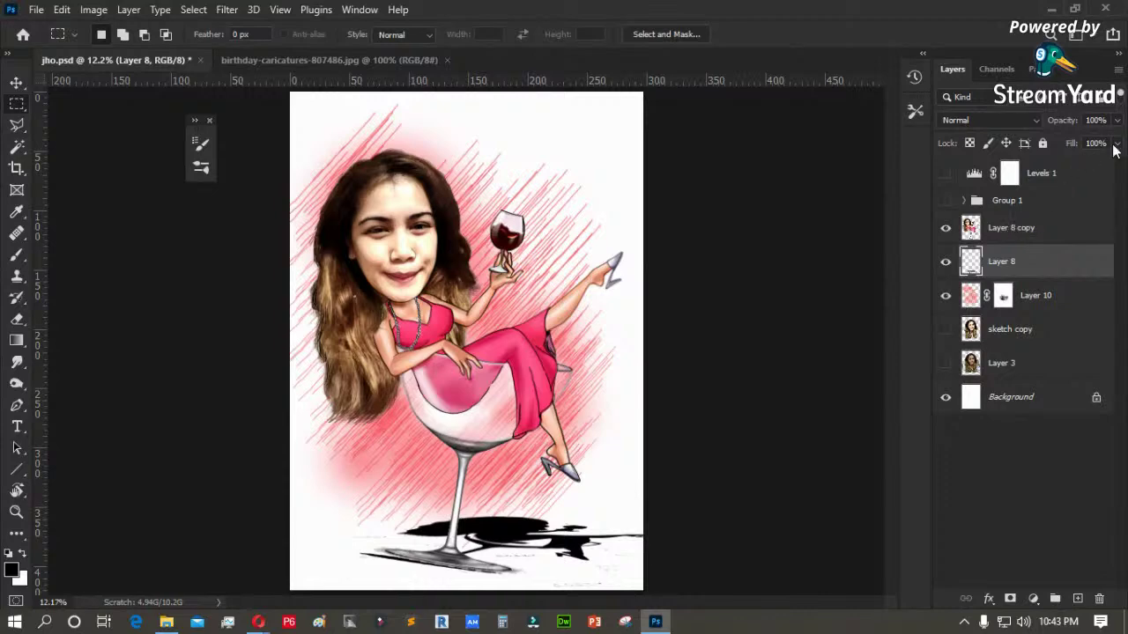
click(1115, 122)
drag(1100, 144, 1096, 143)
click(1021, 123)
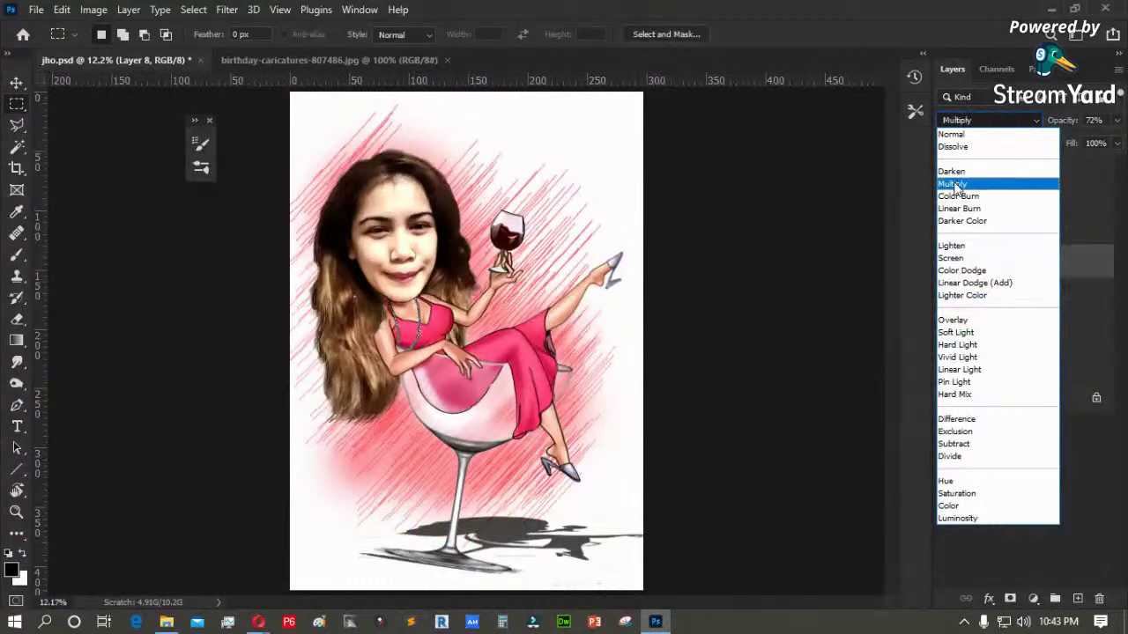
click(955, 185)
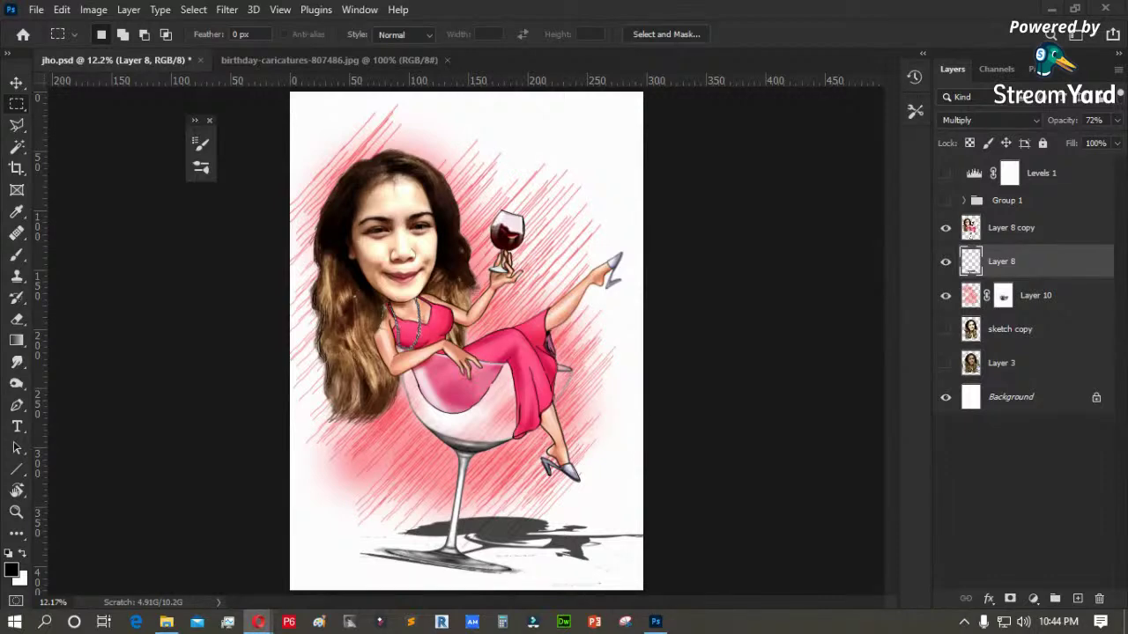
key(alt+Tab)
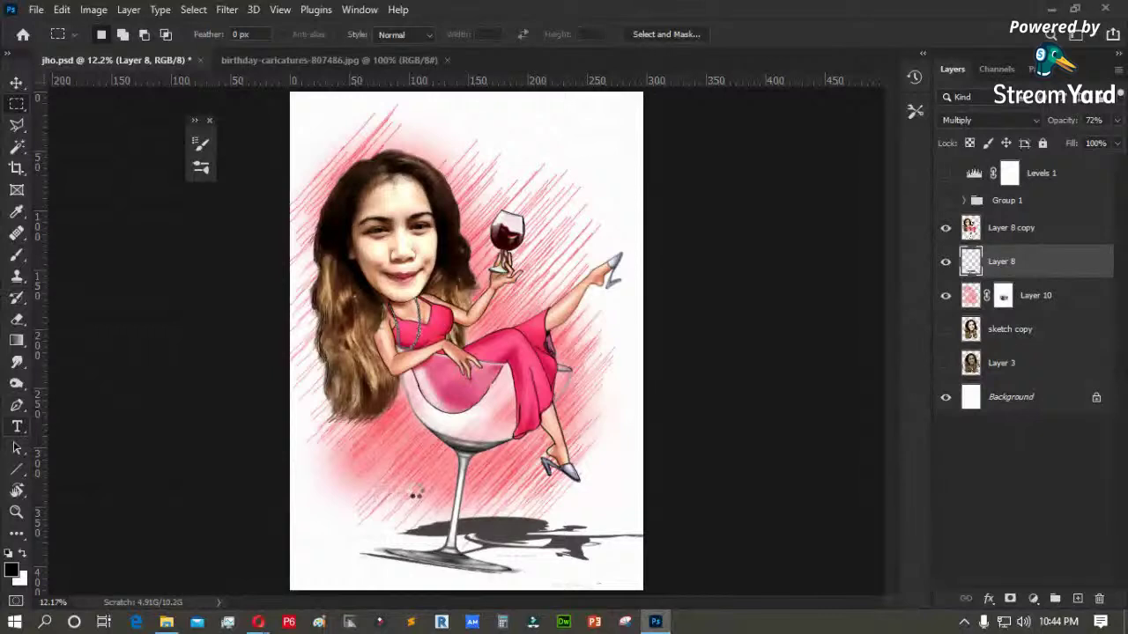
click(377, 491)
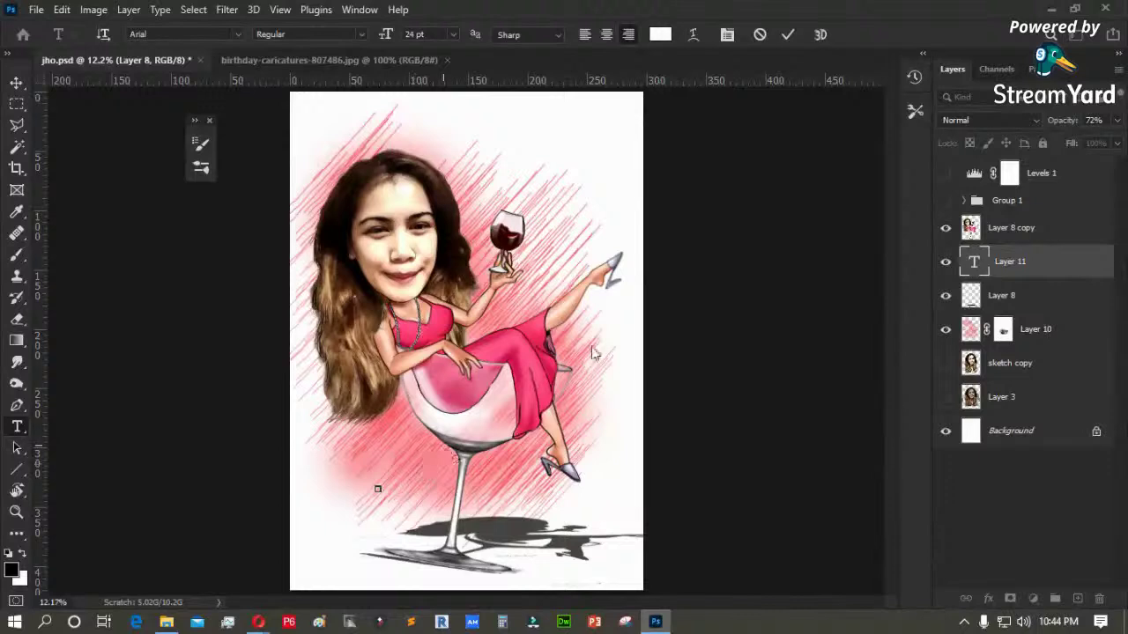
click(16, 83)
drag(467, 328, 468, 380)
key(ctrl+t)
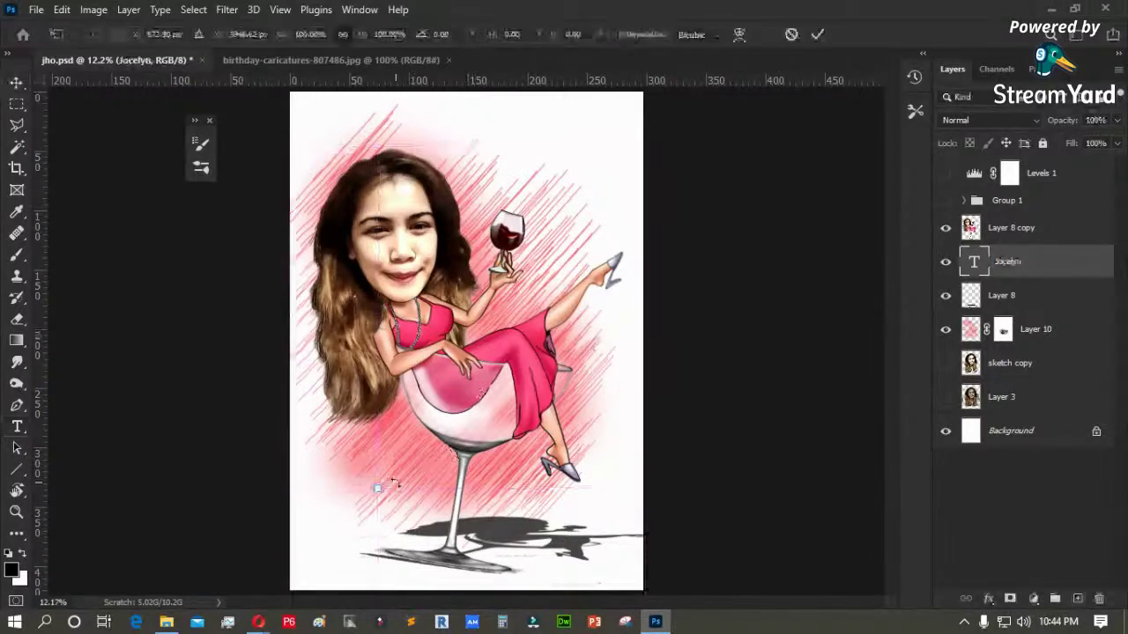
drag(380, 487, 520, 438)
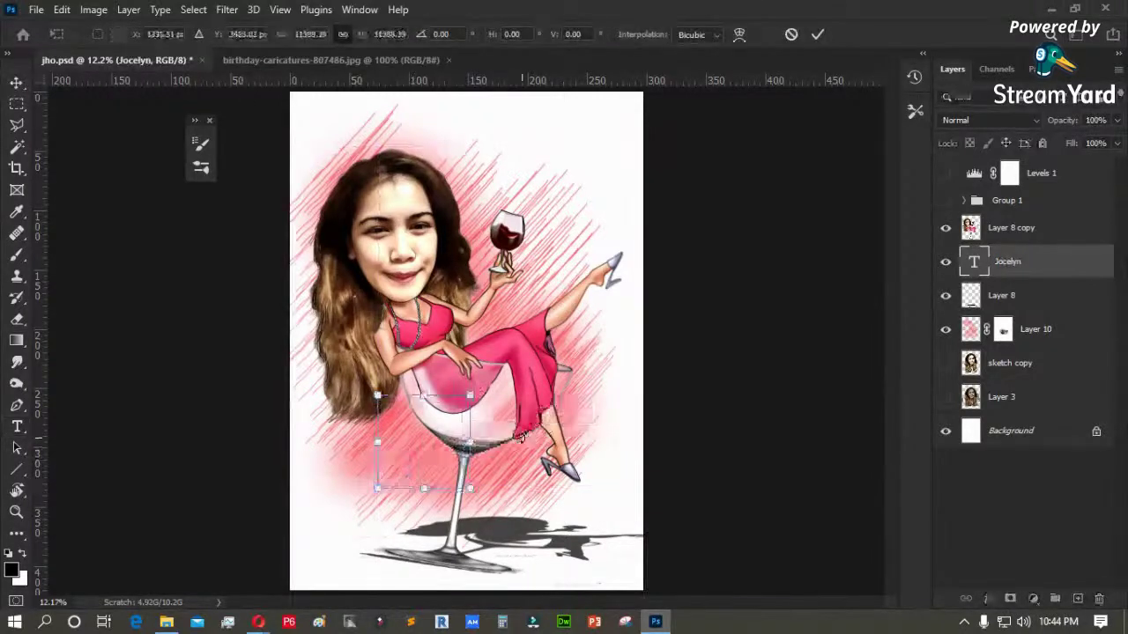
key(Return)
drag(1019, 261, 1019, 225)
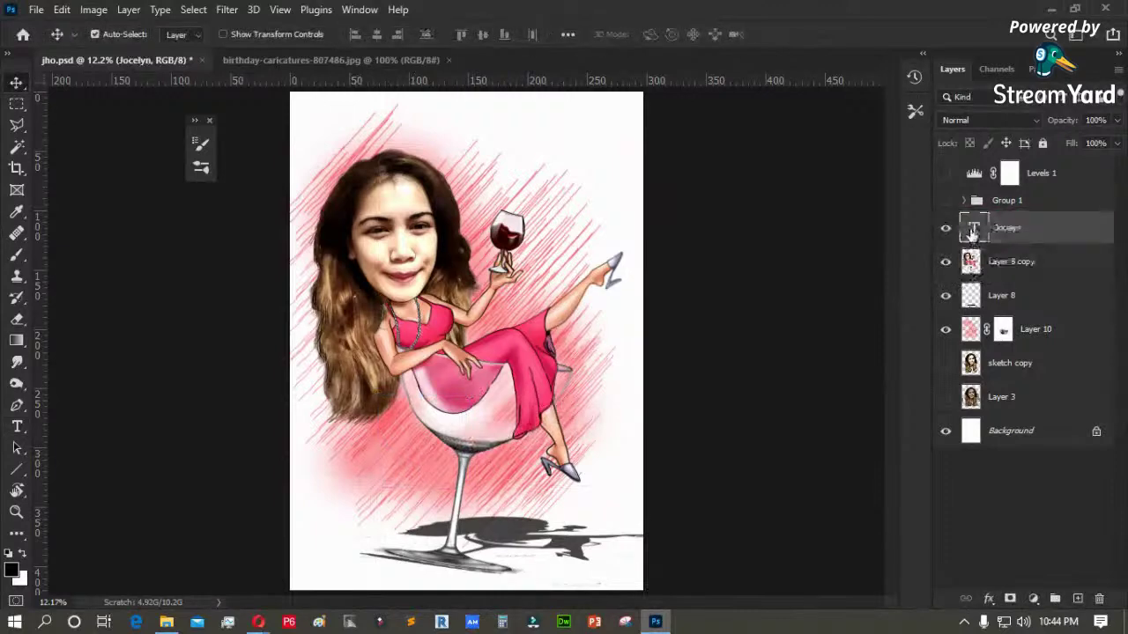
key(t)
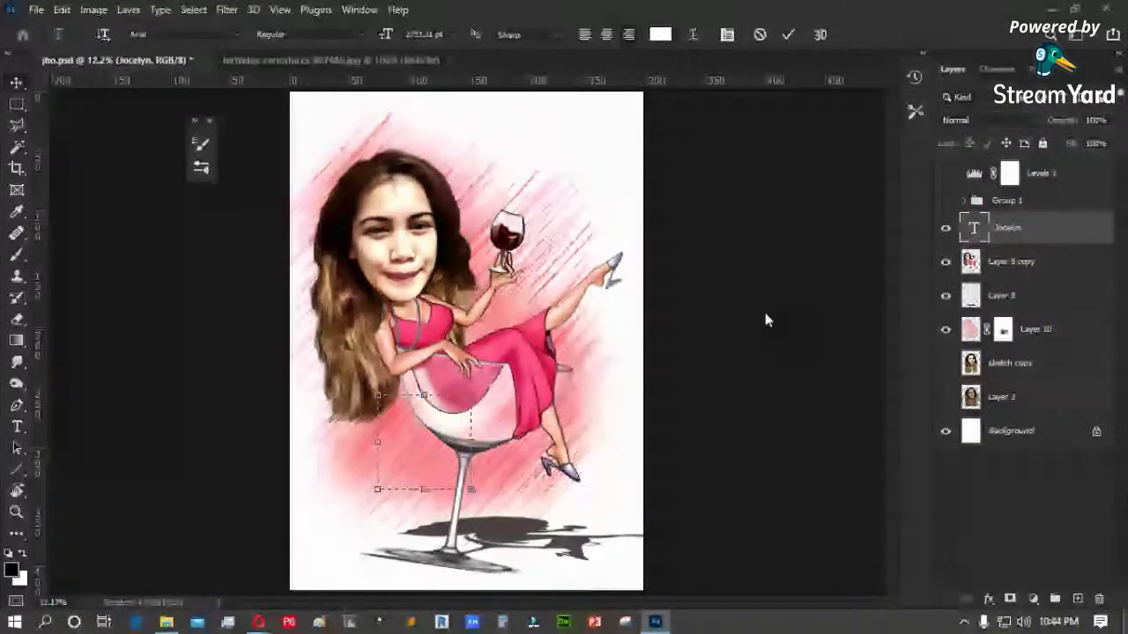
drag(471, 443, 568, 445)
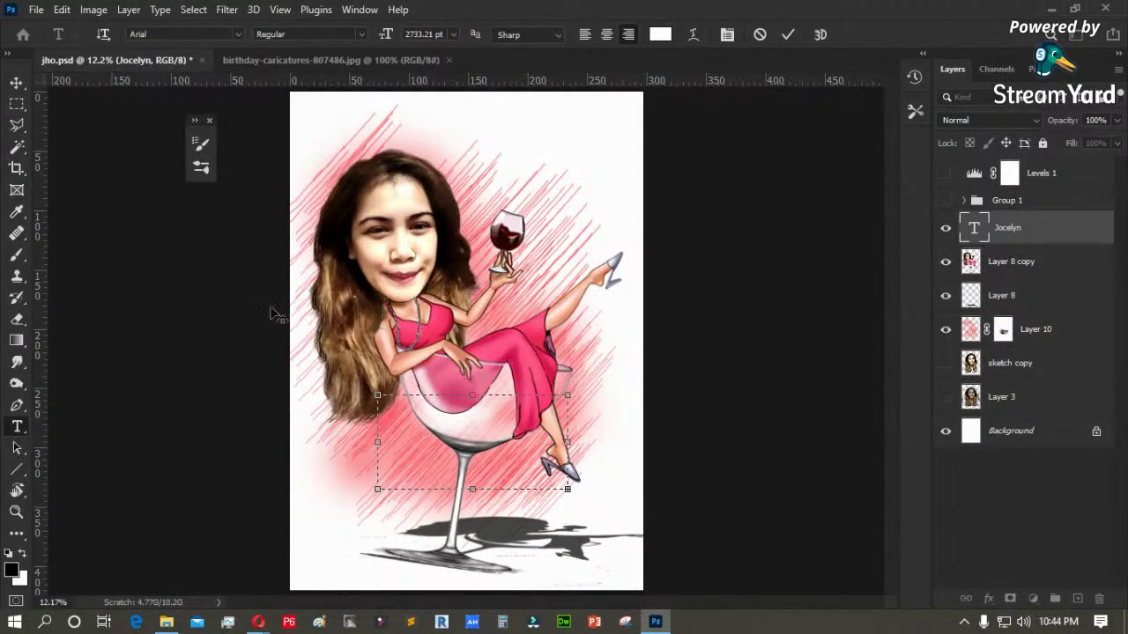
click(17, 83)
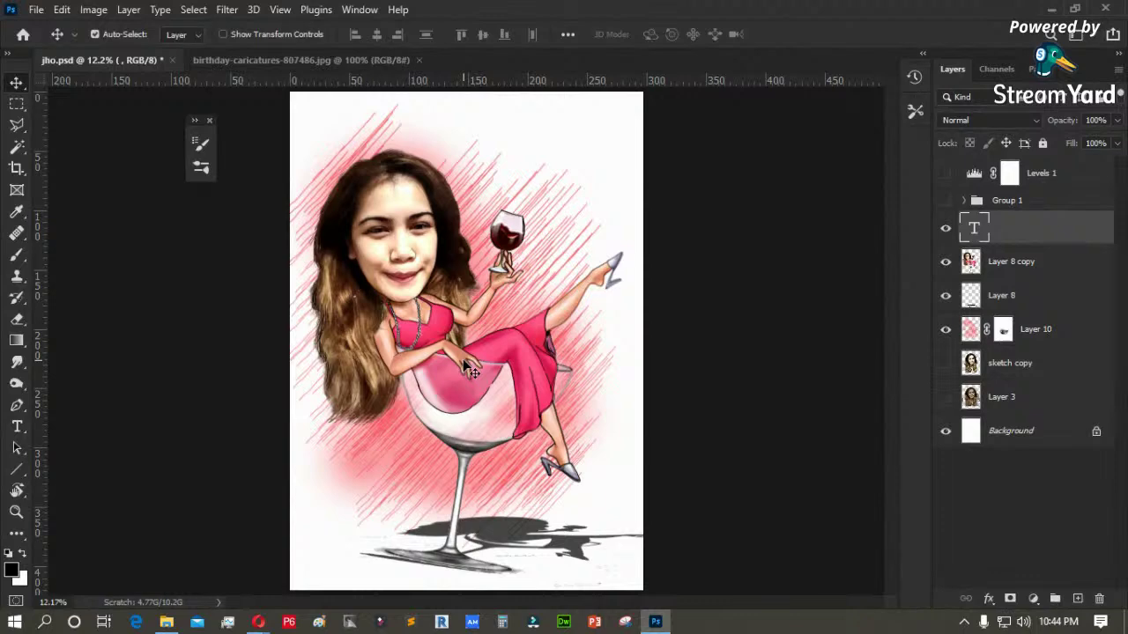
- Add the woman's first name in capitals as text beside the glass stem and colour it red (ff0000)
click(1013, 260)
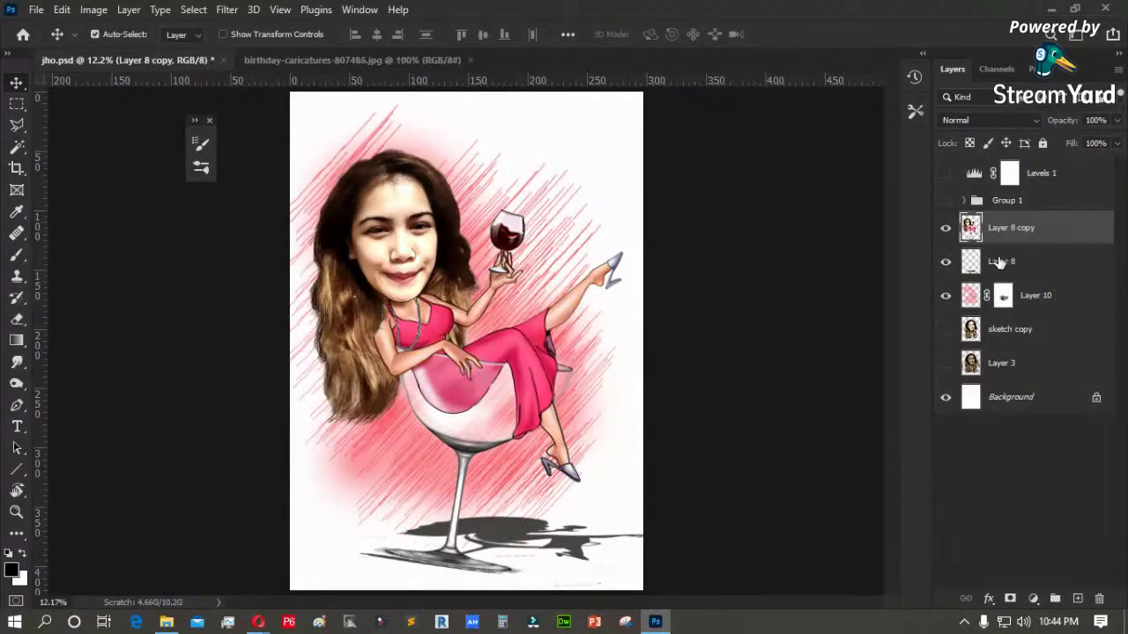
key(t)
click(365, 463)
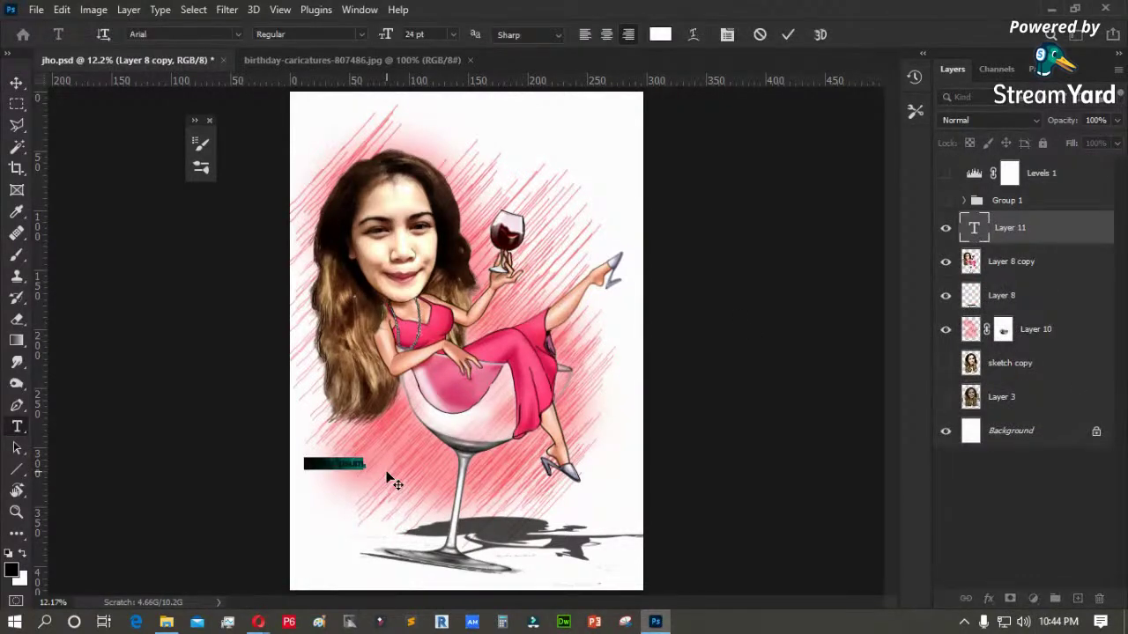
key(Right)
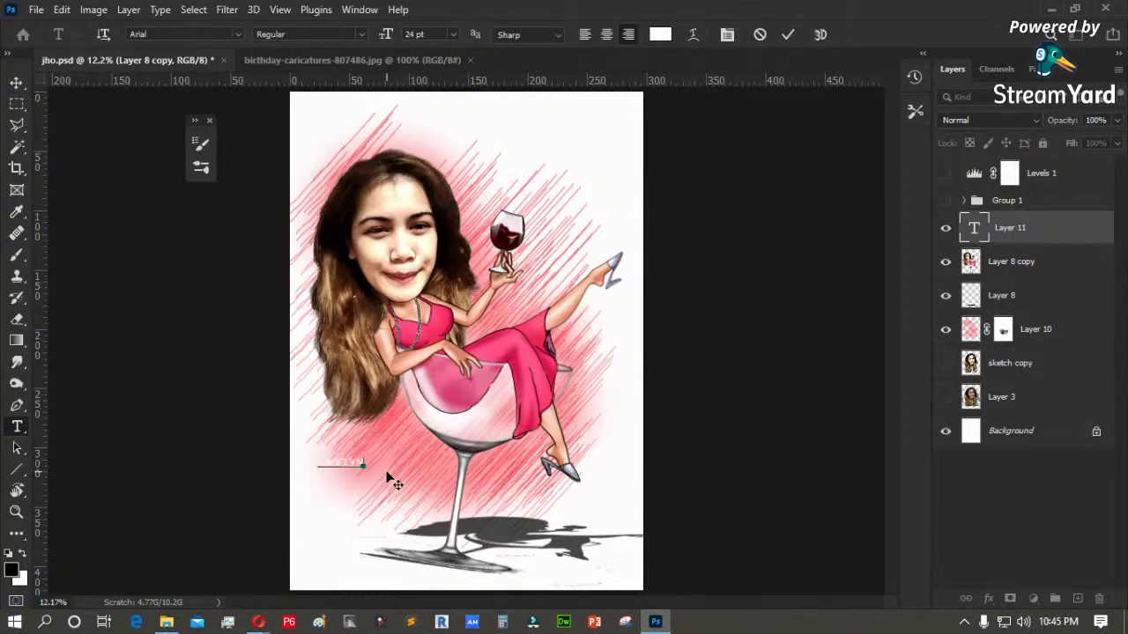
click(660, 35)
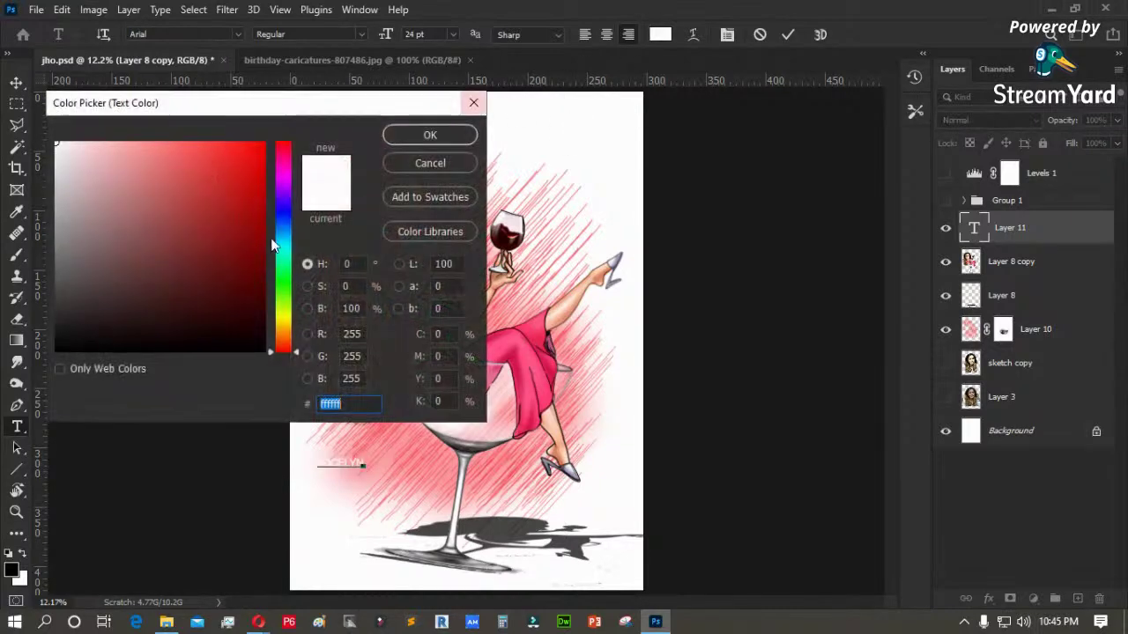
click(264, 142)
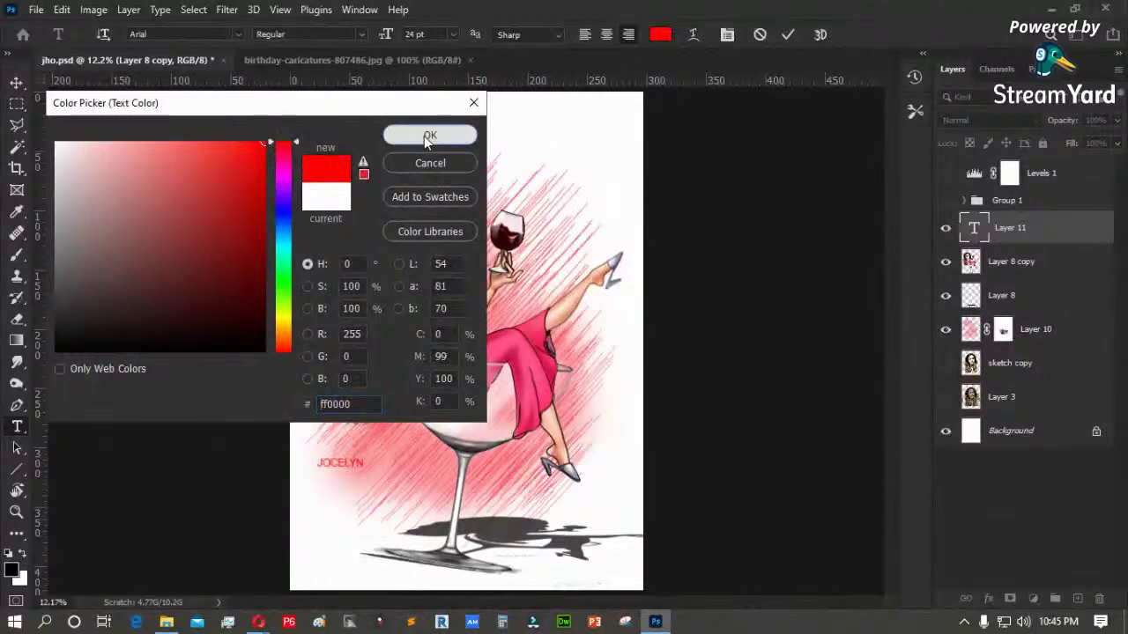
click(429, 136)
click(17, 82)
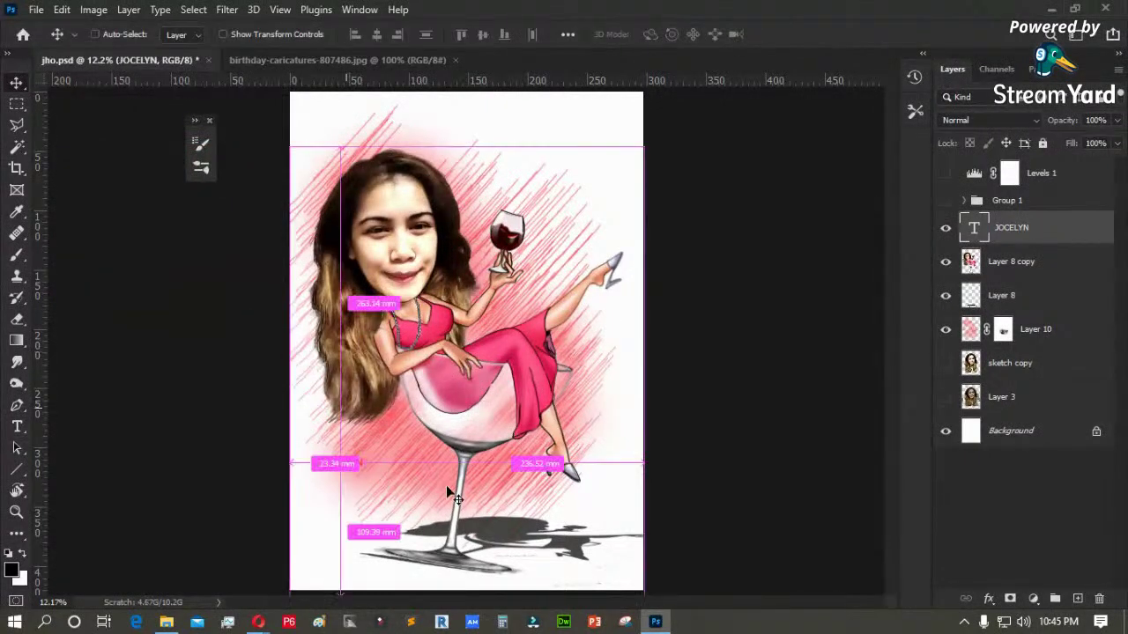
- Enlarge the name text to about 164 mm wide and place it across the wine glass stem
key(ctrl+t)
drag(472, 375, 499, 355)
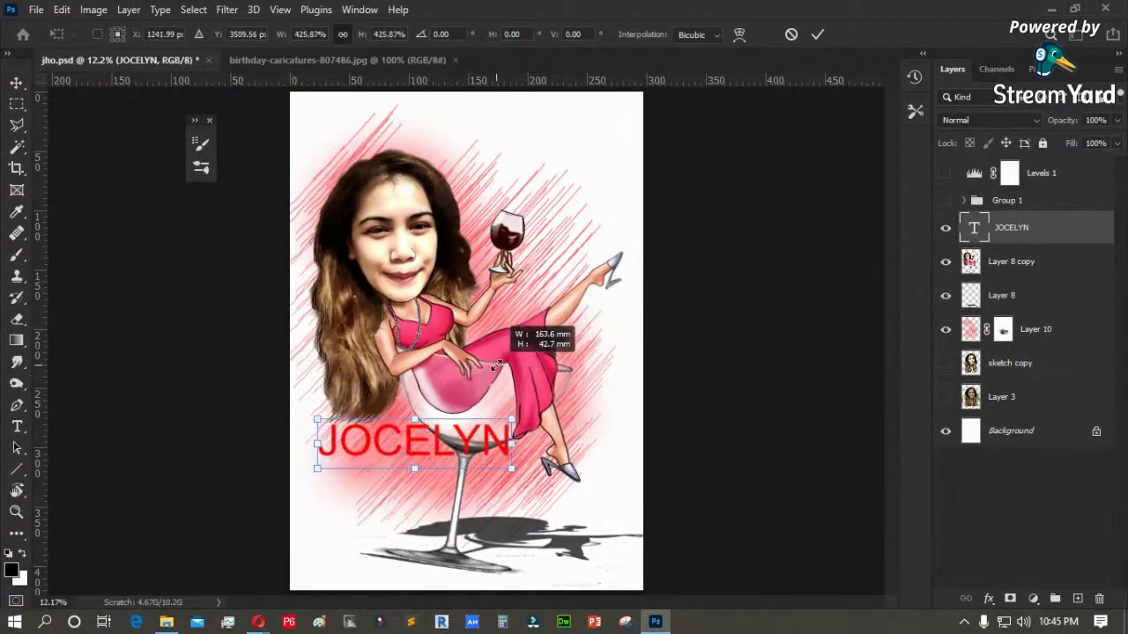
drag(418, 449, 434, 502)
key(Return)
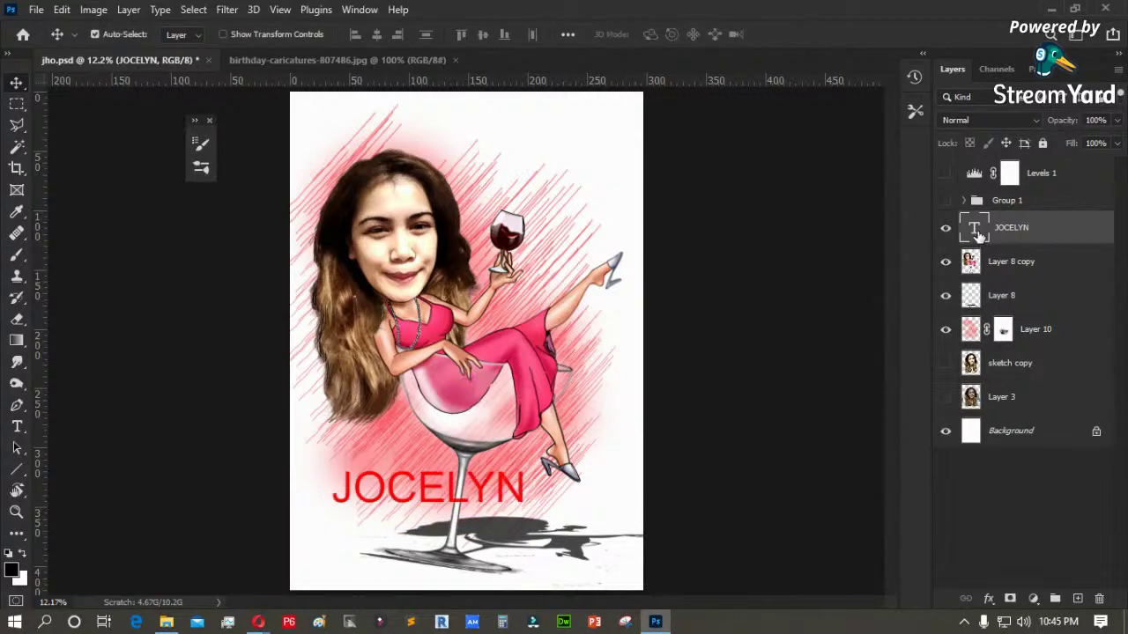
- Change the font of the name text to Showcard Gothic
double_click(974, 229)
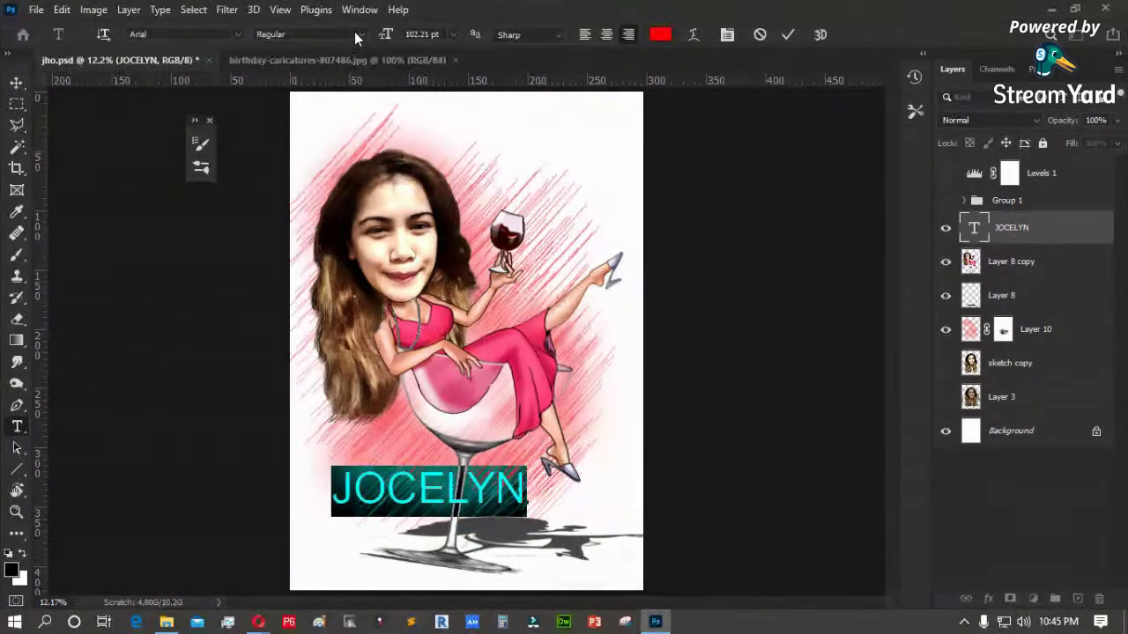
click(239, 35)
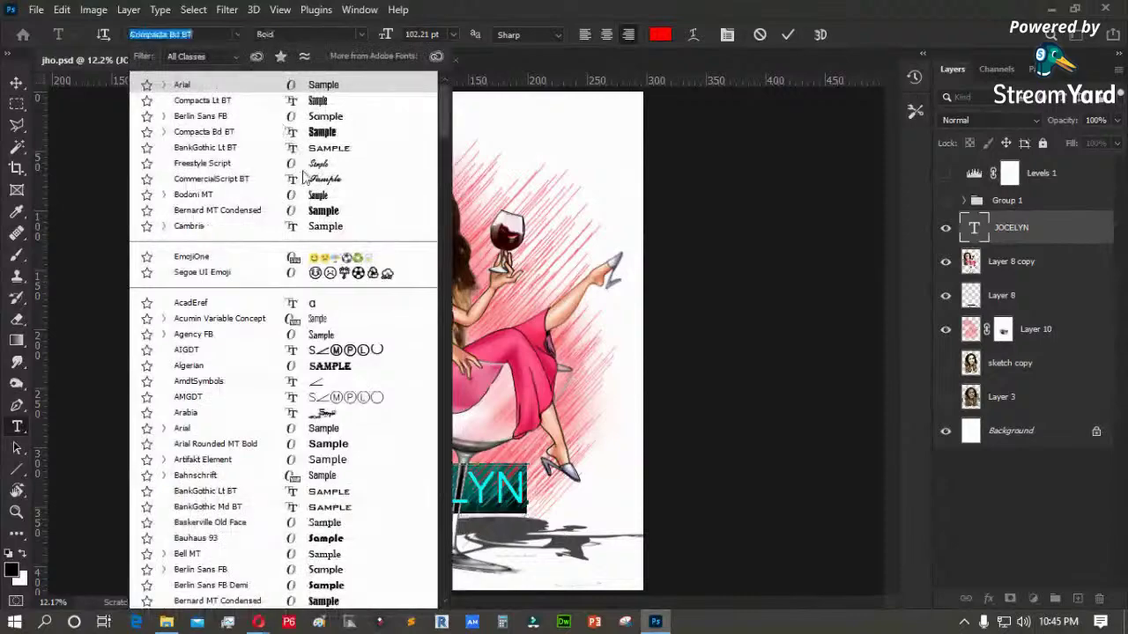
scroll(285, 385, down, 1)
scroll(284, 385, down, 13)
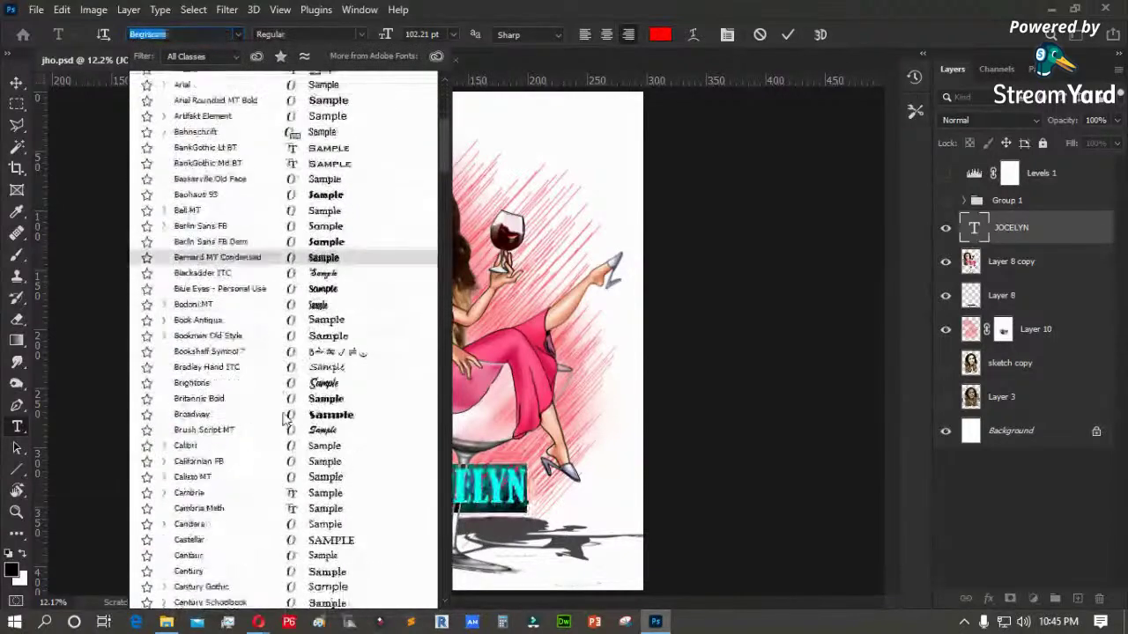
scroll(291, 415, down, 20)
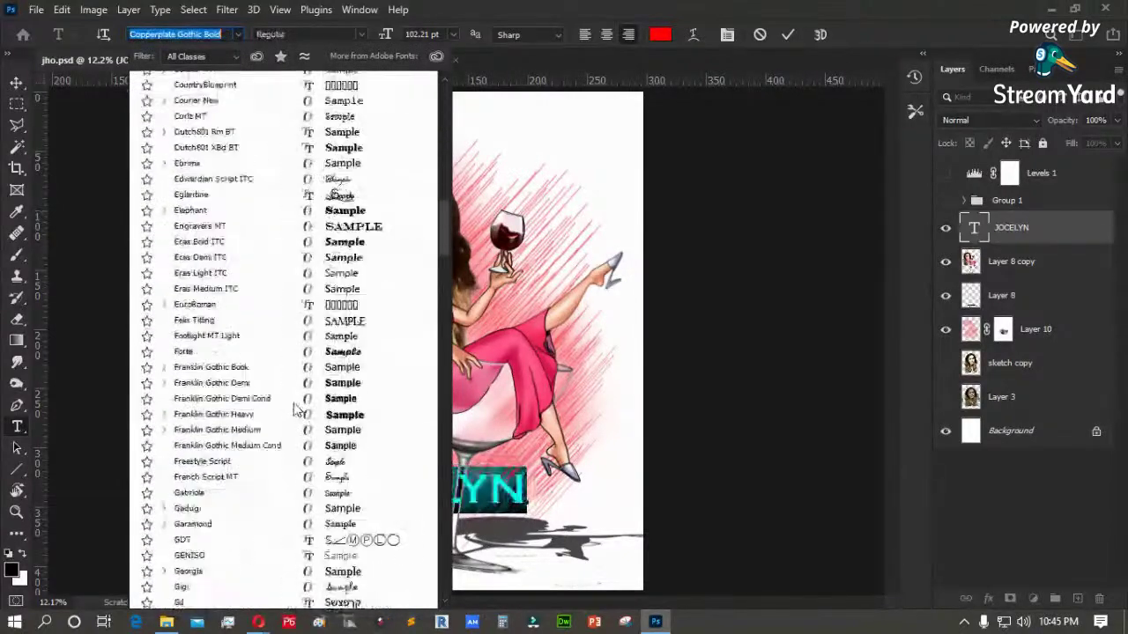
scroll(296, 407, down, 15)
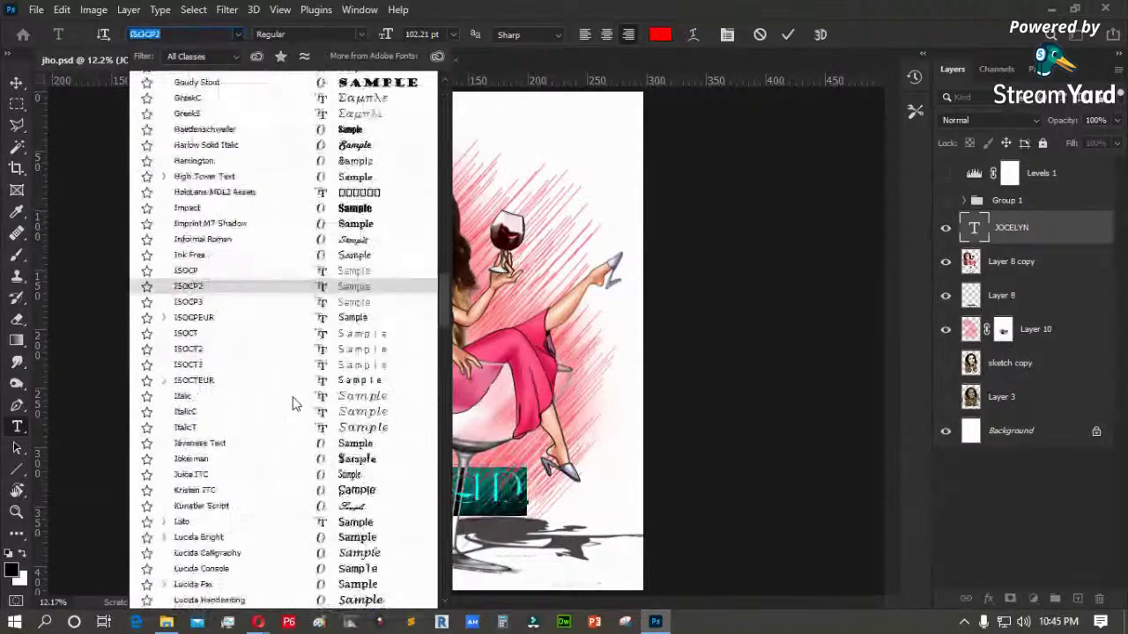
scroll(295, 404, down, 15)
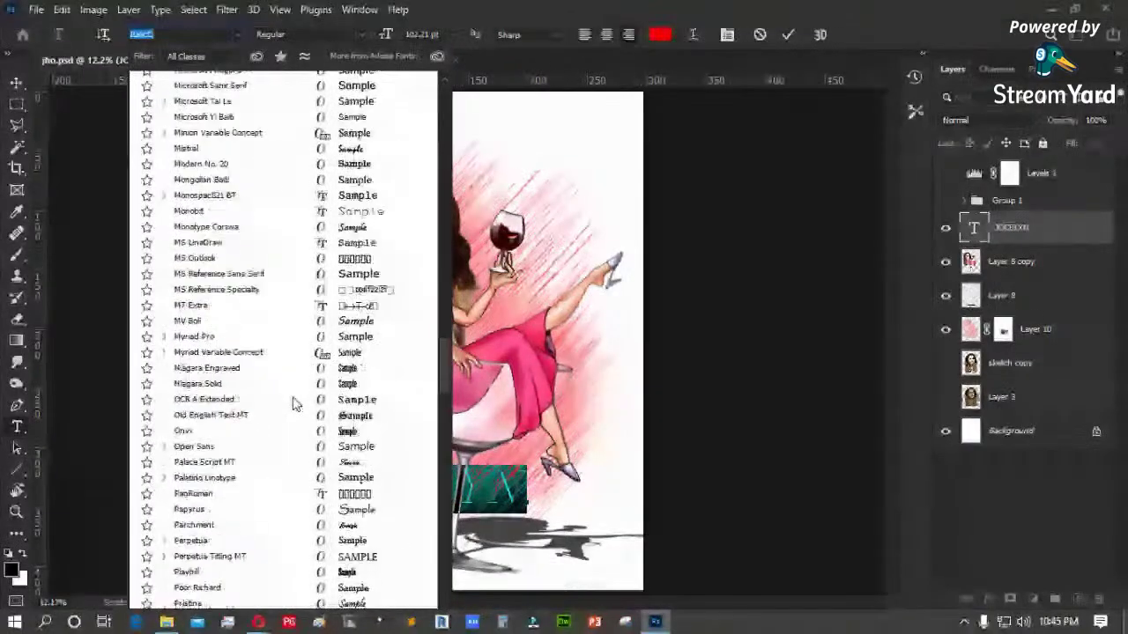
scroll(295, 404, down, 20)
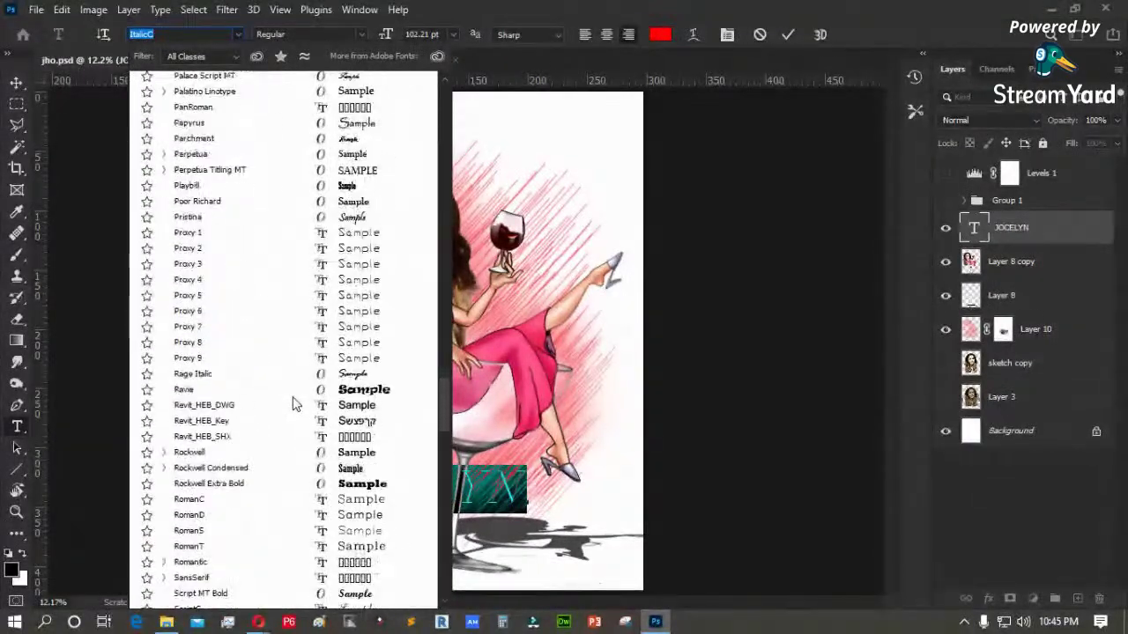
click(339, 364)
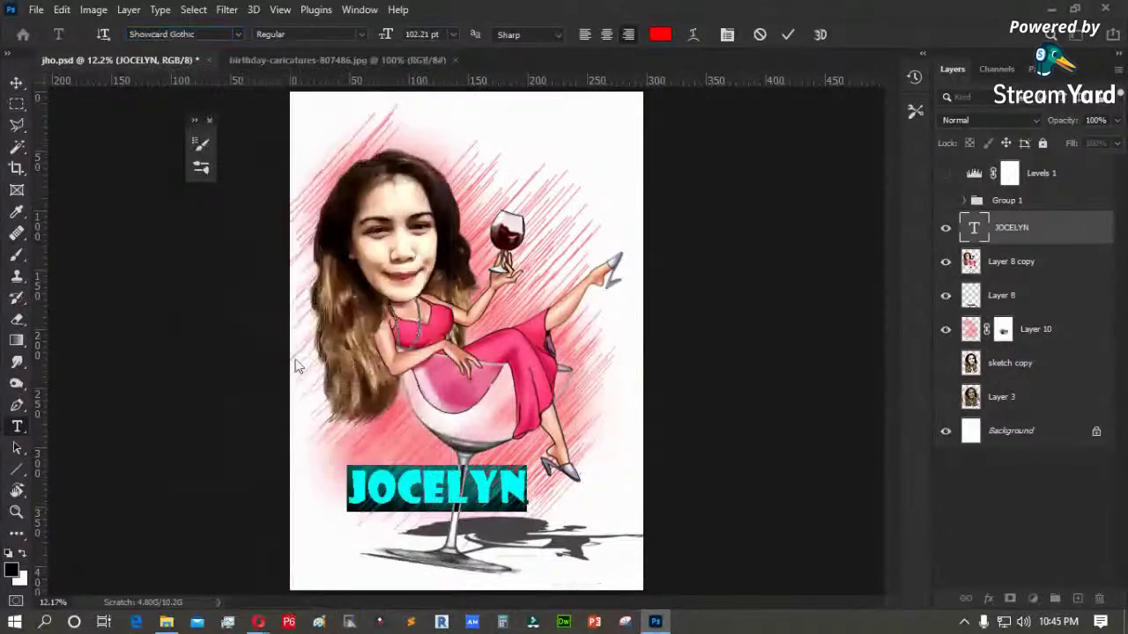
click(16, 82)
- Move the name text up and left, and narrow it to fit left of the wine glass stem
drag(414, 483, 380, 462)
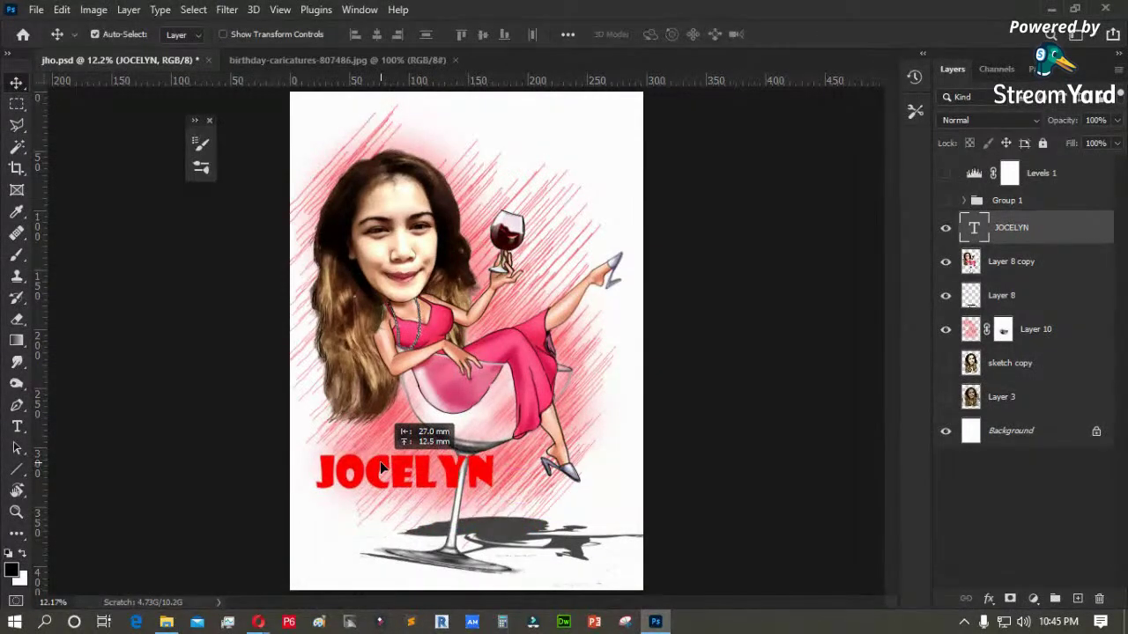
key(ctrl)
key(ctrl+t)
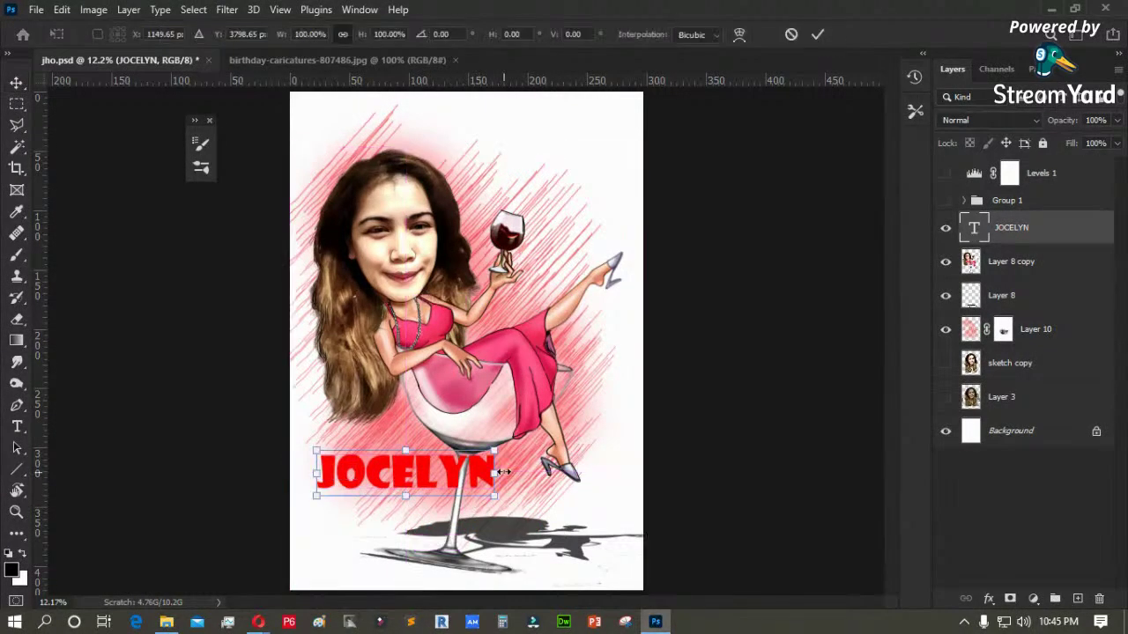
drag(494, 450, 456, 449)
mouse_move(388, 459)
mouse_down()
mouse_move(388, 444)
mouse_move(397, 472)
mouse_up()
key(Return)
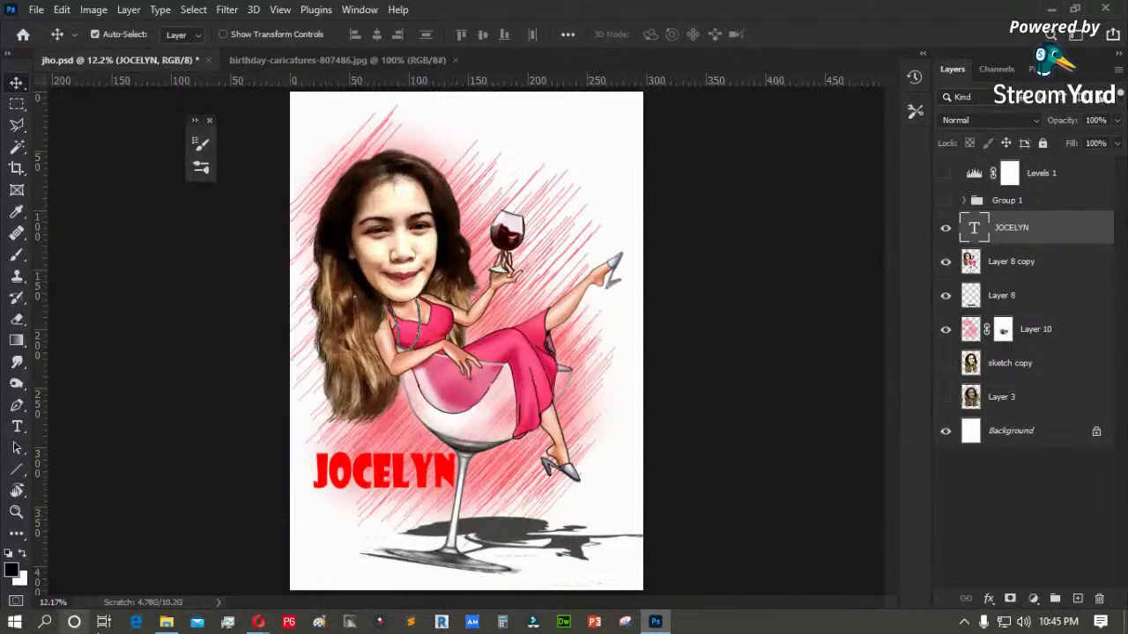
mouse_move(255, 624)
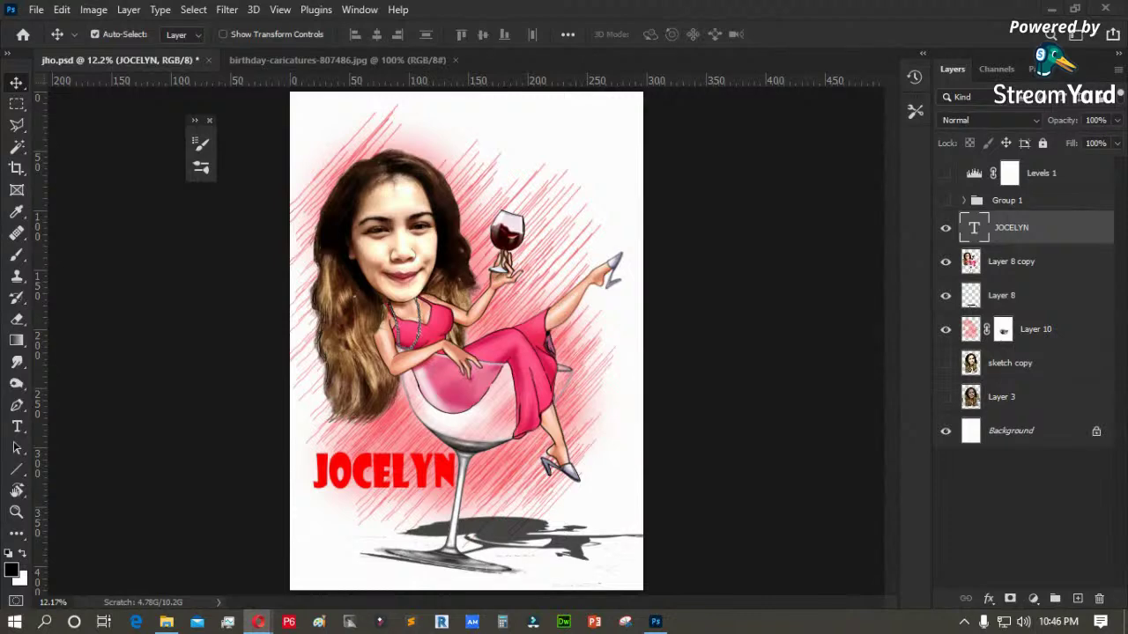
key(alt+Tab)
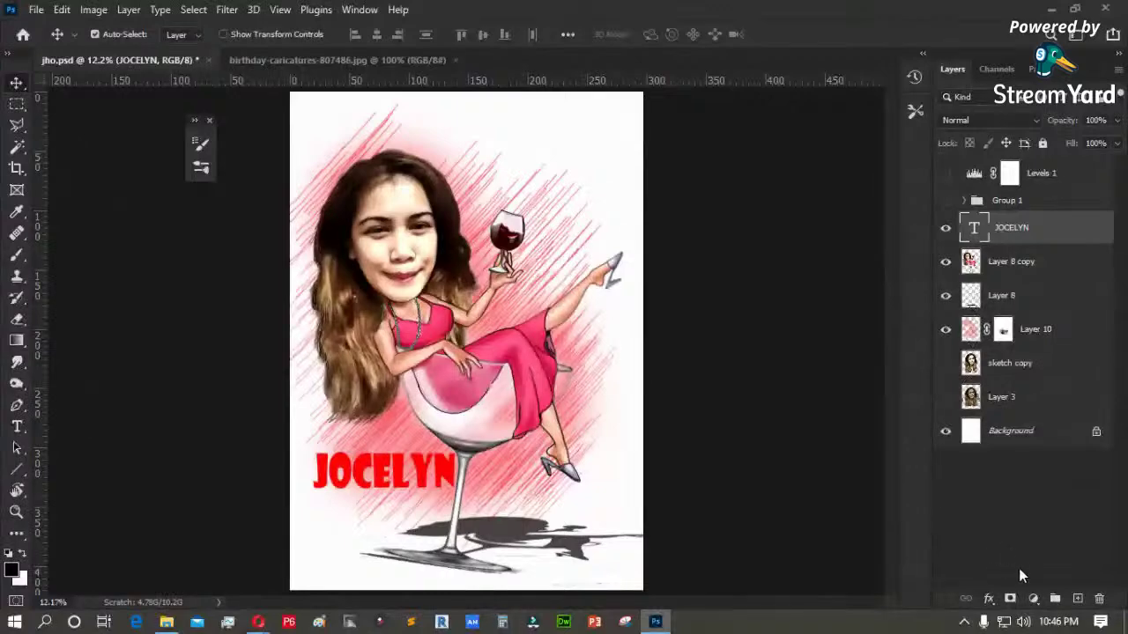
- Give the name text a 13 px outside stroke and a Multiply drop shadow at 89% opacity
click(990, 600)
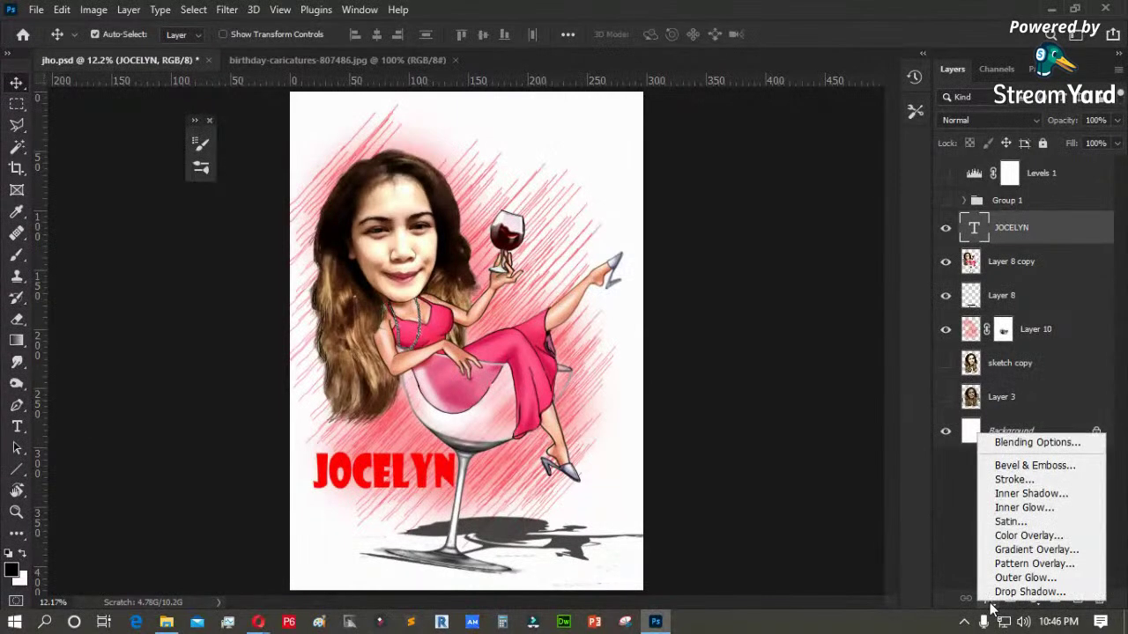
click(1020, 479)
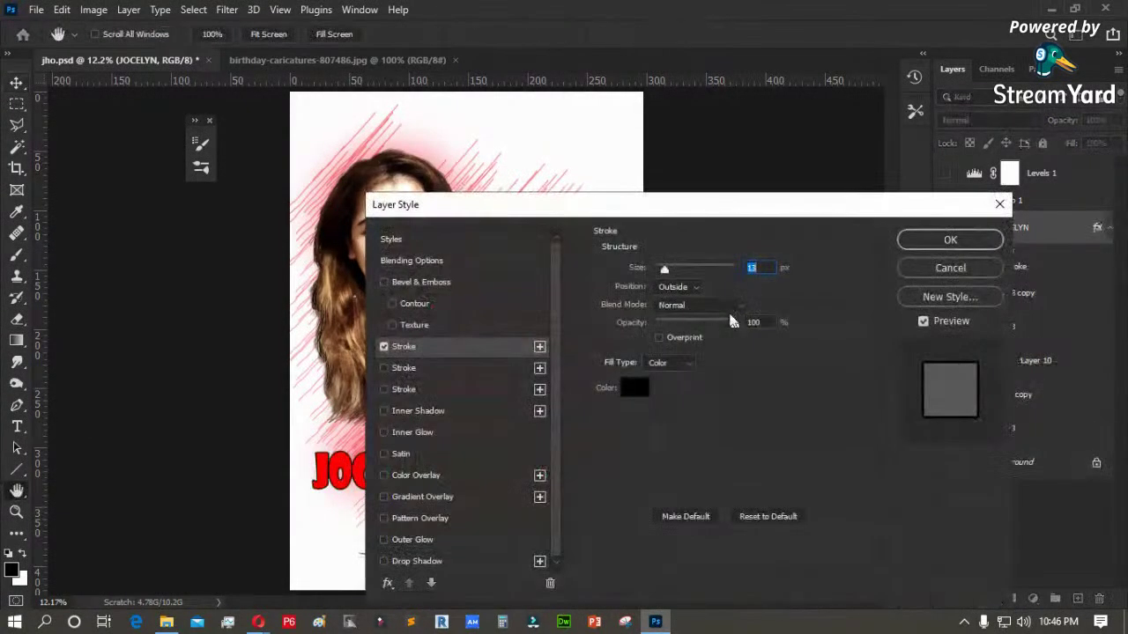
drag(682, 215, 780, 89)
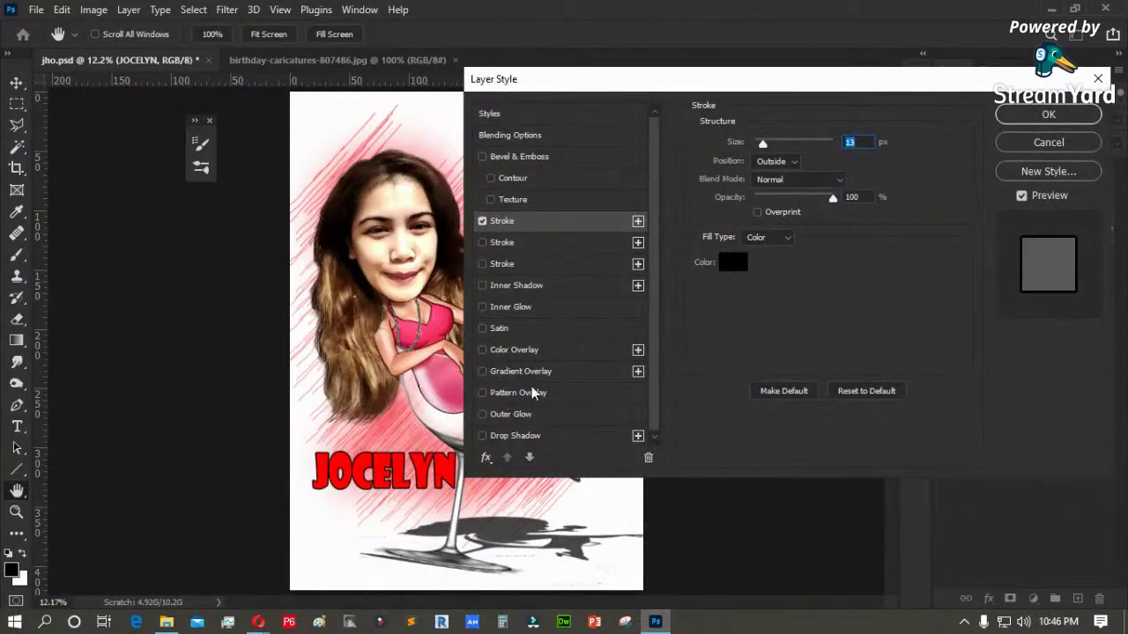
click(483, 437)
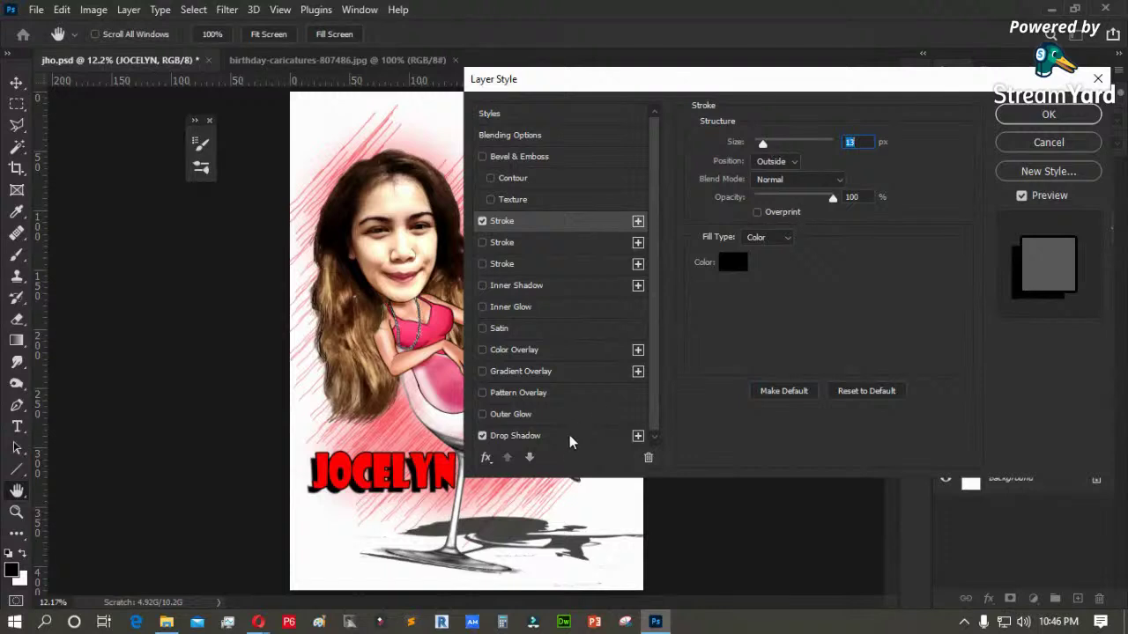
click(528, 437)
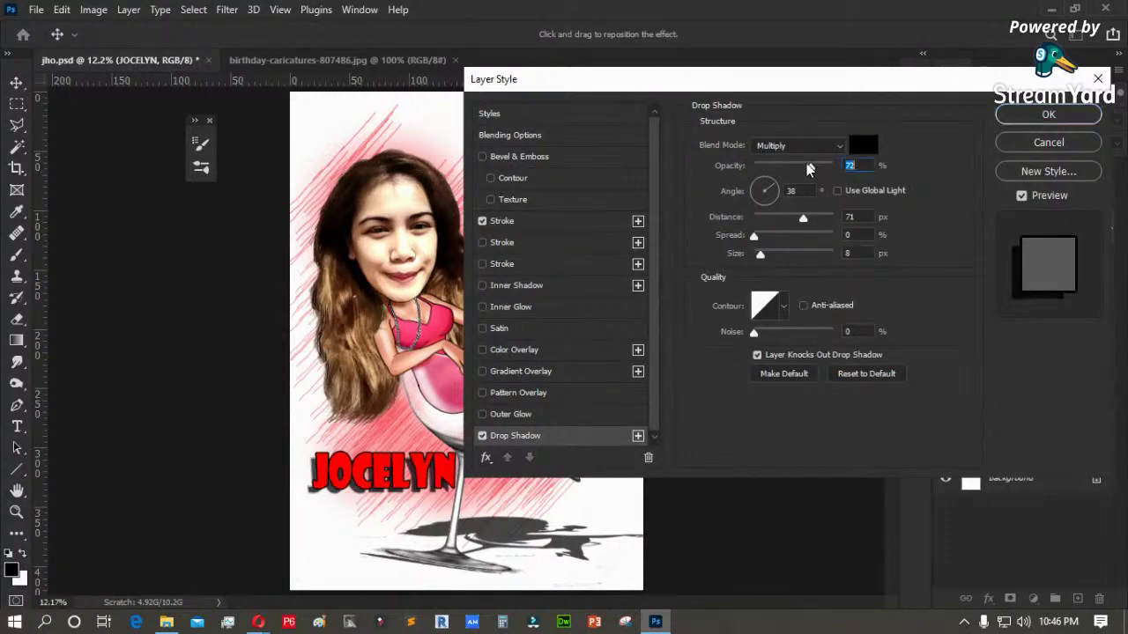
drag(812, 167, 824, 165)
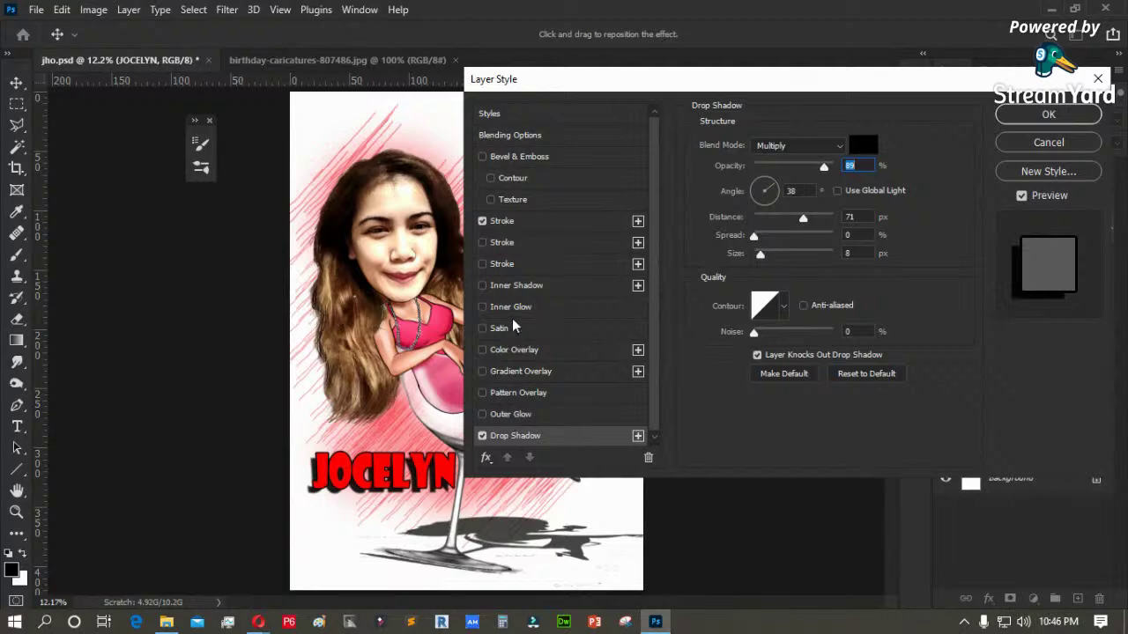
- Set the name text's stroke colour to white (ffffff) and apply the layer style
click(507, 226)
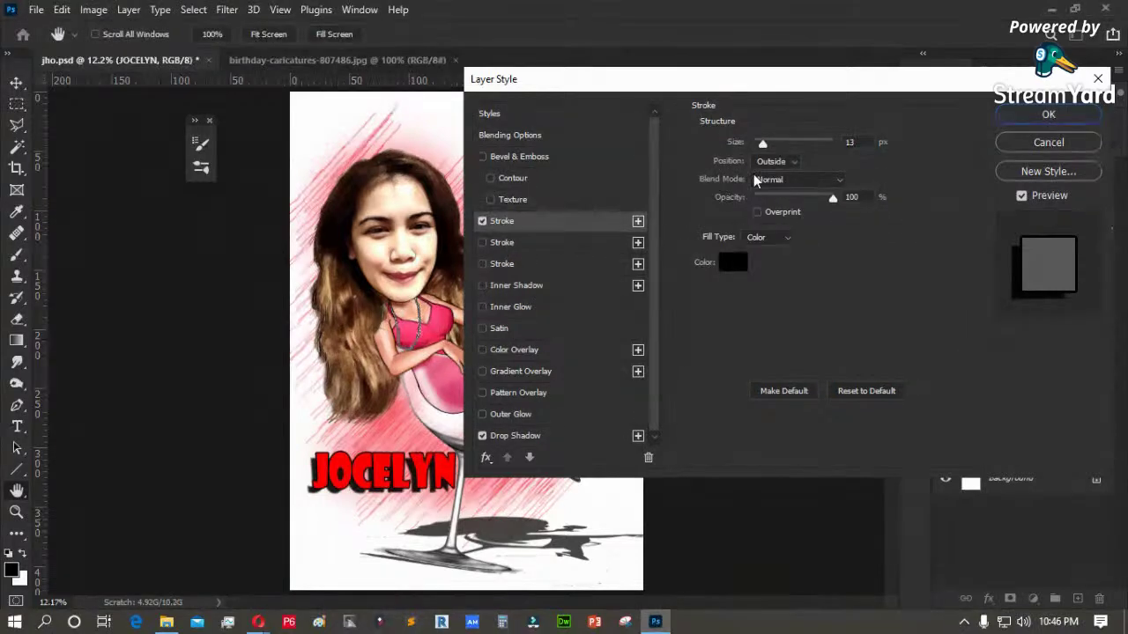
click(732, 262)
text(ffffff)
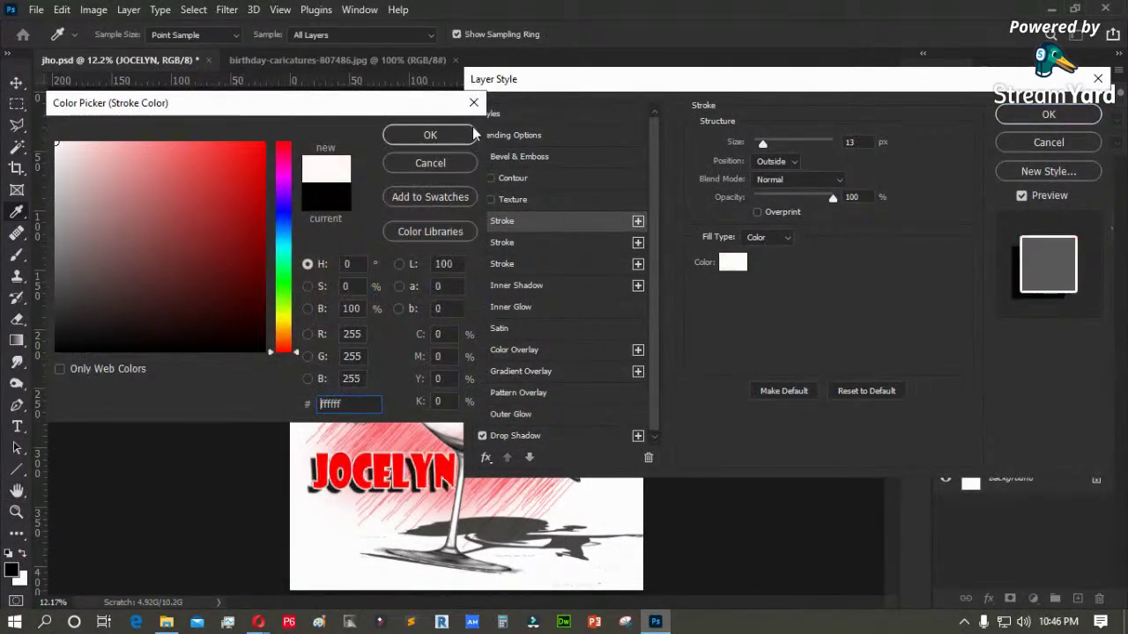
click(428, 135)
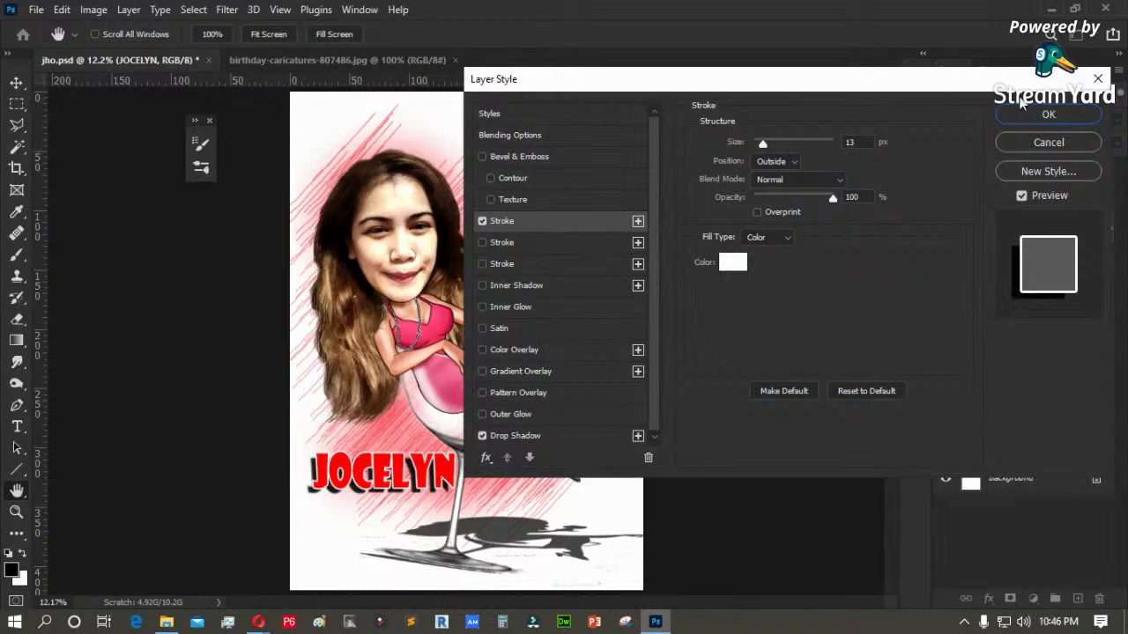
click(1048, 115)
- Widen the name text to about 108% and move it down and right across the glass stem
key(v)
key(ctrl+t)
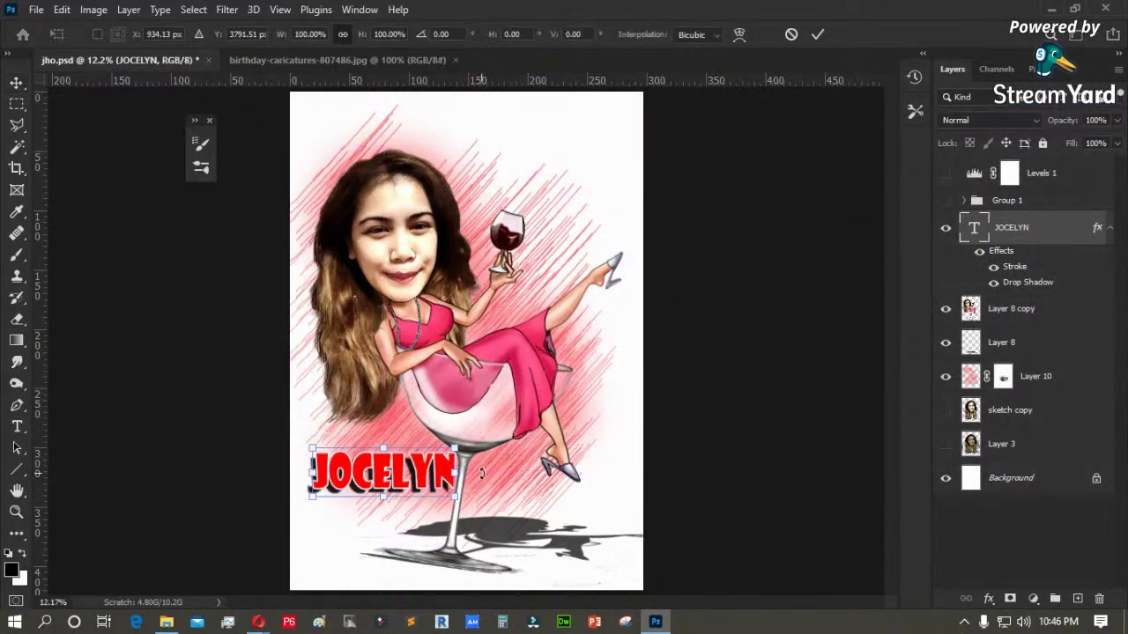
drag(462, 474, 451, 502)
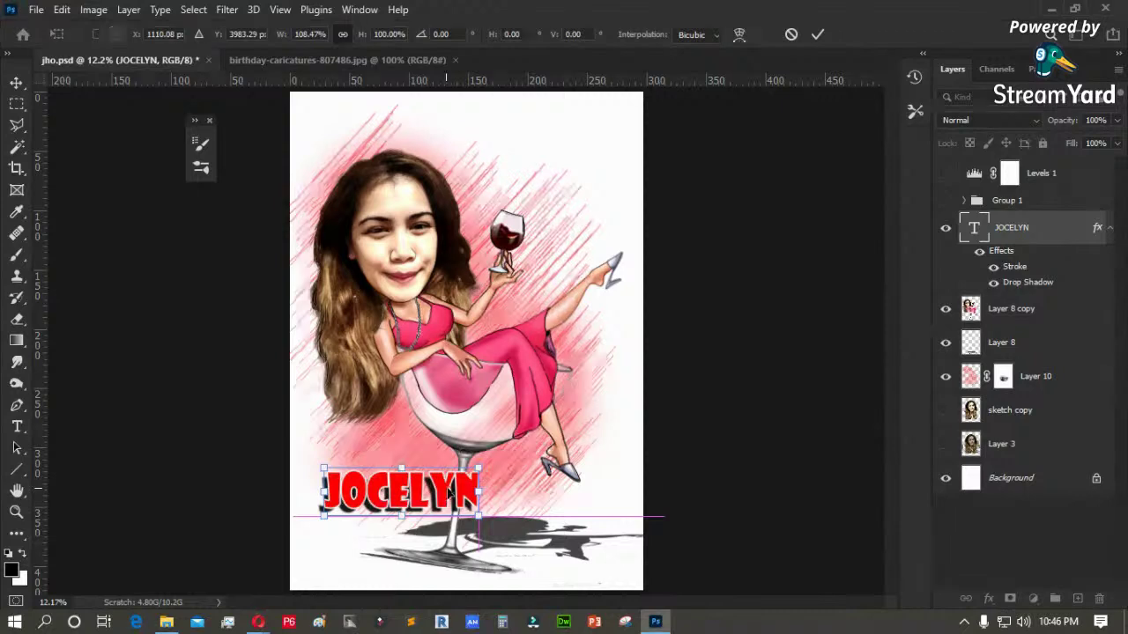
key(Return)
mouse_move(451, 493)
mouse_down()
mouse_move(438, 493)
mouse_move(450, 493)
mouse_up()
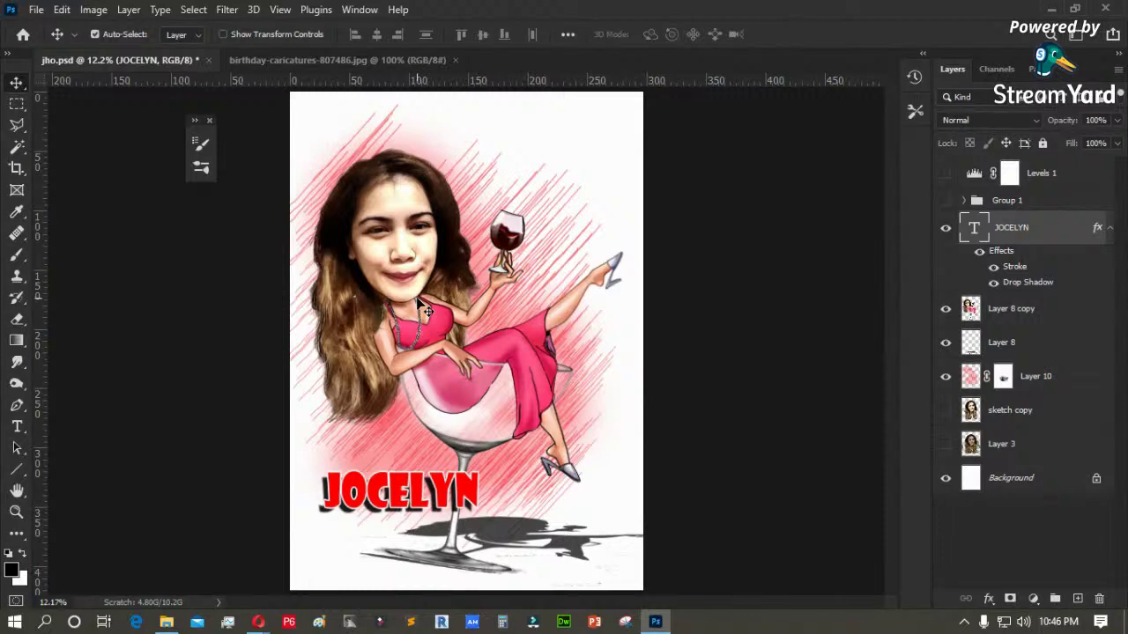
- Shift the pink hatched background on Layer 10 slightly to the right behind the figure
click(1038, 378)
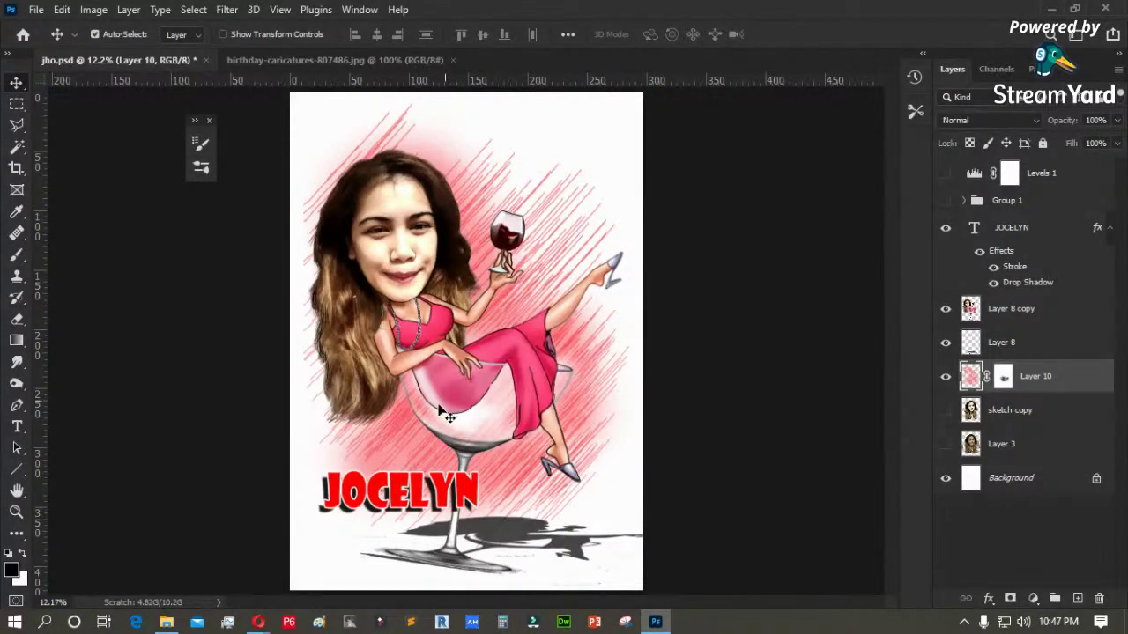
key(z)
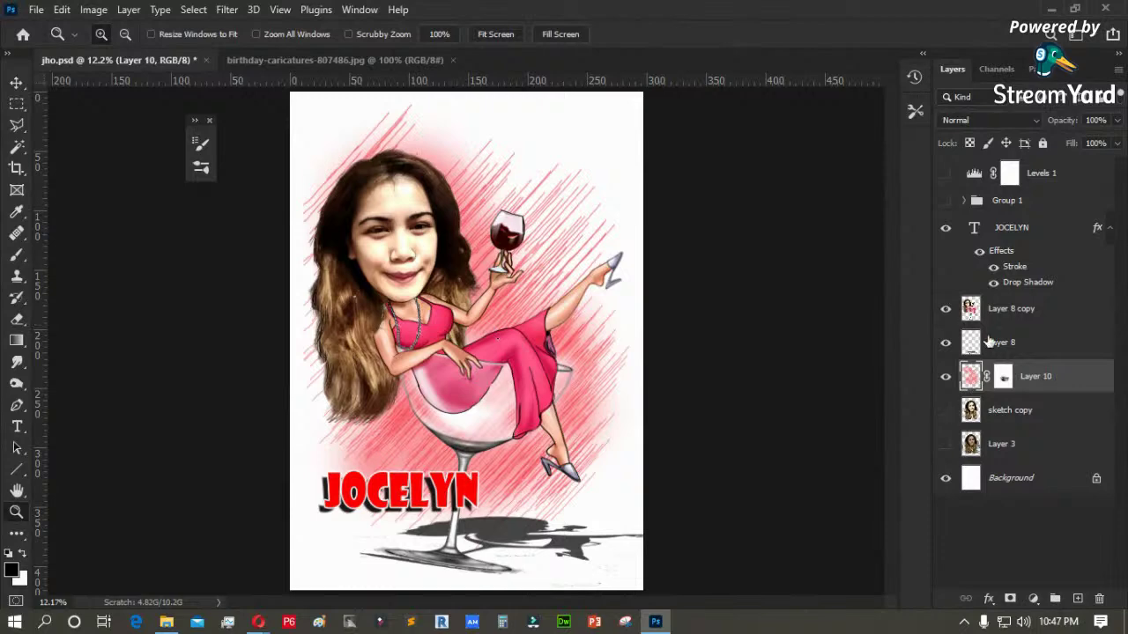
- Add a new blank layer directly above Layer 8 copy
click(1011, 309)
click(1077, 599)
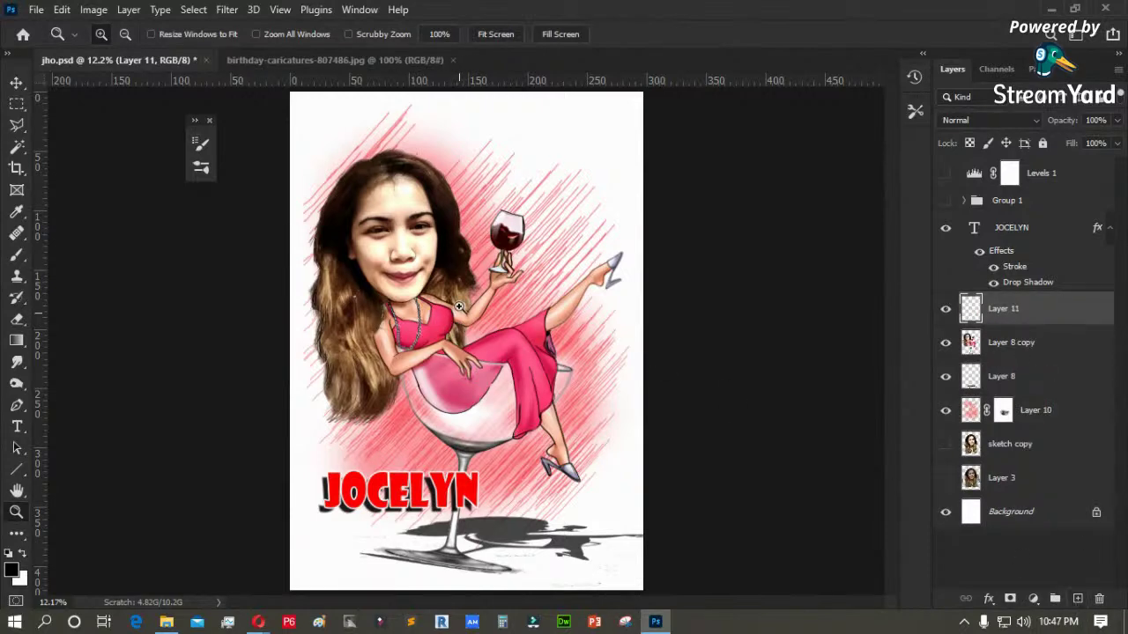
- Look through the brush presets, including the Rons Particles set, without choosing another brush
click(341, 306)
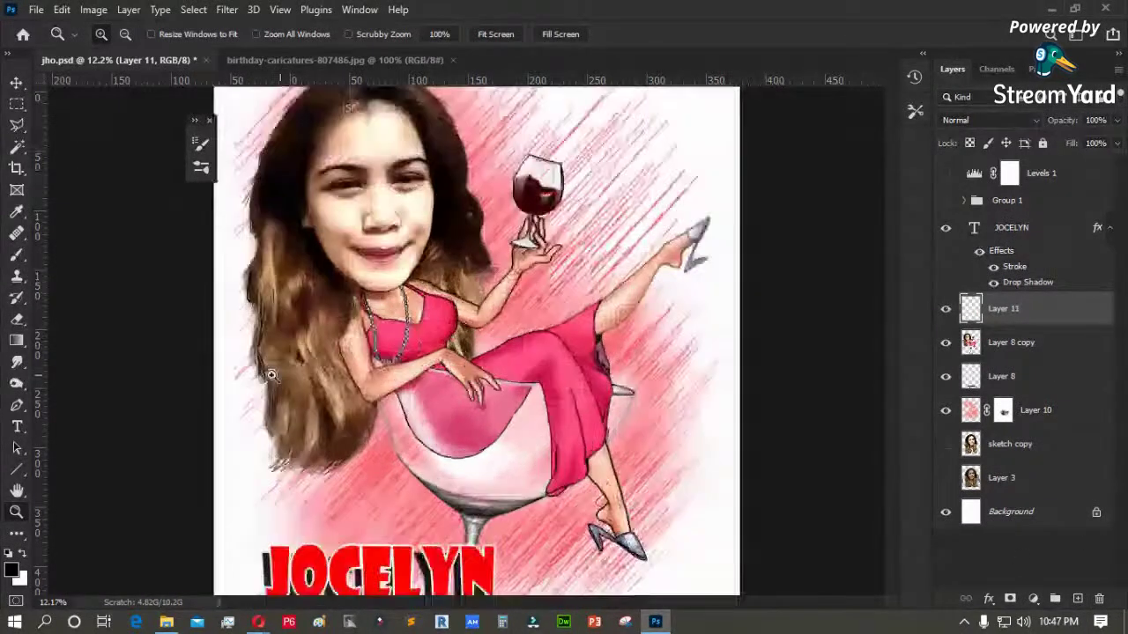
key(b)
right_click(348, 337)
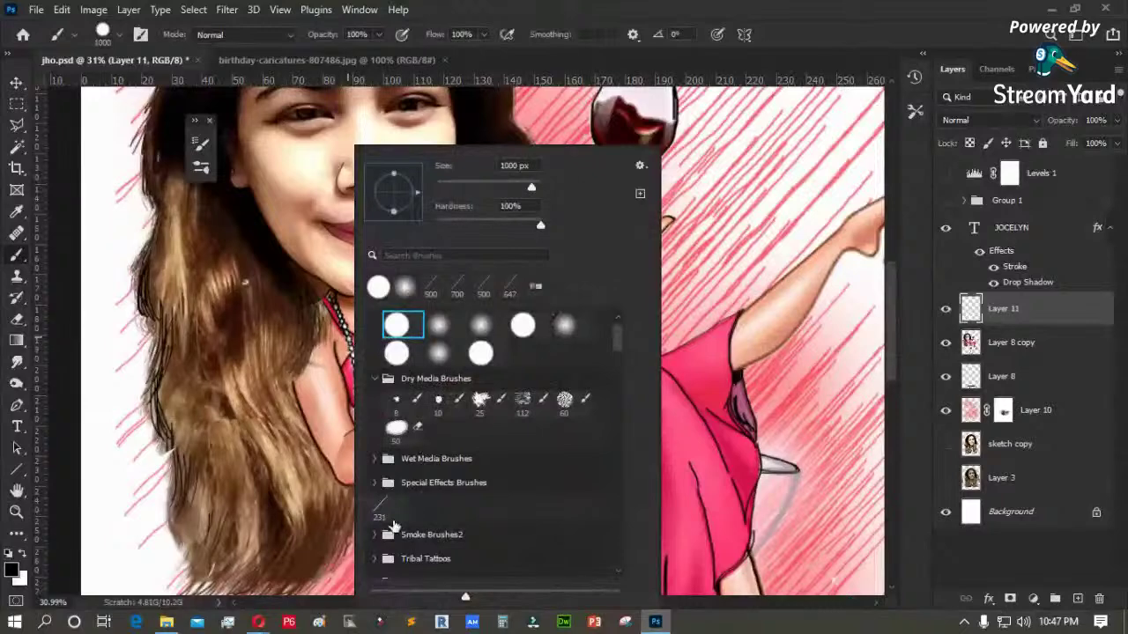
scroll(387, 542, down, 3)
scroll(390, 546, down, 10)
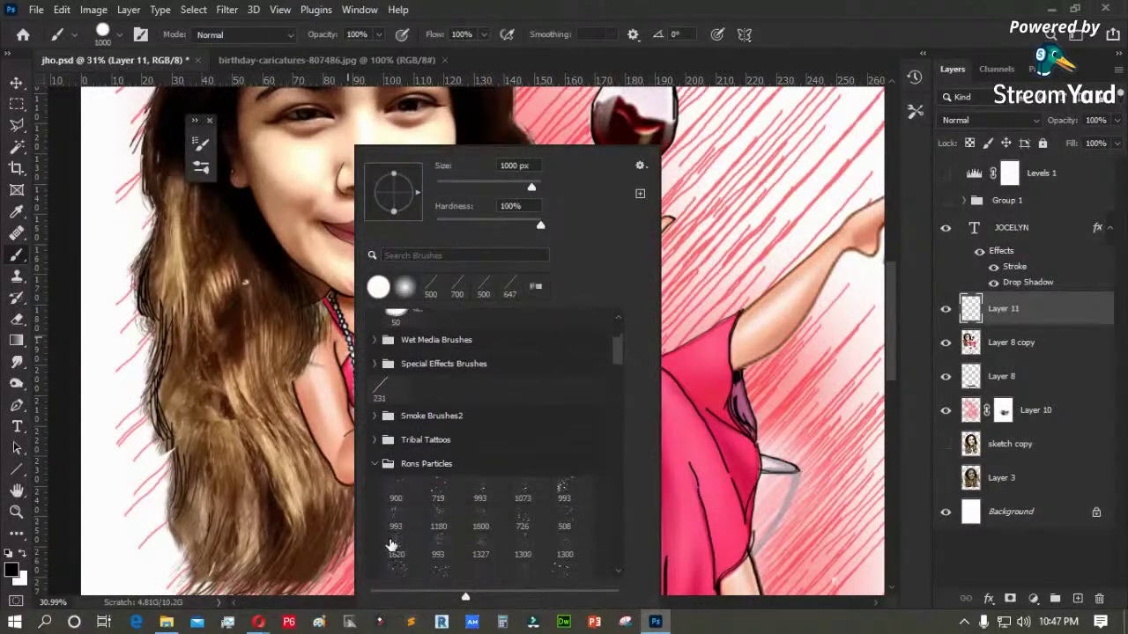
scroll(394, 538, down, 6)
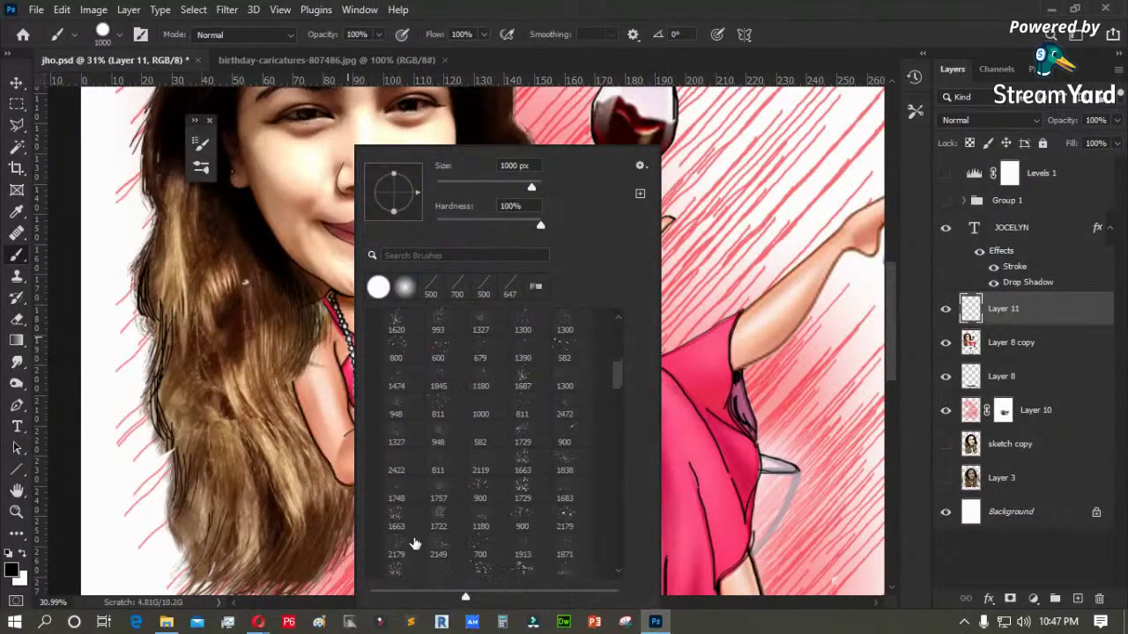
scroll(429, 540, down, 6)
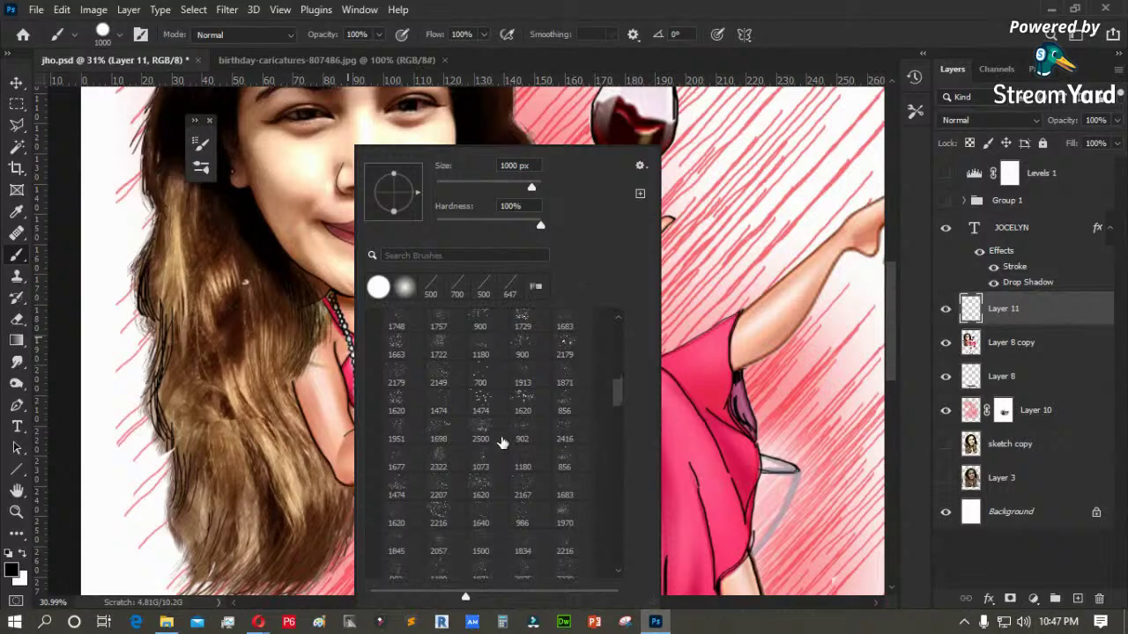
mouse_move(619, 404)
mouse_down()
mouse_move(618, 554)
mouse_move(617, 326)
mouse_up()
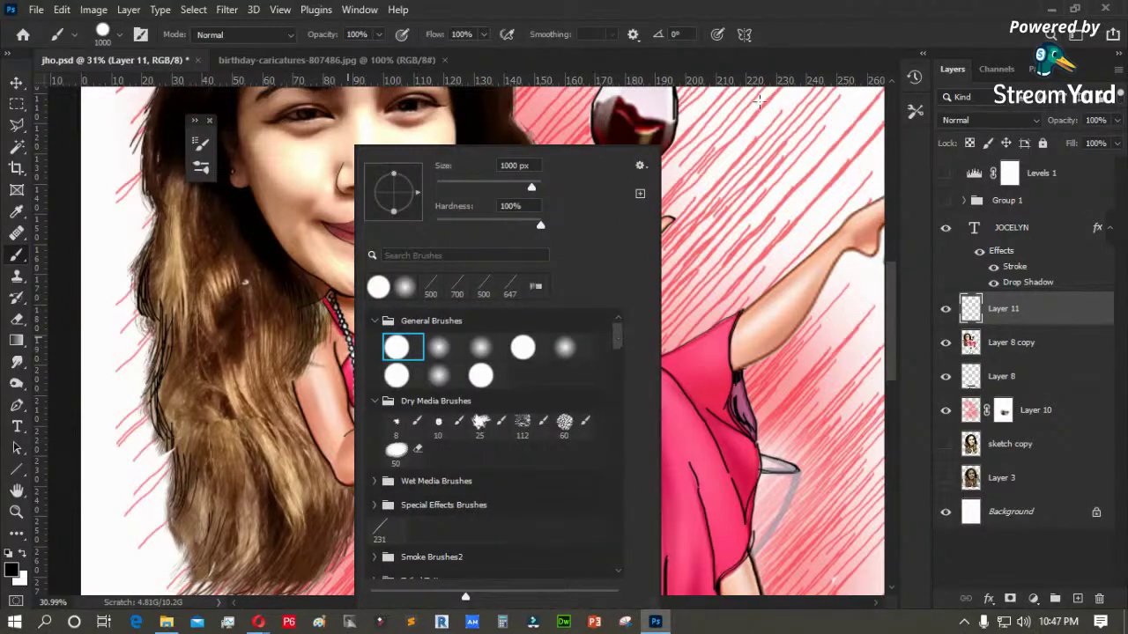
click(829, 57)
- Paint a small star-shaped sparkle on the right strand of the necklace with a white 4 px hard round brush
key(z)
drag(520, 323, 266, 480)
click(23, 557)
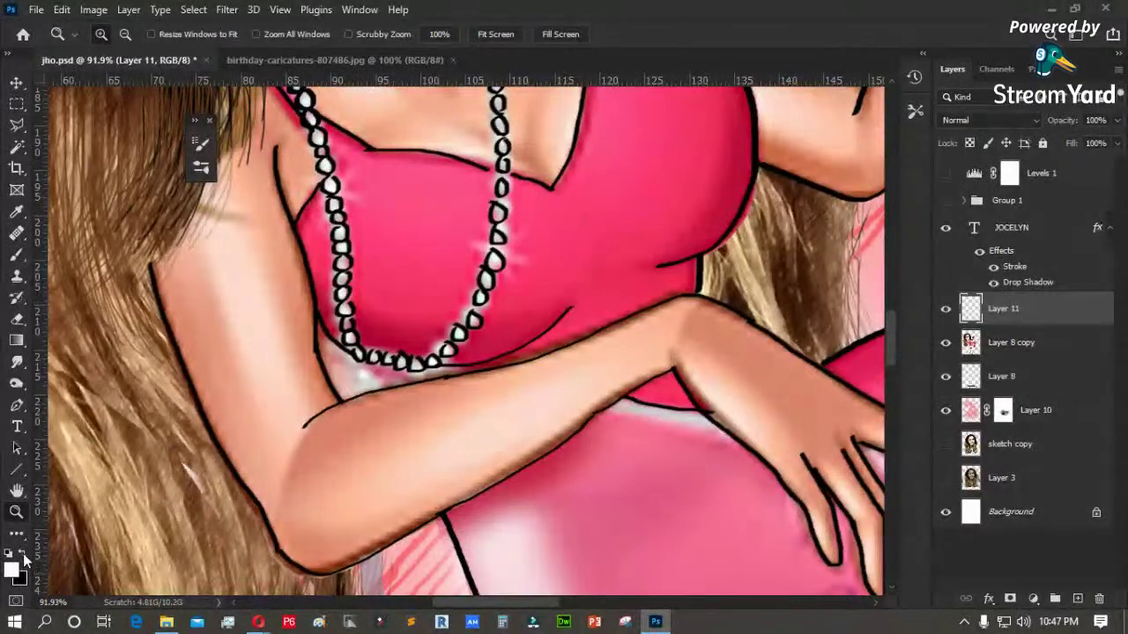
key(b)
right_click(548, 291)
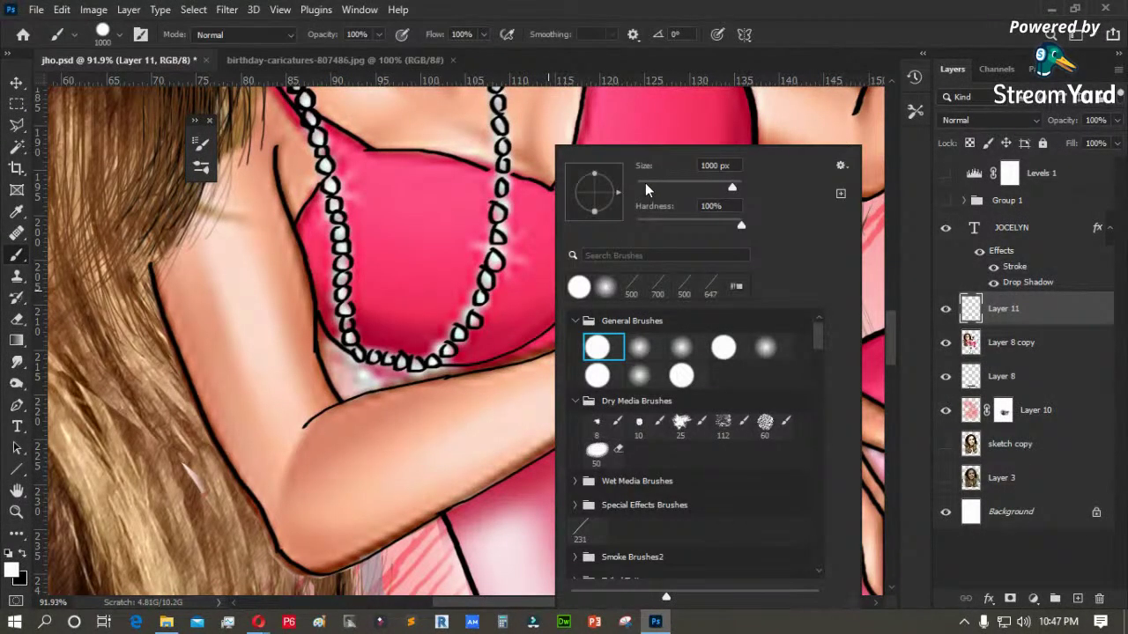
drag(645, 184, 641, 181)
click(473, 309)
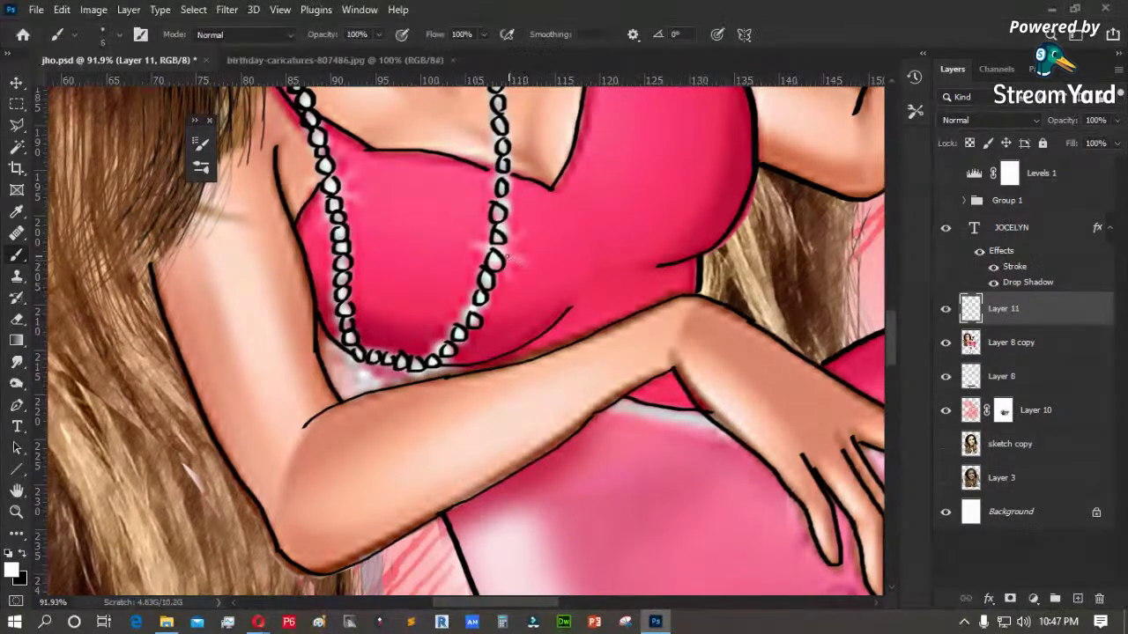
drag(498, 255, 544, 259)
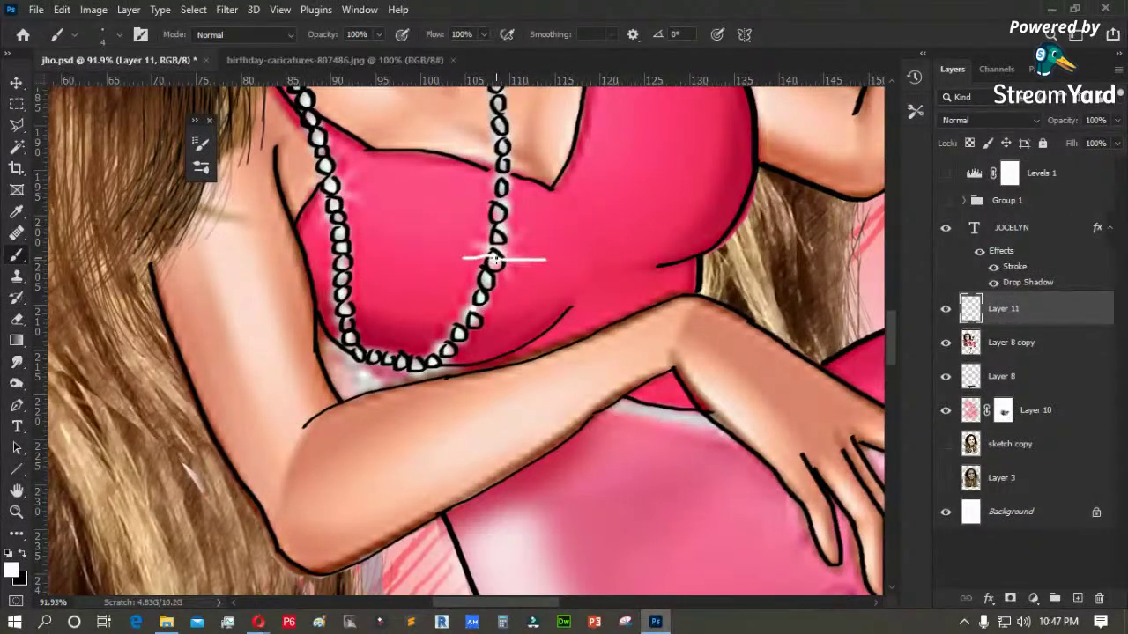
drag(496, 256, 512, 281)
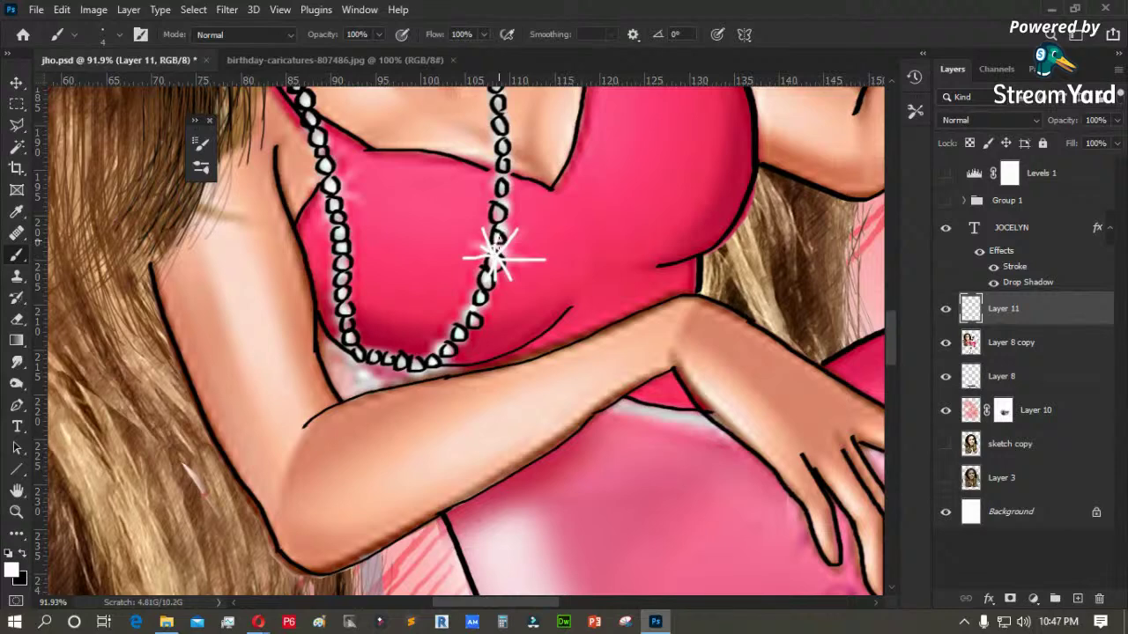
- Lower the sparkle layer's fill to 65% and duplicate the sparkle onto the left strand of the necklace
click(1117, 143)
drag(1117, 164, 1086, 164)
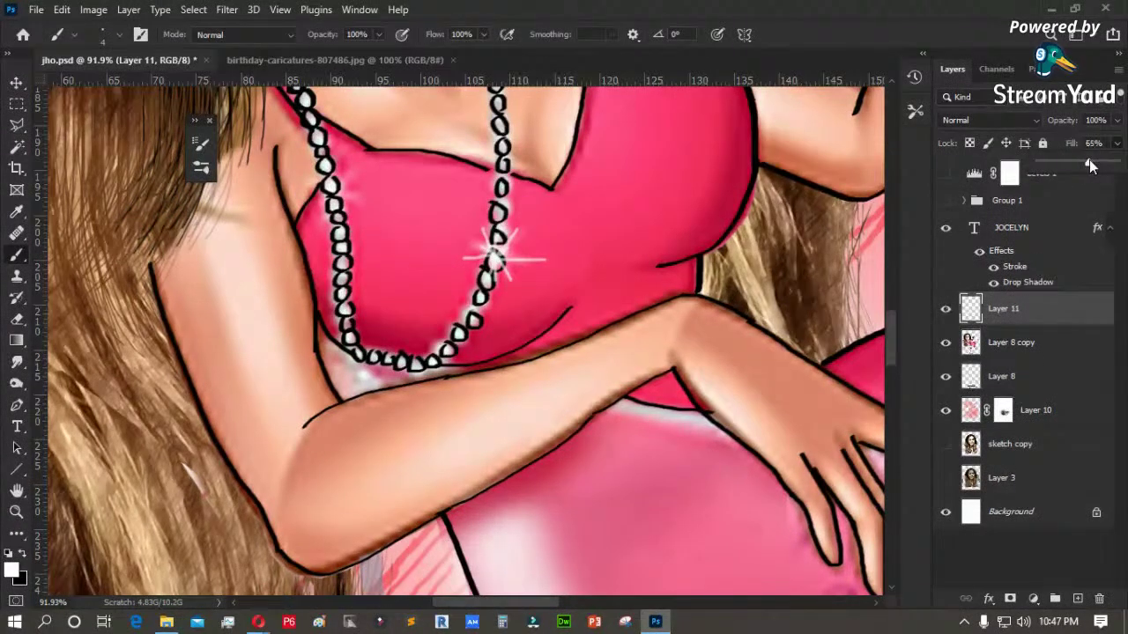
click(17, 84)
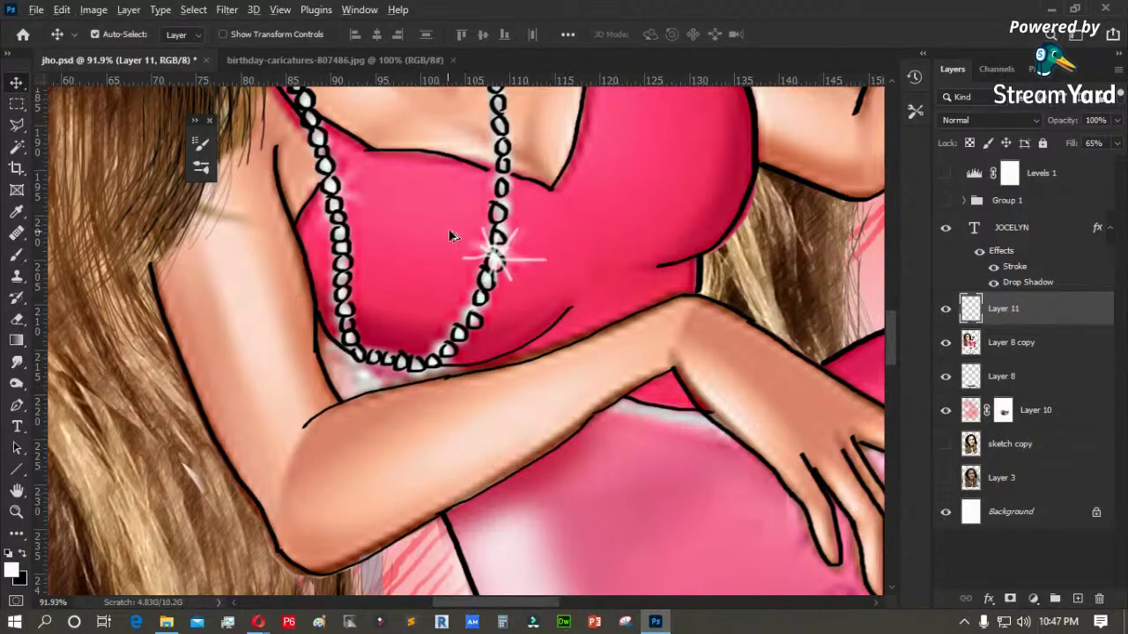
drag(498, 260, 327, 192)
- Turn off Auto-Select and copy the necklace sparkle onto the raised wine glass
key(ctrl+0)
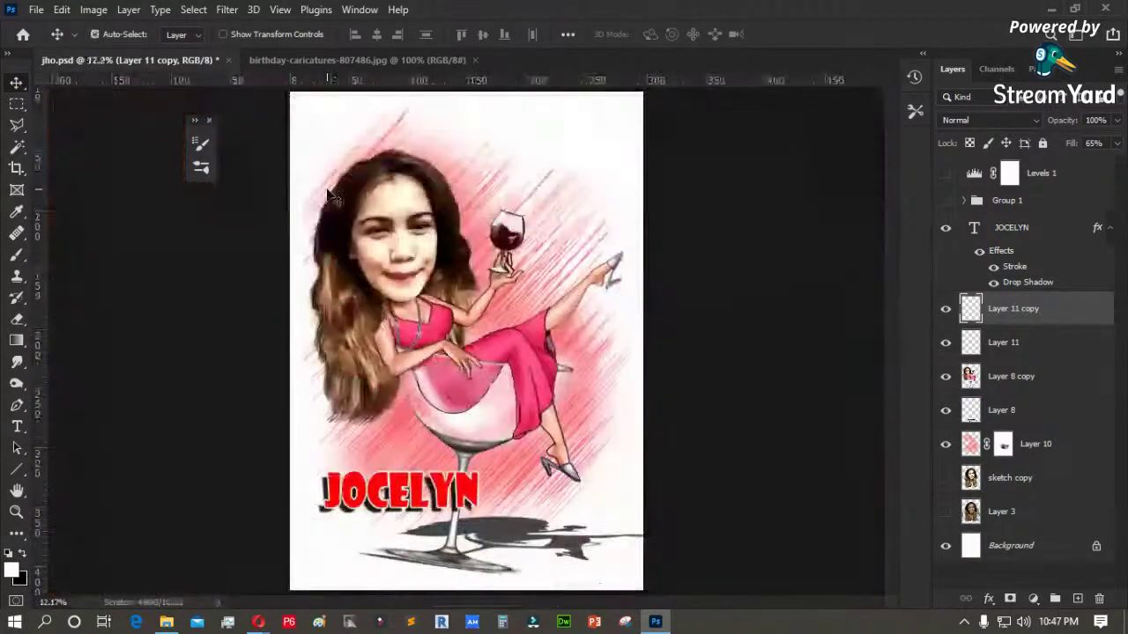
drag(423, 346, 487, 261)
key(ctrl+z)
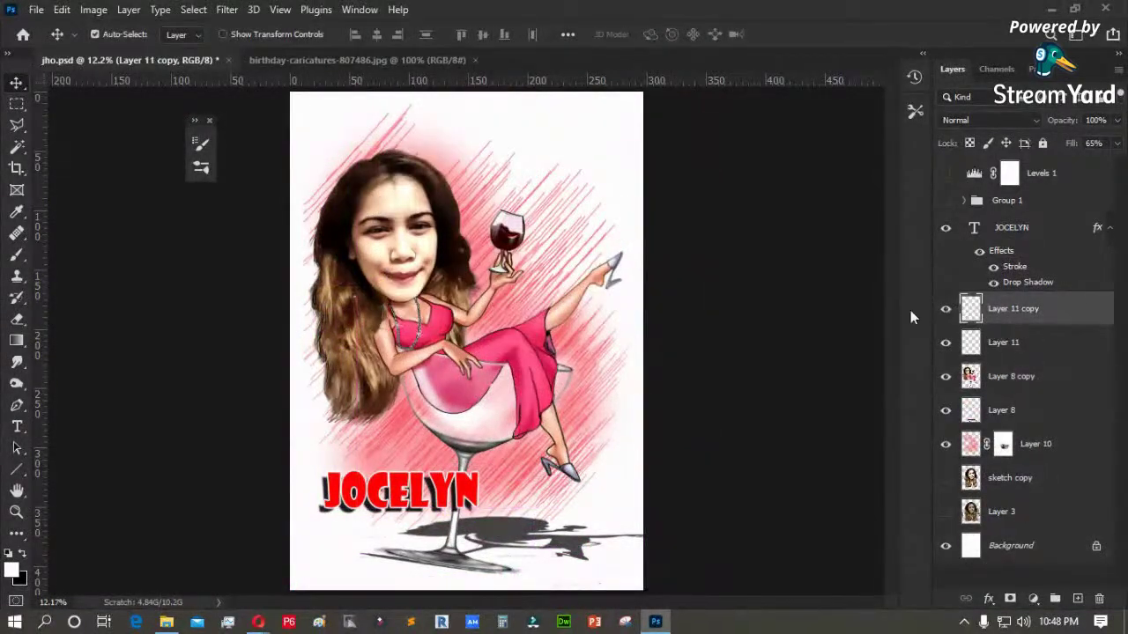
click(95, 33)
drag(424, 341, 504, 215)
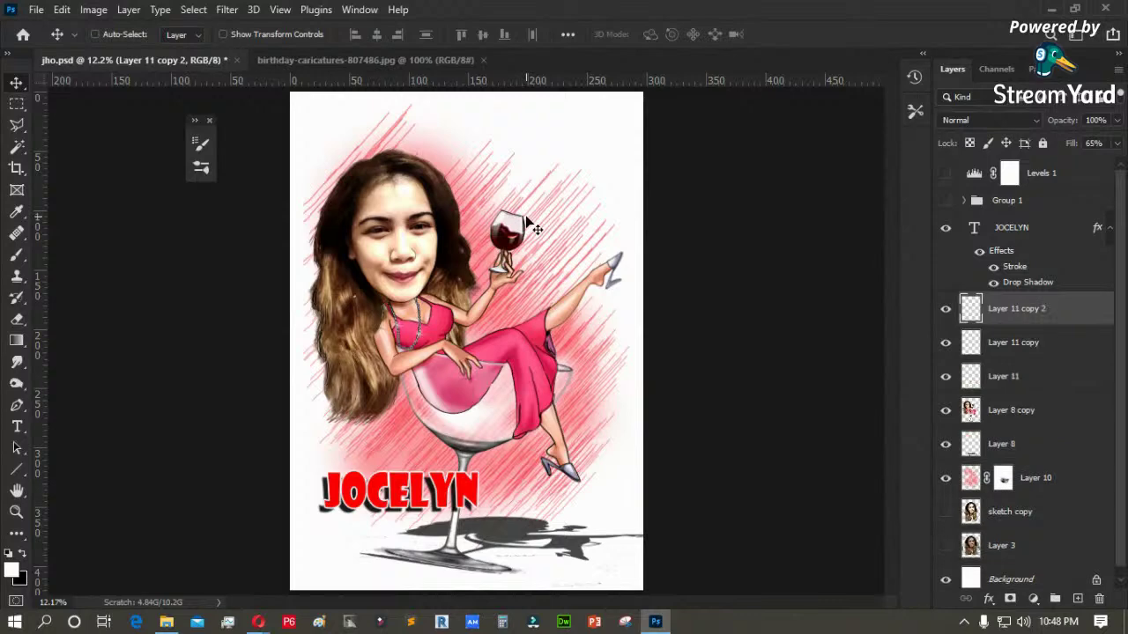
- Enlarge the wine glass sparkle to about 215% width and 222% height
key(ctrl+t)
drag(489, 223, 504, 238)
key(Return)
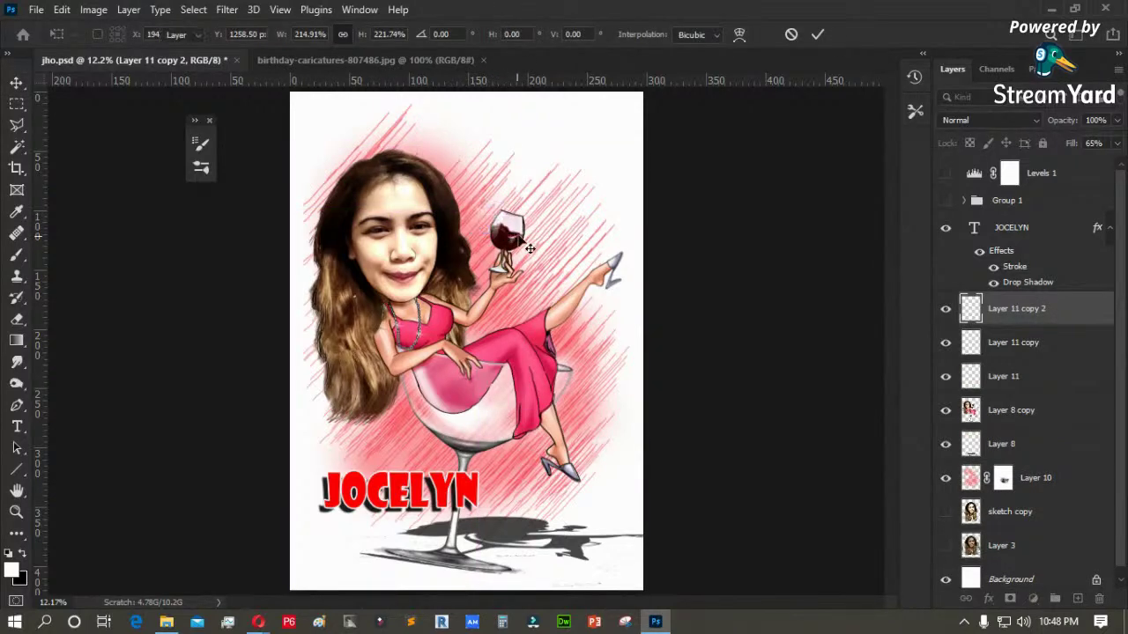
key(Return)
- Move the sparkle to the upper-left rim of the raised wine glass and scale it to about 130%
key(z)
drag(569, 141, 435, 315)
key(v)
drag(474, 162, 413, 346)
drag(419, 304, 452, 282)
key(ctrl+t)
key(Return)
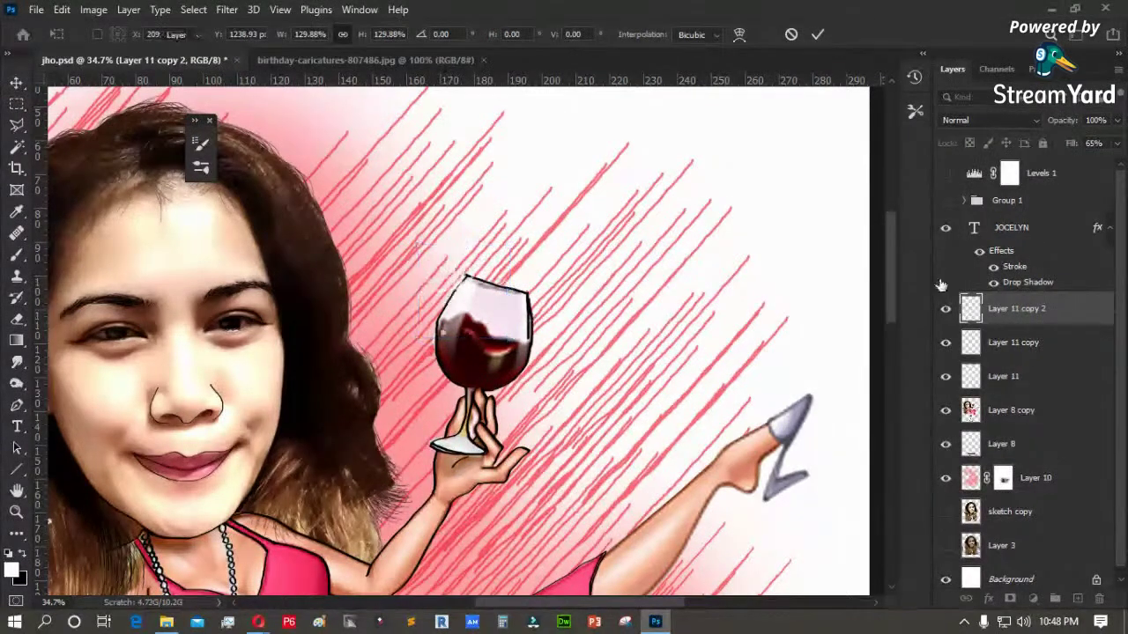
click(1117, 142)
drag(1089, 163, 1103, 163)
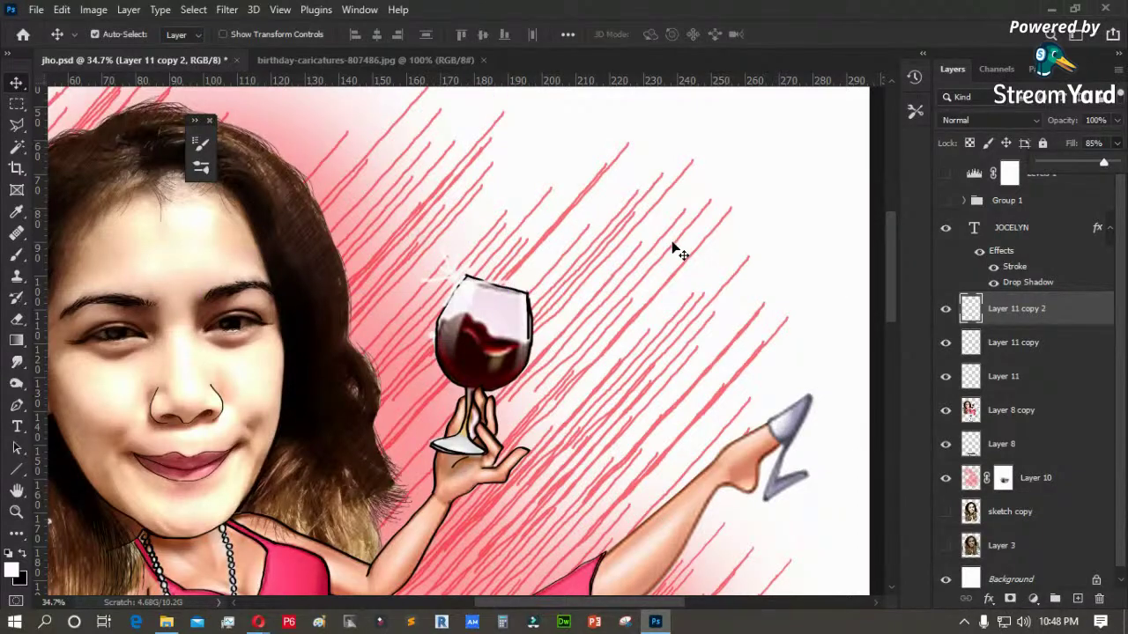
key(Escape)
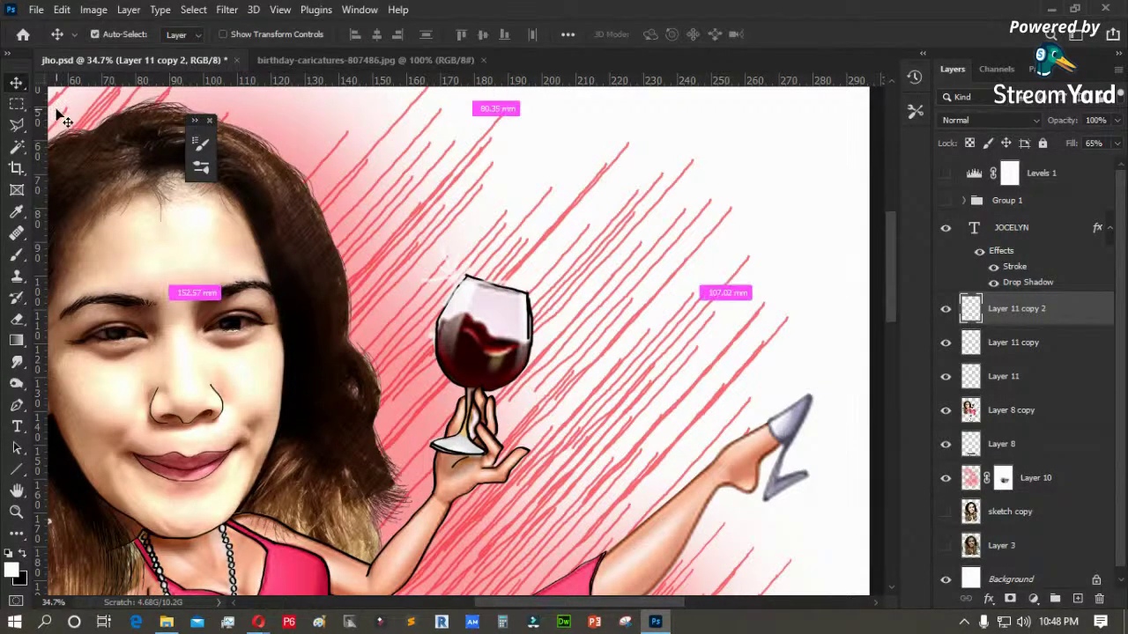
- Save the caricature document jho.psd
key(ctrl+0)
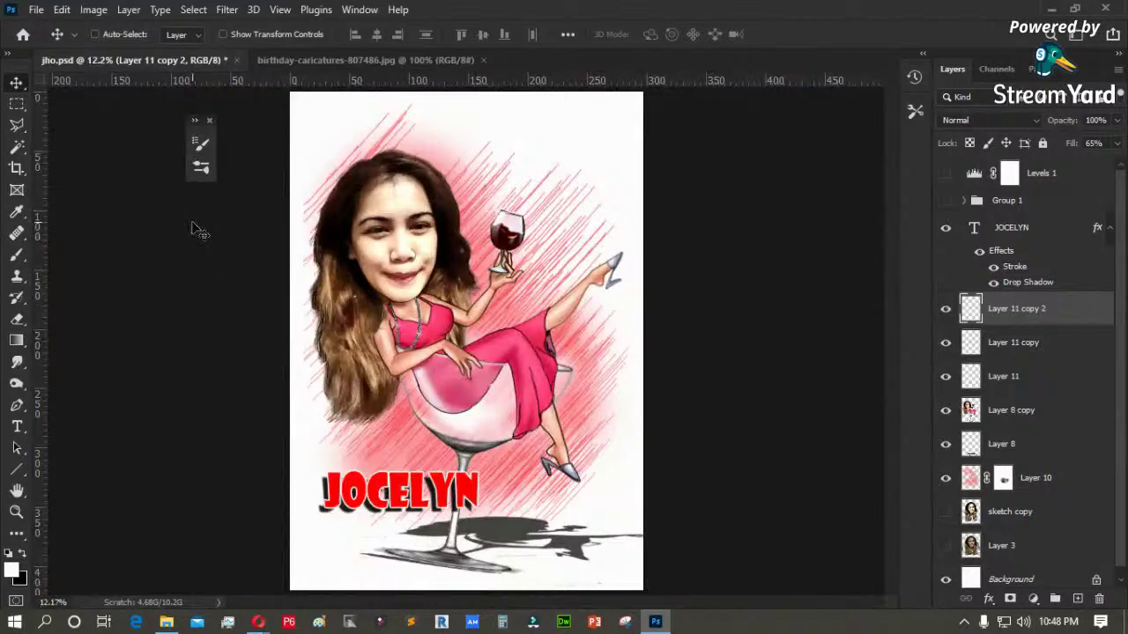
key(ctrl+s)
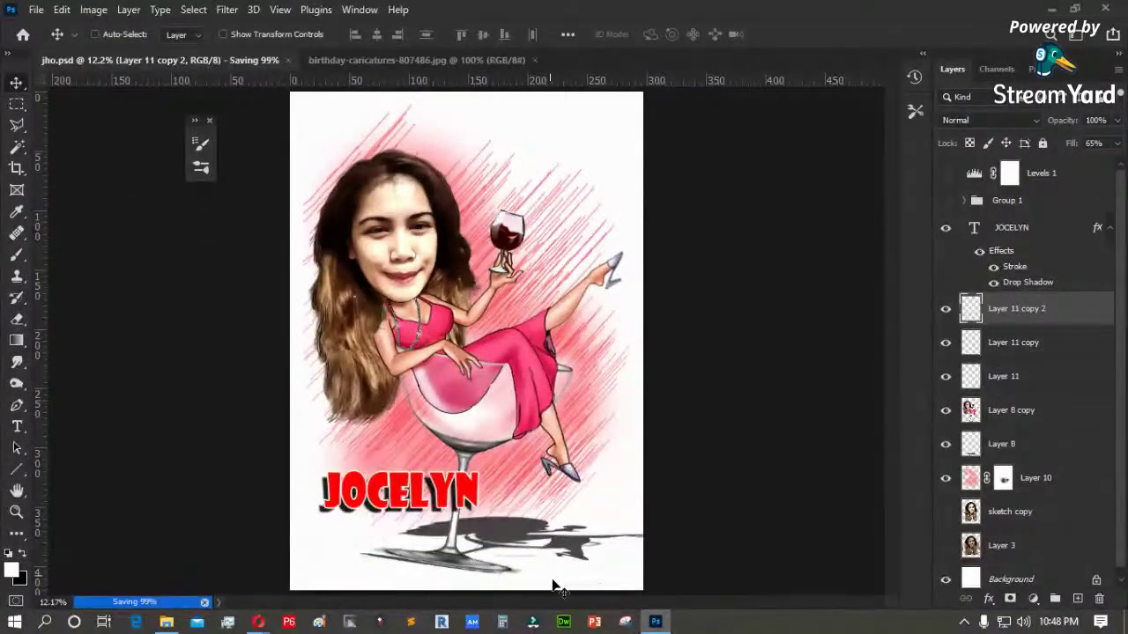
- Add the artist's signature as a new text layer beside the base of the large wine glass
key(z)
drag(659, 494, 451, 596)
key(t)
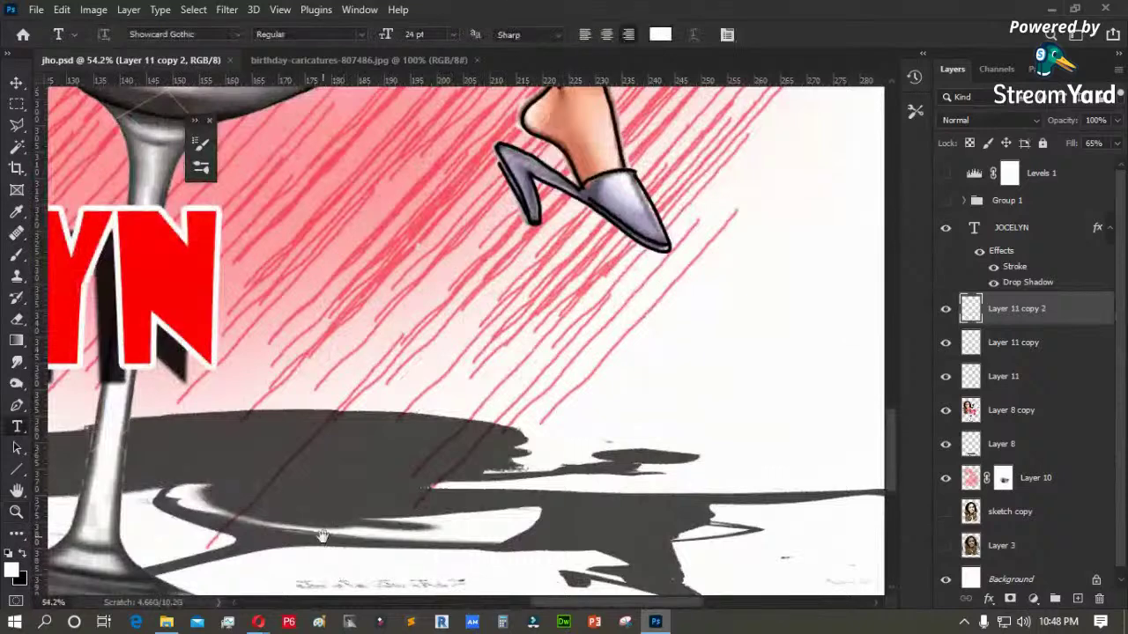
click(370, 495)
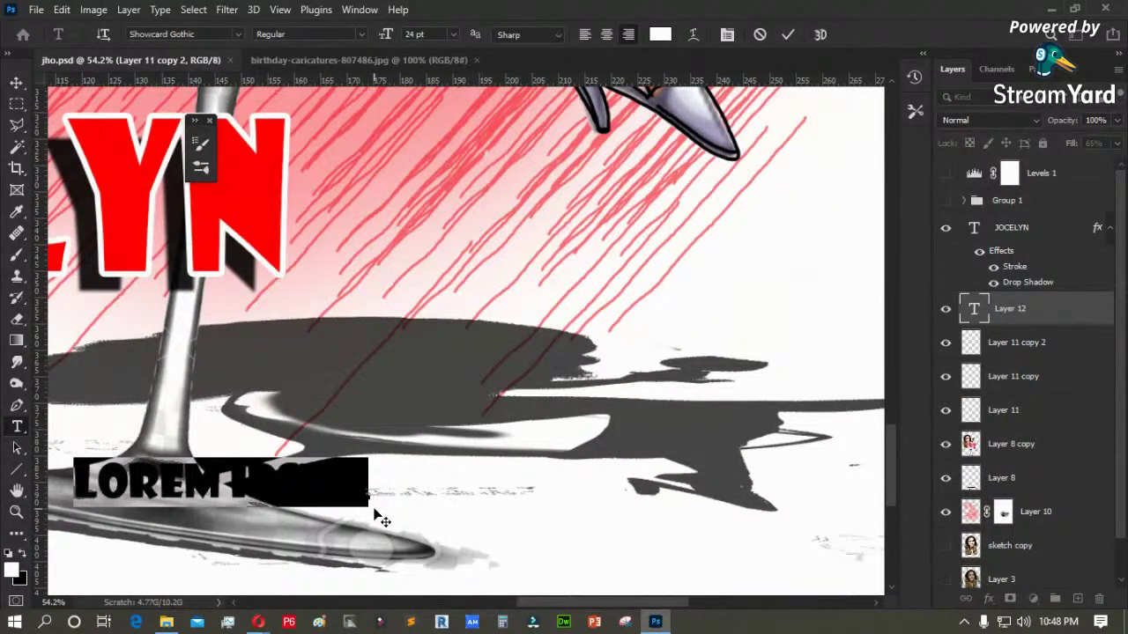
text(BANG)
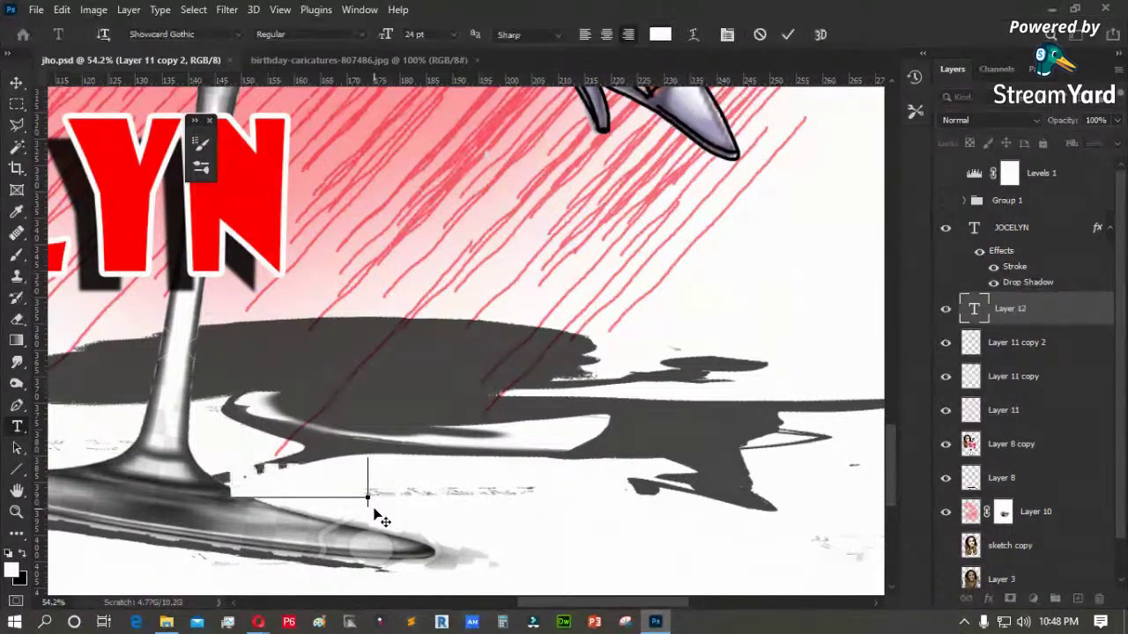
- Set the signature text's colour to black (000000) and its font to Arial
key(ctrl+a)
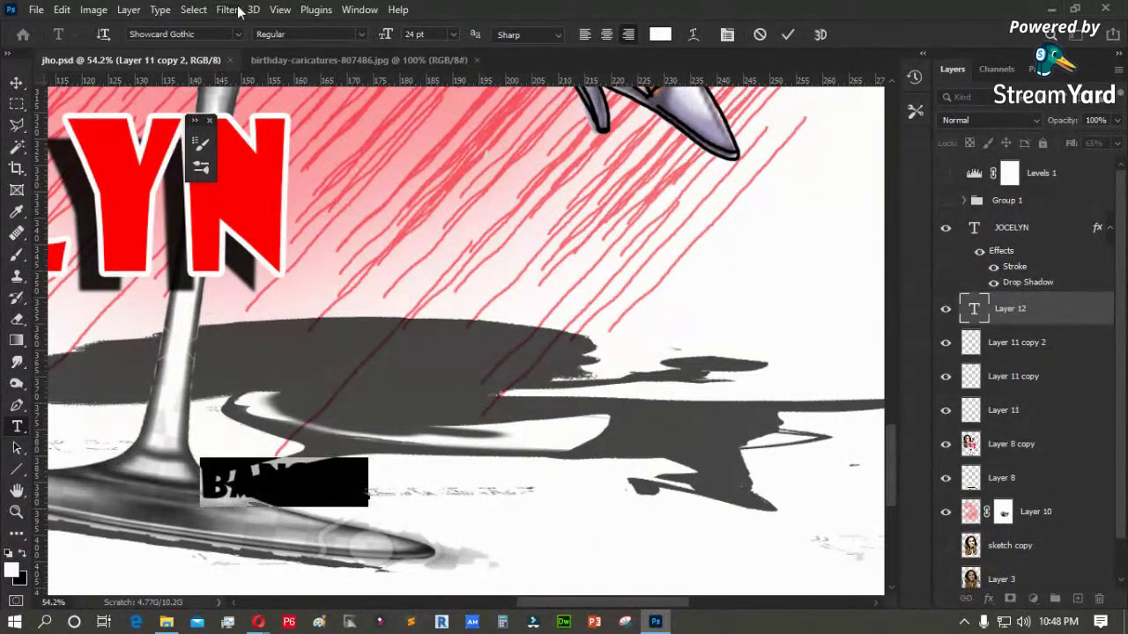
click(660, 34)
text(000000)
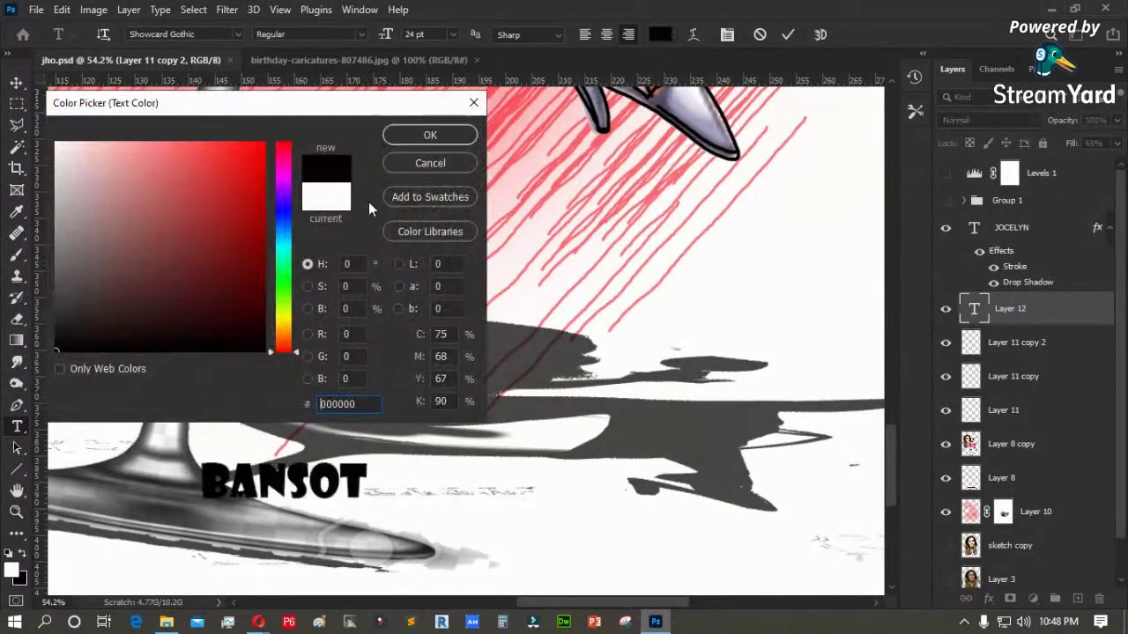
click(430, 134)
click(239, 34)
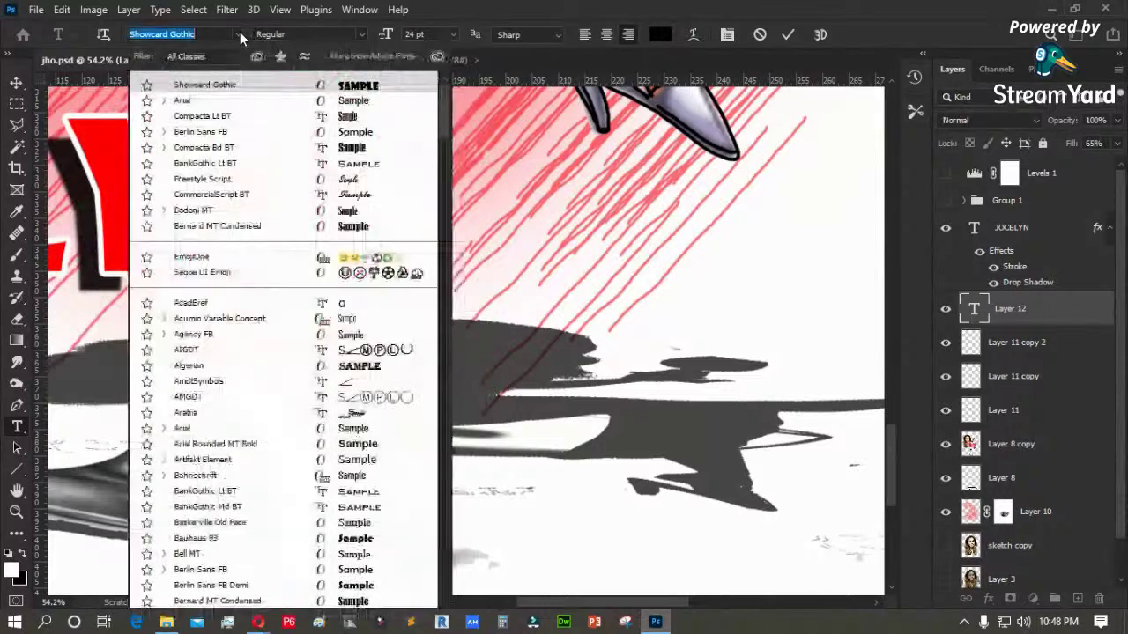
click(189, 100)
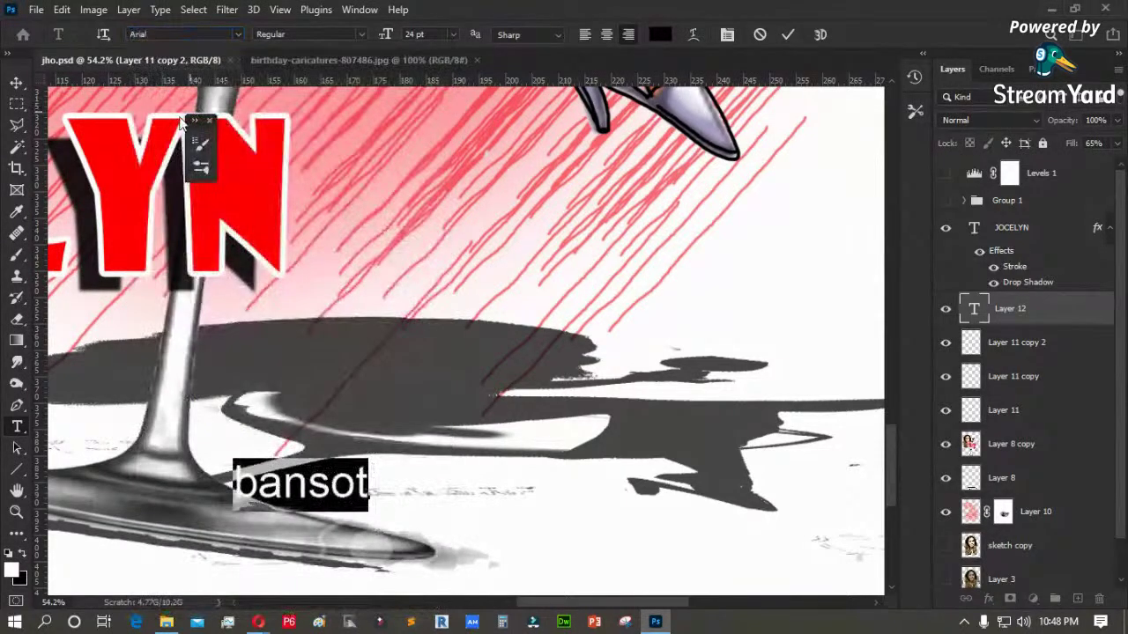
- Scale the signature text down to about 12.46 pt and place it just above the right edge of the glass base
click(17, 83)
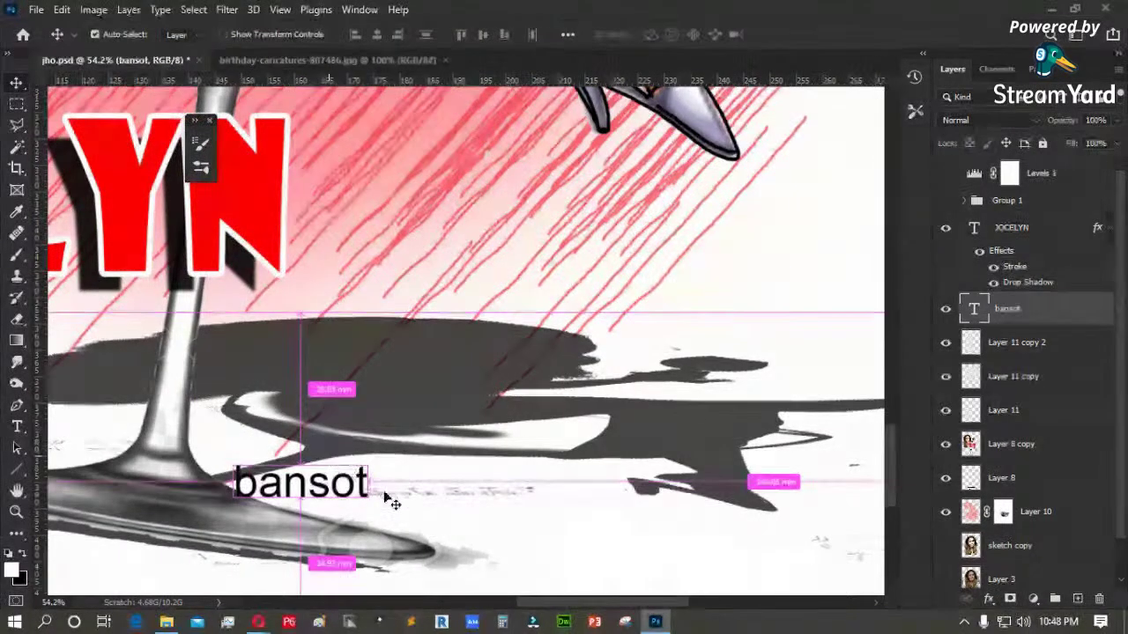
key(ctrl+t)
drag(368, 459, 373, 501)
key(Return)
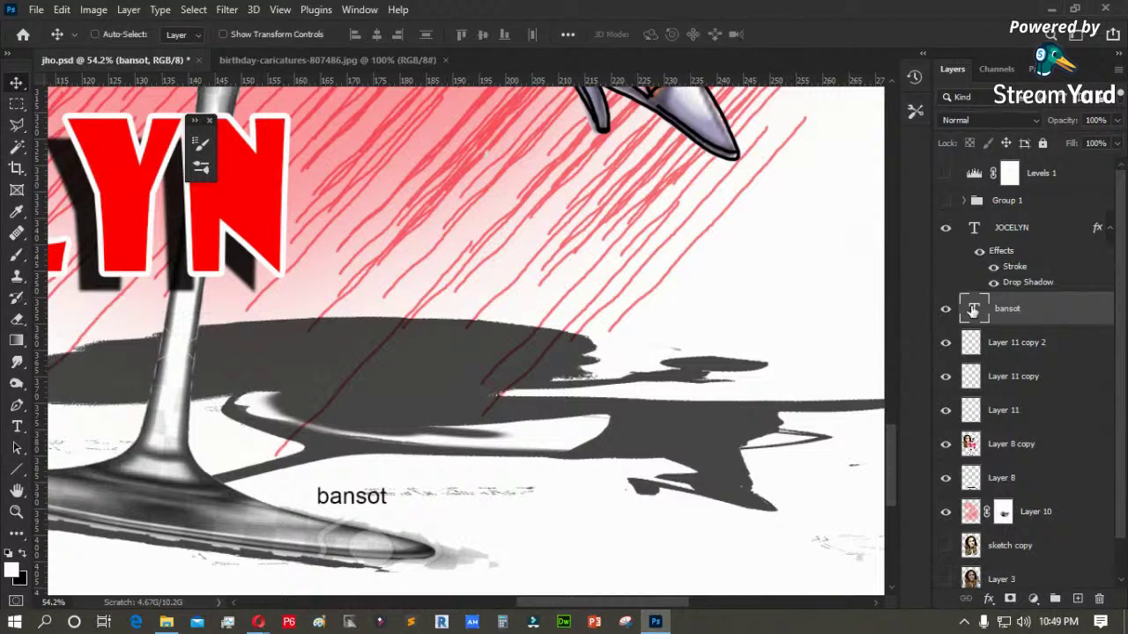
- Append the date 03232021 to the signature text and move it slightly right, above the edge of the glass base
double_click(353, 497)
click(387, 498)
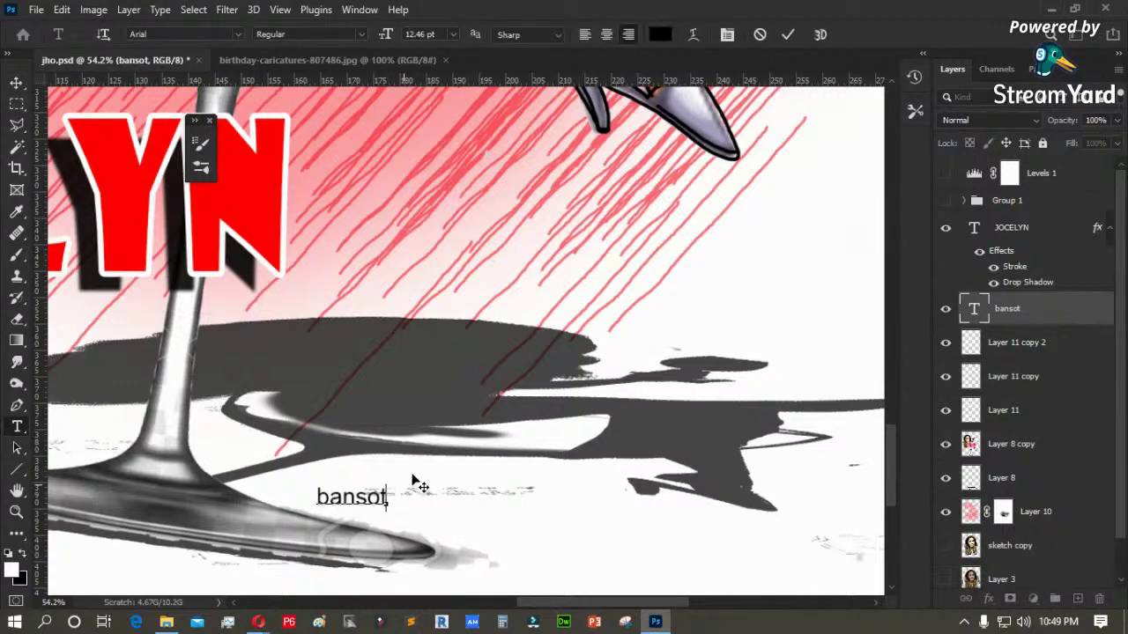
text(03)
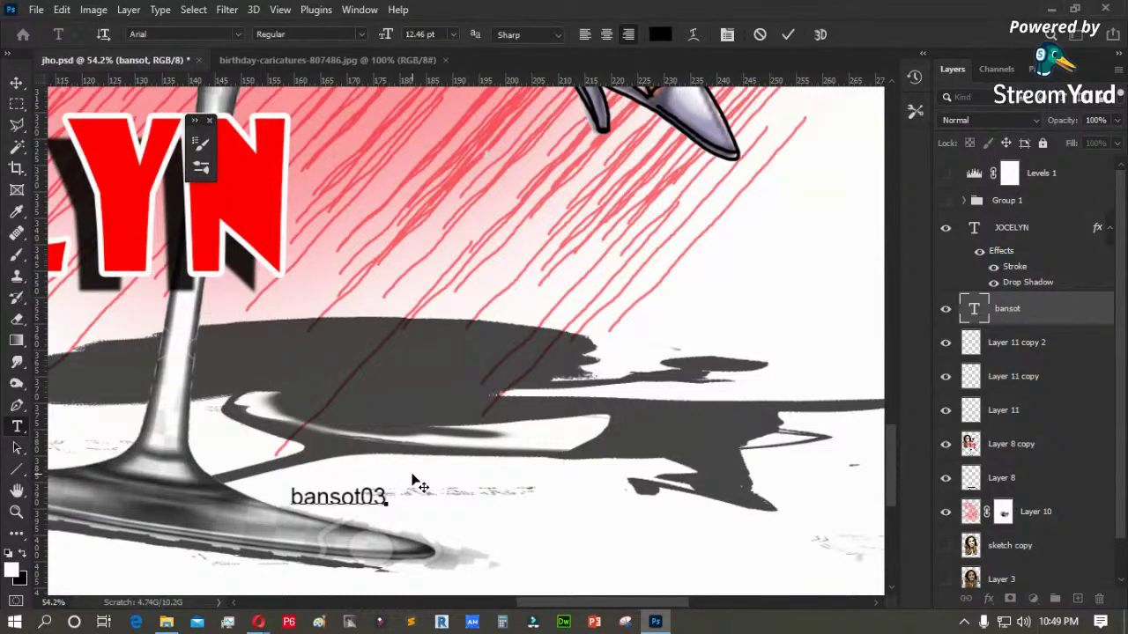
text(232021)
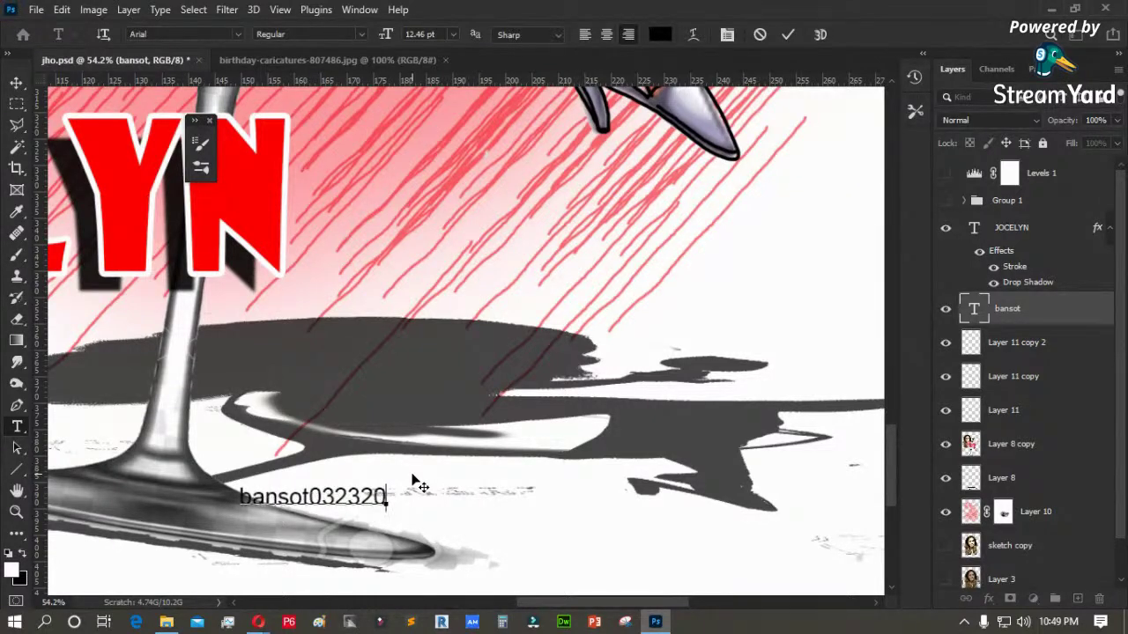
click(17, 82)
drag(310, 503, 381, 493)
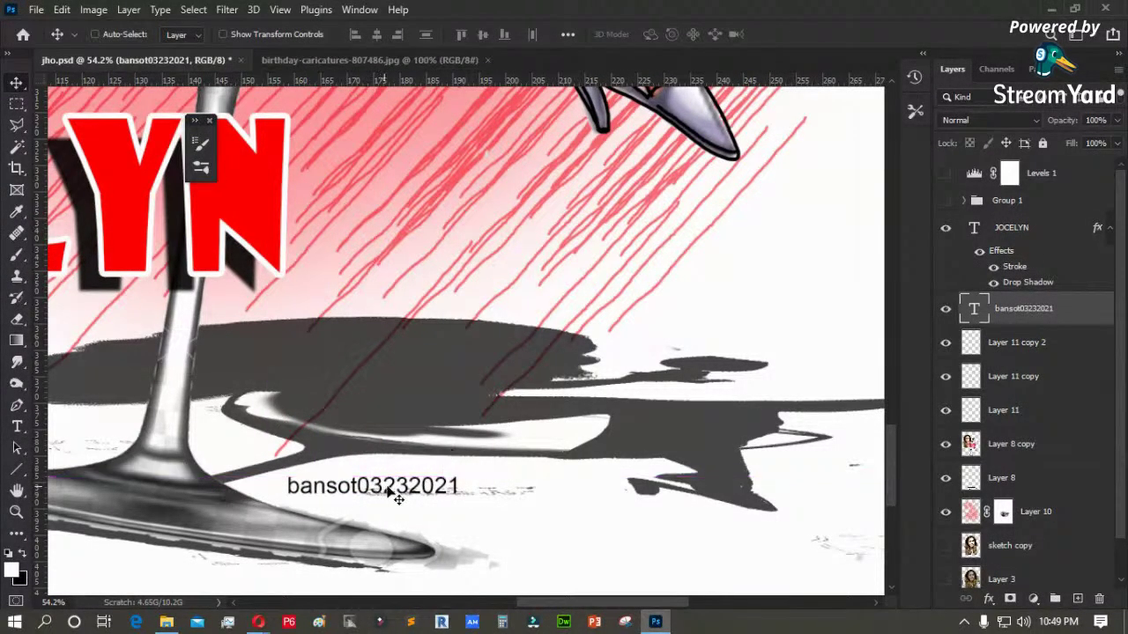
- Shorten the year in the signature's date to two digits so that the date reads 032321
double_click(975, 308)
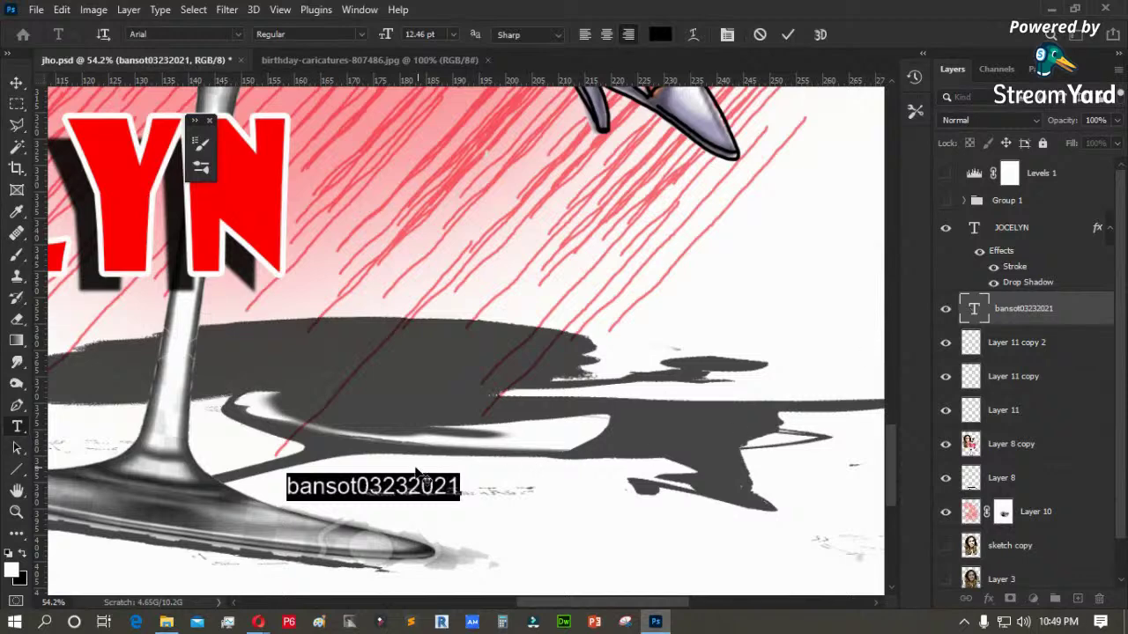
click(382, 487)
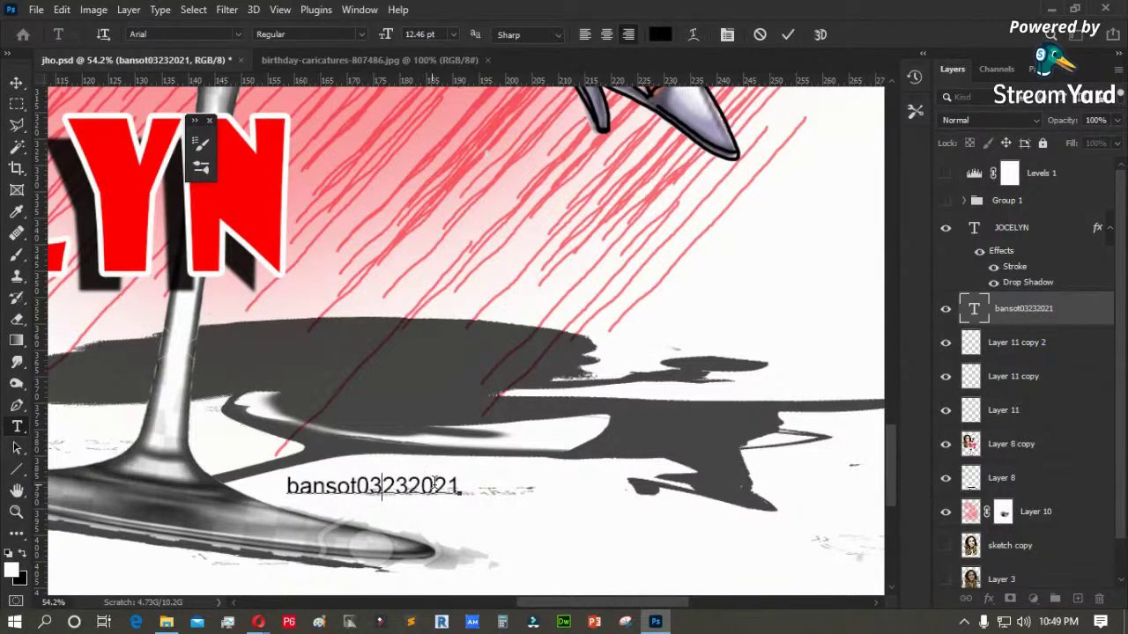
drag(435, 486, 409, 486)
key(BackSpace)
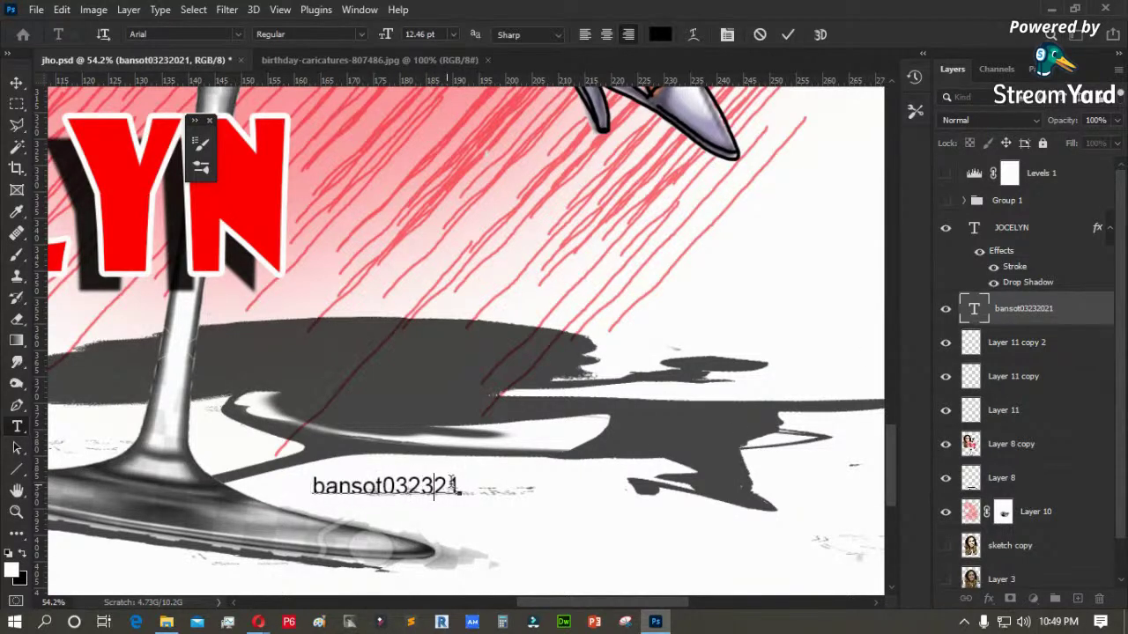
click(15, 82)
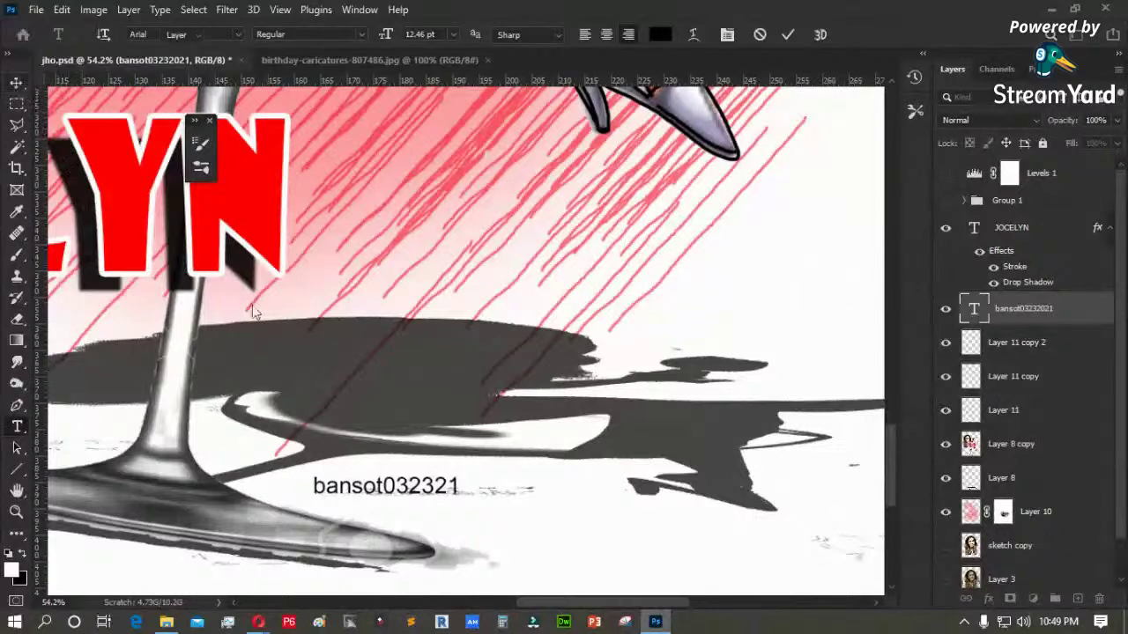
key(ctrl+0)
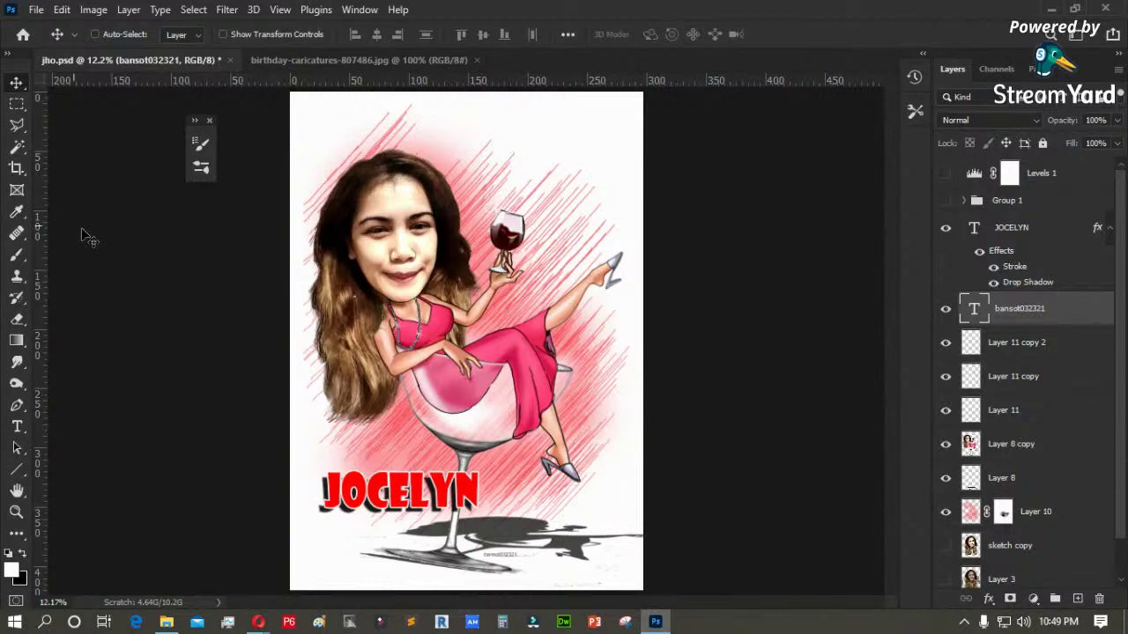
- Convert the document to the Working CMYK - U.S. Web Coated (SWOP) v2 profile, flattening the image
click(61, 12)
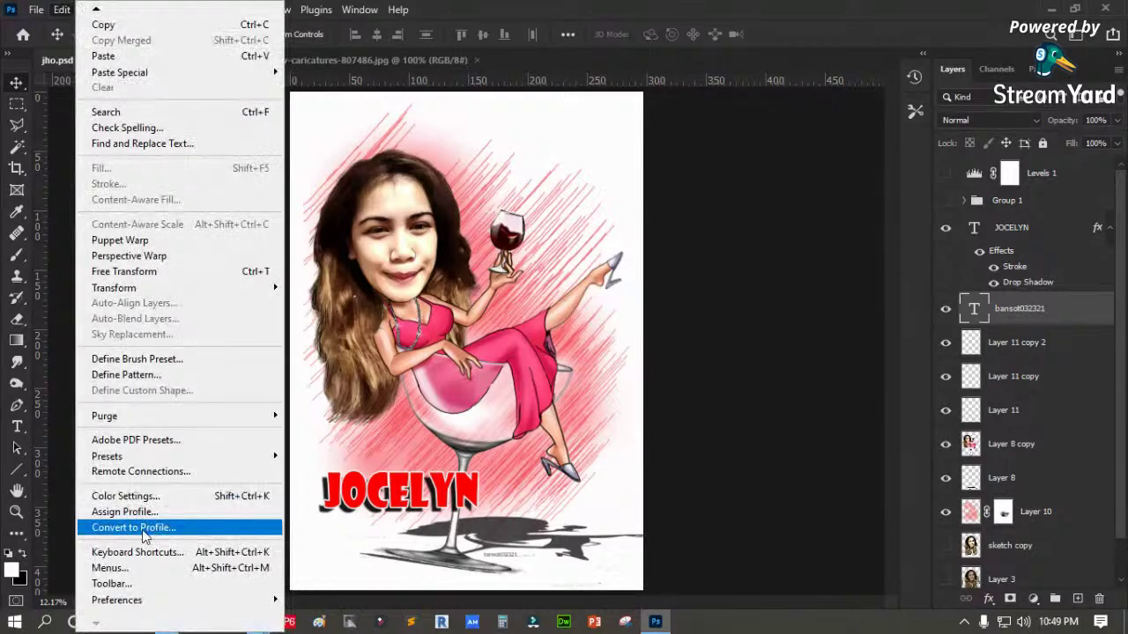
click(140, 529)
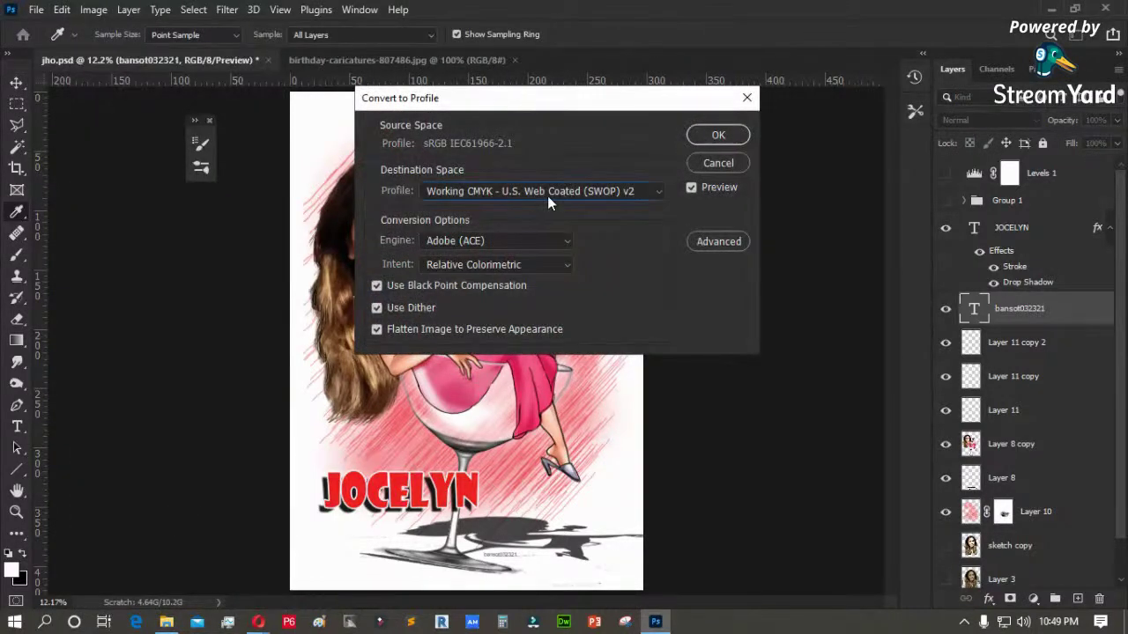
click(547, 195)
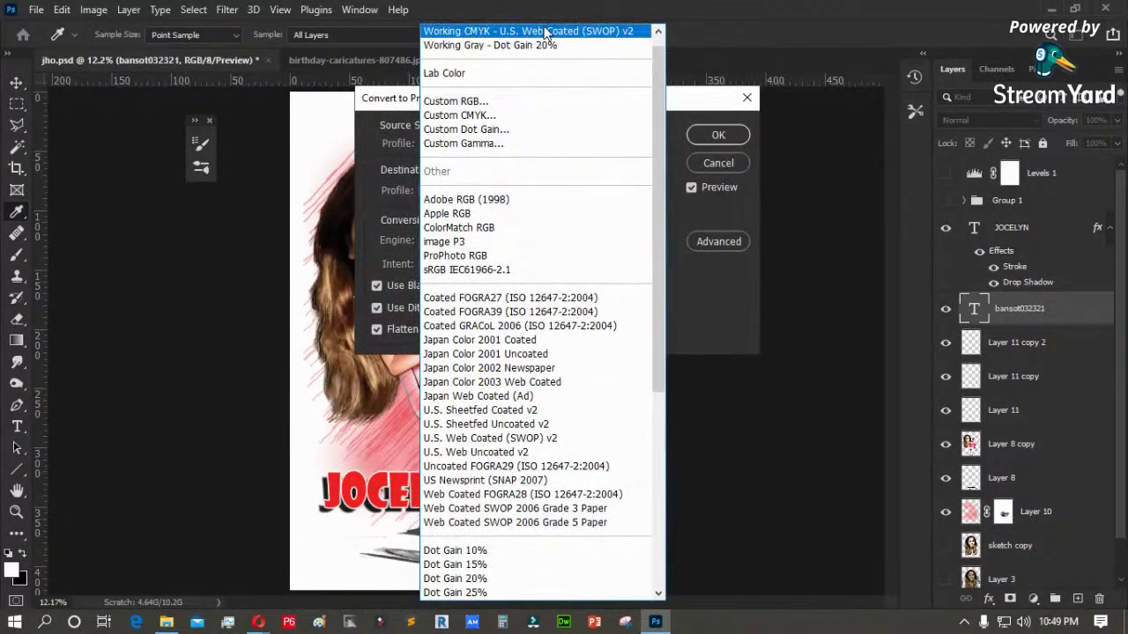
click(544, 31)
click(706, 138)
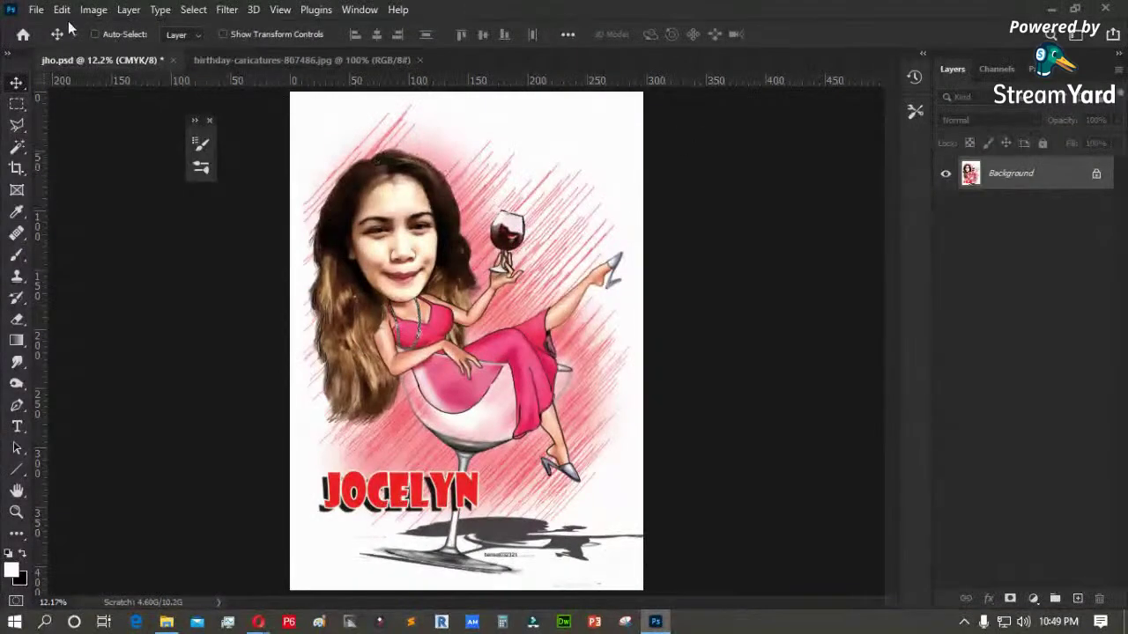
- Save the flattened caricature on the computer as a JPEG in the Jho folder, named with the woman's first name
click(36, 9)
click(79, 209)
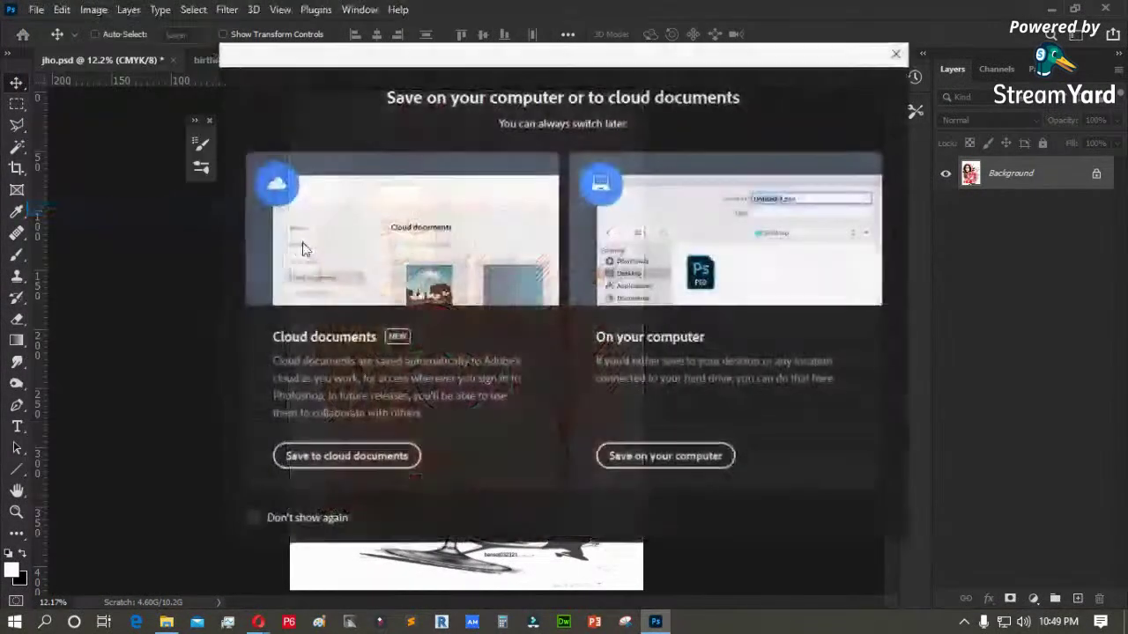
click(665, 455)
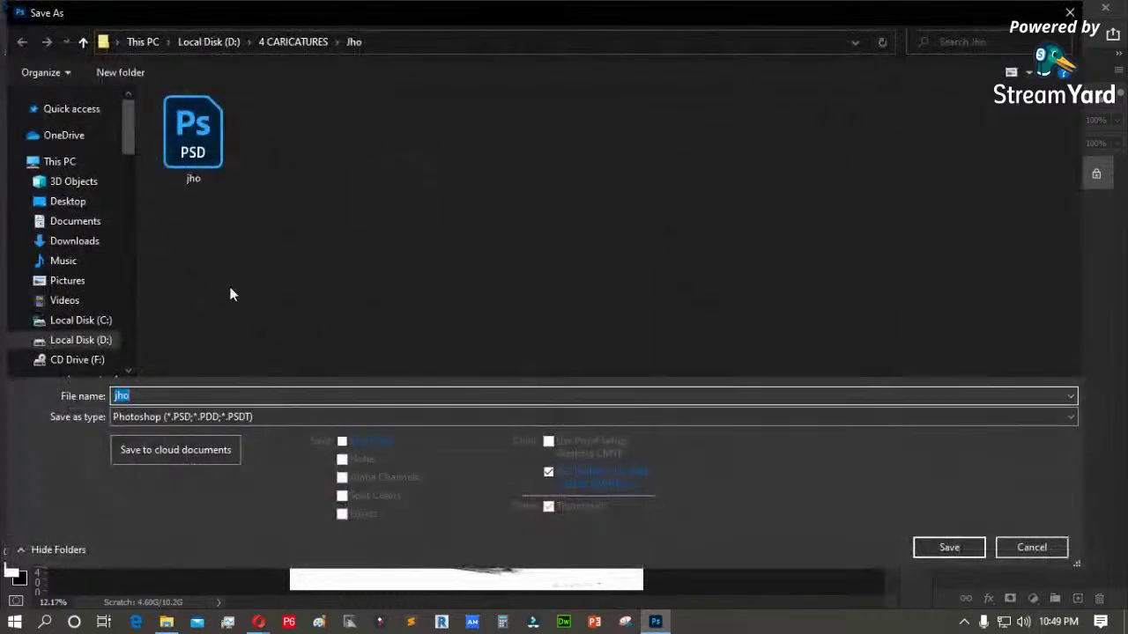
text(Jocelyn)
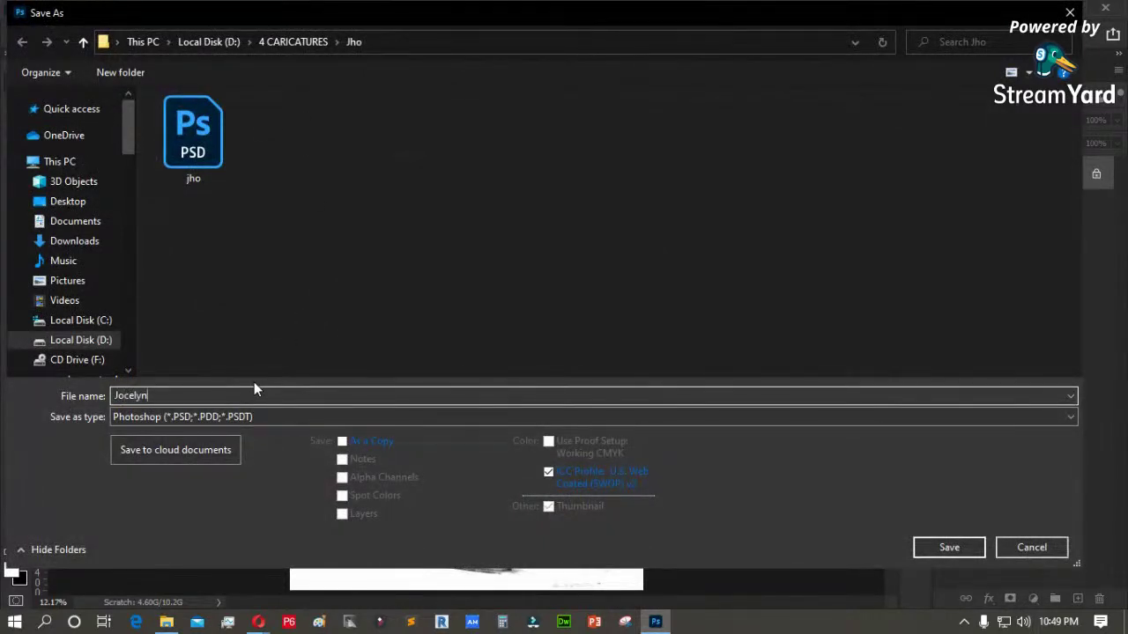
click(282, 416)
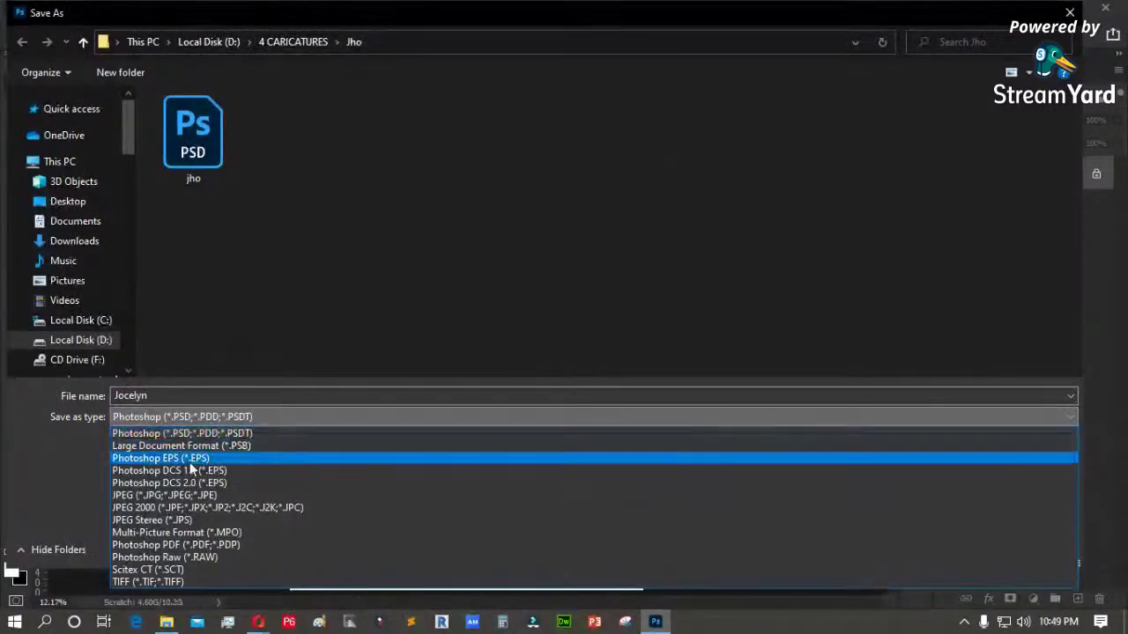
click(174, 491)
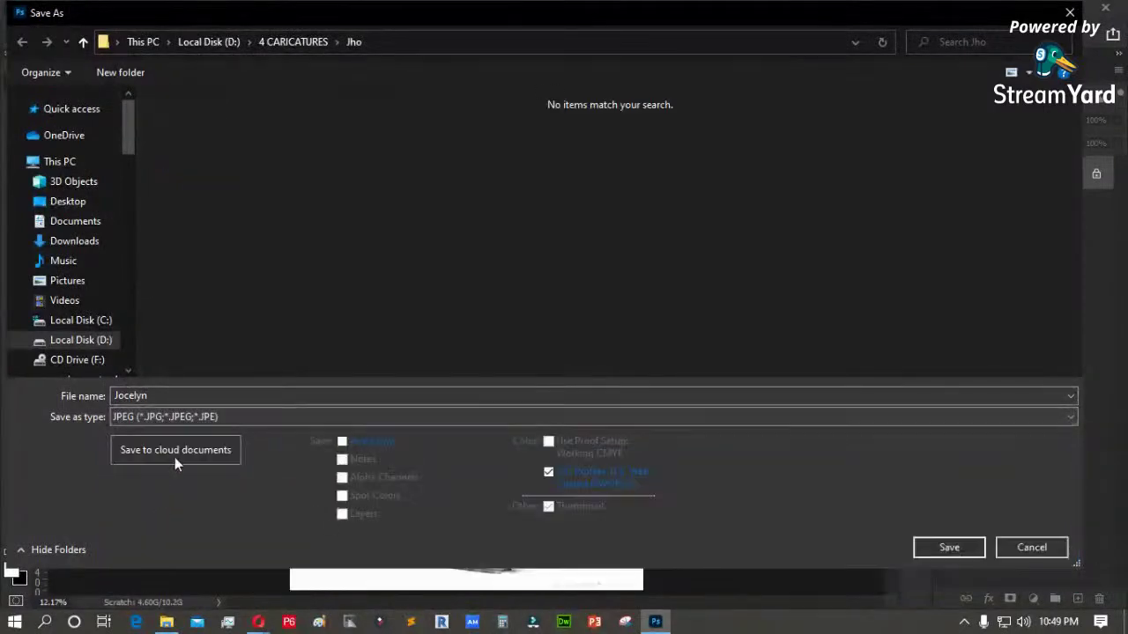
click(949, 548)
click(522, 164)
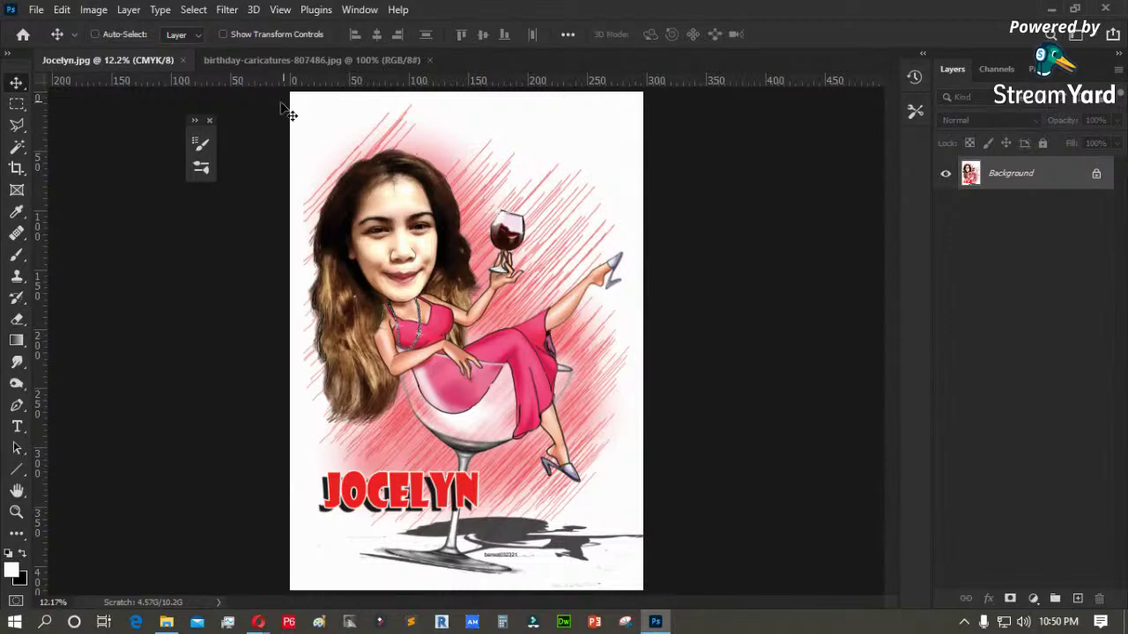
- Close the birthday-caricatures-807486.jpg reference image and the saved caricature JPEG
click(236, 64)
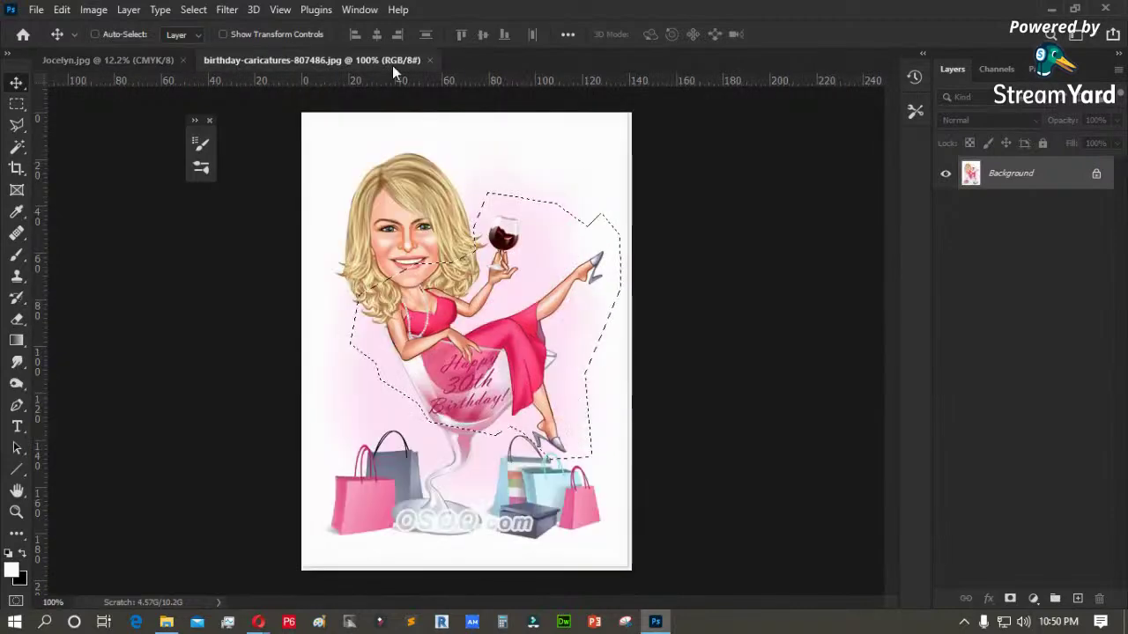
click(427, 60)
click(182, 60)
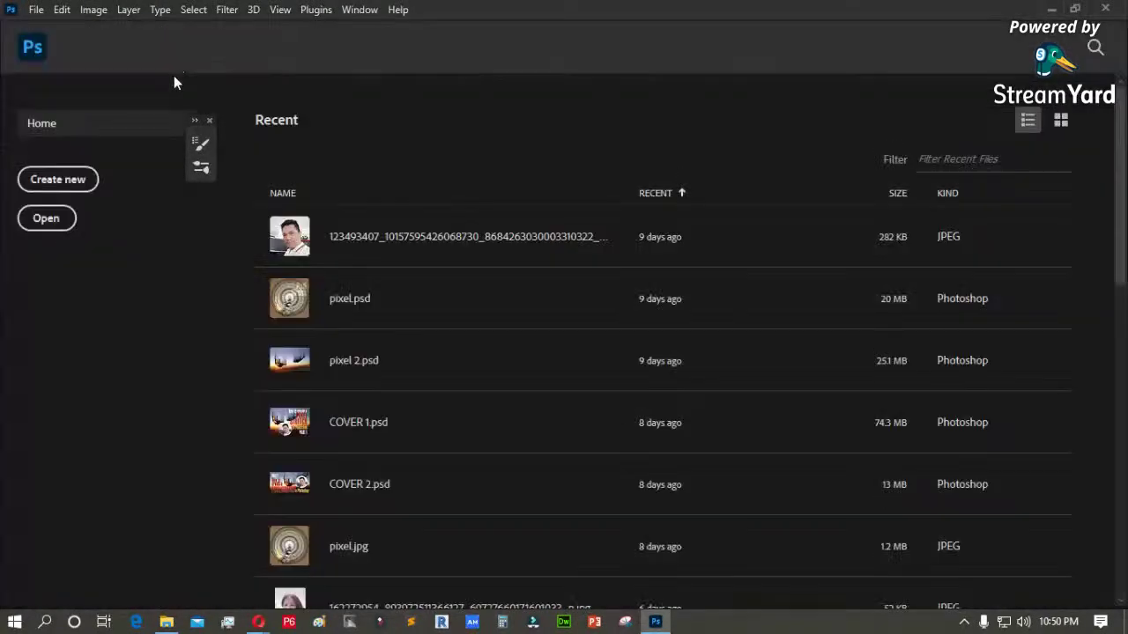
- Minimize Photoshop and switch to the Opera browser window
click(1048, 11)
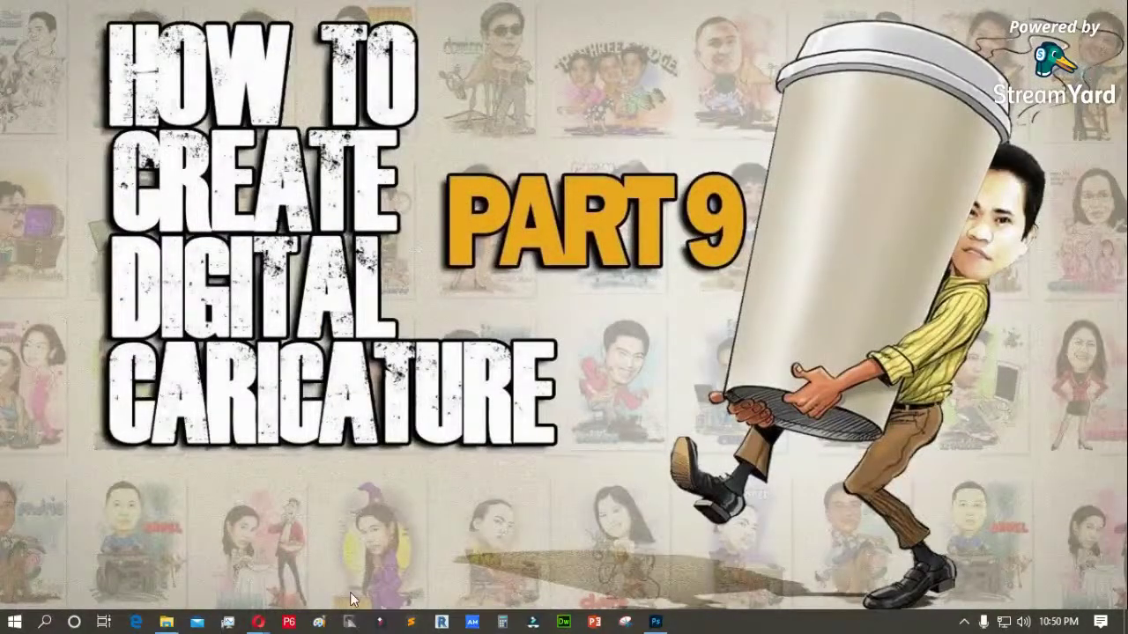
mouse_move(263, 623)
click(201, 568)
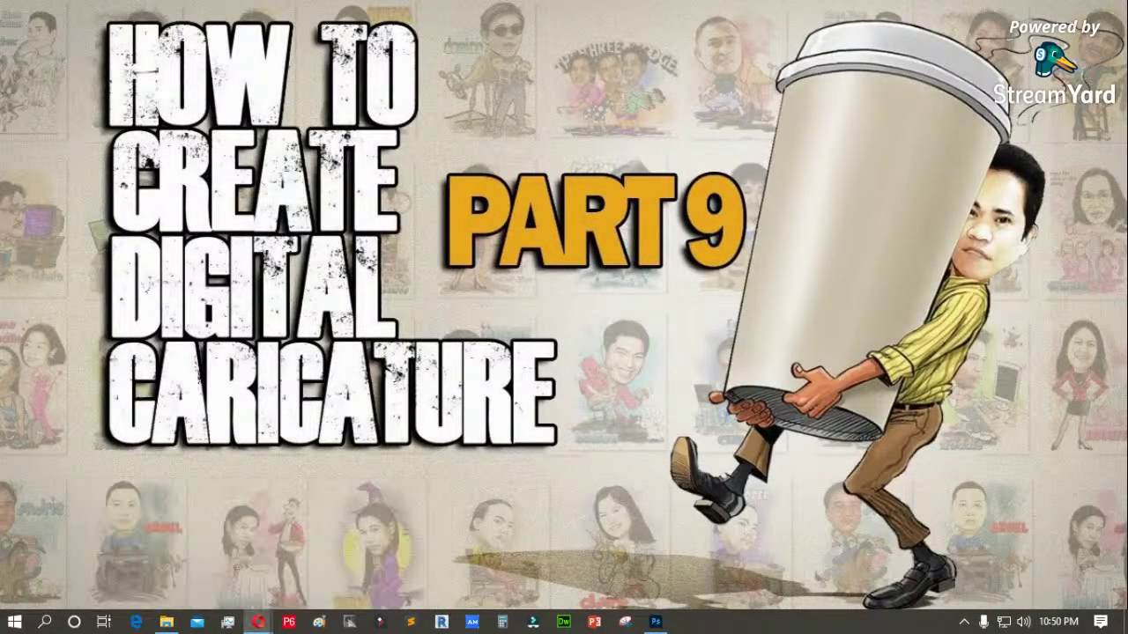